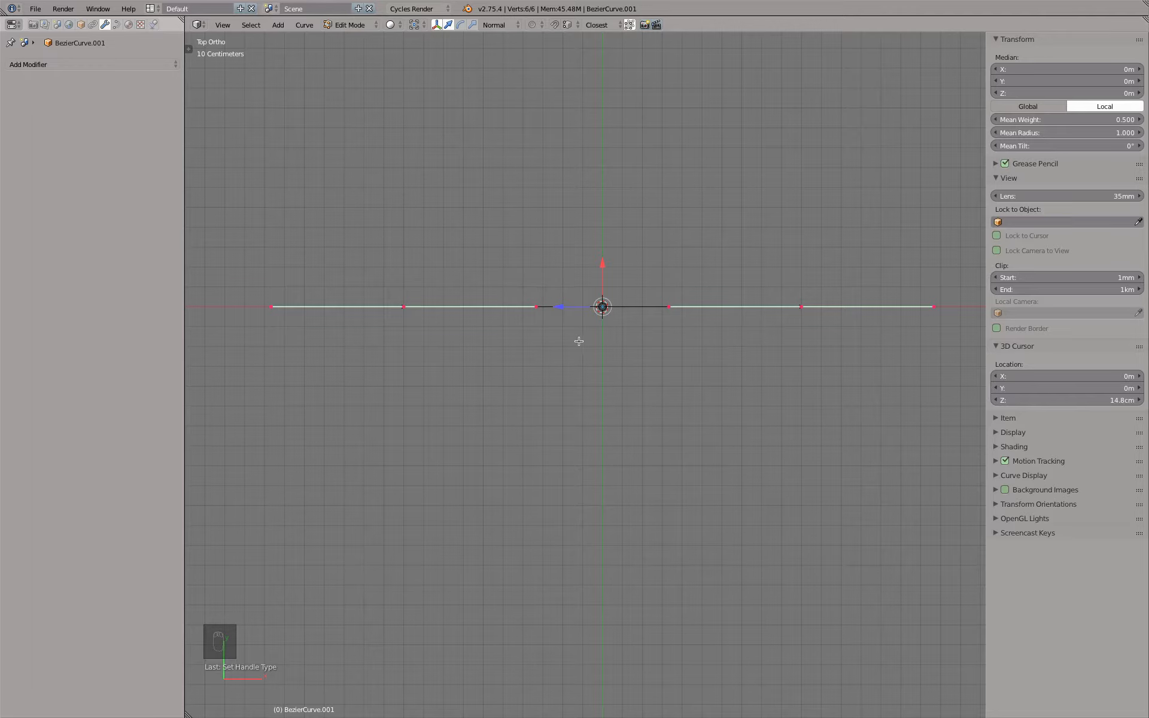
- Select the curve's end control point on the positive X side
scroll(770, 334, "up", 3)
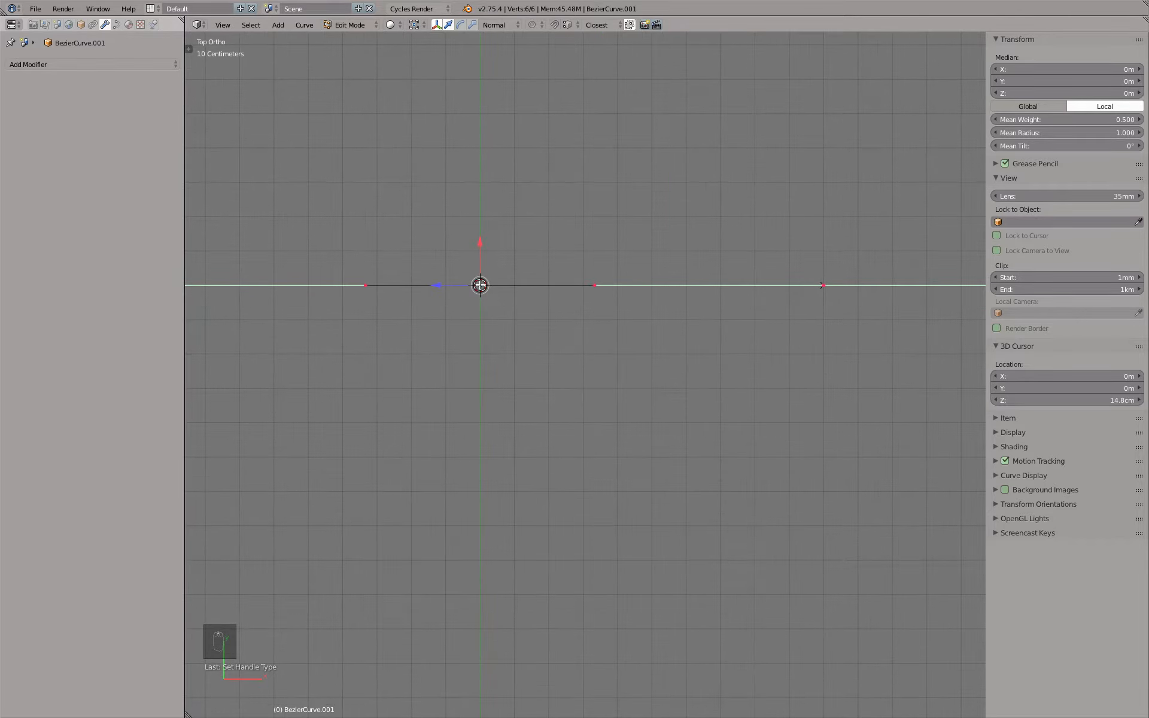
right_click(823, 286)
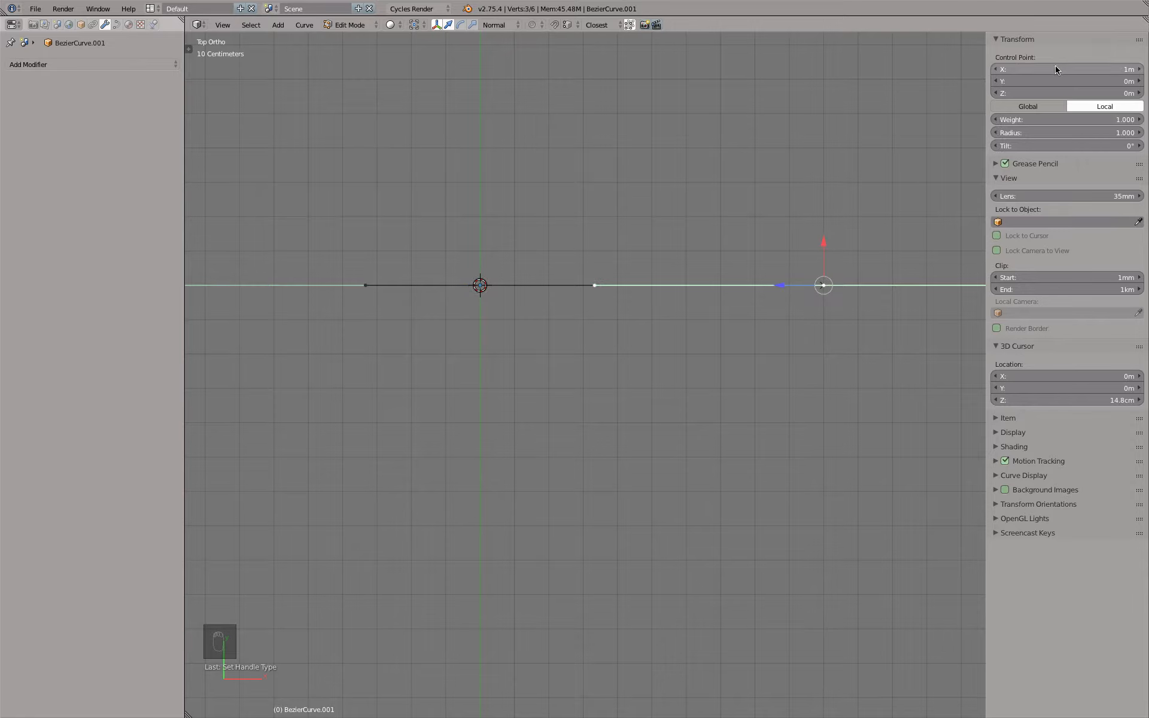
- Try setting the selected control point's X coordinate to 0 m and undo the change
left_click(1055, 69)
type("0")
key("Return")
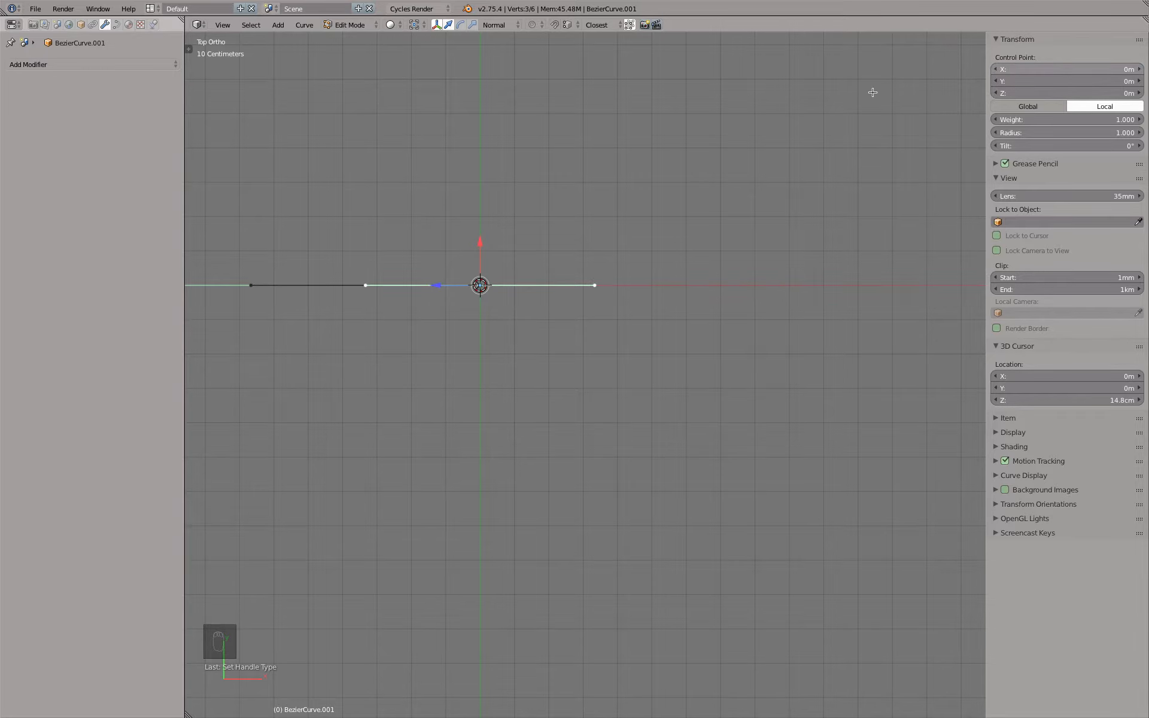
scroll(485, 283, "up", 5)
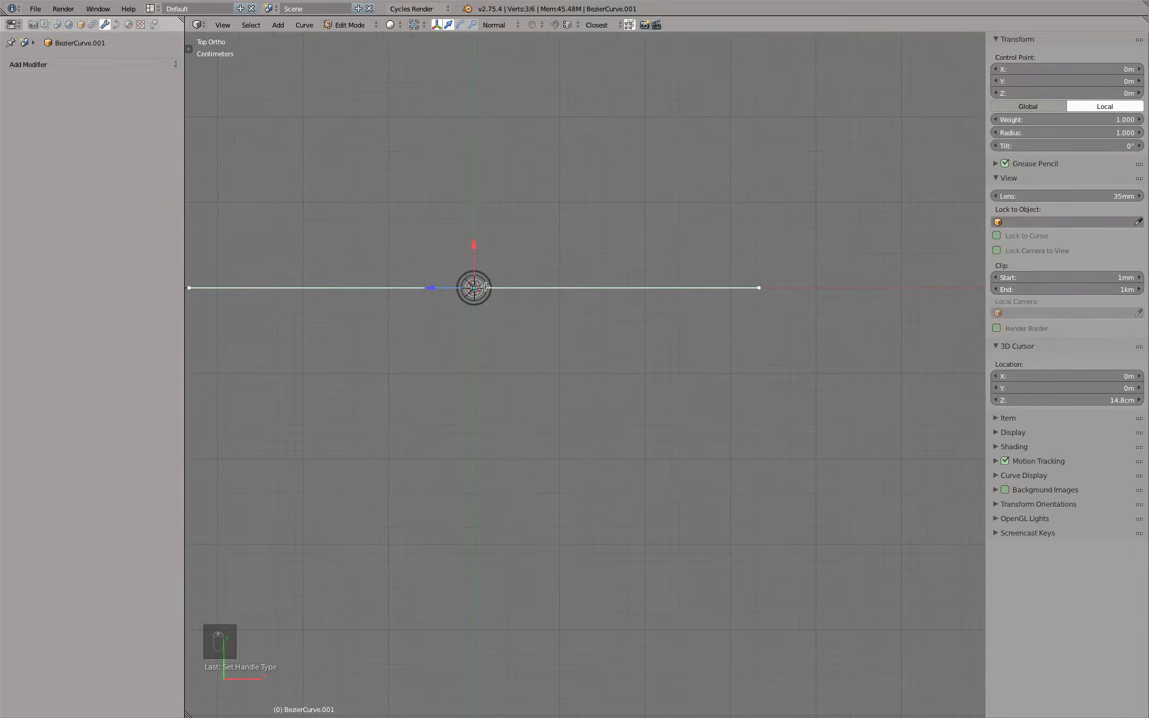
key("super+z")
scroll(612, 263, "down", 5)
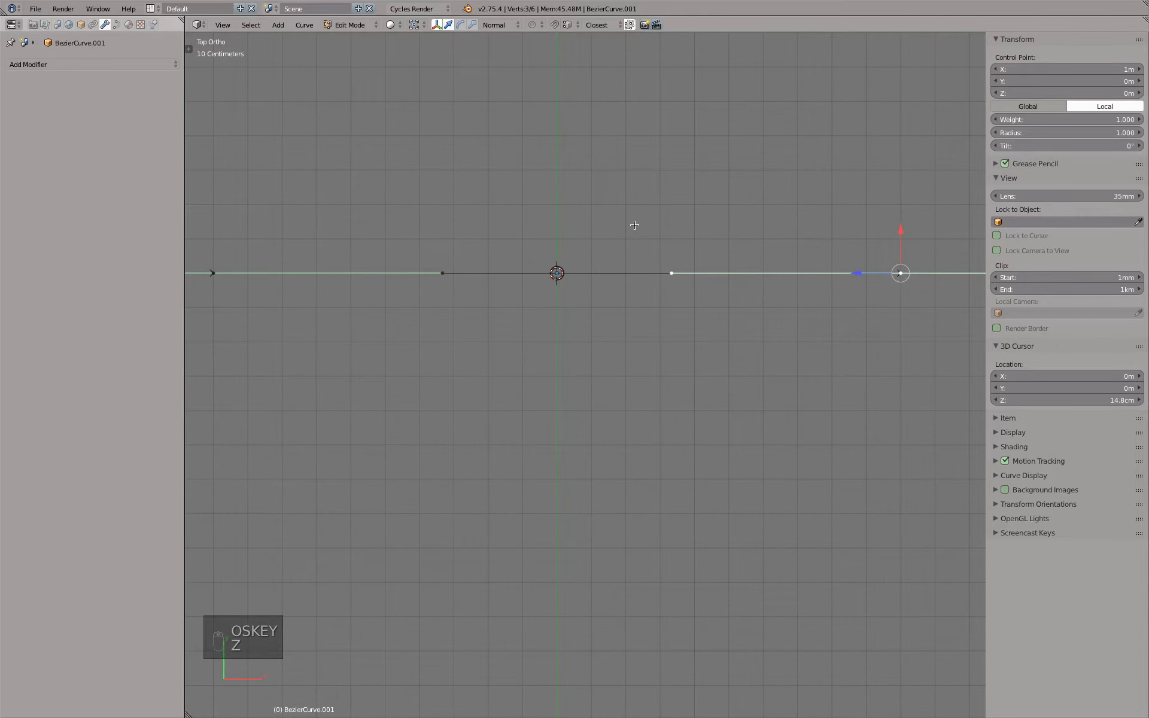
- Snap the selected control point to the 3D cursor at the origin
key("shift+s")
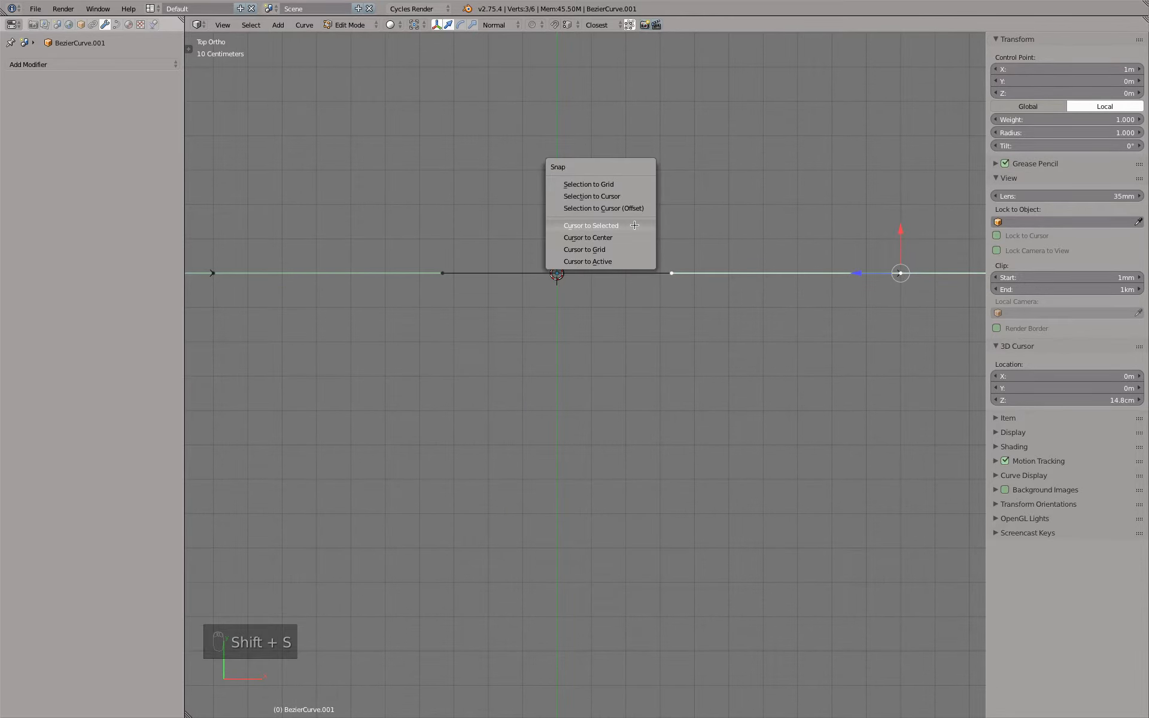
left_click(627, 193)
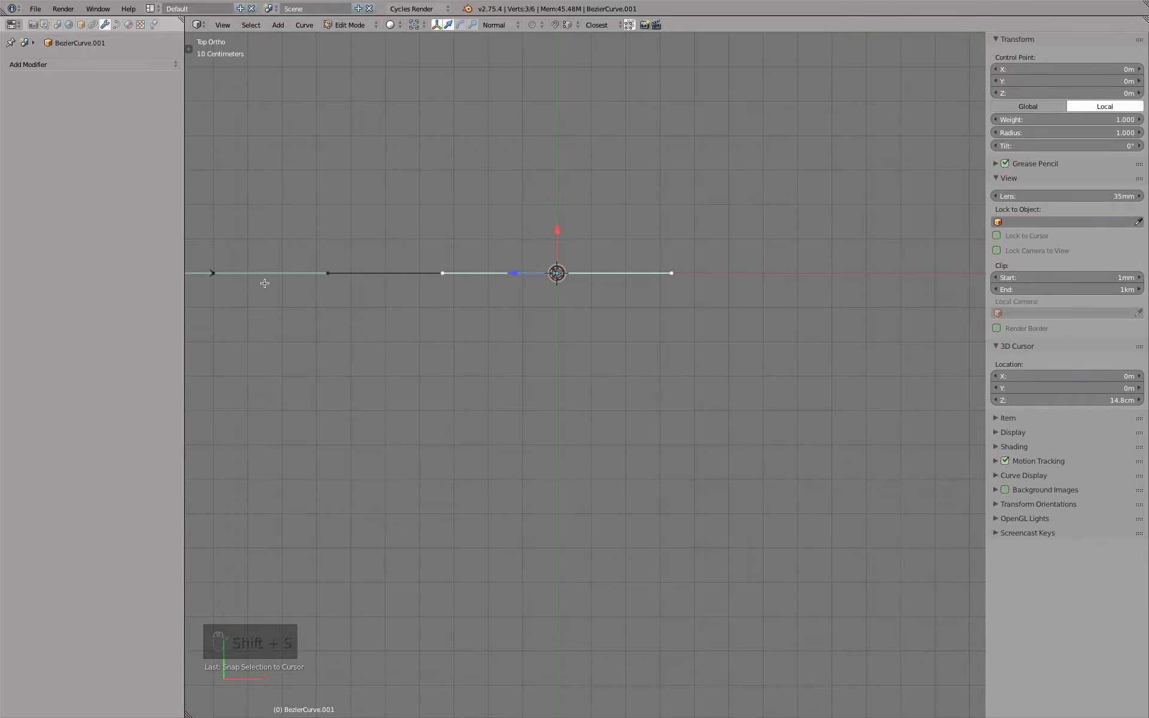
- Move the control point on the negative X side along the curve's line to X about -1.65 cm, near the guide circles
scroll(264, 282, "down", 3)
middle_click_drag(258, 282, 353, 280, "shift")
right_click(355, 281)
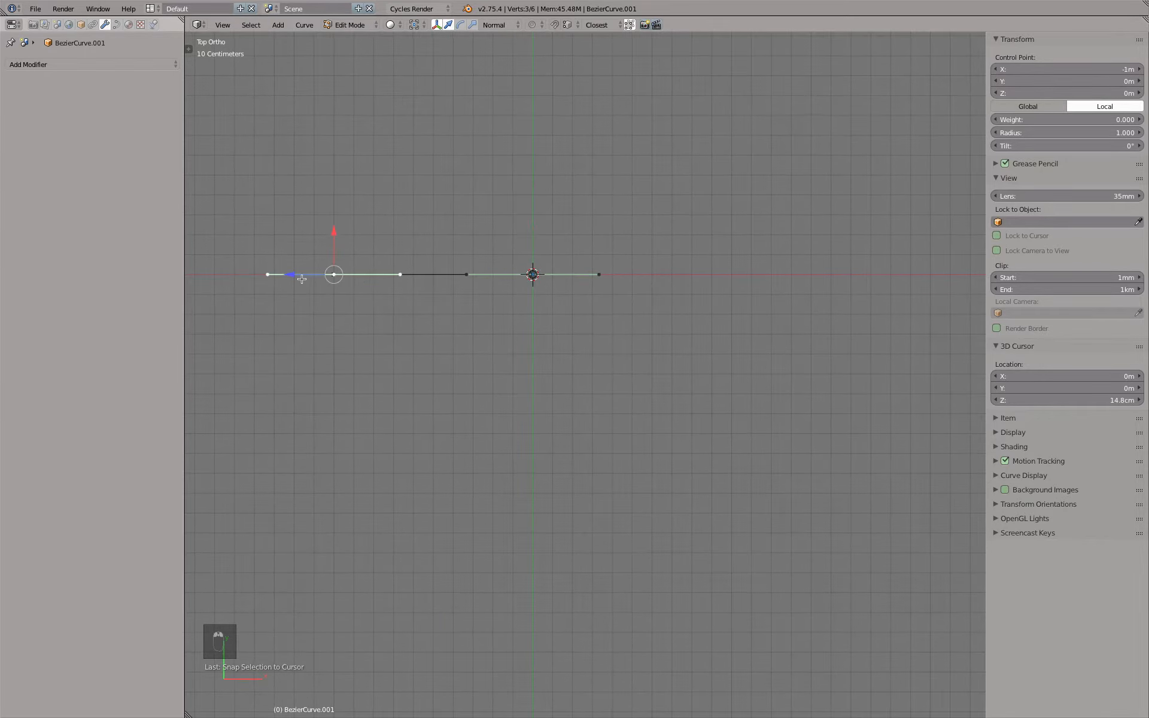
middle_click_drag(317, 320, 333, 336)
key("g")
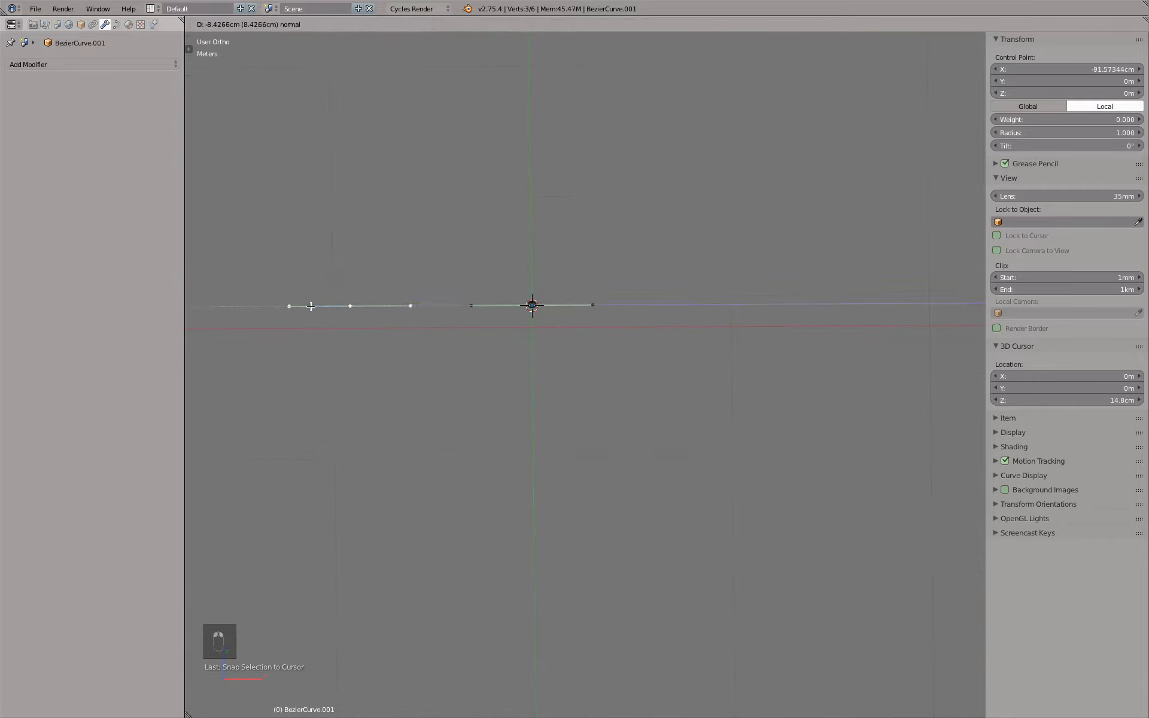
left_click(444, 305)
scroll(448, 305, "up", 5)
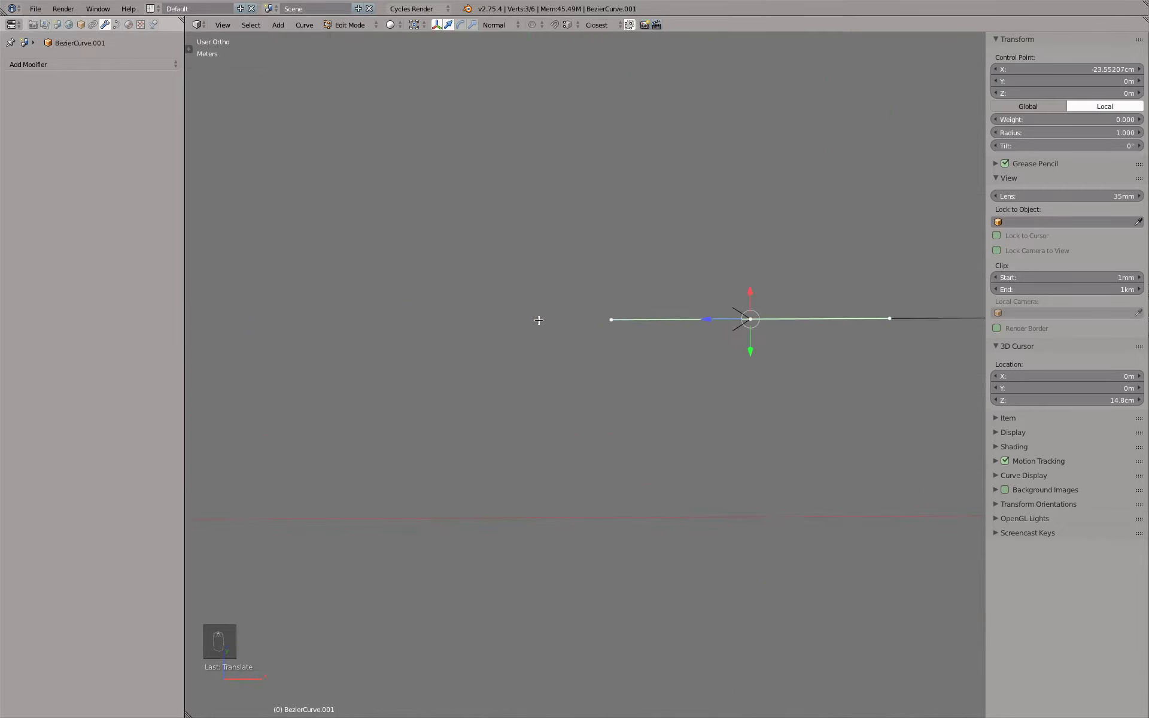
middle_click_drag(539, 320, 299, 323, "shift")
scroll(413, 318, "up", 1)
key("g")
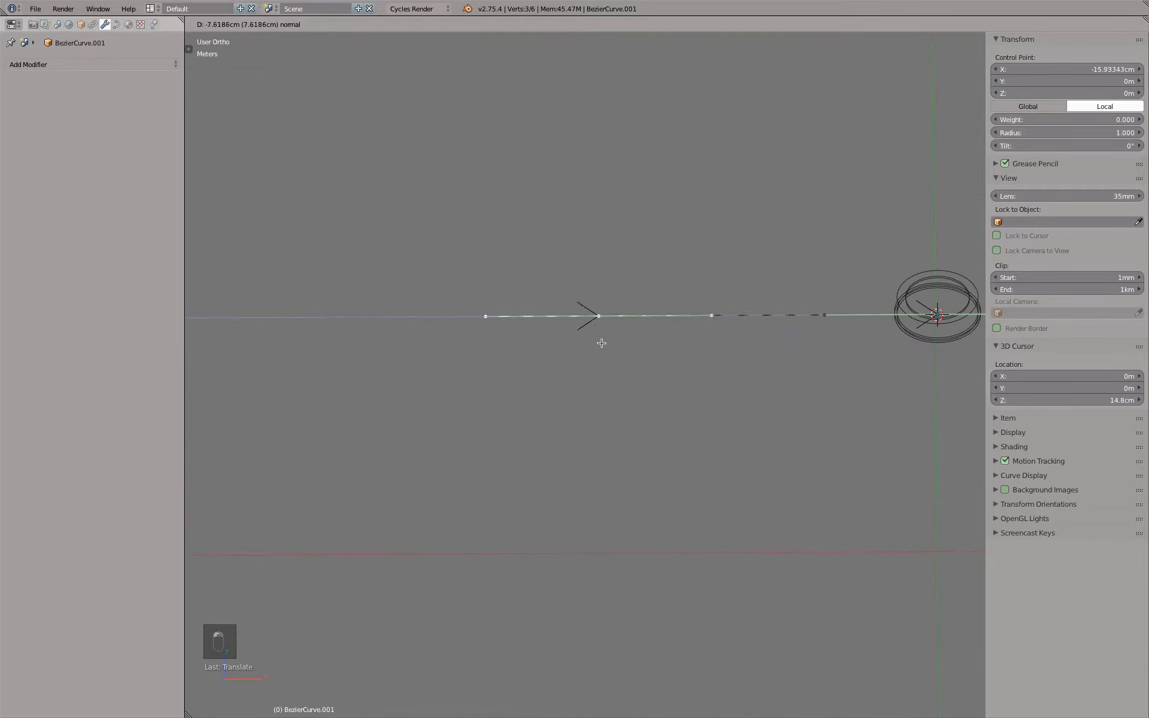
left_click(868, 358)
- Try moving the outer control point along its normal axes to X about -1.66 cm and Z about 3.67 mm
scroll(914, 318, "up", 5)
middle_click_drag(857, 295, 641, 334, "shift")
scroll(642, 333, "up", 8)
scroll(530, 295, "up", 3)
scroll(529, 295, "down", 3)
middle_click_drag(529, 295, 585, 386)
key("KP_Decimal")
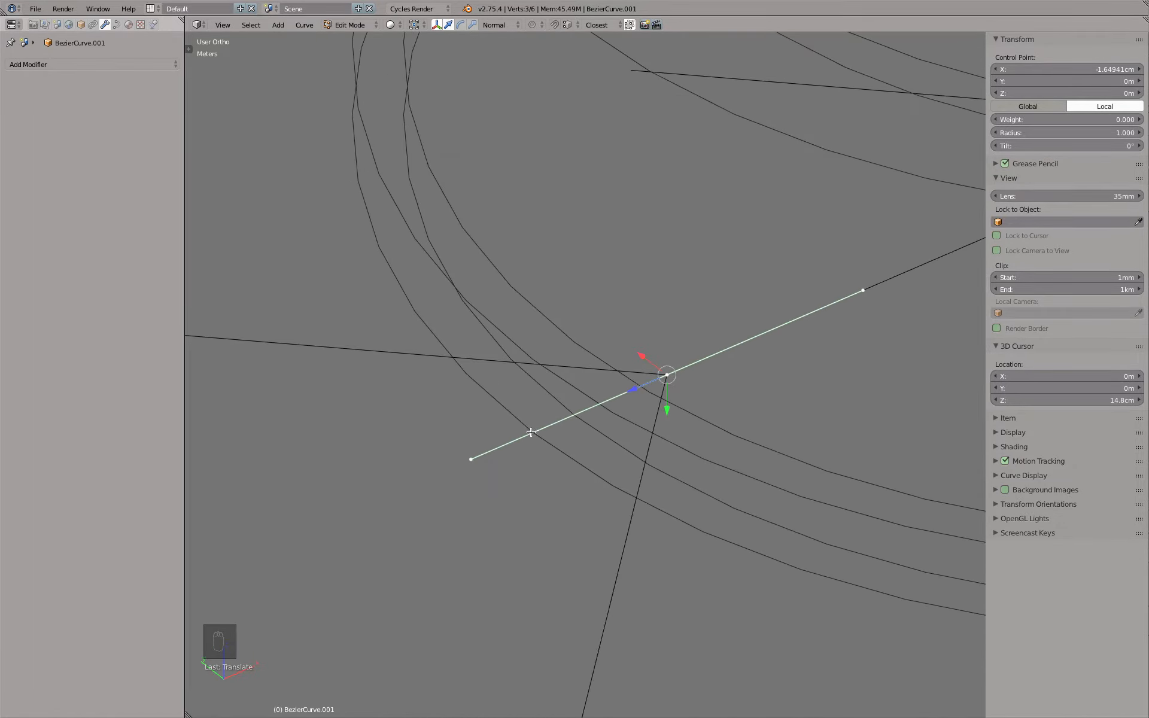
middle_click_drag(528, 435, 519, 435)
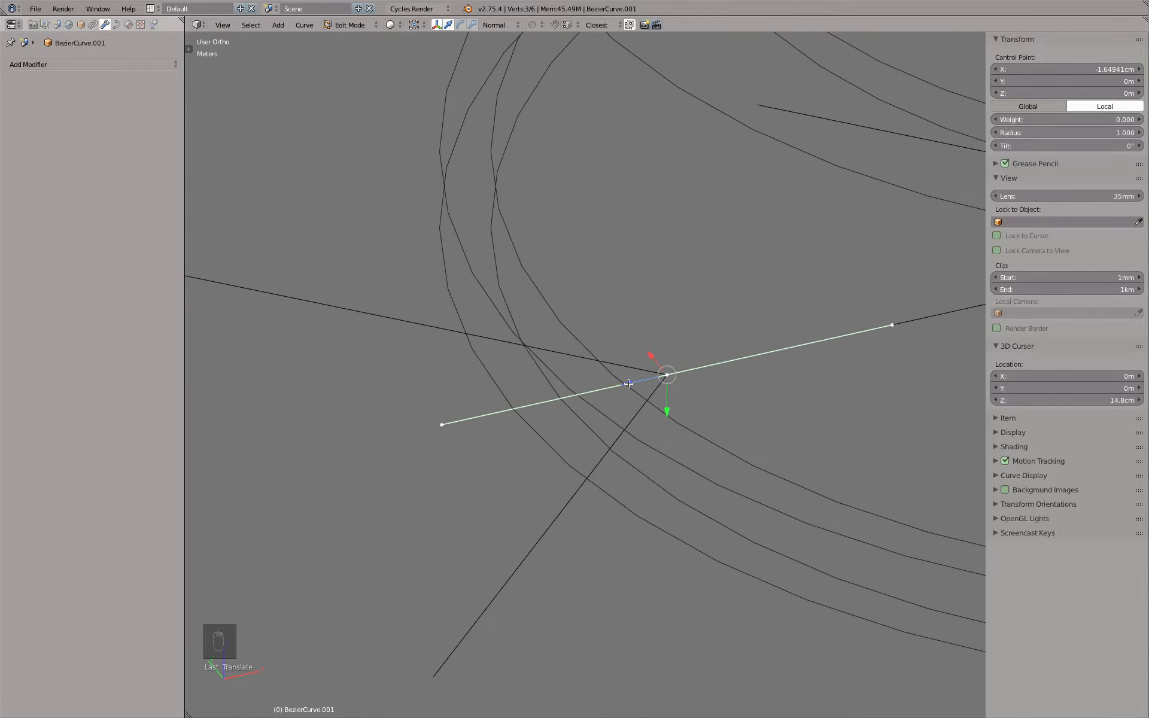
left_click_drag(628, 383, 623, 384)
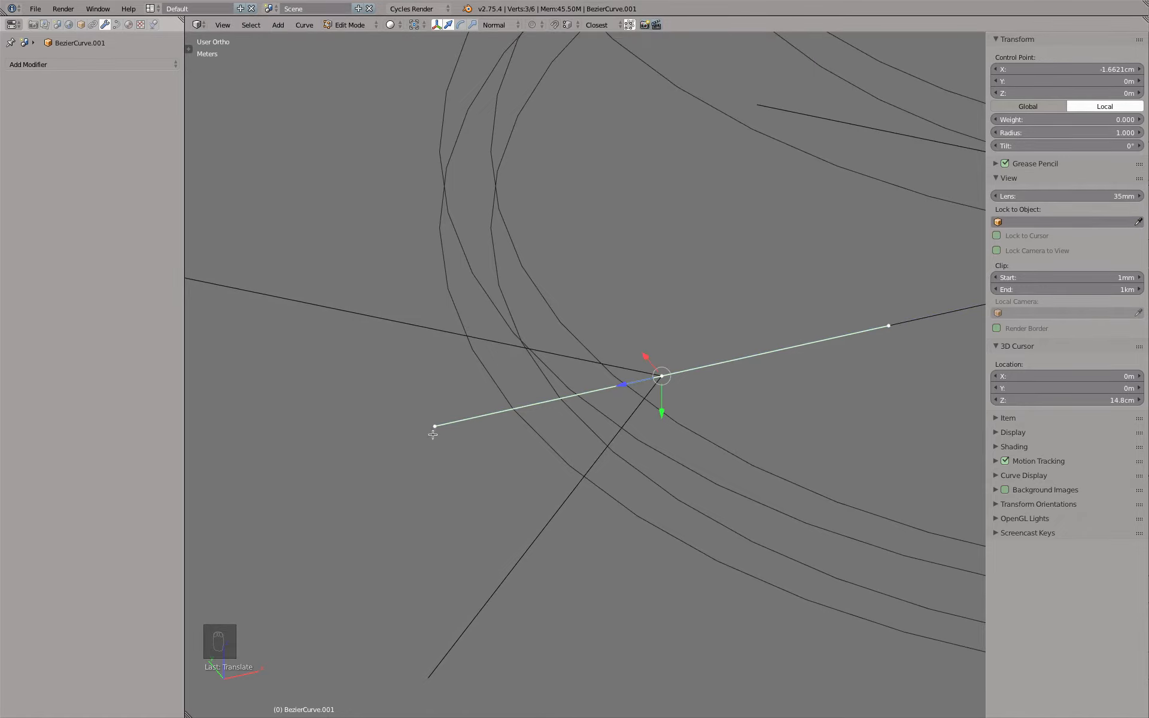
left_click_drag(662, 407, 657, 273)
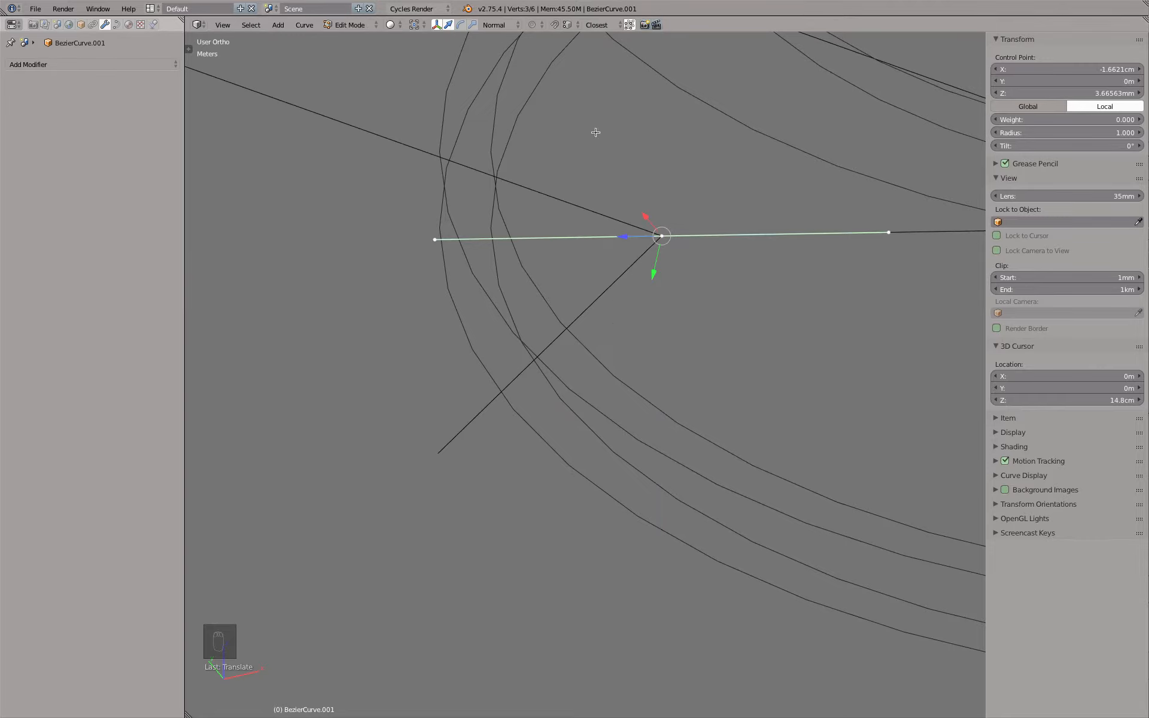
- Compare the Global, Local and Normal transform orientations for the control point, finishing on Global
left_click(501, 25)
left_click(506, 40)
left_click(502, 25)
left_click(506, 52)
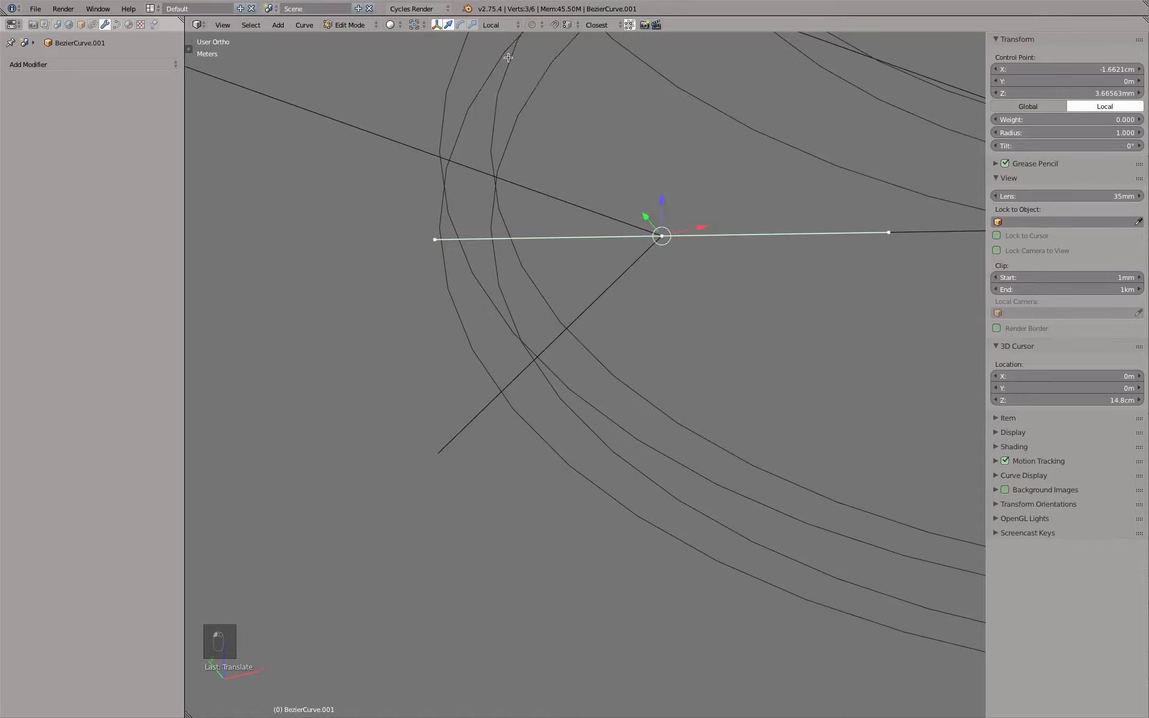
left_click(501, 26)
left_click(506, 66)
left_click(501, 25)
left_click(502, 40)
- Undo the vertical move and snap the control point along global X to the outermost base circle at X -2.025 cm
key("super+z")
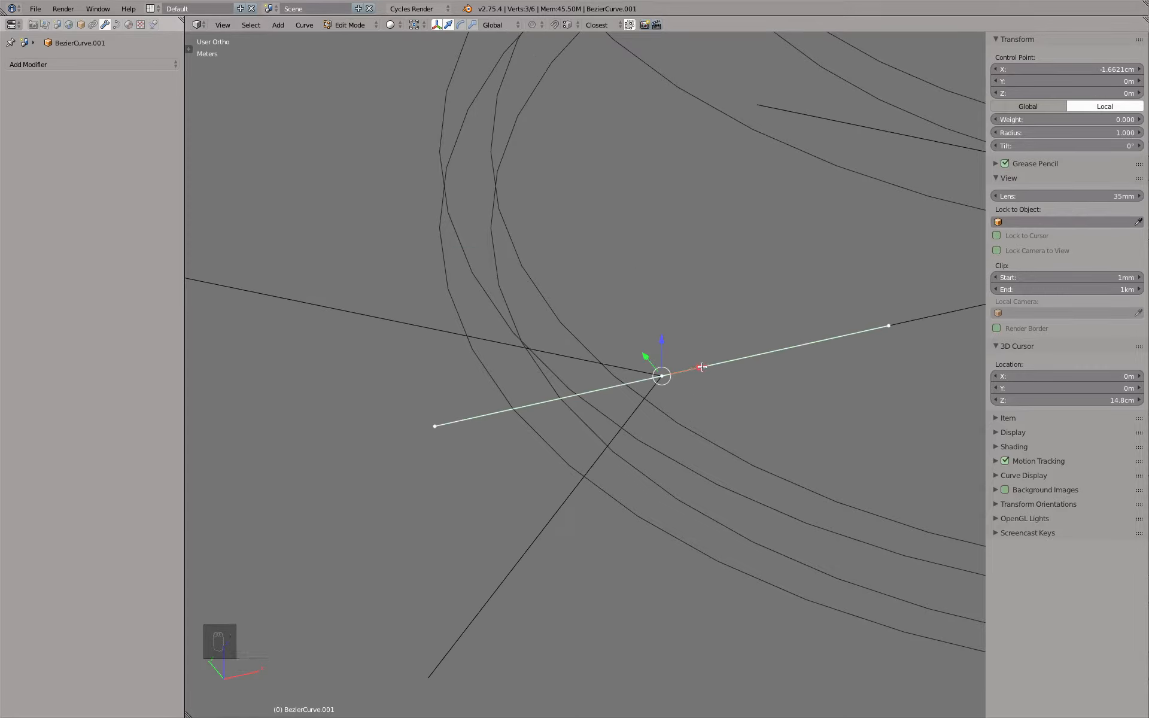
left_click_drag(703, 367, 513, 409)
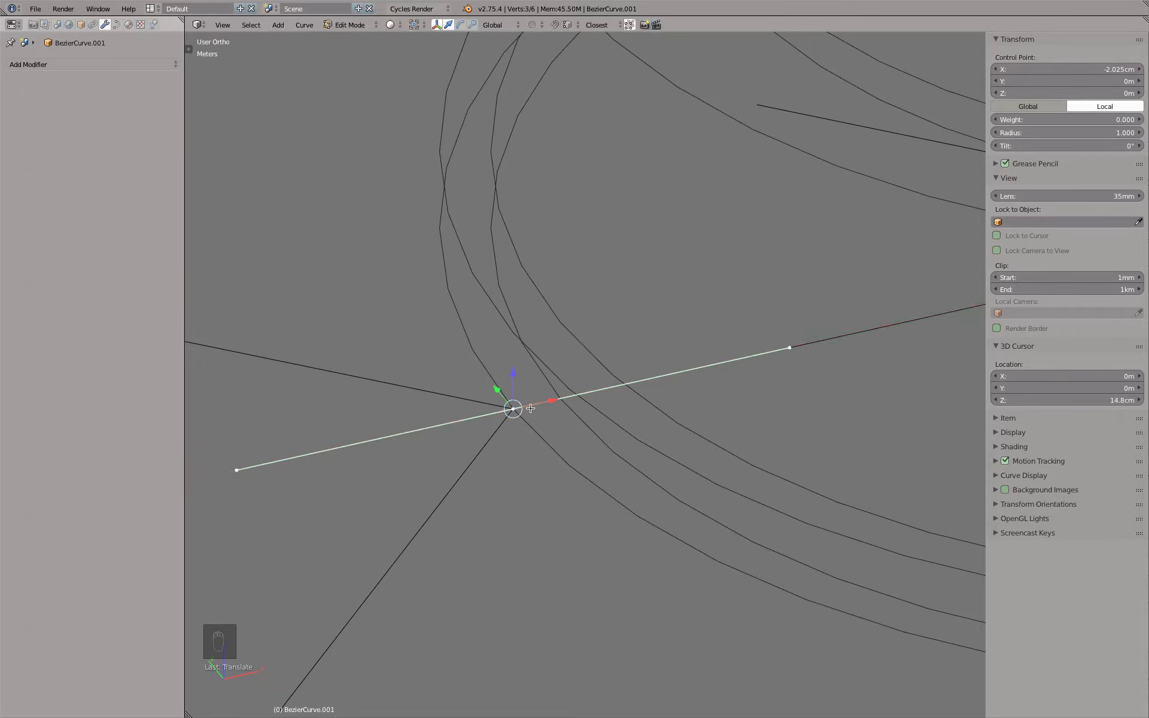
scroll(530, 408, "down", 4)
middle_click_drag(533, 410, 528, 410)
- Set the transform orientation to Normal and extrude the outer control point 2 mm up along Z
left_click(505, 28)
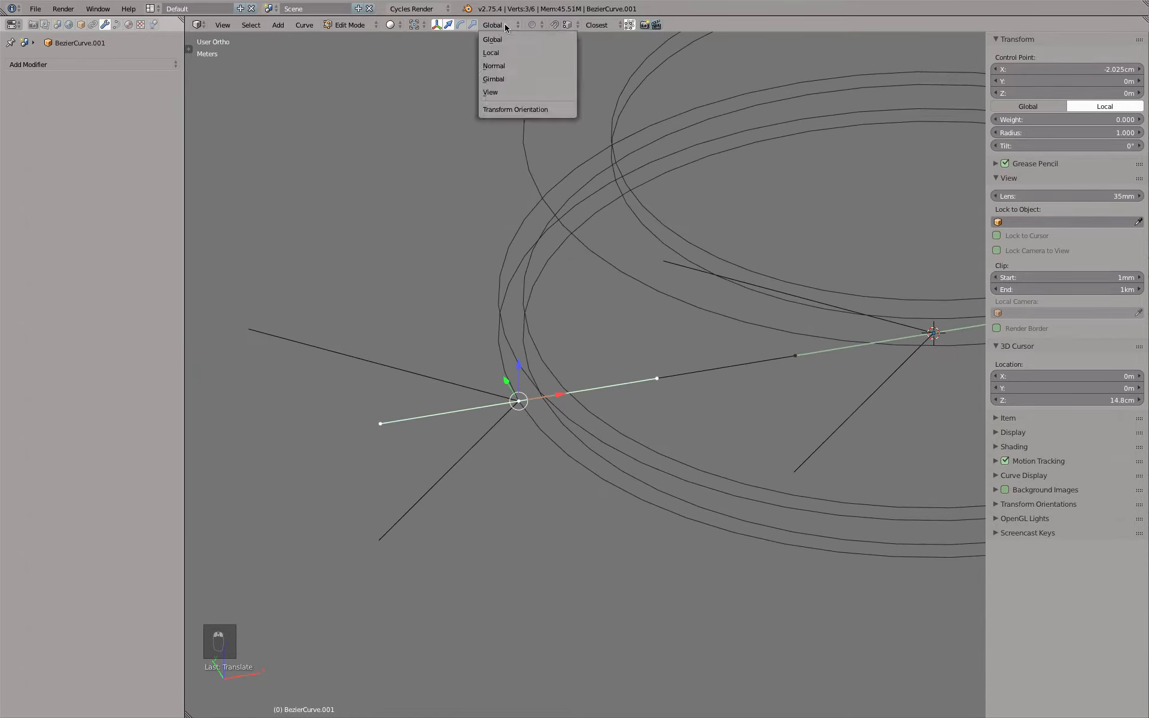
left_click(503, 66)
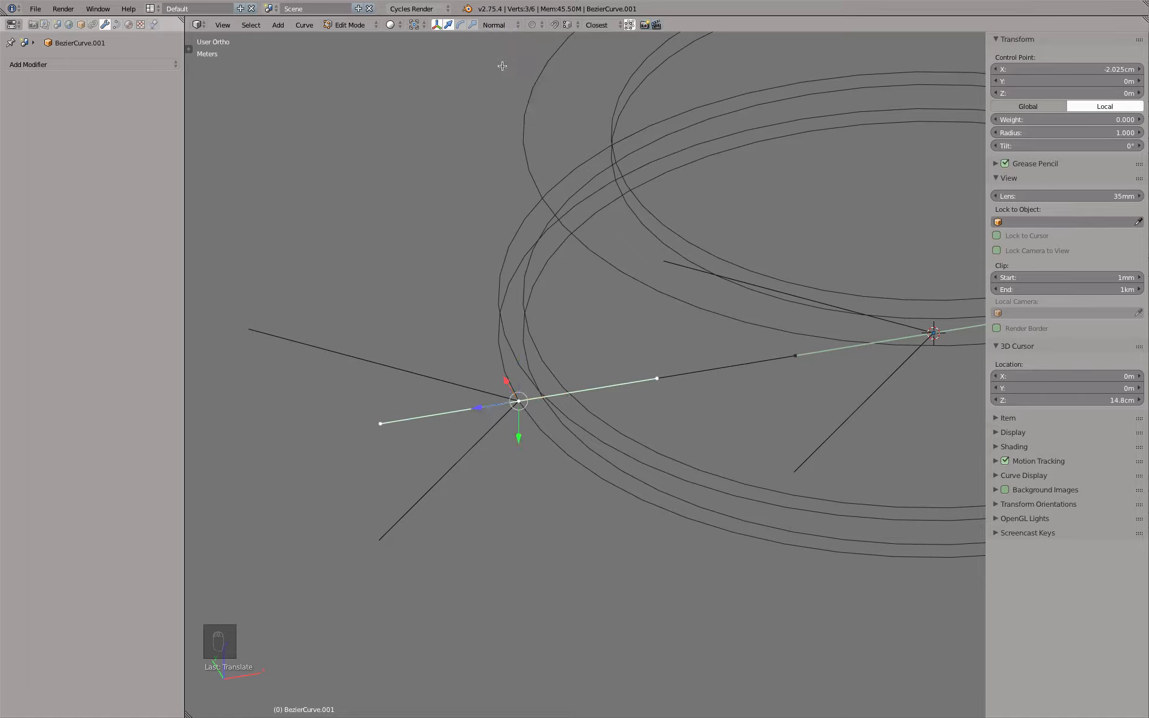
middle_click_drag(524, 303, 494, 380)
key("e")
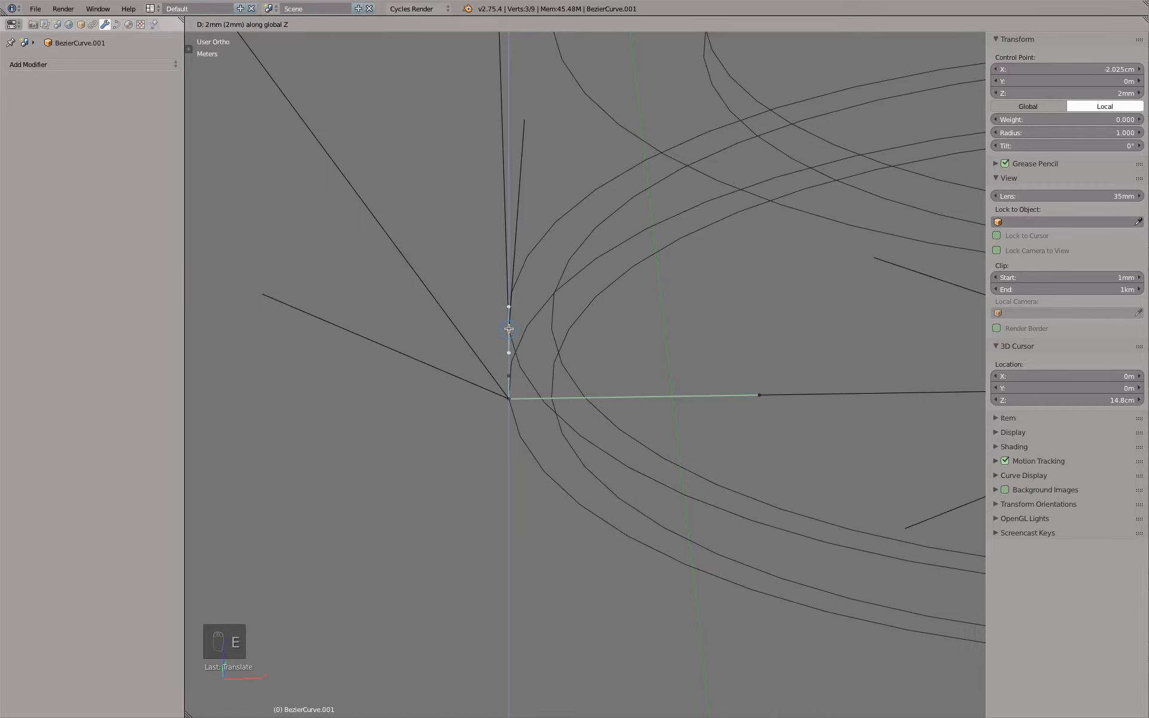
left_click(482, 342)
- Extrude the curve inward along X to X -1.91 cm and extrude the new end up to the upper circle at Z 1.08 cm
middle_click_drag(482, 342, 589, 357)
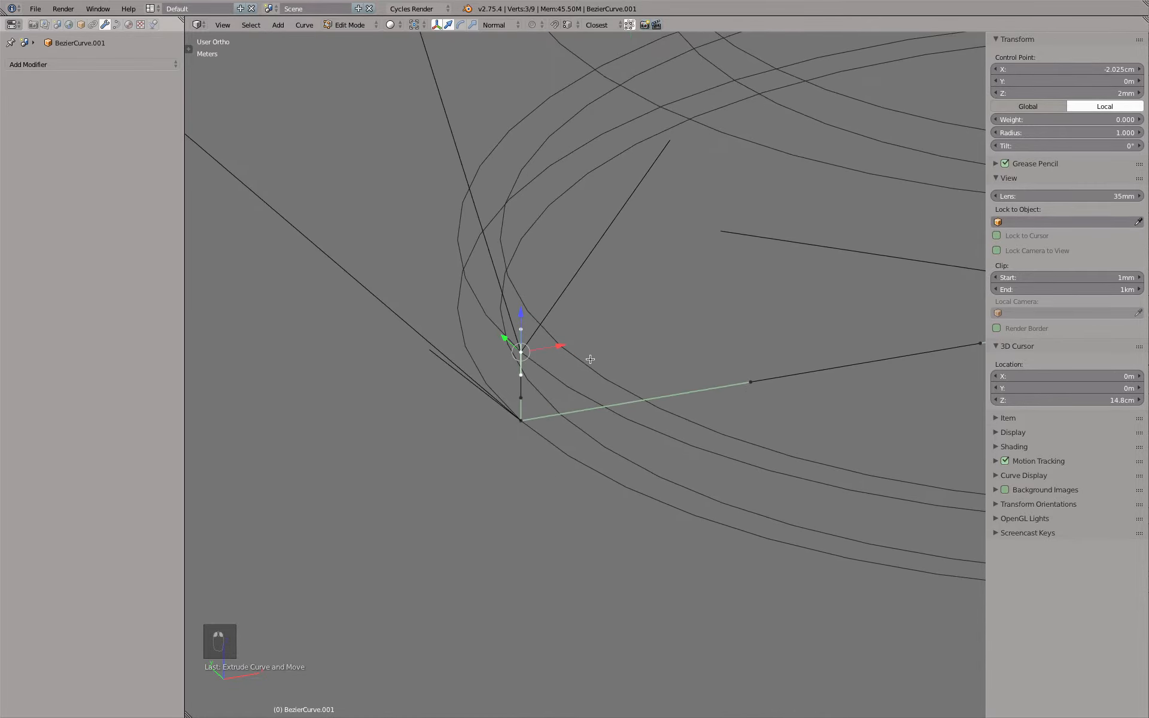
key("e")
key("x")
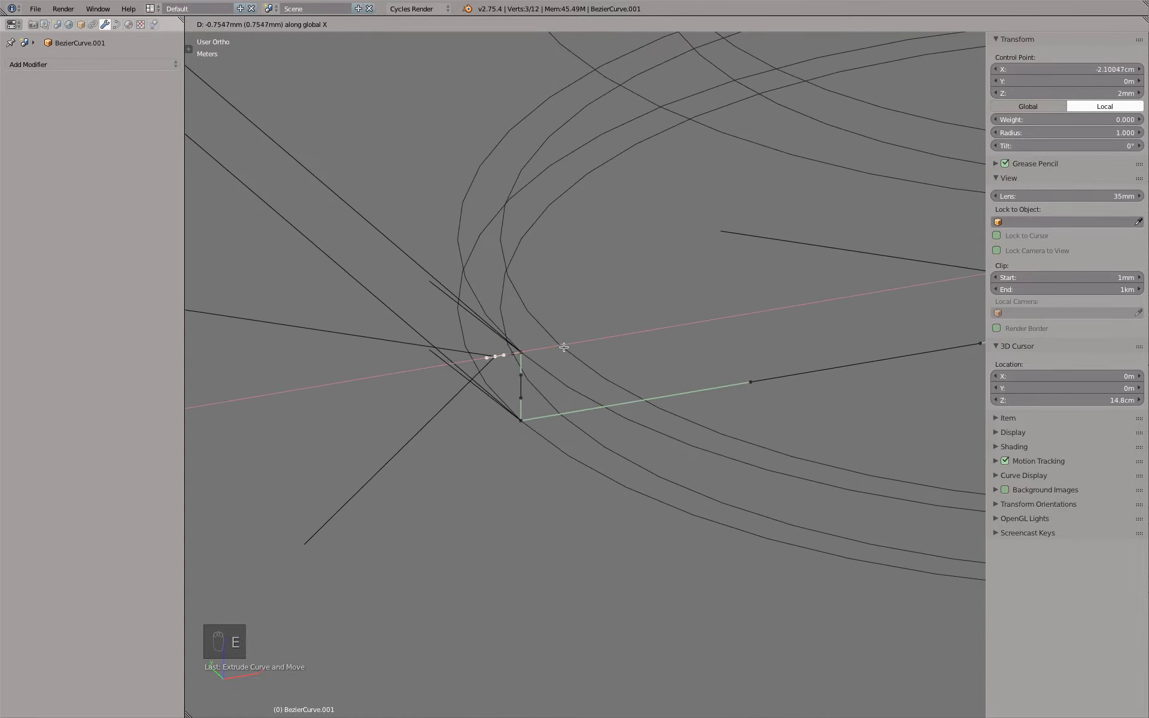
left_click(560, 344)
middle_click_drag(560, 344, 508, 367)
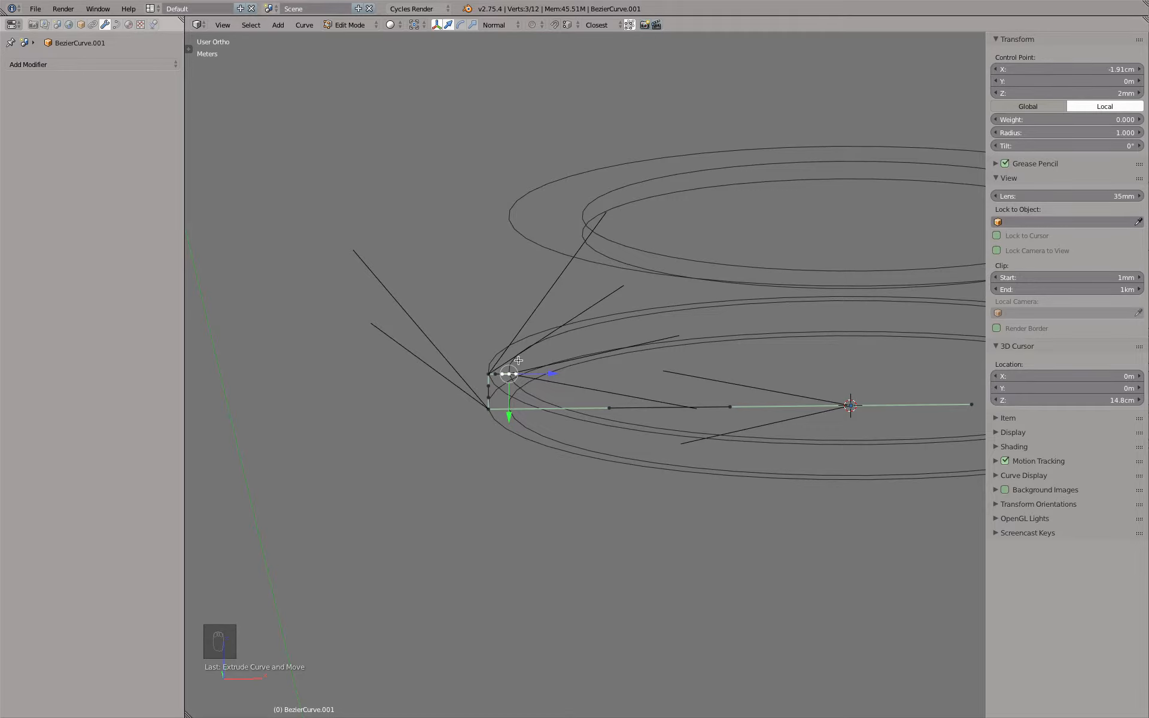
scroll(518, 361, "up", 1)
key("e")
key("z")
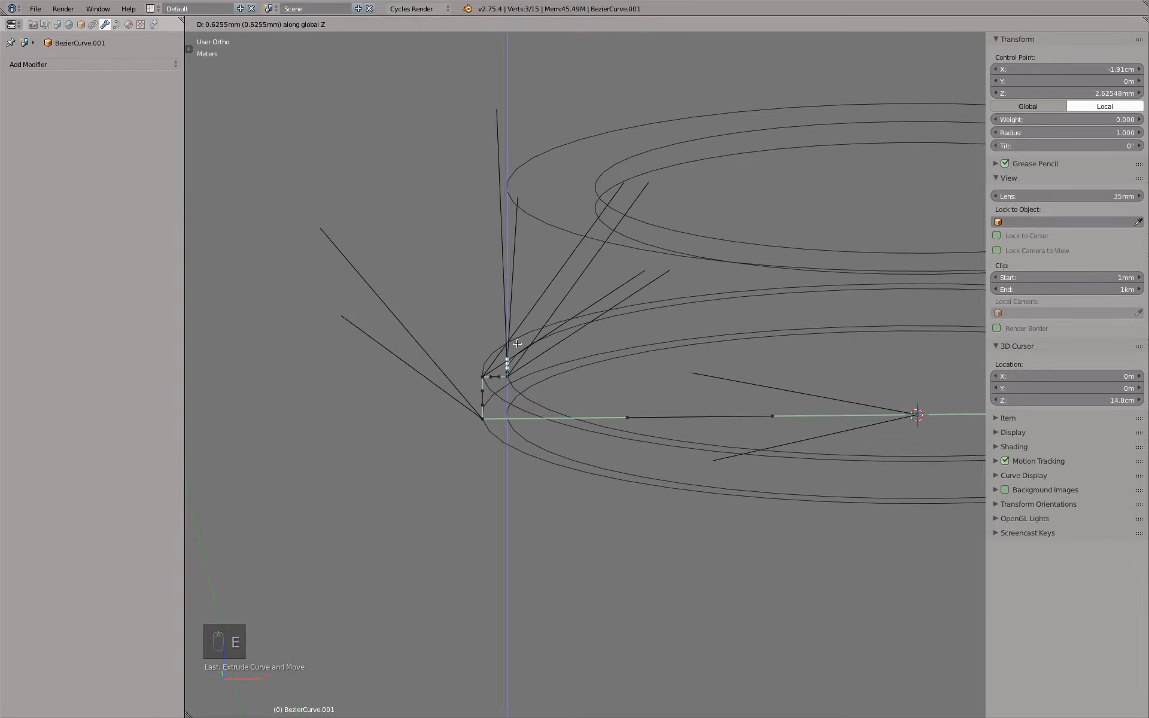
left_click(507, 191)
- Extrude the curve 4.1 mm inward along X to the upper inner circle and extrude that end 1 mm down along Z
key("e")
key("x")
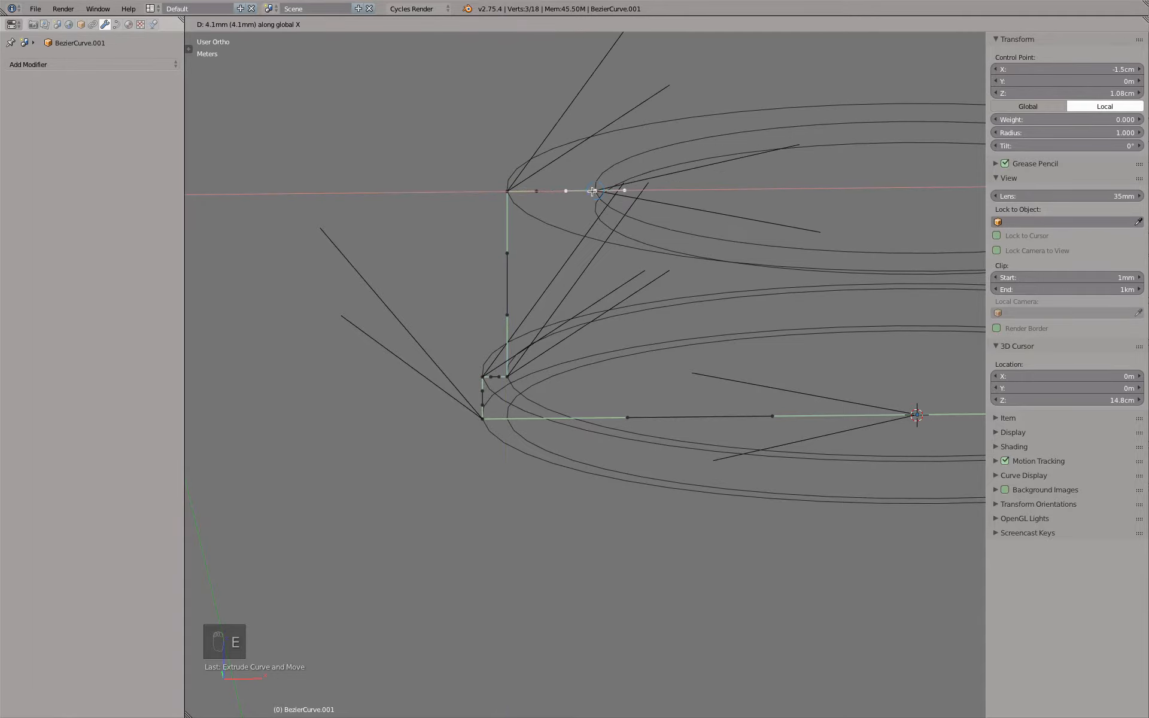
left_click(597, 190)
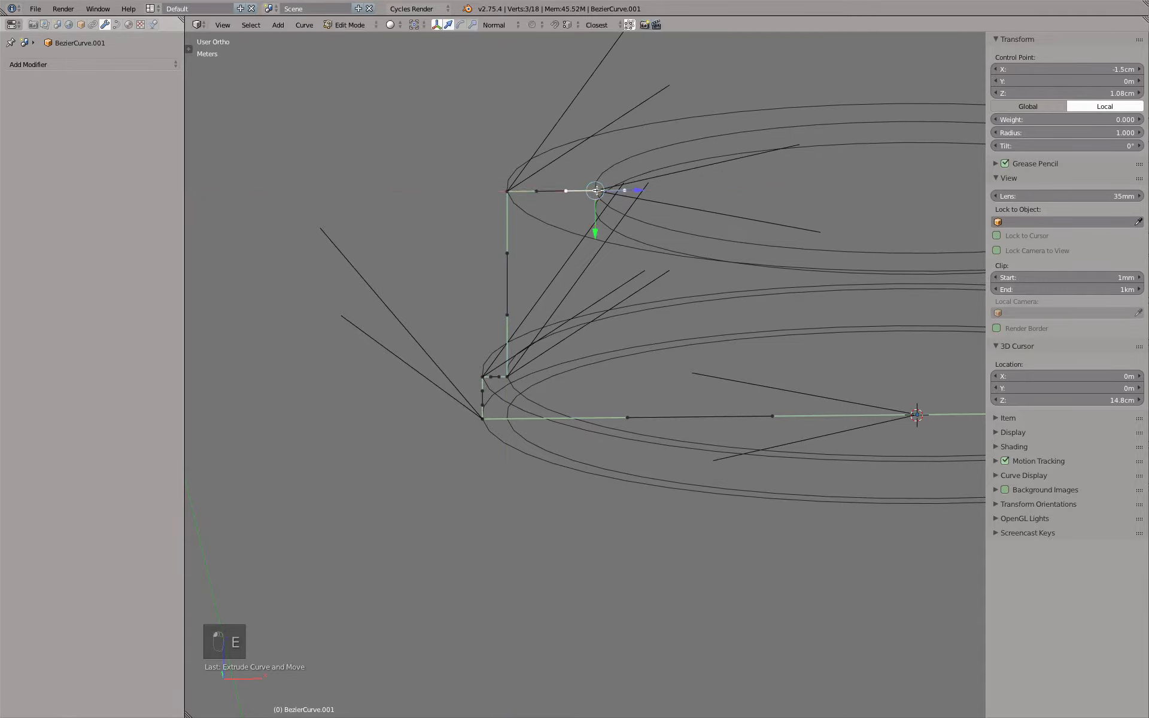
key("e")
key("z")
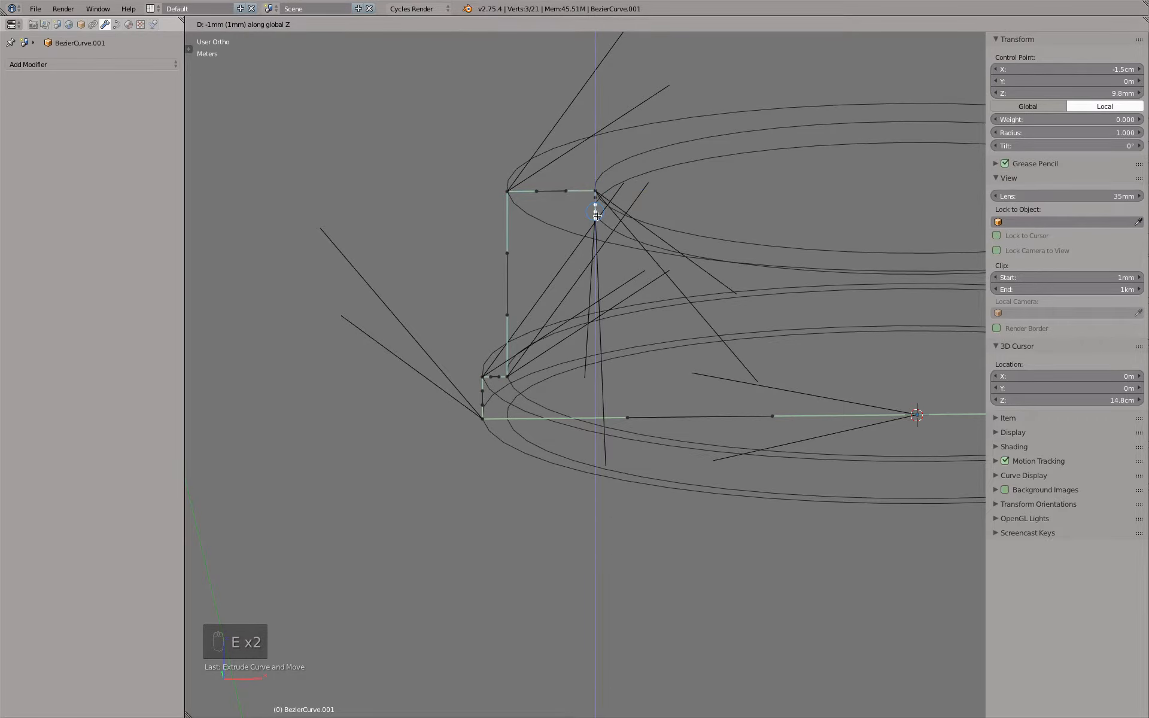
left_click(597, 216)
- Extrude the curve's inner end along X toward the center, to X about -1.08 cm
middle_click_drag(693, 213, 531, 251, "shift")
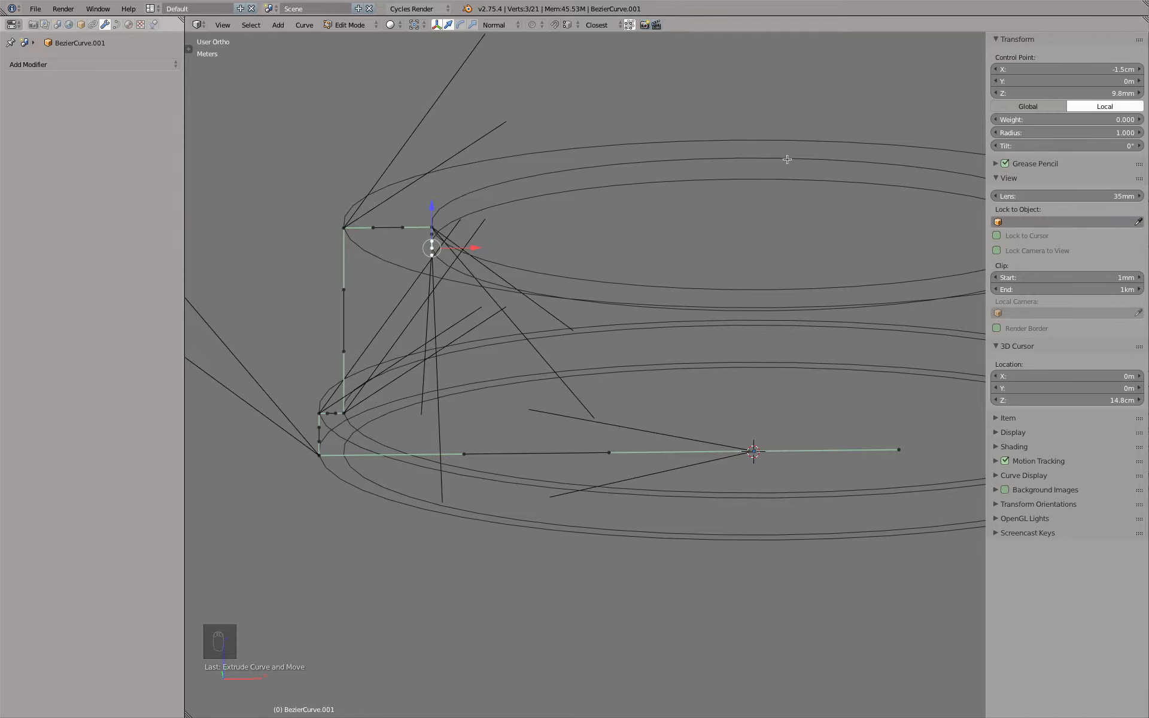
key("e")
left_click(877, 155)
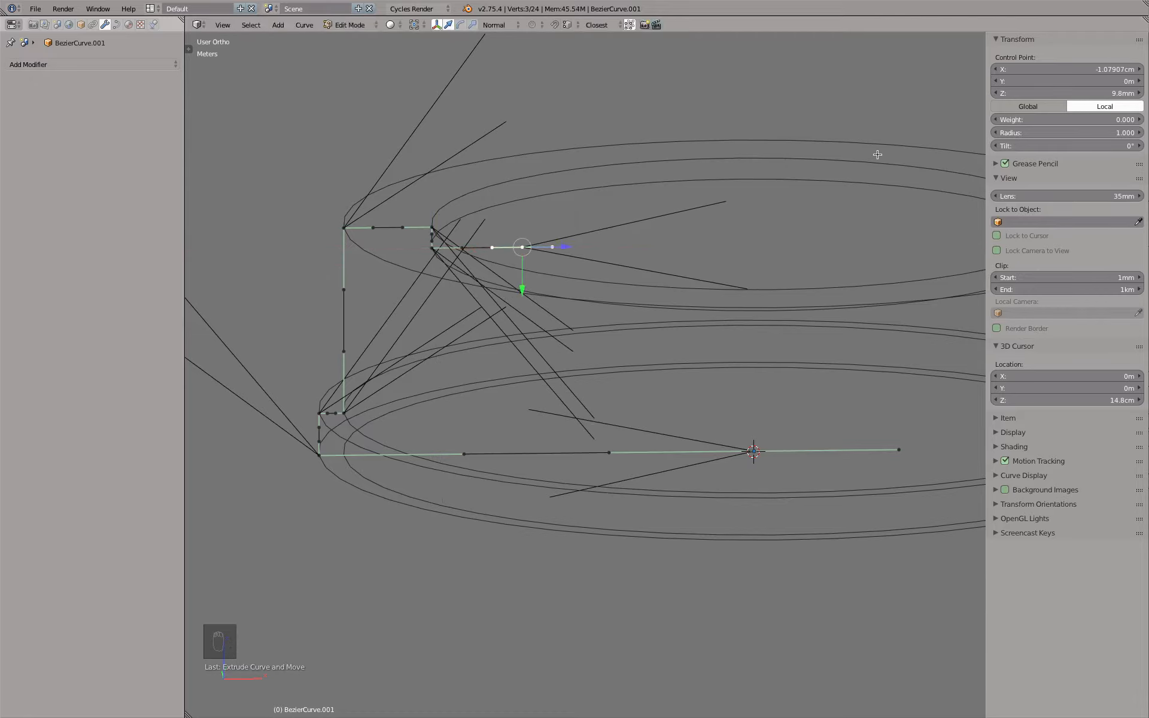
- Try scaling the new end control point to 0 along X
type("sx")
type("0")
key("Return")
- Set the pivot point to the 3D Cursor and scale the end control point along X onto the central axis at X 0 m
left_click(415, 24)
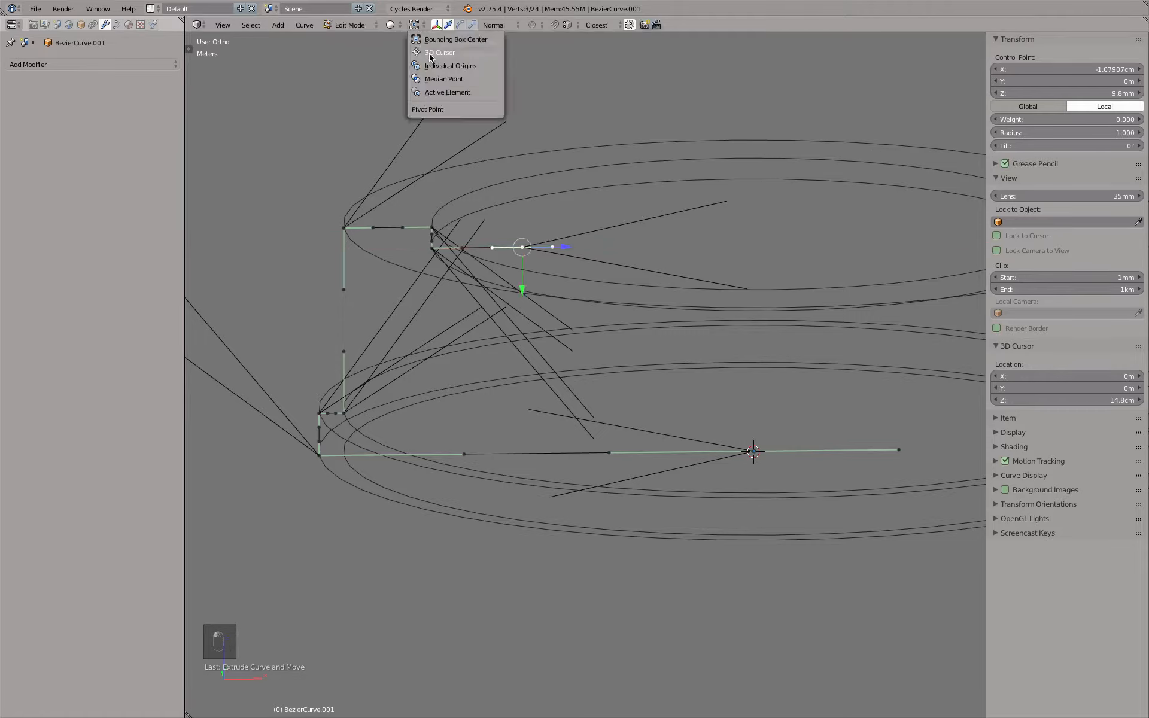
left_click(437, 52)
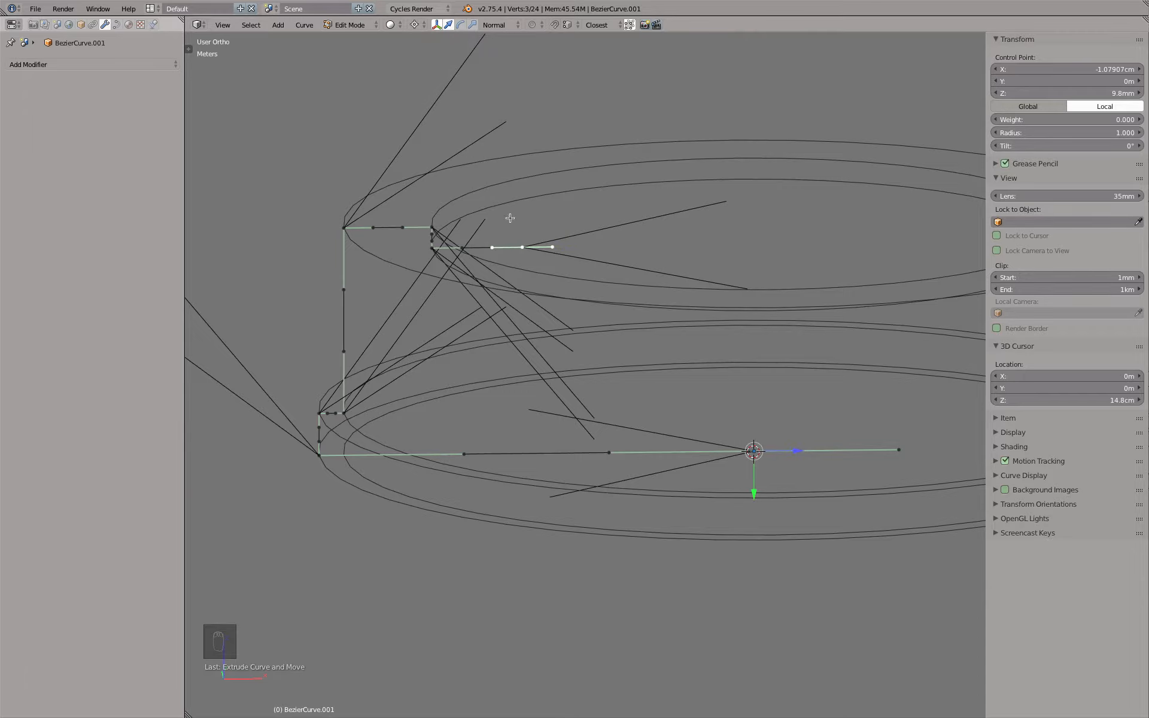
key("s")
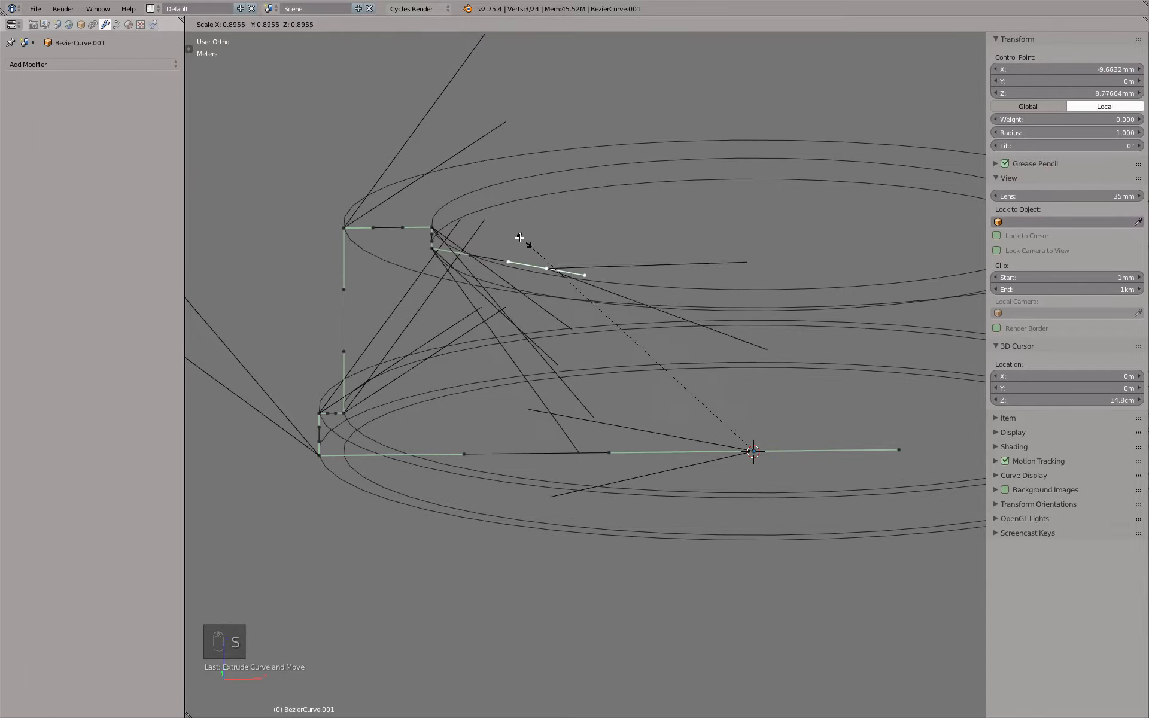
key("x")
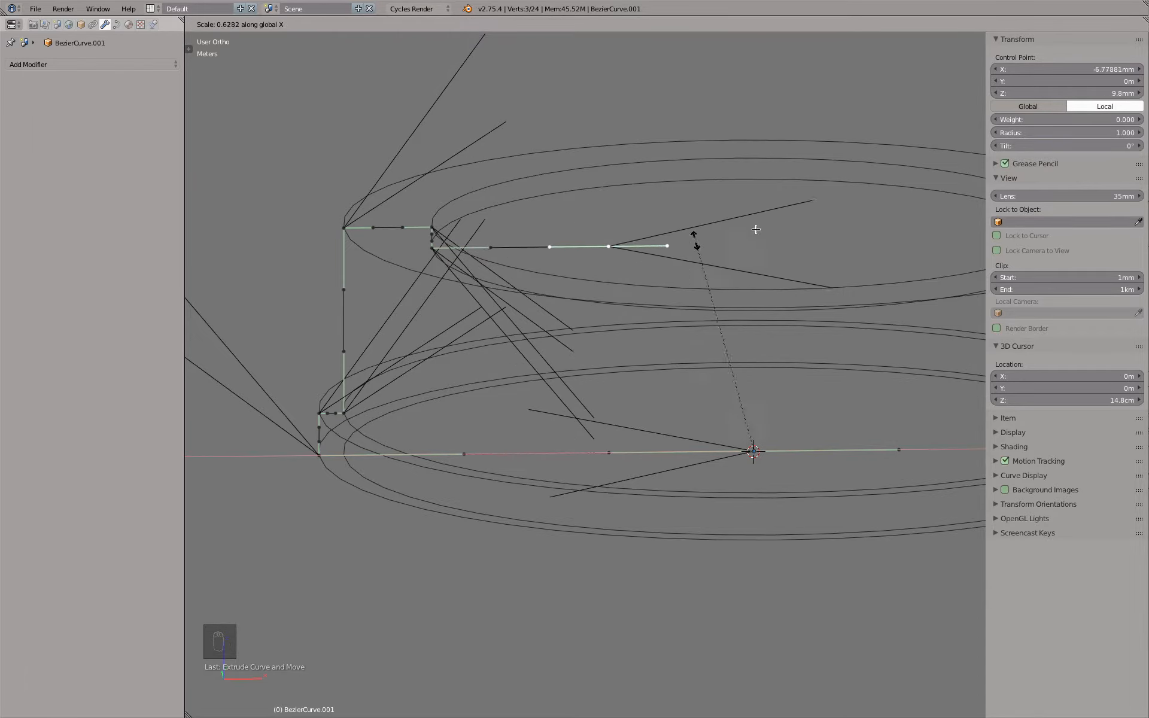
left_click(744, 222)
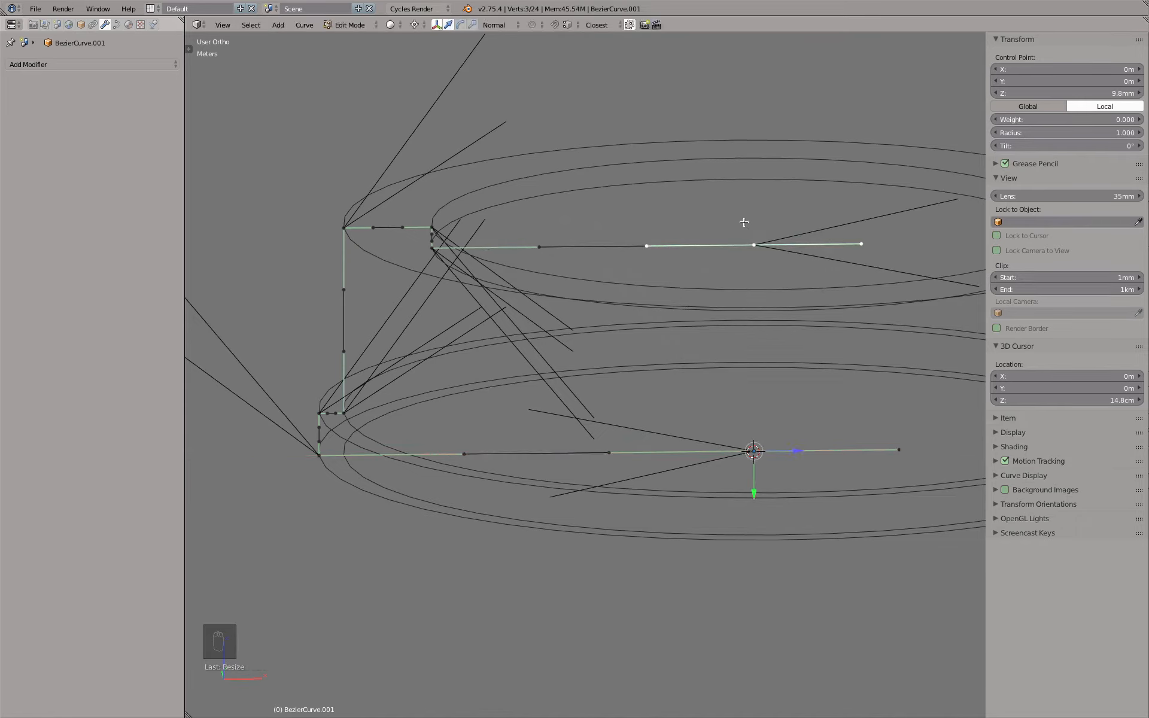
- Undo the last scaling of the curve's end control point, change the pivot point mode and set the point's X to 0
key("super+z")
left_click(415, 24)
left_click(418, 39)
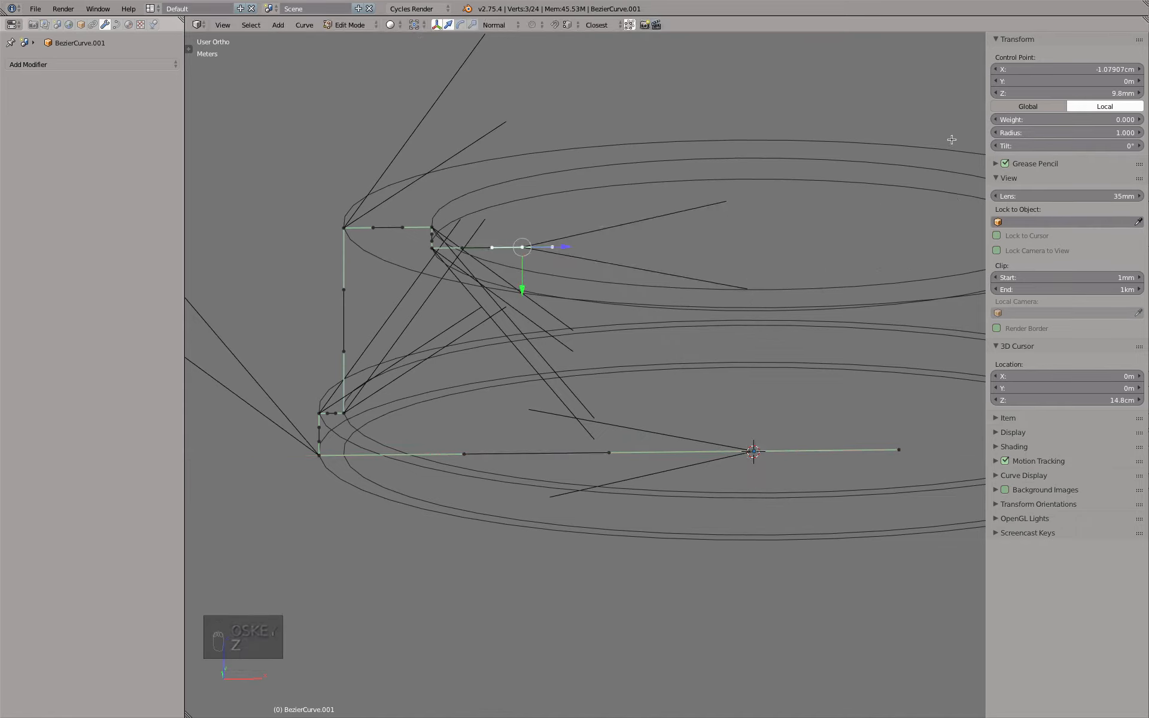
left_click(1042, 69)
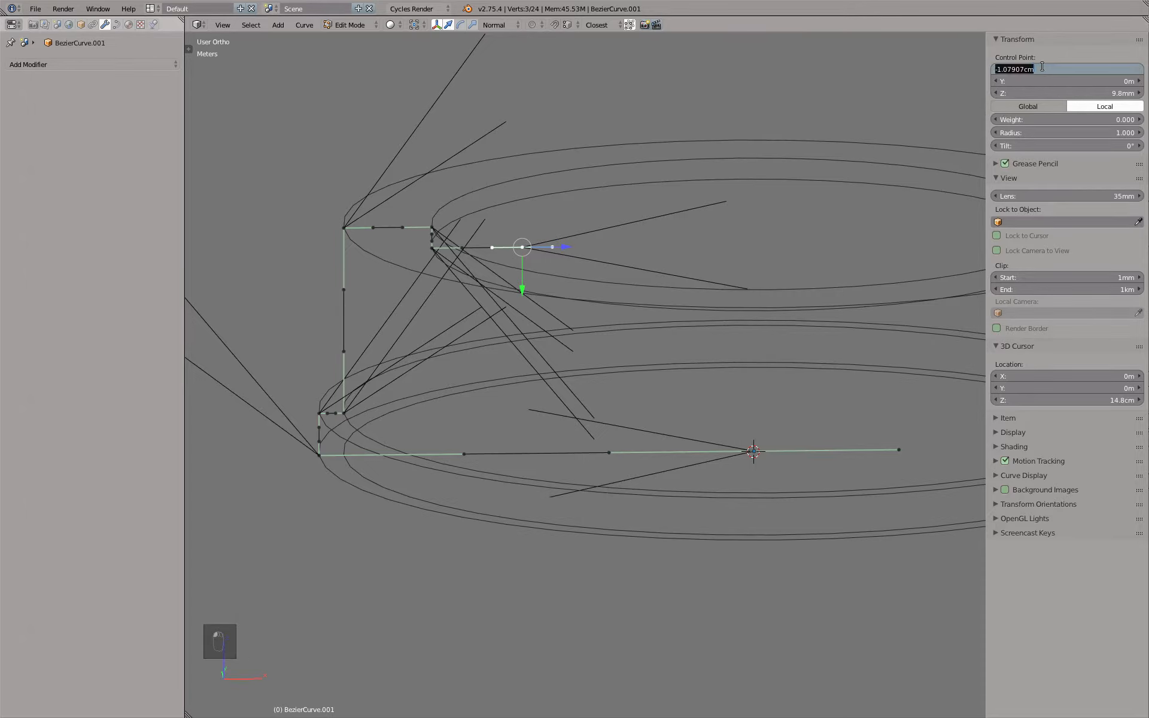
type("0")
key("Return")
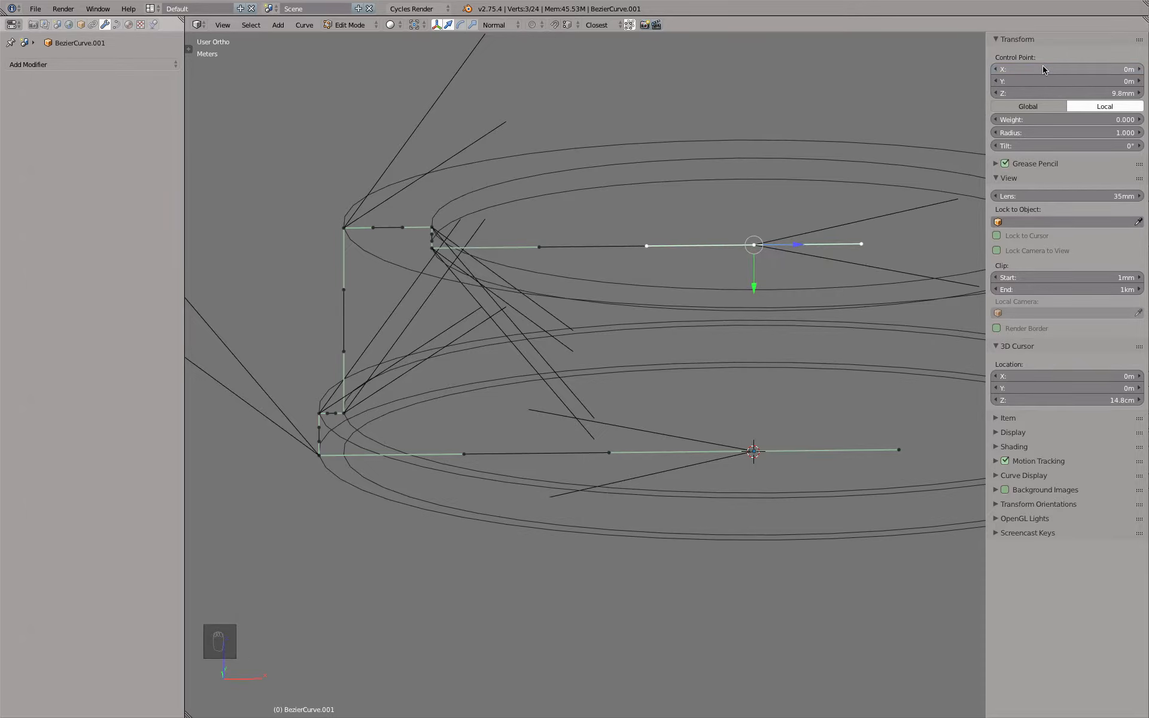
- Leave edit mode and, in front view, add a Bezier circle inside the upper outer part of the profile
key("Tab")
middle_click_drag(762, 196, 793, 285)
key("KP_1")
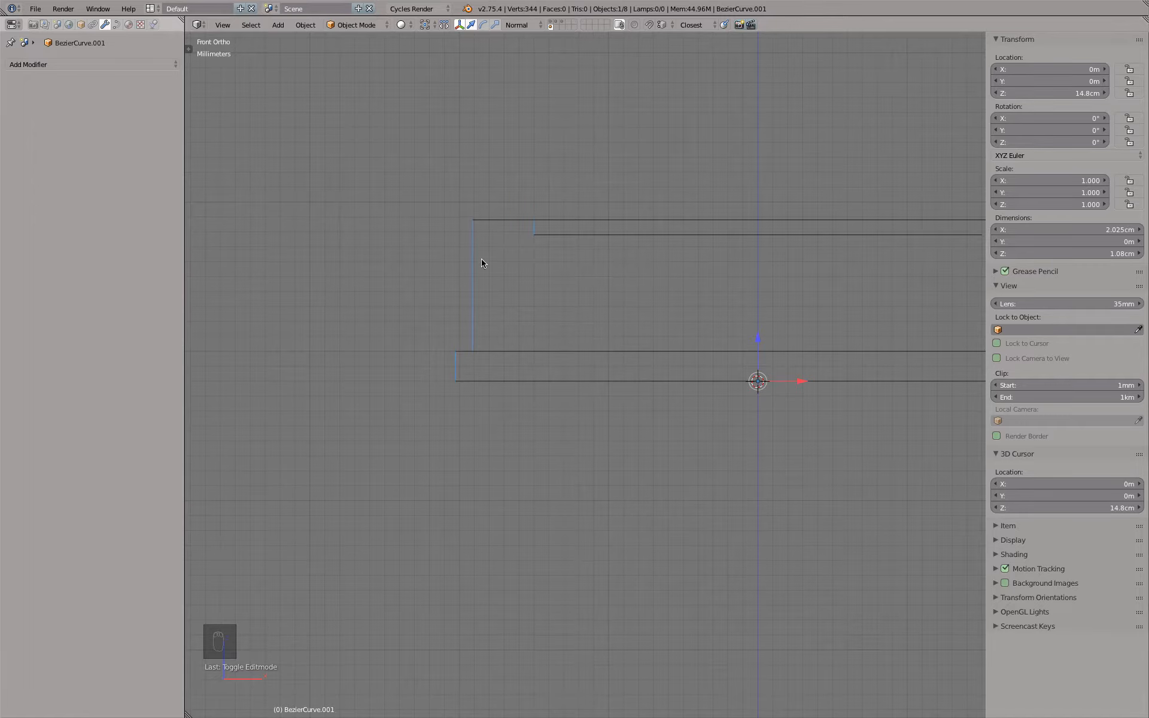
left_click(529, 278)
key("shift+a")
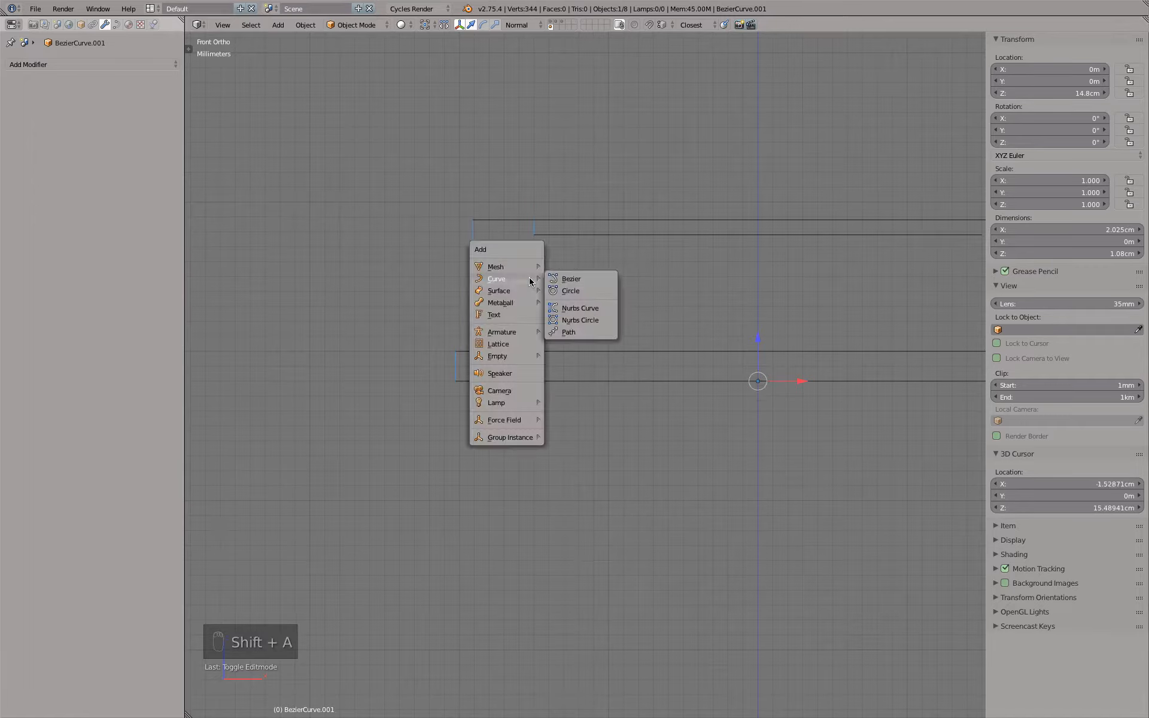
left_click(563, 292)
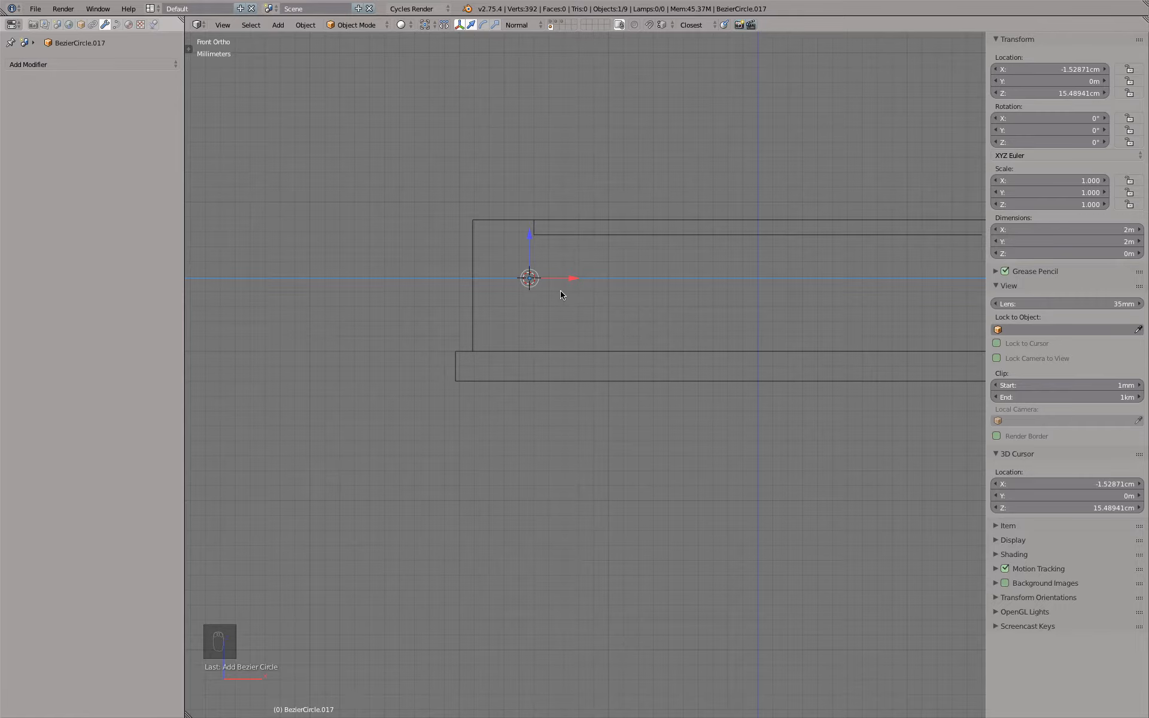
- Set the new Bezier circle's X rotation to 90°
key("F6")
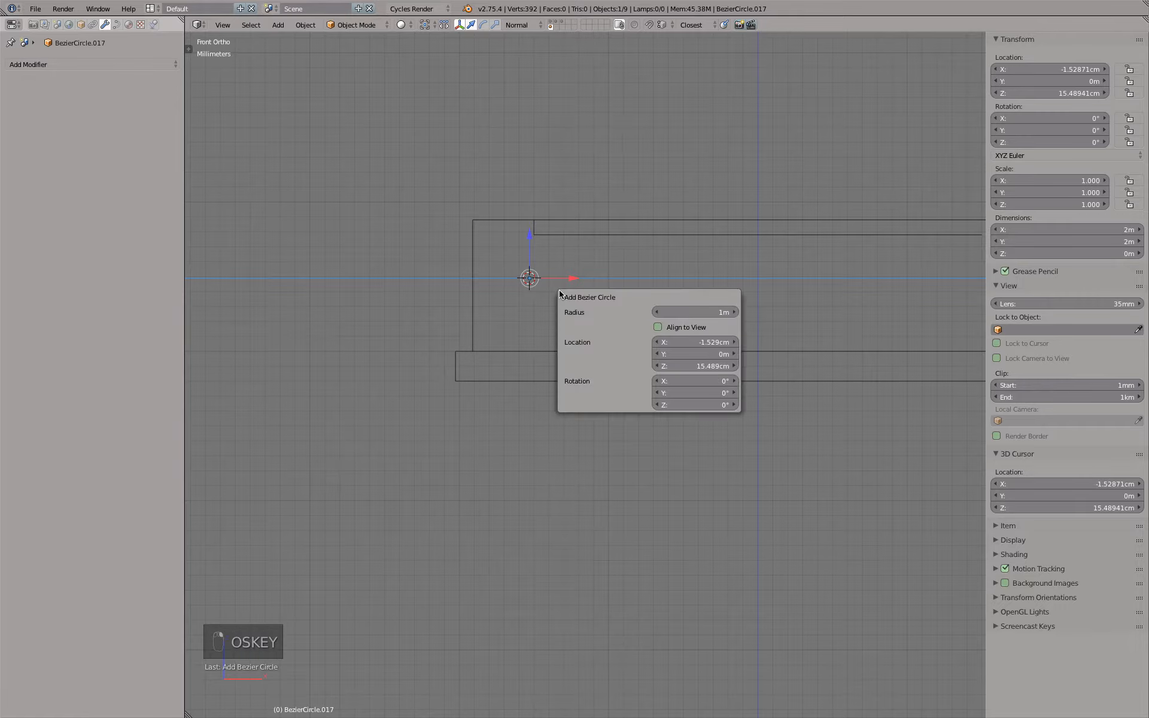
left_click(691, 312)
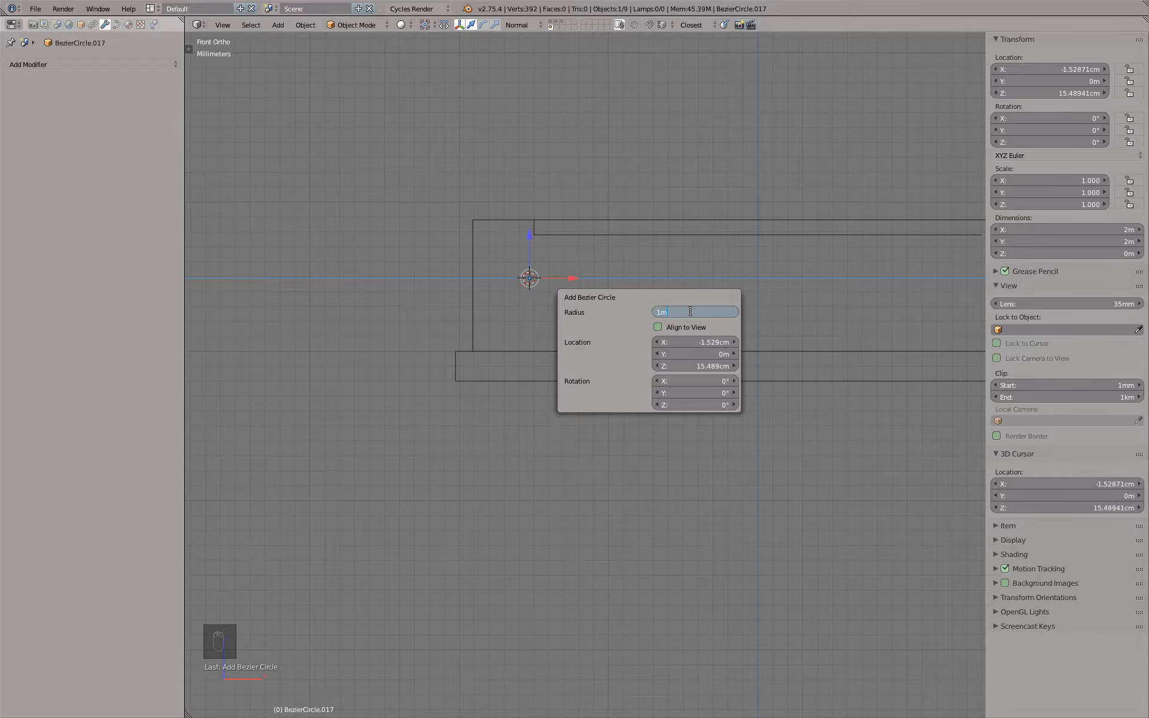
key("Tab")
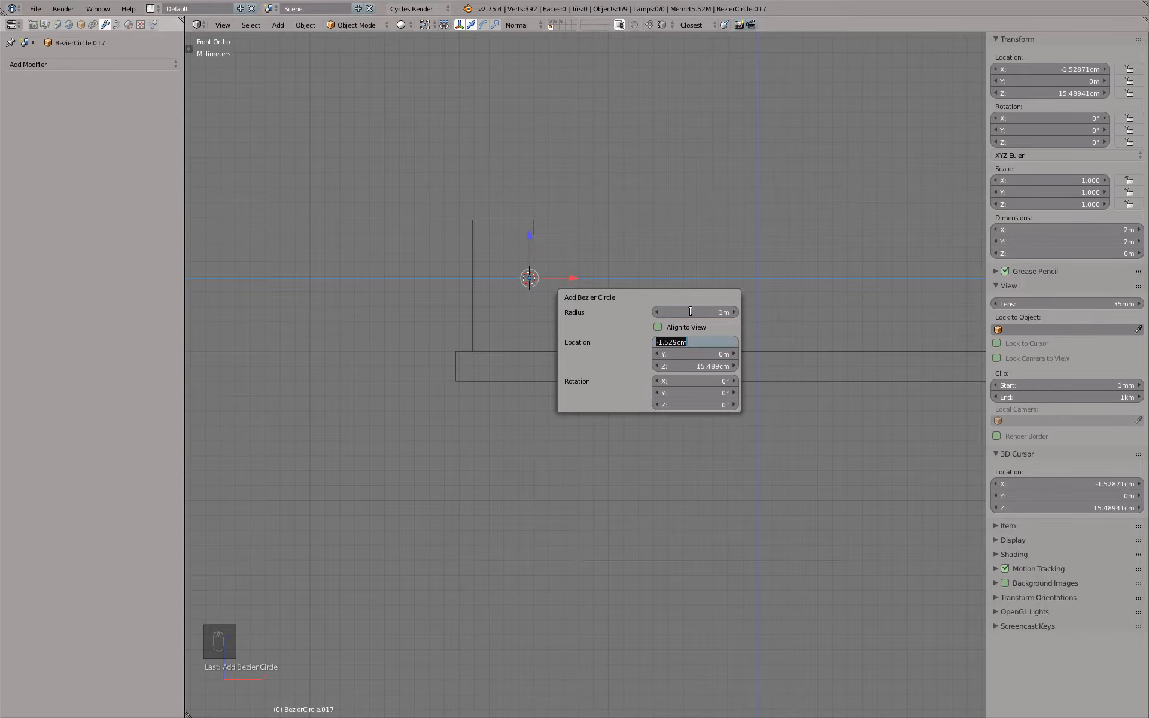
key("Tab")
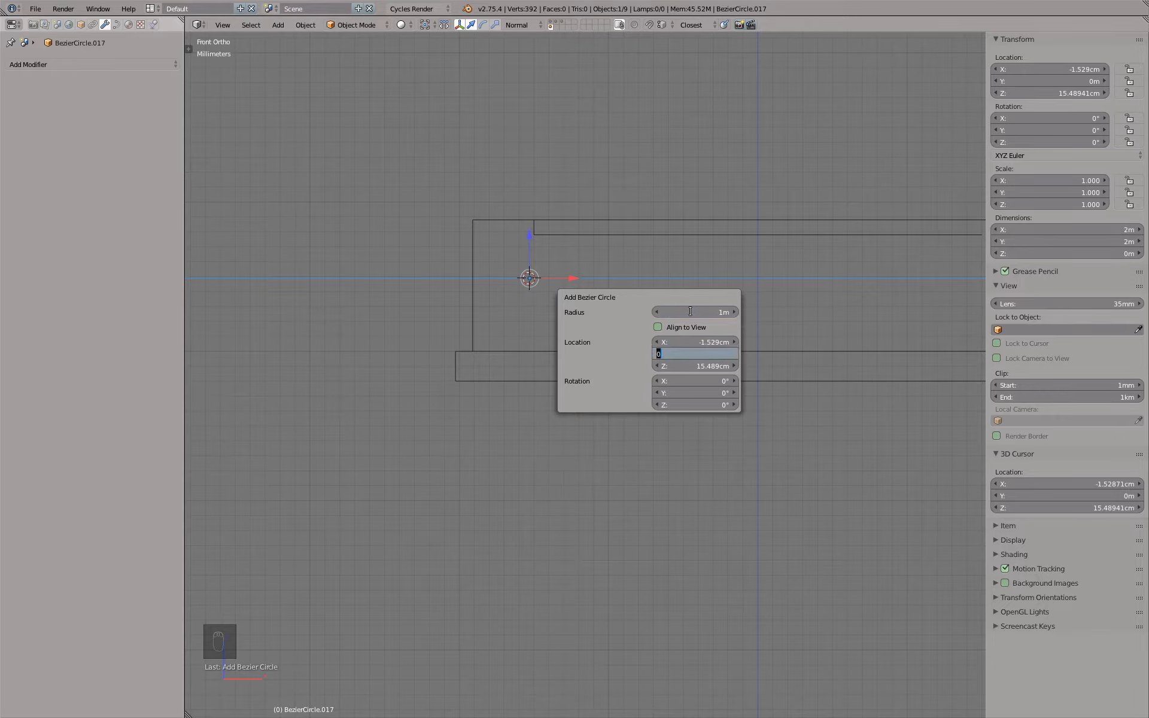
key("Tab")
key("Tab")
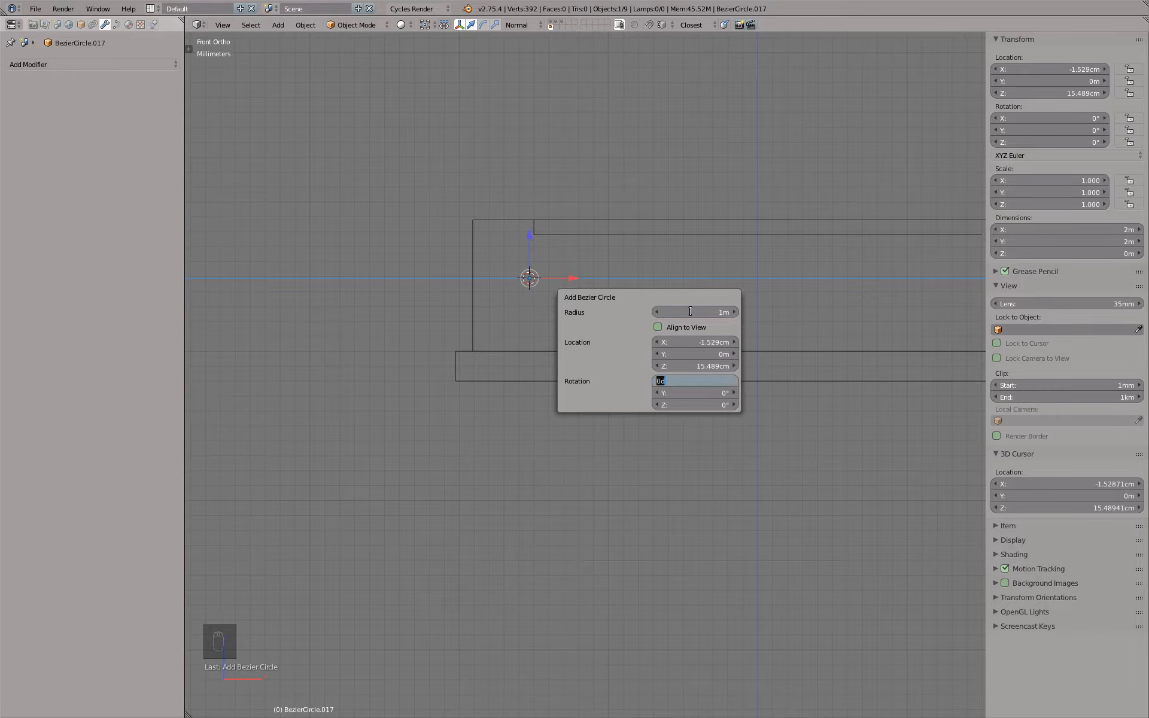
type("9")
key("Return")
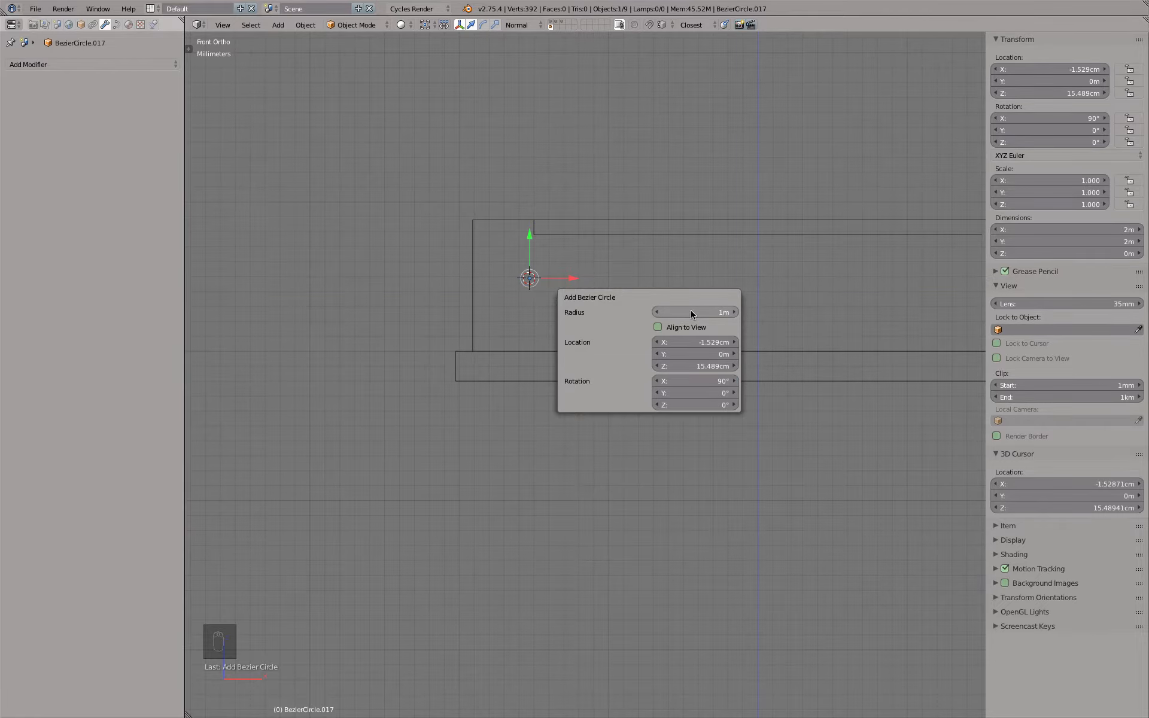
- Set the Bezier circle's radius to 1 mm
scroll(586, 228, "up", 3)
scroll(585, 228, "down", 9)
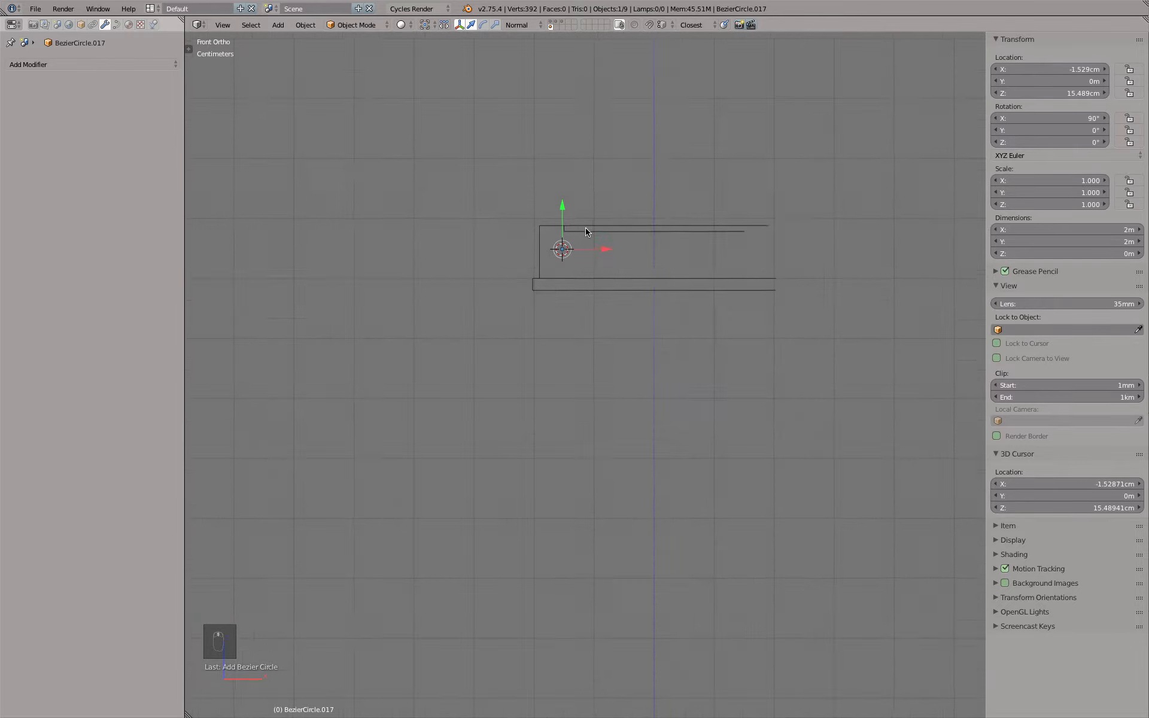
scroll(587, 232, "down", 2)
scroll(677, 267, "up", 10)
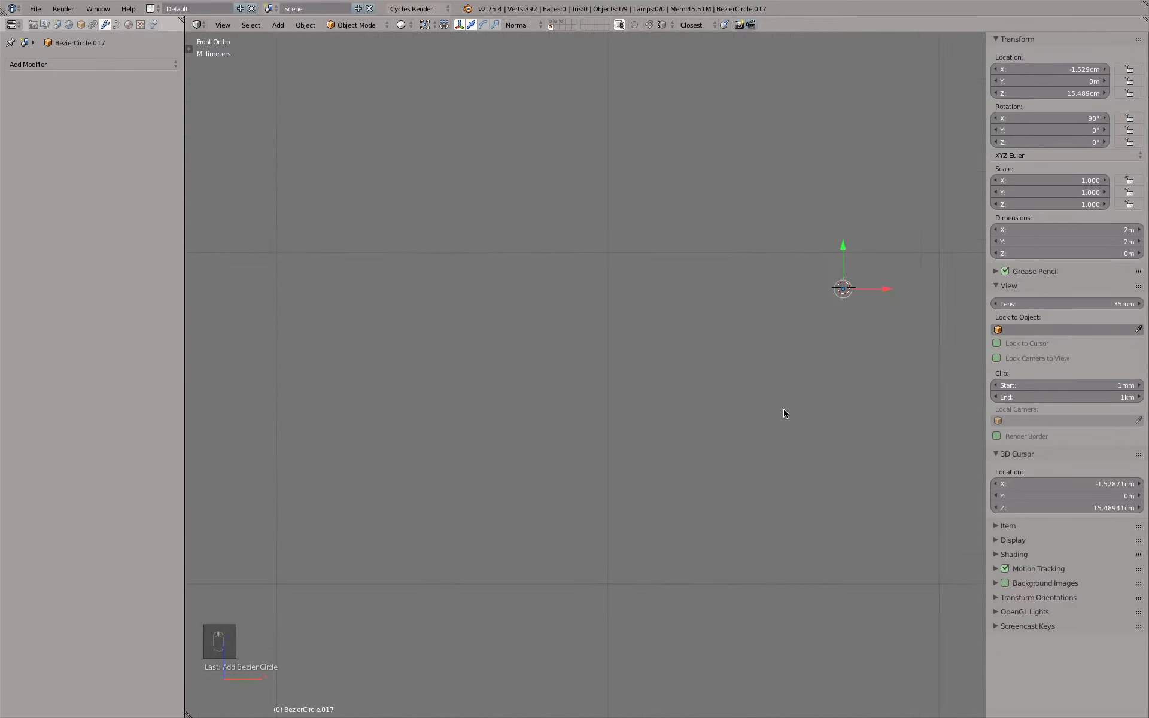
scroll(781, 382, "down", 3)
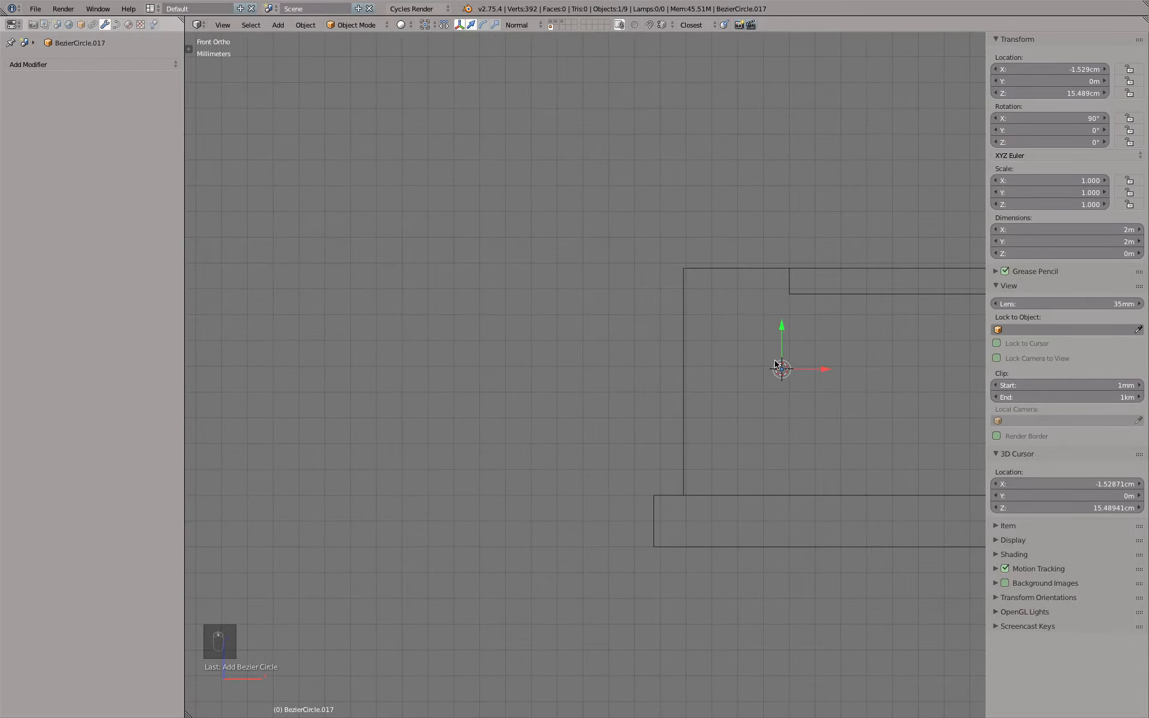
key("super")
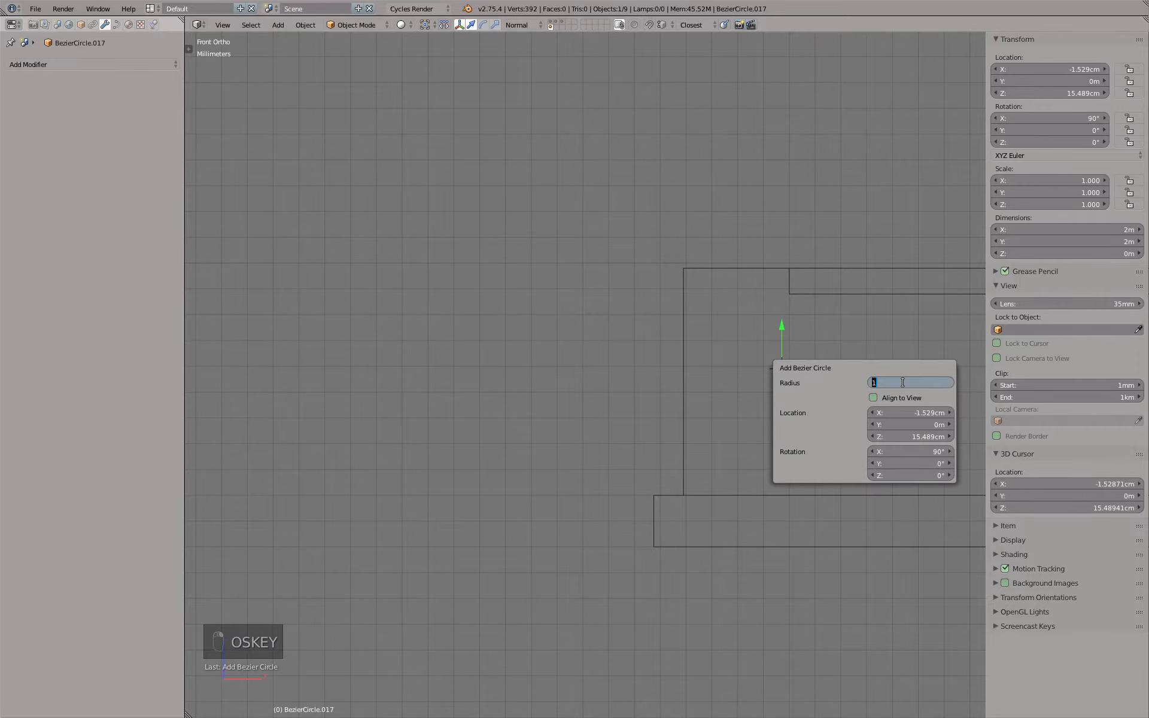
type("mm")
key("Return")
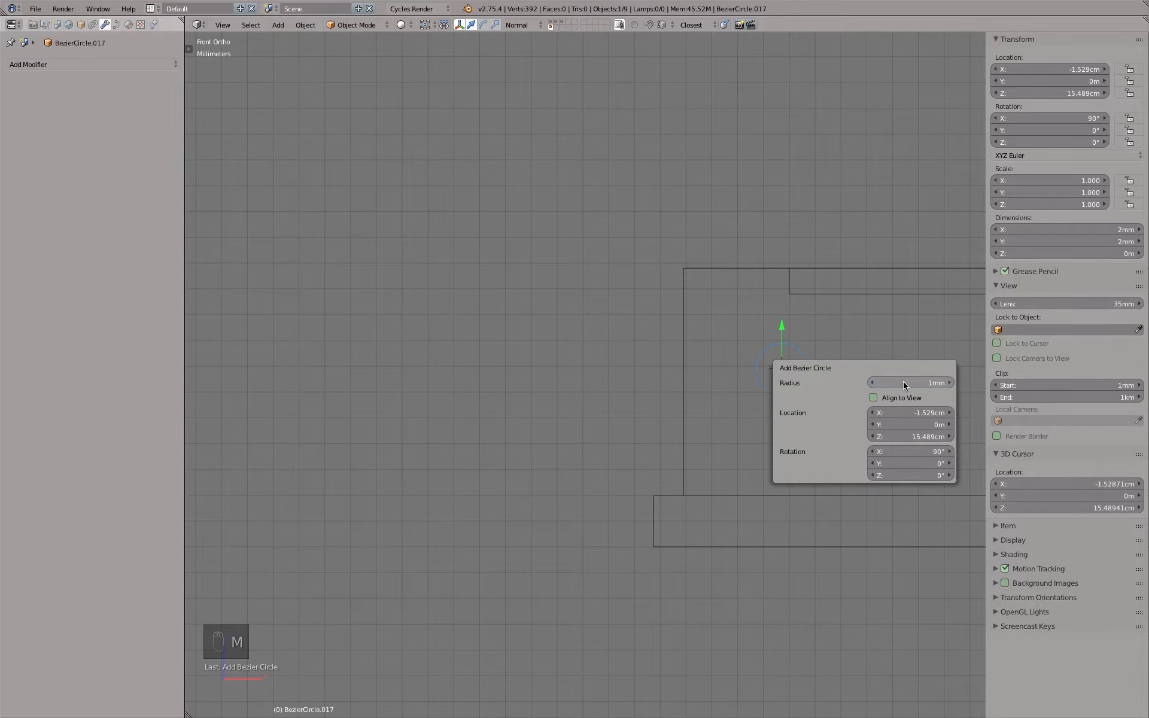
- Move the circle close to the profile's upper outer corner, to about X -1.78 cm and Z 15.75 cm
scroll(817, 190, "up", 5)
key("g")
left_click(623, 232)
middle_click_drag(589, 148, 601, 277, "shift")
scroll(600, 277, "up", 3)
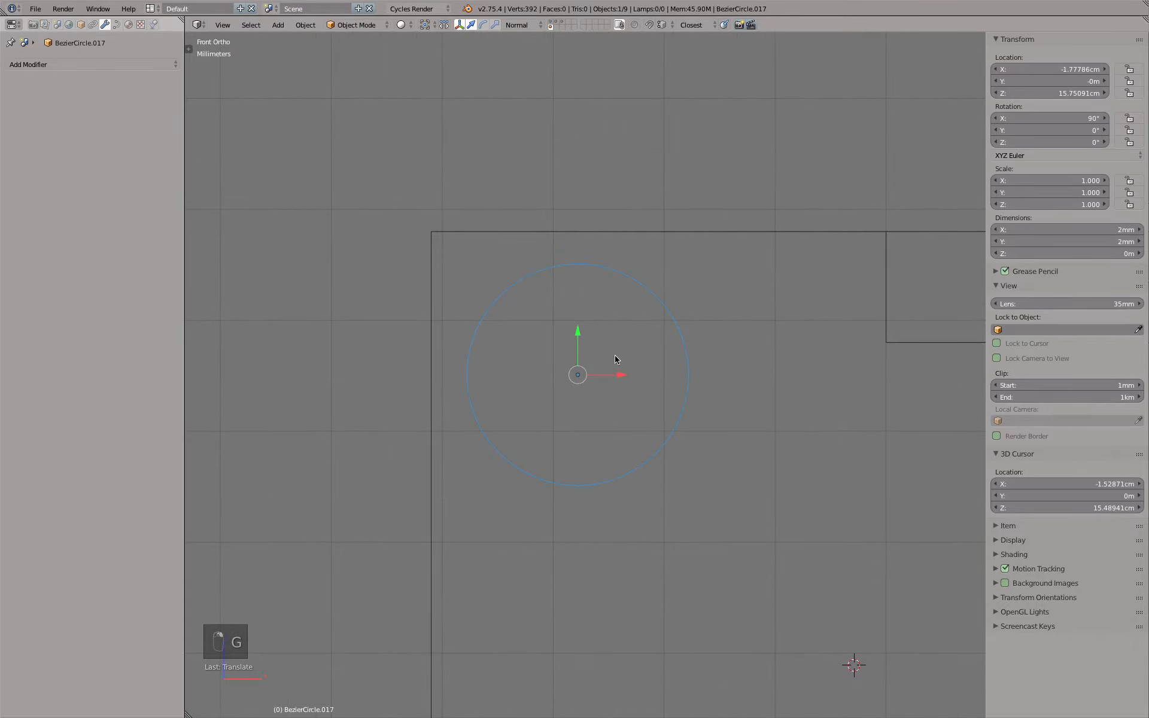
- Snap the circle against the profile's top edge and outer side, placing it at X -1.81 cm and Z 15.78 cm
left_click_drag(579, 337, 439, 239)
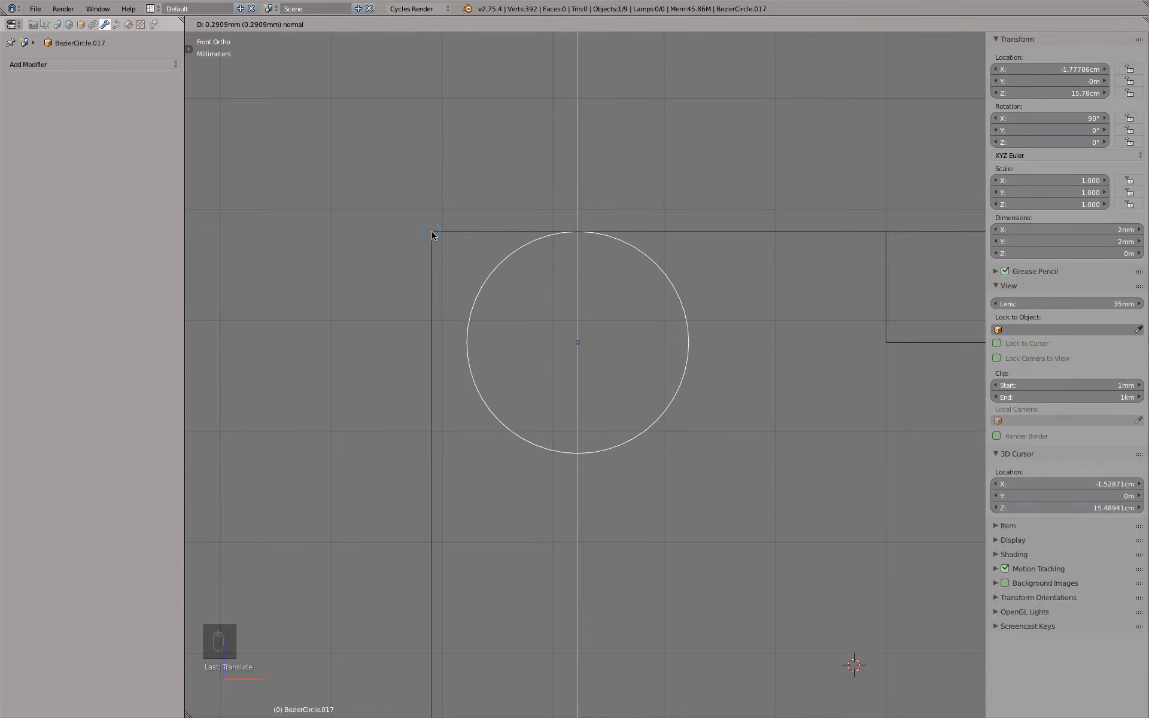
left_click_drag(432, 235, 432, 235)
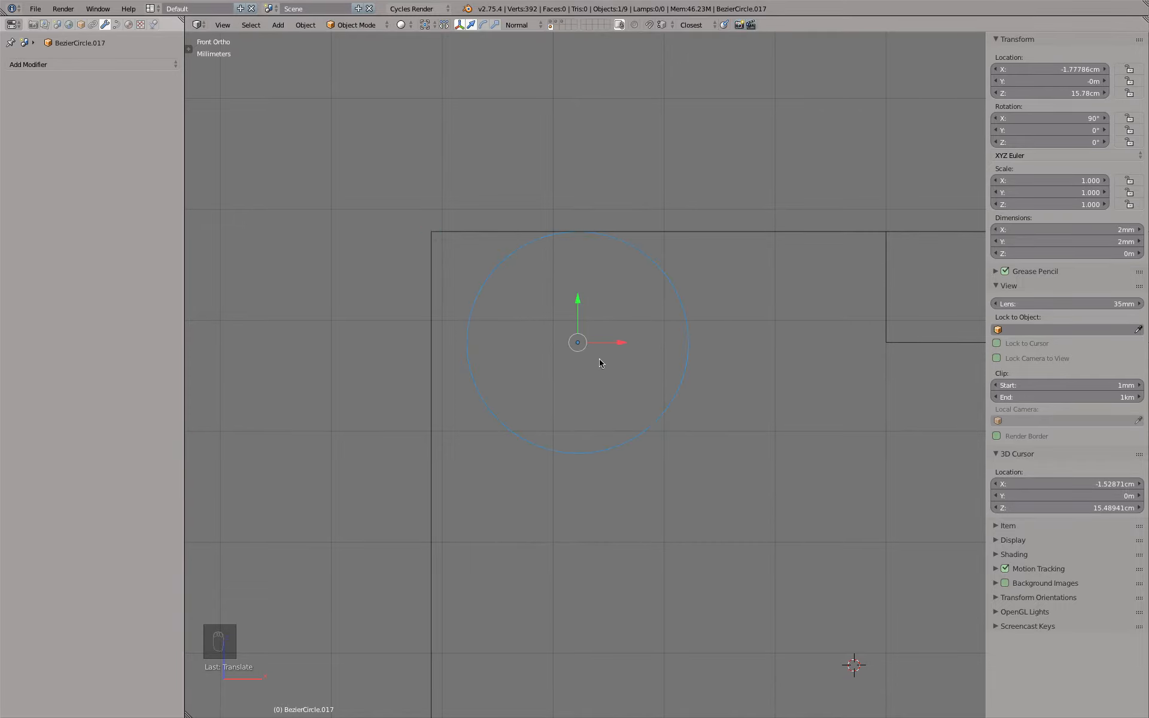
left_click_drag(623, 343, 433, 237)
right_click(433, 237)
scroll(431, 234, "down", 9)
scroll(431, 234, "up", 4)
middle_click_drag(431, 234, 456, 242)
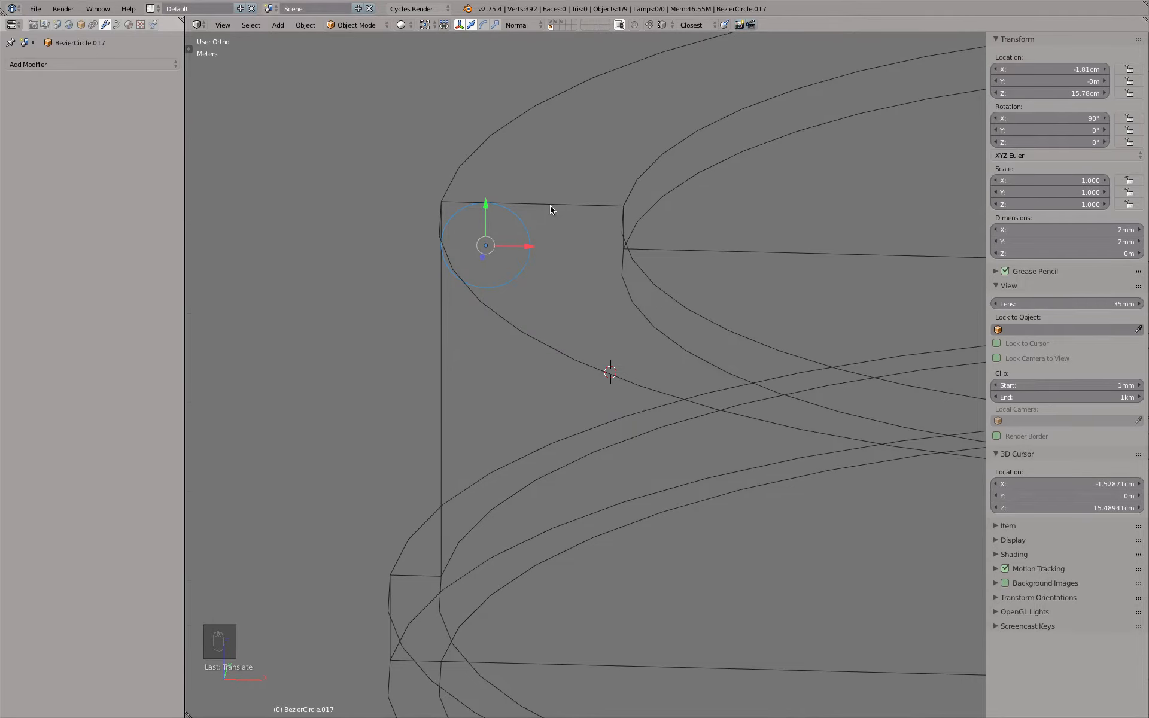
key("KP_1")
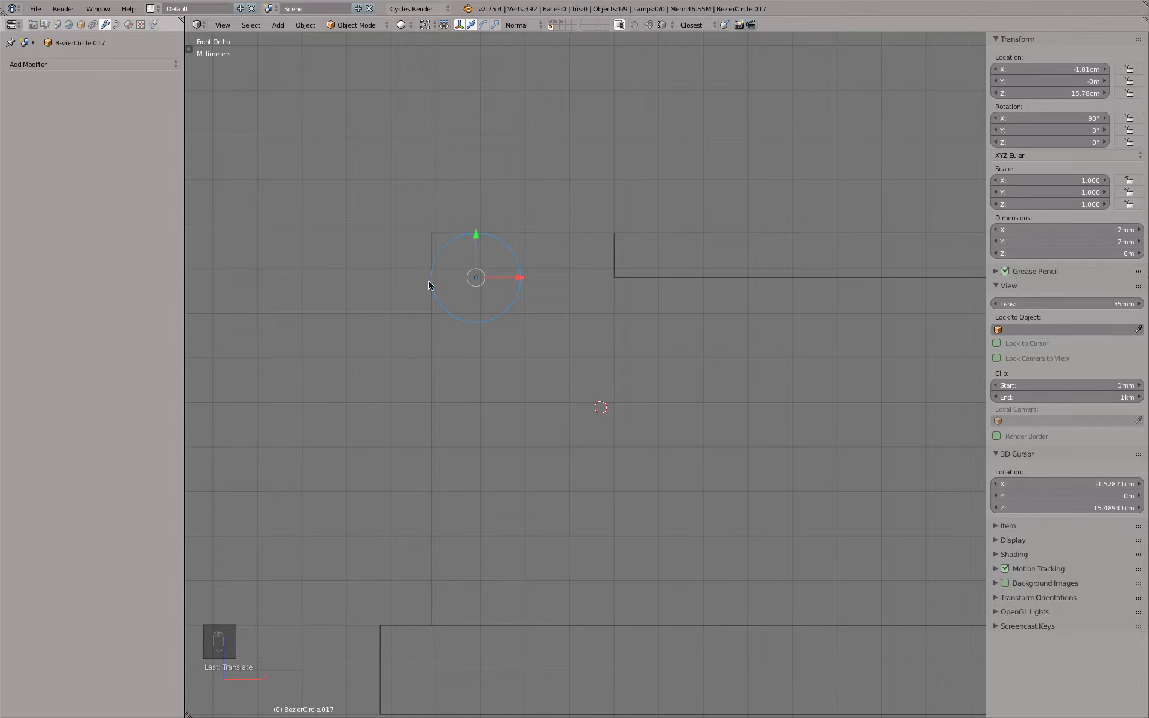
- Place a second 1 mm circle inside the profile's lower outer corner and leave the profile curve selected
scroll(525, 241, "down", 2)
middle_click_drag(525, 259, 533, 230)
right_click(537, 250)
scroll(530, 249, "up", 3)
key("Tab")
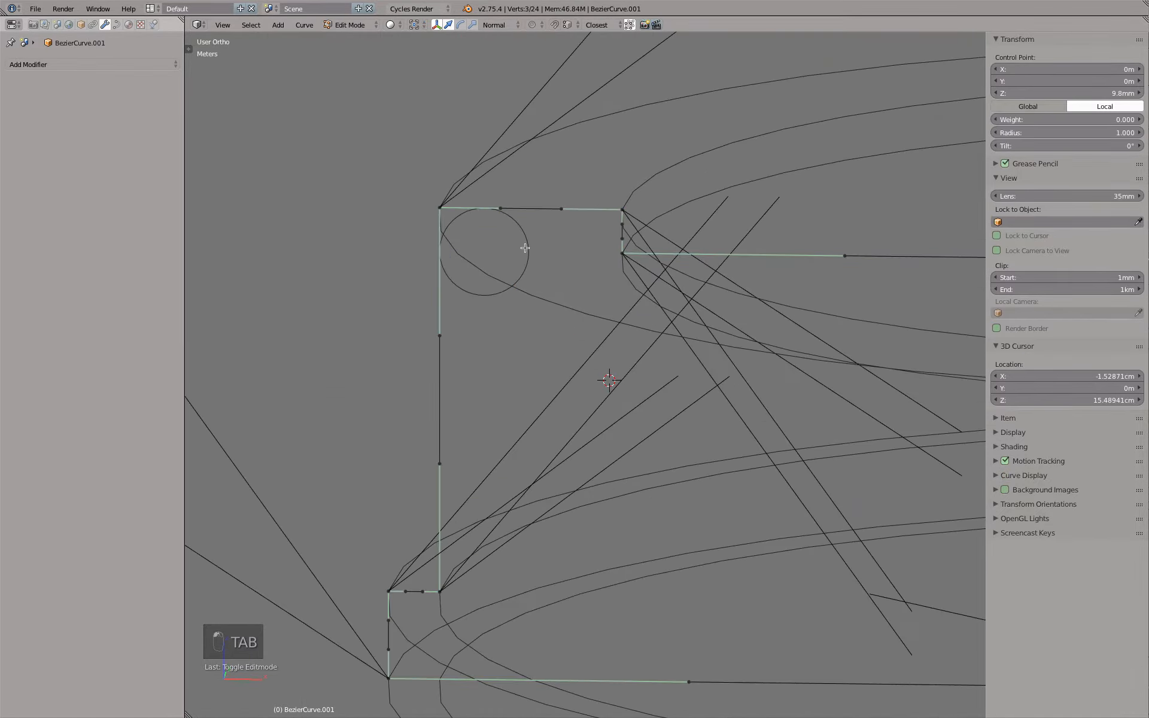
key("Tab")
key("KP_1")
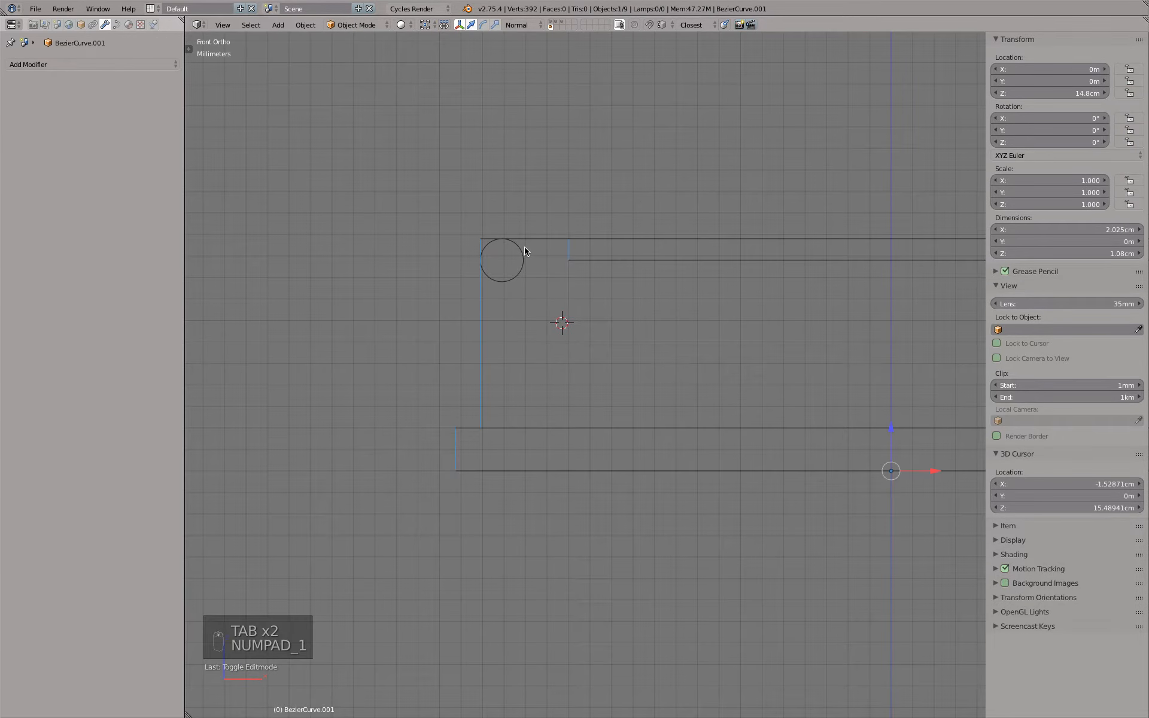
key("shift+super")
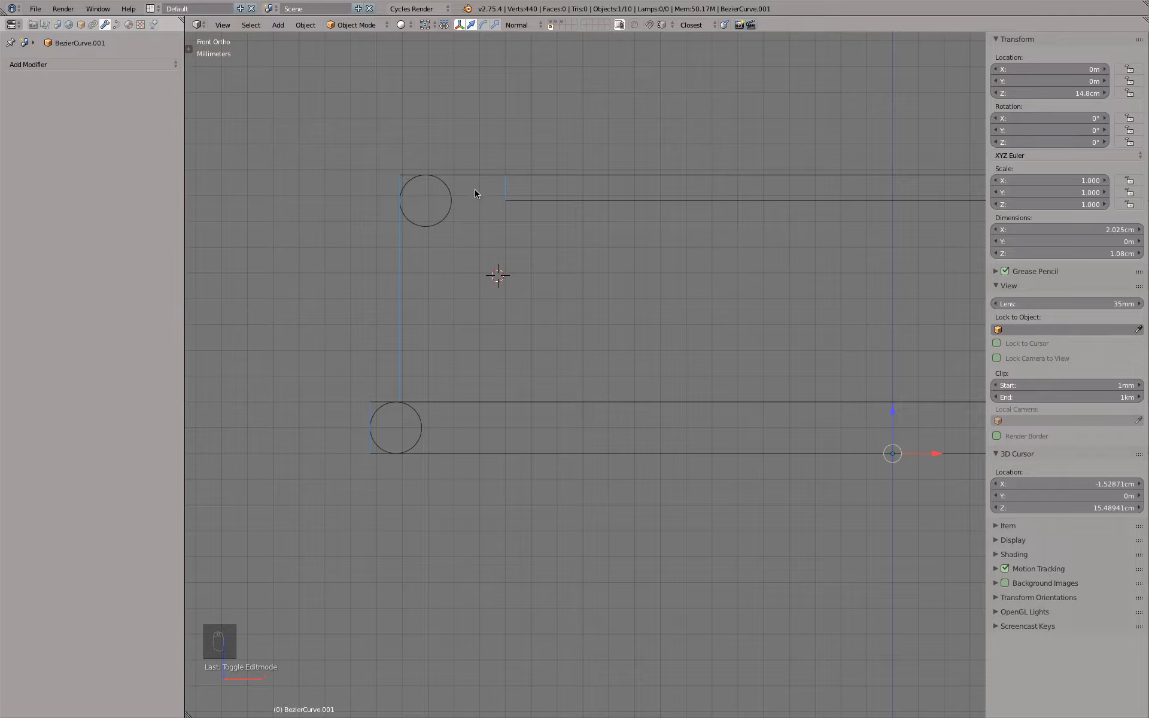
- Enter edit mode on the profile curve and select the lower control point of the upper inner step
middle_click_drag(474, 191, 465, 215)
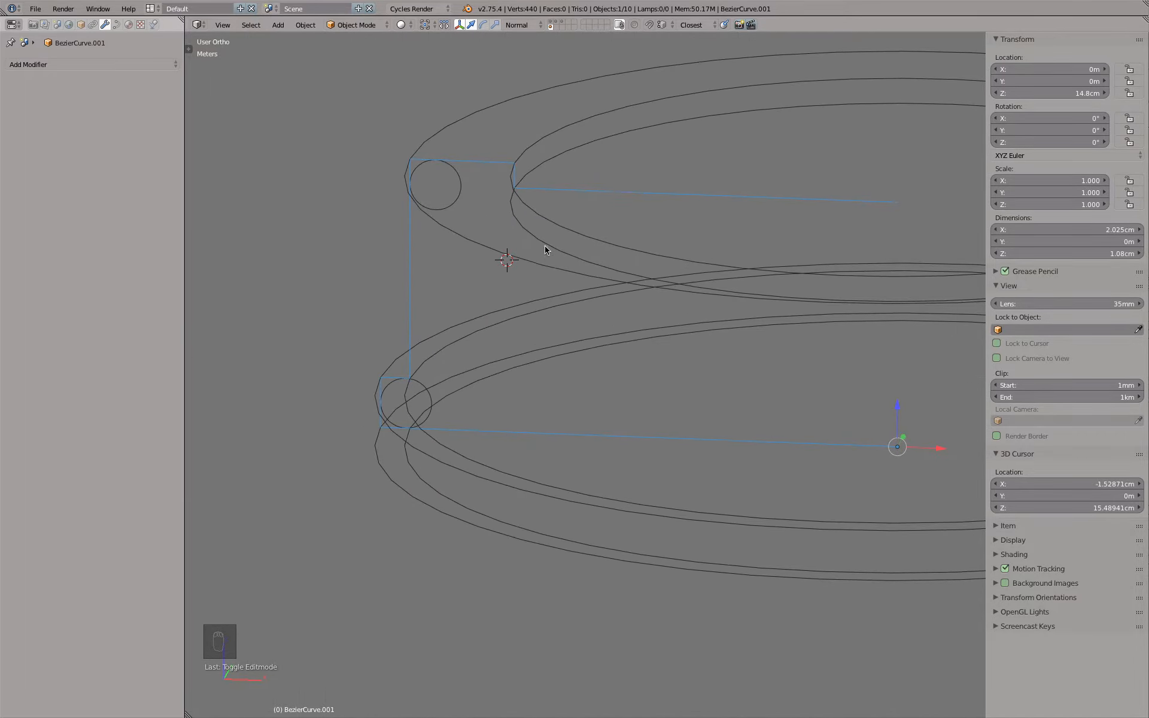
middle_click_drag(545, 251, 569, 307, "shift")
scroll(565, 307, "up", 5)
key("Tab")
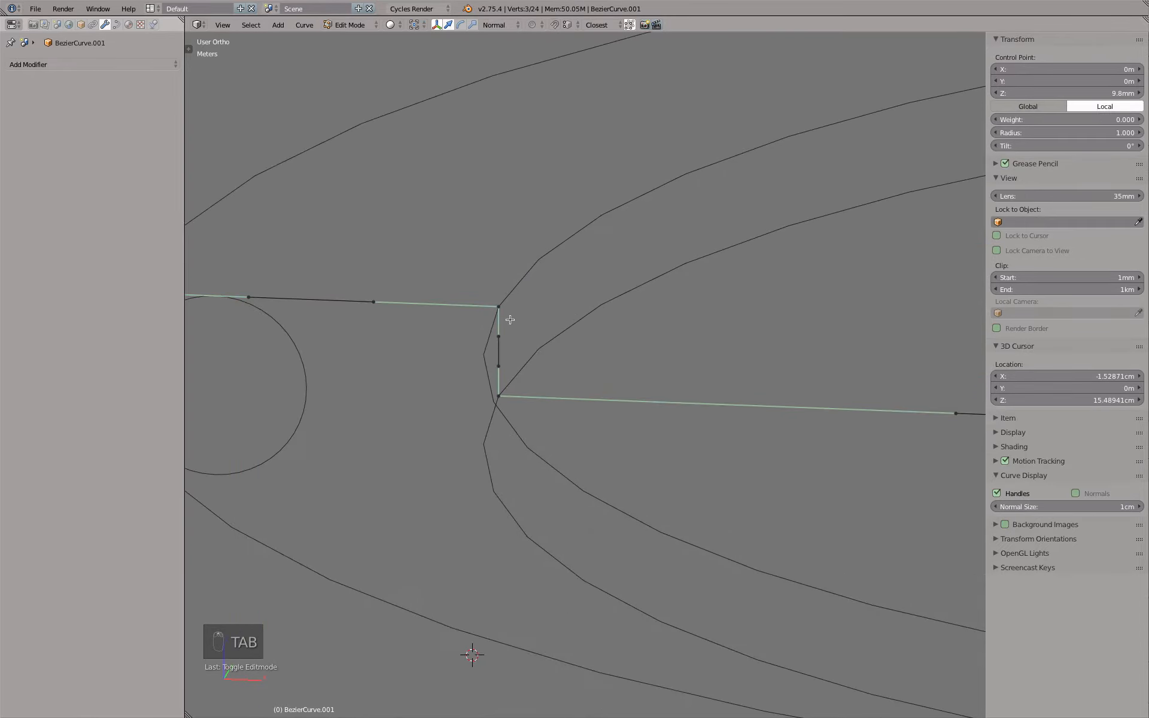
left_click_drag(513, 401, 527, 410)
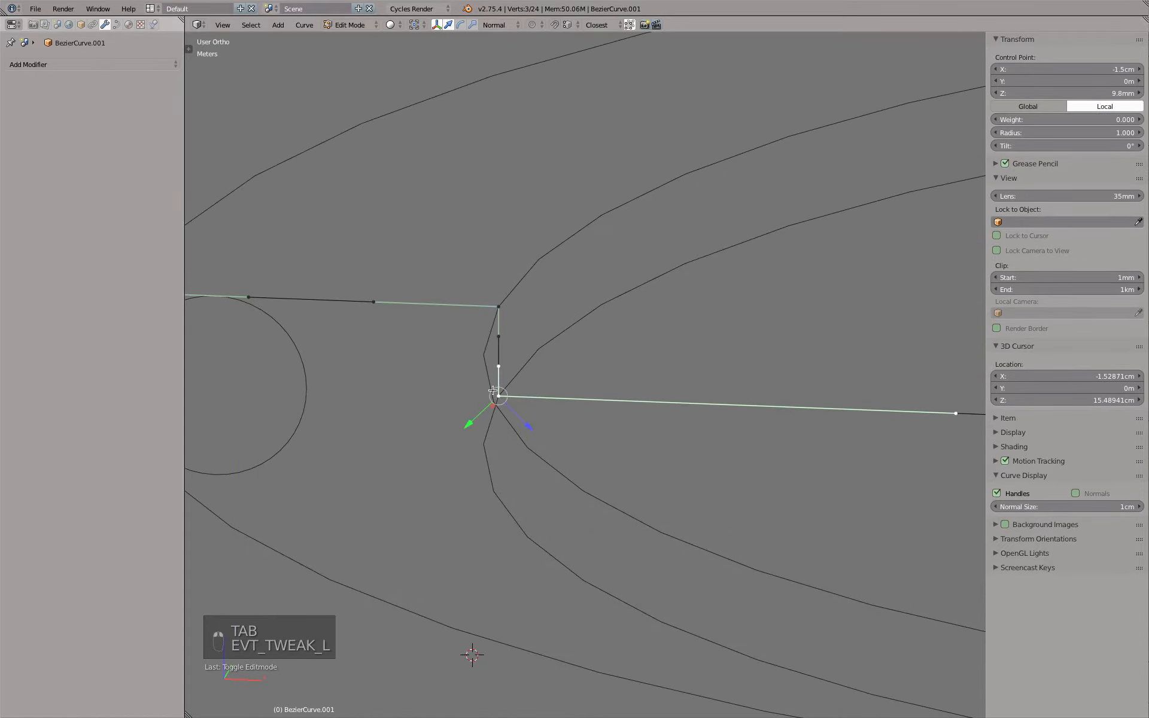
middle_click_drag(616, 413, 658, 431)
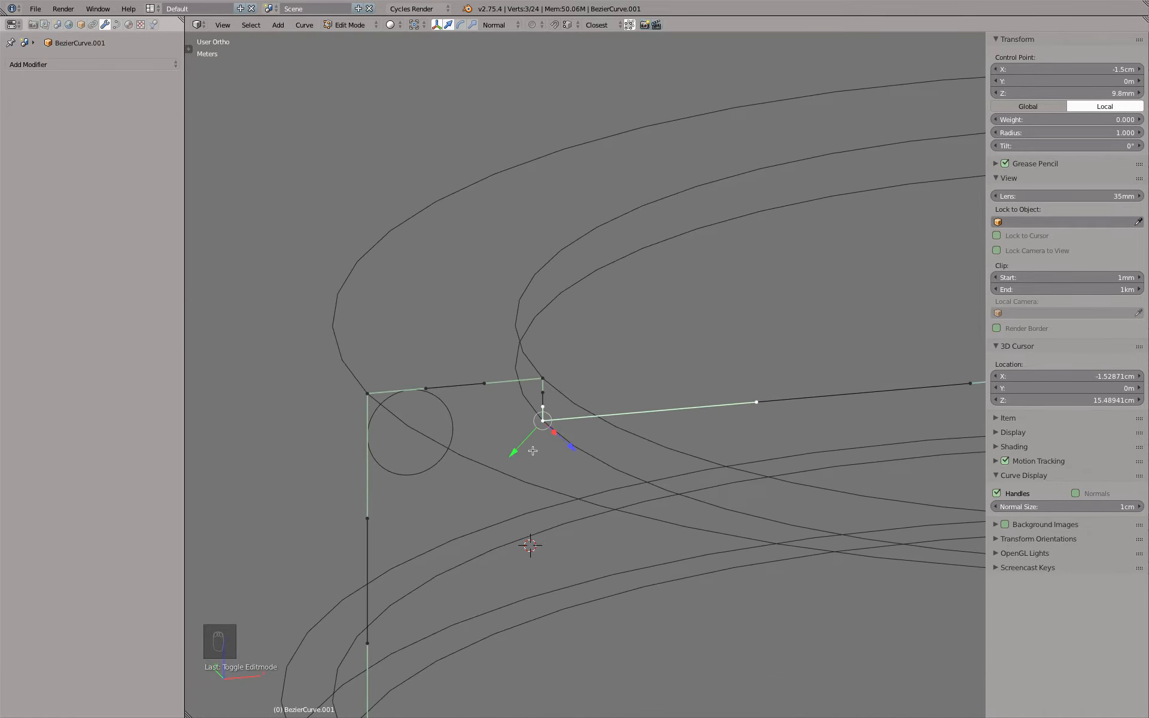
left_click(501, 26)
left_click(516, 39)
left_click_drag(581, 419, 607, 417)
left_click(508, 25)
left_click(519, 66)
- Move the selected lower control point of the inner step 1 mm along global X toward the center
key("g")
key("x")
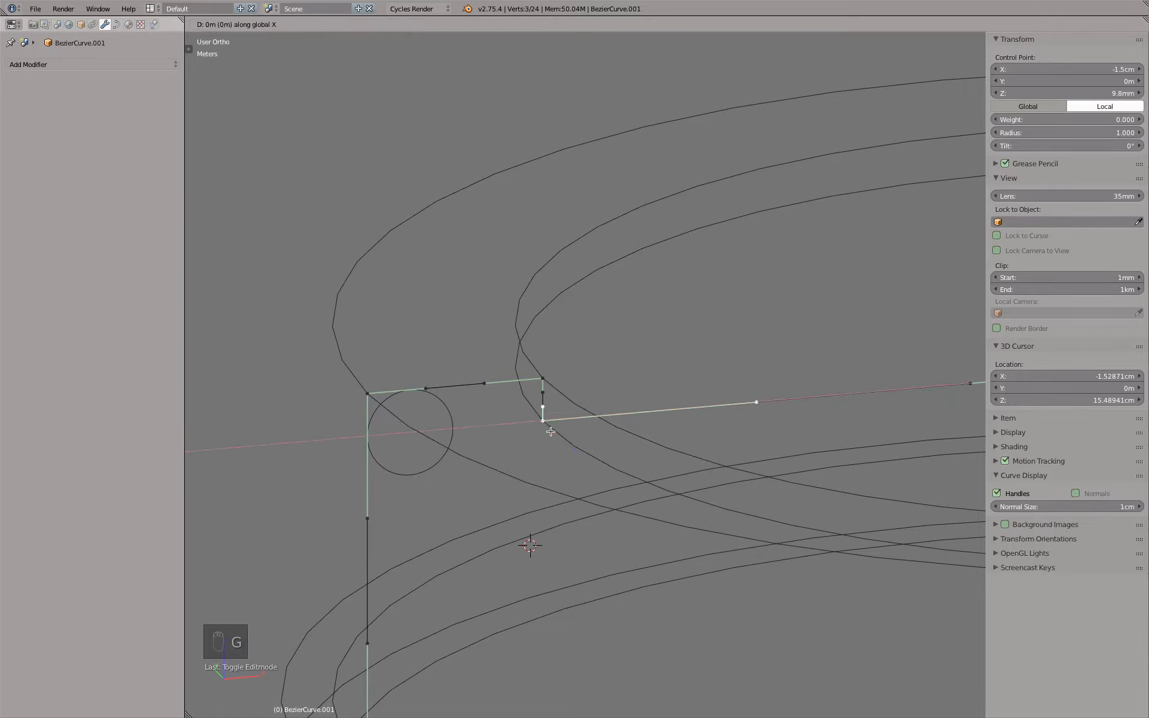
type(".001")
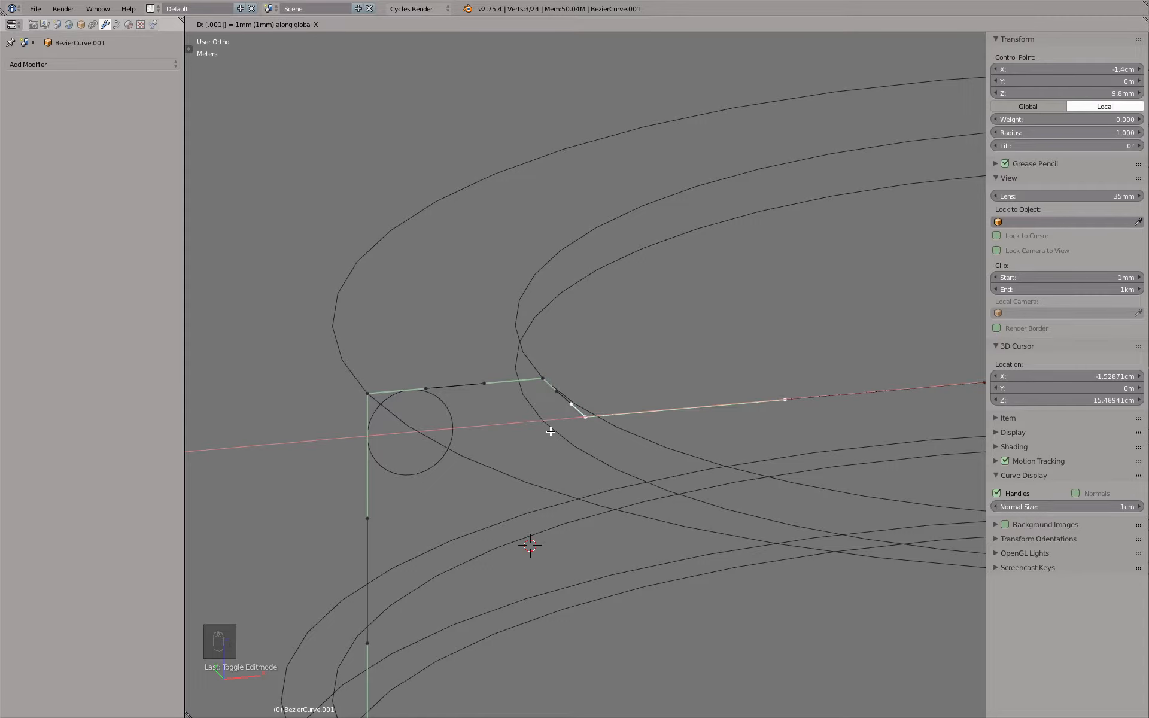
key("Return")
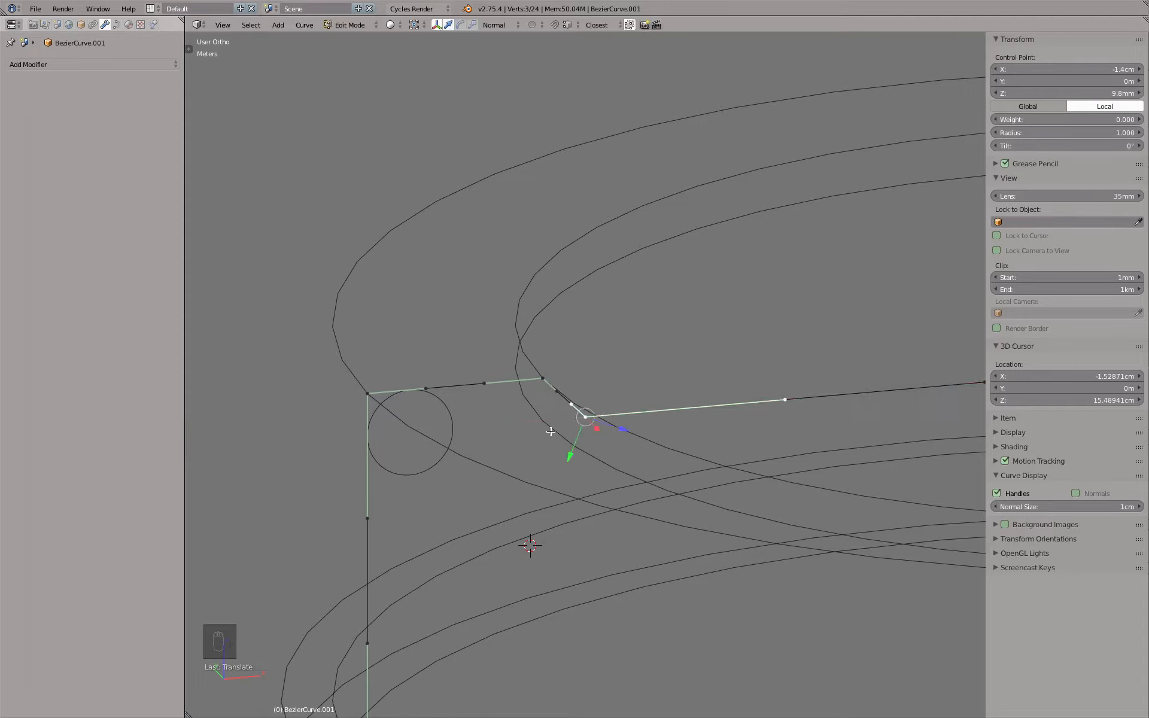
- Set the slanted segment's handle at the inner step's upper control point to Aligned
right_click(557, 391)
right_click(571, 404, "shift")
scroll(583, 374, "up", 6)
scroll(583, 374, "up", 1)
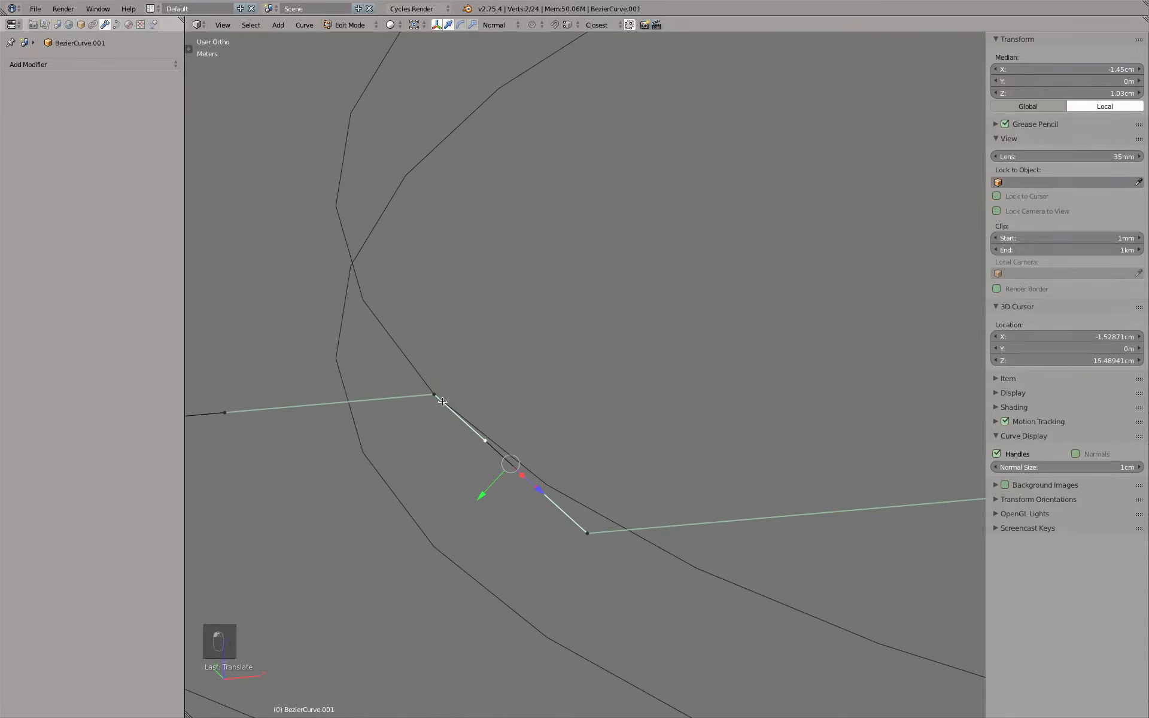
right_click(250, 419)
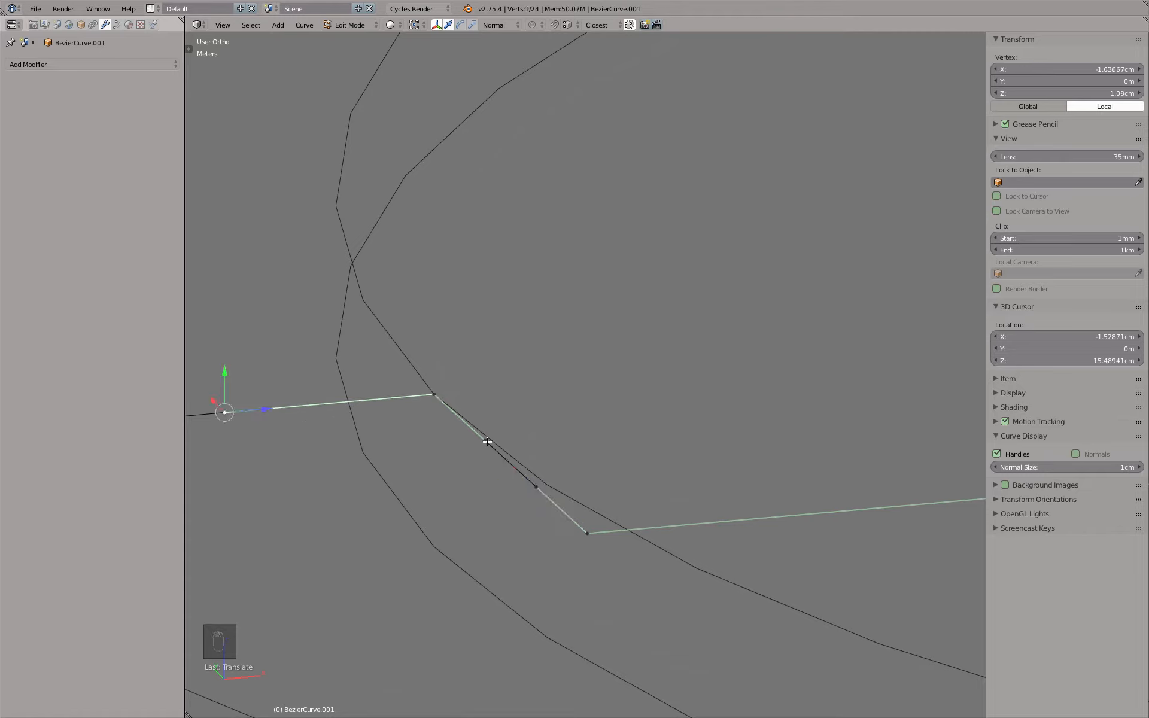
scroll(388, 433, "down", 9)
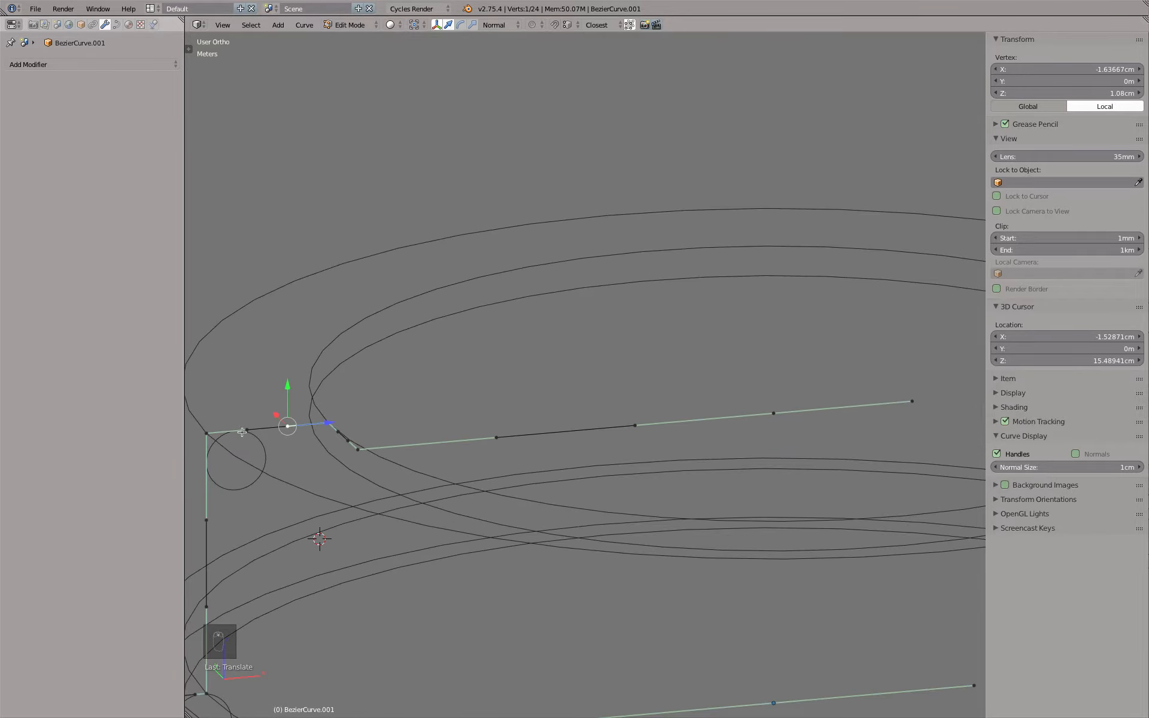
scroll(279, 454, "up", 7)
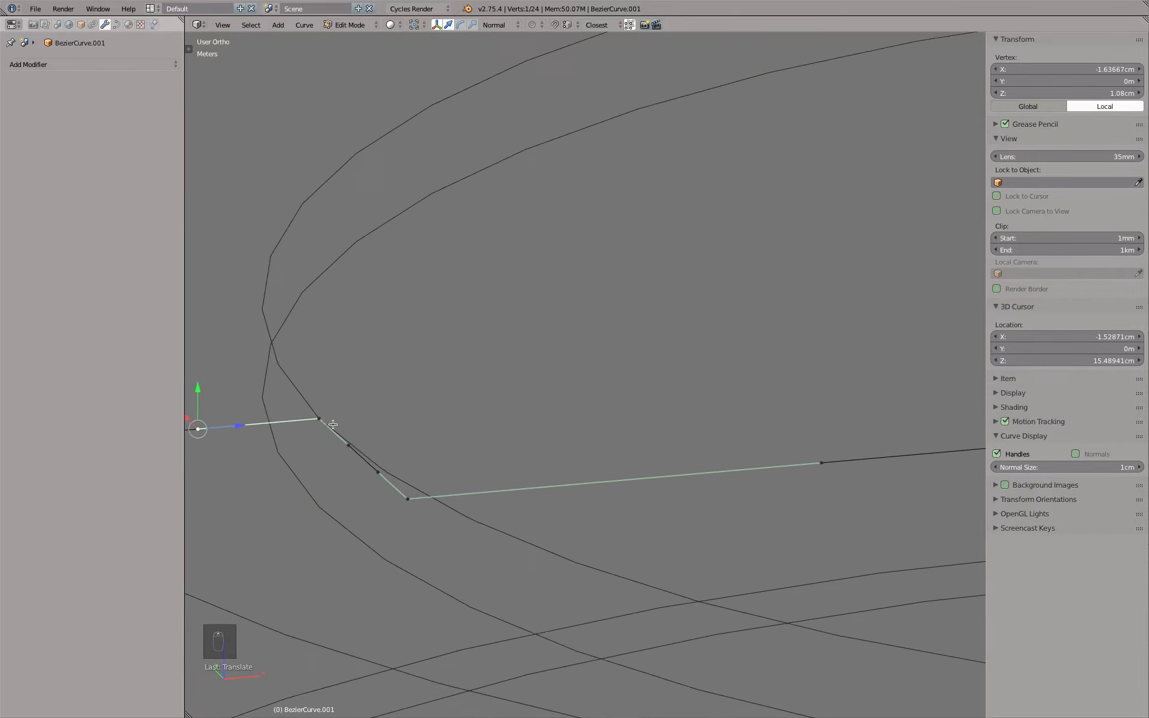
right_click(352, 449)
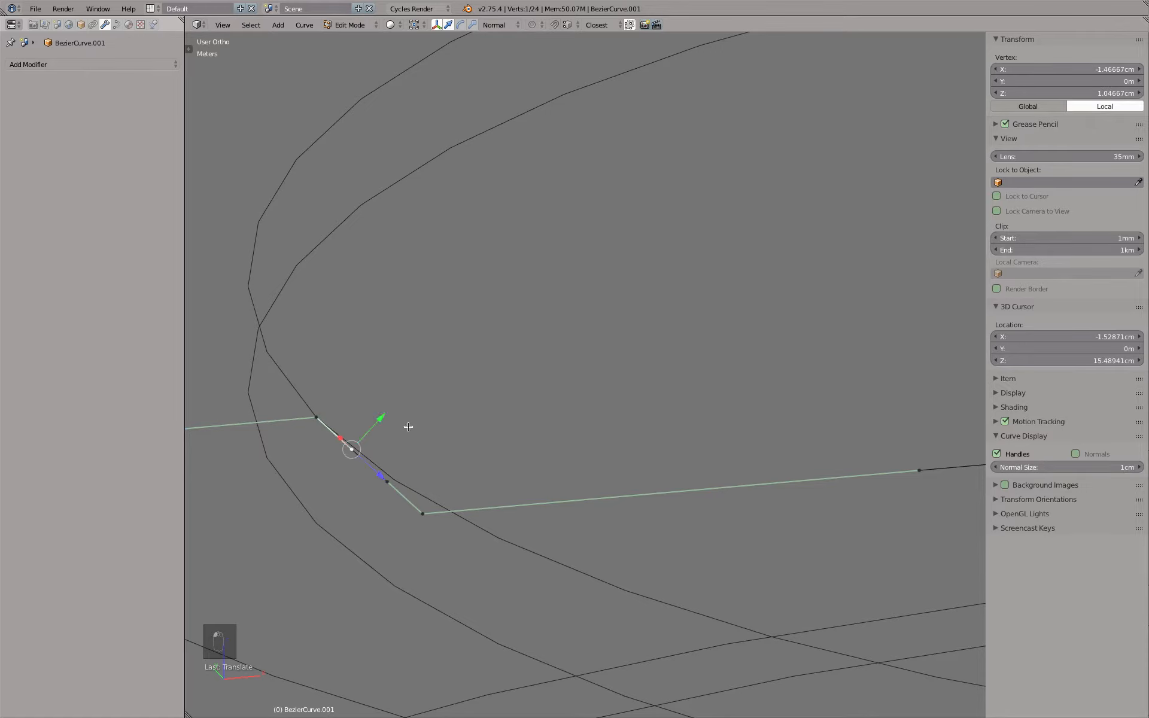
key("v")
left_click(371, 440)
scroll(407, 434, "down", 2)
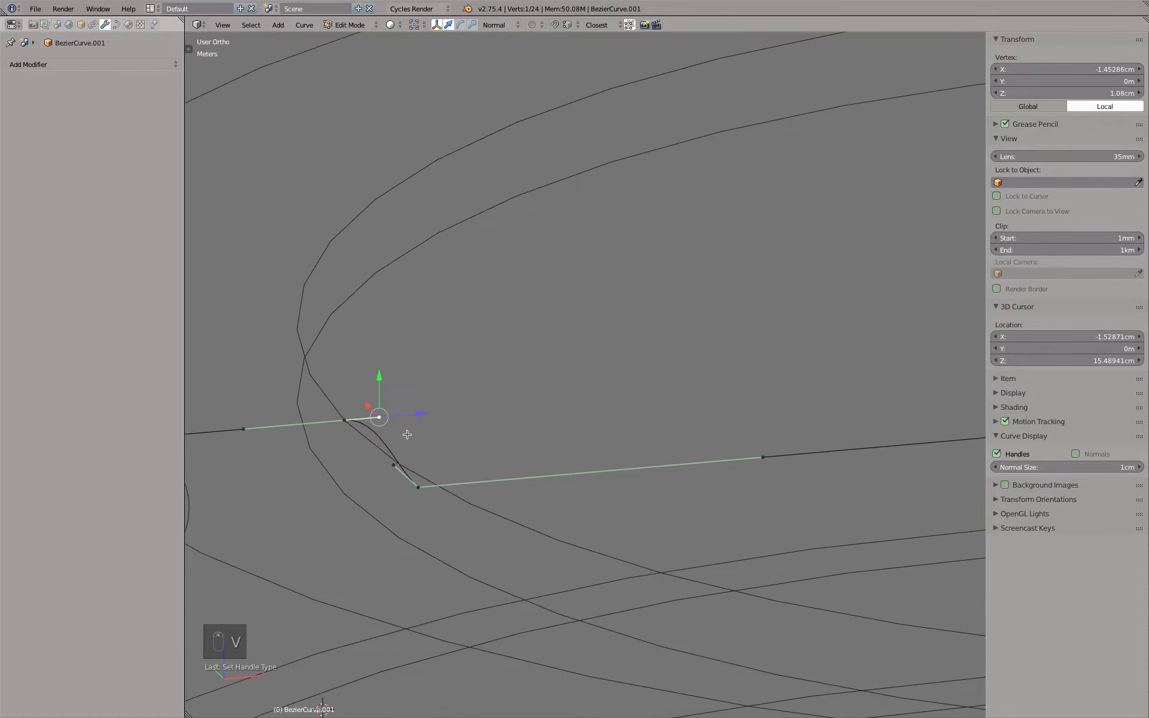
- Set the slanted segment's handle at the inner step's lower control point to Aligned and leave edit mode
right_click(391, 450)
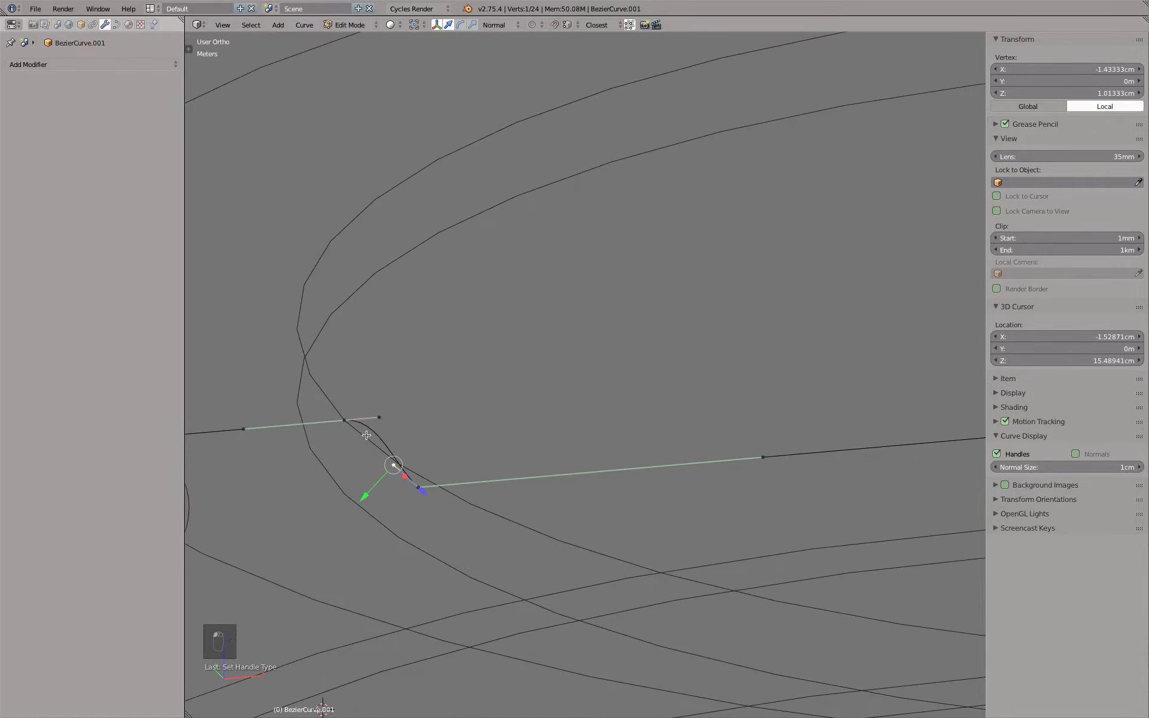
key("v")
left_click(397, 435)
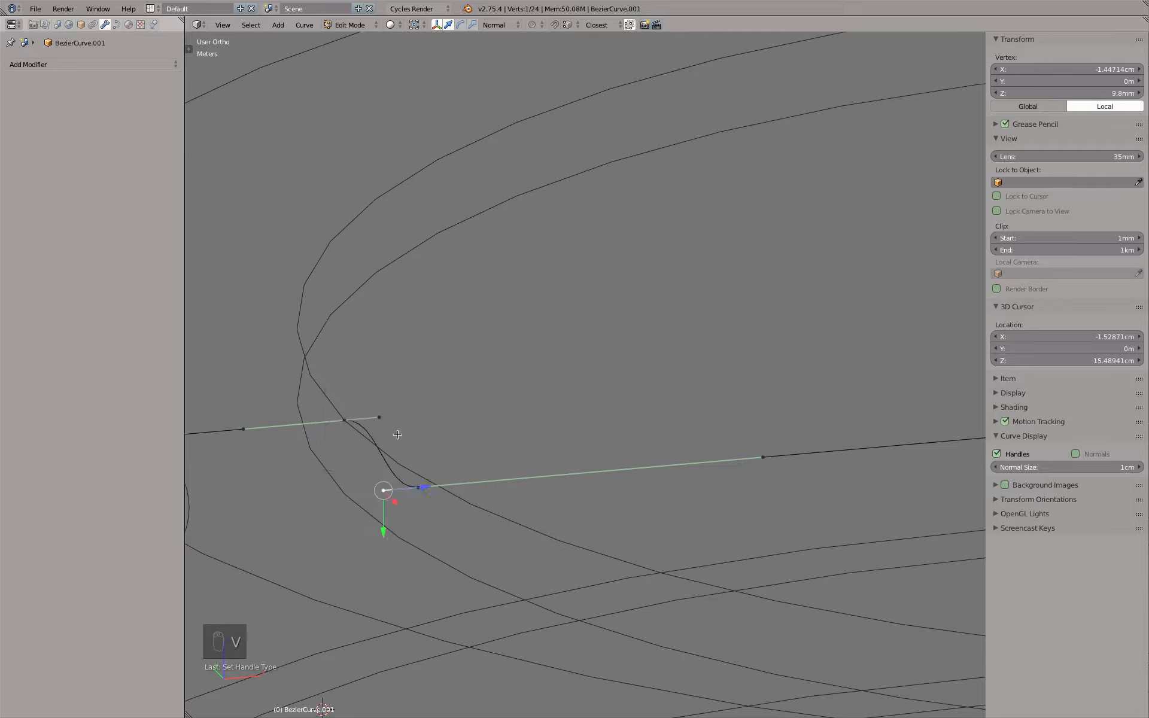
left_click_drag(383, 533, 408, 495)
right_click(387, 417)
left_click_drag(419, 412, 439, 411)
right_click(438, 411)
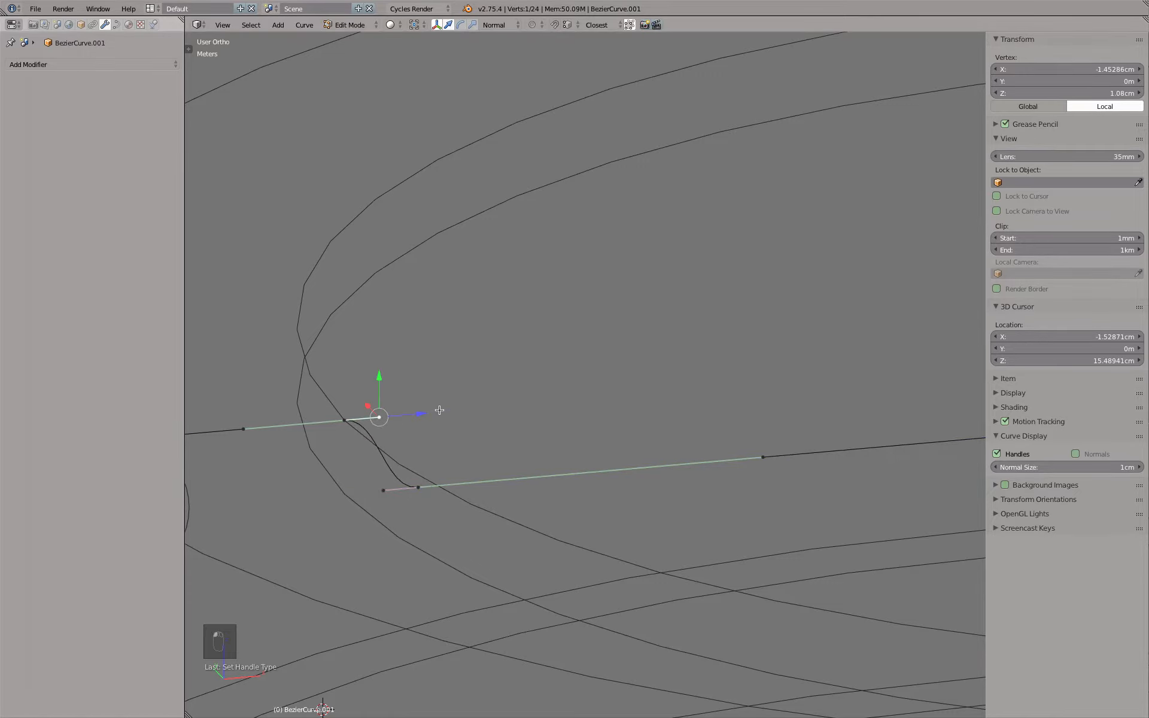
scroll(439, 410, "down", 5)
key("Tab")
- Reenter edit mode on the profile and subdivide the top edge between the upper outer corner and the inner step
middle_click_drag(463, 422, 383, 366)
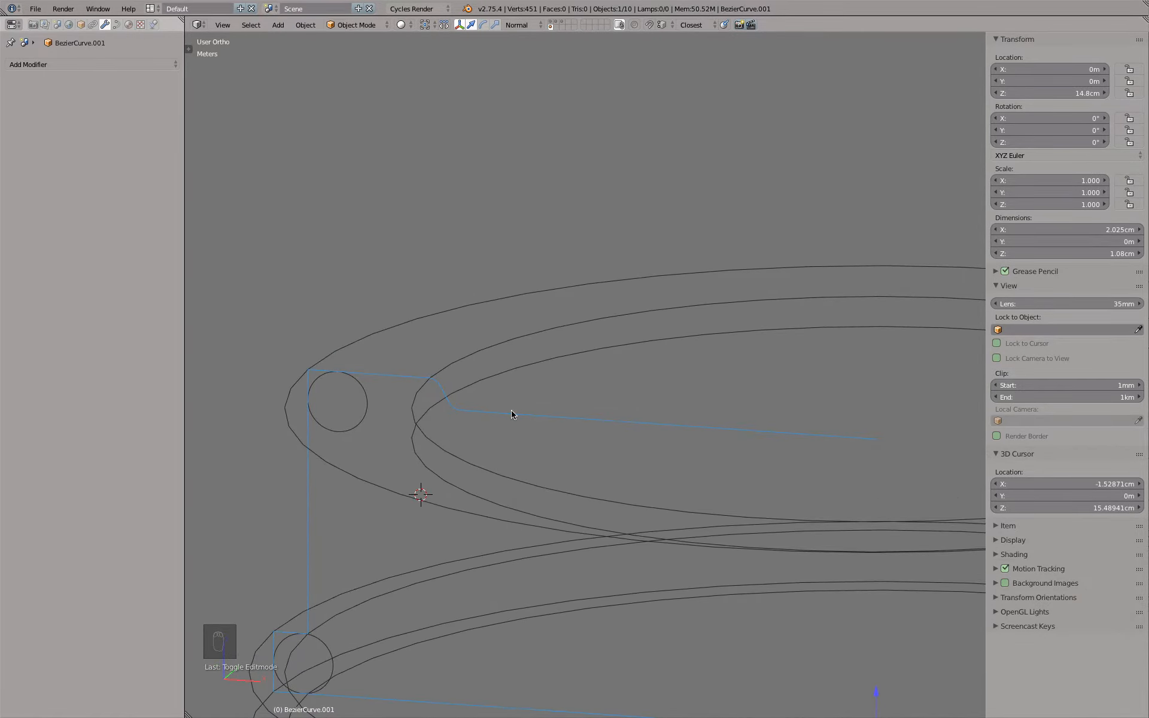
key("KP_1")
middle_click_drag(476, 411, 480, 354, "shift")
scroll(427, 350, "up", 5)
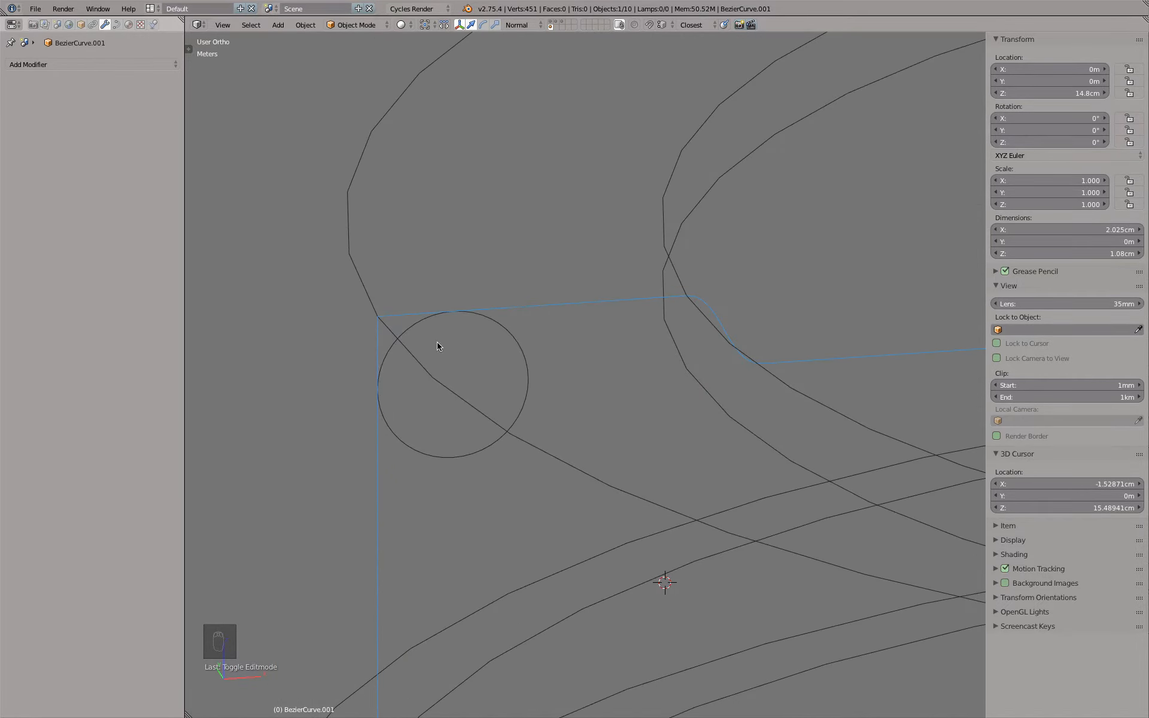
key("Tab")
right_click(380, 320)
scroll(383, 324, "down", 3)
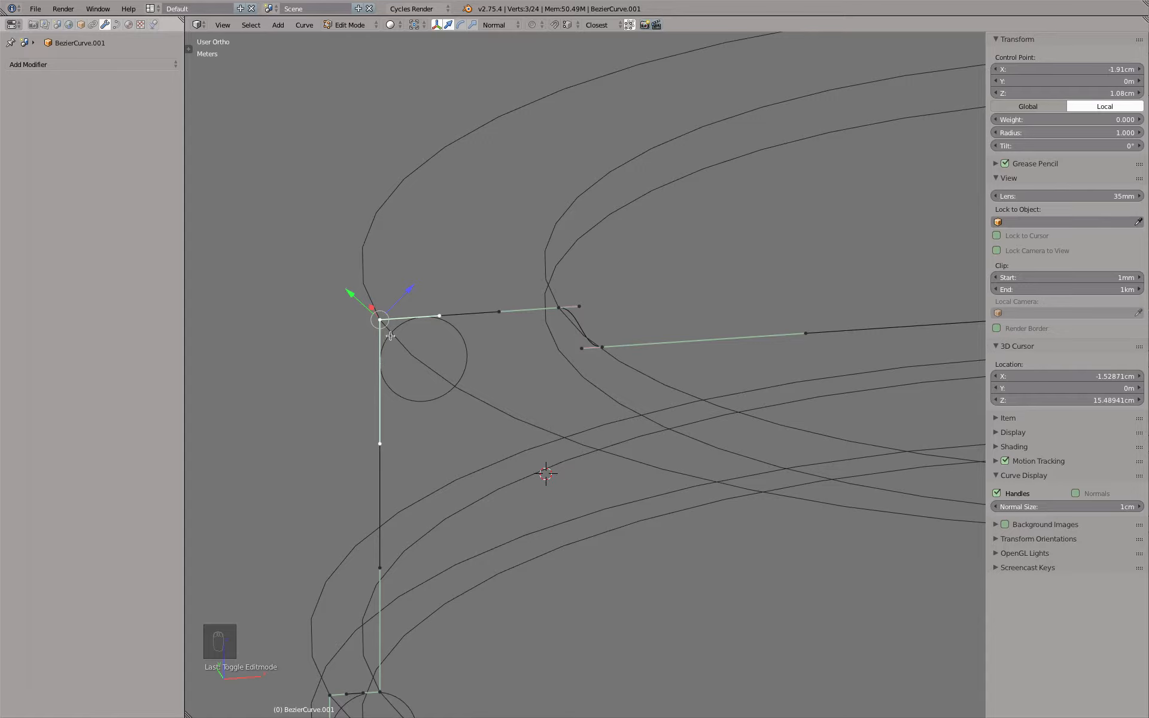
left_click(559, 311, "shift")
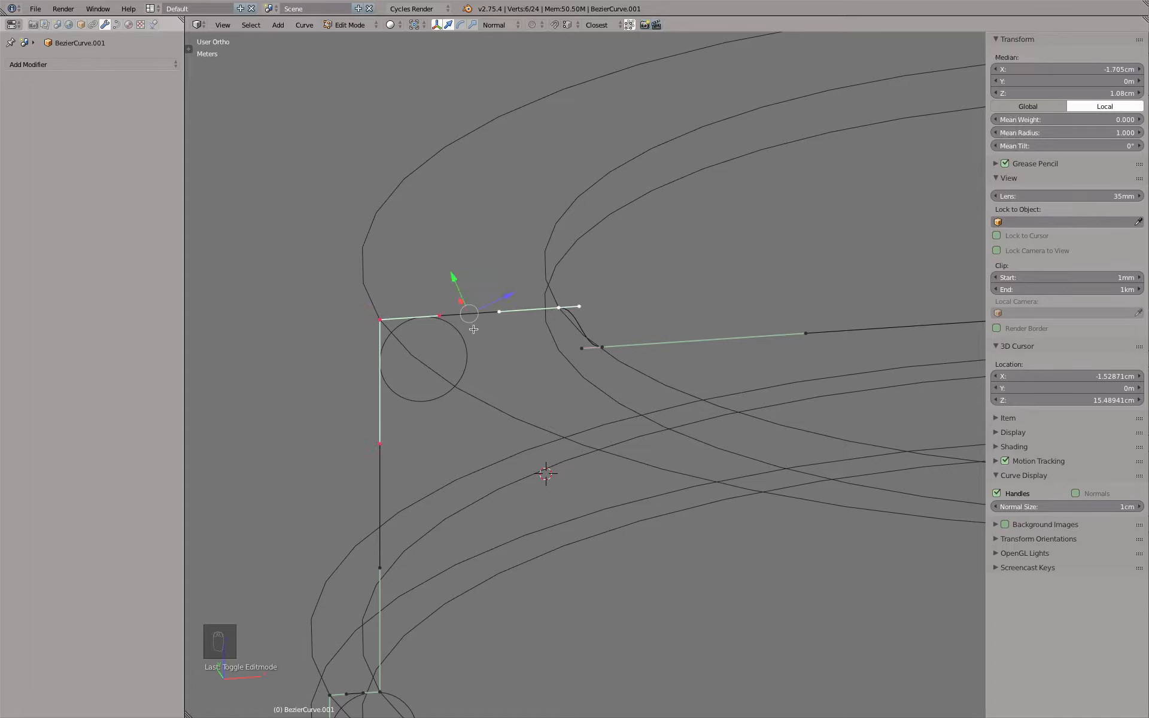
key("w")
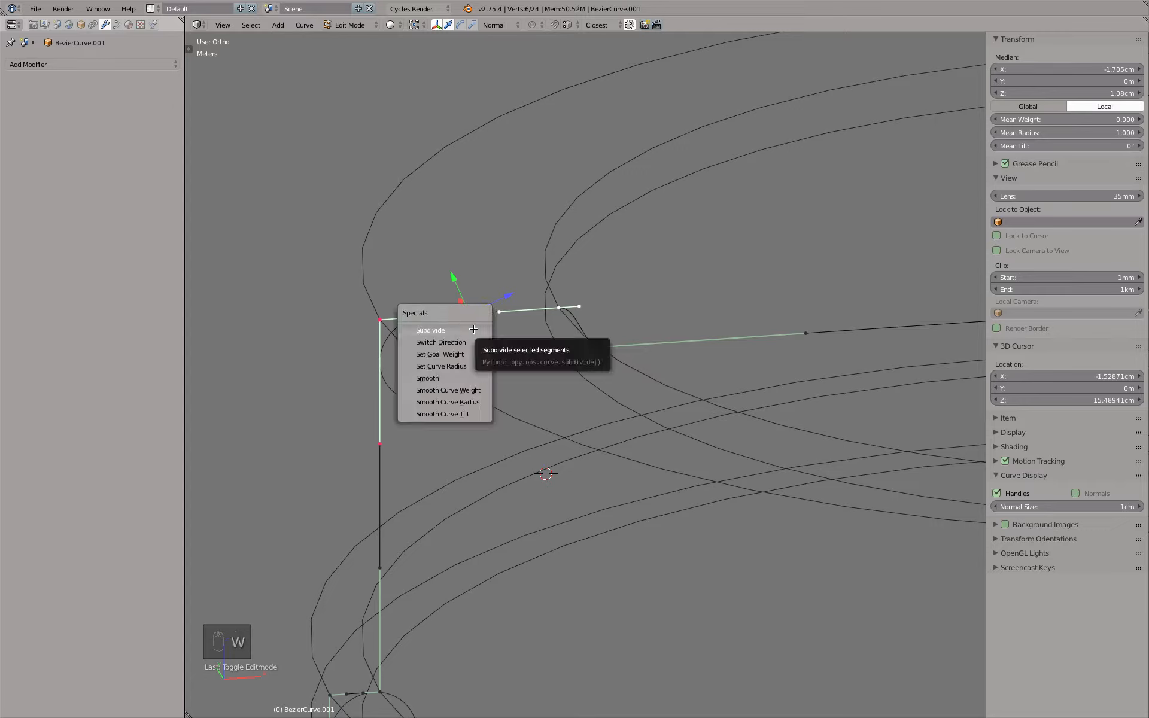
left_click(474, 329)
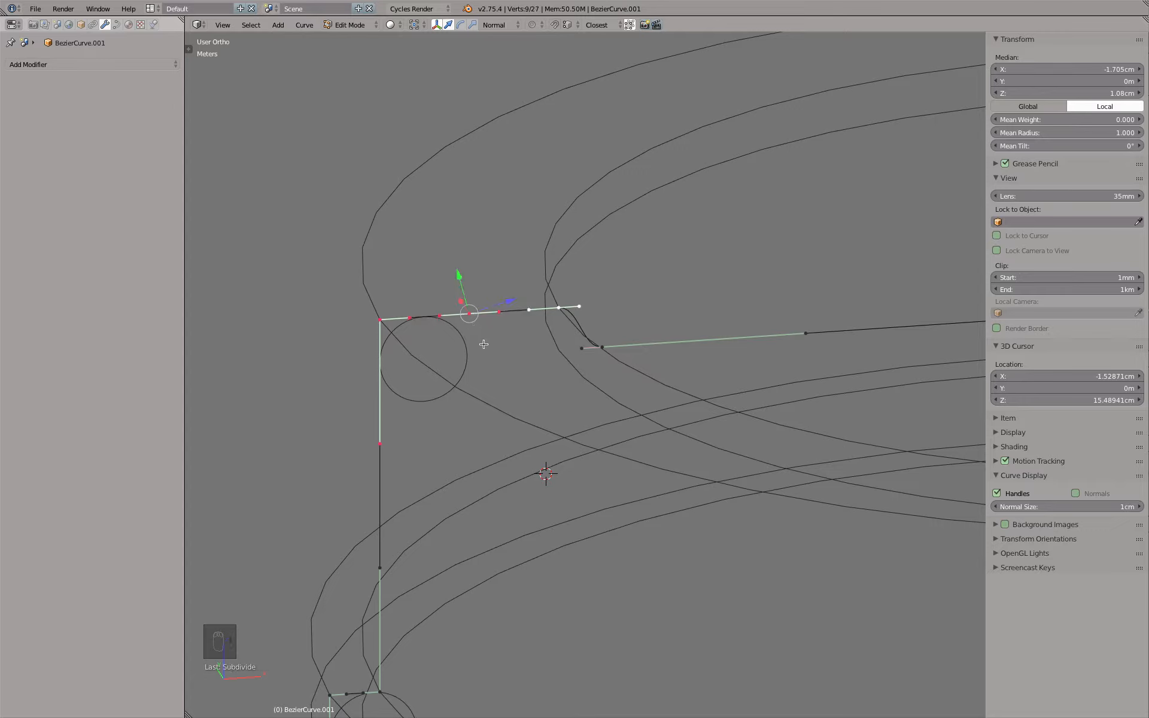
- Move the top edge's new middle control point along global X to the guide circle's top, at X -1.81 cm
key("a")
right_click(452, 328)
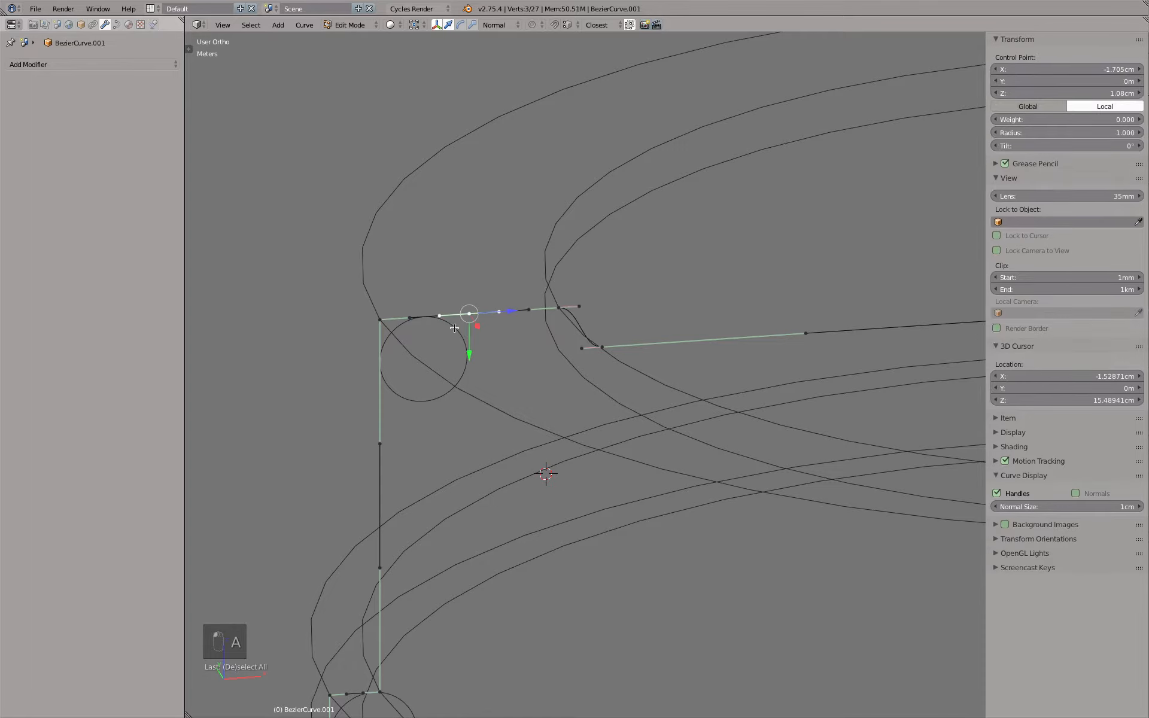
scroll(451, 327, "up", 7)
middle_click_drag(453, 320, 537, 318, "shift")
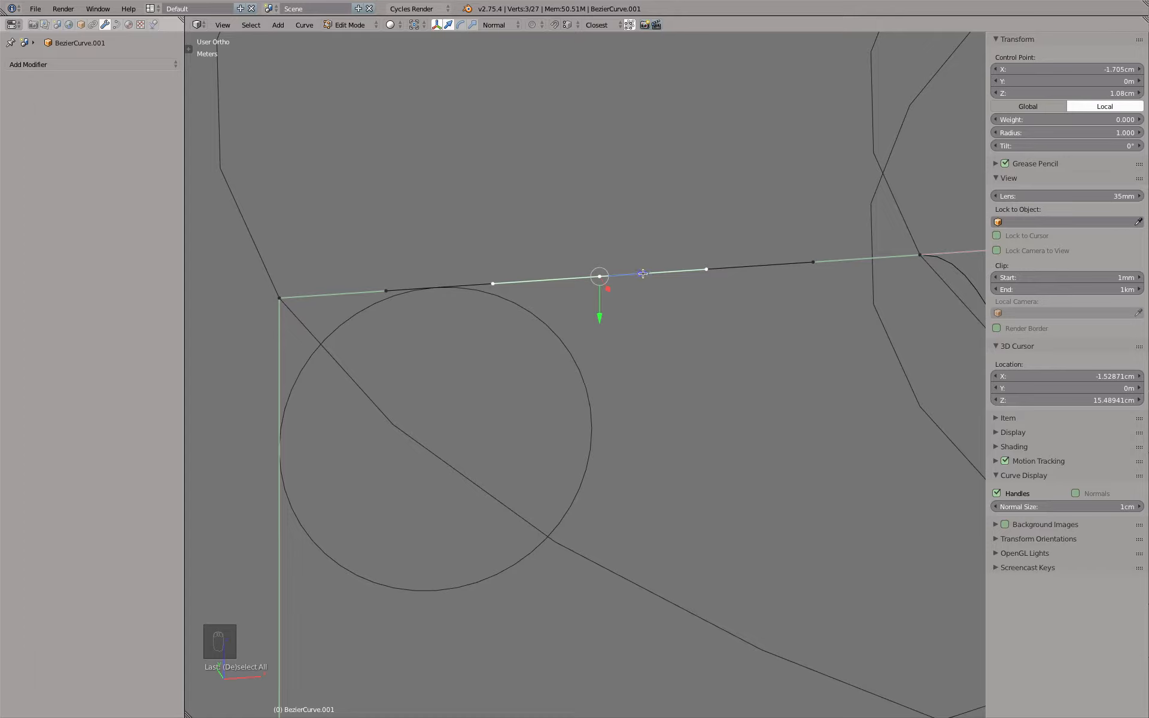
key("g")
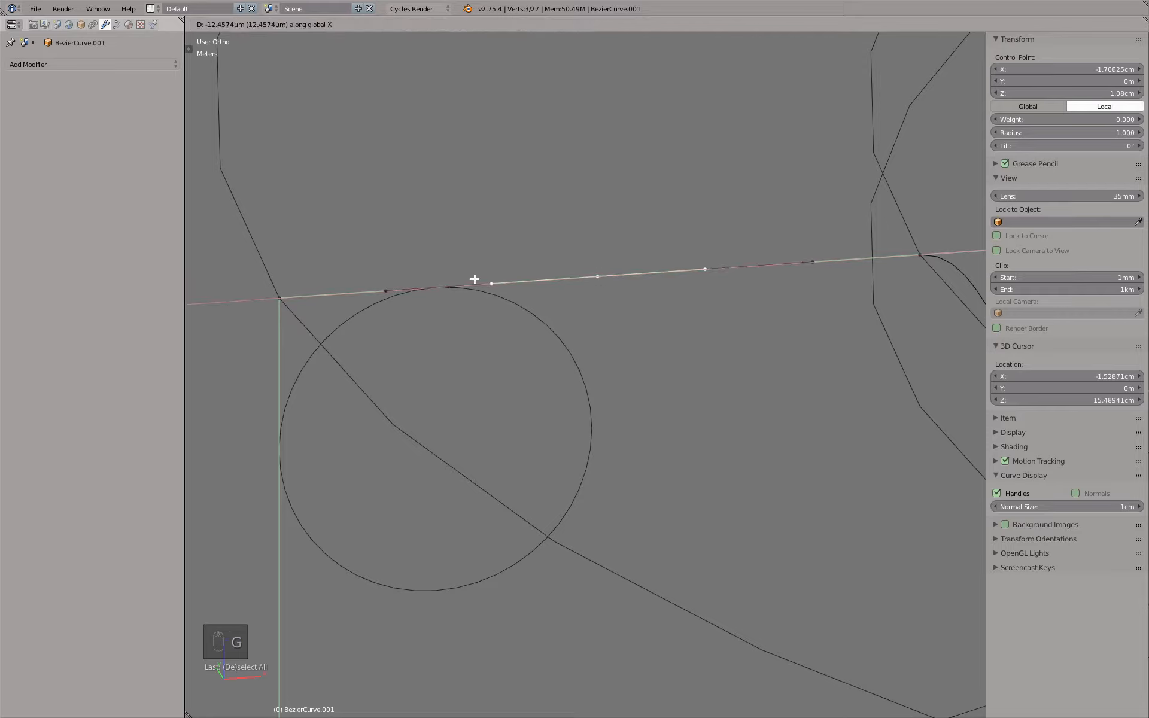
left_click(438, 289)
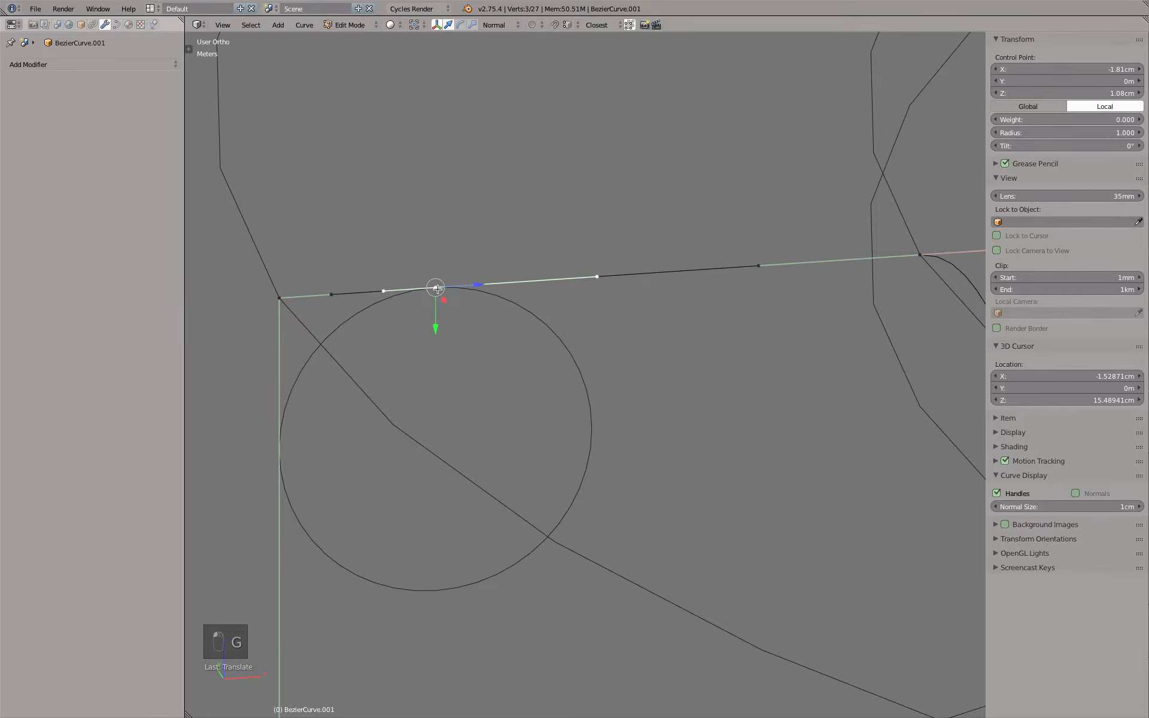
- Move the upper outer corner control point down along global Z to the guide circle's outer side, at Z 9.8 mm
right_click(280, 303)
key("g")
key("z")
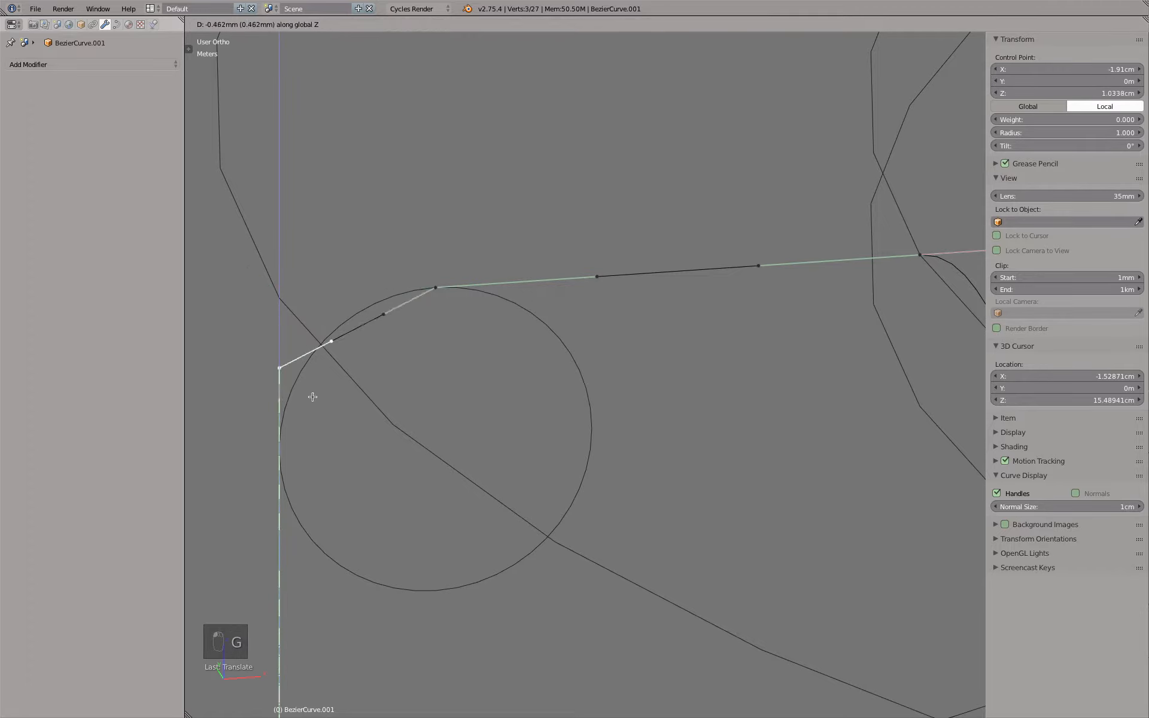
left_click(278, 448)
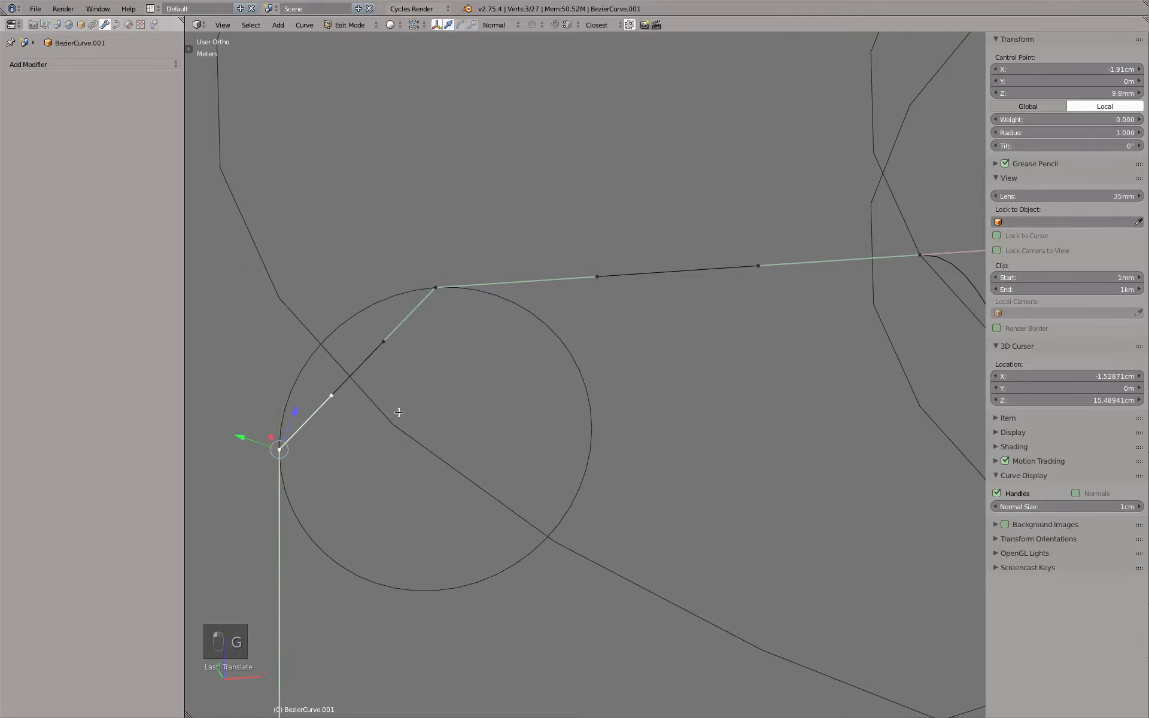
- Set both handles of the diagonal corner segment to Aligned and show the profile in front view
right_click(367, 403)
right_click(418, 351, "shift")
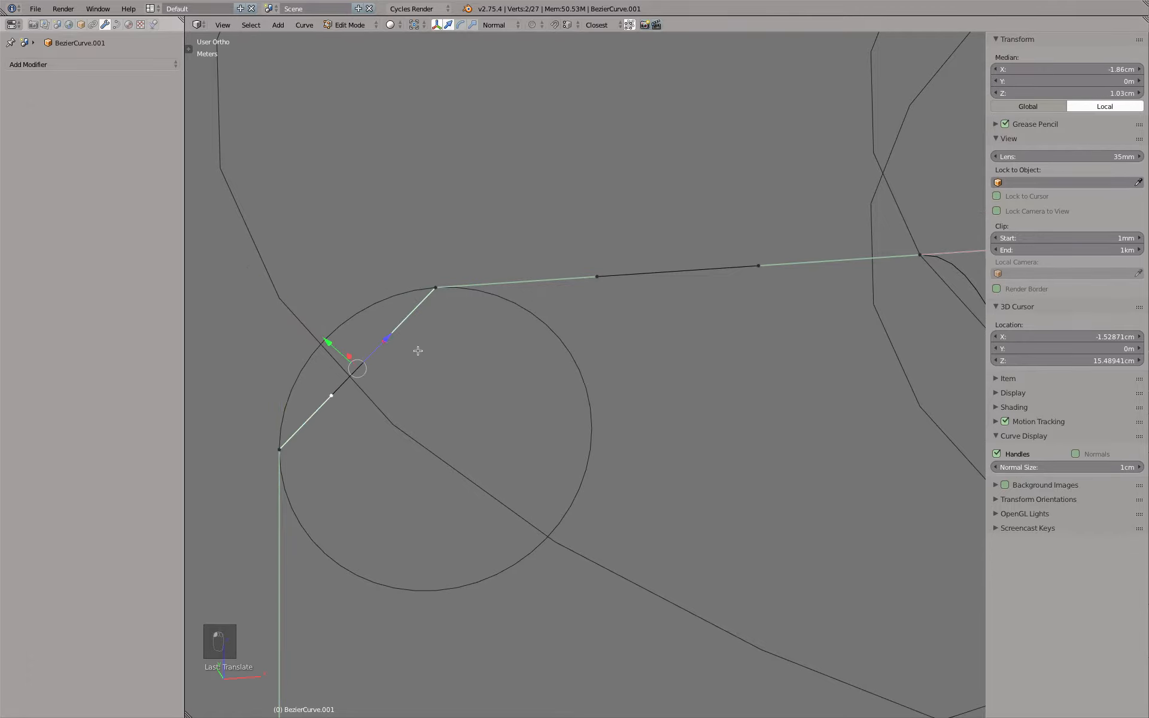
key("v")
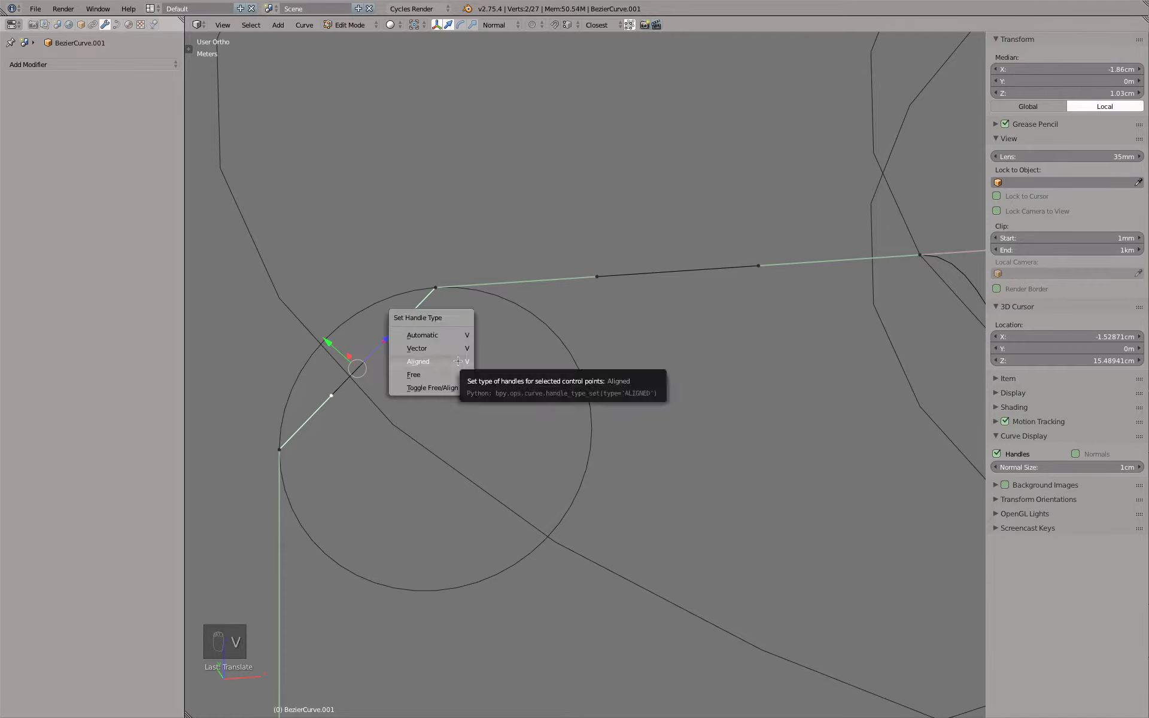
left_click(458, 361)
key("KP_1")
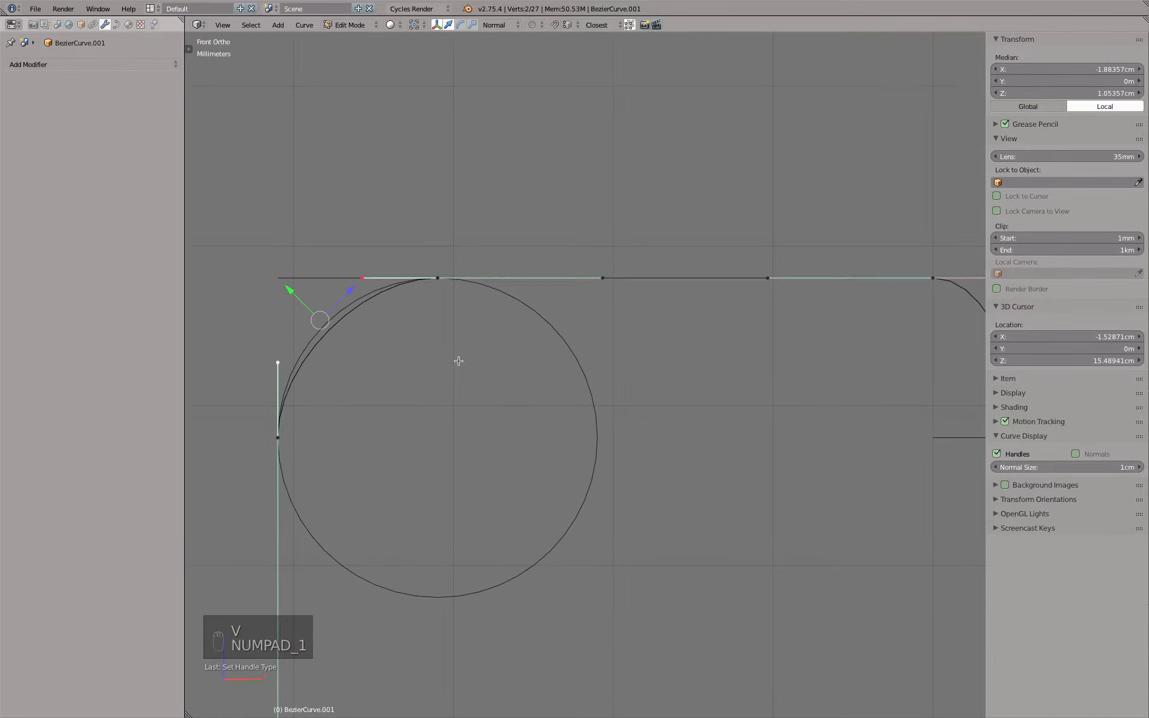
- Try to fit the rounded corner to the guide circle by sliding its two handles individually along their tangents
scroll(378, 305, "up", 4)
middle_click_drag(378, 306, 589, 231, "shift")
right_click(561, 173)
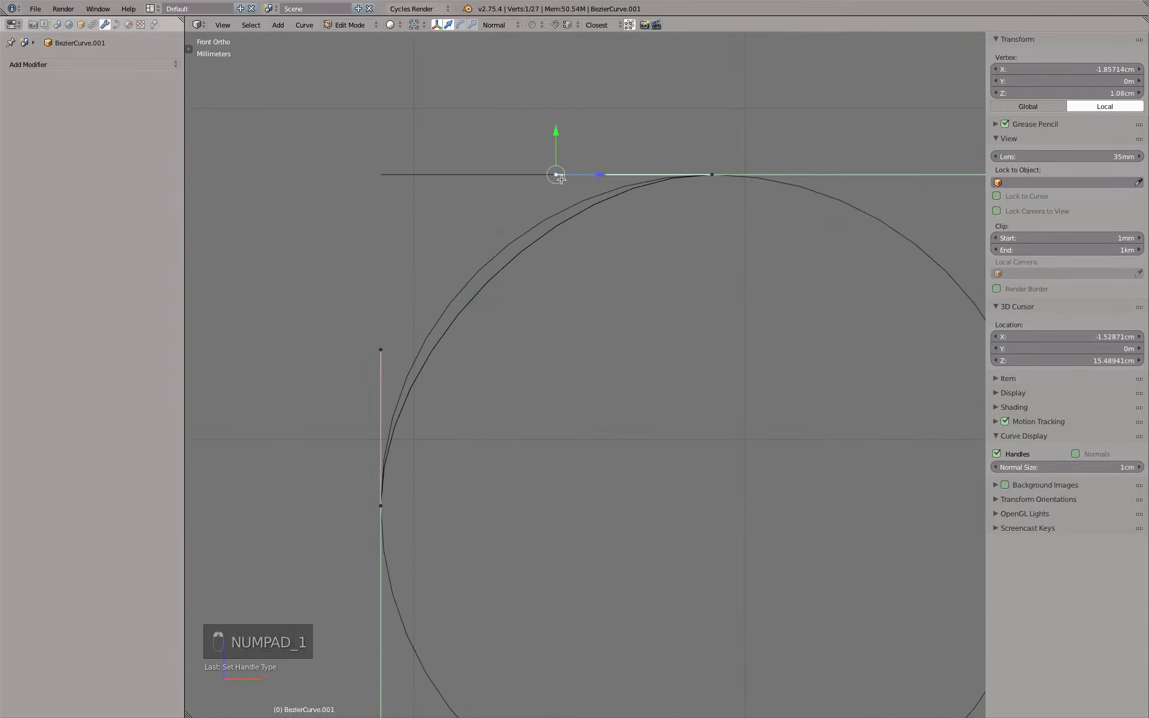
left_click_drag(600, 174, 548, 173)
right_click(615, 168)
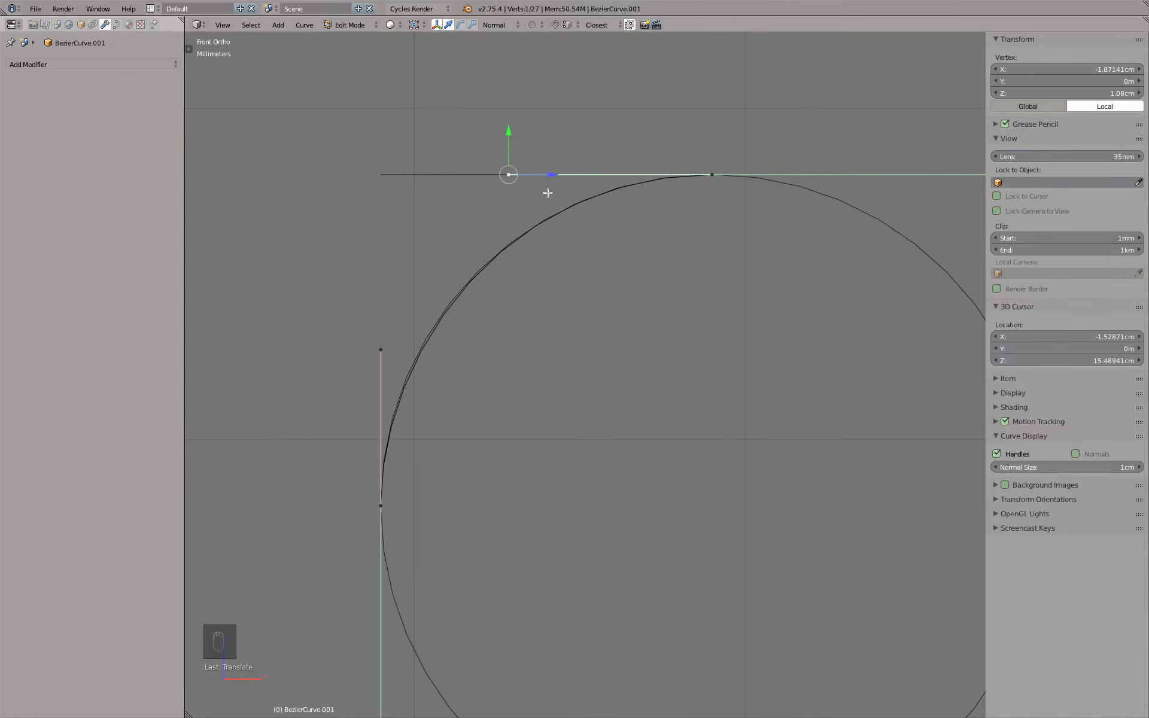
right_click(380, 350)
left_click_drag(382, 308, 379, 304)
right_click(511, 176)
left_click_drag(551, 175, 556, 175)
scroll(499, 257, "down", 5)
key("Tab")
scroll(473, 254, "up", 5)
scroll(463, 249, "down", 5)
key("Tab")
scroll(464, 250, "up", 2)
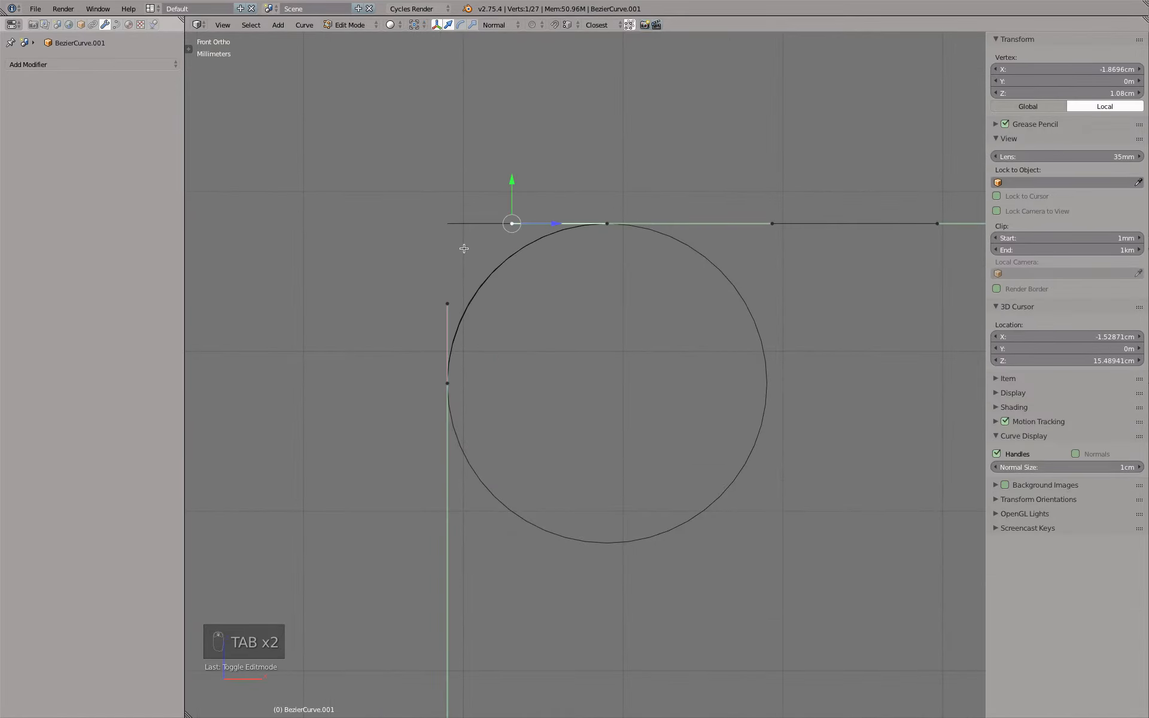
- Undo the individual handle moves until both corner handles are selected together again
key("ctrl+z")
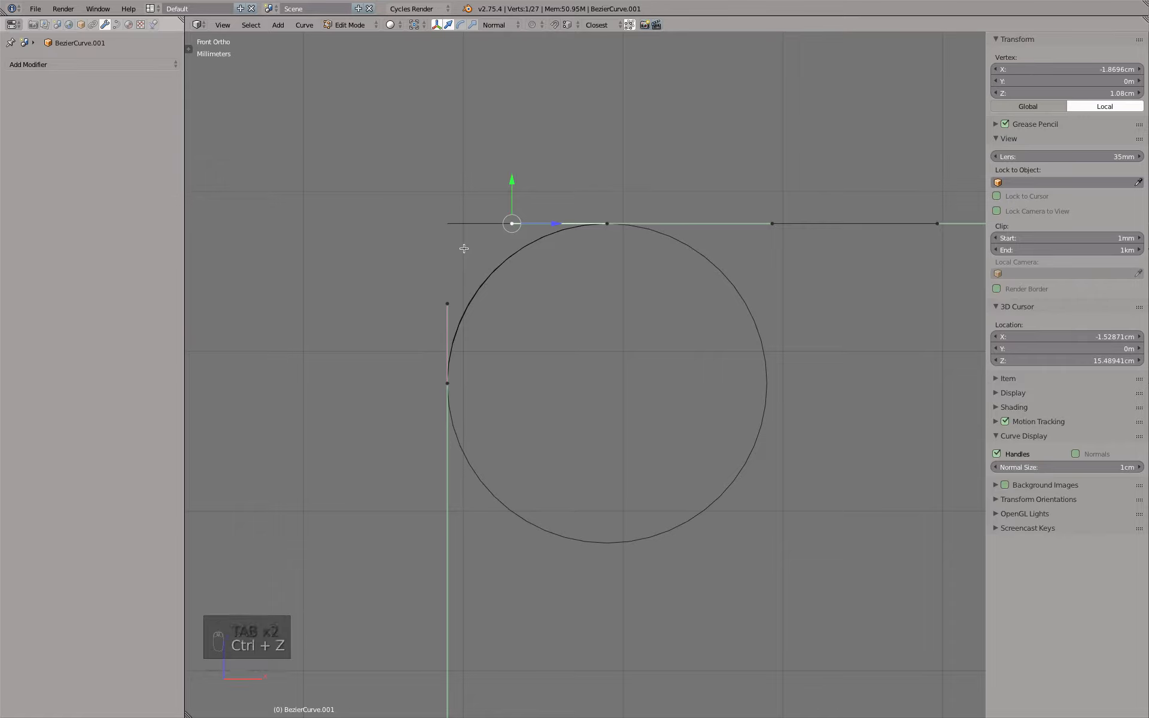
key("super+z")
key("super+z")
key("super+z")
key("super+z")
key("super+z")
key("super+z")
key("super+z")
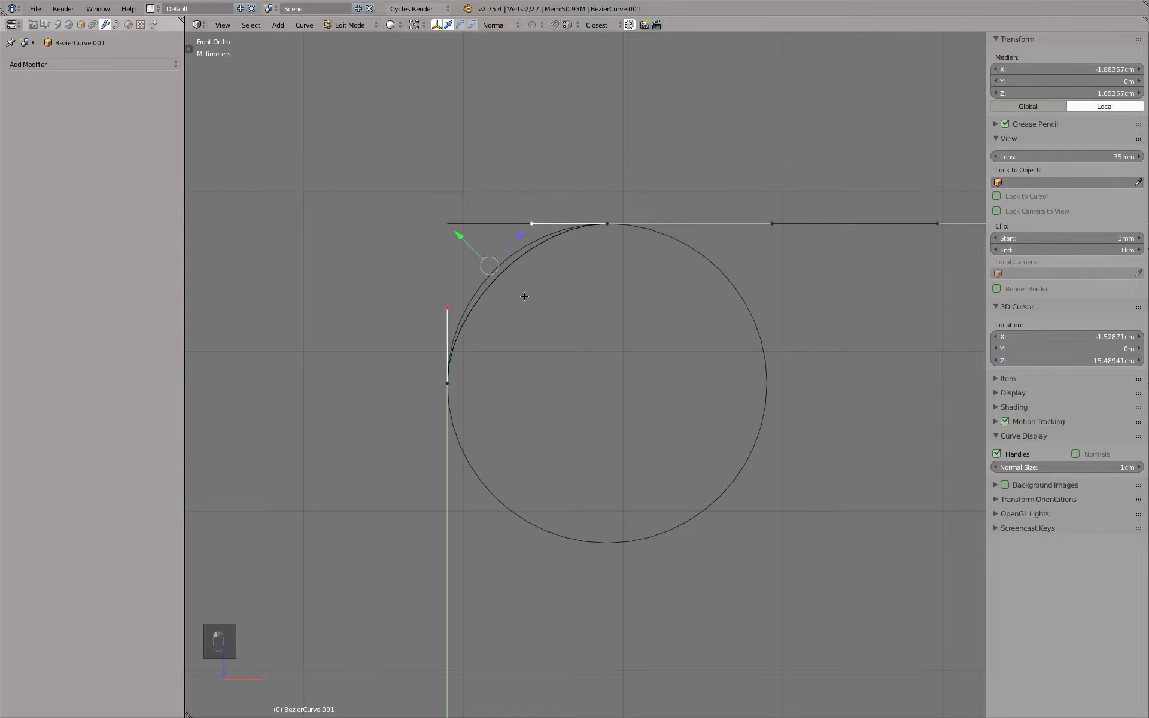
- Scale the two selected corner handles together until the rounded corner matches the 1 mm guide circle
key("s")
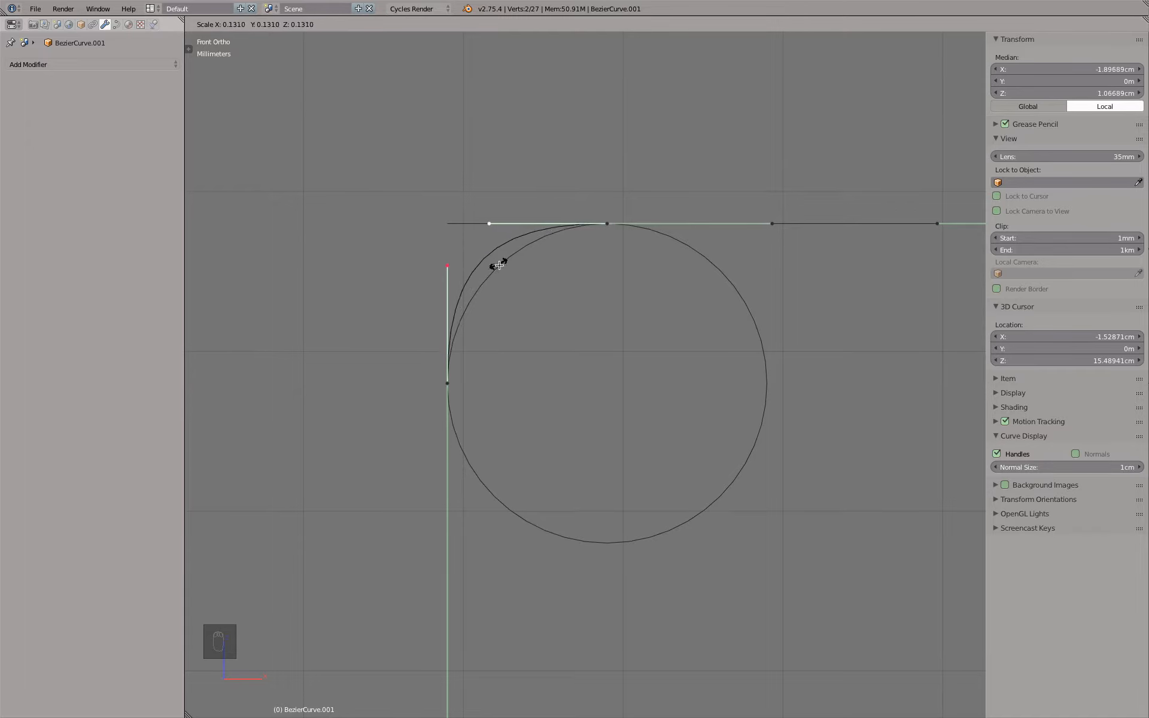
left_click(520, 295)
scroll(520, 295, "down", 4)
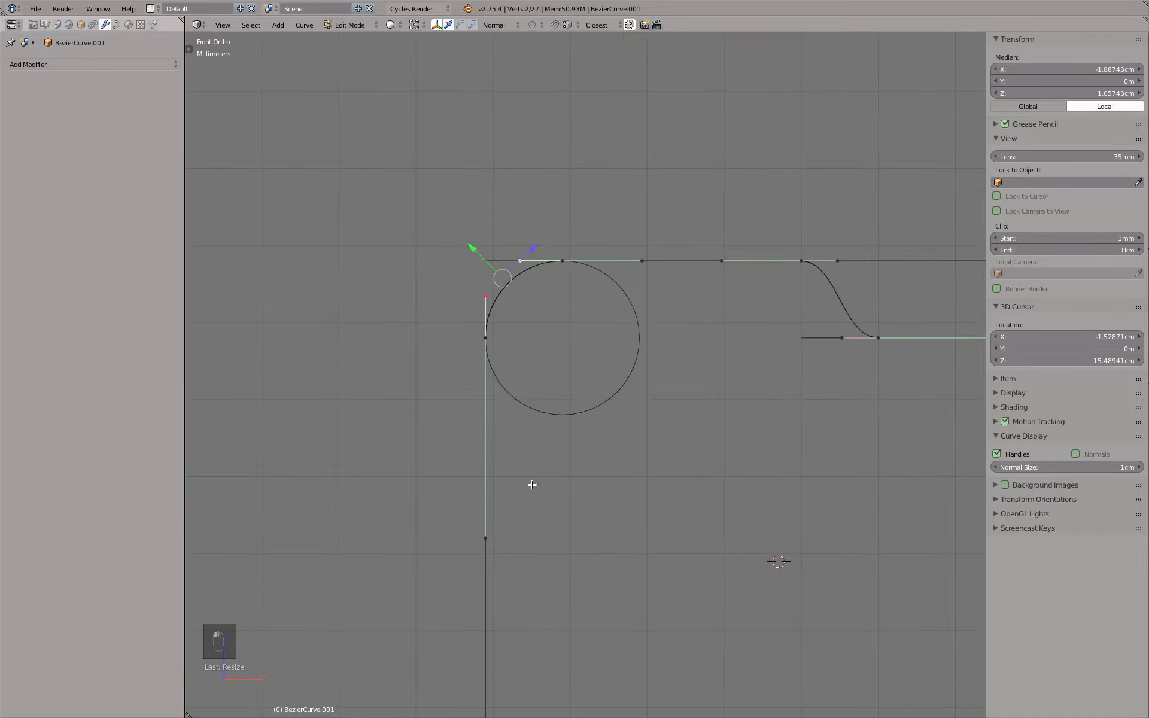
scroll(536, 306, "up", 7)
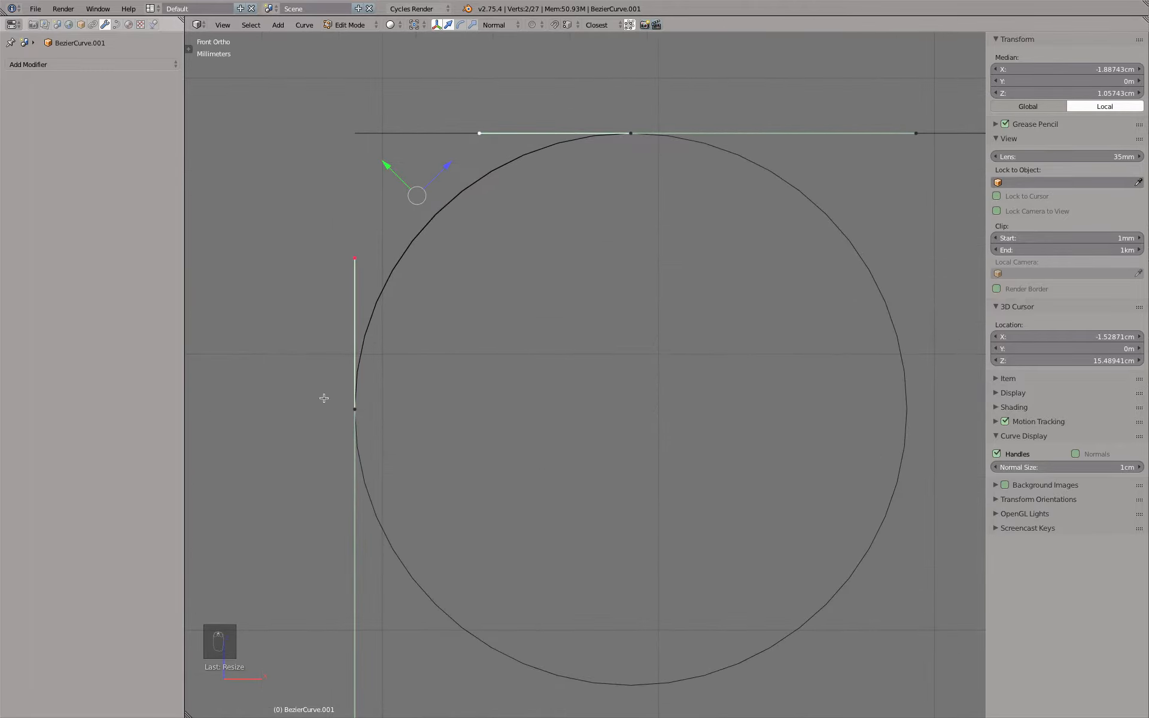
scroll(534, 385, "down", 8)
middle_click_drag(568, 504, 552, 239, "shift")
middle_click_drag(477, 544, 532, 275, "shift")
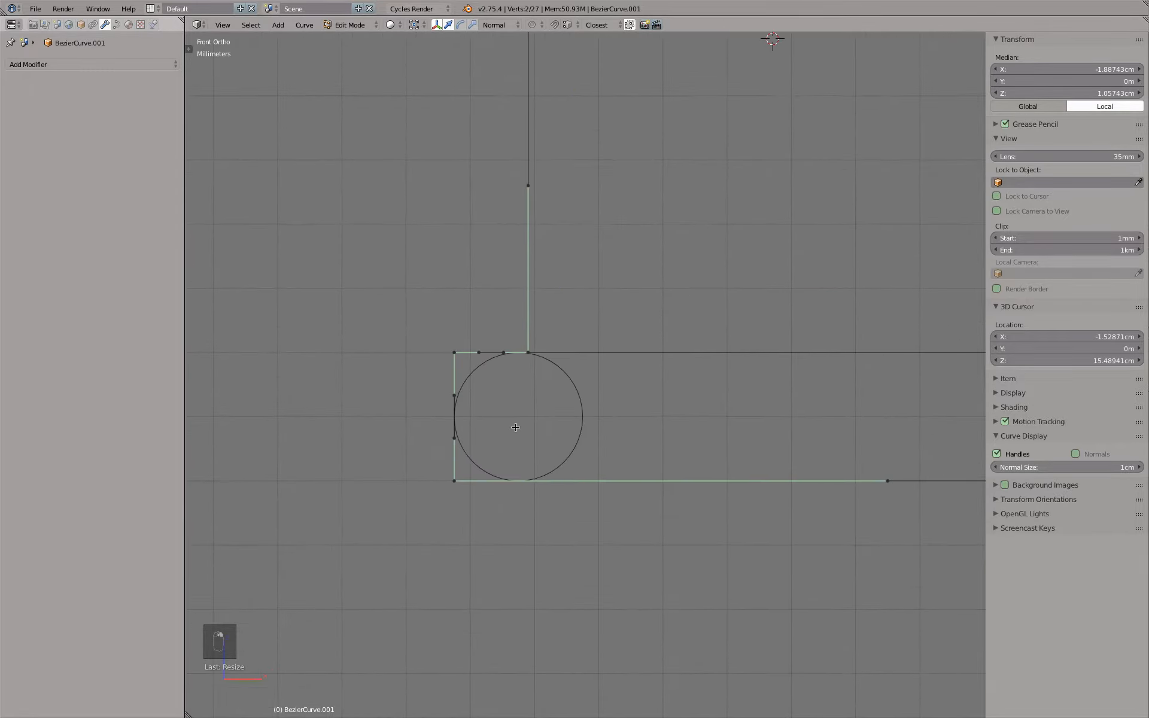
scroll(482, 372, "up", 3)
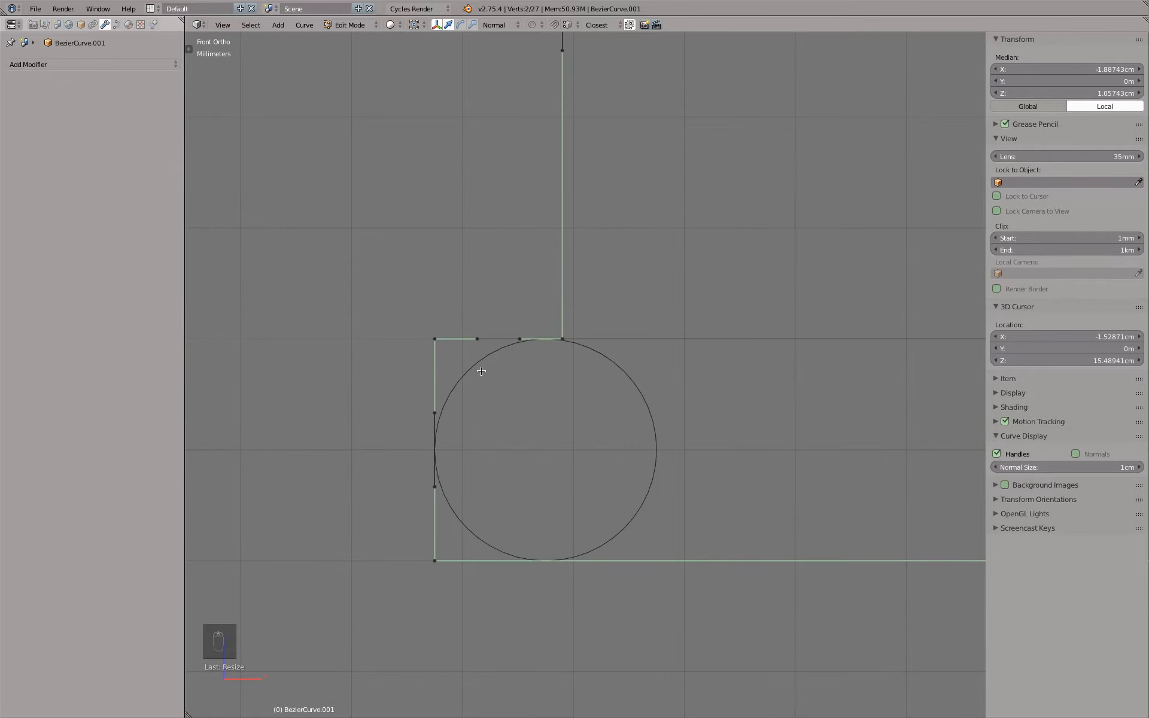
scroll(482, 369, "down", 9)
scroll(757, 449, "down", 2)
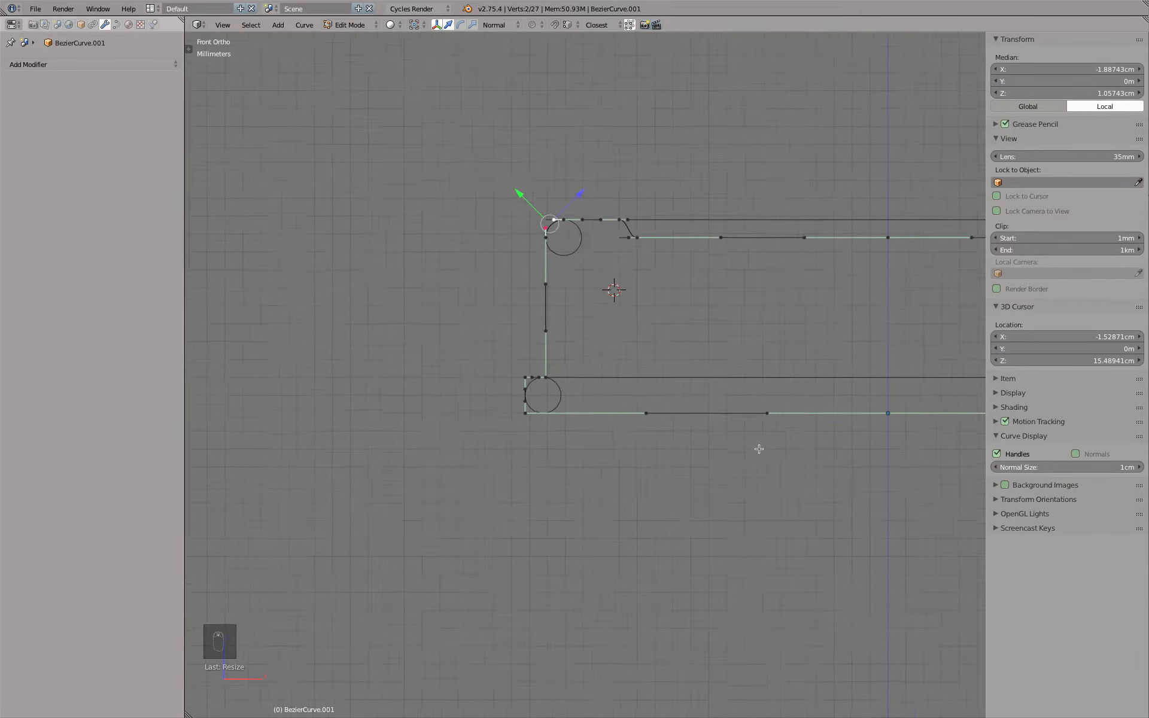
- Slide the profile's bottom end point along the base line to about X -1.791 cm, beside the lower guide circle
right_click(866, 425)
left_click_drag(824, 420, 555, 428)
scroll(585, 431, "up", 5)
scroll(593, 460, "up", 4)
scroll(593, 460, "down", 2)
middle_click_drag(598, 382, 593, 466, "shift")
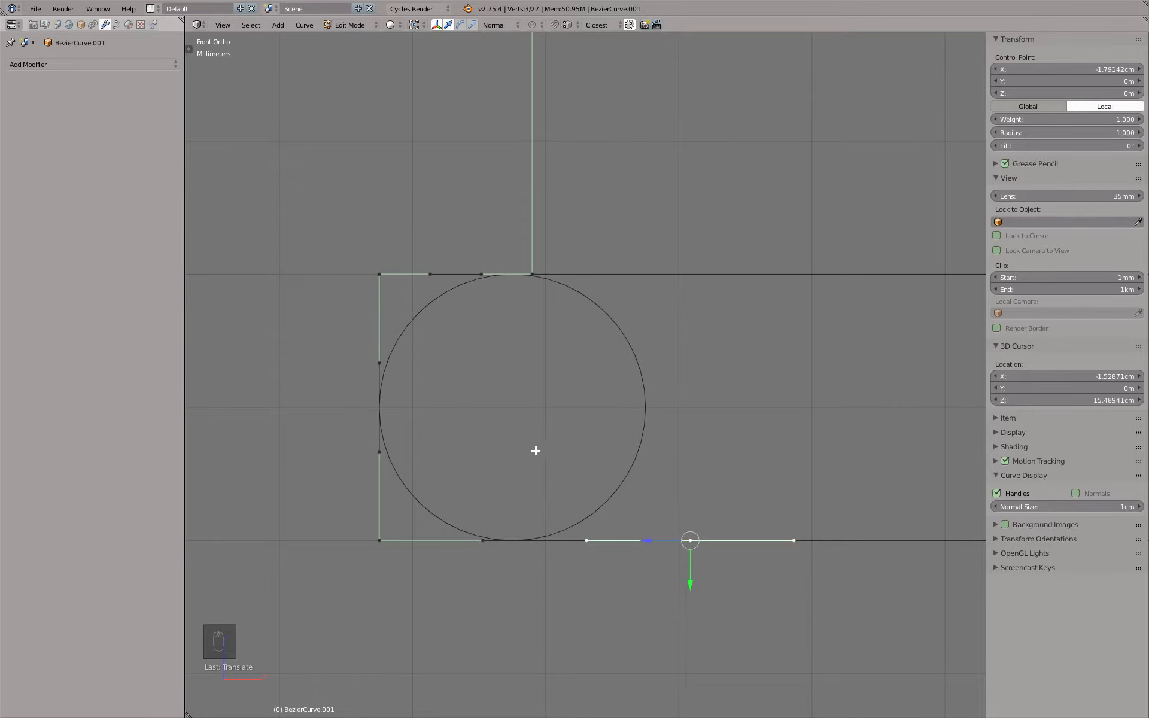
- Examine the lower outer corner of the profile against its guide circle, in and out of edit mode
scroll(666, 505, "down", 5)
key("Tab")
key("Tab")
scroll(652, 436, "up", 5)
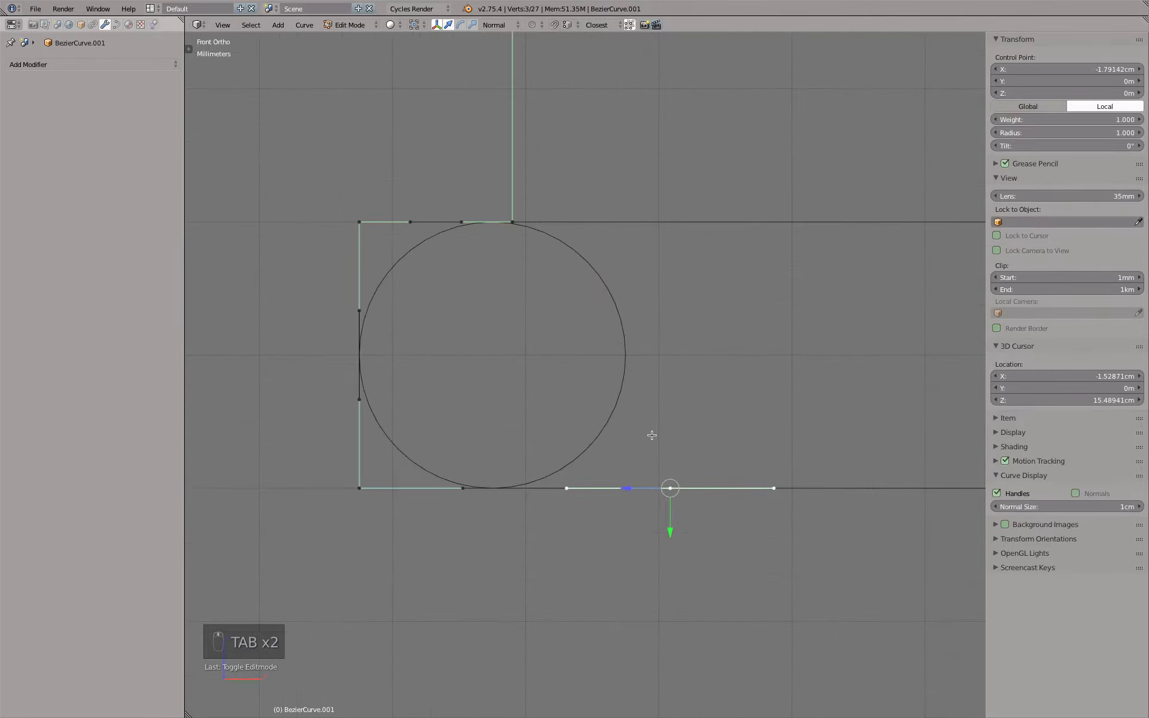
scroll(652, 435, "down", 5)
key("Tab")
scroll(645, 263, "down", 3)
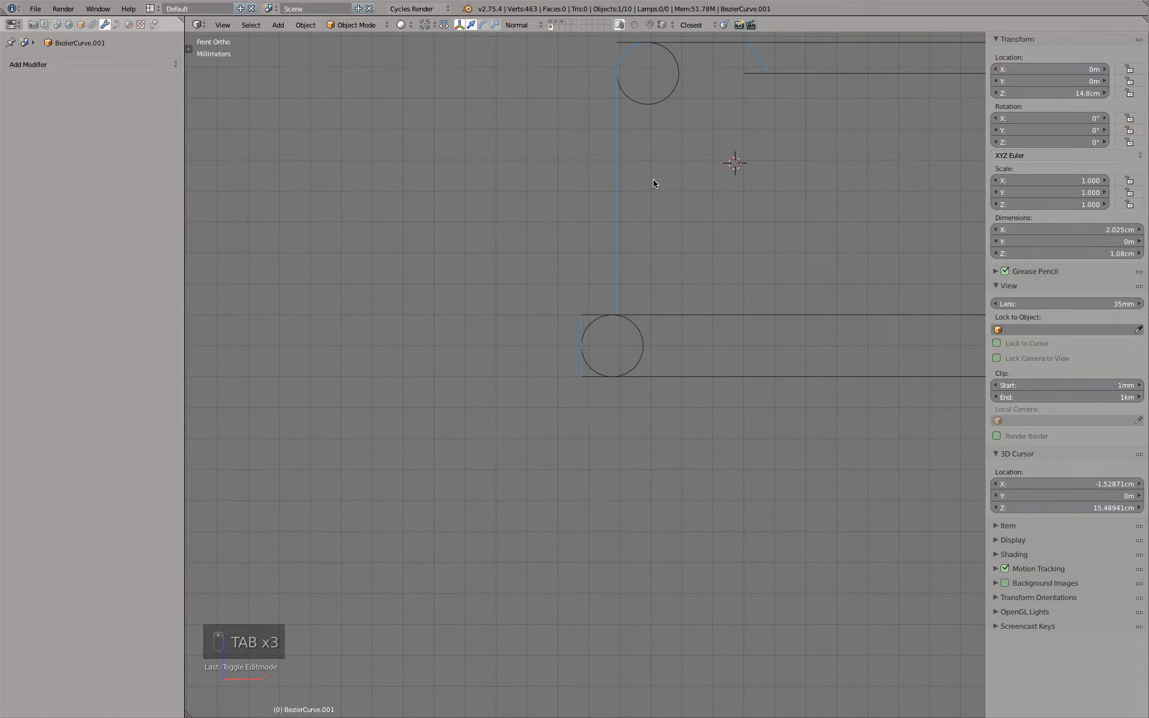
scroll(640, 217, "up", 5)
scroll(562, 272, "up", 4)
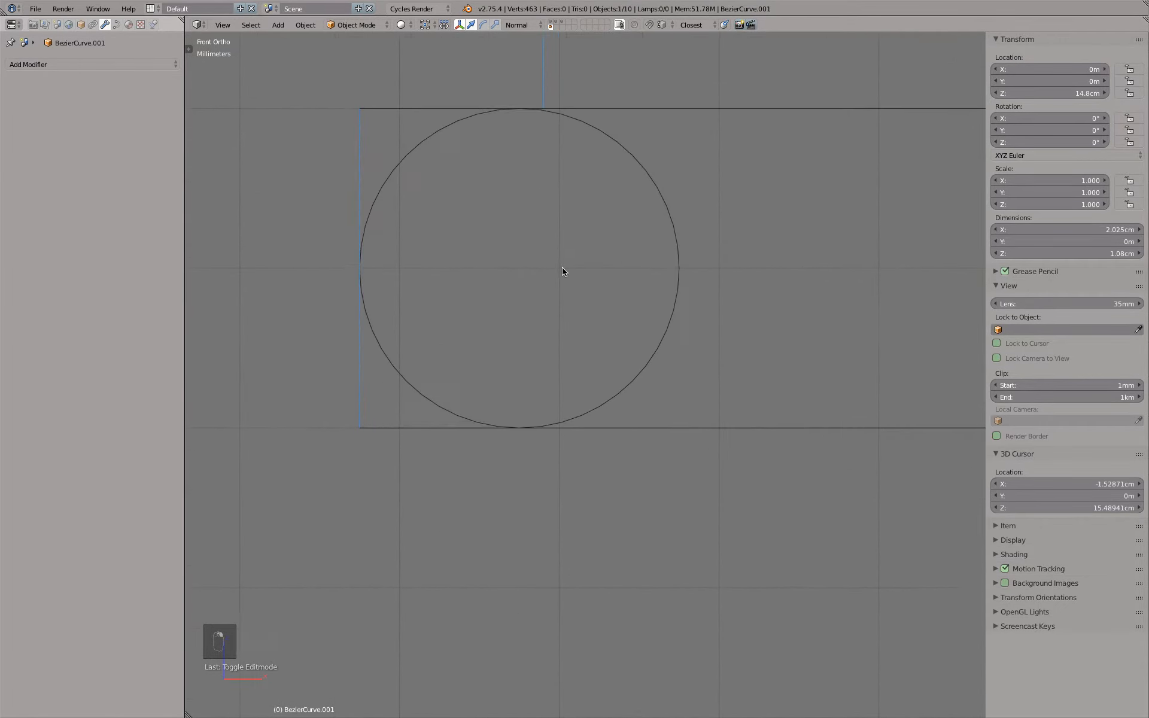
key("Tab")
- Set the handles of both outer corner points beside the lower guide circle to Automatic
scroll(613, 380, "up", 3, "shift")
right_click(428, 478)
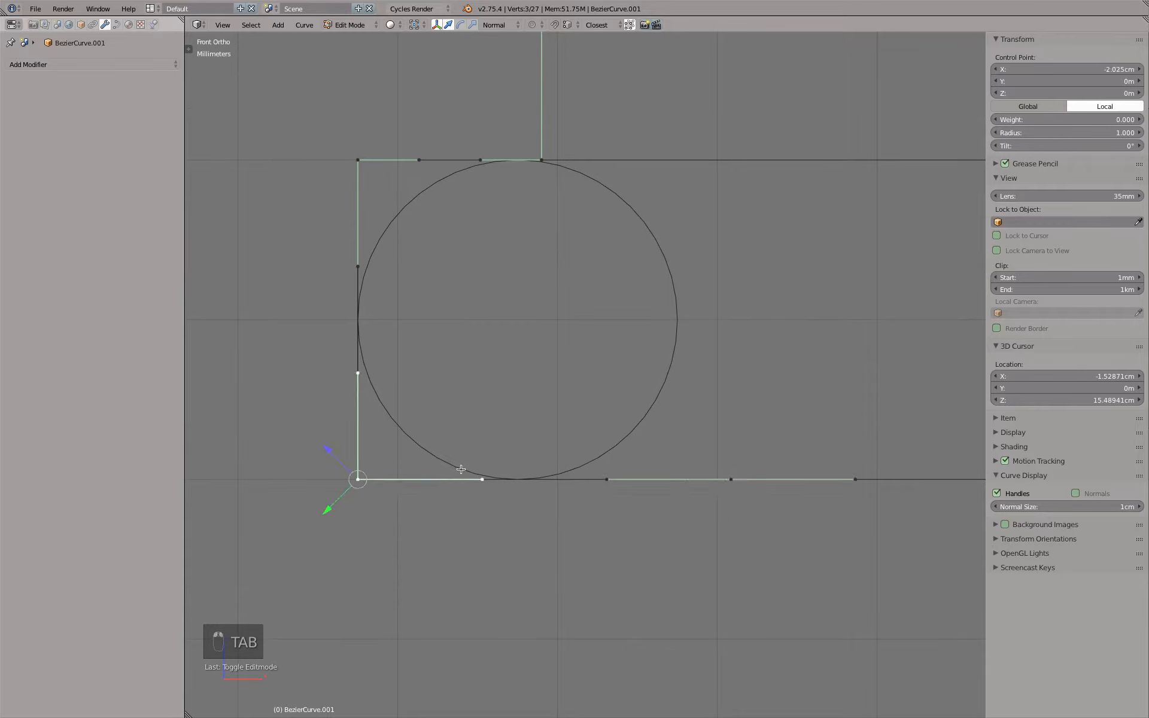
right_click(408, 207, "shift")
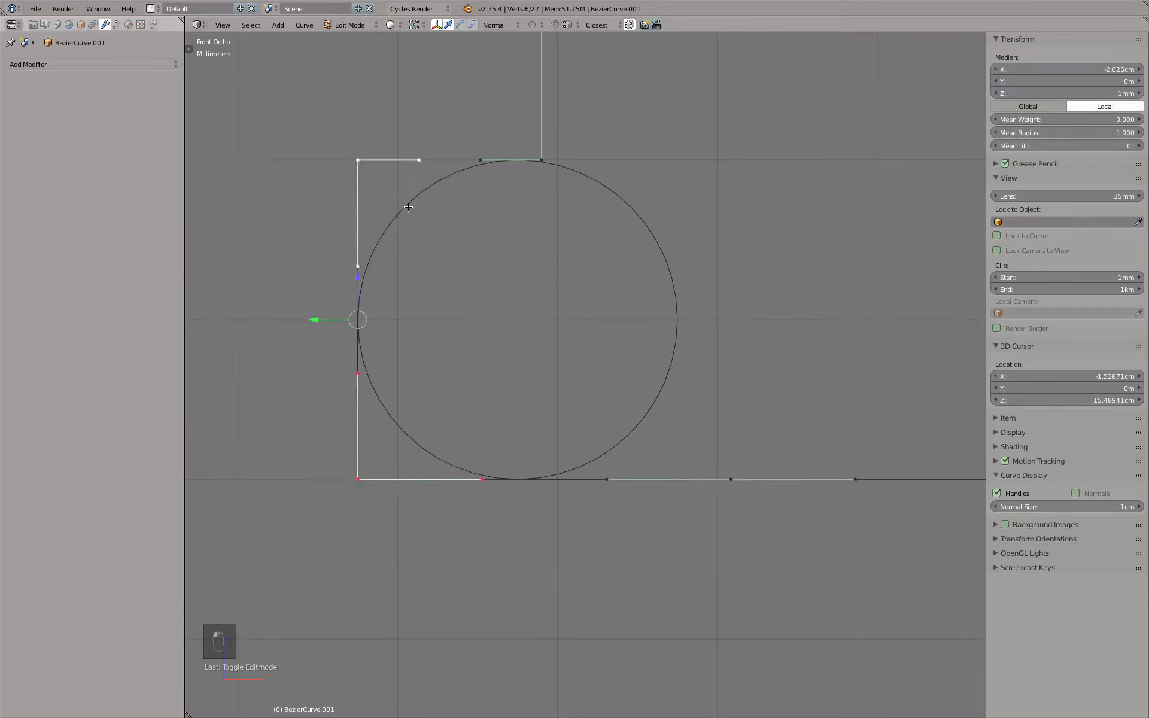
key("v")
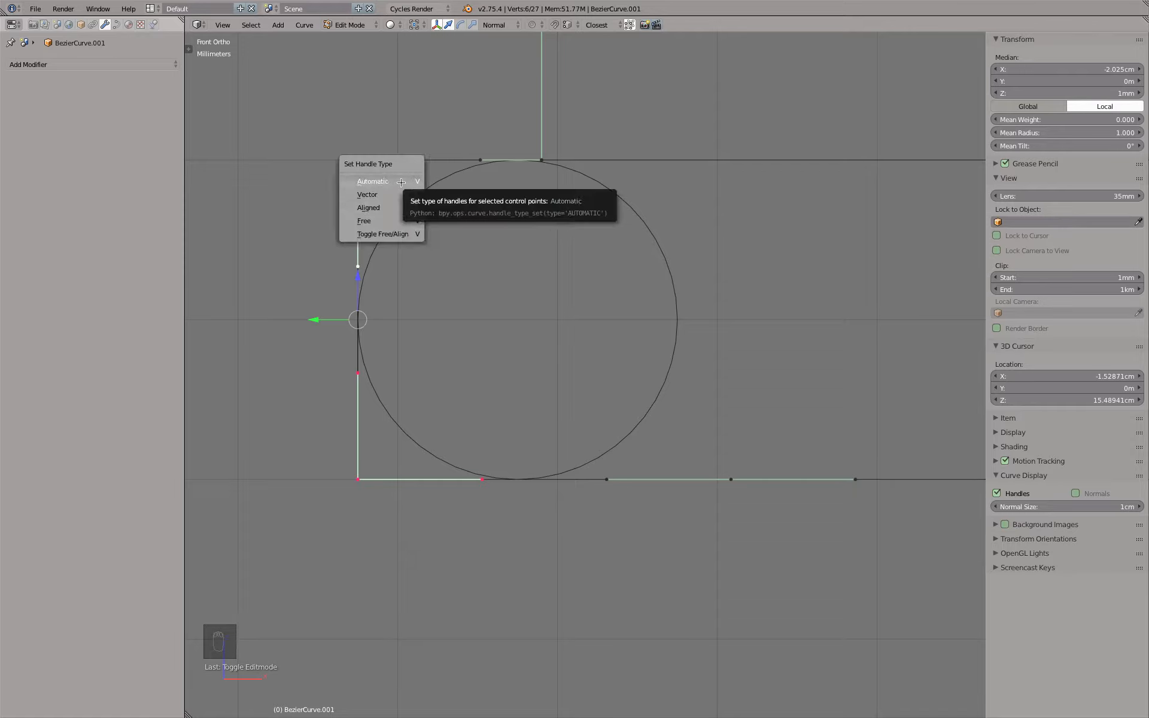
left_click(401, 182)
- Move the upper outer corner point slightly inward and down toward the lower guide circle, to about X -2.017 cm, Z 1.883 mm
right_click(362, 163)
scroll(391, 182, "down", 1)
key("g")
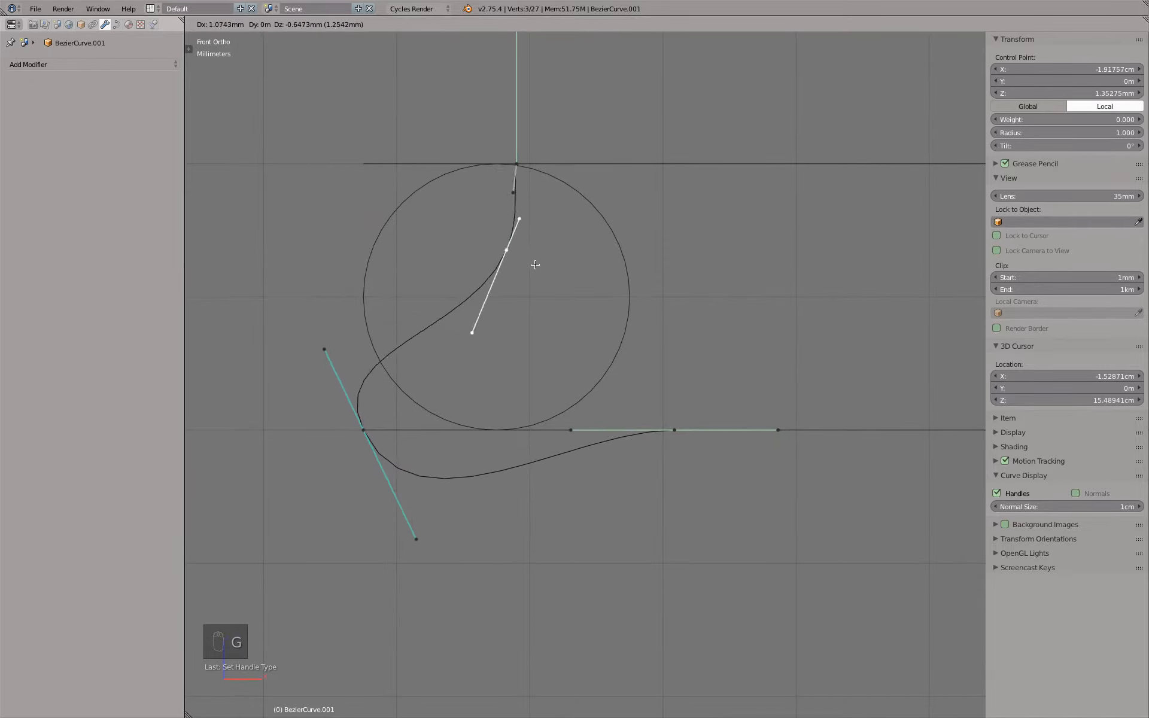
left_click(412, 187)
- Try to pull the upper corner point's upper handle outward, and undo the move
right_click(415, 143)
key("g")
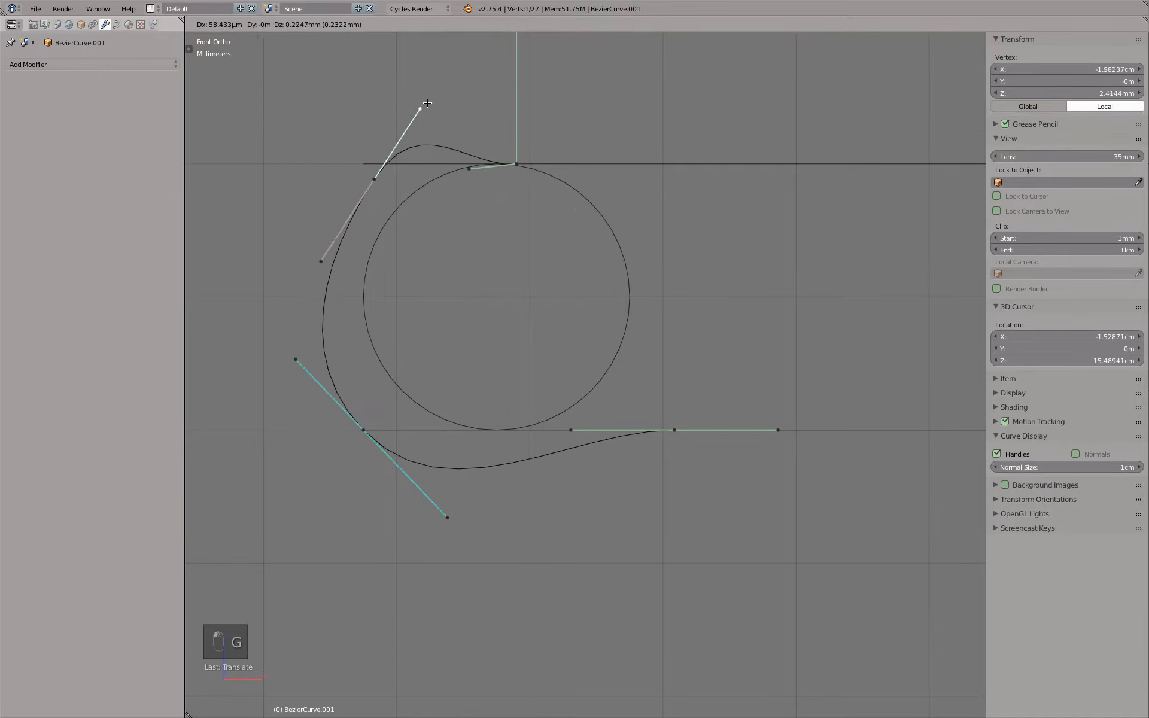
left_click(490, 97)
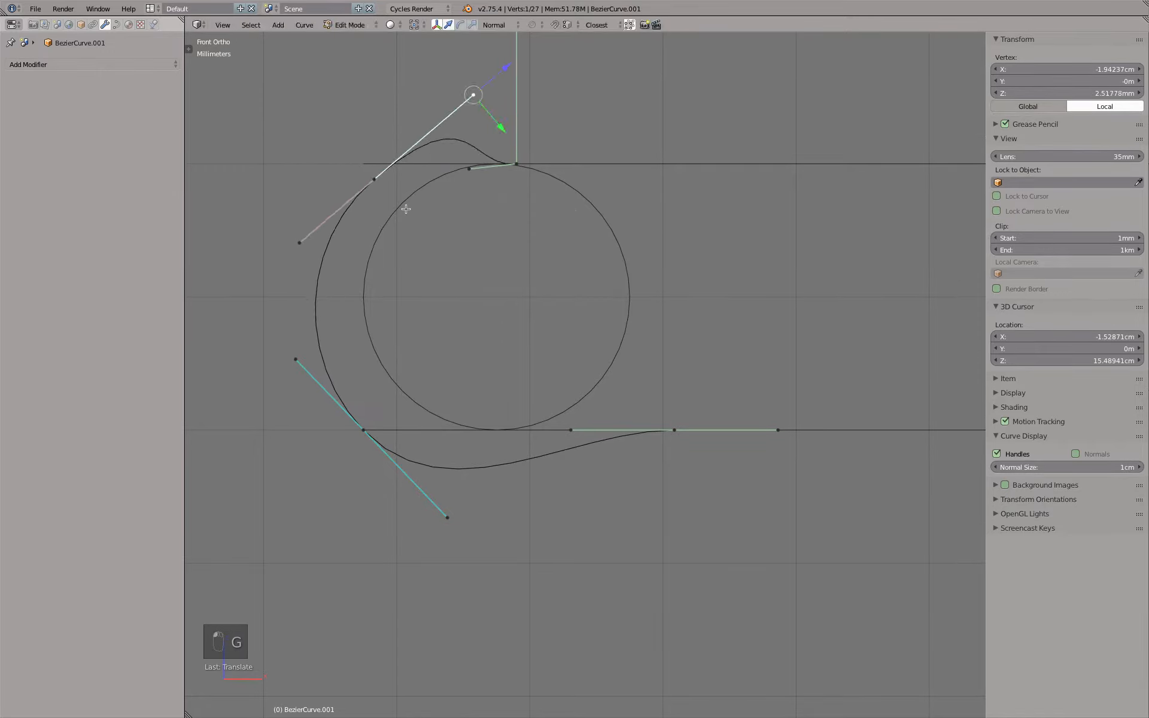
key("super+z")
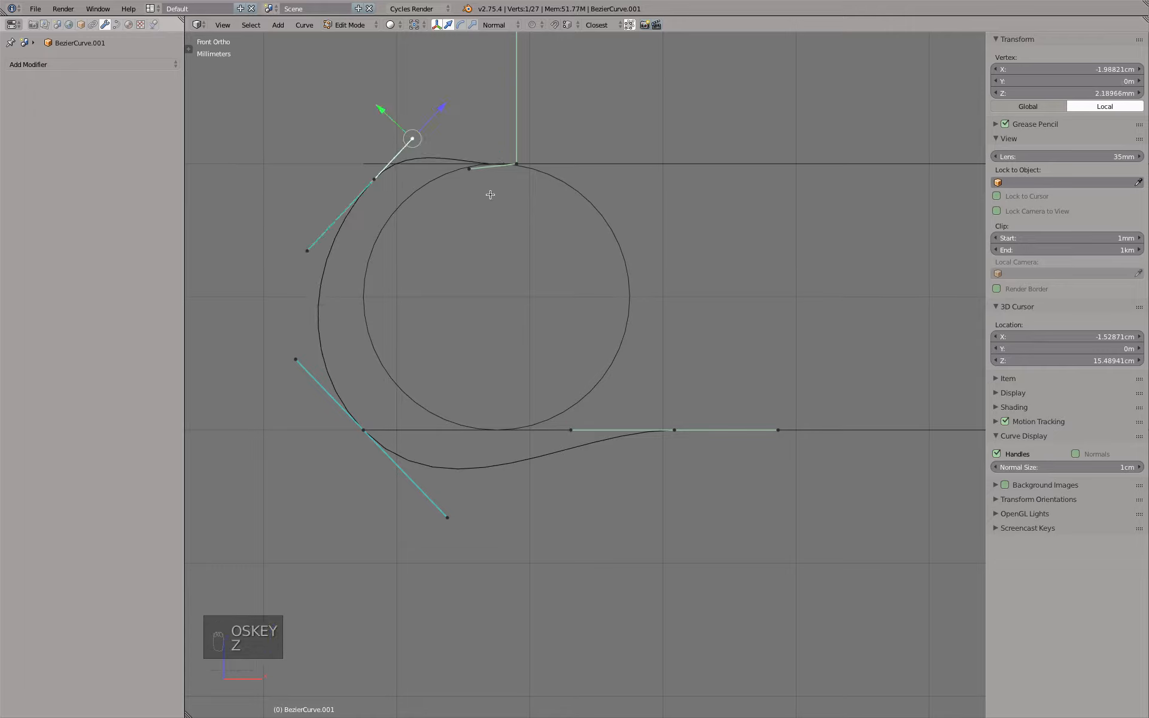
- Set the lower handle of the vertical wall's bottom point to Aligned and raise that point slightly above the upper guide line
right_click(496, 167)
key("v")
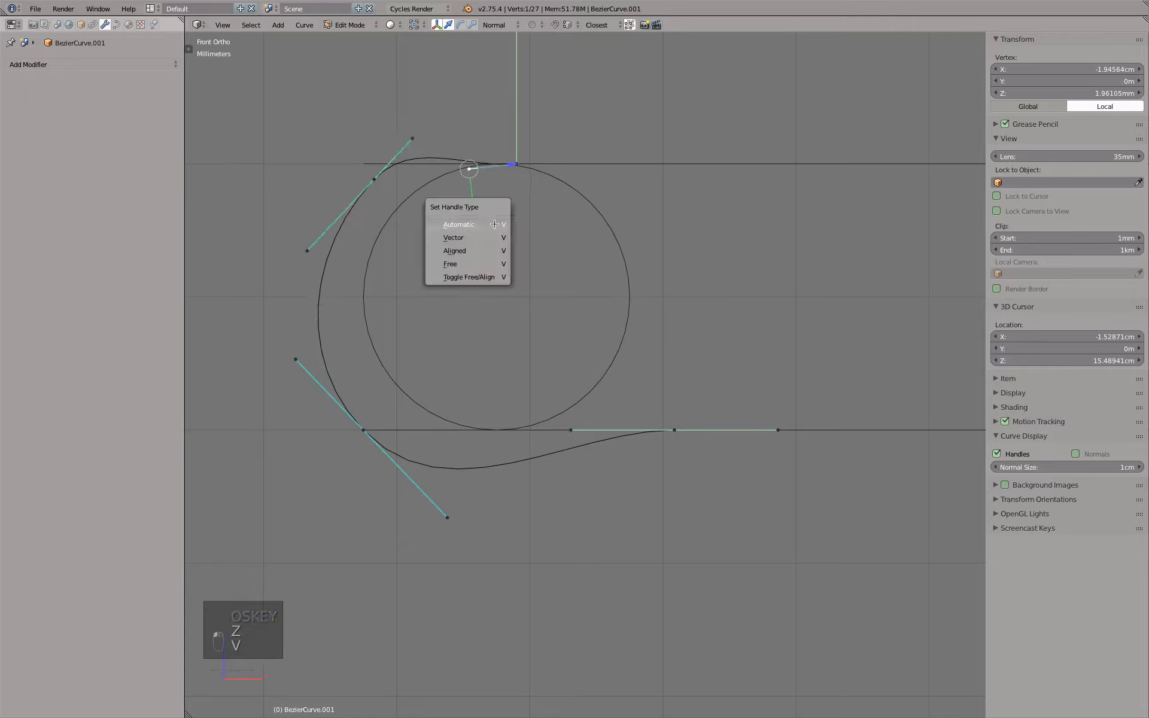
left_click(494, 255)
right_click(529, 157)
middle_click_drag(547, 126, 534, 244, "shift")
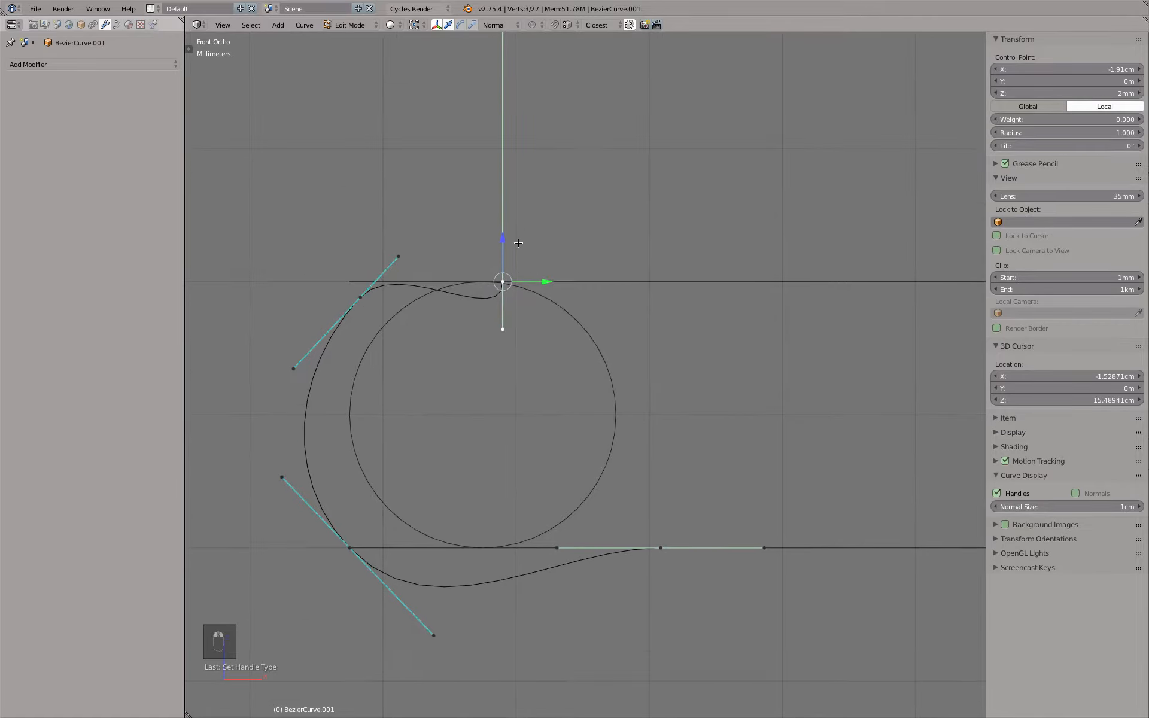
left_click_drag(504, 231, 509, 208)
- Move the upper and lower outer corner points inward onto the lower guide circle's outline
right_click(367, 299)
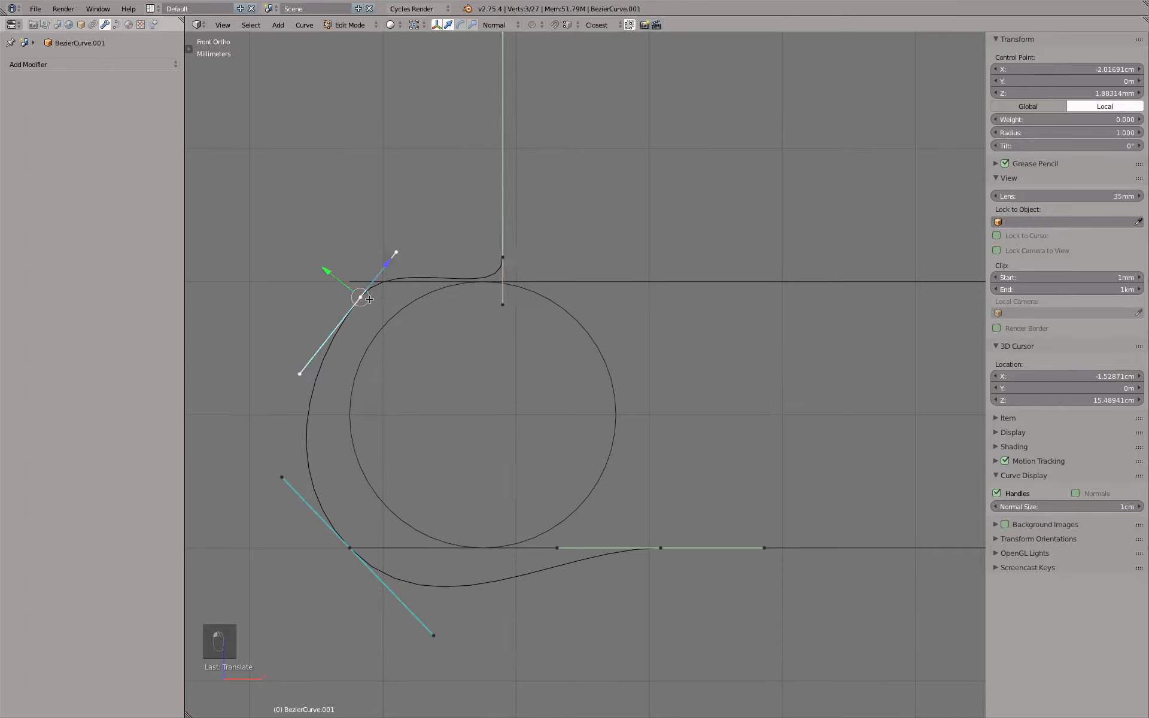
key("g")
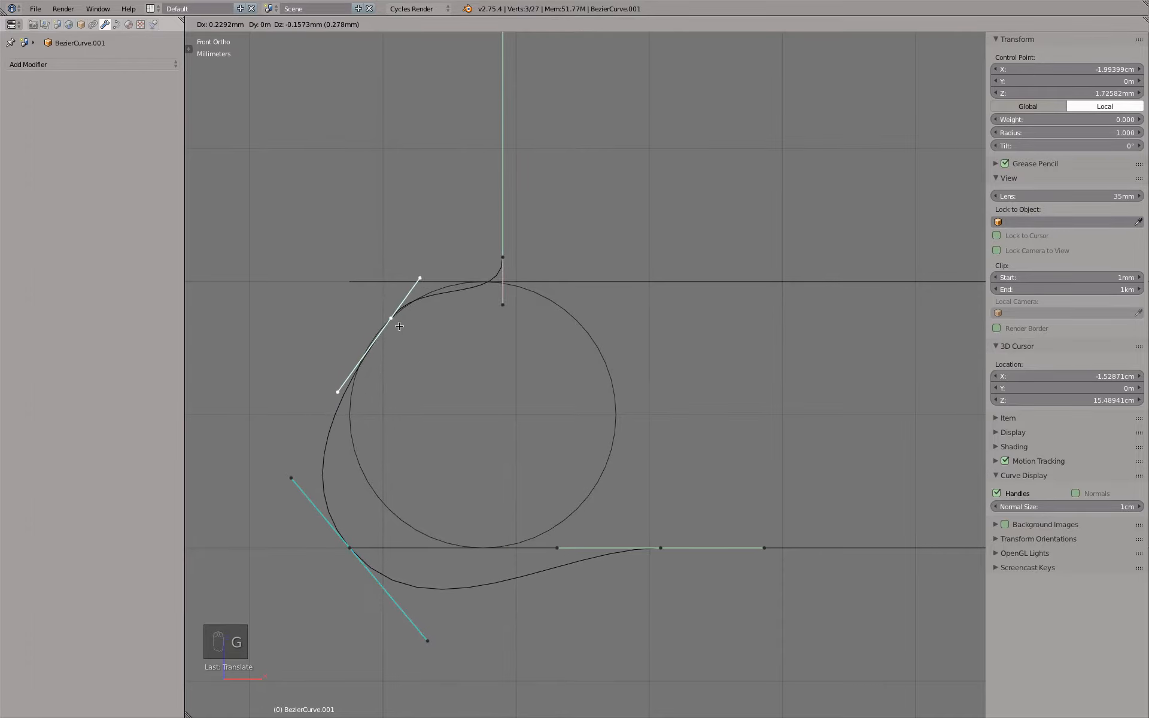
left_click(399, 326)
right_click(351, 547)
key("g")
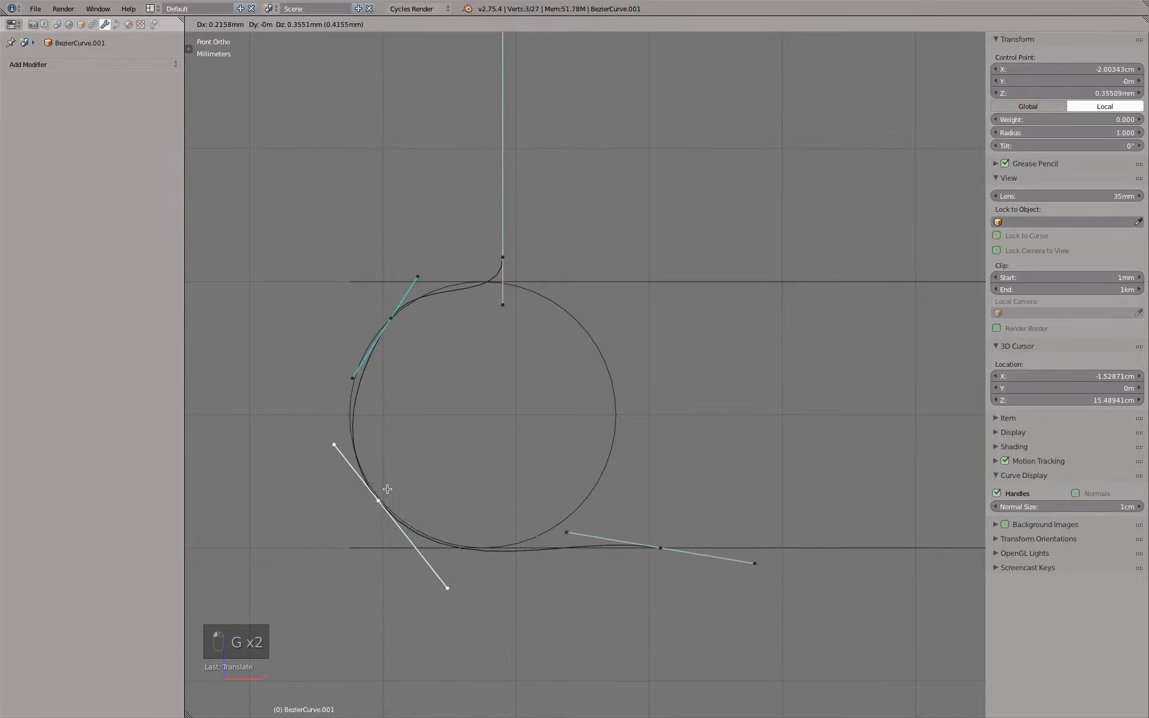
left_click(387, 489)
- Move the base end point onto the inner side of the guide circle, at about X -1.828 cm, Z 0.755 mm
right_click(657, 551)
key("g")
left_click(609, 444)
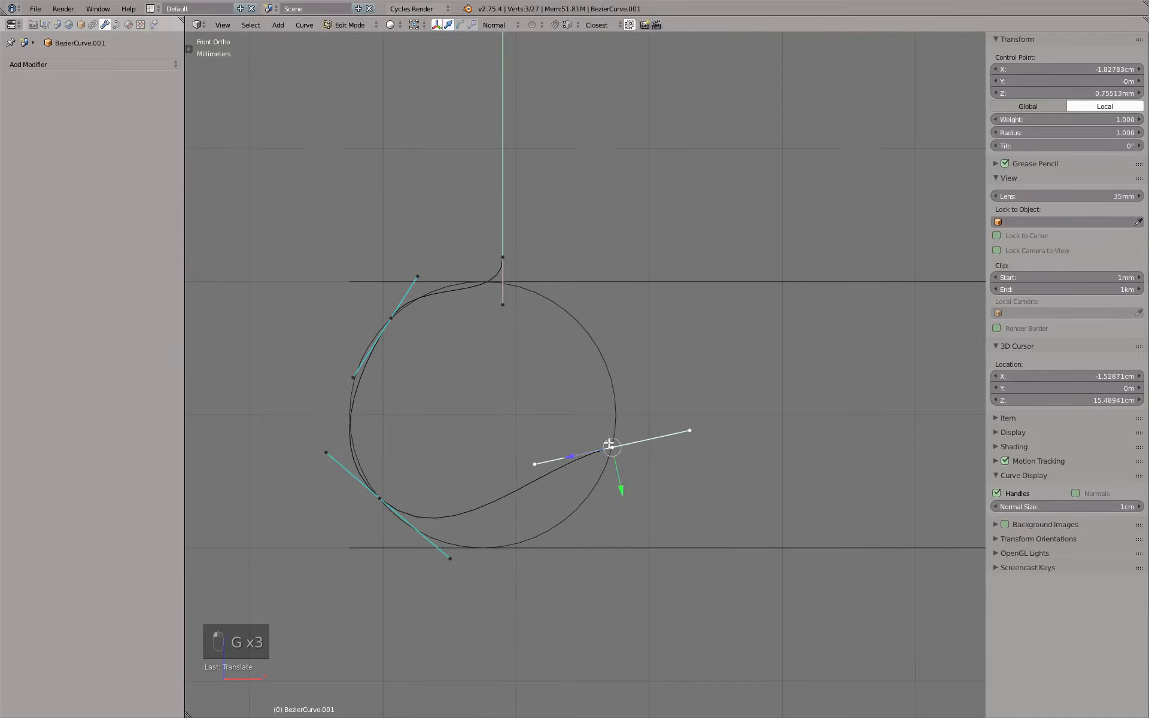
- Set the end point's handles to Aligned and rotate them by about -65° to run tangent to the guide circle
key("r")
right_click(530, 525)
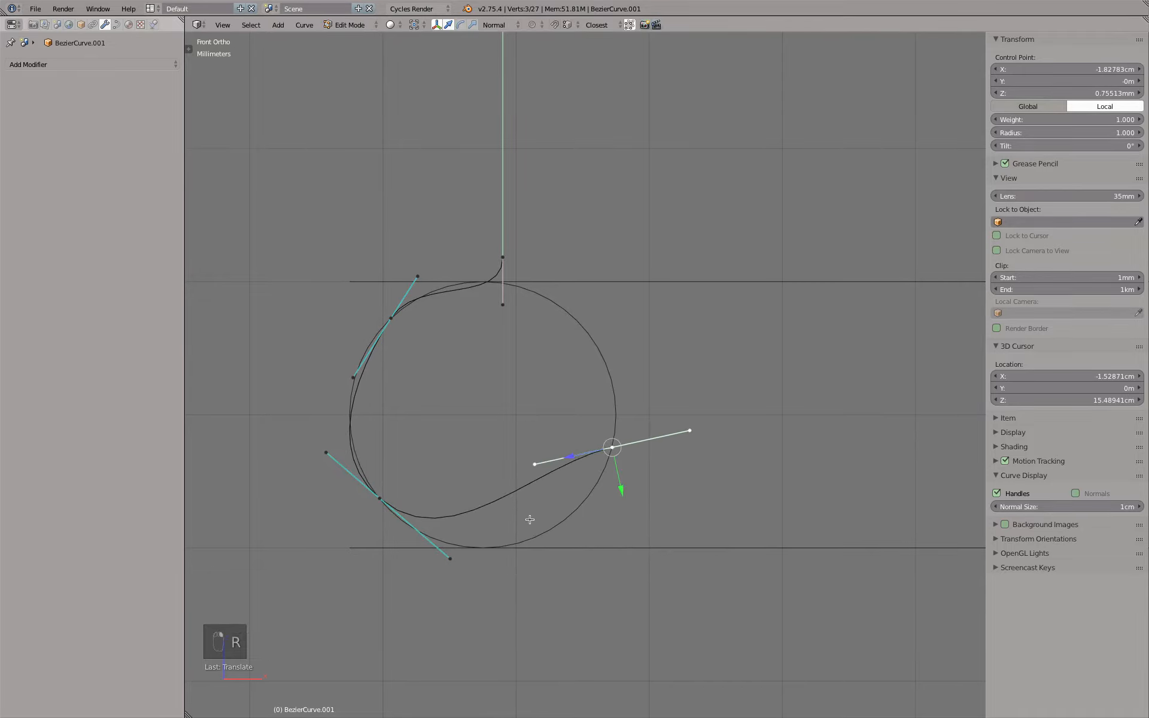
key("v")
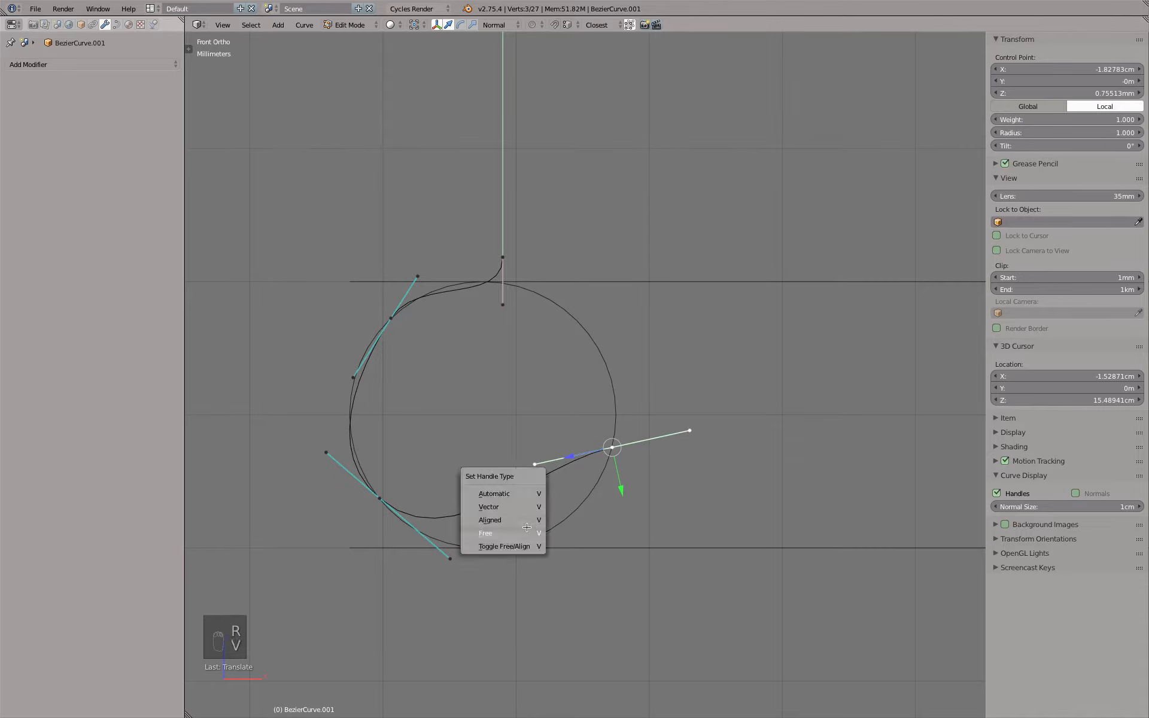
left_click(523, 519)
key("r")
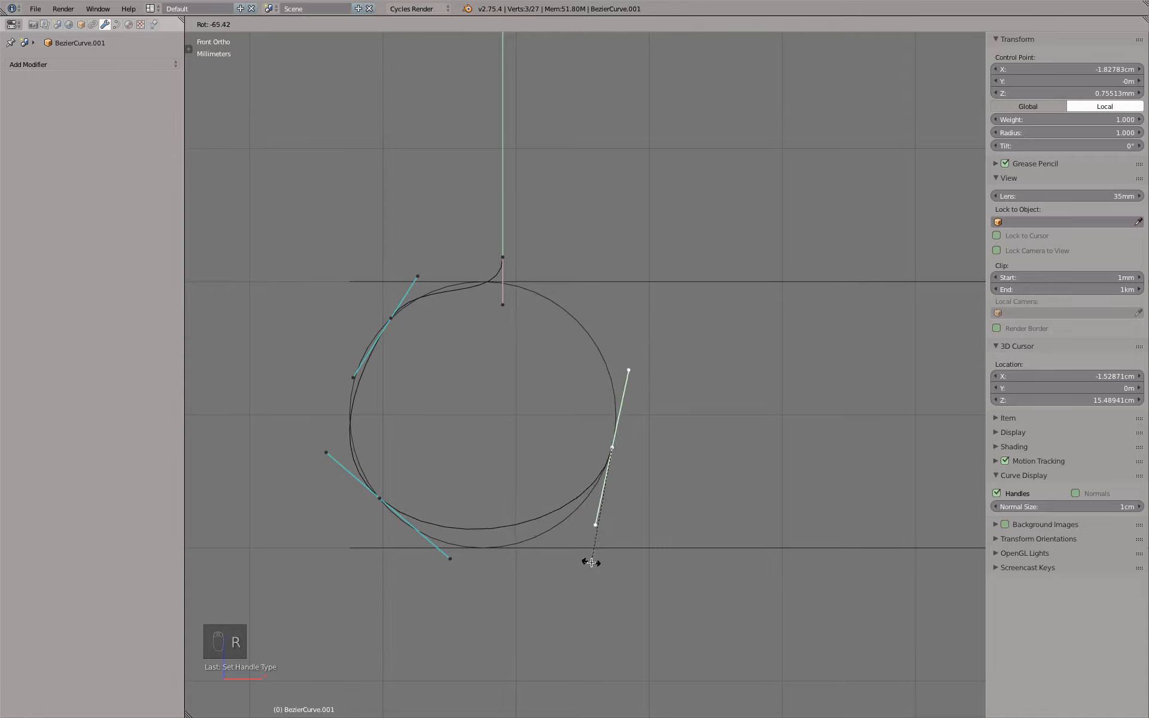
left_click(595, 562)
- Reposition the two outer points along the guide circle, to about X -2.003 cm, Z 1.636 mm and X -1.974 cm, Z 0.135 mm
right_click(392, 323)
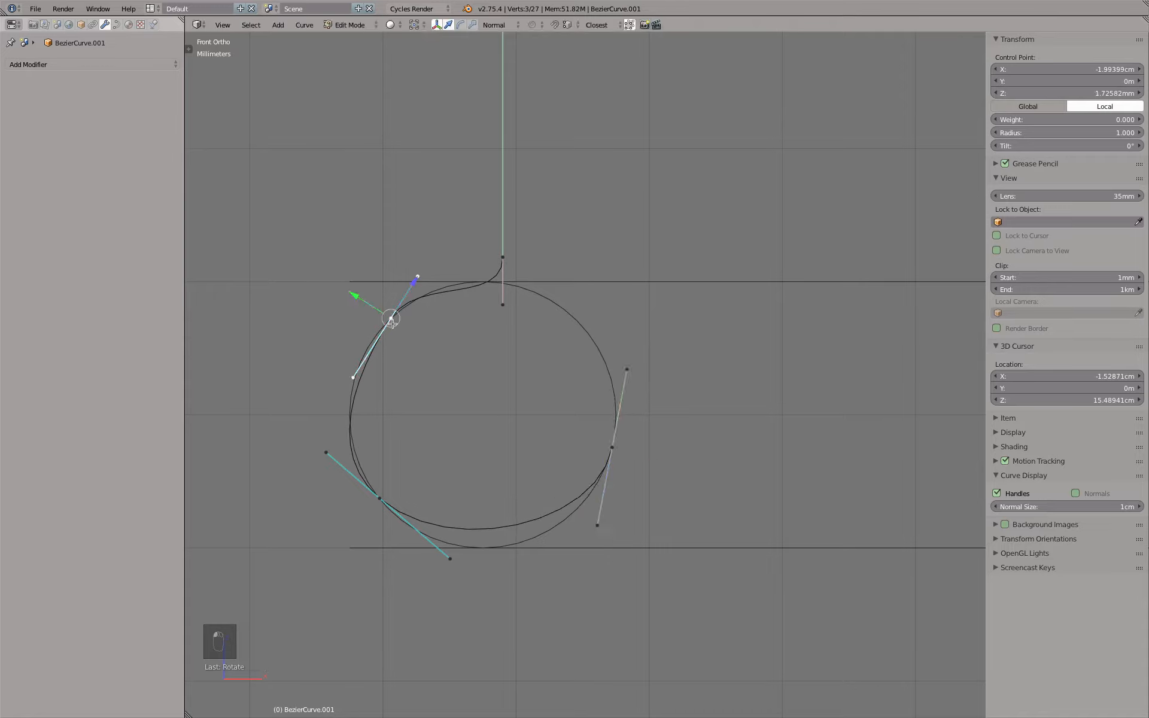
key("g")
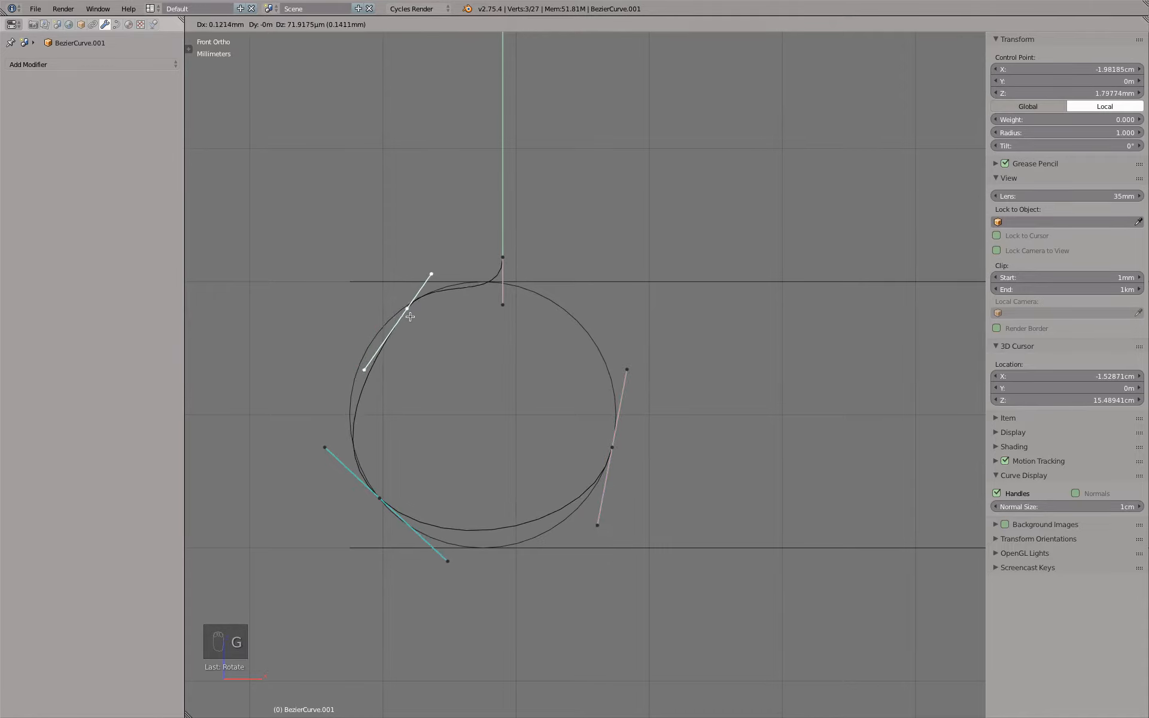
left_click(382, 339)
right_click(385, 509)
key("g")
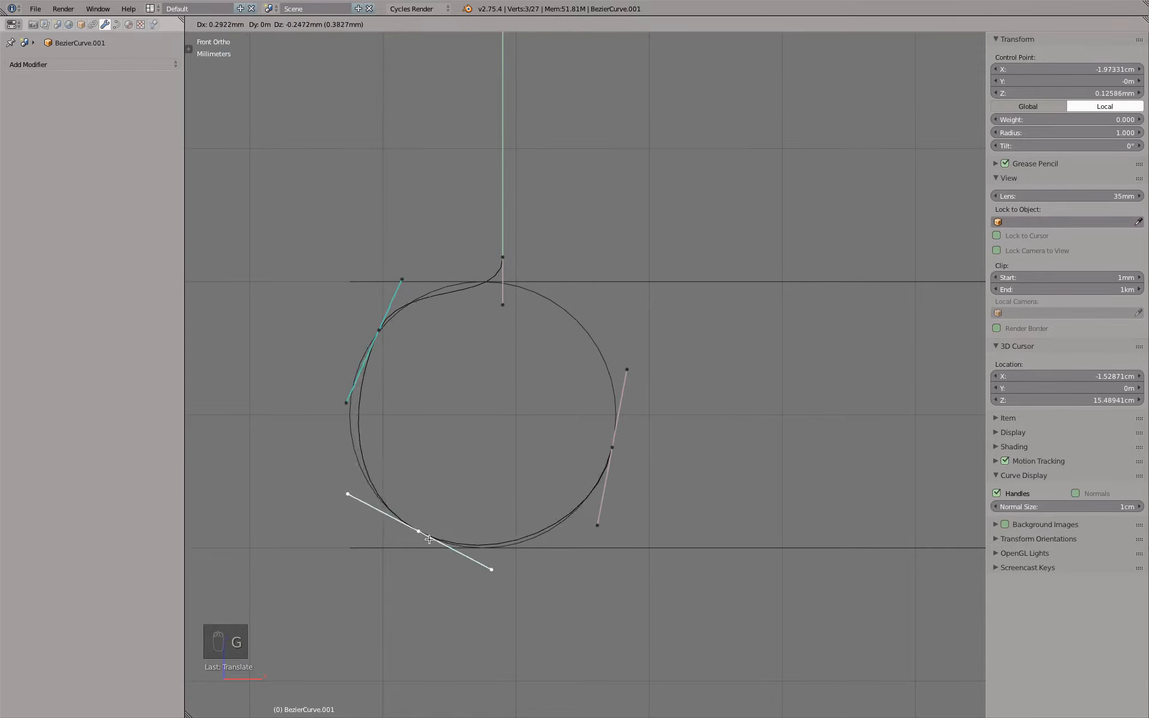
left_click(429, 537)
- Change the handles of both outer points on the guide circle to Aligned
right_click(378, 329)
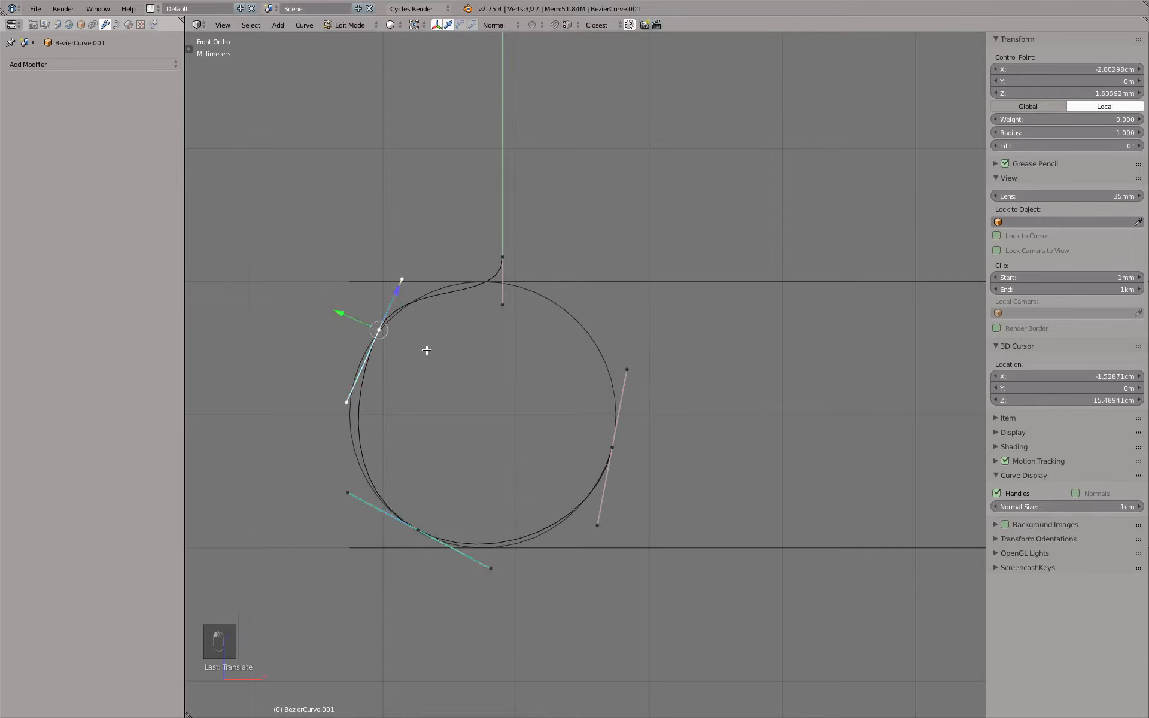
key("v")
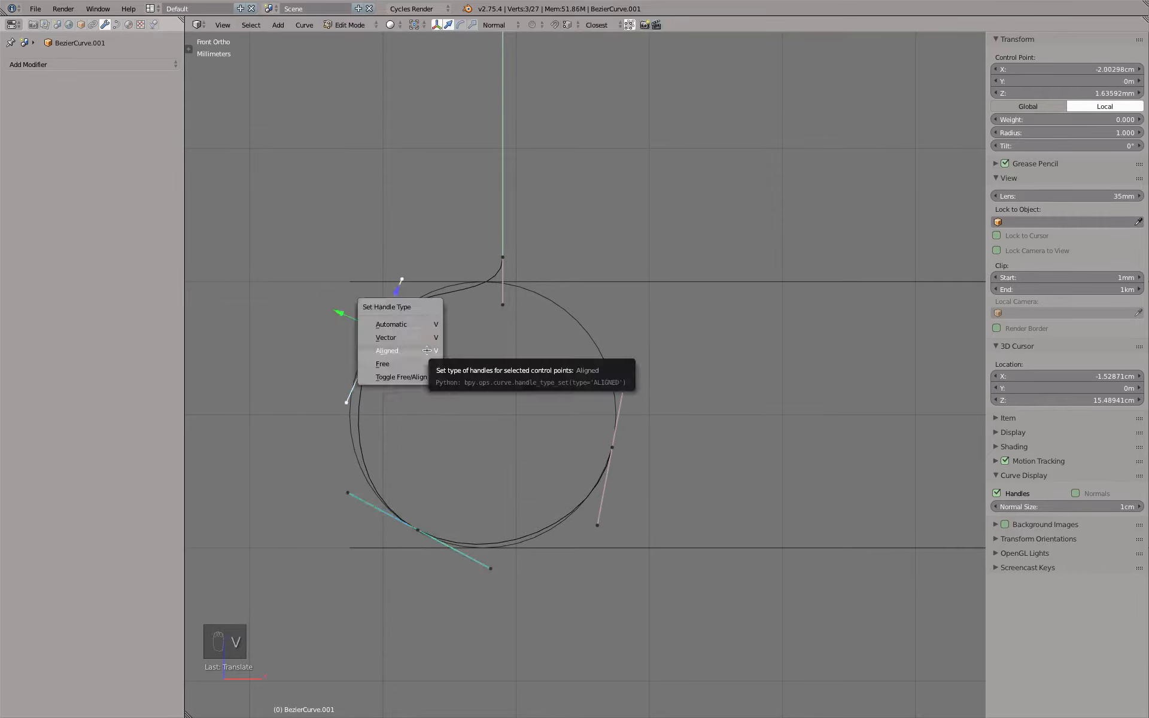
left_click(427, 351)
right_click(416, 523)
key("v")
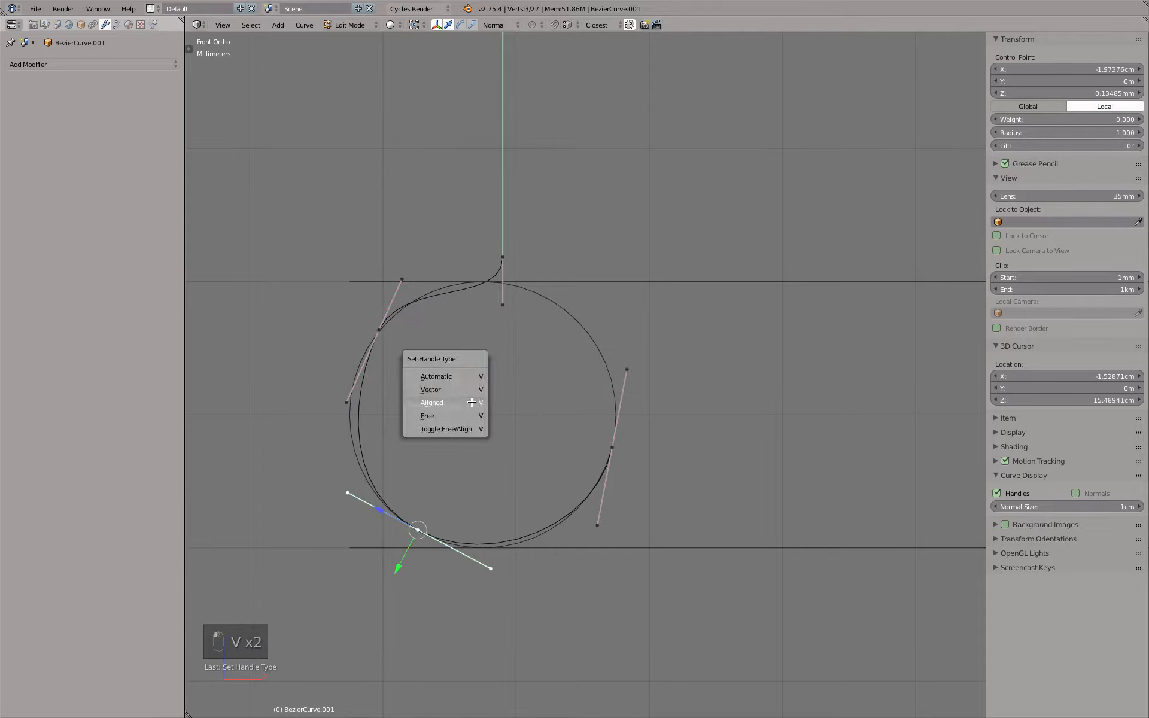
left_click(472, 403)
- Rotate the upper outer point's handles tangent to the circle, lengthen its upper handle and nudge the wall's bottom point upward
right_click(397, 335)
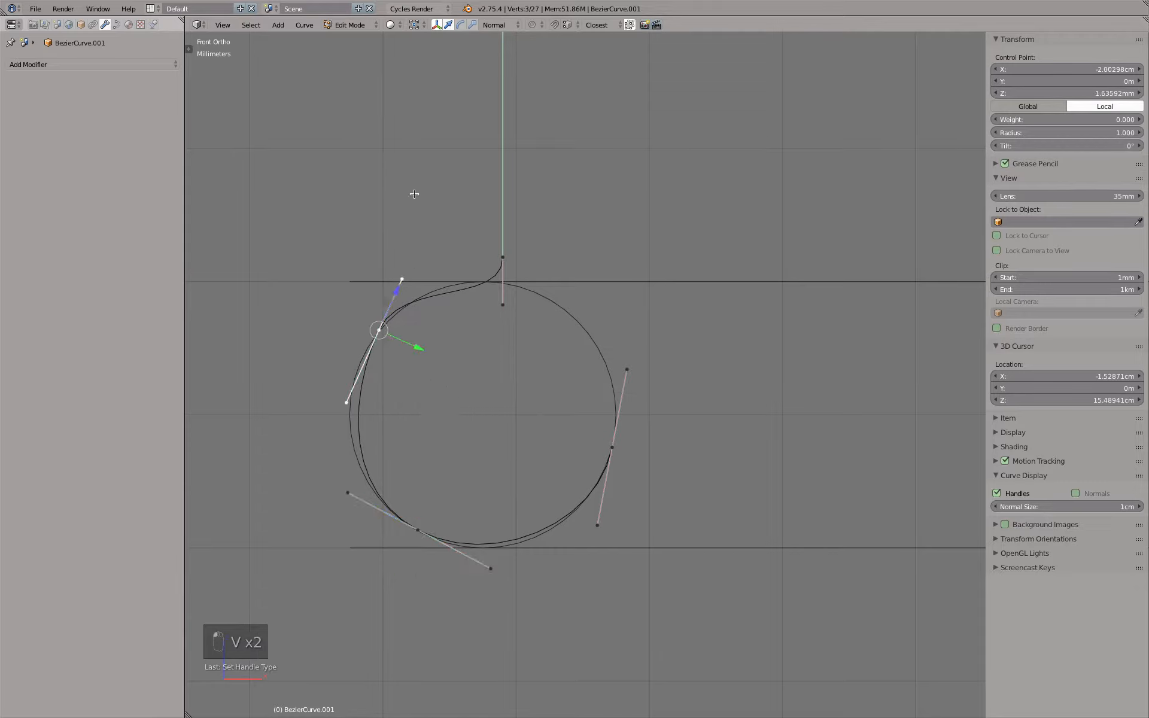
key("r")
left_click(443, 218)
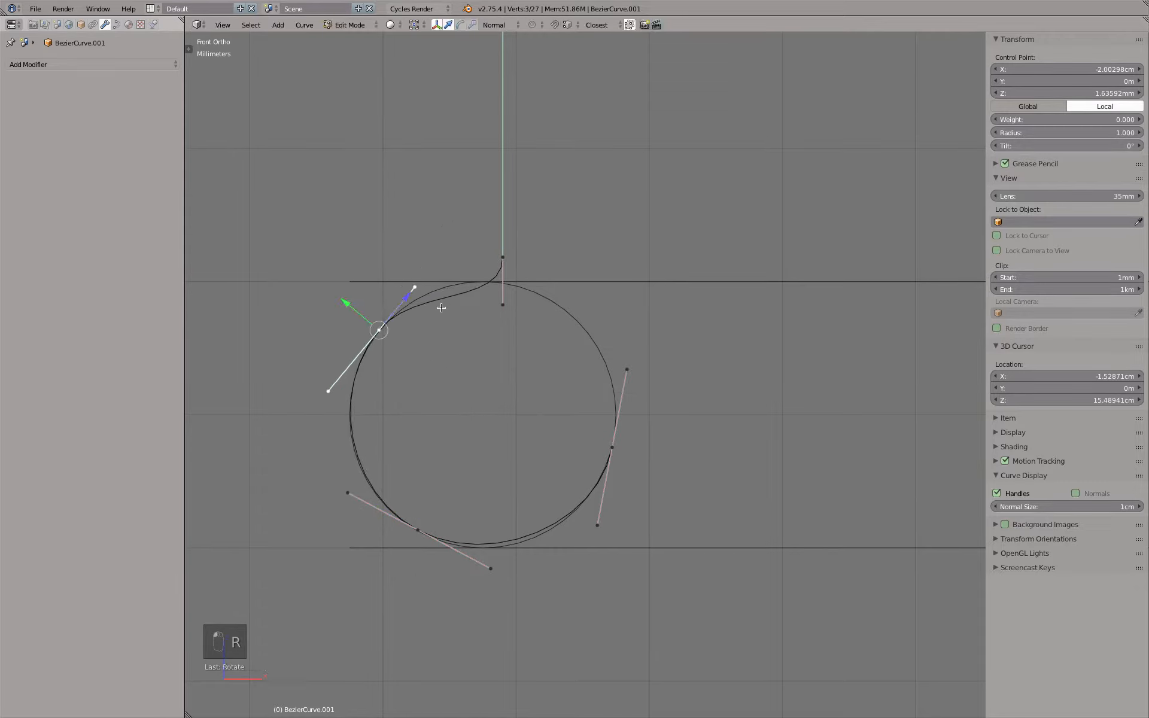
right_click(427, 274)
left_click_drag(442, 254, 505, 212)
right_click(502, 217)
- Nudge the lower outer point to about X -1.971 cm, Z 0.115 mm and scale its handles by about 1.07 to fit the circle
right_click(435, 530)
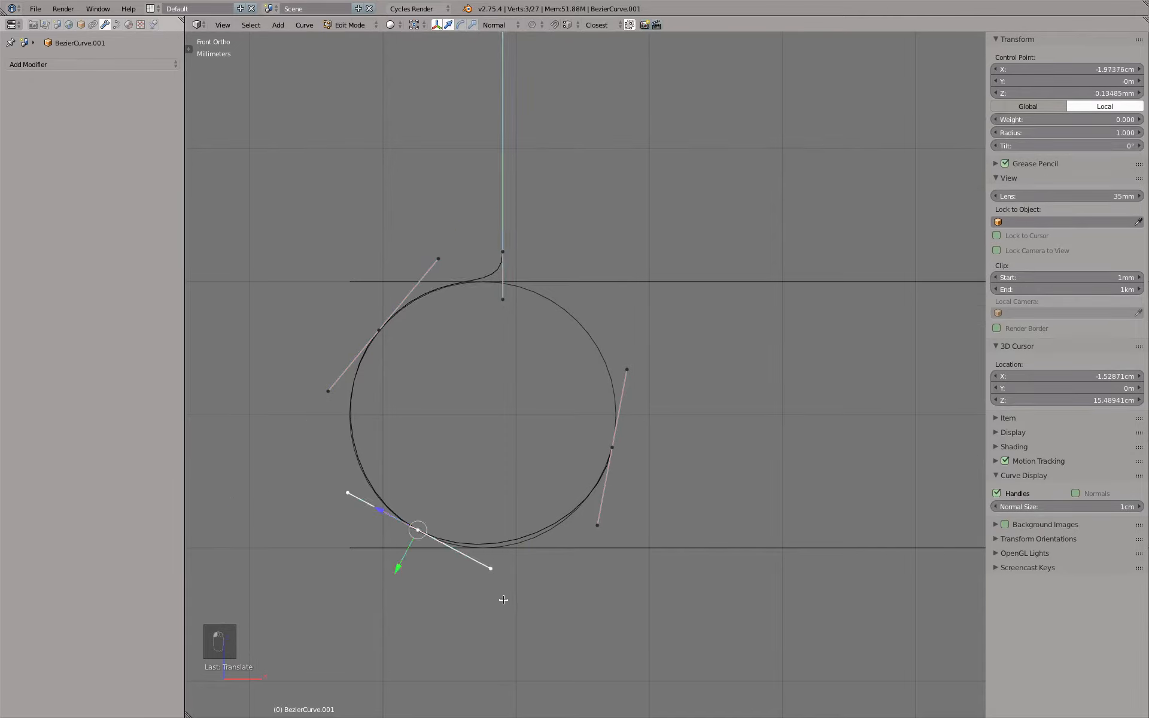
right_click(497, 580)
right_click(430, 538)
key("g")
left_click(423, 544)
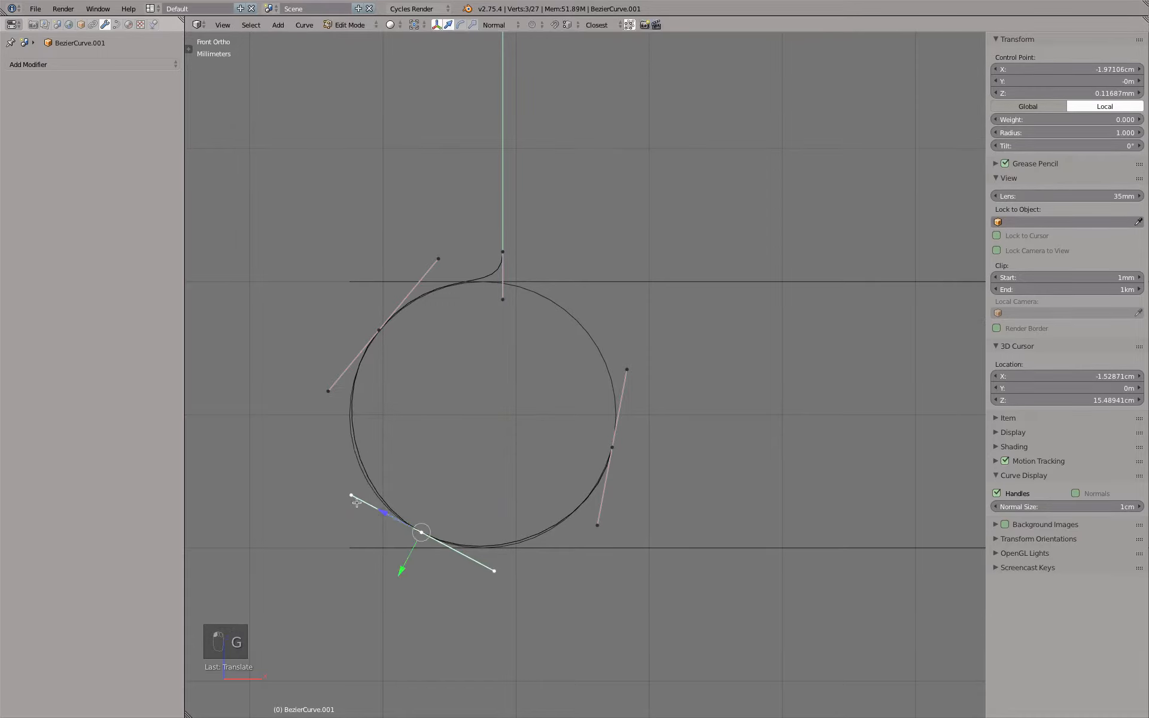
scroll(387, 518, "up", 5)
key("g")
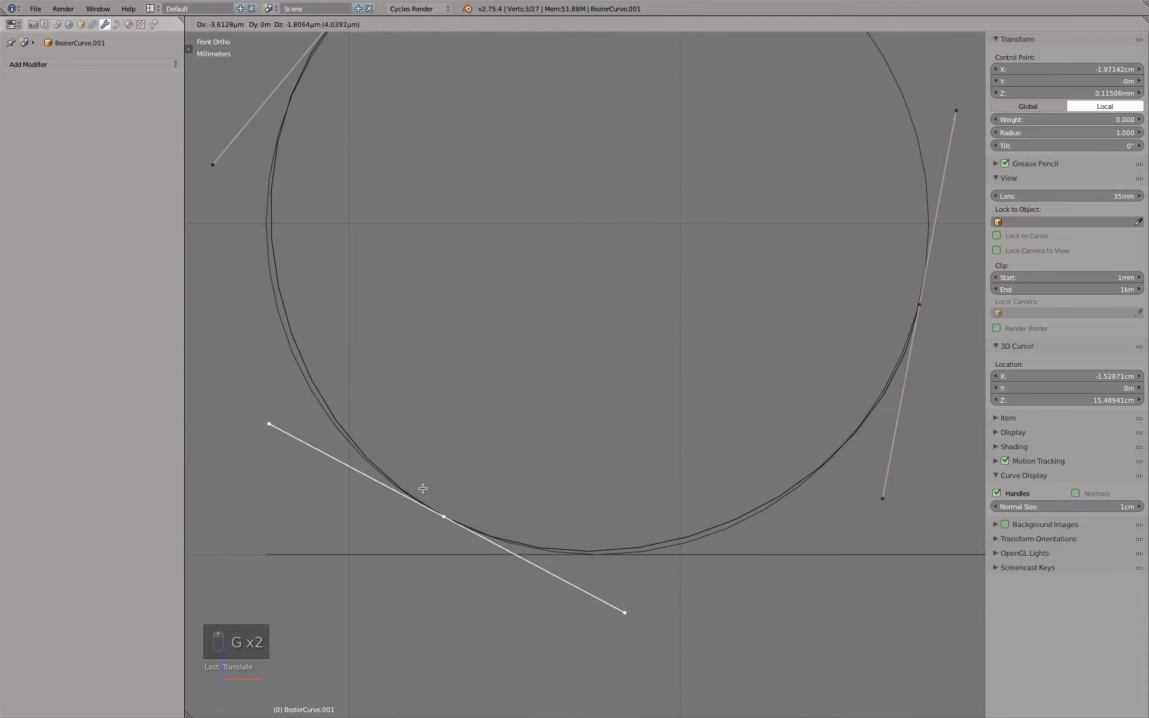
left_click(423, 488)
scroll(362, 413, "down", 3)
key("s")
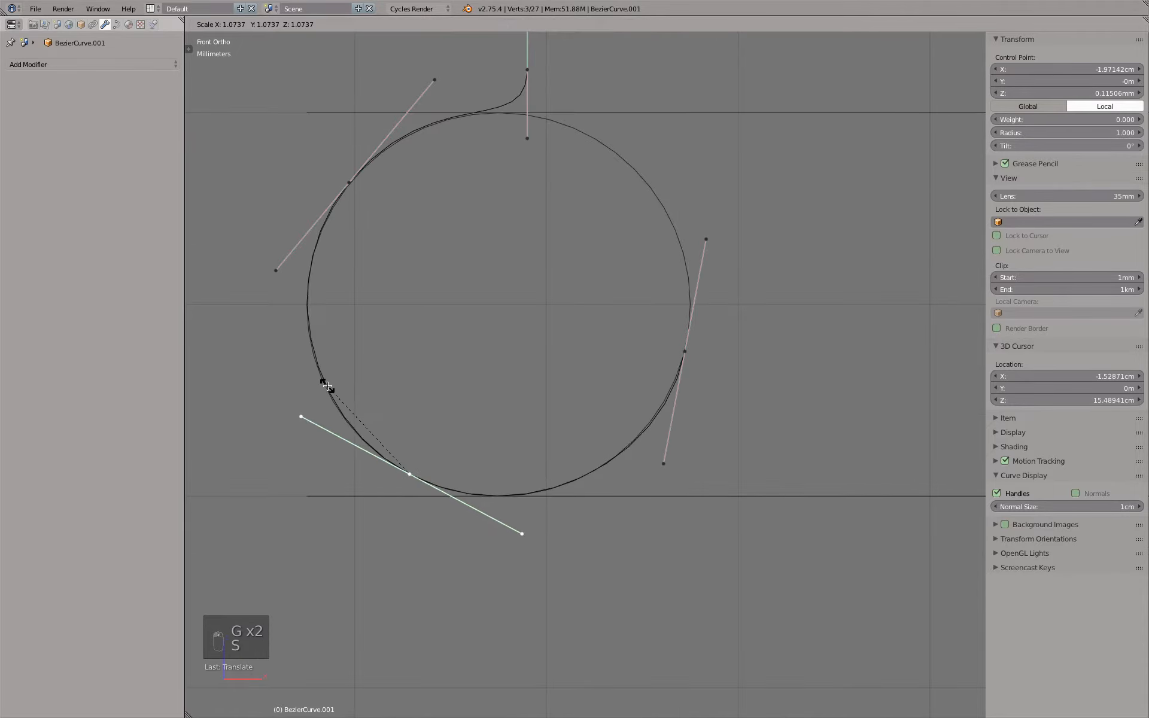
left_click(328, 387)
- Extrude the profile's end point into the lower guide circle, rotate its handles and place it at about X -1.904 cm, Z 1.295 mm
middle_click_drag(465, 285, 446, 377, "shift")
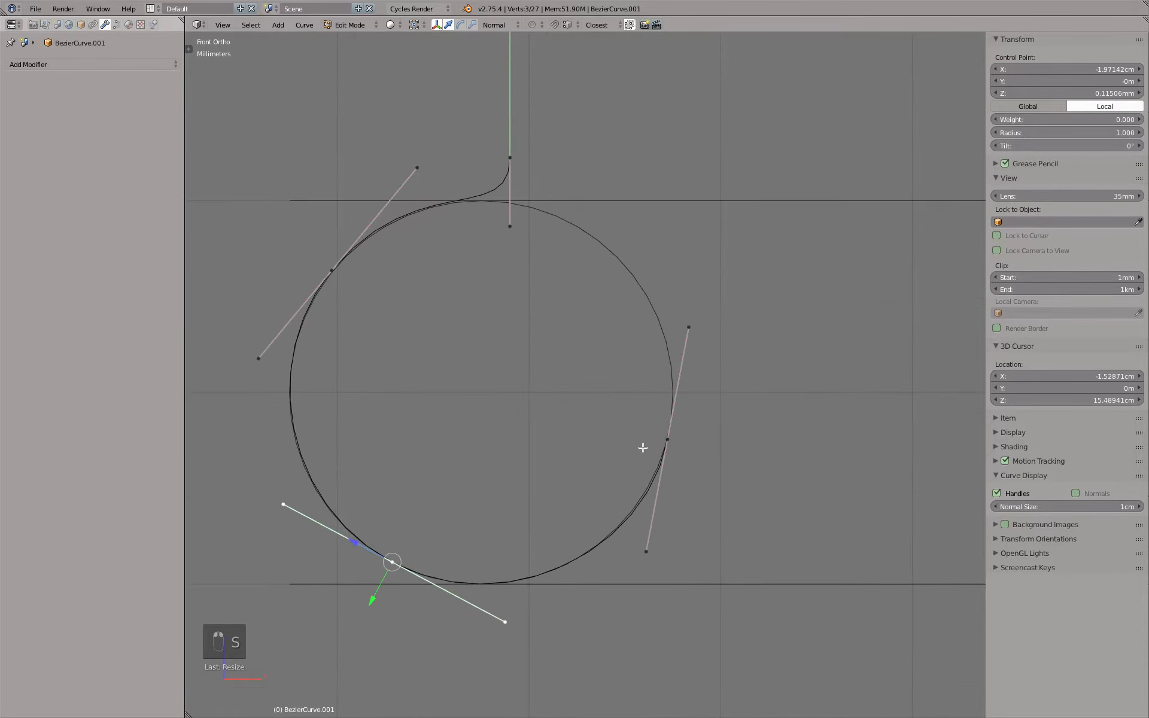
right_click(678, 448)
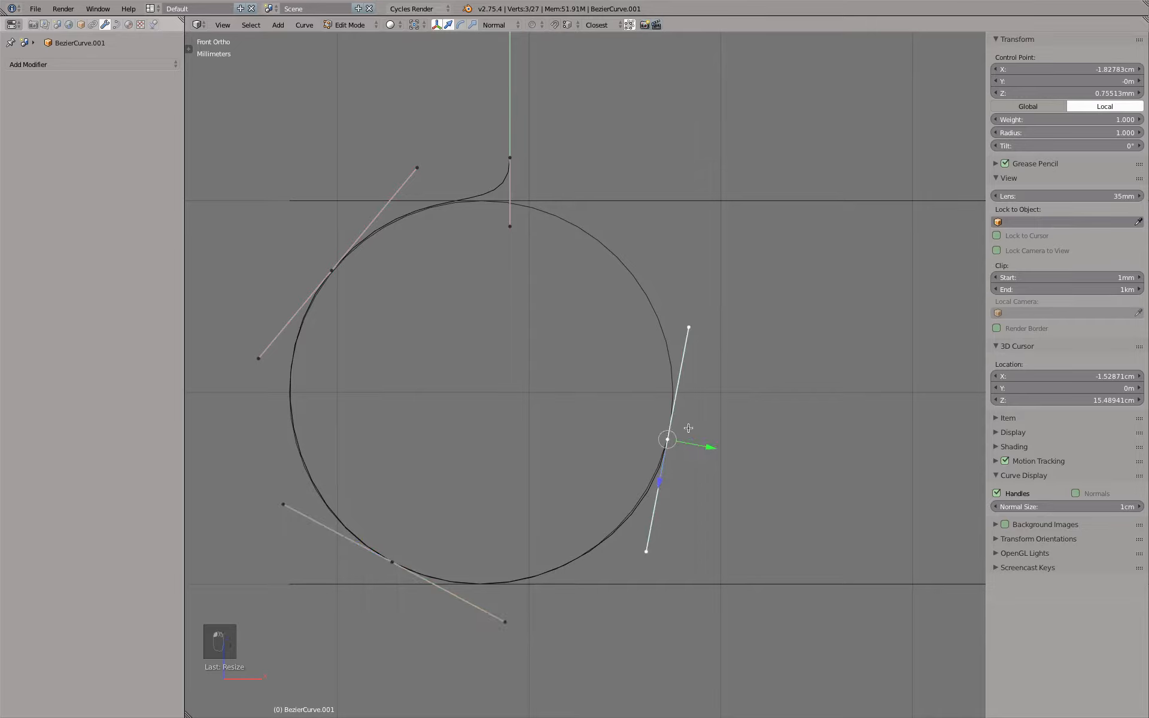
key("e")
left_click(555, 335)
key("r")
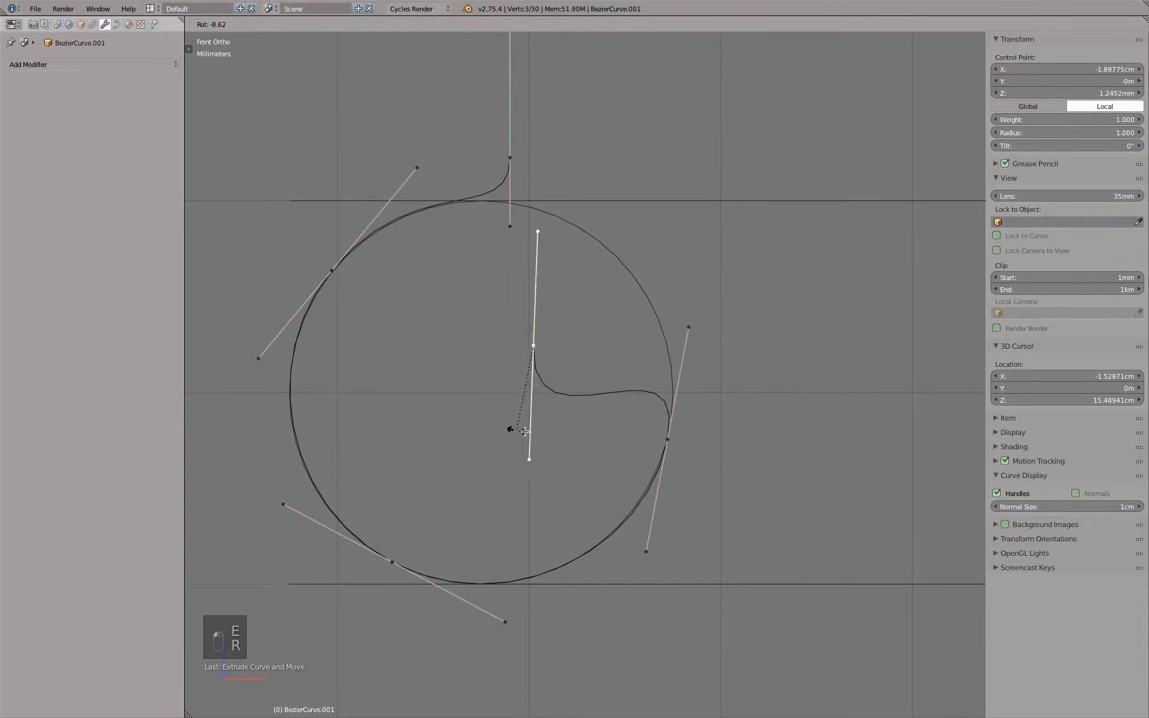
left_click(596, 315)
key("g")
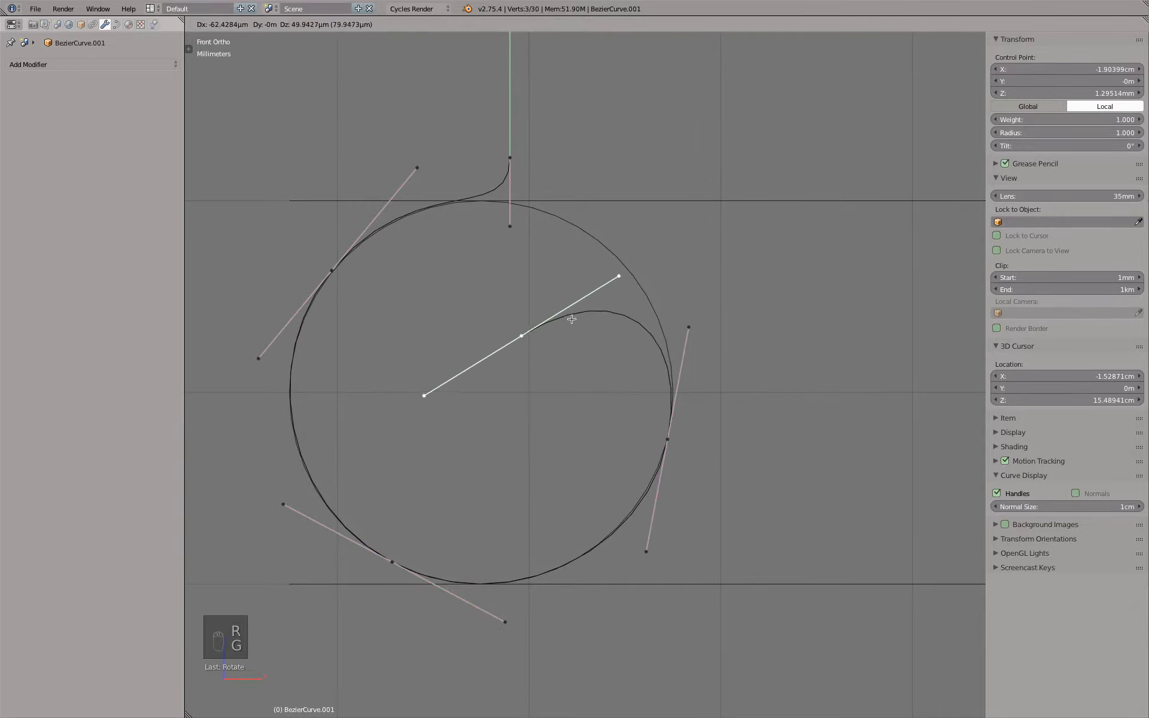
left_click(573, 319)
scroll(569, 345, "down", 3)
key("Tab")
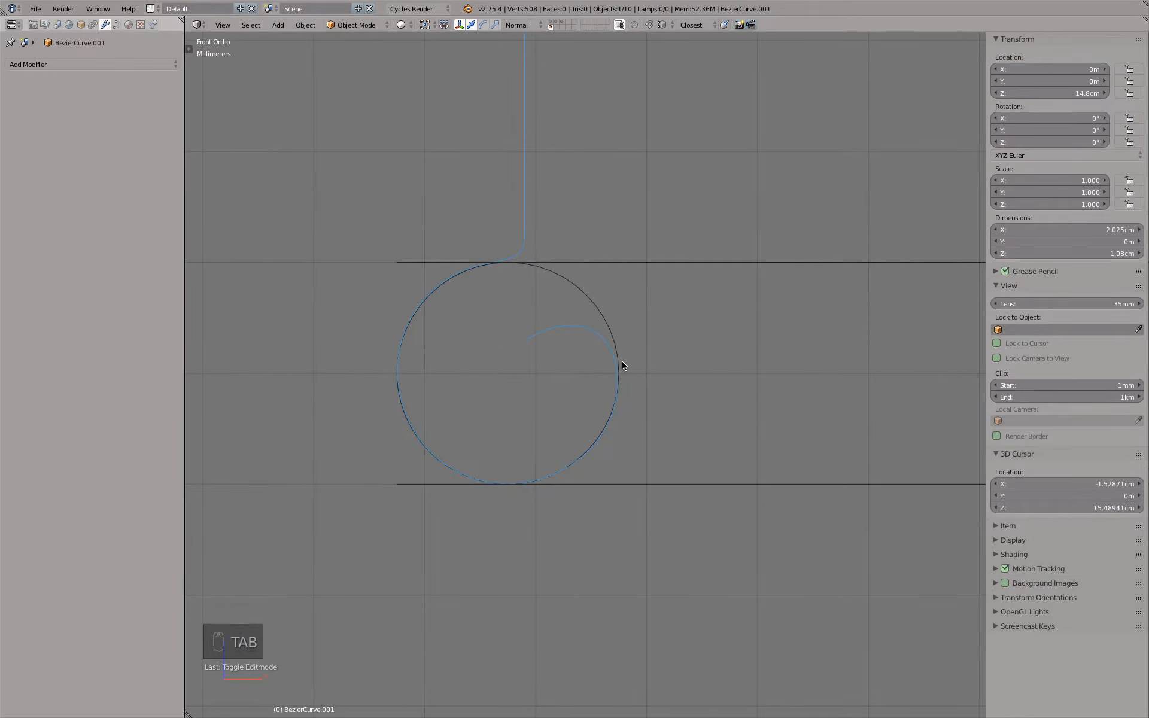
- Add a Screw modifier to the profile curve with 64 steps and 64 render steps
scroll(622, 362, "down", 8)
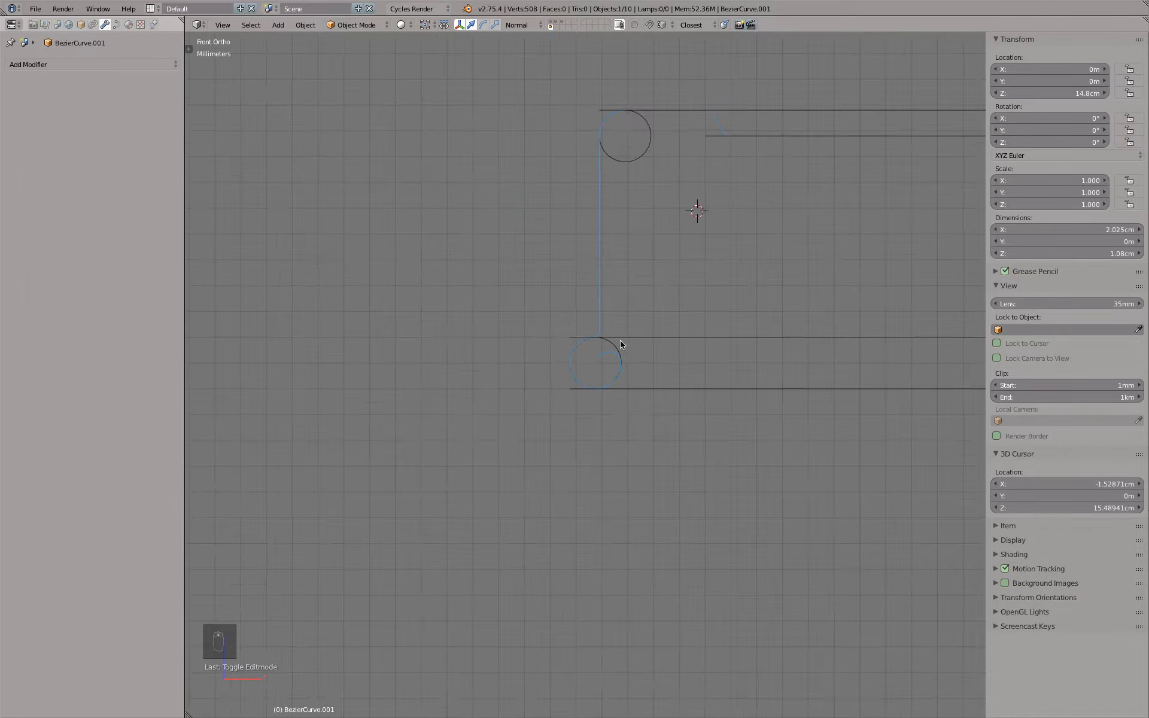
scroll(617, 344, "up", 8)
scroll(616, 343, "down", 4)
mouse_move(619, 321)
middle_mouse_down()
mouse_move(585, 359)
mouse_move(518, 346)
mouse_move(609, 322)
mouse_move(789, 386)
mouse_move(629, 392)
middle_mouse_up()
key("z")
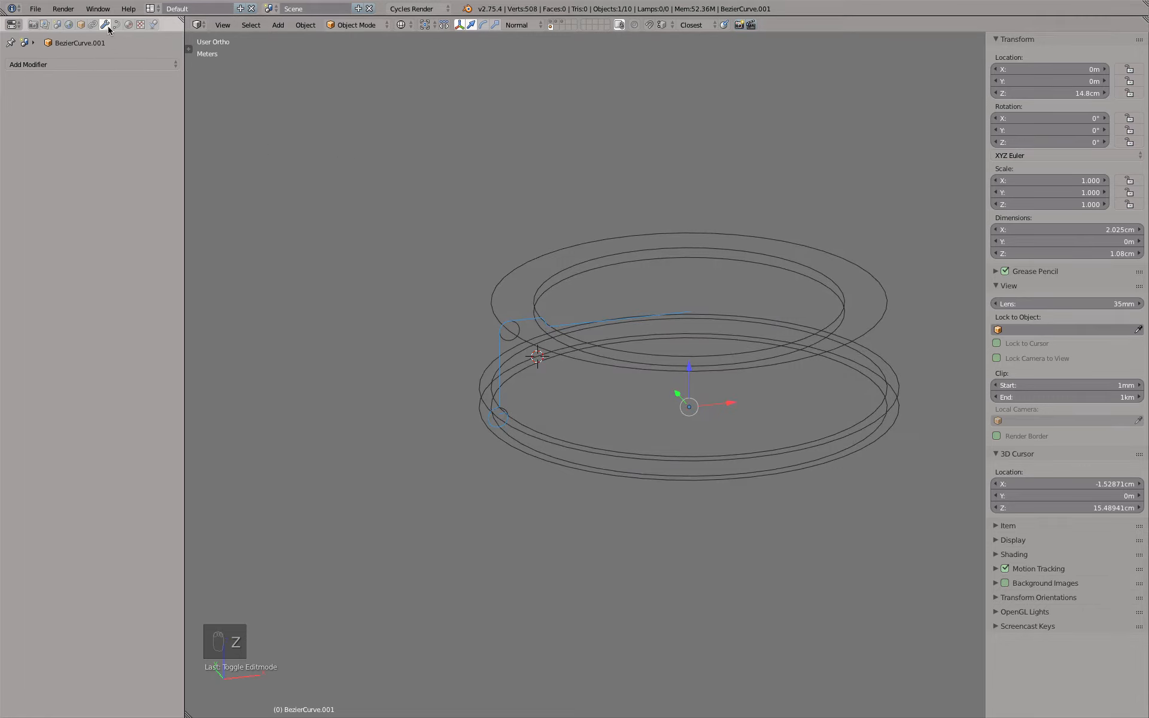
left_click(103, 65)
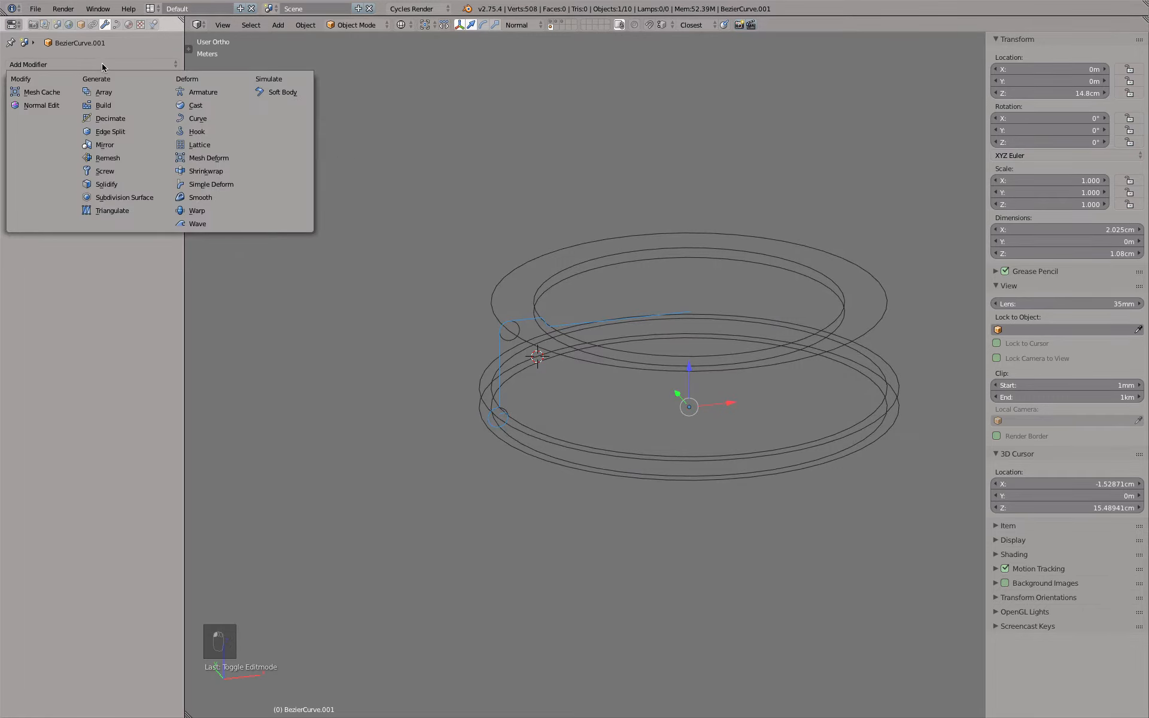
left_click(106, 172)
left_click_drag(79, 161, 96, 175)
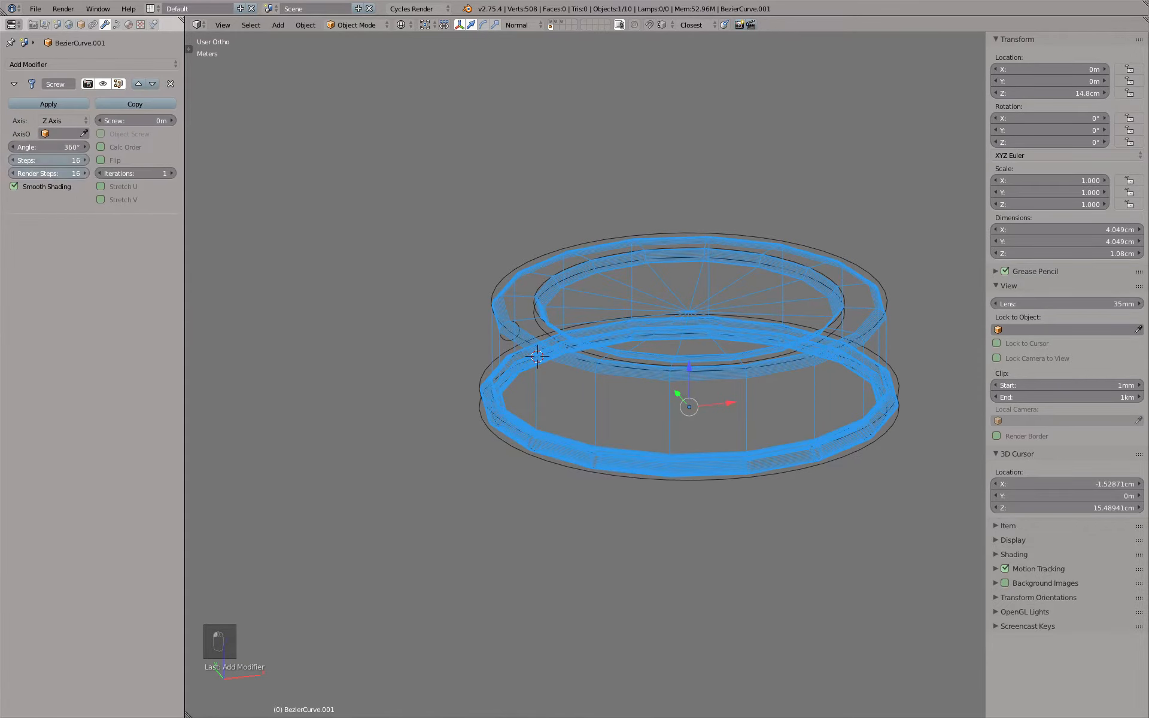
type("64")
key("Return")
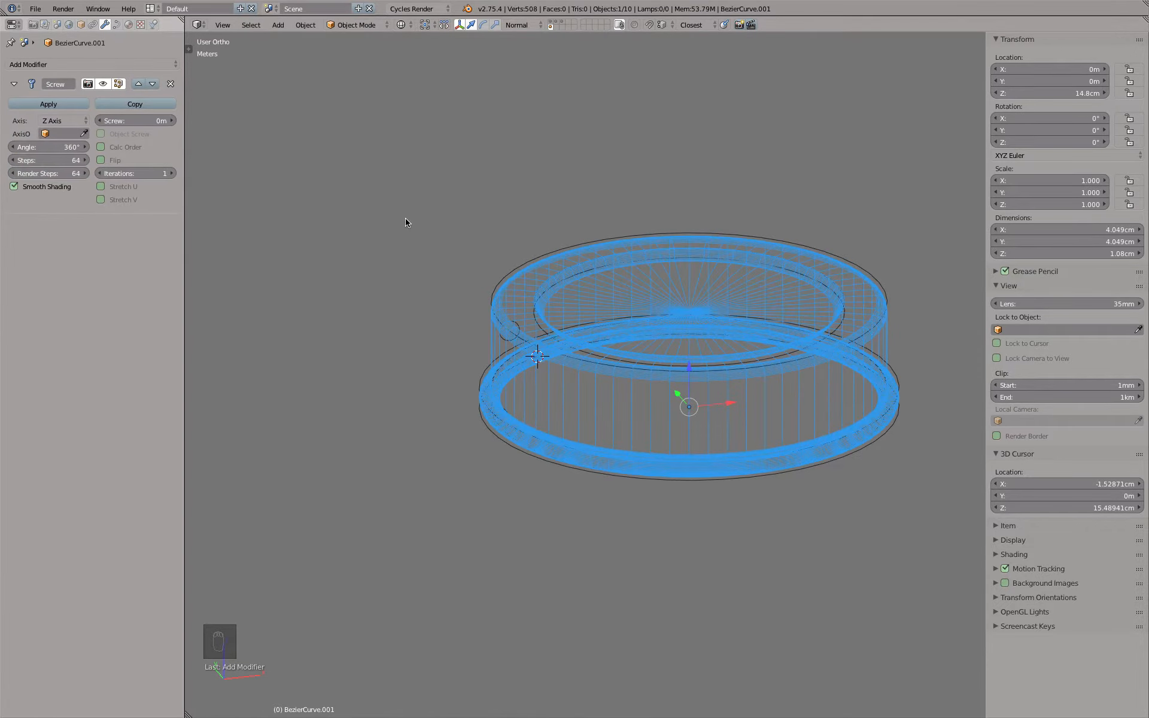
- Hide the guide objects and examine the revolved part in solid shading
key("z")
middle_click_drag(589, 335, 401, 359)
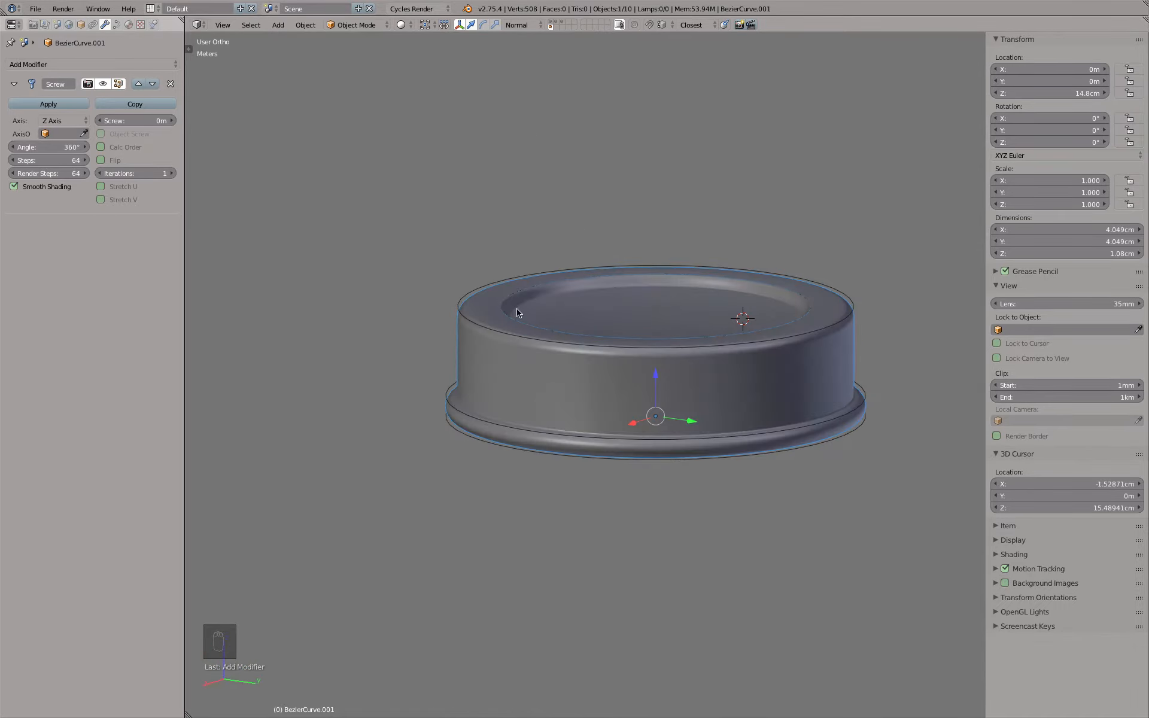
key("m")
key("shift+h")
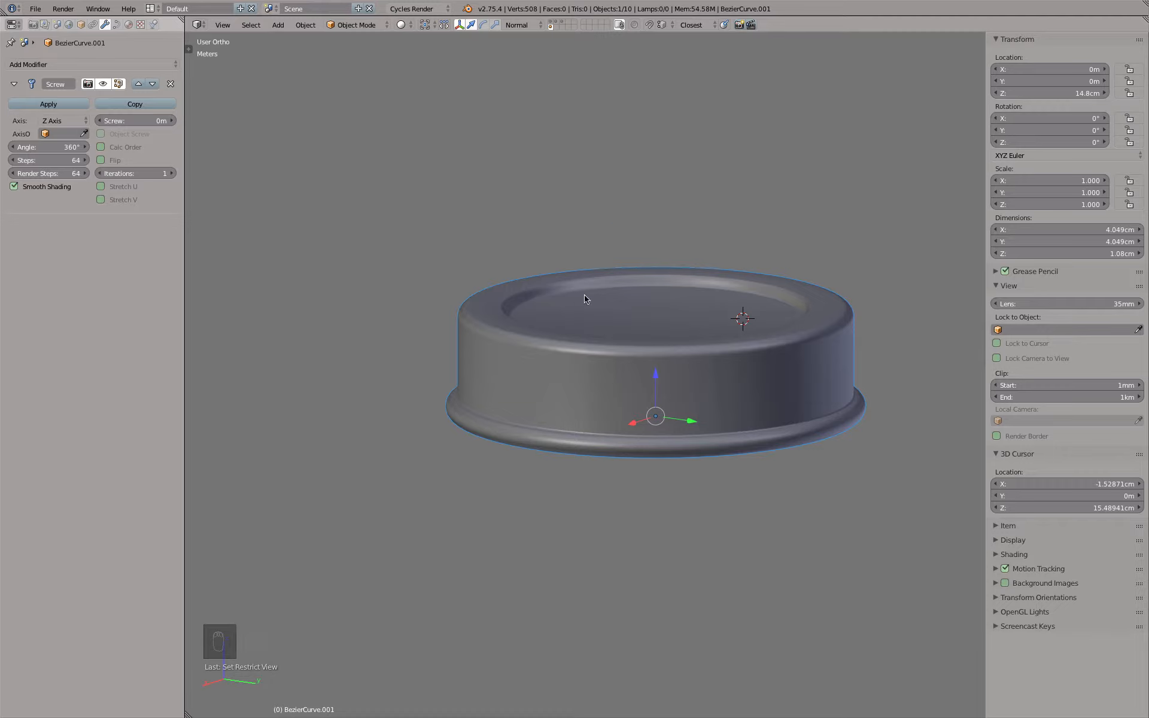
middle_click_drag(584, 300, 569, 273)
key("KP_1")
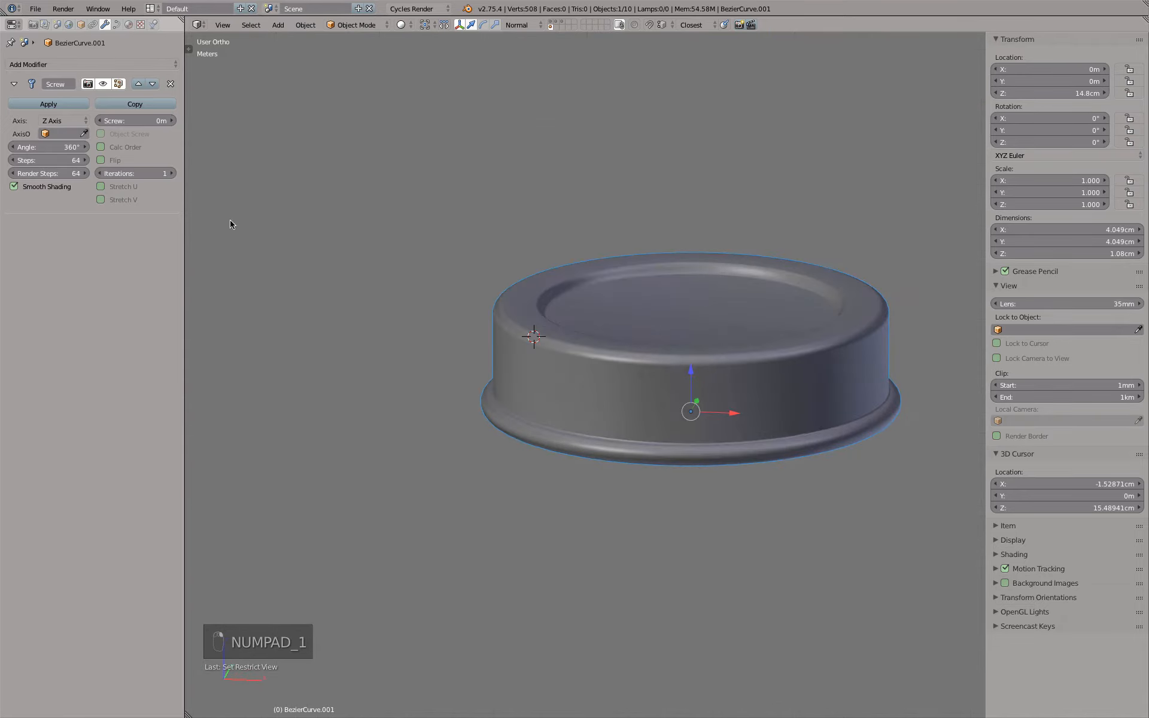
- Remove the Screw modifier from the profile curve, return to the front view and deselect everything
left_click(170, 85)
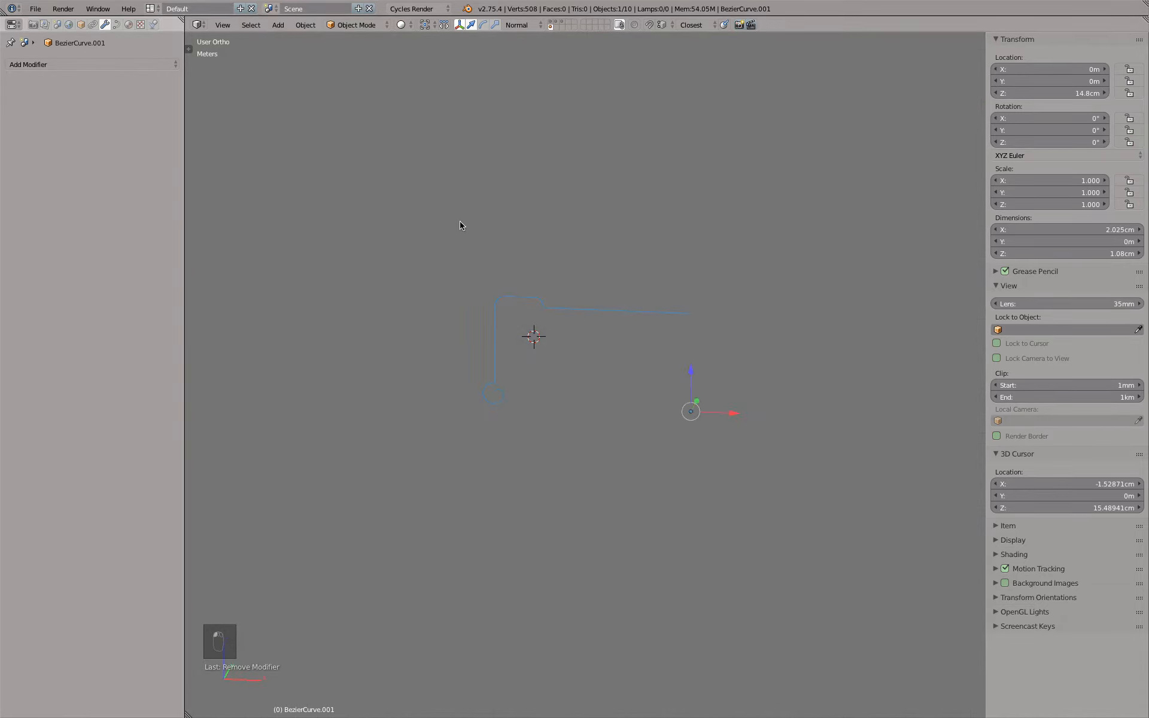
key("KP_1")
scroll(572, 290, "up", 5)
key("a")
key("a")
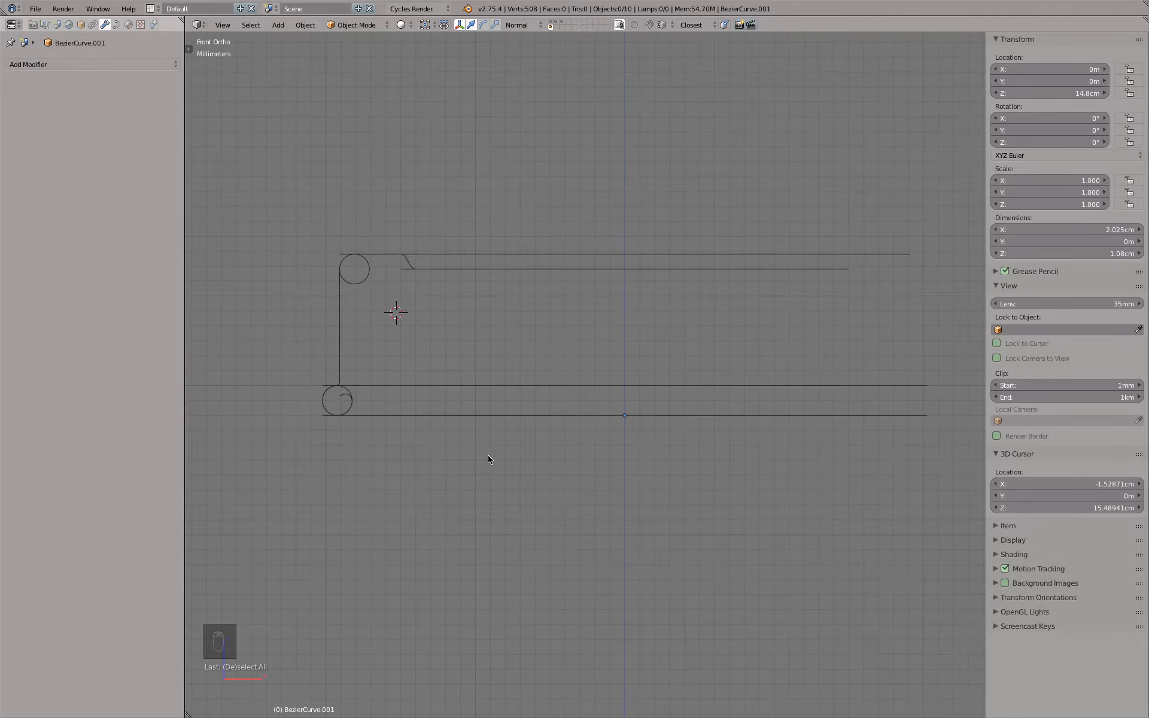
- Snap the 3D cursor to the profile curve's origin and enter Edit Mode on the curve
key("shift+super")
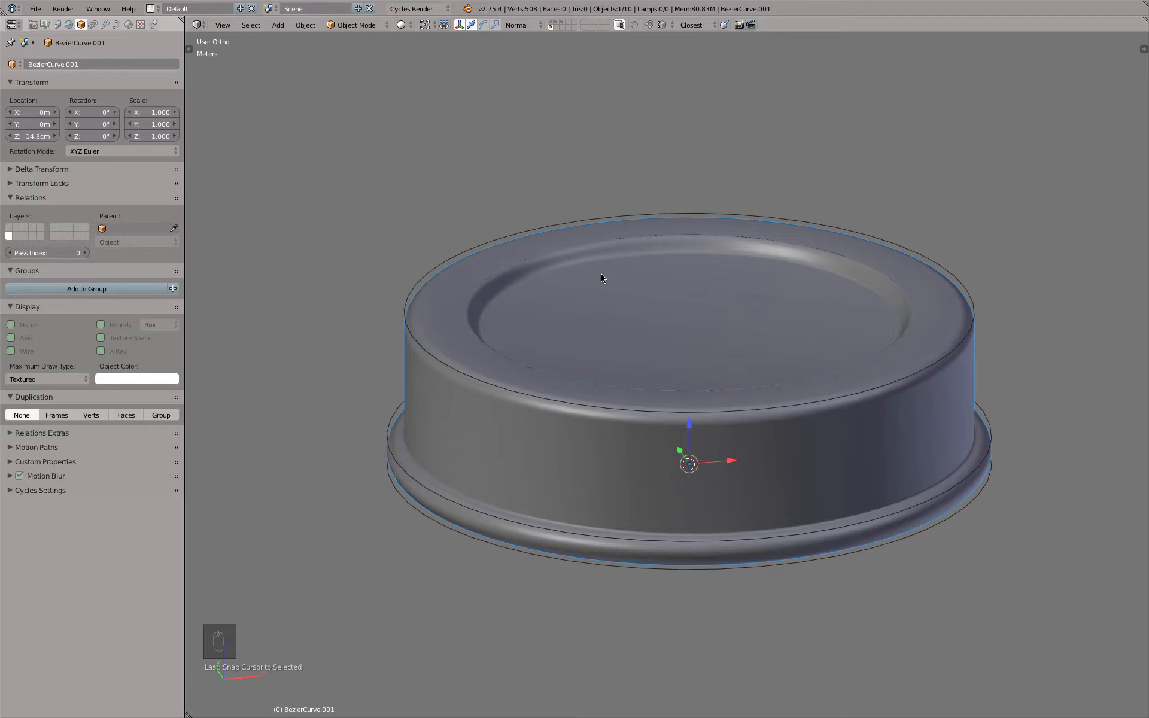
key("Tab")
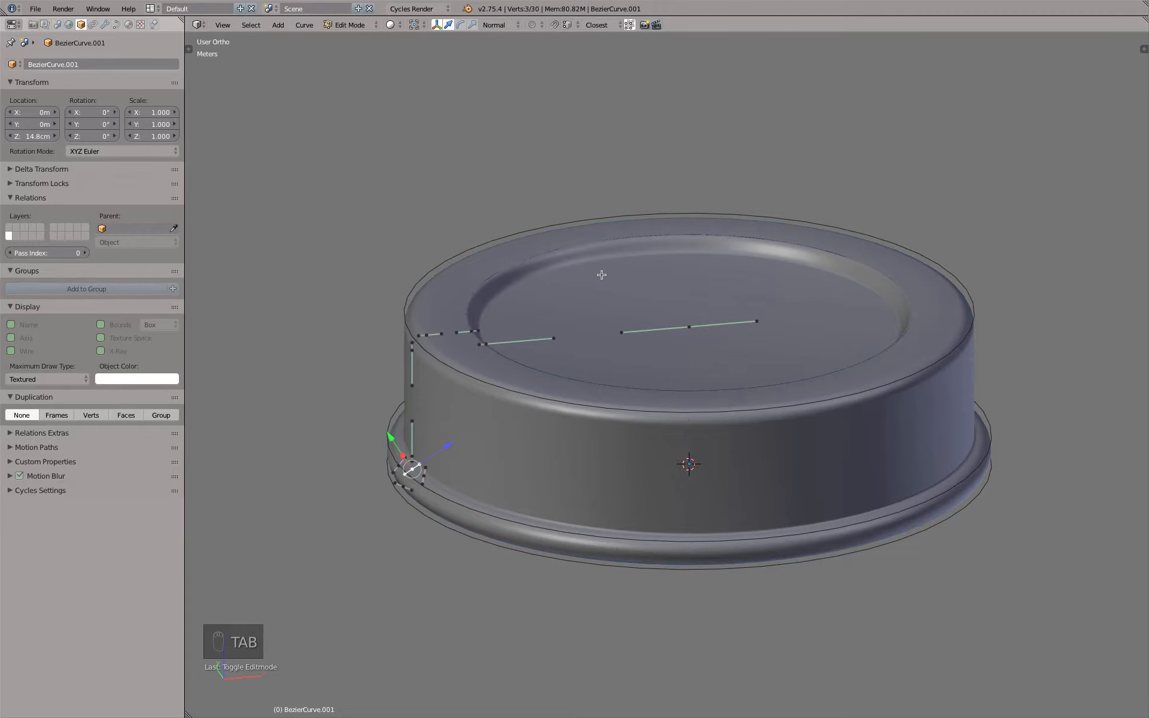
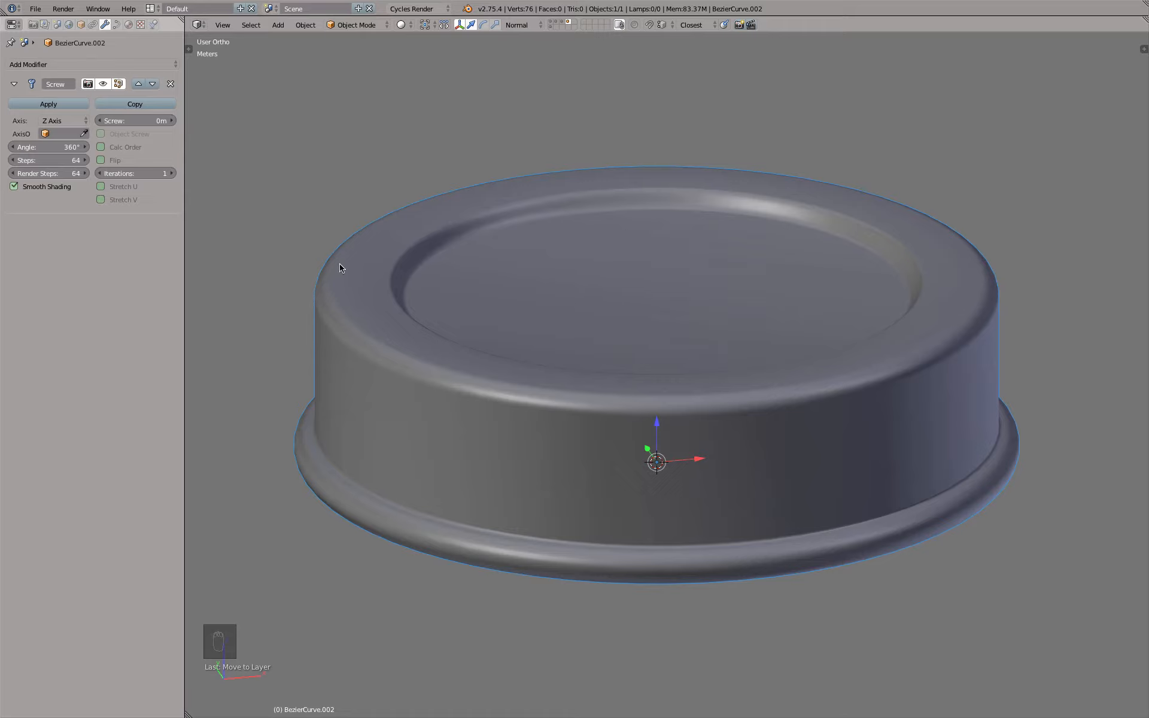
- Set both Steps and Render Steps of the copied curve's Screw modifier to 32
left_click_drag(67, 160, 67, 174)
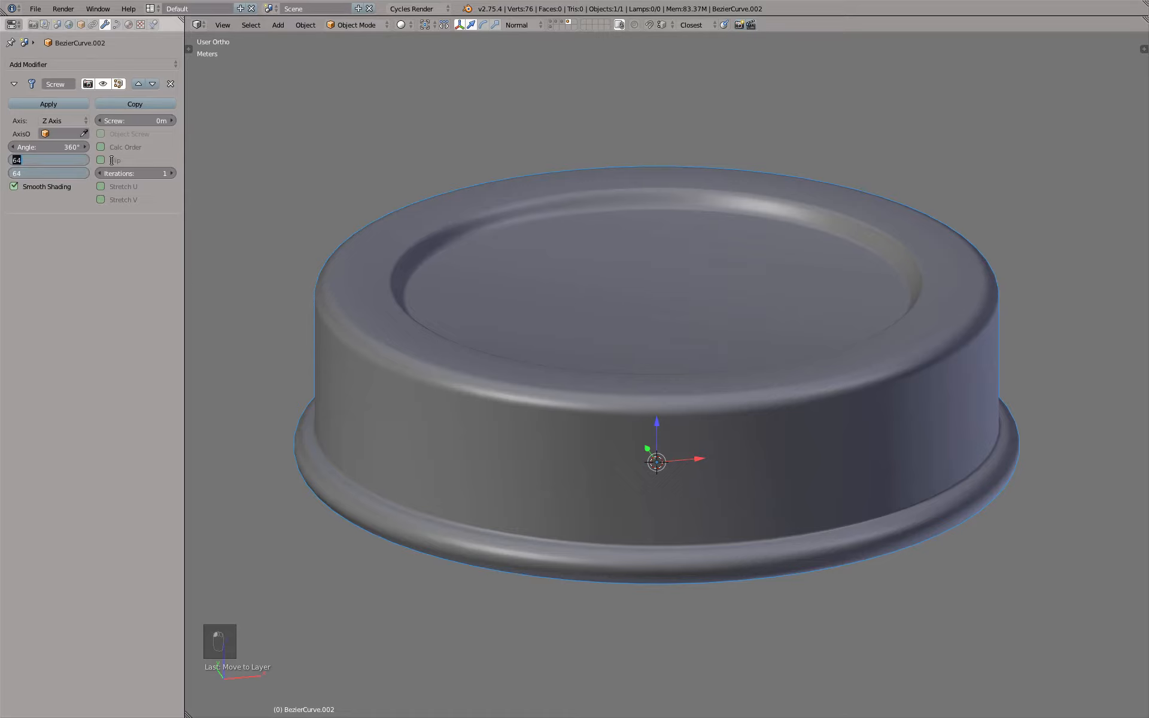
type("32")
key("Return")
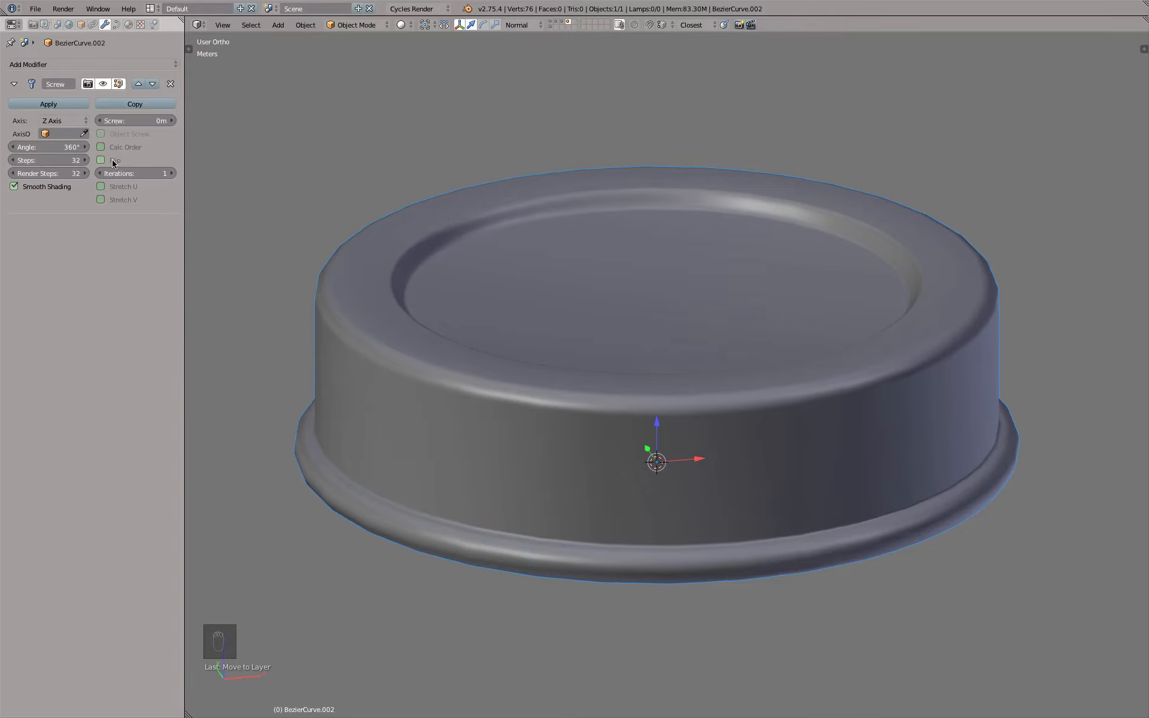
- Convert the revolved curve to a mesh with Keep Original disabled
left_click(306, 25)
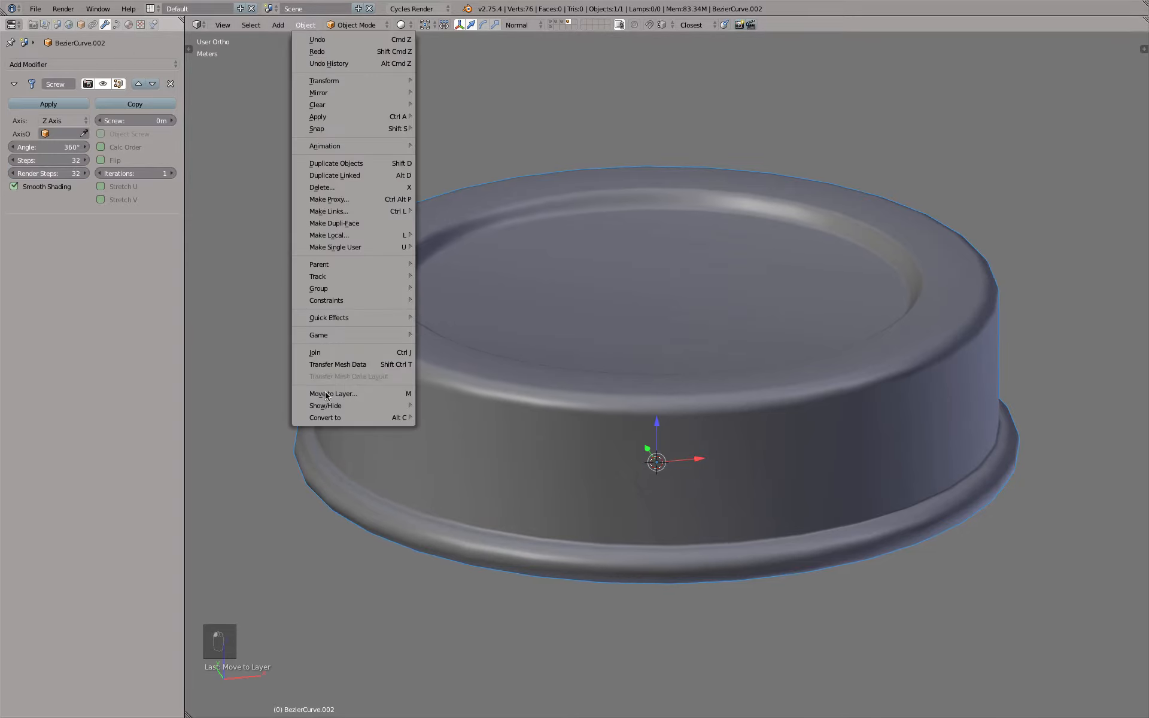
mouse_move(336, 421)
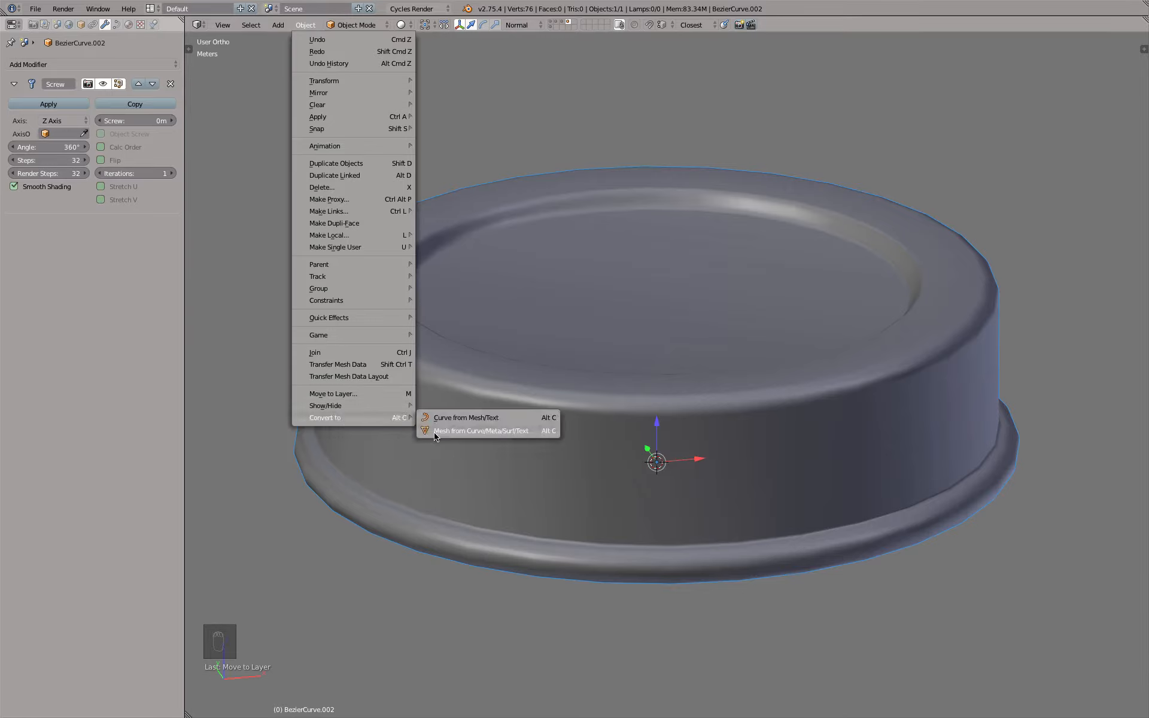
left_click(466, 432)
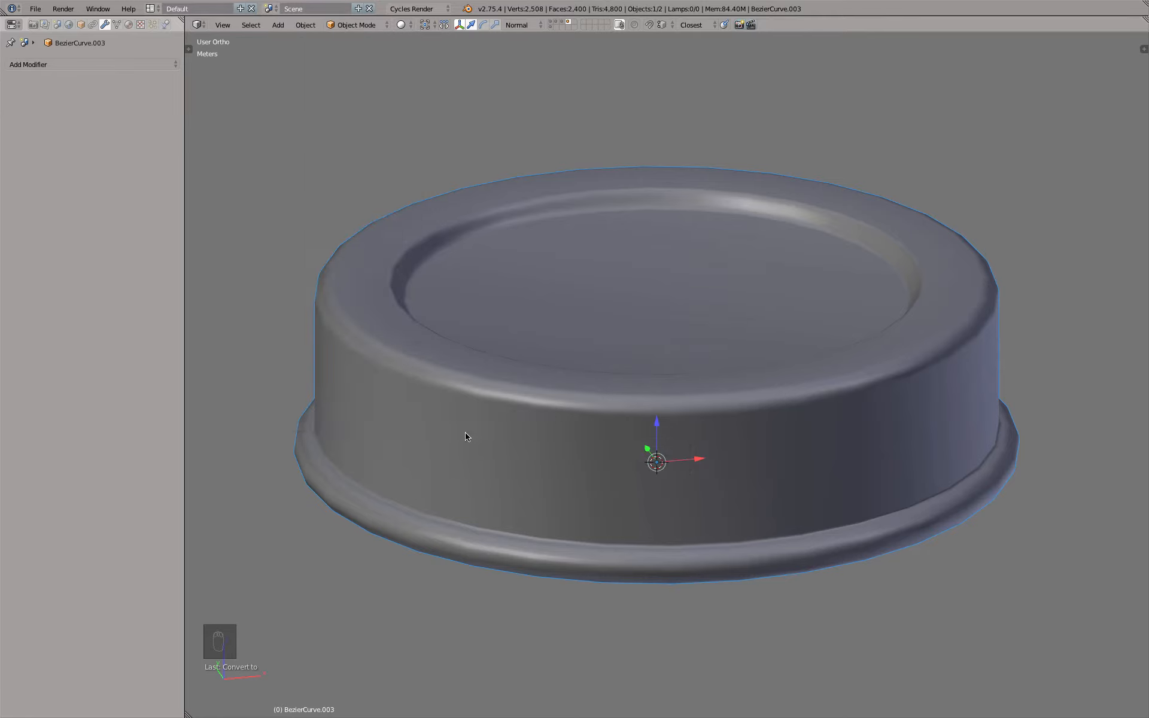
left_click(190, 50)
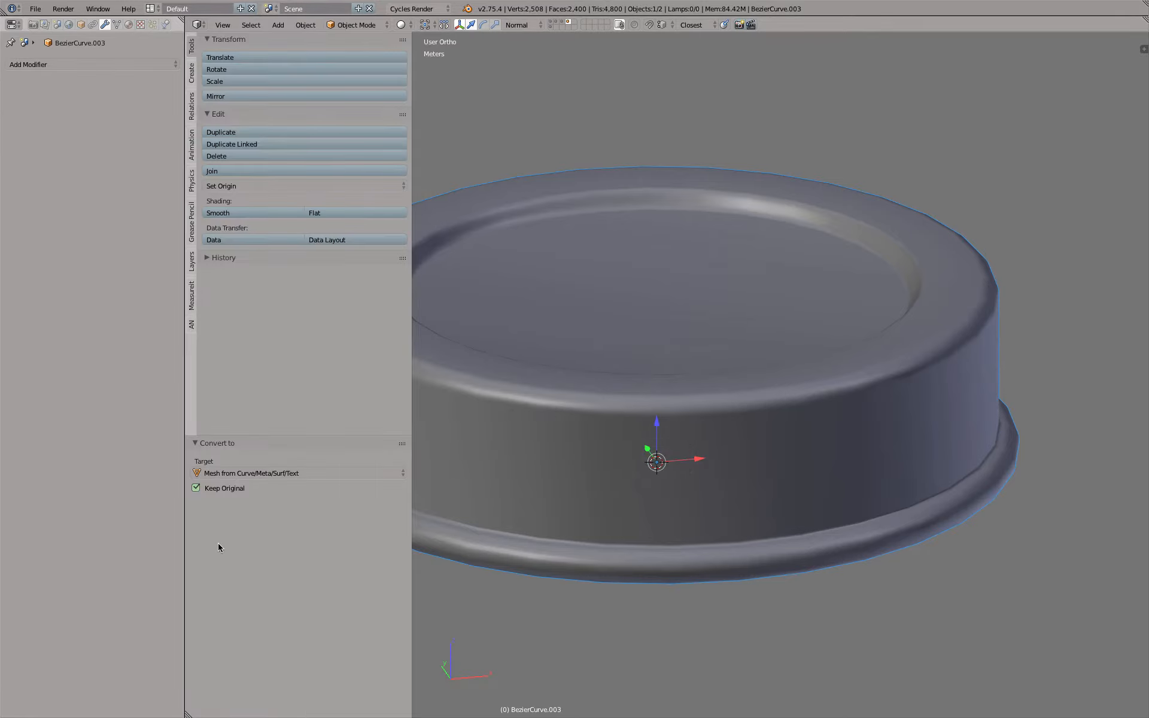
left_click(197, 488)
key("t")
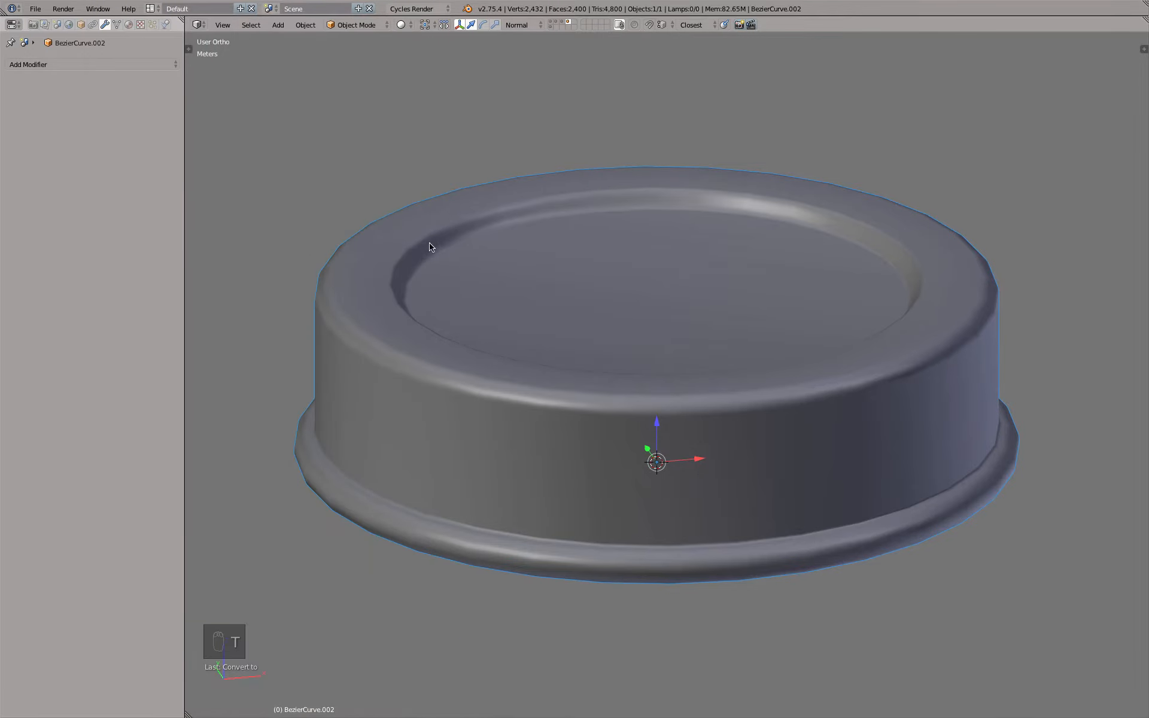
- Examine the converted mesh's edges in Edit Mode and its front profile in solid and wireframe display
key("Tab")
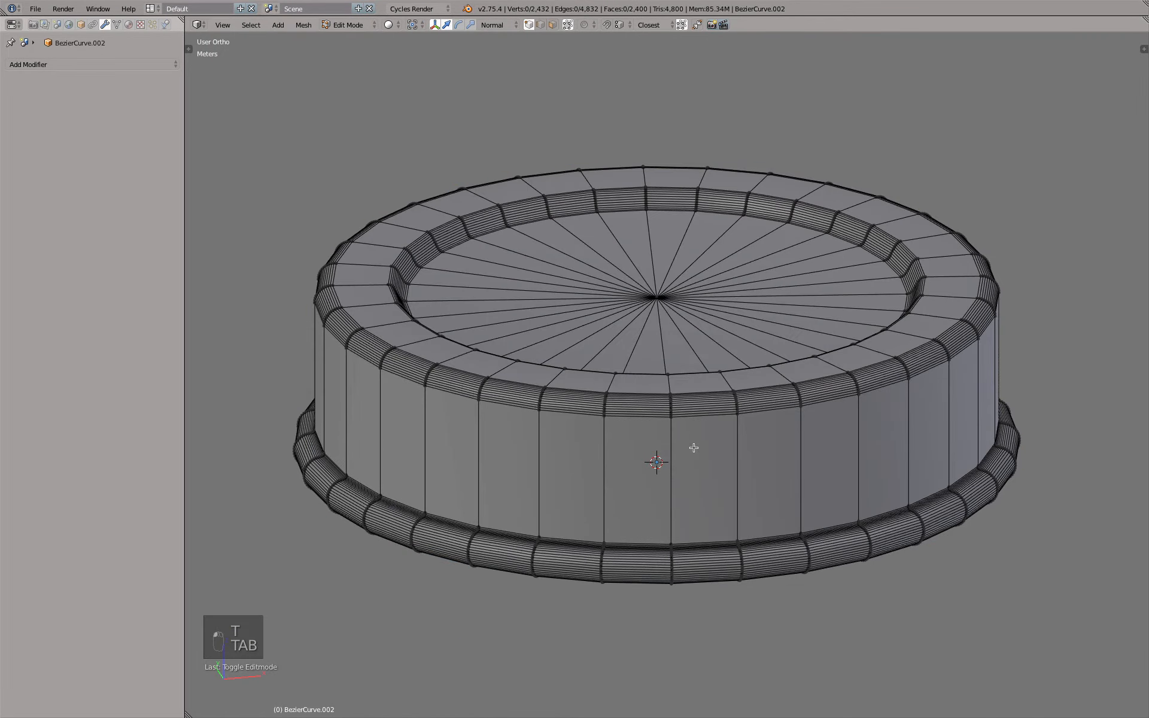
middle_click_drag(773, 355, 662, 340)
key("Tab")
key("KP_1")
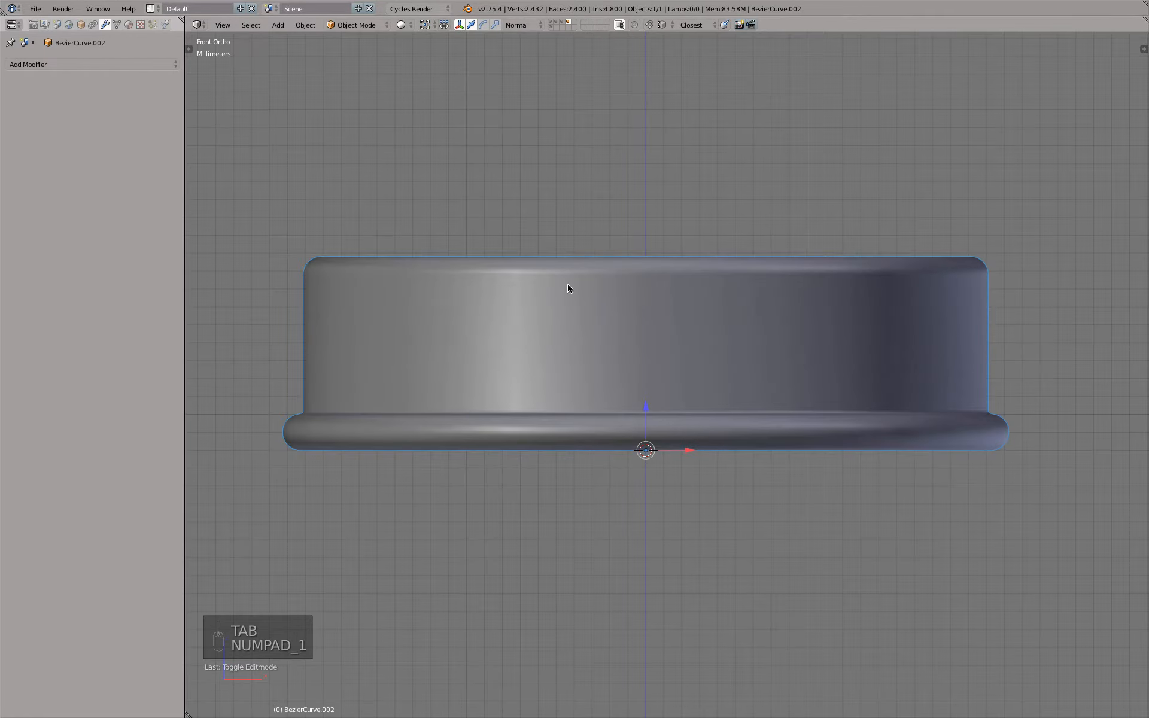
scroll(367, 276, "up", 3)
scroll(444, 211, "down", 3)
key("z")
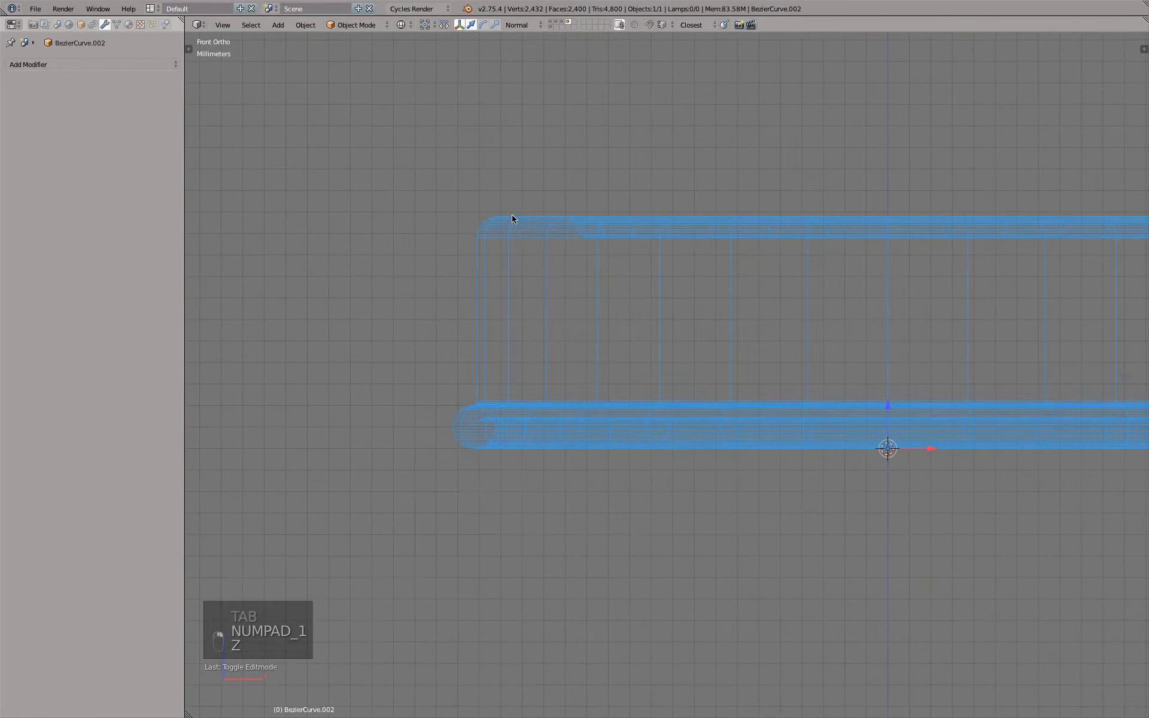
key("z")
- Inspect the mesh's edge loops around the rounded outer rim and the recessed top, comparing them with the smooth-shaded result
middle_click_drag(513, 218, 672, 213)
key("Tab")
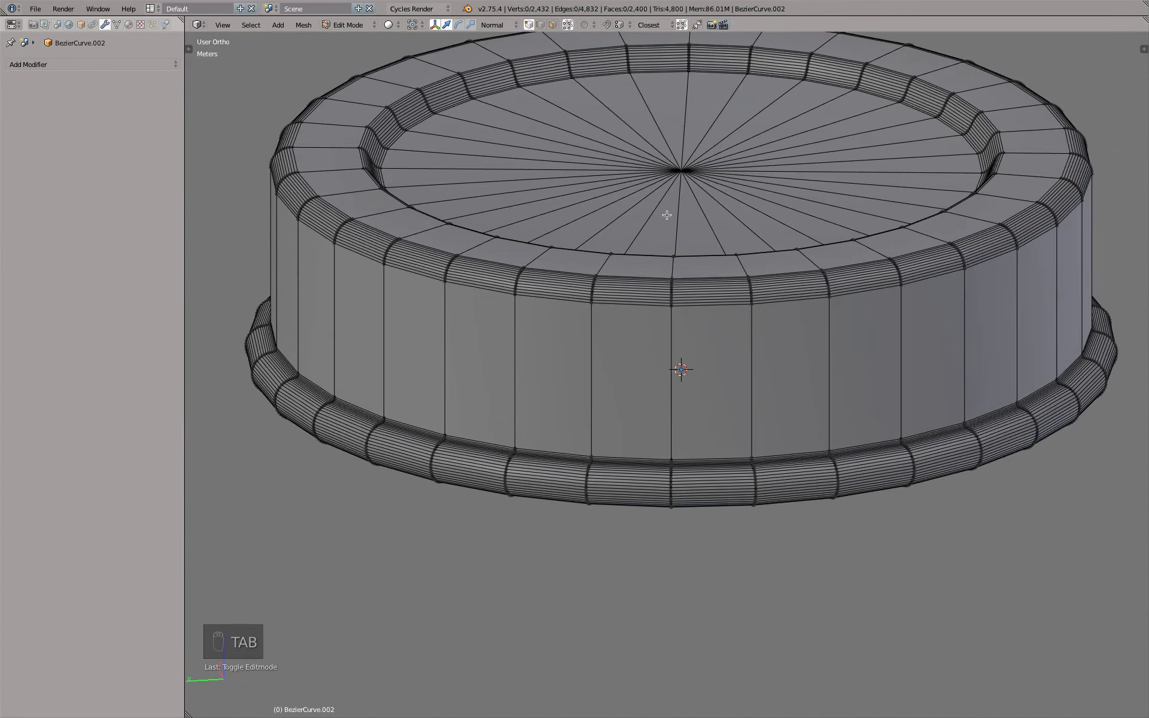
key("KP_1")
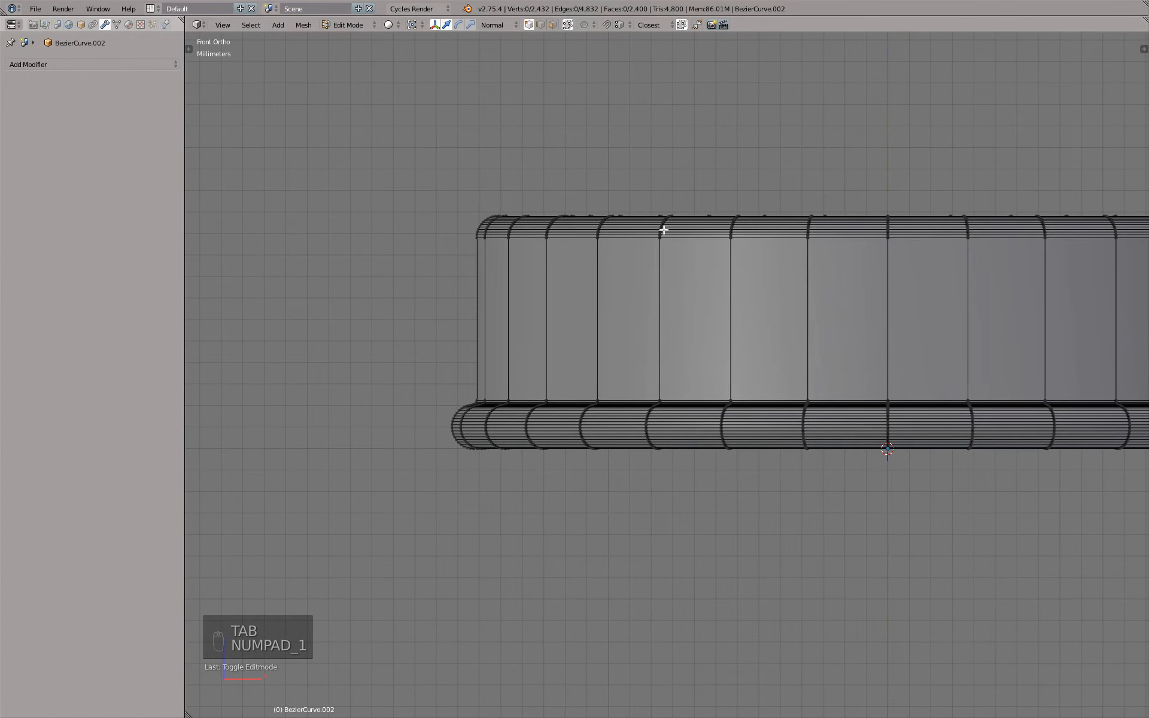
middle_click_drag(664, 230, 575, 274)
scroll(549, 180, "up", 8)
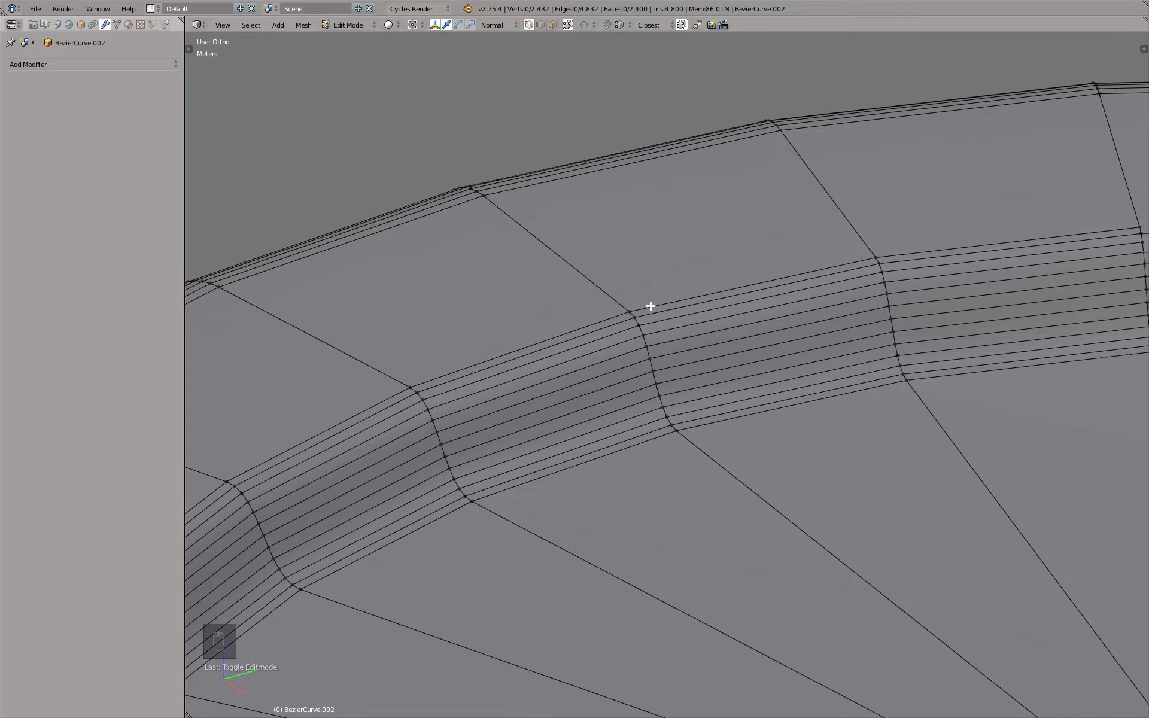
scroll(785, 296, "down", 6)
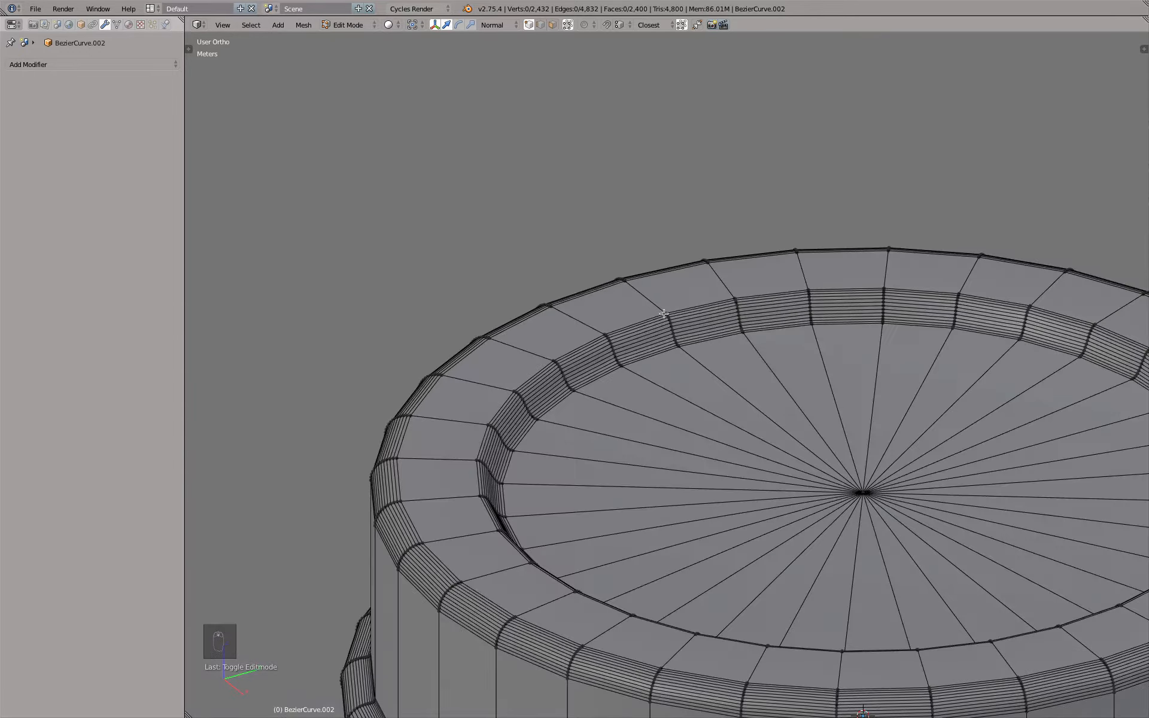
middle_click_drag(664, 315, 698, 384)
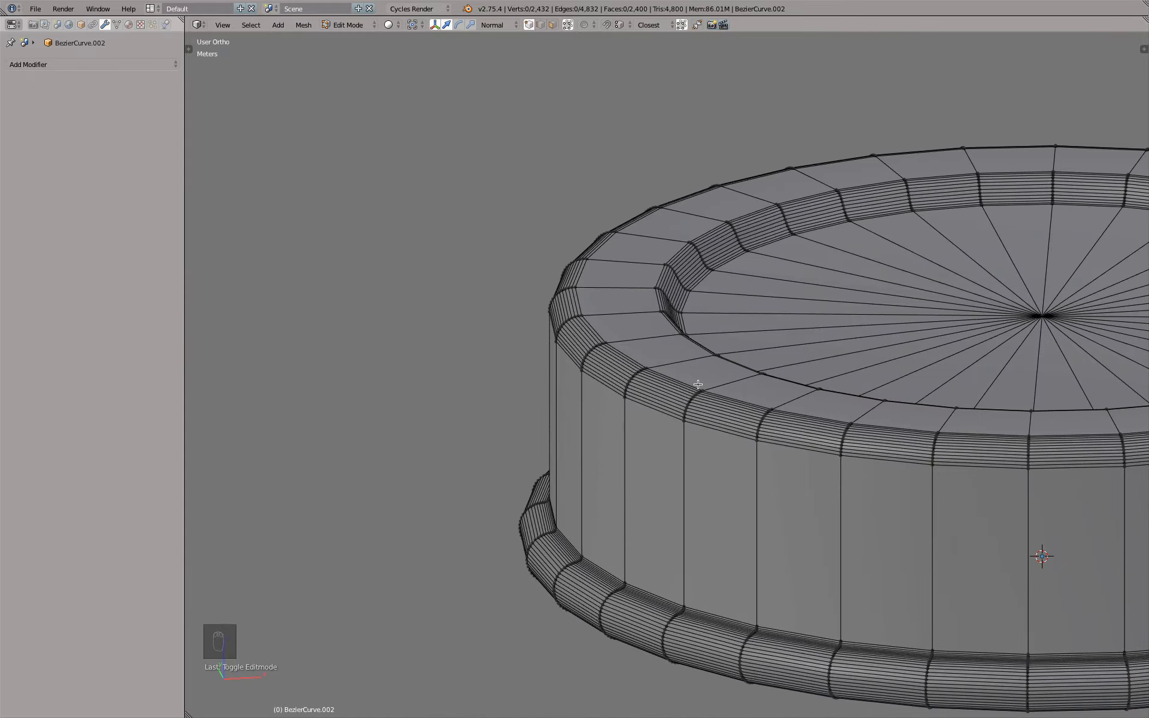
key("Tab")
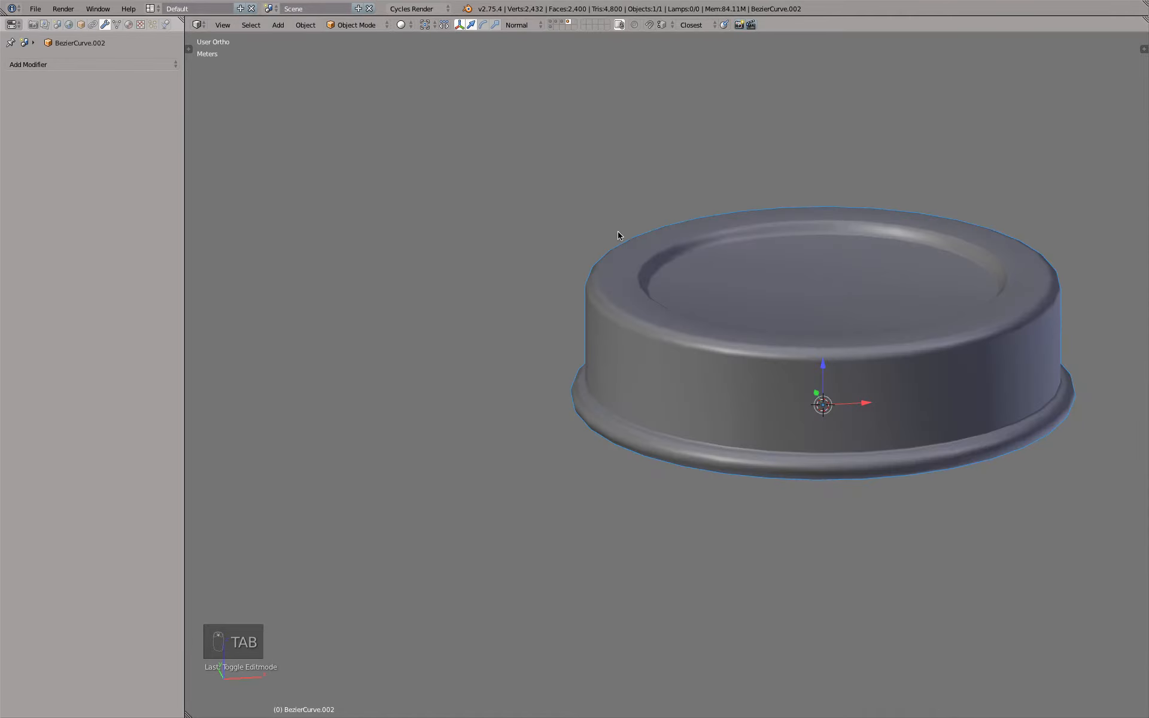
scroll(605, 237, "up", 2)
key("super")
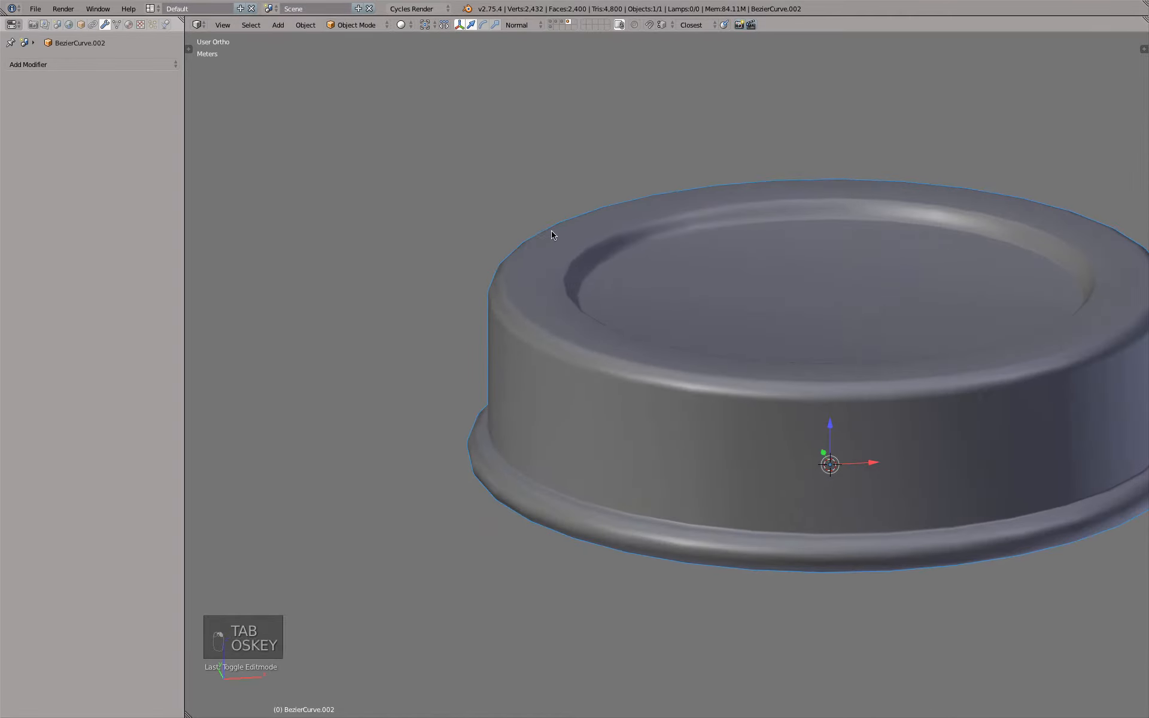
- Undo the mesh conversion to get back the copied curve with its Screw modifier
key("super+z")
key("super+z")
key("super+z")
key("super+z")
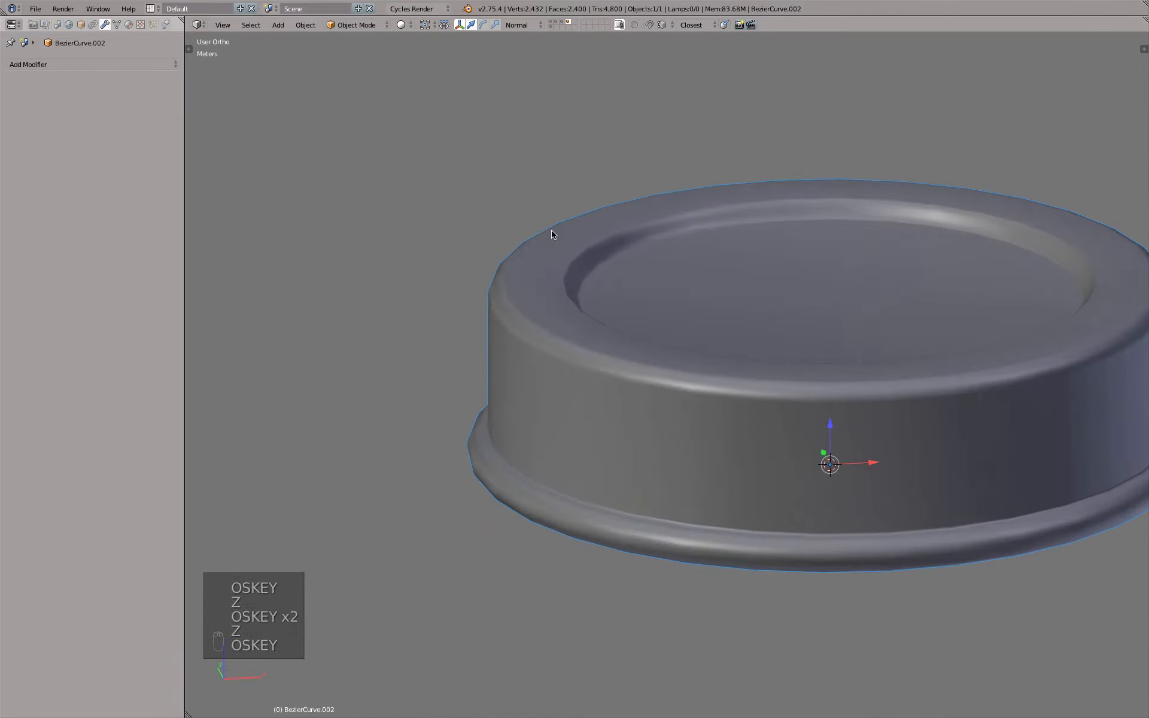
key("Tab")
key("Tab")
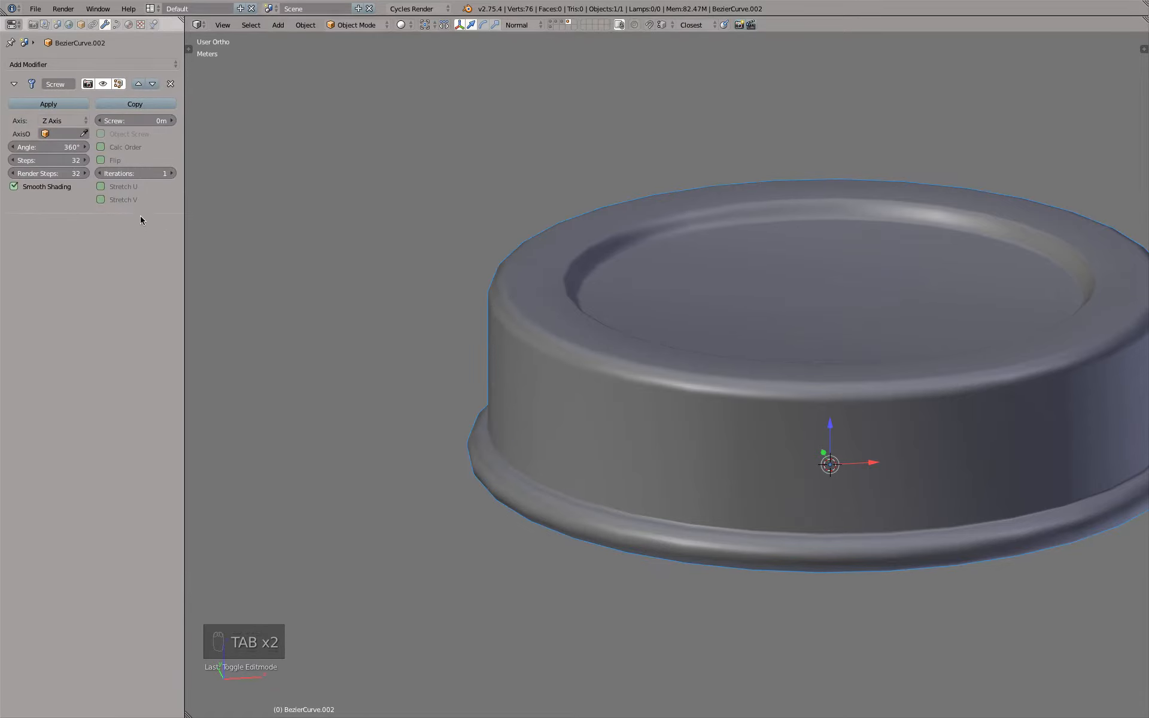
- Set both Steps and Render Steps of the Screw modifier to 6 and check the hexagonal shape from the top
left_click_drag(48, 173, 47, 160)
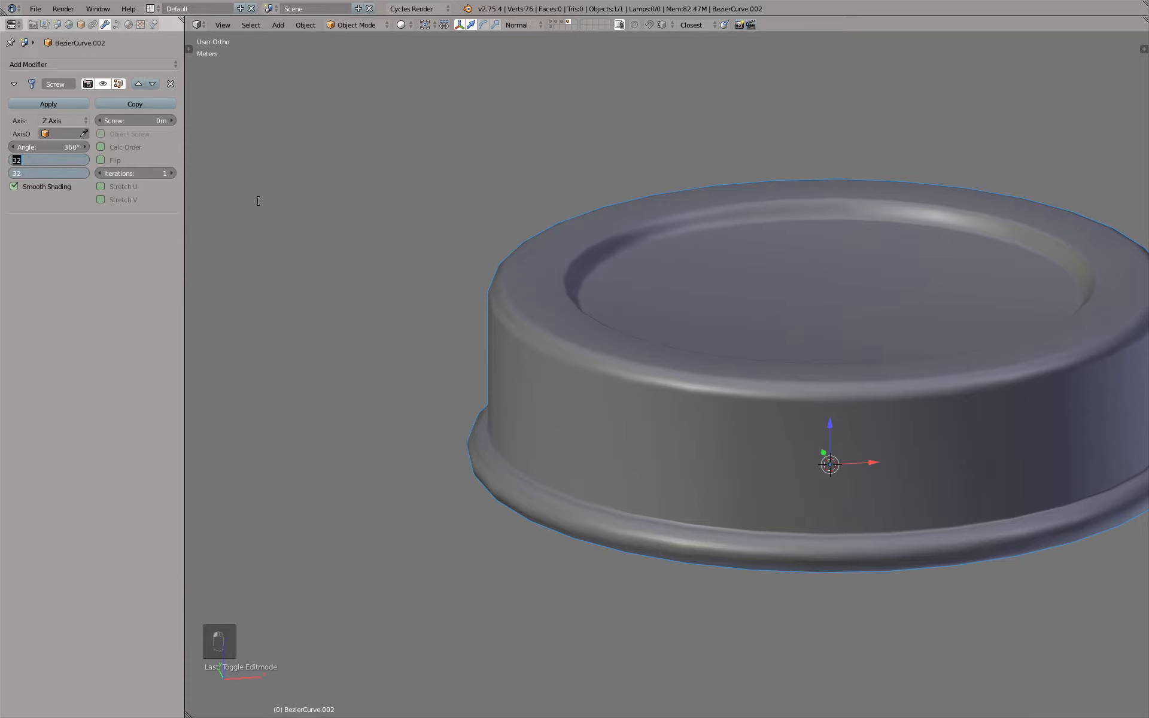
type("6")
key("Return")
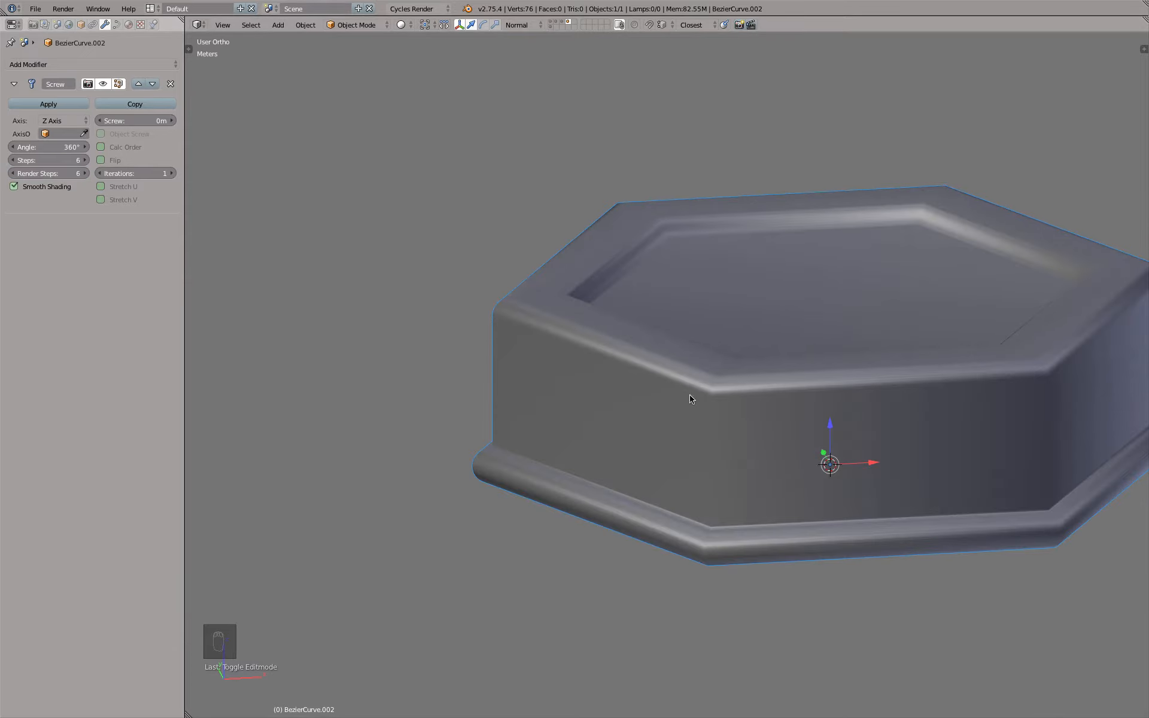
key("KP_7")
scroll(689, 395, "down", 3)
middle_click_drag(719, 289, 668, 299, "shift")
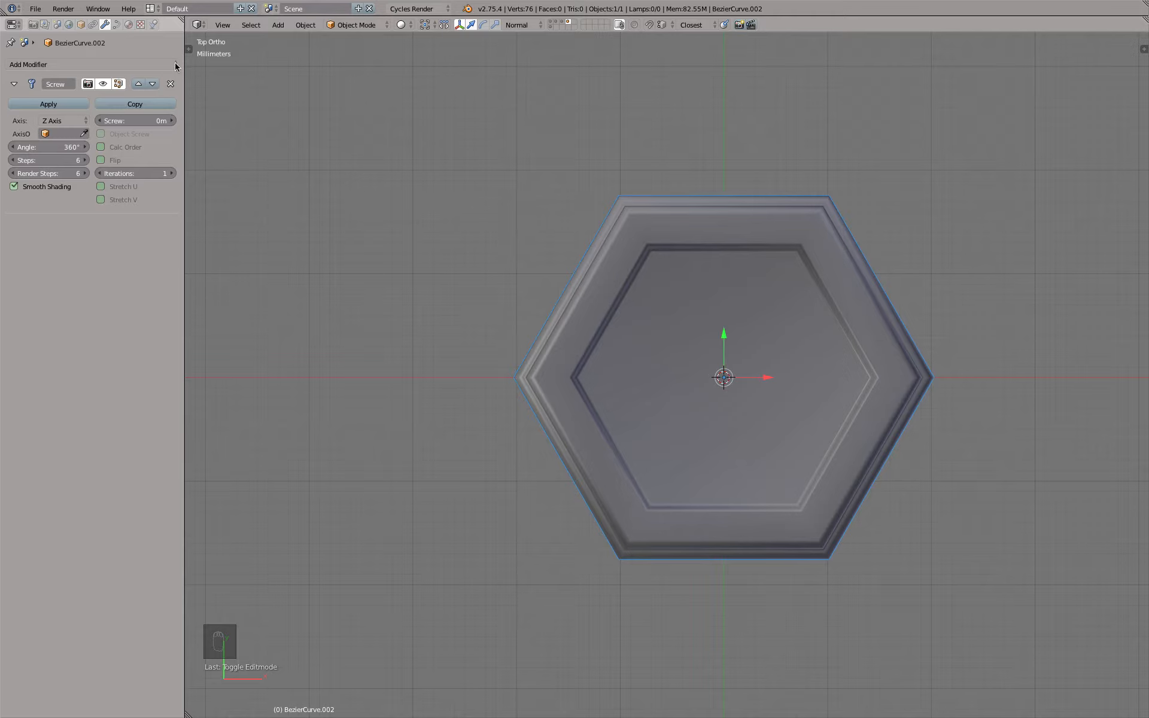
- Set the curve's Preview U resolution to 2 and check the rounded profile corners from the front
left_click(117, 26)
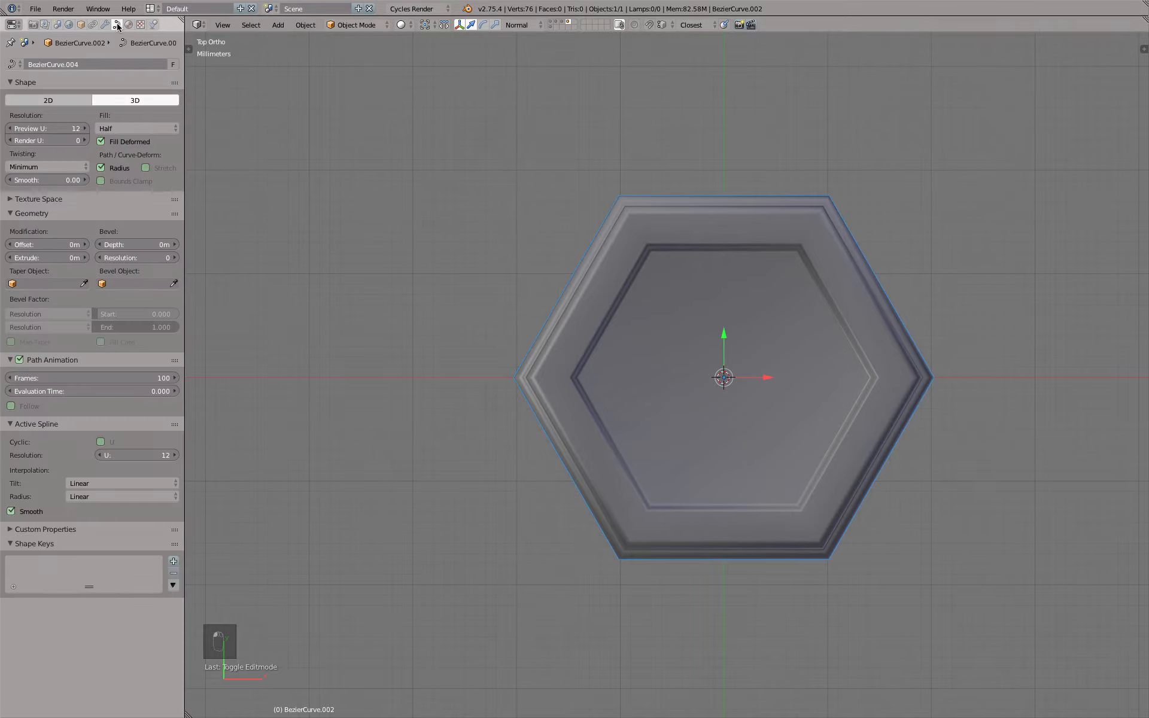
left_click(52, 131)
type("2")
key("Return")
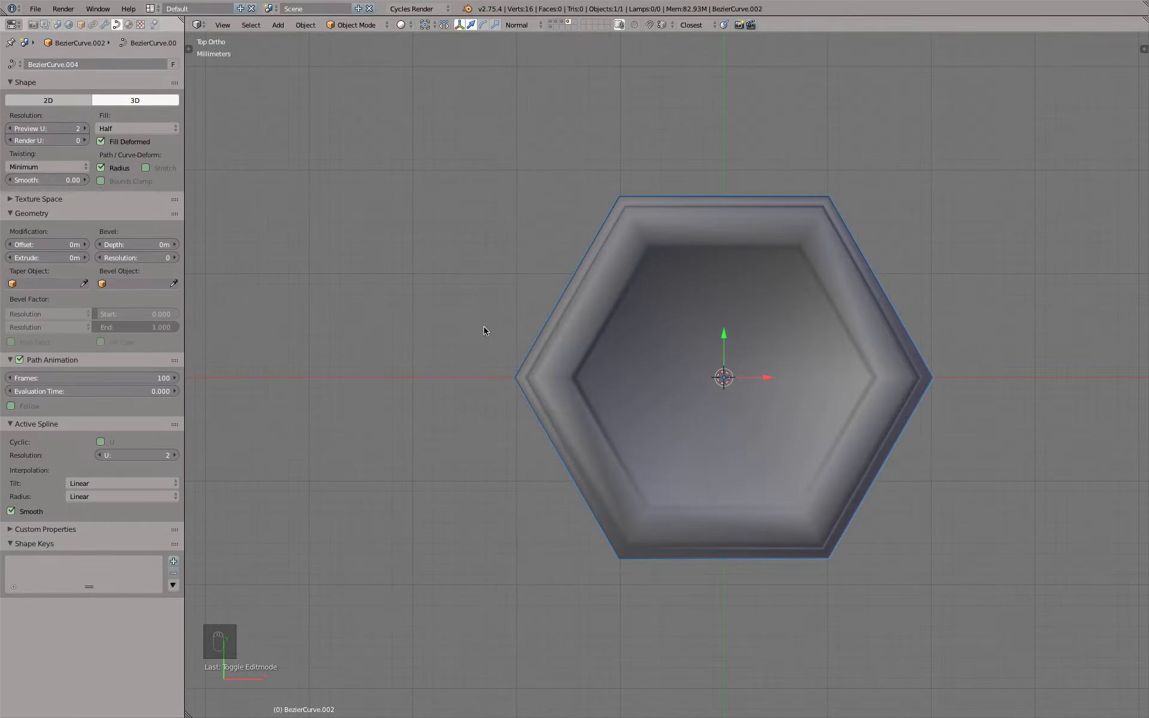
key("KP_1")
scroll(494, 318, "up", 7)
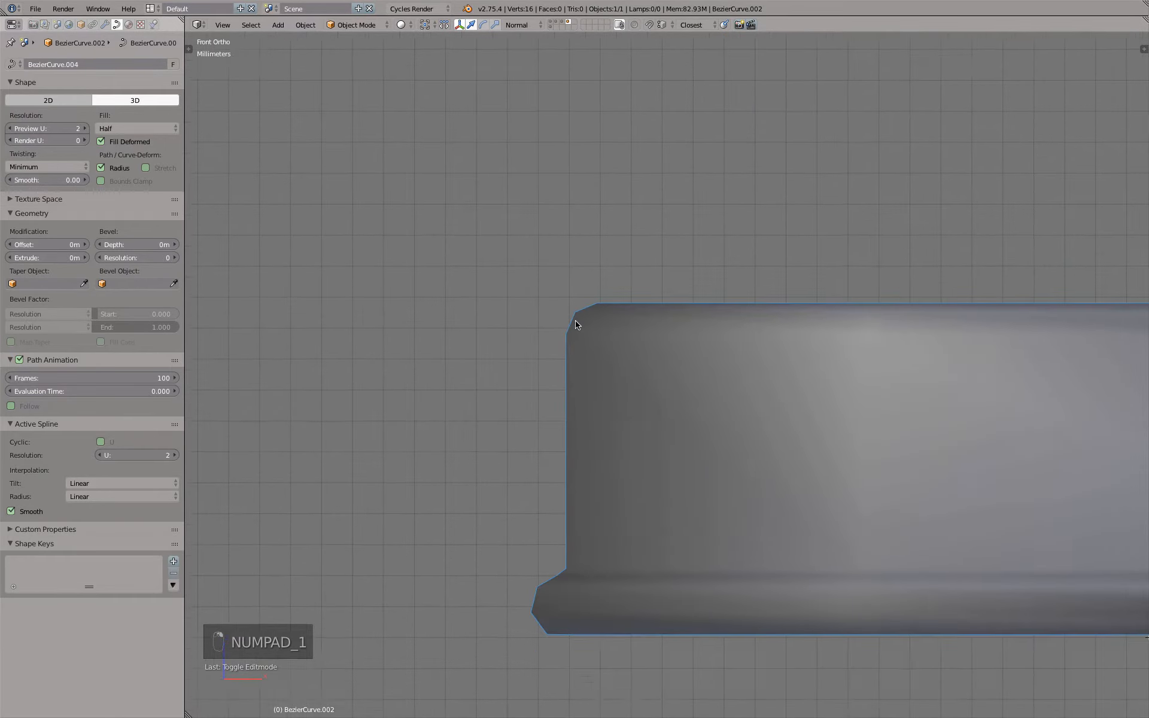
- Set the curve's Preview U resolution to 1, then raise it one level at a time to 10
left_click(55, 129)
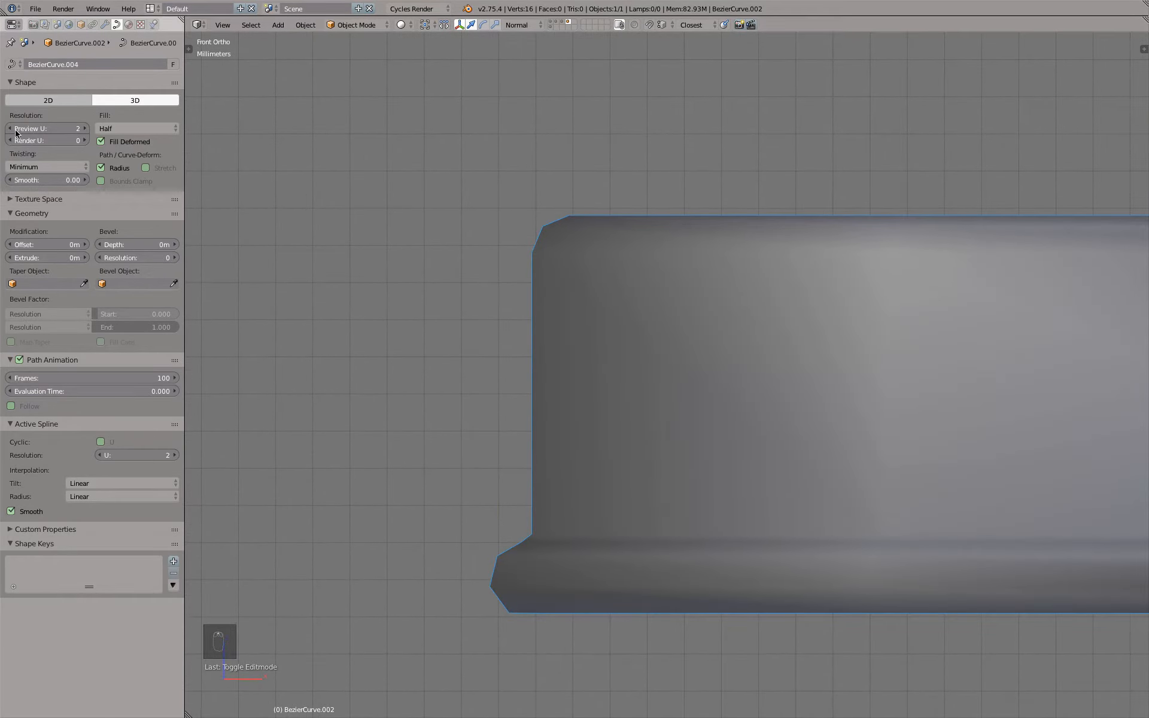
type("1")
key("Return")
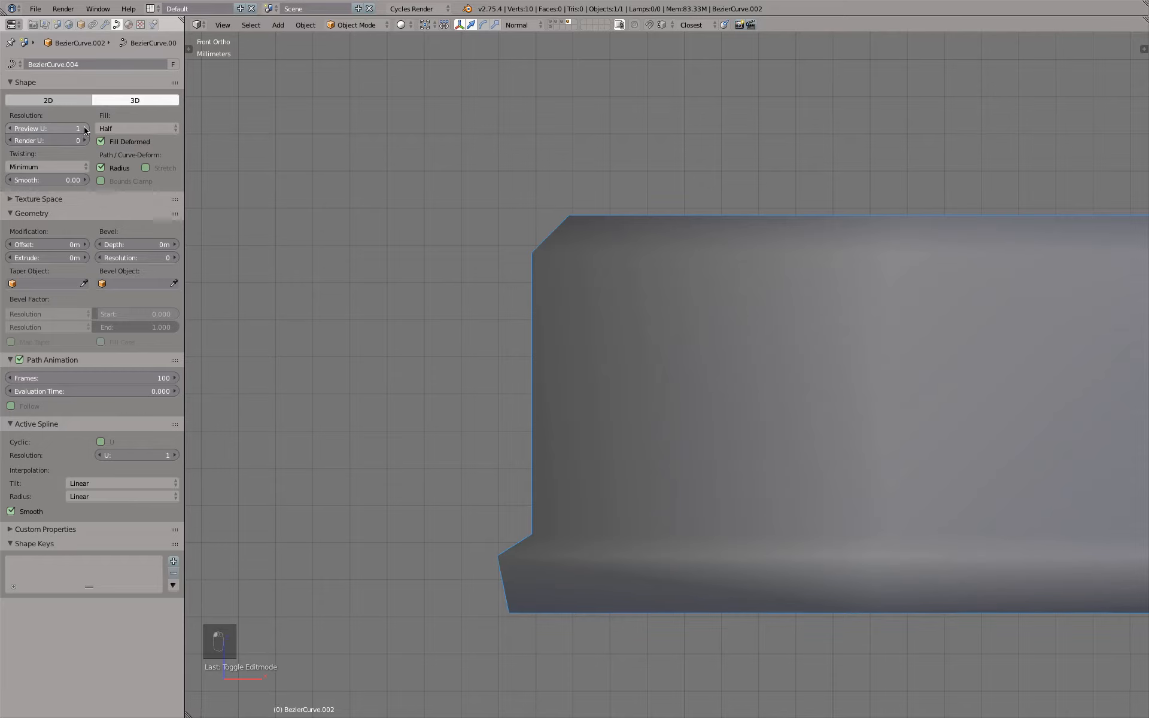
left_click(85, 129)
left_click(85, 128)
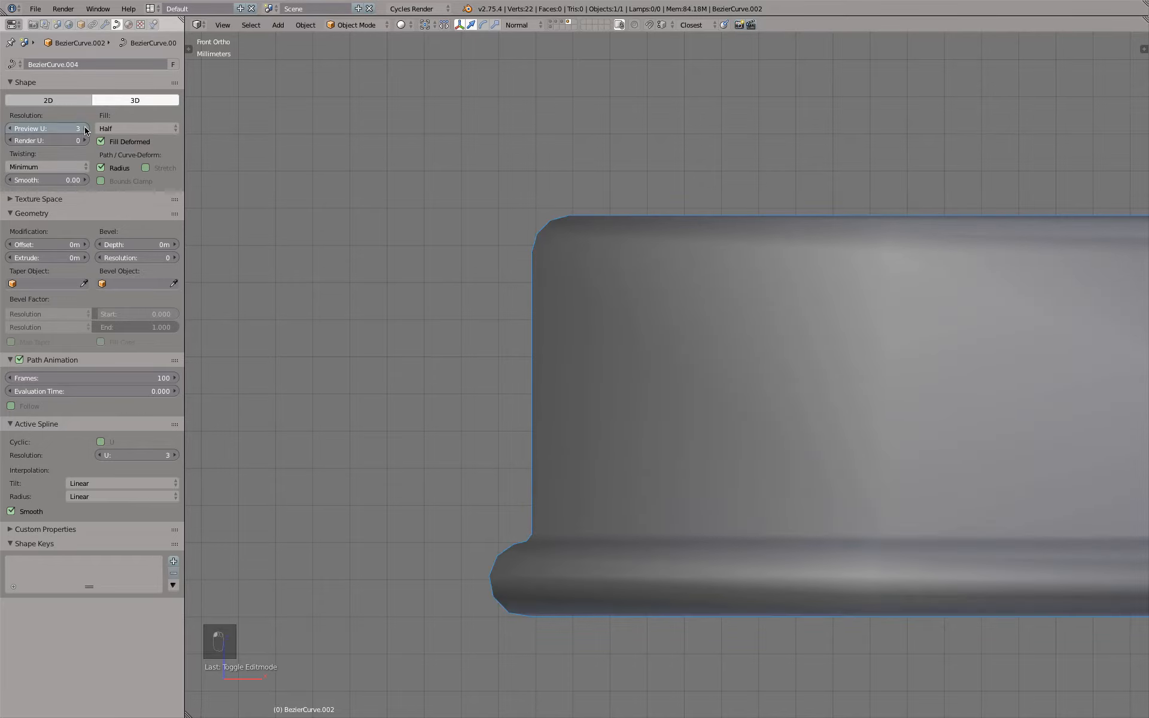
left_click(84, 129)
left_click(84, 128)
left_click(85, 129)
left_click(84, 128)
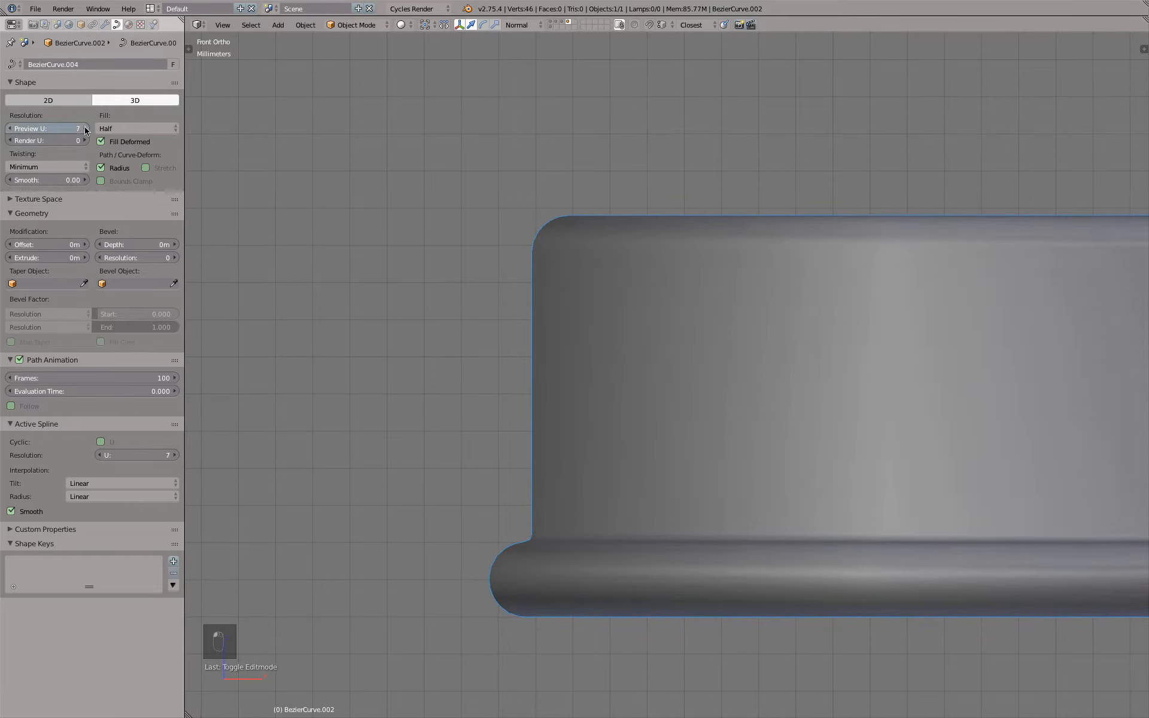
left_click(84, 129)
left_click(84, 129)
left_click(84, 129)
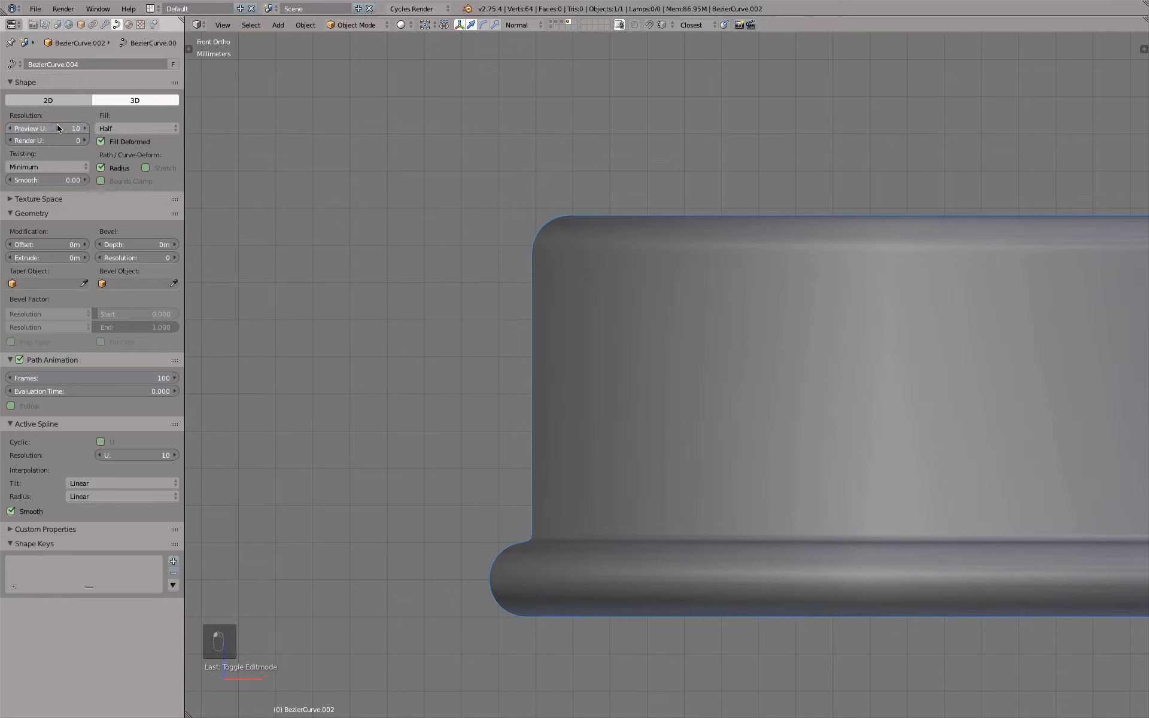
- Lower the curve's Preview U resolution to 3 and check the profile in wireframe and solid display
left_click(10, 129)
left_click(9, 129)
left_click(10, 129)
left_click(10, 130)
left_click(9, 129)
left_click(10, 129)
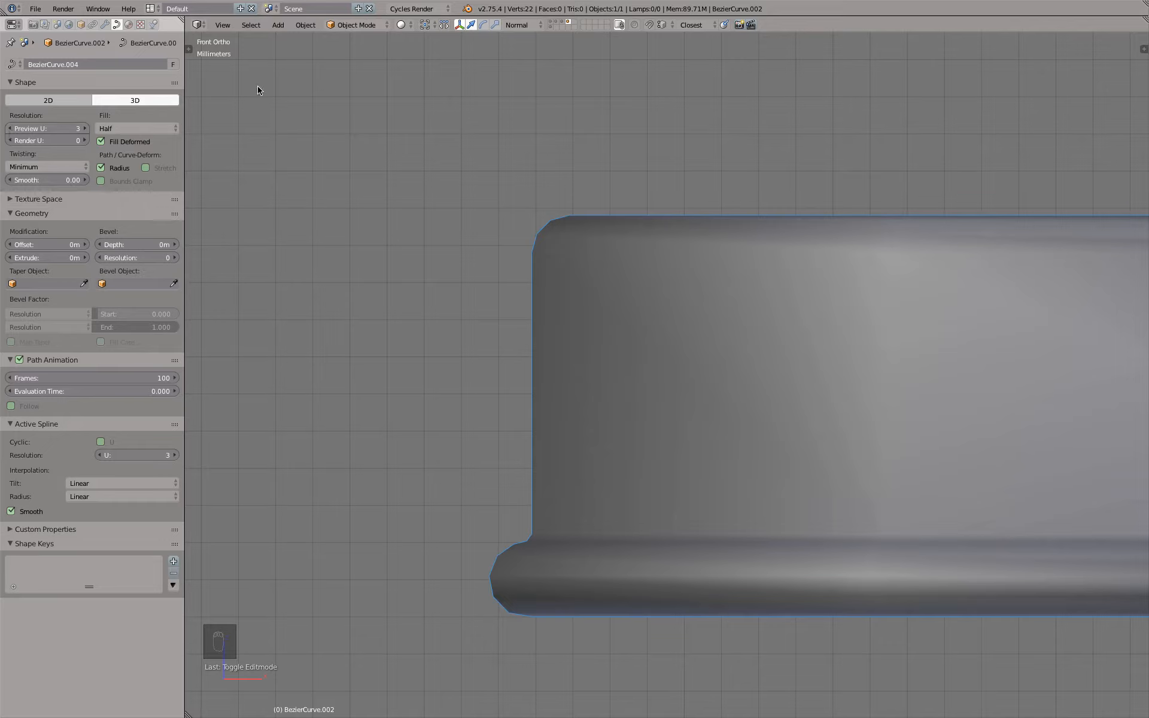
left_click(11, 129)
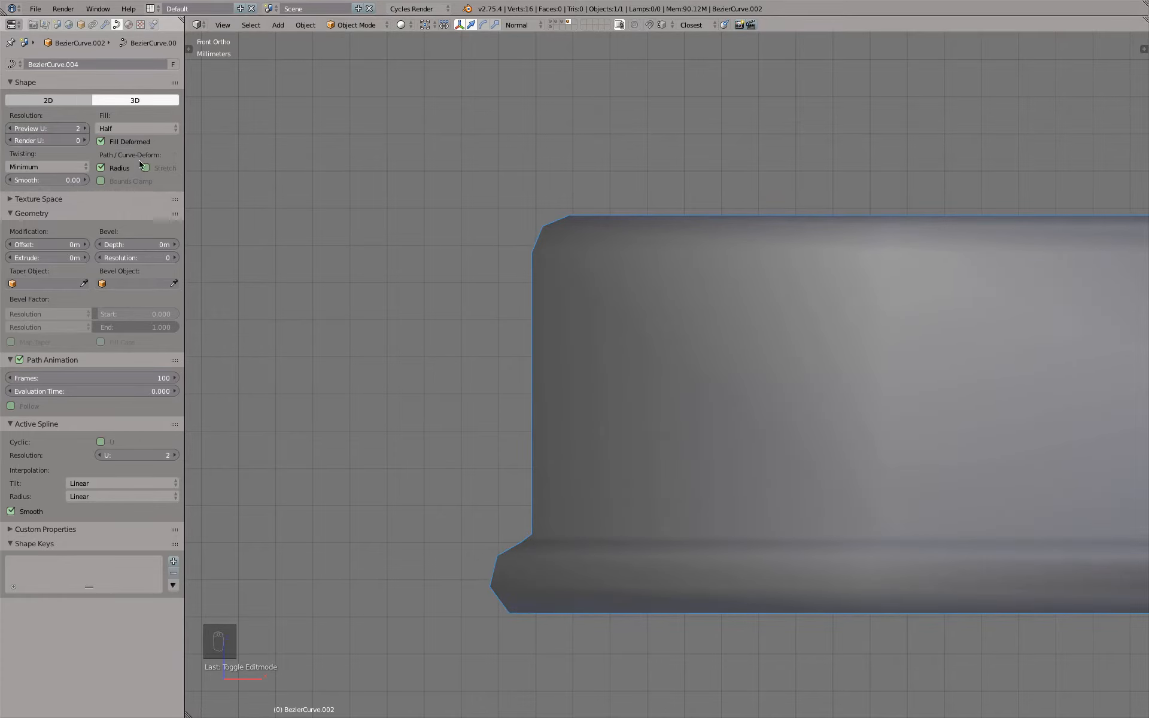
left_click(85, 128)
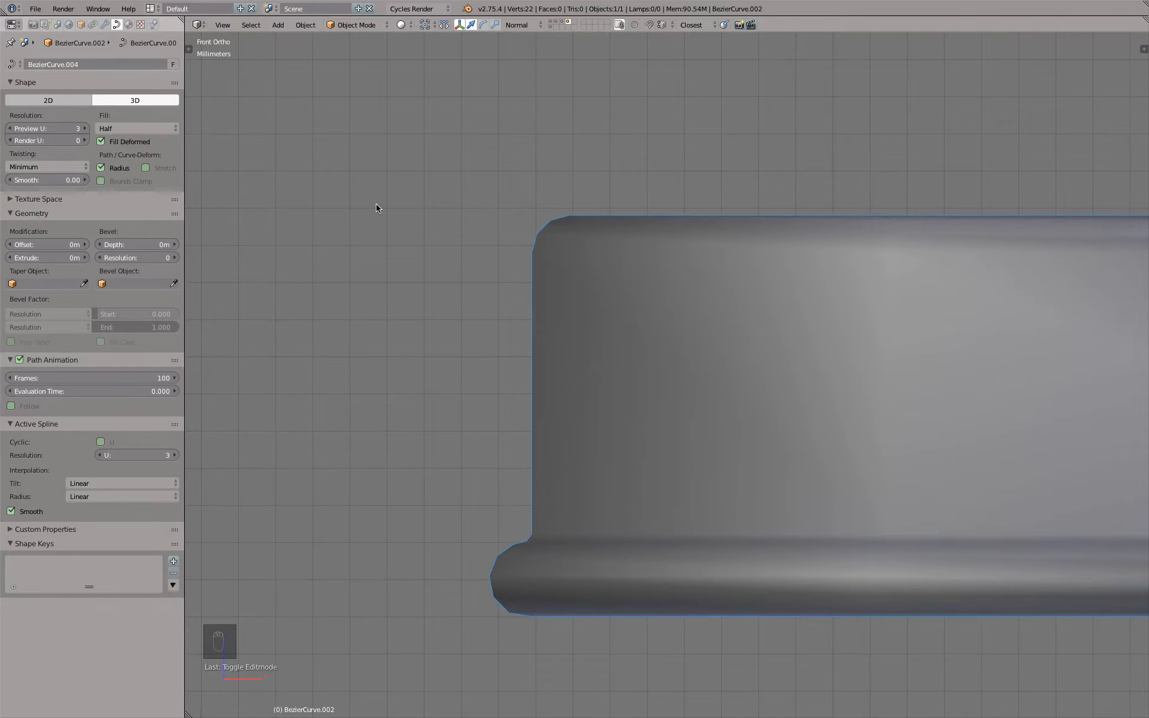
key("z")
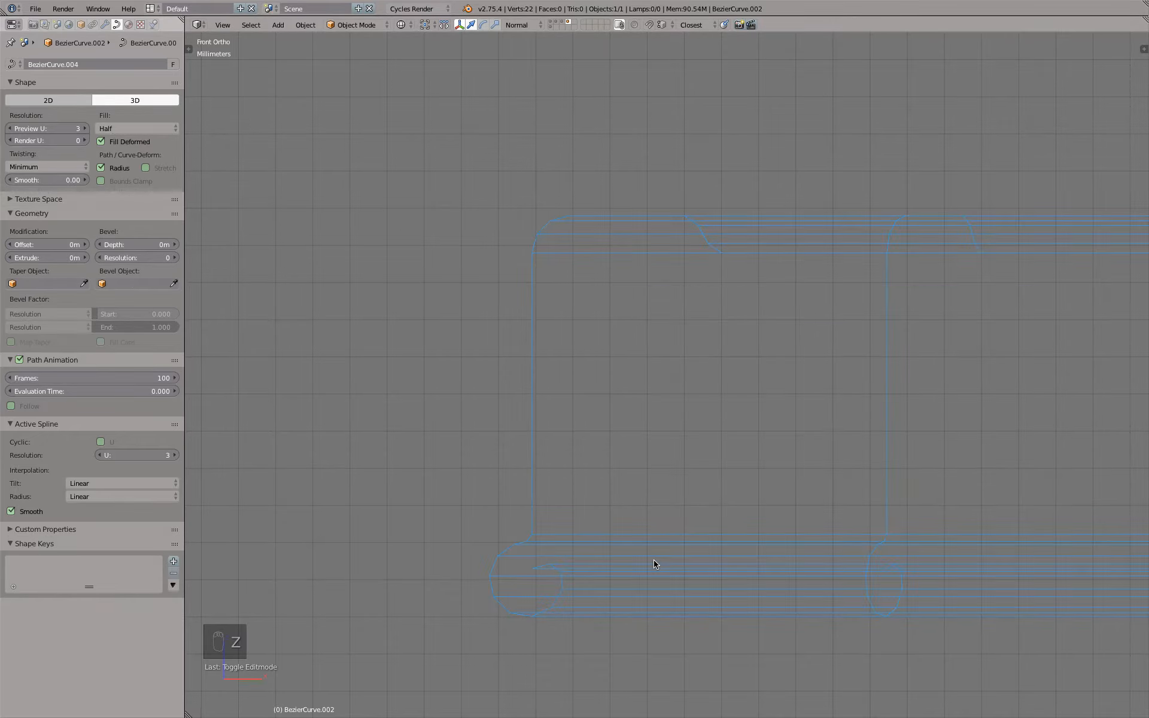
mouse_move(778, 357)
middle_mouse_down()
mouse_move(742, 390)
mouse_move(817, 372)
mouse_move(834, 407)
mouse_move(821, 401)
middle_mouse_up()
key("z")
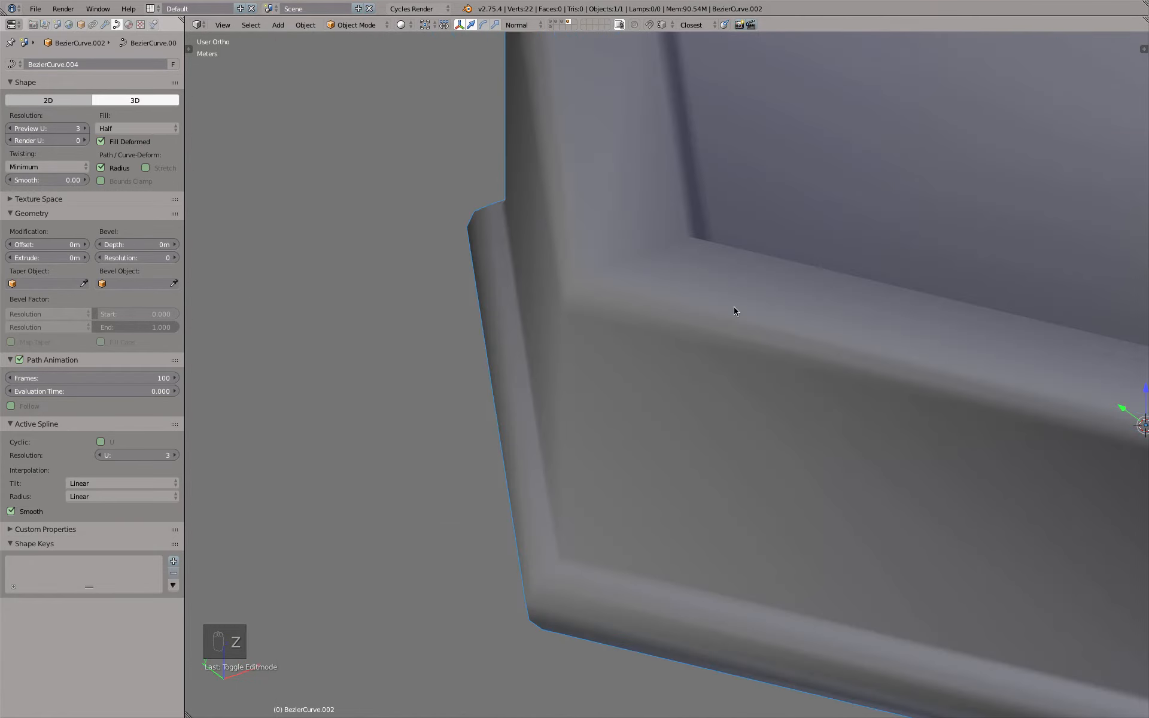
- Convert the six-sided revolved curve to a mesh
left_click(306, 24)
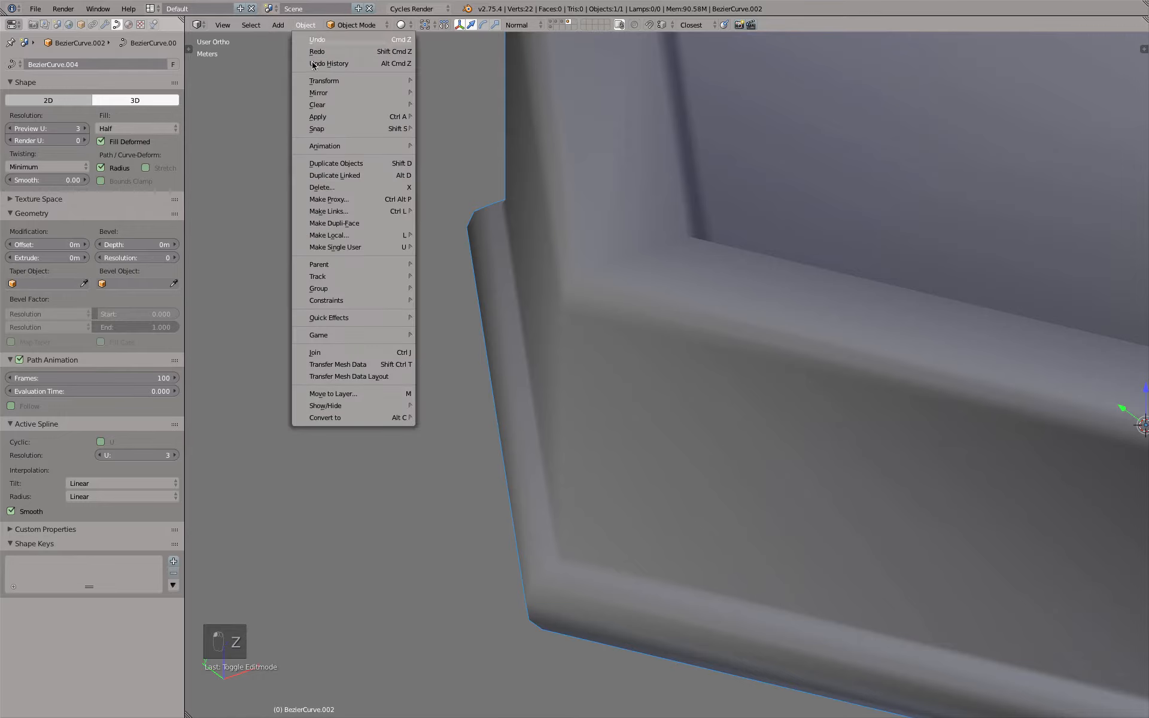
left_click(316, 26)
mouse_move(350, 419)
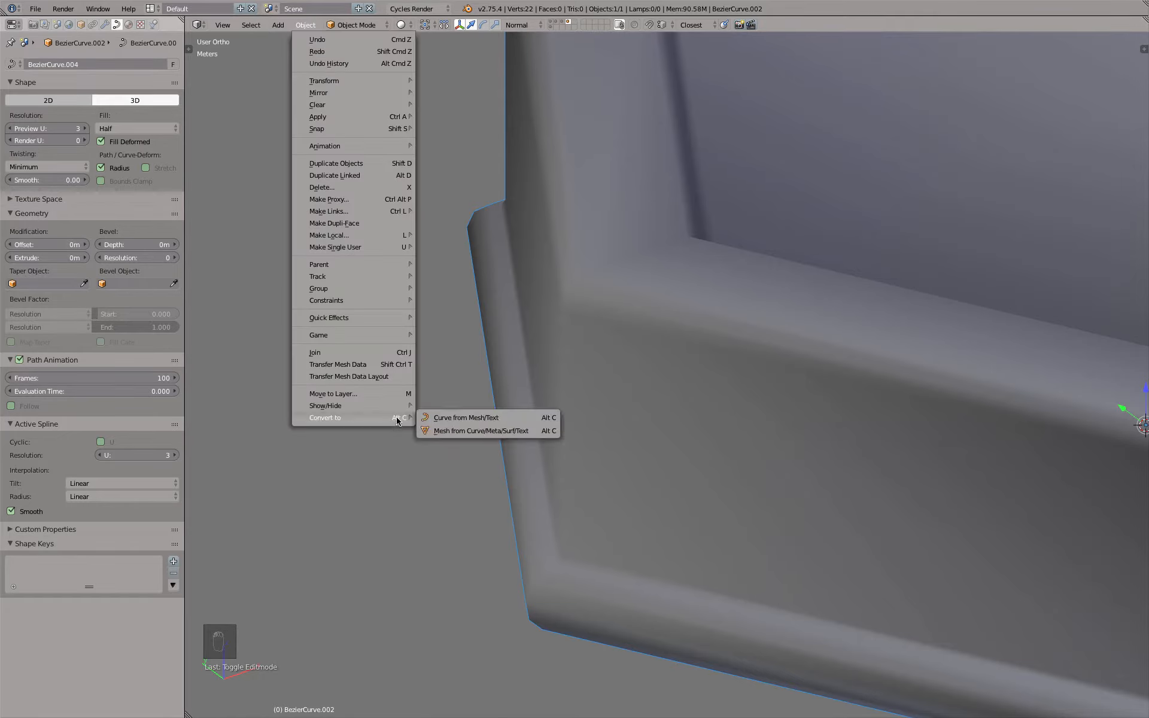
left_click(445, 431)
scroll(445, 432, "down", 6)
- Enter Edit Mode and examine the low-poly mesh's edge loops around the top rim and base
key("Tab")
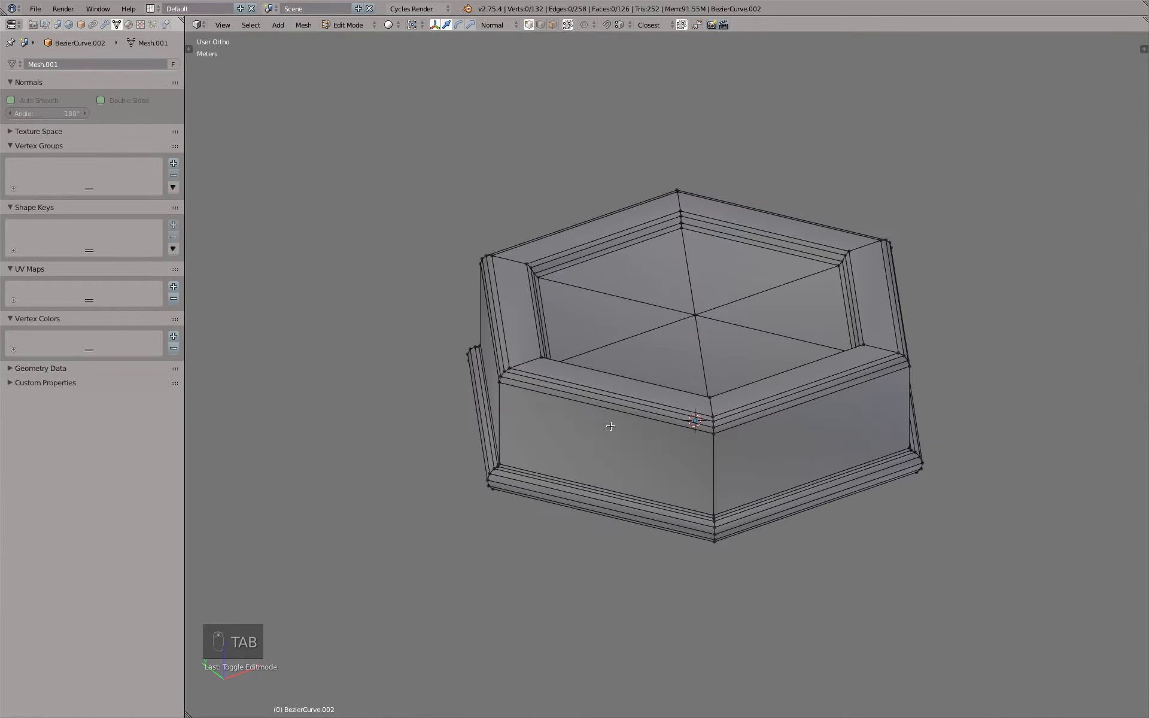
key("KP_7")
middle_click_drag(652, 431, 667, 290)
scroll(587, 305, "up", 6)
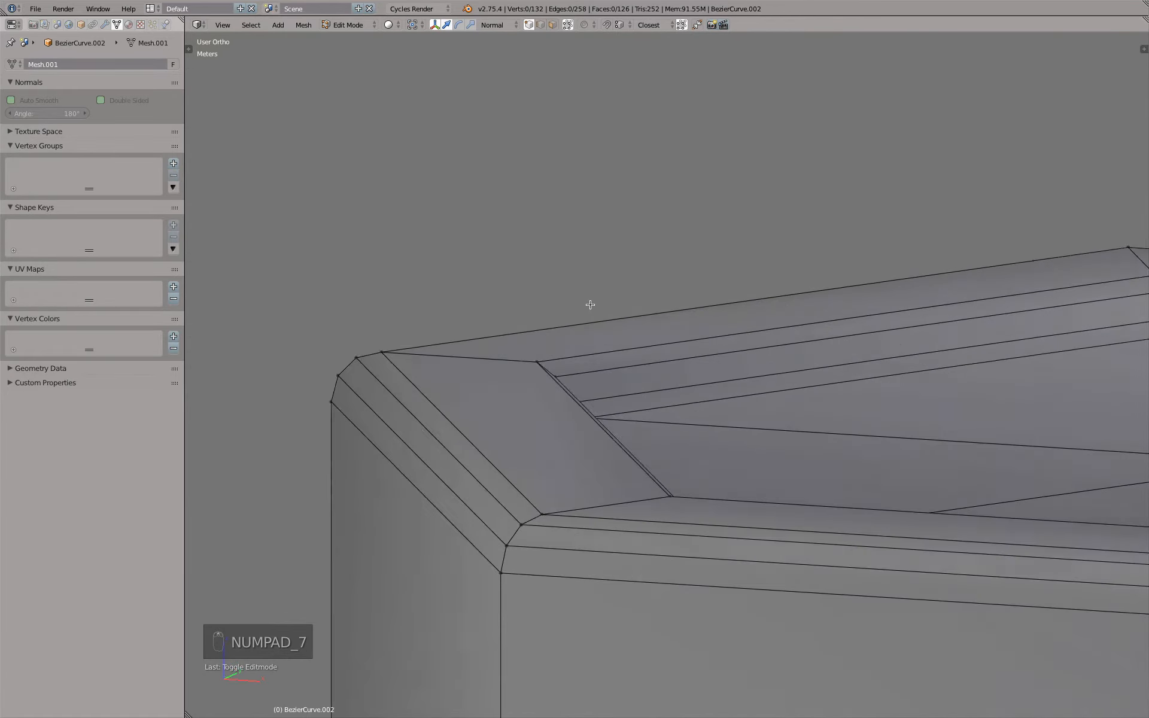
scroll(598, 344, "down", 5)
middle_click_drag(595, 336, 443, 308)
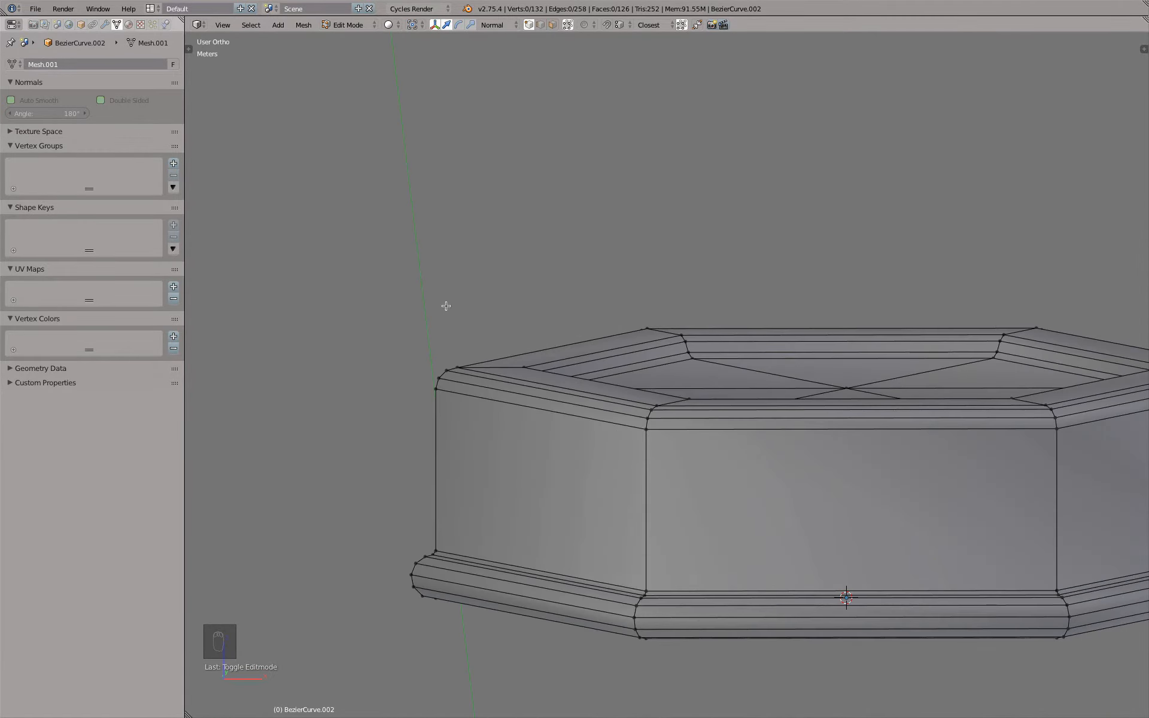
- Add a Subdivision Surface modifier with View subdivisions of 3 and edit-cage display to the mesh, and return to Object Mode
left_click(107, 24)
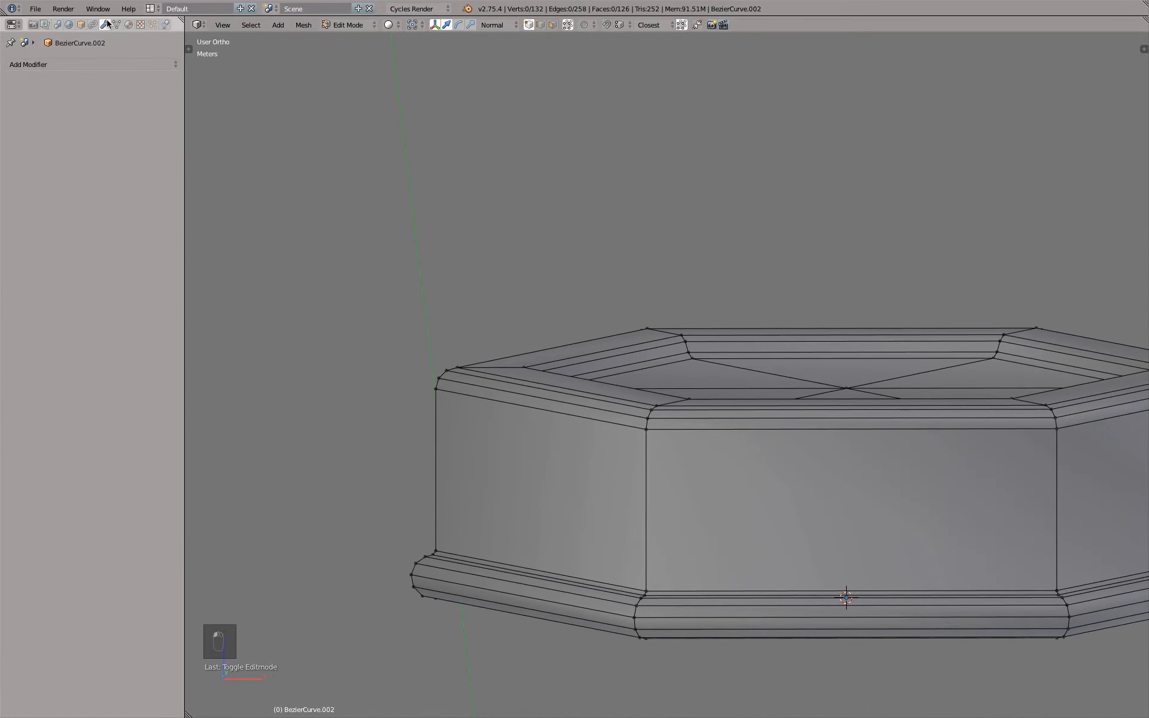
left_click(98, 66)
left_click(183, 260)
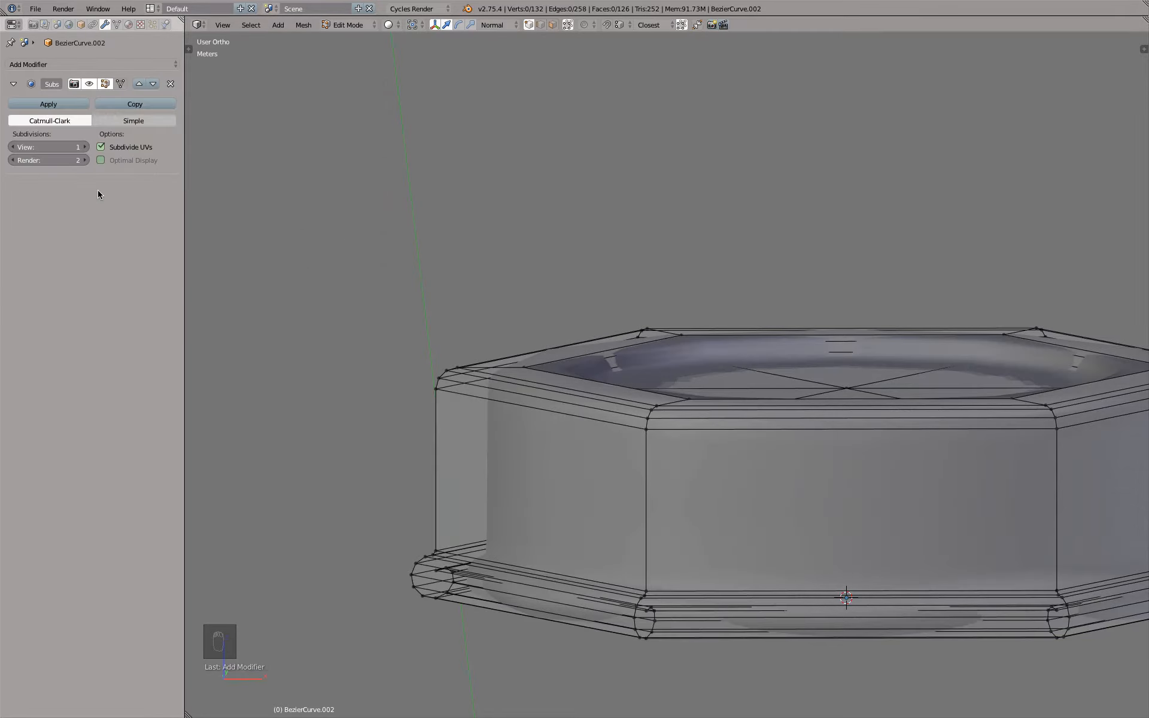
left_click(85, 147)
left_click(85, 146)
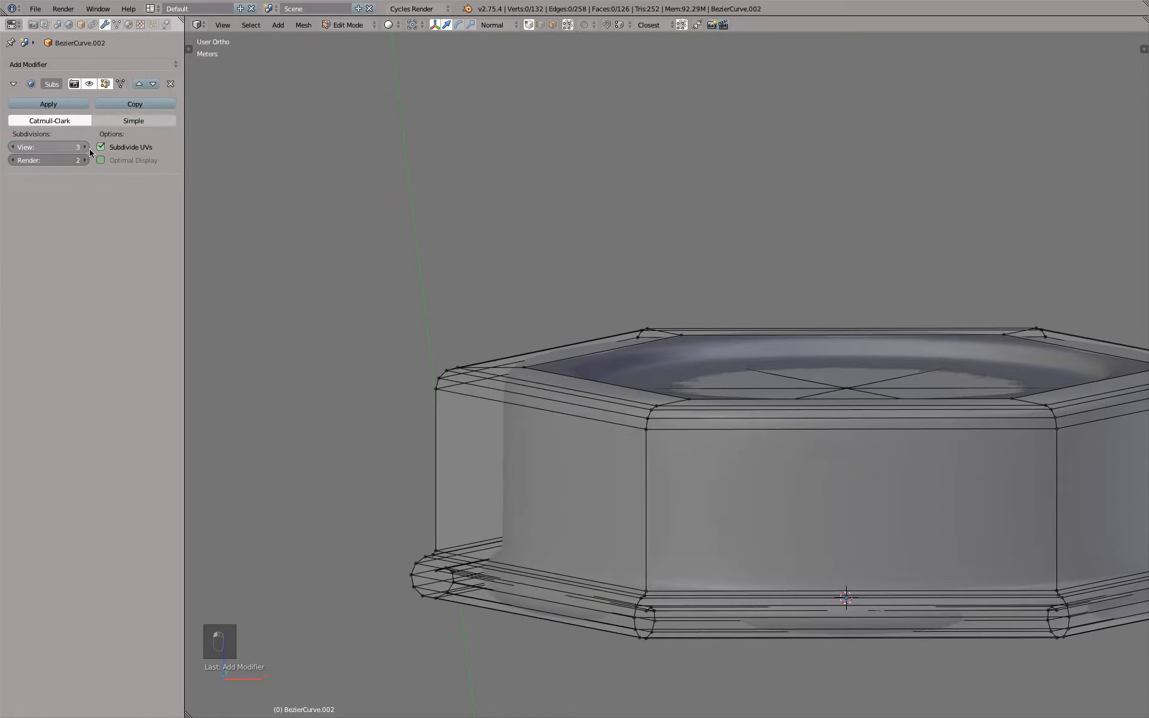
left_click(120, 84)
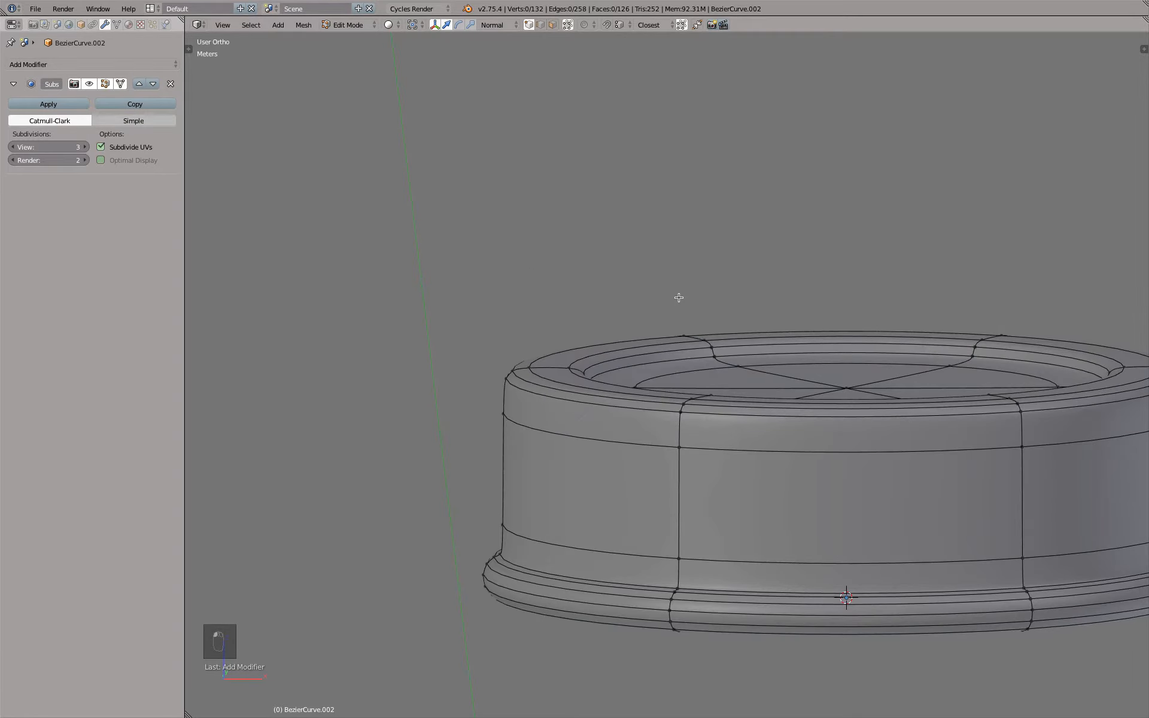
key("KP_1")
key("Tab")
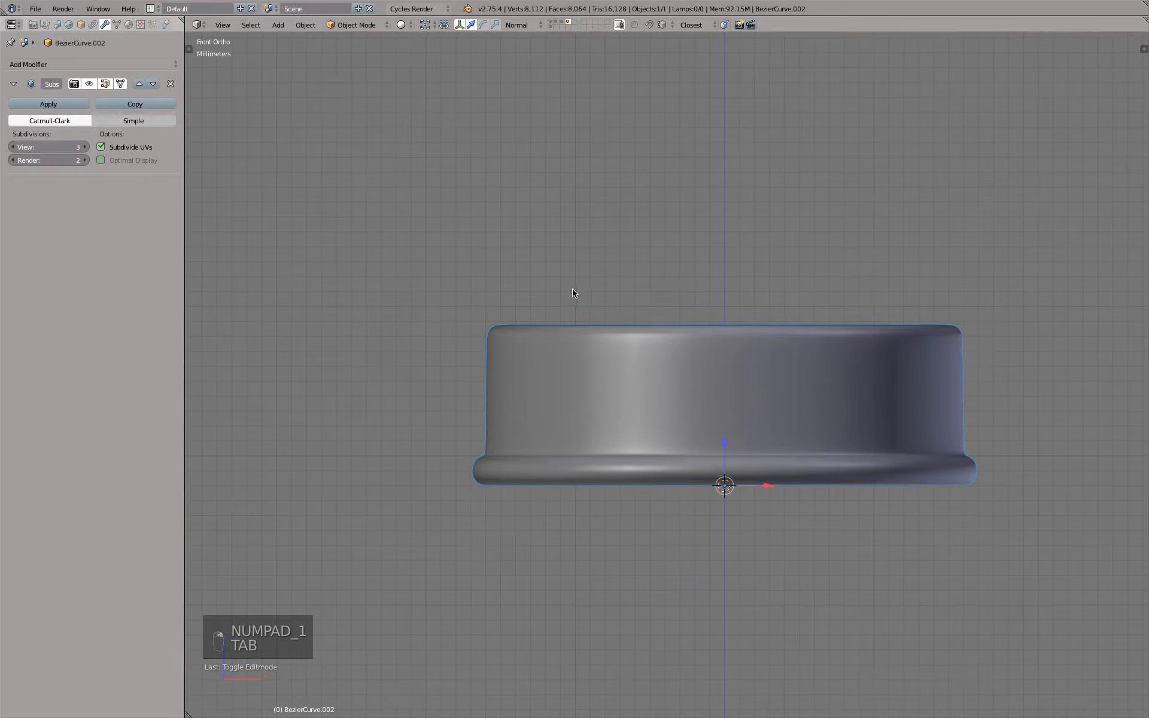
mouse_move(573, 289)
middle_mouse_down()
mouse_move(563, 285)
mouse_move(565, 409)
mouse_move(569, 234)
mouse_move(562, 311)
mouse_move(564, 294)
middle_mouse_up()
- On the first layer, turn off the viewport display of the original profile curve's Screw modifier
left_click(551, 27)
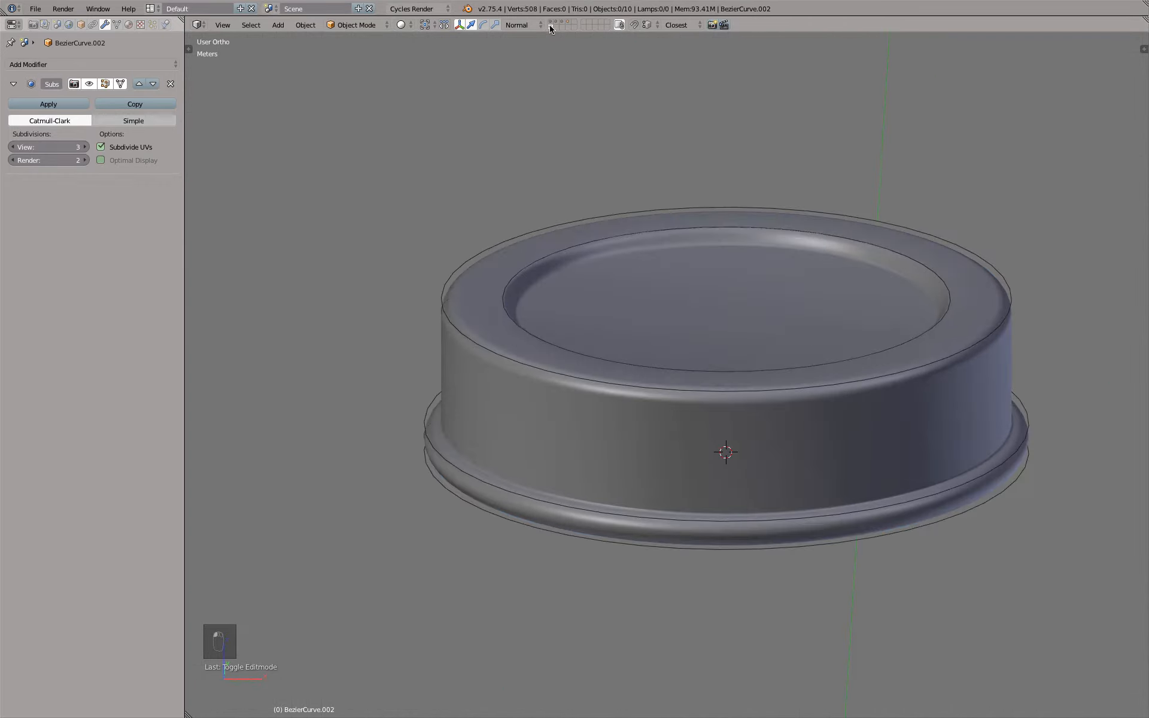
right_click(570, 371)
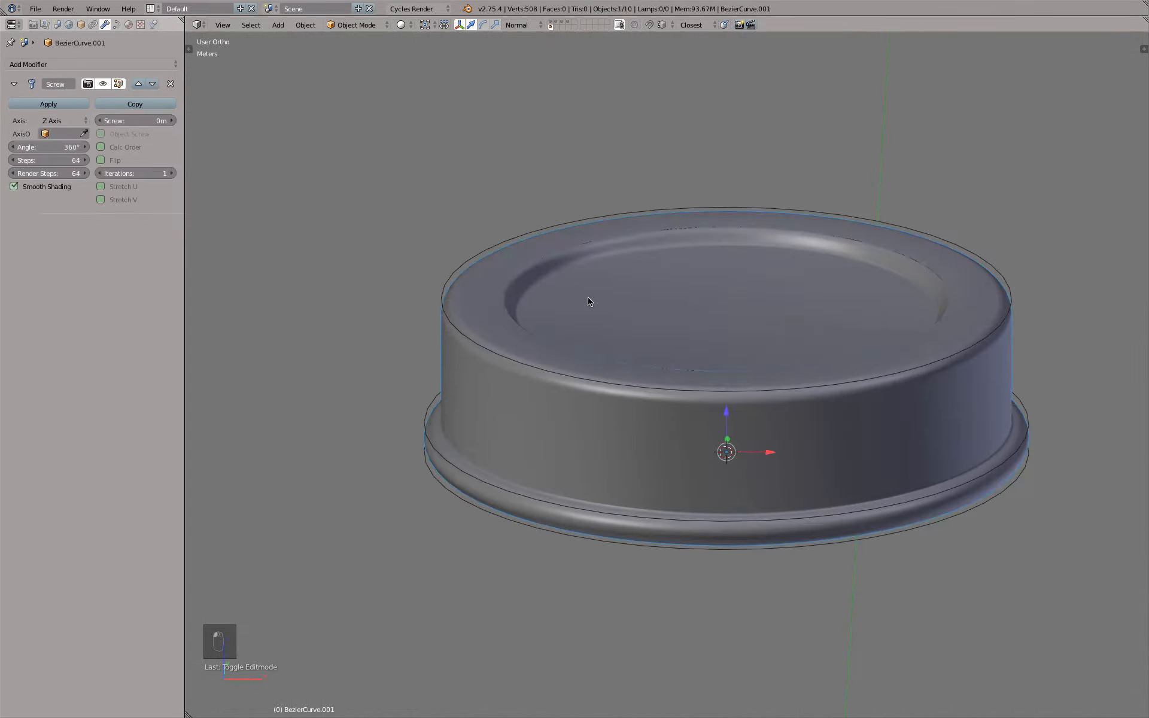
left_click(104, 84)
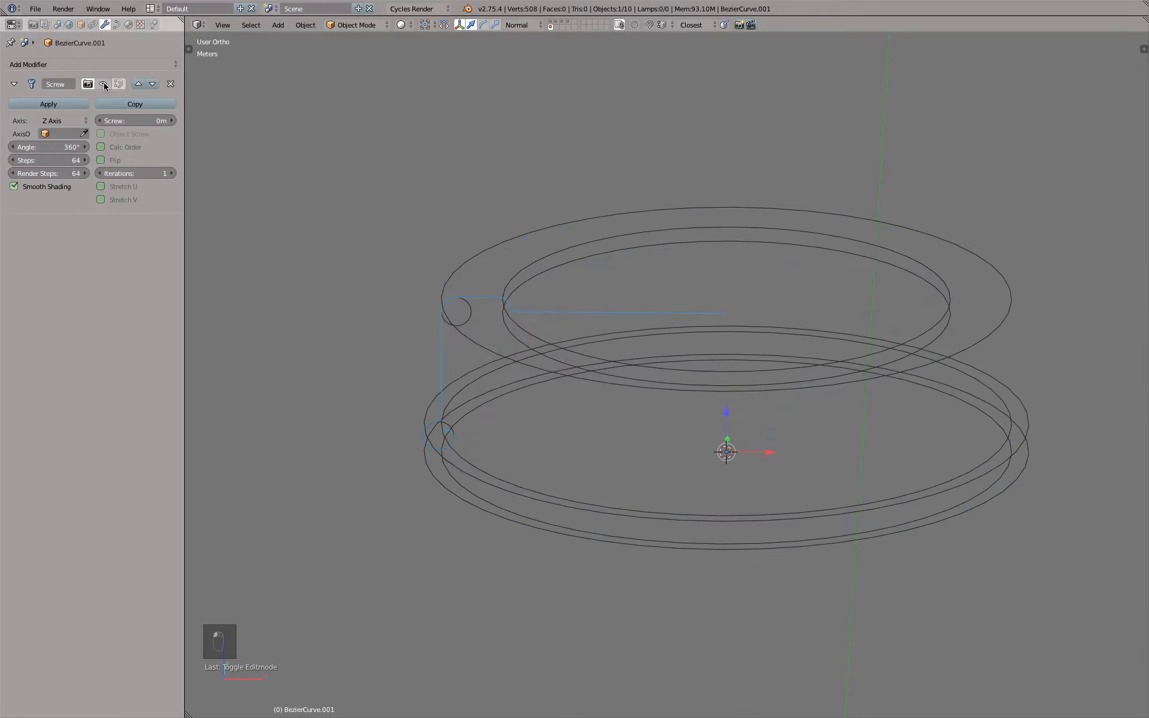
- Select the subdivided cap on its own layer and show the first layer's guide curves with it in front view
left_click(568, 23)
right_click(590, 267)
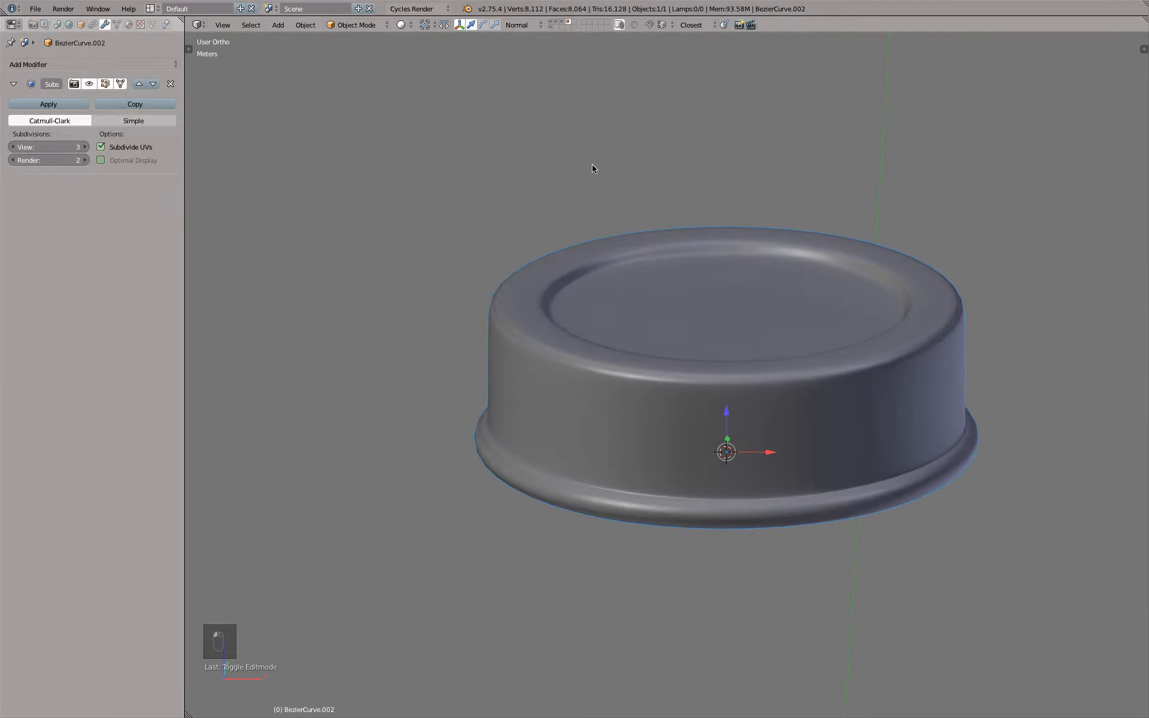
left_click(551, 28, "shift")
key("KP_1")
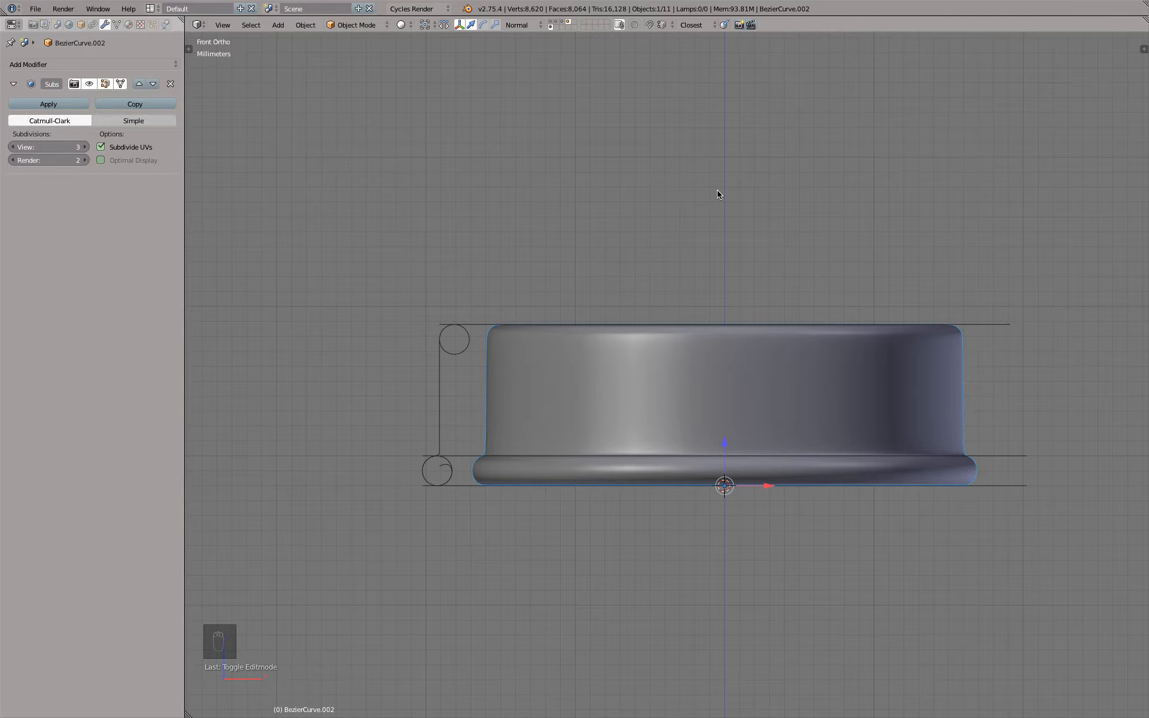
- Turn off the Subdivision Surface modifier's viewport display and compare the hexagonal cage with the circular guides
left_click(88, 84)
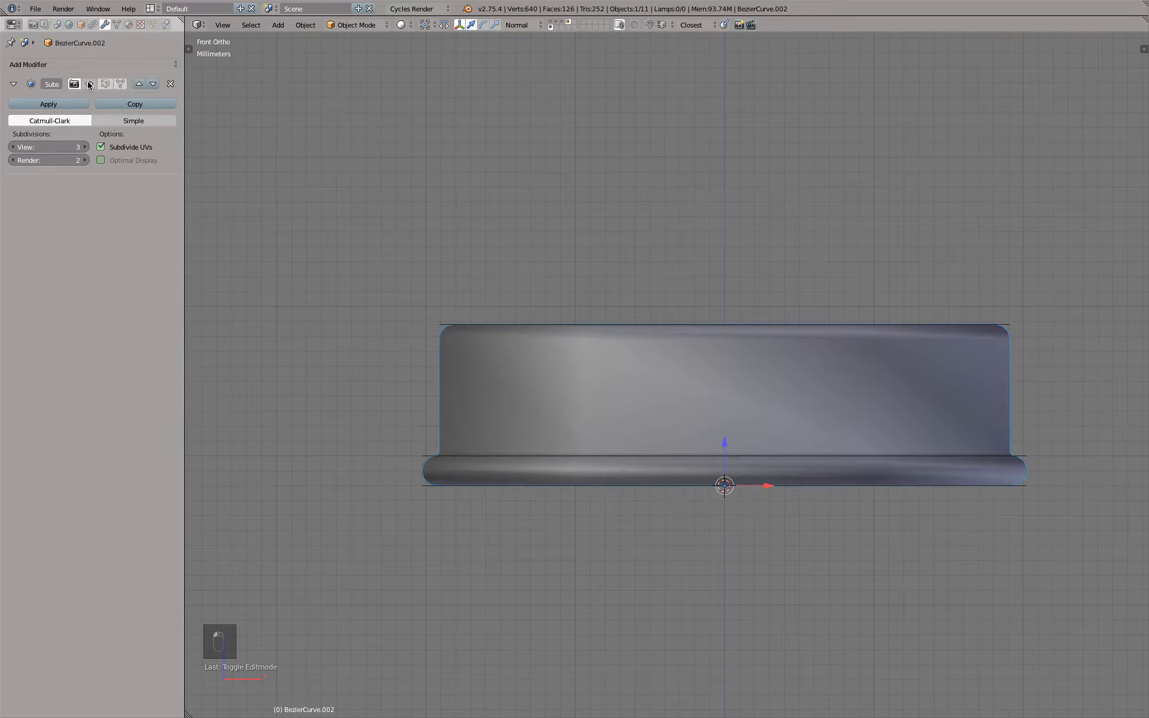
scroll(495, 236, "up", 1)
key("KP_8")
key("KP_8")
key("KP_8")
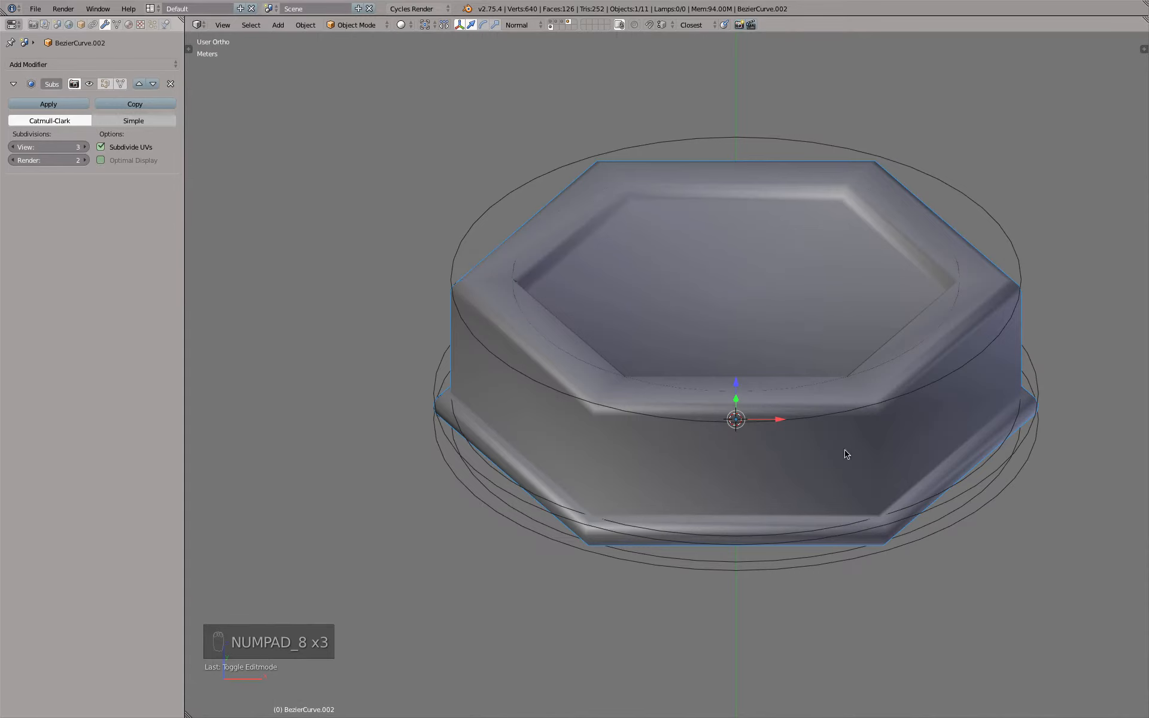
- Turn the Subdivision Surface viewport display back on and scale all vertices by about 1.19, excluding Z, out to the guide curves
left_click(90, 84)
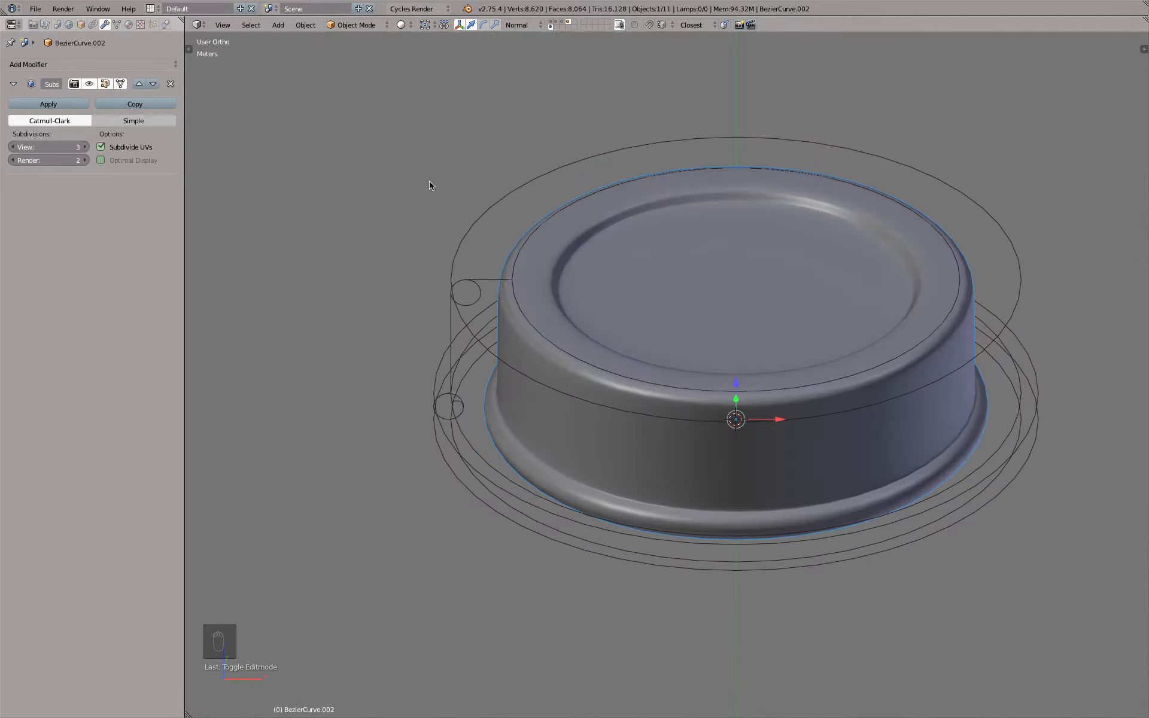
key("KP_1")
key("Tab")
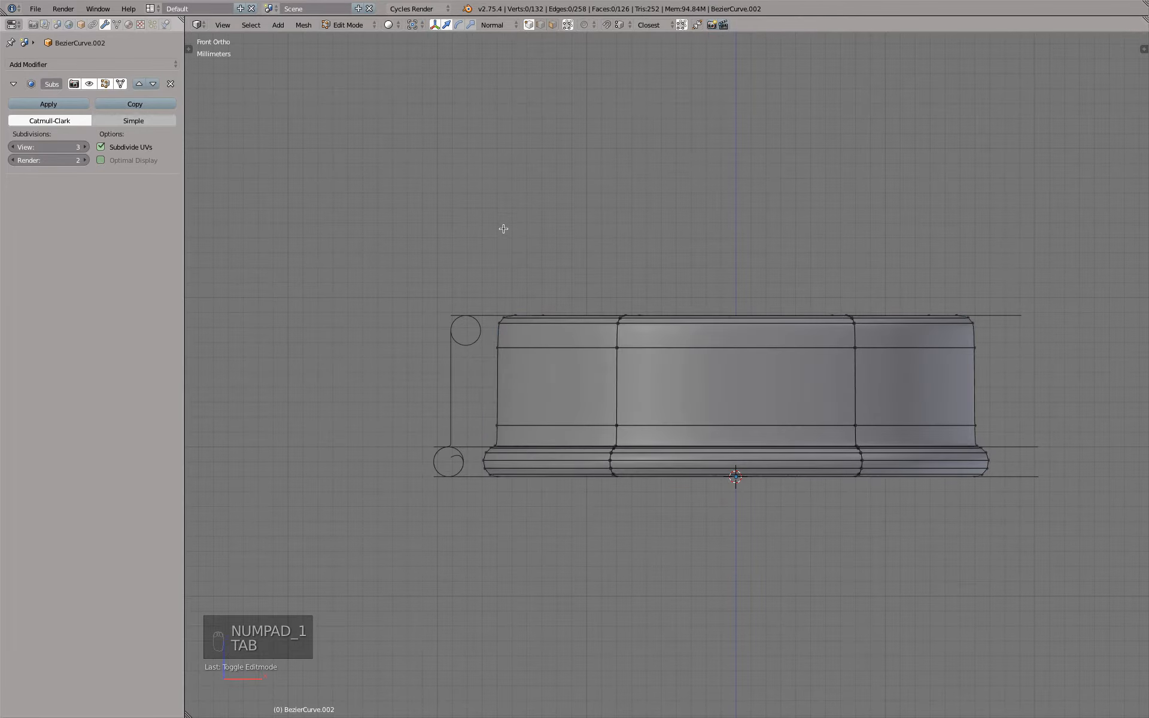
middle_click_drag(524, 228, 520, 245)
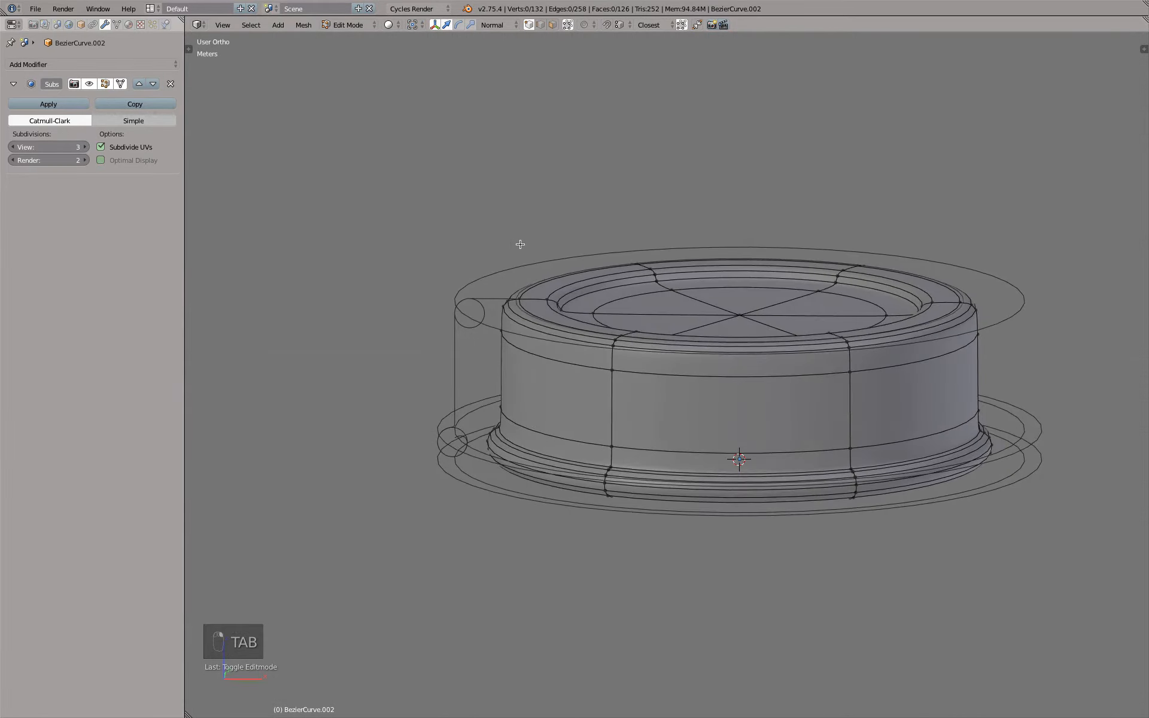
key("a")
key("a")
key("KP_1")
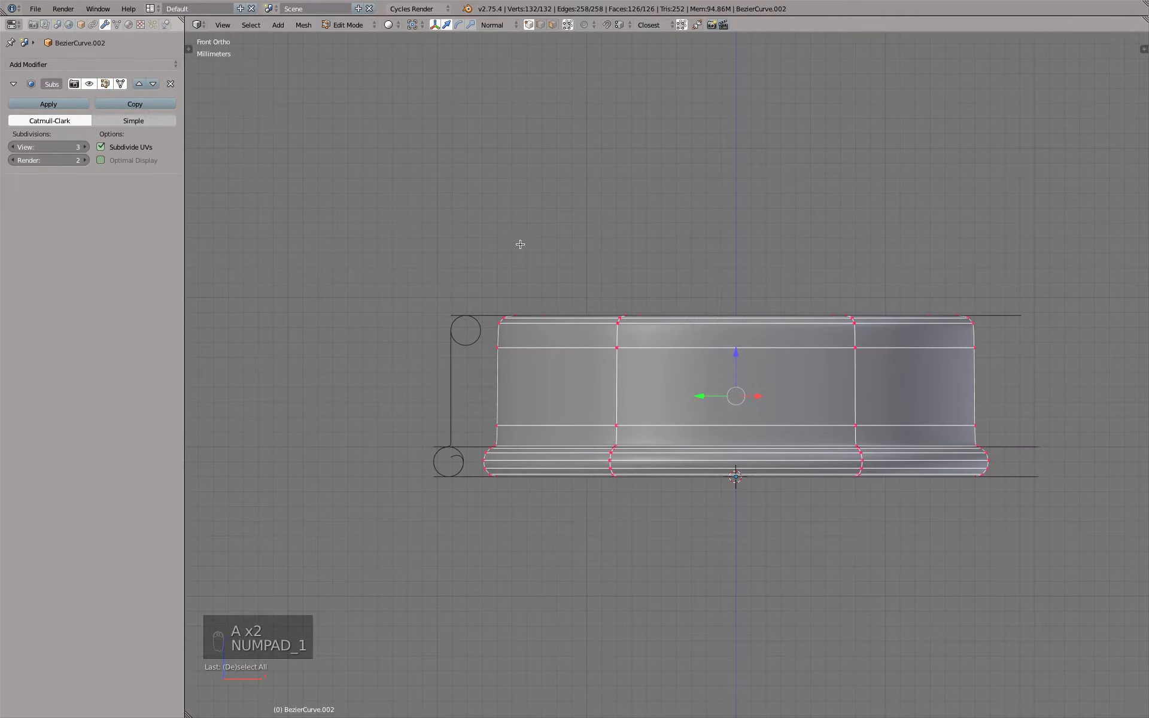
scroll(409, 383, "up", 1)
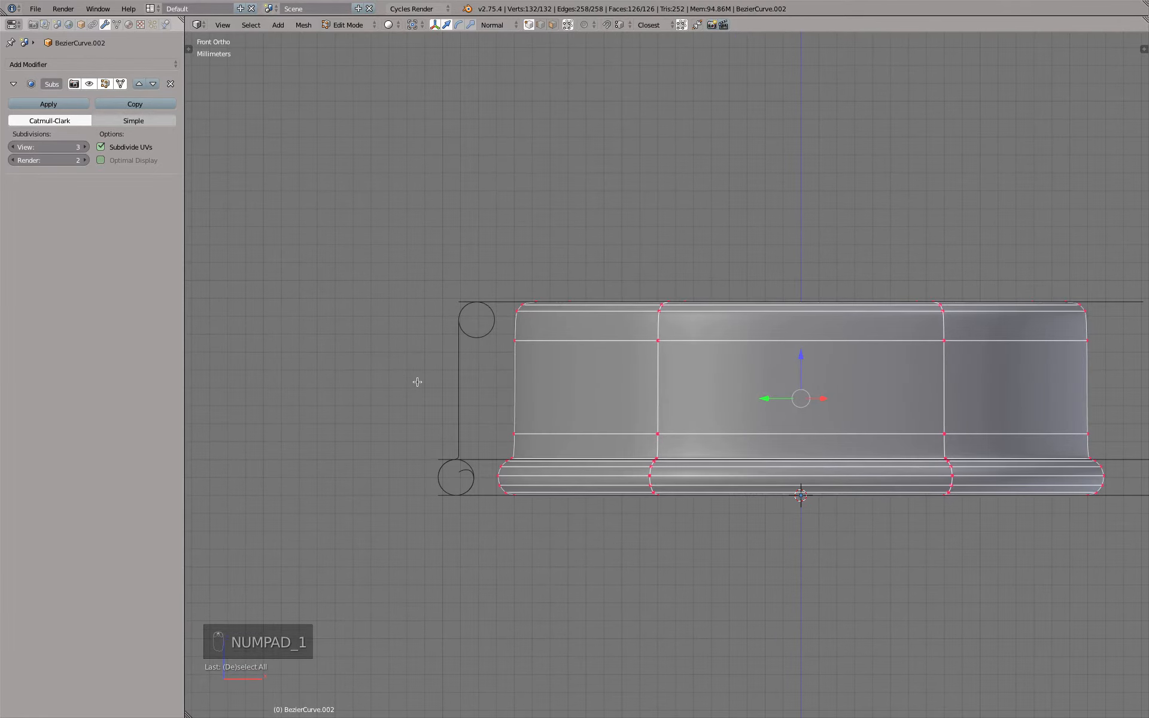
key("s")
key("shift+z")
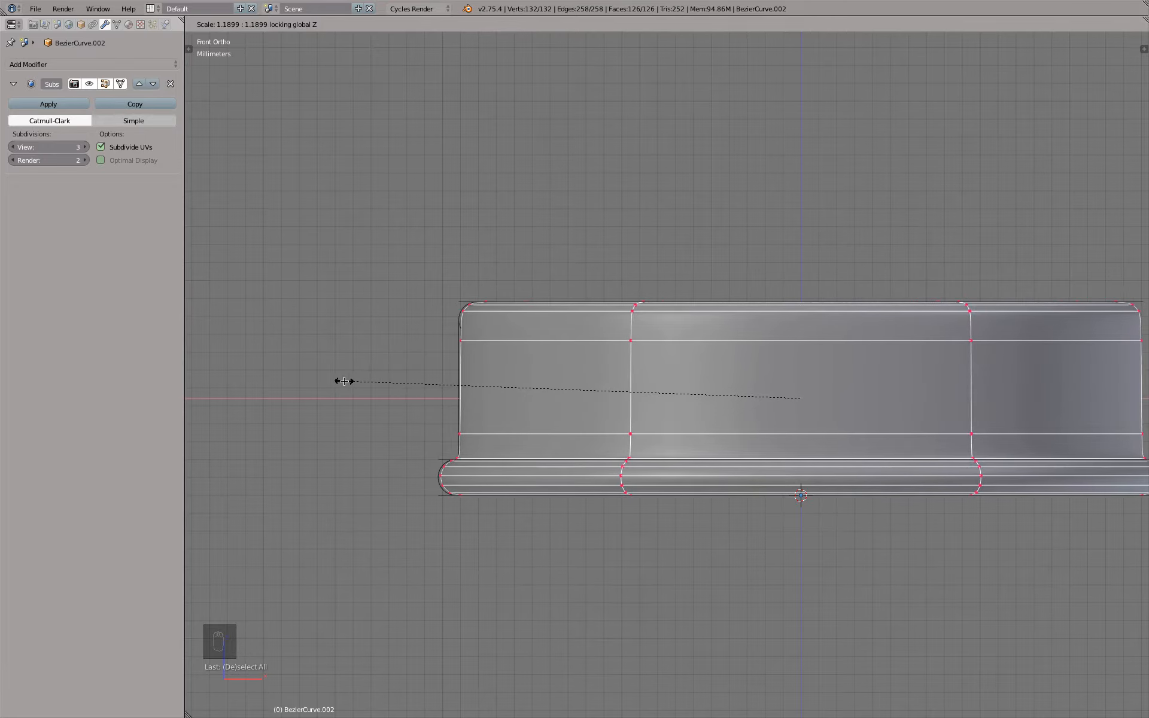
- Compare the subdivided cap's wall, corner radius and bottom bead with the guide curves in wireframe front view
scroll(389, 378, "up", 7)
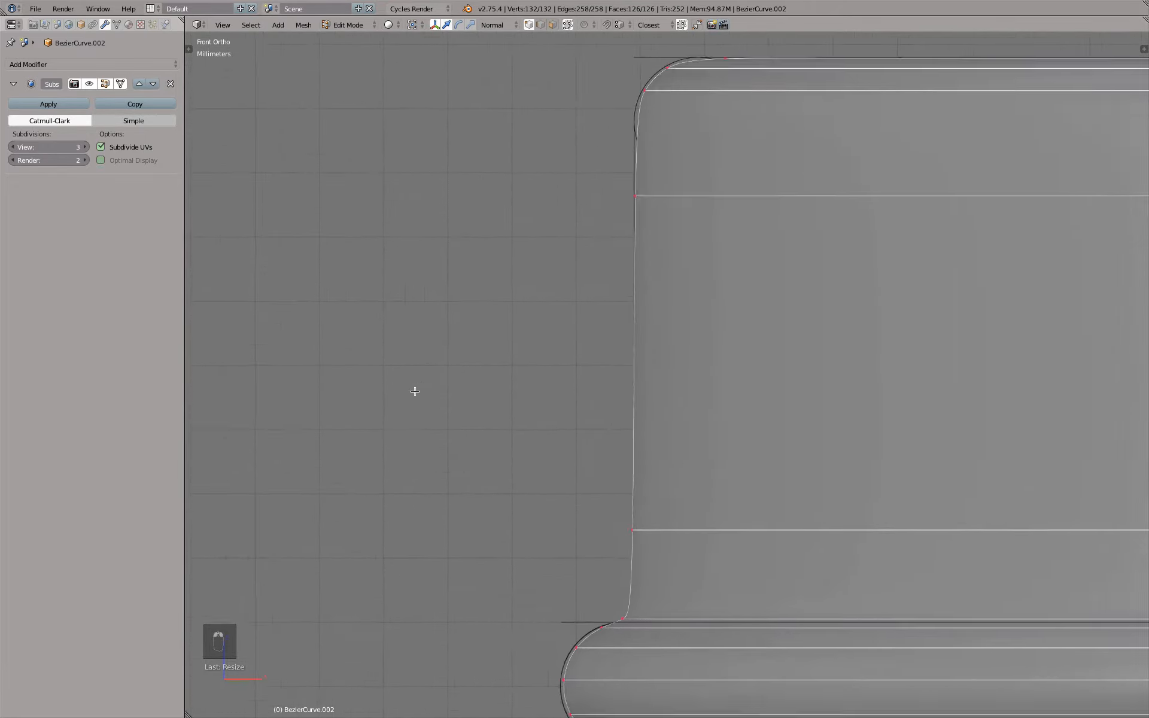
key("z")
scroll(506, 290, "down", 6)
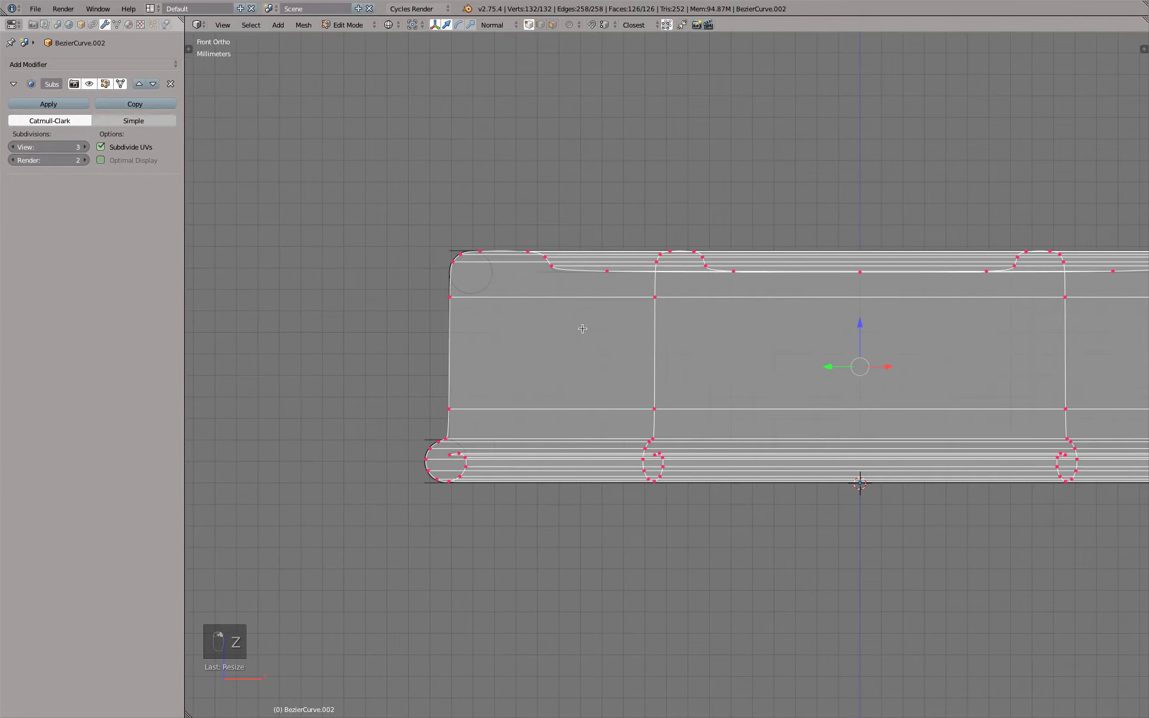
middle_click_drag(583, 328, 520, 319)
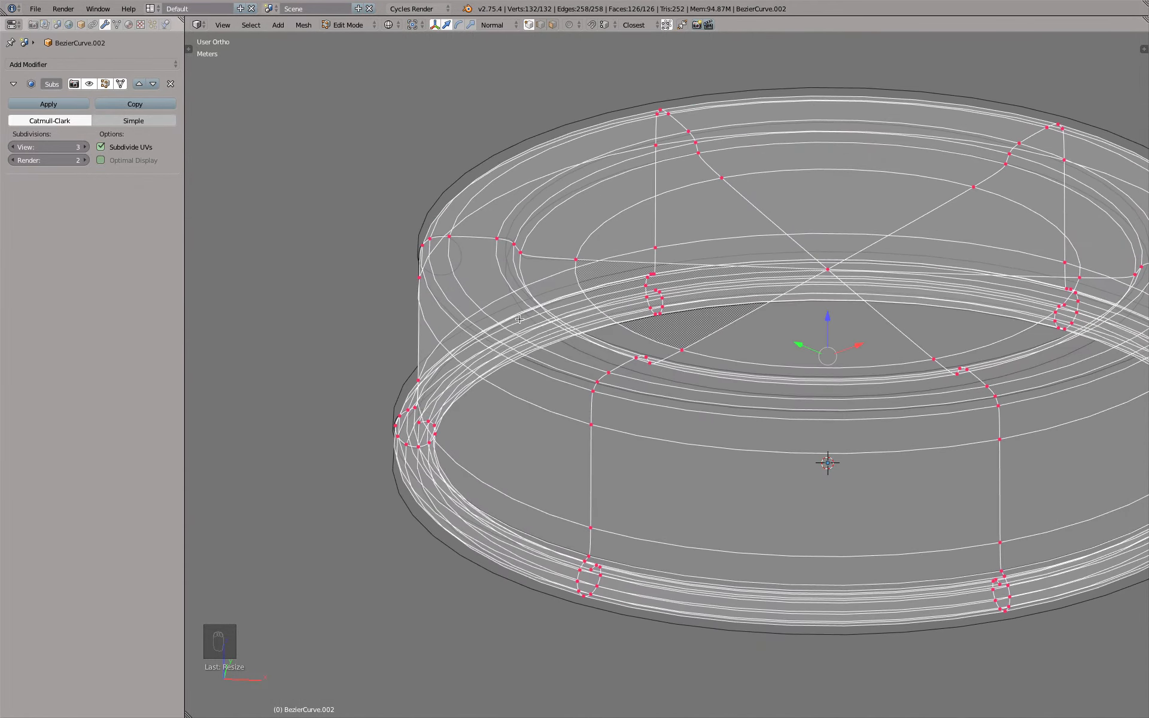
key("KP_1")
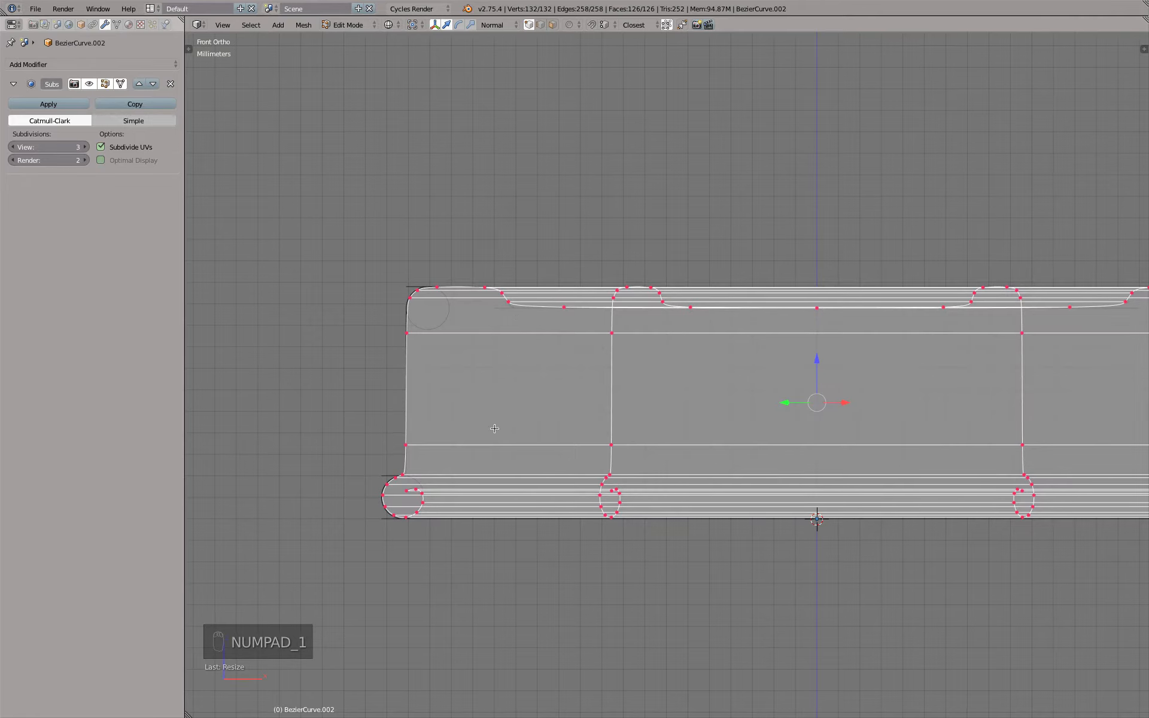
scroll(494, 429, "up", 10)
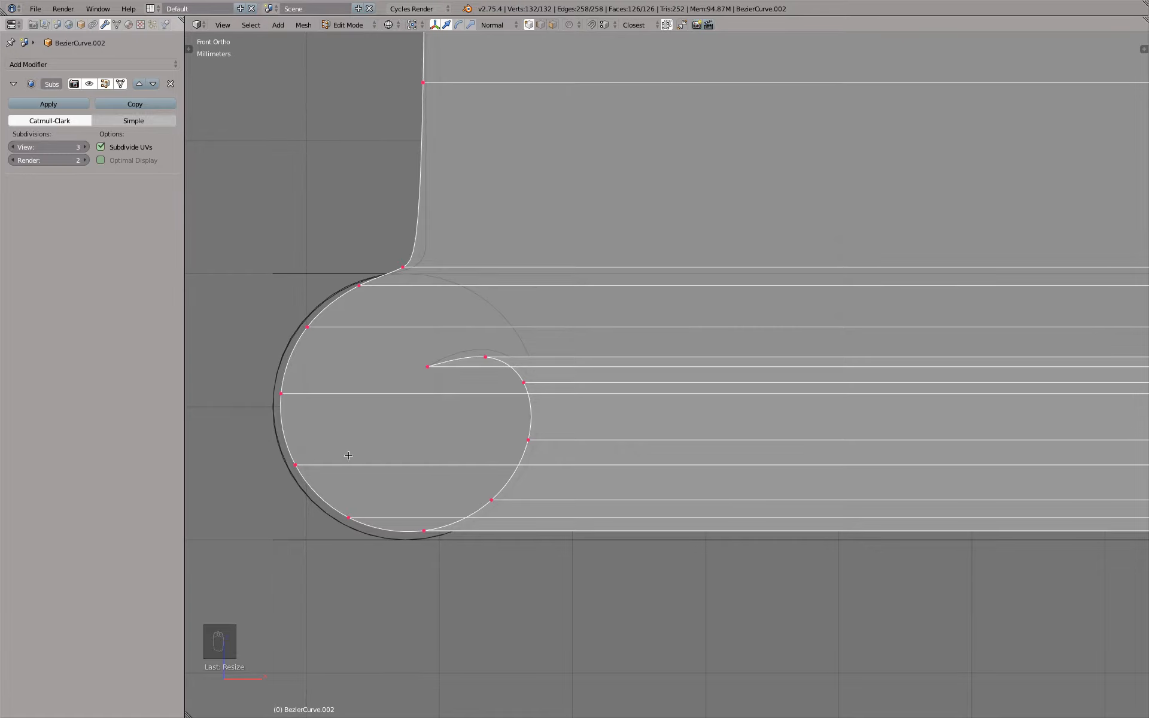
scroll(404, 489, "down", 5)
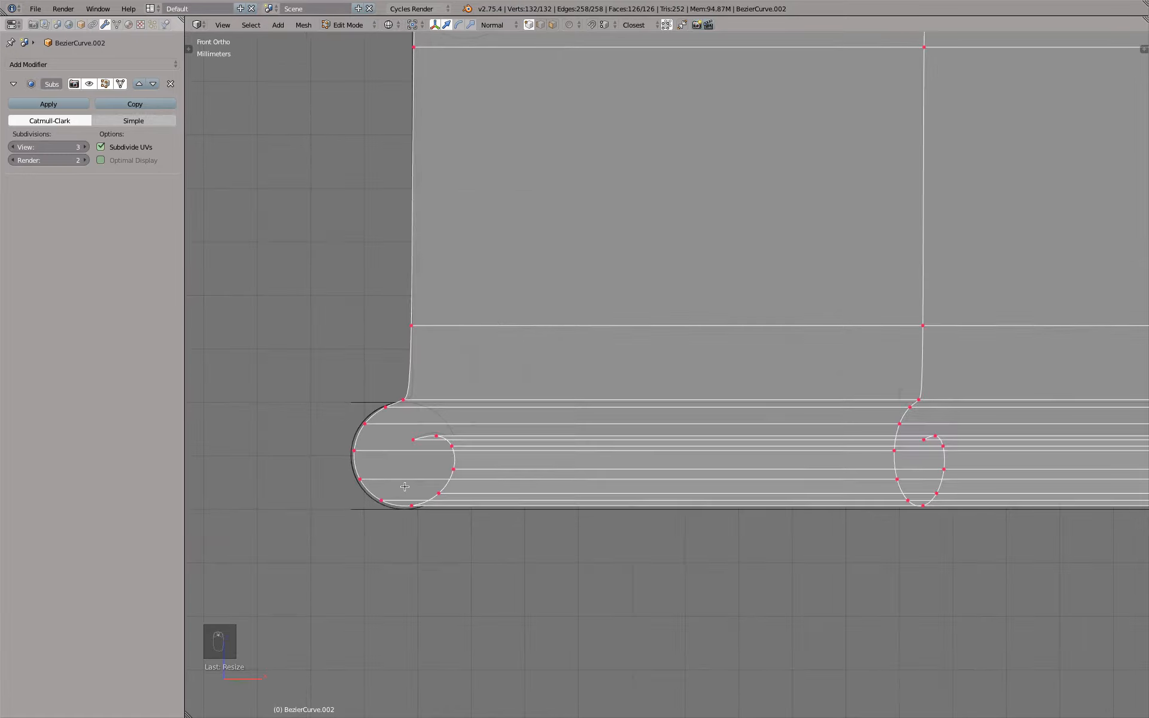
scroll(358, 302, "up", 4)
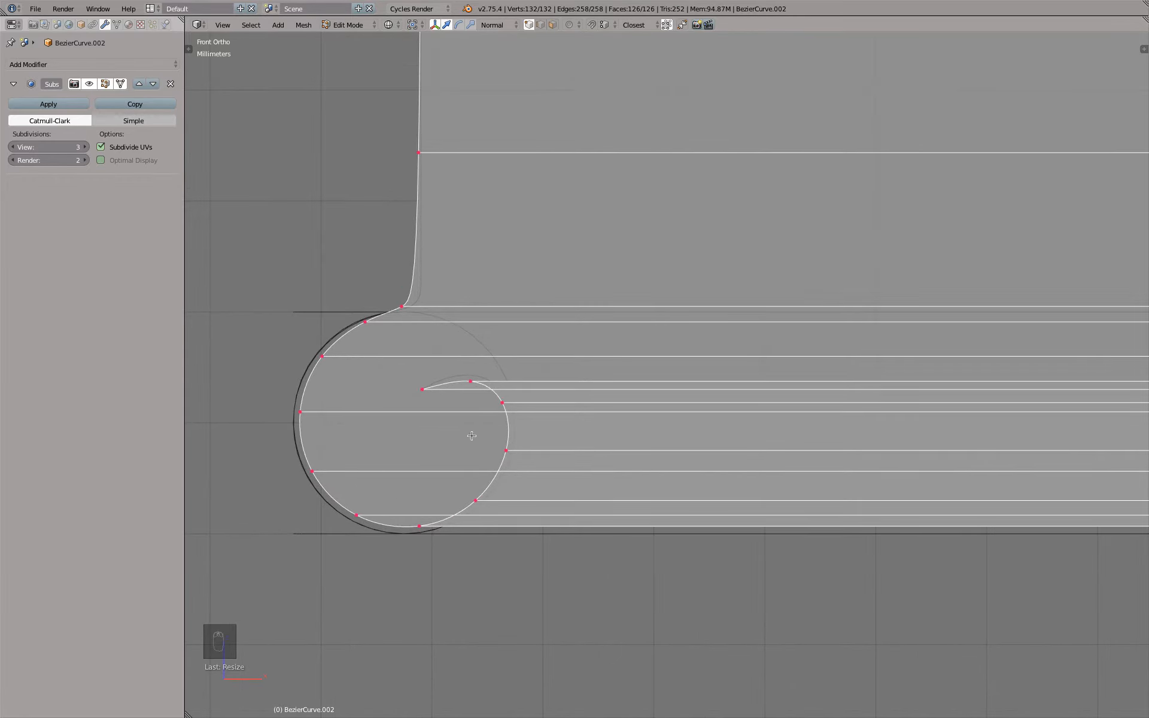
scroll(485, 335, "down", 6)
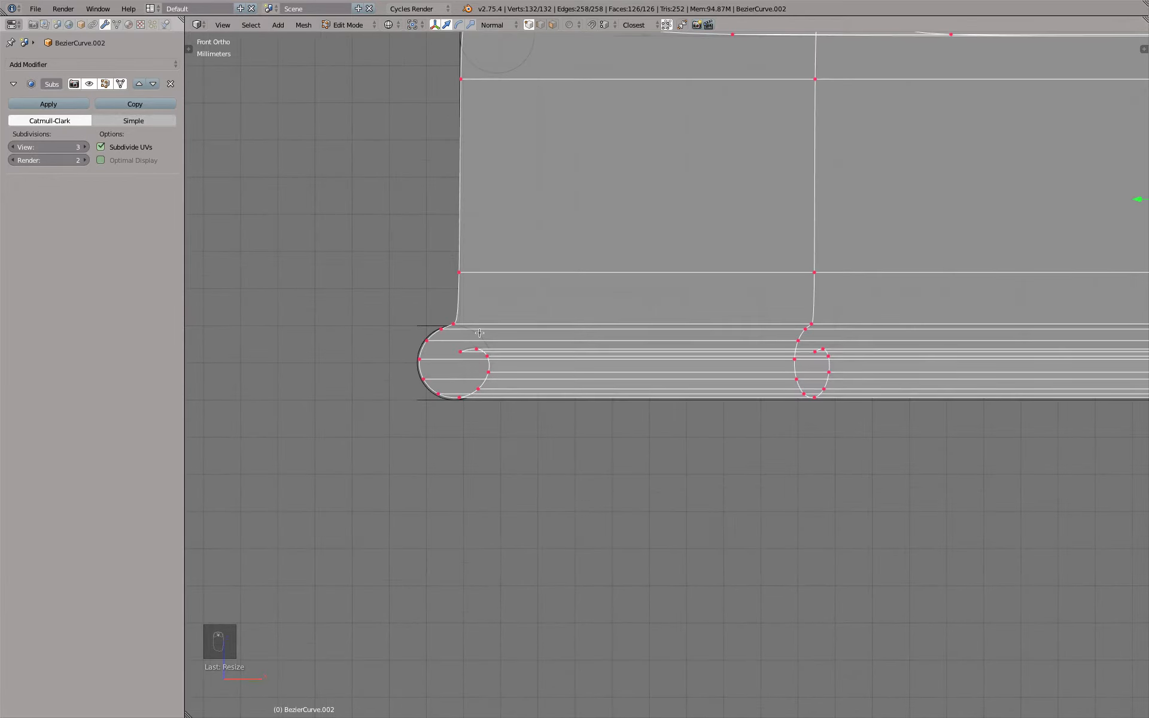
scroll(480, 333, "down", 3)
middle_click_drag(485, 309, 501, 262)
- Return to Object Mode with solid shading and delete the subdivided cap mesh
key("Tab")
key("z")
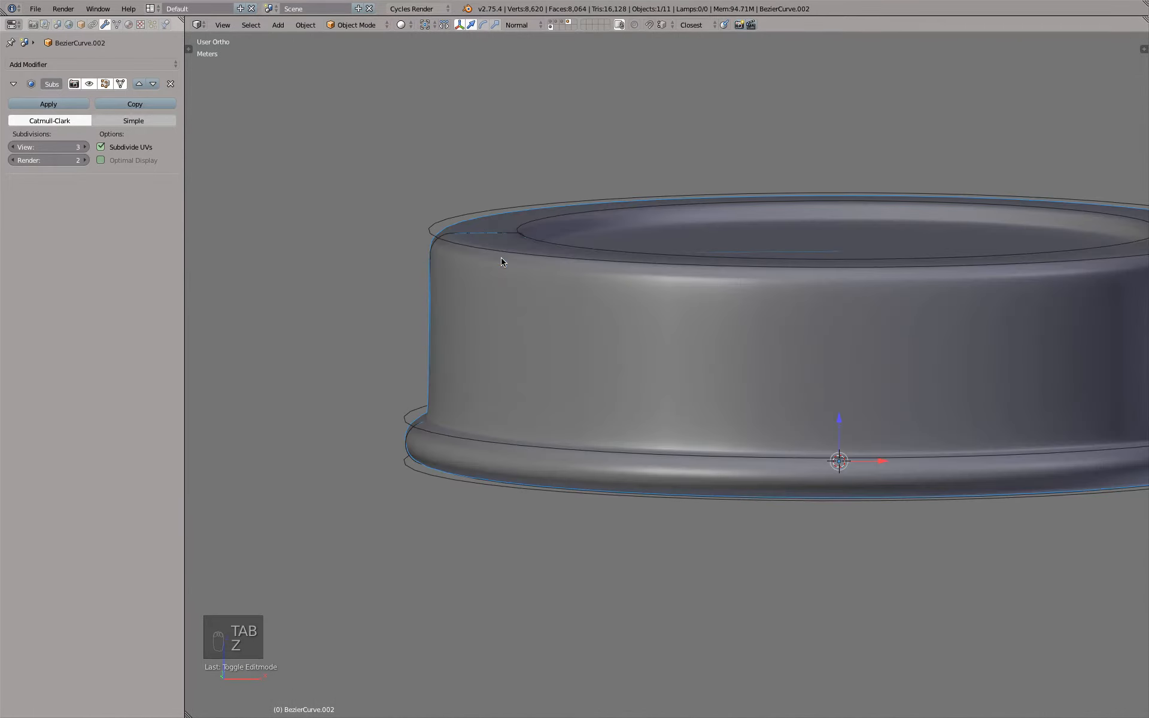
key("x")
left_click(502, 258)
- Duplicate the original profile curve in place, move the copy to the fourth layer and show only that layer
right_click(435, 307)
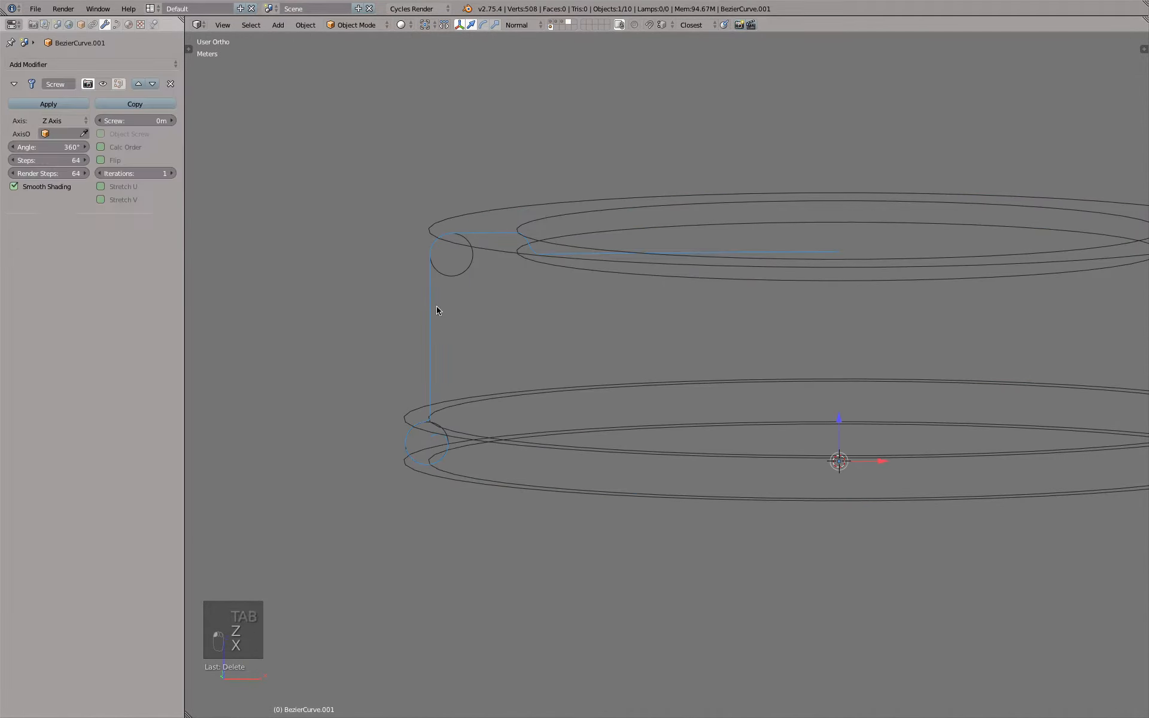
key("shift+d")
right_click(519, 368)
key("m")
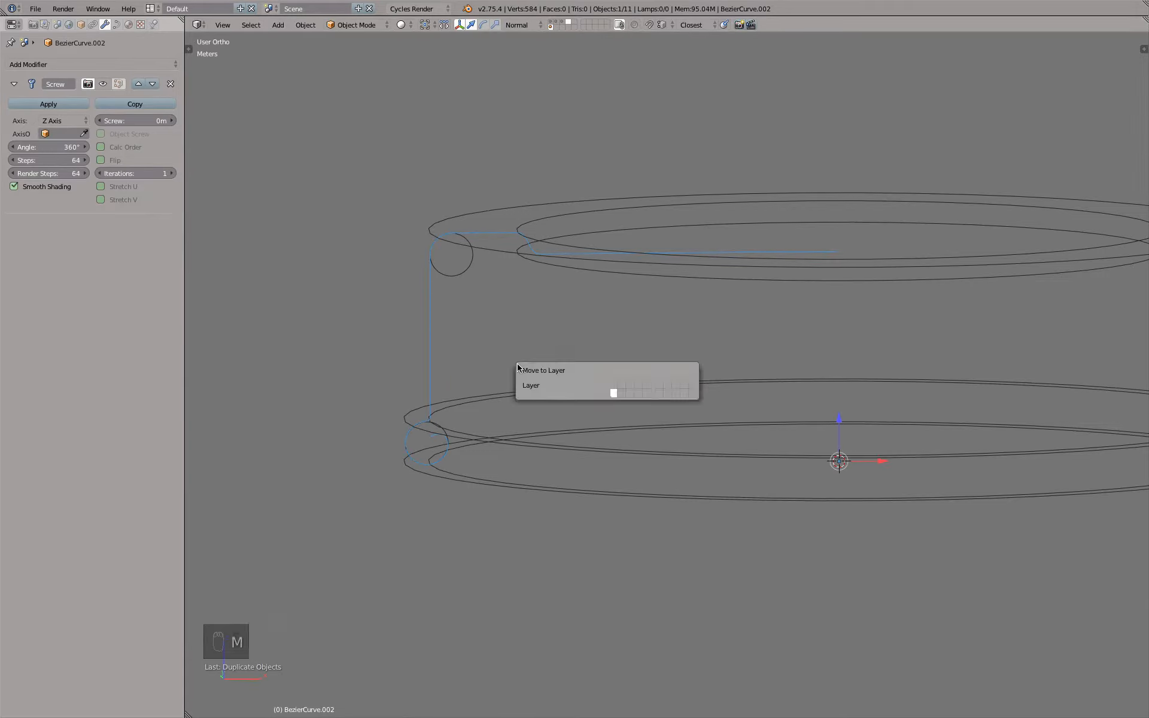
left_click(638, 386)
left_click(568, 22)
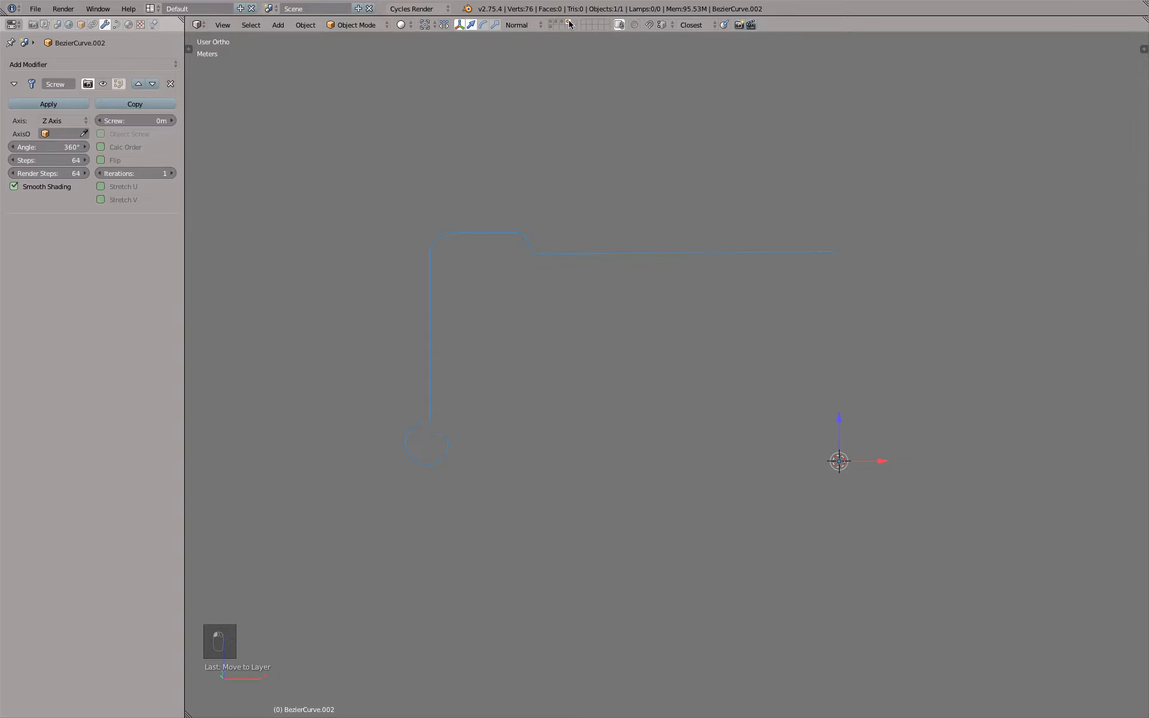
- Set the duplicate's Screw modifier Steps and Render Steps to 6 and turn on its viewport display
left_click_drag(65, 163, 65, 174)
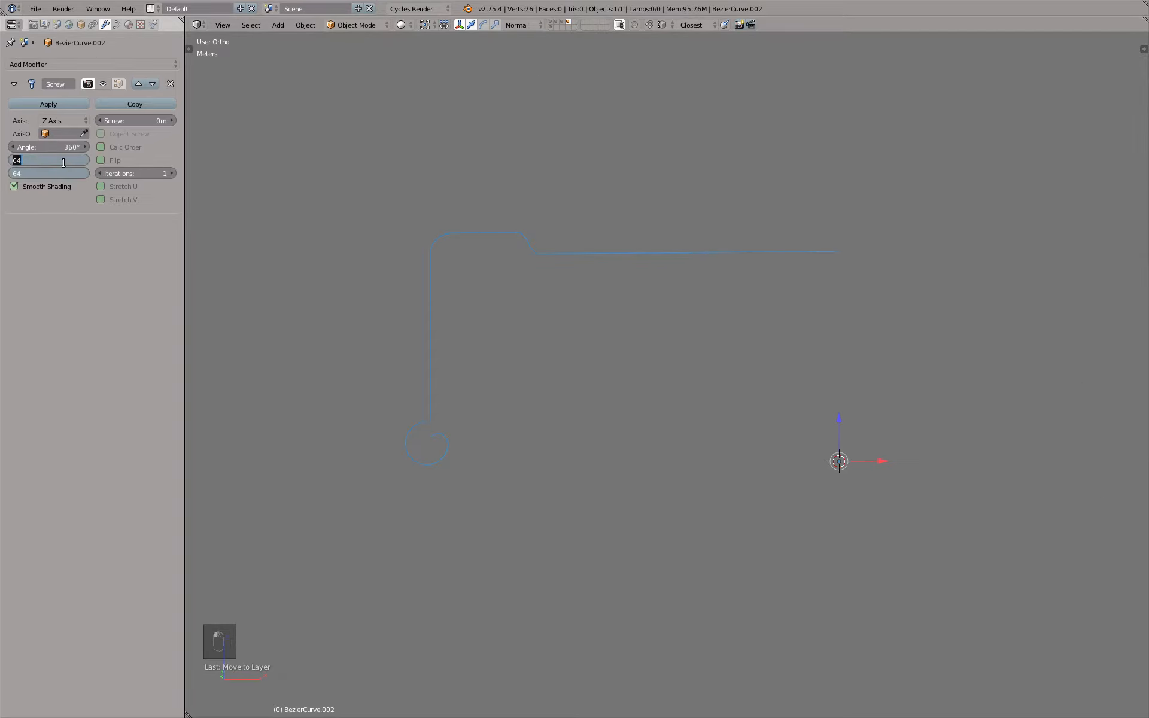
type("6")
key("Return")
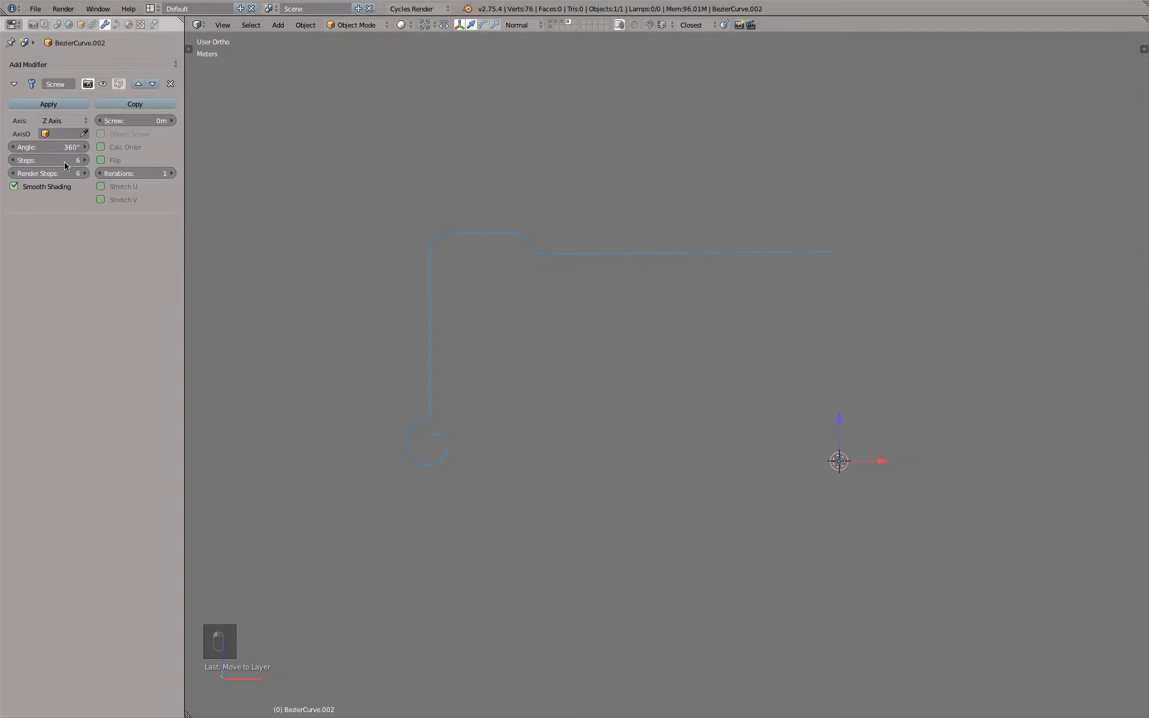
left_click(103, 84)
- Reduce the profile curve's Preview U resolution to 2, trying 3 for comparison
left_click(117, 25)
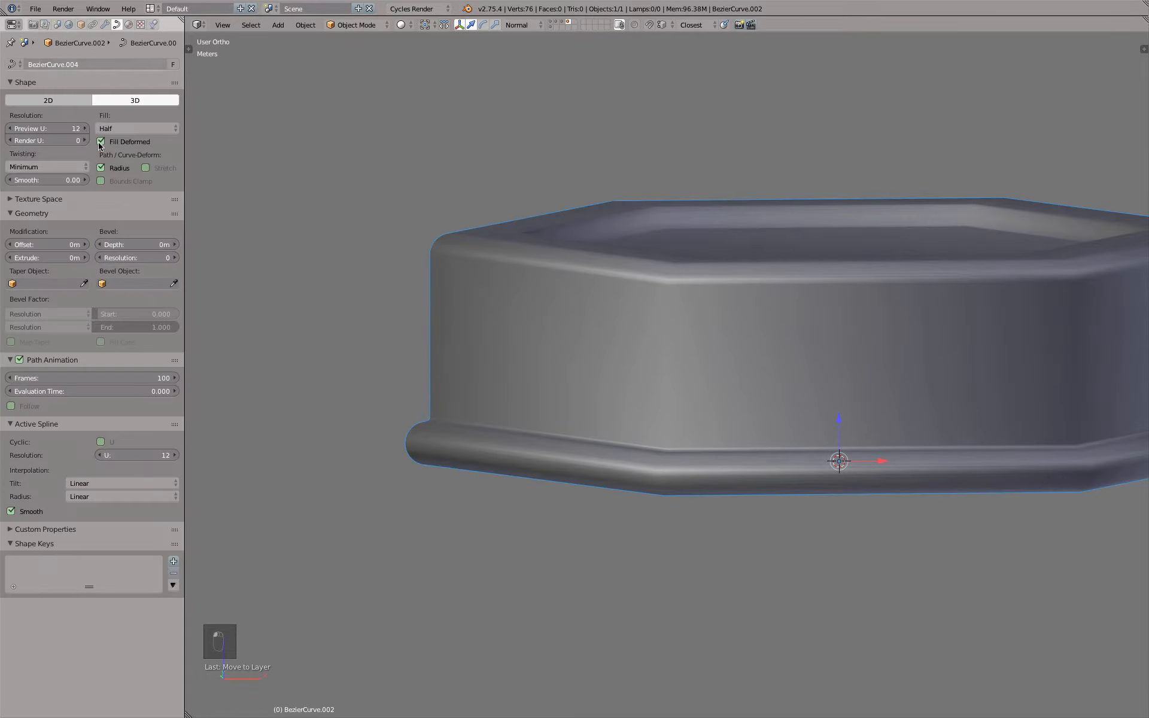
left_click(56, 128)
type("2")
key("Return")
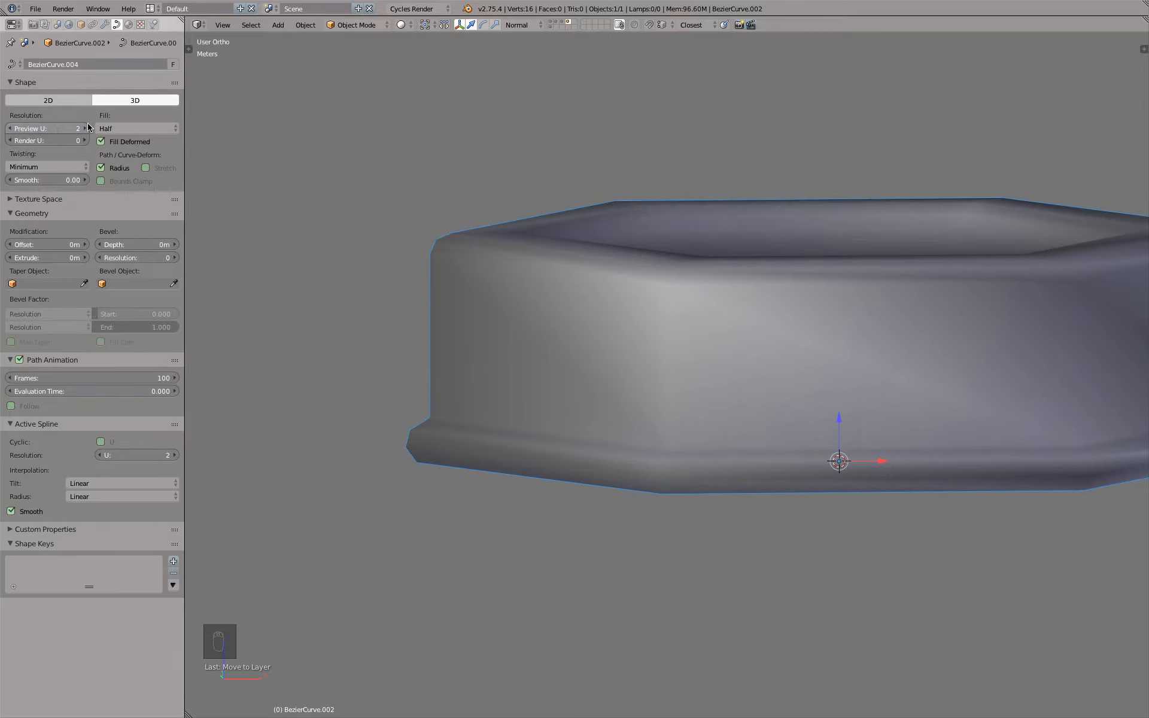
left_click(86, 129)
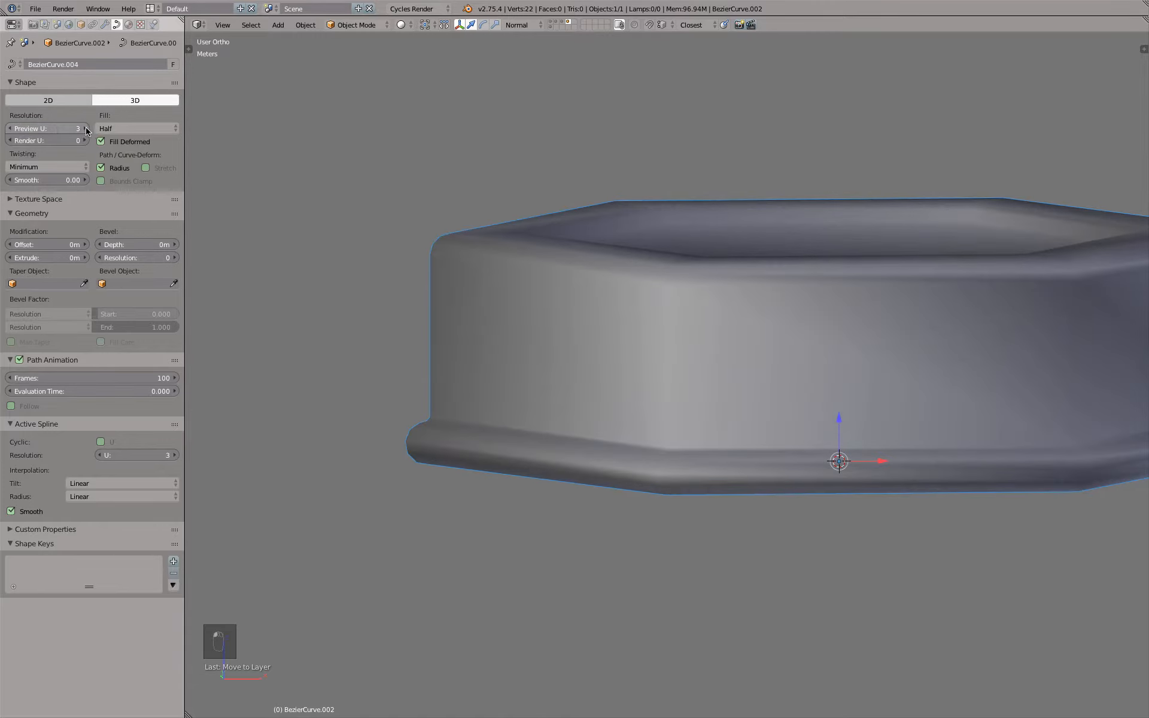
left_click(9, 129)
- Convert the six-sided revolved curve to a mesh
left_click(305, 24)
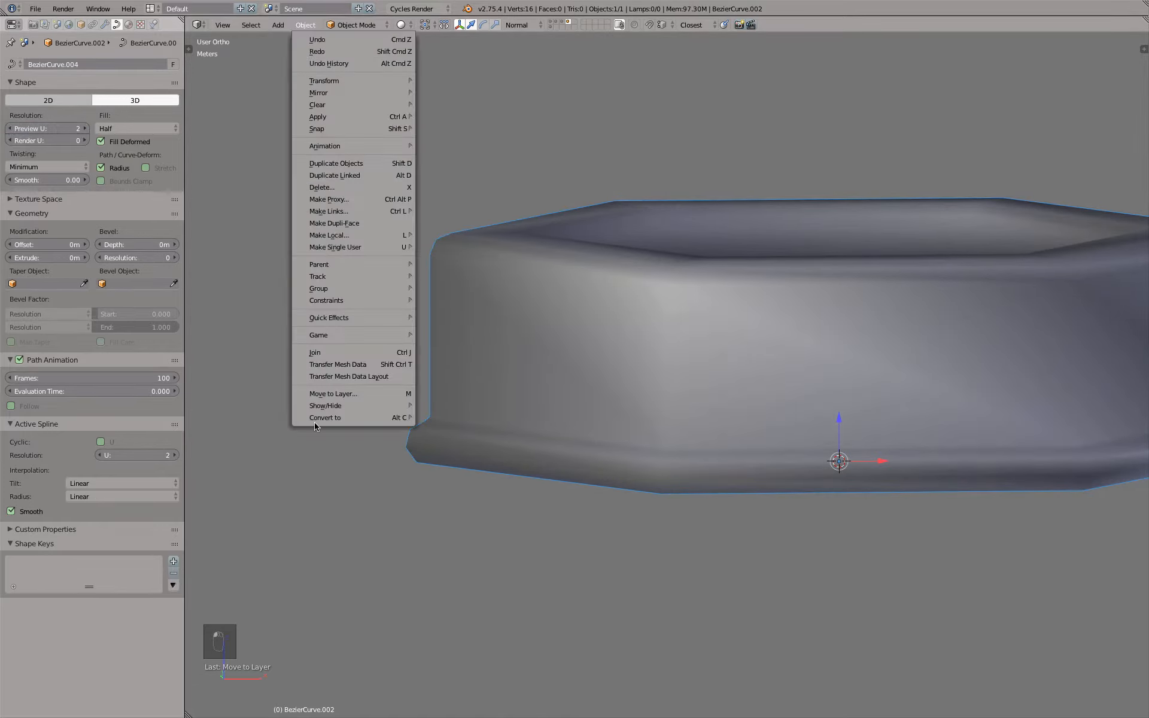
mouse_move(322, 418)
left_click(432, 436)
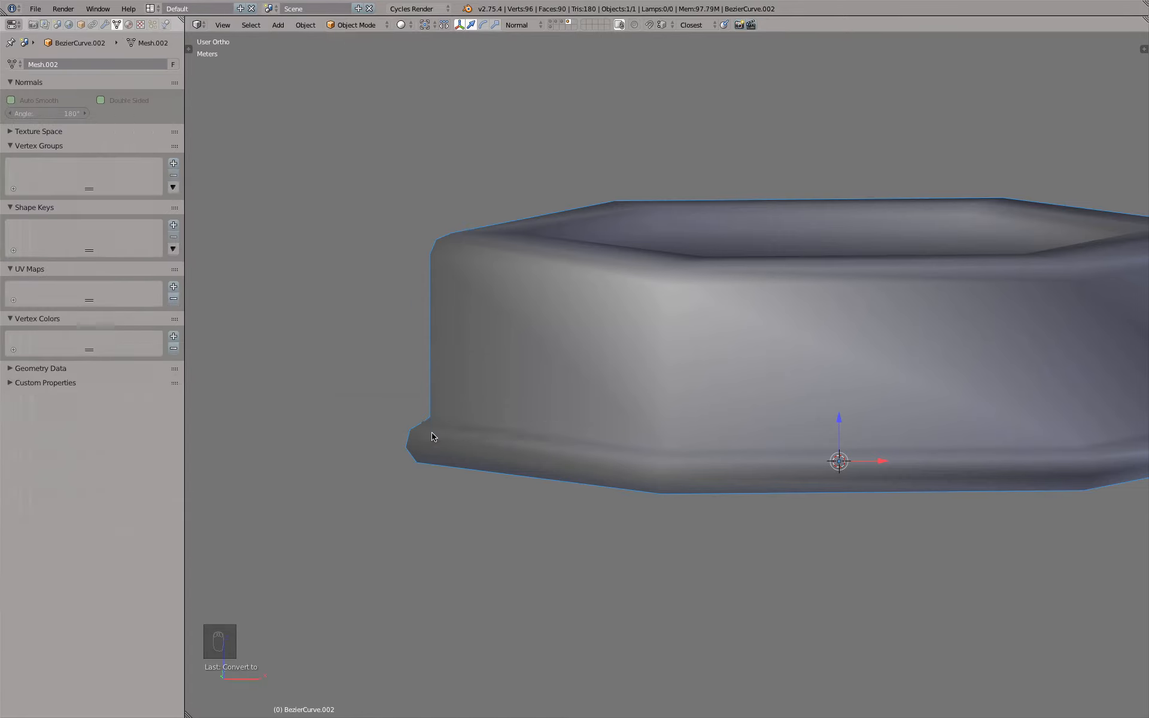
- Add a Subdivision Surface modifier with edit-cage display and 3 View subdivisions to the new mesh, with all vertices selected
key("Tab")
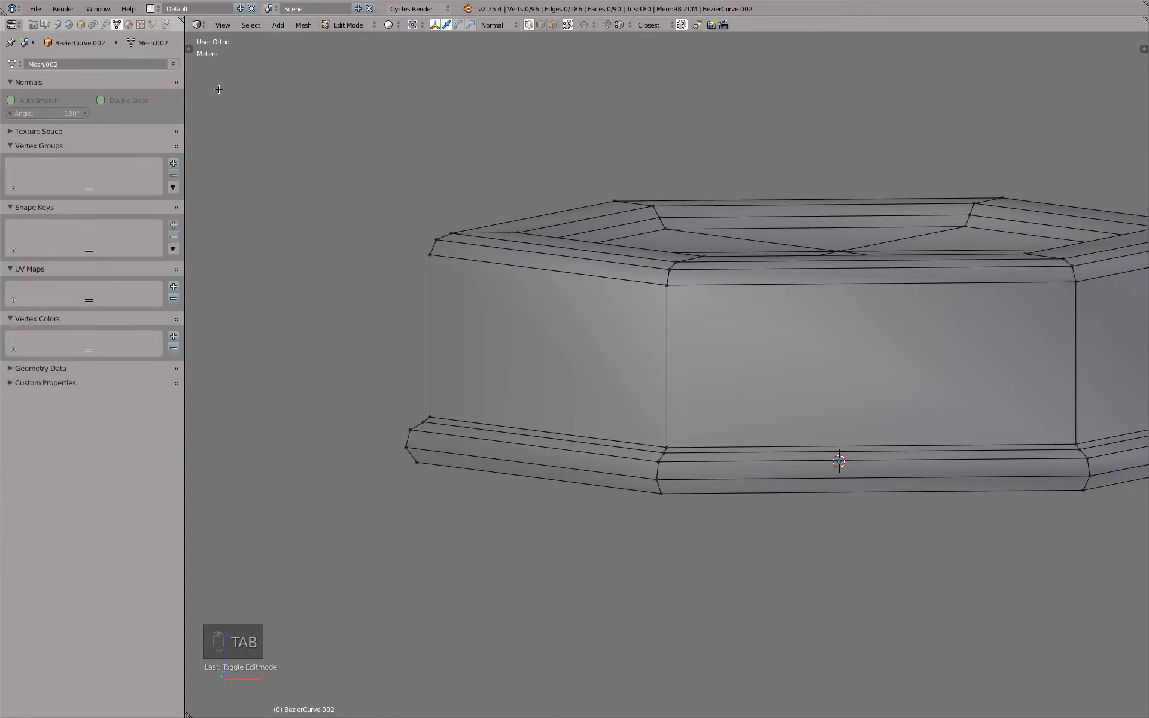
left_click(106, 25)
left_click(93, 66)
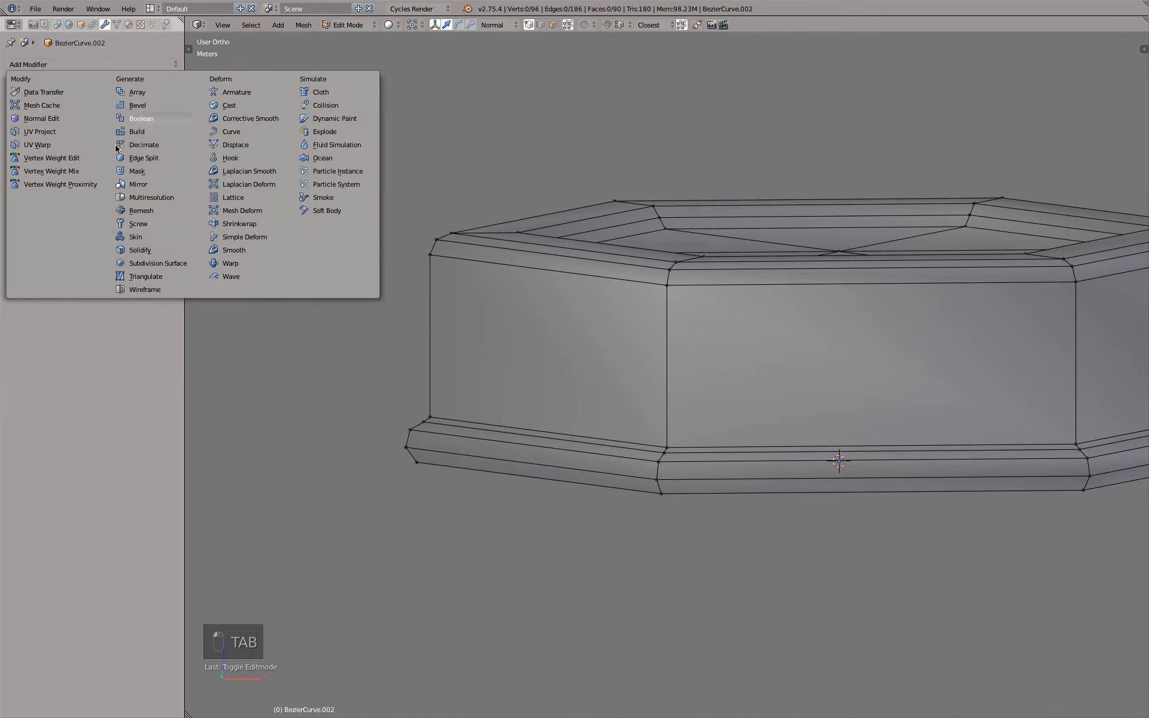
left_click(137, 263)
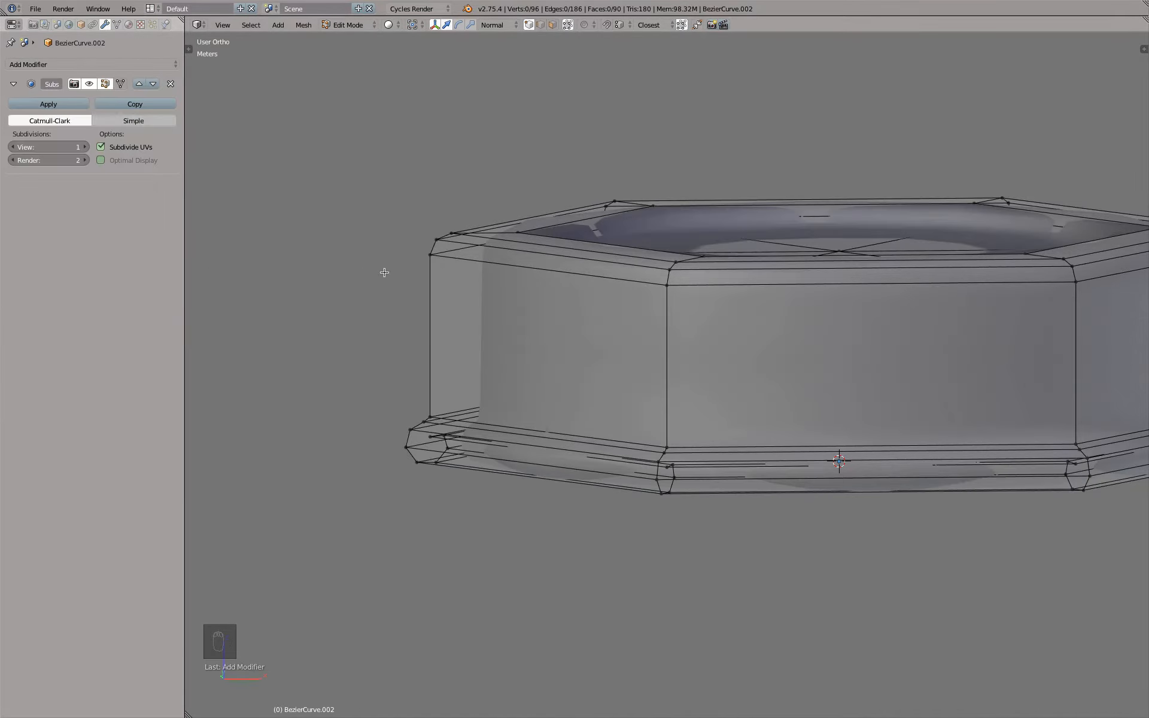
key("a")
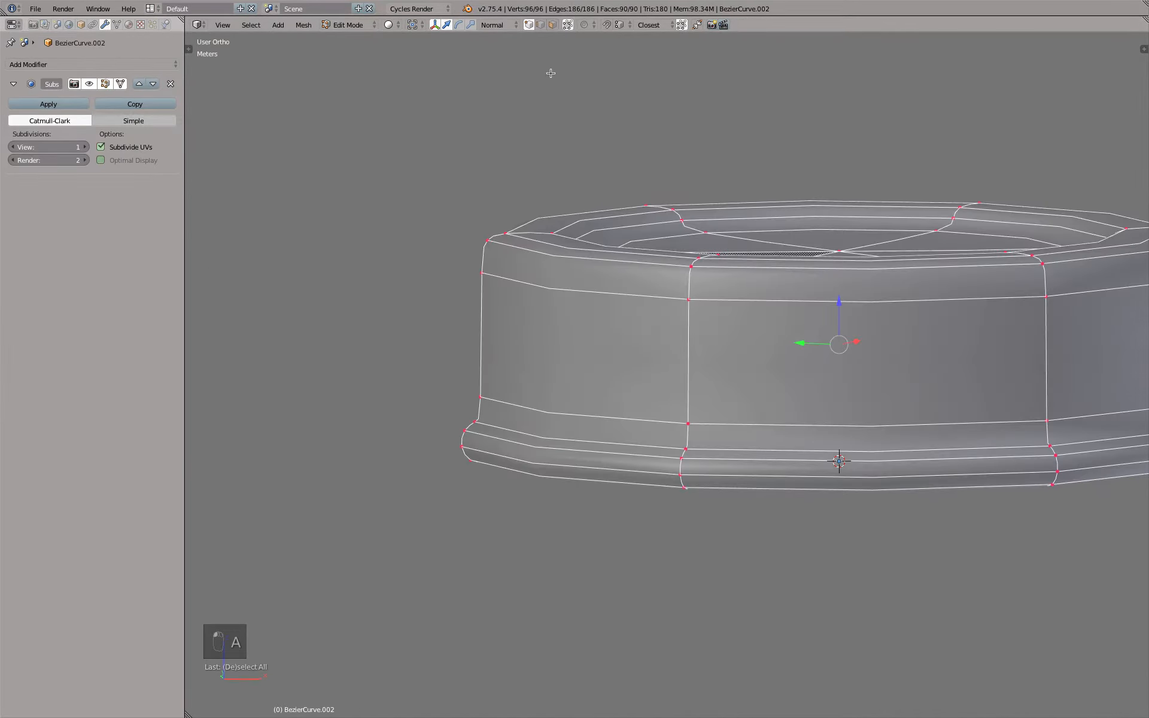
key("ctrl+3")
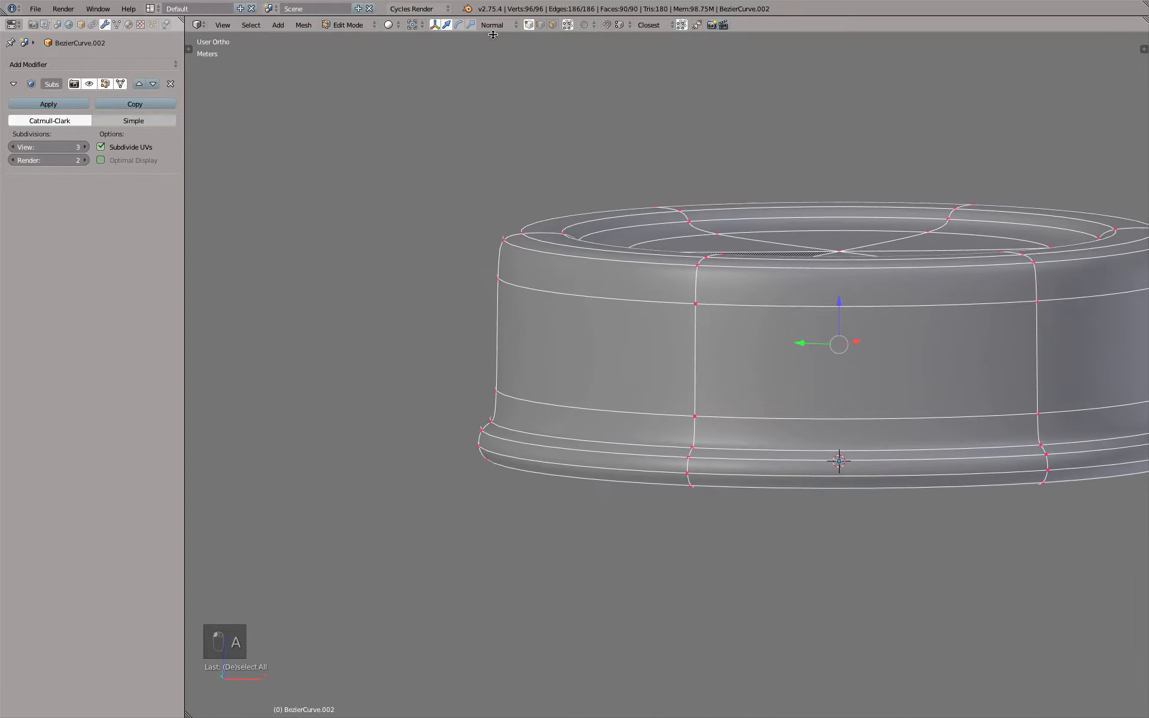
- Show the first layer's guide curves with the mesh and scale all its vertices, excluding Z, out to the guides in front view
key("Tab")
left_click(550, 28, "shift")
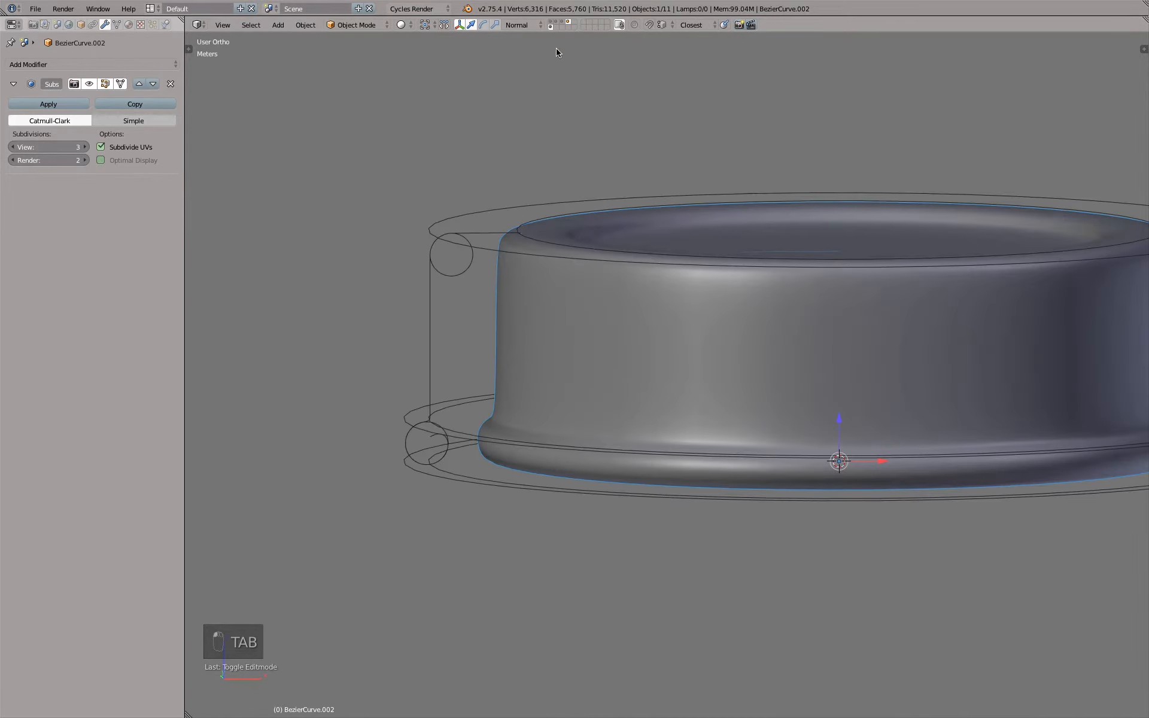
key("KP_1")
key("Tab")
key("a")
key("a")
key("a")
key("a")
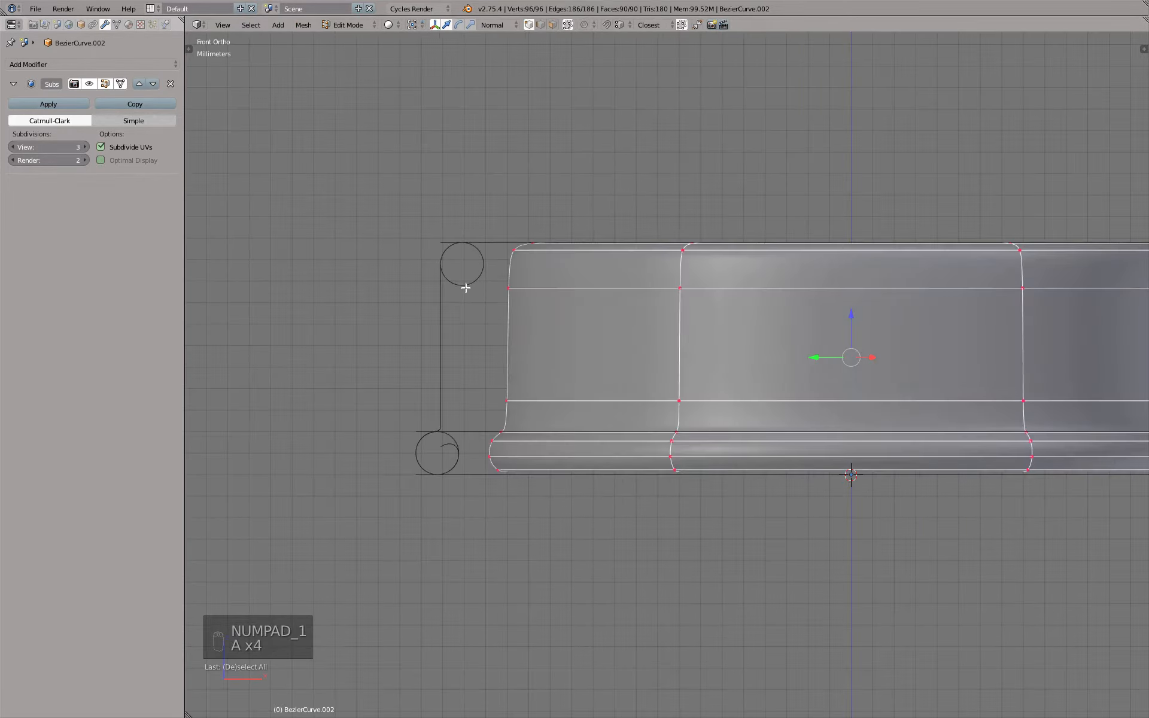
key("s")
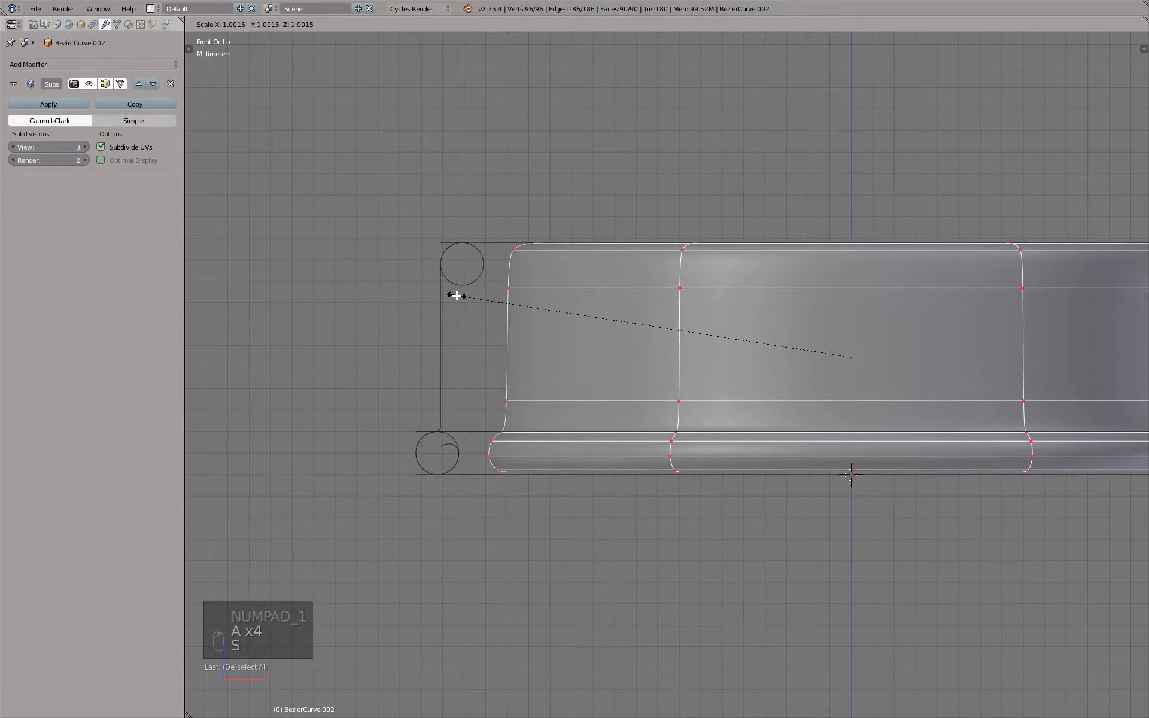
key("shift+z")
left_click(381, 298)
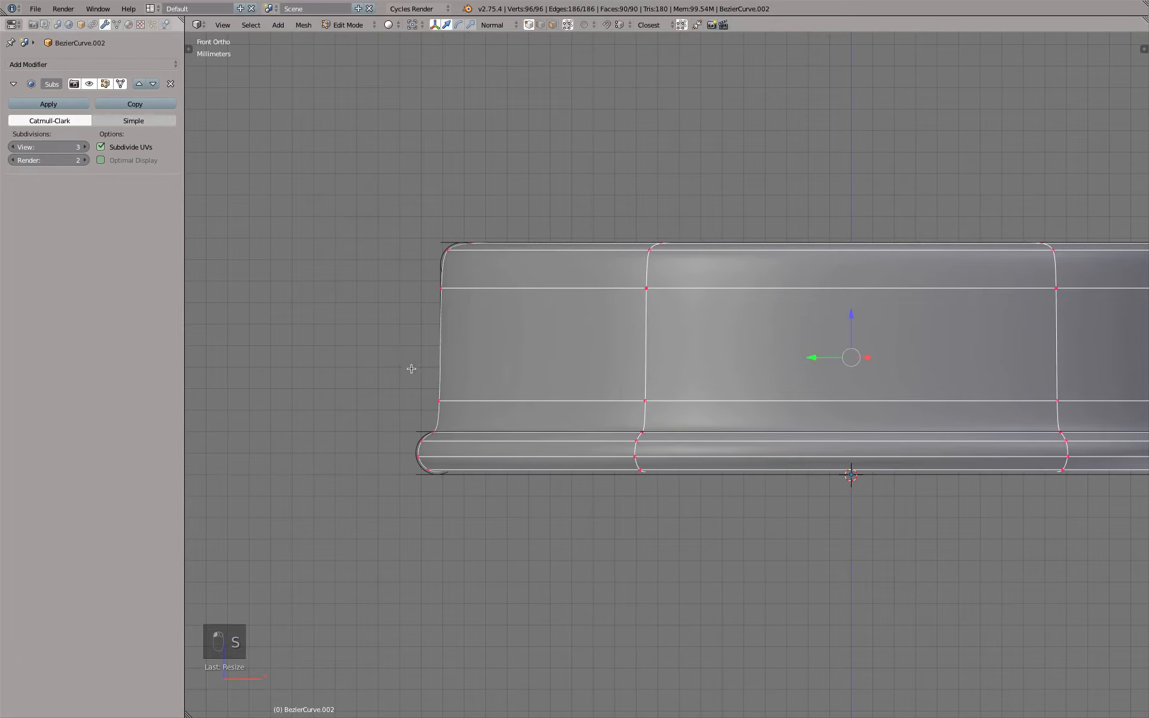
- Examine how closely the bottom bead of the lower-resolution mesh follows its guide circle in wireframe
scroll(414, 377, "up", 6)
middle_click_drag(437, 531, 437, 395, "shift")
scroll(437, 395, "up", 2)
key("z")
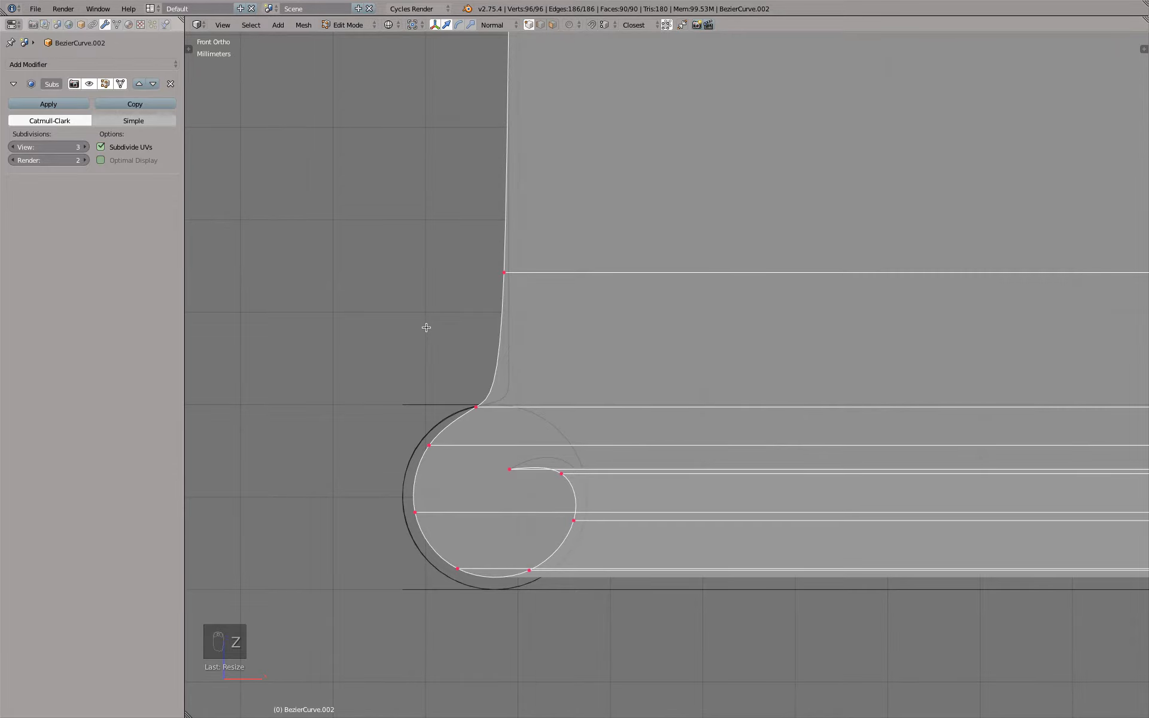
- Compare the mesh's original cage with its subdivided cage against the guide curves in front view
scroll(425, 327, "down", 6)
middle_click_drag(485, 234, 497, 241)
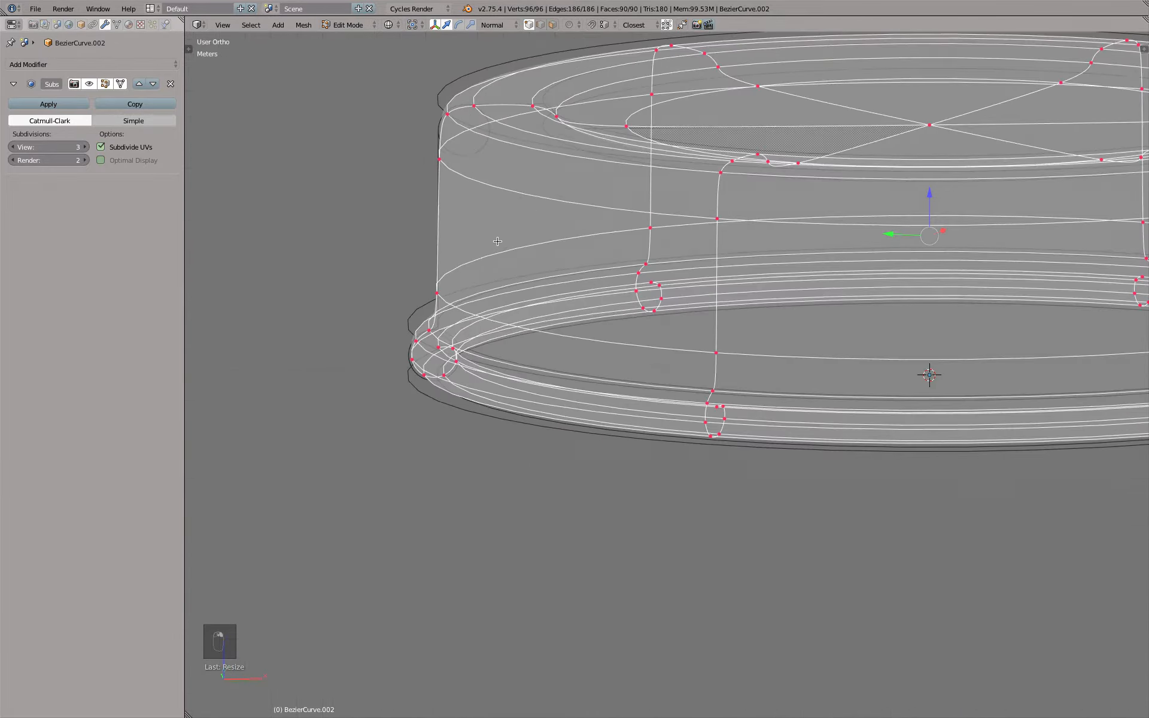
key("KP_1")
scroll(500, 216, "up", 3)
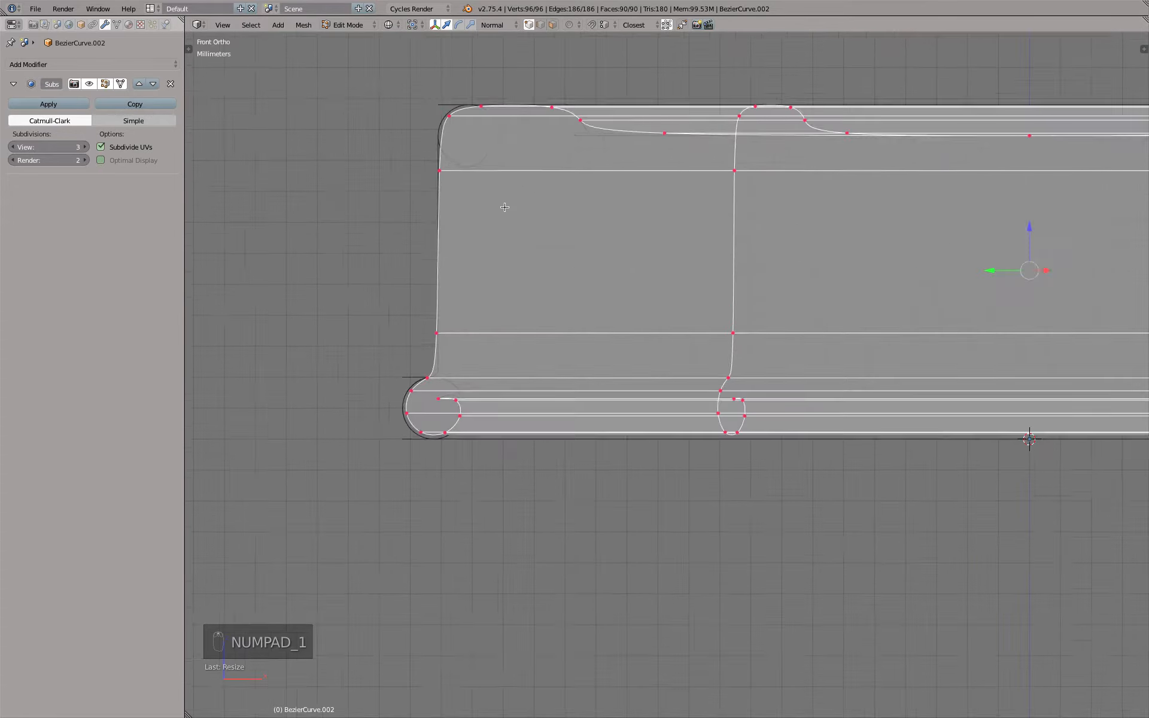
left_click(121, 86)
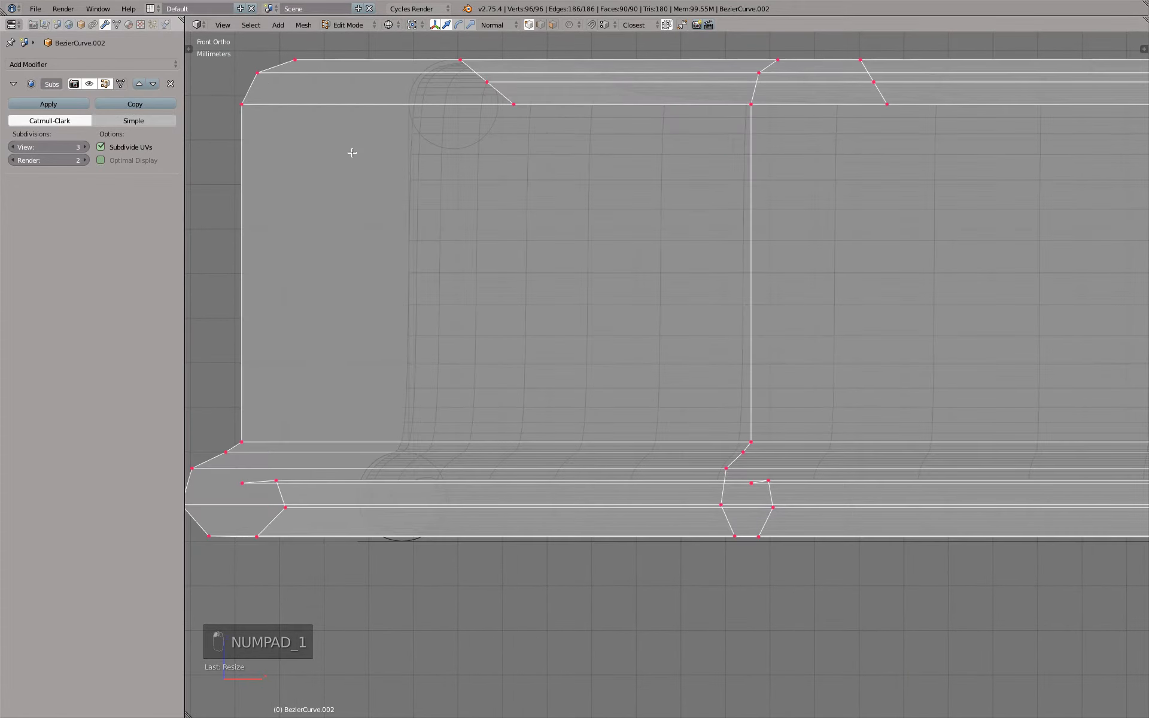
scroll(351, 153, "down", 1)
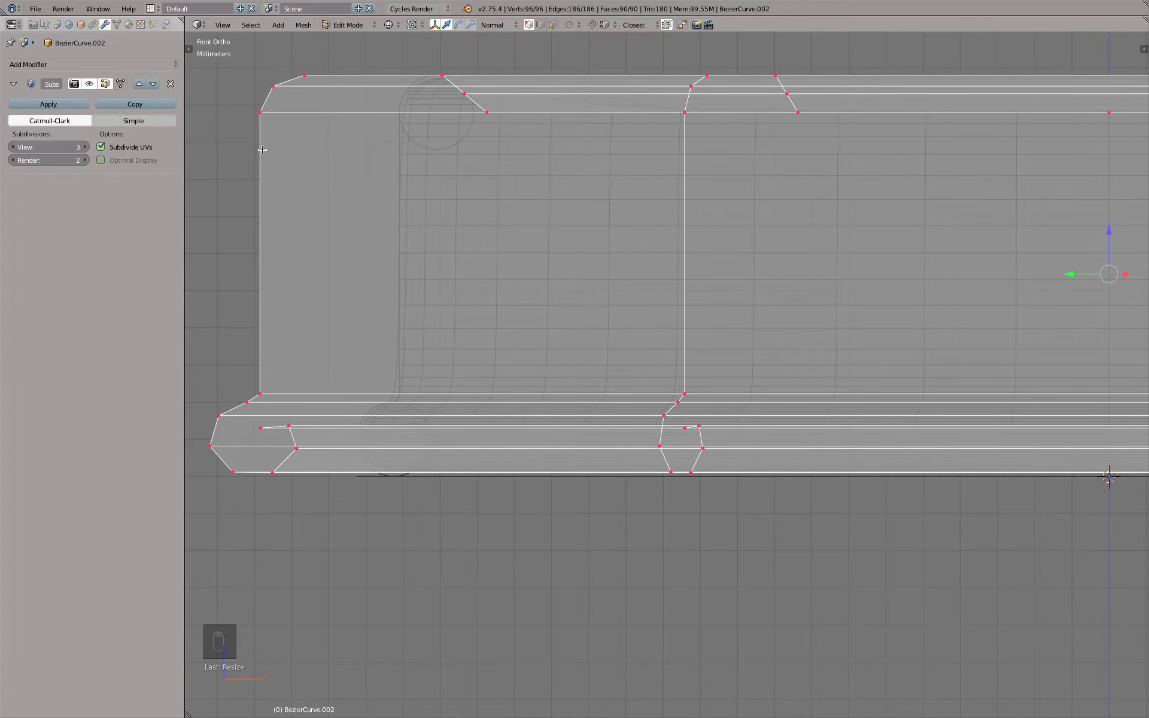
left_click(121, 85)
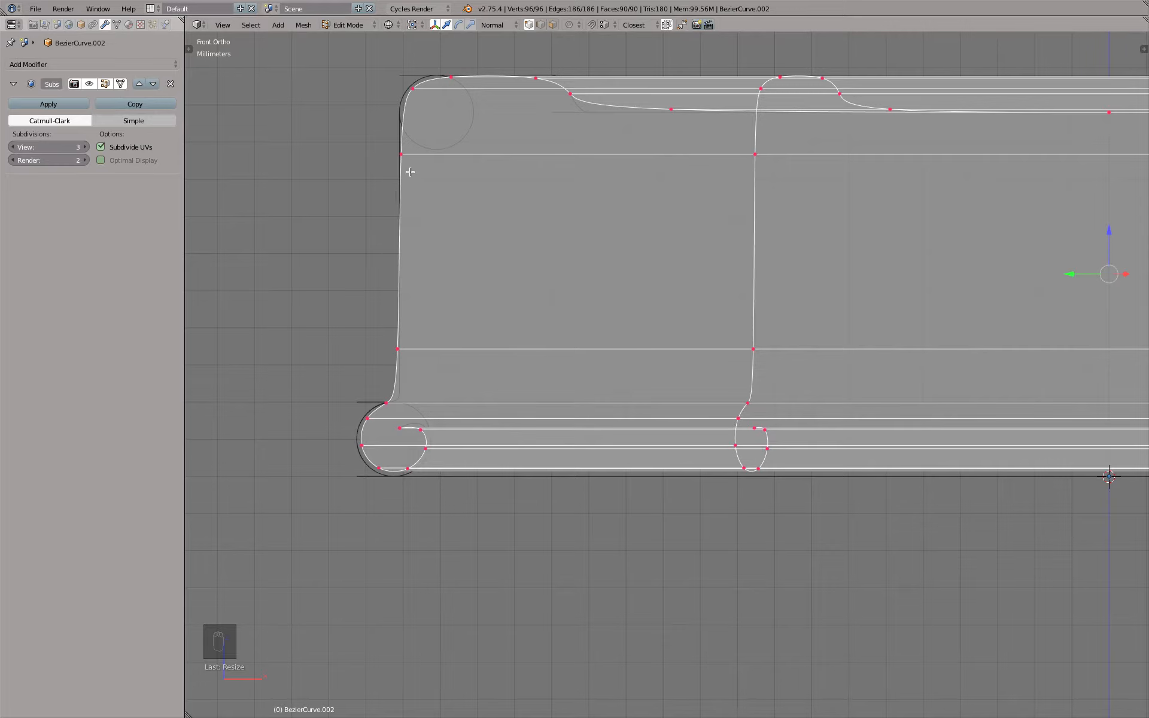
- Add three horizontal edge loops to the side wall, one at mid-height and one in each half, leaving the edit-cage display on
left_click(121, 86)
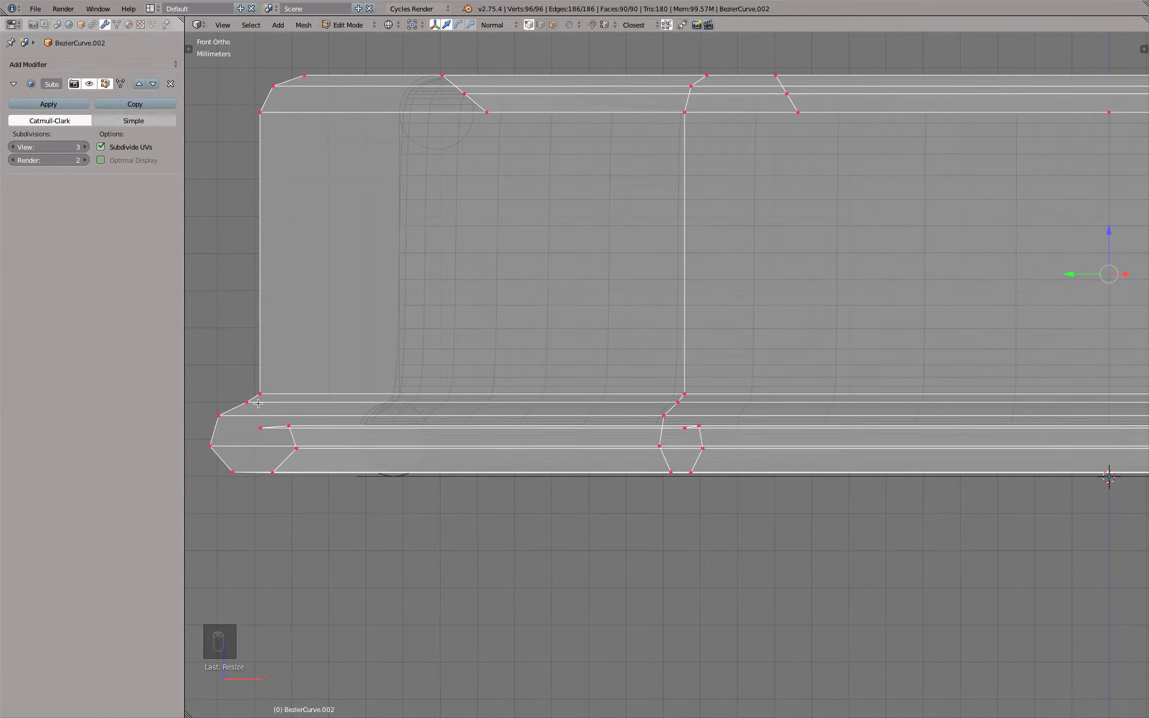
key("ctrl+r")
left_click(273, 243)
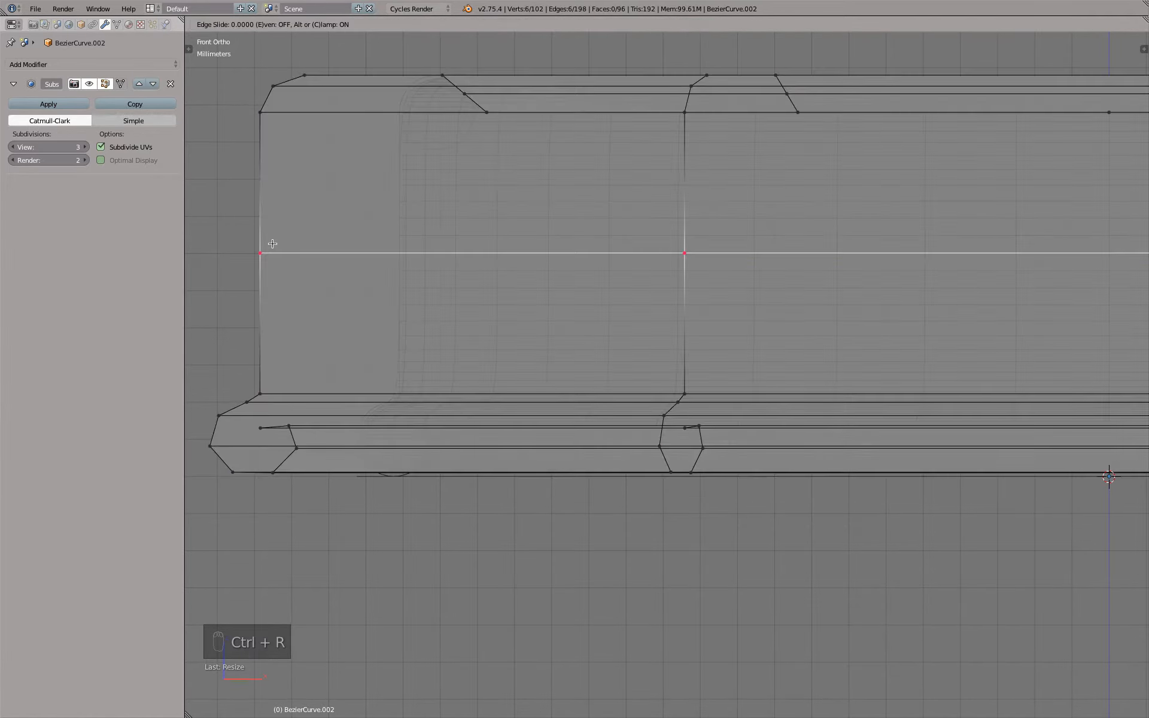
left_click(273, 243)
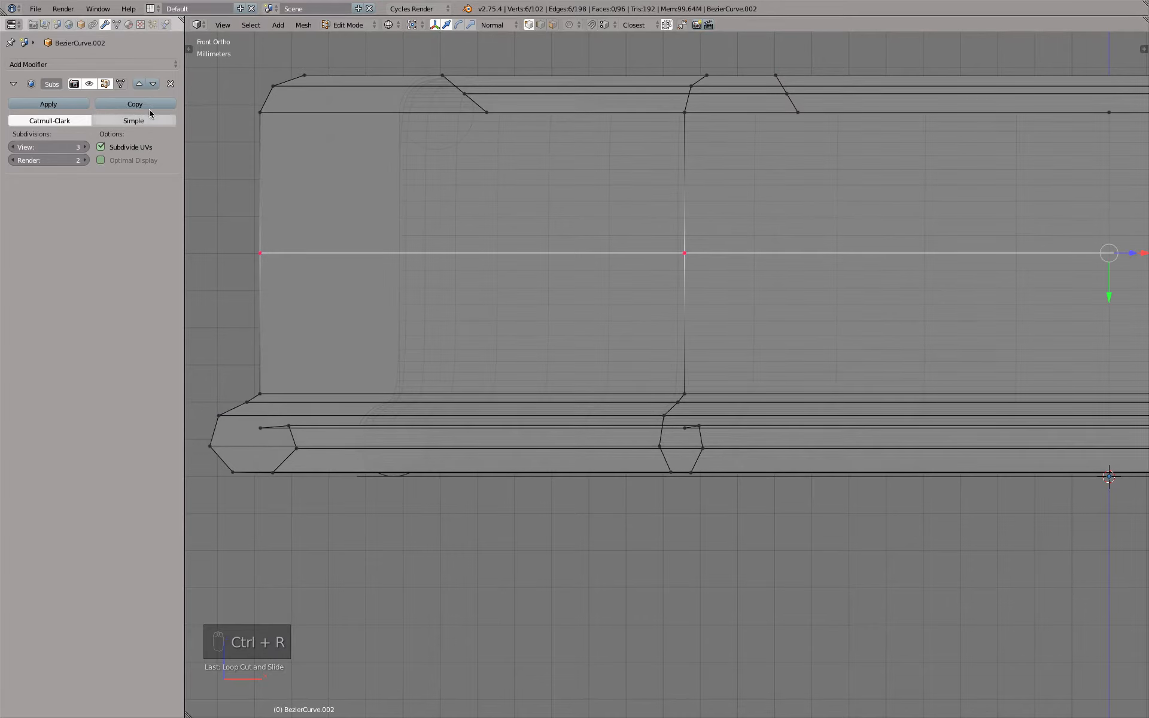
left_click(121, 85)
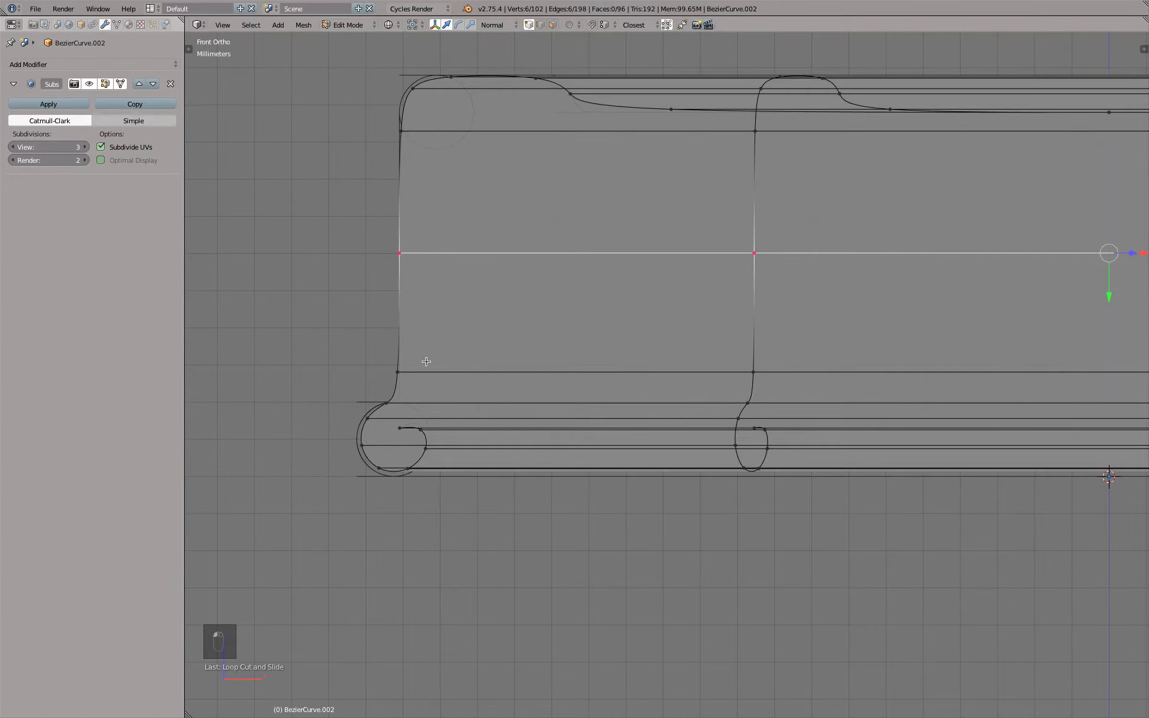
key("ctrl+r")
left_click(403, 324)
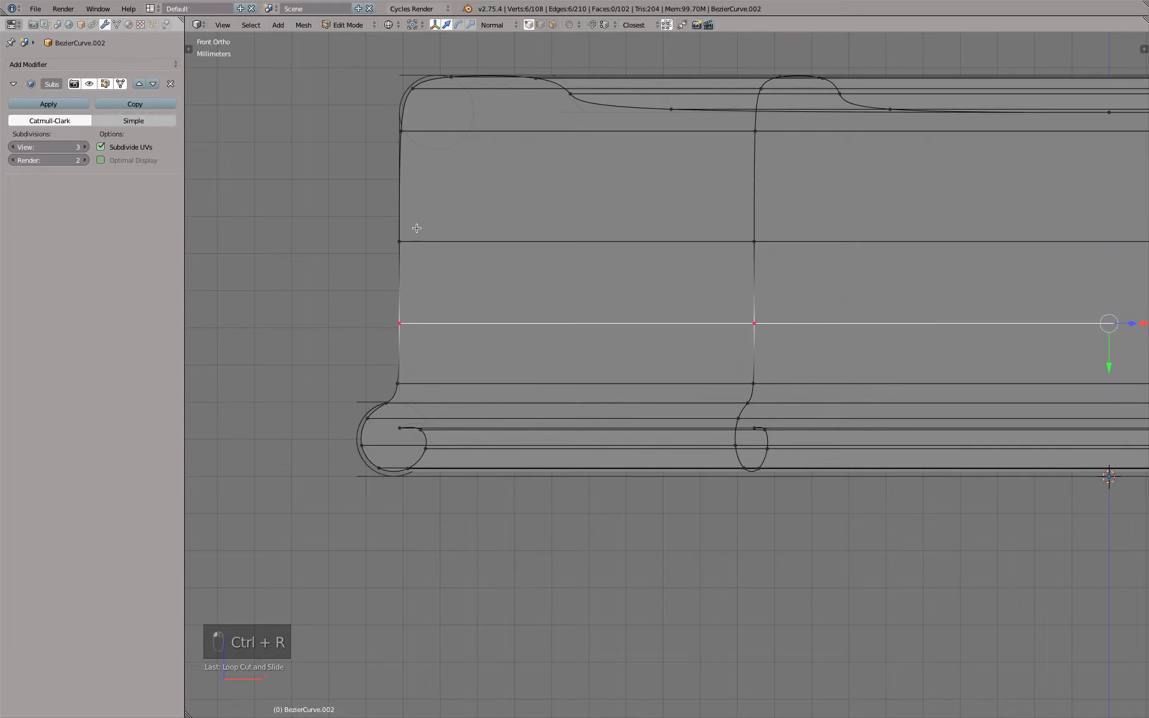
key("ctrl+r")
left_click(413, 177)
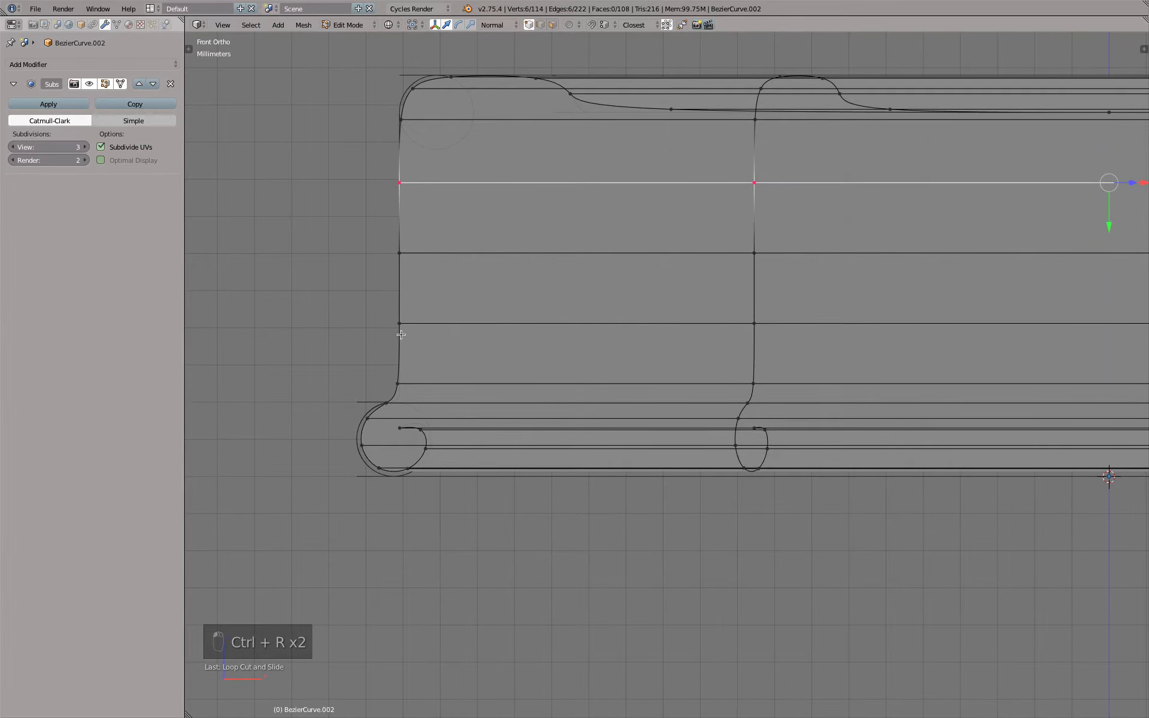
key("Tab")
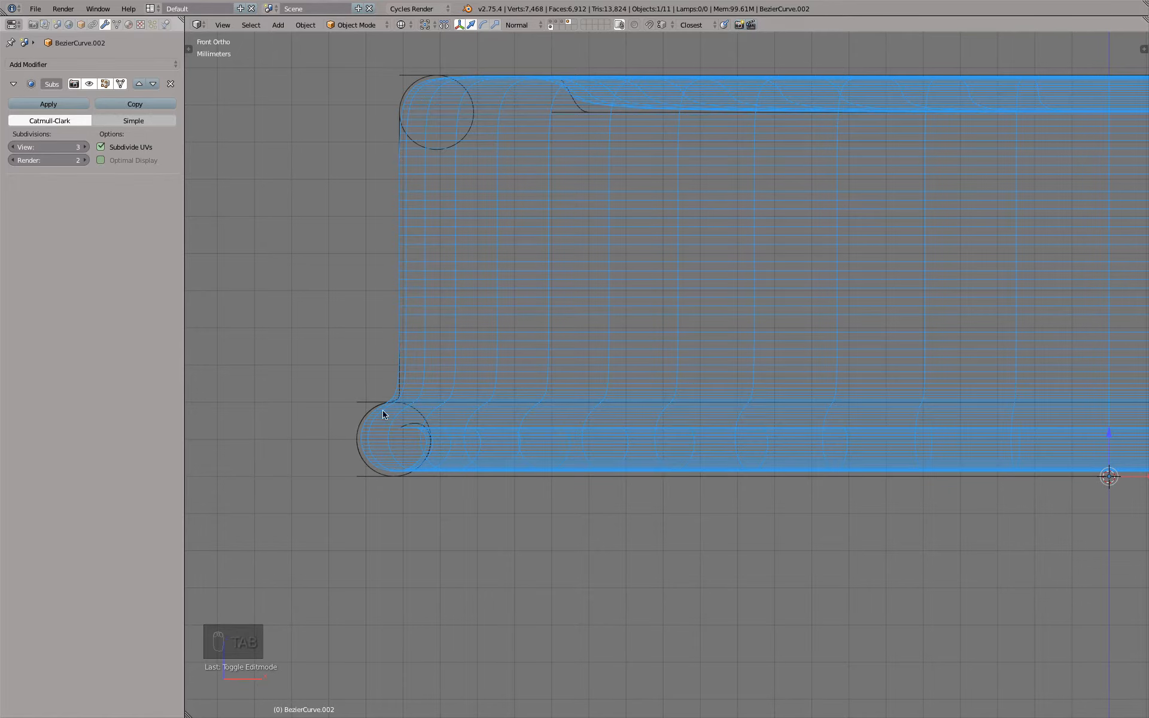
key("Tab")
- Select all vertices of the bottom bead, lower them about 39 µm along Z and scale them by about 1.0047 to meet the guide circle
scroll(372, 401, "up", 7)
scroll(352, 353, "down", 9)
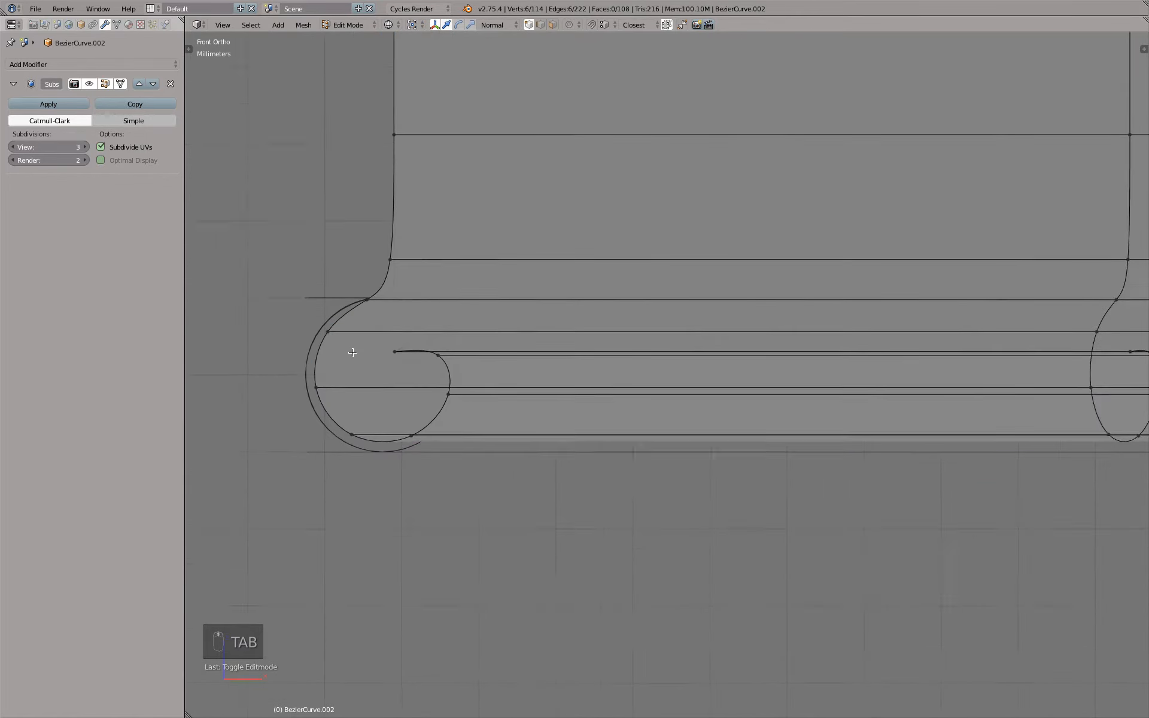
scroll(436, 371, "up", 1)
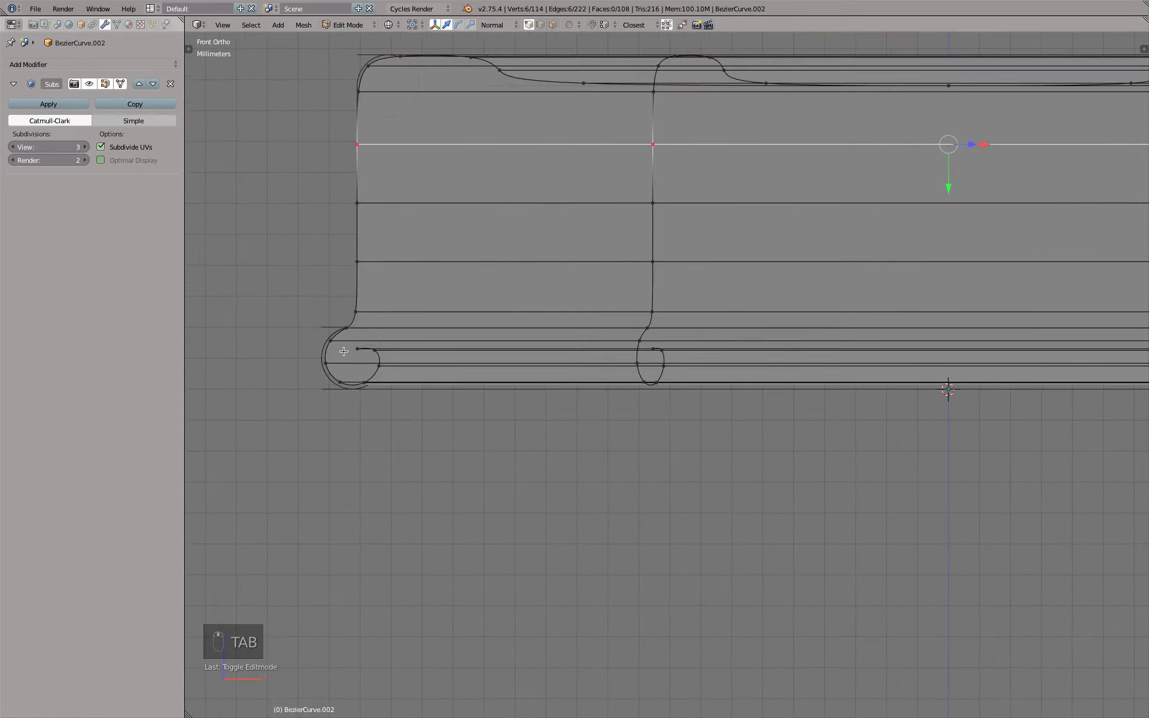
scroll(344, 351, "down", 2)
key("a")
key("b")
left_click_drag(314, 325, 907, 385)
scroll(907, 385, "down", 3)
middle_click_drag(908, 385, 818, 398, "shift")
key("b")
left_click_drag(823, 363, 1018, 412)
scroll(624, 407, "up", 8)
middle_click_drag(367, 269, 738, 277, "shift")
scroll(515, 240, "up", 2)
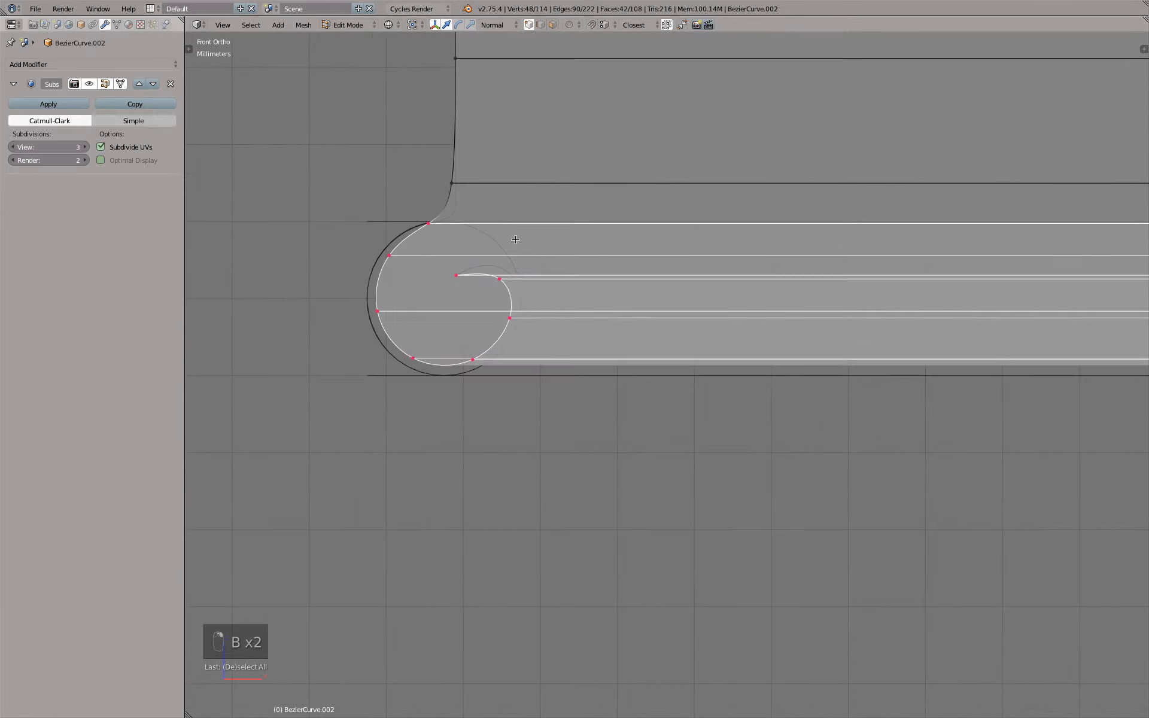
scroll(516, 239, "up", 1)
scroll(516, 239, "down", 1)
scroll(514, 245, "up", 2)
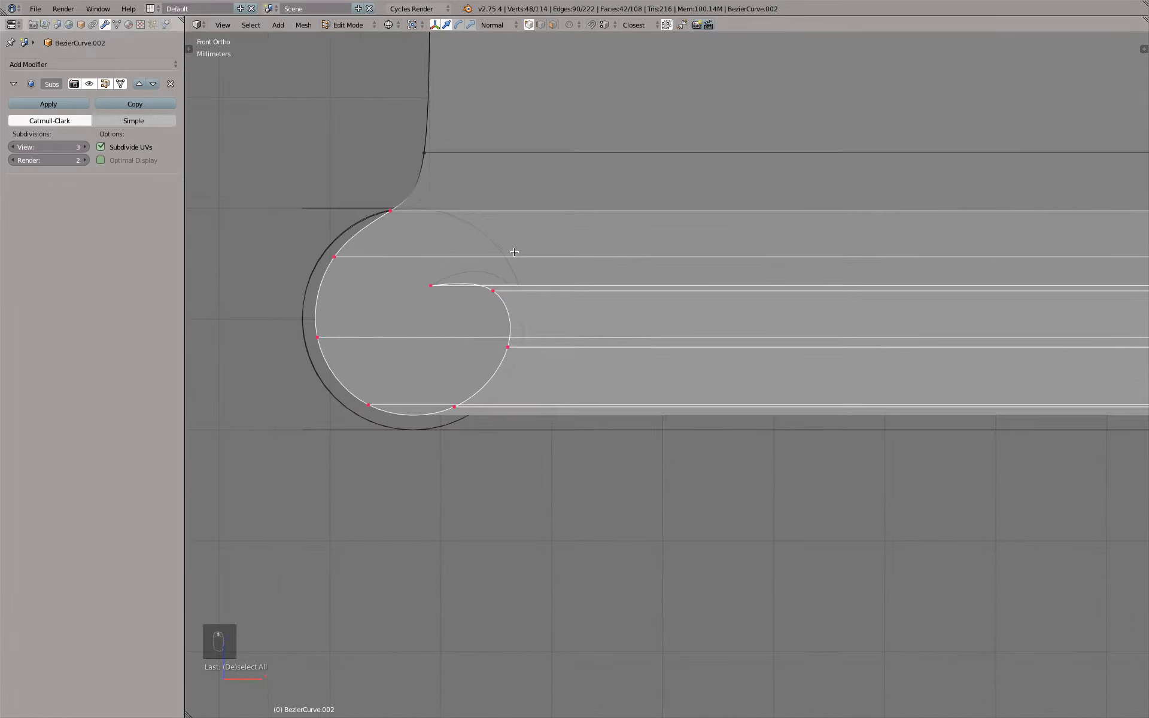
scroll(514, 252, "down", 1)
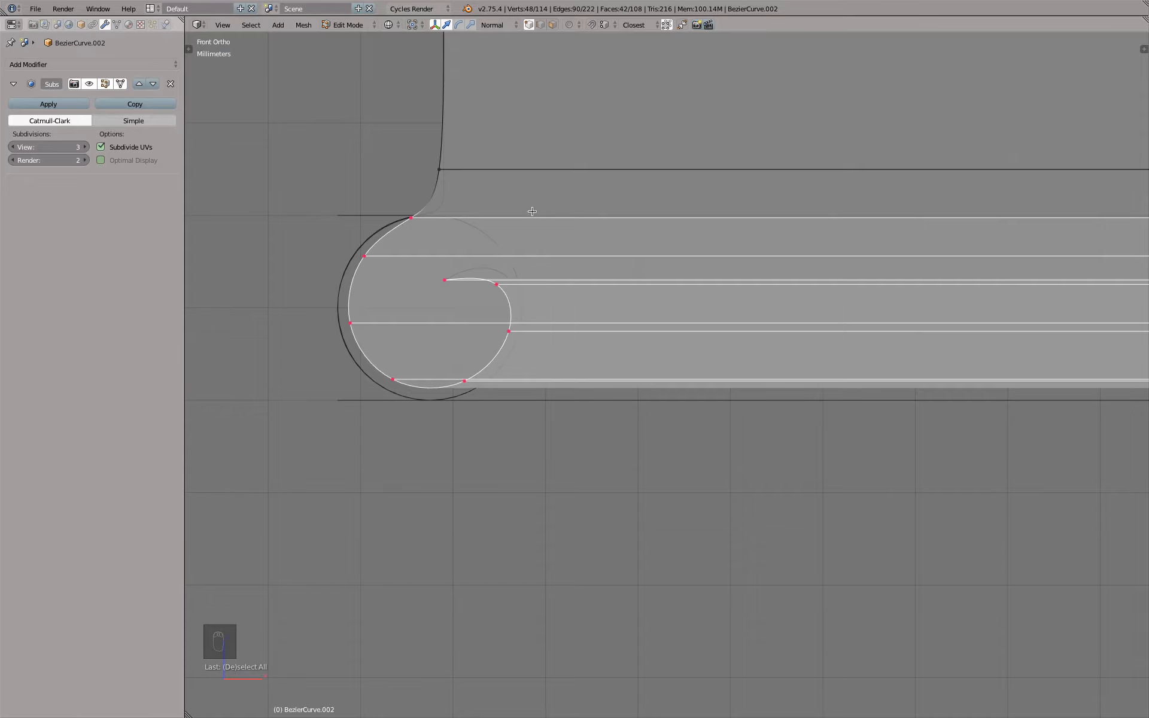
key("g")
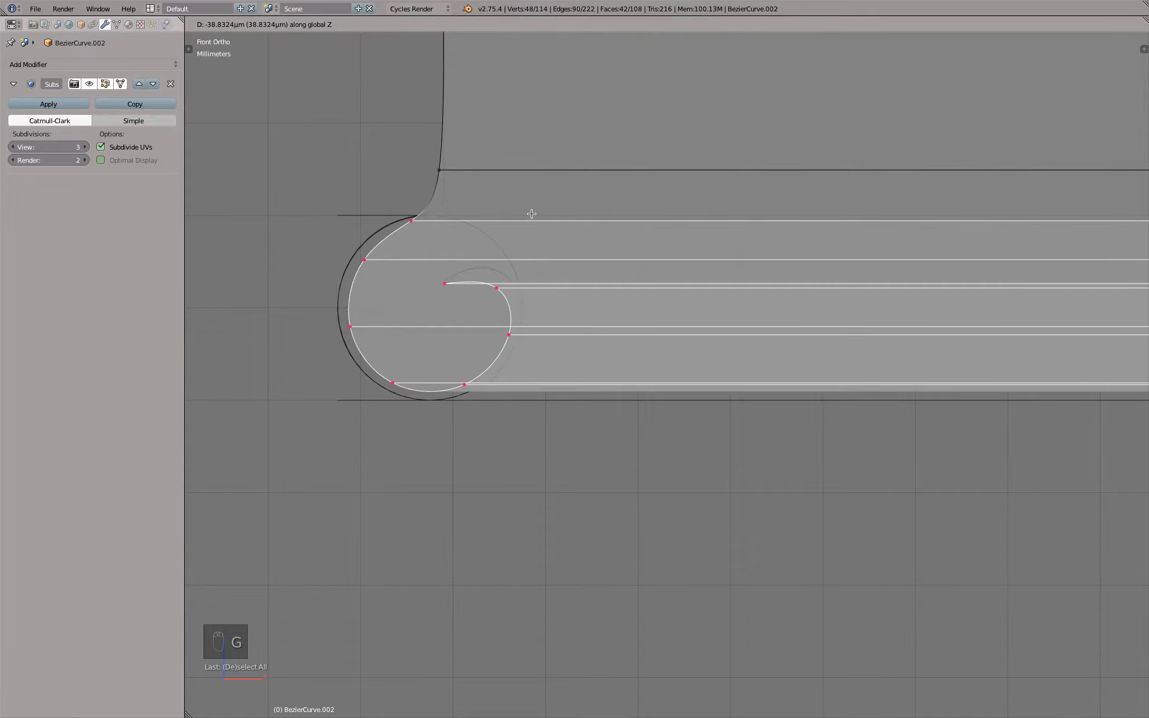
left_click(531, 214)
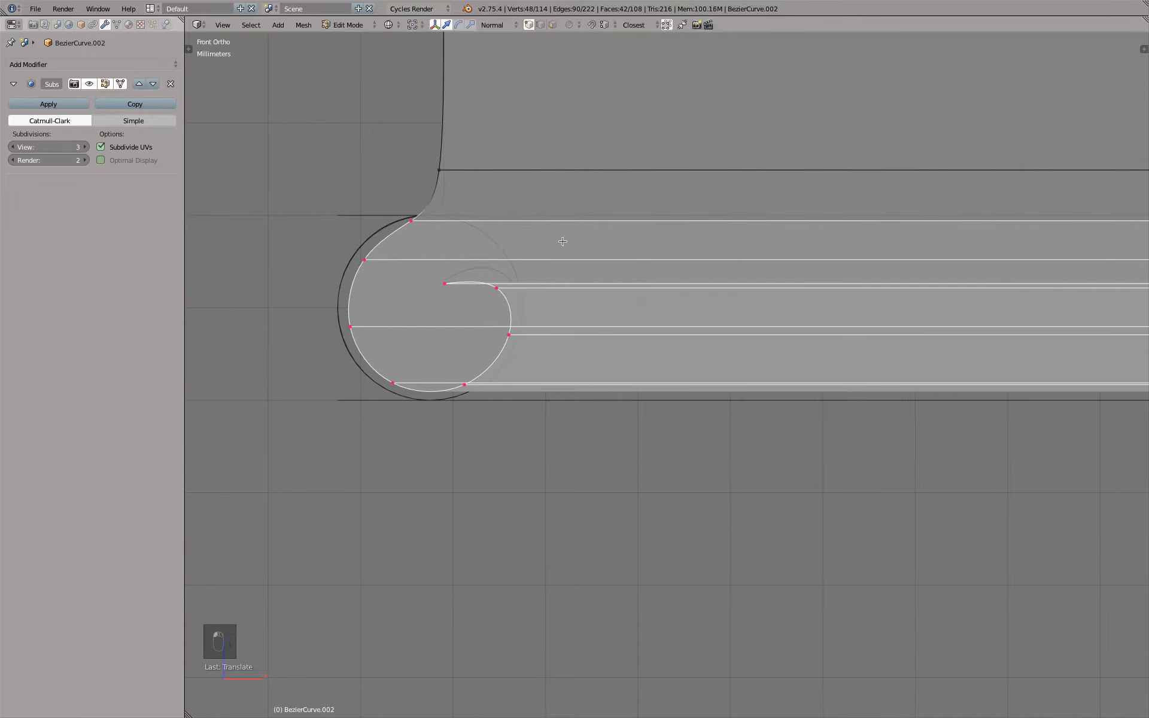
key("s")
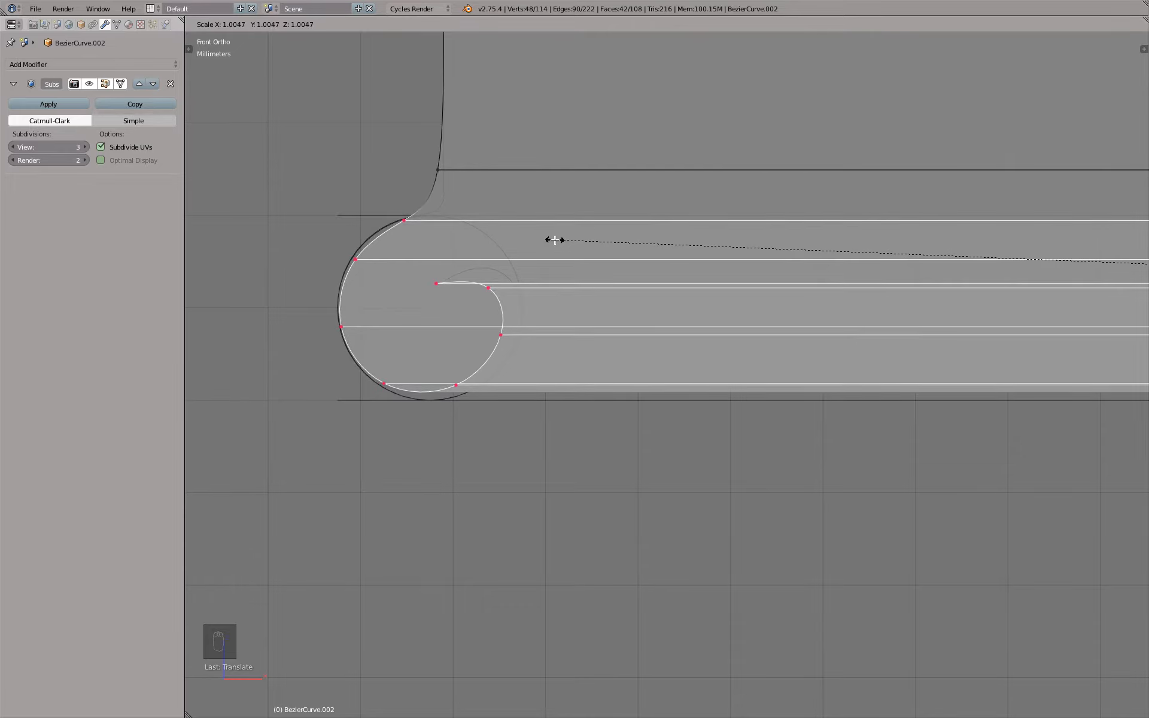
left_click(554, 240)
key("a")
key("b")
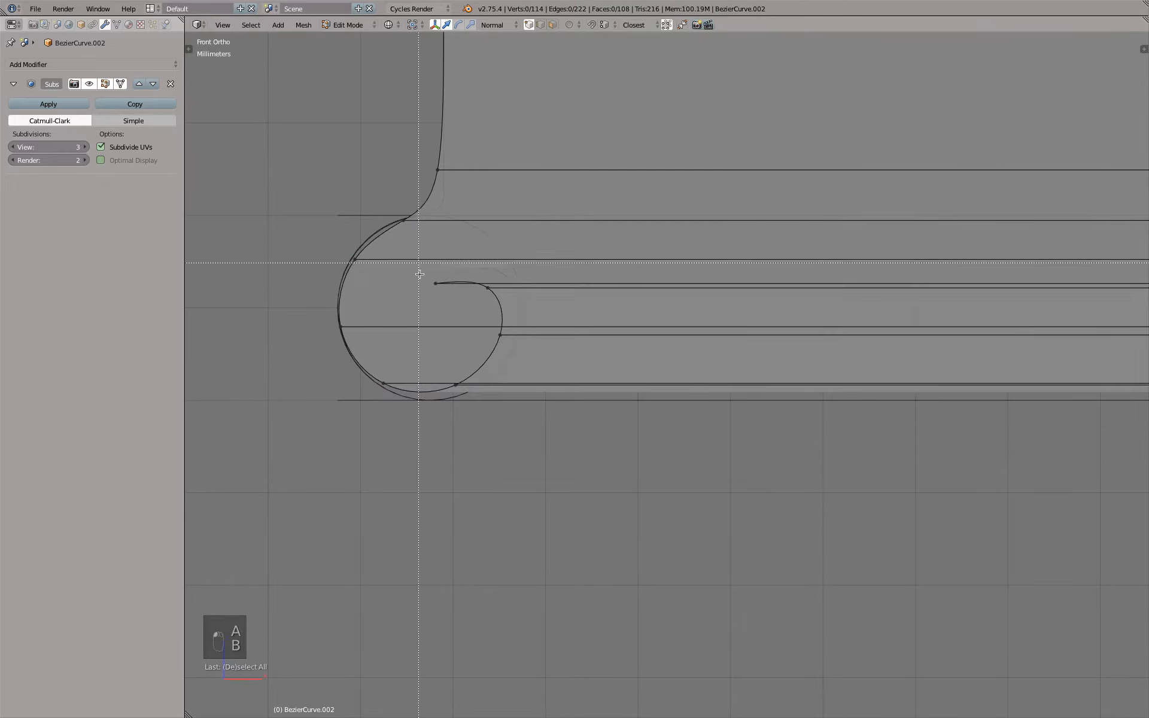
left_click_drag(419, 261, 555, 437)
key("s")
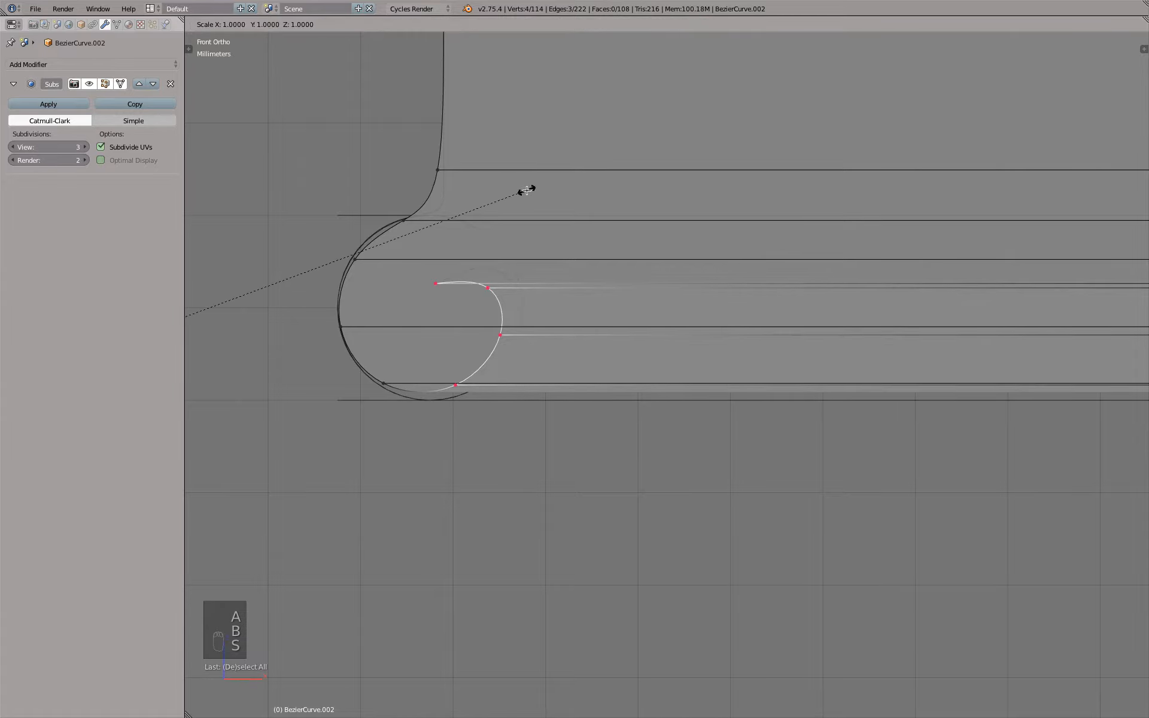
right_click(590, 186)
- Select the four inner edge loops of the bottom bead all around the cap and scale them to about 0.99 in front view
scroll(572, 246, "down", 3)
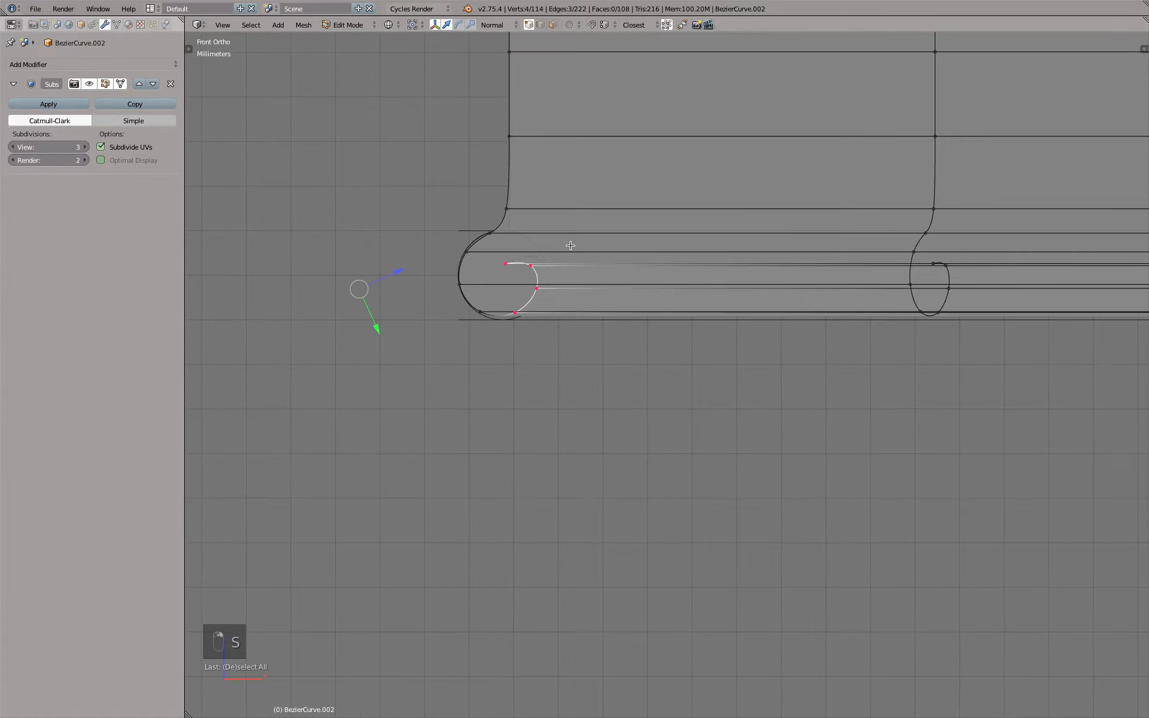
scroll(670, 298, "up", 2)
middle_click_drag(613, 296, 522, 402)
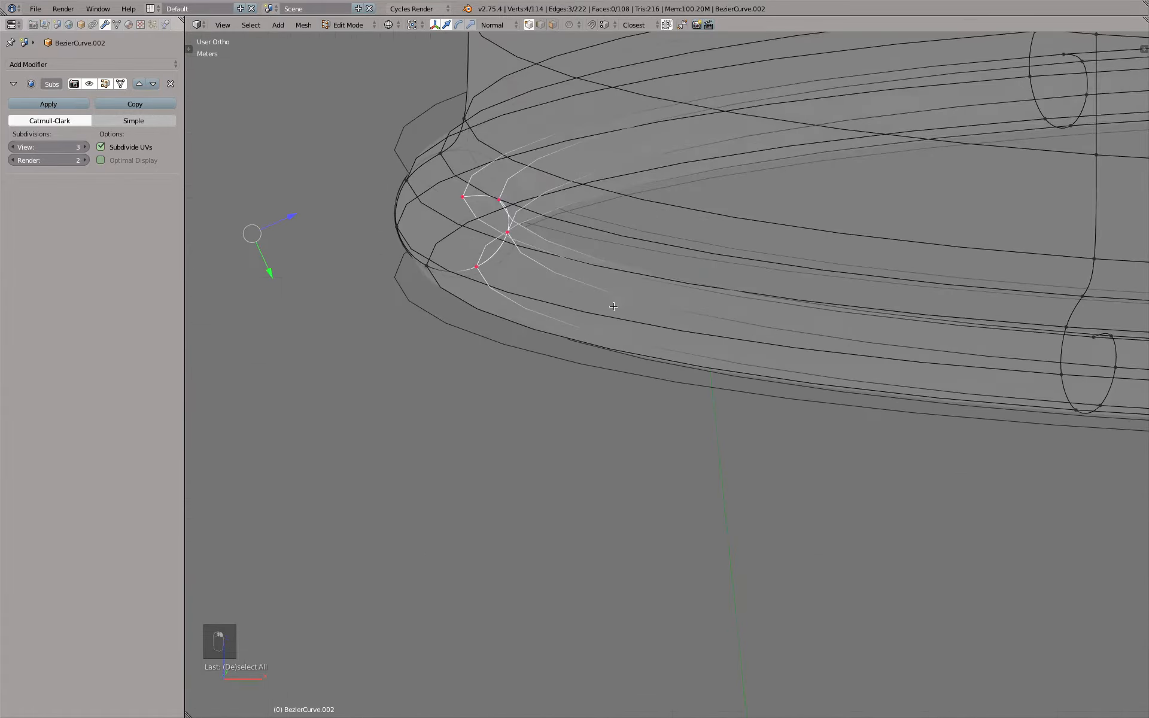
right_click(530, 312)
right_click(553, 270, "shift")
middle_click_drag(553, 270, 509, 255)
right_click(480, 264, "shift")
right_click(498, 245, "shift")
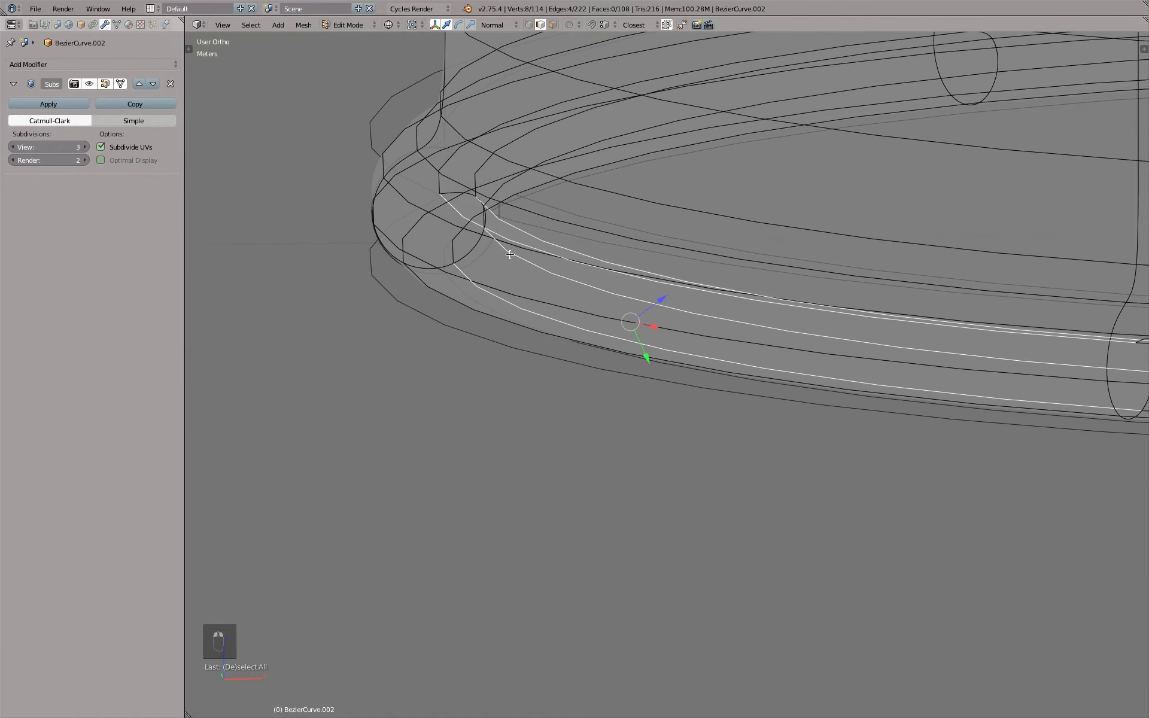
left_click(304, 24)
mouse_move(251, 25)
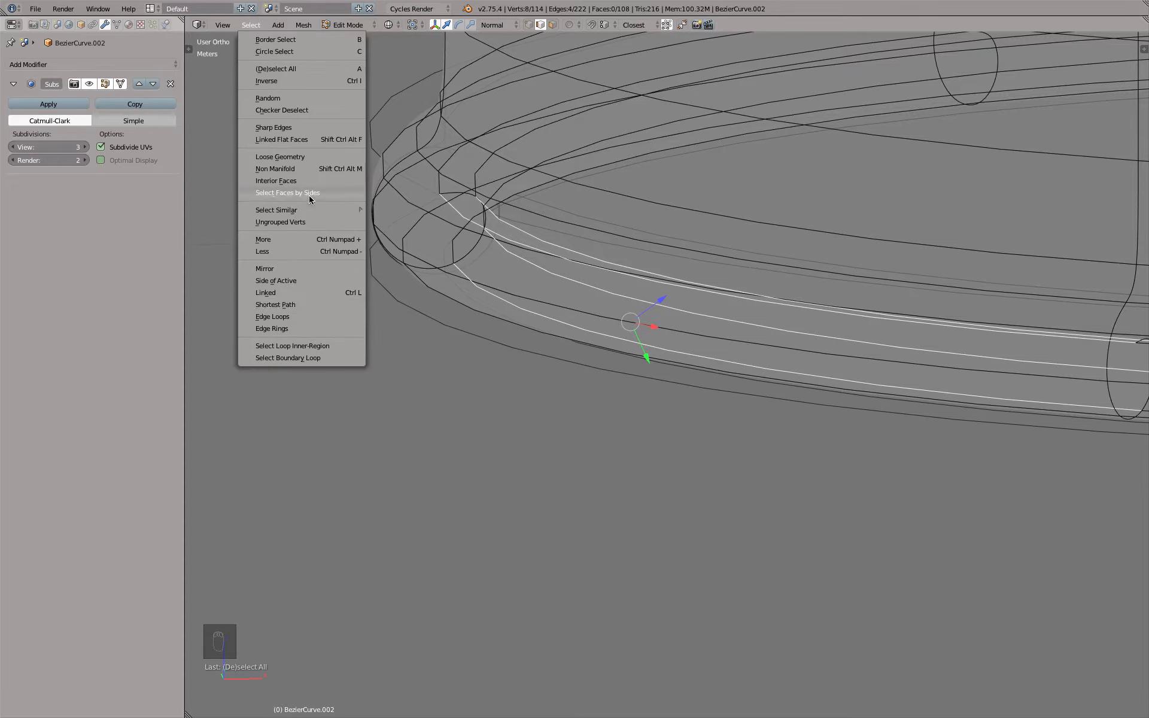
left_click(303, 316)
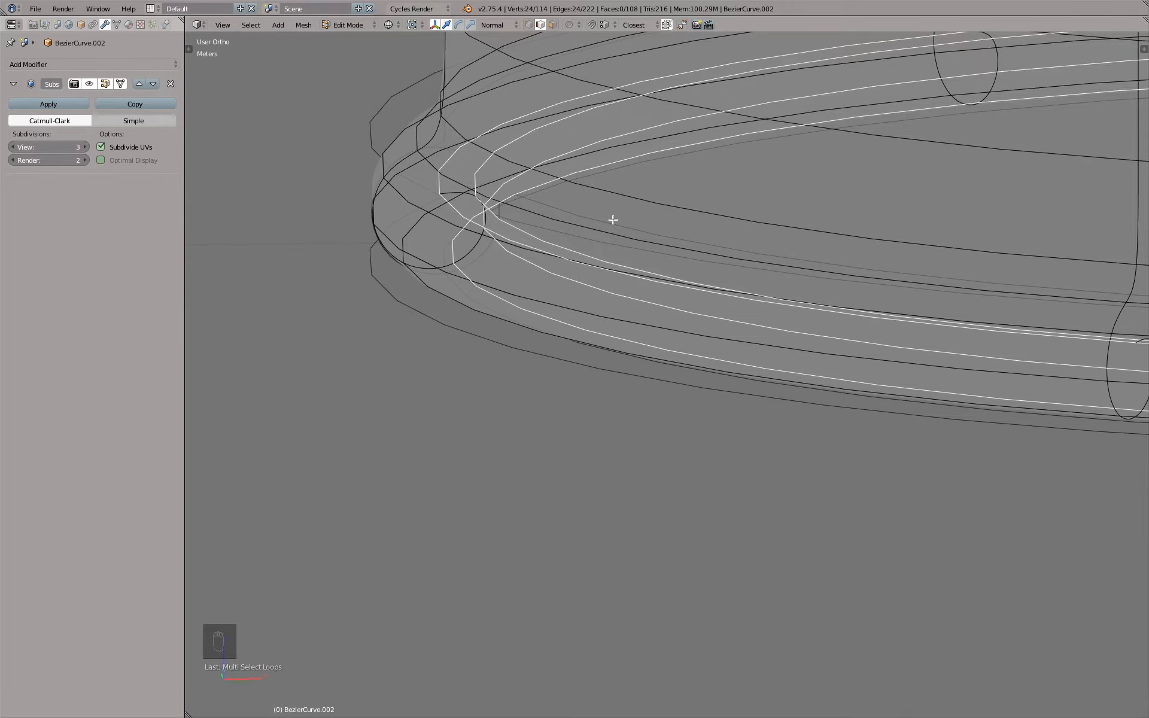
key("KP_1")
scroll(586, 248, "up", 2)
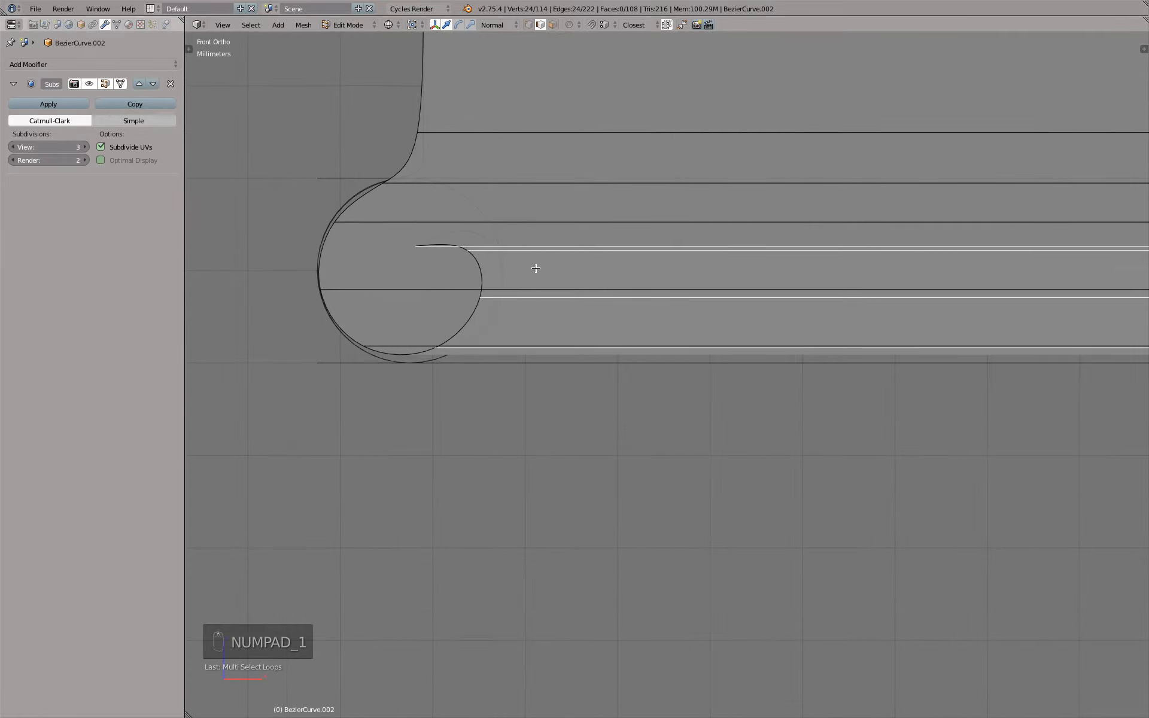
key("s")
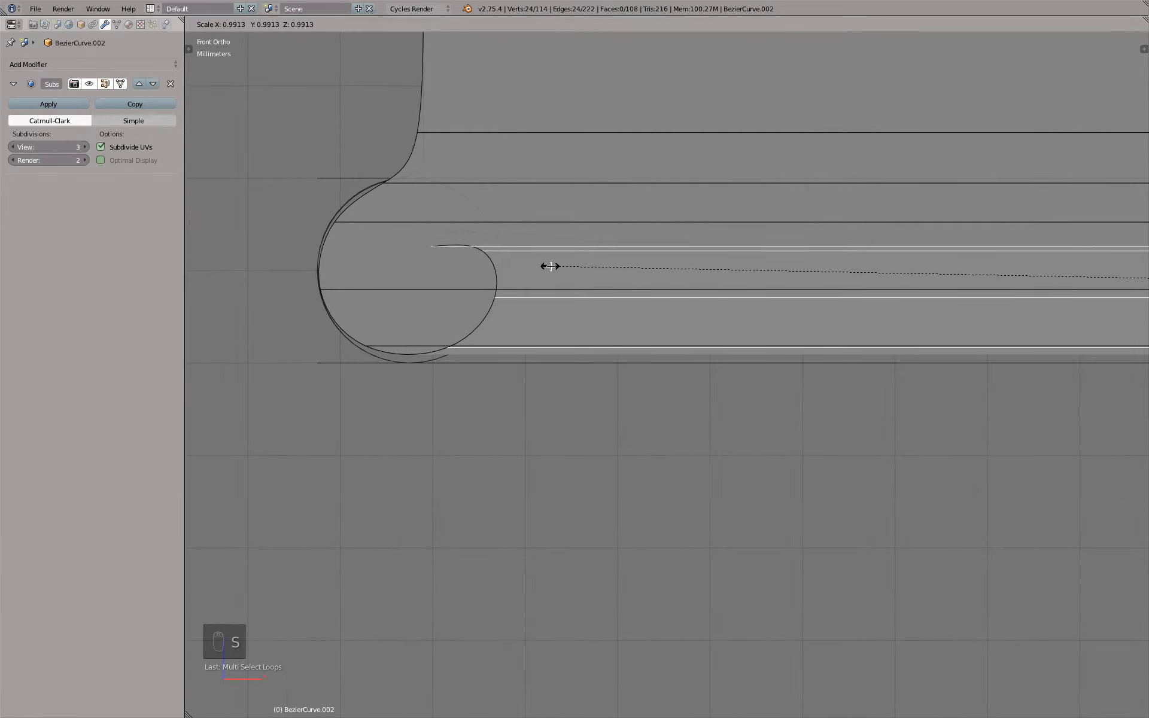
left_click(548, 265)
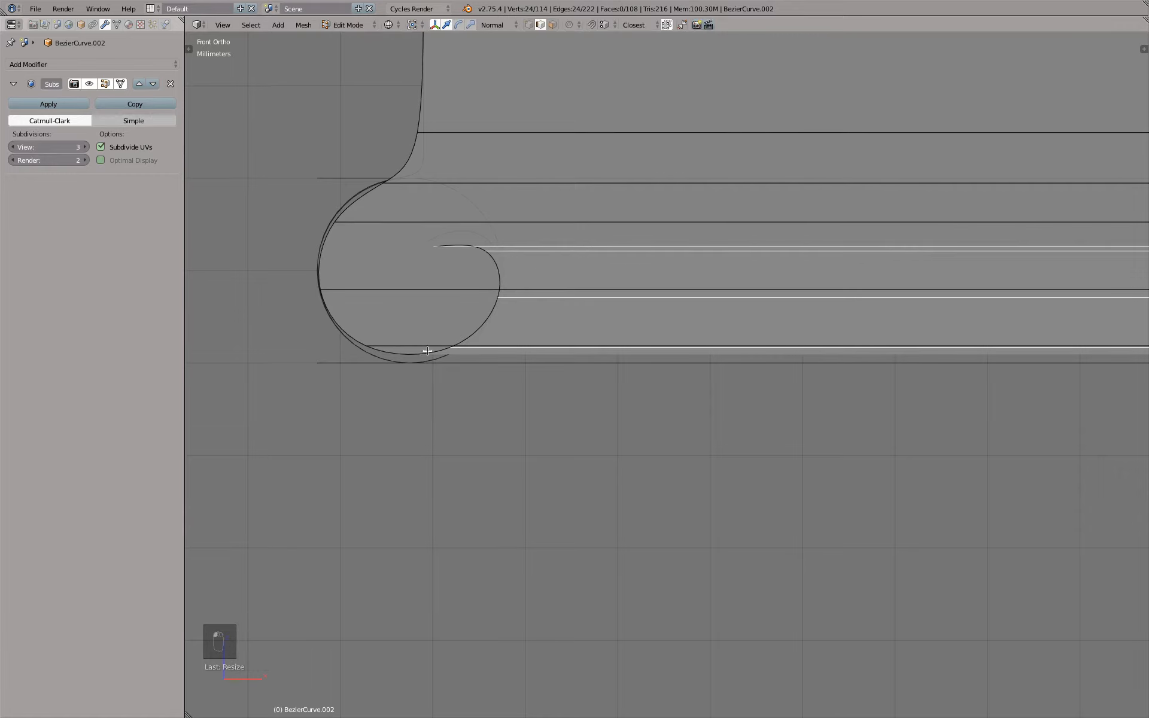
- Select the outer and inner edge loops at the bead's underside all around the cap and lower them about 90 µm along Z
scroll(405, 367, "up", 2)
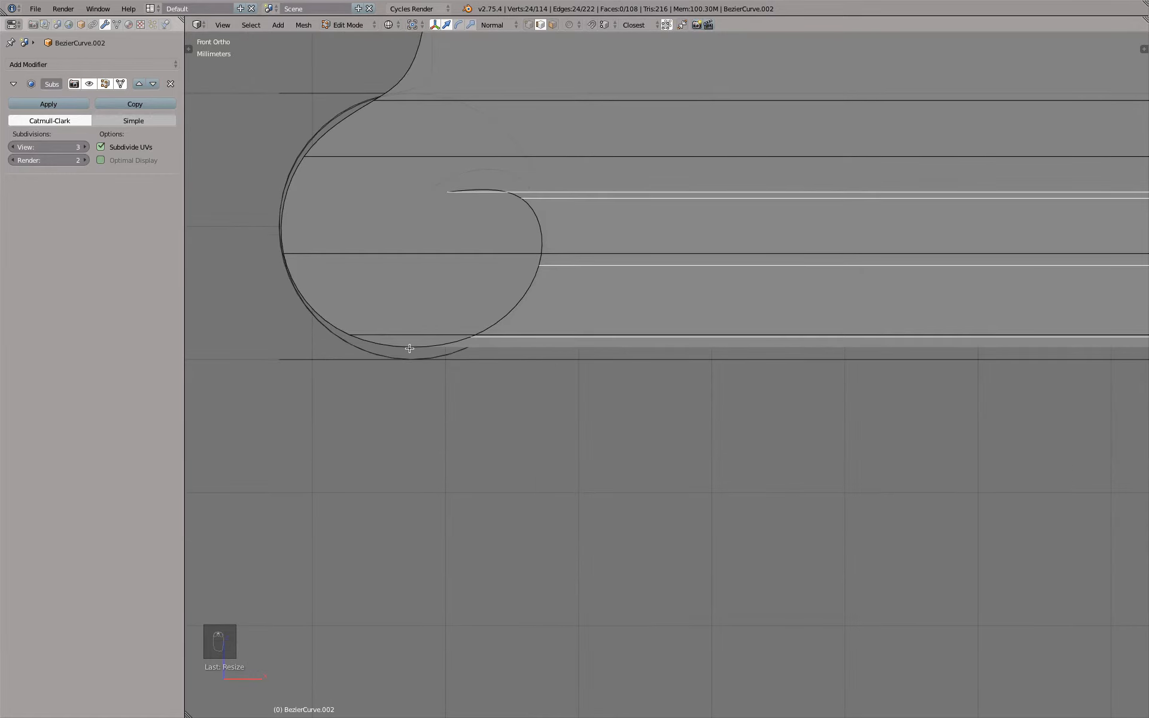
right_click(408, 337)
middle_click_drag(446, 309, 445, 312)
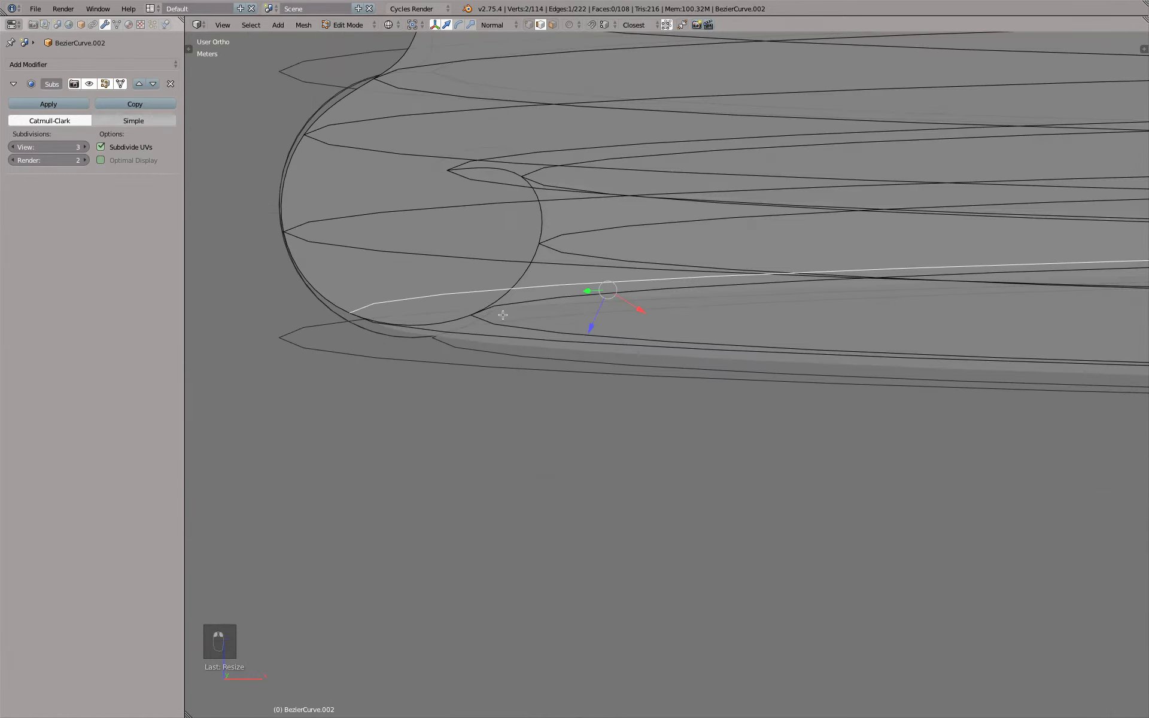
right_click(500, 325, "shift")
middle_click_drag(489, 268, 466, 230)
left_click(251, 25)
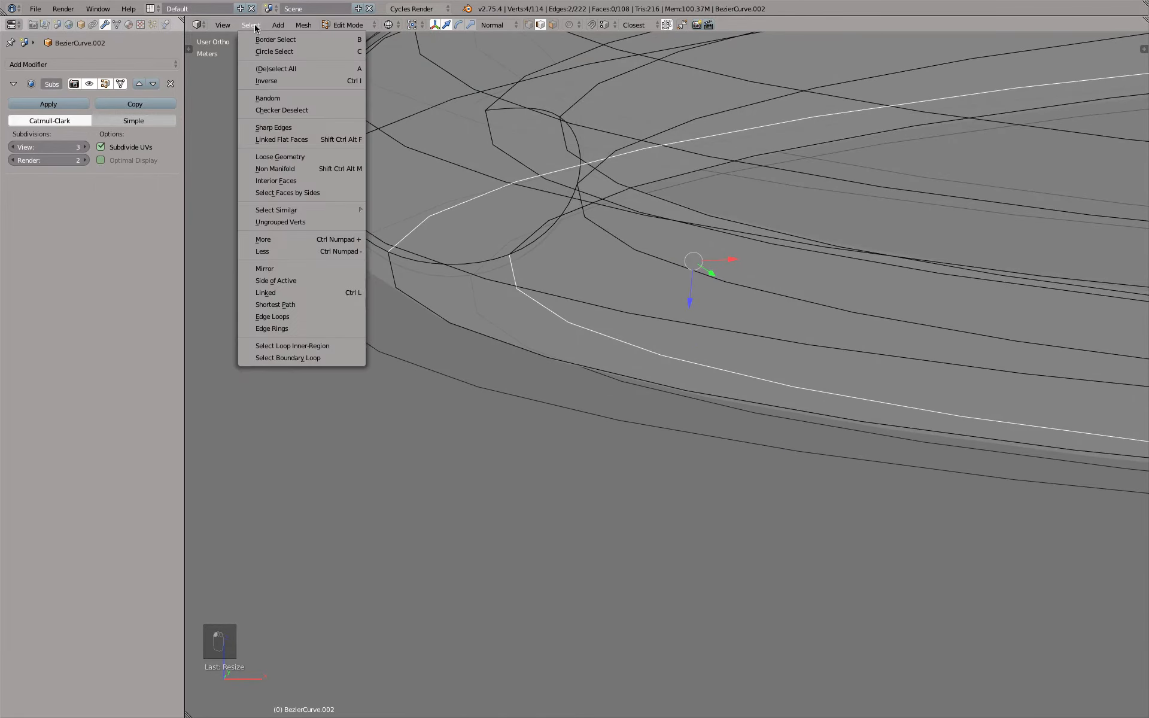
left_click(294, 316)
key("KP_1")
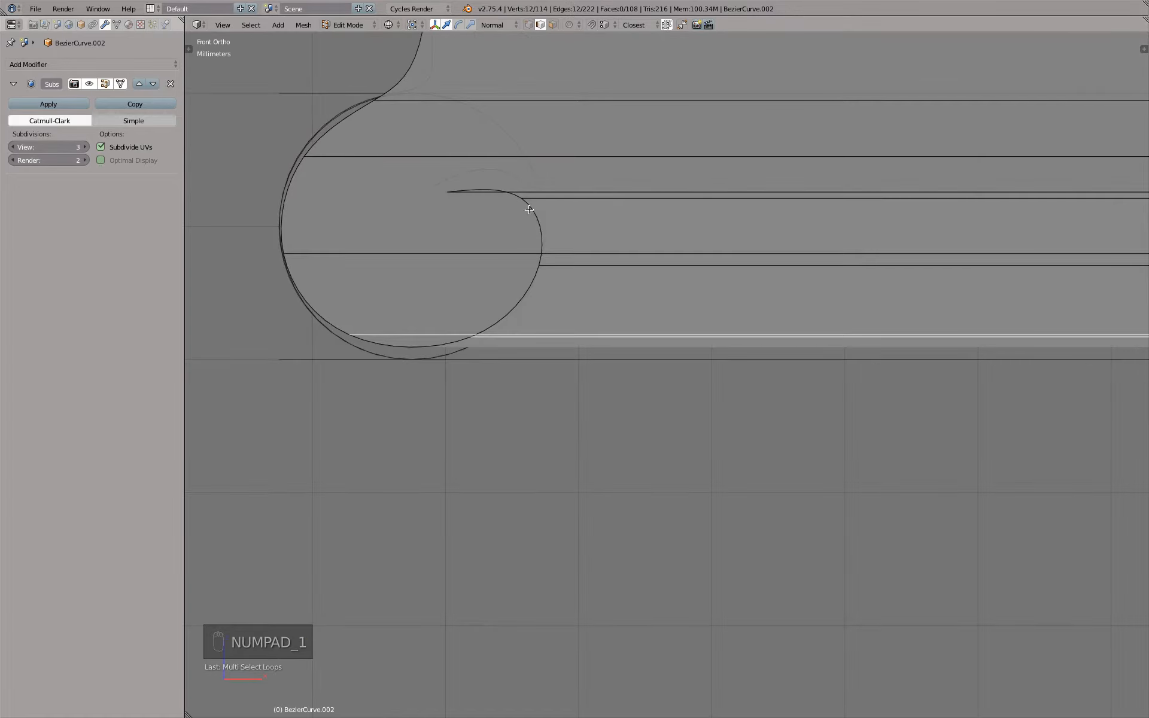
key("g")
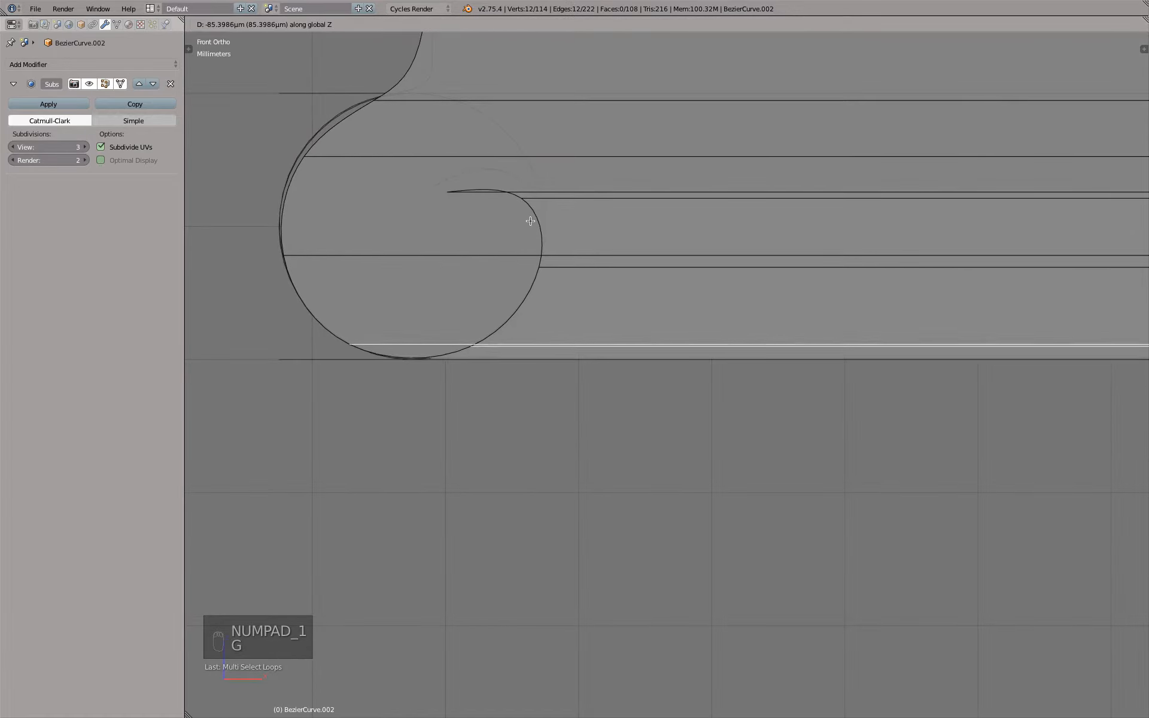
left_click(531, 222)
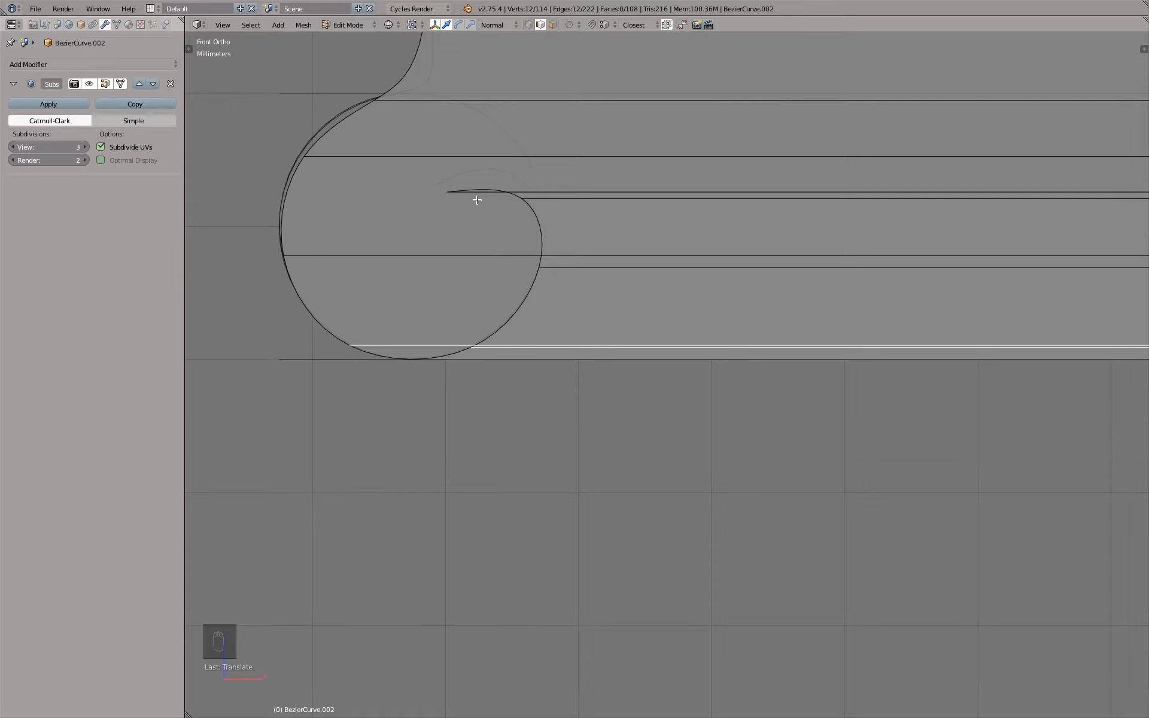
- Select the bead's upper outer edge loop all around and raise it about 80 µm along Z towards the guide circle
right_click(406, 155)
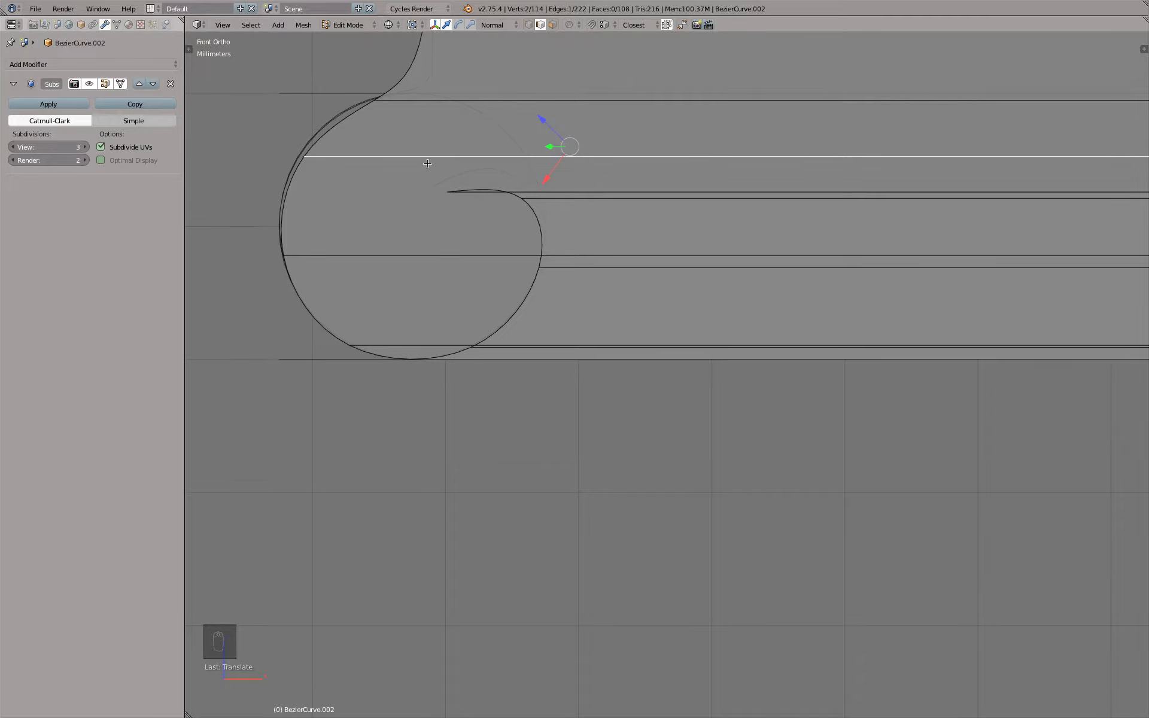
scroll(384, 158, "down", 5)
middle_click_drag(526, 151, 526, 161)
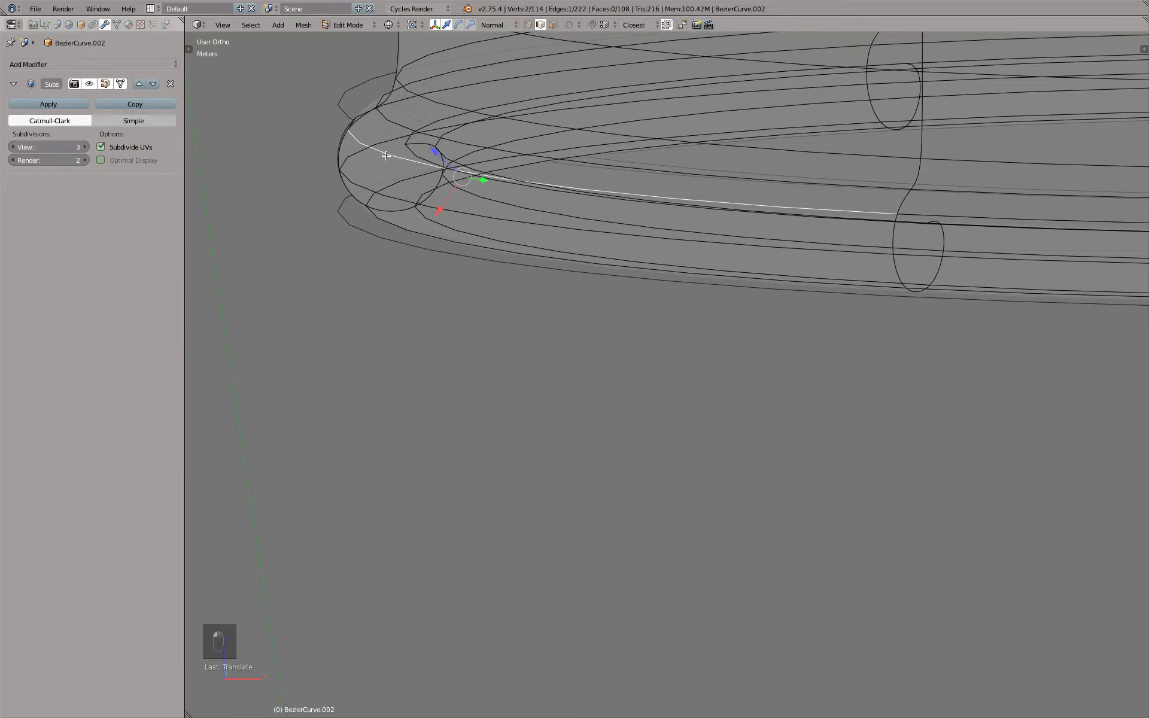
right_click(386, 155, "alt")
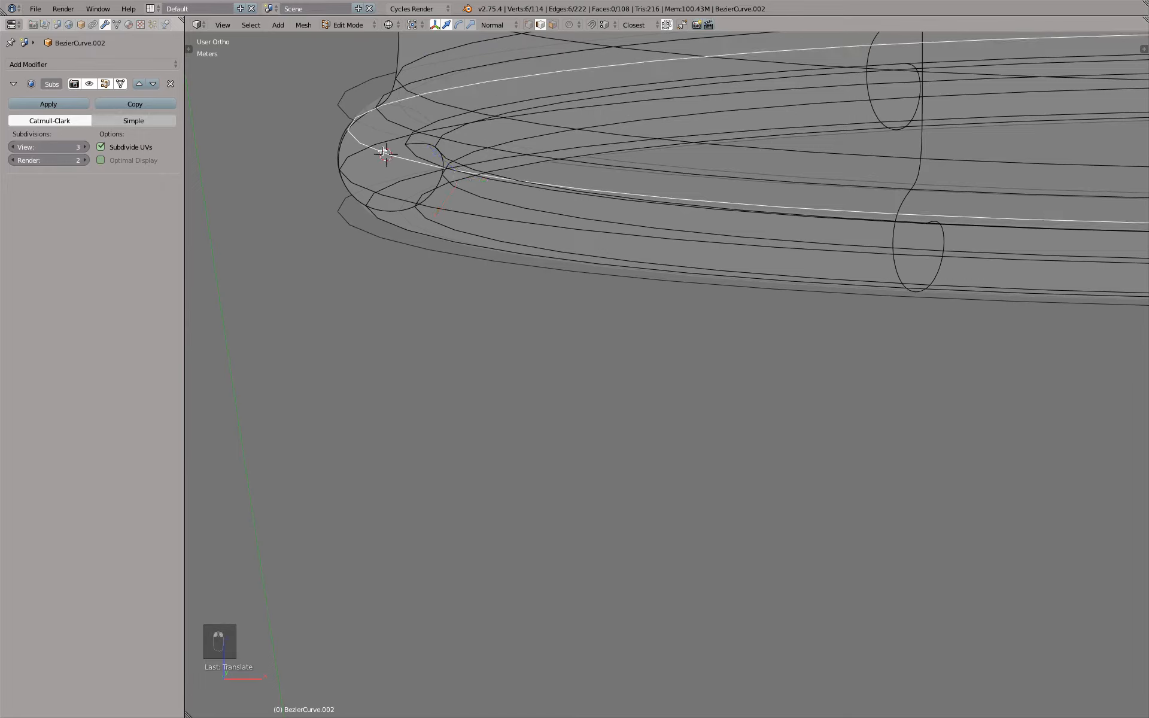
key("KP_1")
scroll(376, 139, "up", 2)
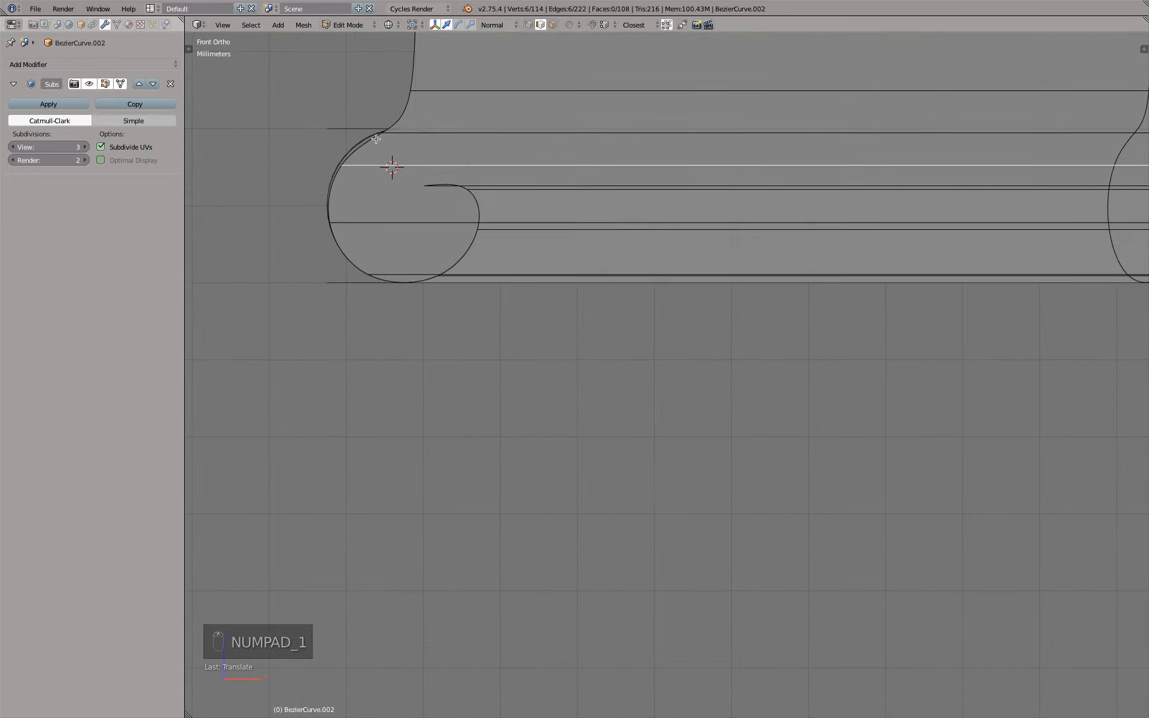
scroll(369, 159, "up", 1)
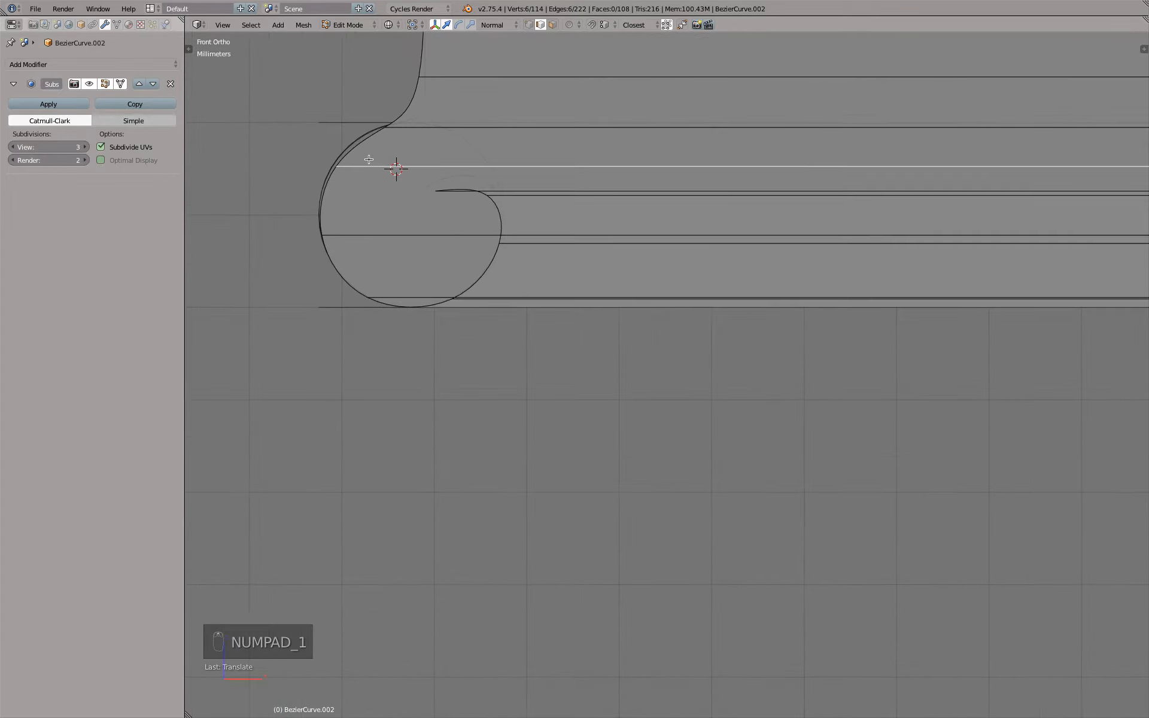
key("g")
key("z")
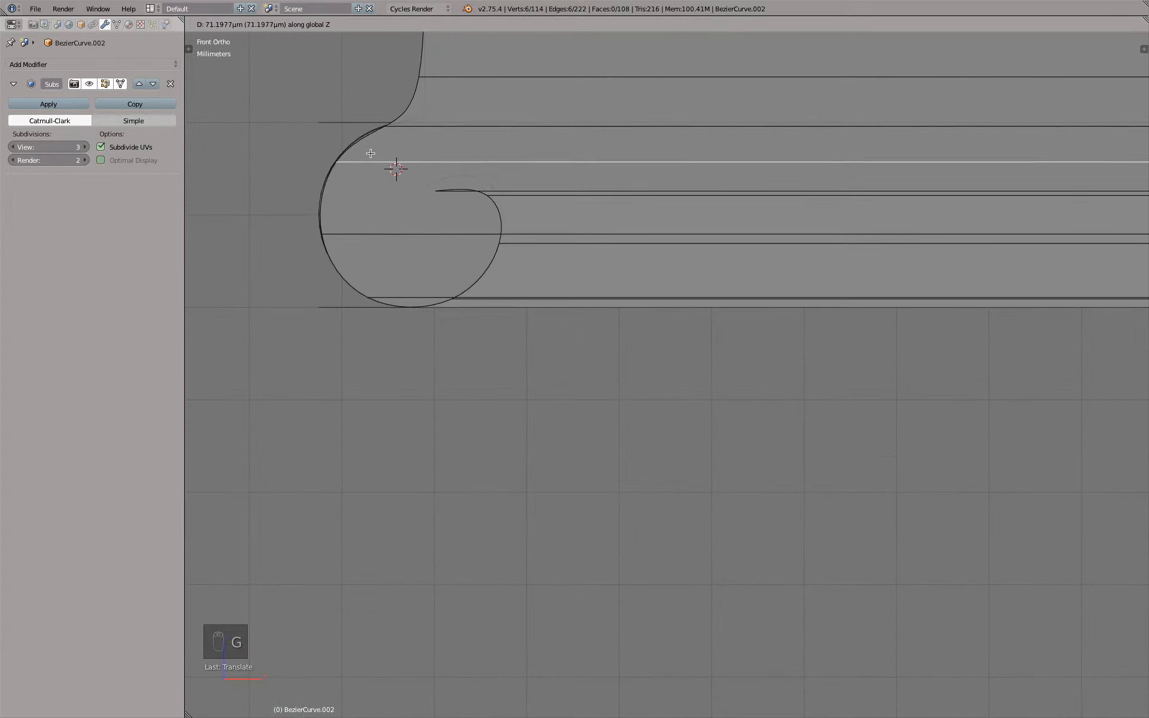
left_click(371, 151)
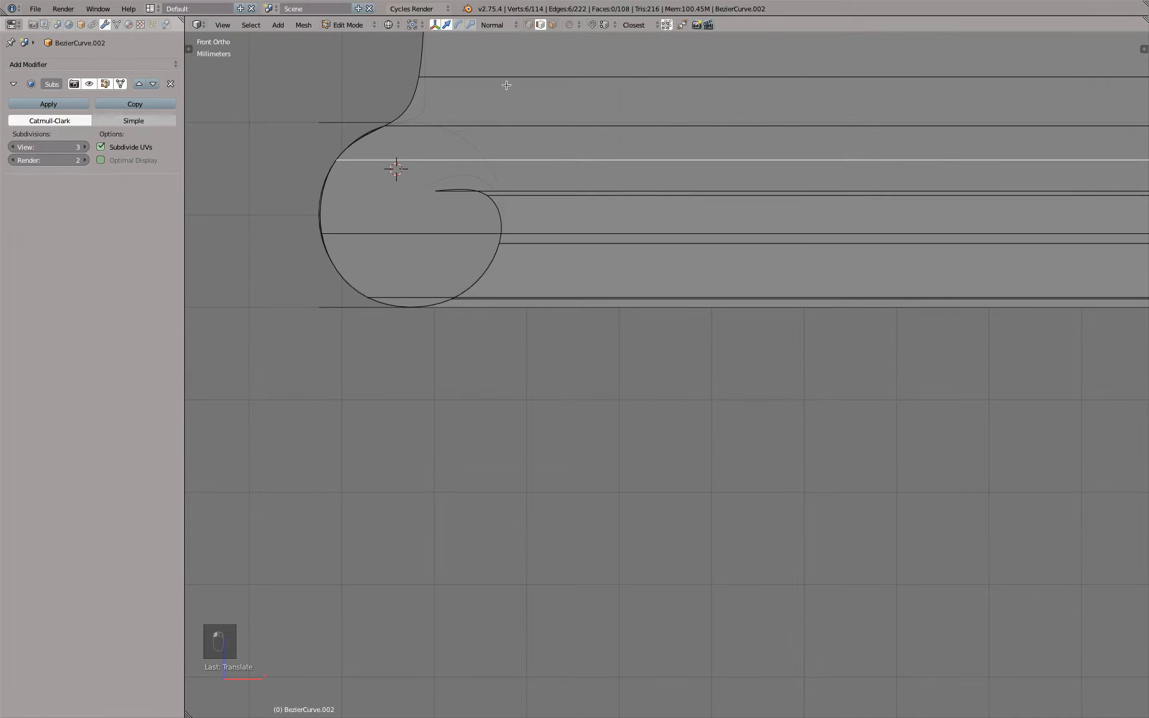
- Delete the edge loop between the bead's upper outer loop and the neck, working on the original cage, and restore the edit-cage display
left_click(120, 85)
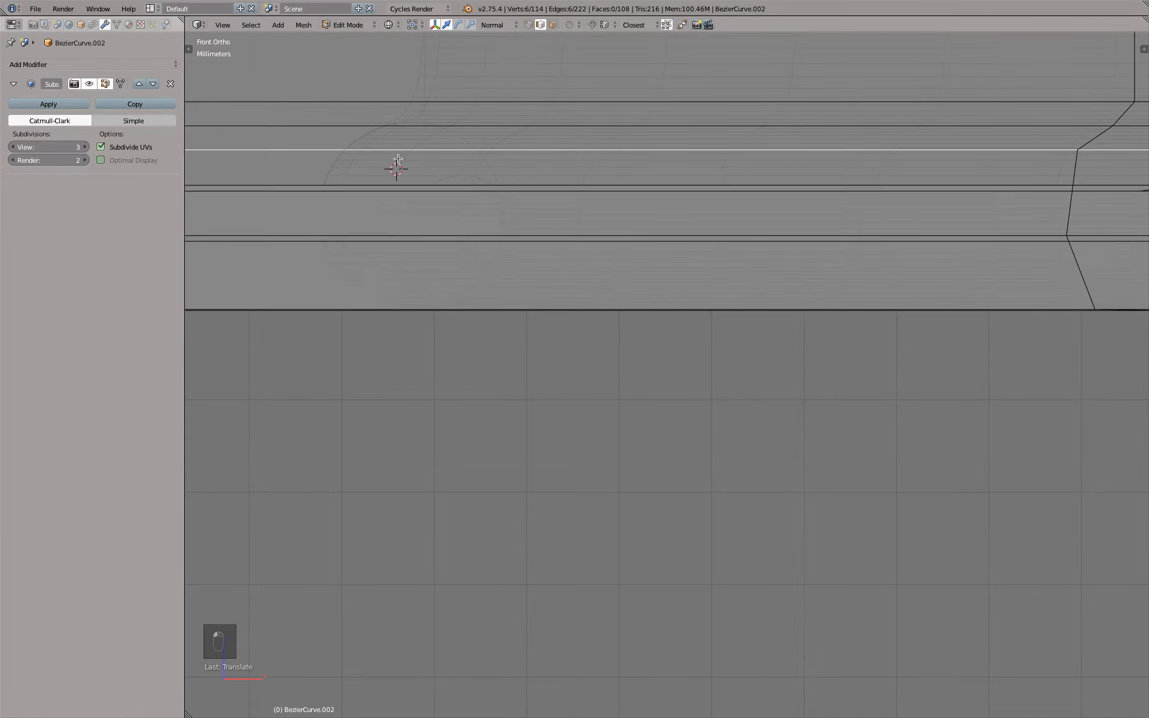
scroll(357, 151, "down", 5)
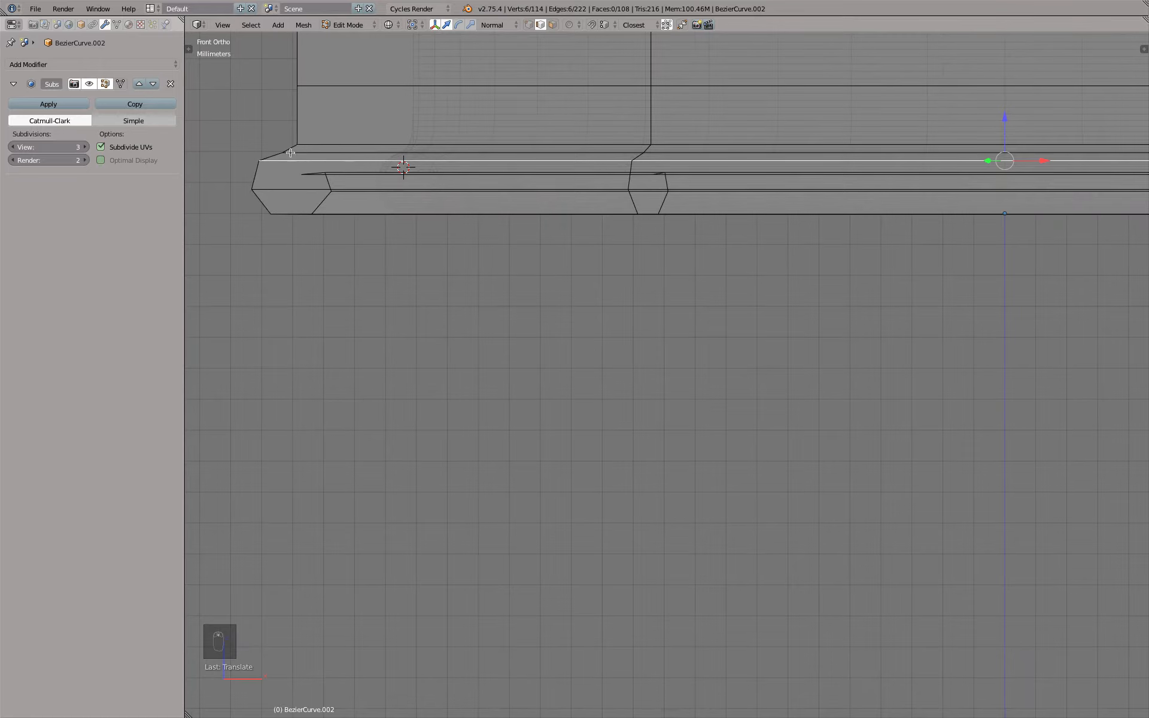
right_click(322, 153)
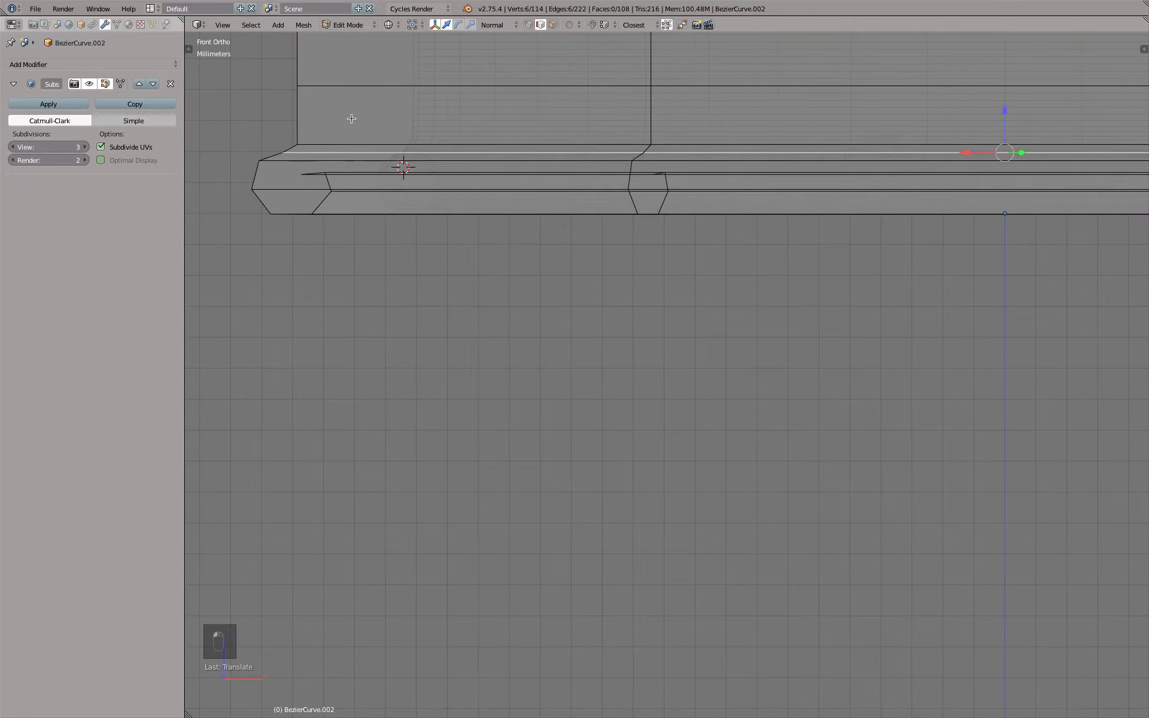
key("x")
middle_click_drag(367, 118, 548, 118)
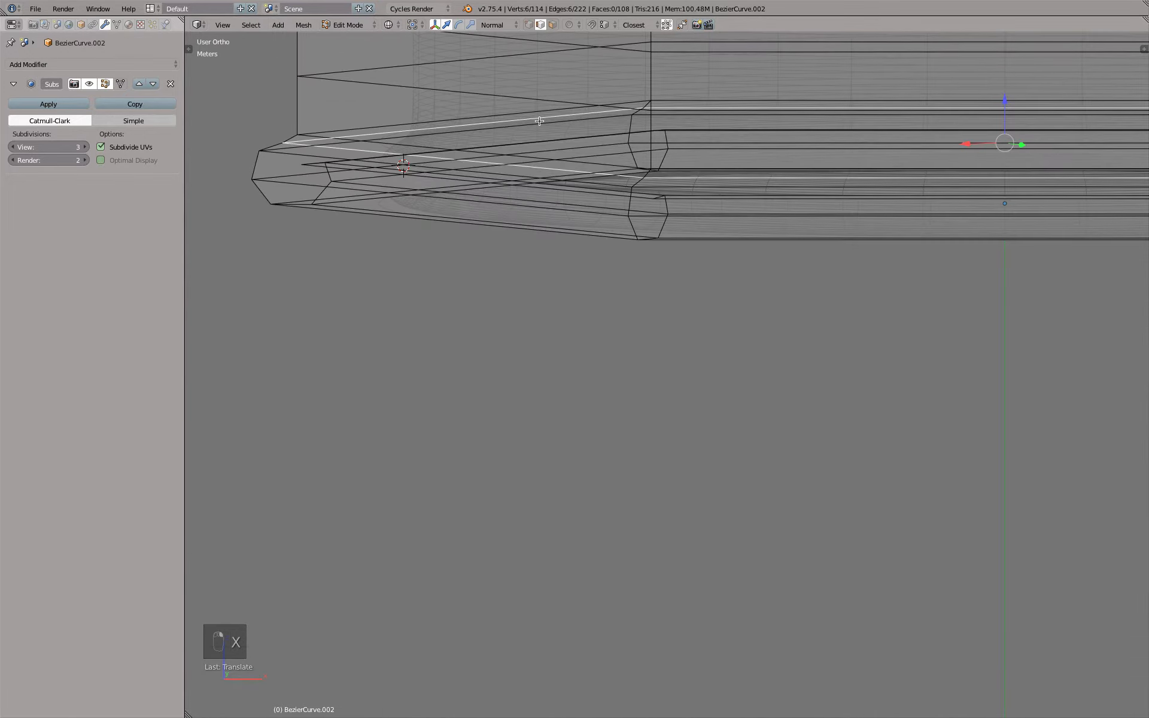
key("x")
left_click(535, 170)
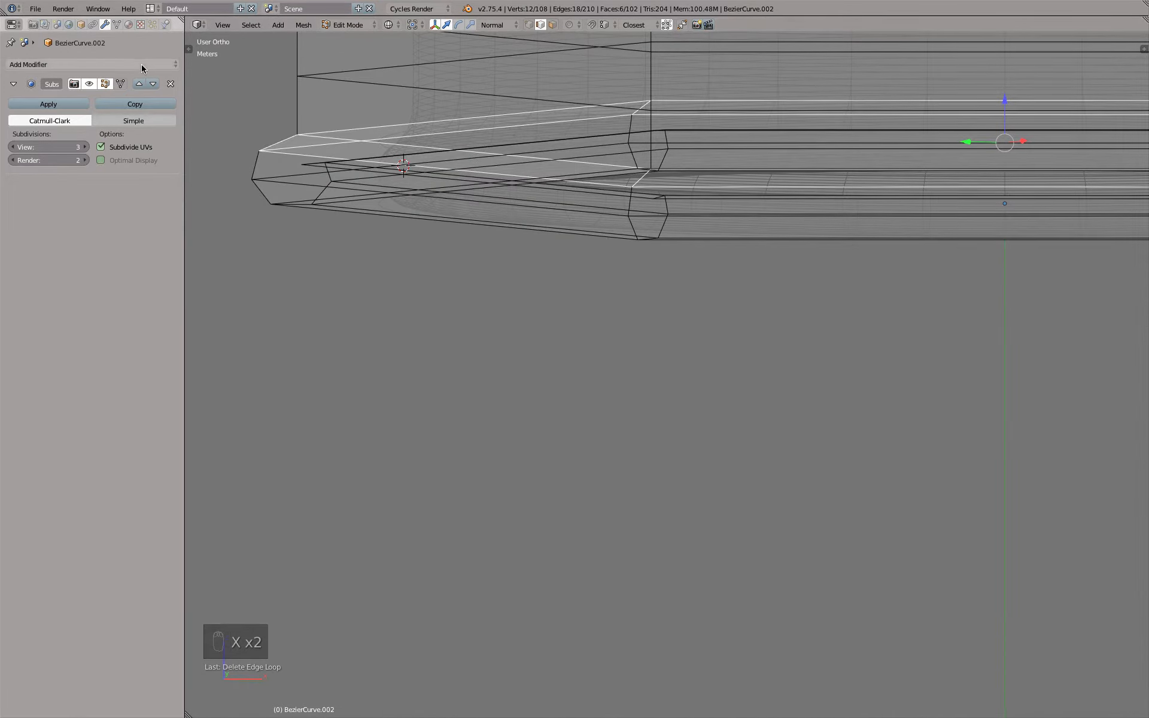
left_click(120, 84)
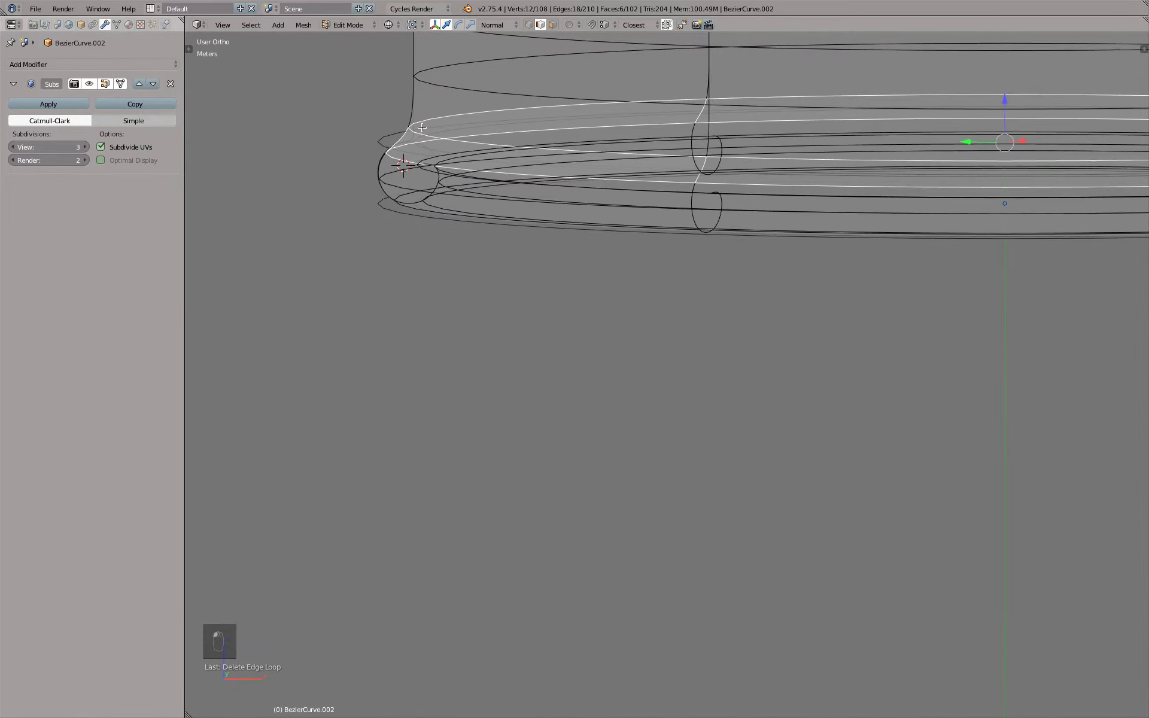
- In front view, lower the side wall's edge loop next above the neck about 1.5 mm along Z
key("KP_1")
scroll(413, 156, "up", 2)
middle_click_drag(417, 169, 416, 229, "shift")
right_click(455, 152, "alt")
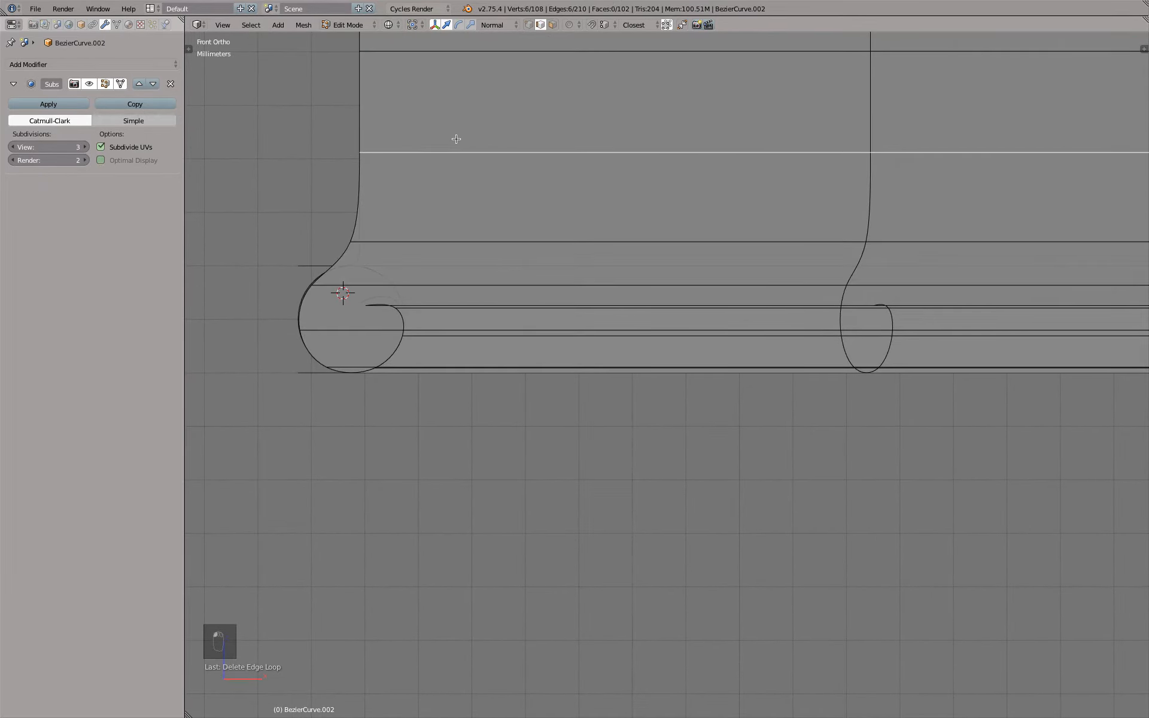
key("g")
key("z")
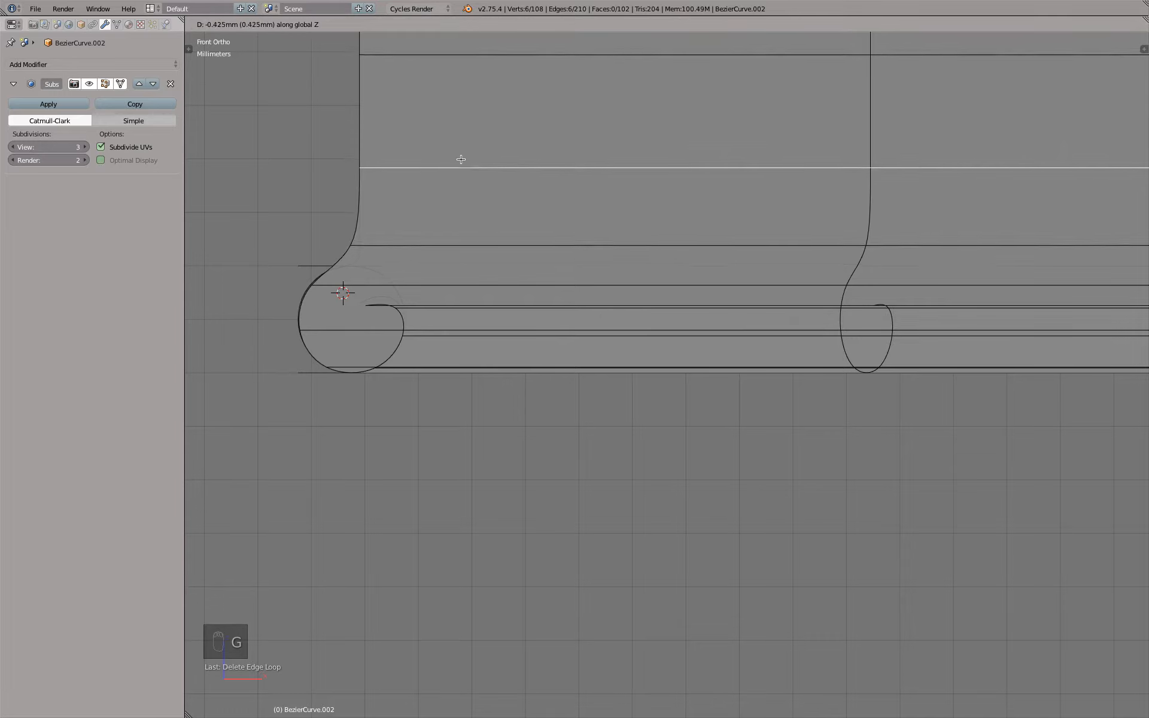
left_click(467, 218)
- Lower the neck edge loop above the bead about 0.25 mm along Z
right_click(448, 256, "alt")
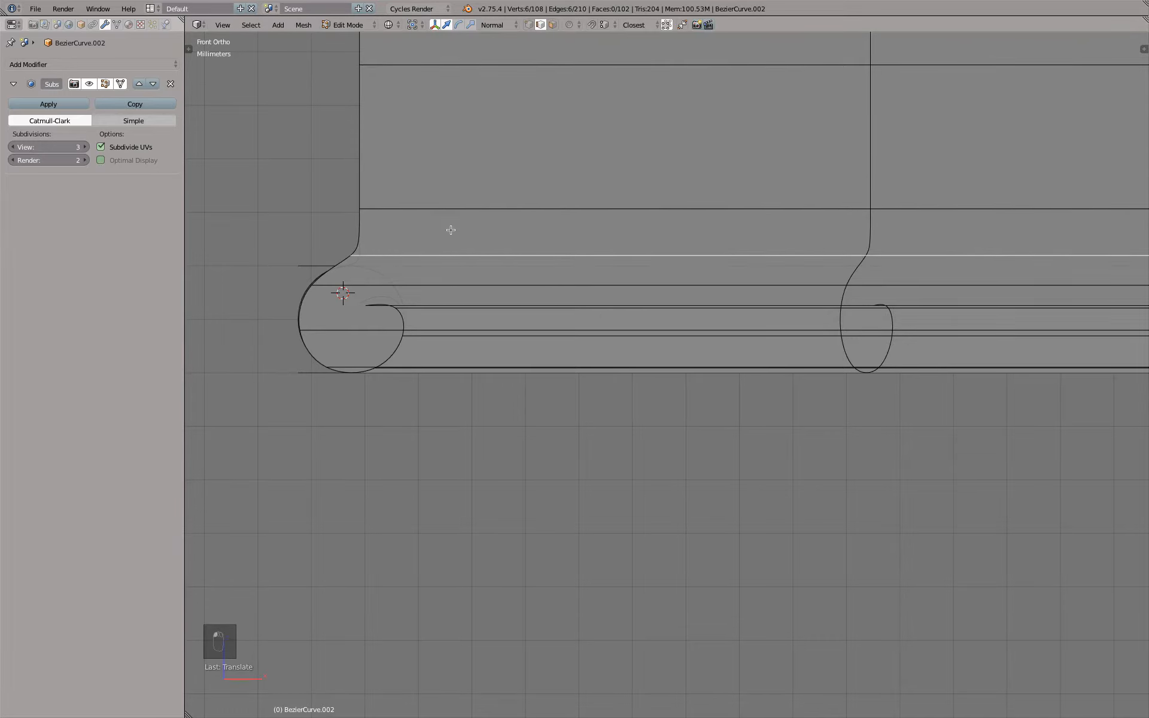
scroll(447, 224, "up", 3)
key("g")
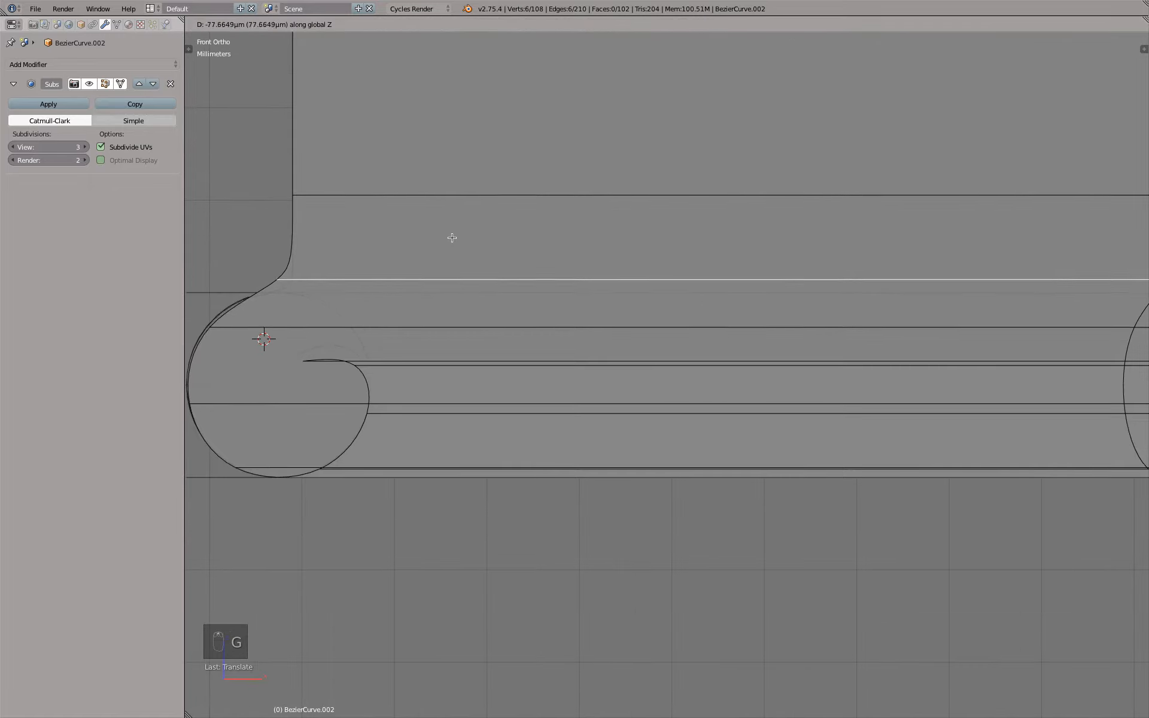
left_click(452, 254)
- Raise the bead's upper outer edge loop slightly, and raise the neck loop about 85 µm along Z to follow the guide curves
right_click(402, 331, "alt")
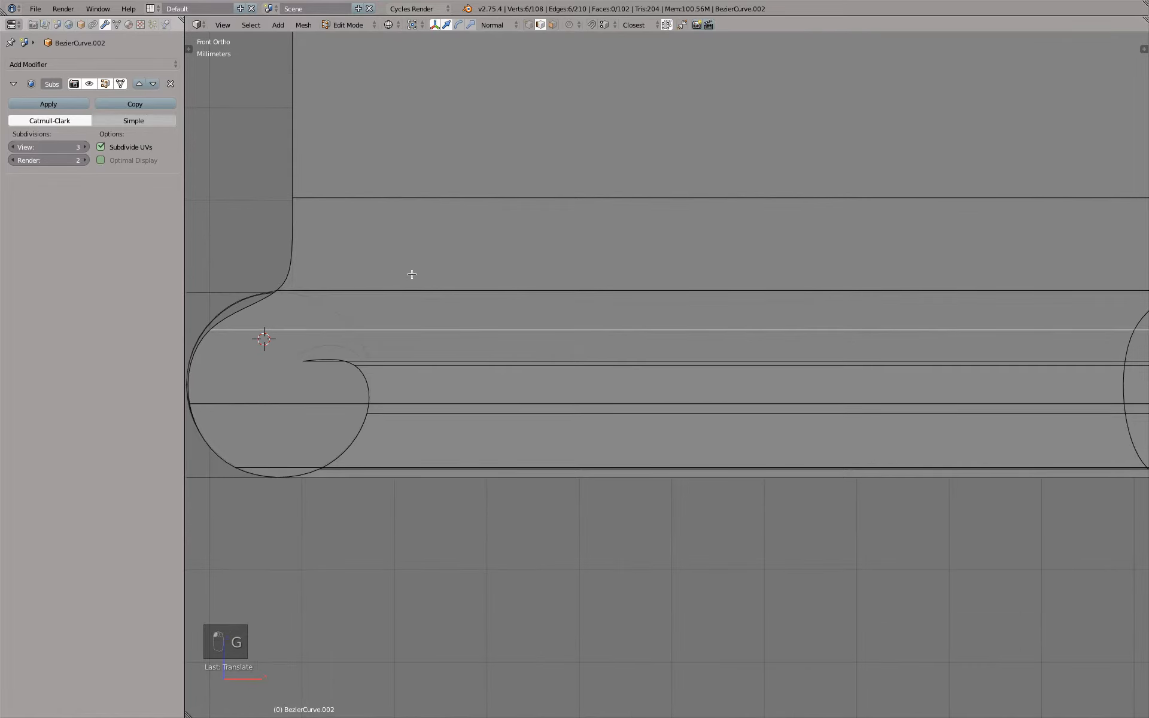
key("g")
key("g")
left_click(416, 277)
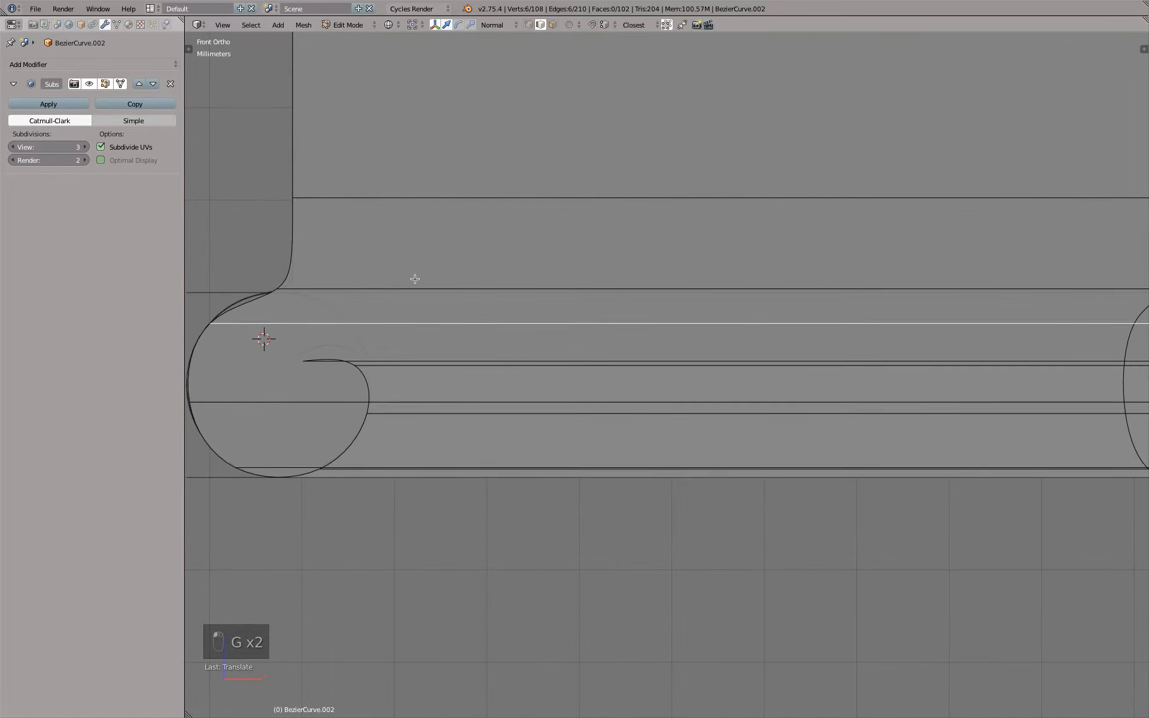
key("g")
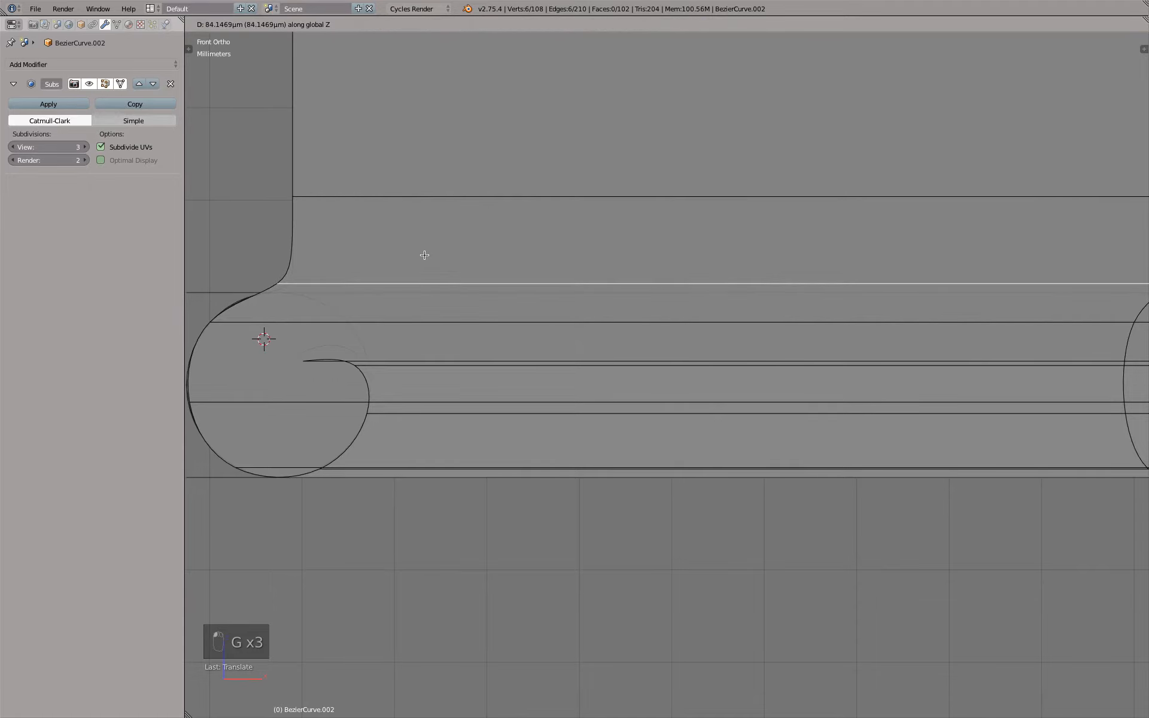
left_click(425, 253)
scroll(425, 253, "down", 2)
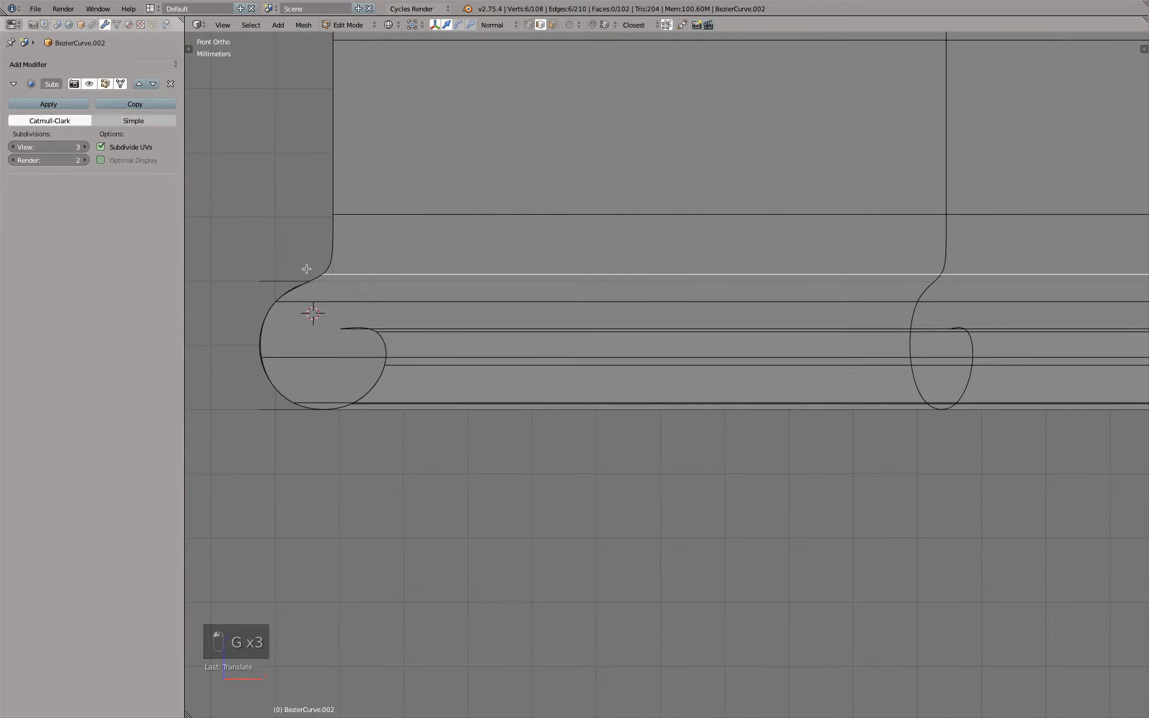
- Scale the bead's outermost edge loop by about 1.0005 to meet the guide circle
scroll(300, 346, "up", 3)
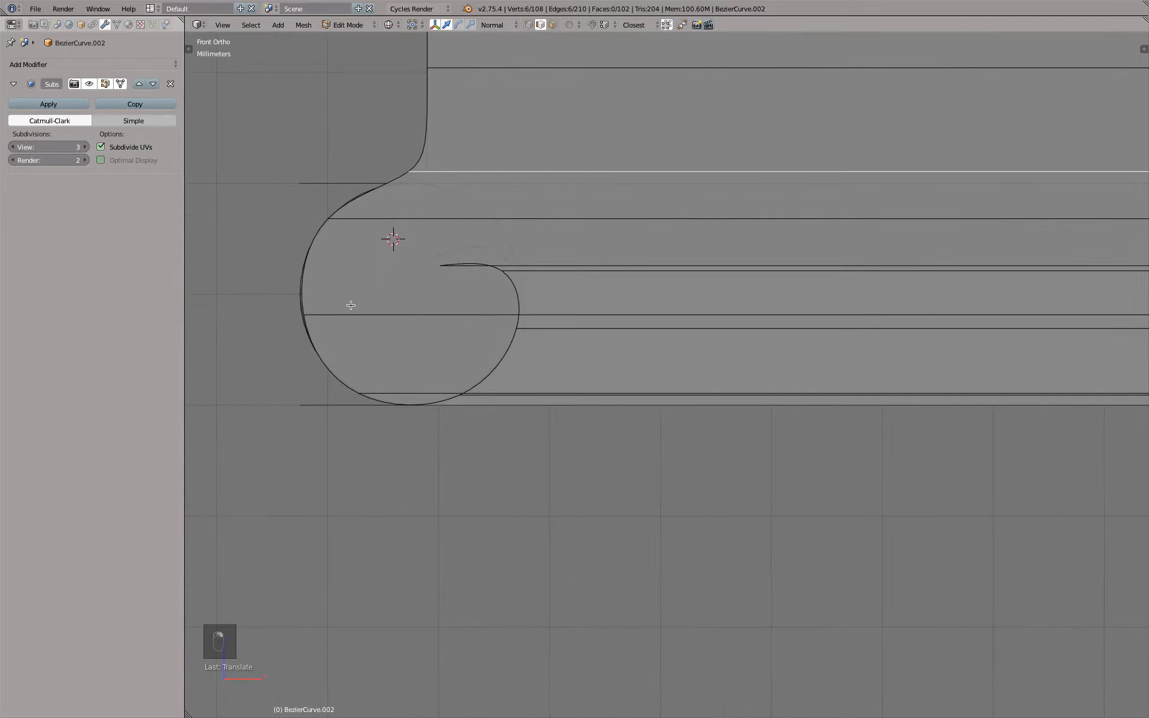
key("s")
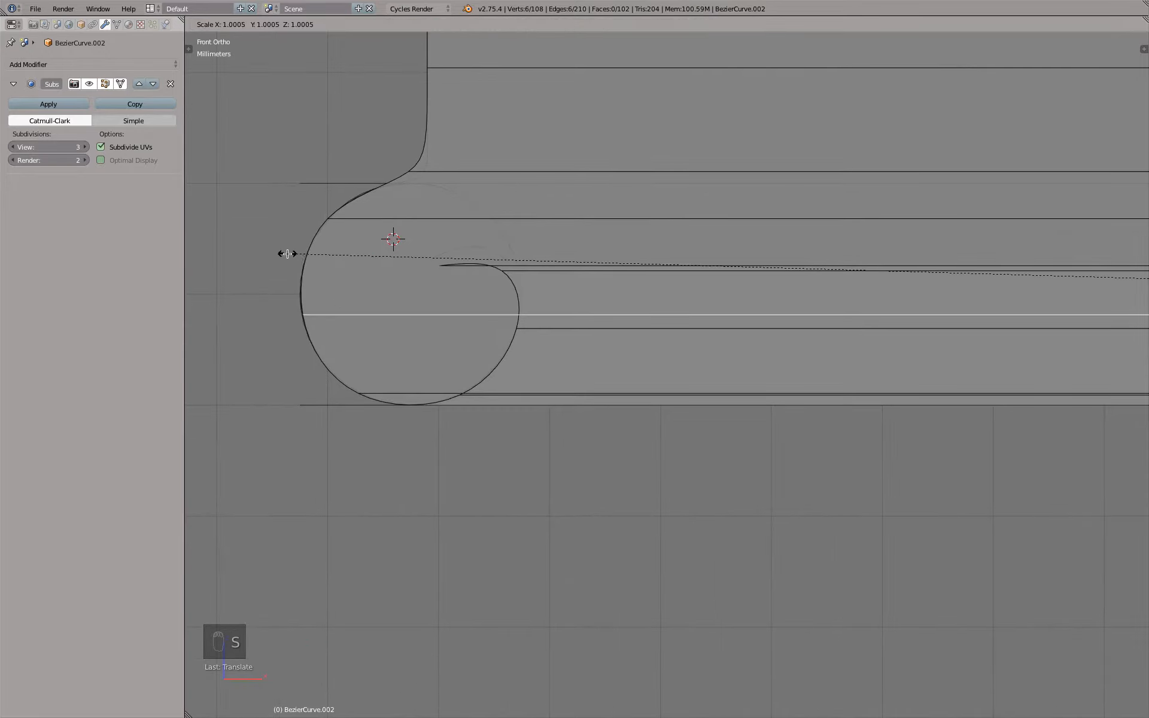
left_click(288, 255)
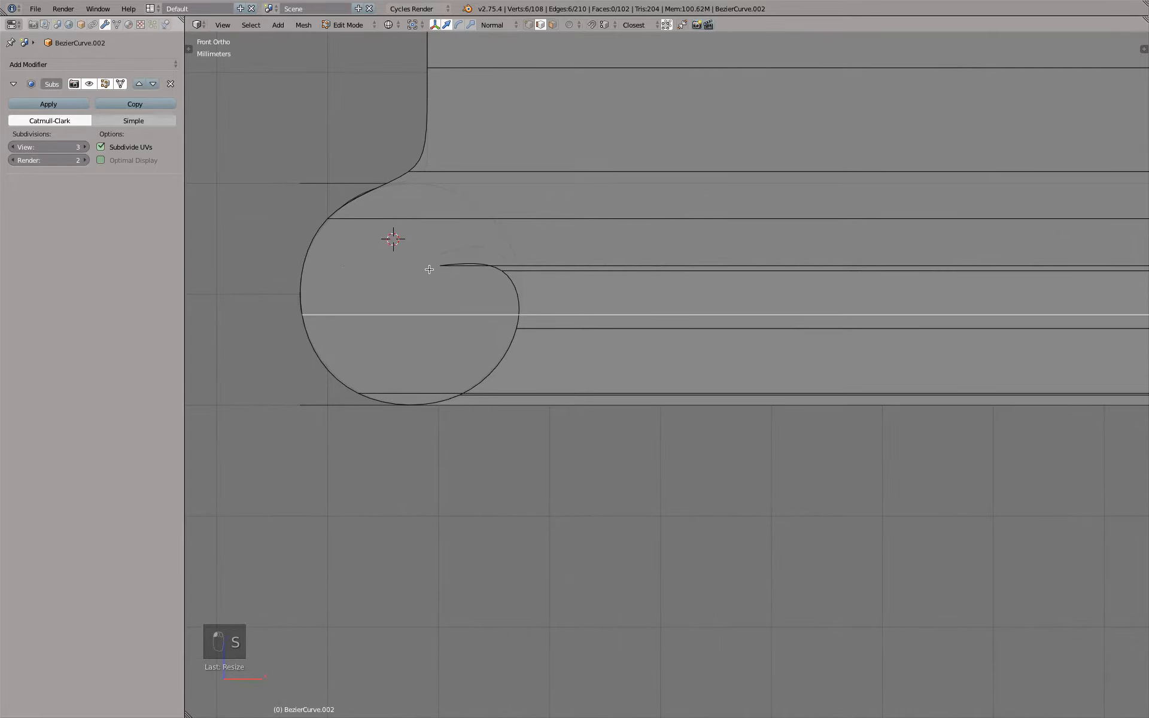
- Raise the end edge loop of the bead's curled inner lip about 65 µm along Z
right_click(516, 259)
key("g")
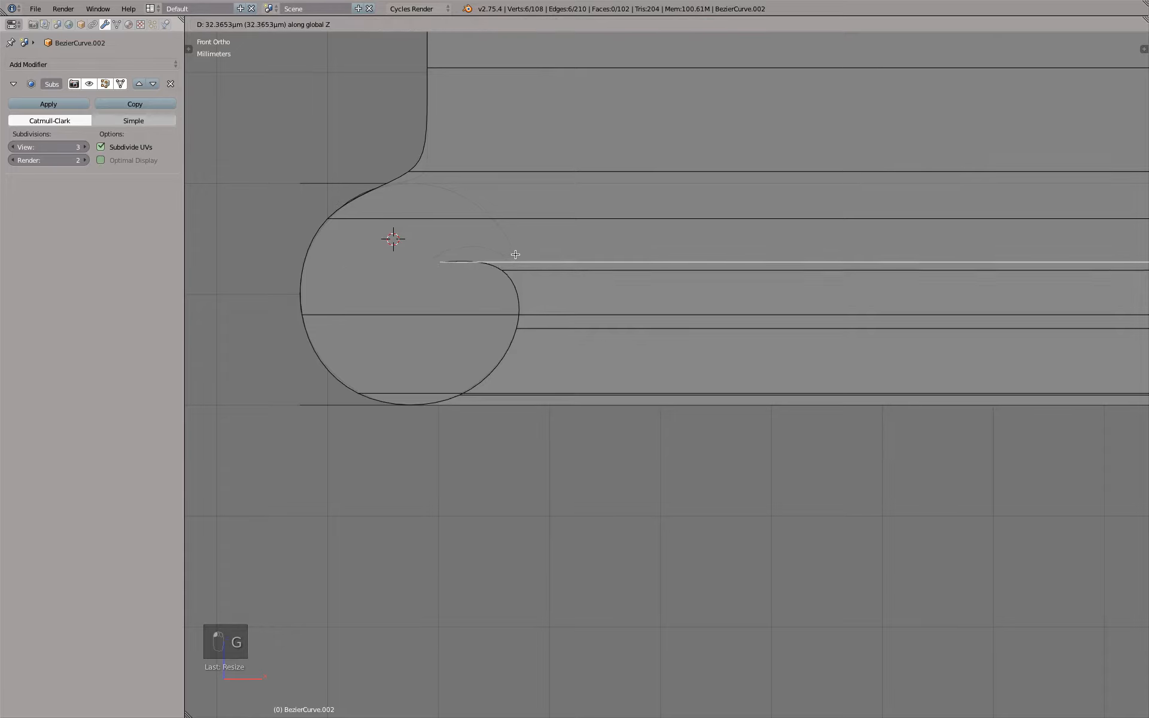
left_click(515, 251)
- Select the inner lip's edge loop next to its end loop and raise it about 0.16 mm along Z
right_click(527, 268)
key("g")
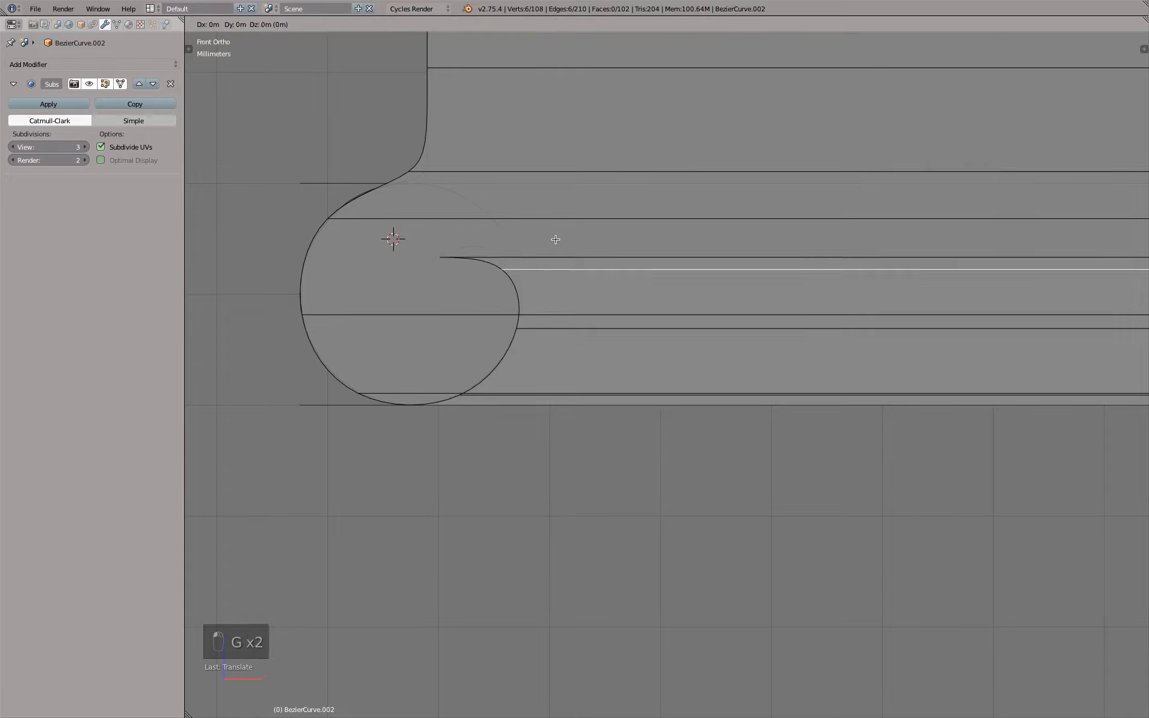
key("g")
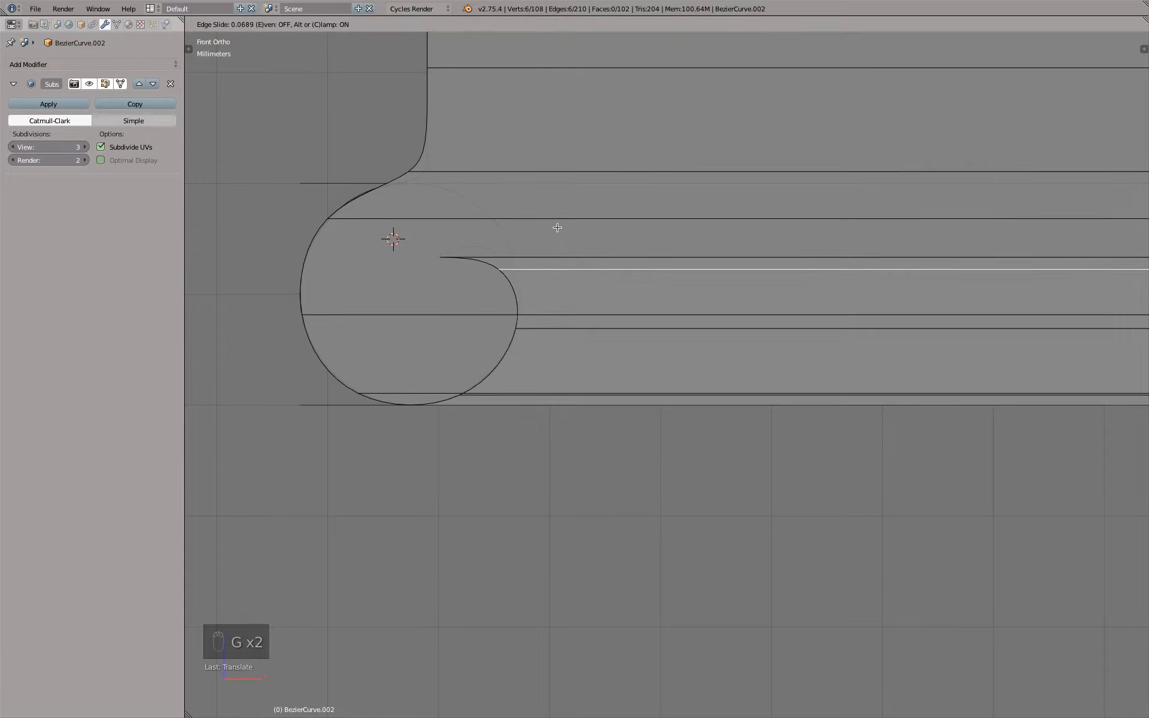
right_click(558, 227)
key("g")
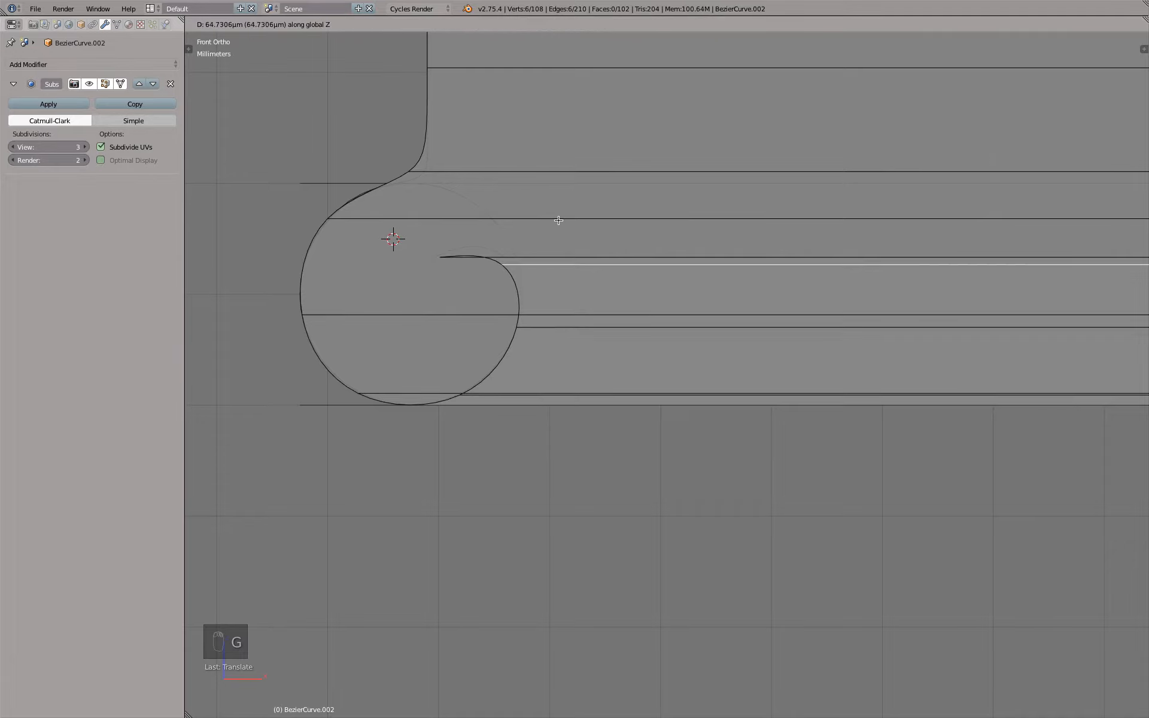
left_click(560, 210)
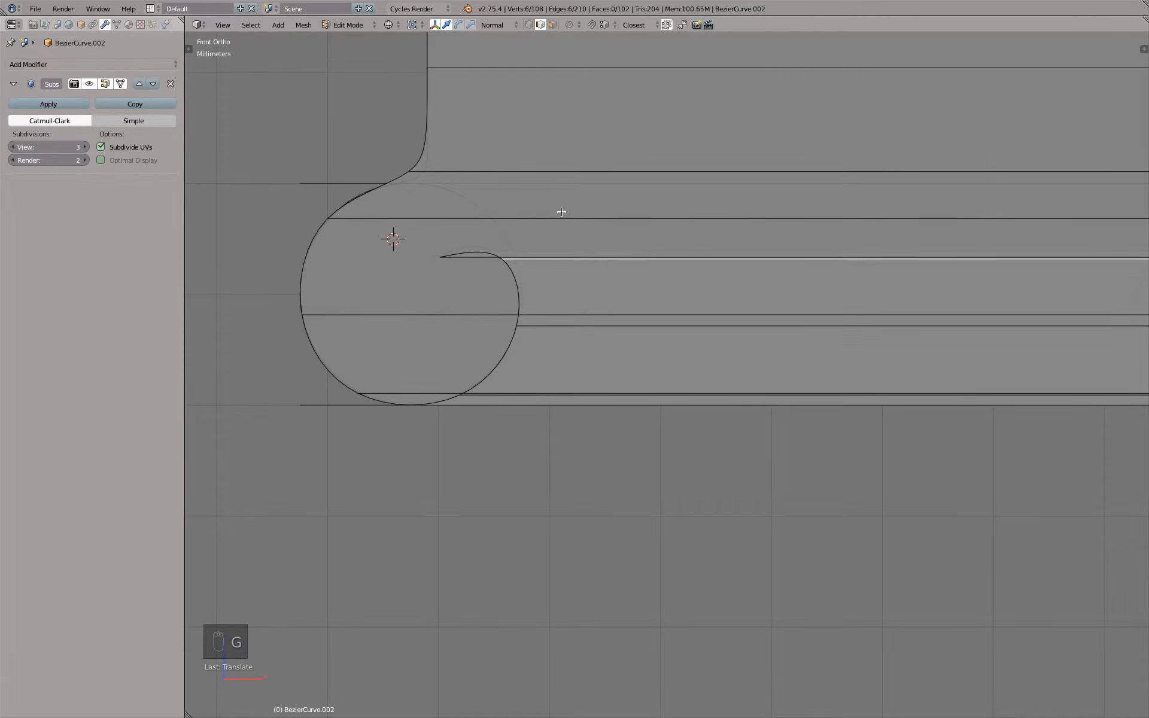
- Examine the cap's bead, side profile and outer top corner against the guide curves in wireframe and shaded display
scroll(561, 211, "down", 5)
key("Tab")
scroll(562, 217, "up", 3)
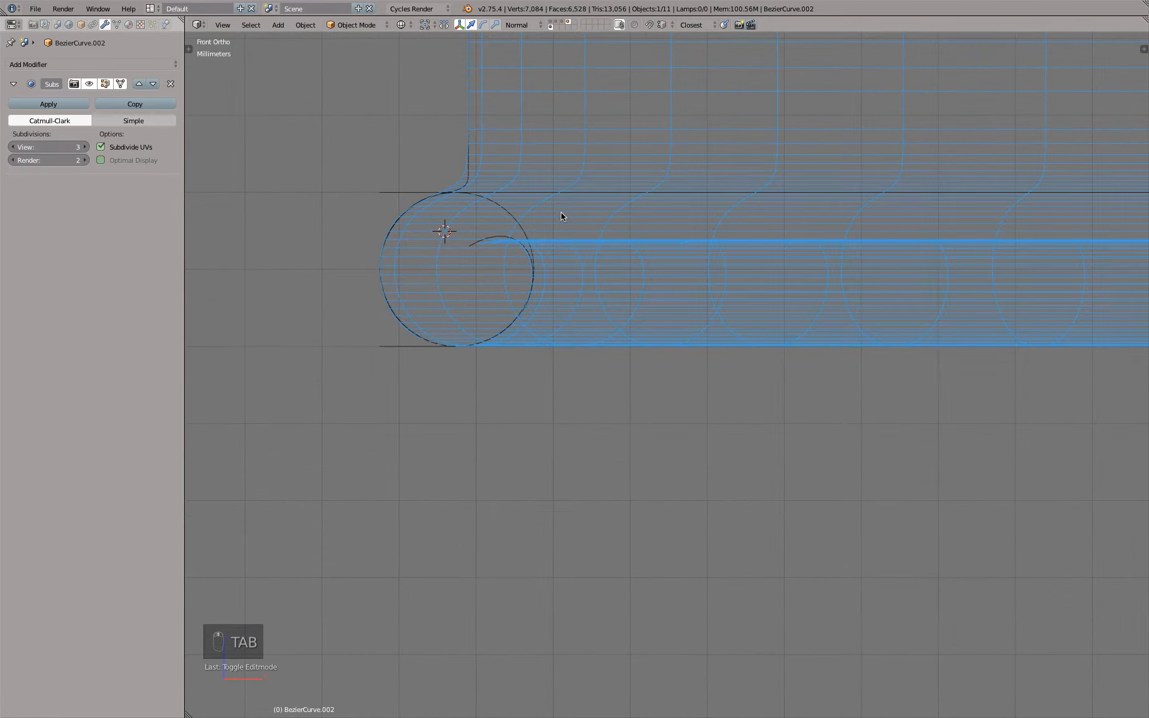
scroll(581, 299, "down", 4)
middle_click_drag(616, 78, 561, 371, "shift")
key("z")
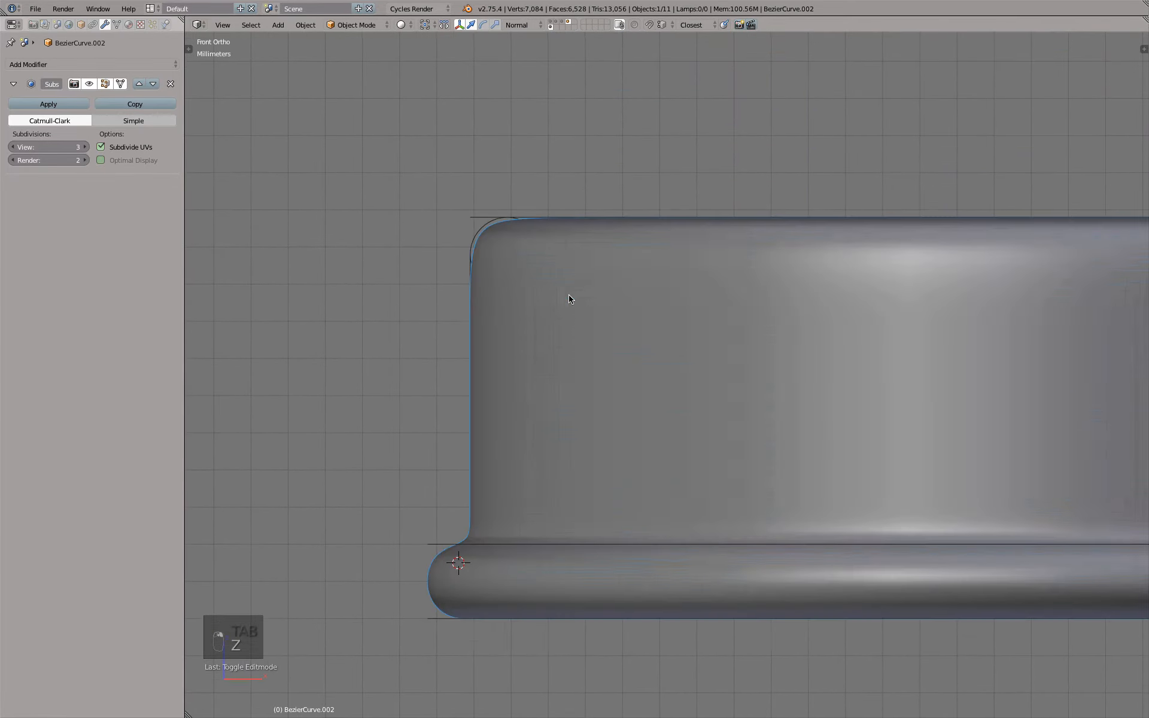
middle_click_drag(584, 234, 664, 211)
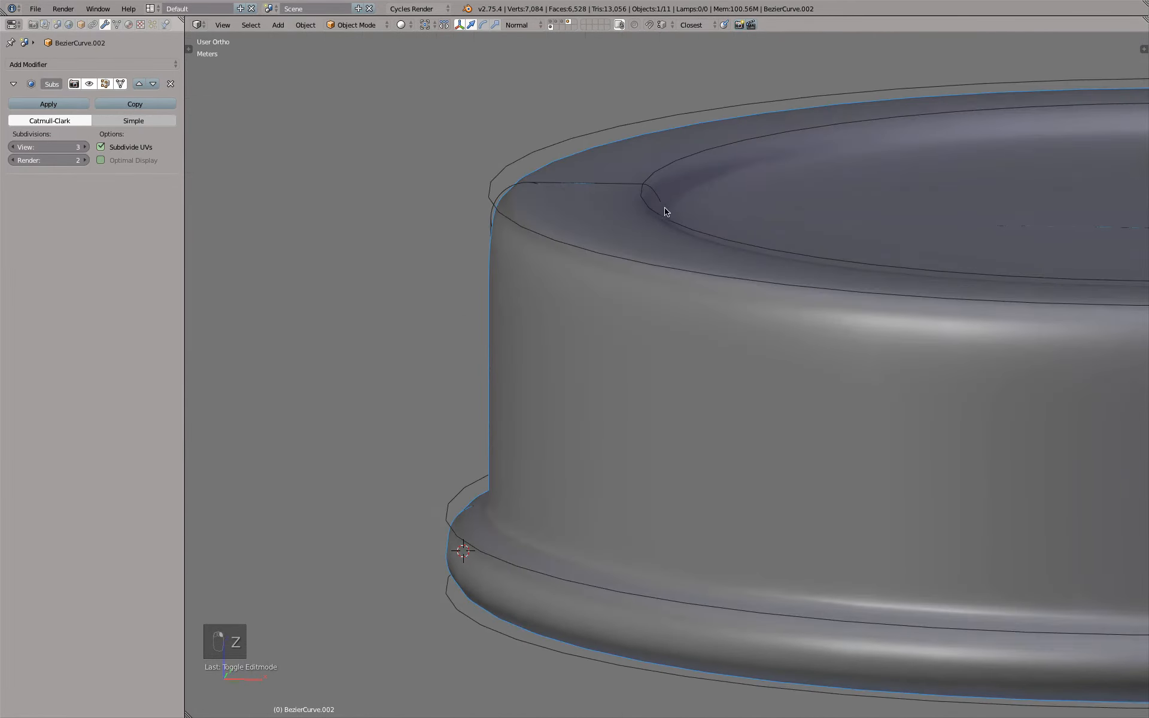
scroll(612, 277, "up", 3)
- Turn off the subdivision modifier's on-cage display and delete the middle edge loop of the recess's sloped wall
key("Tab")
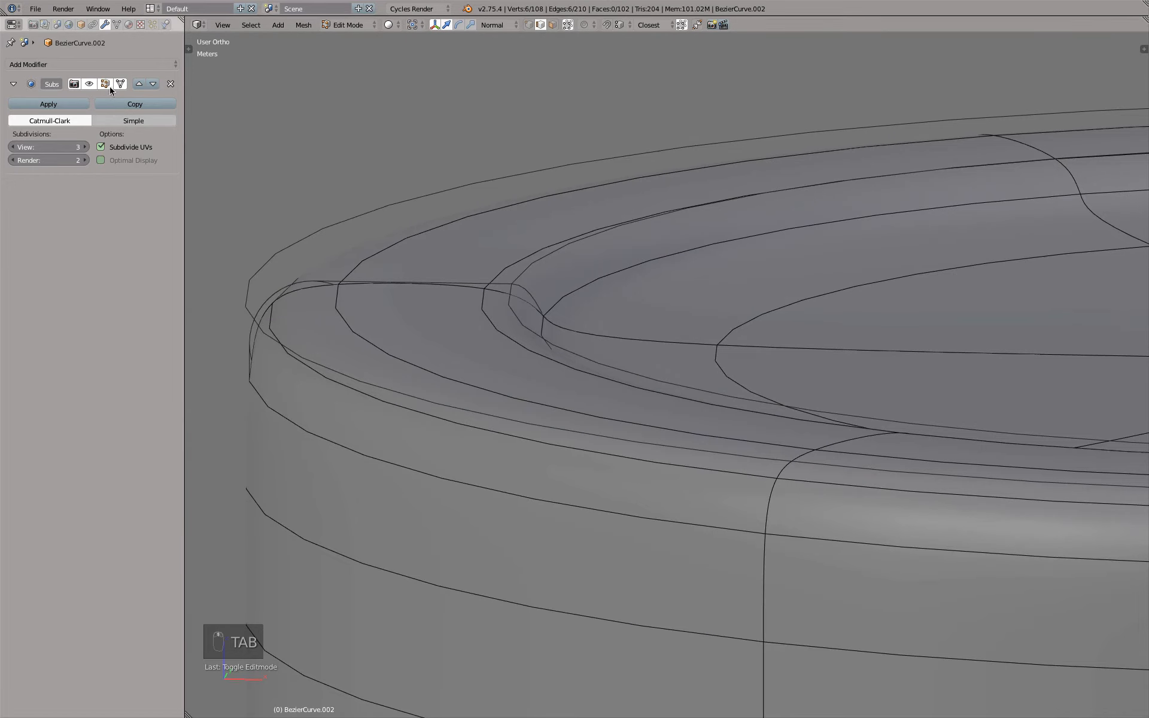
scroll(455, 191, "down", 3)
key("z")
middle_click_drag(551, 203, 528, 231)
right_click(529, 232, "alt")
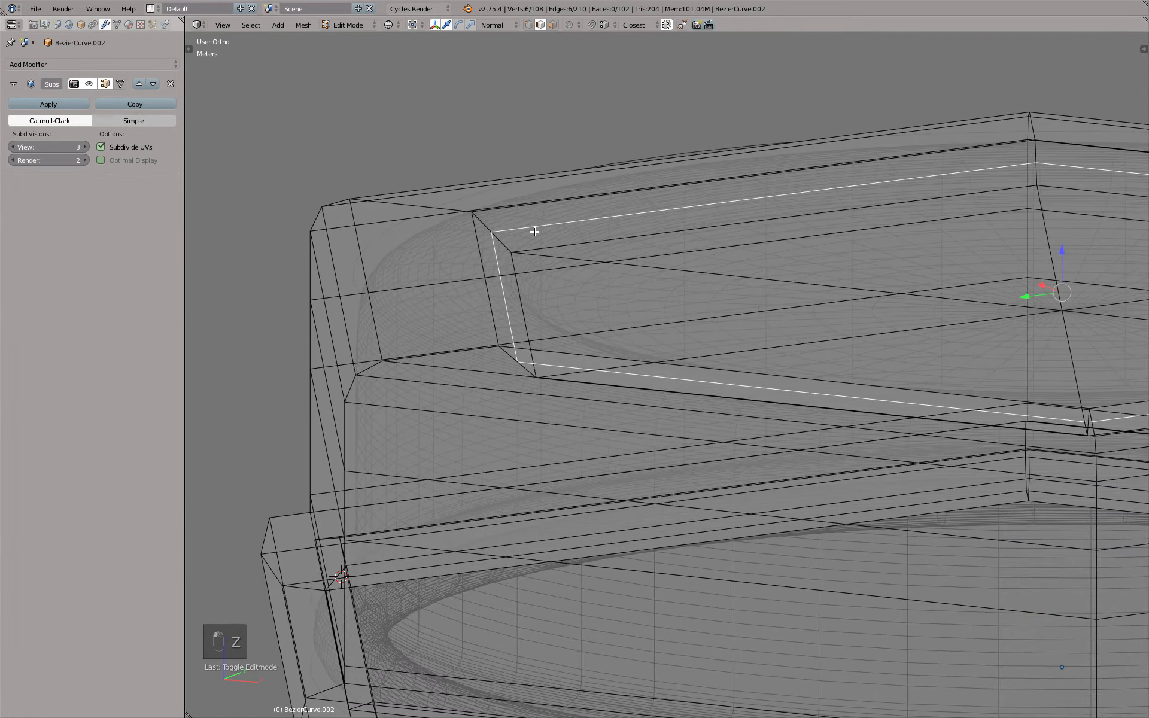
key("x")
left_click(534, 231)
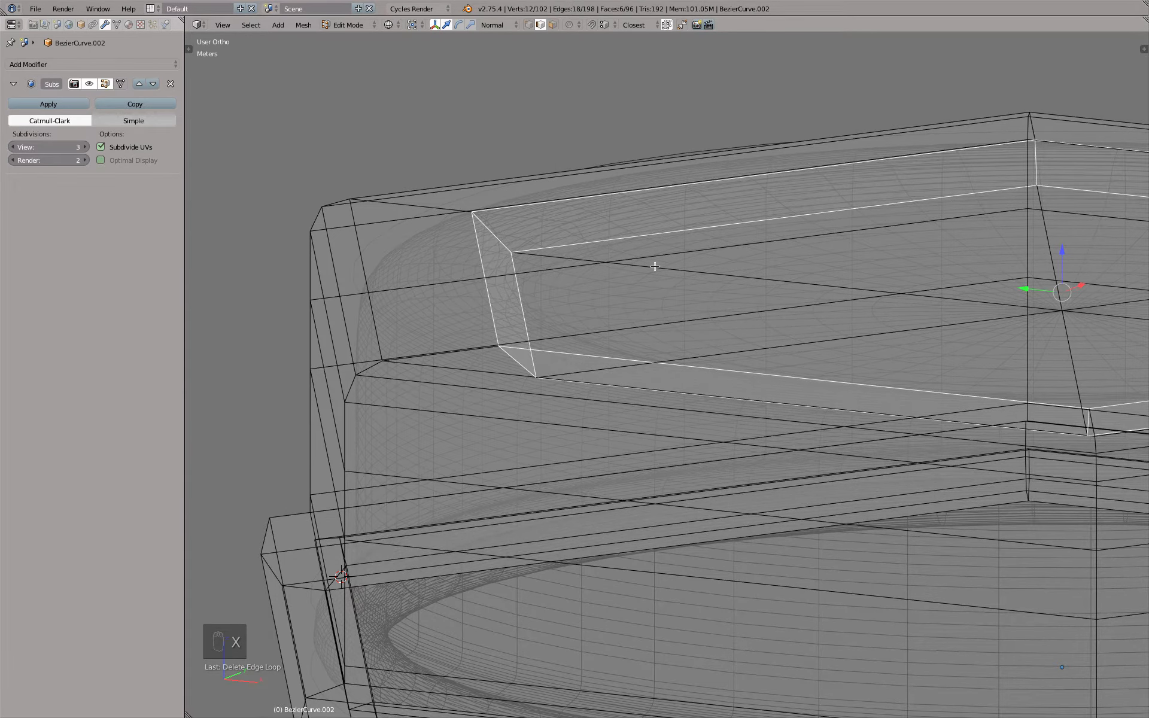
- Add an edge loop on the top rim face, slid close to the recess's upper edge
middle_click_drag(483, 221, 436, 214)
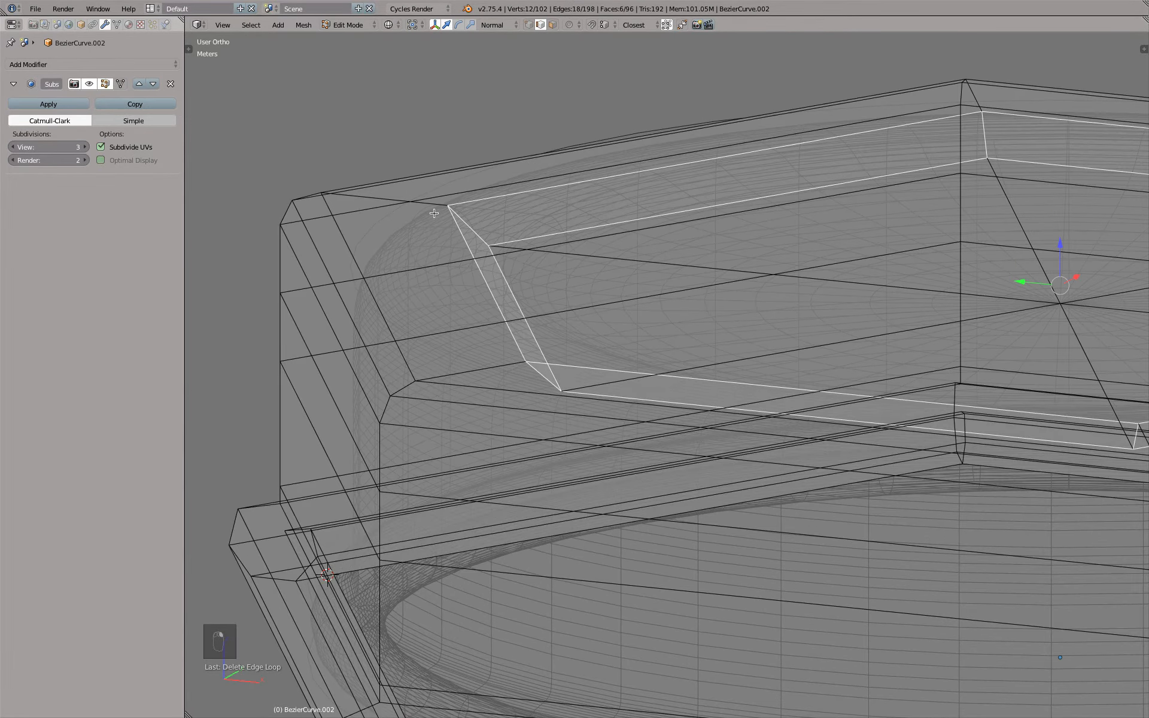
key("ctrl+r")
left_click(412, 210)
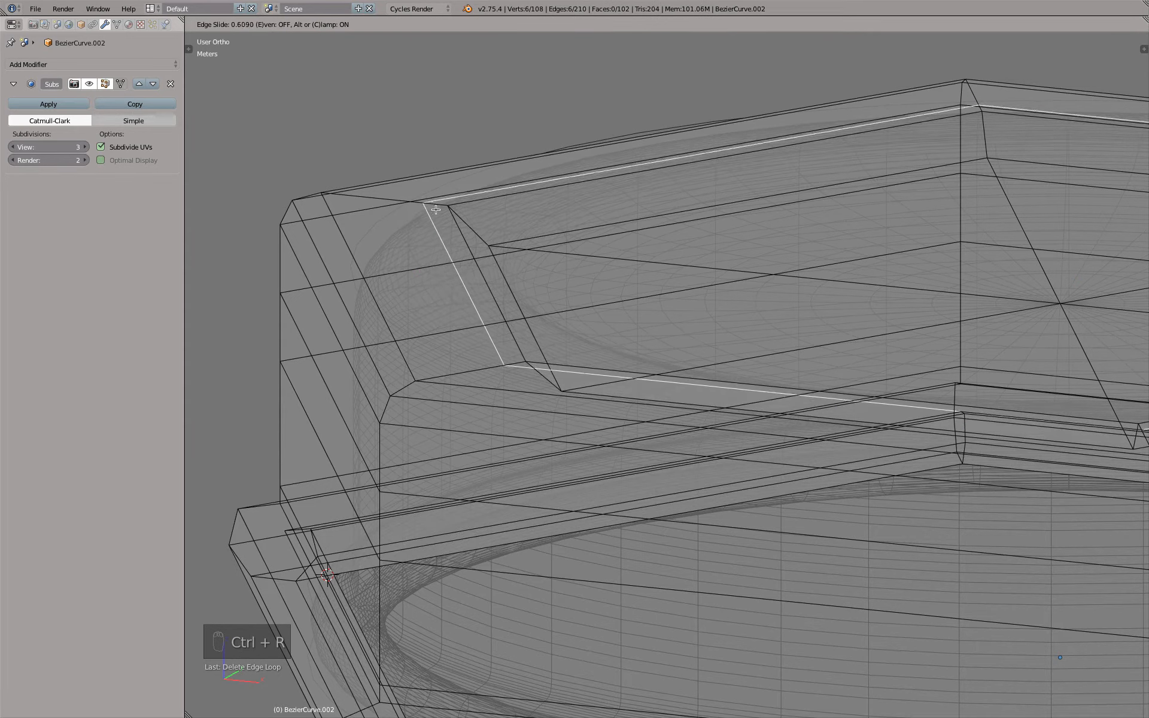
left_click(442, 208)
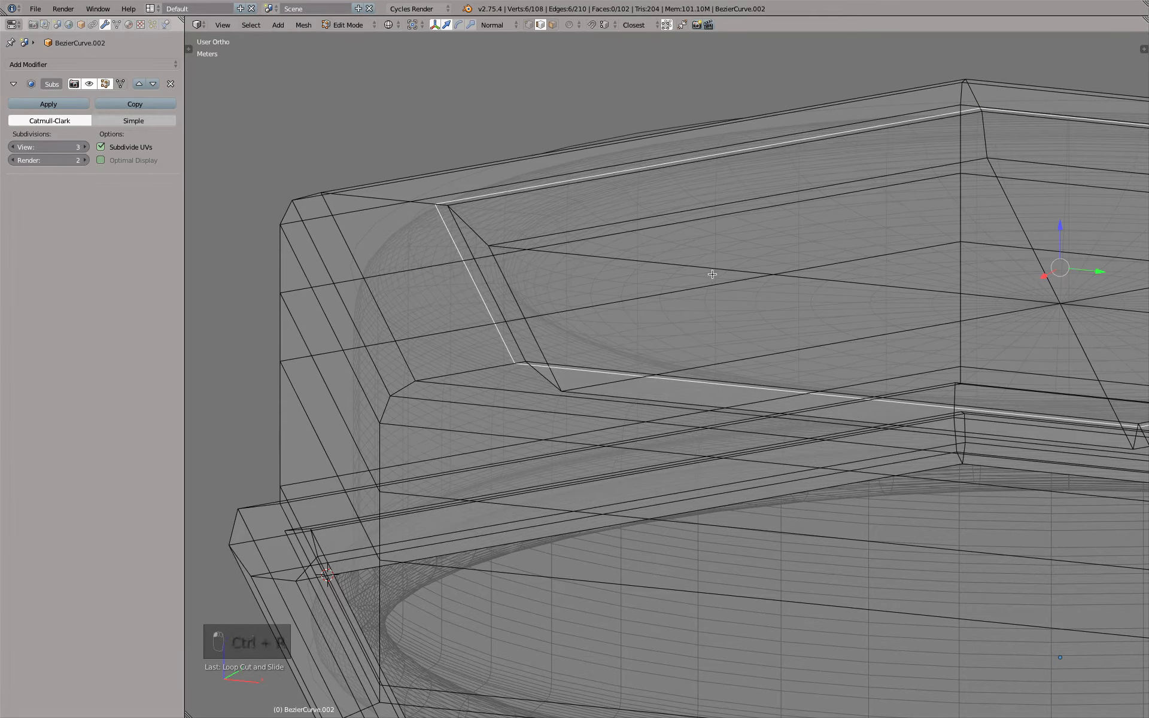
- Add an edge loop on the recess floor, slid by about -0.94 so it sits close to the sloped wall
key("ctrl+r")
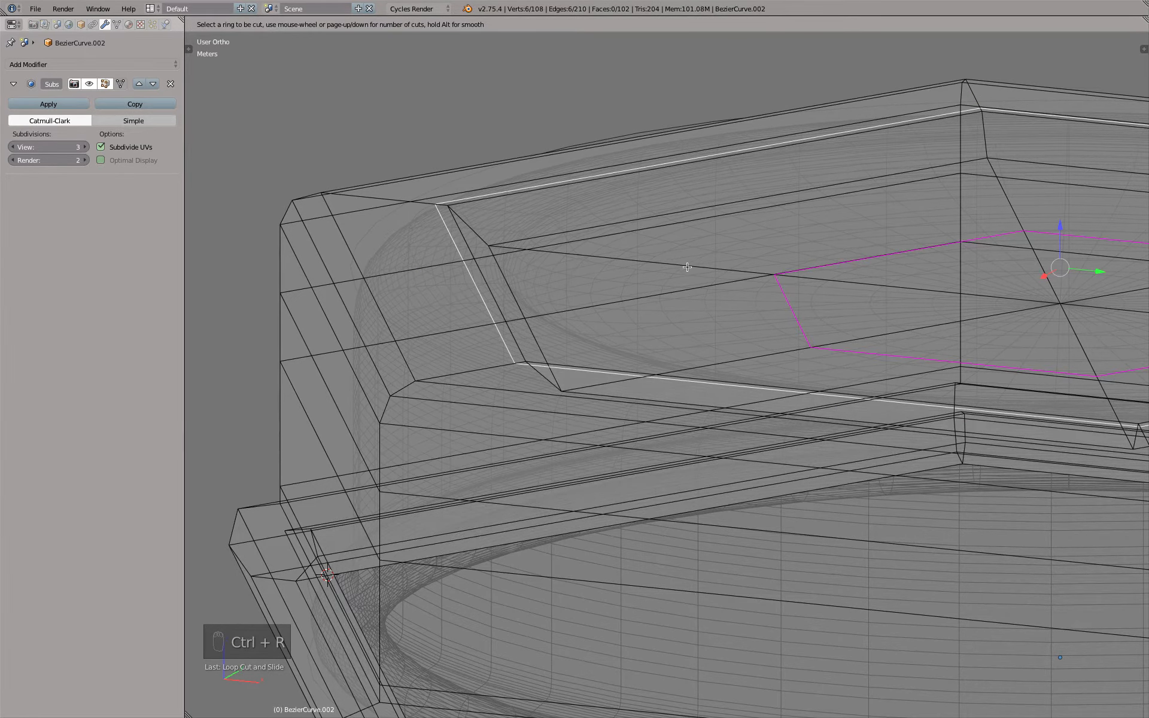
left_click(687, 267)
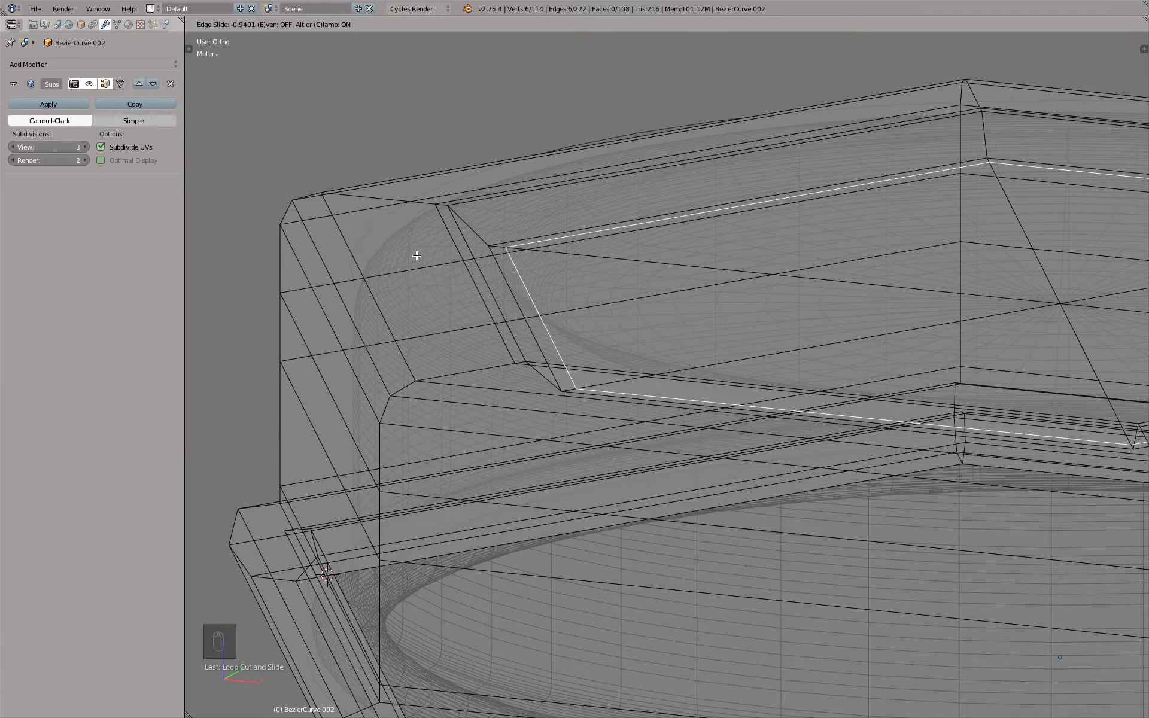
left_click(416, 256)
- From the top view, scale the new rim edge loop outward in two small increments, the second about 1.0019
key("KP_7")
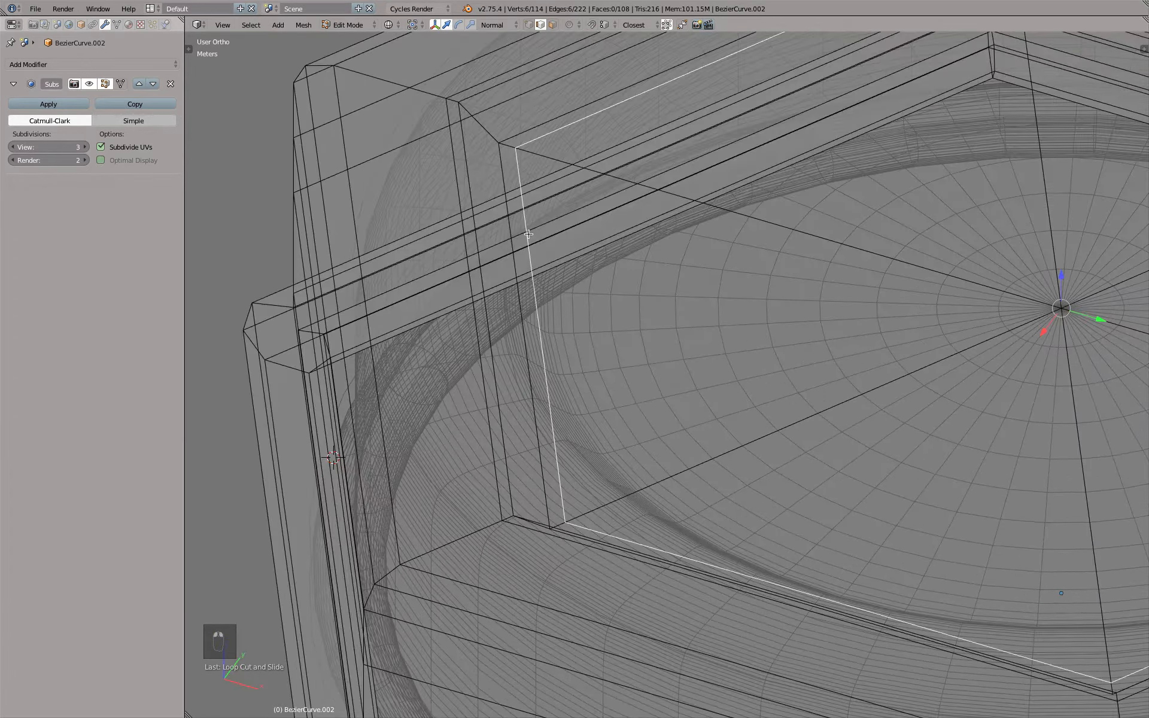
middle_click_drag(453, 185, 502, 298, "shift")
scroll(496, 294, "up", 2)
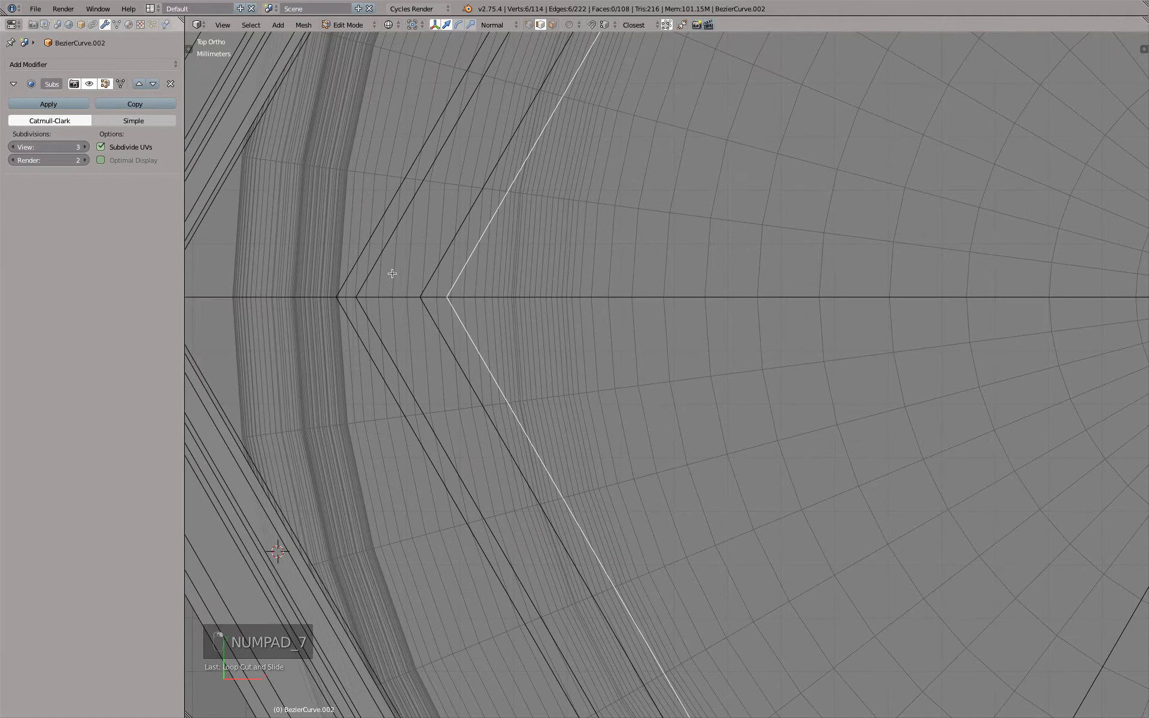
right_click(364, 251, "alt")
key("s")
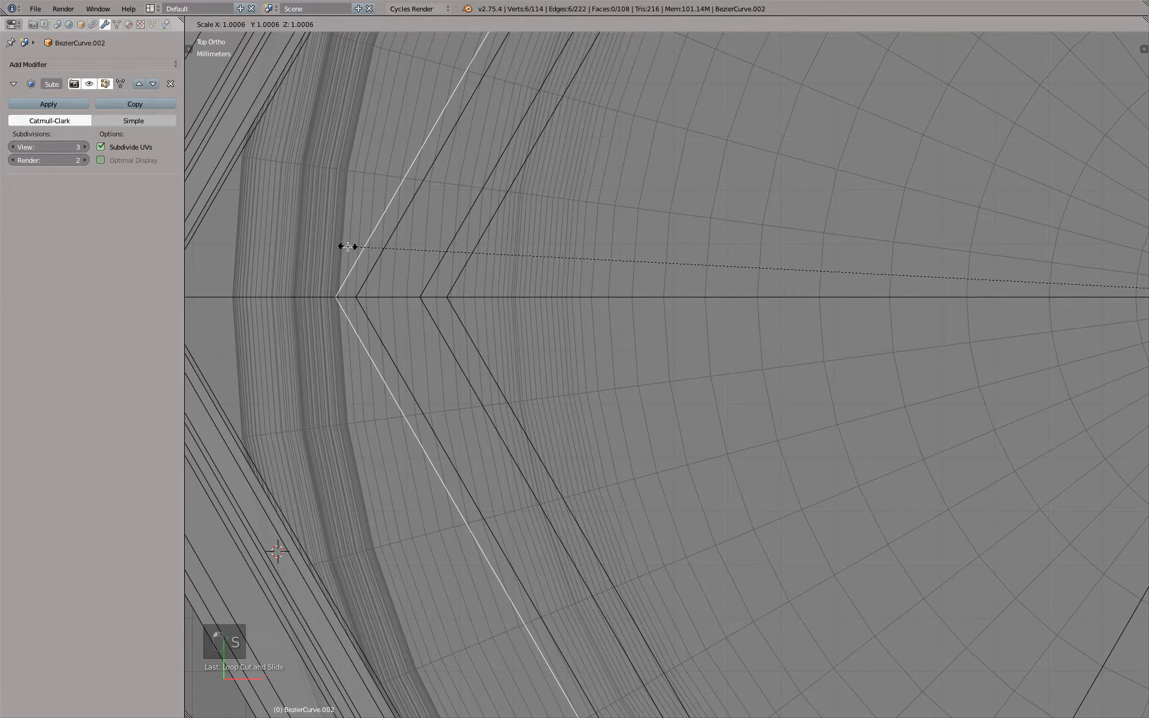
left_click(432, 282)
right_click(433, 282)
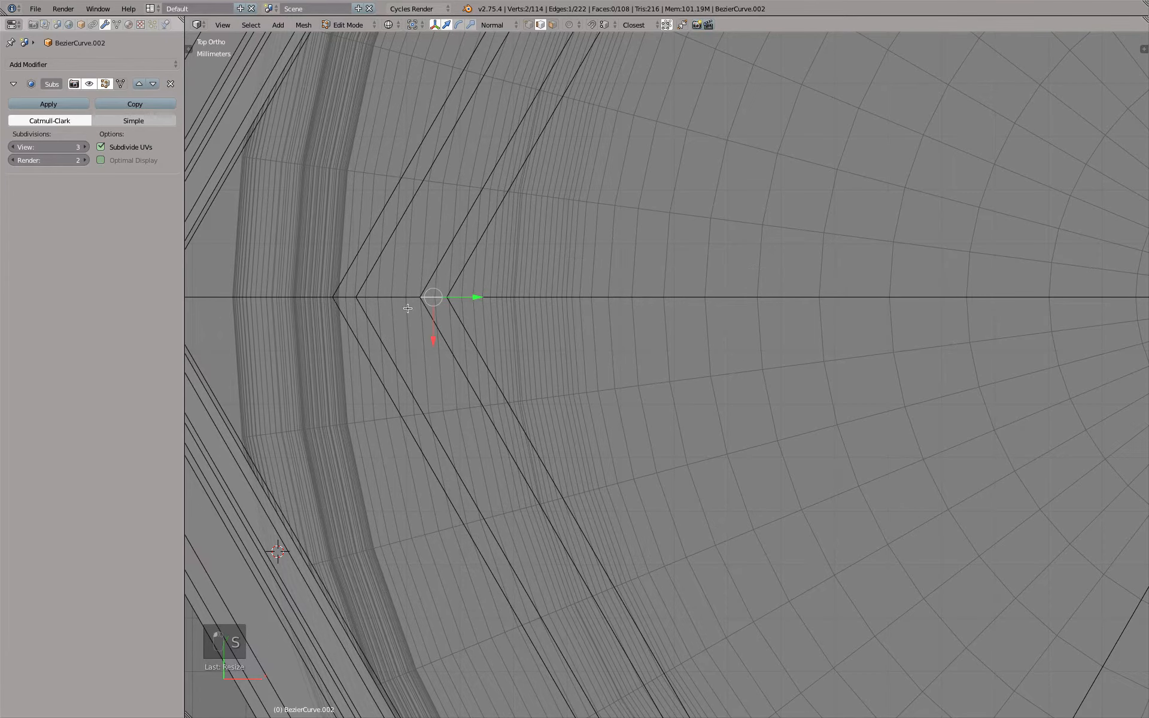
right_click(344, 299, "shift")
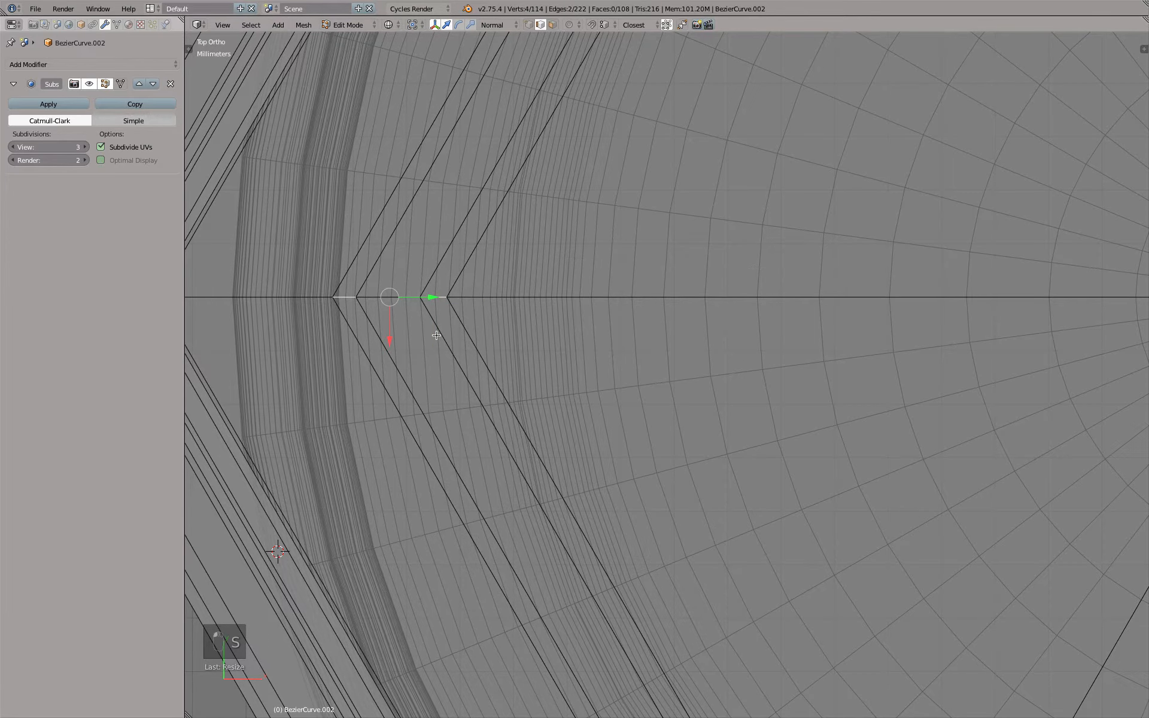
right_click(361, 259, "alt")
key("s")
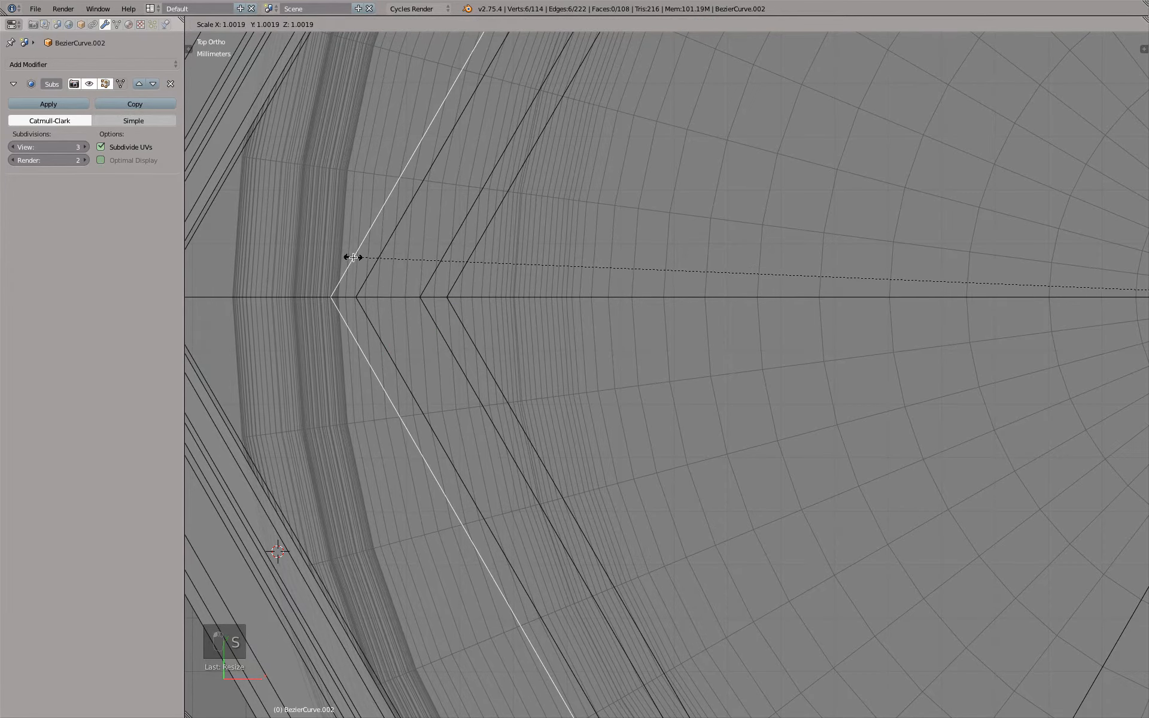
left_click(352, 257)
- Examine the shaded recess edge and the outer top corner against the guide curves
scroll(393, 272, "down", 10)
key("Tab")
mouse_move(437, 302)
middle_mouse_down()
mouse_move(447, 226)
mouse_move(423, 241)
middle_mouse_up()
key("z")
scroll(442, 239, "up", 6)
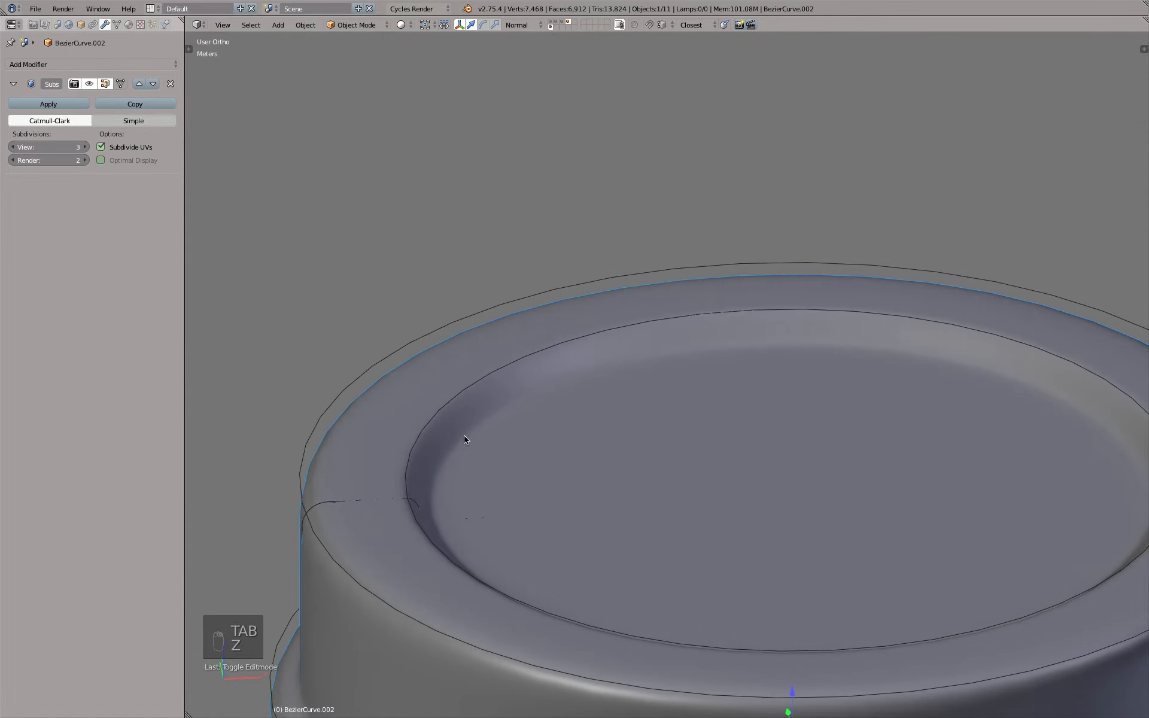
key("KP_1")
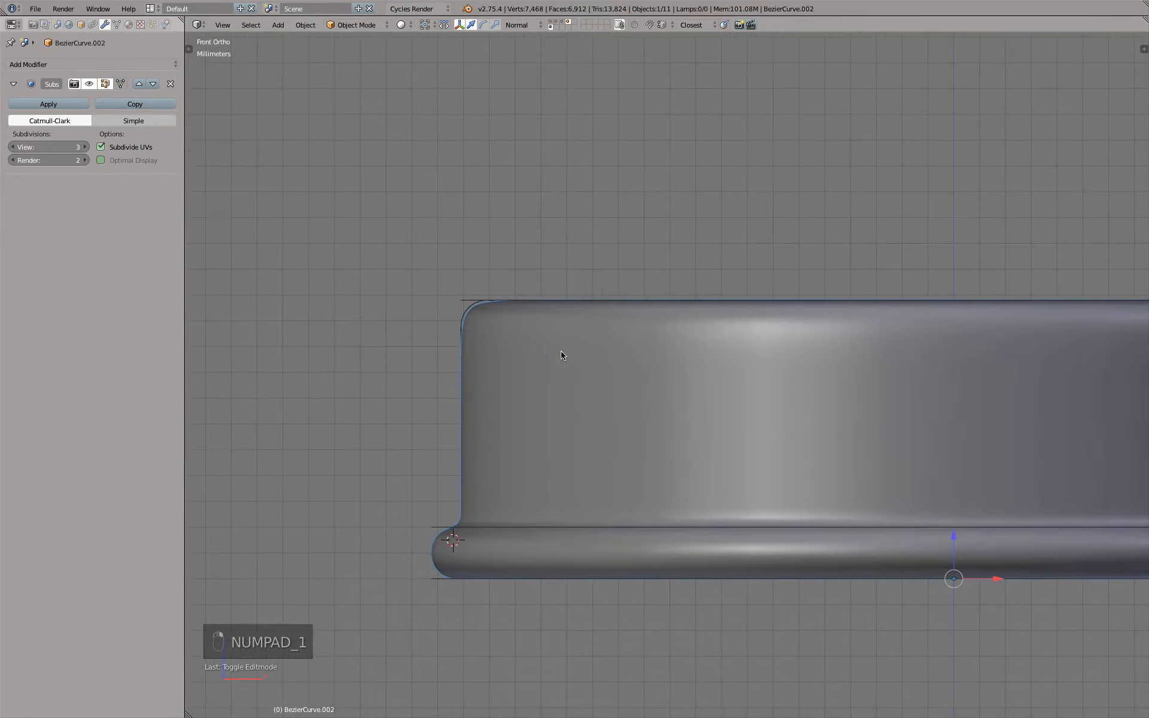
scroll(562, 355, "up", 5)
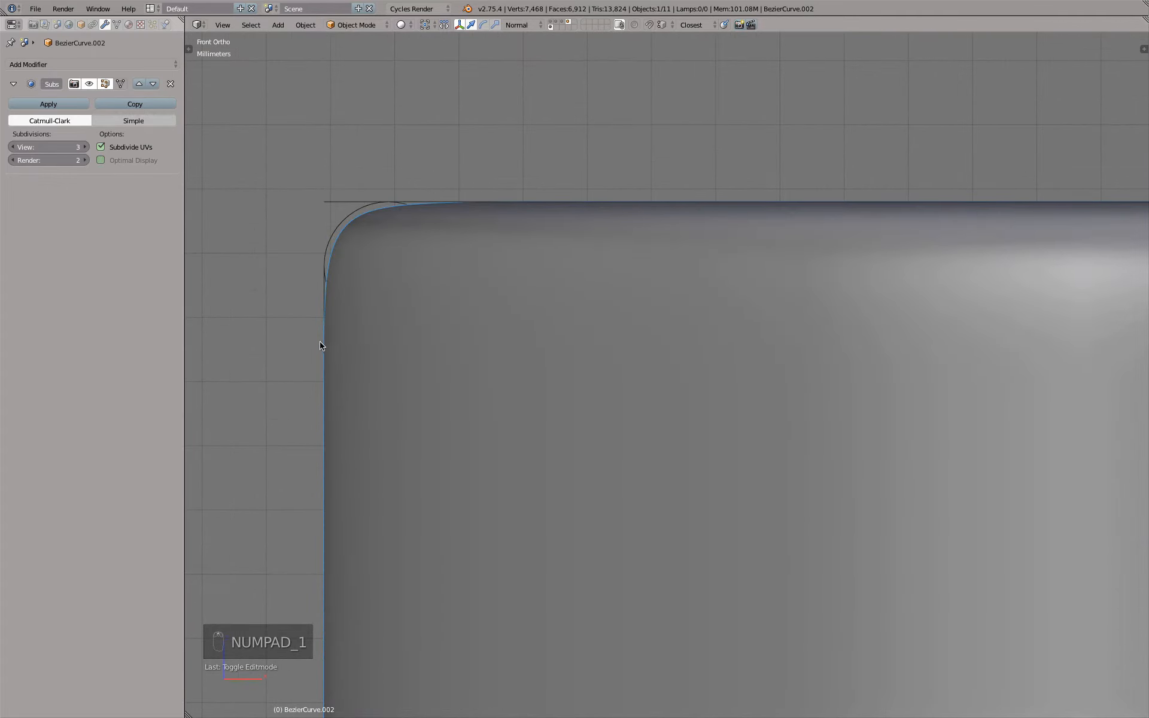
- Delete the middle edge loop of the cap's beveled outer top corner, merging the faces on each side
key("z")
key("Tab")
scroll(404, 229, "down", 6)
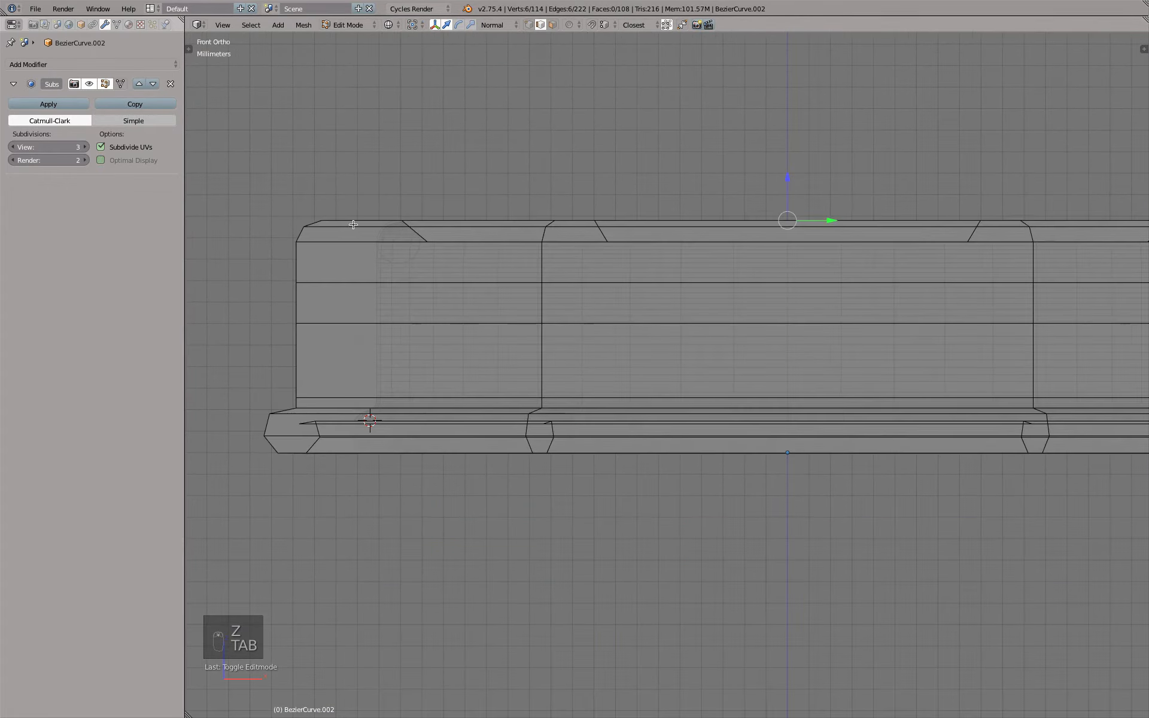
scroll(306, 211, "up", 4)
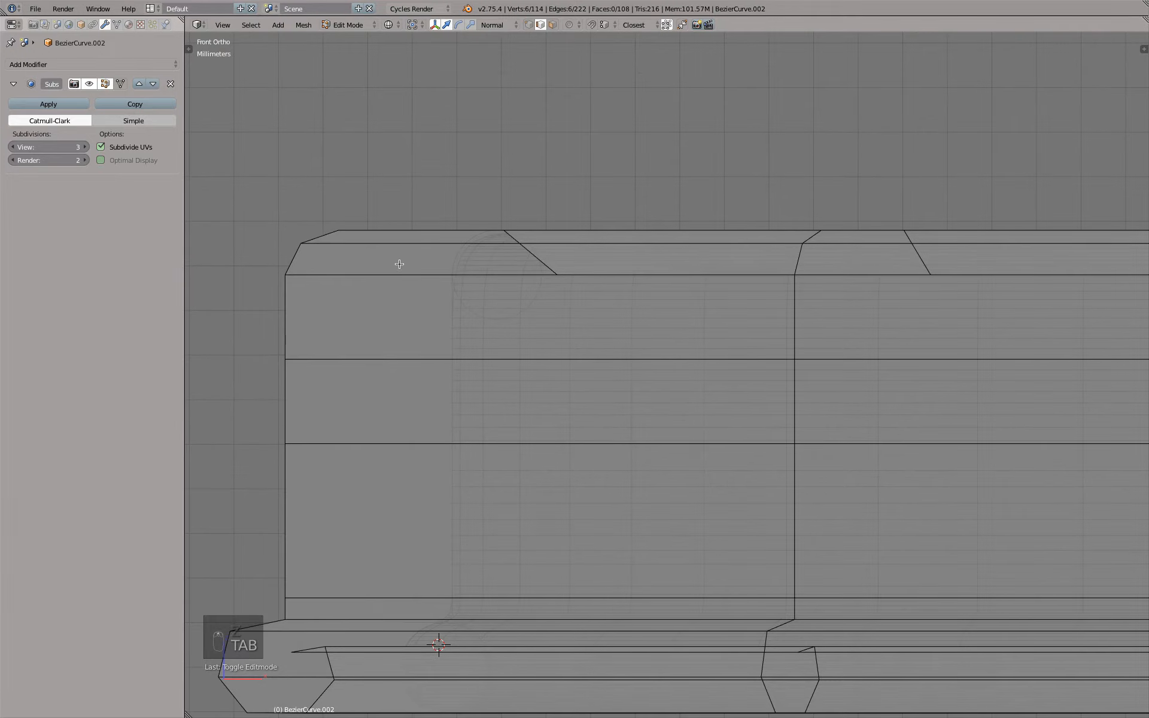
middle_click_drag(399, 264, 399, 283)
key("KP_1")
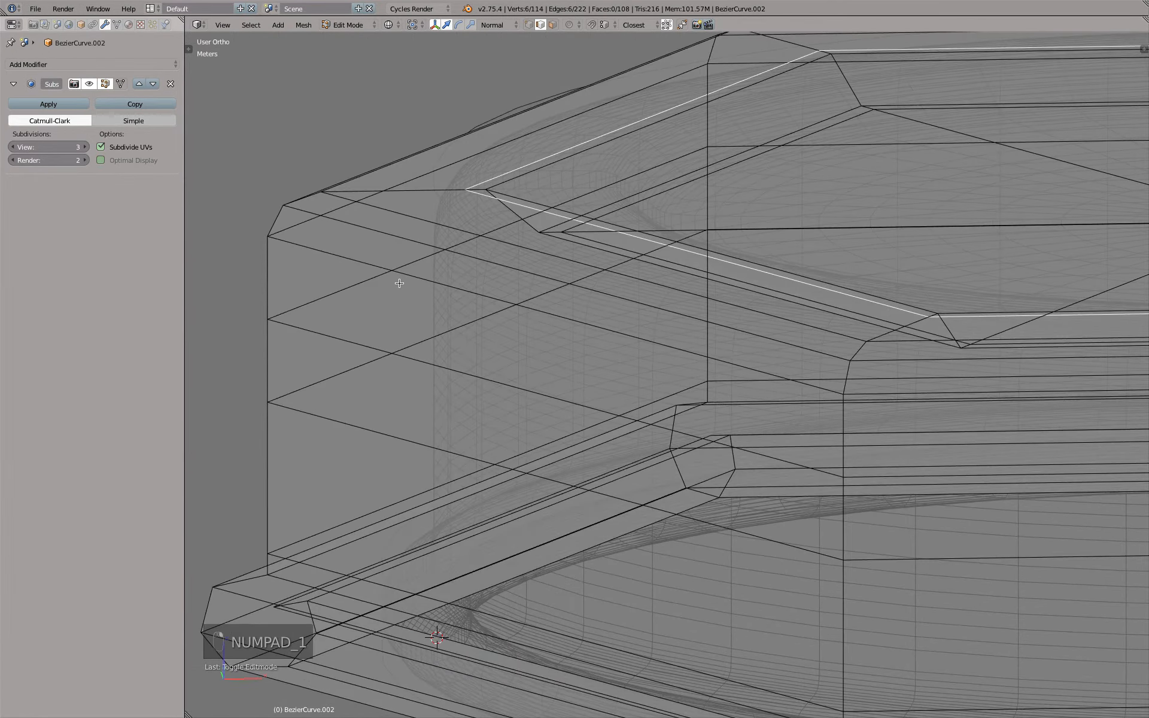
right_click(356, 225, "alt")
key("x")
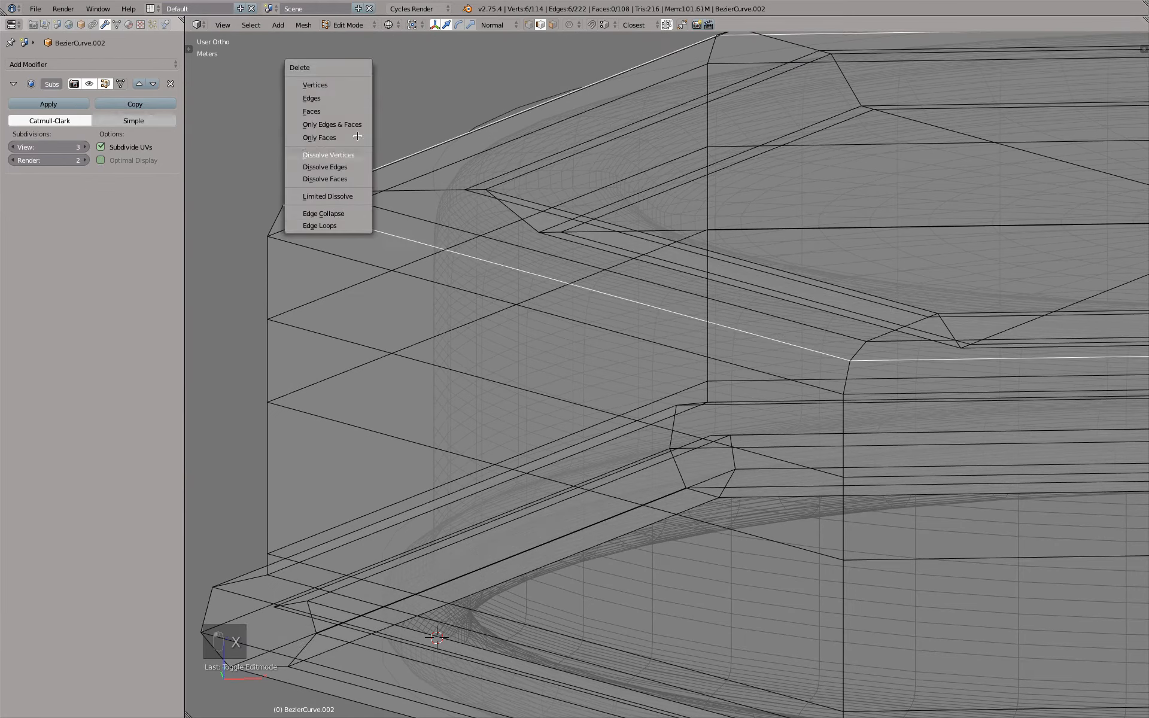
left_click(352, 85)
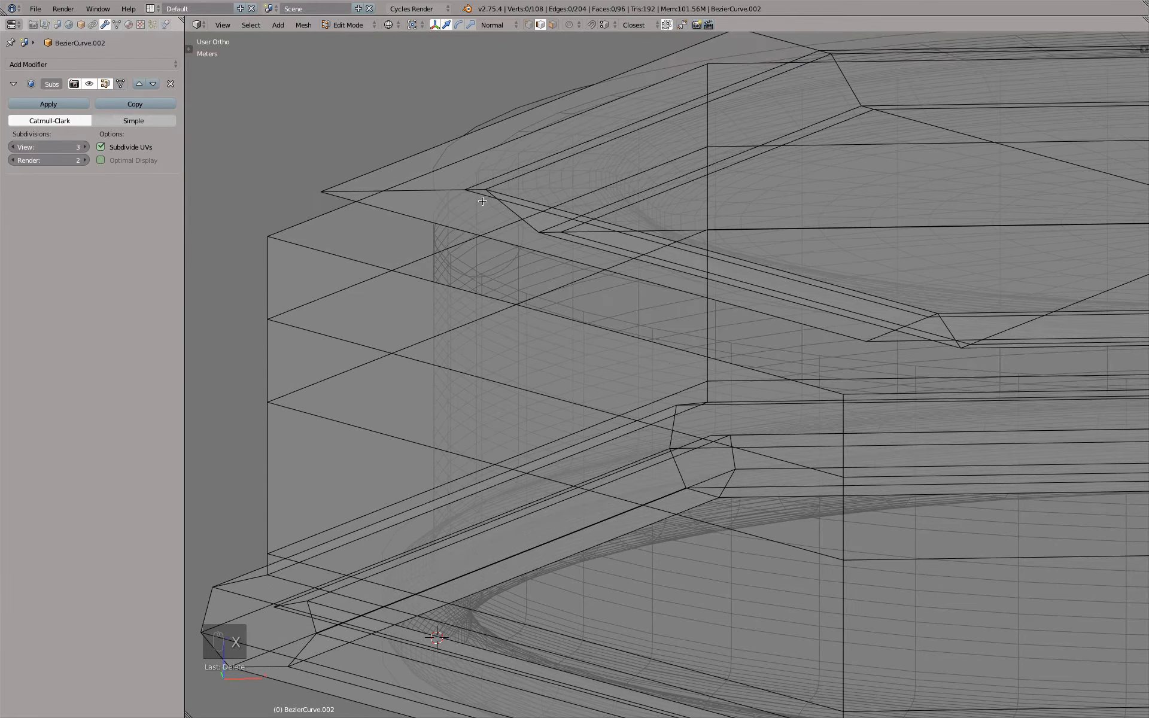
key("ctrl+z")
key("x")
left_click(473, 341)
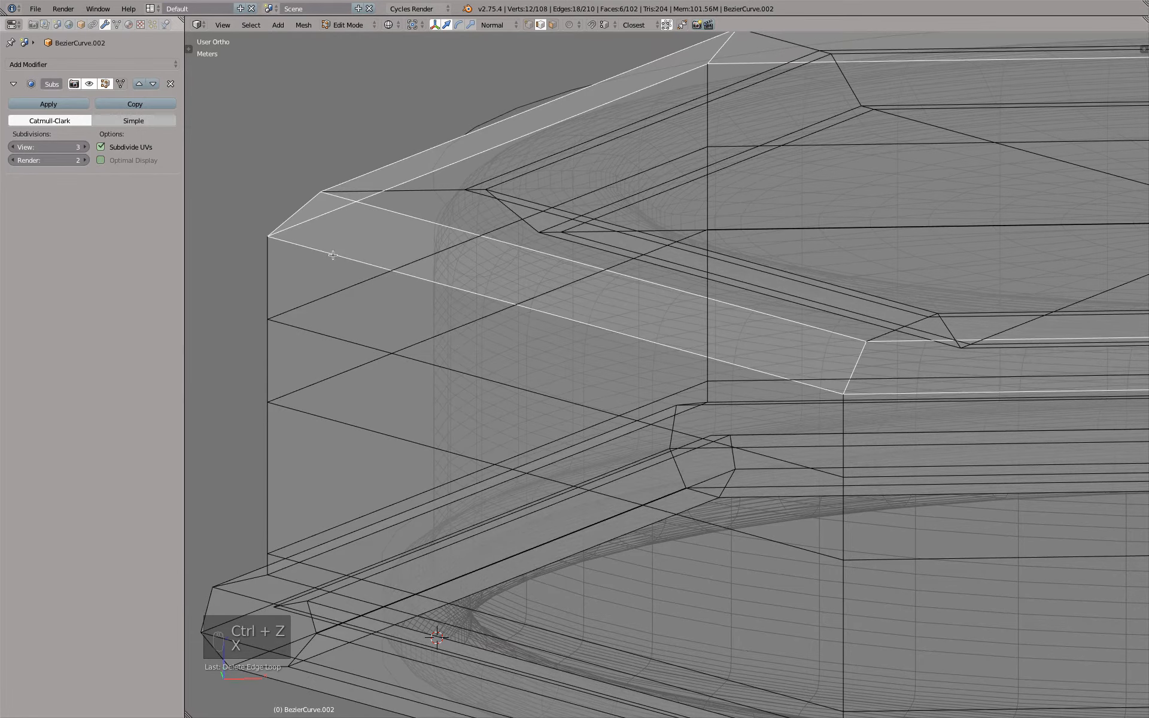
- Raise the side wall's uppermost edge loop along Z to the level of the top face
right_click(322, 251, "alt")
key("KP_1")
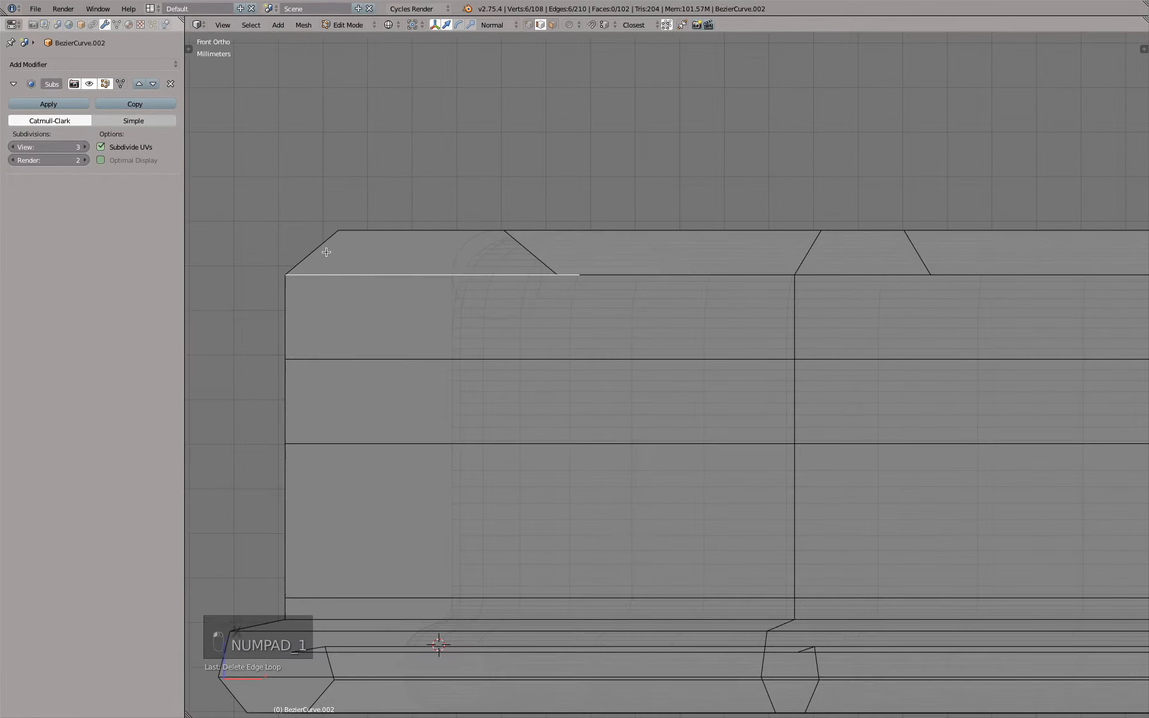
key("g")
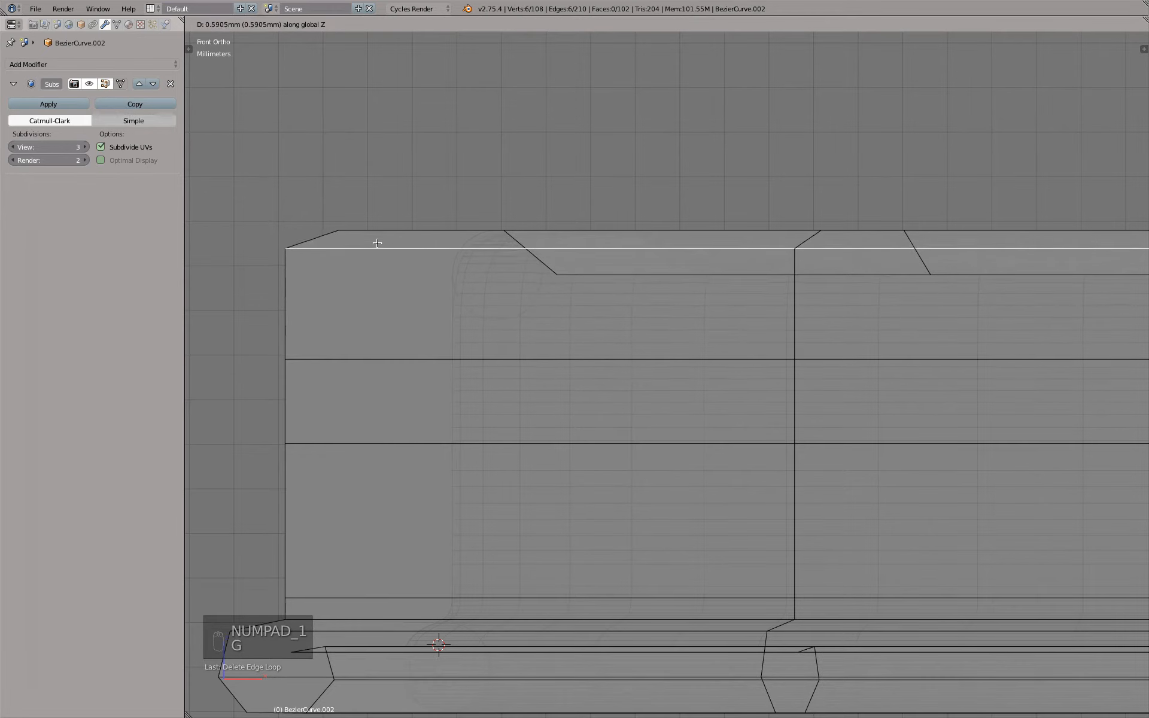
left_click(349, 228)
- Delete the top face's edge loop just inside the outer edge and check the corner's profile against the guide circle
middle_click_drag(408, 208, 399, 207)
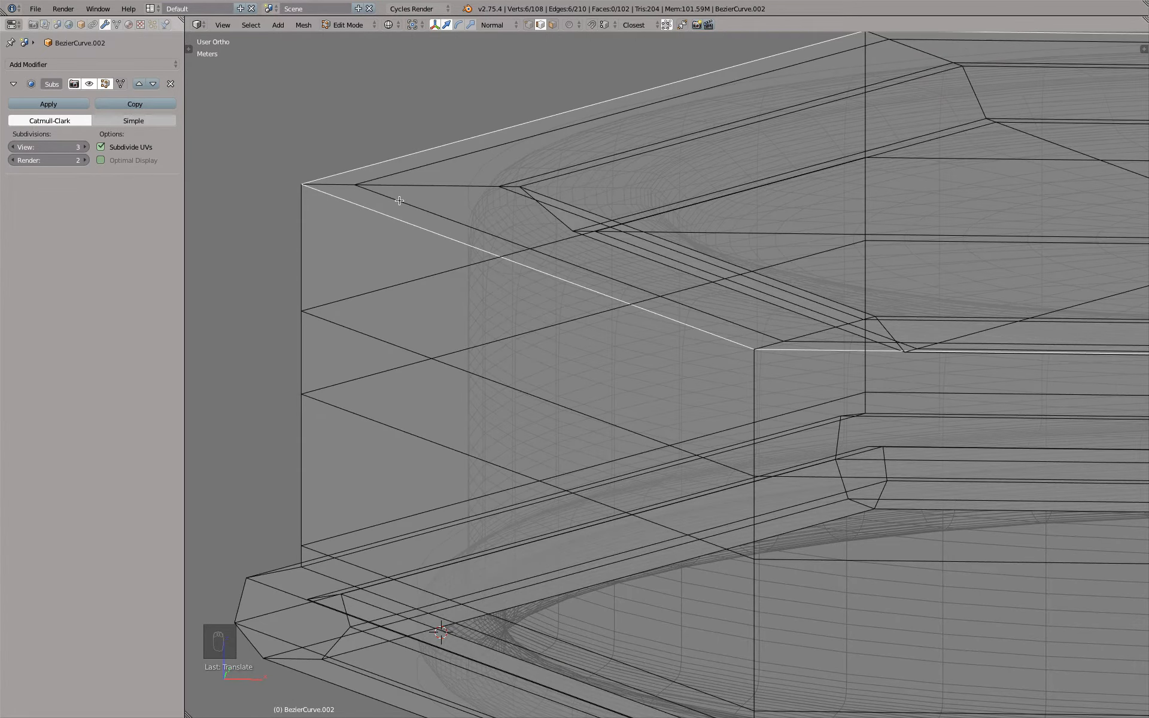
right_click(399, 201, "alt")
key("x")
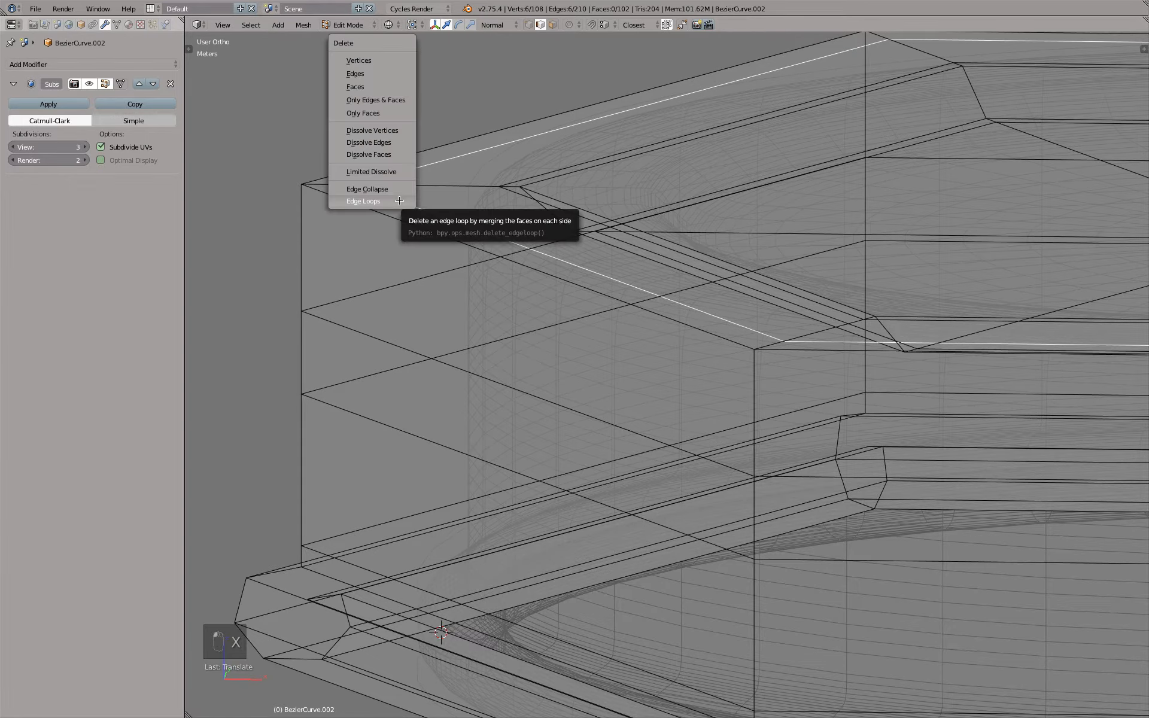
left_click(399, 201)
middle_click_drag(400, 200, 469, 192)
key("Tab")
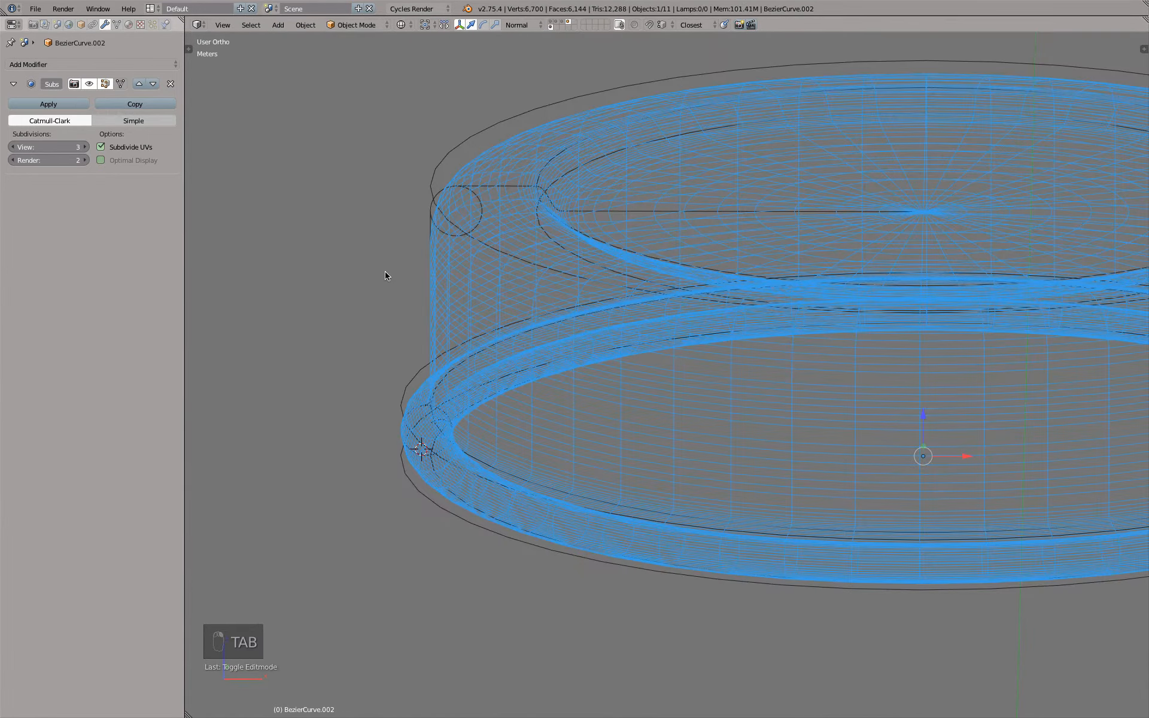
key("z")
key("KP_1")
scroll(457, 228, "up", 5)
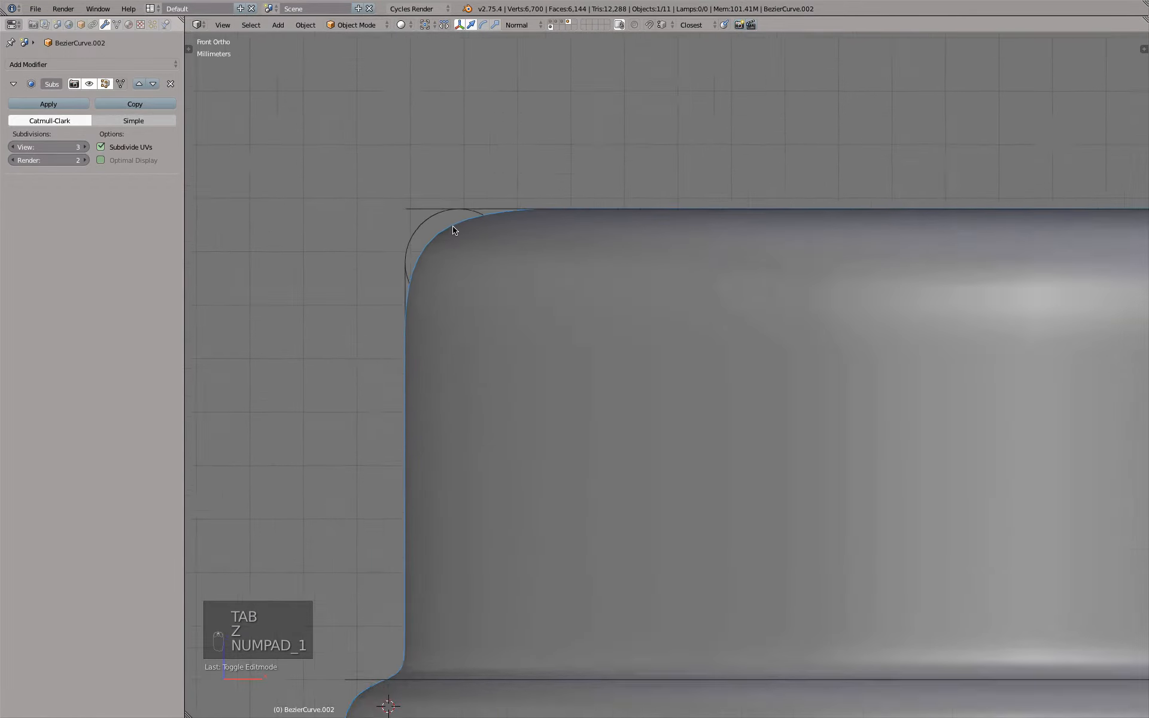
- Raise the side wall's upper edge loop along Z to midway between the outer top edge and the loop below, checking the corner's shading
key("Tab")
middle_click_drag(475, 196, 336, 334)
right_click(305, 317, "alt")
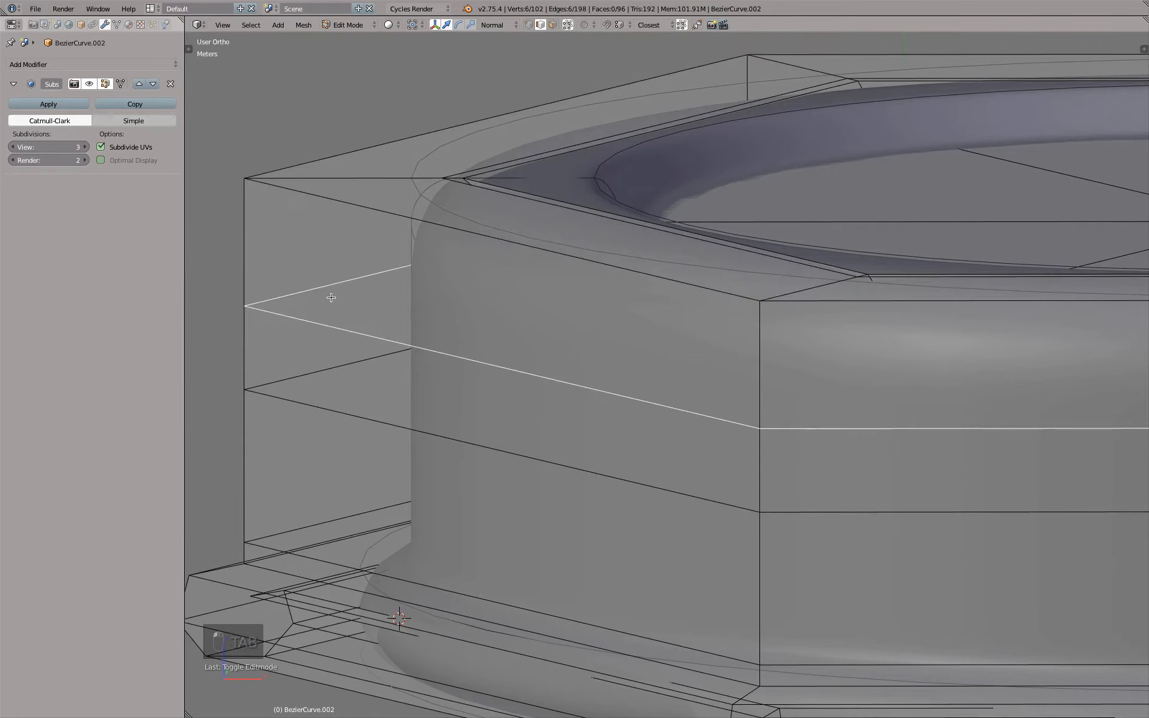
key("x")
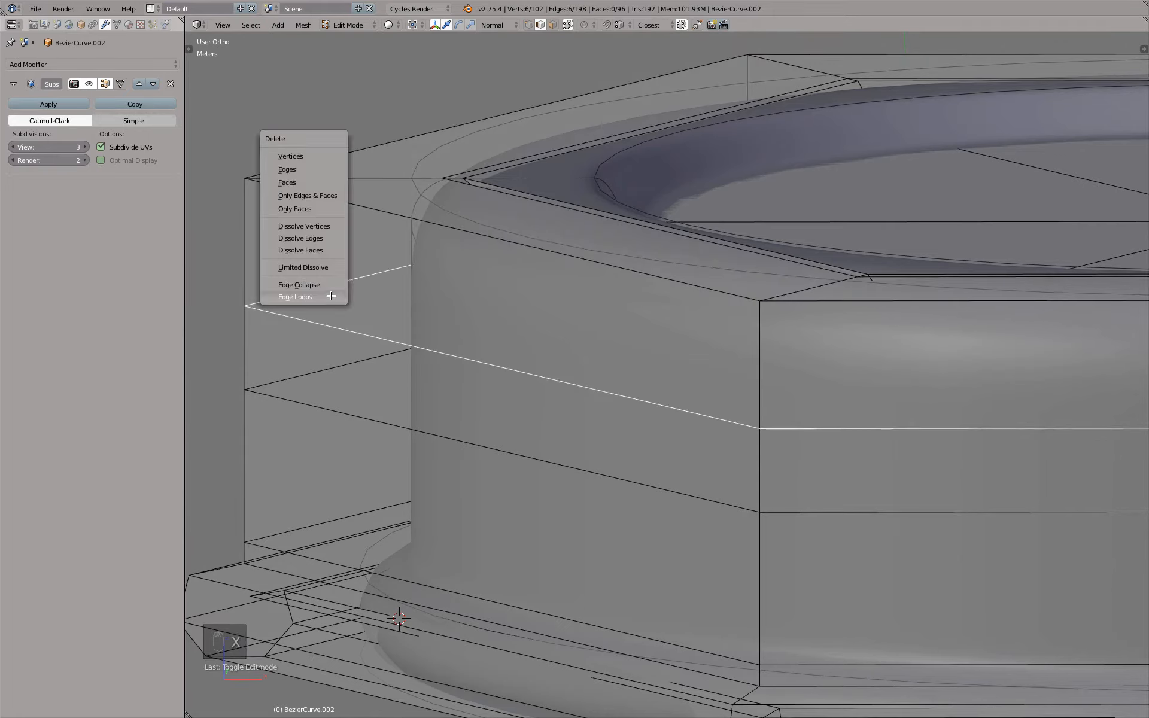
key("g")
key("z")
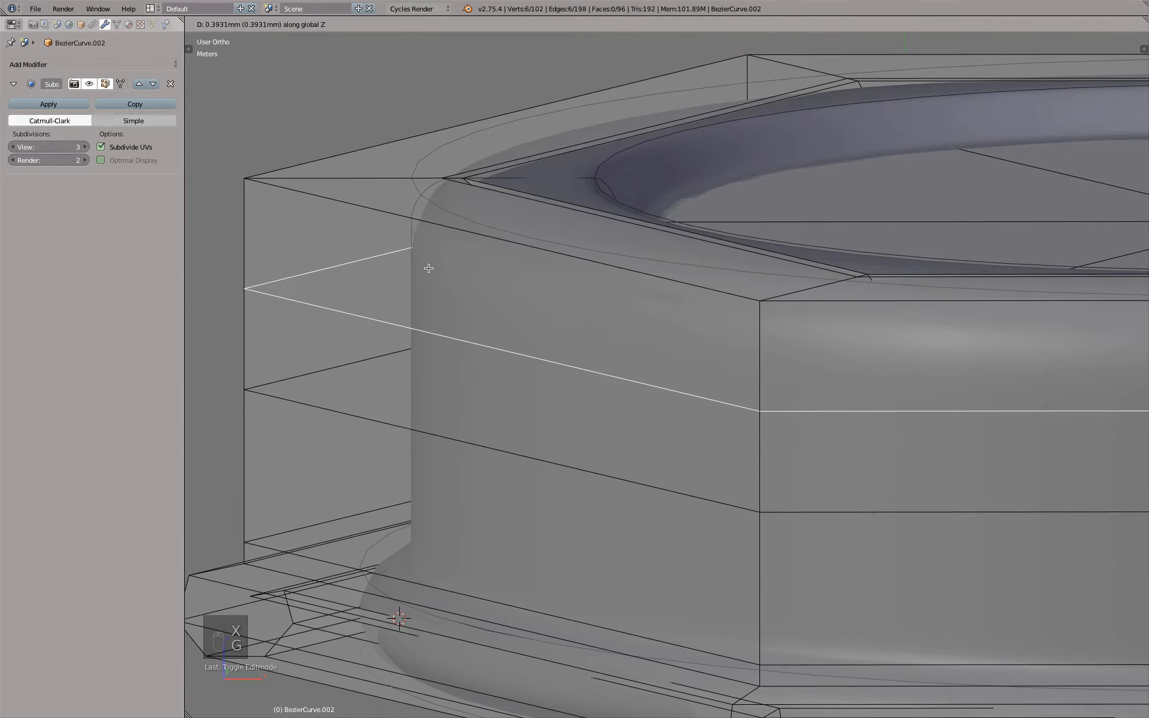
left_click(429, 263)
scroll(428, 261, "down", 3)
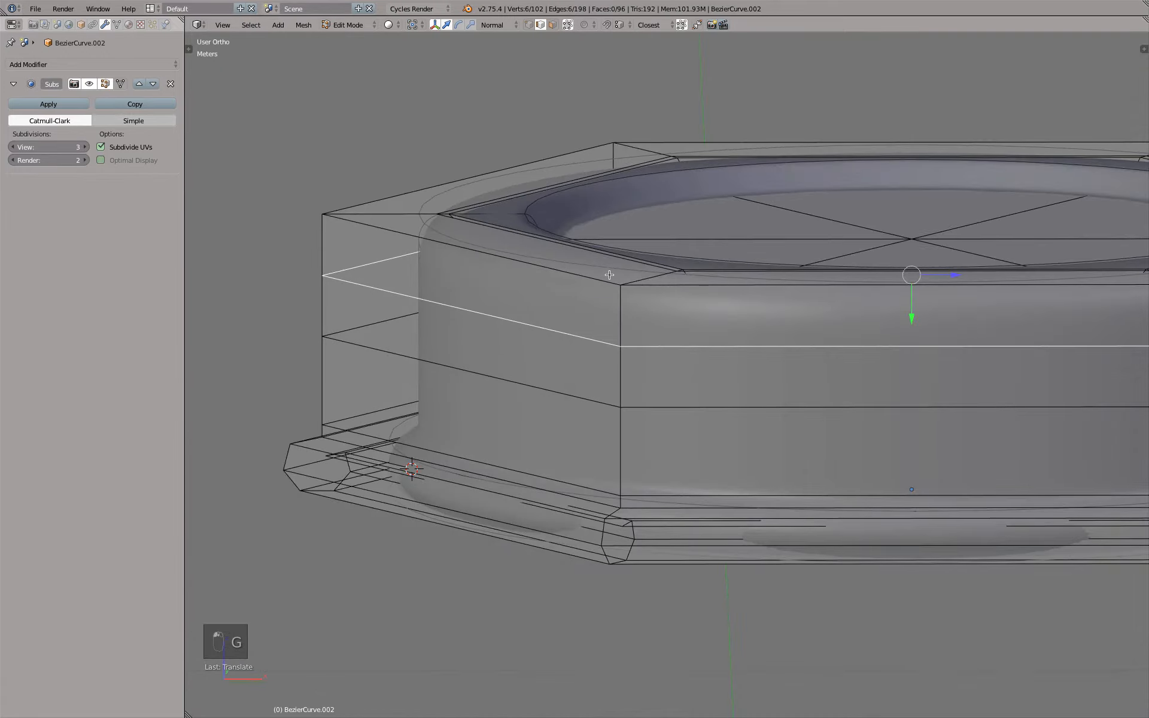
mouse_move(609, 275)
middle_mouse_down()
mouse_move(557, 279)
mouse_move(461, 259)
mouse_move(636, 264)
mouse_move(606, 259)
mouse_move(599, 273)
middle_mouse_up()
key("Tab")
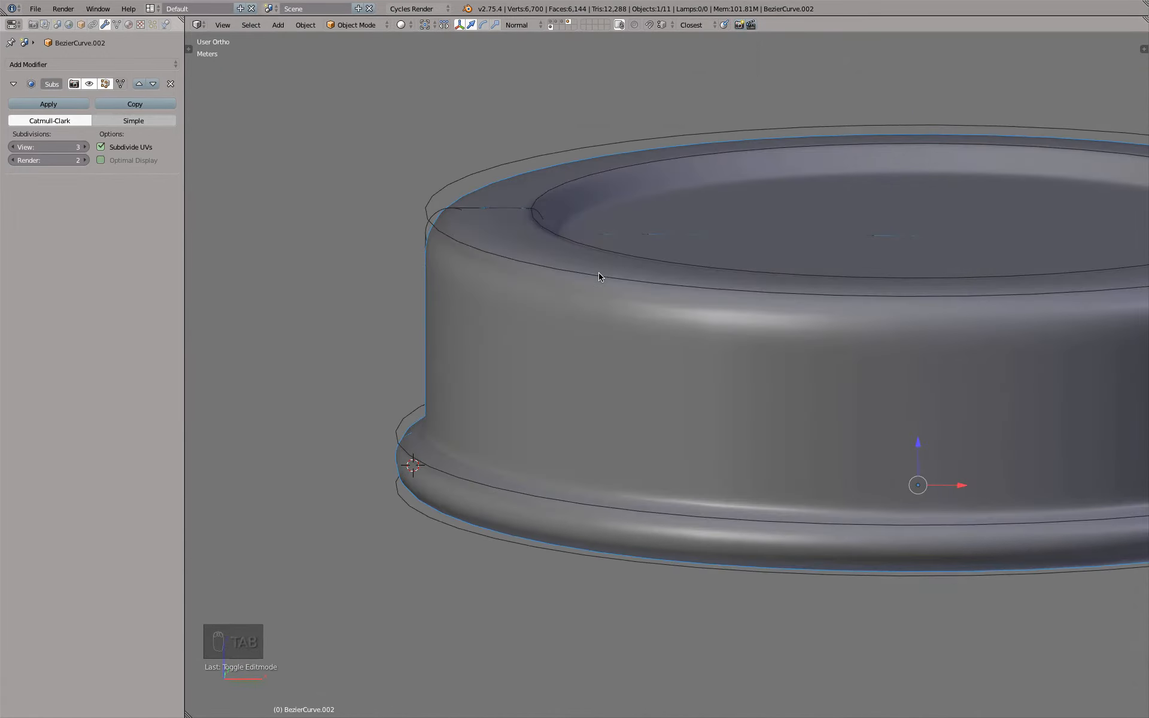
key("KP_1")
- Select the outer top edge loop of the cap
key("Tab")
middle_click_drag(502, 223, 509, 237)
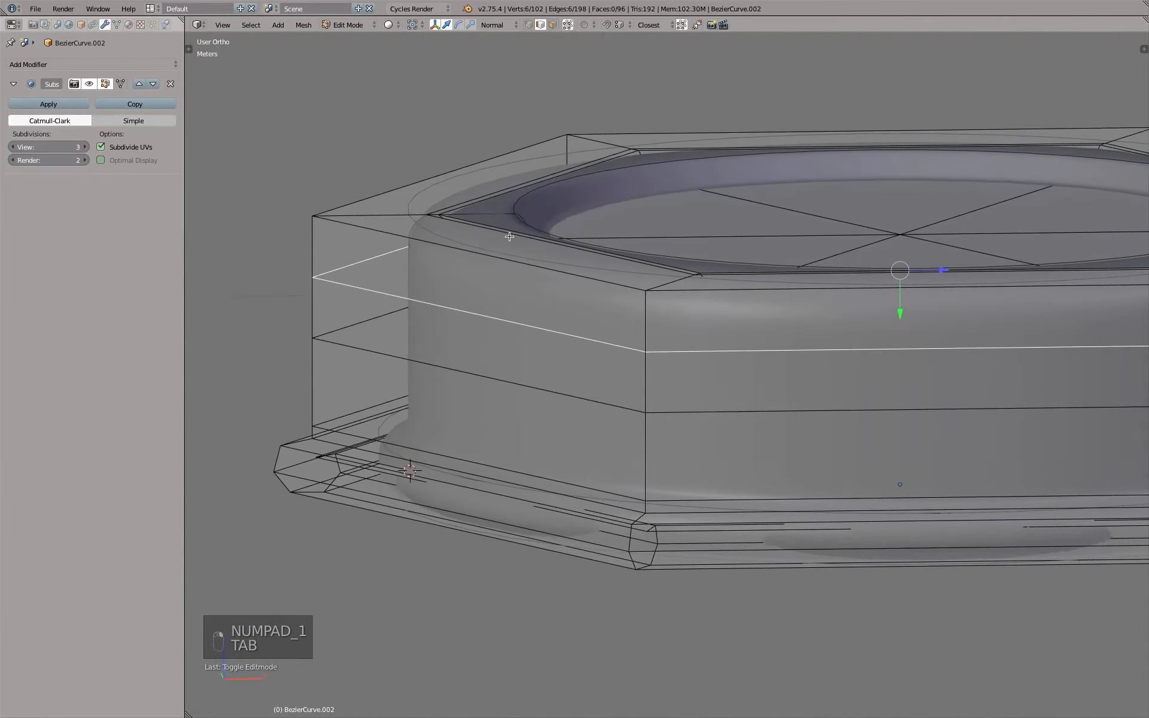
right_click(370, 231, "alt")
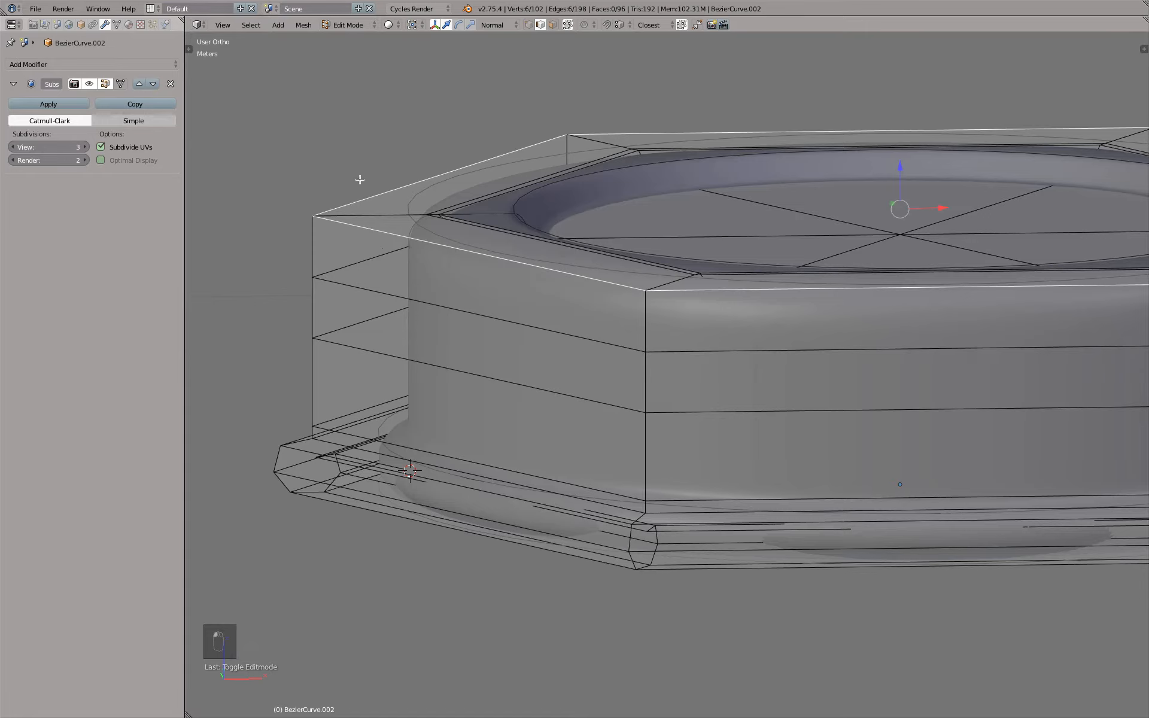
key("space")
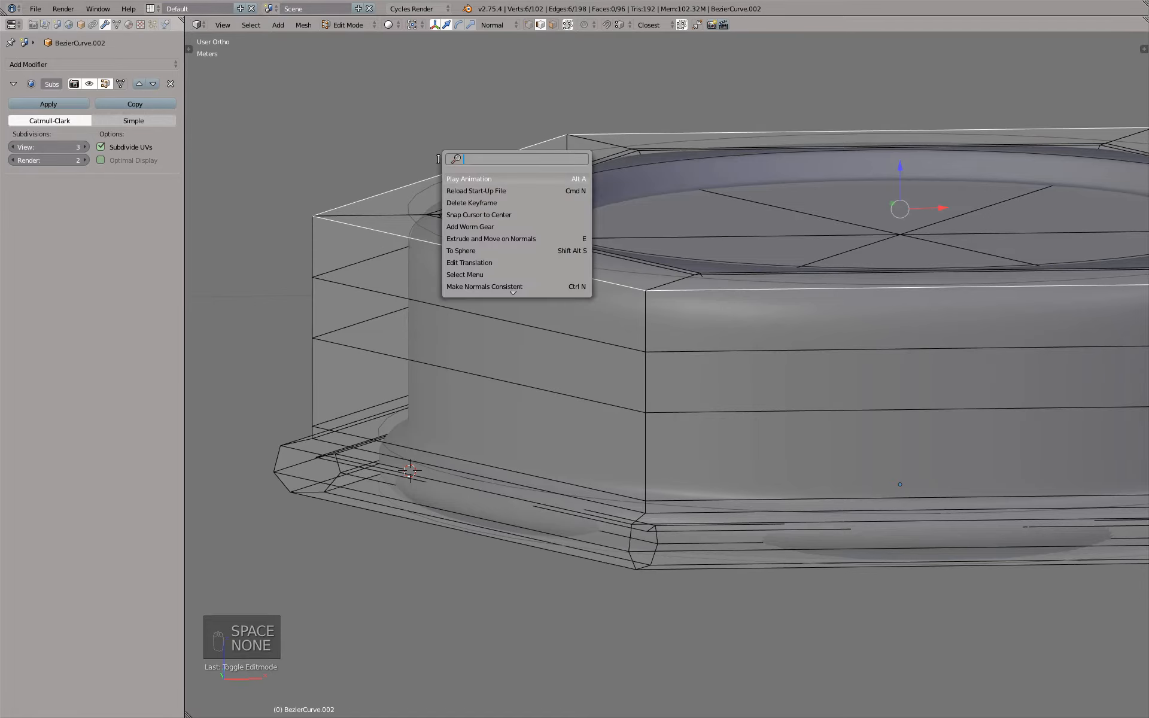
type("beve")
key("Down")
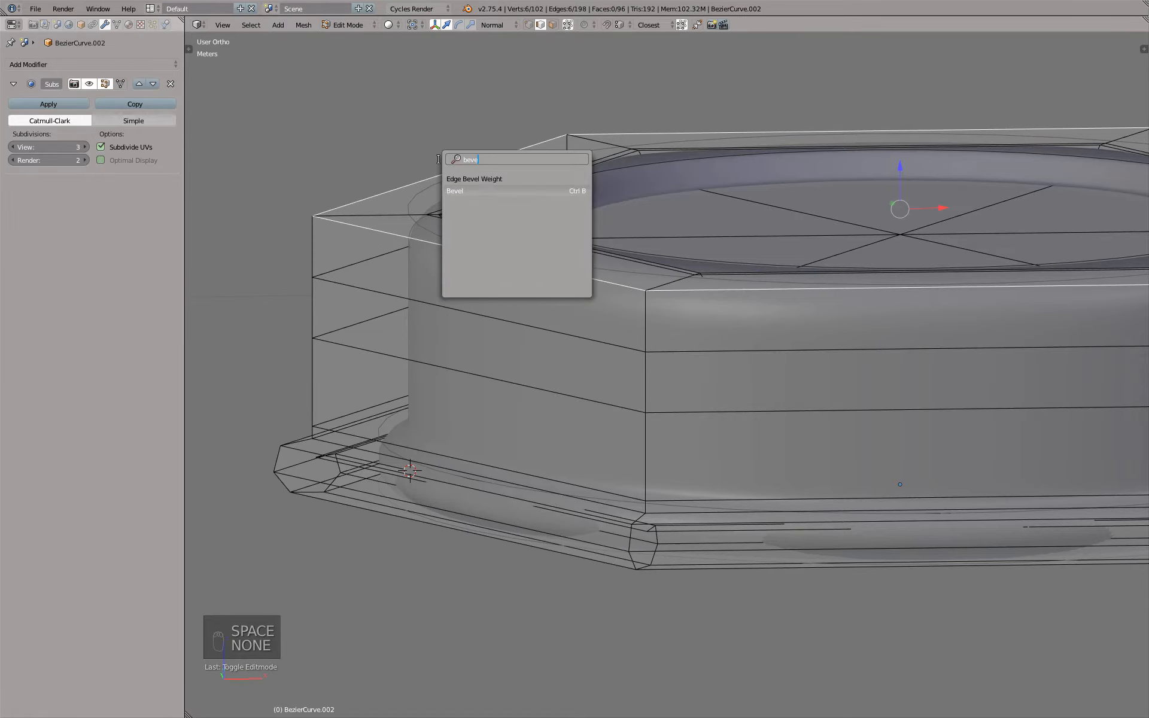
key("Return")
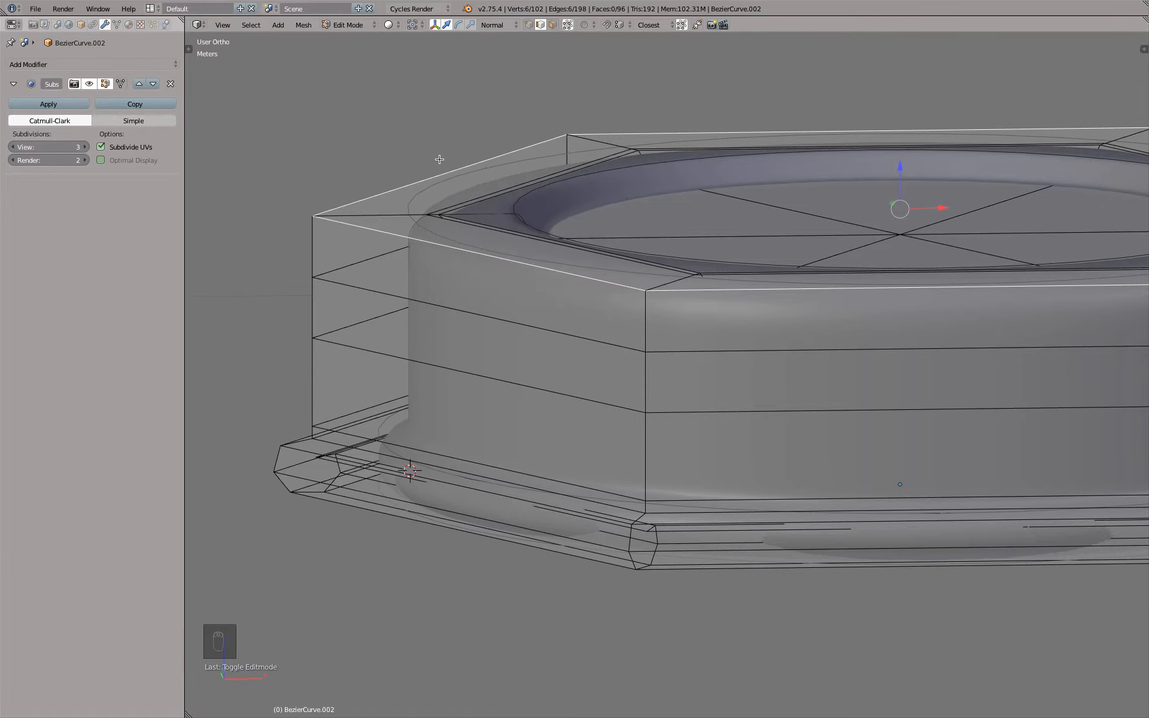
key("KP_1")
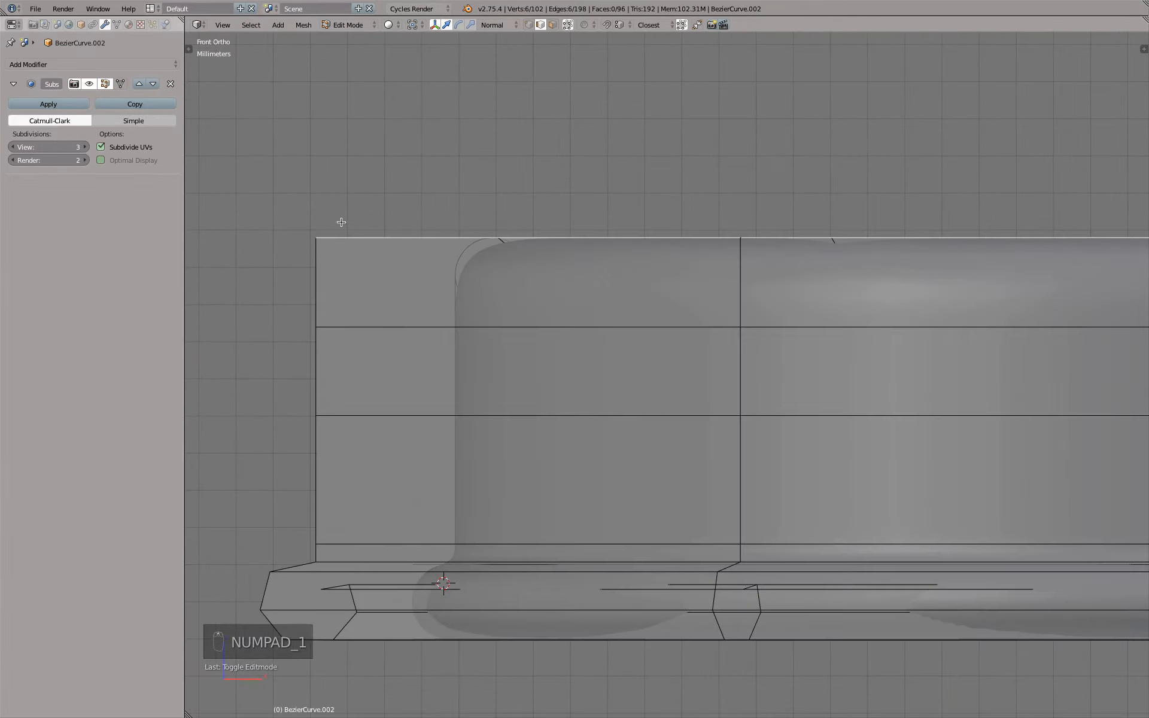
key("ctrl+b")
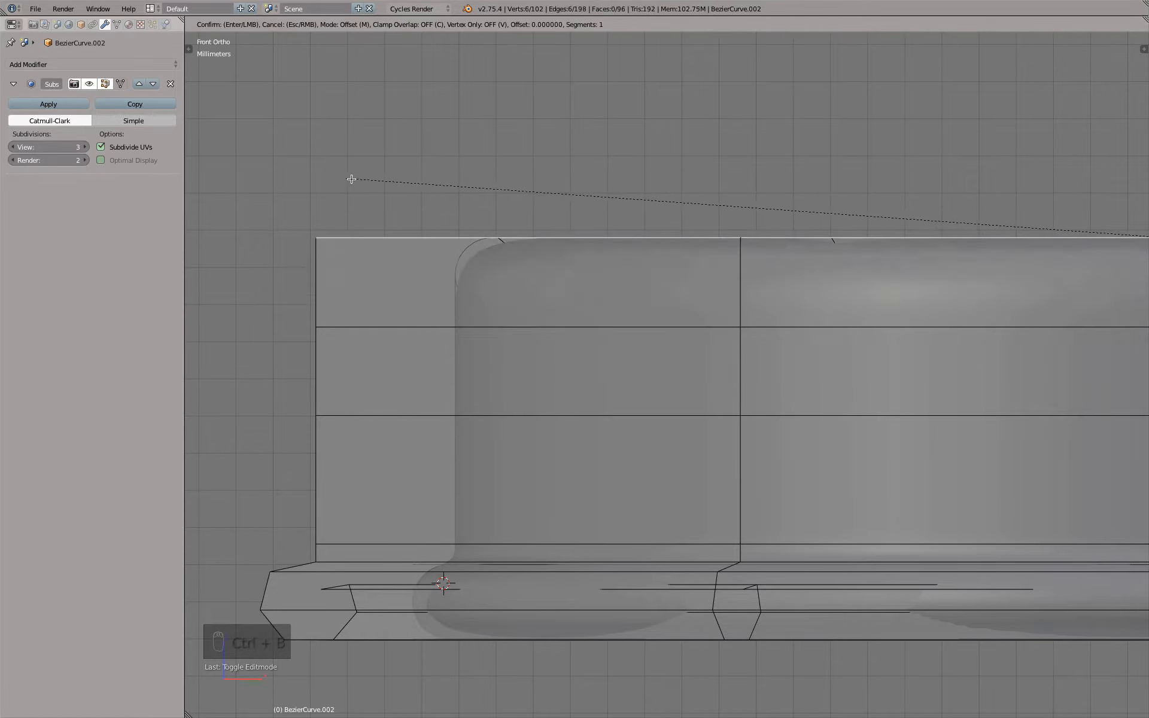
right_click(284, 159)
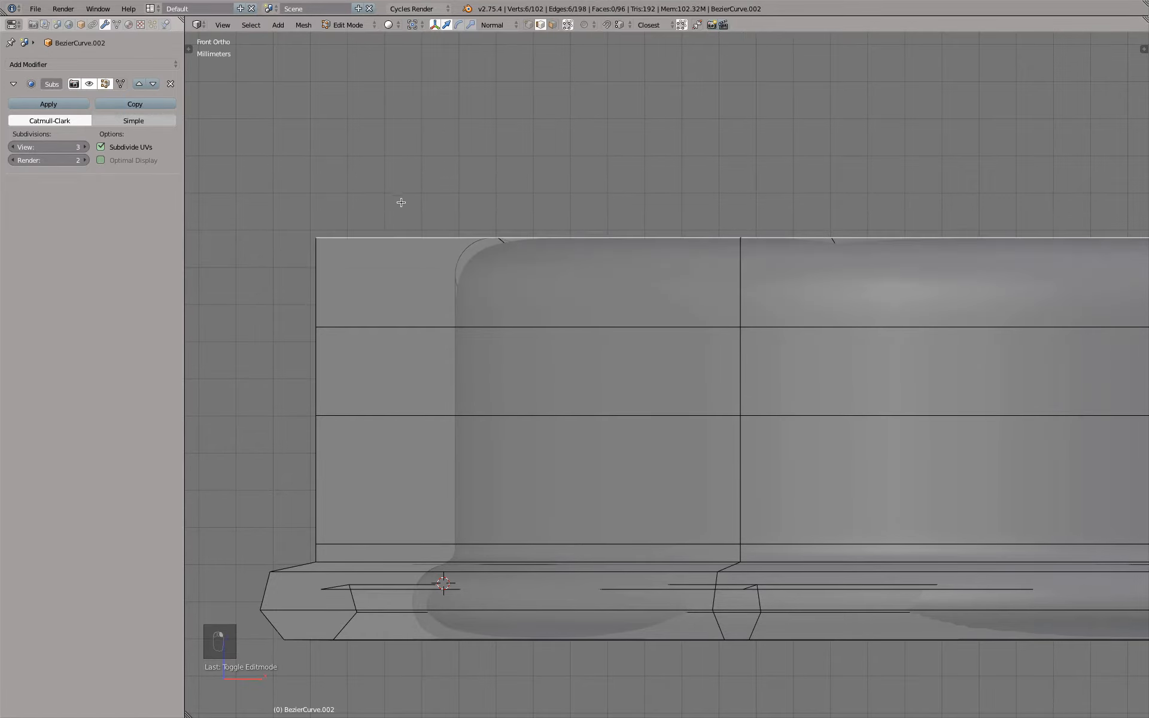
middle_click_drag(408, 202, 409, 215)
key("ctrl+b")
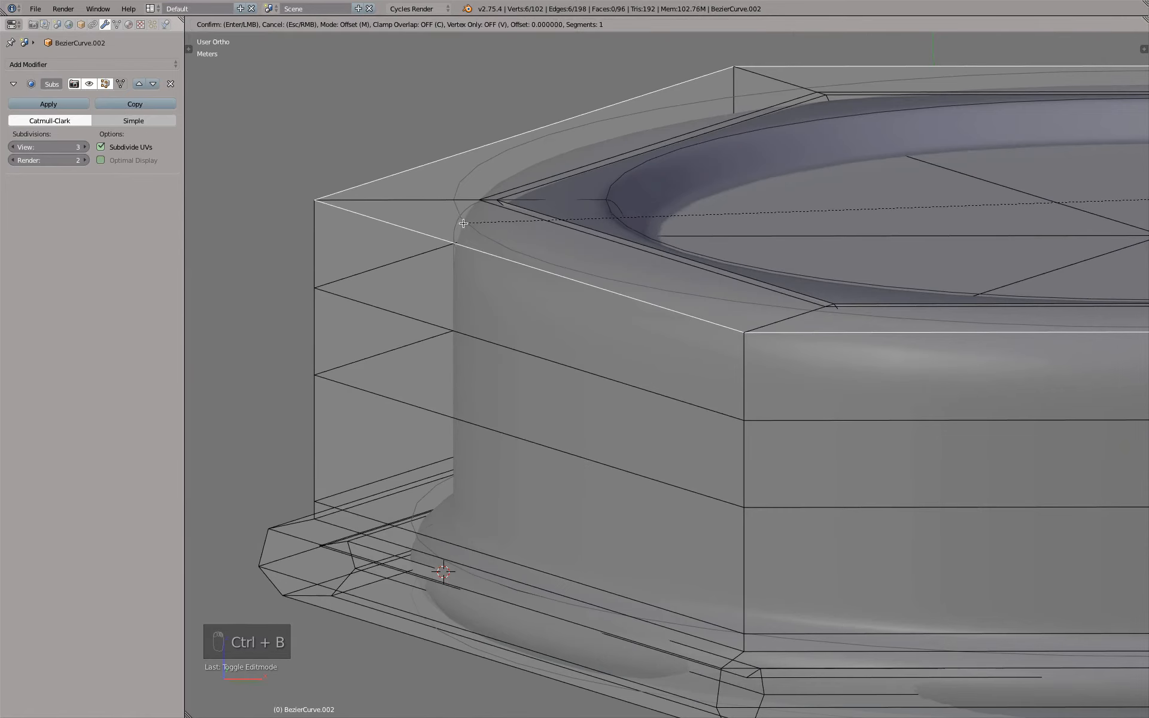
right_click(437, 215)
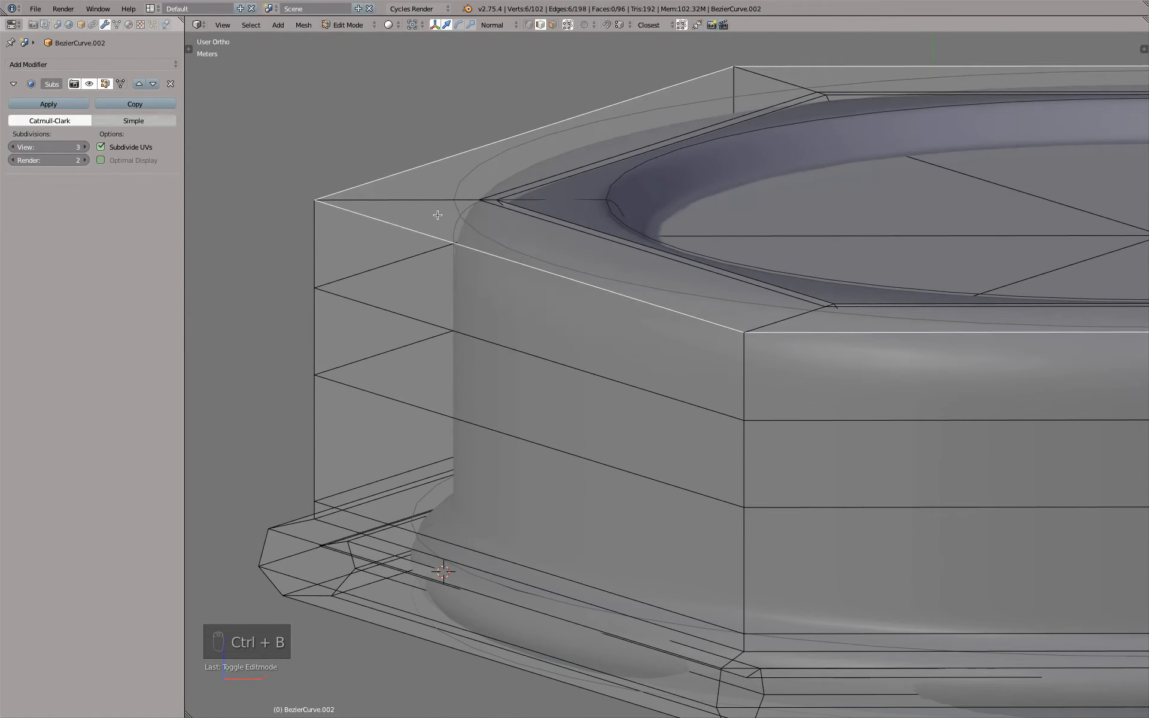
- Bevel the cap's outer top edge loop with four segments and an offset of about 0.001
key("KP_1")
key("ctrl+b")
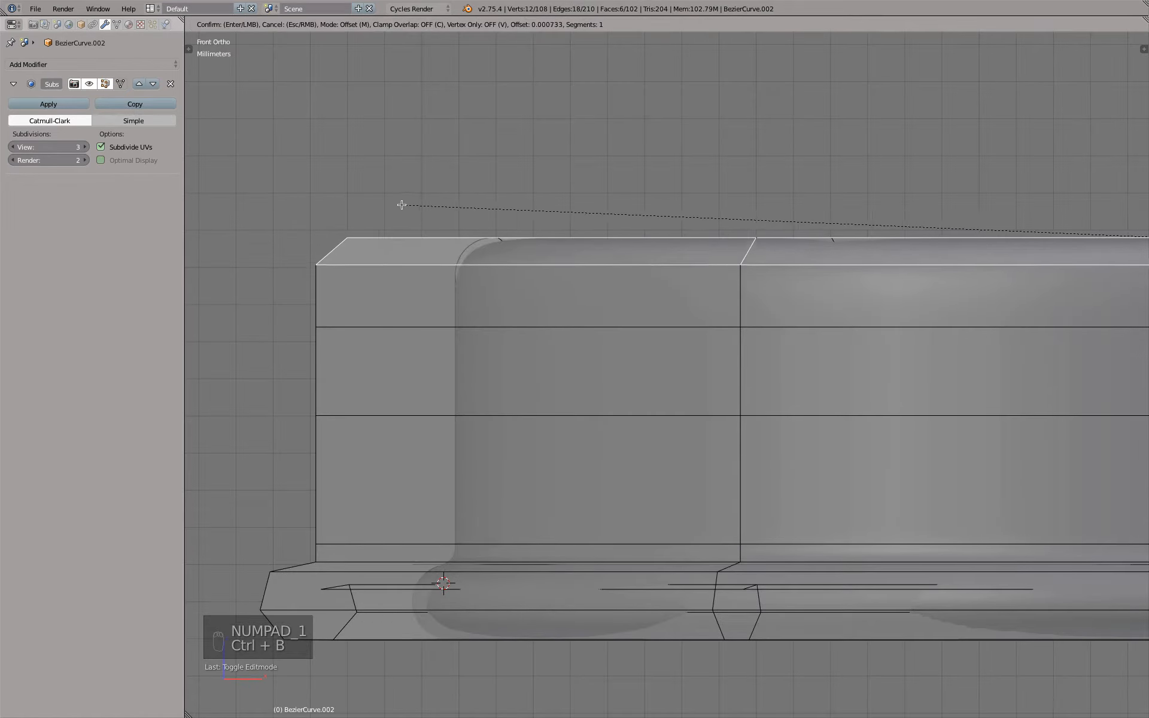
scroll(401, 204, "up", 1)
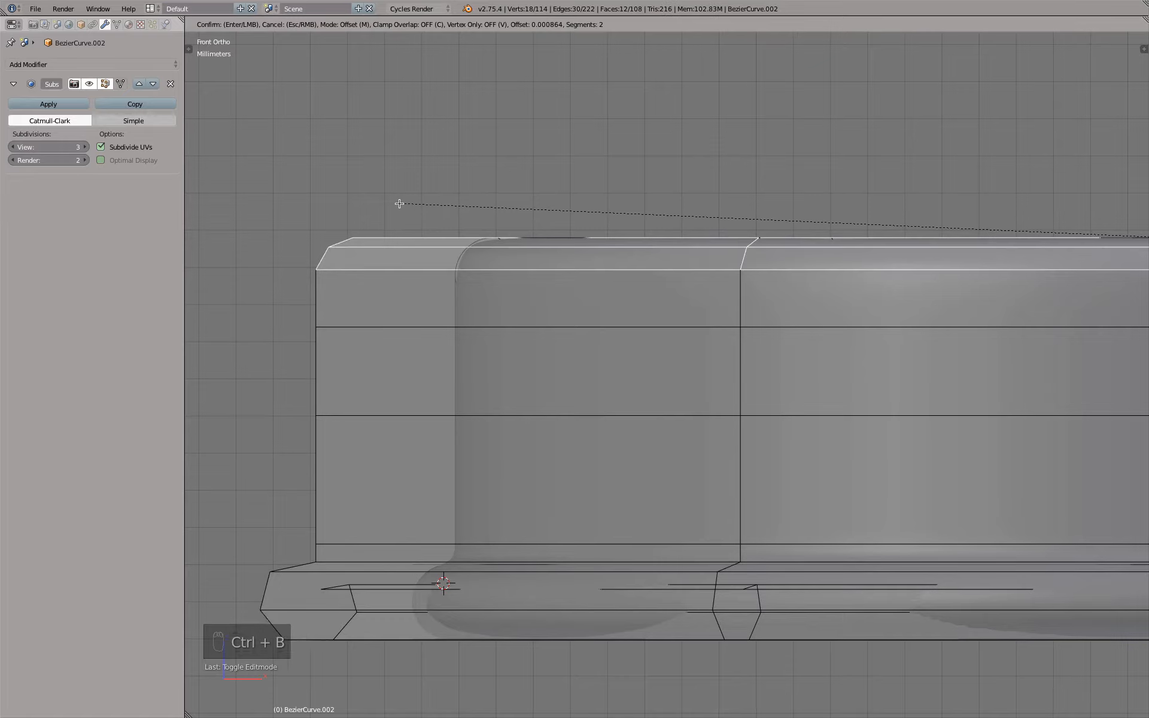
scroll(398, 203, "up", 2)
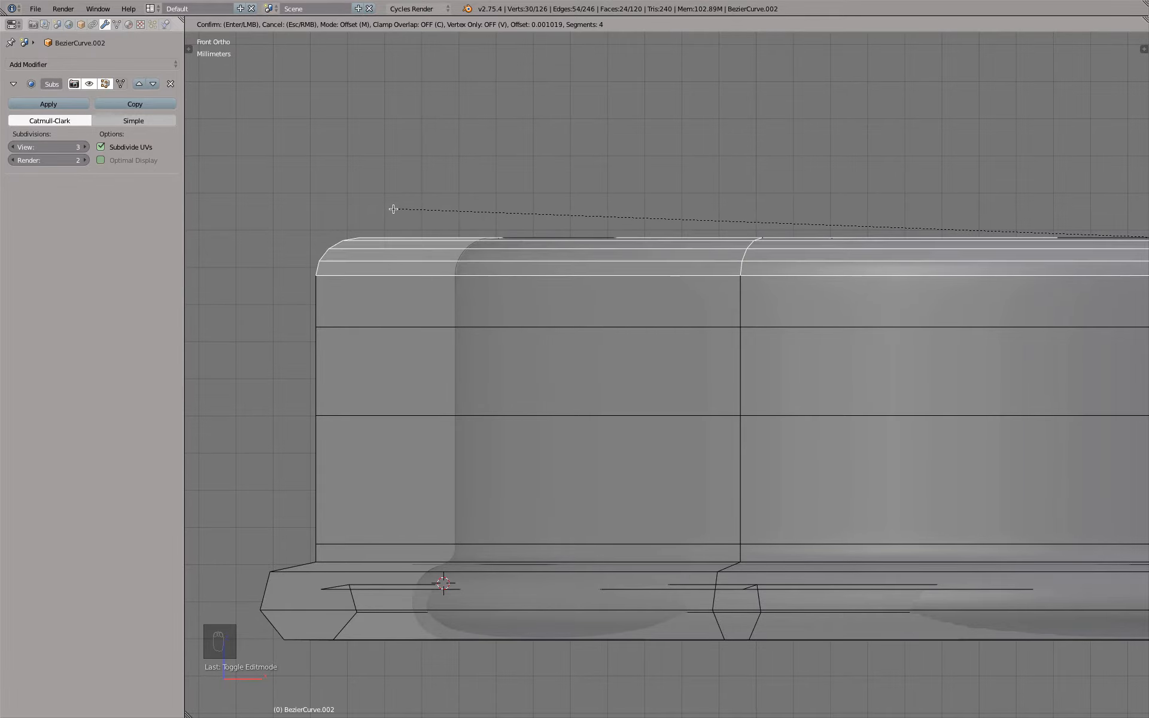
left_click(398, 207)
middle_click_drag(411, 208, 460, 220)
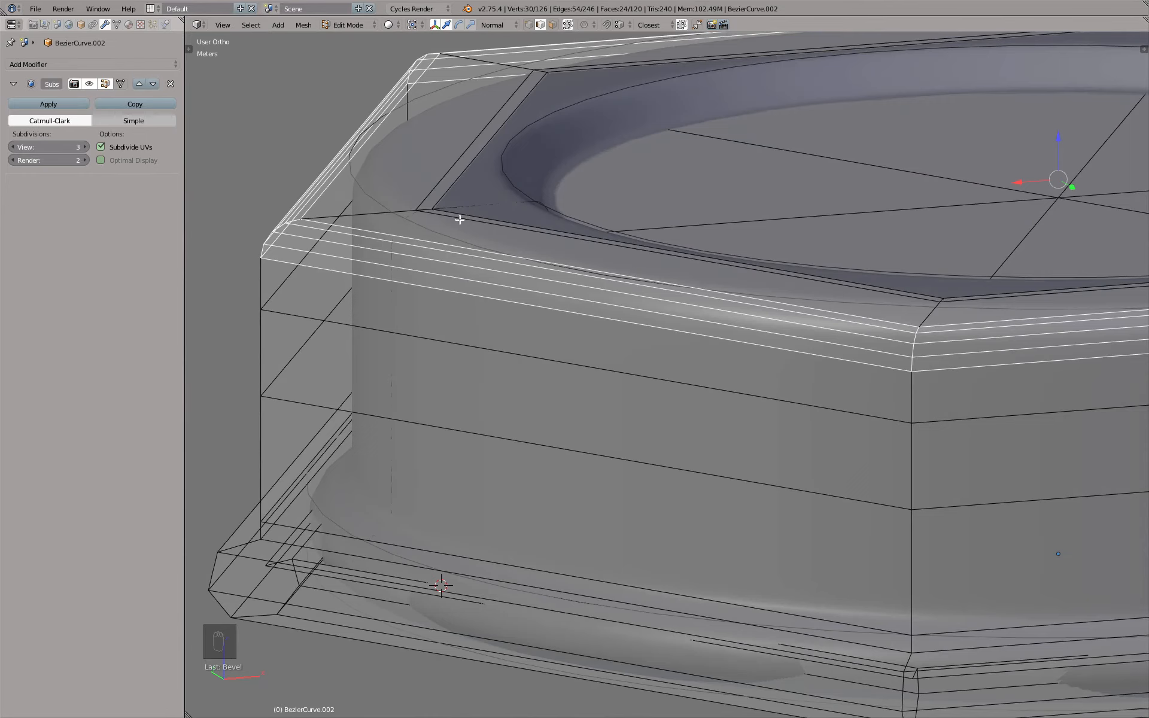
- Set the top corner bevel's profile to 0.6 and compare the smoothed corner with the guide circle
key("F6")
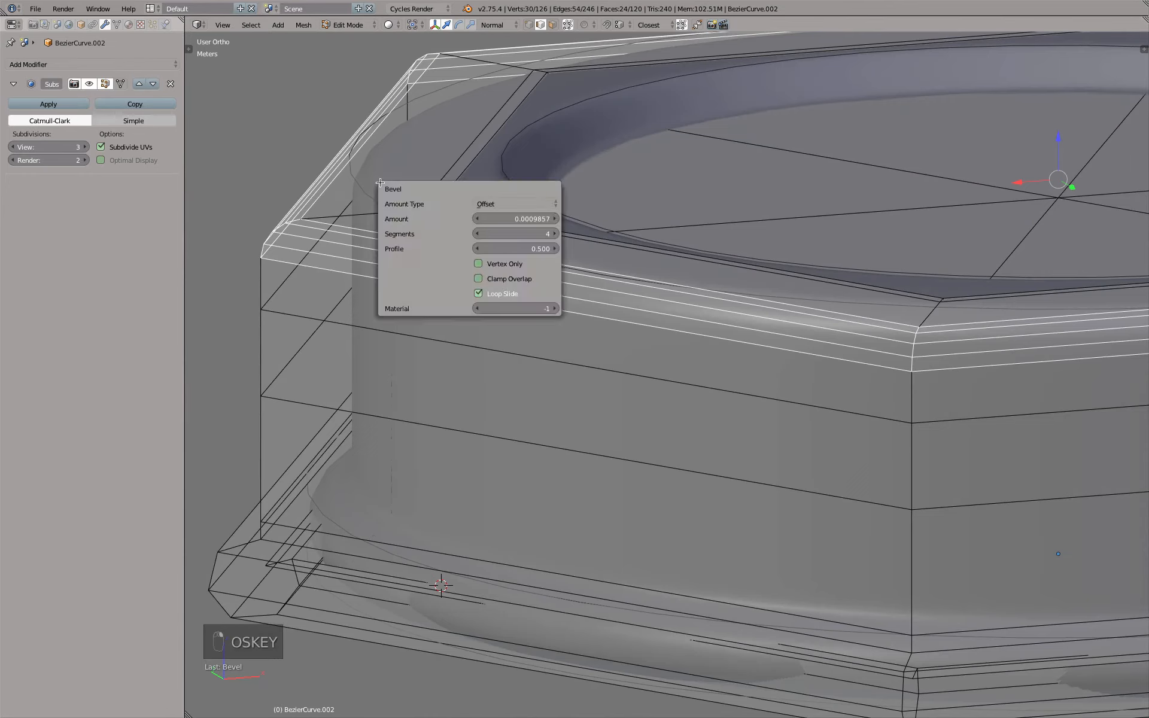
left_click(542, 248)
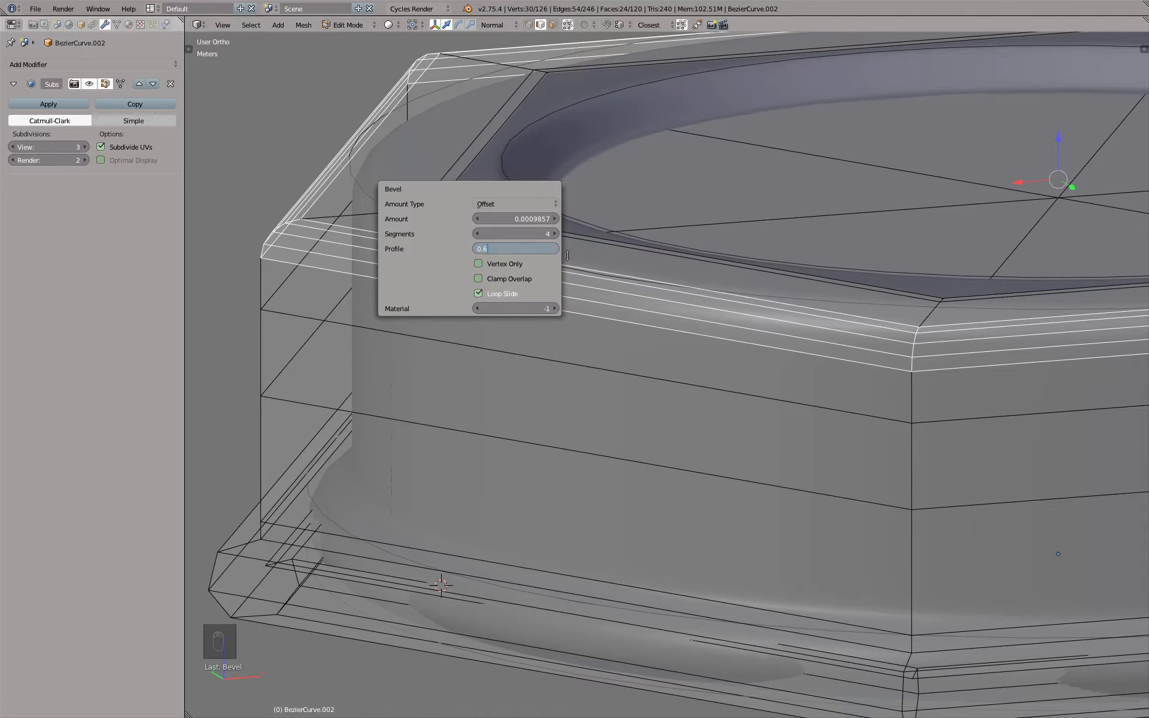
key("Return")
key("KP_1")
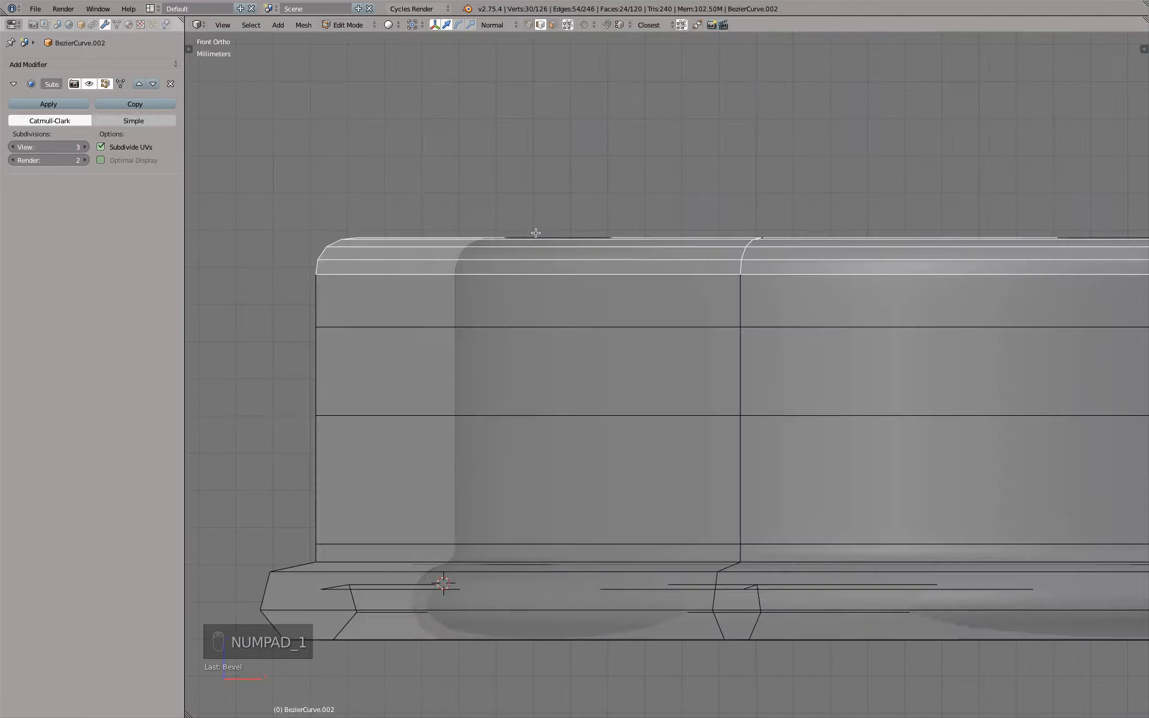
key("Tab")
scroll(538, 234, "up", 5)
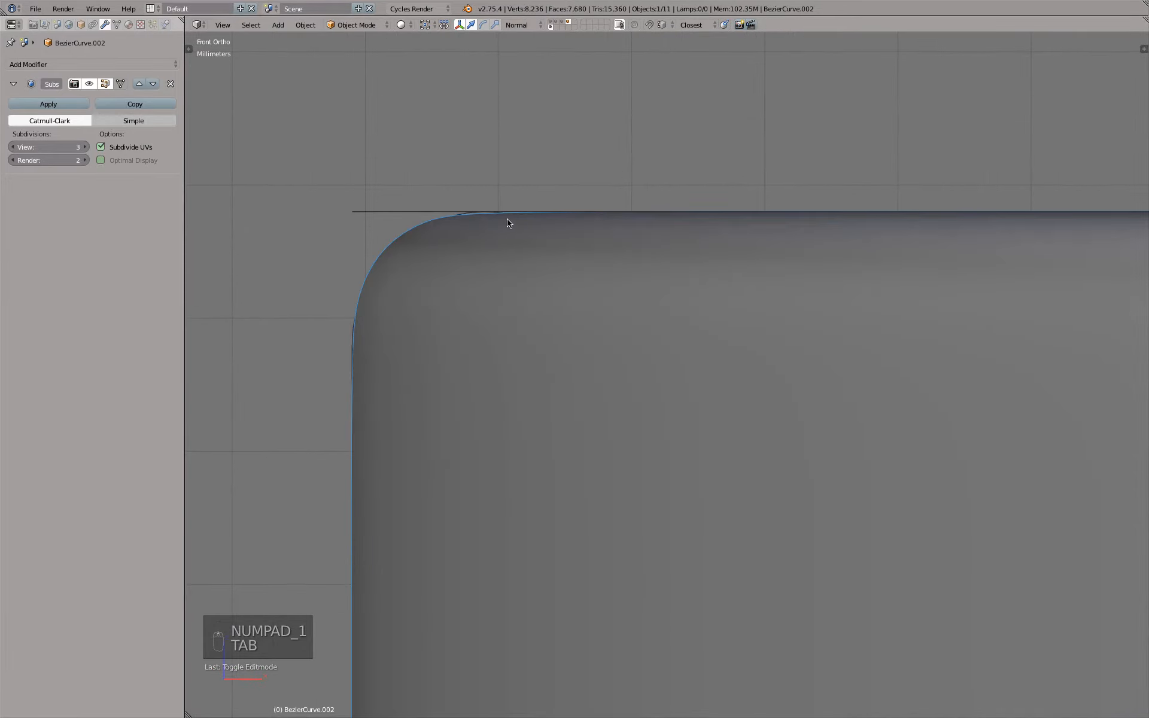
- Add two edge loops on the top face between the corner bevel and the recess rim, and check the corner's front profile
middle_click_drag(614, 209, 556, 144)
key("Tab")
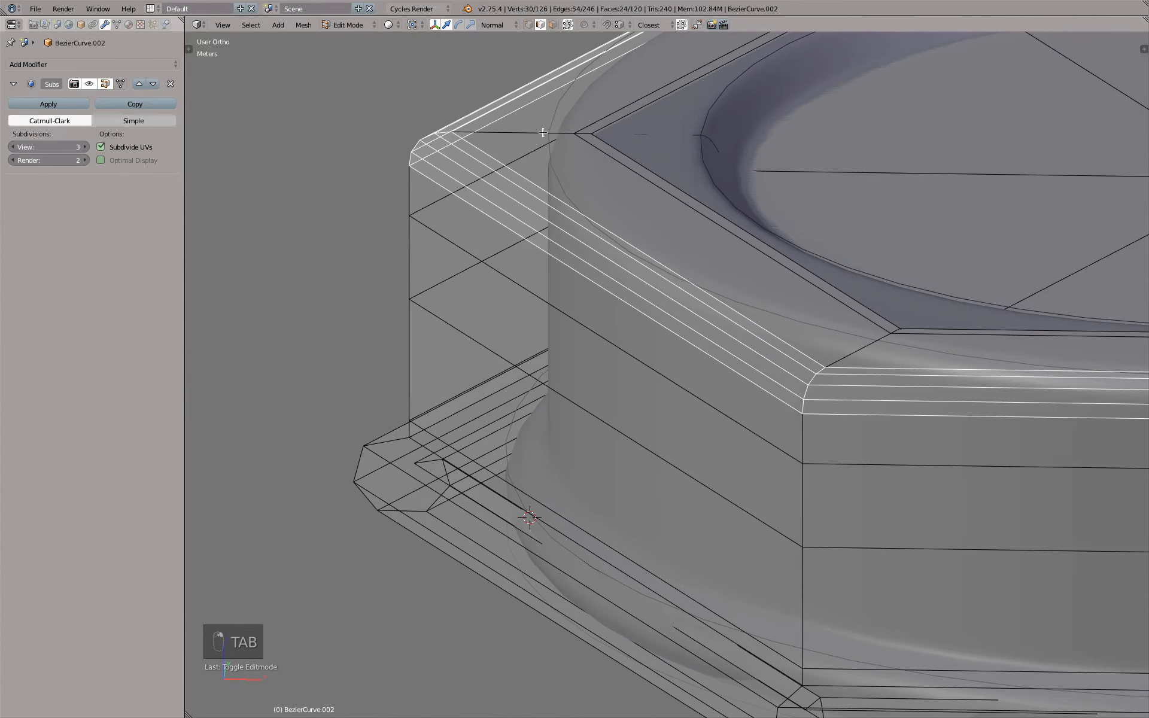
key("ctrl+r")
left_click(528, 134)
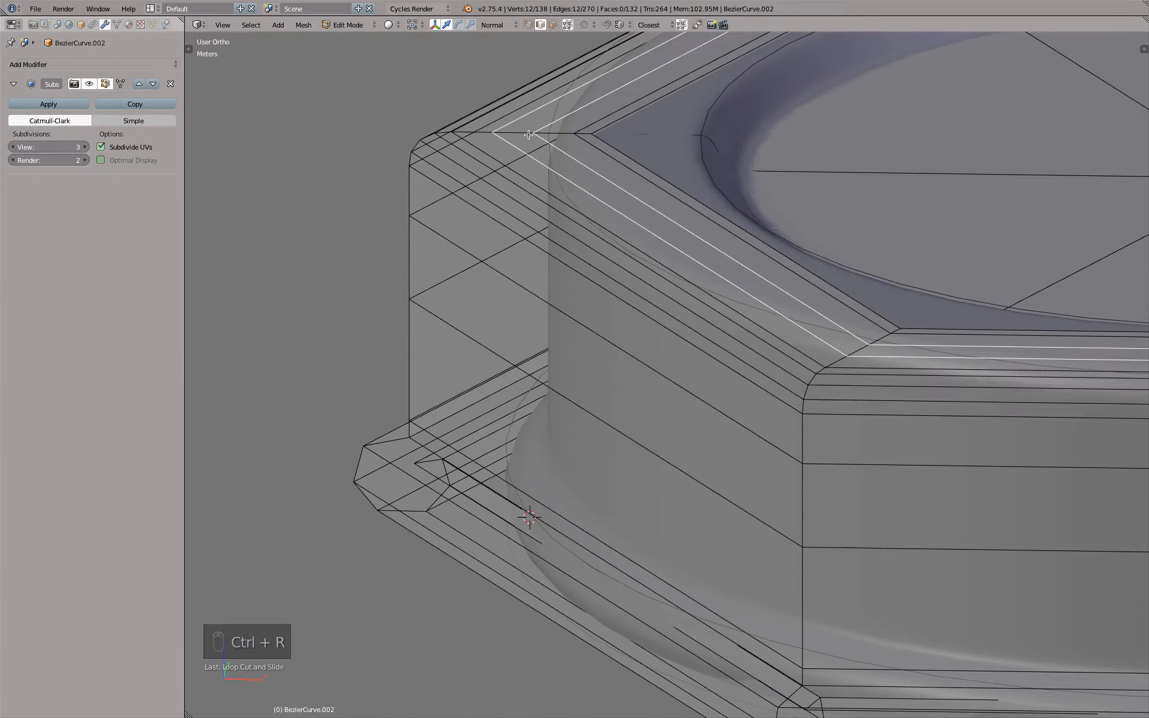
key("KP_7")
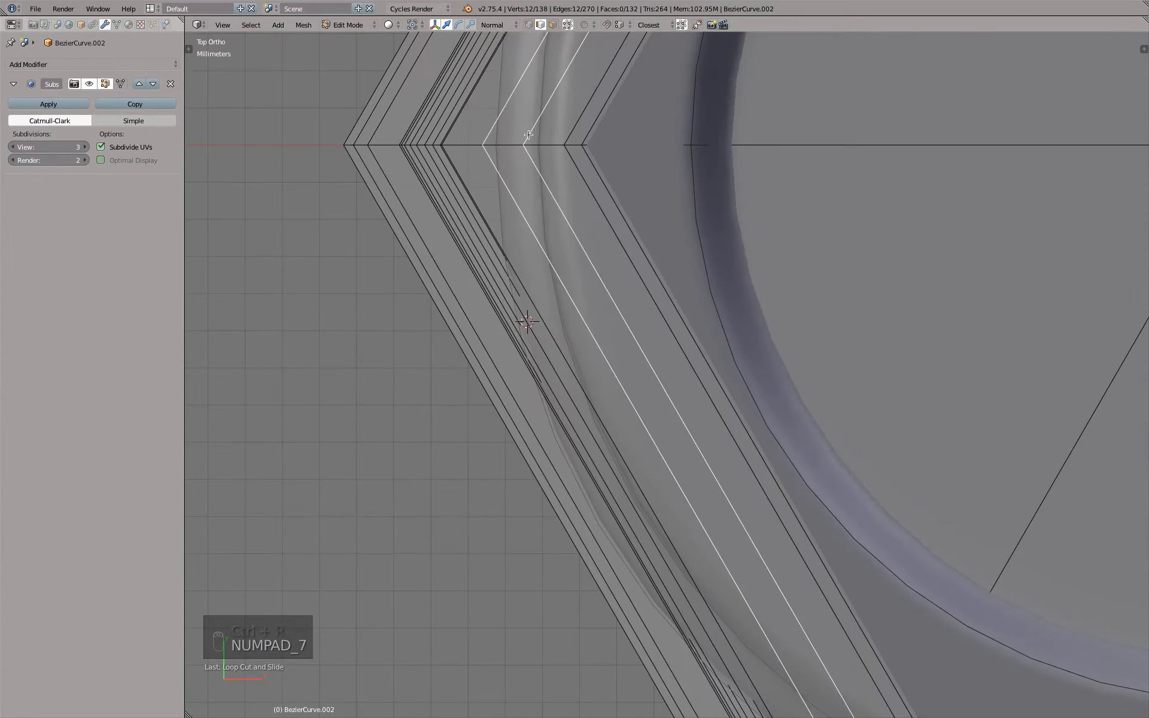
key("Tab")
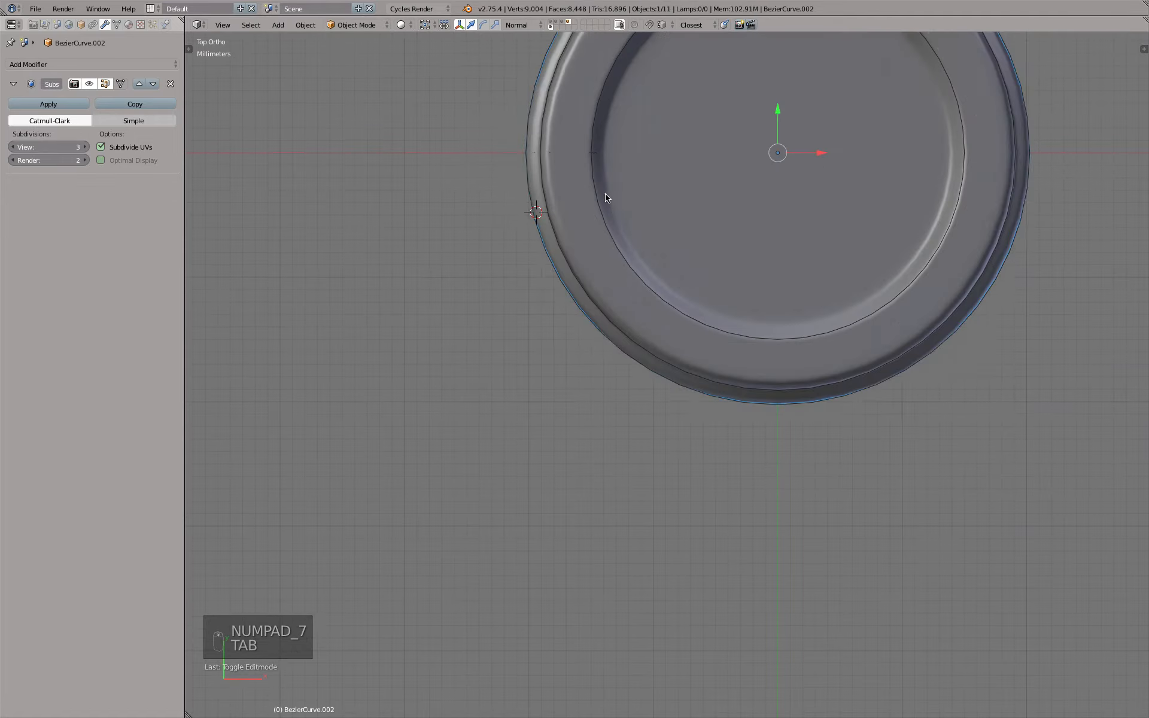
key("KP_1")
scroll(562, 357, "up", 8)
scroll(540, 186, "up", 3)
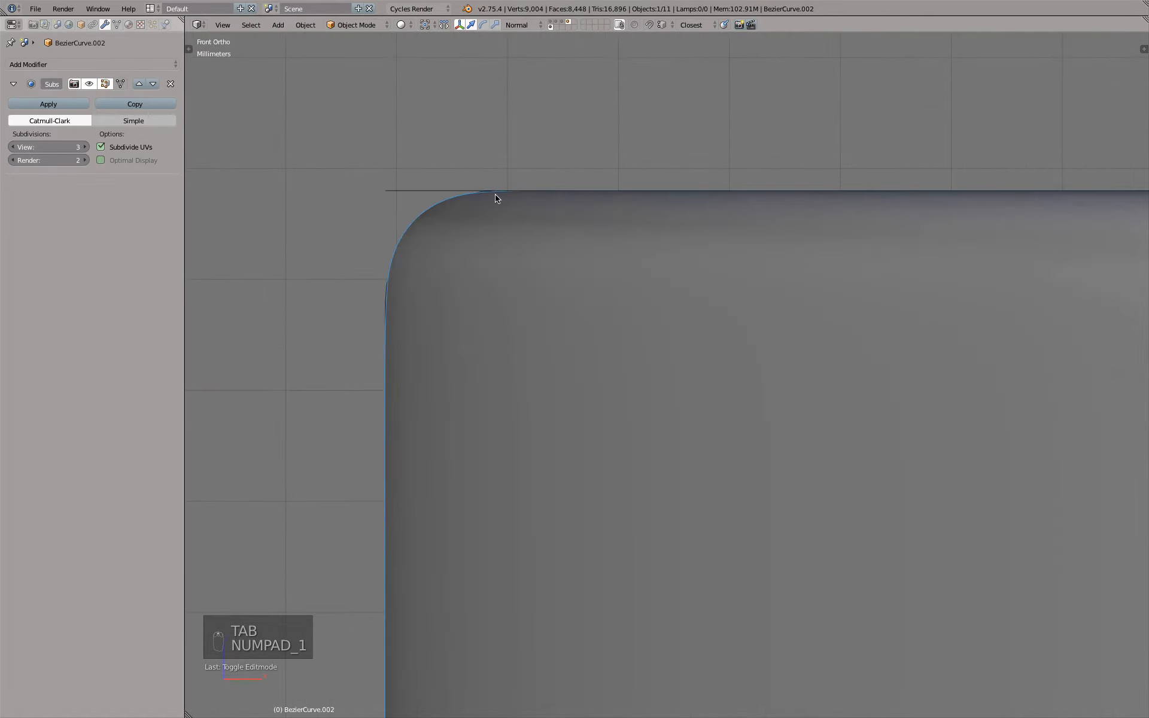
- Compare the corner's profile with the guide circle, with and without the two added top-face edge loops, by undoing and redoing them
key("z")
key("z")
key("super")
key("z")
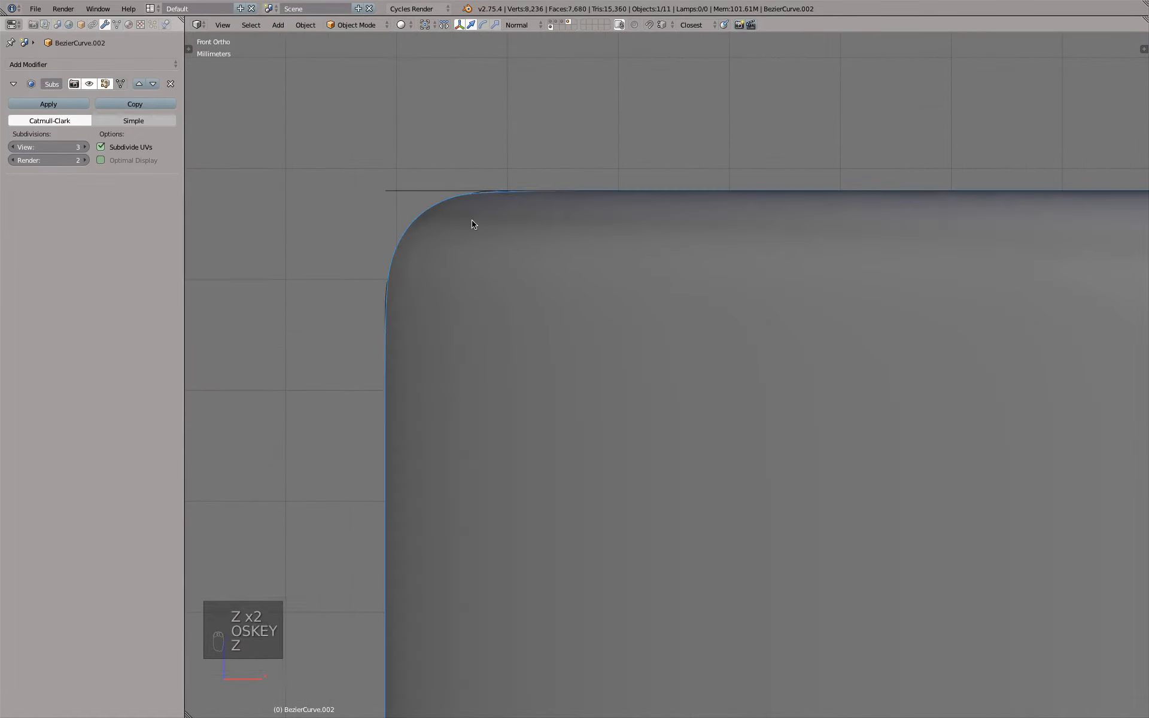
scroll(519, 169, "up", 6)
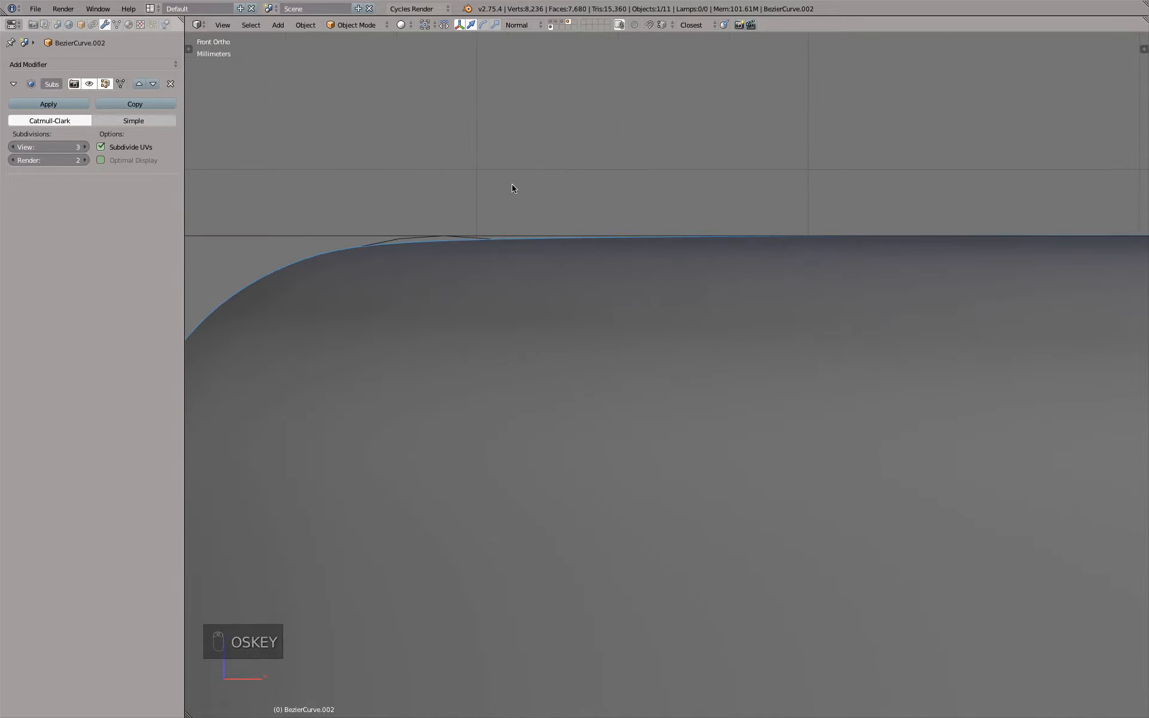
key("shift+z")
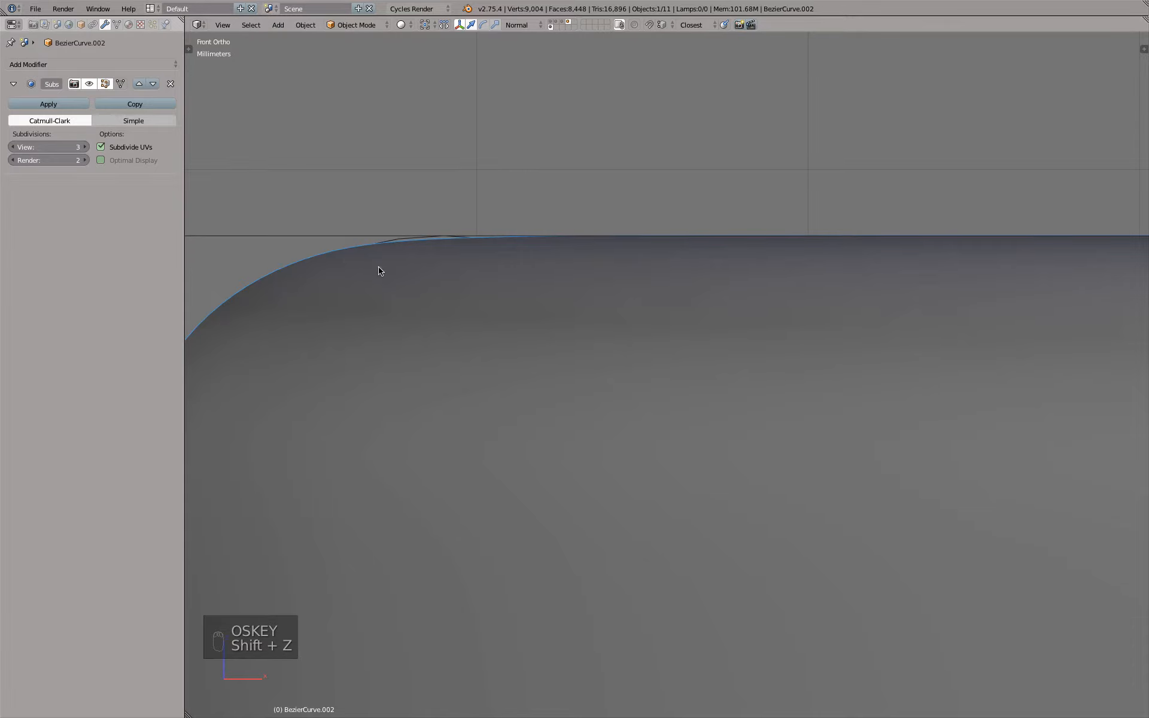
scroll(520, 235, "down", 8)
middle_click_drag(510, 221, 519, 231)
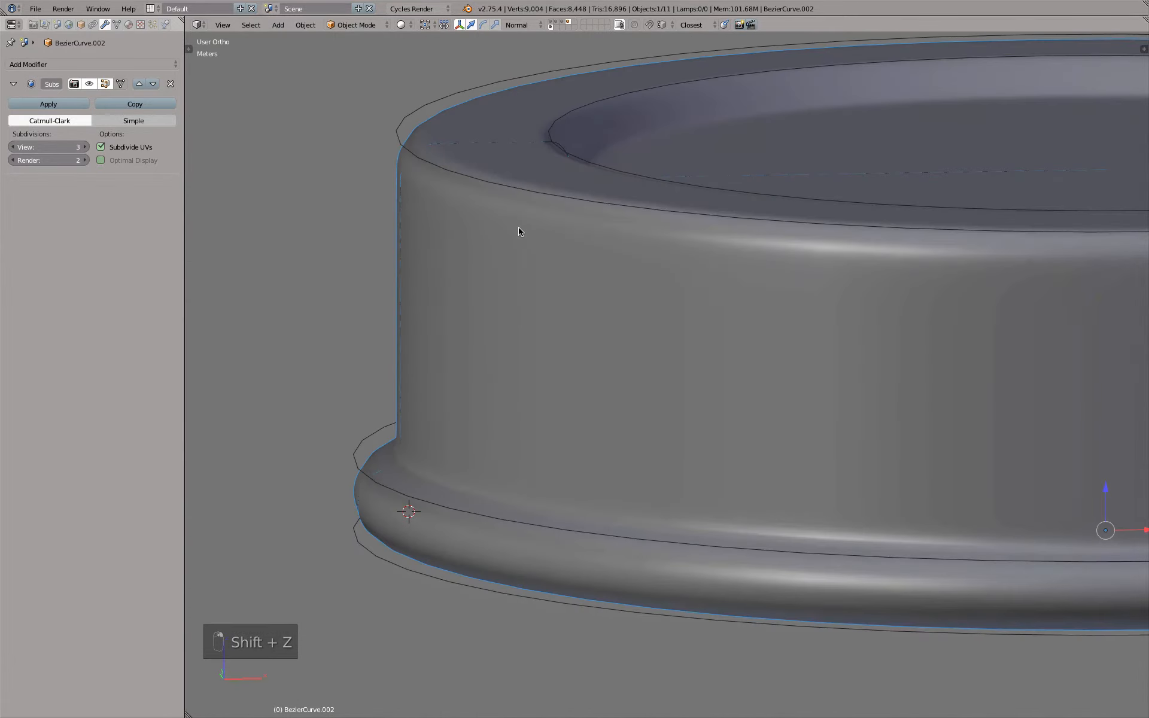
middle_click_drag(471, 157, 513, 207, "shift")
- Undo the two added top-face edge loops and the manual bevel on the cap's outer top corner
key("Tab")
scroll(492, 181, "up", 4)
scroll(481, 187, "down", 4)
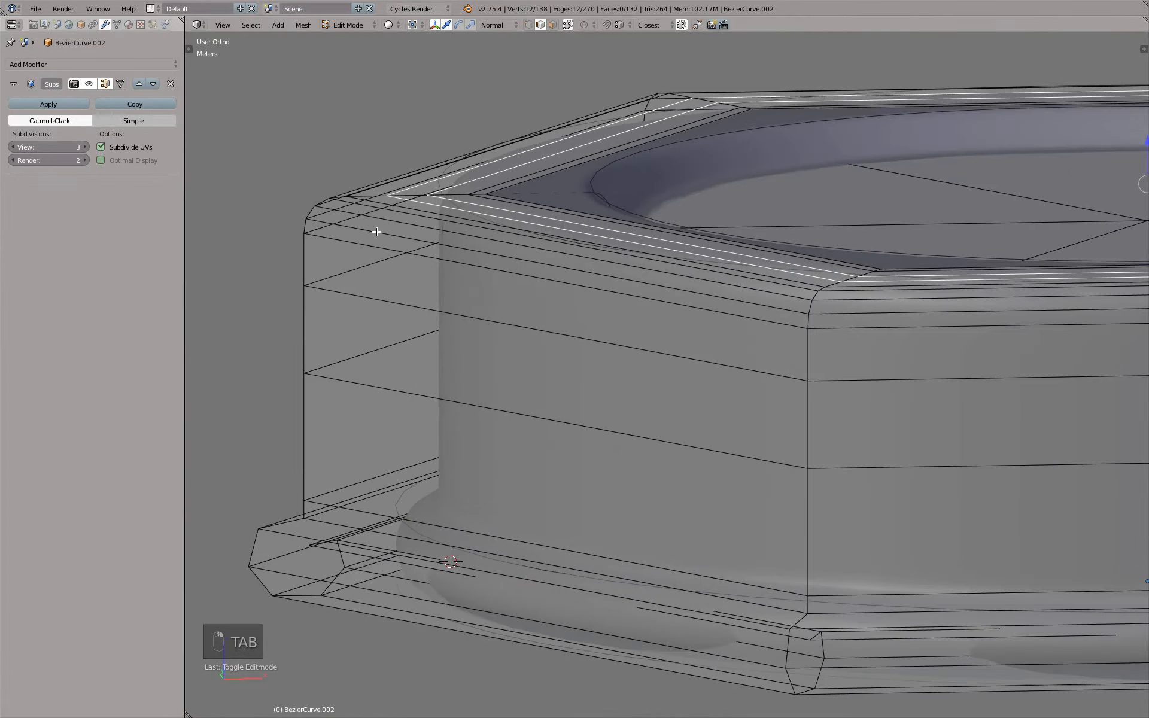
middle_click_drag(419, 199, 385, 200)
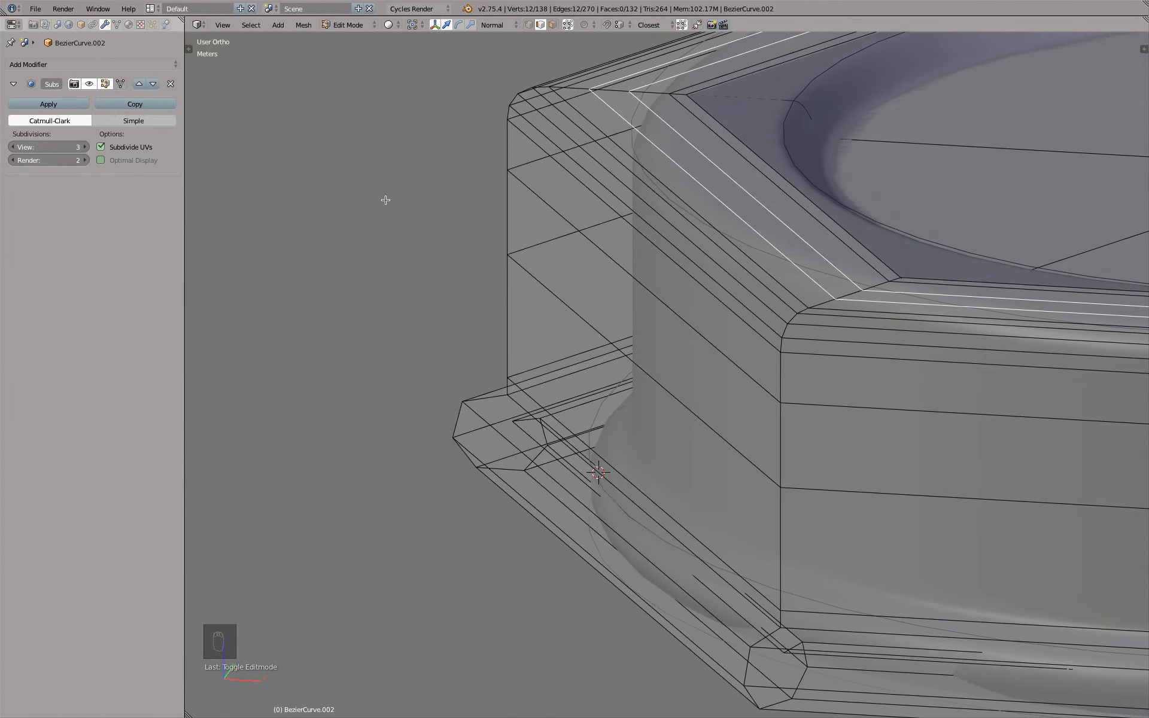
key("super")
key("z")
key("z")
key("z")
key("z")
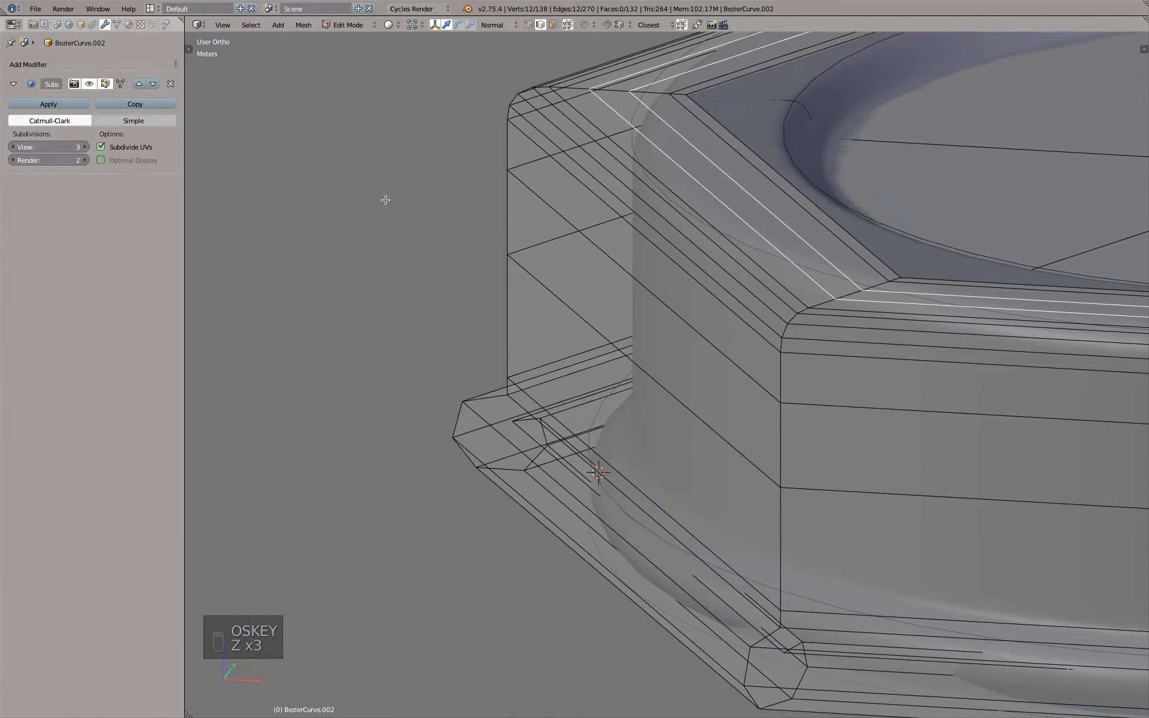
key("Tab")
key("super")
key("z")
key("z")
key("z")
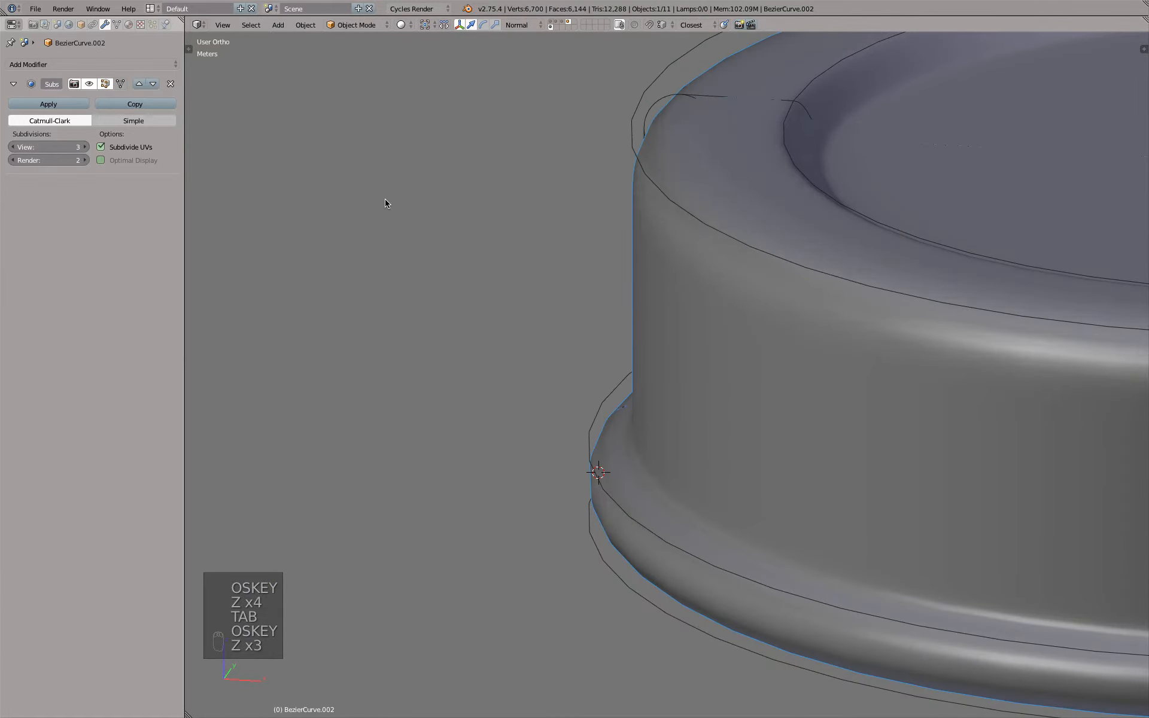
key("Tab")
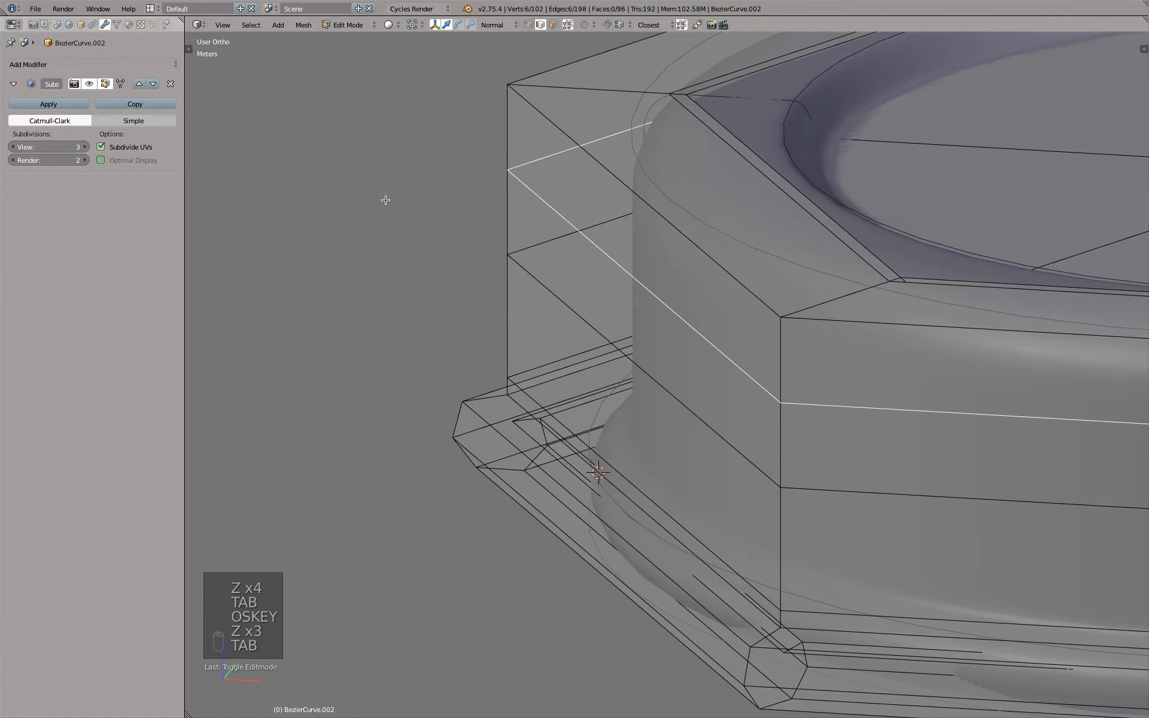
- Select the cap's outer top edge loop and set its edge Mean Bevel Weight to 1.00
right_click(544, 110, "alt")
scroll(544, 112, "down", 3)
middle_click_drag(558, 124, 450, 225, "shift")
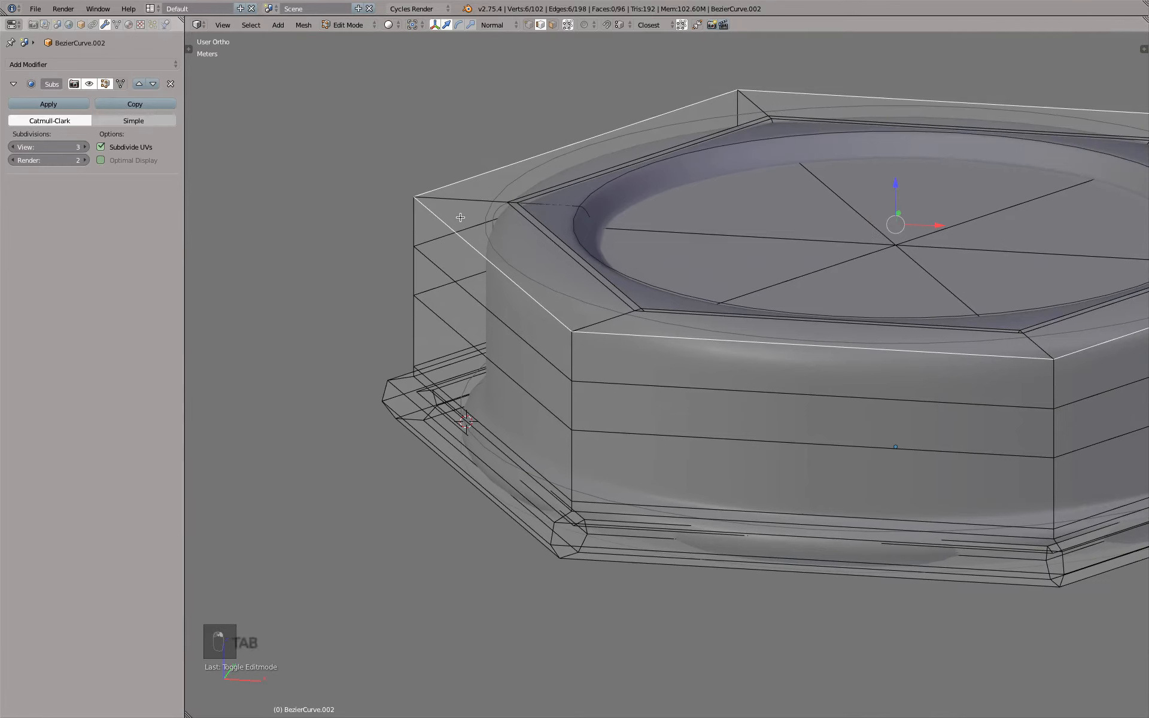
key("n")
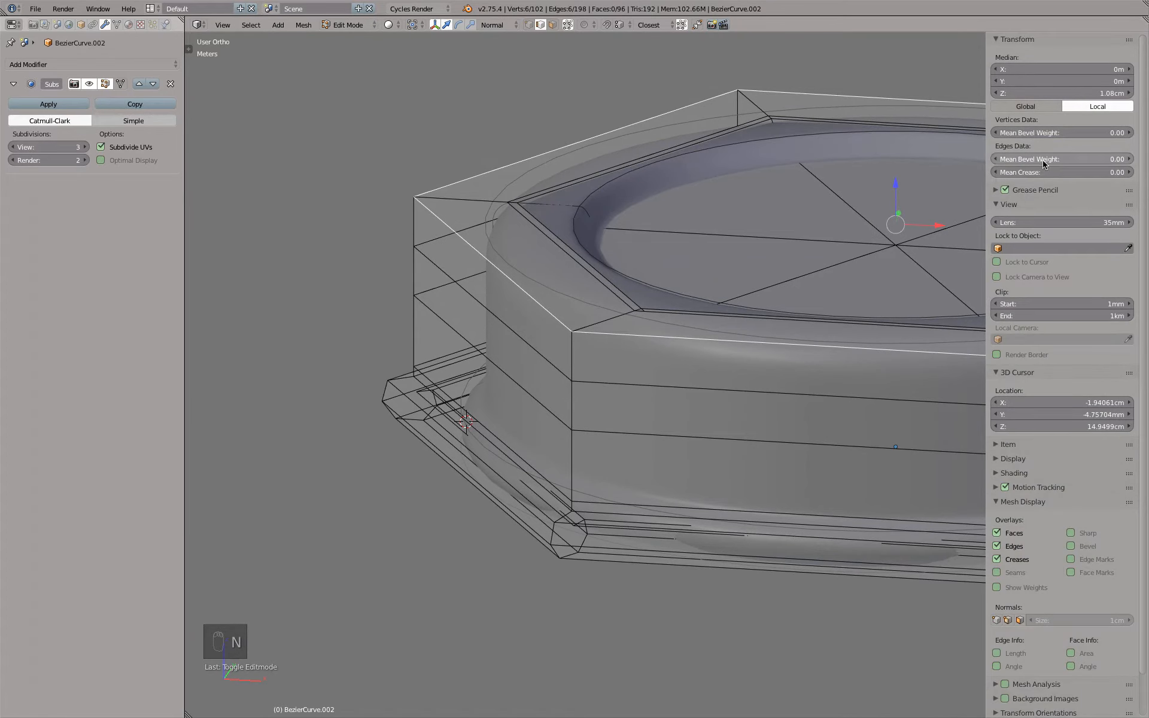
left_click_drag(1043, 164, 1101, 164)
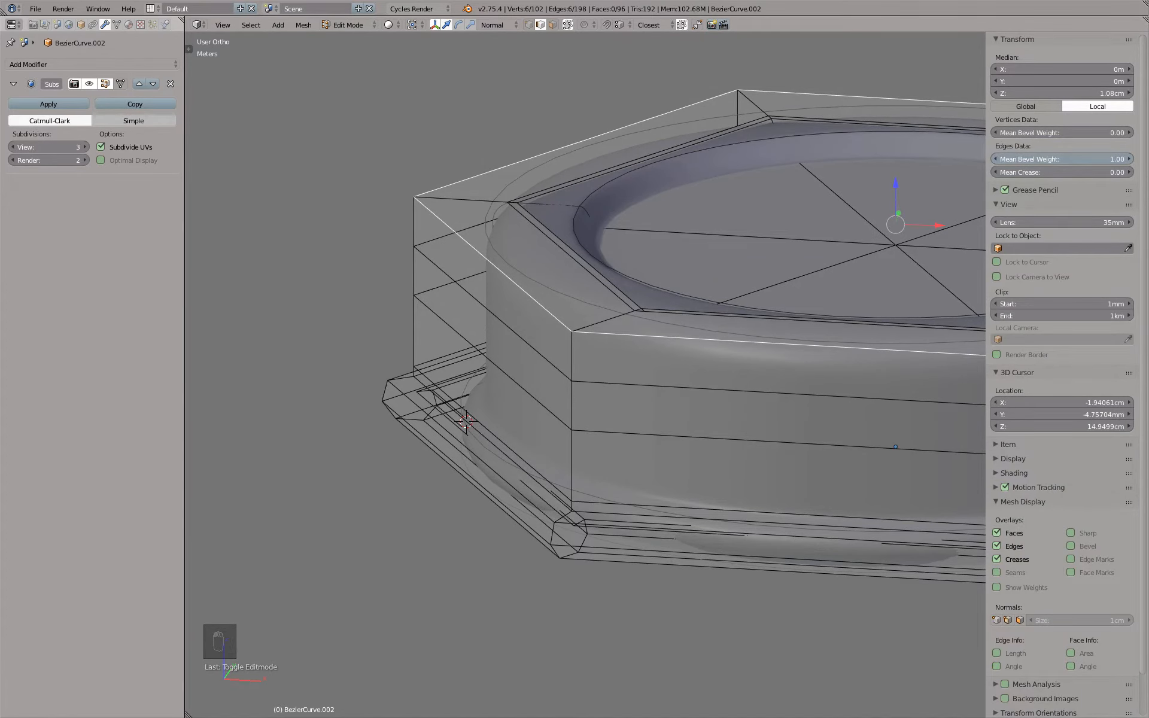
- Add a Bevel modifier to the cap and place it above the Subdivision Surface modifier in the stack
key("Tab")
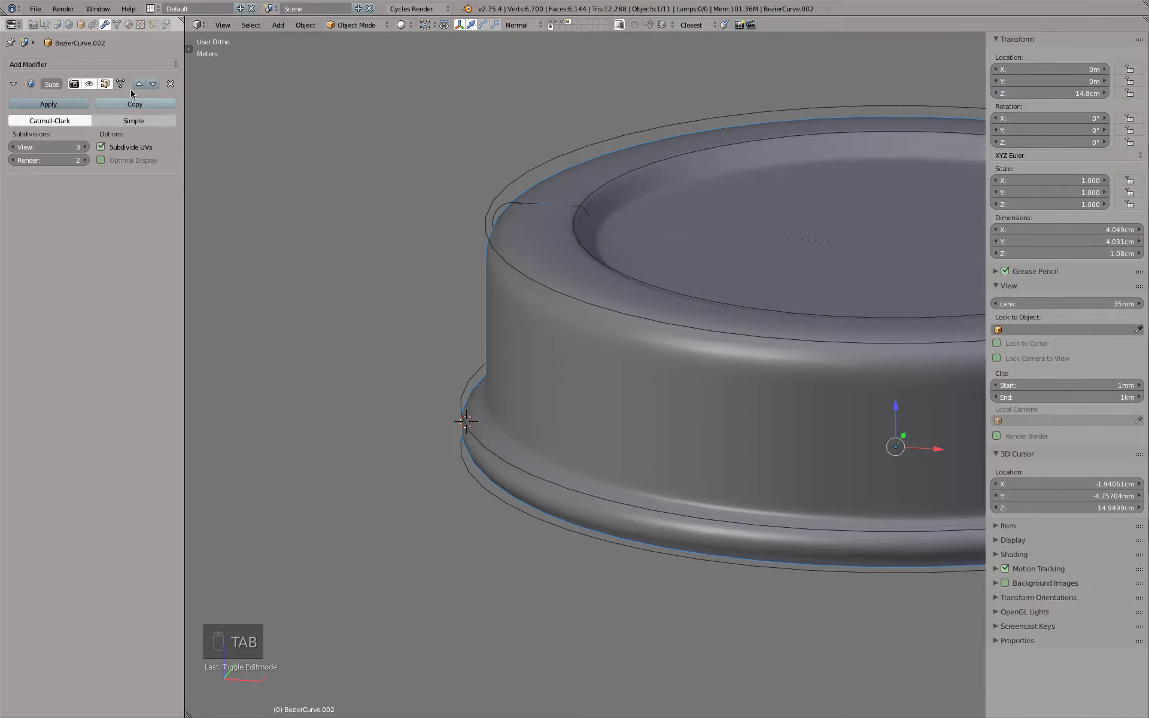
left_click(121, 62)
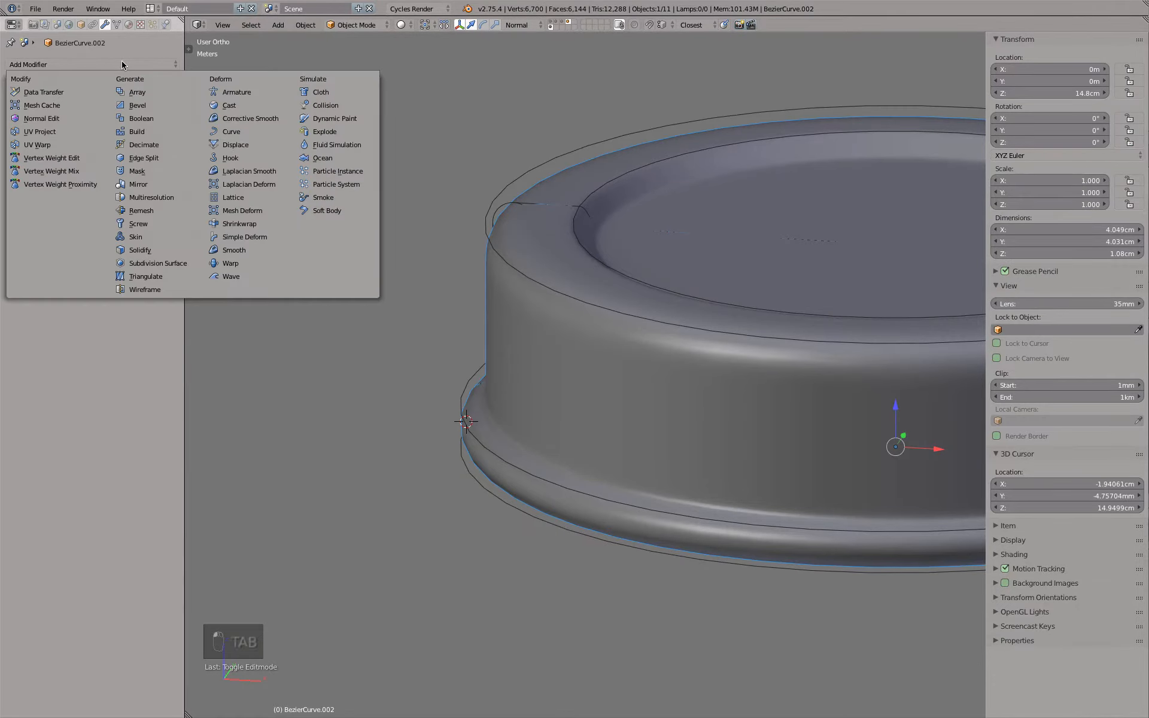
left_click(154, 111)
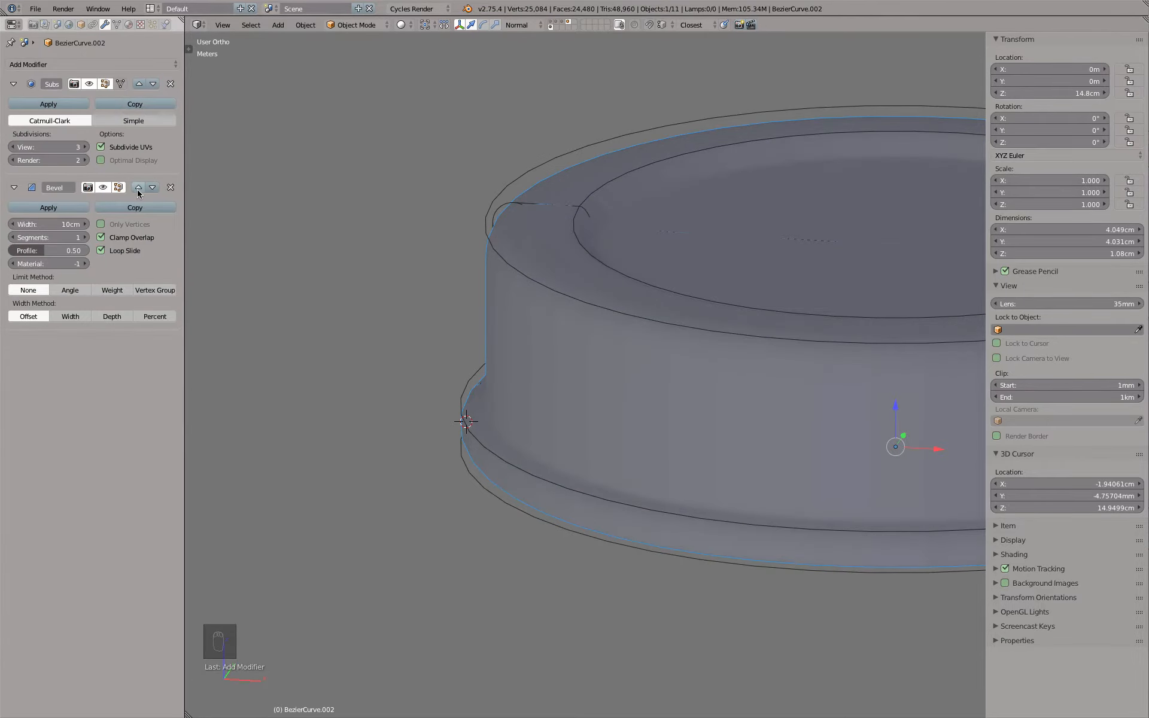
left_click(138, 188)
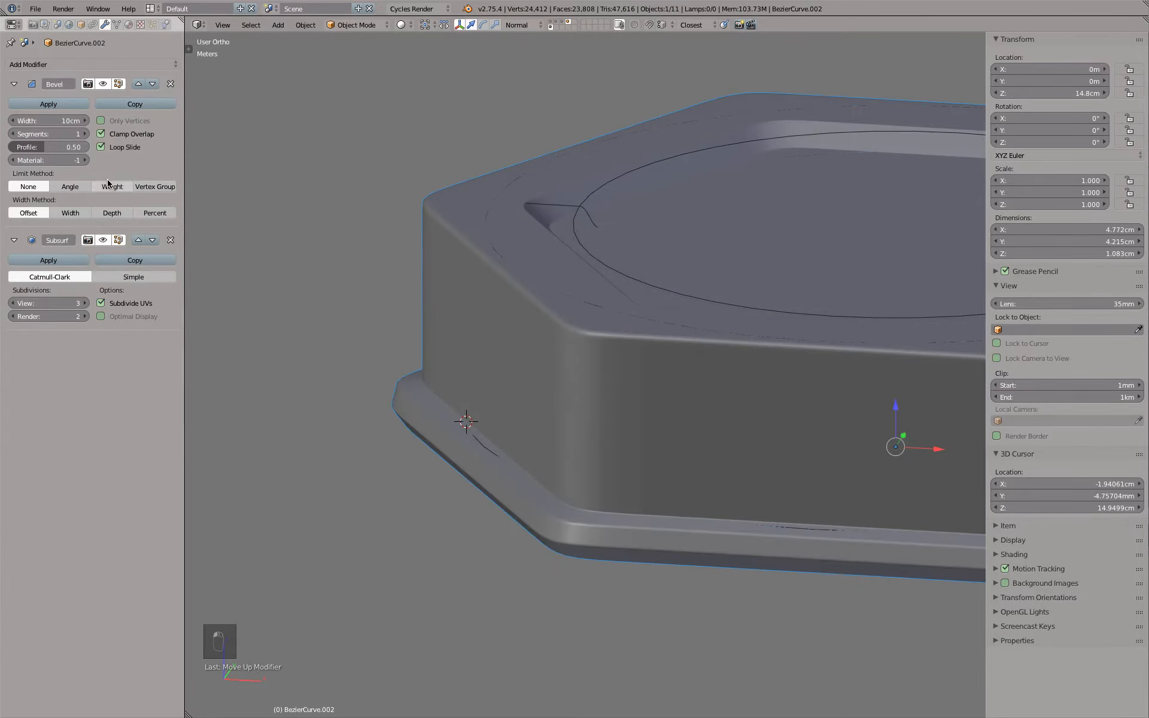
- Limit the Bevel modifier by Weight and set its width to 1 m
left_click(81, 121)
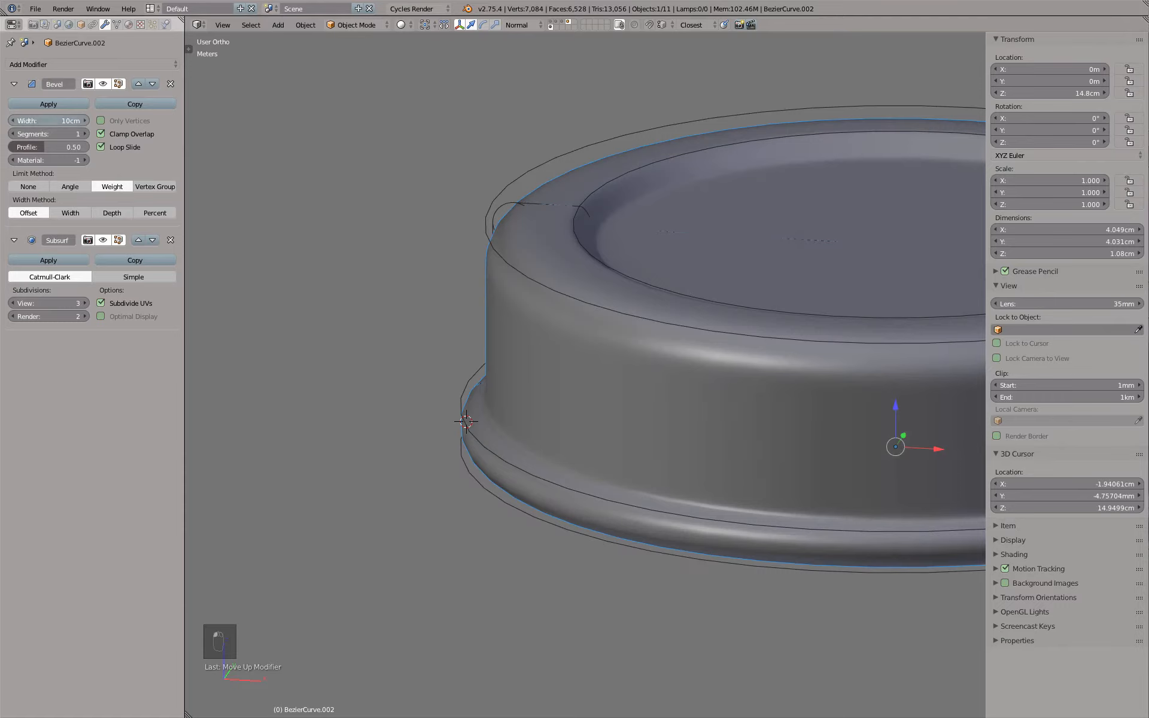
type("1m")
key("Return")
- Set the Bevel modifier to 5 segments with a profile of 0.6
left_click(82, 132)
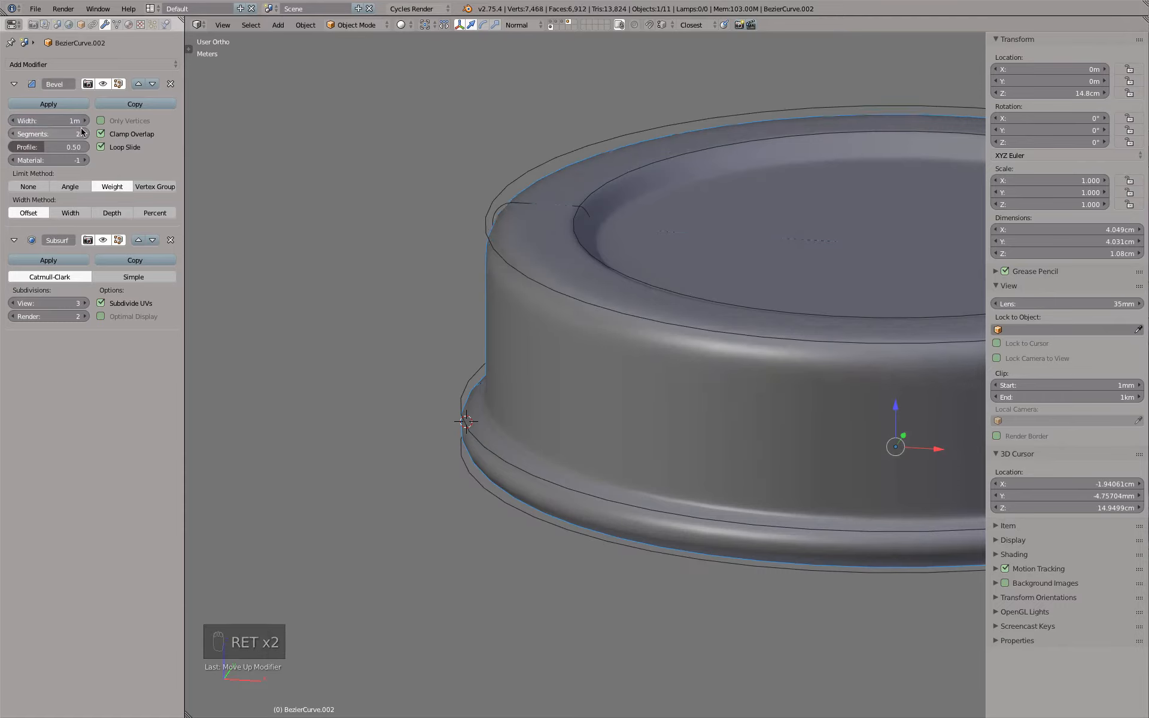
left_click(70, 133)
type("5")
left_click(58, 147)
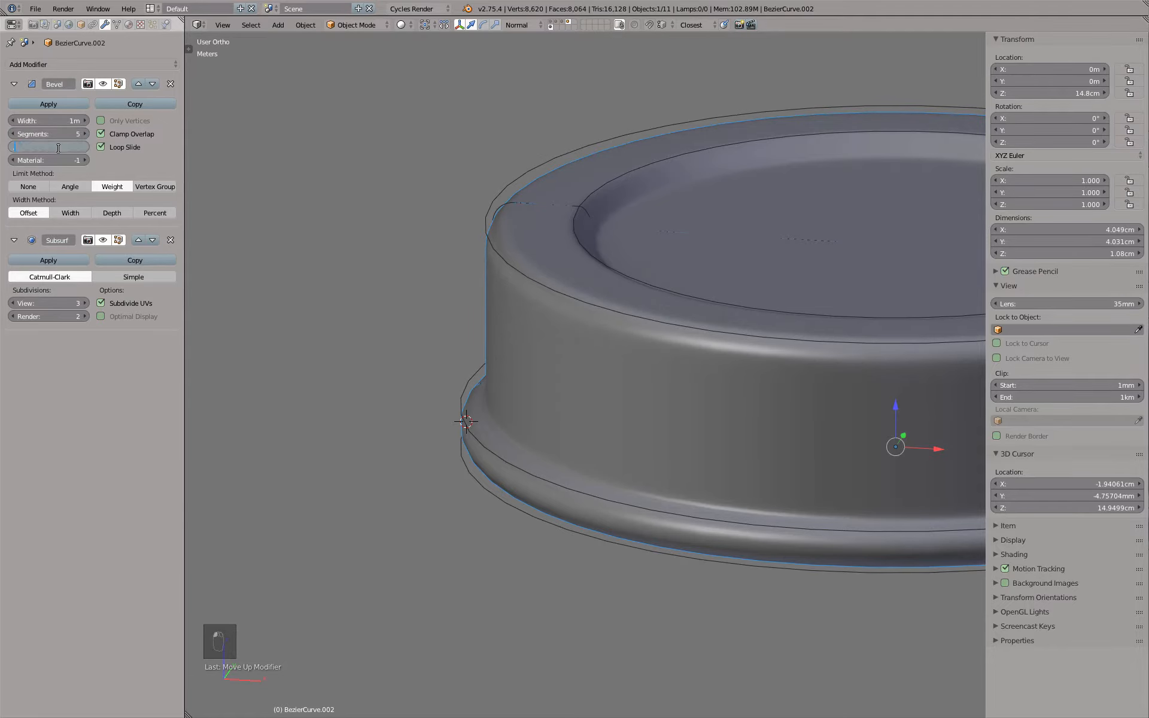
type("0.6")
key("Return")
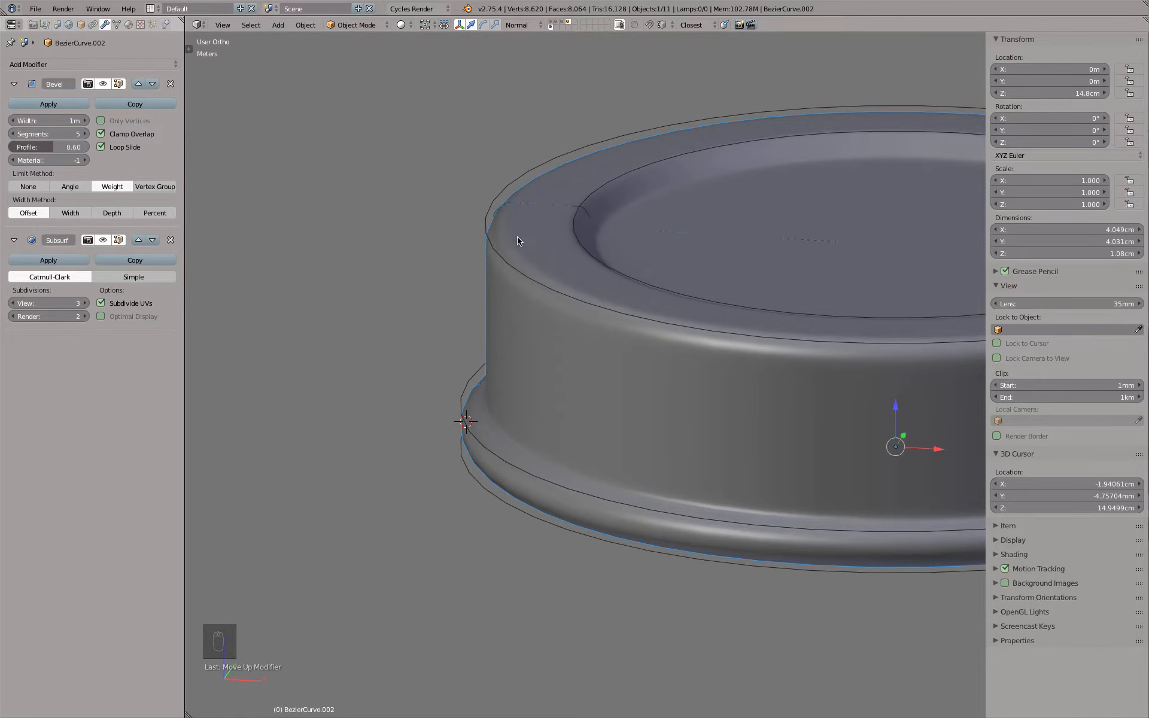
- Compare the beveled corner with the guide circle in front view and open the Bevel modifier's width for editing
key("KP_1")
scroll(508, 246, "up", 5)
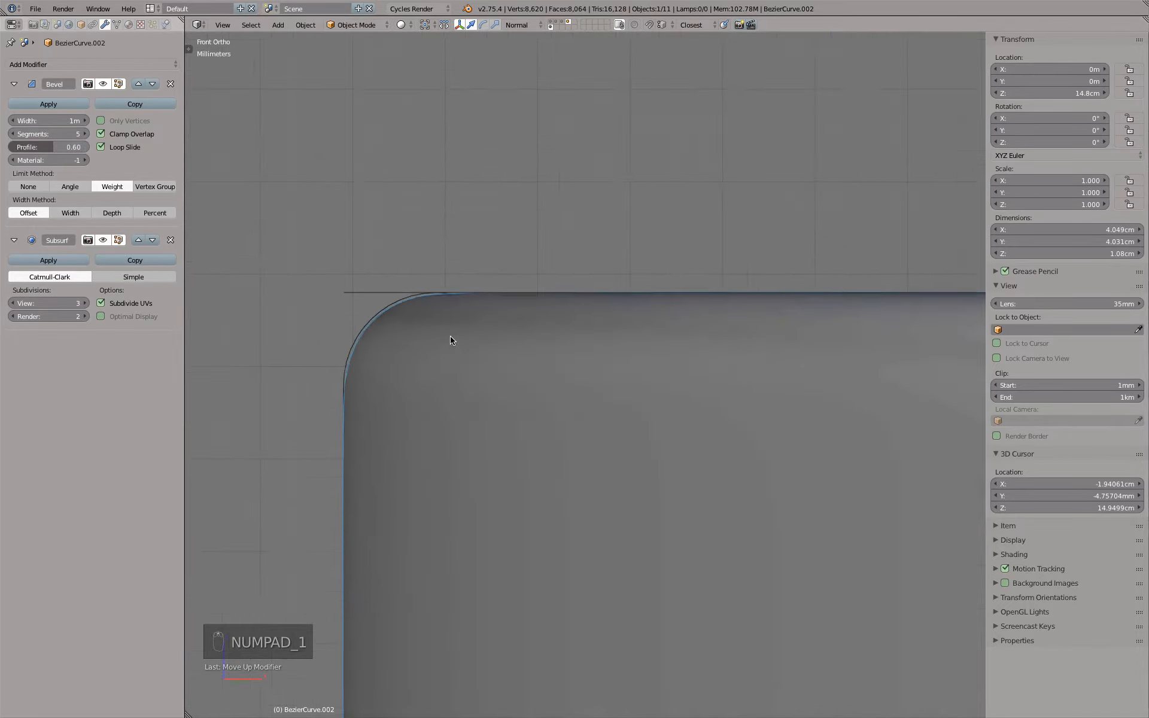
scroll(400, 313, "up", 1)
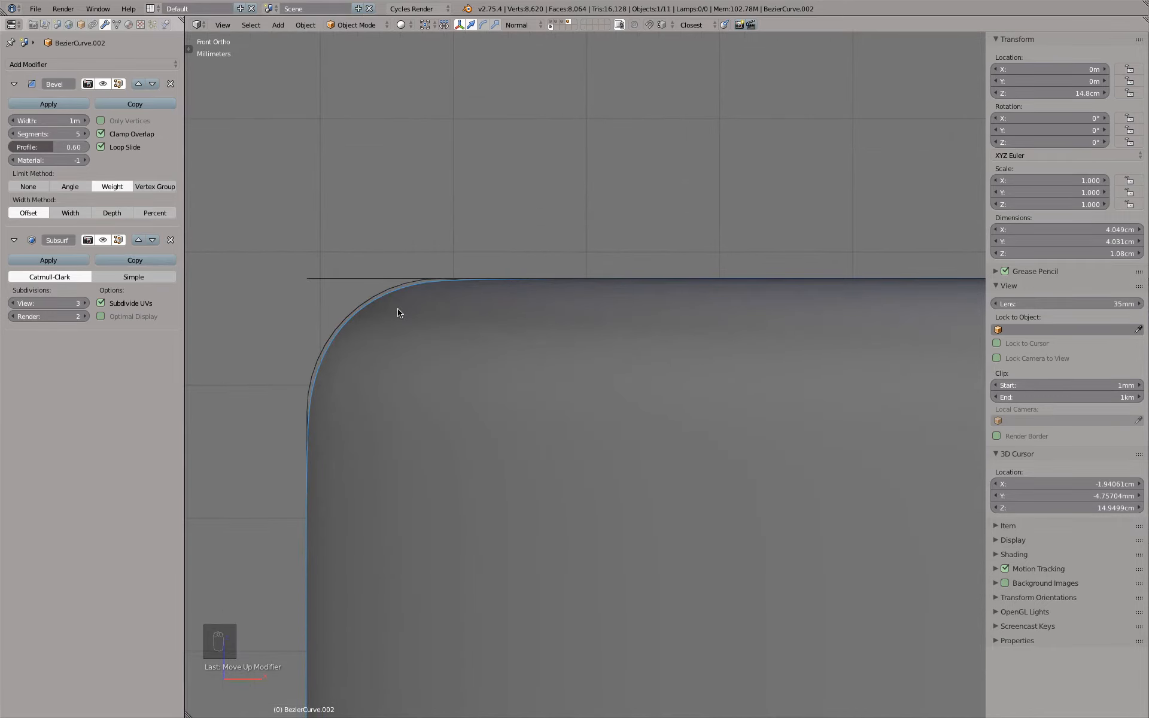
scroll(399, 313, "down", 4)
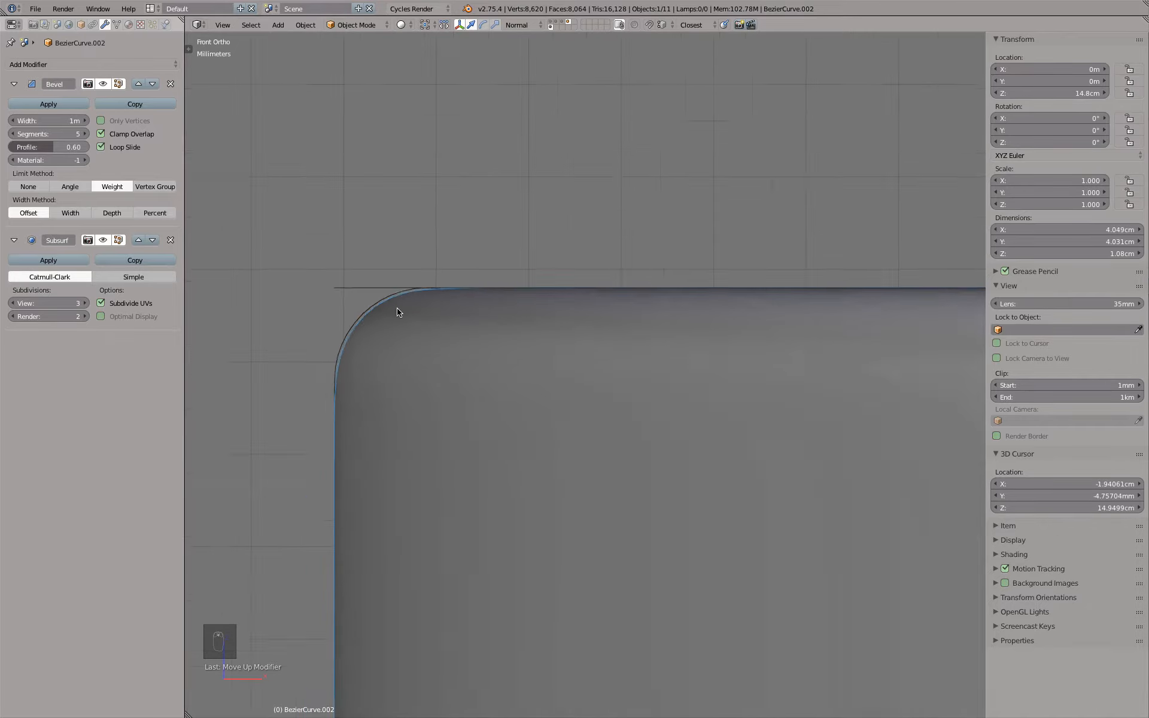
left_click(73, 120)
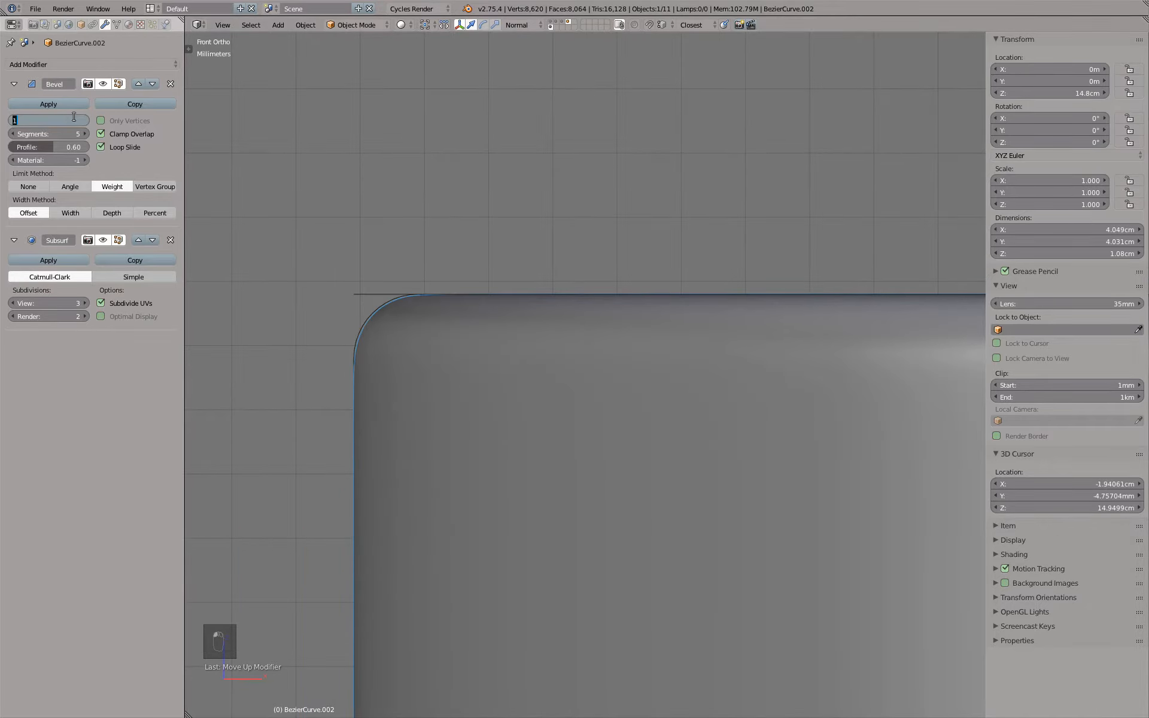
- Try bevel widths of 0.8 mm and 0.9 mm on the lid, comparing its top corner with the reference circle in wireframe
type(".8mm")
key("Return")
left_click(49, 119)
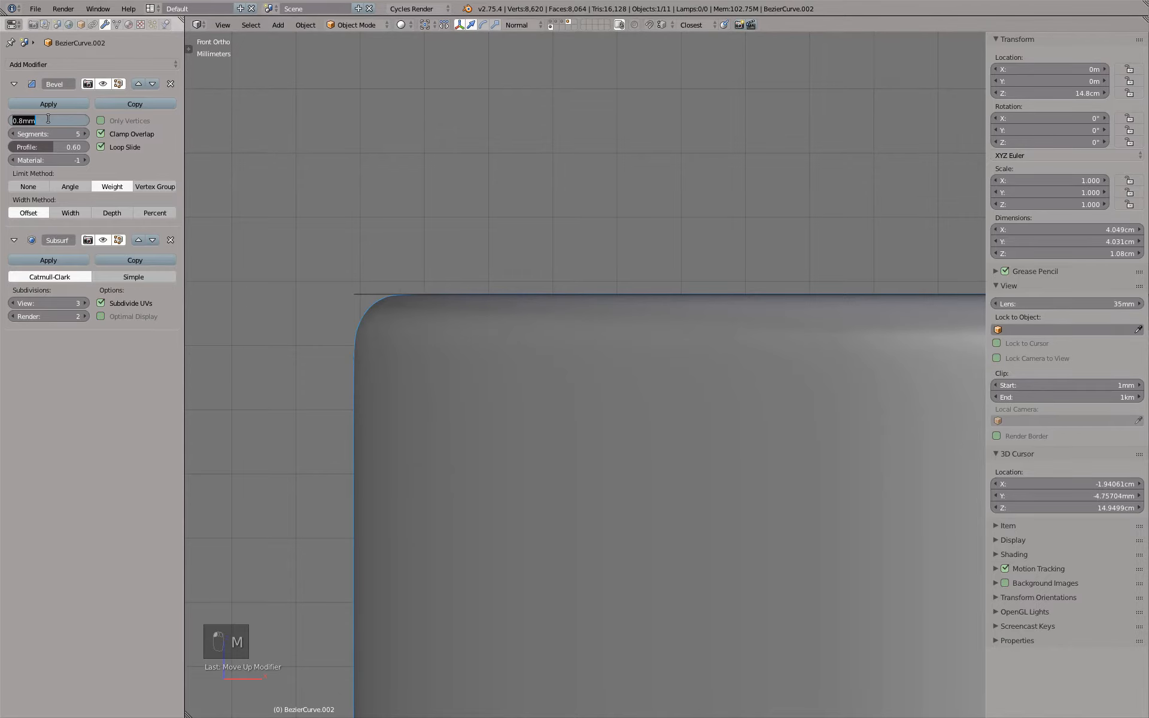
key("BackSpace")
type(".9mm")
key("Return")
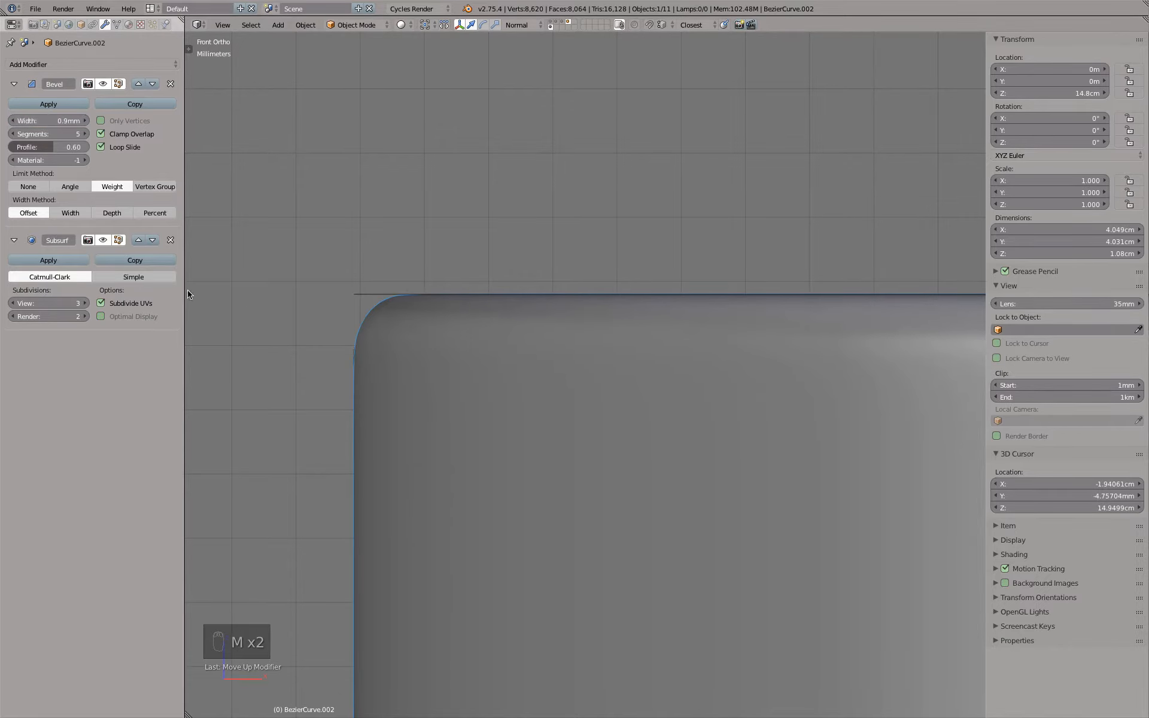
scroll(300, 332, "up", 3)
key("z")
scroll(332, 329, "up", 5)
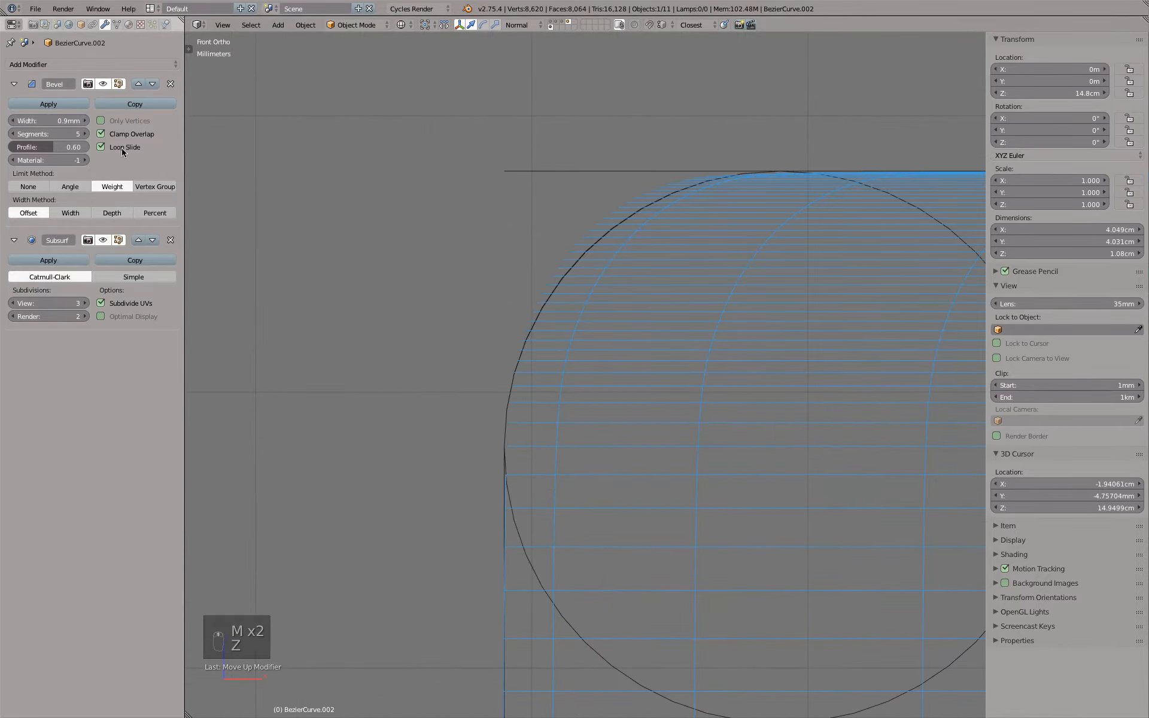
- Set the Bevel modifier's width to 1 mm and check the lid's rounded top corner in solid shading
left_click(51, 120)
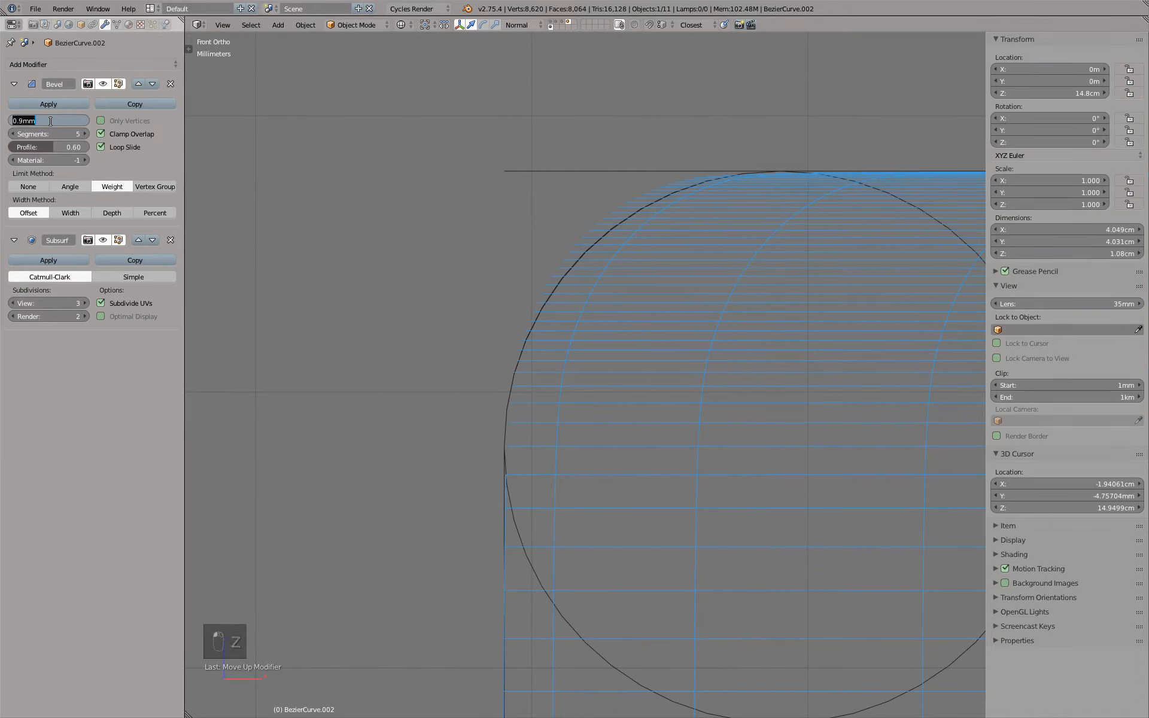
type("1mm")
key("Return")
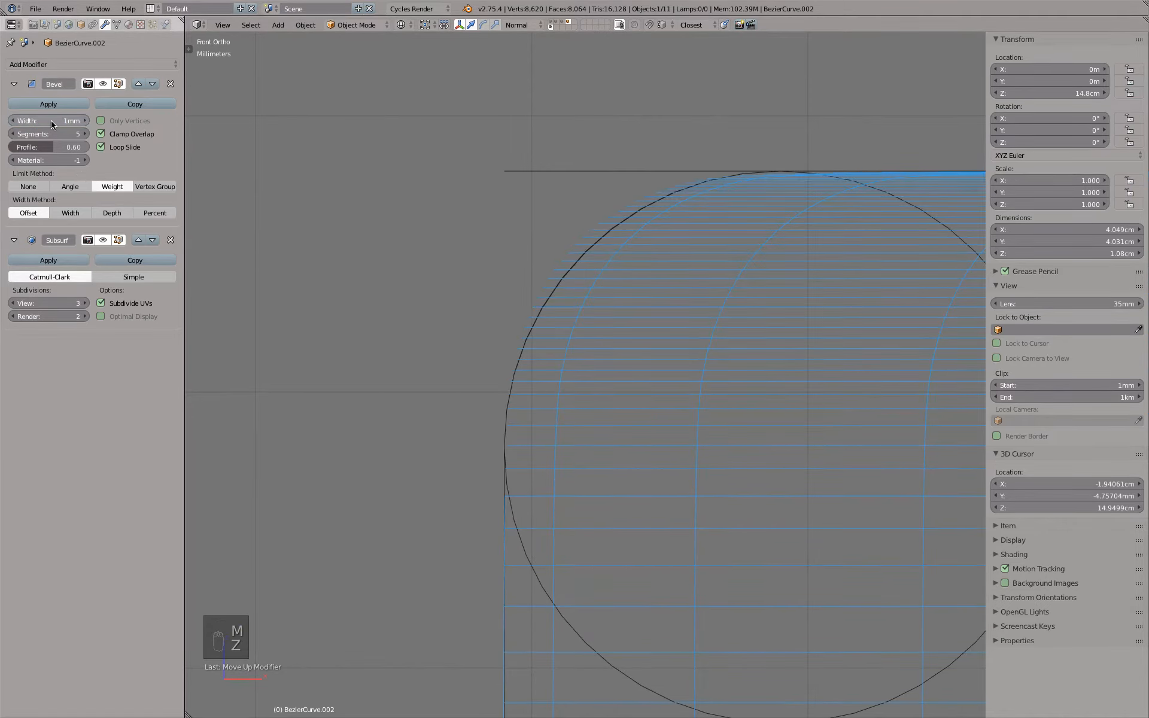
key("z")
scroll(683, 302, "down", 4)
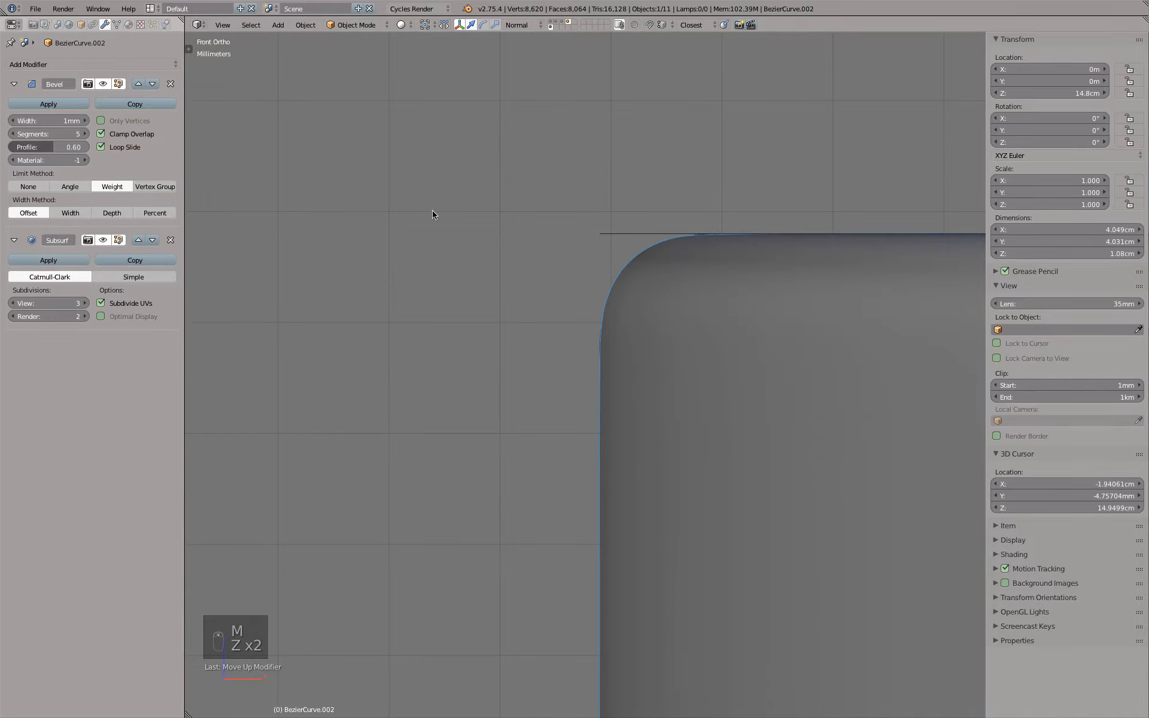
key("z")
key("z")
mouse_move(611, 262)
middle_mouse_down()
mouse_move(599, 275)
mouse_move(646, 295)
mouse_move(609, 259)
middle_mouse_up()
key("KP_1")
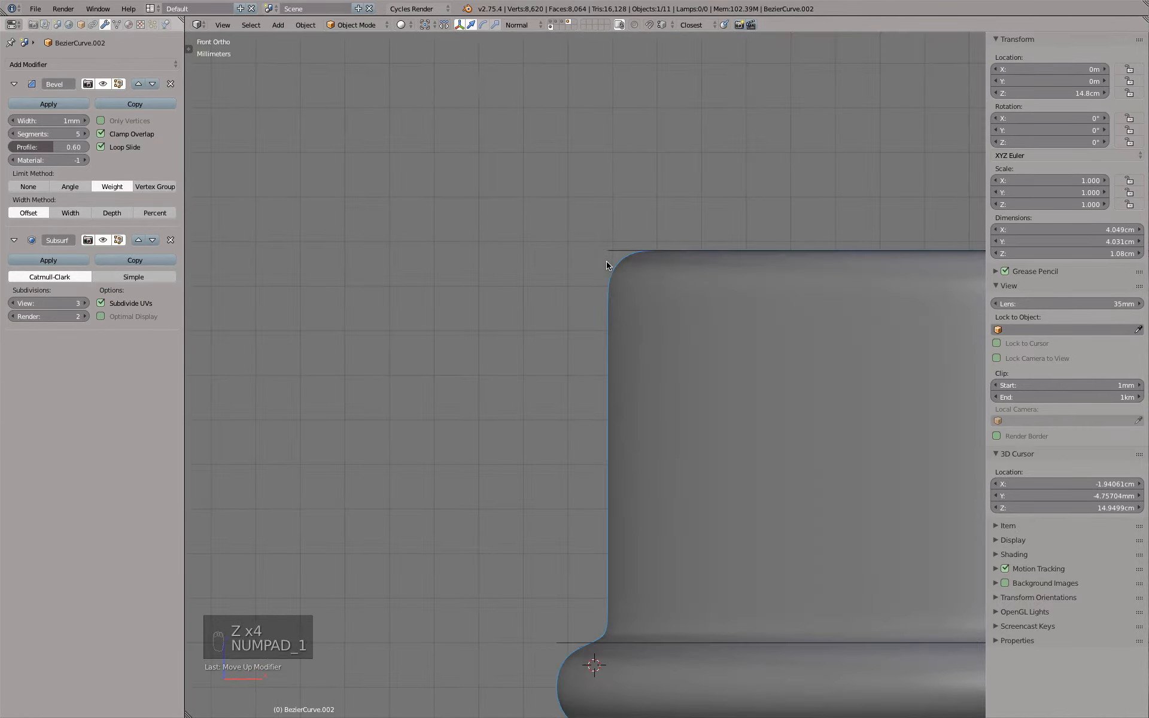
- Enable Optimal Display on the lid's Subdivision Surface modifier while viewing the bottom rim in front wireframe
scroll(607, 262, "down", 3)
middle_click_drag(656, 300, 526, 286, "shift")
scroll(622, 310, "down", 4)
middle_click_drag(740, 331, 610, 326, "shift")
key("KP_1")
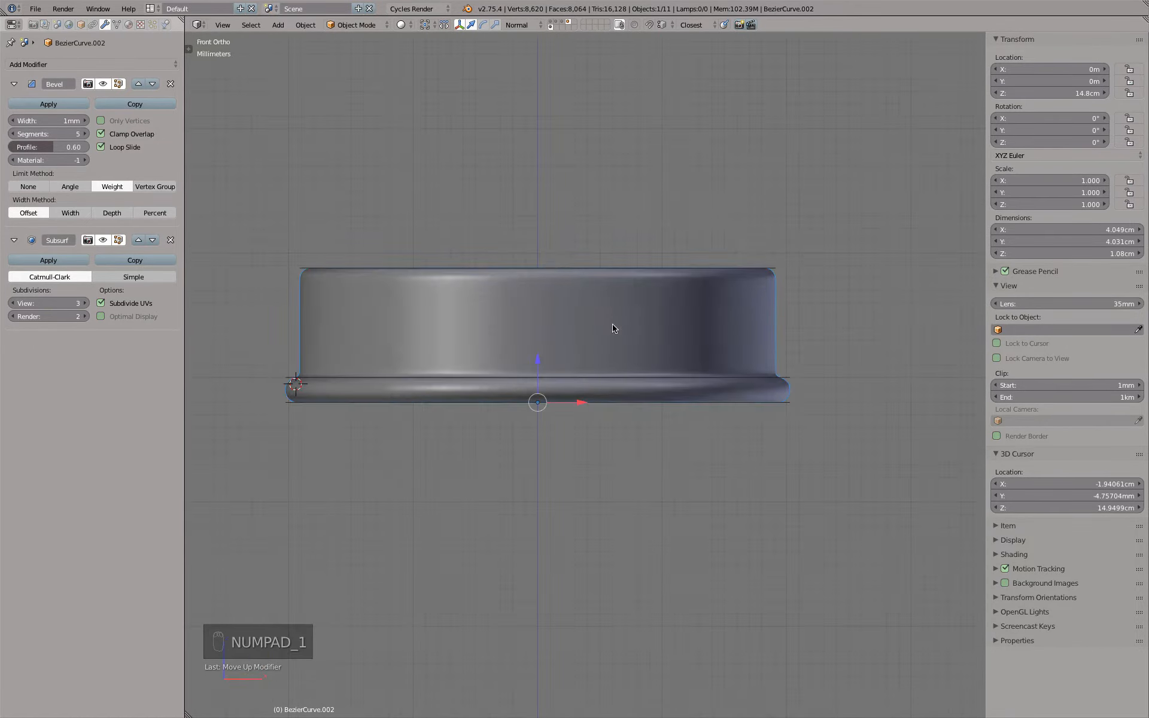
key("z")
scroll(282, 377, "up", 5)
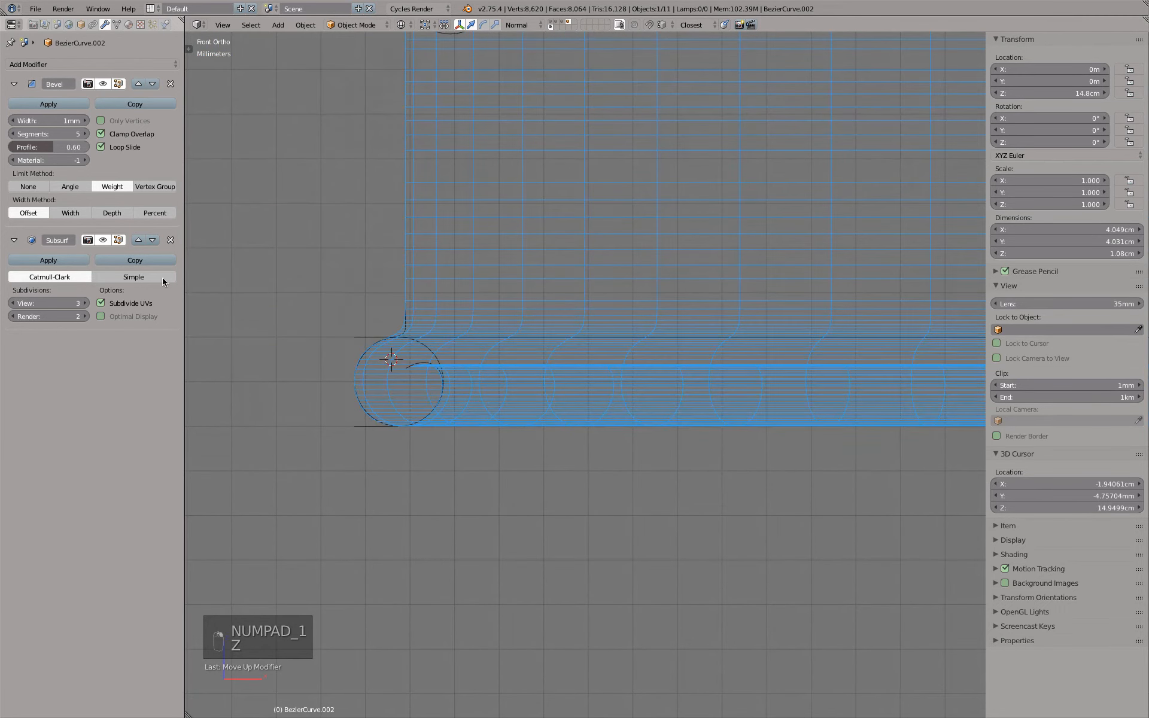
left_click(101, 317)
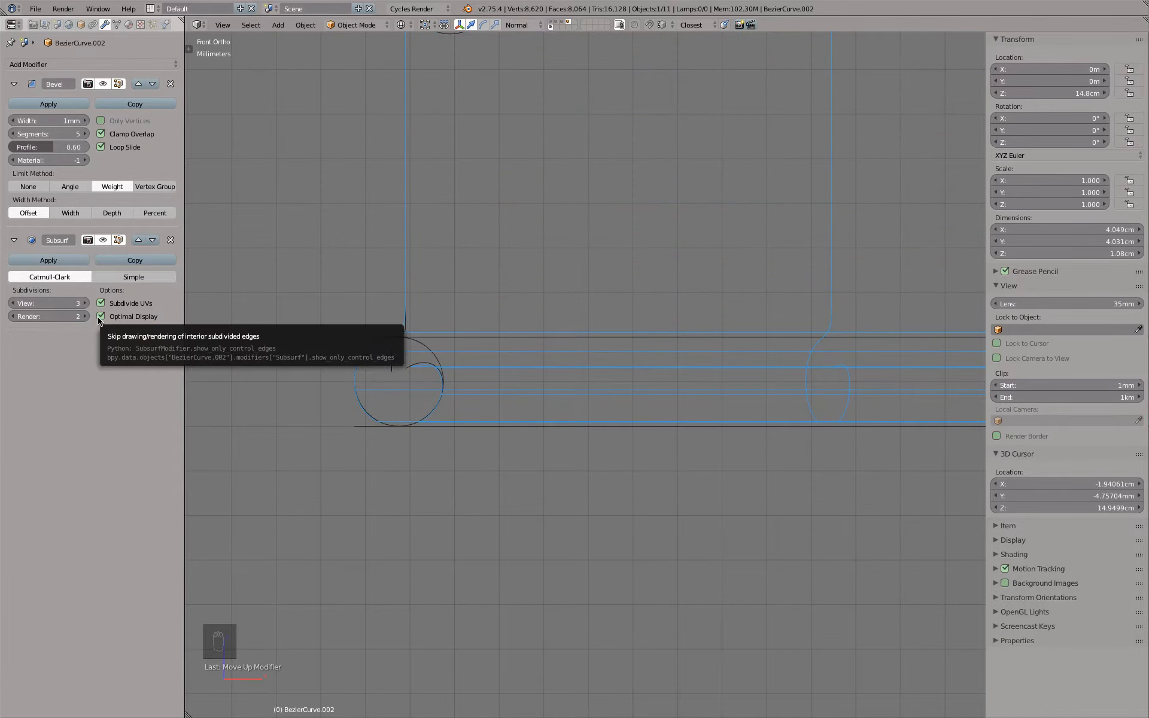
scroll(513, 299, "down", 5)
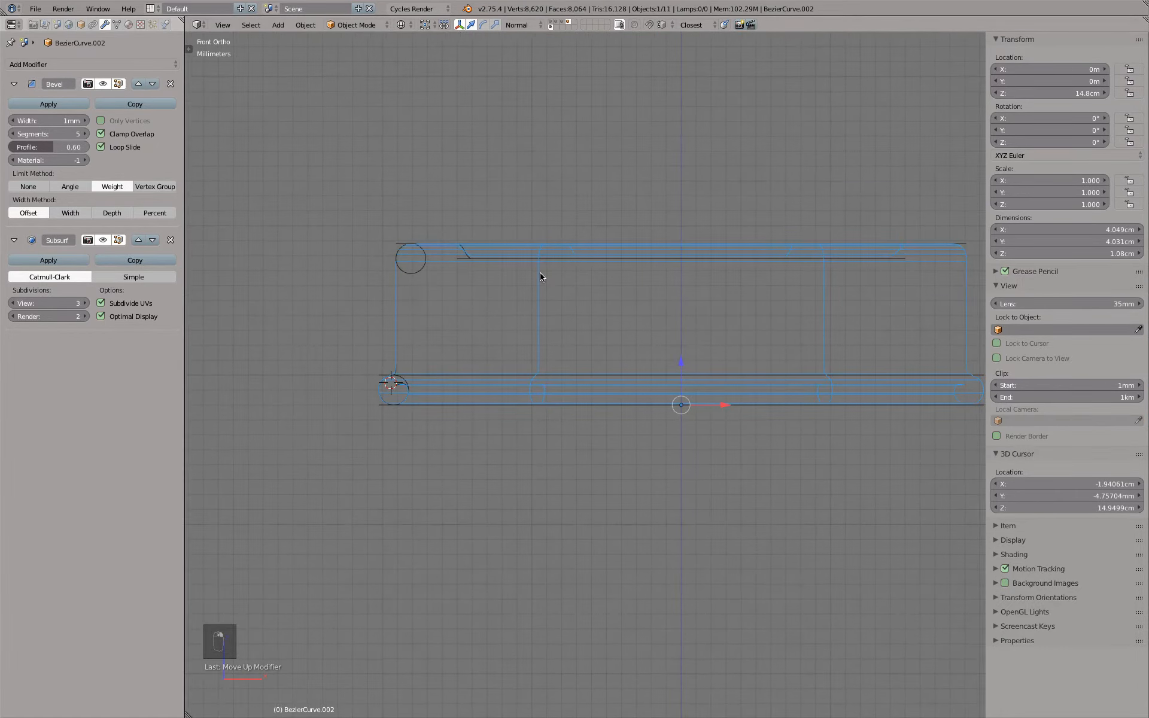
- Hide the properties sidebar and isolate the lid in local view, shown as wireframe
key("n")
mouse_move(605, 254)
middle_mouse_down()
mouse_move(559, 333)
mouse_move(591, 260)
mouse_move(693, 259)
mouse_move(627, 275)
middle_mouse_up()
key("z")
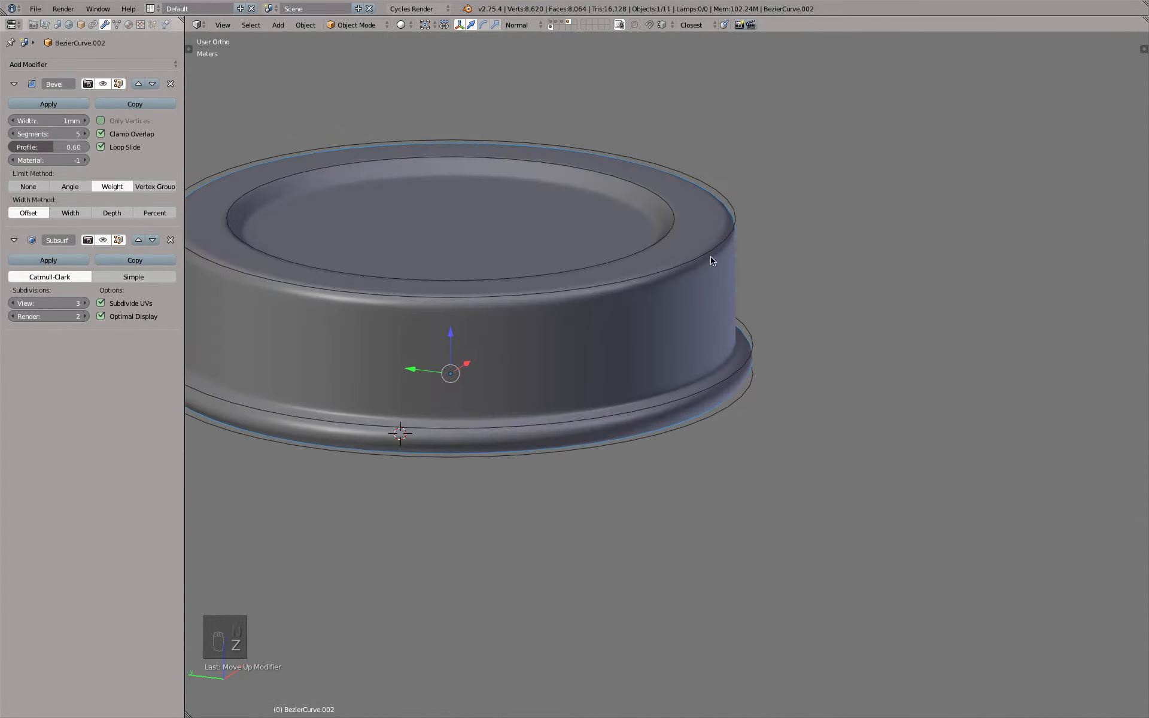
key("z")
middle_click_drag(605, 98, 524, 257)
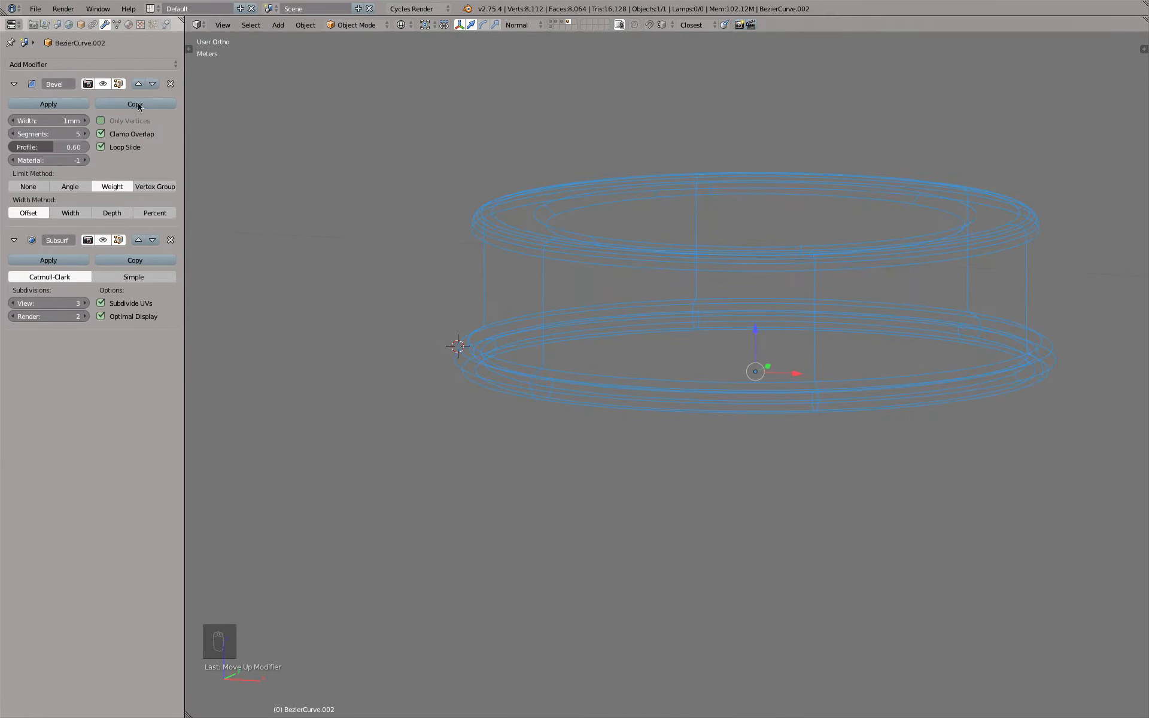
- Add a Solidify modifier to the lid with a thickness of 0.2 mm
left_click(130, 62)
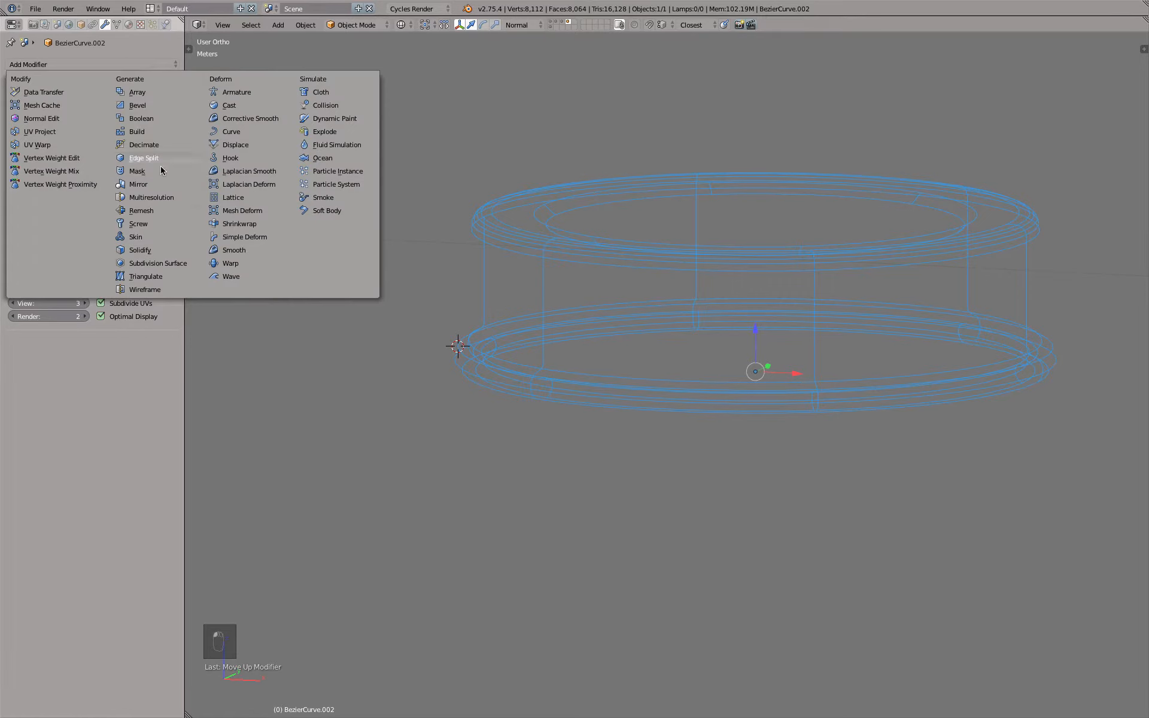
left_click(166, 257)
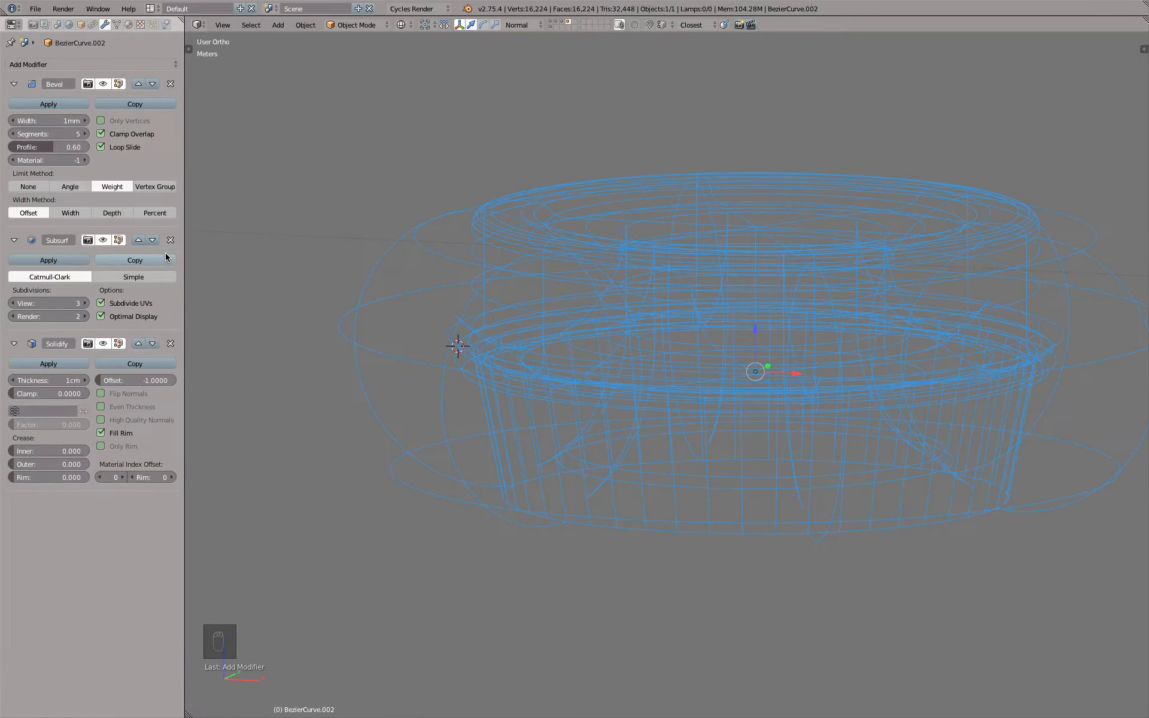
key("z")
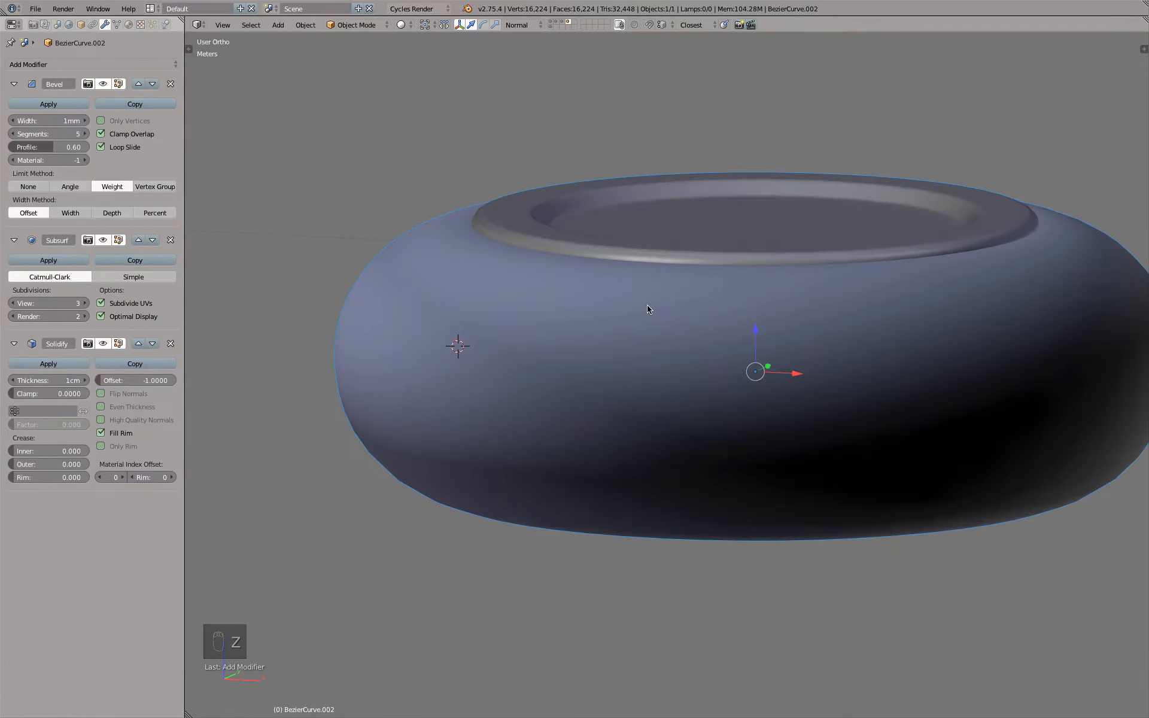
left_click(59, 380)
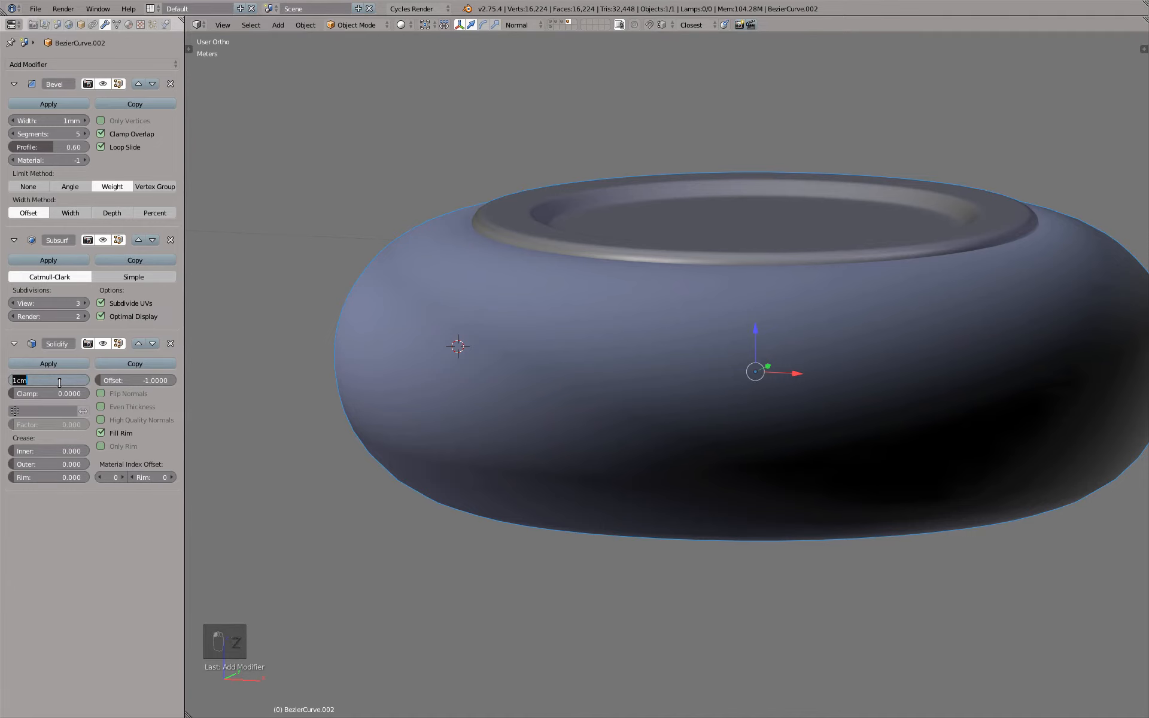
type(".2mm")
key("Return")
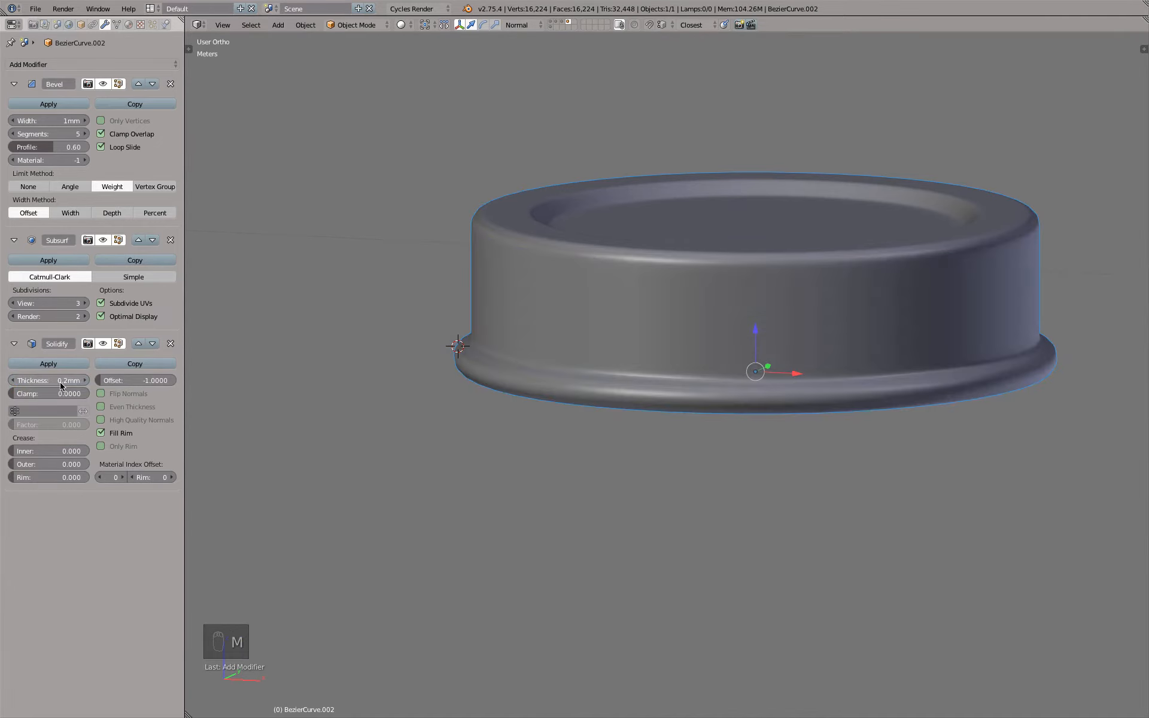
- Compare the rolled bottom rim in front wireframe with the Solidify modifier's viewport display off and on
key("z")
scroll(538, 266, "up", 3)
middle_click_drag(537, 346, 513, 360)
key("KP_1")
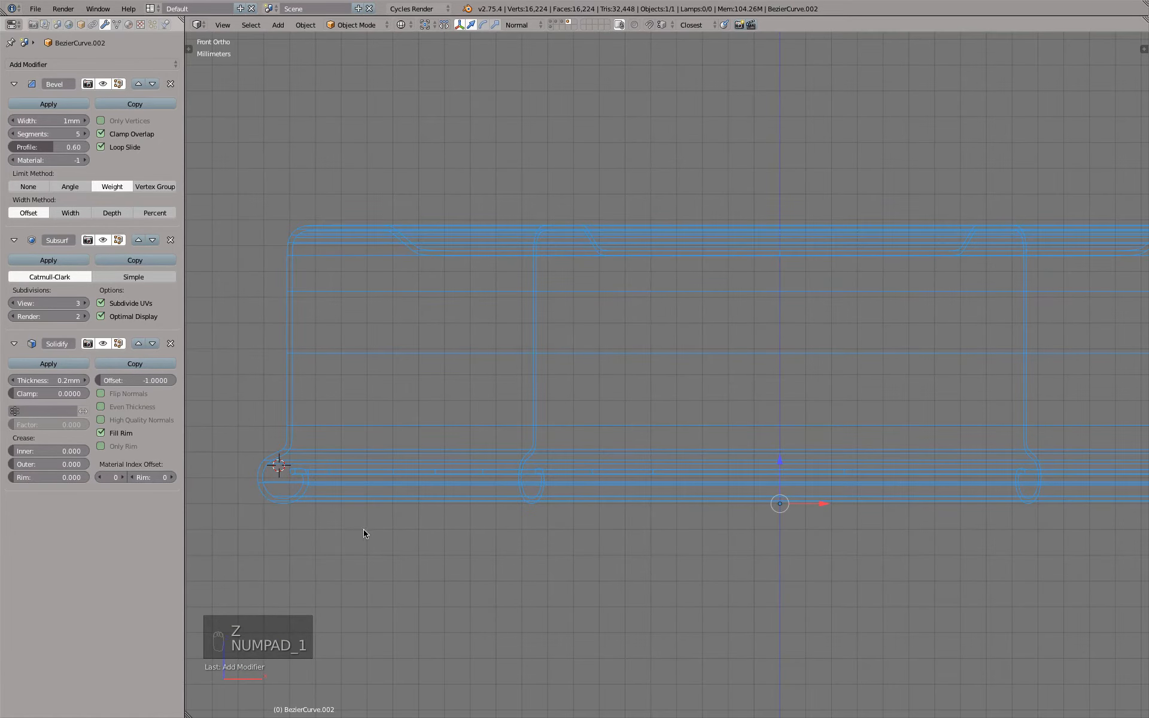
scroll(364, 533, "up", 7)
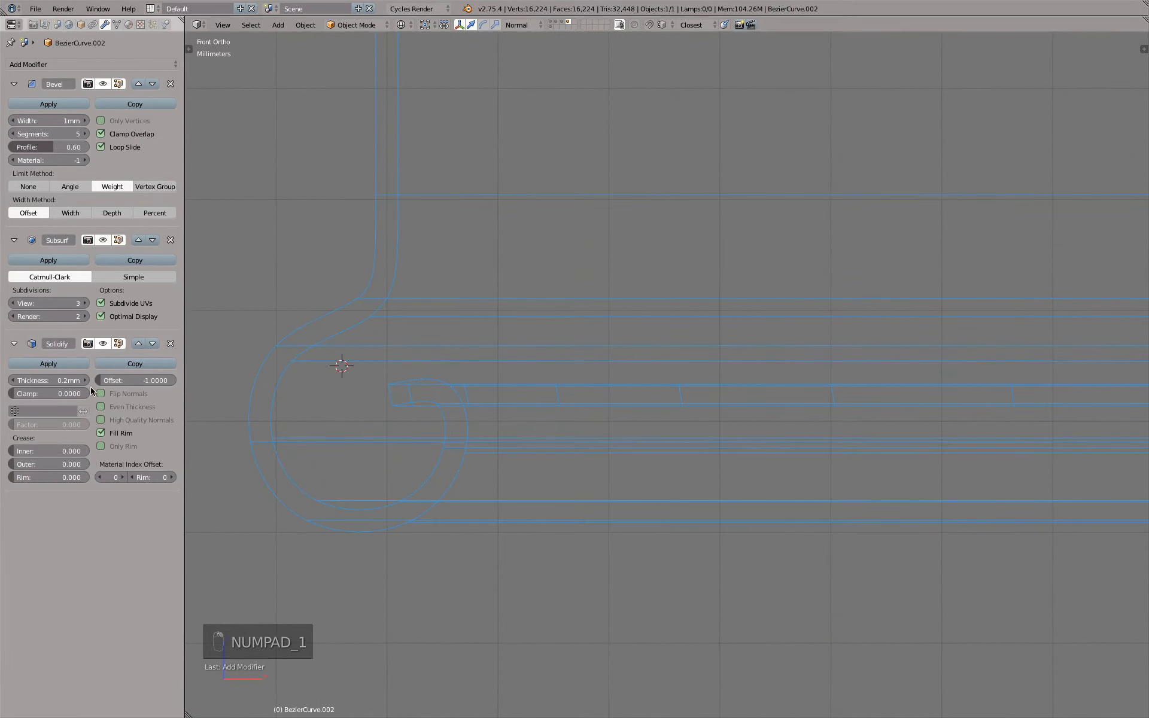
left_click(104, 344)
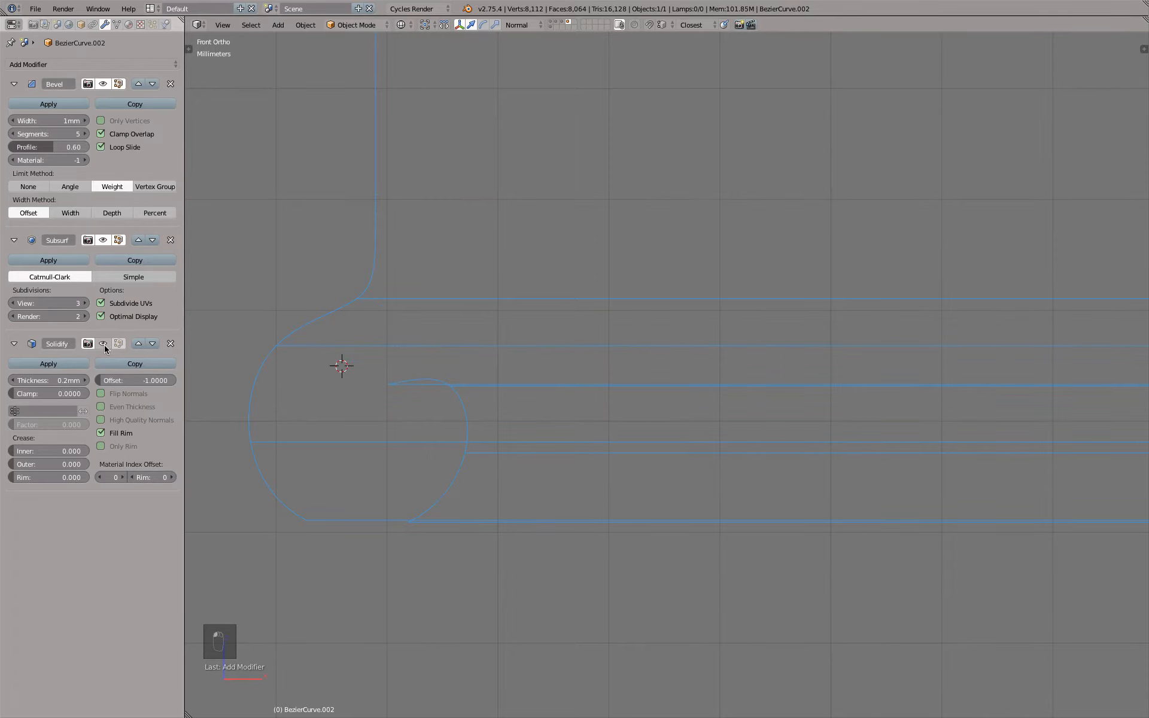
left_click(104, 345)
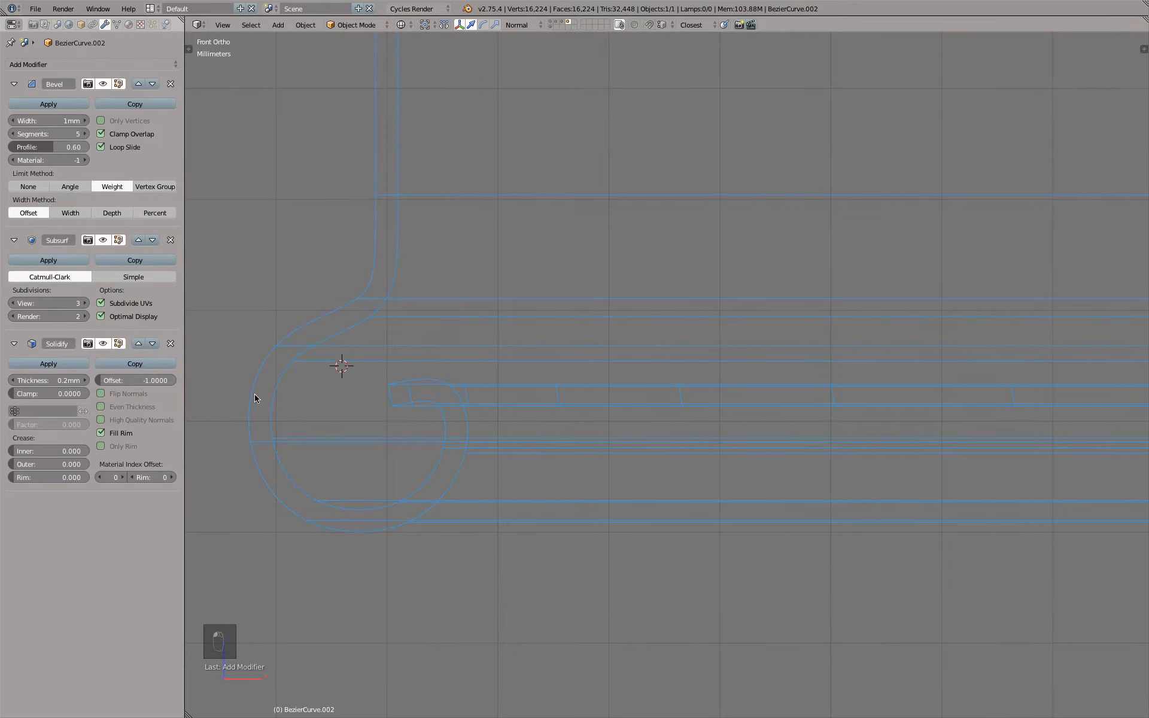
- Enable Even Thickness and High Quality Normals on the Solidify modifier
mouse_move(141, 380)
left_mouse_down()
mouse_move(224, 380)
mouse_move(141, 380)
left_mouse_up()
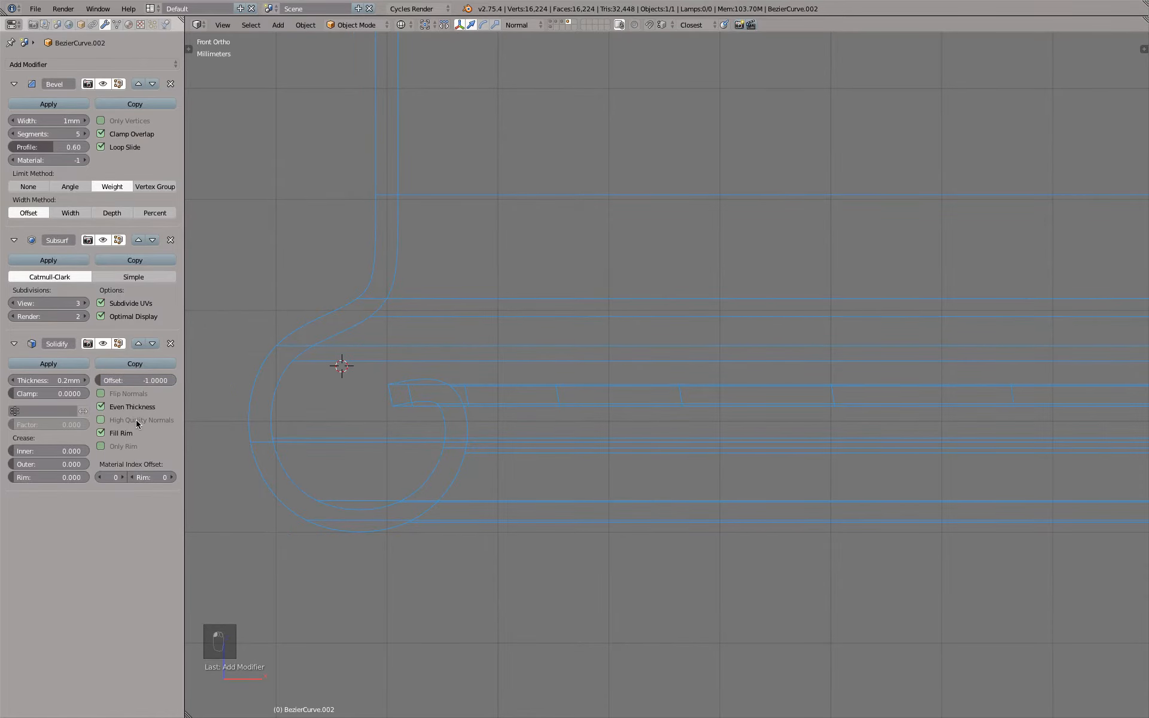
scroll(419, 295, "down", 7)
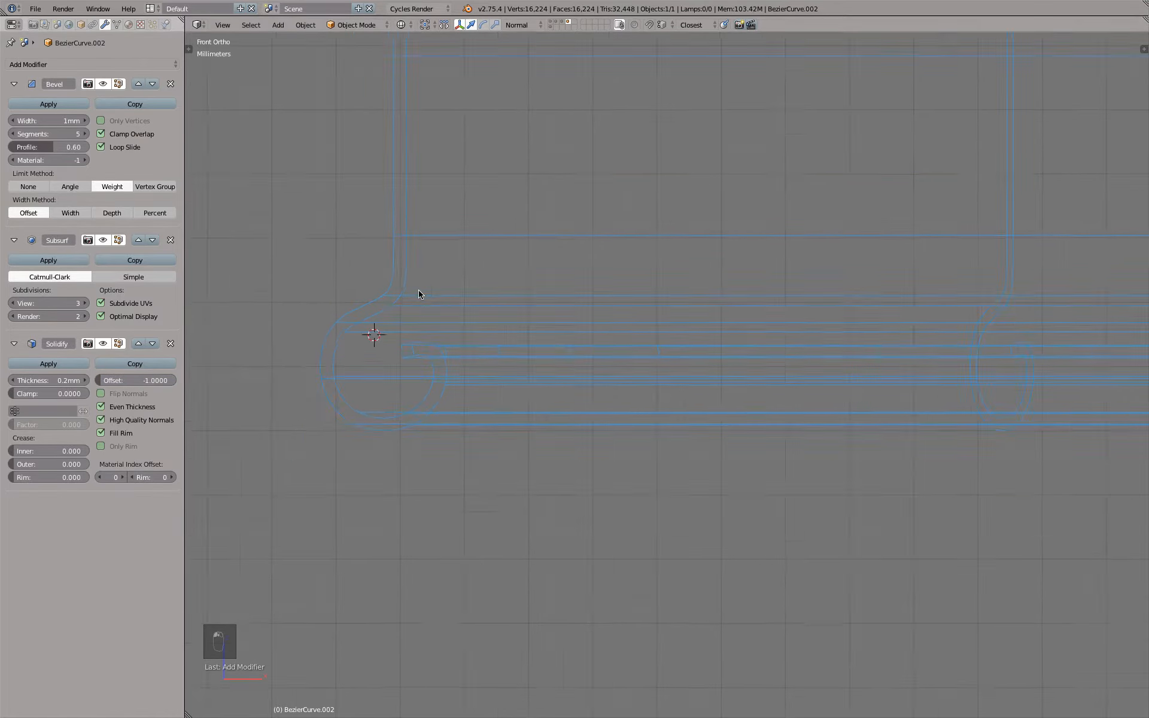
scroll(551, 227, "down", 3)
- Examine the lid's underside and the recessed groove on its top face in solid shading
mouse_move(552, 259)
middle_mouse_down()
mouse_move(662, 274)
mouse_move(606, 257)
mouse_move(619, 293)
middle_mouse_up()
key("z")
scroll(619, 293, "down", 2)
middle_click_drag(582, 165, 565, 42)
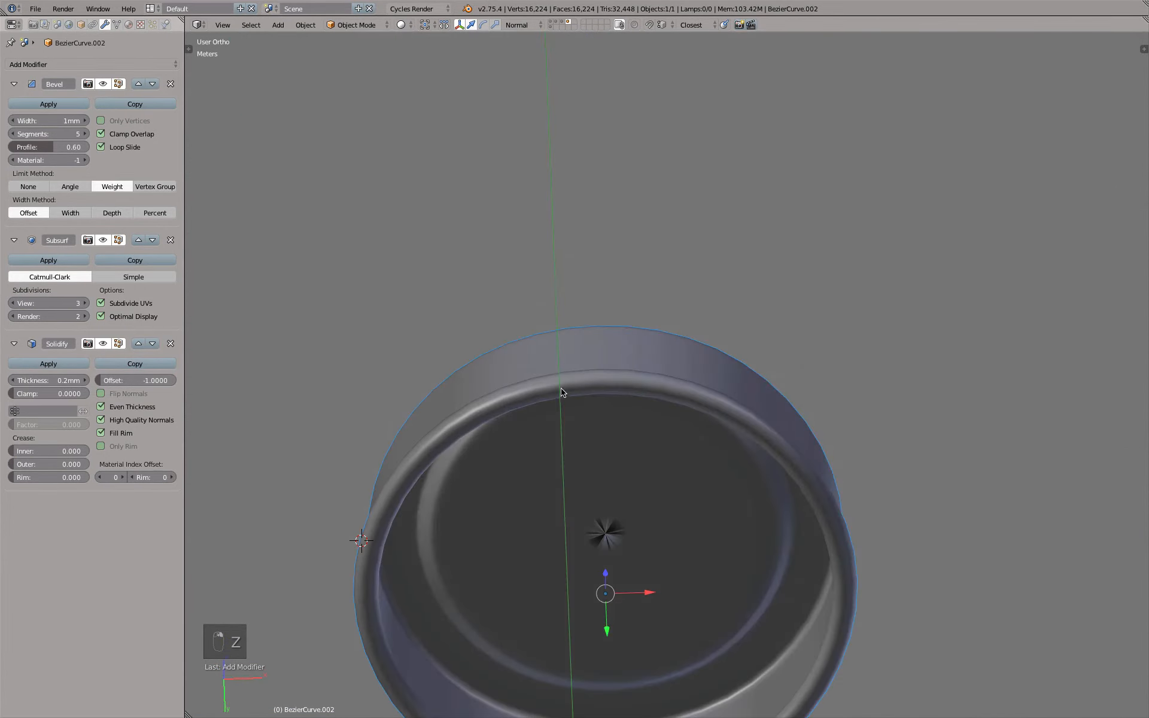
middle_click_drag(563, 393, 555, 444)
middle_click_drag(509, 133, 538, 352, "shift")
scroll(527, 352, "up", 6)
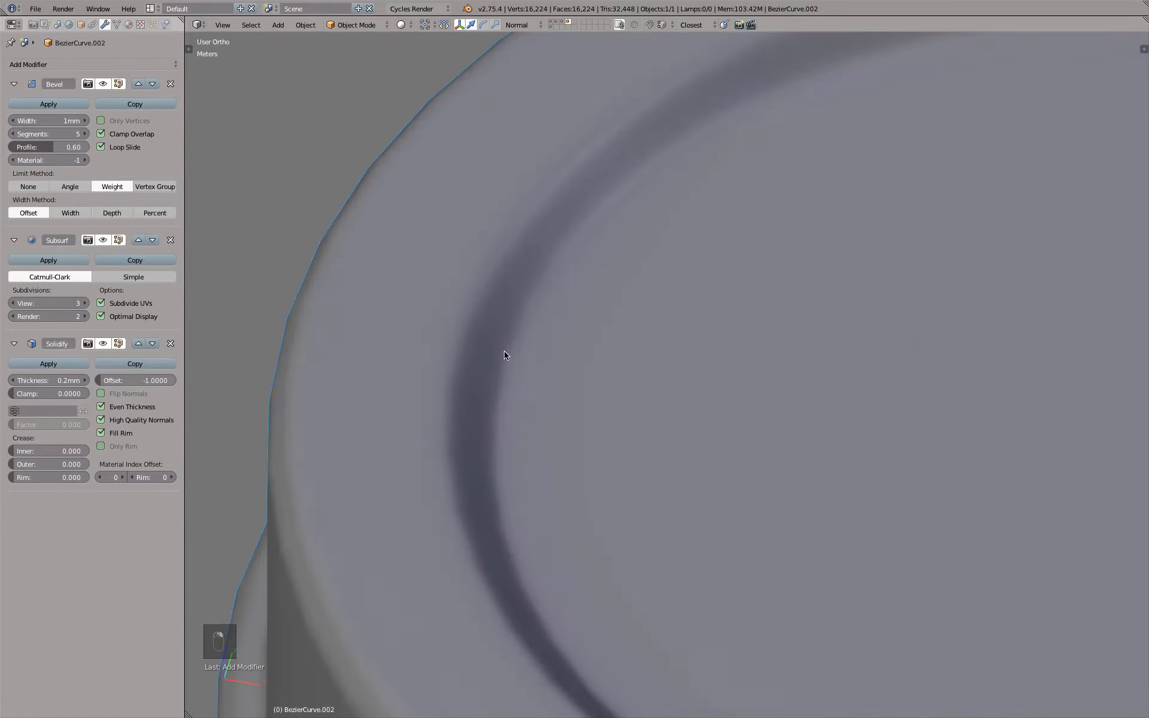
scroll(502, 357, "down", 3)
middle_click_drag(464, 386, 421, 494)
scroll(560, 328, "down", 3)
- Examine the centre of the lid's top face in wireframe, where the edges meet
key("z")
scroll(536, 346, "down", 2)
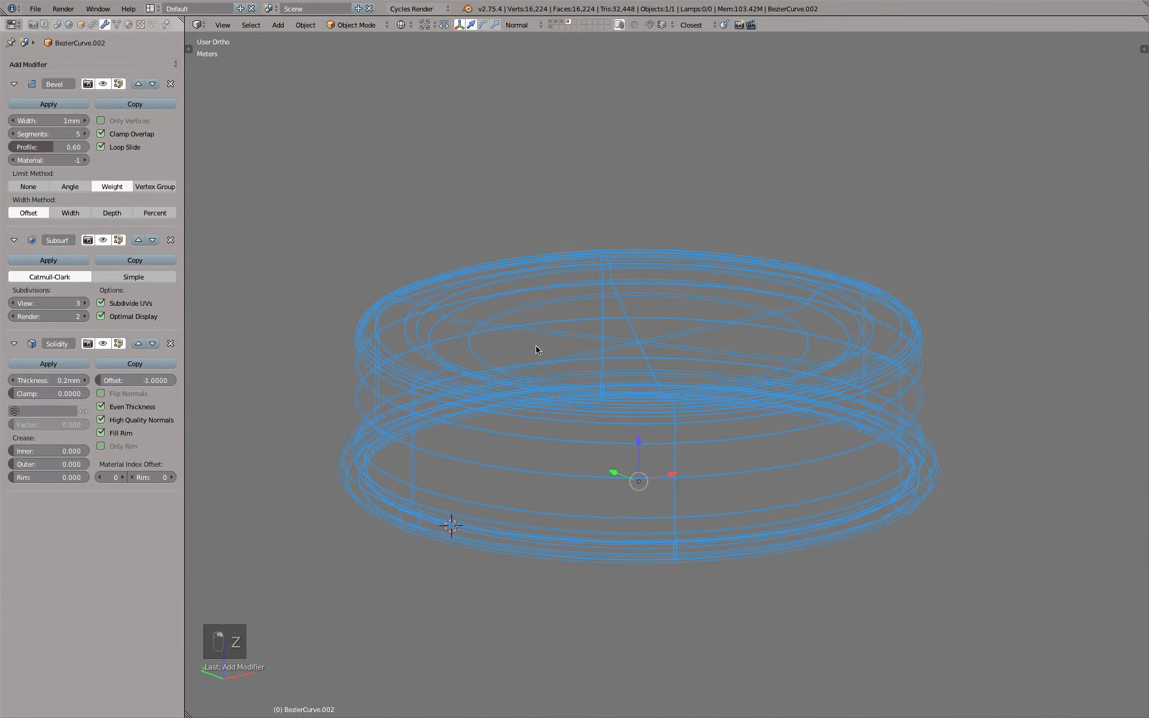
scroll(610, 356, "up", 8)
scroll(610, 355, "up", 4)
scroll(551, 348, "down", 8)
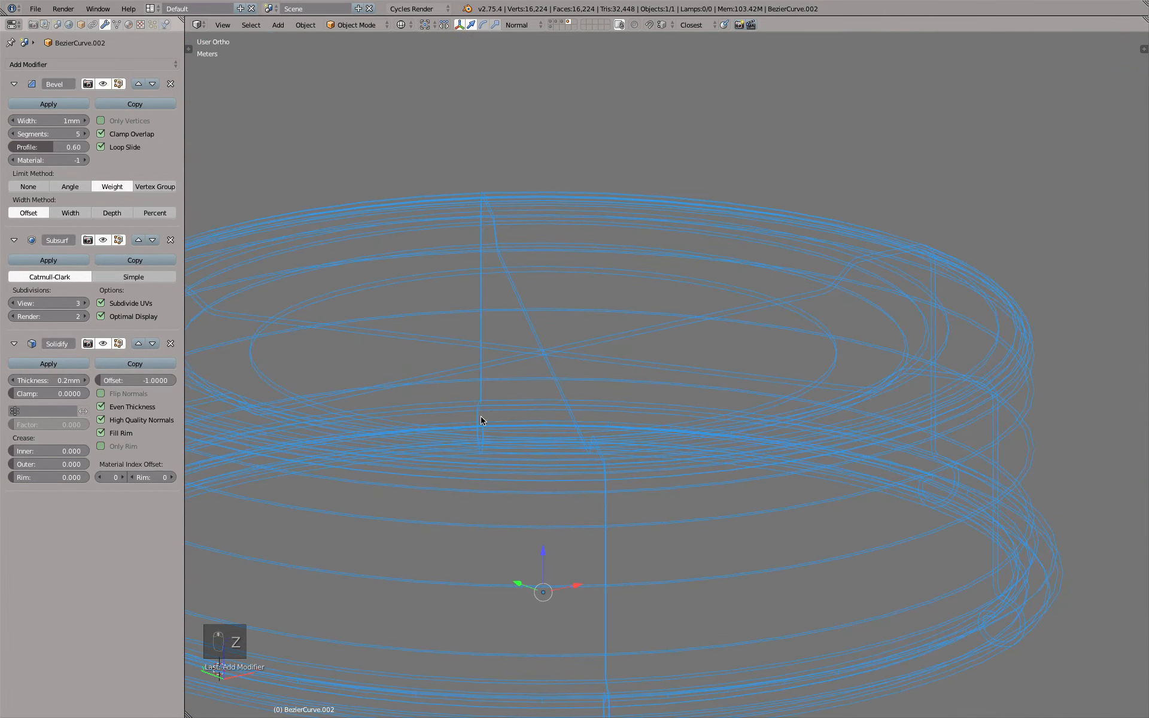
middle_click_drag(479, 418, 575, 403)
middle_click_drag(467, 385, 524, 369, "shift")
middle_click_drag(406, 392, 466, 392)
scroll(465, 436, "up", 2)
scroll(479, 428, "up", 3)
- Inspect the centre vertex of the top face in Edit Mode with vertex selection, deselect it and return to Object Mode
key("Tab")
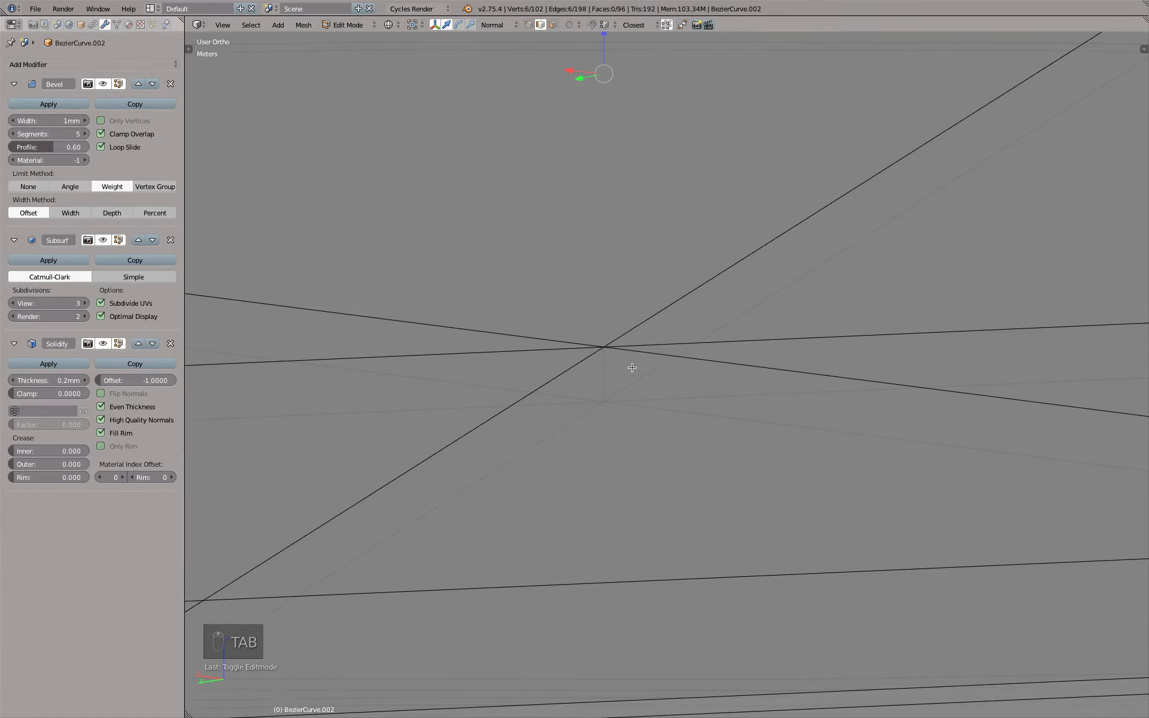
scroll(631, 367, "up", 2)
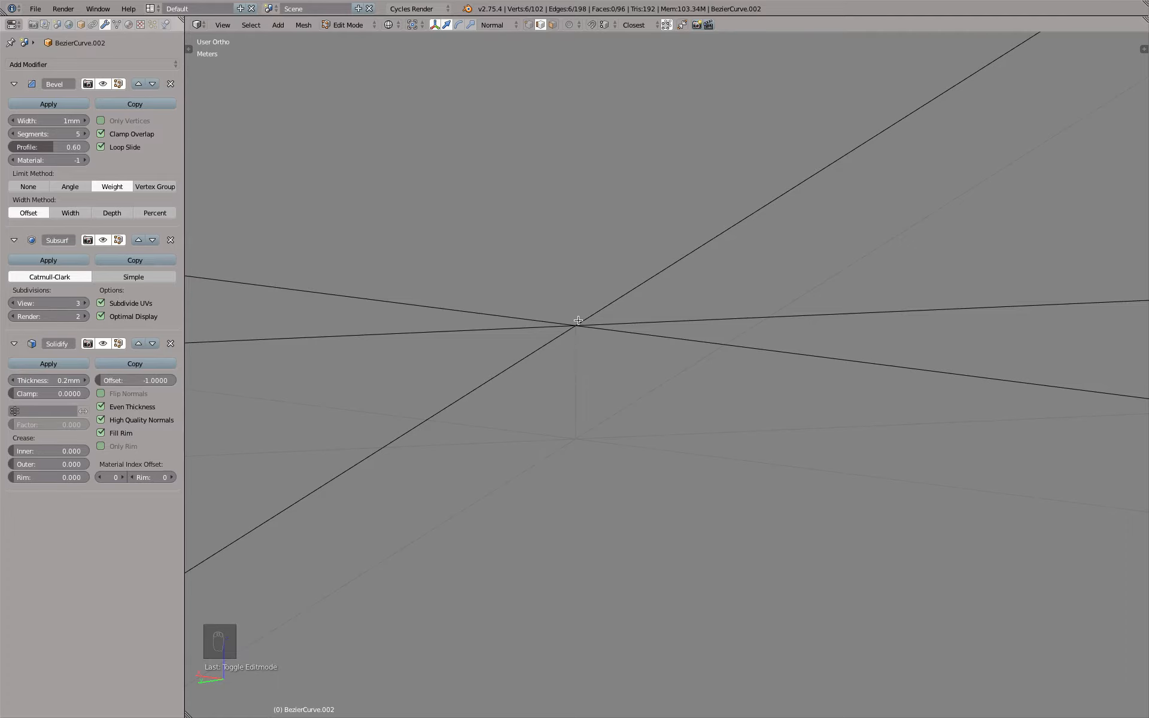
left_click(529, 26)
scroll(583, 218, "down", 11)
right_click(585, 219)
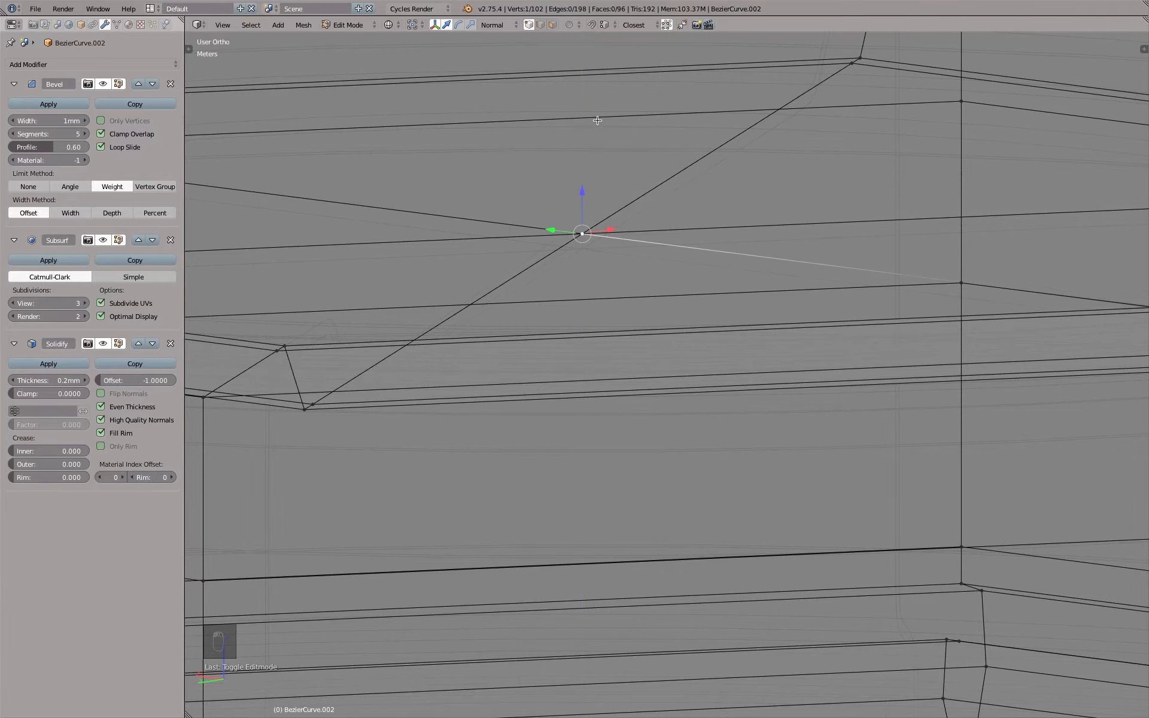
key("a")
scroll(616, 228, "down", 8)
key("Tab")
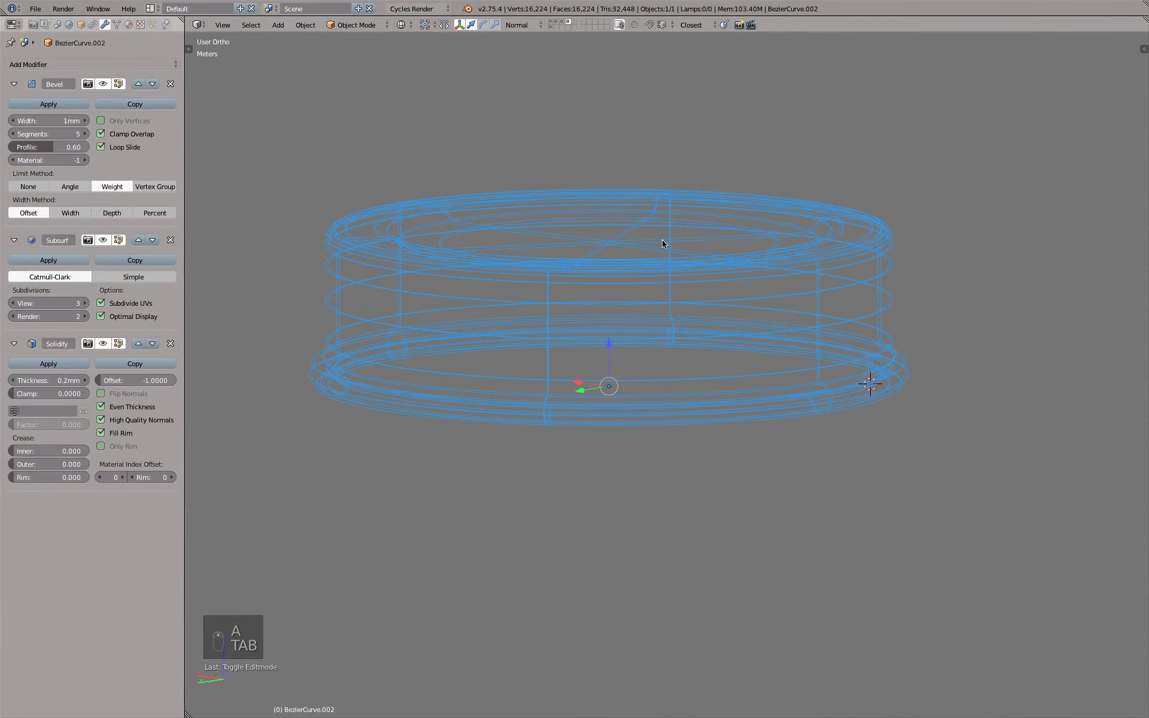
- Review the whole lid from the front and at an angle, in both solid and wireframe shading
key("KP_1")
key("z")
scroll(688, 239, "up", 5)
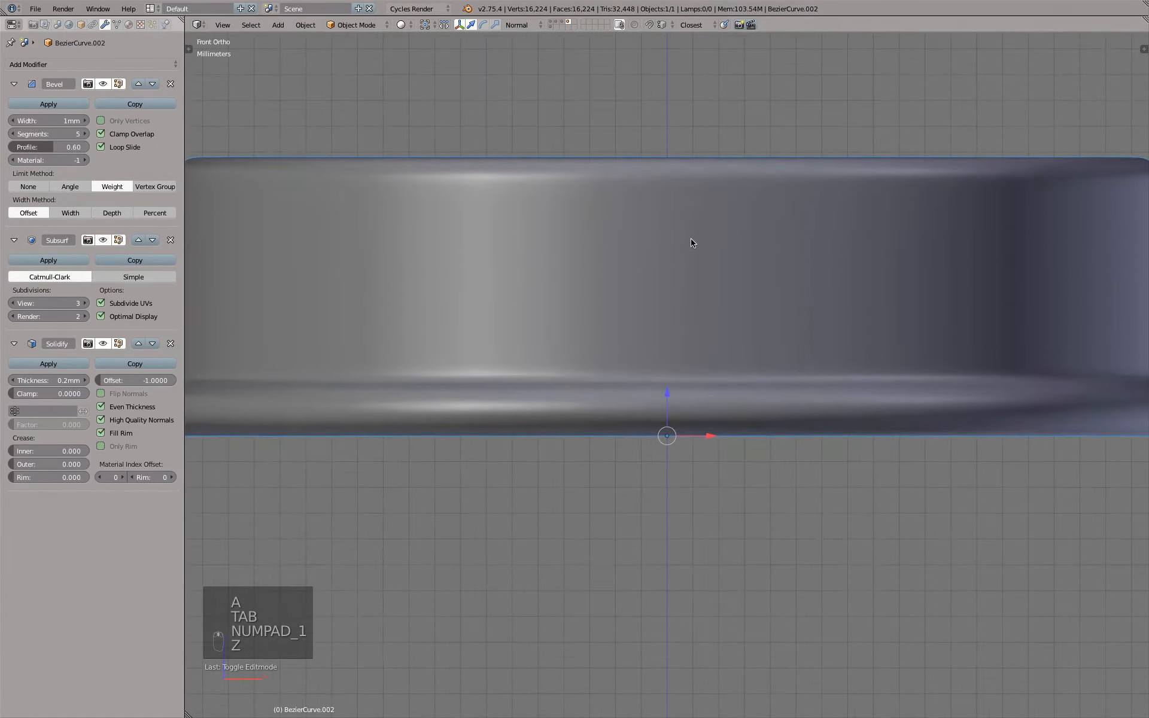
mouse_move(691, 238)
middle_mouse_down()
mouse_move(741, 215)
mouse_move(685, 244)
mouse_move(461, 273)
middle_mouse_up()
scroll(694, 229, "down", 5)
key("KP_1")
key("z")
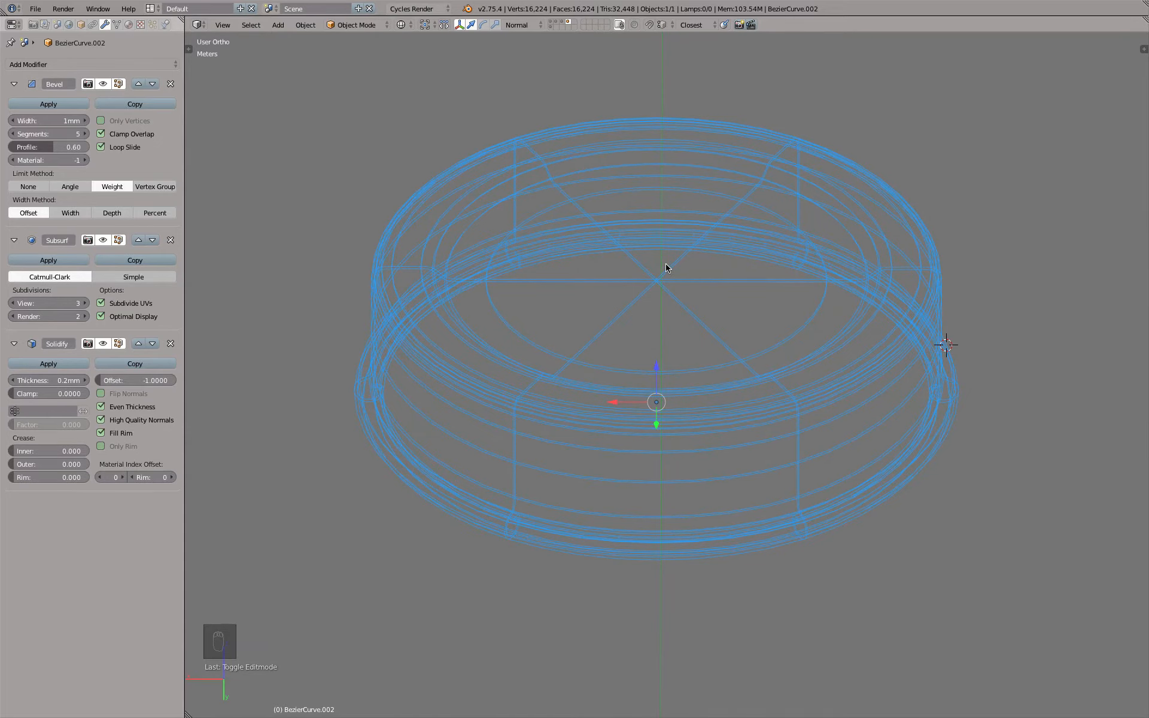
key("KP_1")
key("KP_8")
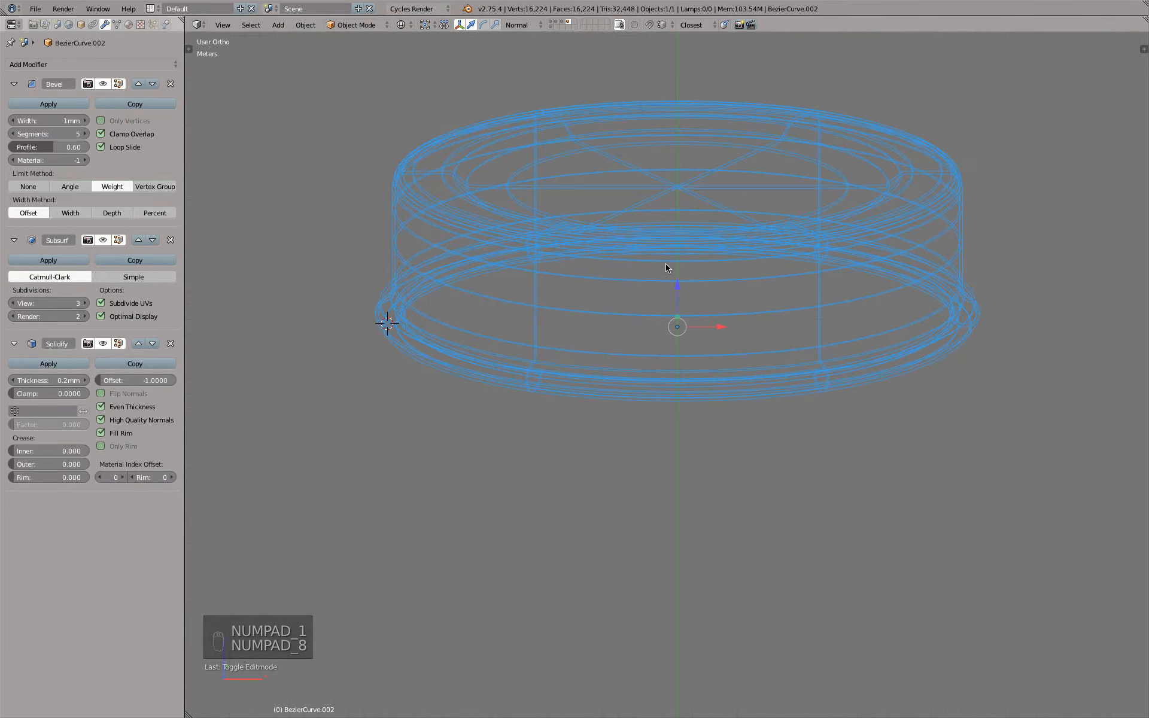
- Show the lid with its guide curves in front view, select them all, and display the bottle alongside them
key("KP_1")
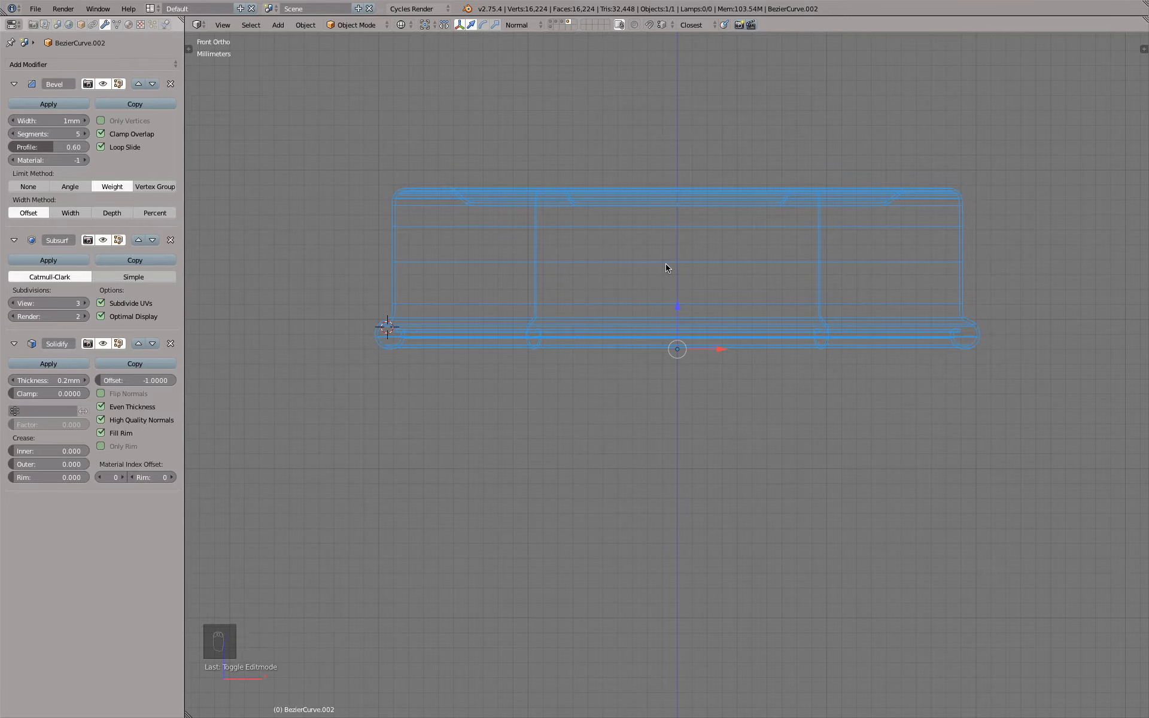
left_click(563, 24, "shift")
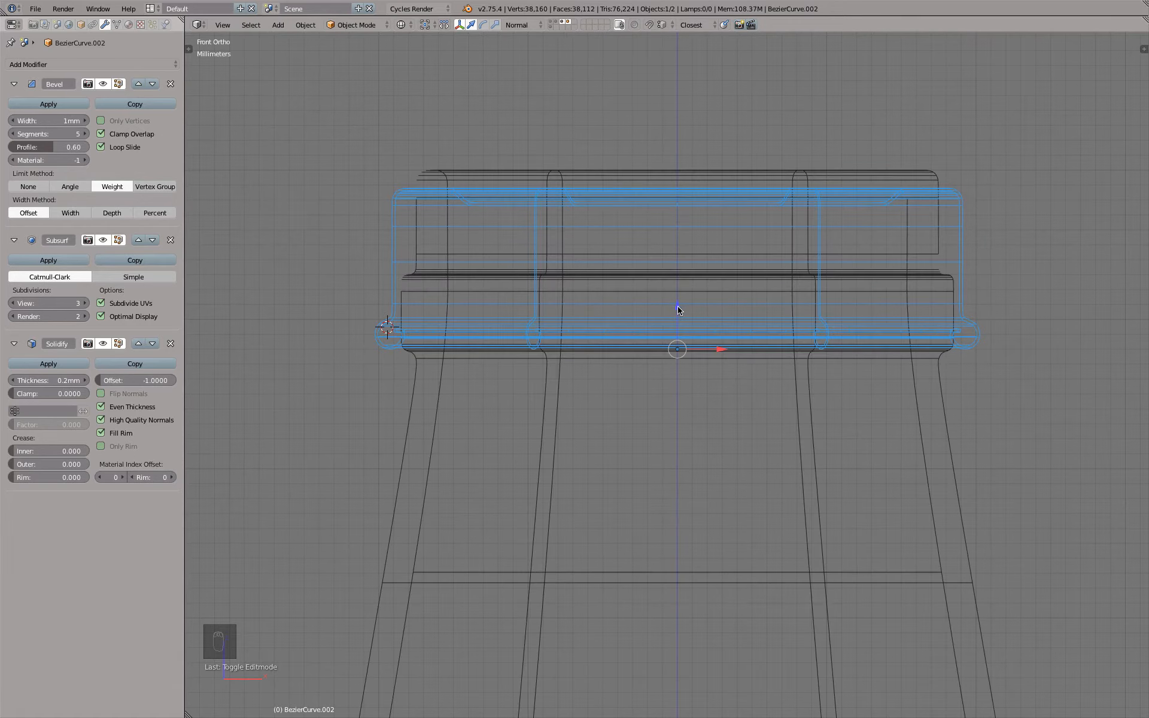
left_click(553, 27)
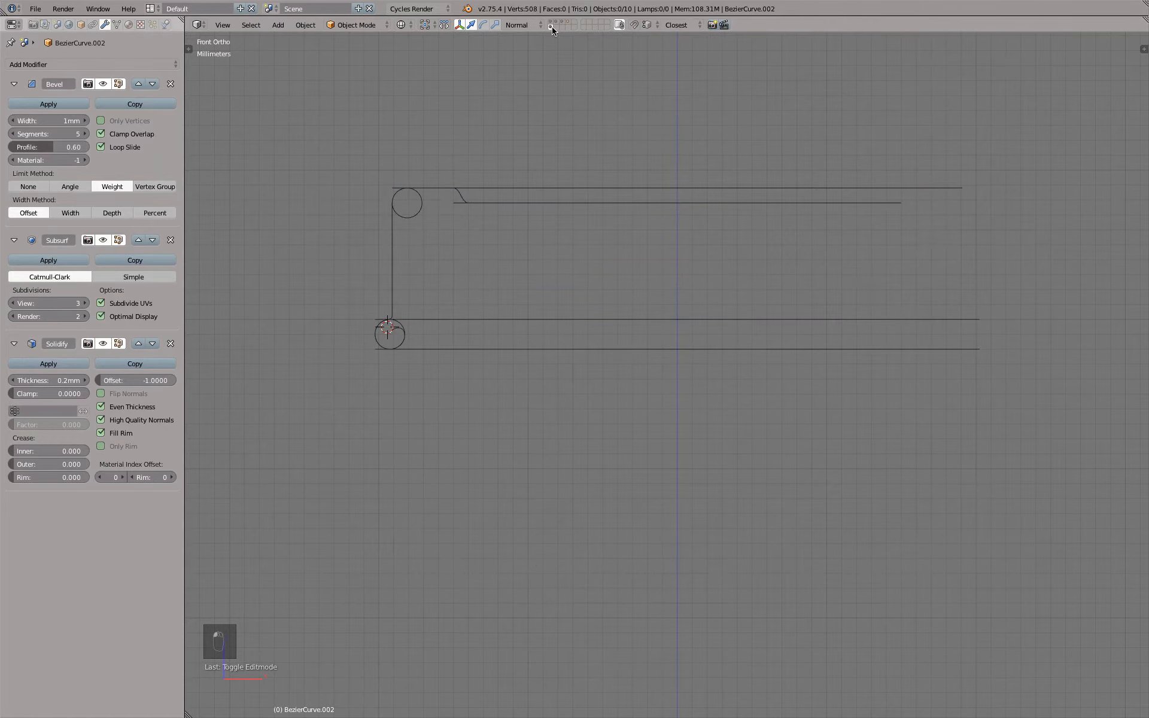
left_click(568, 22, "shift")
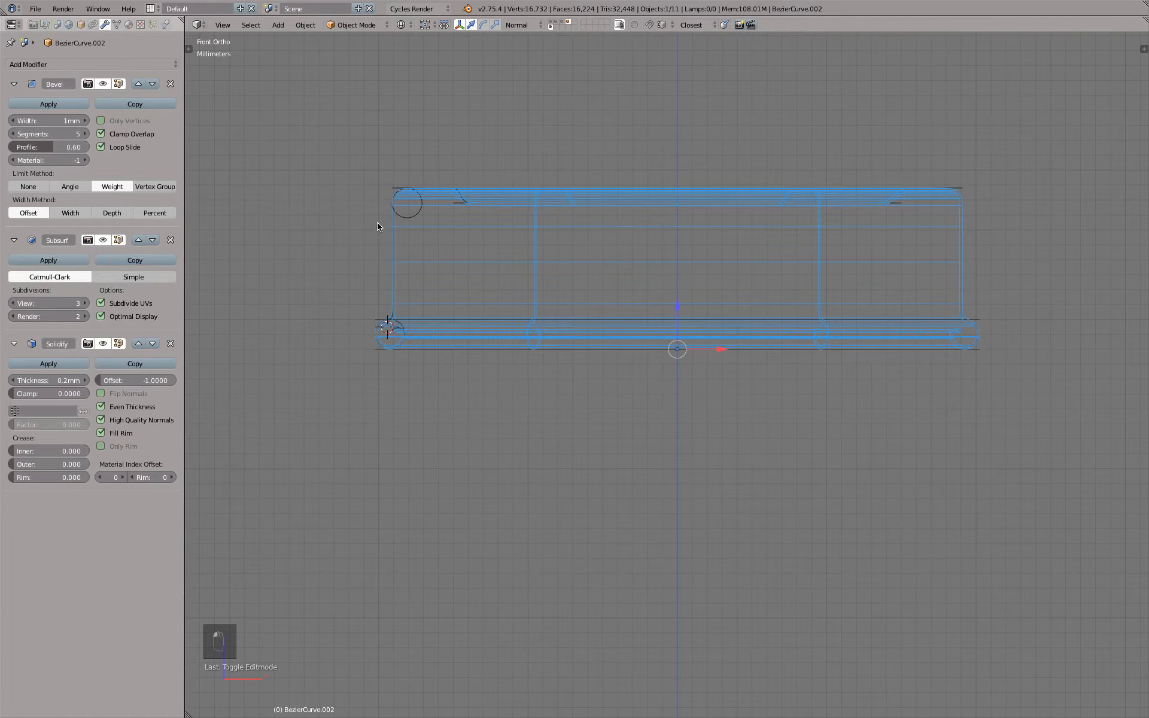
key("a")
key("a")
key("a")
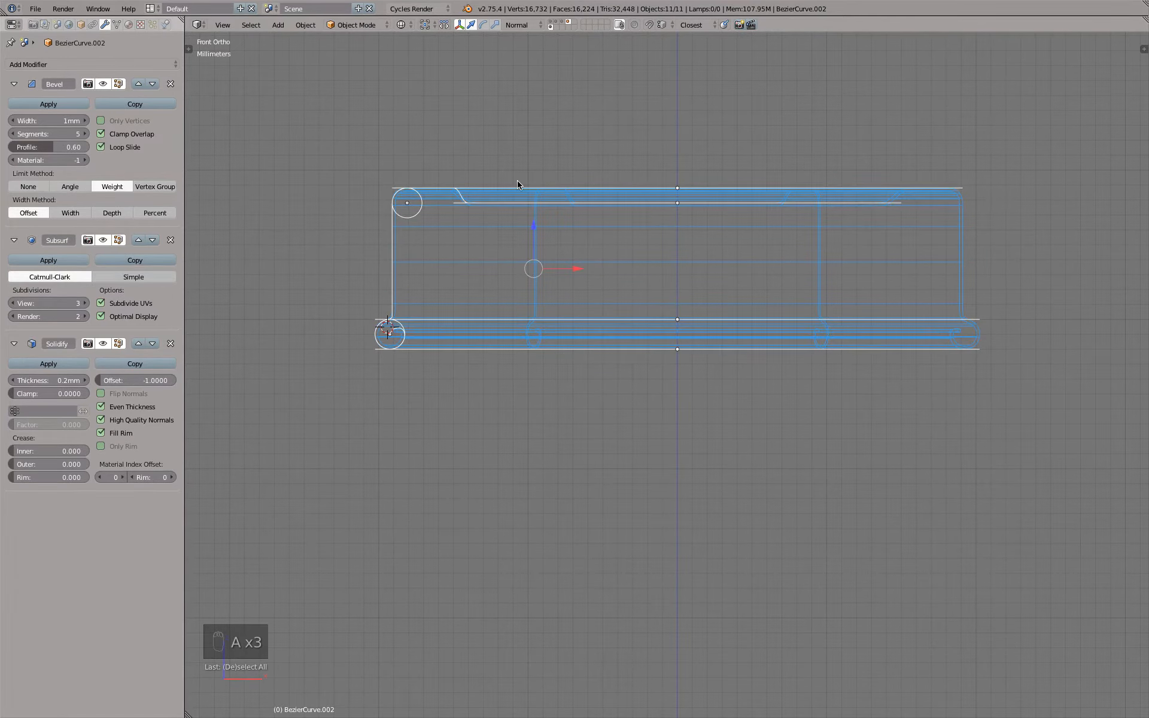
left_click(564, 23, "shift")
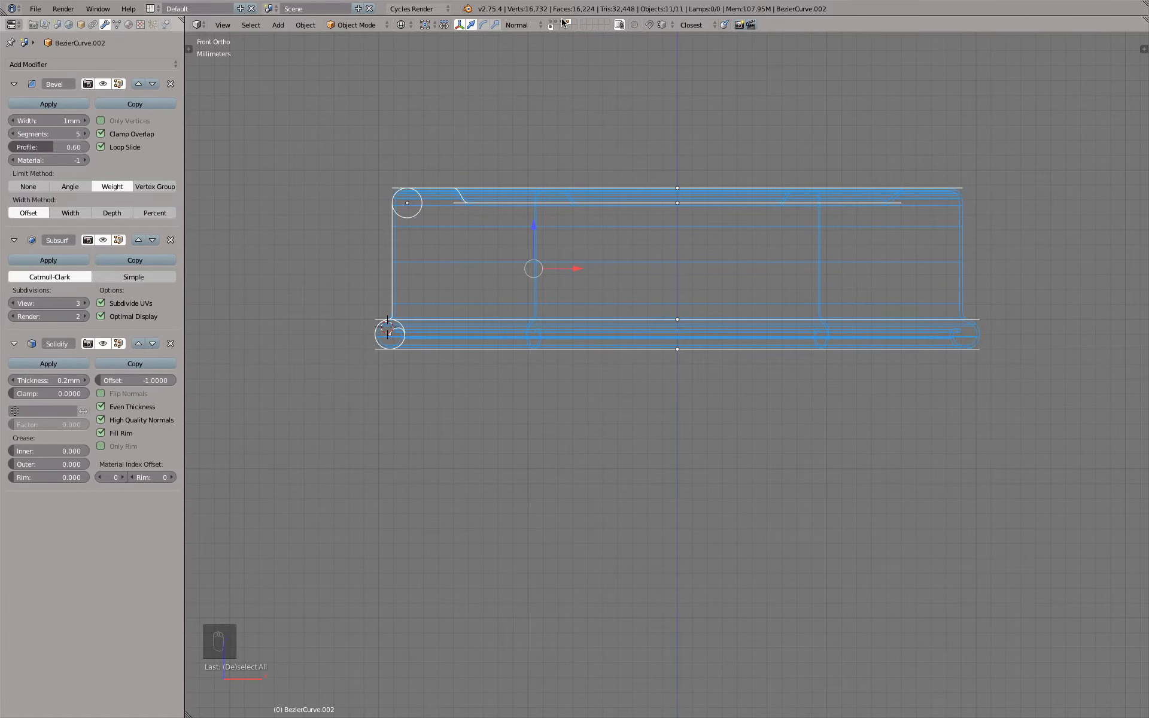
- Move the lid and its guide curves up about 2 mm along the Z axis
scroll(485, 150, "up", 3)
key("g")
key("z")
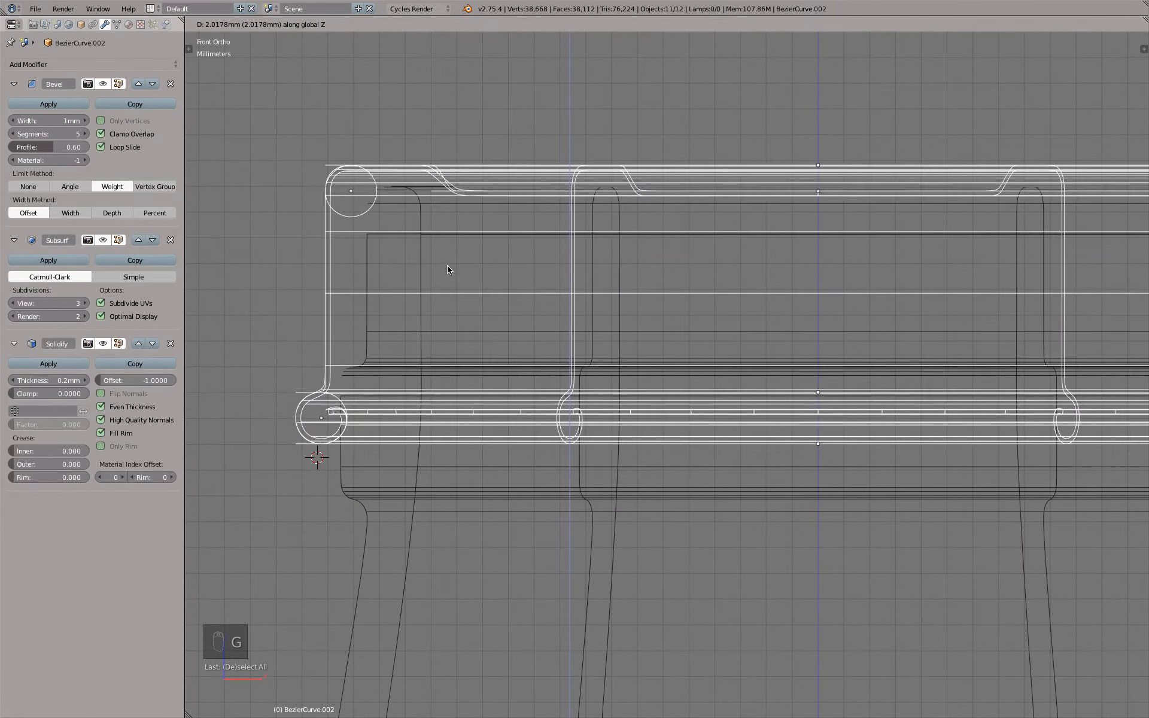
left_click(449, 272)
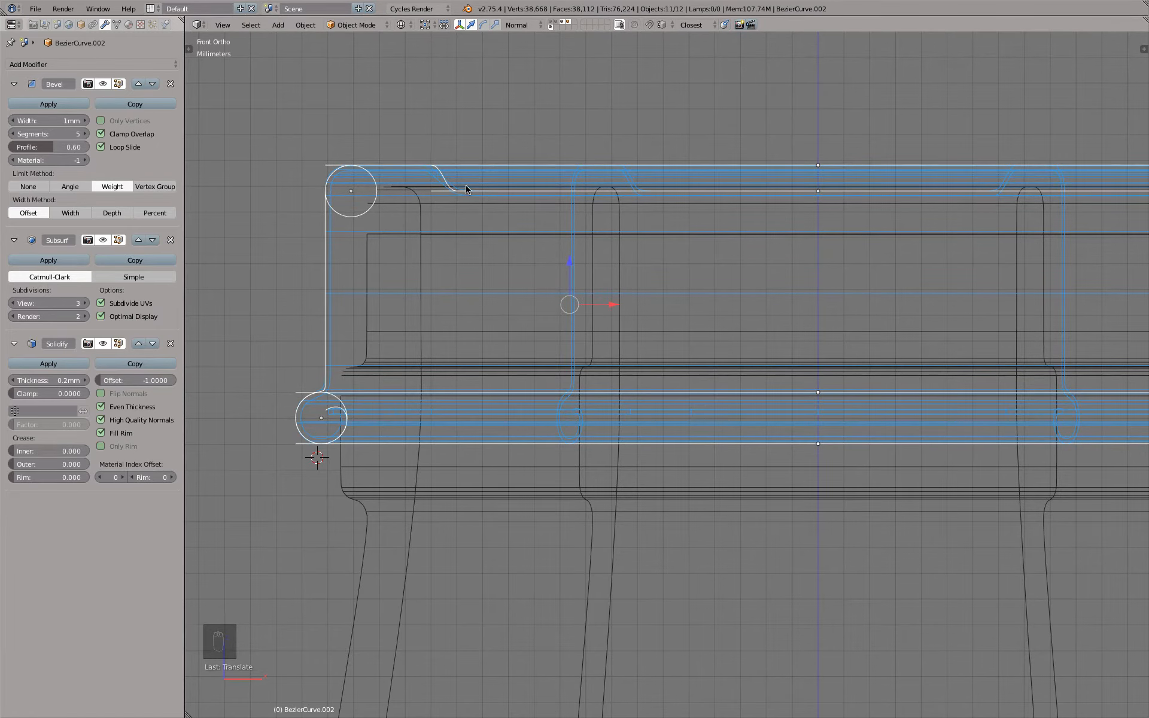
- Lower the lid and its guide curves slightly along Z to seat the lid on the bottle's mouth
scroll(394, 168, "up", 4)
key("g")
key("z")
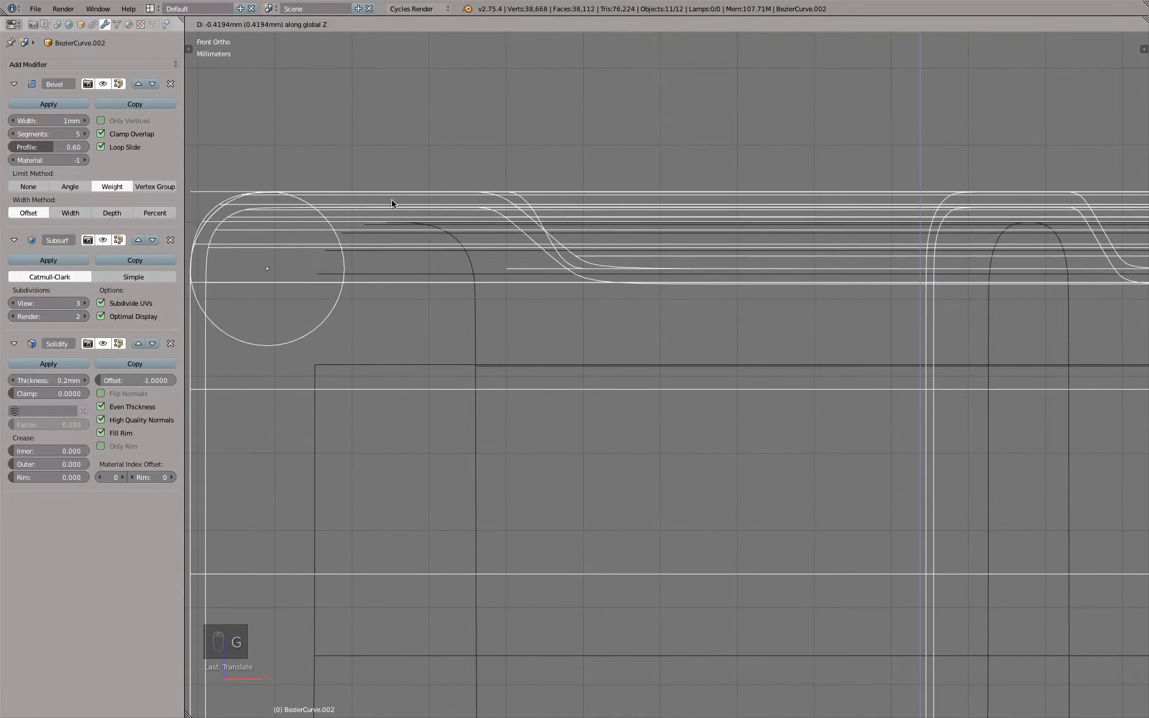
left_click(393, 195)
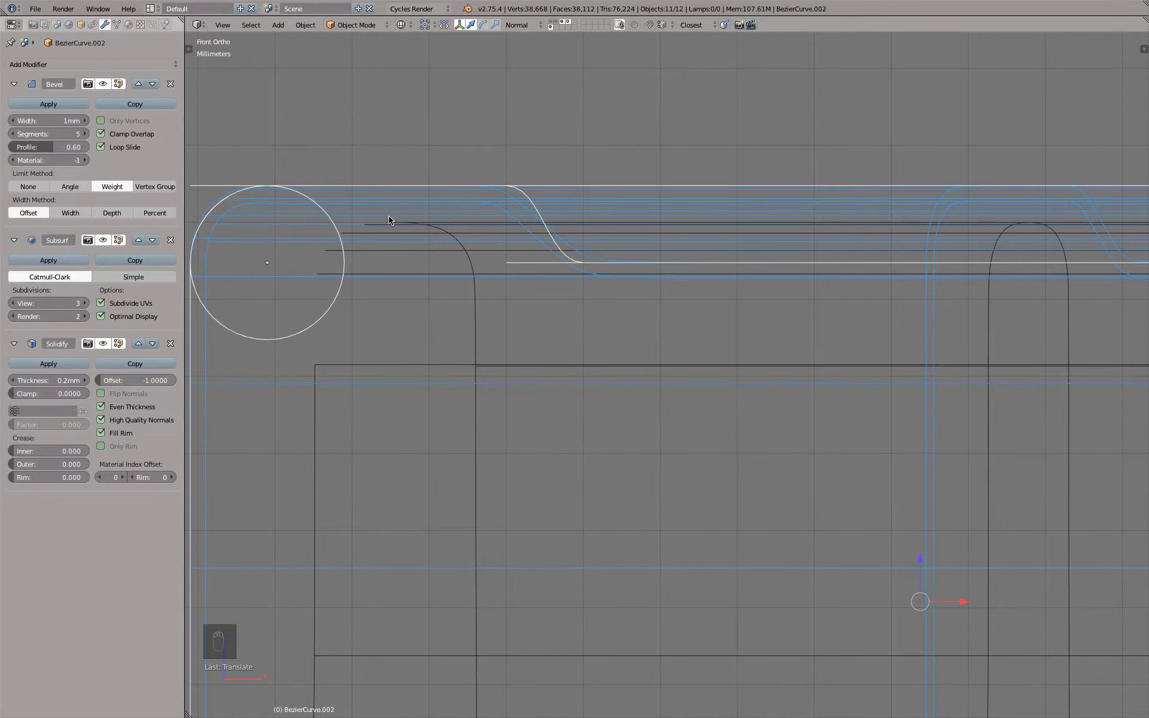
- Hide the guide curves and show the lid on the bottle at an angle in solid shading
scroll(589, 284, "down", 5)
scroll(590, 284, "down", 3)
middle_click_drag(590, 285, 566, 51)
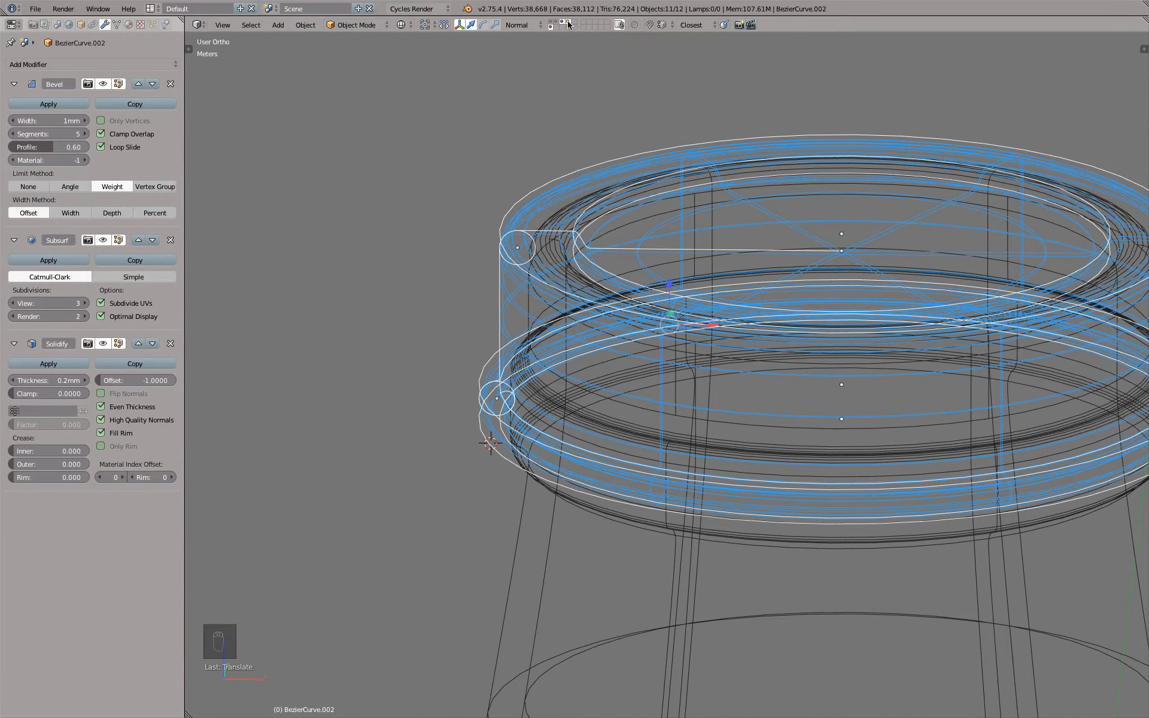
key("KP_Divide")
key("z")
scroll(644, 243, "up", 2)
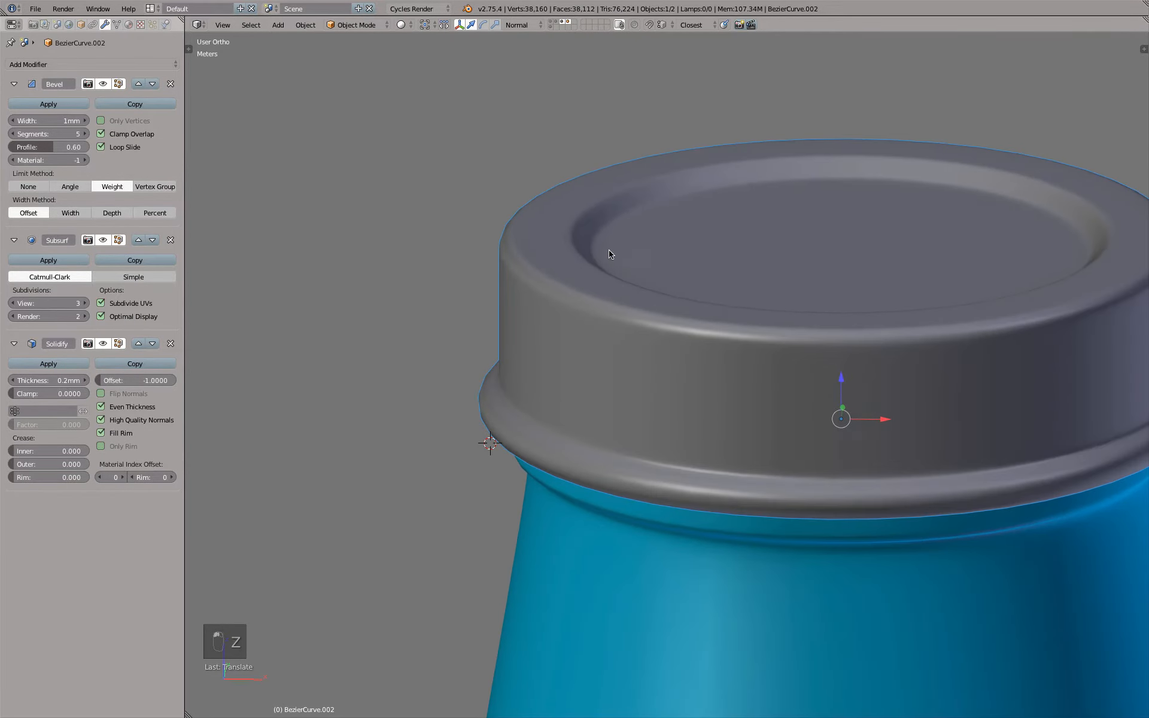
- Box-select the front vertices of the lid mesh in Edit Mode from the top wireframe view and hide them
key("Tab")
scroll(583, 266, "down", 2)
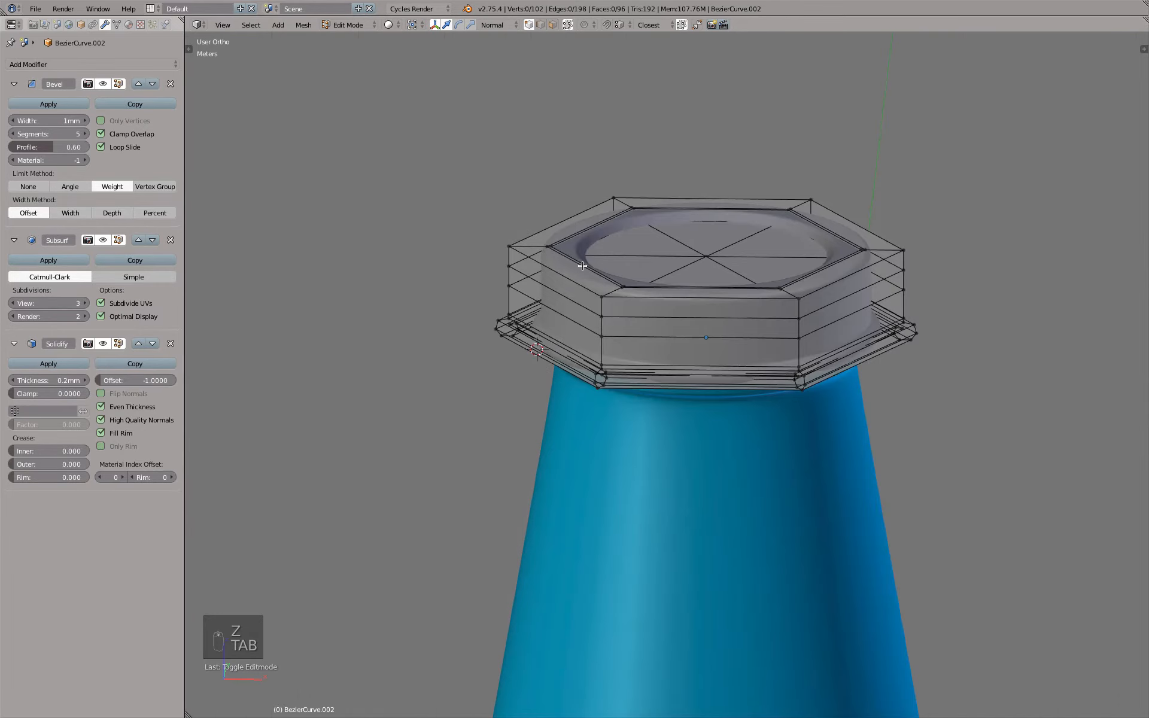
key("KP_7")
key("z")
key("b")
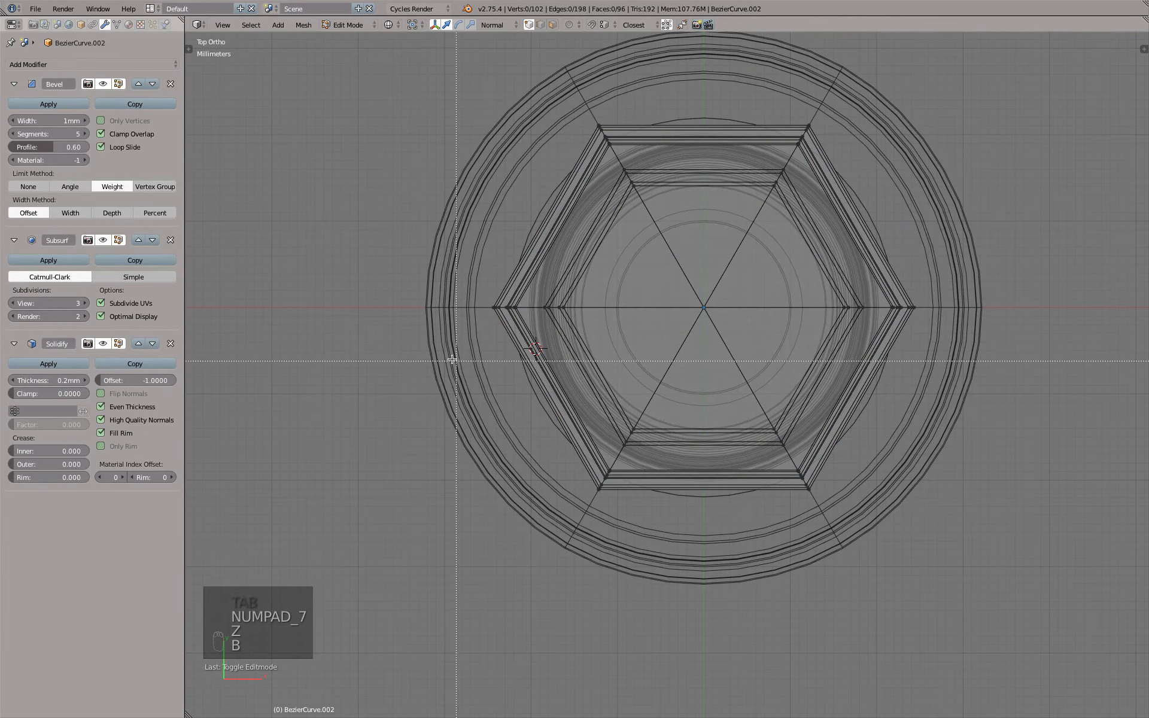
left_click_drag(452, 359, 900, 516)
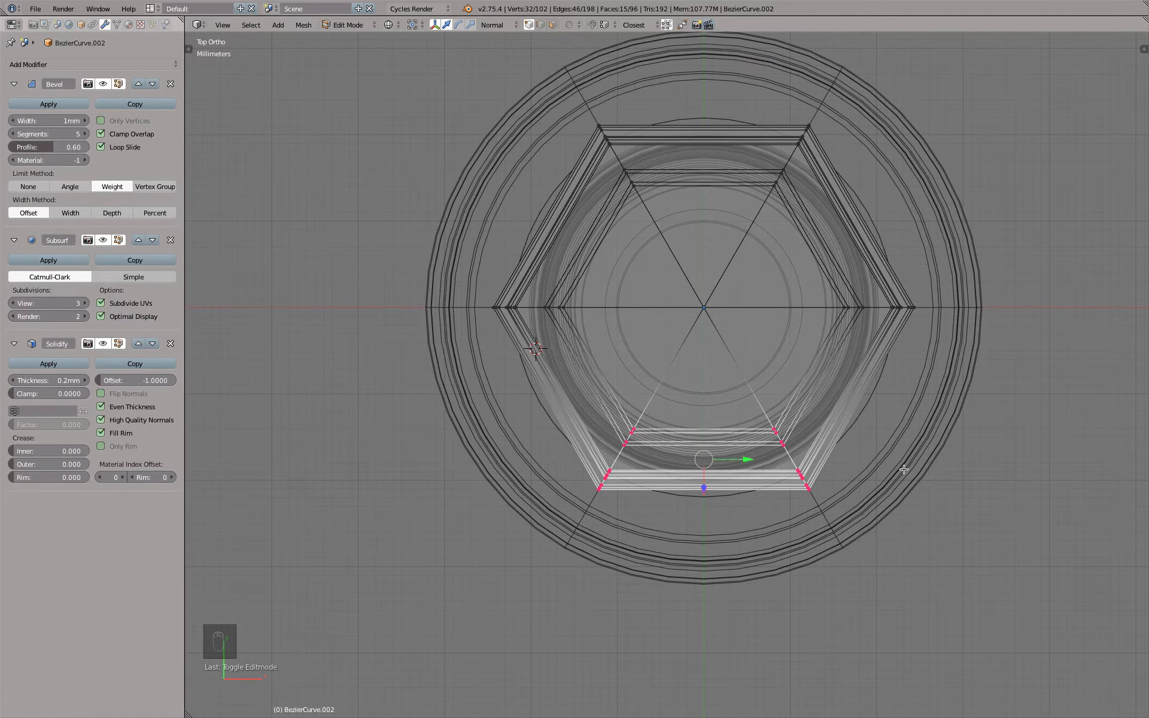
key("h")
- Examine the fit between the cut-open lid and the bottle neck in solid shading
key("KP_1")
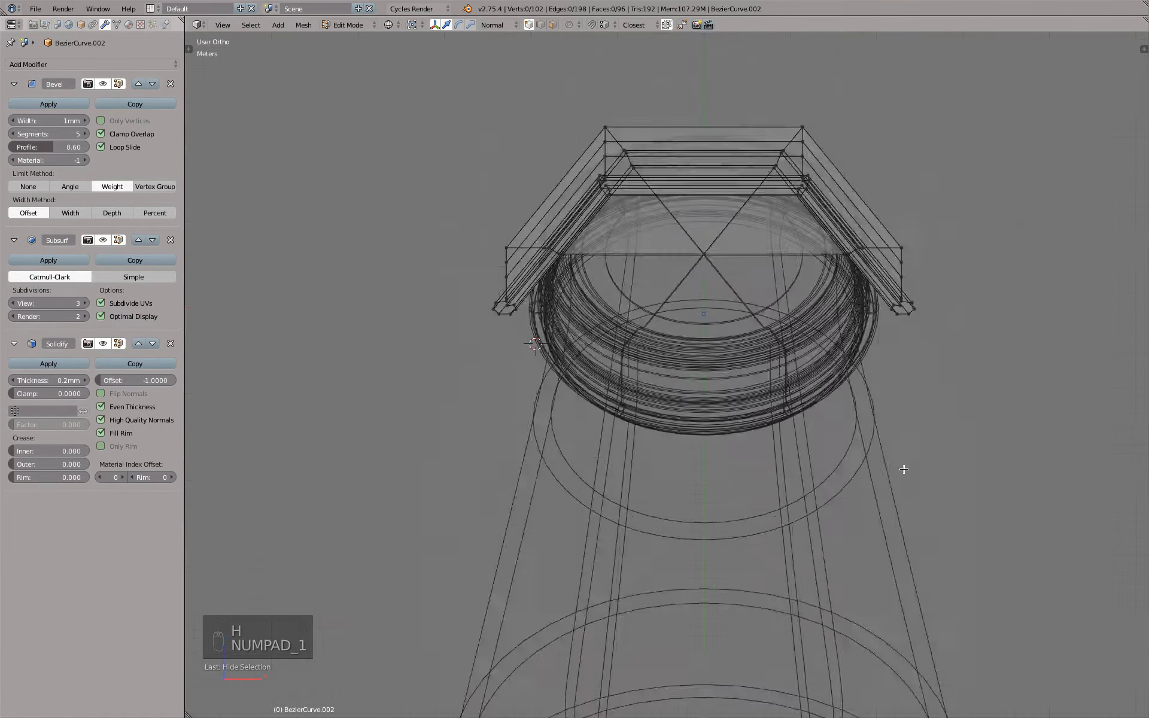
key("z")
scroll(714, 304, "up", 6)
scroll(578, 195, "down", 3)
middle_click_drag(522, 207, 532, 235)
middle_click_drag(496, 216, 644, 234, "shift")
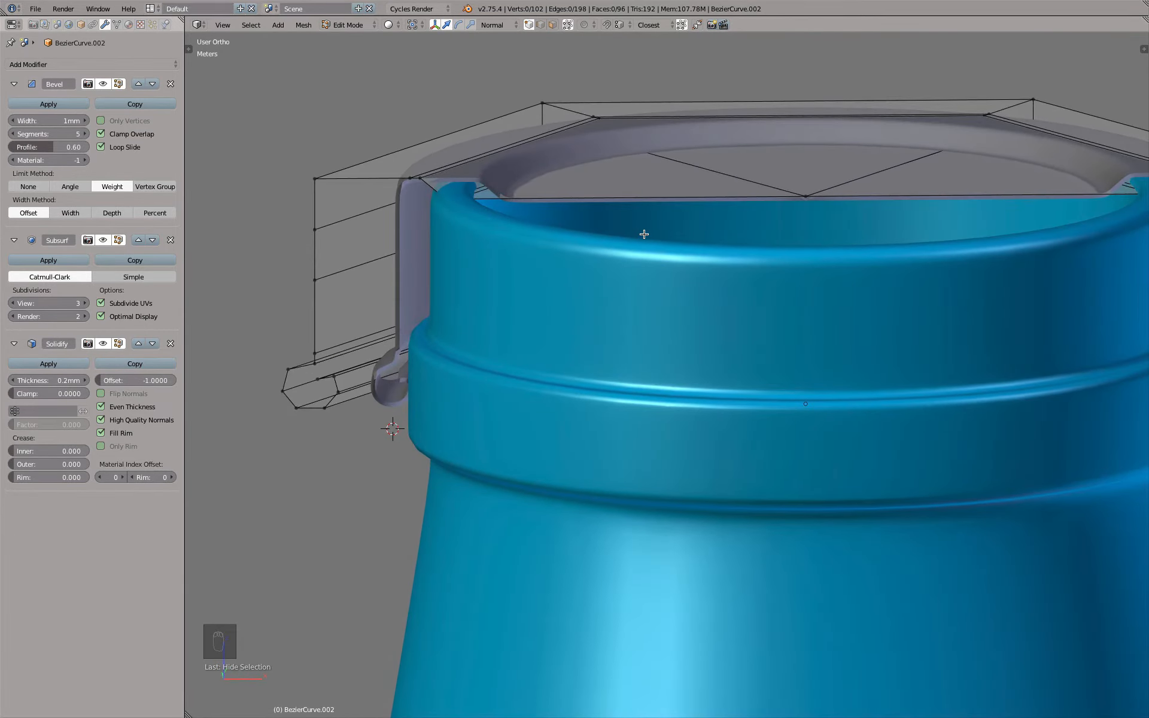
- Reveal the hidden part of the lid mesh and return to Object Mode in the top wireframe view
key("alt+h")
key("KP_1")
key("z")
key("KP_7")
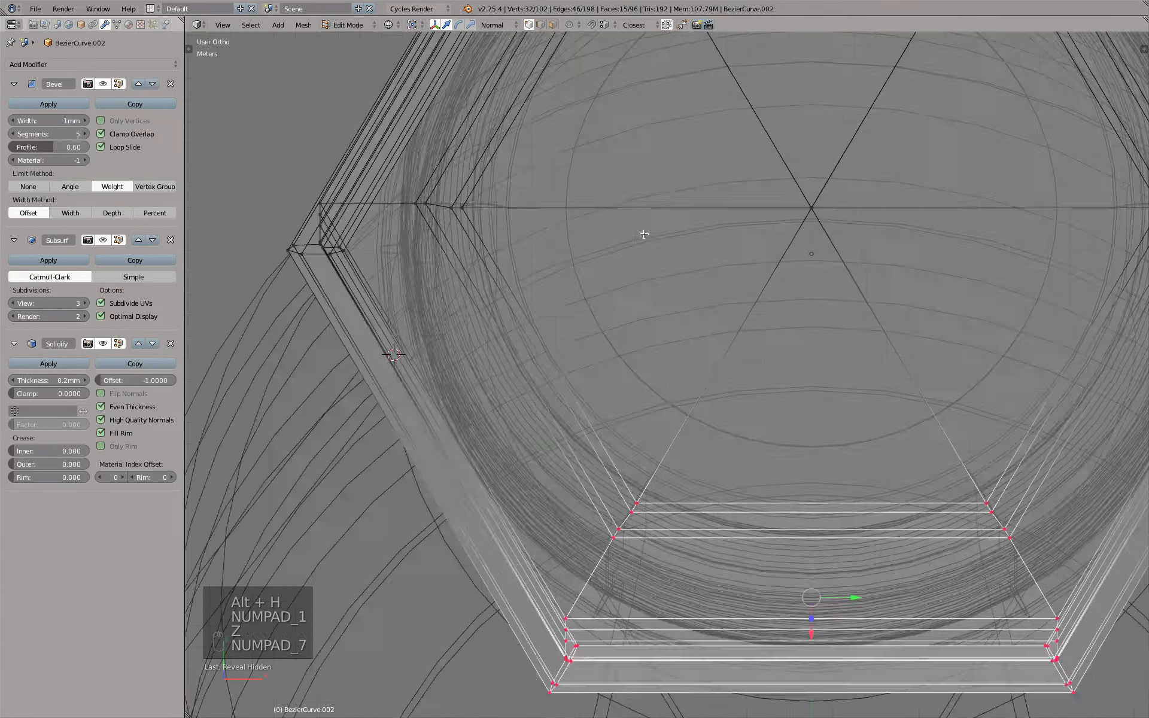
key("Tab")
scroll(623, 263, "down", 5)
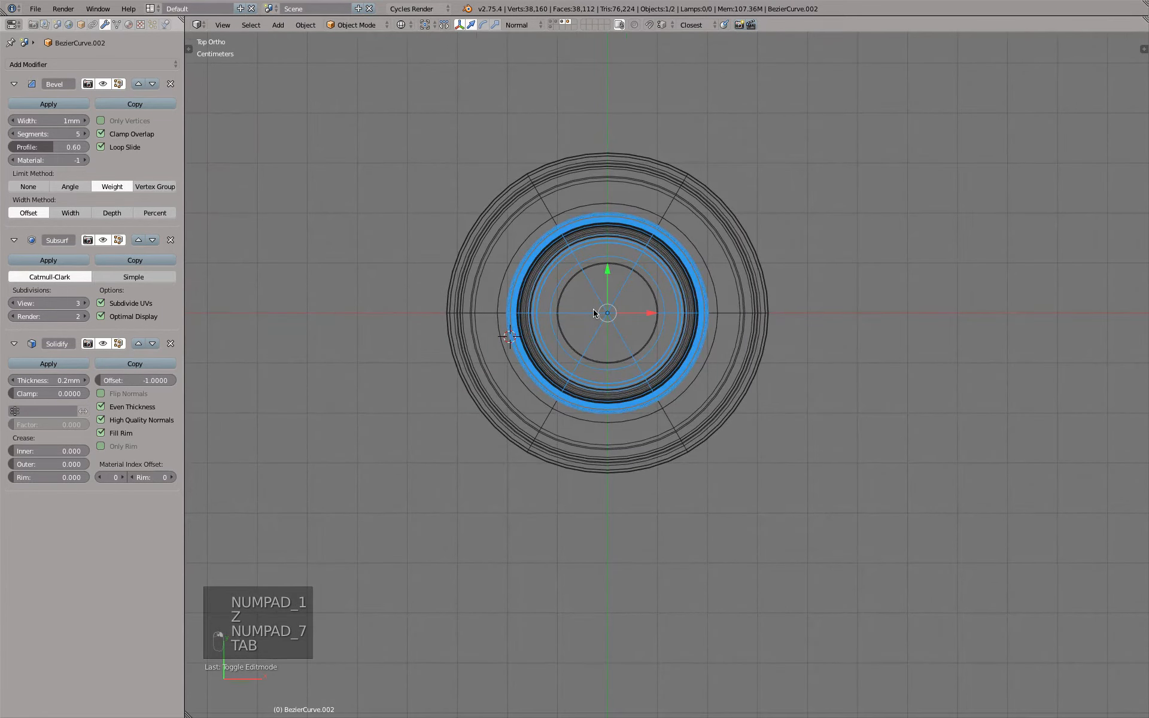
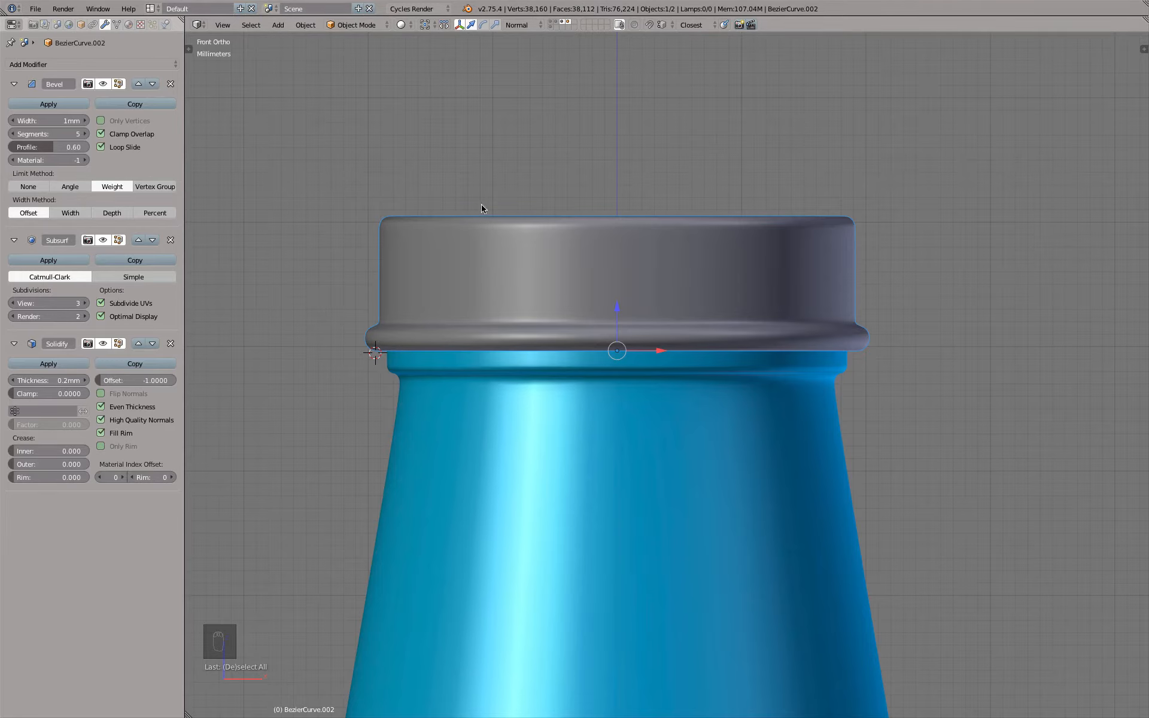
- Display the bottle's guide curves and snap the 3D cursor to the inner circle at the top of the neck collar
left_click(552, 25)
middle_click_drag(608, 172, 574, 175)
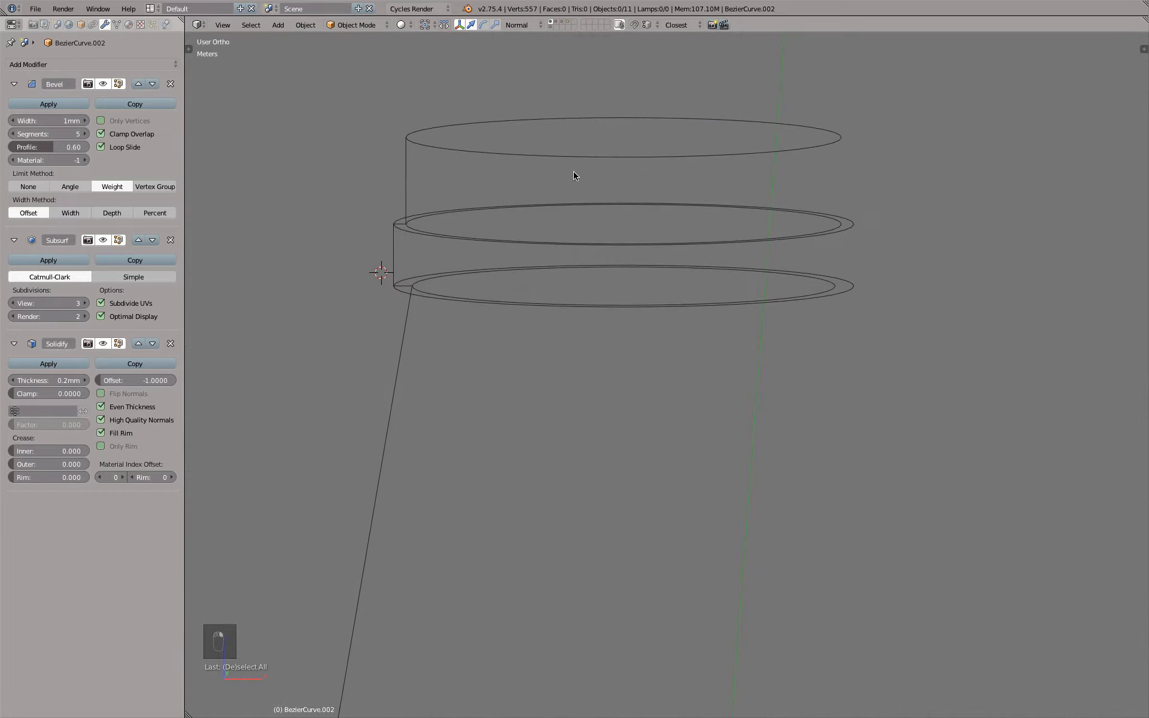
right_click(419, 225)
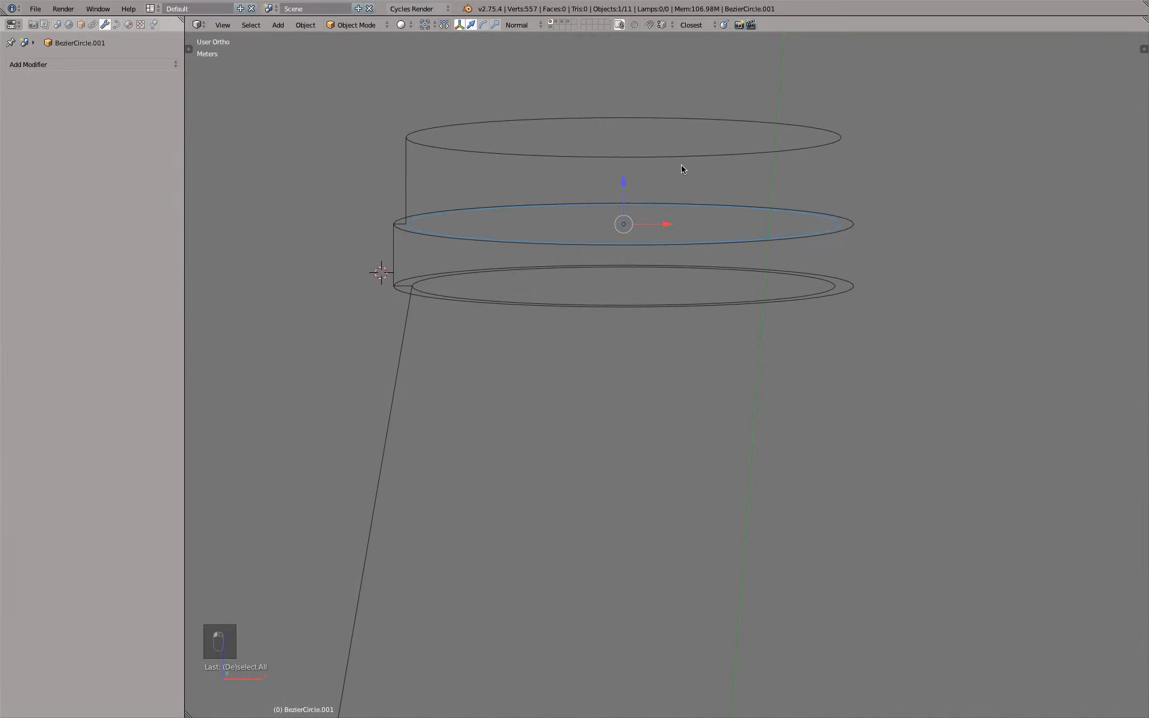
key("shift+s")
left_click(682, 167)
- Show the bottle in front view and add the empty third layer as the active one
left_click(563, 22)
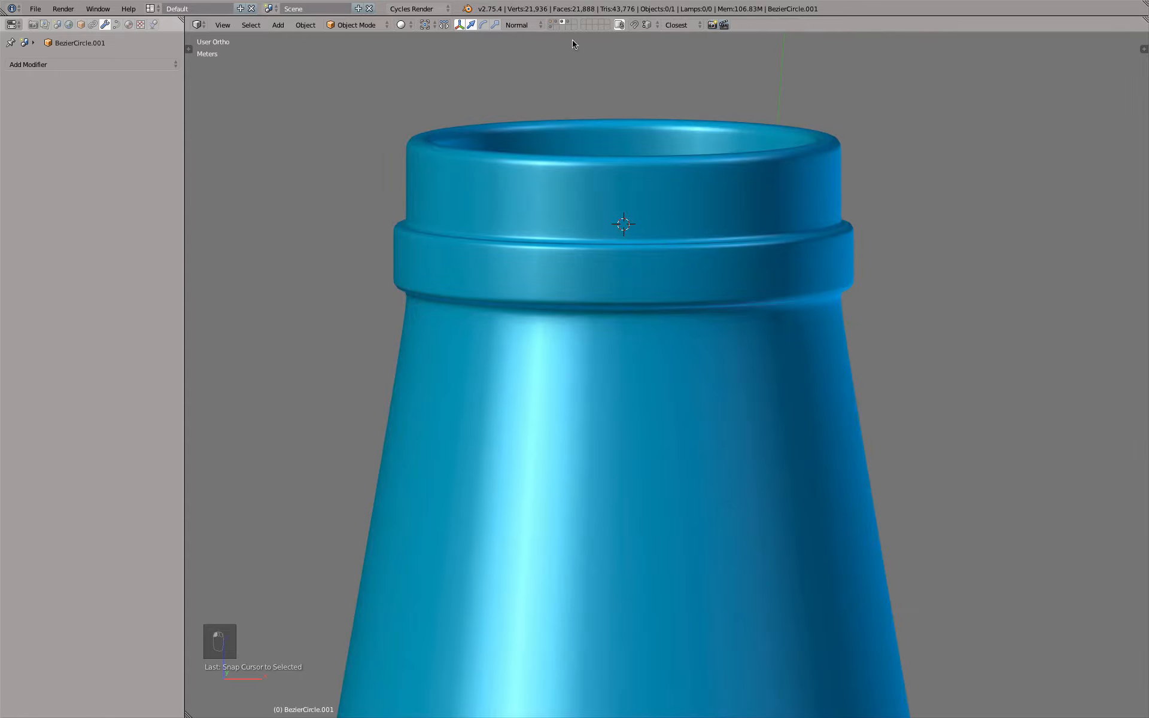
key("KP_1")
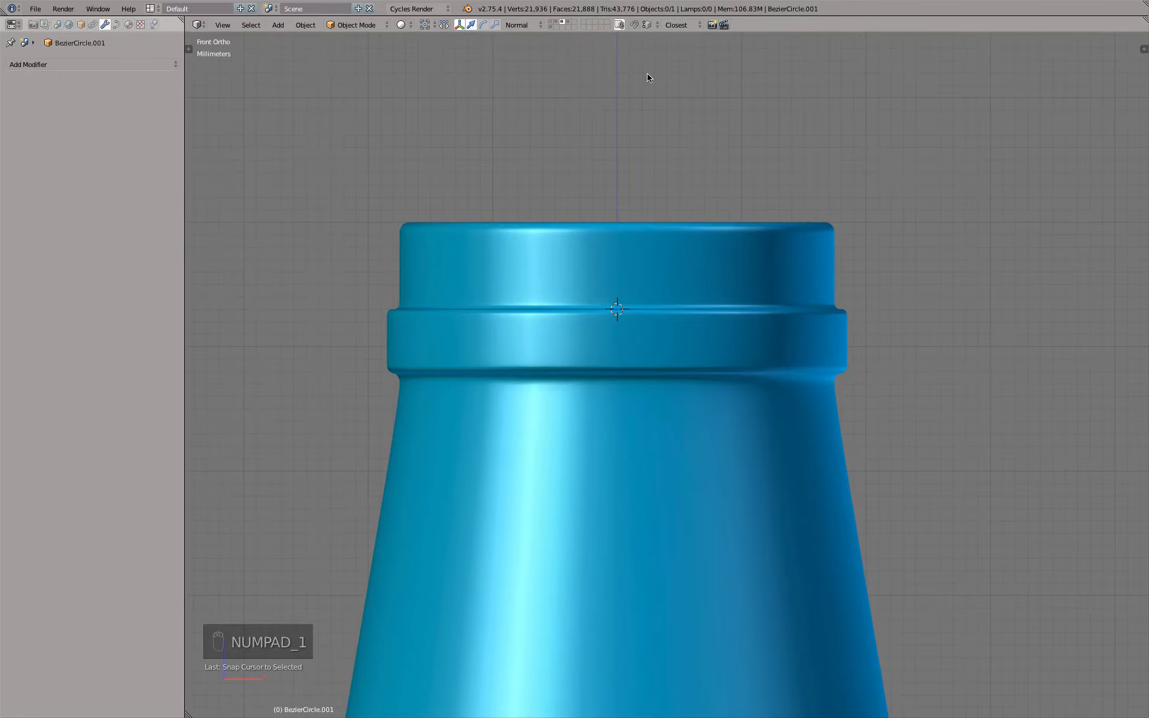
left_click(576, 23, "shift")
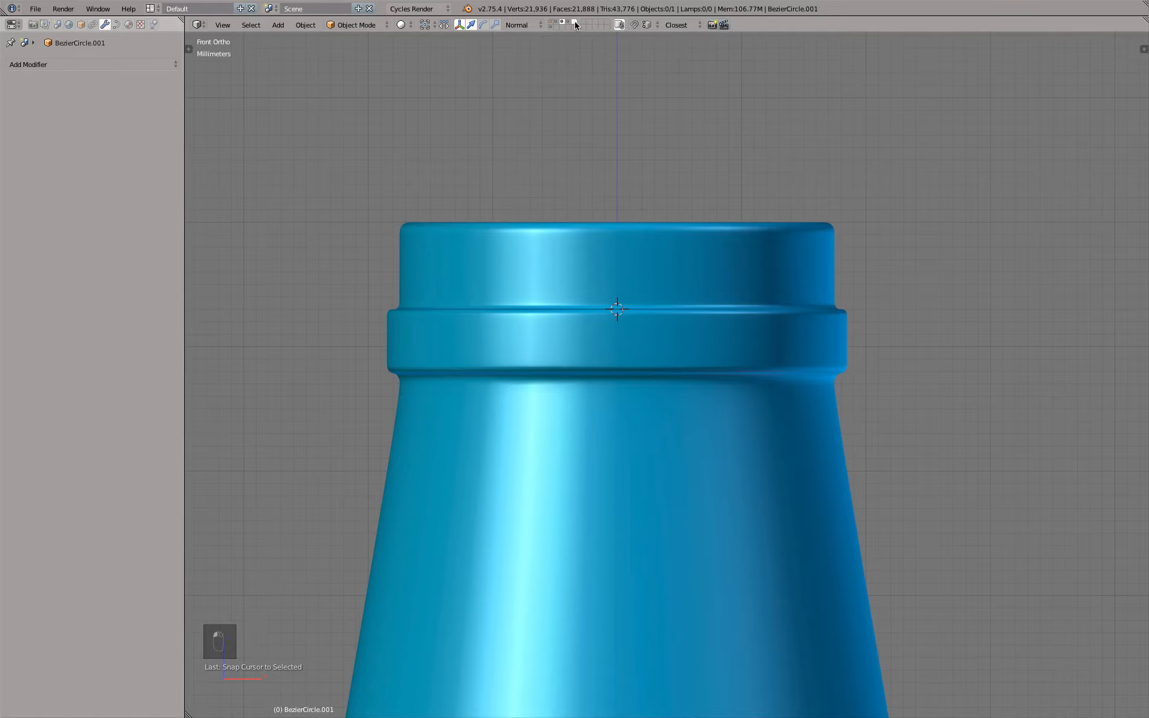
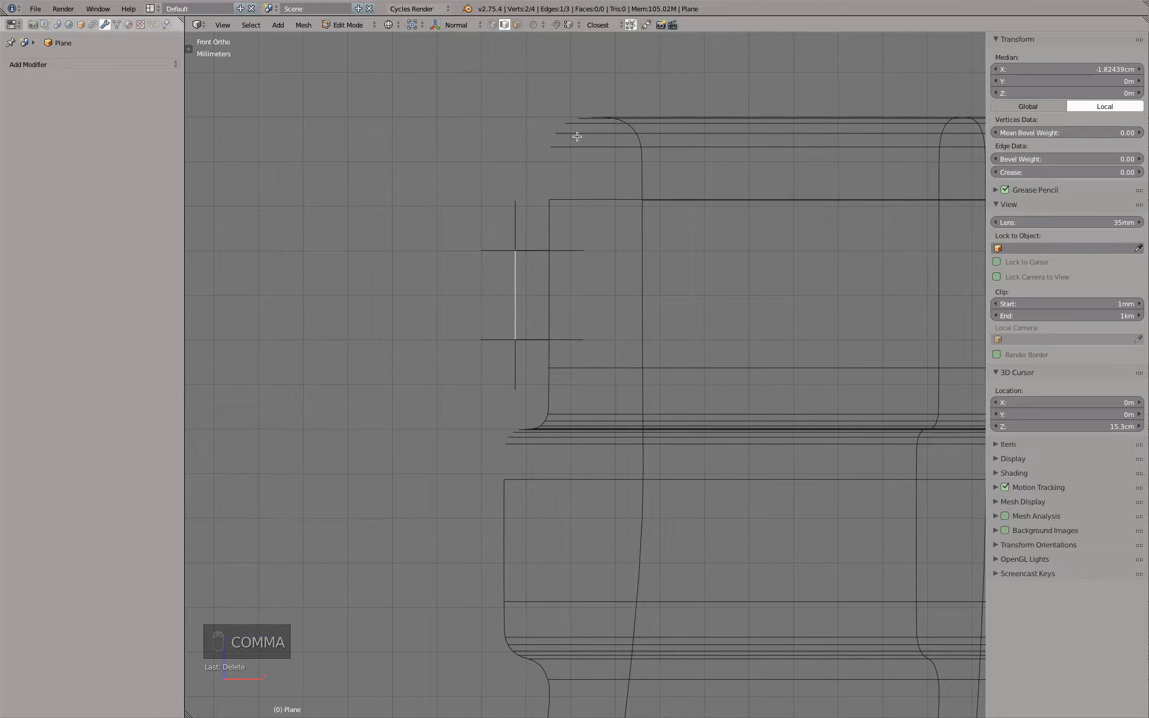
- Scale the thread profile's outer vertical edge to about half its height, switch to vertex selection and return to Object Mode
key("s")
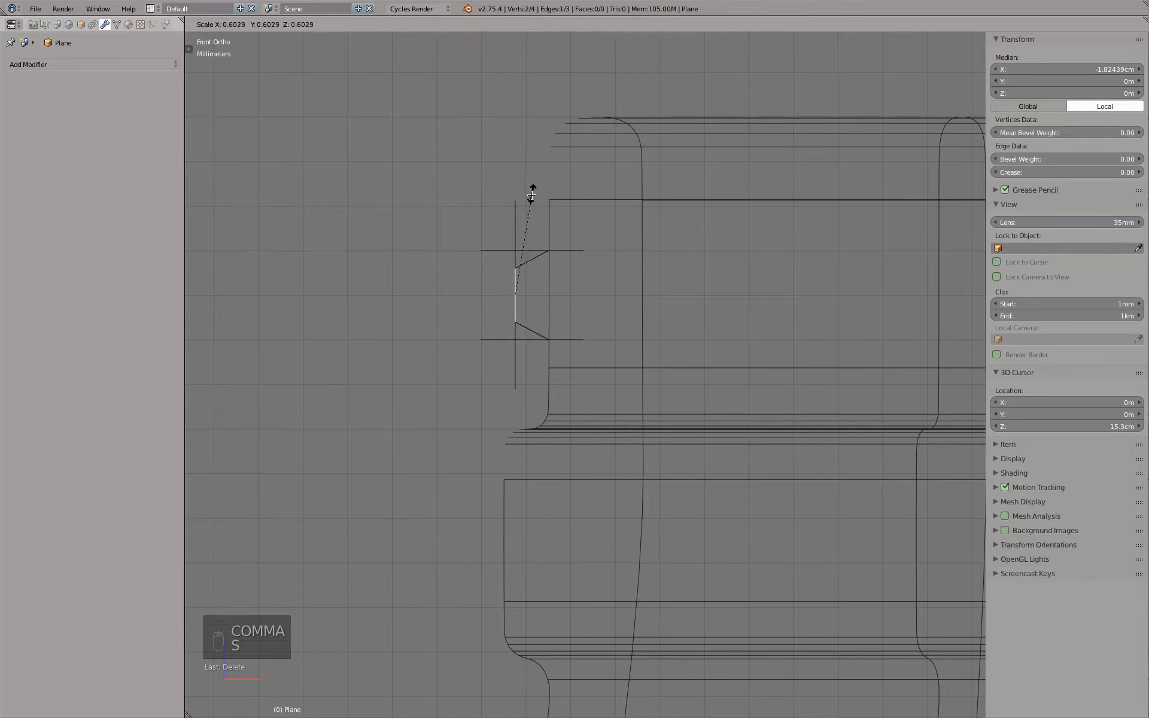
left_click(526, 205)
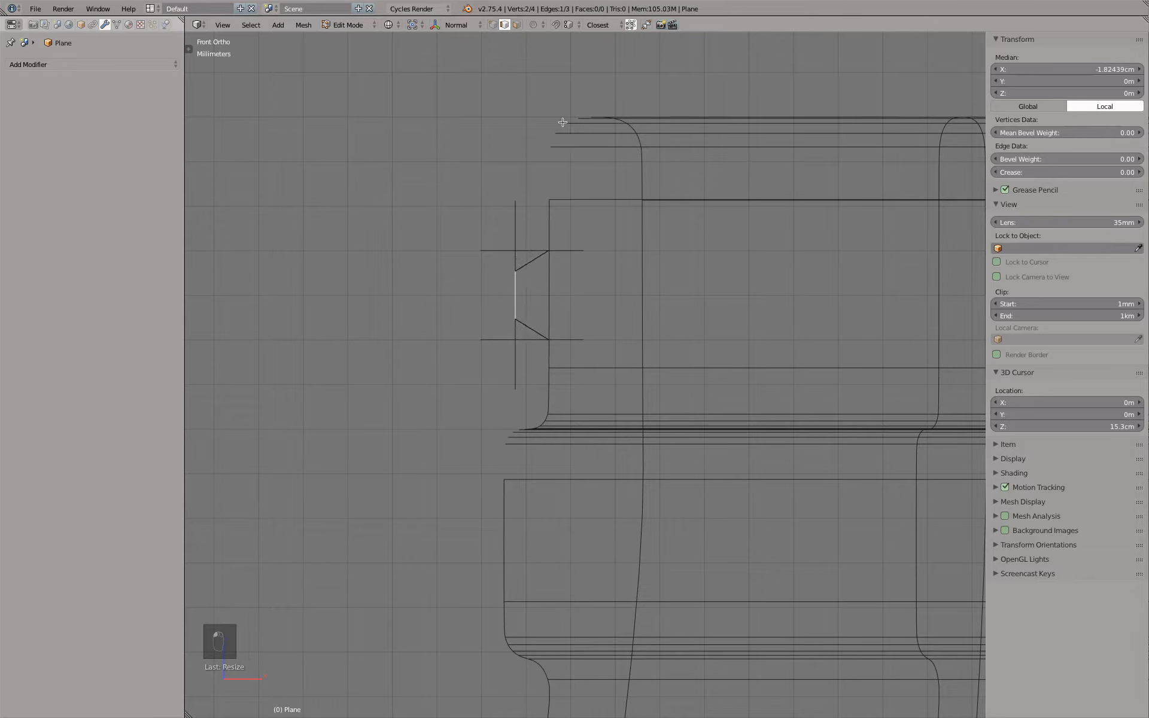
left_click(494, 26)
scroll(579, 254, "down", 6)
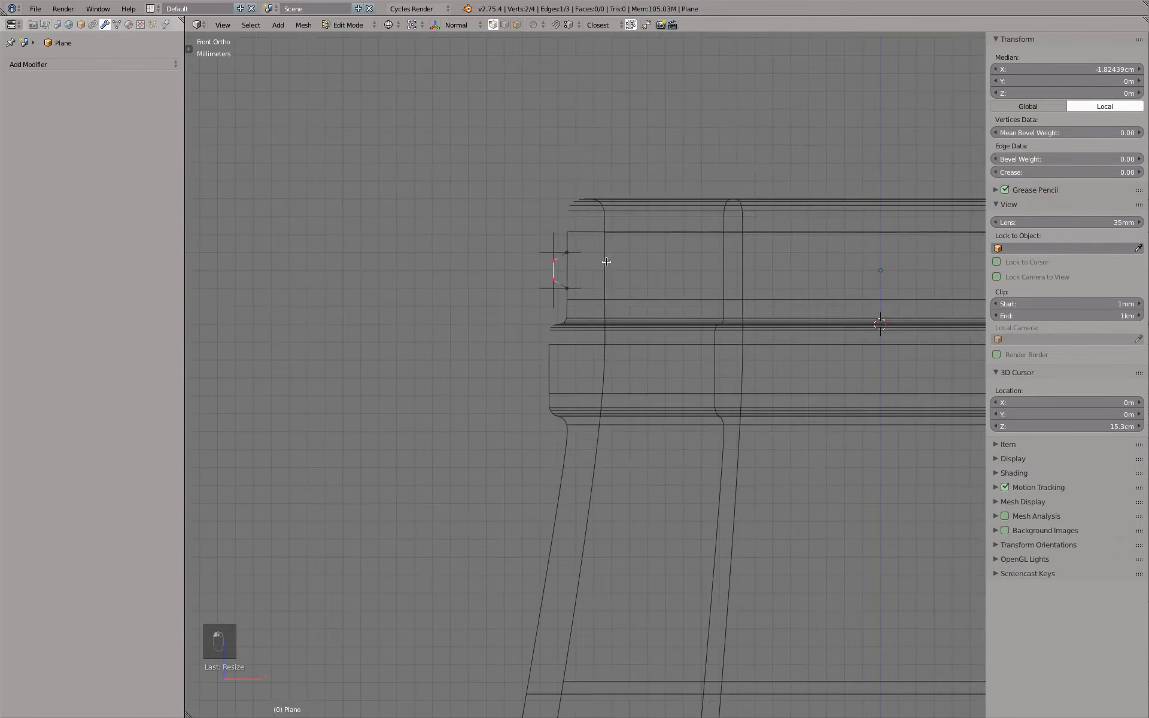
key("Tab")
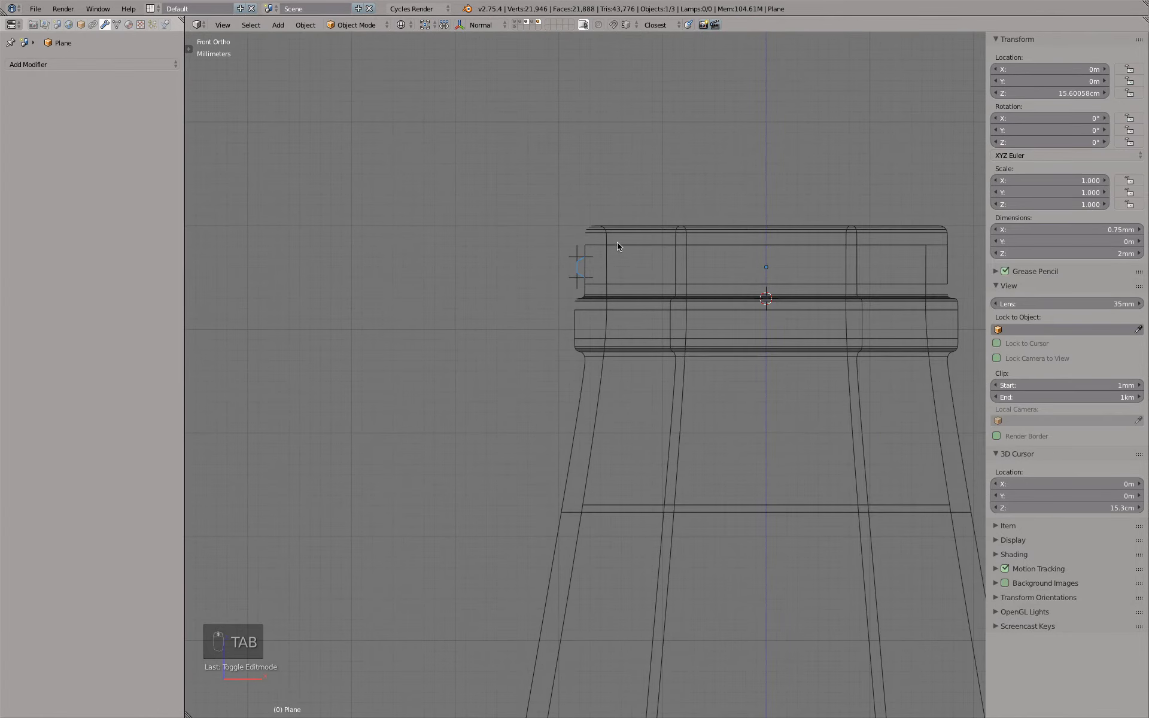
- View the thread profile on the bottle neck in solid shading and add a Screw modifier to it
middle_click_drag(617, 242, 655, 261)
key("z")
middle_click_drag(357, 111, 534, 283, "shift")
scroll(440, 270, "up", 4)
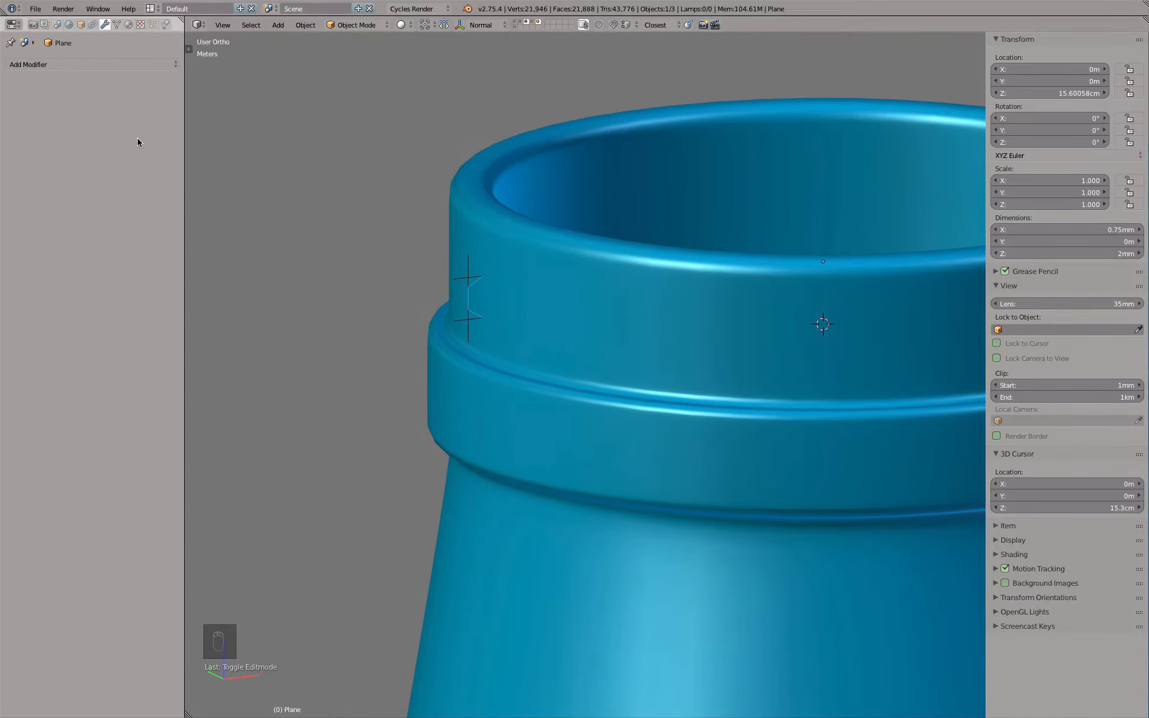
left_click(102, 64)
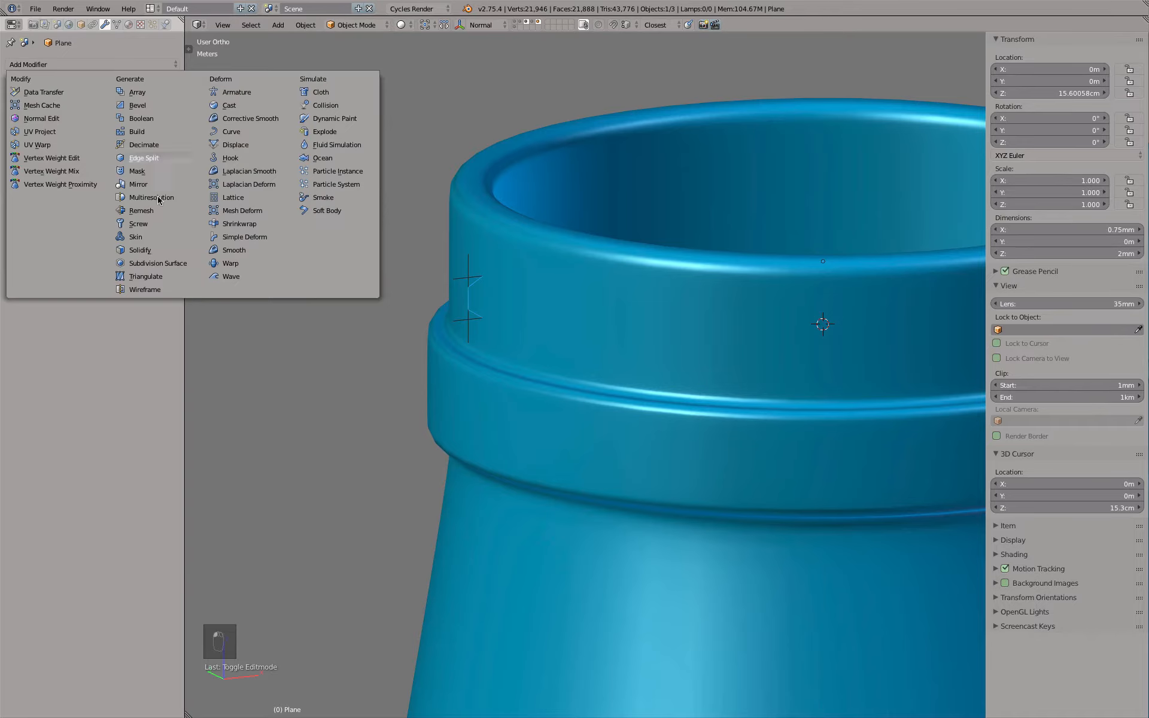
left_click(160, 227)
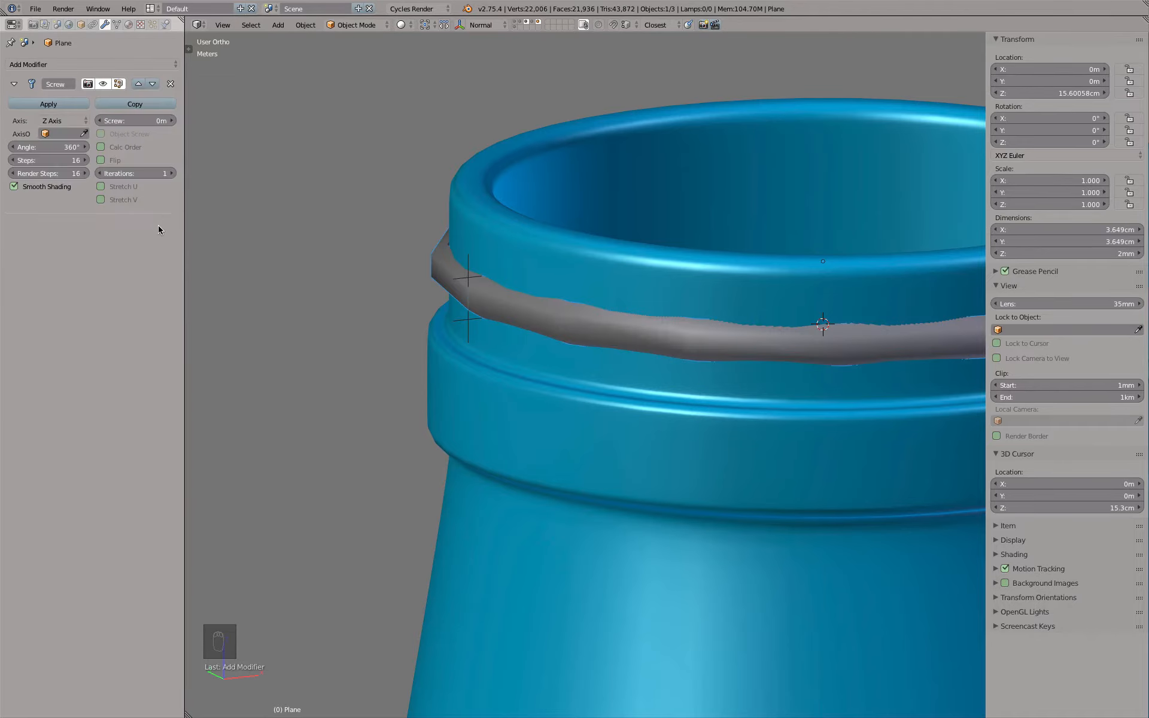
- Set both Steps and Render Steps of the Screw modifier to 64
left_click_drag(55, 159, 55, 173)
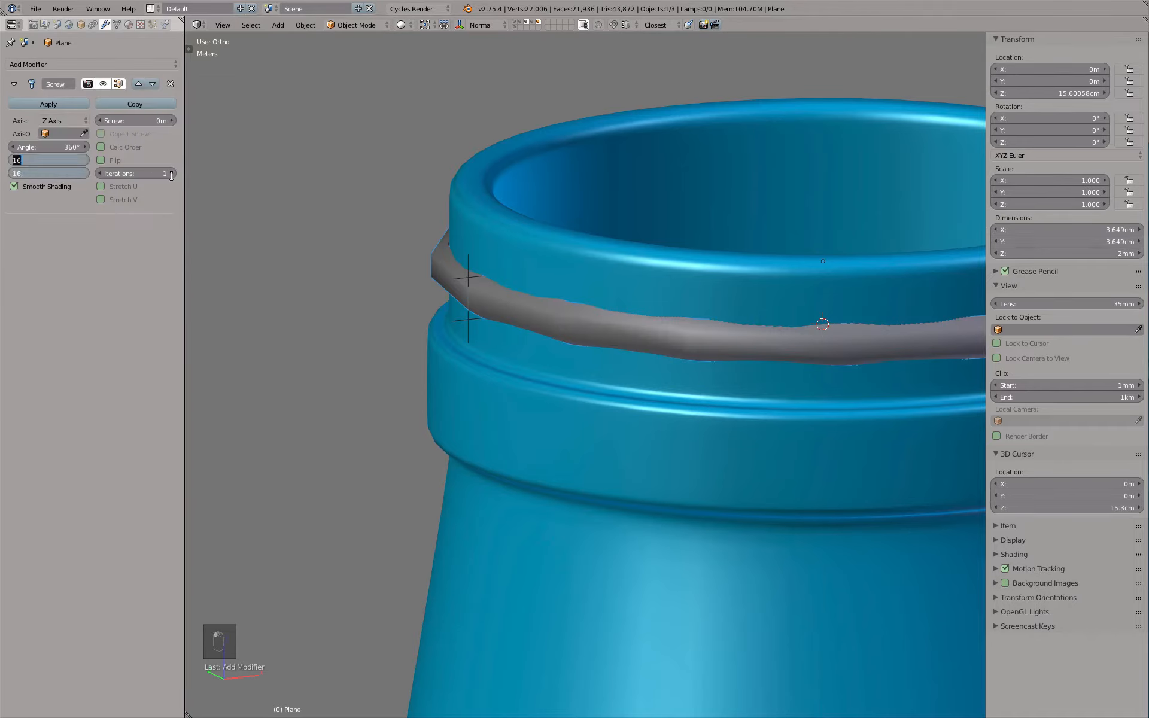
type("64")
key("Return")
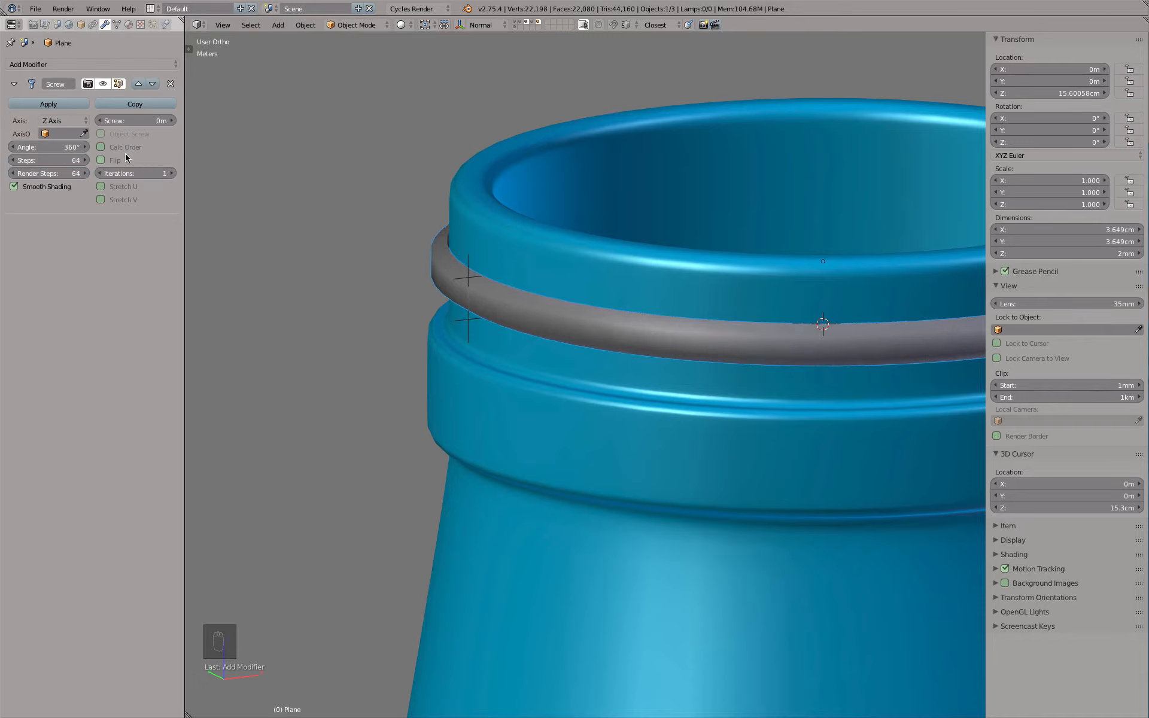
- Try 1 mm and 2 mm as the Screw modifier's height offset on the thread profile
left_click(129, 122)
type("1mm")
key("Return")
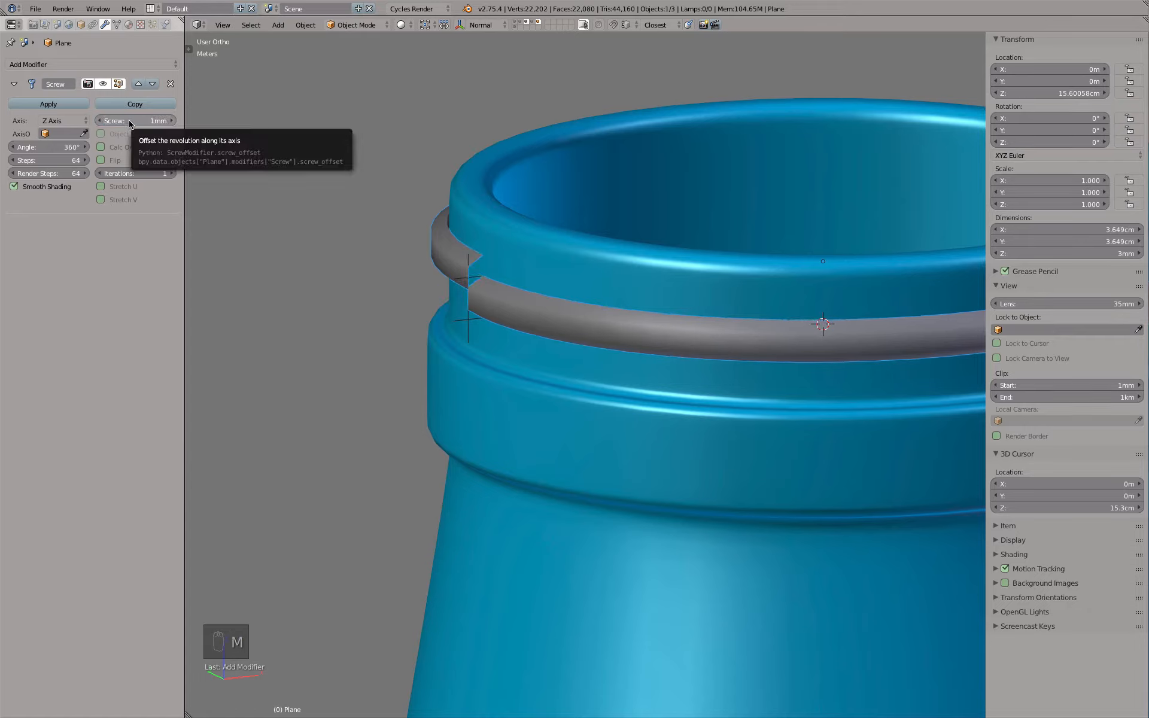
left_click(128, 120)
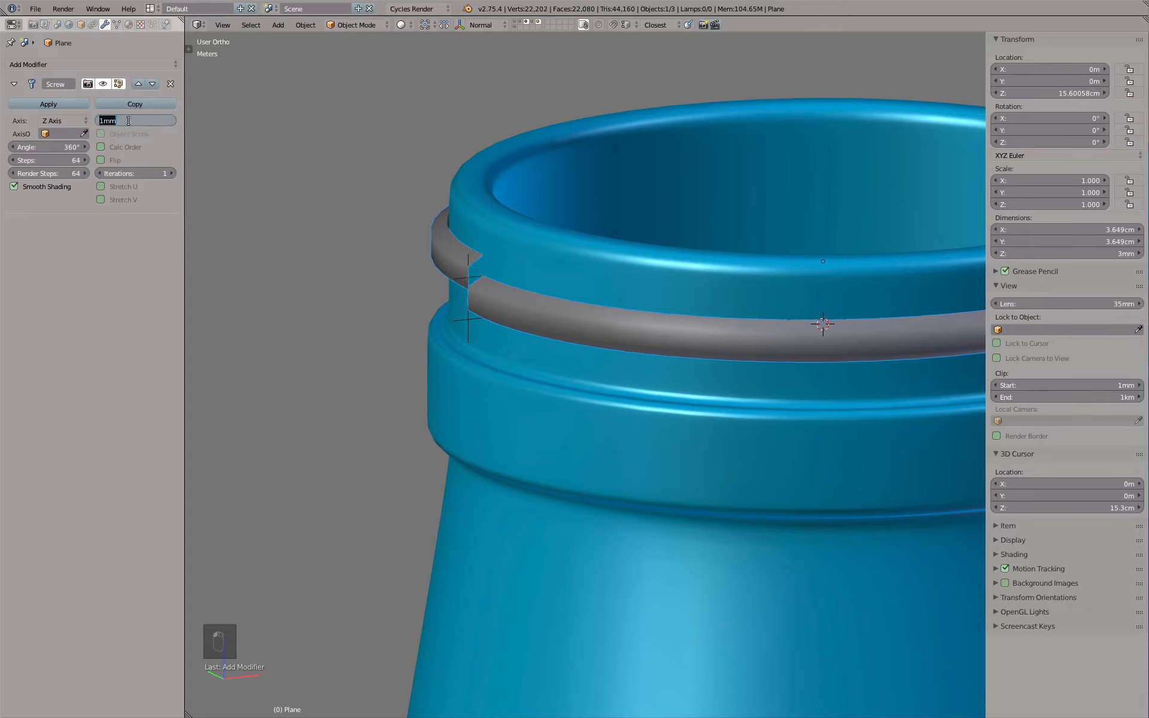
type("2mm")
key("Return")
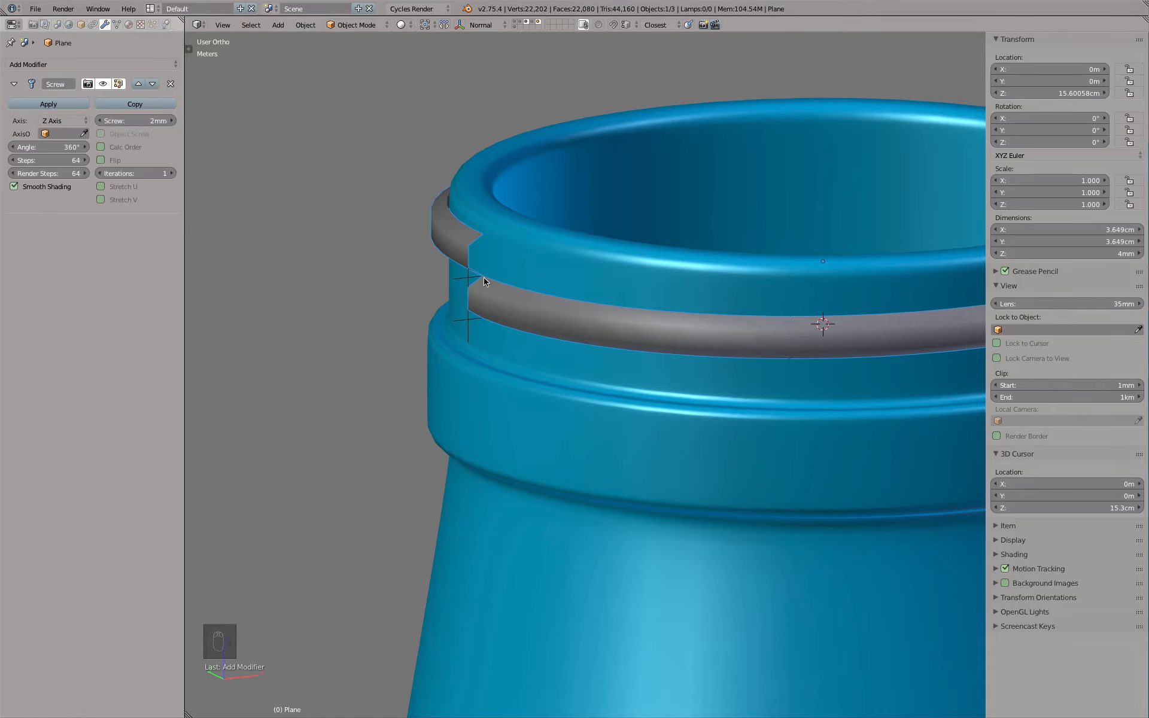
- Set the Screw modifier's height offset to 3 mm
left_click(142, 120)
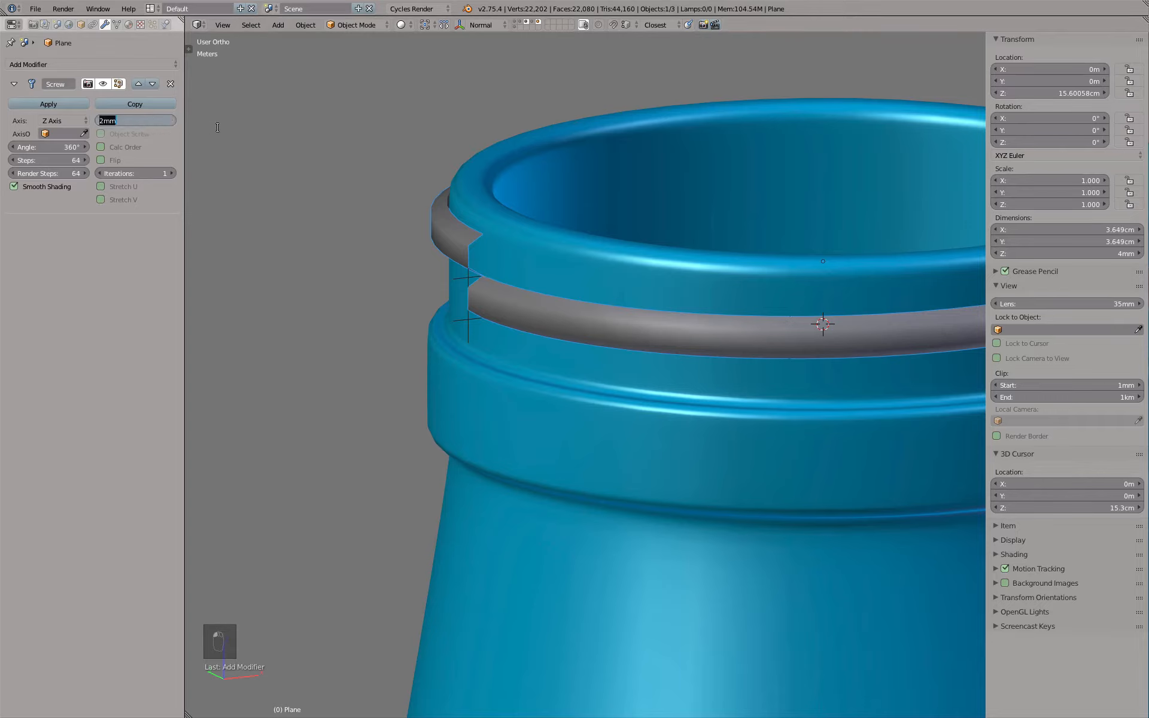
type("3mm")
key("Return")
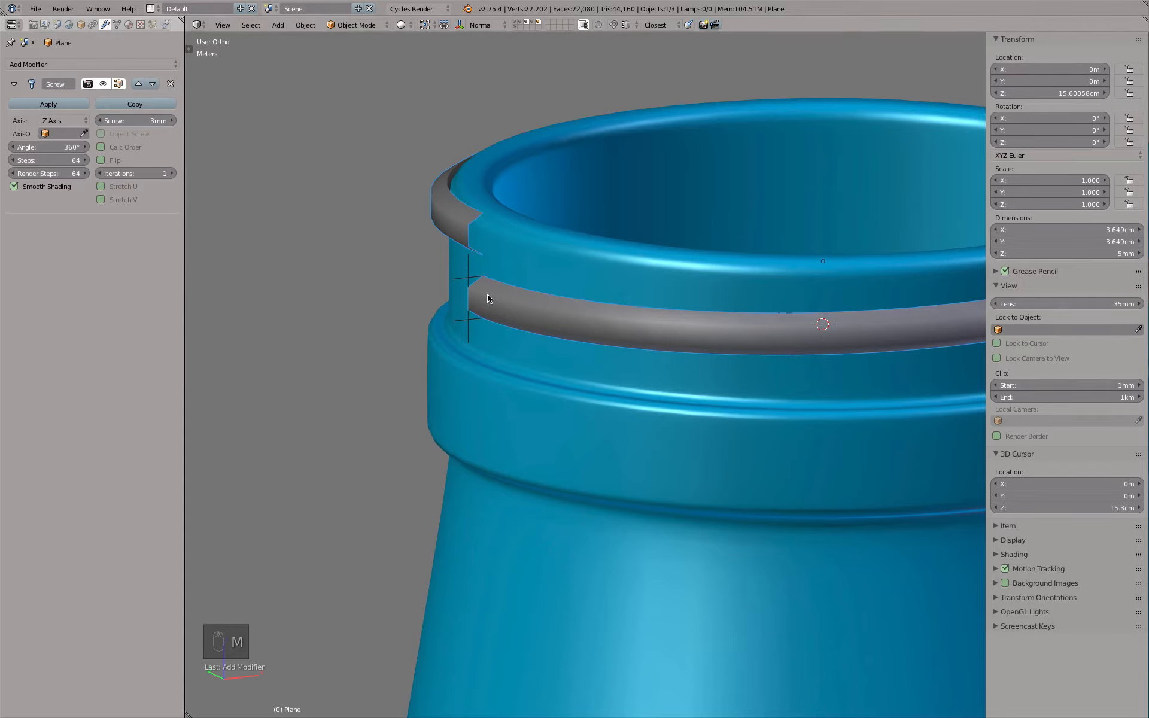
- Examine the vertical gap between the thread's start and end in front view and from an angle
key("KP_1")
key("KP_3")
key("KP_Decimal")
key("KP_1")
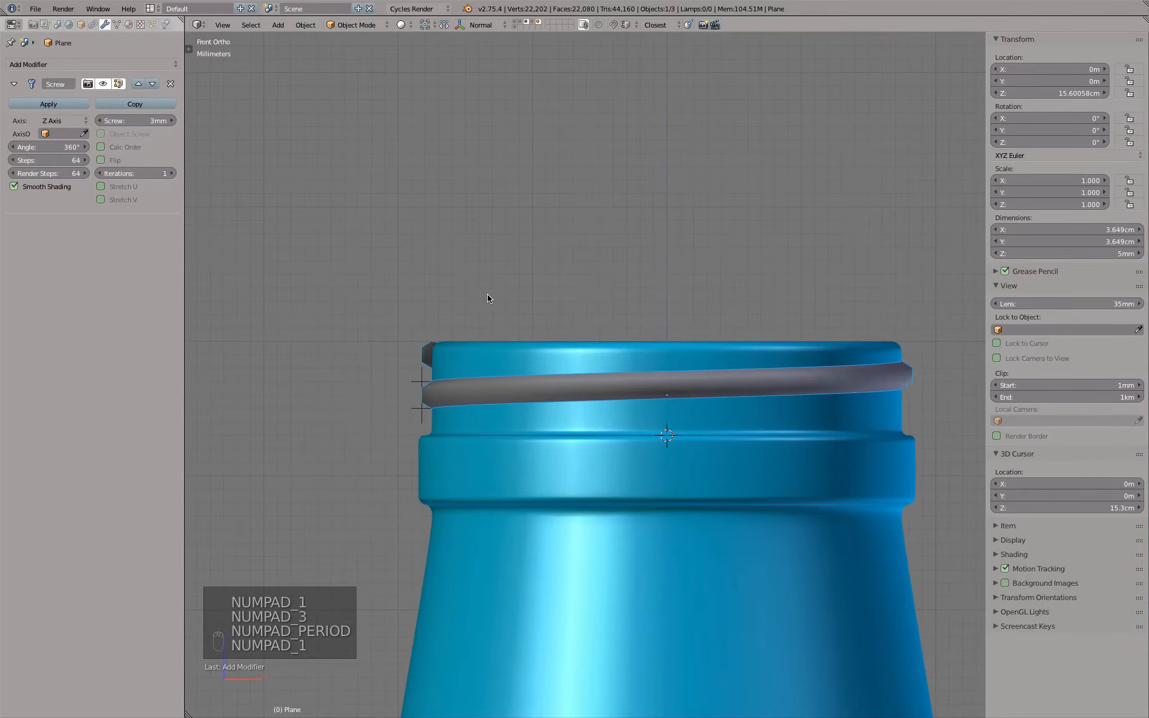
scroll(422, 359, "up", 6)
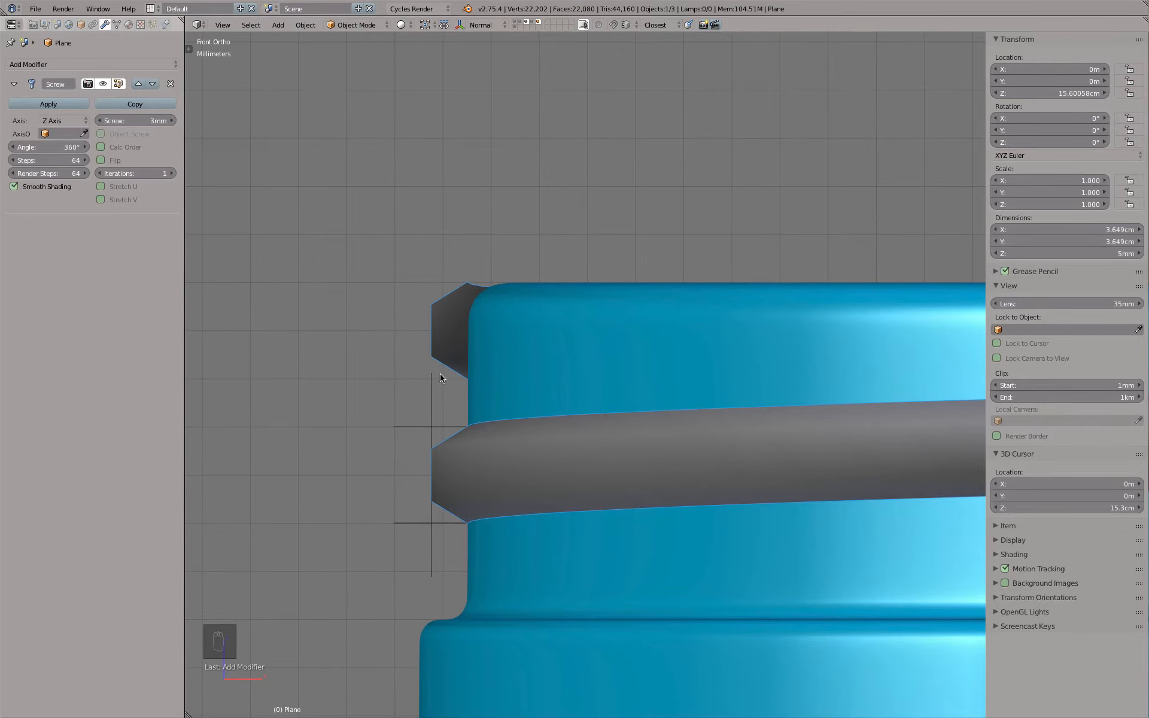
scroll(502, 430, "down", 4)
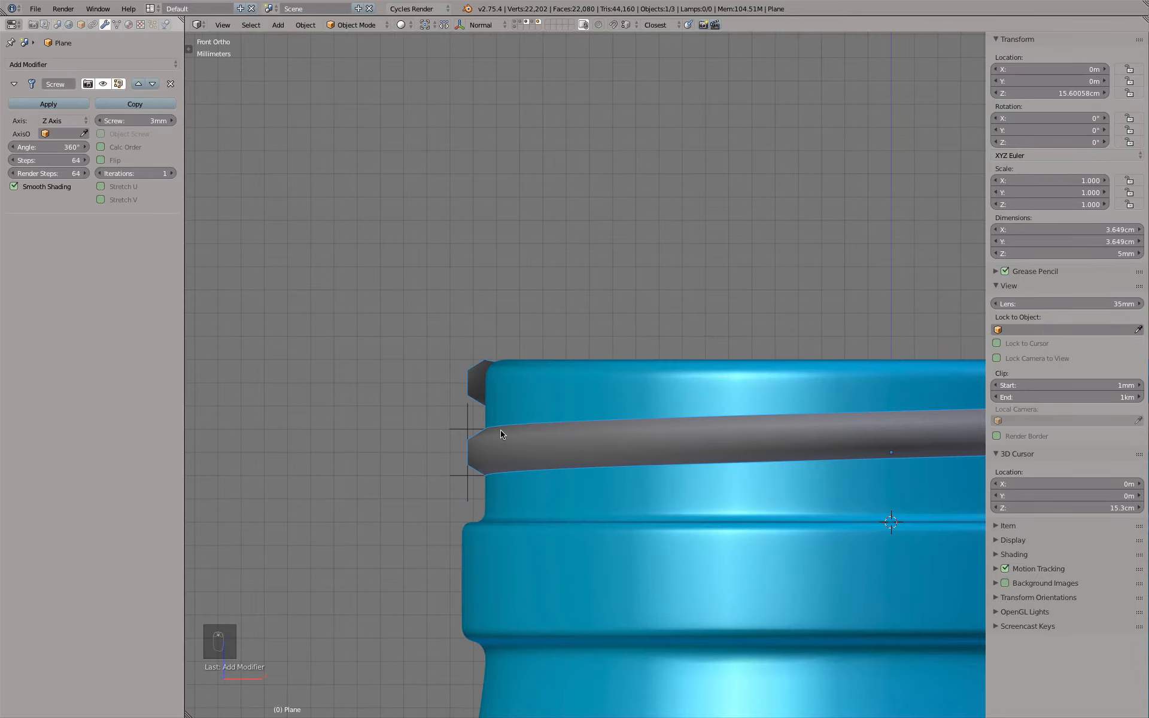
key("KP_3")
key("KP_1")
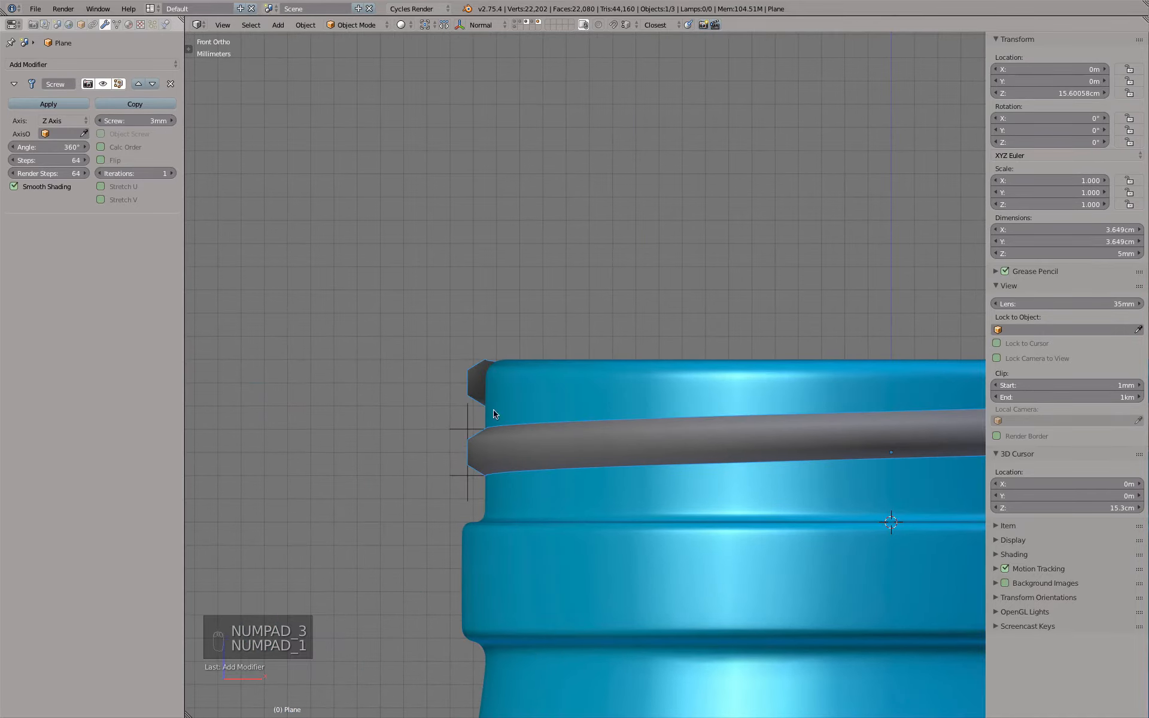
middle_click_drag(494, 414, 565, 408)
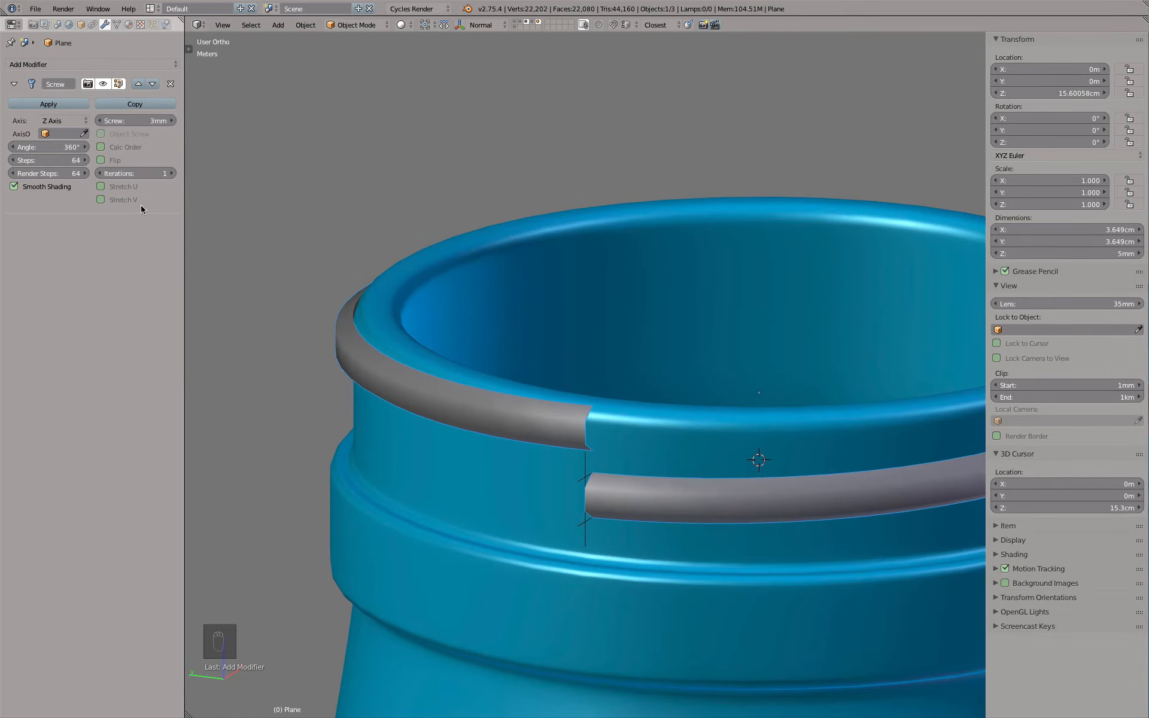
- Try up to 7 iterations in the Screw modifier and reduce them back to 1
left_click(172, 173)
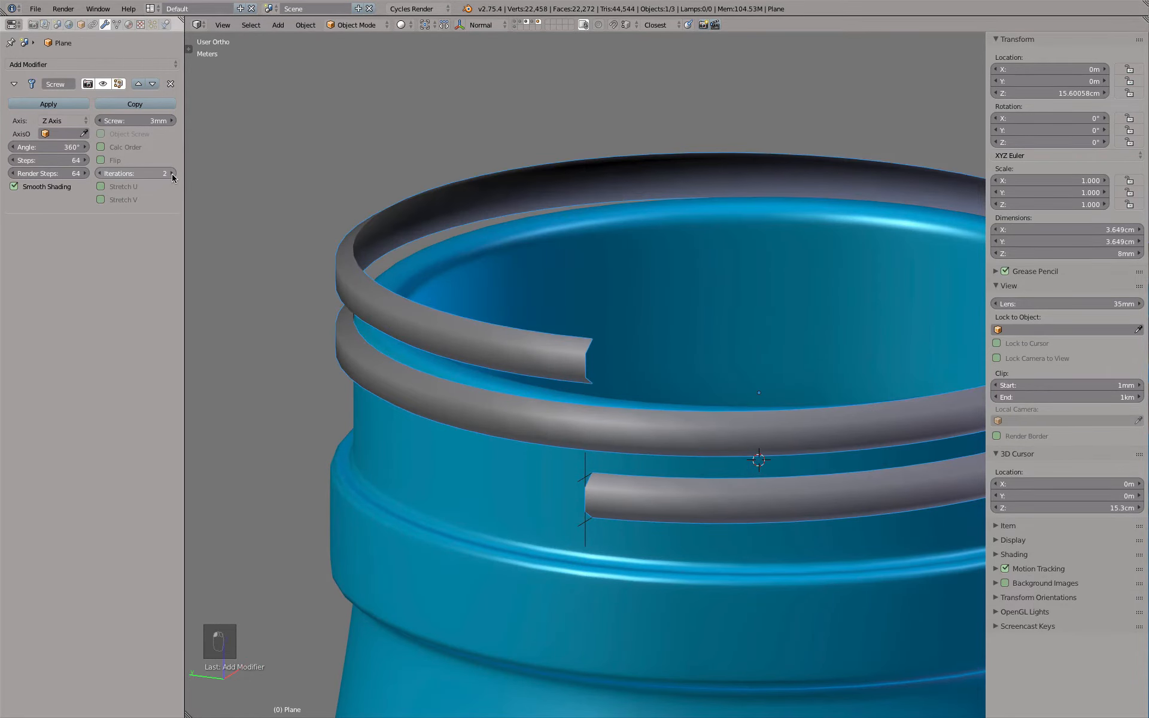
left_click(172, 174)
left_click(172, 174)
left_click(172, 174)
left_click(172, 174)
scroll(432, 267, "down", 6)
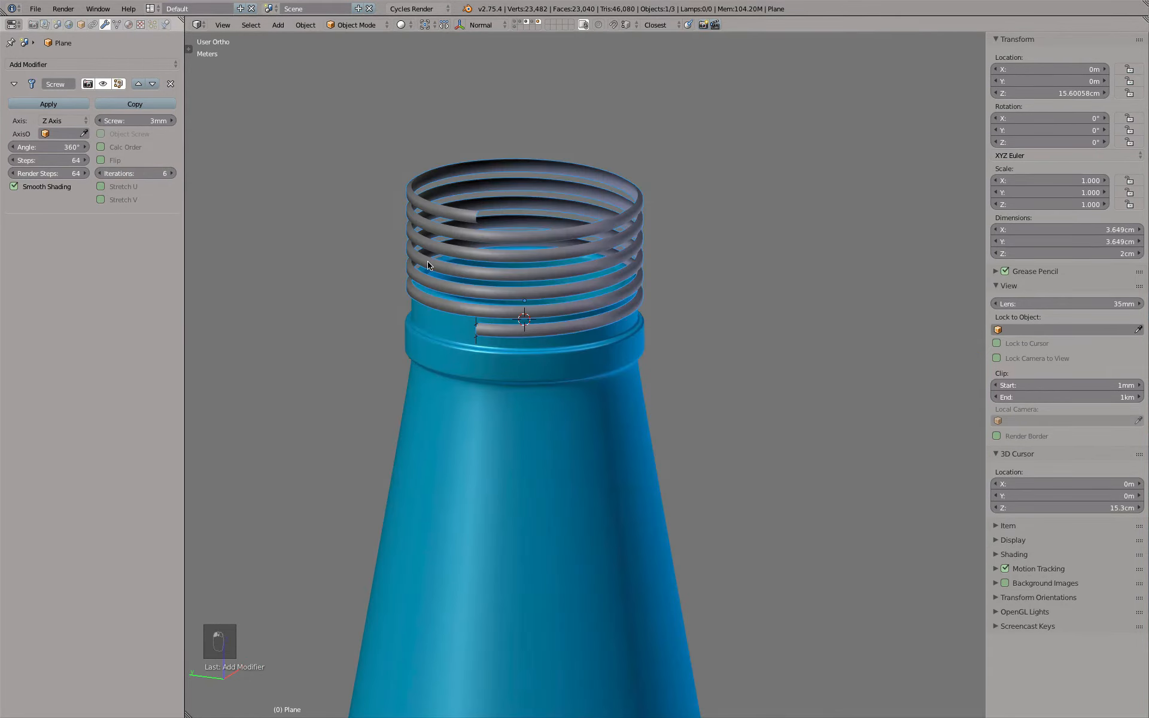
left_click(172, 173)
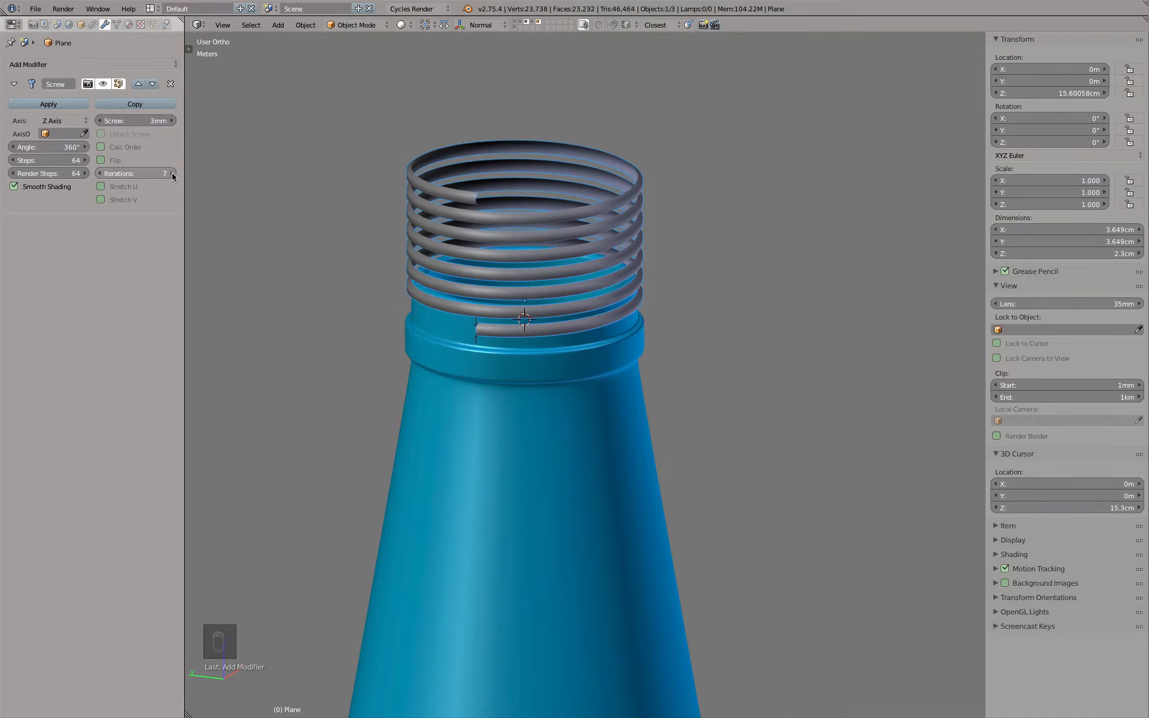
left_click(101, 173)
left_click(101, 173)
left_click(100, 174)
left_click(101, 174)
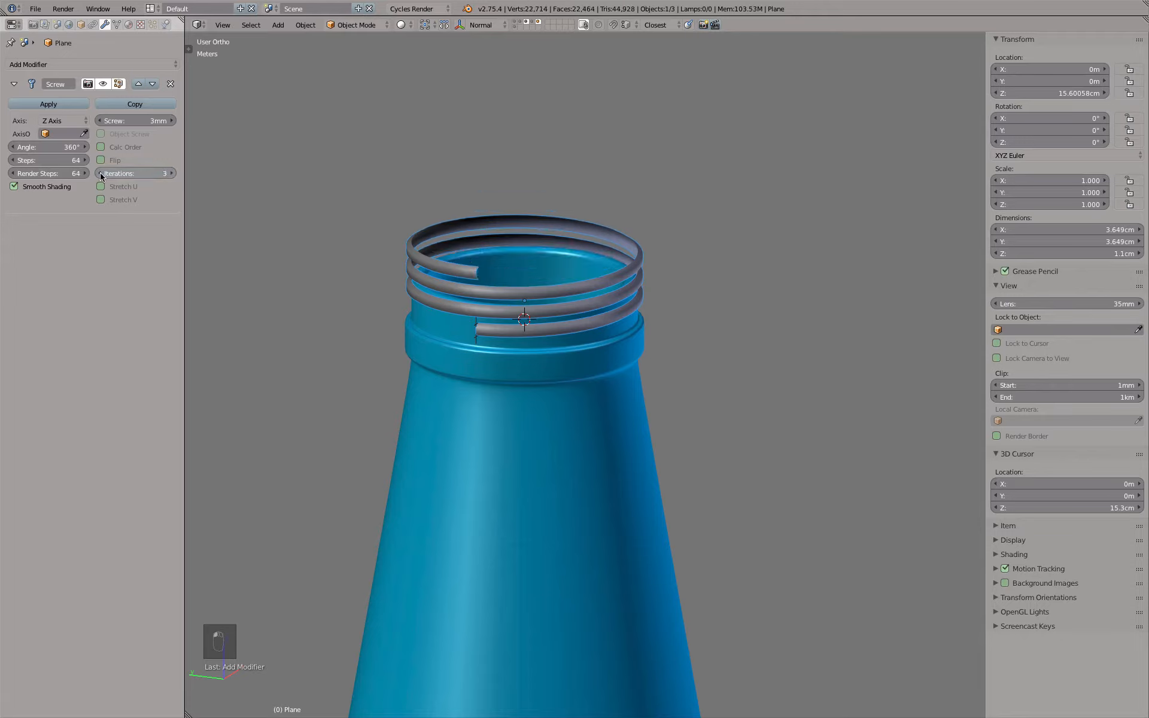
left_click(100, 173)
left_click(100, 174)
- Set the Screw modifier's angle to 180° and check the half-turn thread from the top and front views
left_click(68, 148)
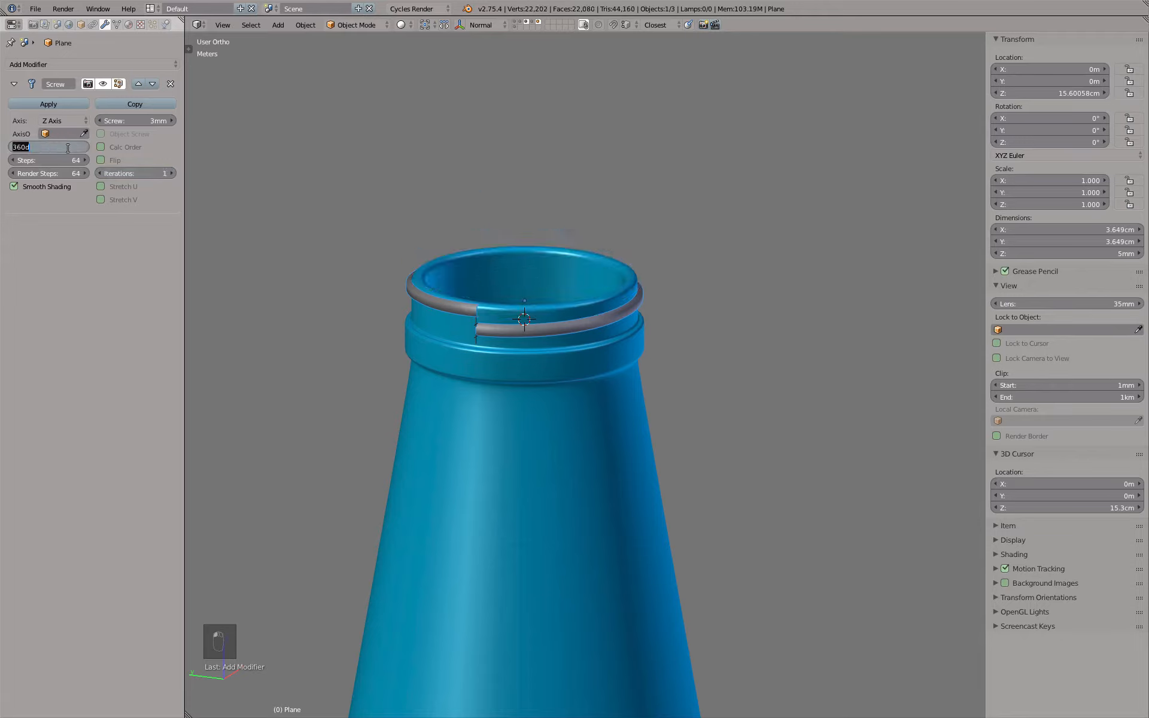
type("180")
key("Return")
middle_click_drag(461, 239, 339, 304)
key("KP_7")
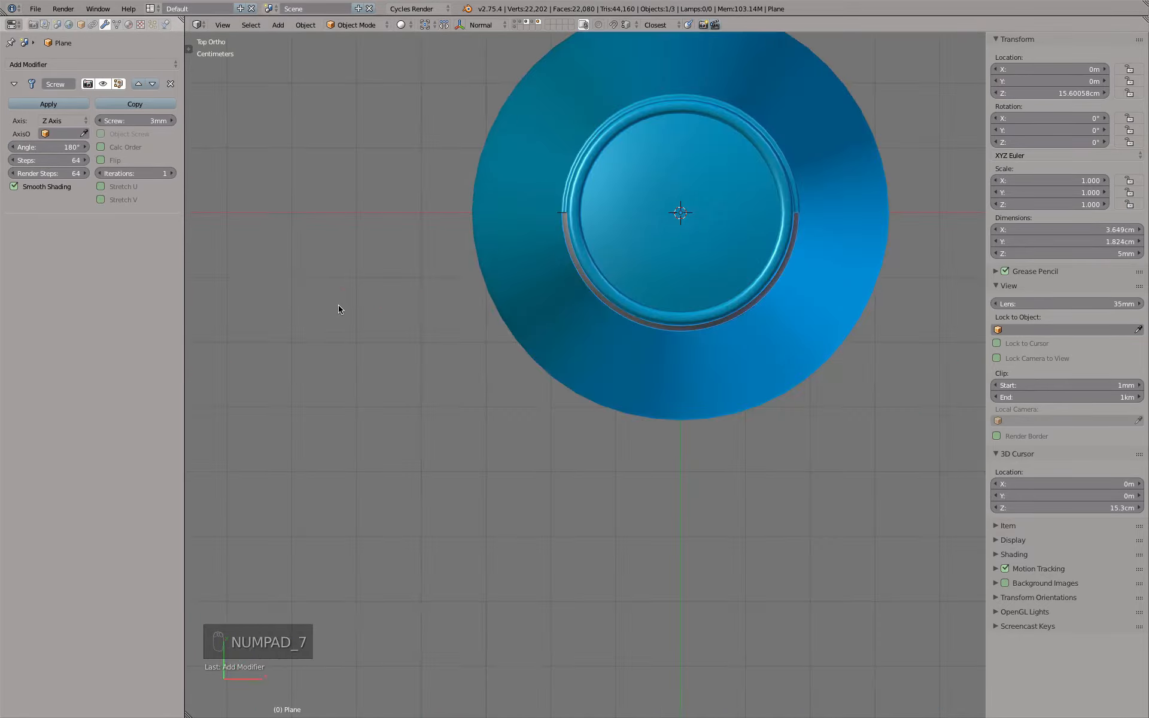
scroll(685, 216, "up", 2)
middle_click_drag(684, 216, 550, 305, "shift")
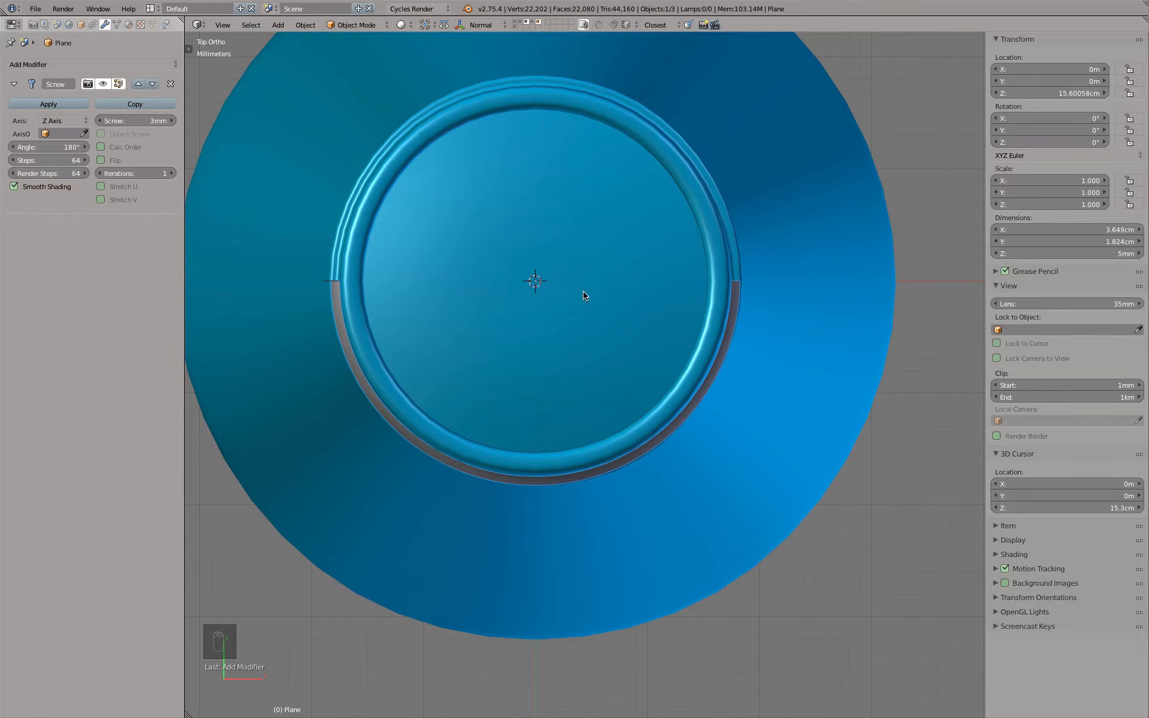
key("KP_1")
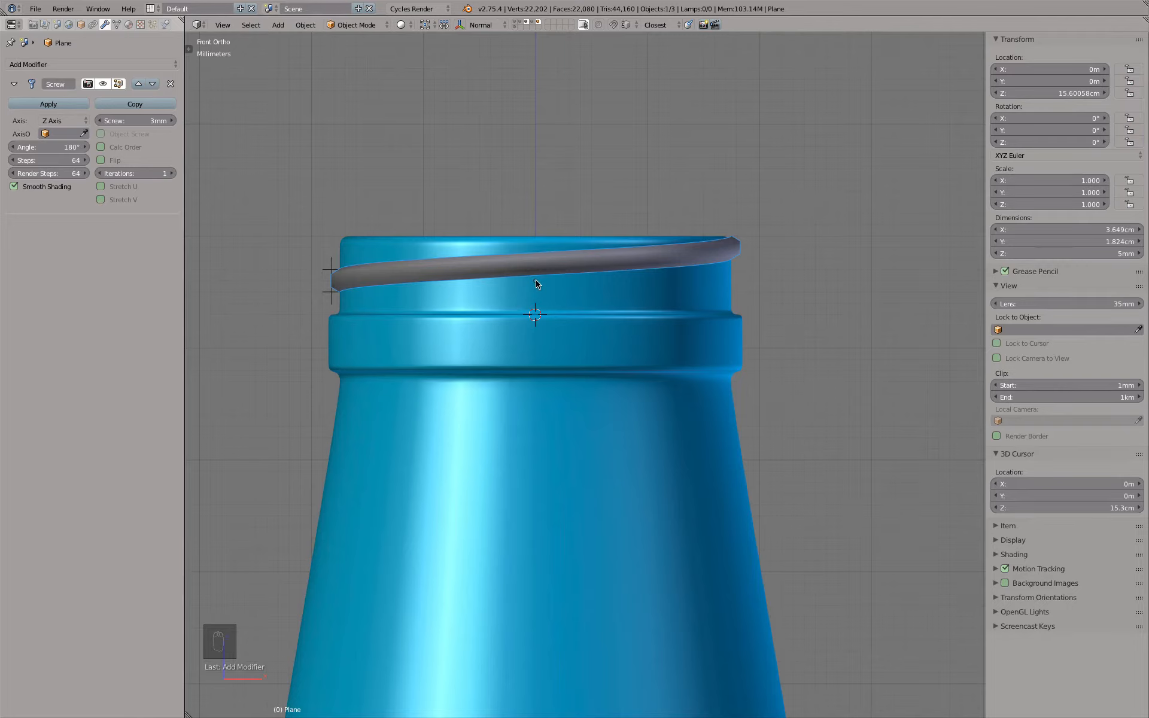
mouse_move(544, 264)
middle_mouse_down()
mouse_move(539, 302)
mouse_move(545, 287)
middle_mouse_up()
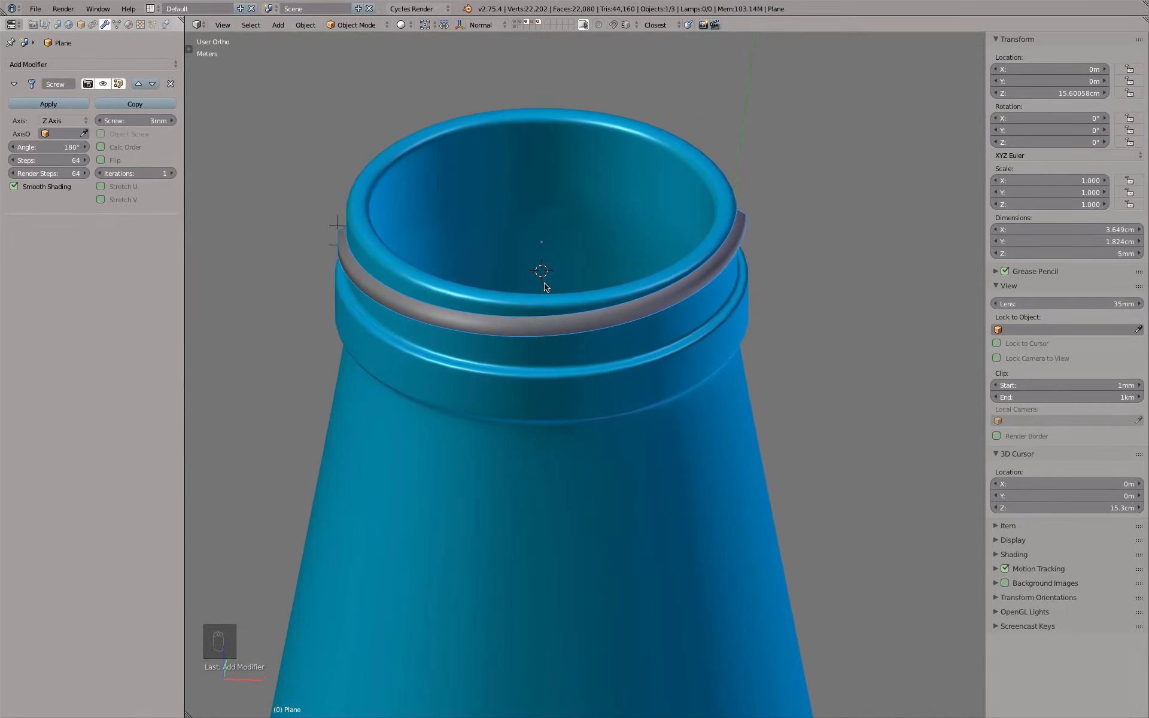
- Add a plane at a 3D cursor position off the neck's axis in front view and rotate its mesh 90° about X
key("Tab")
key("Tab")
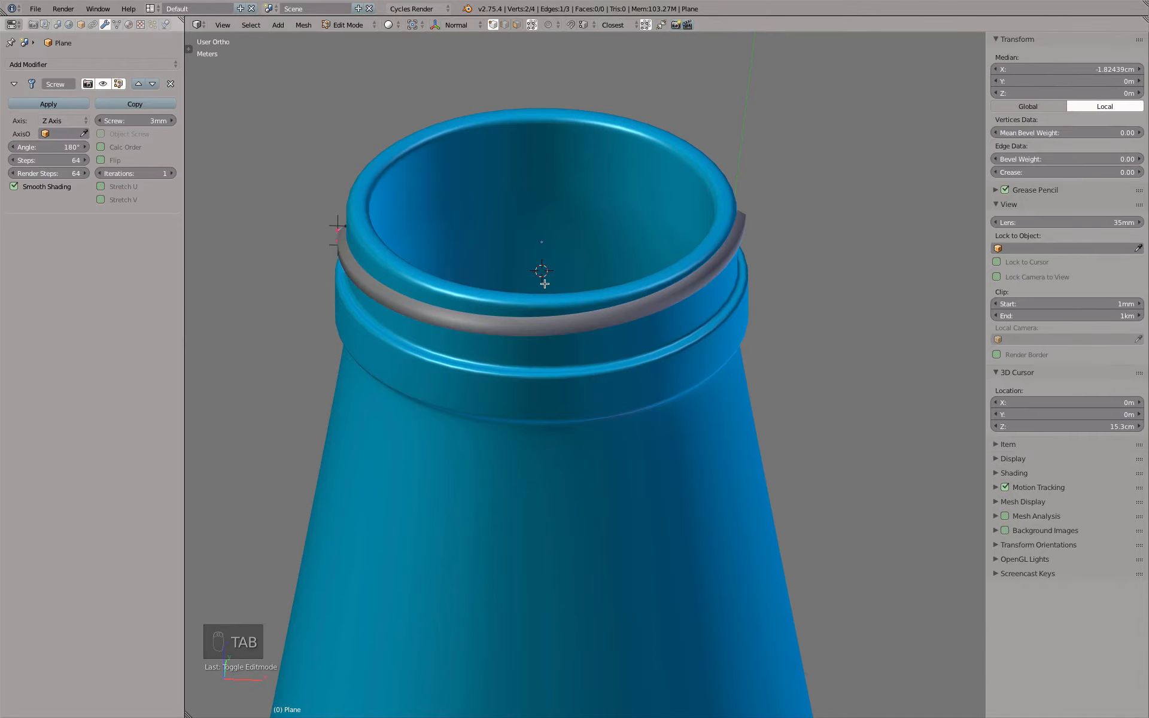
key("KP_1")
left_click(495, 309)
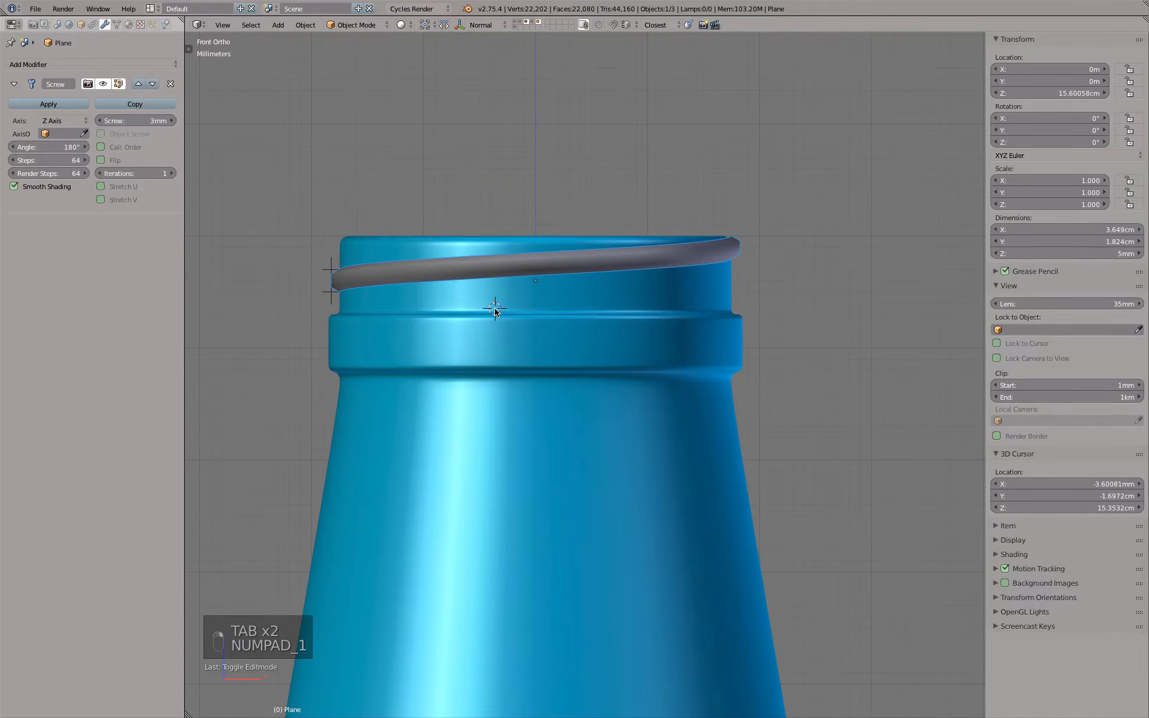
key("shift+a")
left_click(533, 312)
key("Tab")
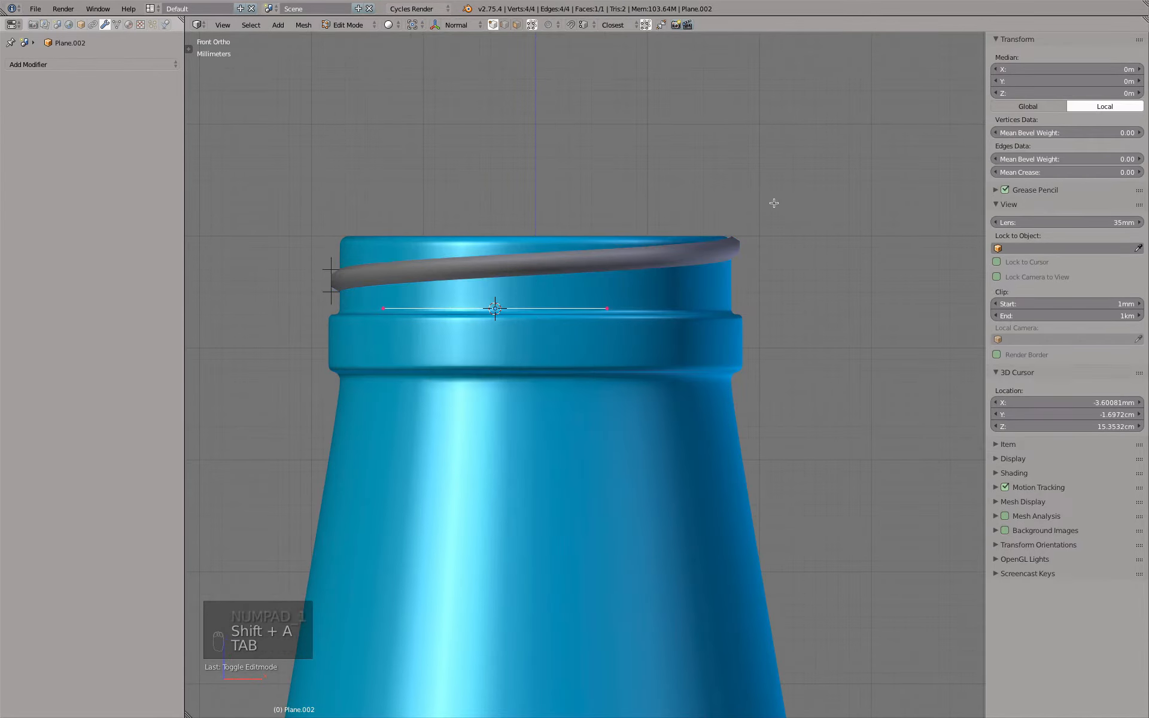
type("rx90")
key("Return")
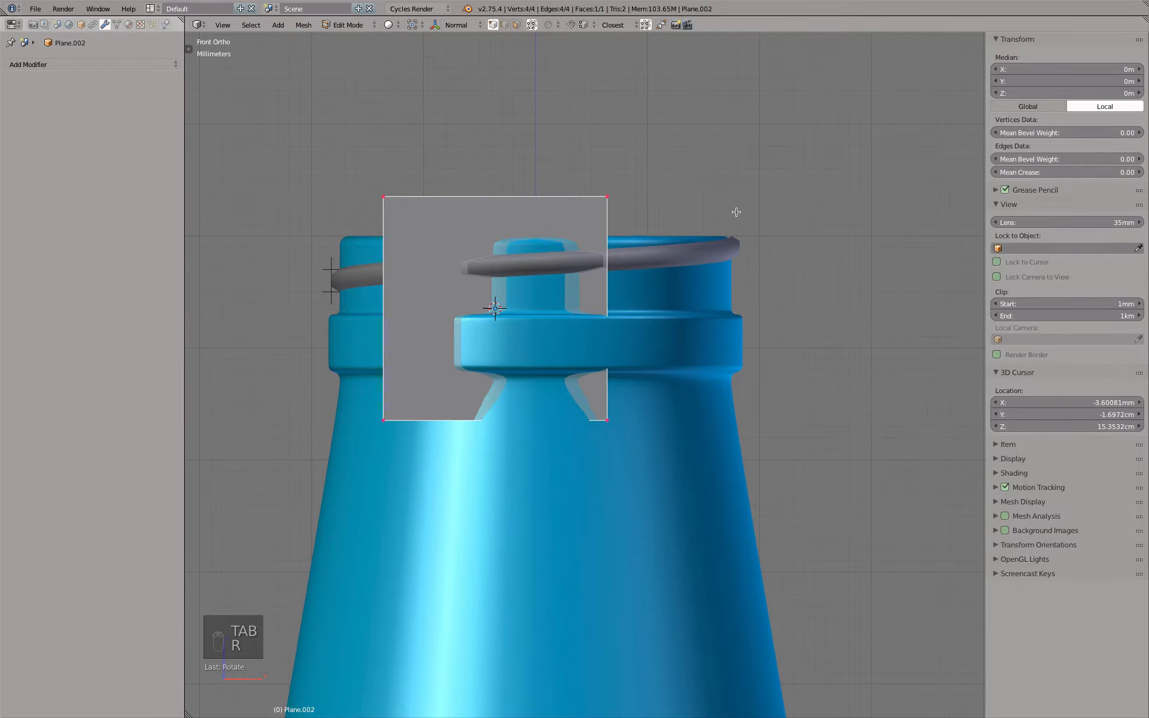
- Scale the plane's mesh to about 2.3 mm square and move it over the thread's starting end in front wireframe view
key("s")
left_click(550, 295)
key("z")
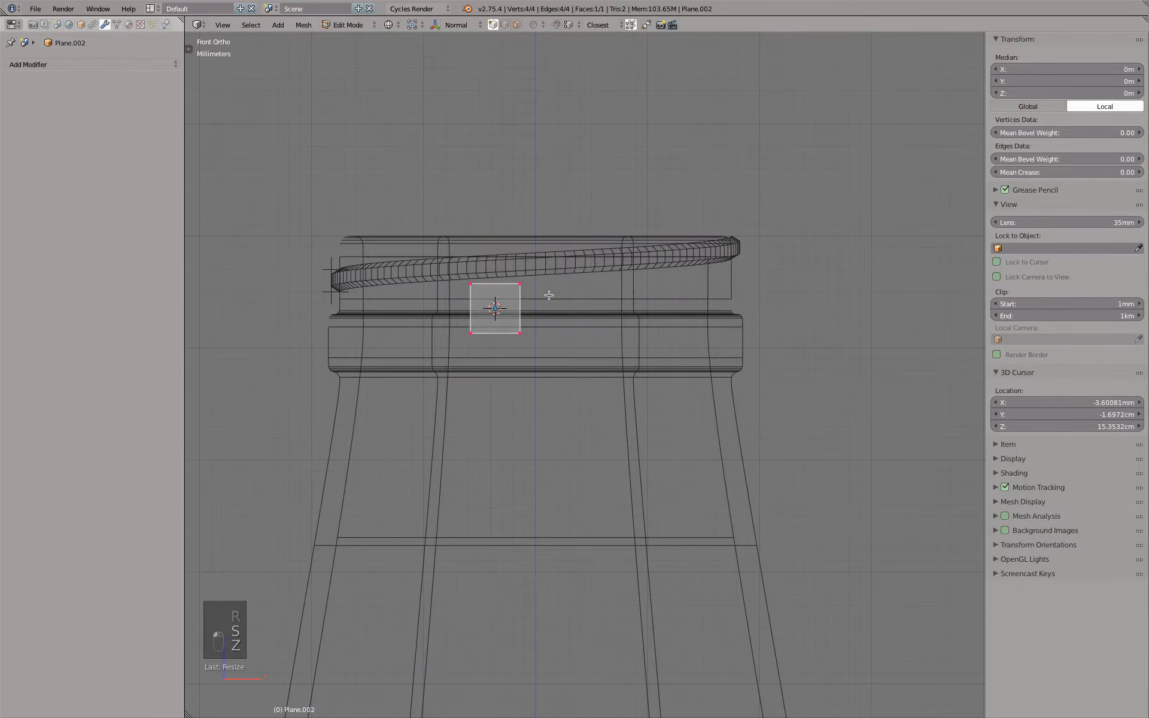
key("g")
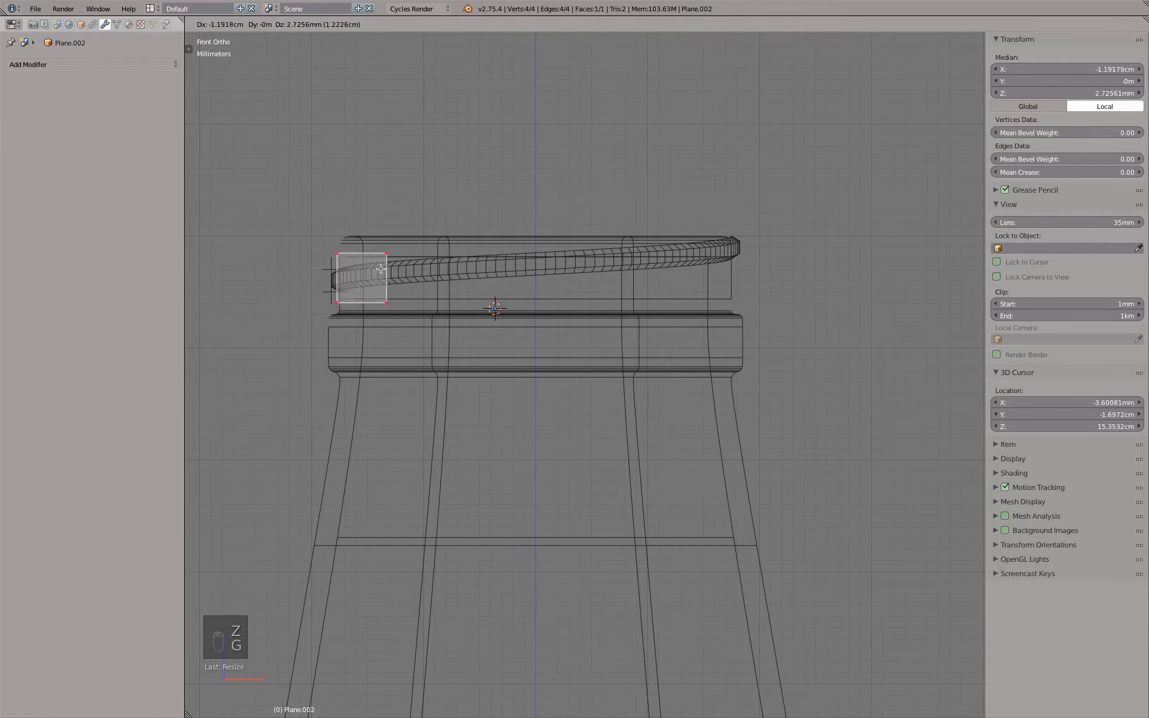
left_click(375, 267)
key("s")
left_click(391, 266)
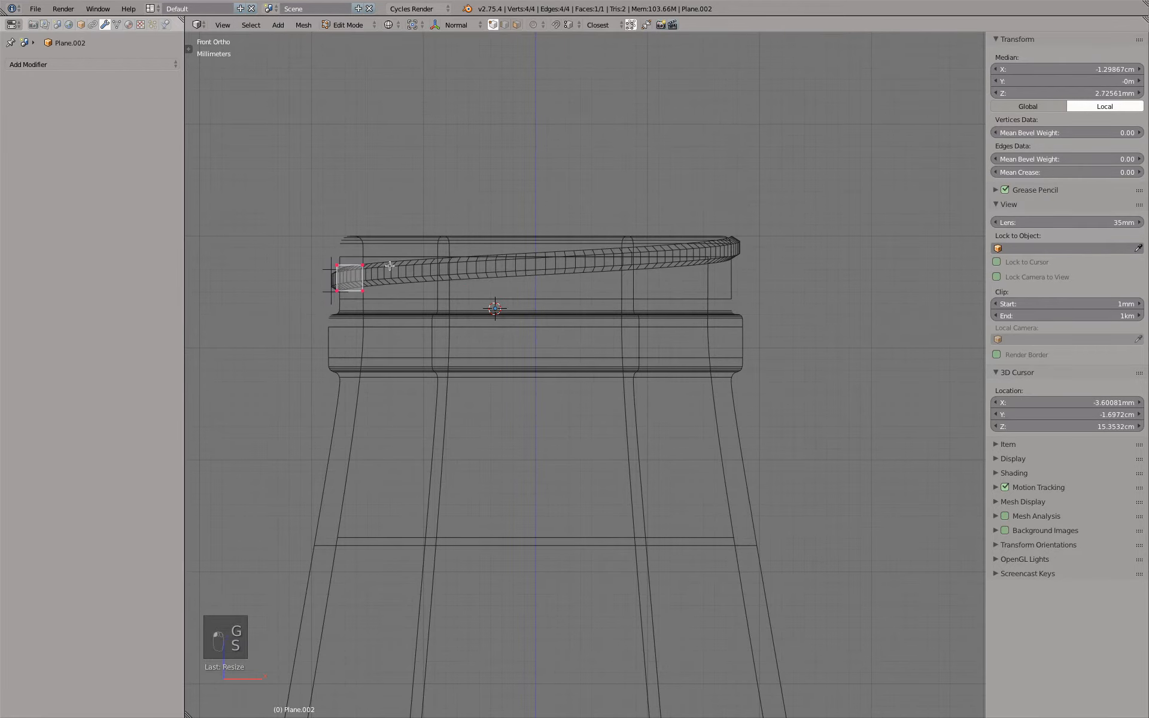
key("g")
left_click(374, 268)
- Move the plane's mesh about 16.5 mm along Y in top view to line up with the thread's start
key("KP_7")
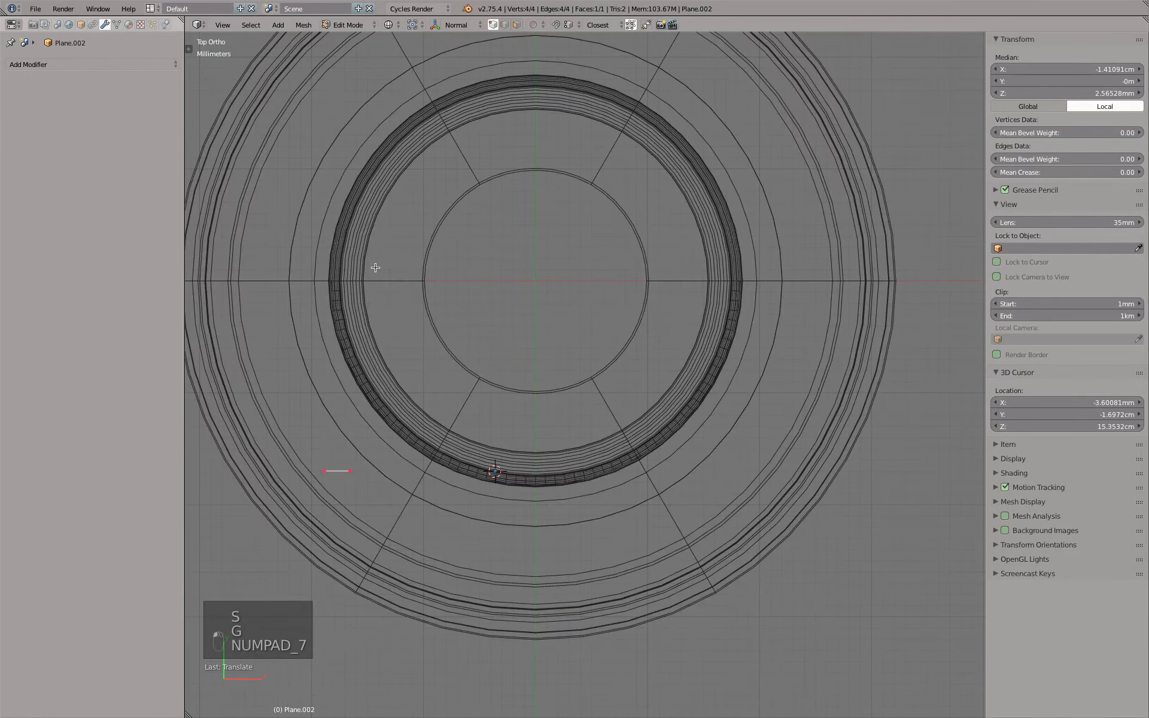
key("z")
key("z")
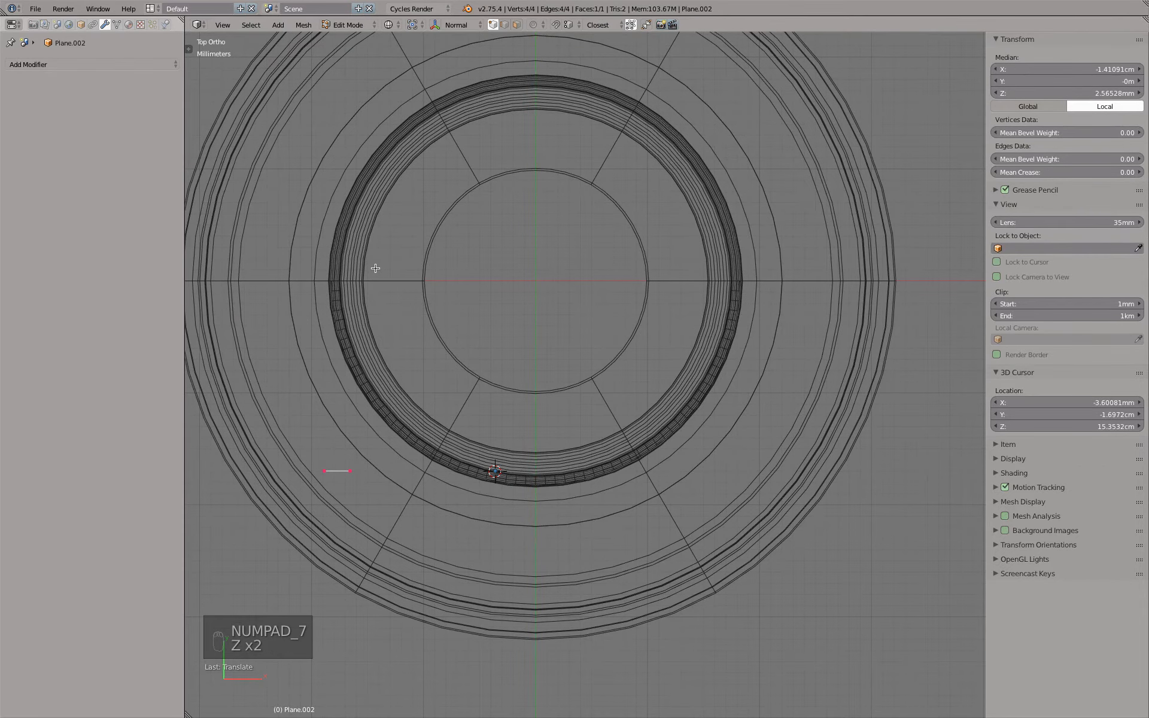
key("g")
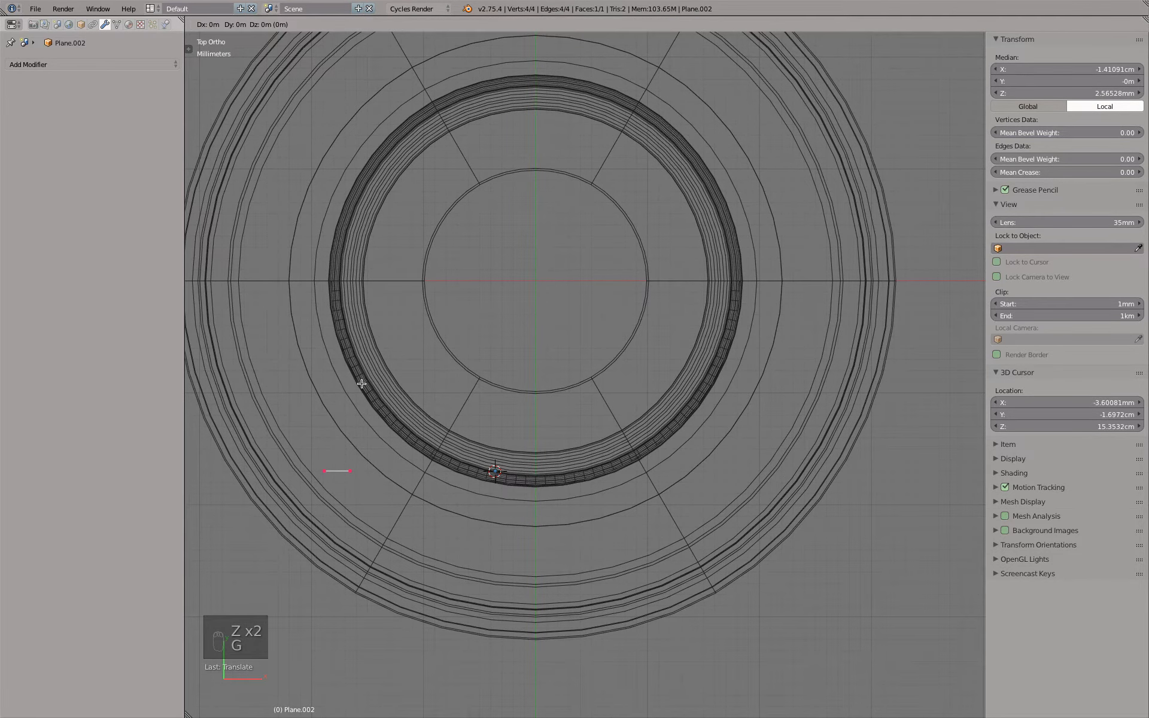
key("y")
left_click(362, 200)
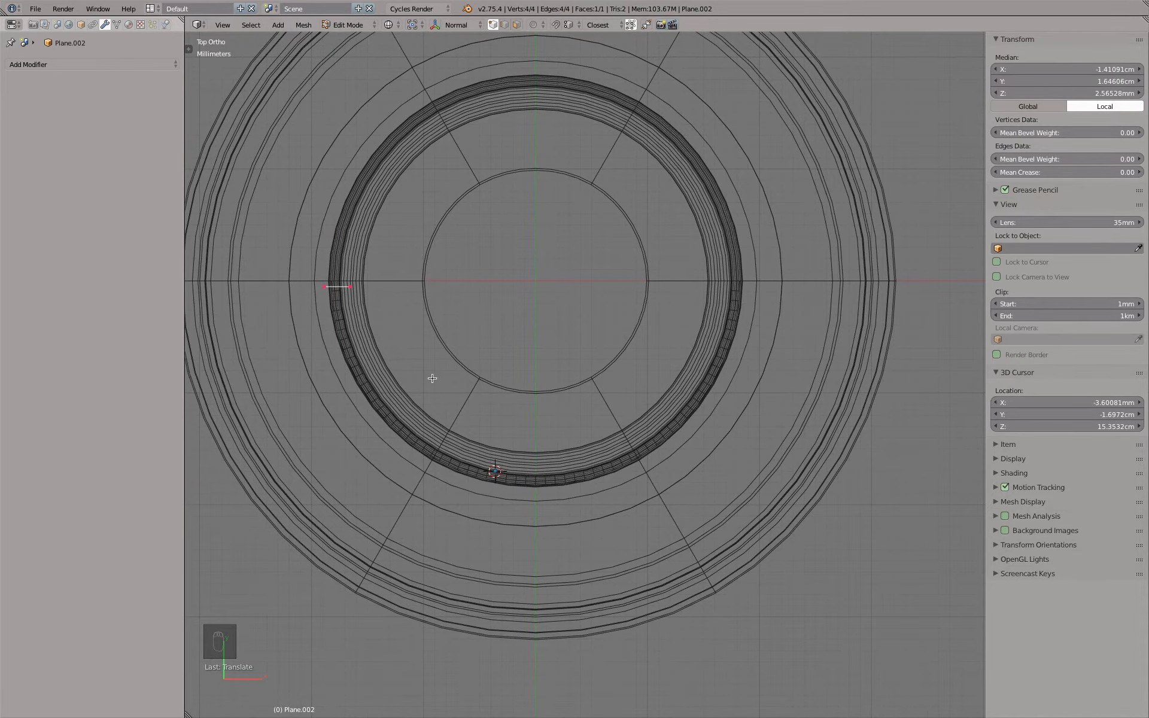
- Return to Object Mode in solid shading and add a Screw modifier to the new plane
scroll(431, 379, "down", 3)
key("Tab")
mouse_move(394, 366)
middle_mouse_down()
mouse_move(423, 346)
mouse_move(437, 292)
middle_mouse_up()
key("z")
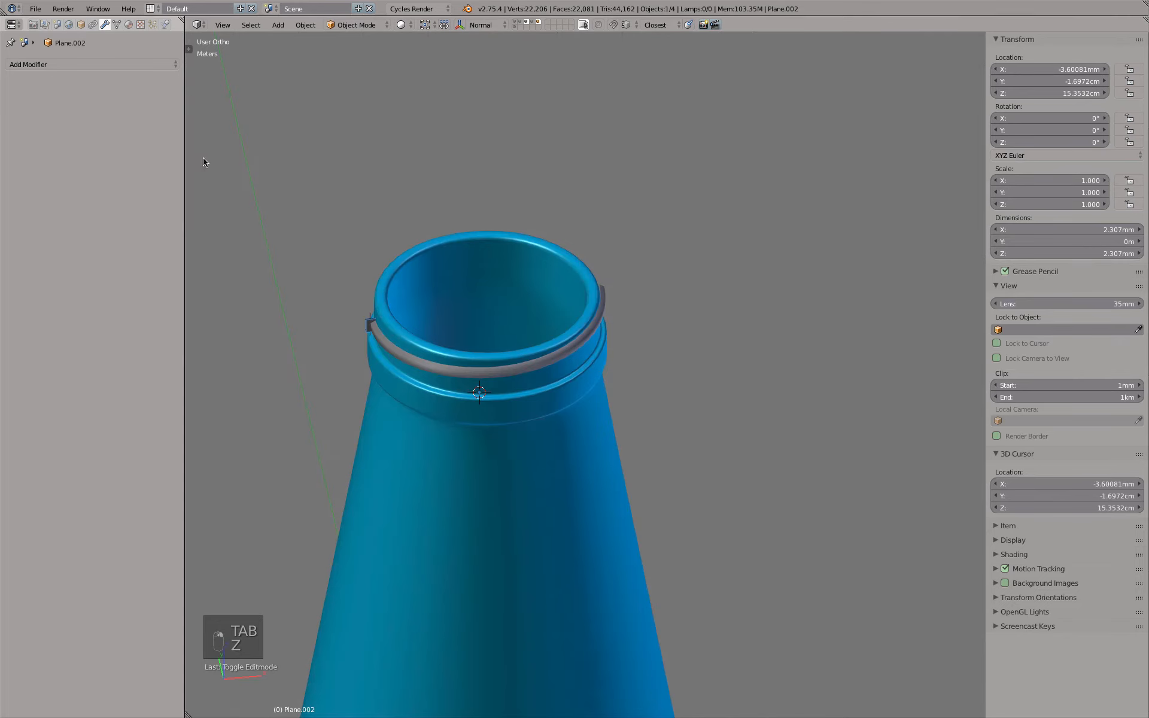
left_click(106, 65)
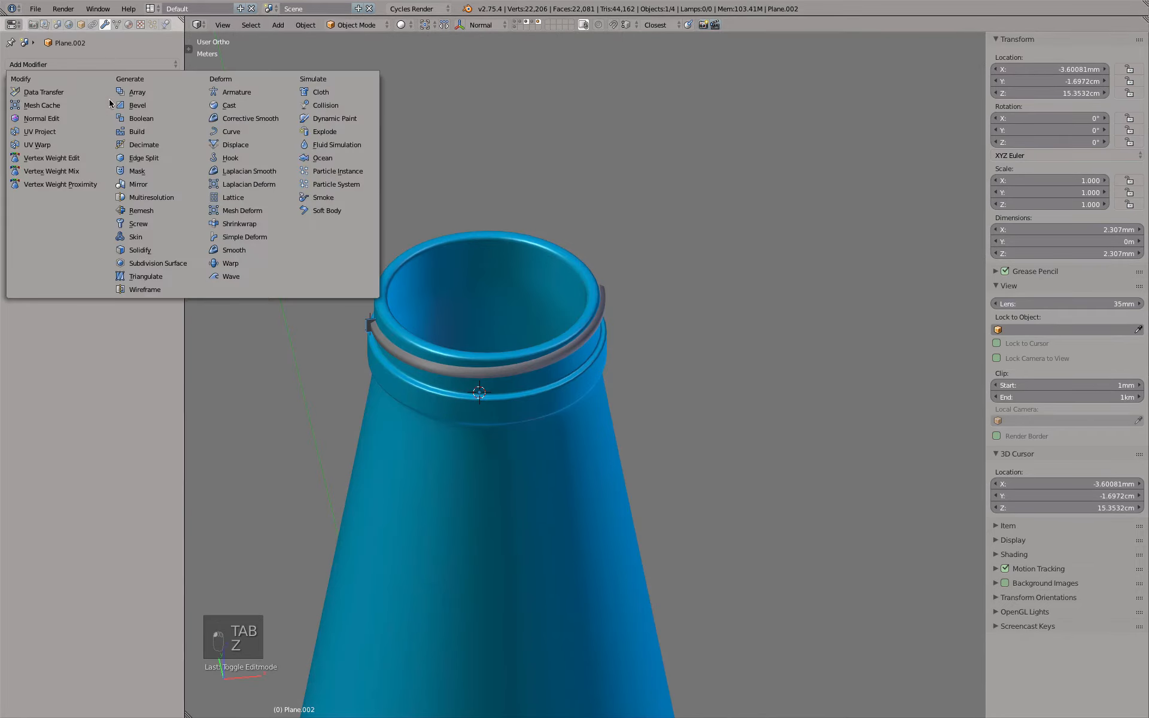
left_click(153, 225)
- Examine the new off-centre ring from several angles, including wireframe Edit Mode, against its origin and the bottle neck
key("KP_7")
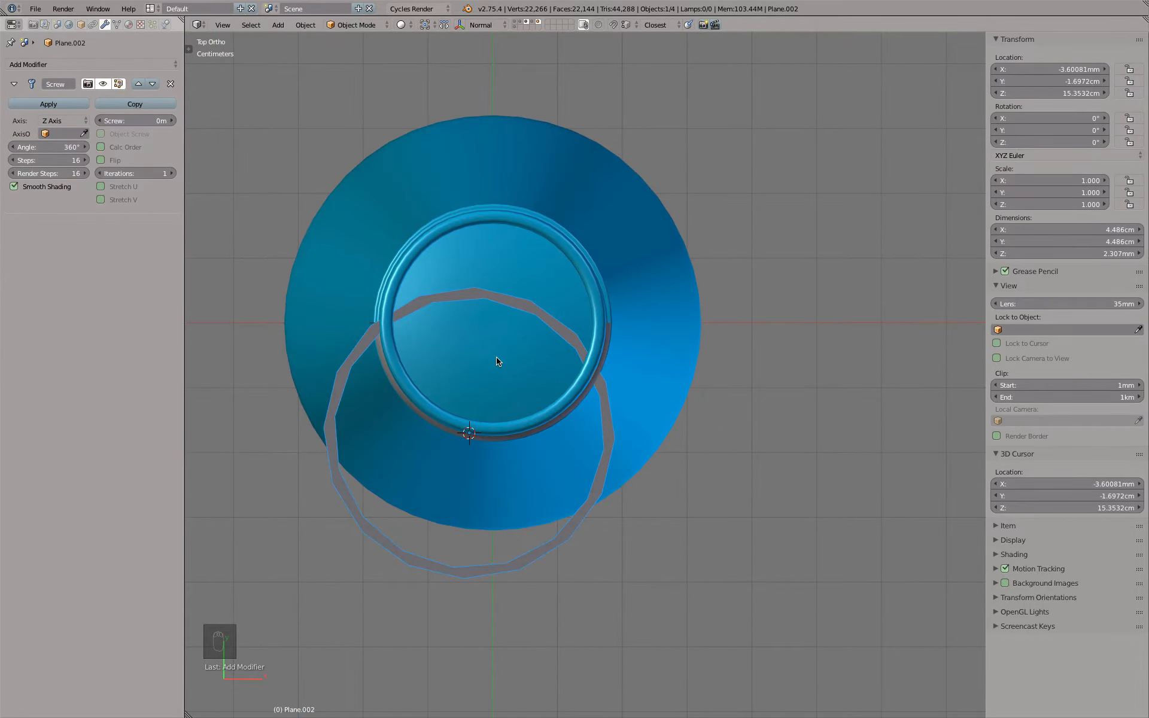
key("KP_1")
middle_click_drag(511, 416, 455, 277)
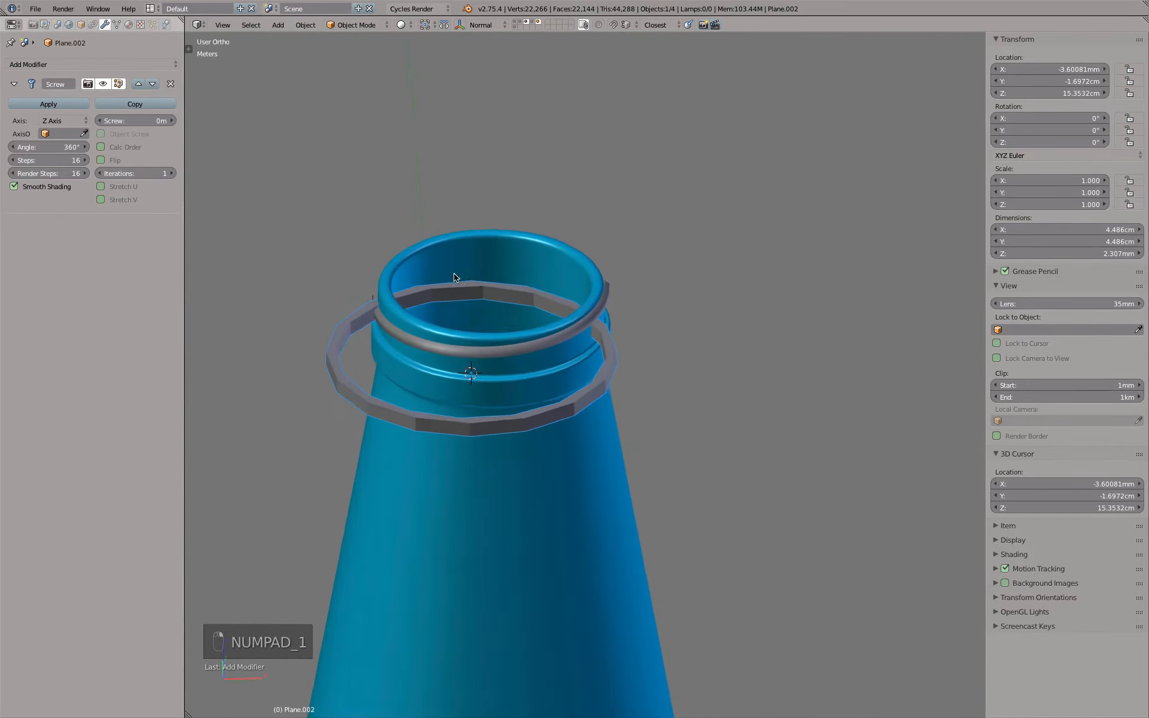
key("Tab")
key("z")
scroll(408, 304, "up", 4)
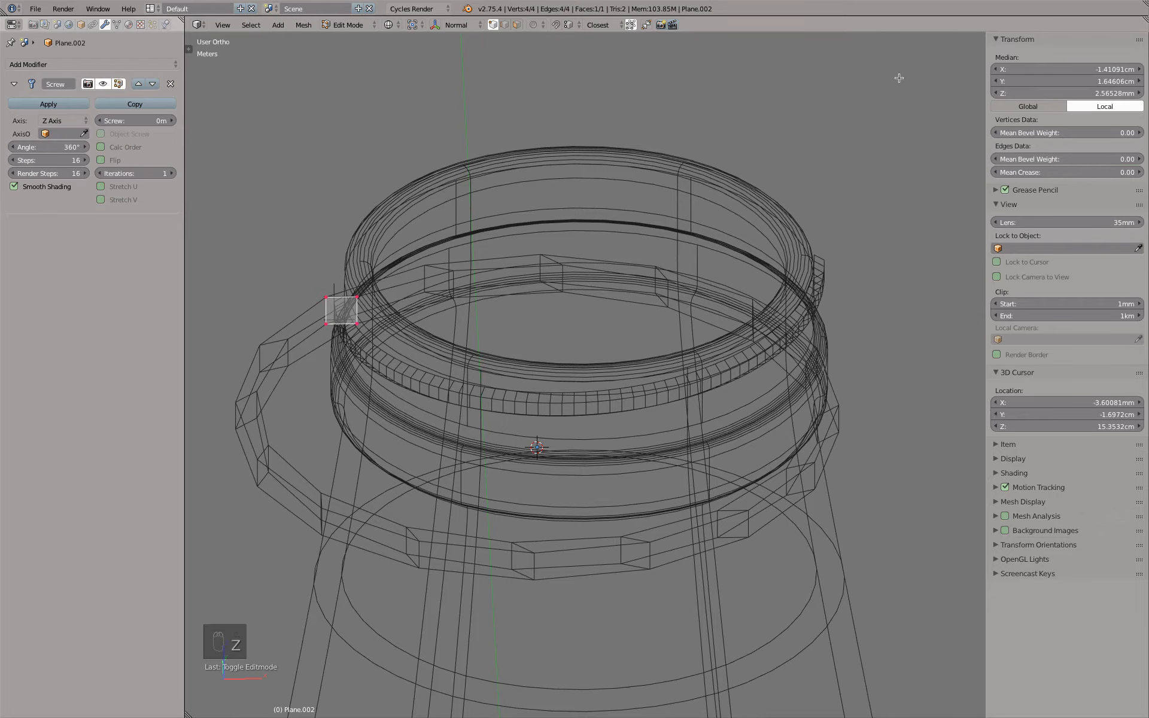
- Try setting the plane mesh's local median Y to 0, then undo it and return to Object Mode
left_click(1047, 81)
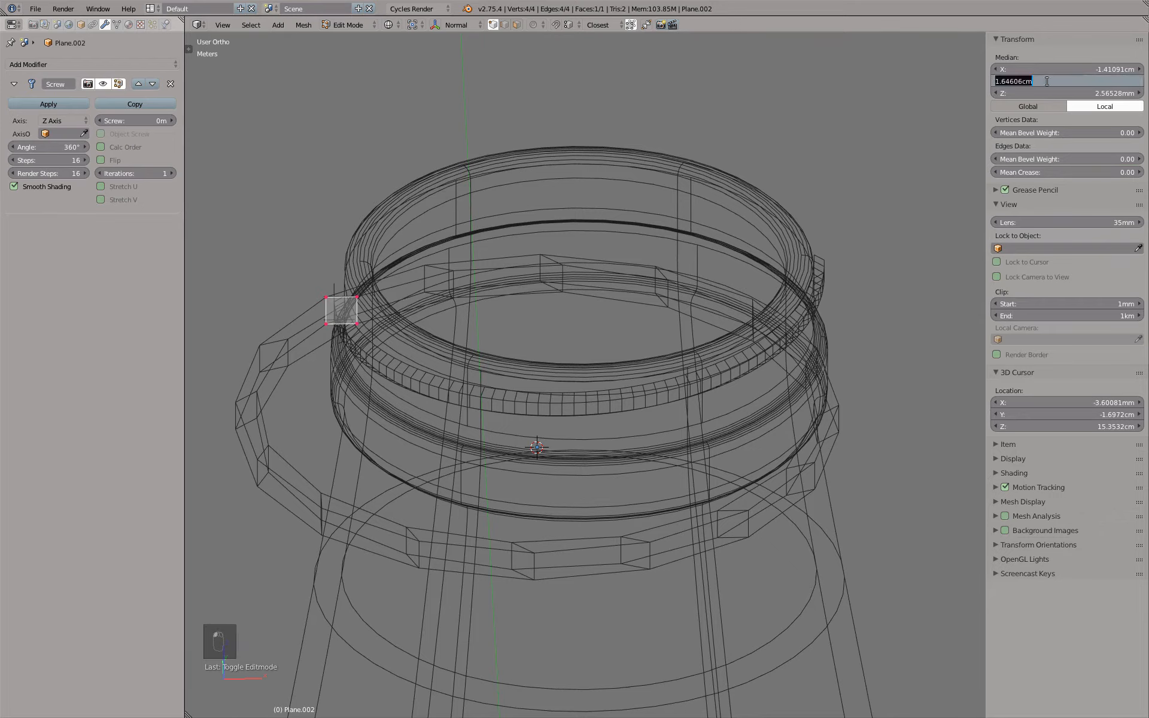
type("0")
key("Return")
key("KP_7")
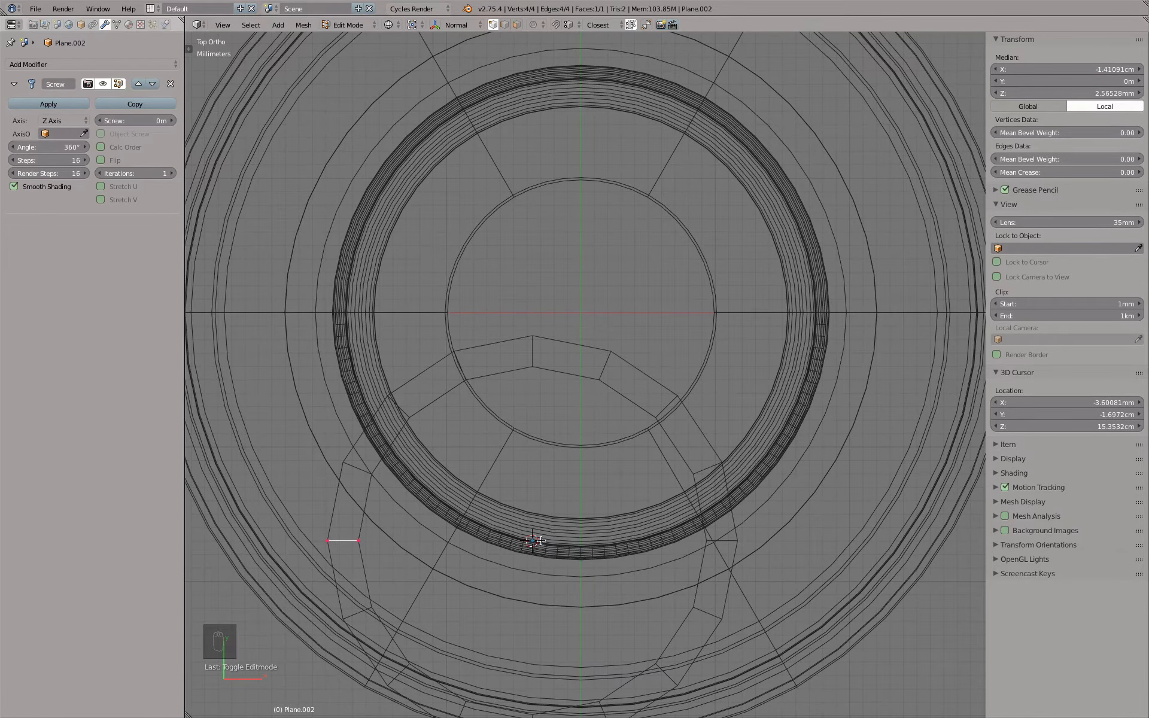
key("super")
key("z")
key("Tab")
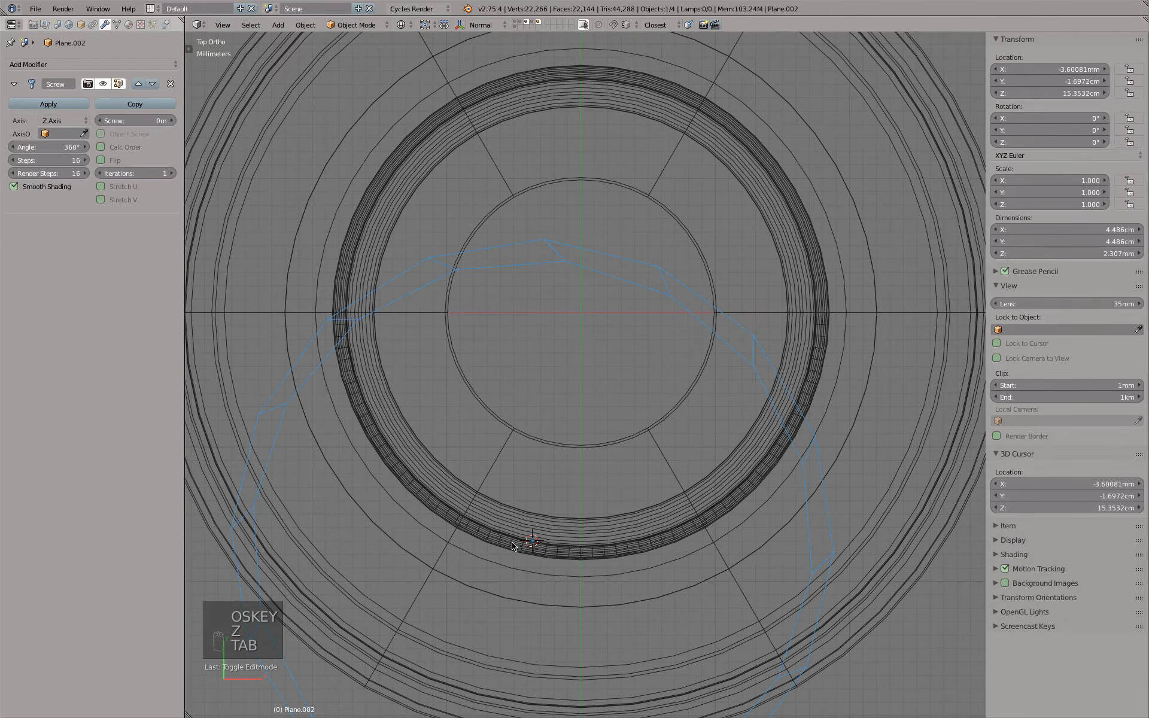
- Compare the plane with its Screw modifier hidden and shown, then snap the 3D cursor to the plane's origin
left_click(104, 84)
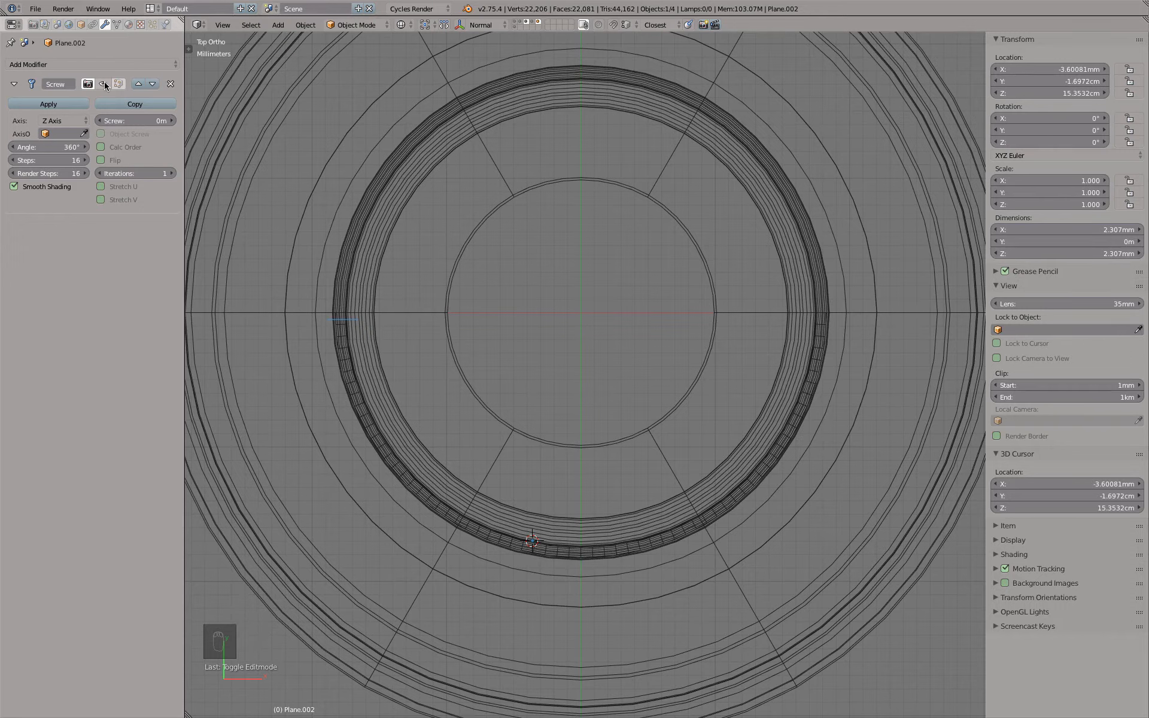
key("Tab")
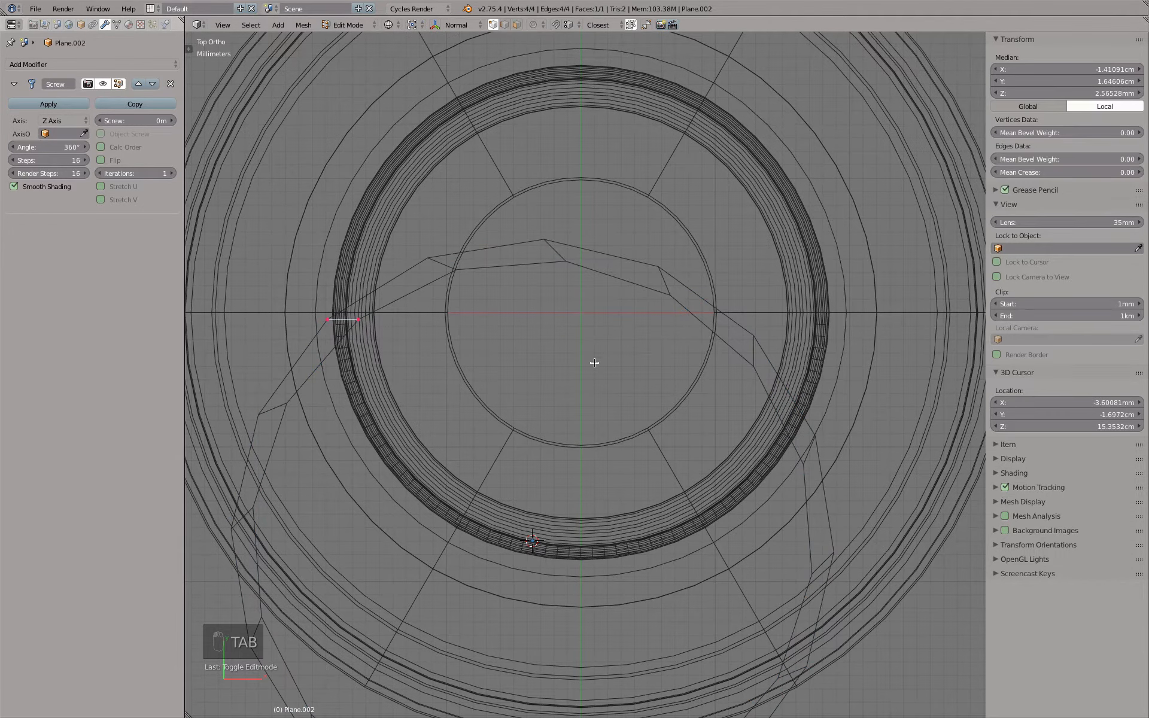
key("Tab")
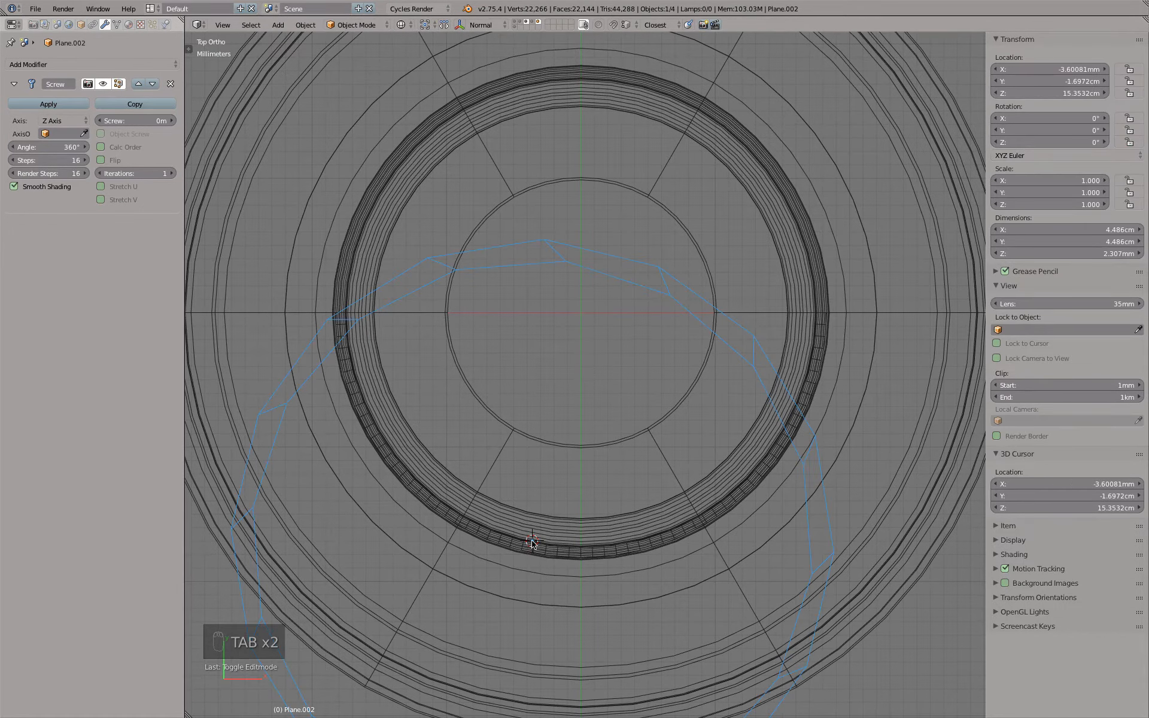
key("shift+s")
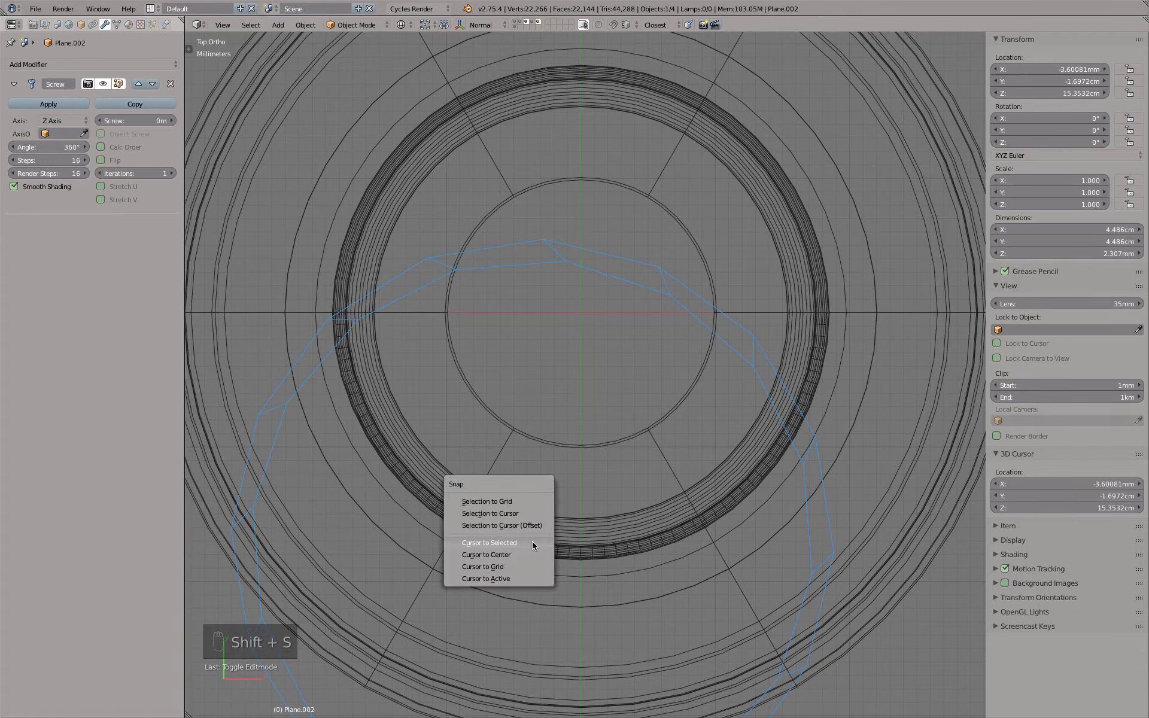
left_click(532, 546)
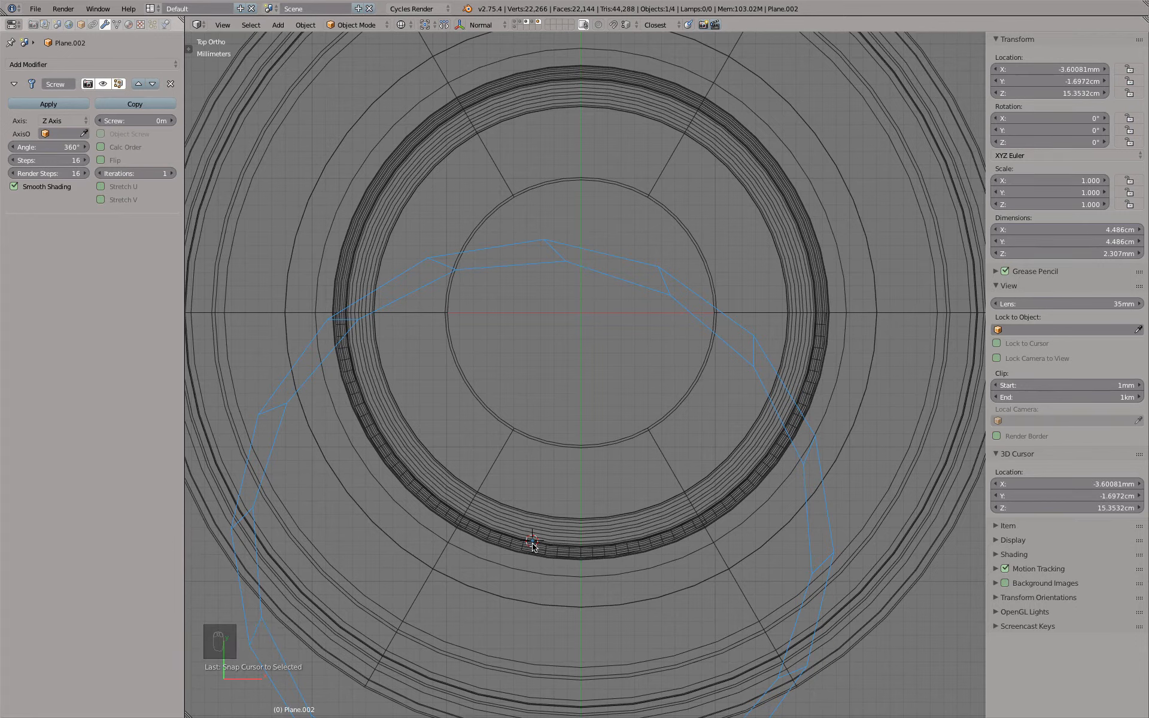
- Set the pivot point to 3D Cursor and scale the plane's mesh to 0 along Y in Edit Mode
key("Tab")
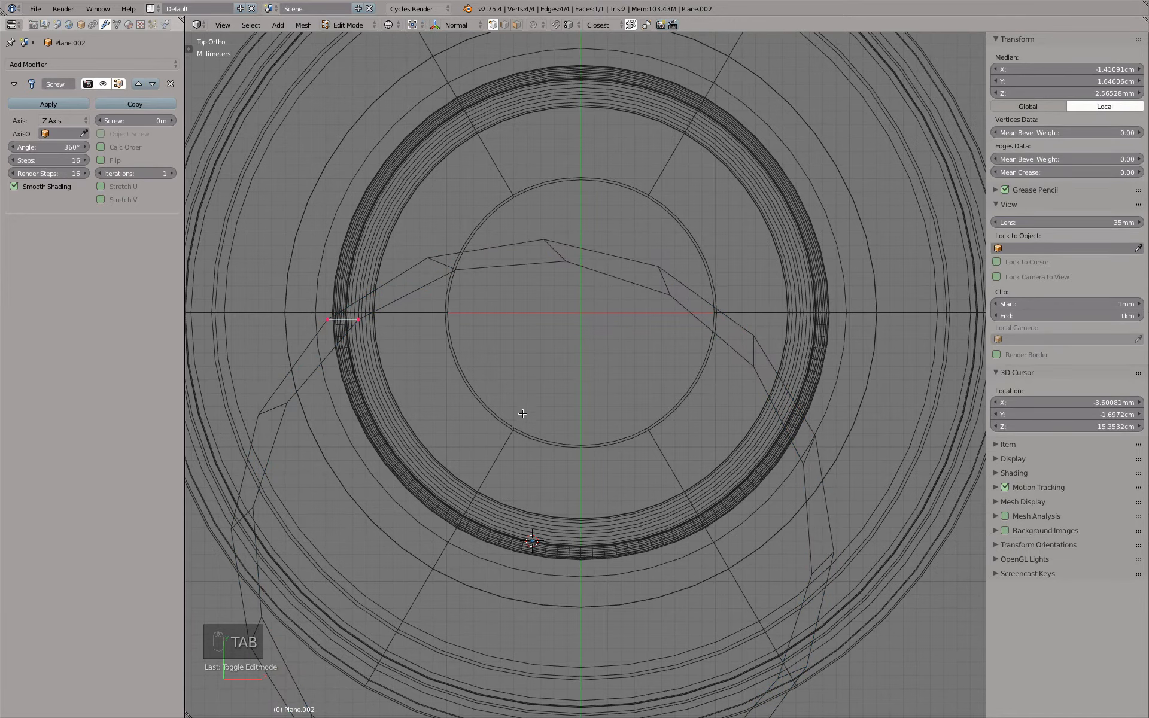
left_click(413, 25)
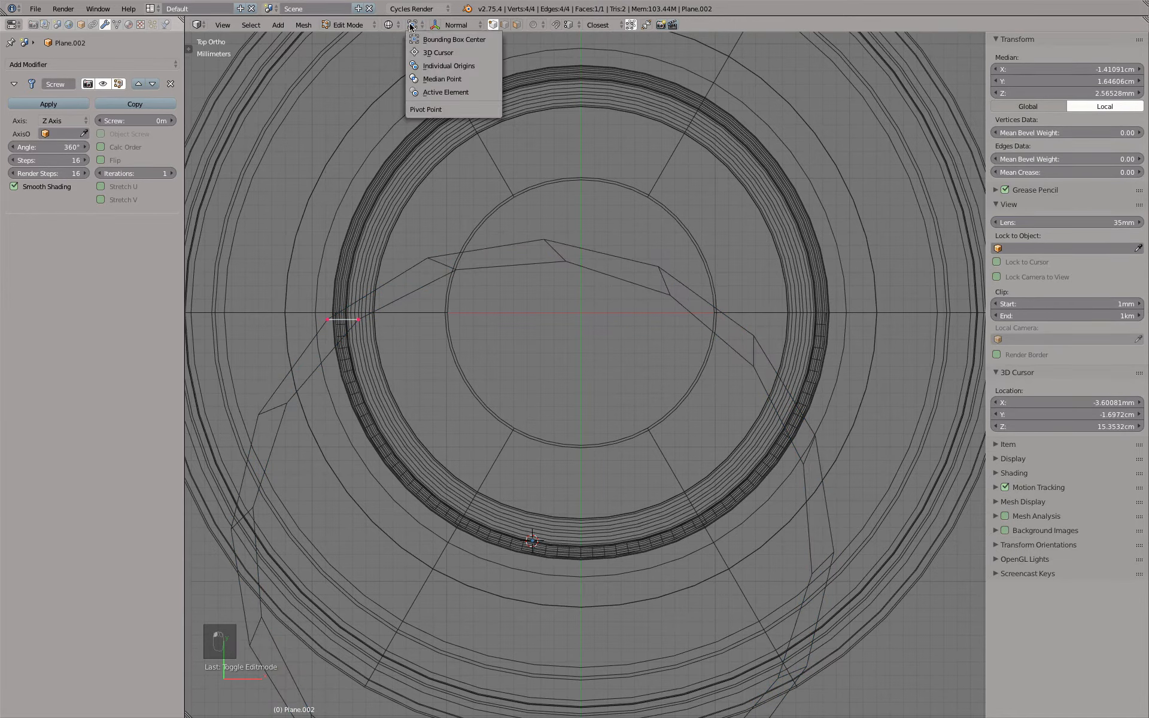
left_click(443, 53)
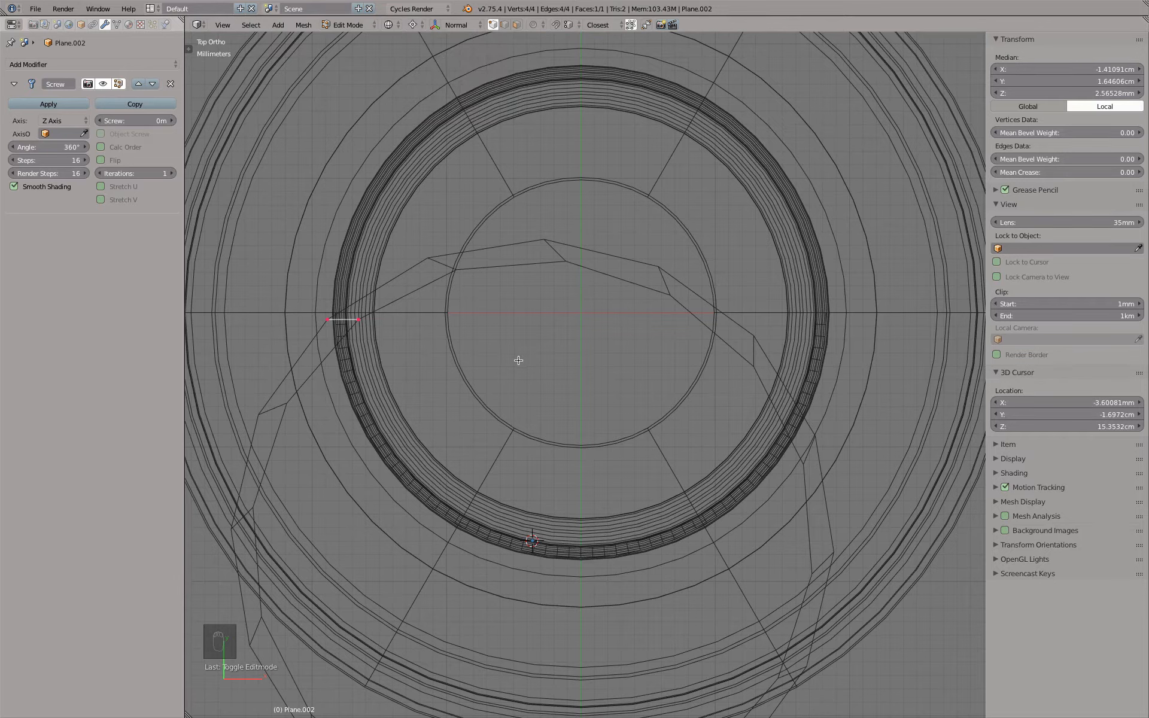
key("s")
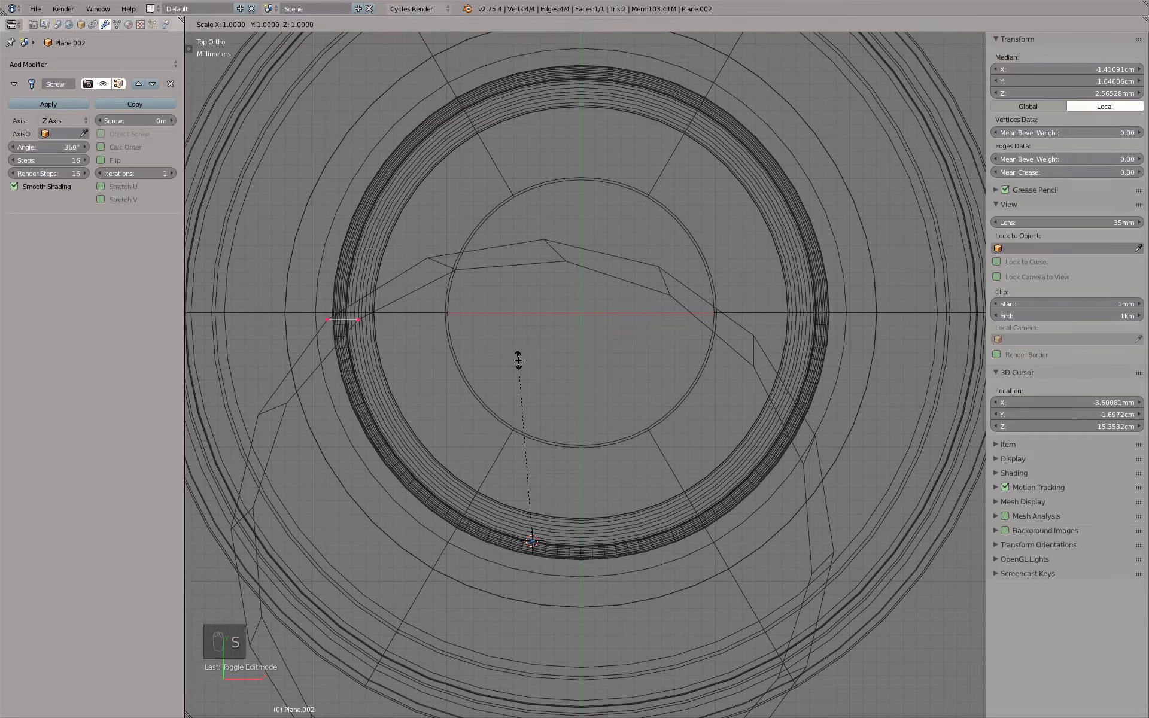
key("y")
key("0")
key("Return")
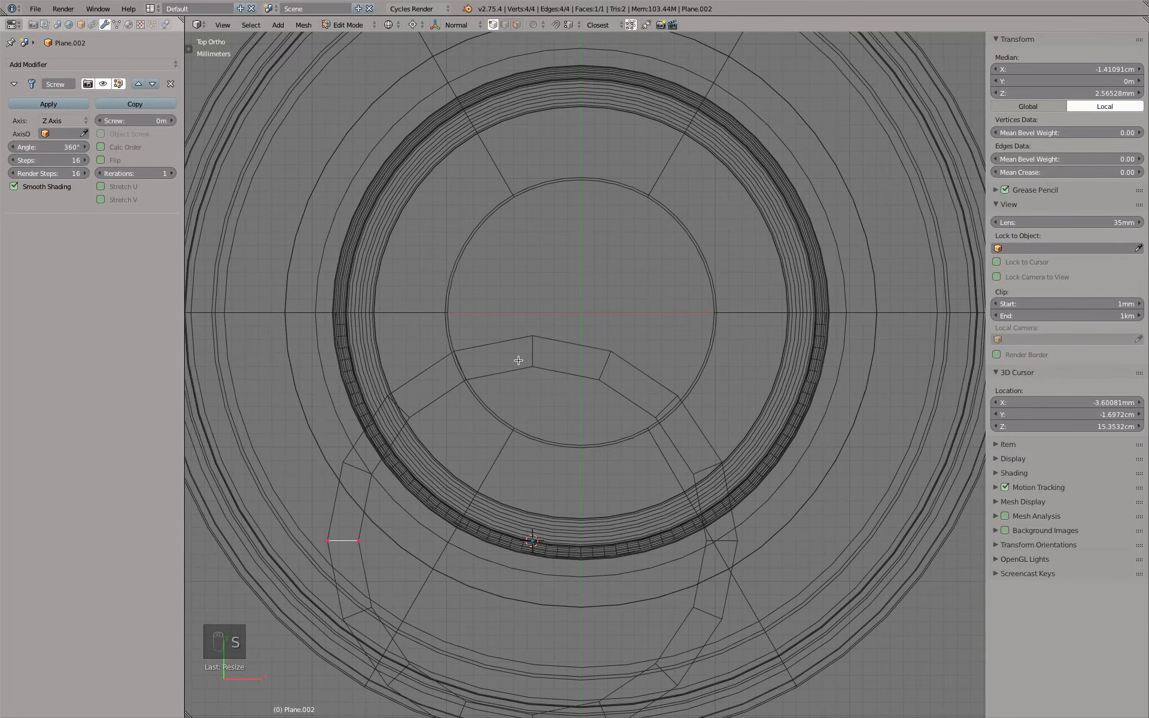
key("Tab")
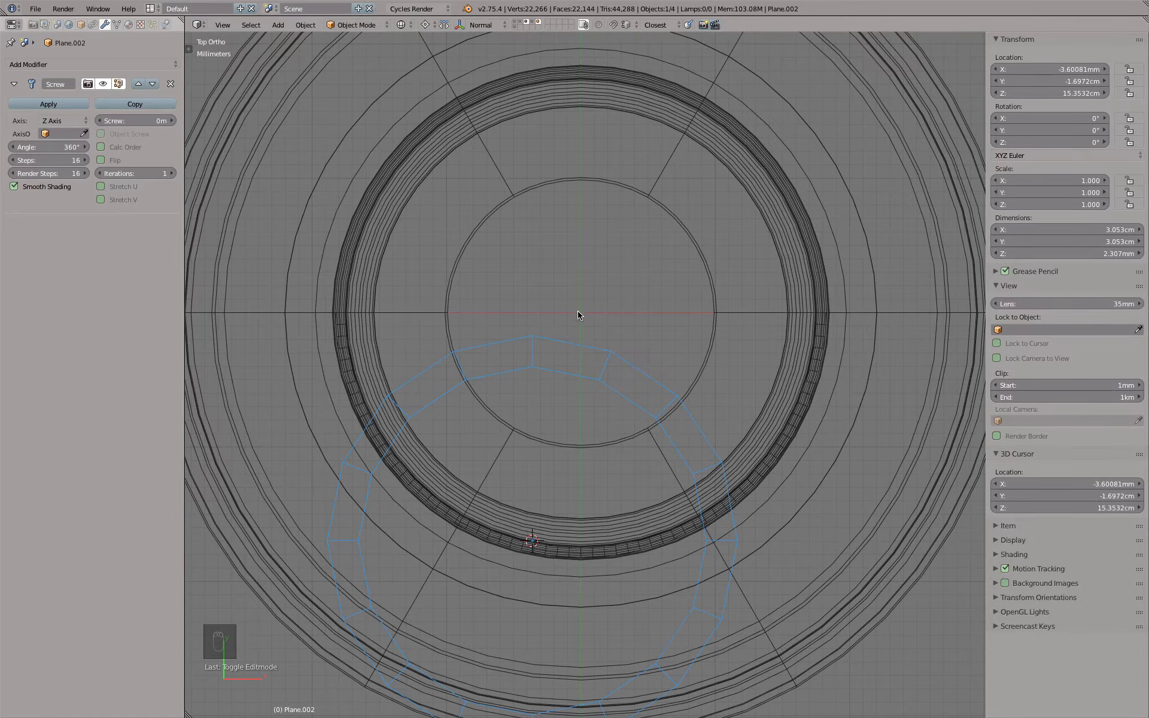
- Set the test plane's object location to 0 on both X and Y to centre it on the bottle
left_click(1040, 70)
type("0")
key("Tab")
type("0")
key("Return")
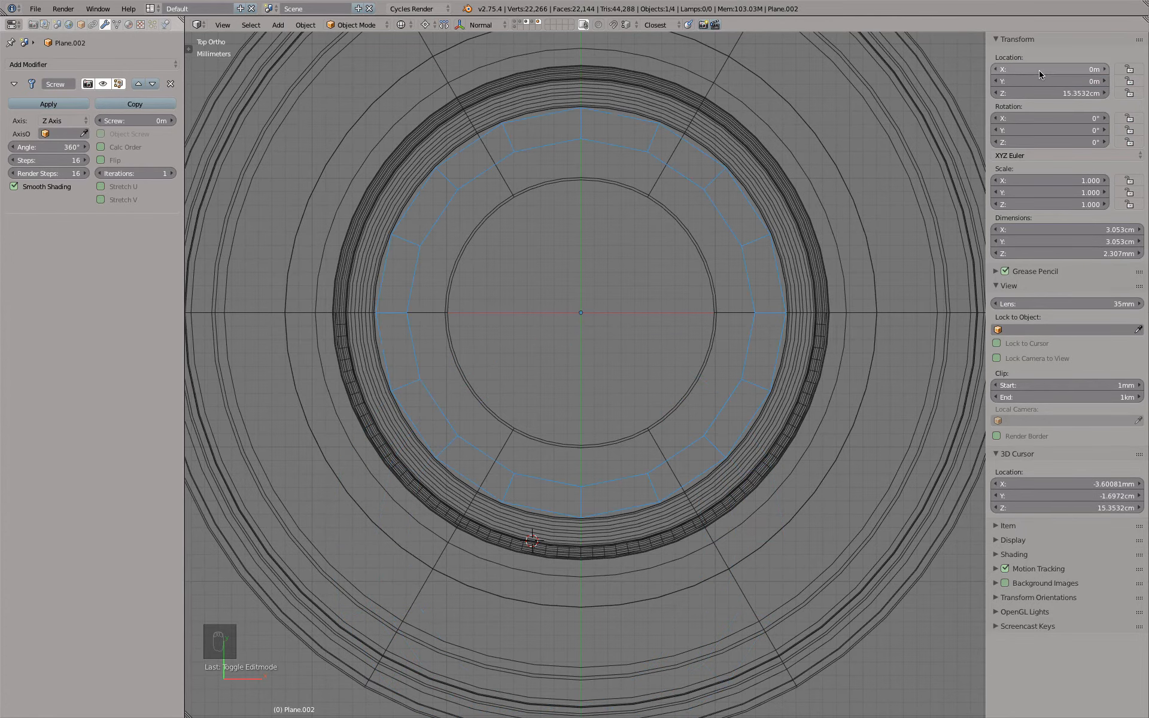
key("KP_1")
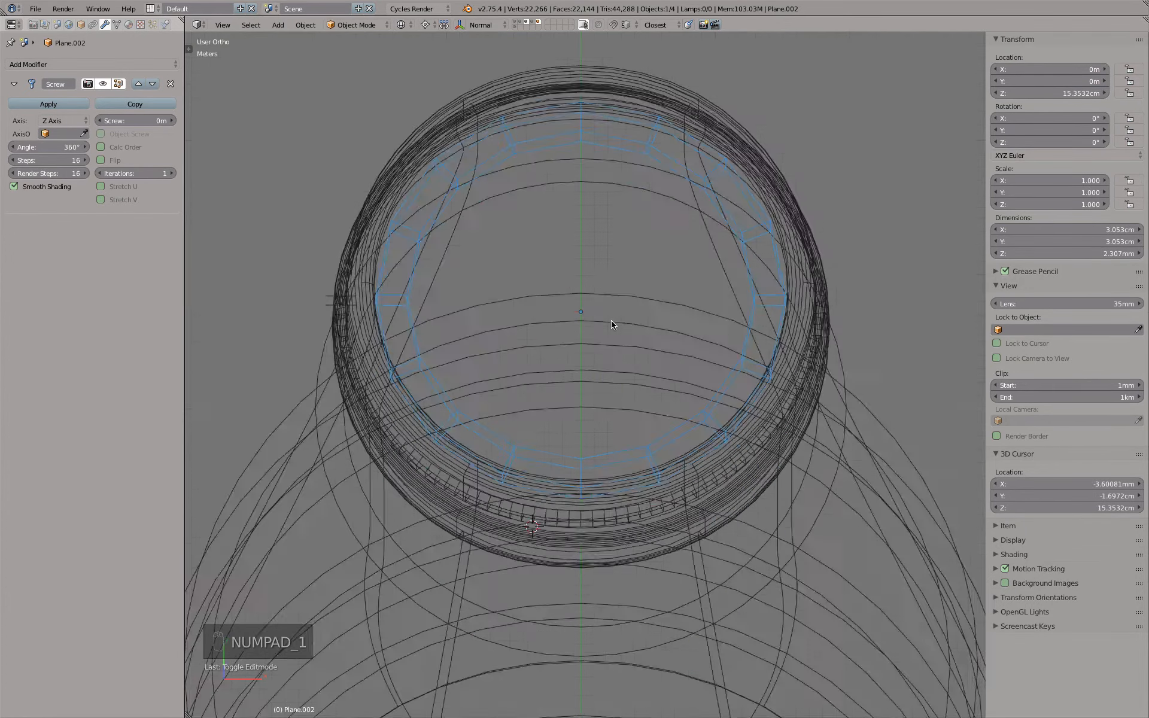
key("g")
key("z")
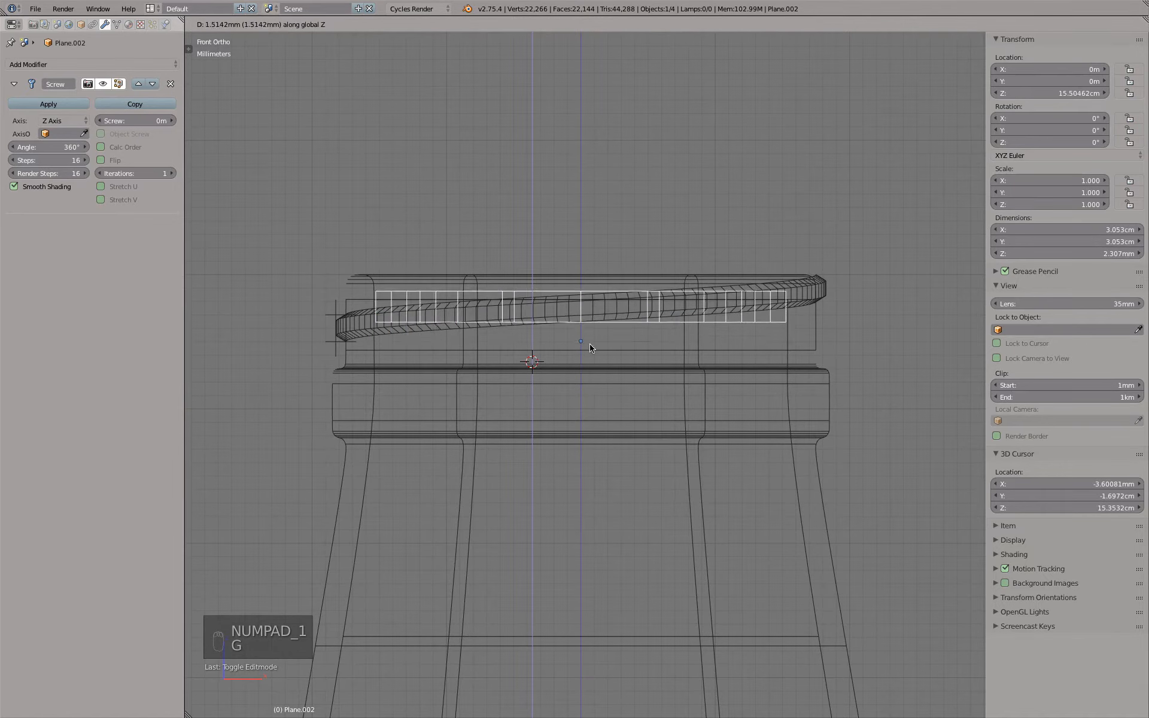
left_click(586, 364)
- Move the plane's mesh outward in front view until the ring is about 3.8 cm across, and view it around the neck in solid shading
key("Tab")
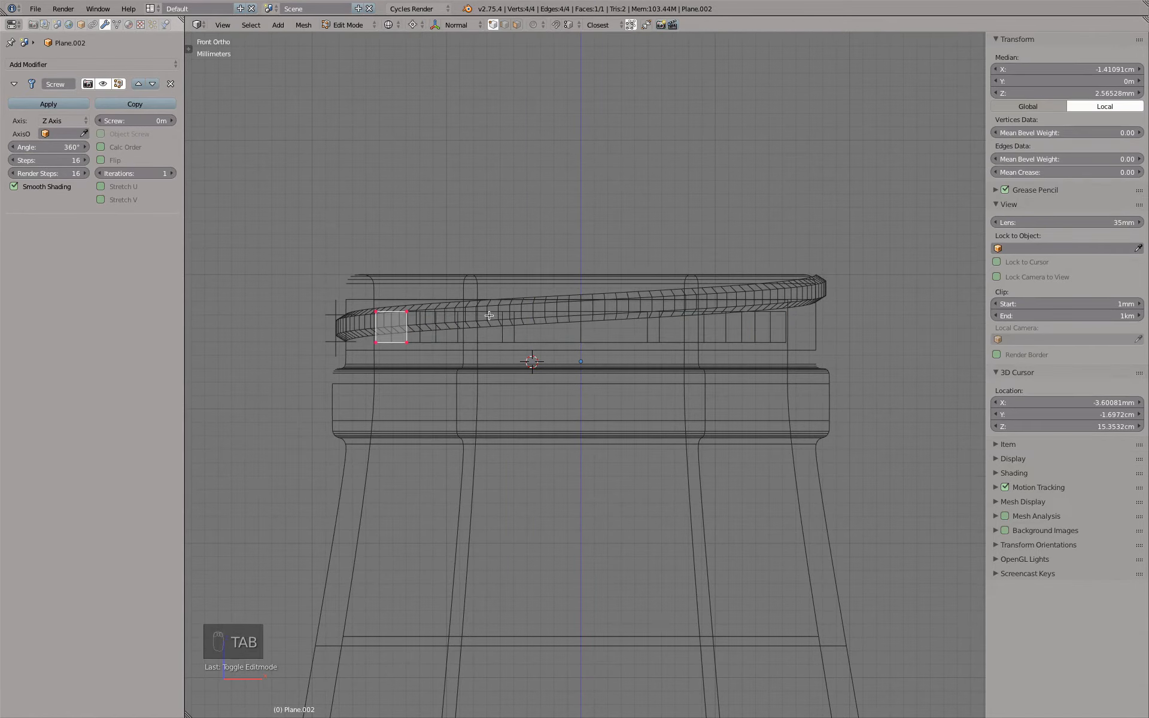
key("g")
left_click(439, 323)
key("Tab")
key("z")
middle_click_drag(439, 322, 513, 302)
- Delete the test plane and select the original neck thread
key("x")
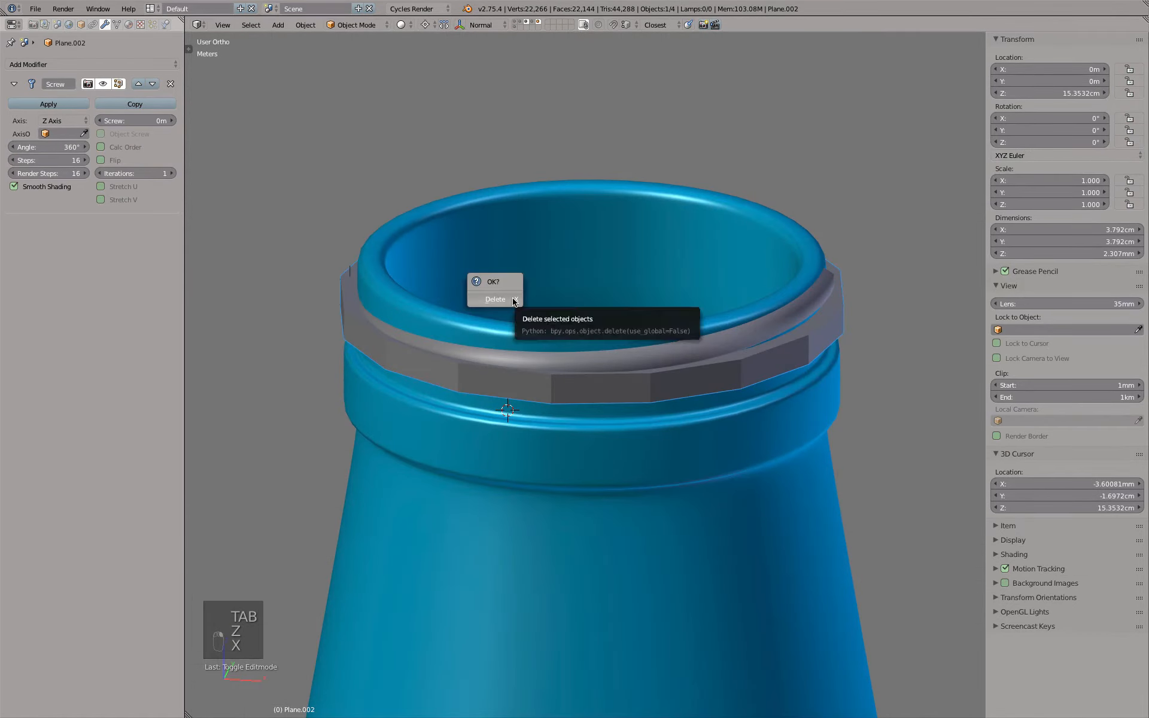
left_click(511, 299)
key("KP_7")
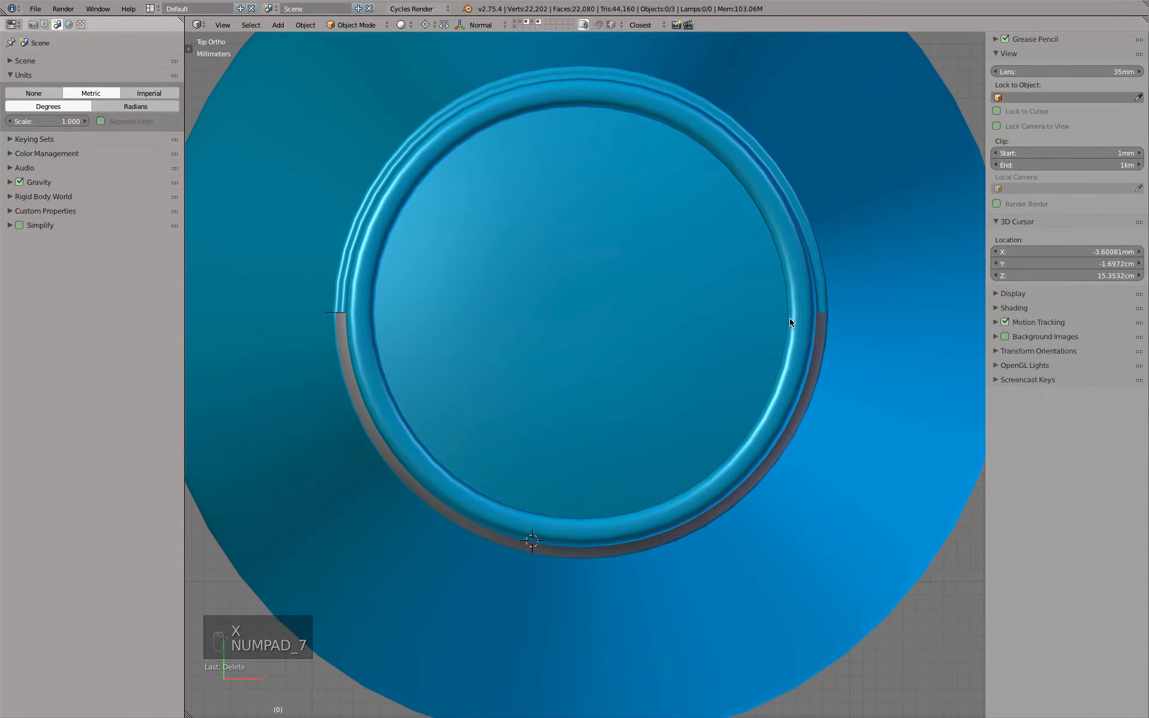
middle_click_drag(890, 413, 748, 317)
right_click(748, 317)
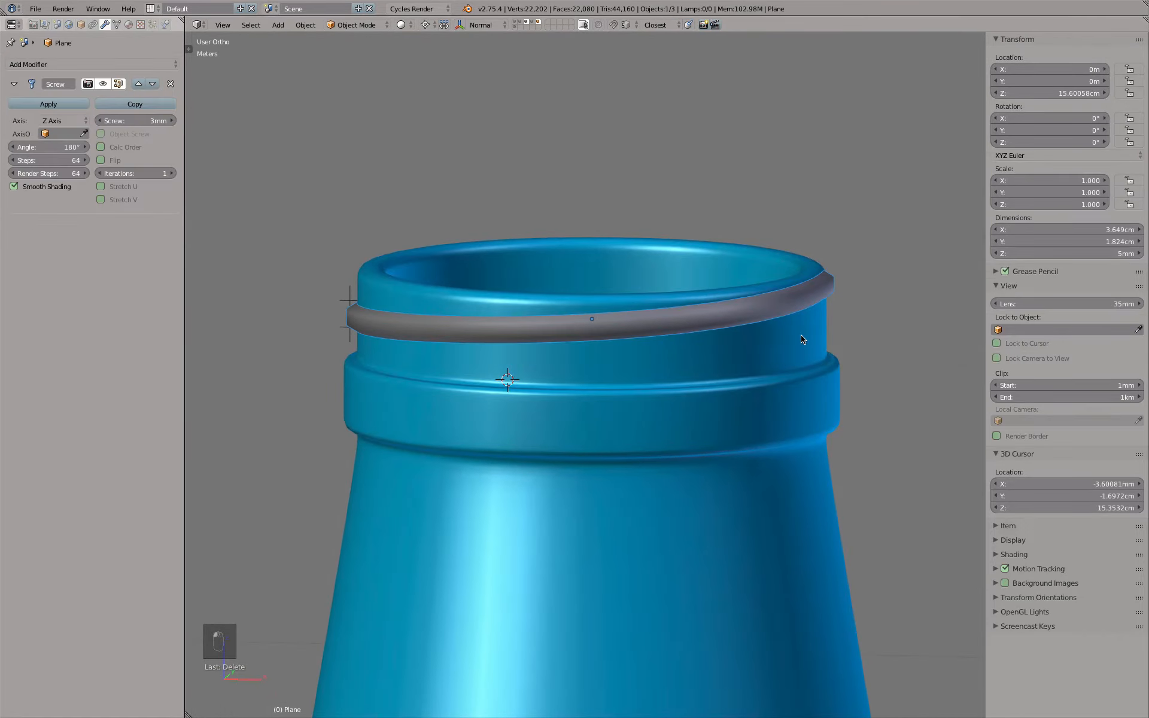
- Set the neck thread's Screw modifier angle to 90° while viewing from the top
key("KP_7")
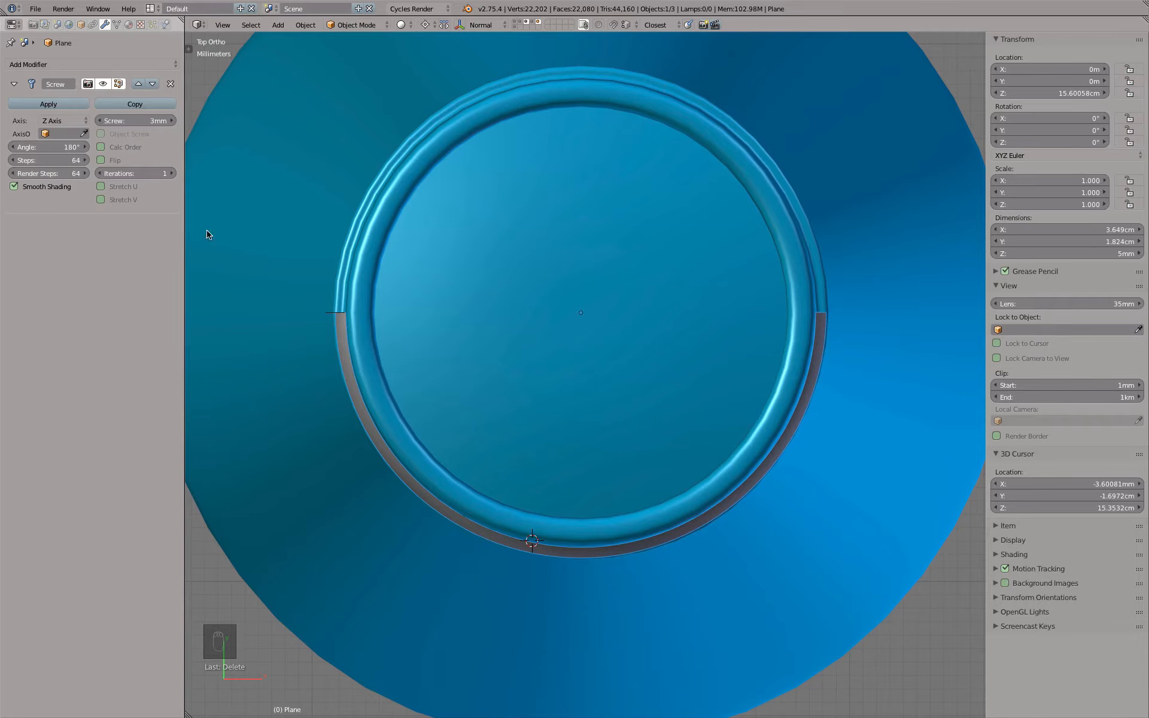
left_click(43, 150)
type("90")
key("Return")
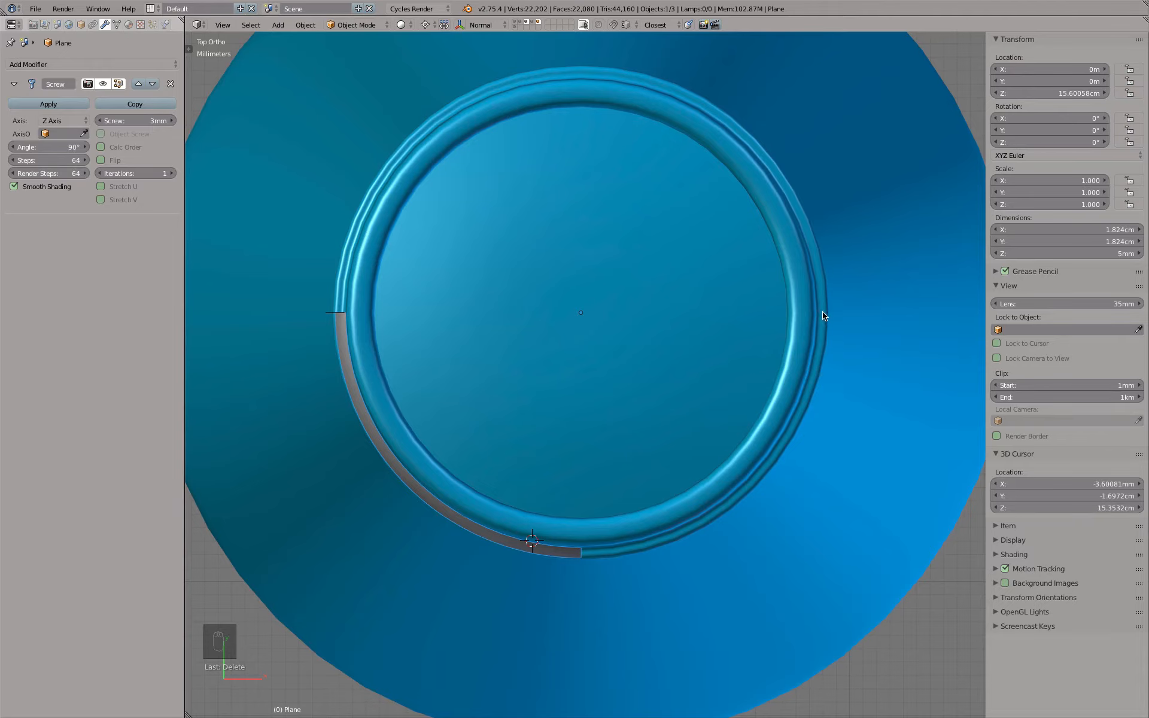
- Set the neck thread's Screw modifier angle to 120° and check its slope from the front
key("KP_1")
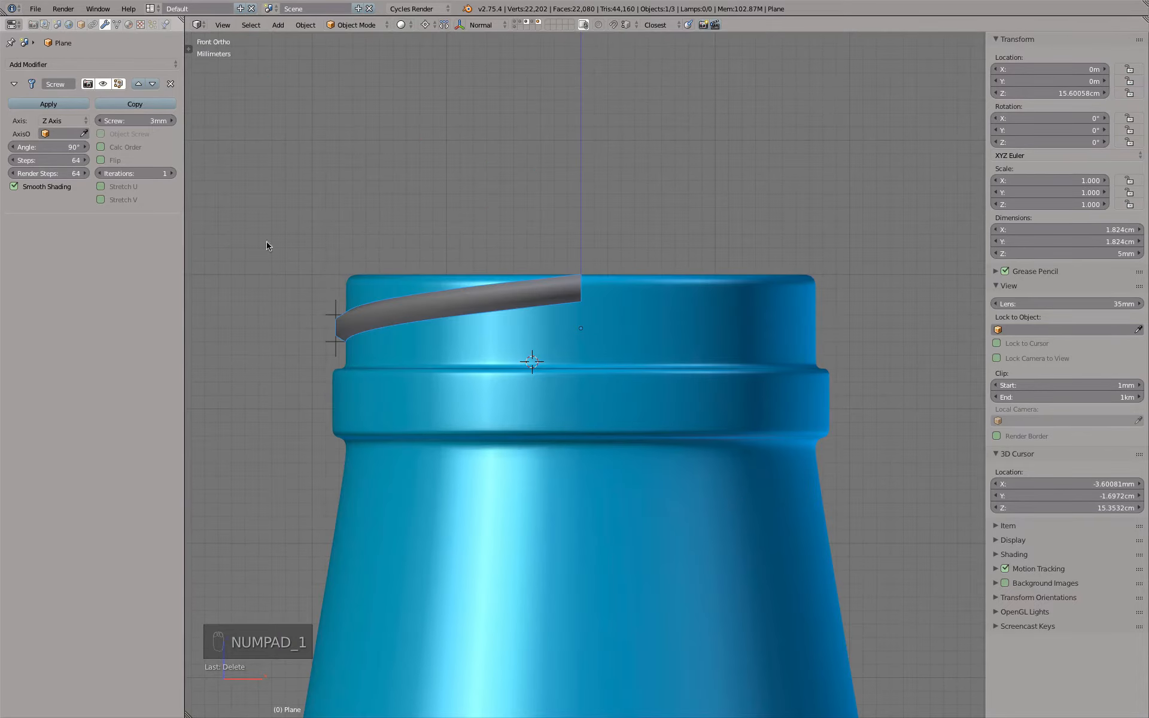
left_click(47, 147)
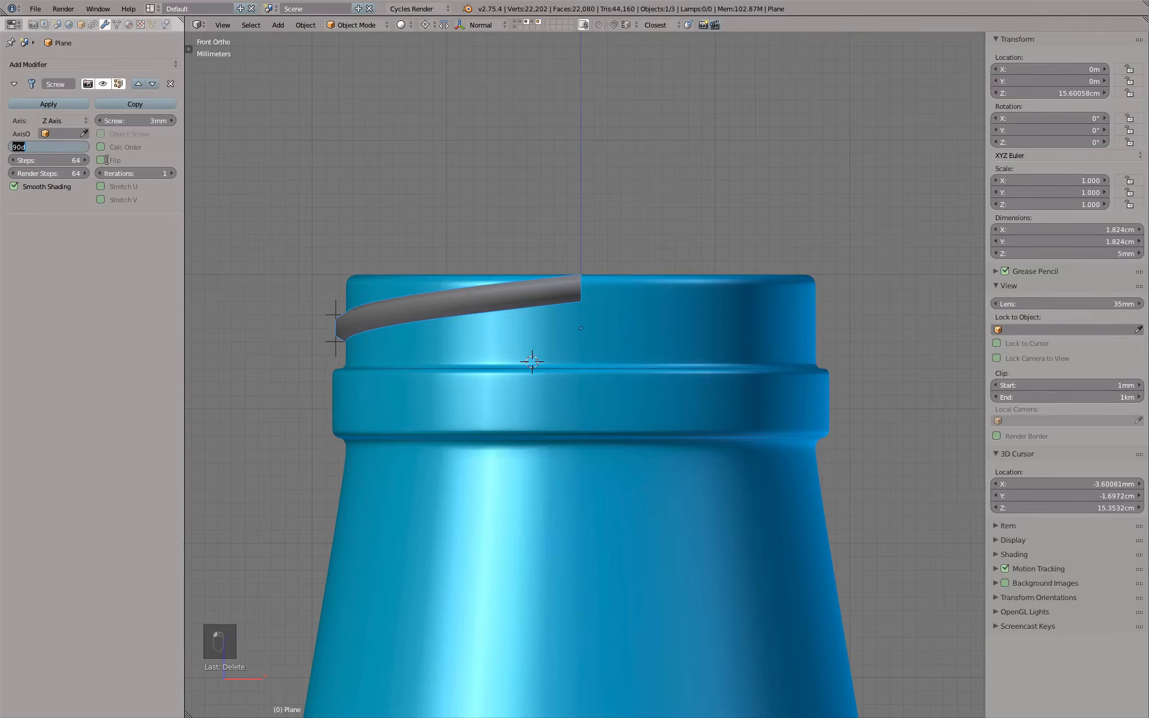
type("120")
key("Return")
middle_click_drag(430, 204, 458, 214)
key("KP_1")
- Snap the 3D cursor to the neck thread's origin at the bottle's centre and return to top view
key("KP_7")
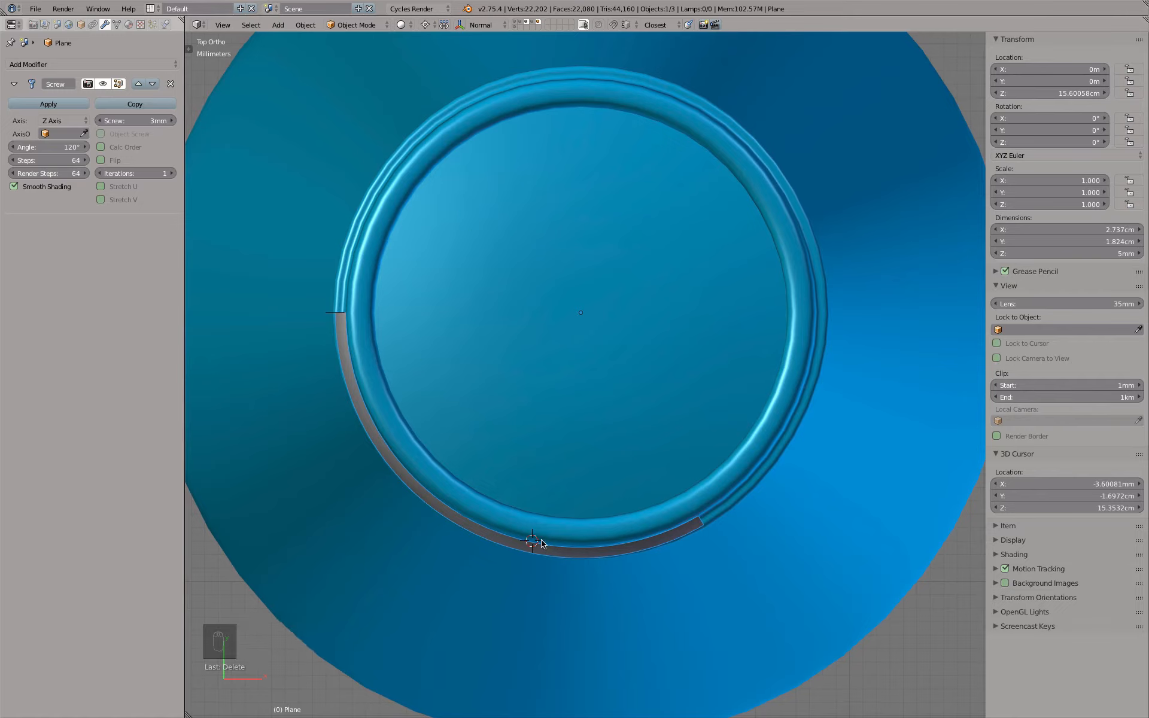
key("shift+s")
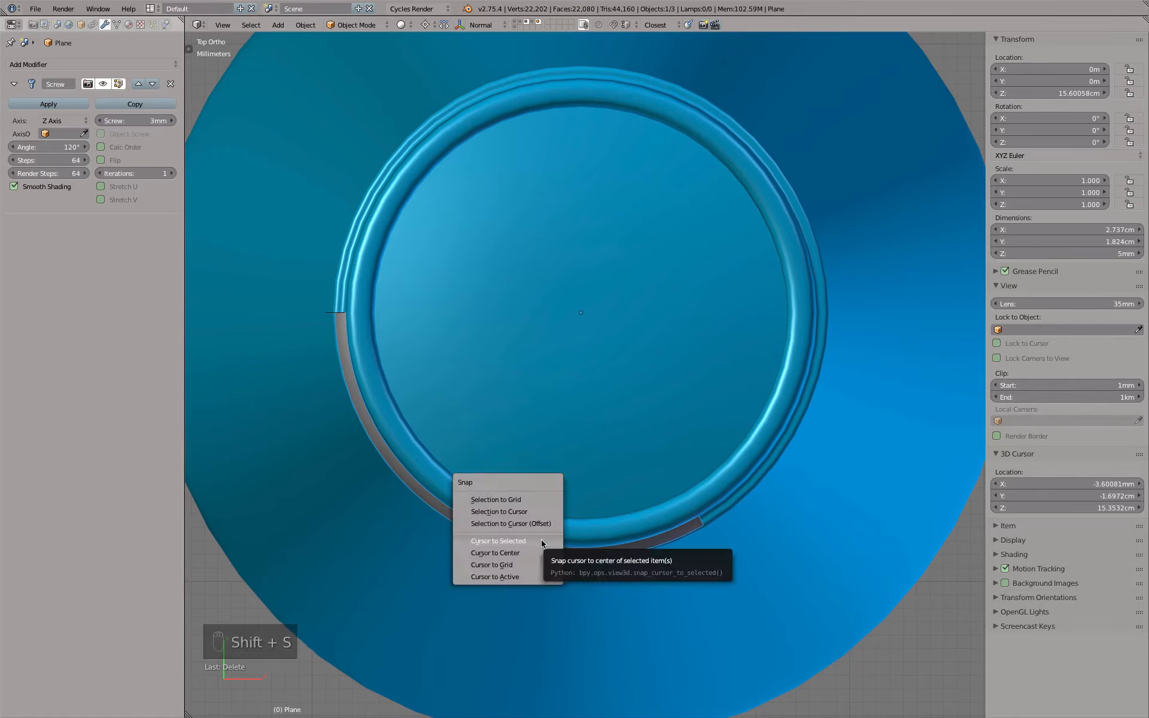
left_click(543, 543)
middle_click_drag(570, 530, 643, 450)
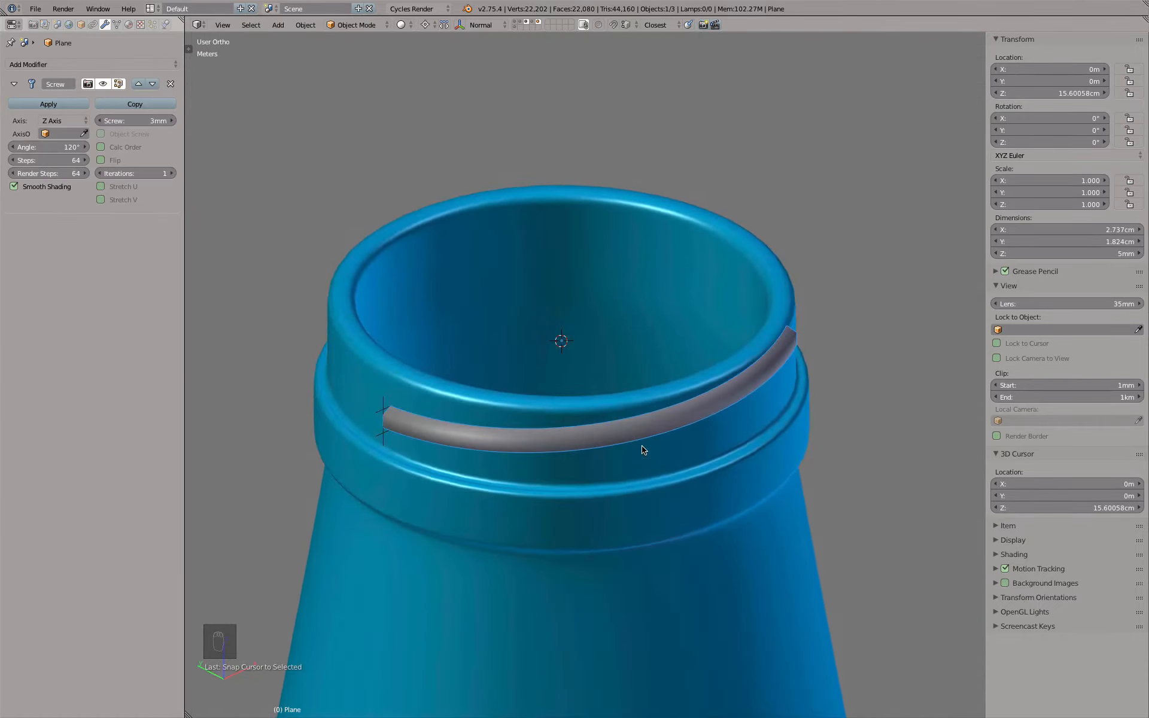
key("KP_7")
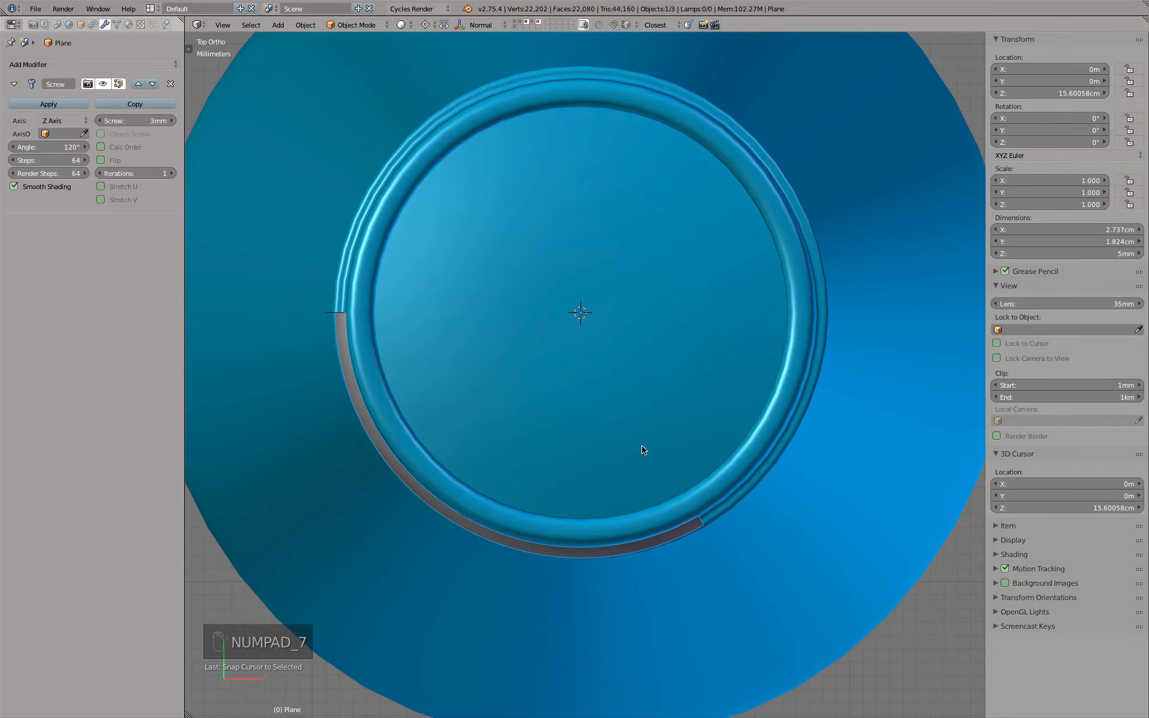
- Rename the neck thread object as Threading Master
left_click(81, 24)
left_click(63, 63)
type("Threading Master")
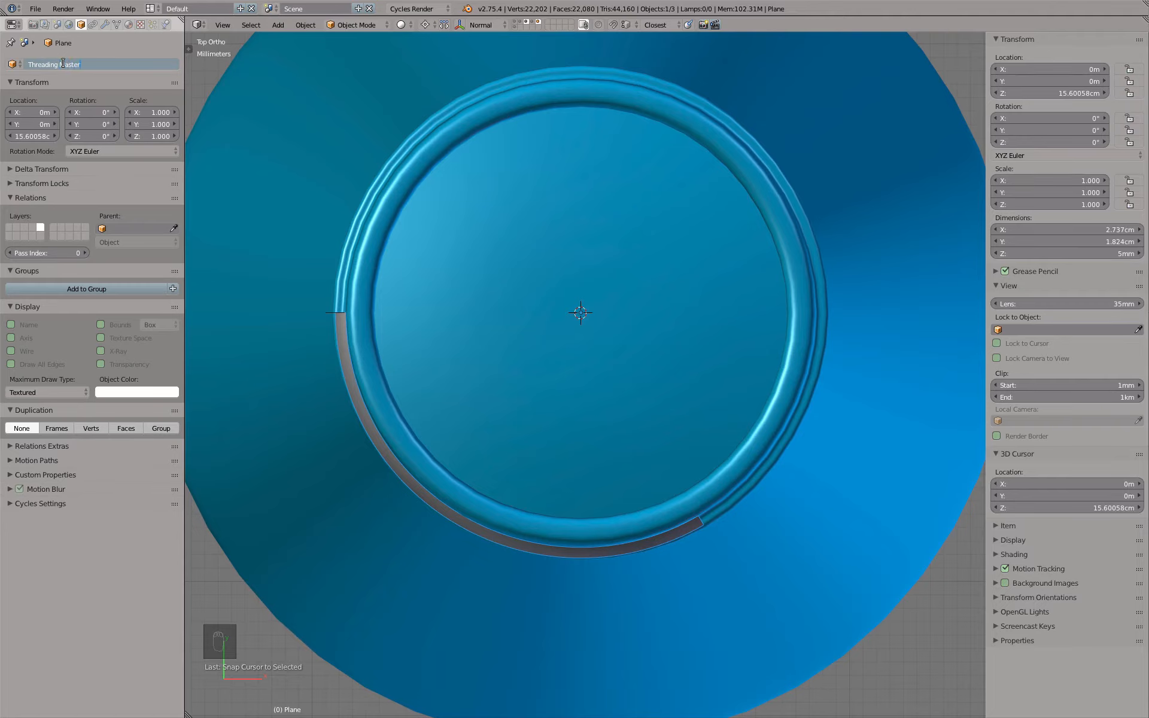
key("Return")
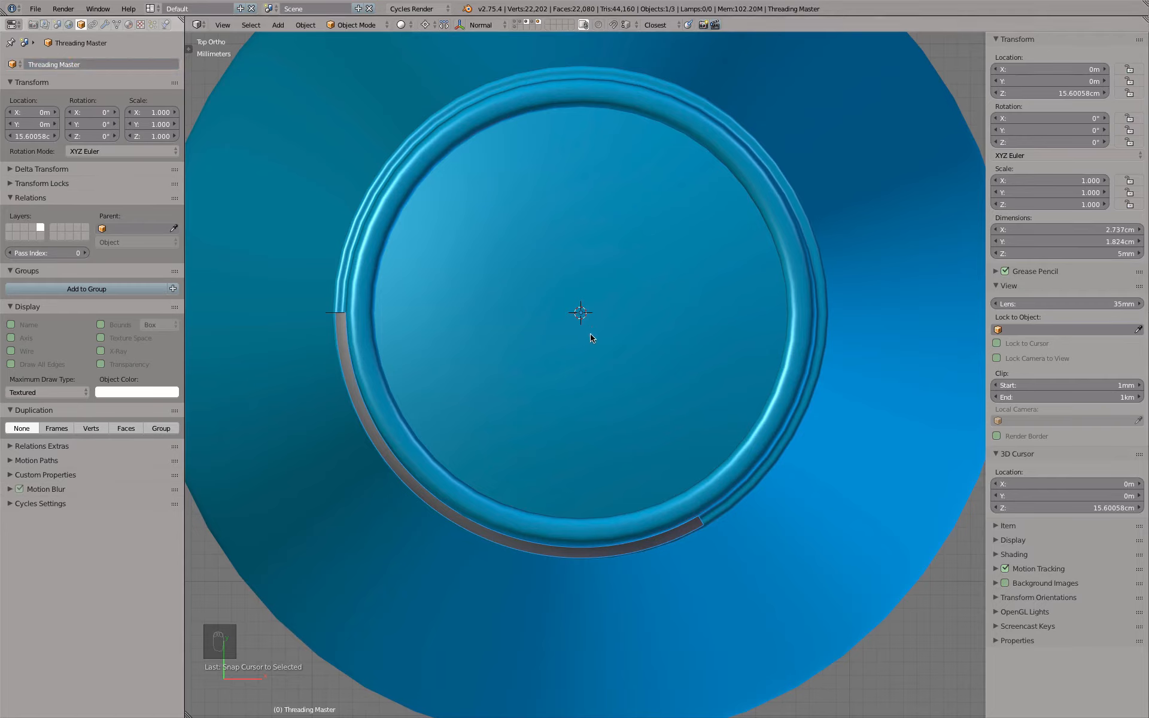
- Create three linked duplicates of the thread around the neck in top view, each rotated a further 90° clockwise
key("alt+d")
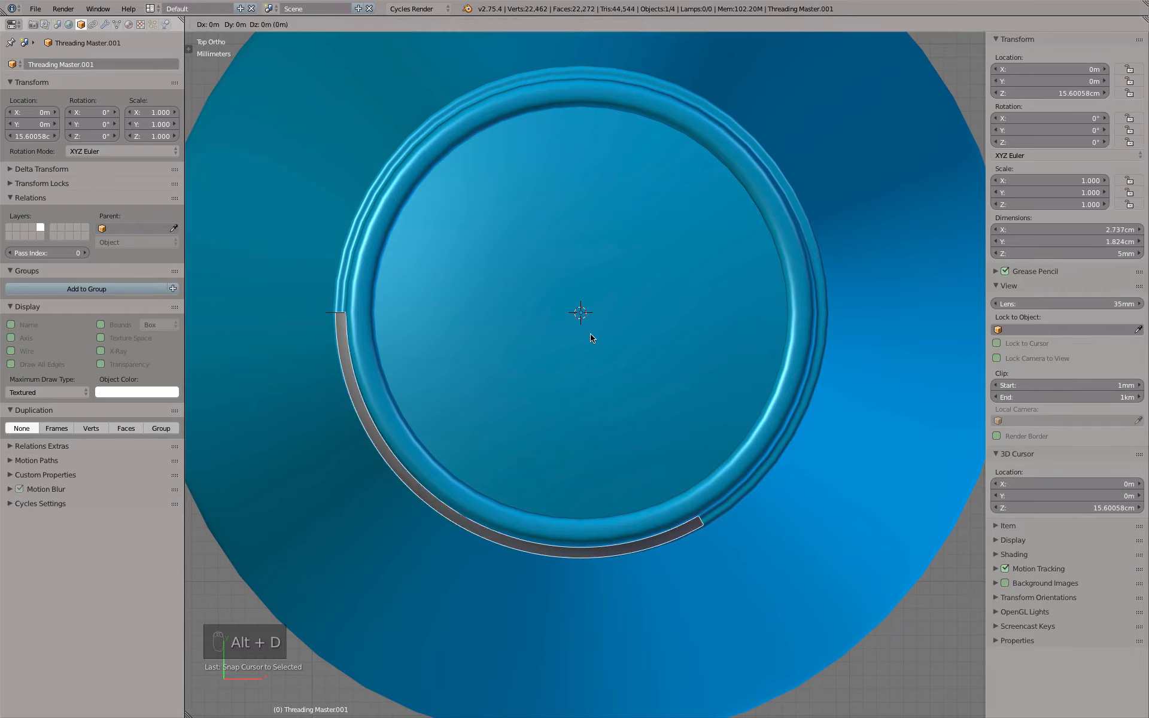
key("r")
type("90")
key("Return")
key("alt+d")
type("r")
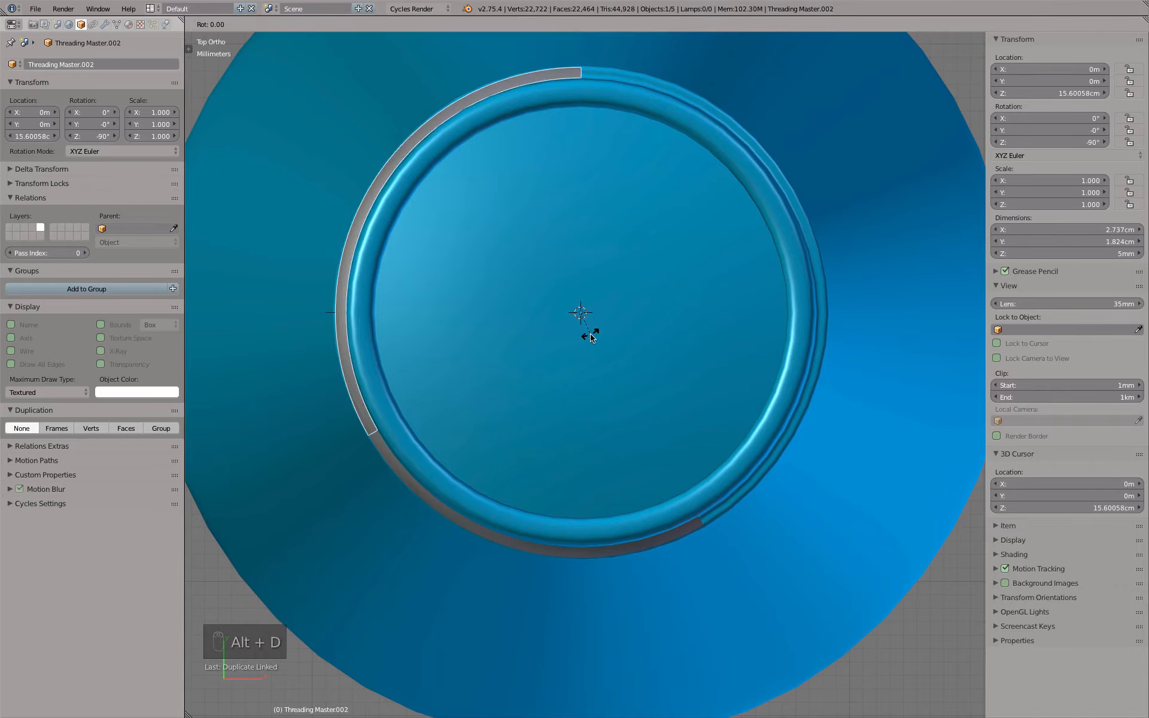
type("90")
key("Return")
key("alt+d")
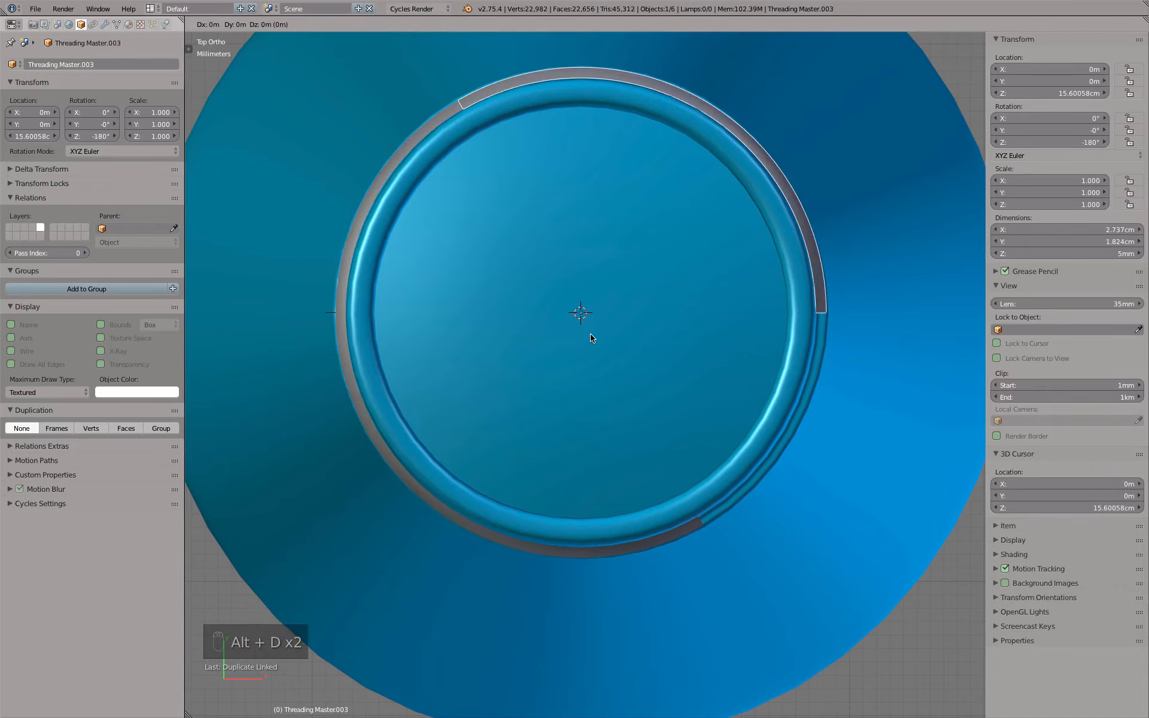
type("r90")
key("Return")
- Select all four neck thread segments and set their Screw modifier angle to 140°
middle_click_drag(644, 396, 534, 276)
left_click(367, 271, "shift")
left_click(388, 294, "shift")
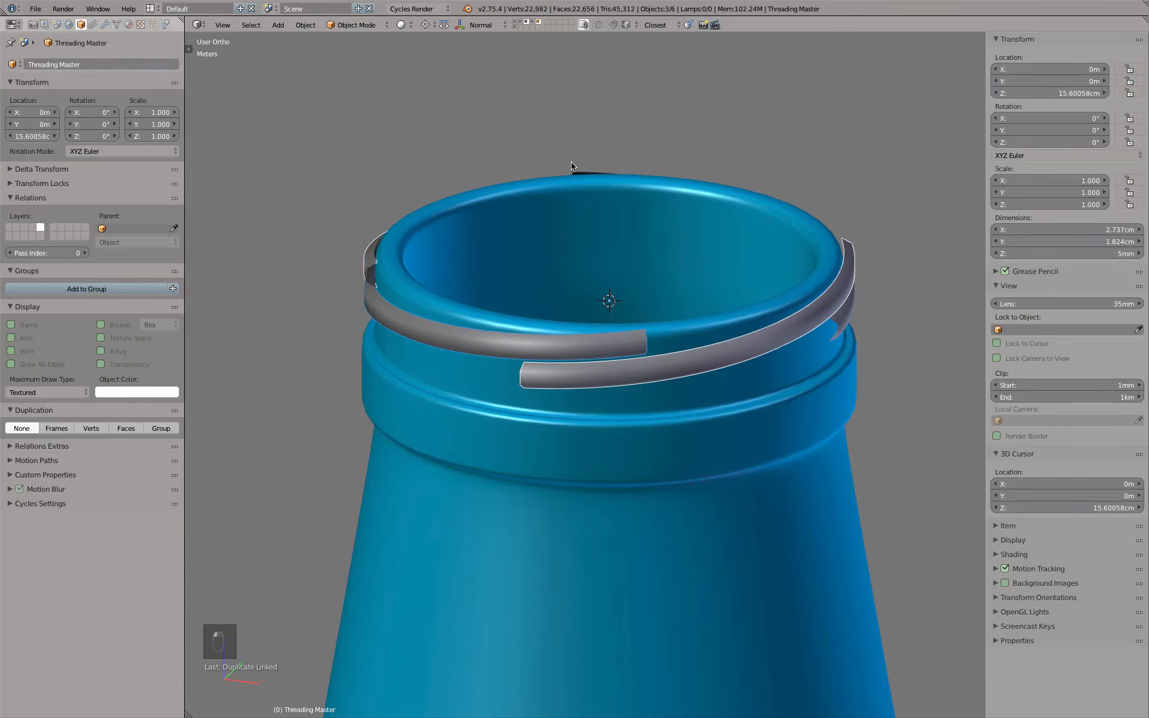
left_click(574, 168, "shift")
middle_click_drag(595, 171, 534, 190)
middle_click_drag(610, 205, 470, 194, "shift")
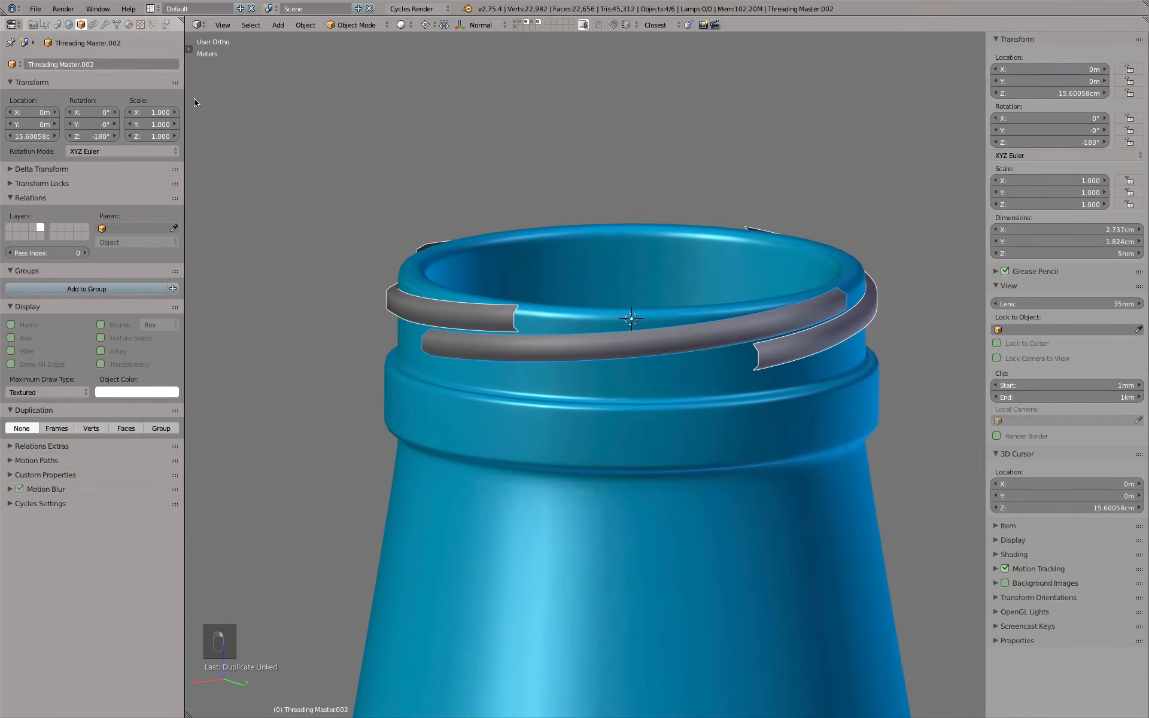
left_click(105, 25)
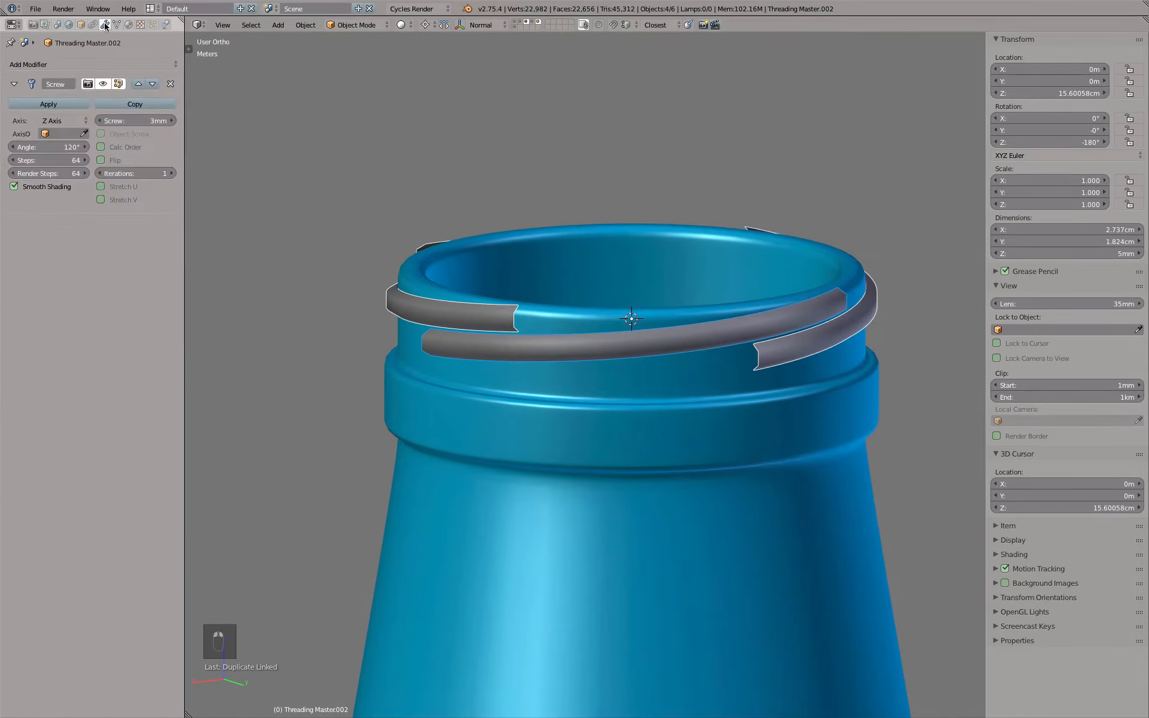
left_click(48, 148)
type("140")
key("Return")
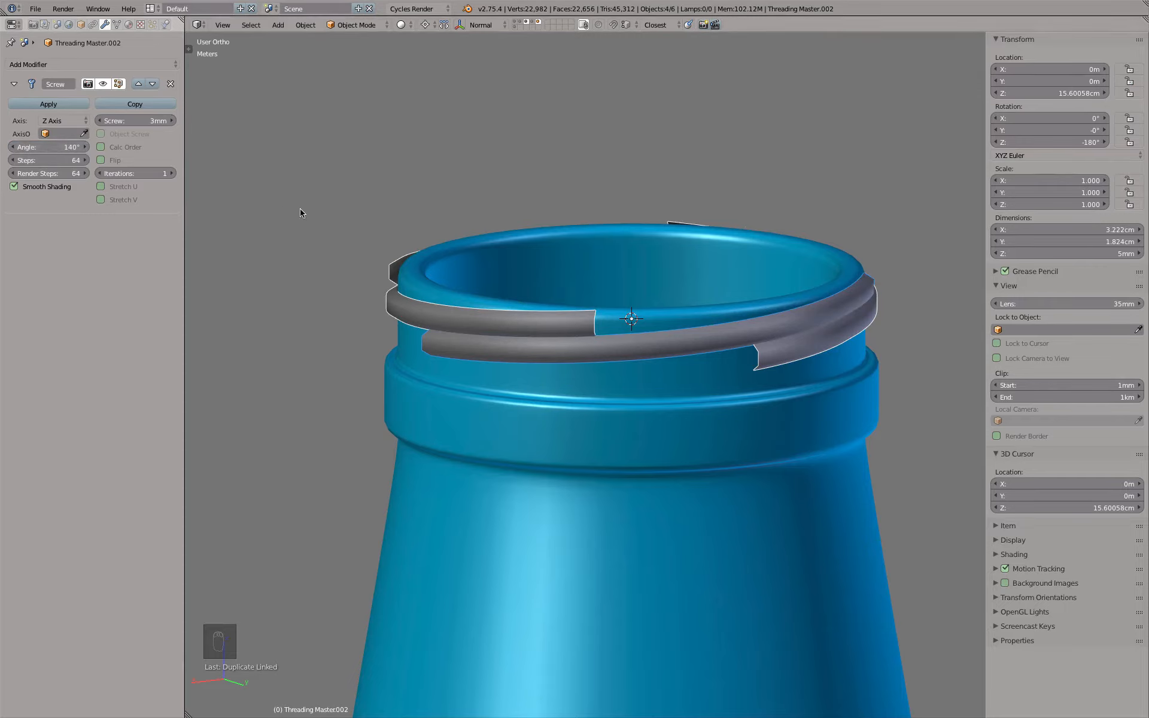
- Set the Screw modifier's screw offset to 4 mm for the selected thread segments
middle_click_drag(634, 288, 931, 267)
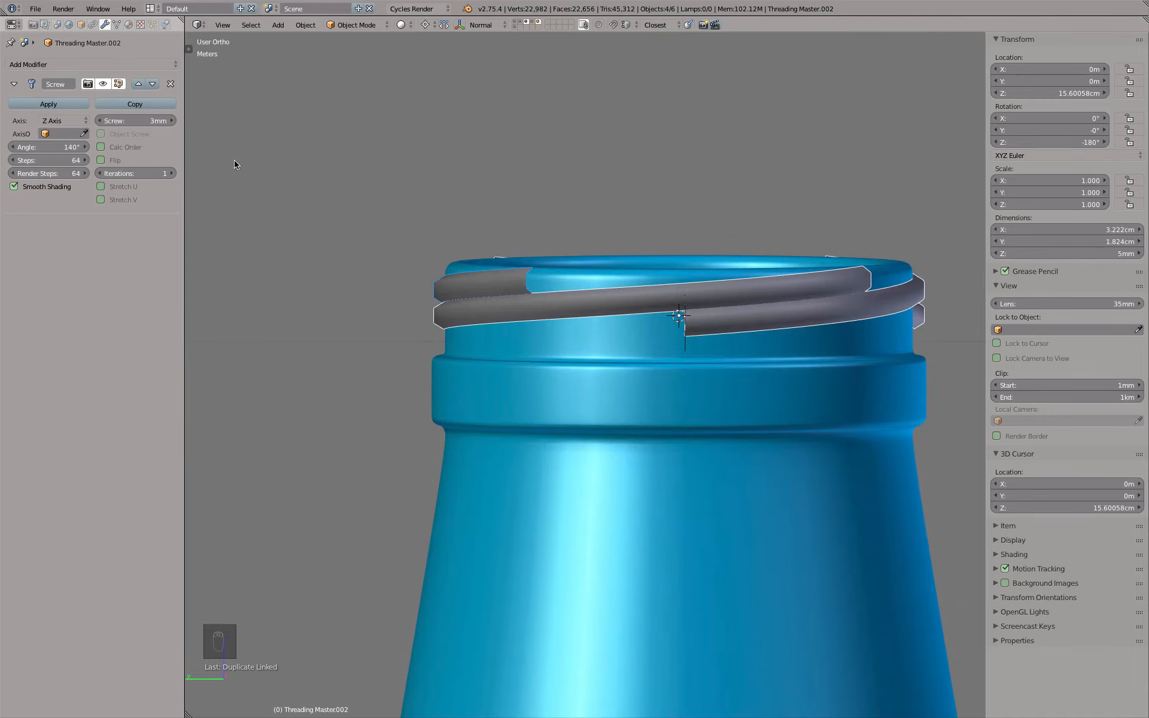
left_click(138, 120)
type("4")
key("Return")
middle_click_drag(692, 210, 911, 211)
- Add a plane at the 3D cursor in front view and scale it uniformly to about 4.08 cm wide
key("KP_1")
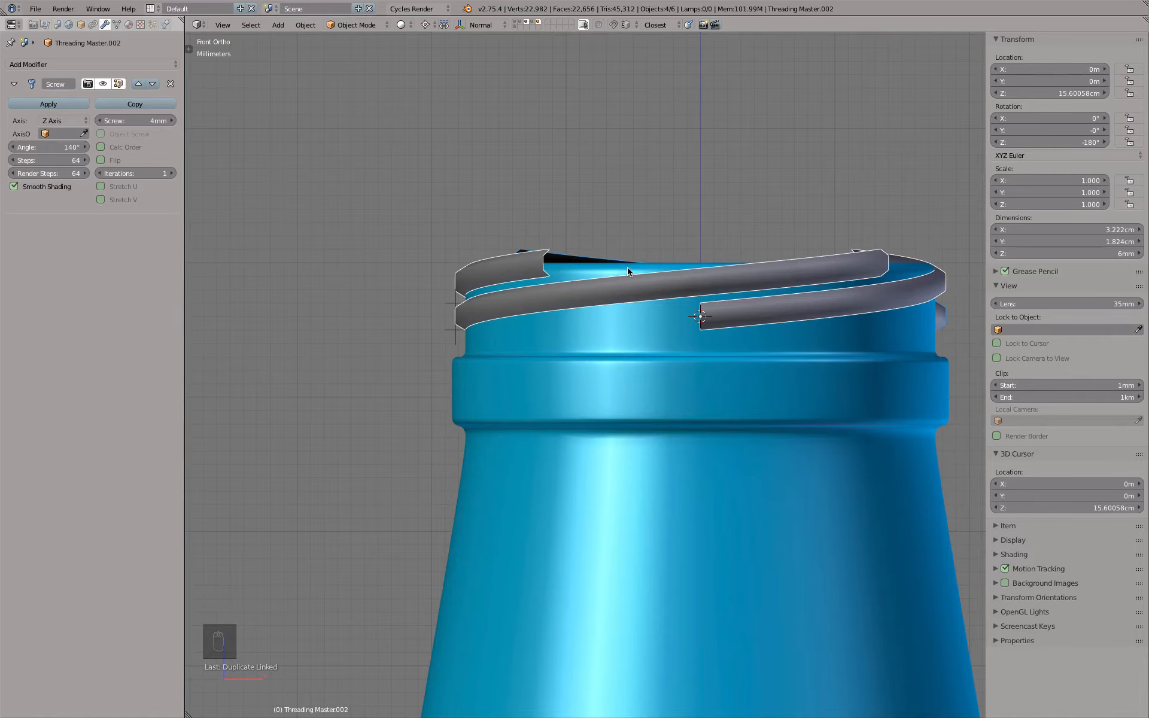
key("shift+a")
mouse_move(627, 269)
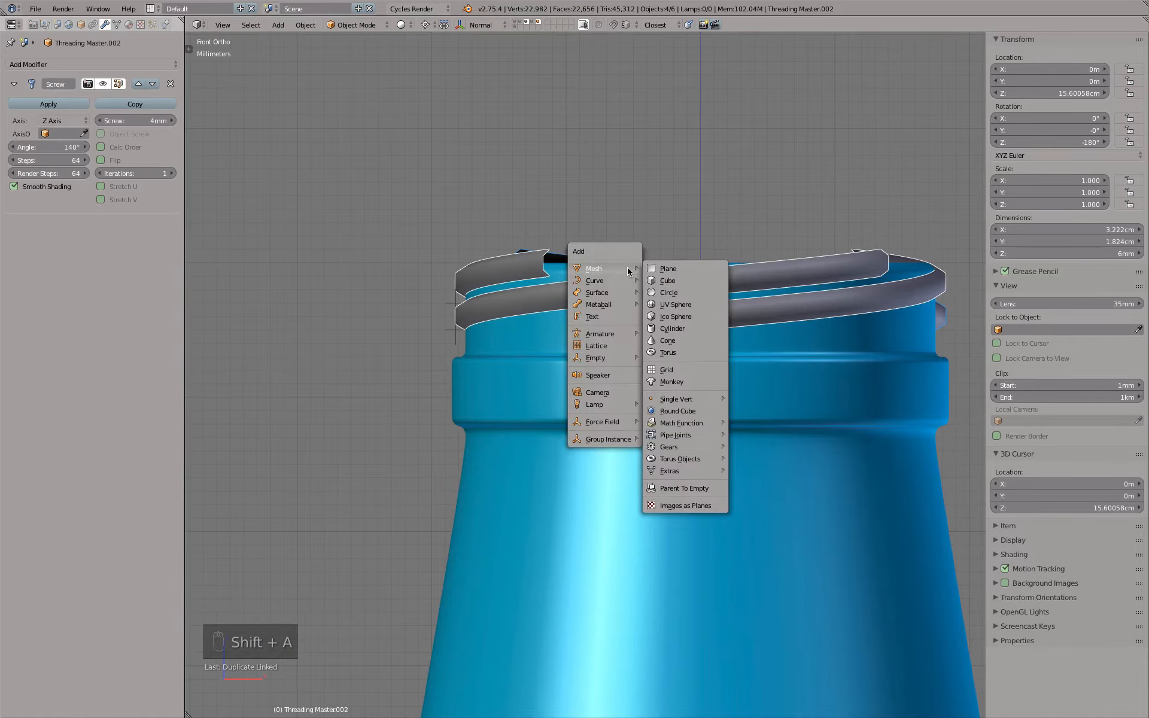
left_click(656, 268)
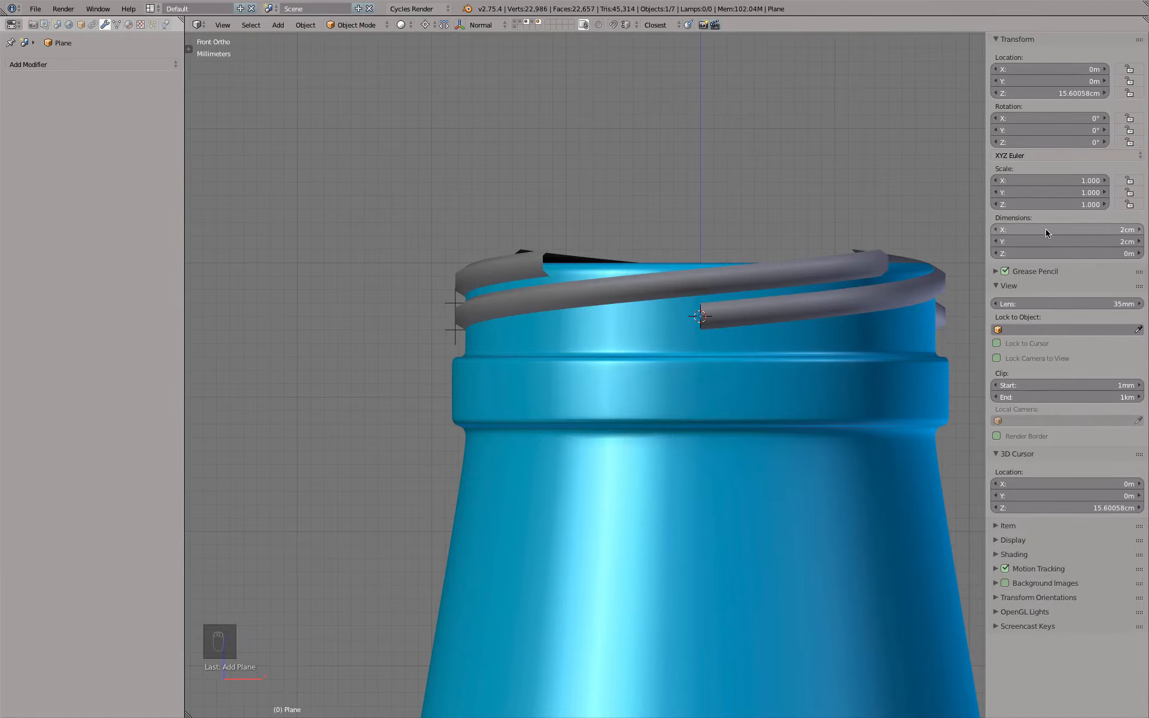
key("s")
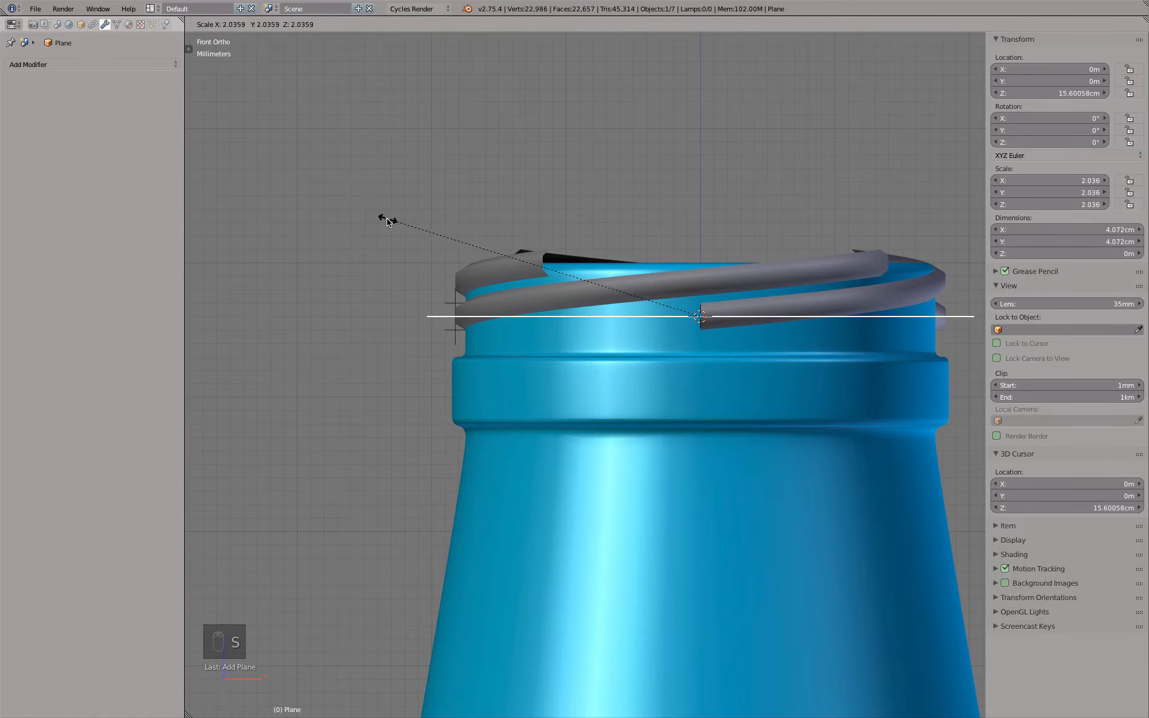
left_click(389, 220)
- Set the plane's Z location to 16 cm
middle_click_drag(528, 184, 545, 201)
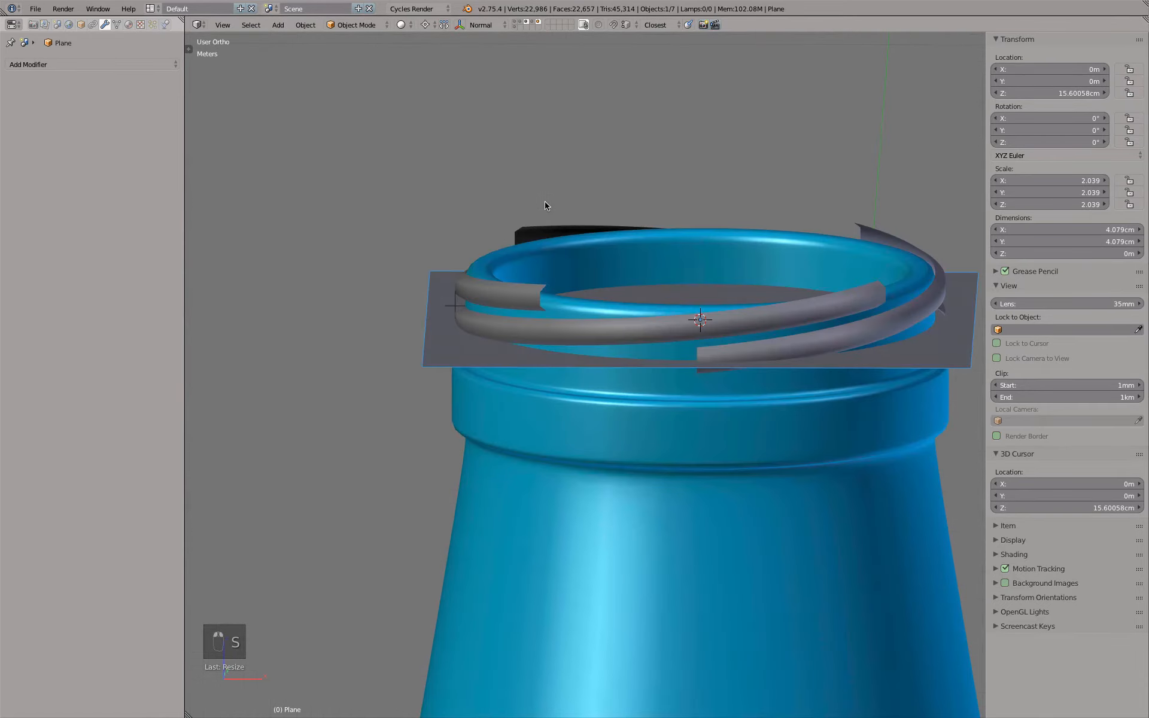
left_click(1048, 93)
type("16")
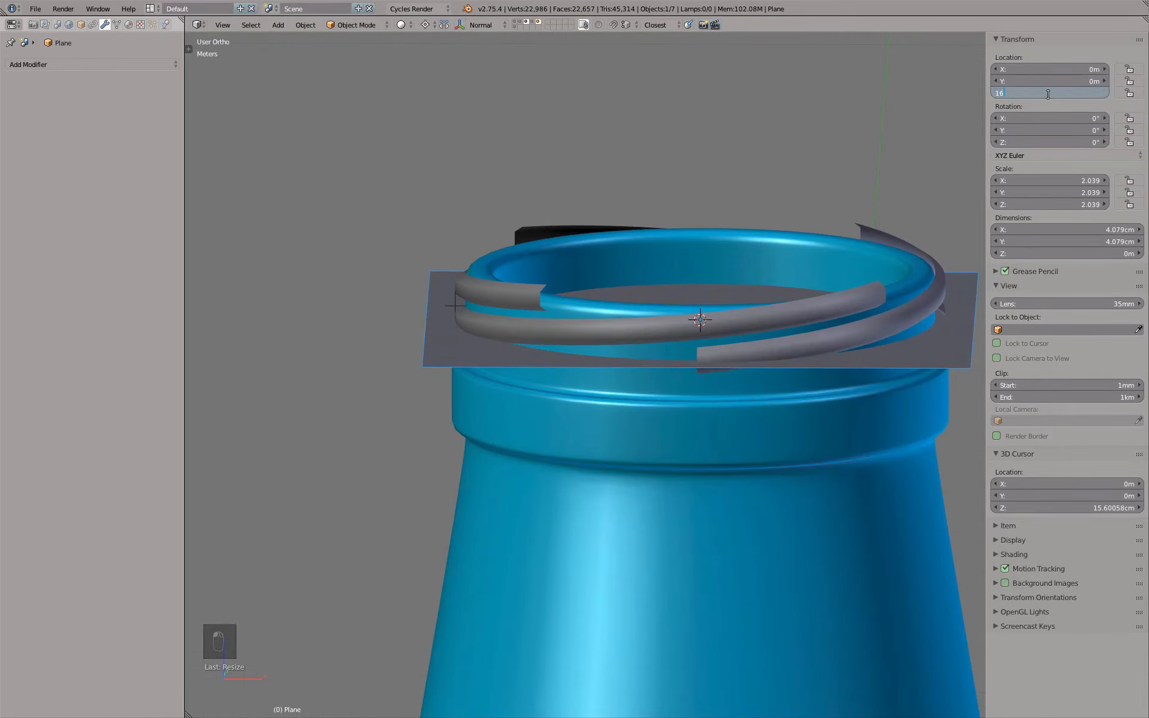
type("cm")
key("Return")
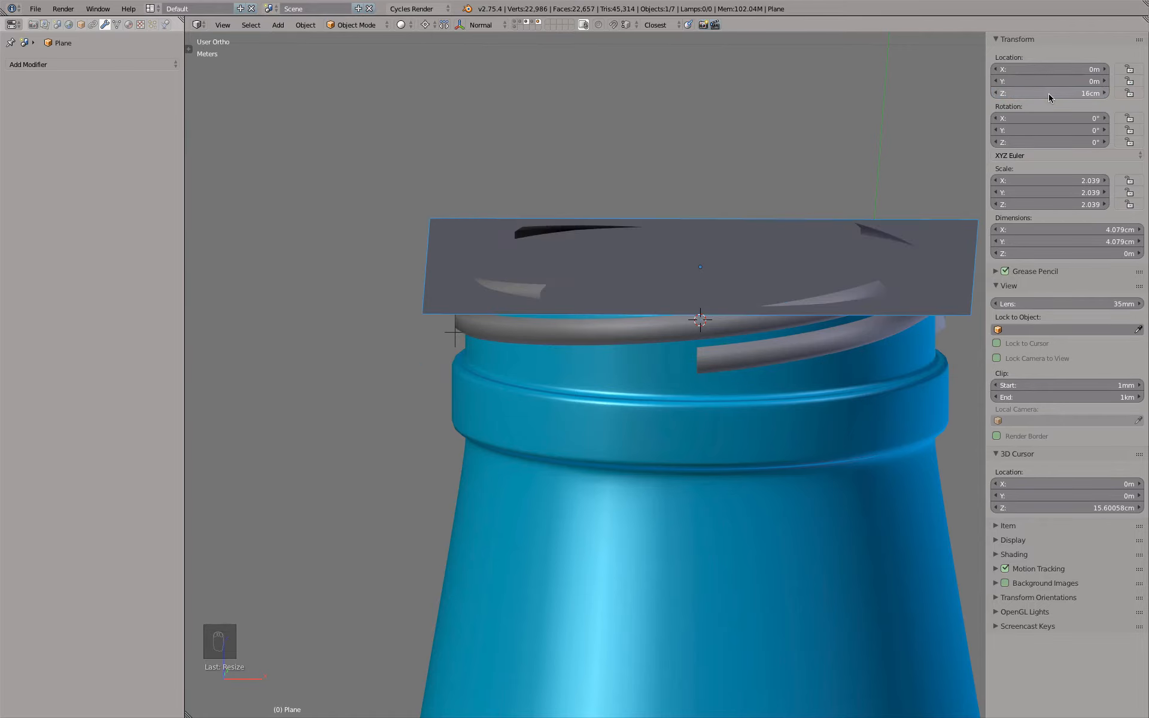
- Compare the plane with the bottle's rim from the front and set its Z location to 15.8 cm
key("KP_1")
scroll(421, 336, "up", 4)
scroll(422, 335, "up", 3)
scroll(424, 328, "down", 3)
middle_click_drag(794, 161, 601, 223, "shift")
scroll(817, 250, "down", 1)
left_click(1037, 91)
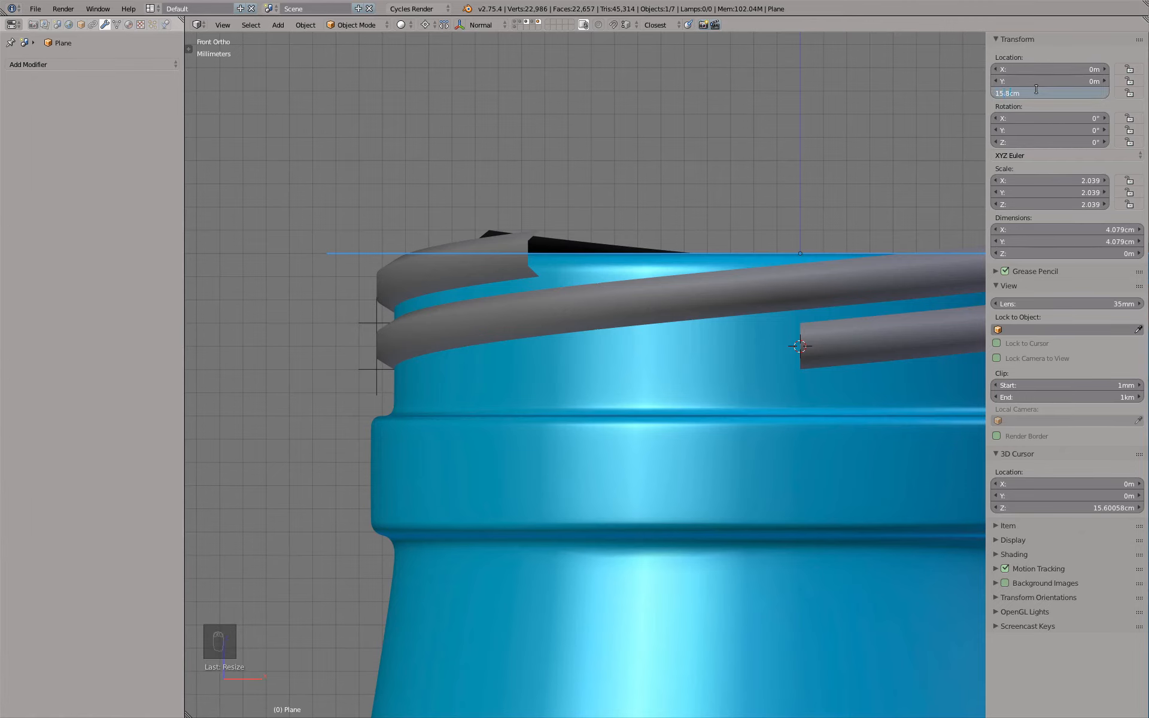
key("Return")
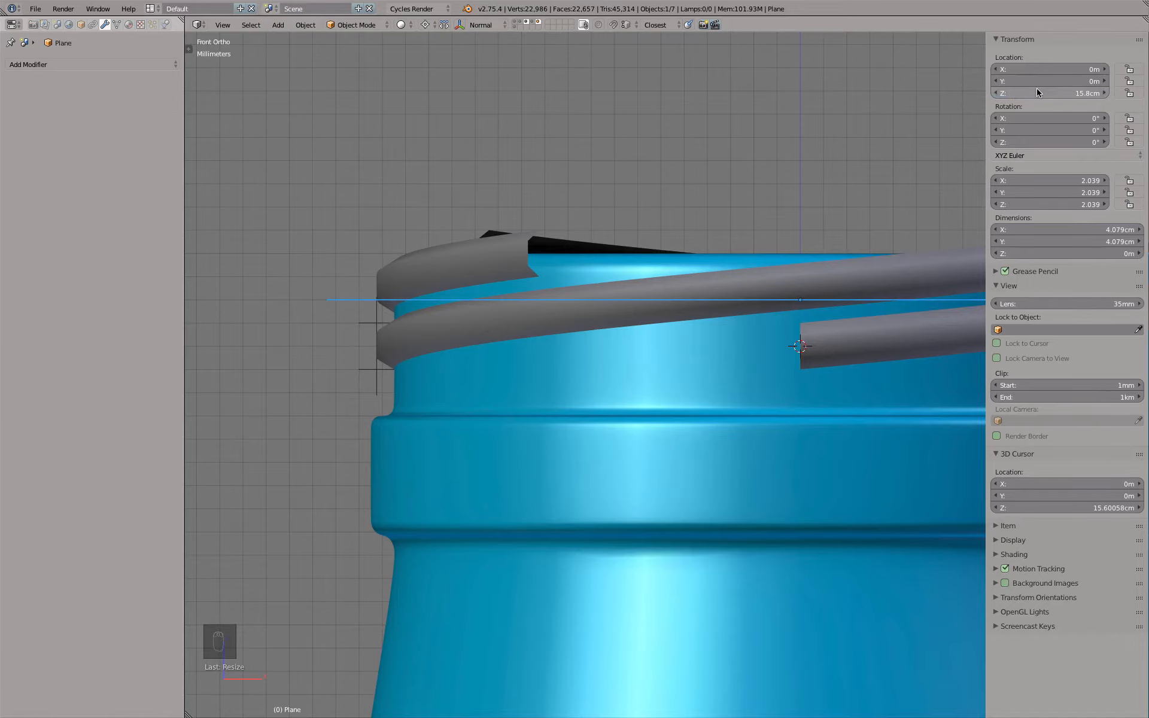
- Remove the plane's face in Edit Mode, keeping only a closed outline of four edges
scroll(848, 231, "down", 4)
middle_click_drag(847, 231, 703, 254)
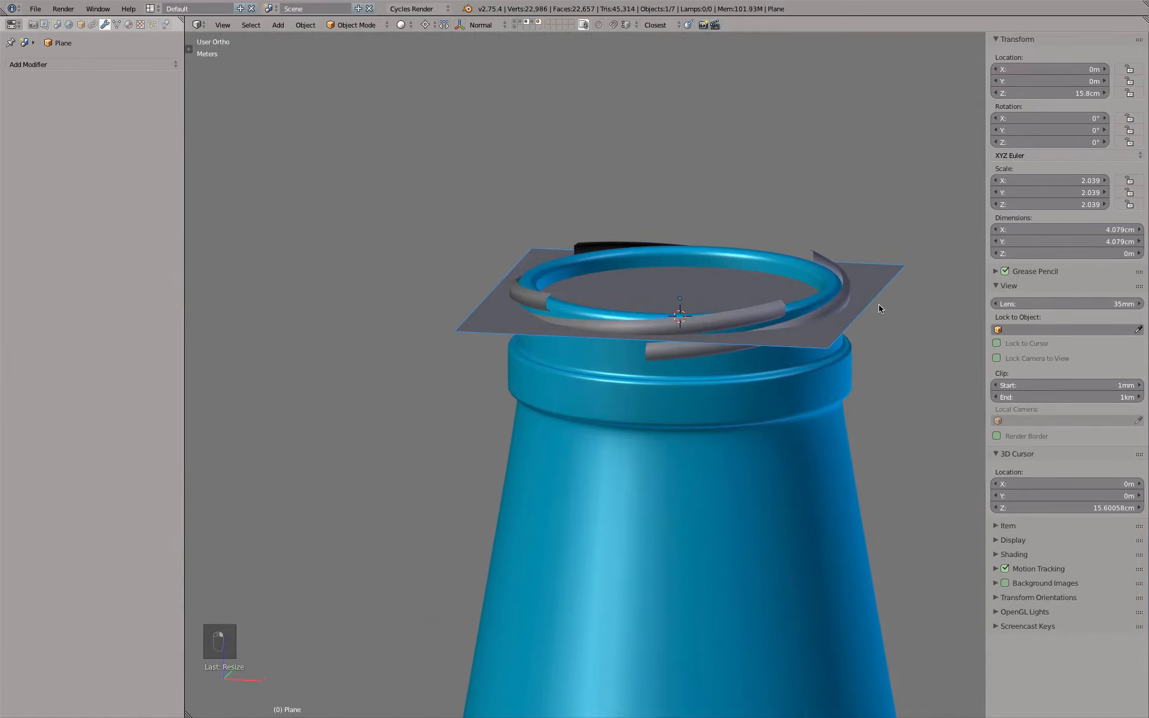
key("Tab")
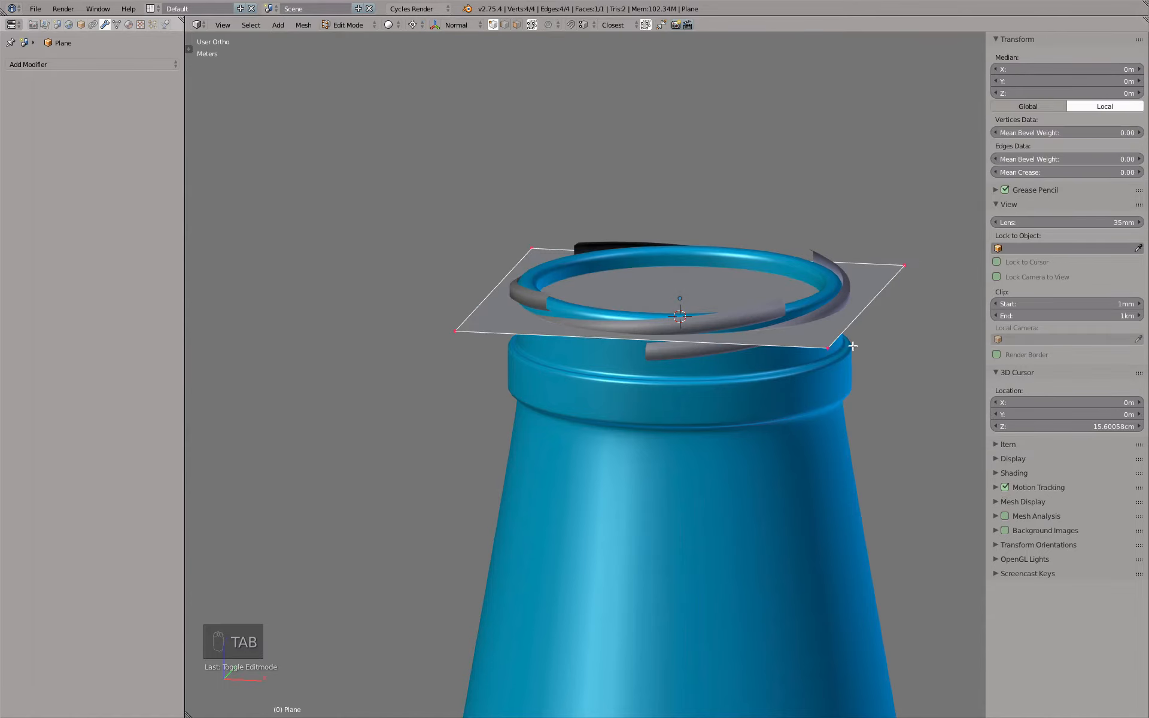
right_click(829, 348)
right_click(905, 265, "shift")
key("x")
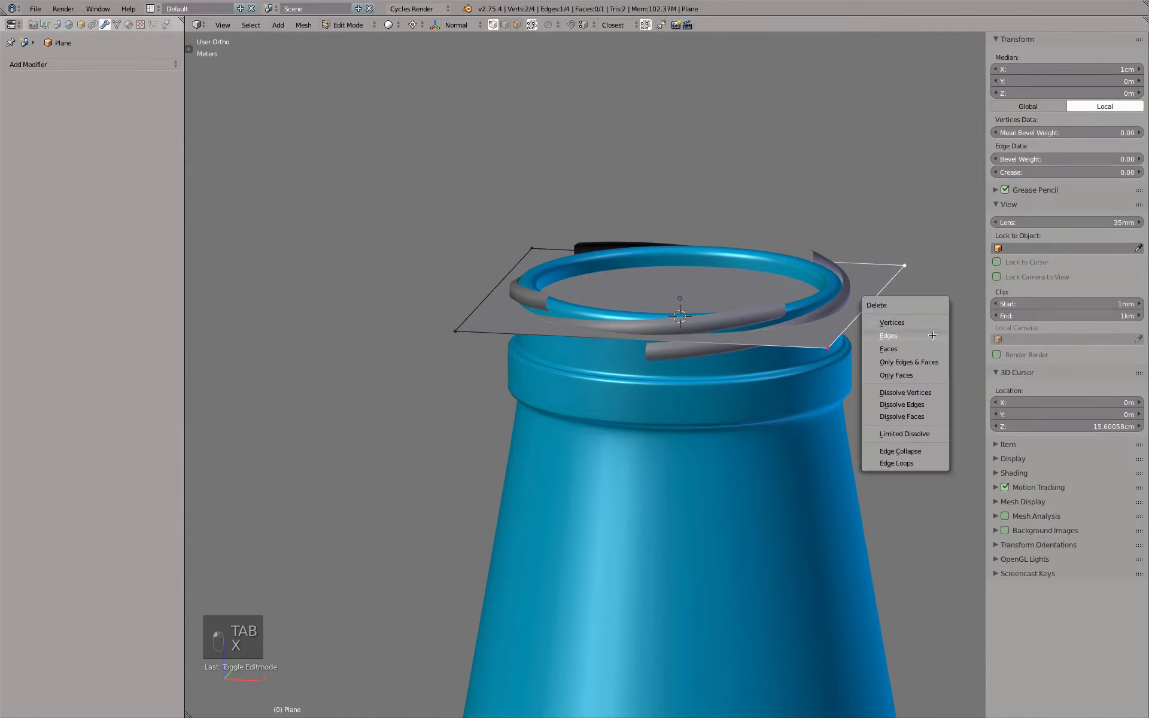
left_click(931, 345)
right_click(899, 269, "shift")
key("f")
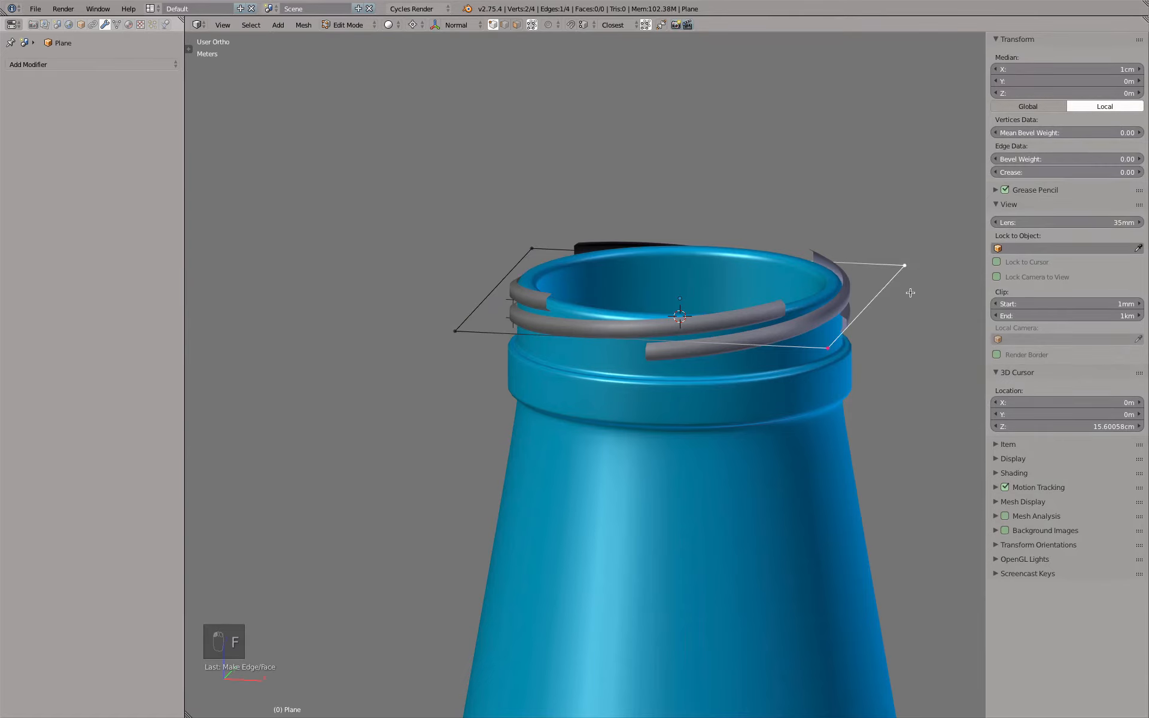
key("Tab")
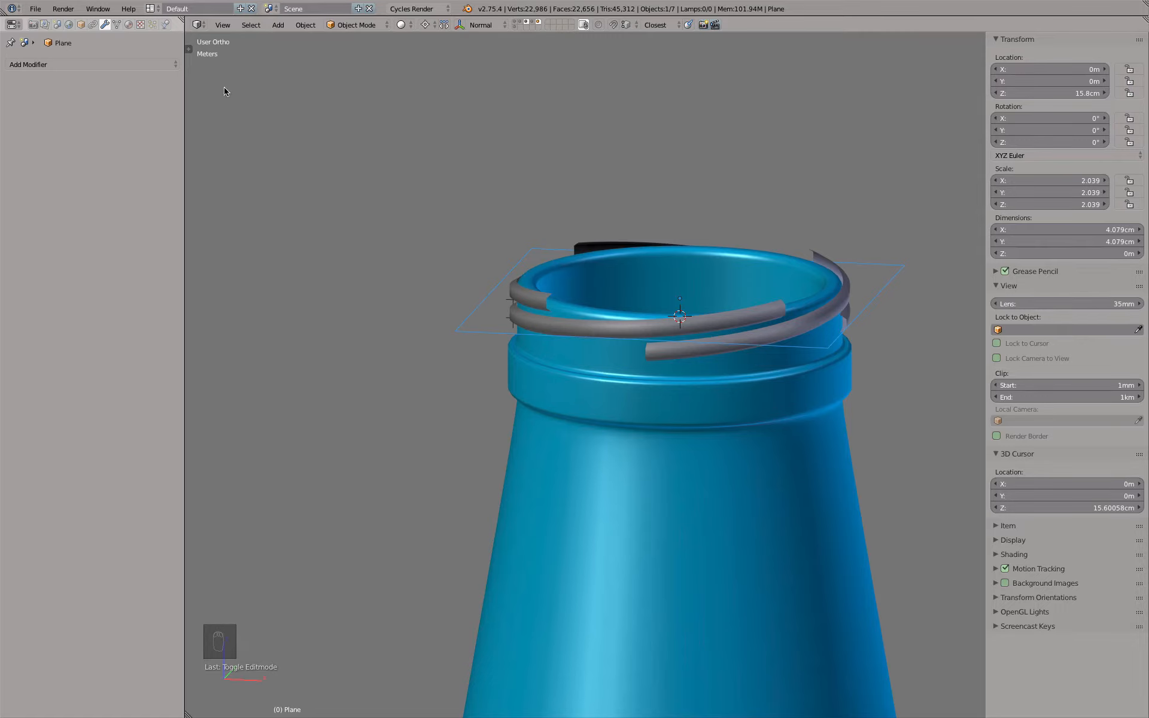
- Rename the plane outline object as Threading Top Edge Guide
left_click(81, 24)
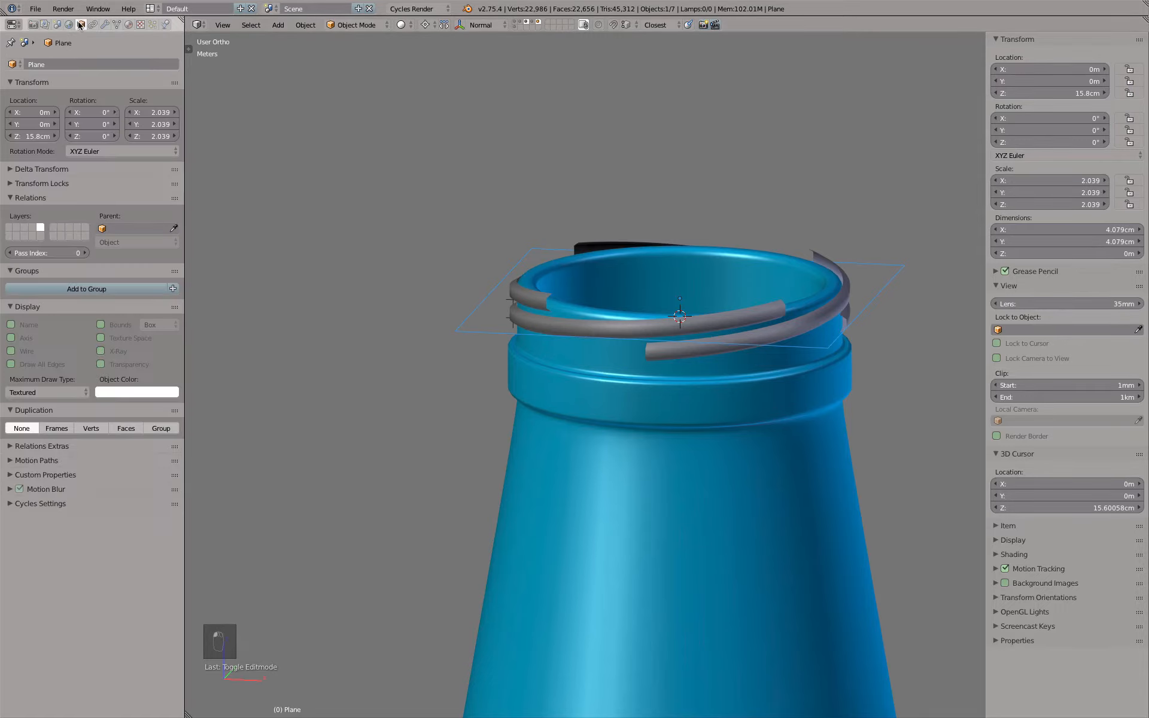
left_click(92, 63)
type("Threading Top Edge Guide")
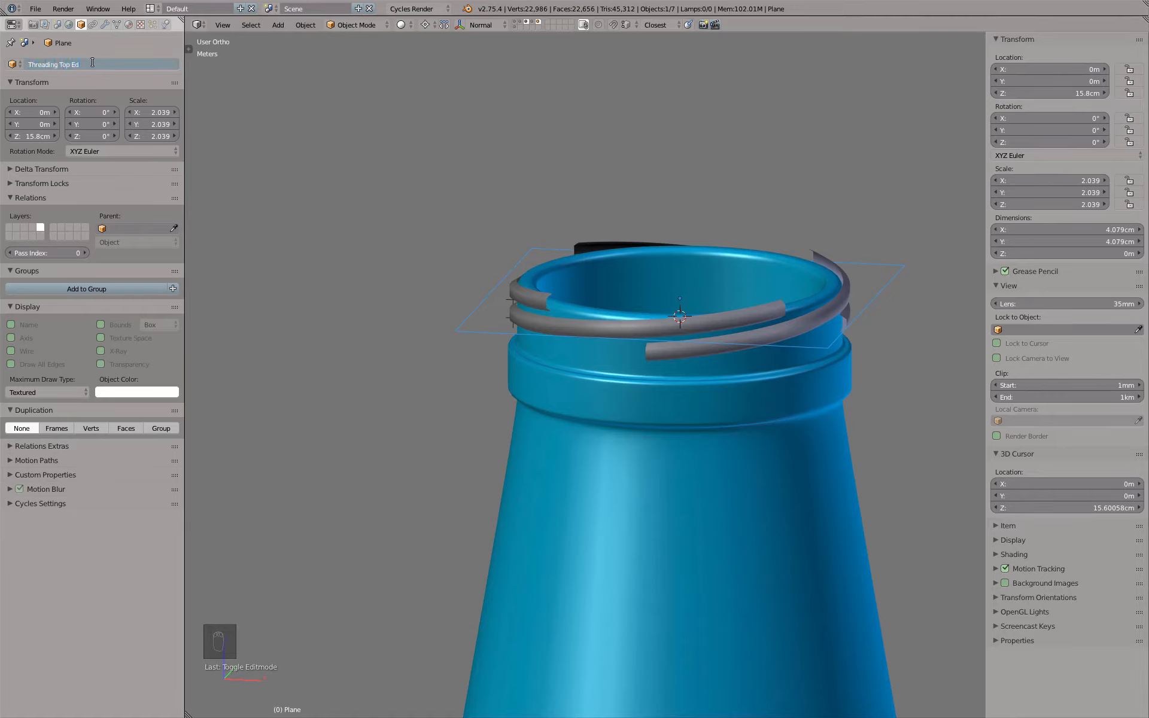
key("Return")
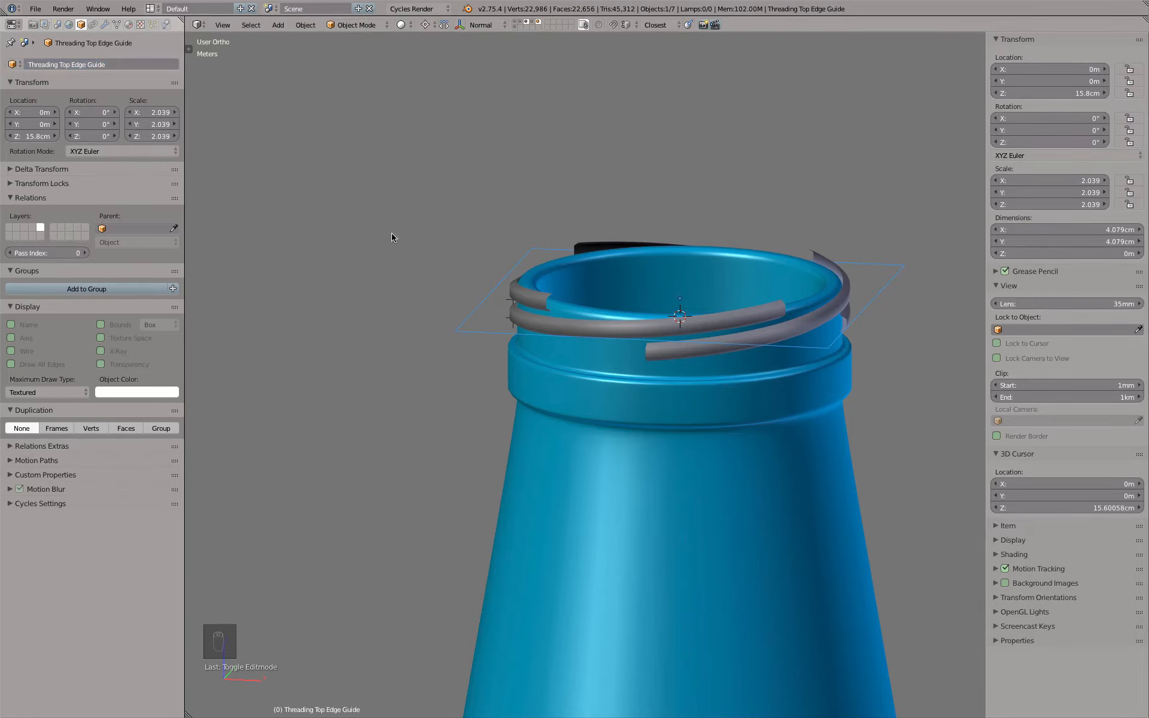
- Select the small guide at the side of the neck and rename it as Threading Side Edge Guide
scroll(469, 325, "up", 6)
right_click(594, 308)
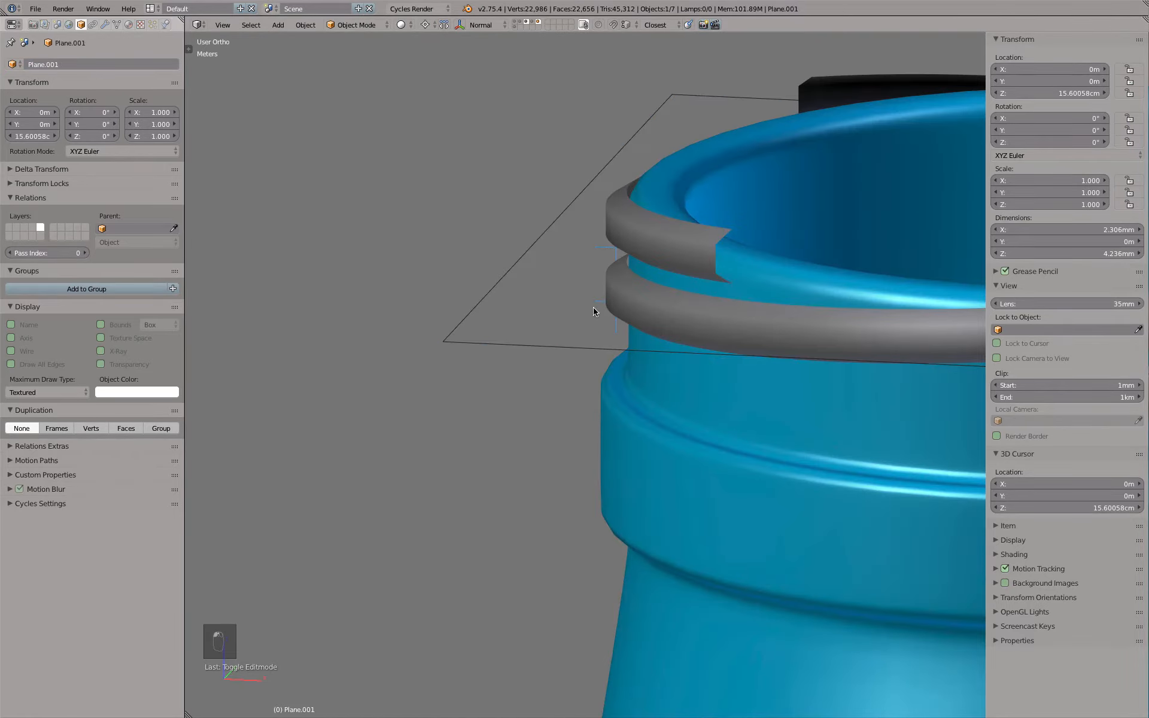
left_click(90, 65)
type("Thre")
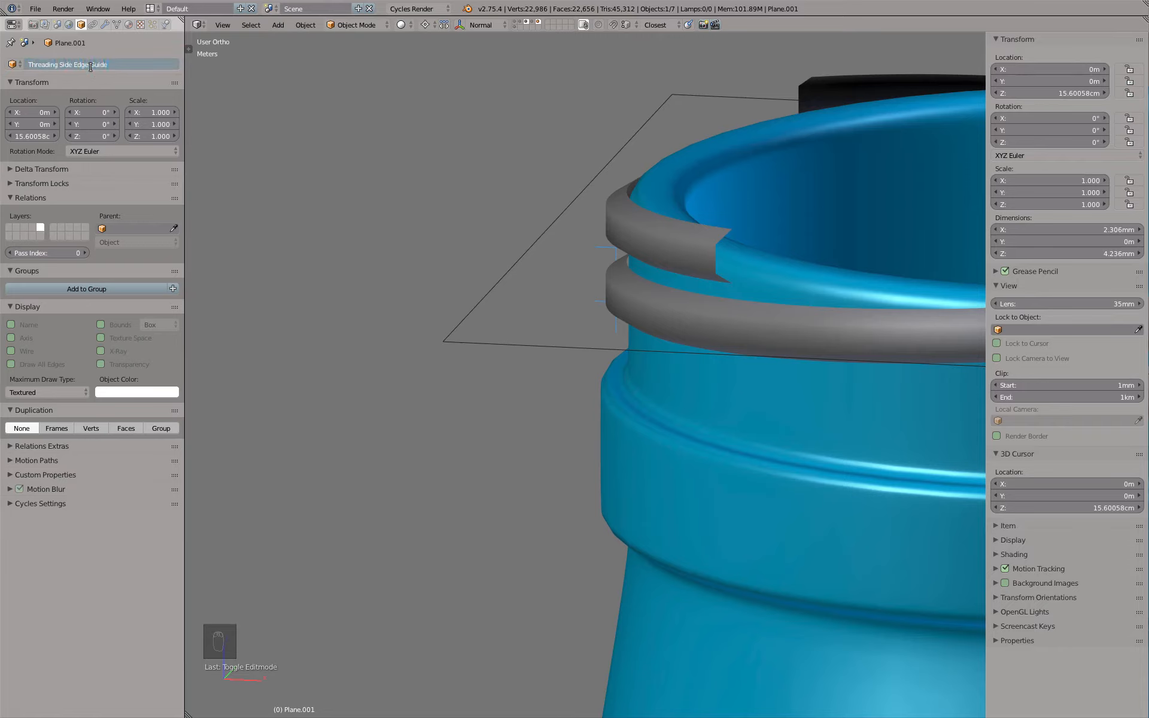
type("ading Side Edge Guide")
key("Return")
- Select all four thread segments in front view and move them down along Z by about 3.1 mm to the top edge guide
middle_click_drag(293, 239, 494, 244)
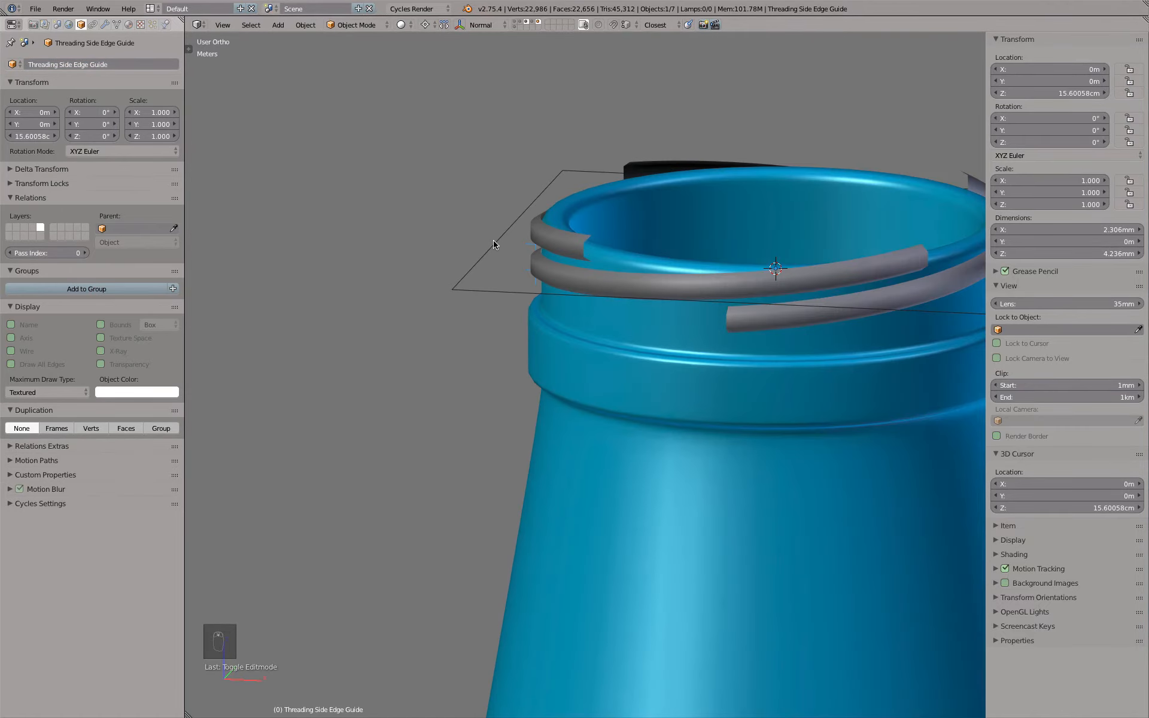
key("KP_1")
scroll(497, 256, "up", 4)
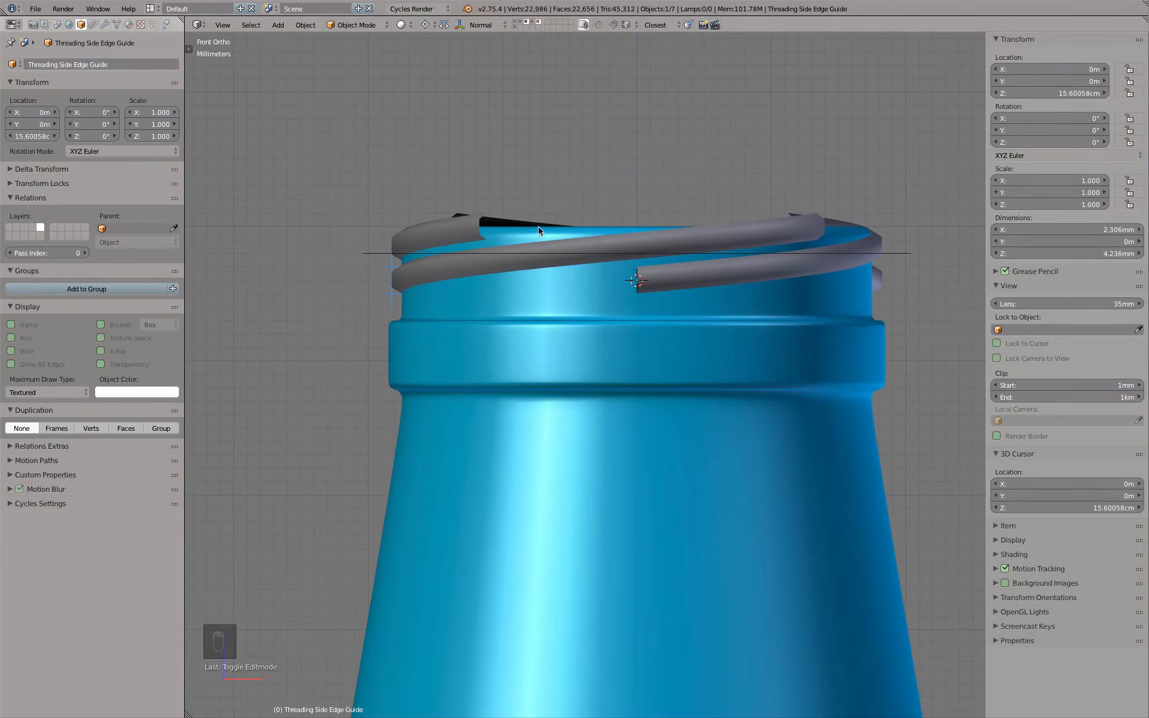
left_click(479, 211)
left_click(513, 212, "shift")
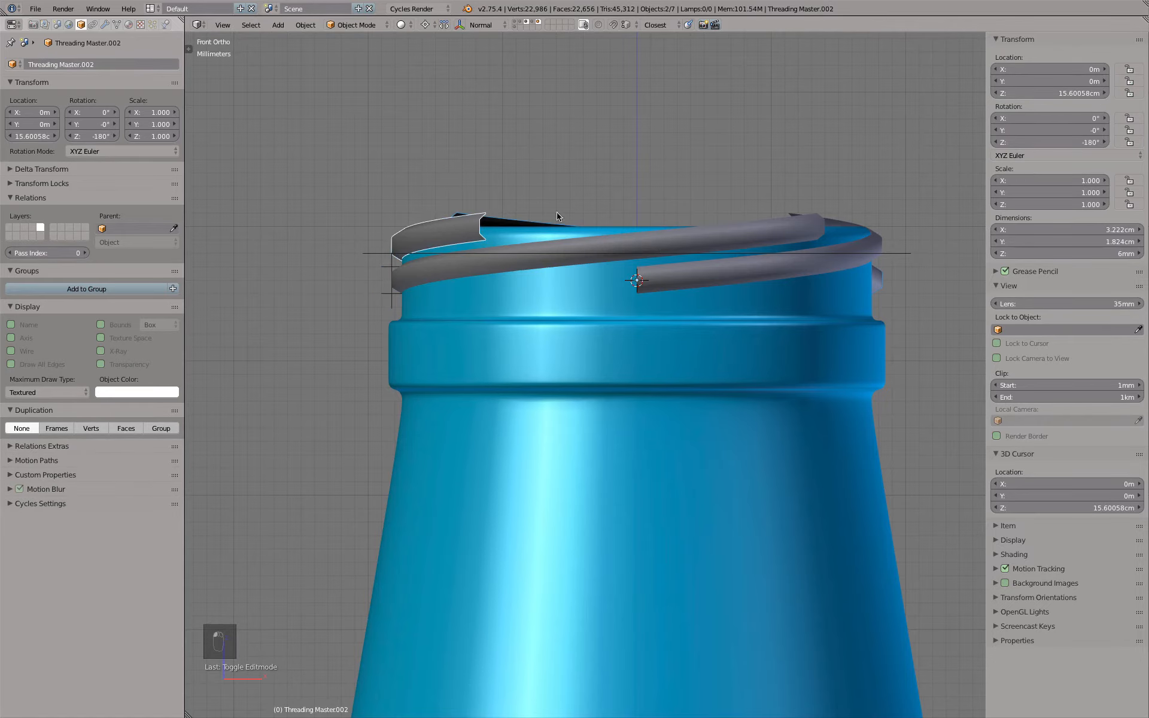
left_click(792, 216, "shift")
left_click(837, 211, "shift")
scroll(851, 204, "up", 2)
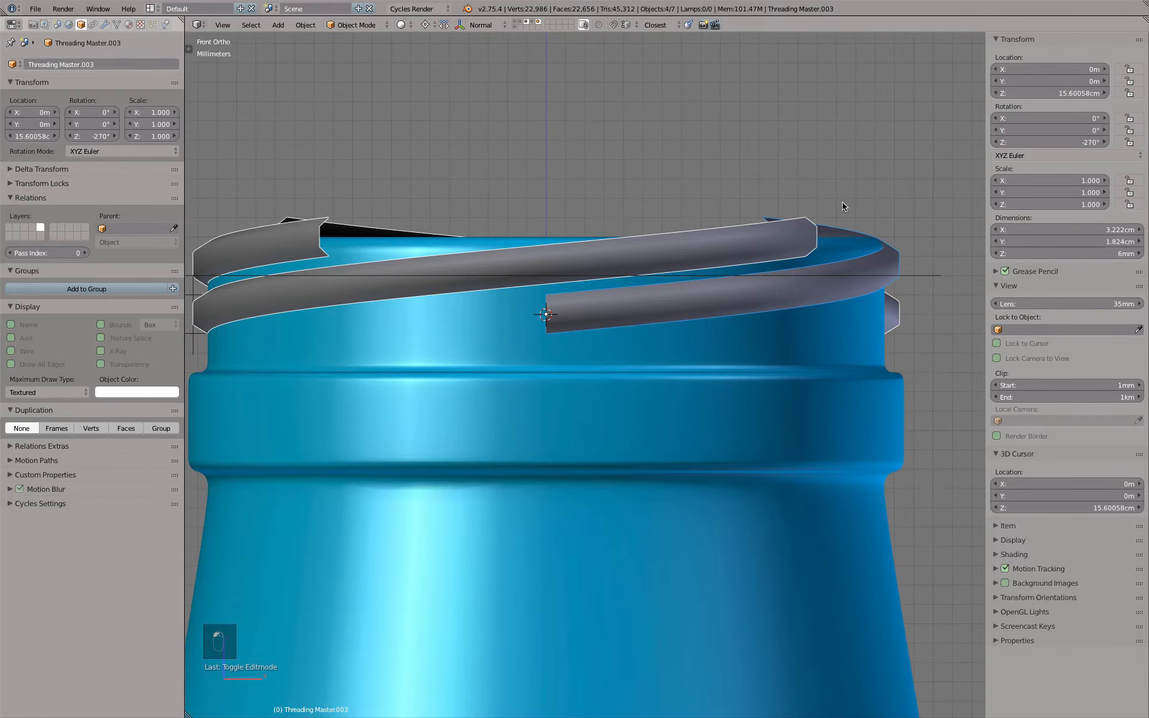
key("g")
key("z")
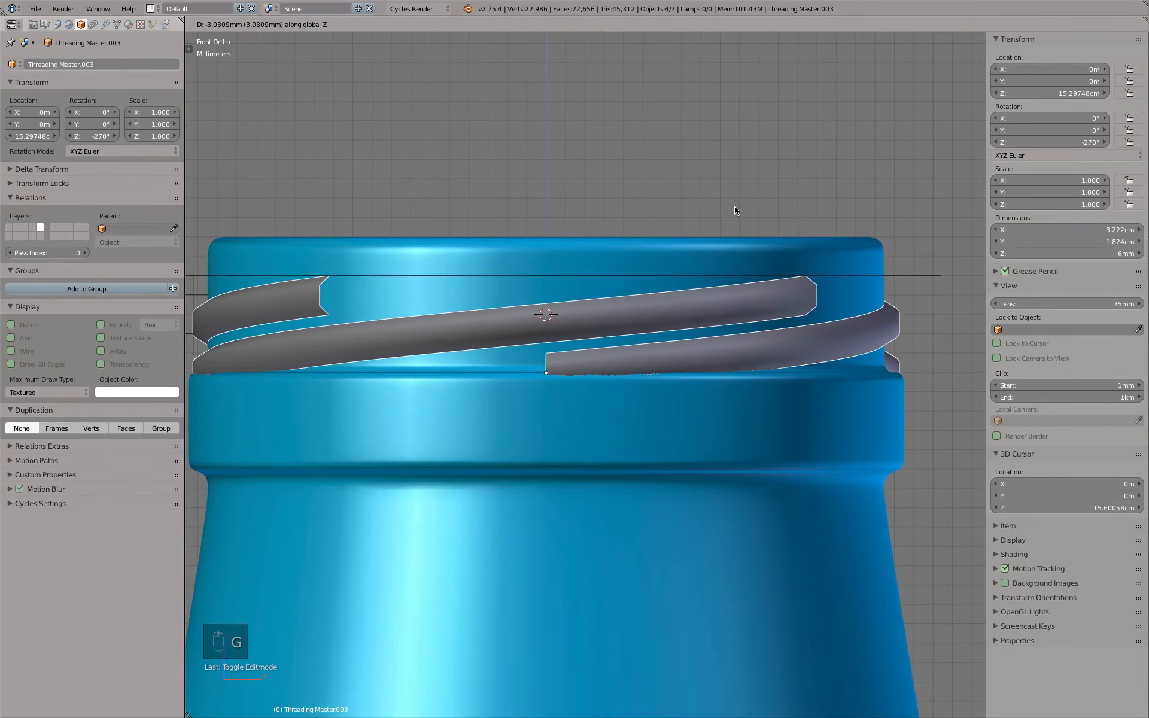
left_click(735, 206)
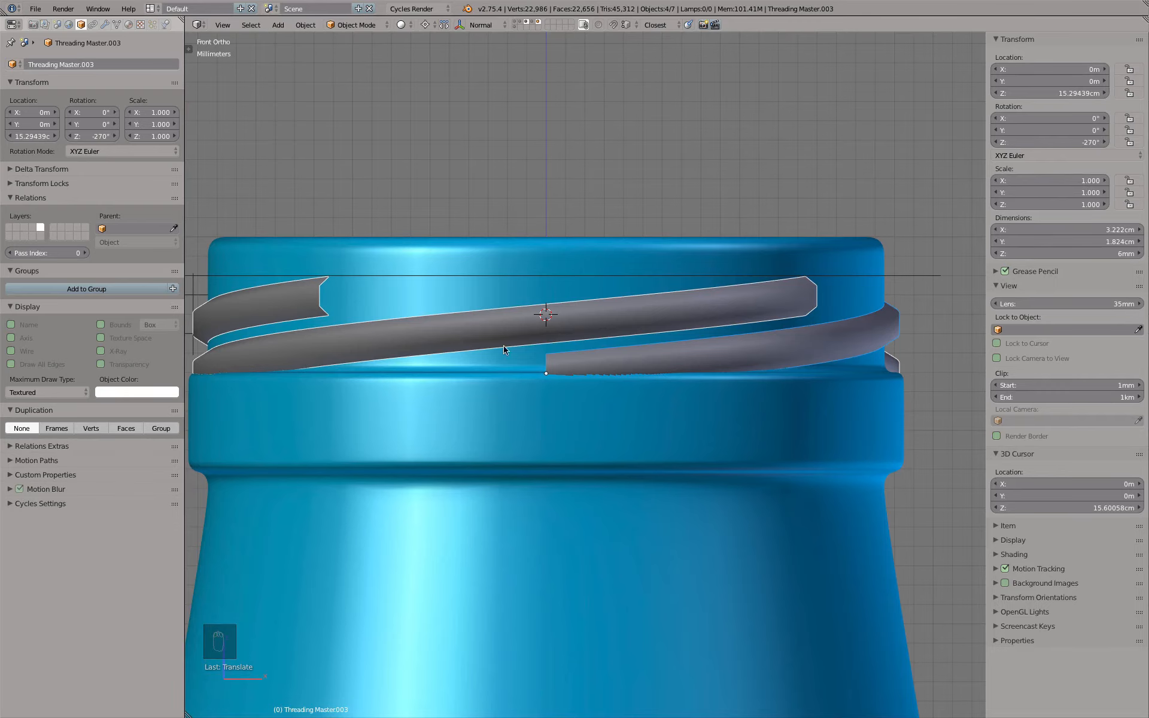
- Lower the four thread segments about 1 mm further along Z, so their lower ends sink into the neck's collar
key("g")
key("z")
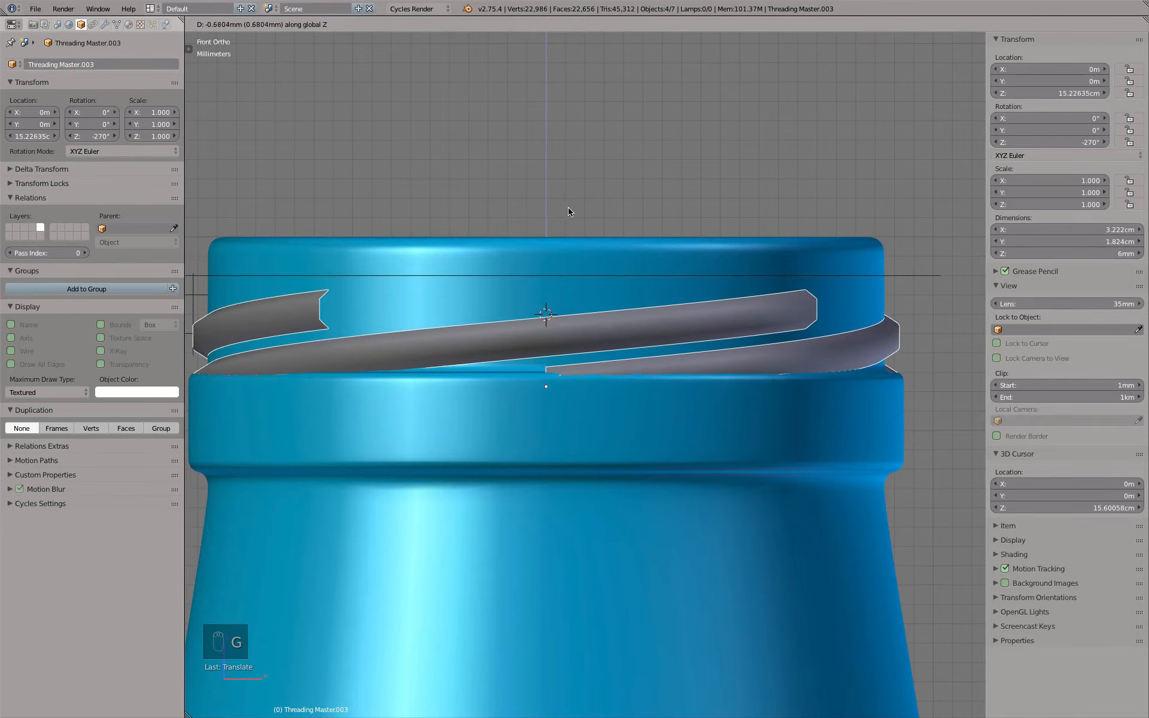
left_click(566, 213)
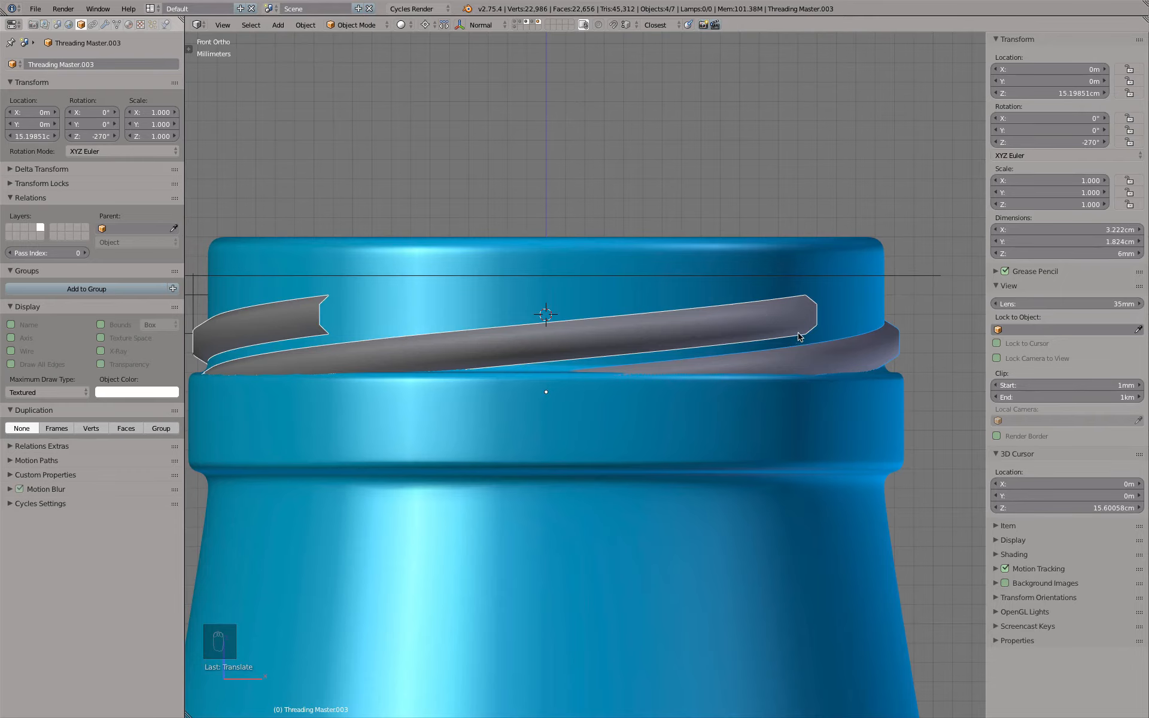
- Set the Screw modifier's offset to 5 mm for the thread segments
left_click(106, 25)
key("z")
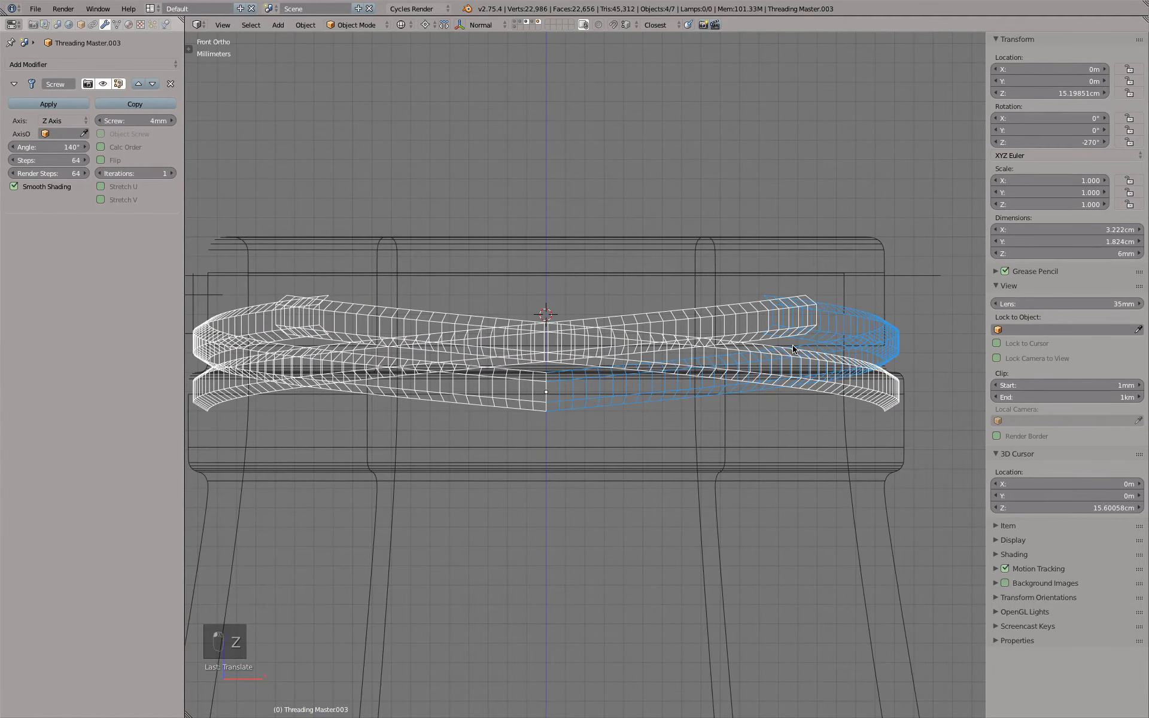
key("z")
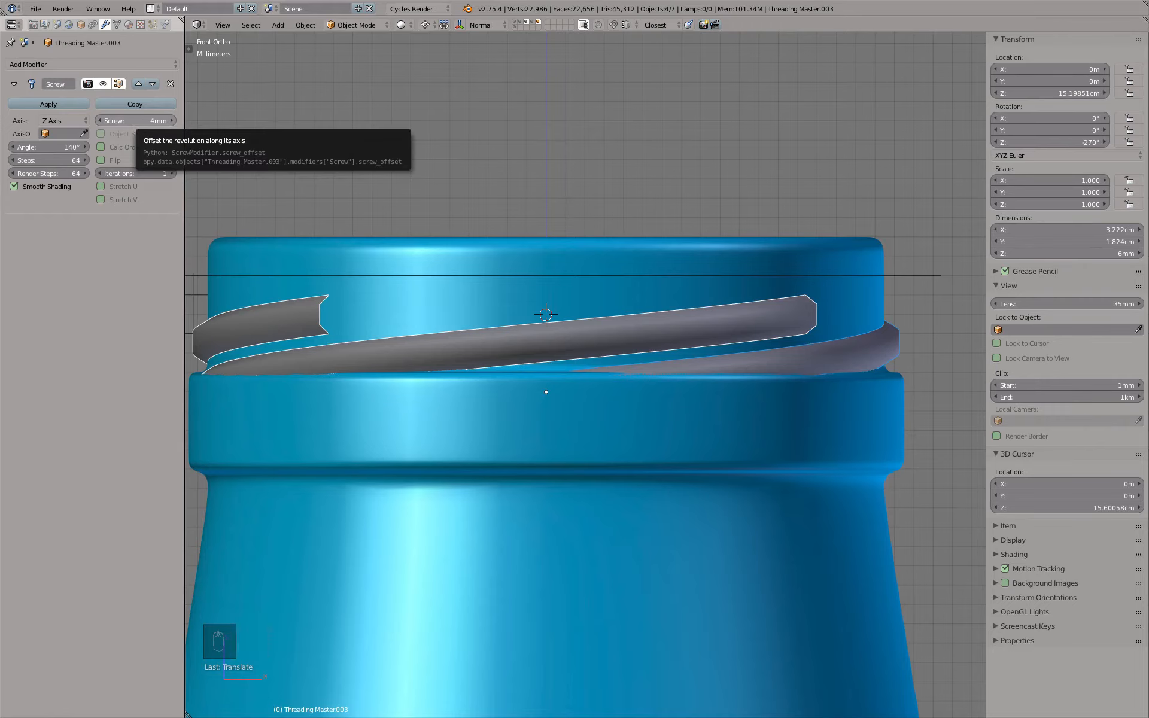
left_click(135, 120)
type("5m")
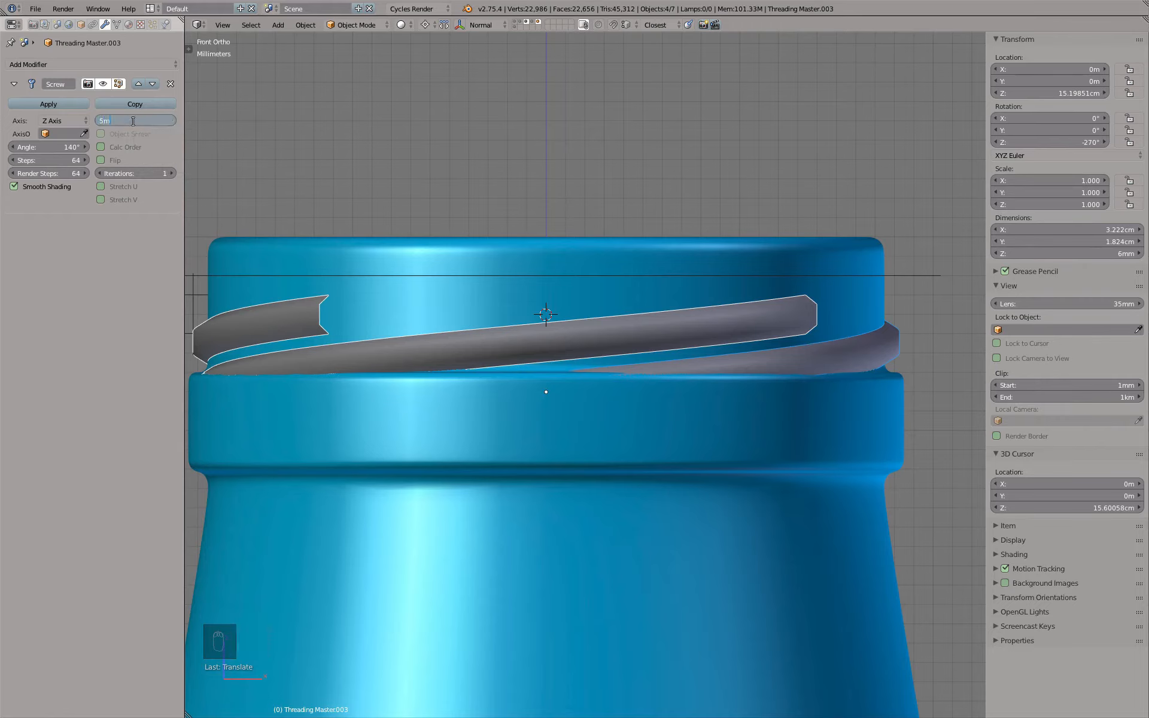
type("m")
key("Return")
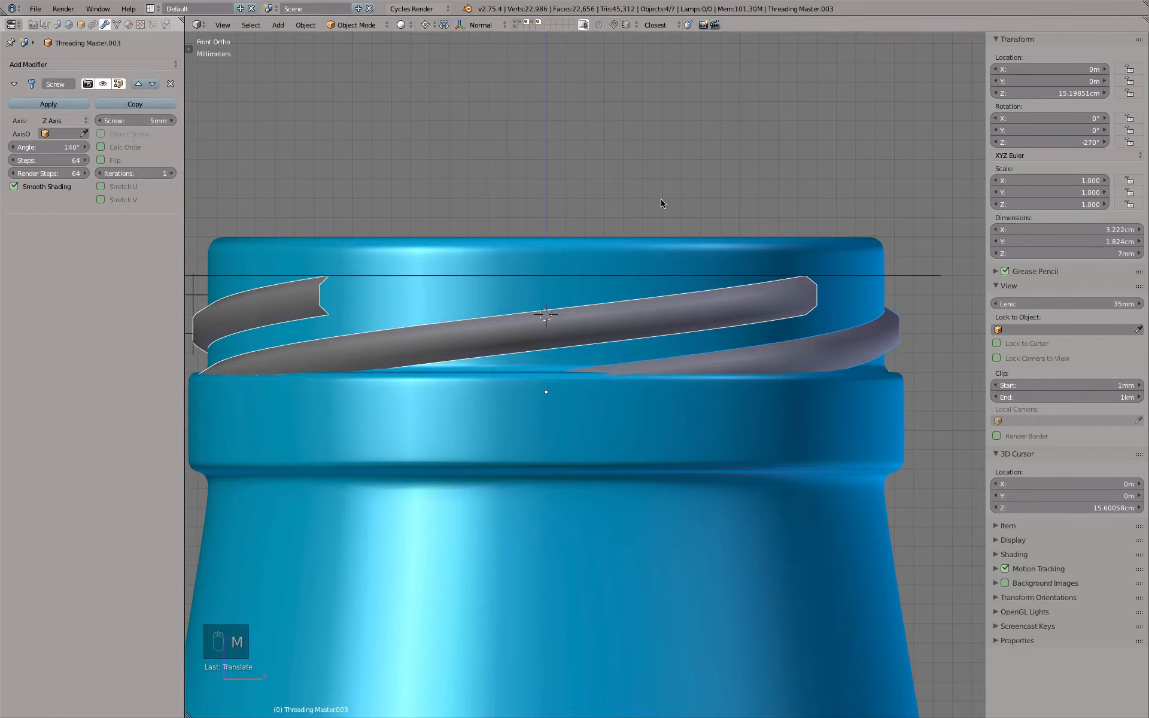
- Examine in wireframe and solid view how the thread segments meet the neck's collar and the top edge guide
key("z")
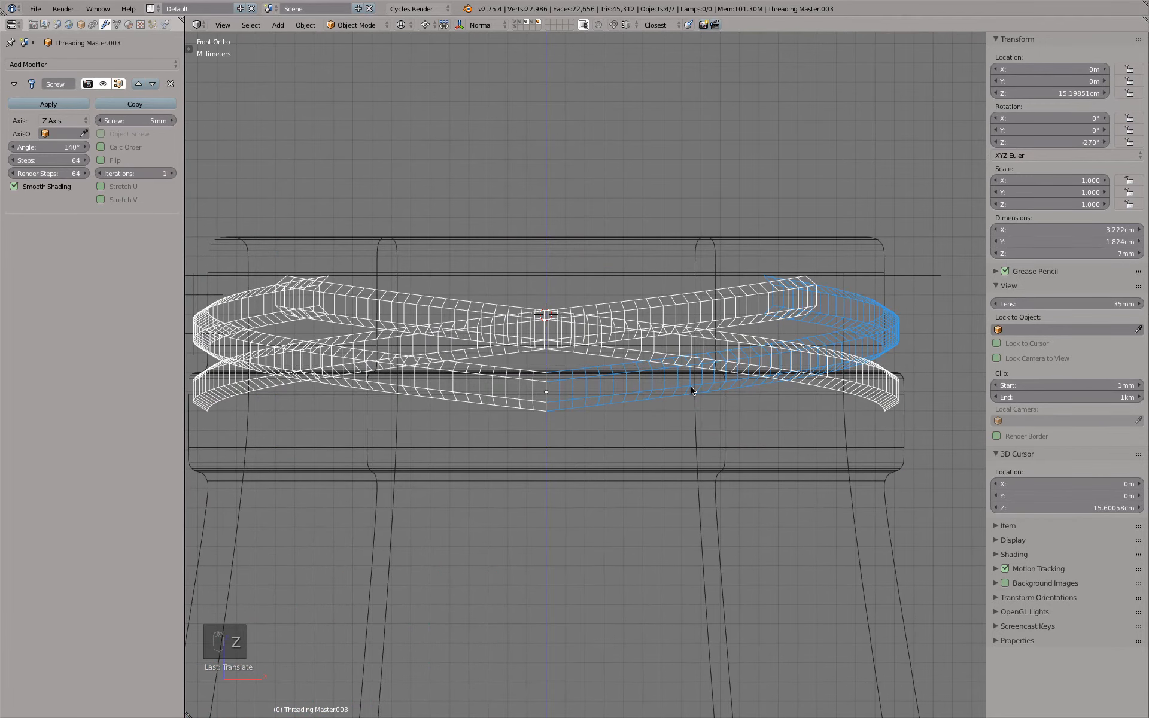
key("z")
key("z")
scroll(557, 397, "up", 6)
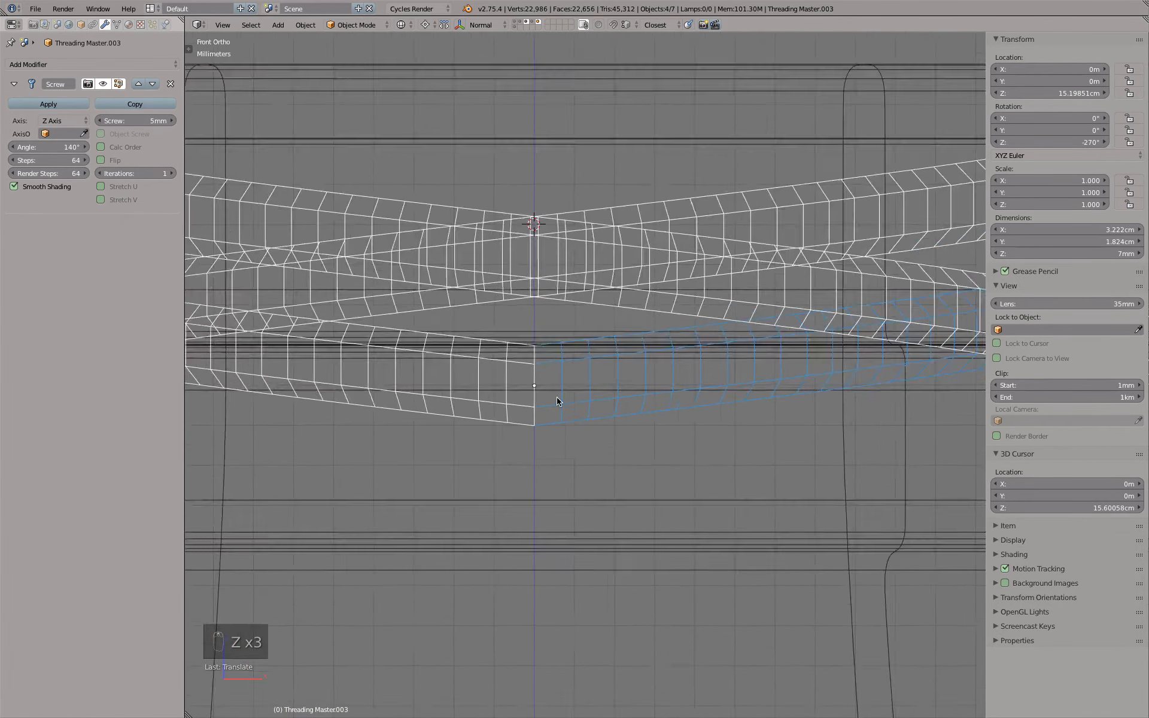
key("z")
scroll(557, 402, "down", 6)
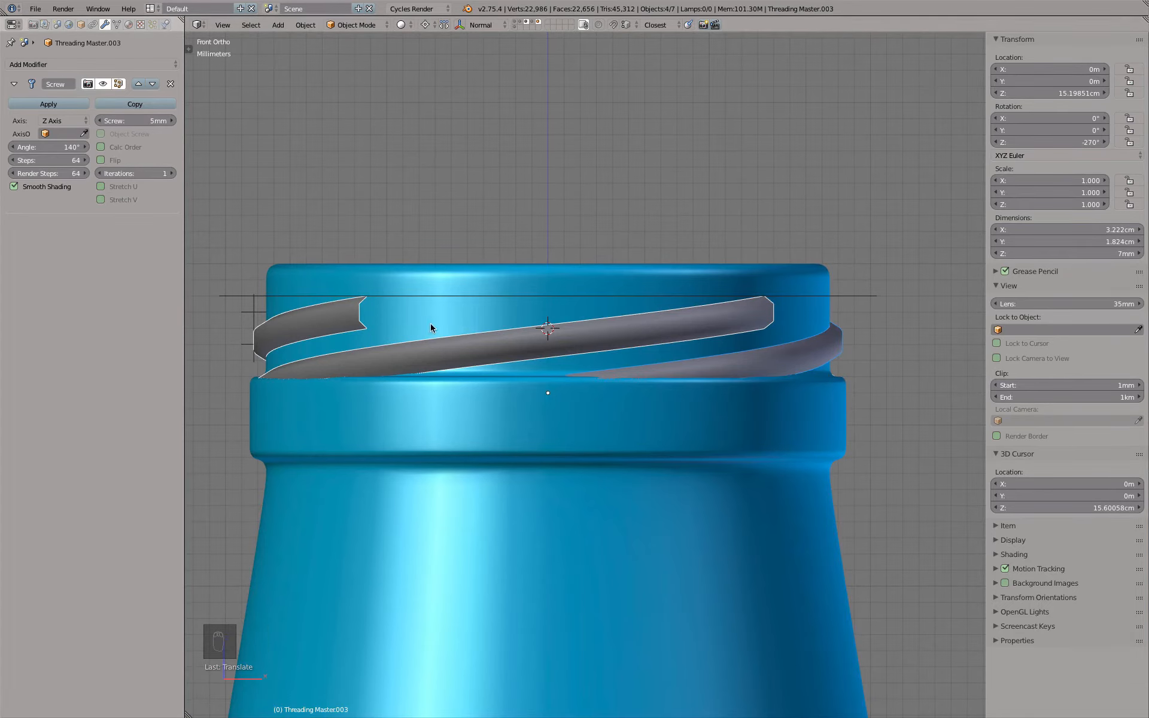
scroll(553, 394, "up", 2)
scroll(553, 394, "up", 1)
scroll(553, 394, "down", 1)
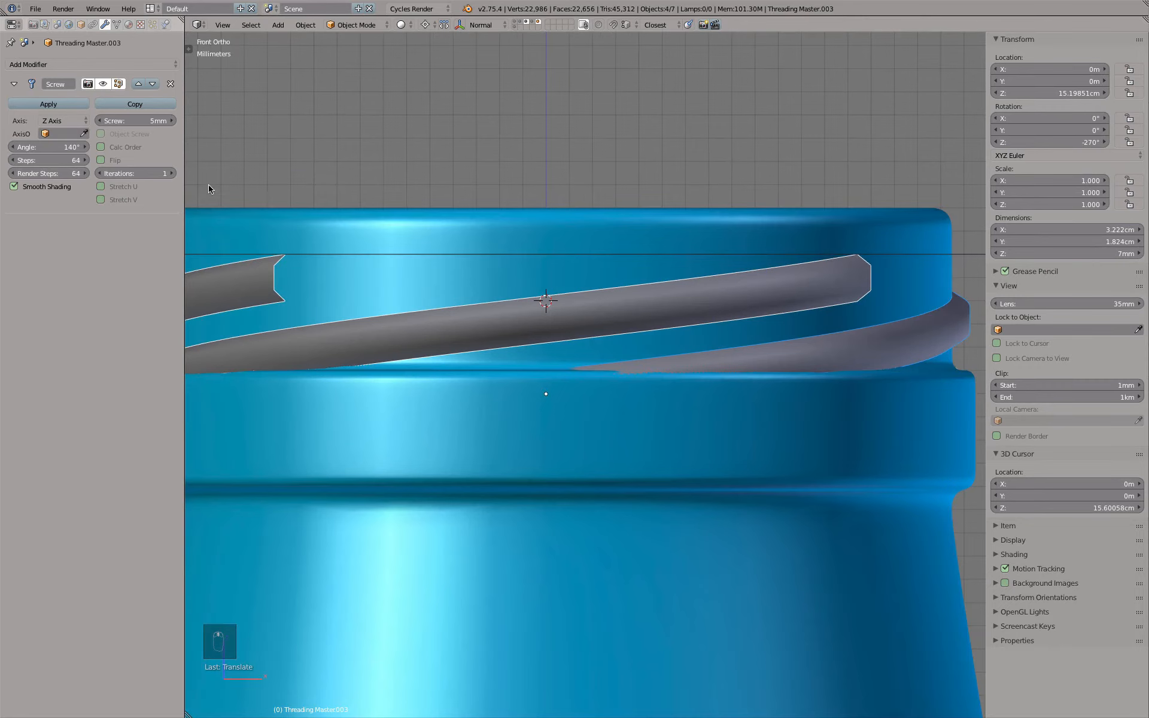
- Measure the vertical distance from the thread segments' origin to the top edge guide with the Ruler
left_click(189, 48)
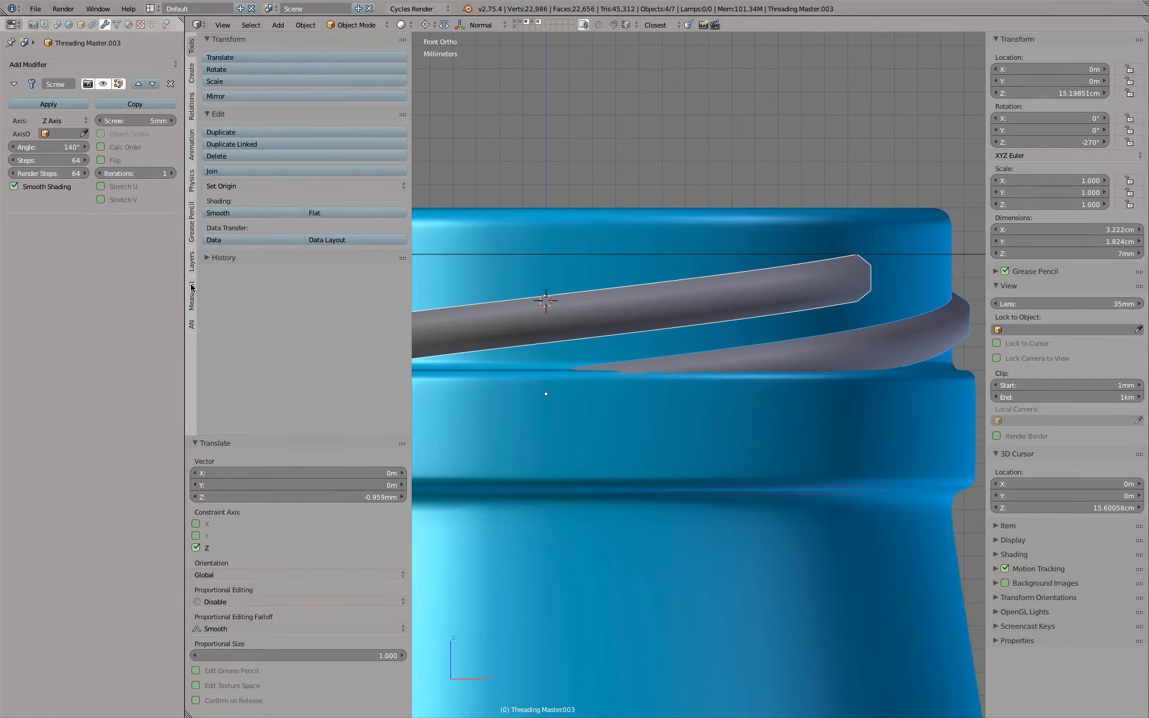
left_click(192, 227)
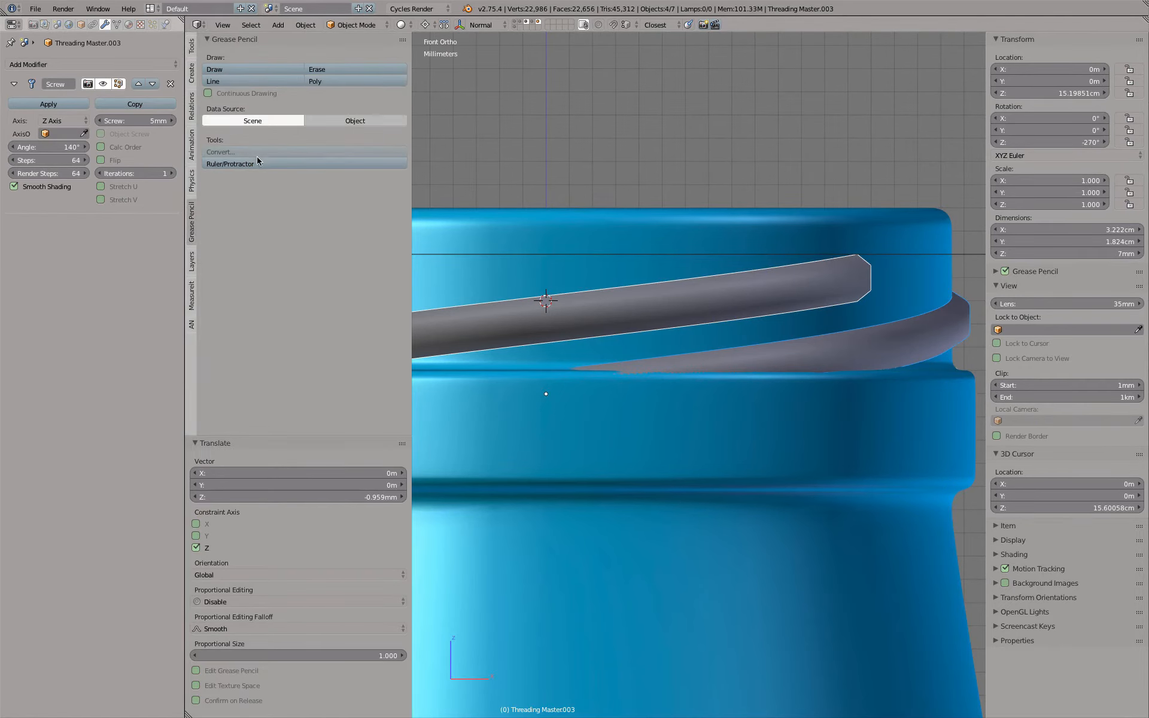
left_click(256, 166)
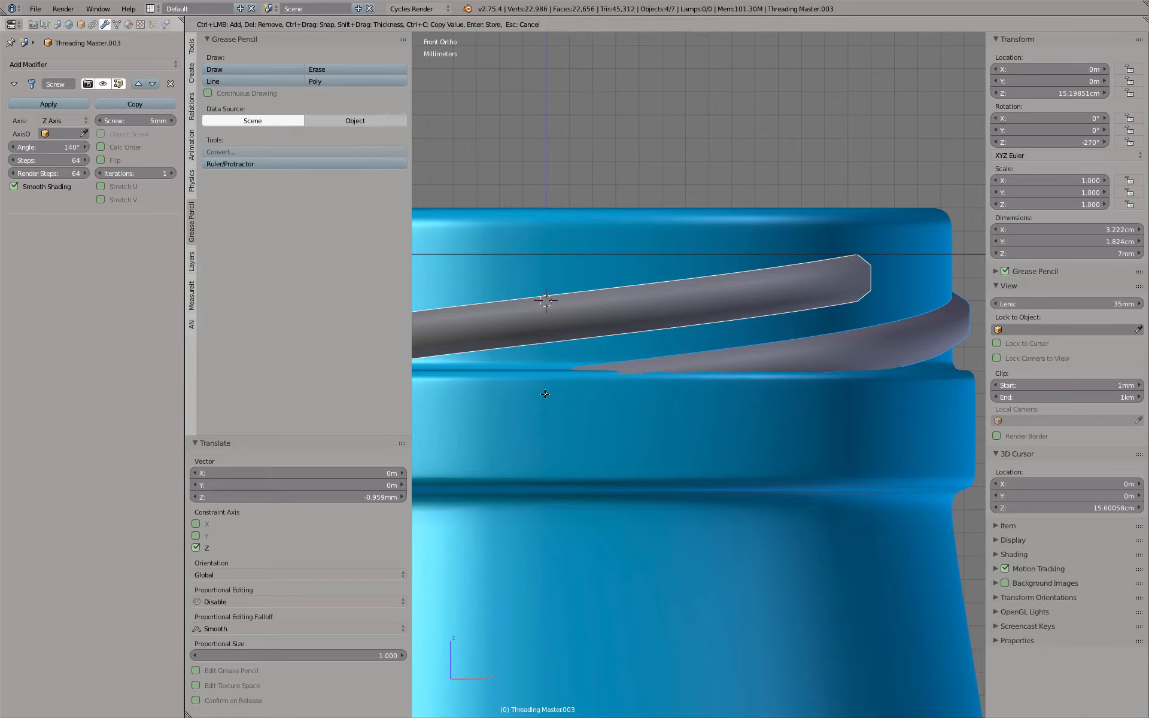
left_click_drag(546, 394, 546, 254)
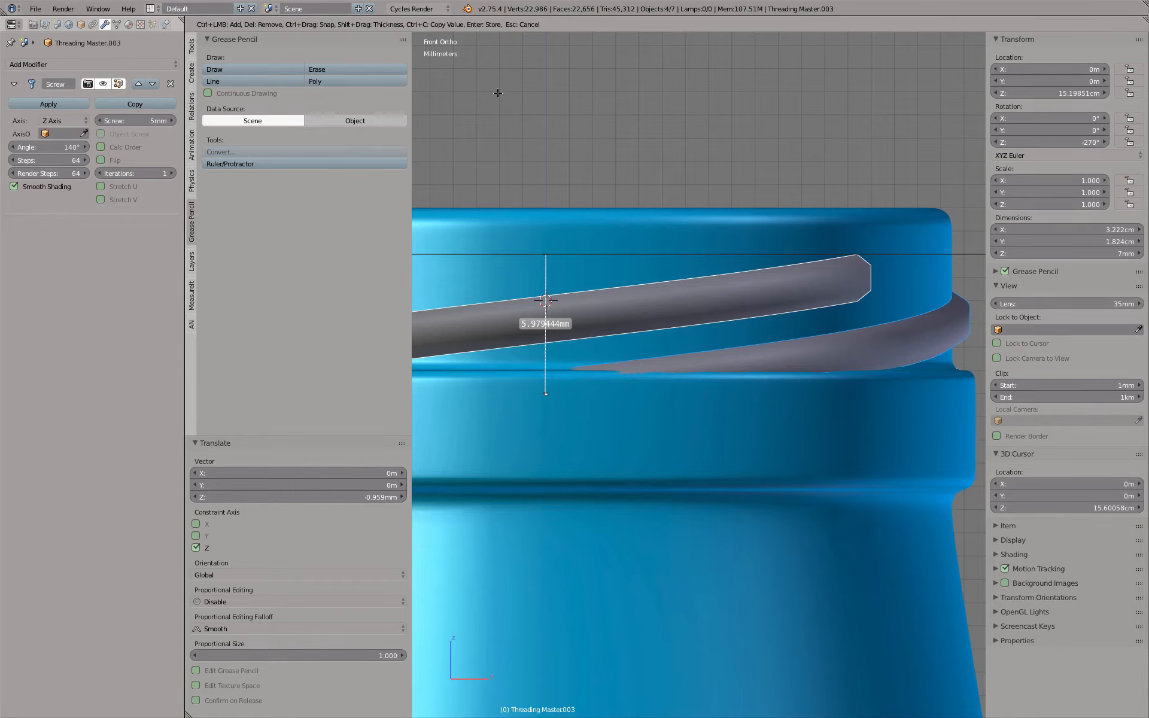
key("Escape")
key("t")
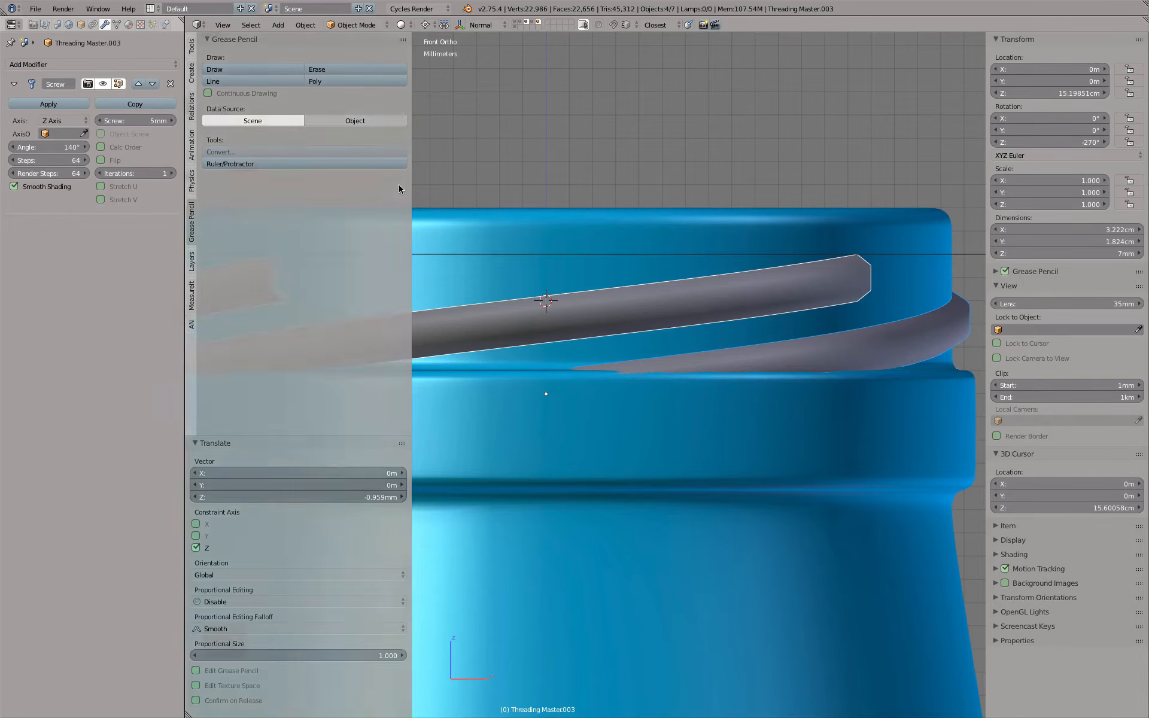
- Deselect all objects, return to front view and save over the existing blend file
scroll(464, 182, "down", 7)
middle_click_drag(574, 192, 526, 214)
key("a")
middle_click_drag(752, 267, 595, 319)
key("KP_1")
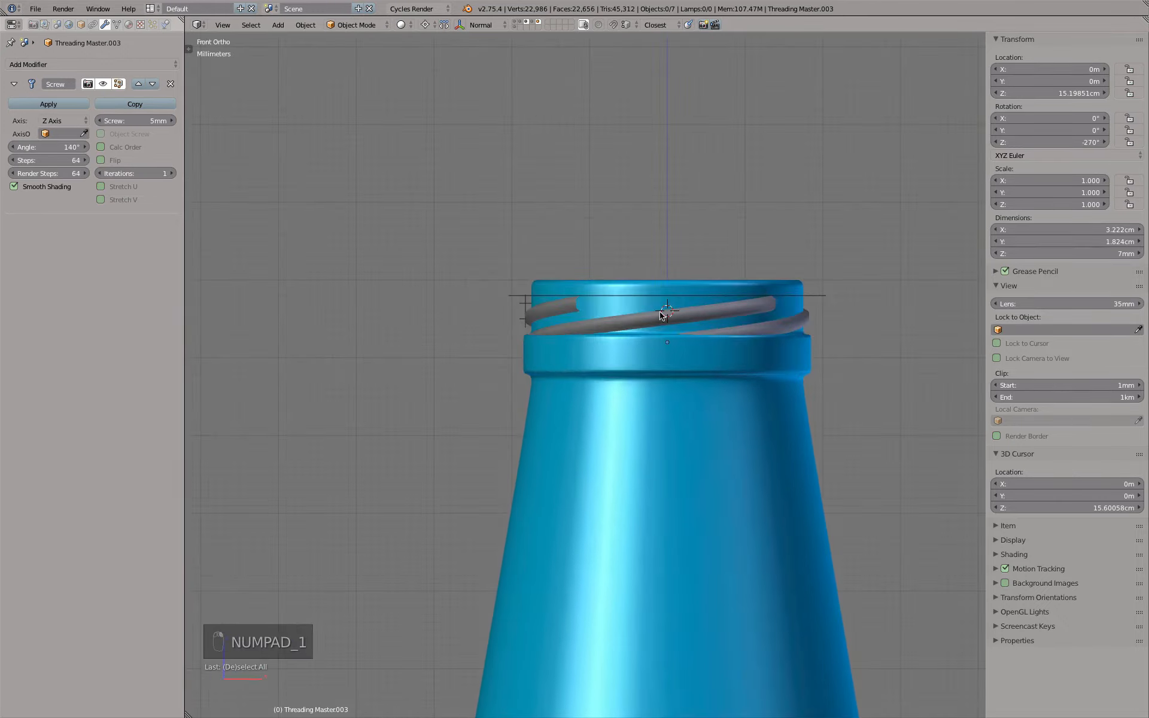
scroll(594, 321, "up", 4)
key("ctrl+s")
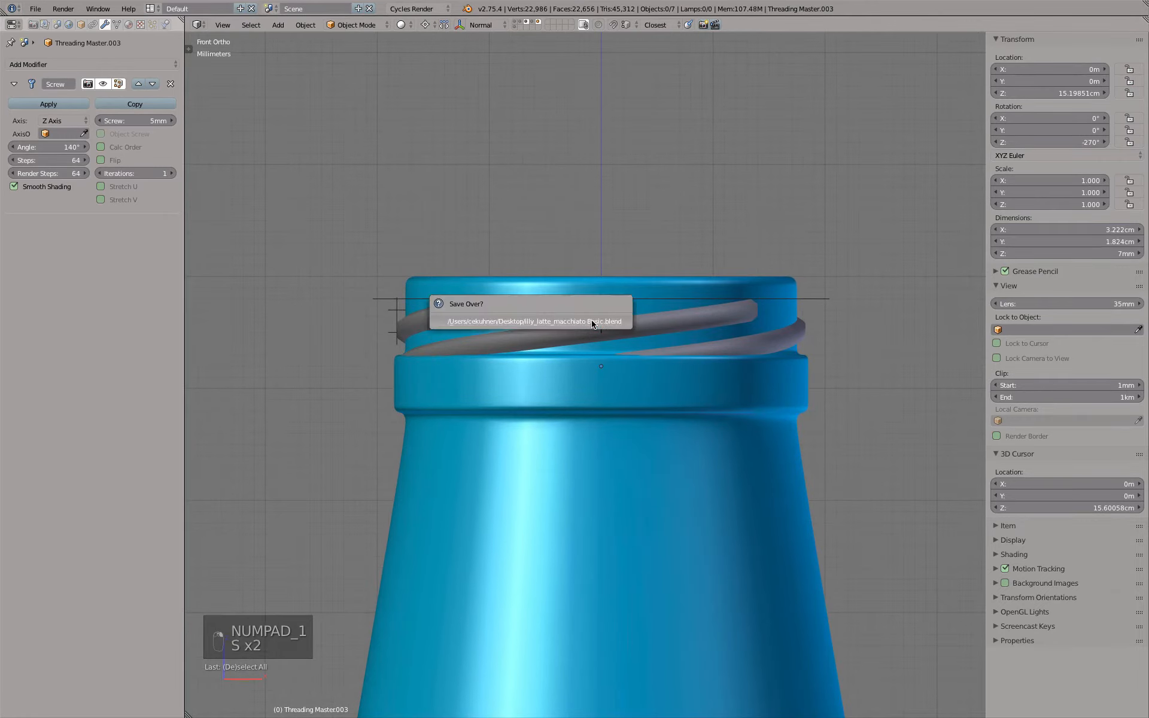
left_click(592, 323)
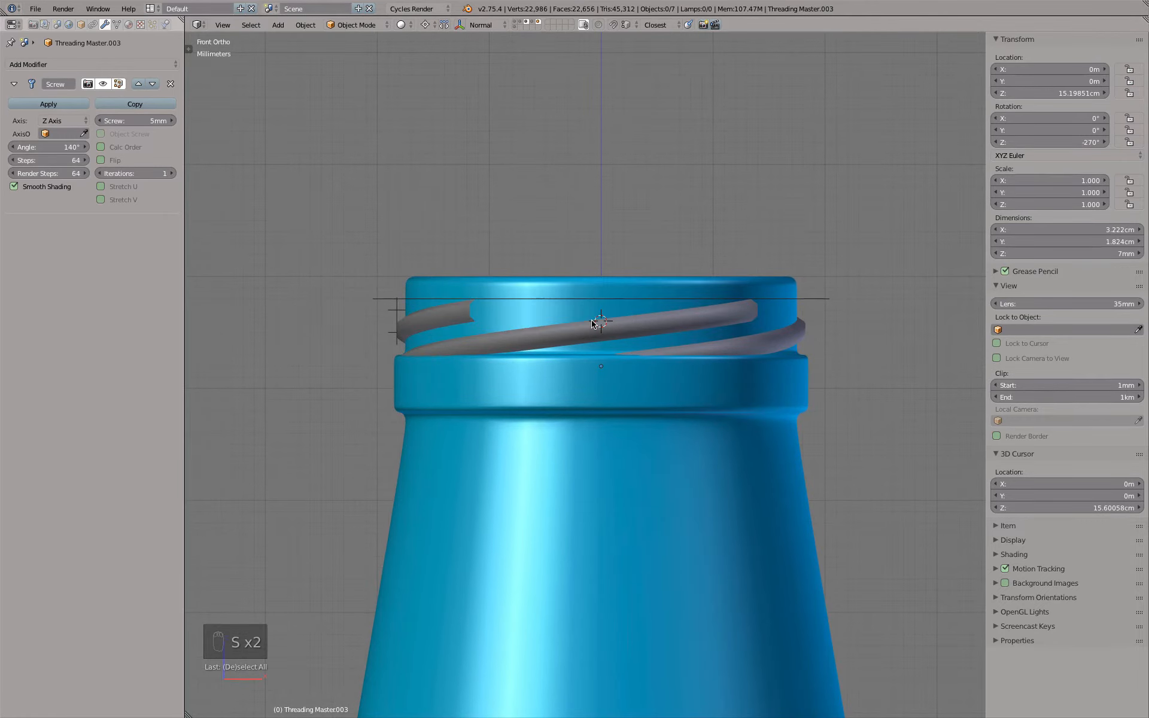
- Select all four thread segments together with the top and side edge guides and move them to layer 15
scroll(592, 324, "up", 2)
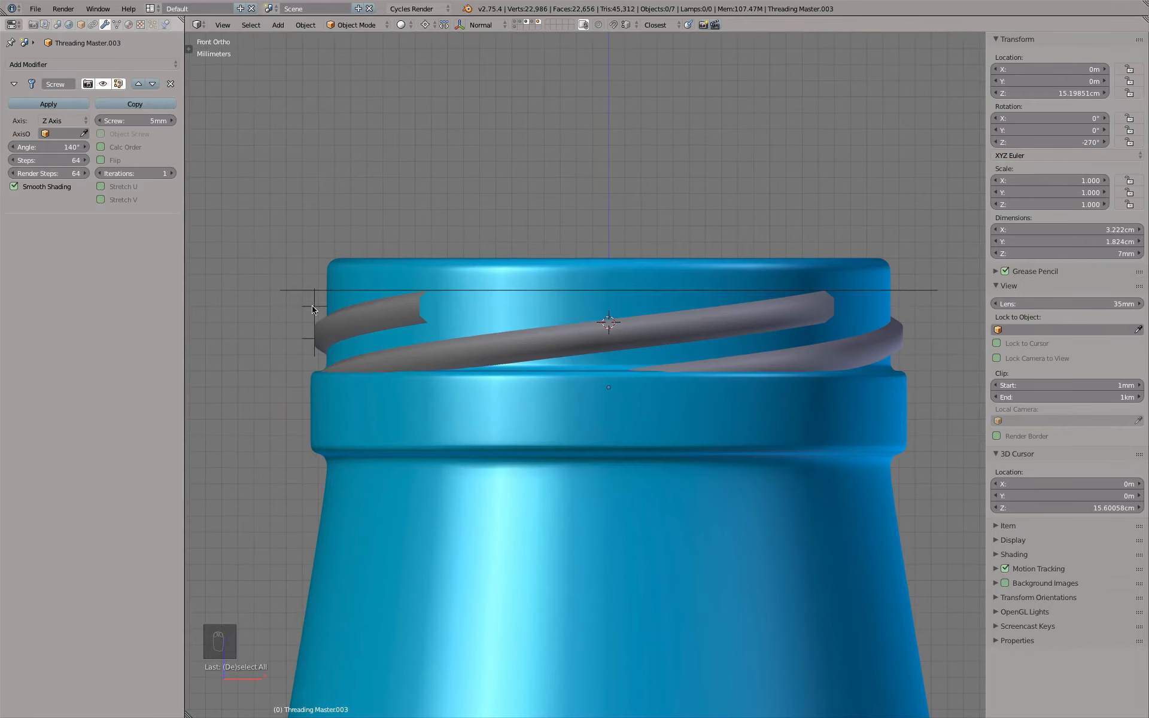
right_click(314, 322)
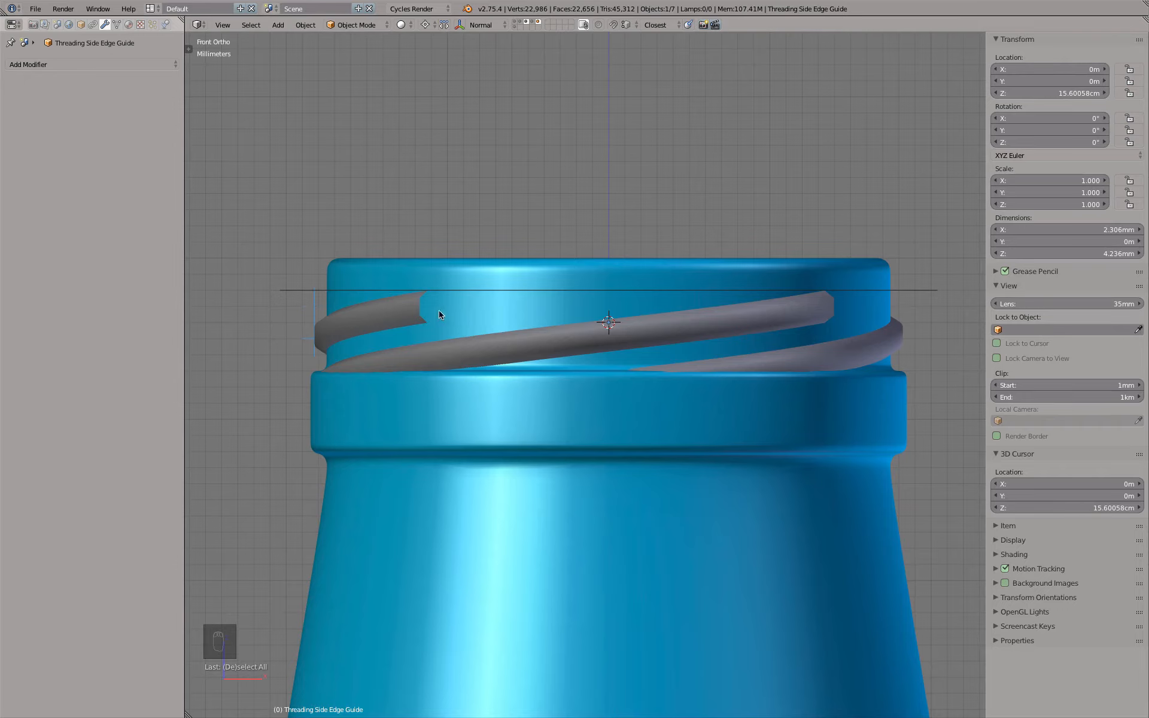
right_click(395, 309)
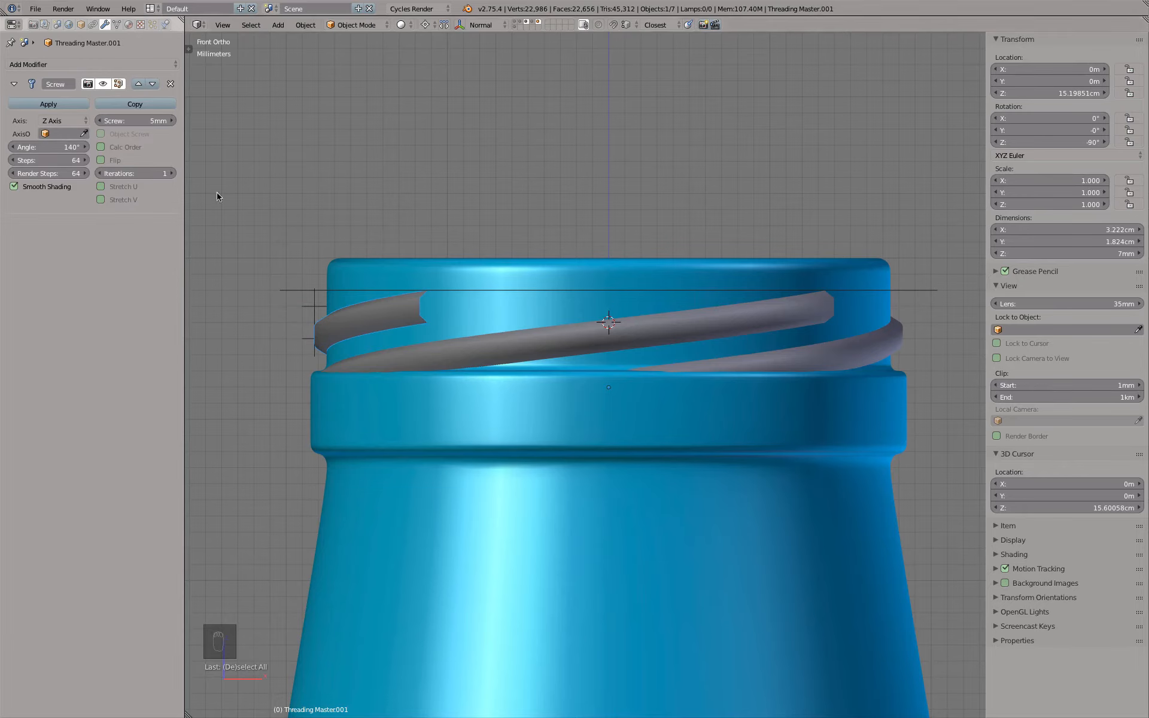
right_click(556, 342)
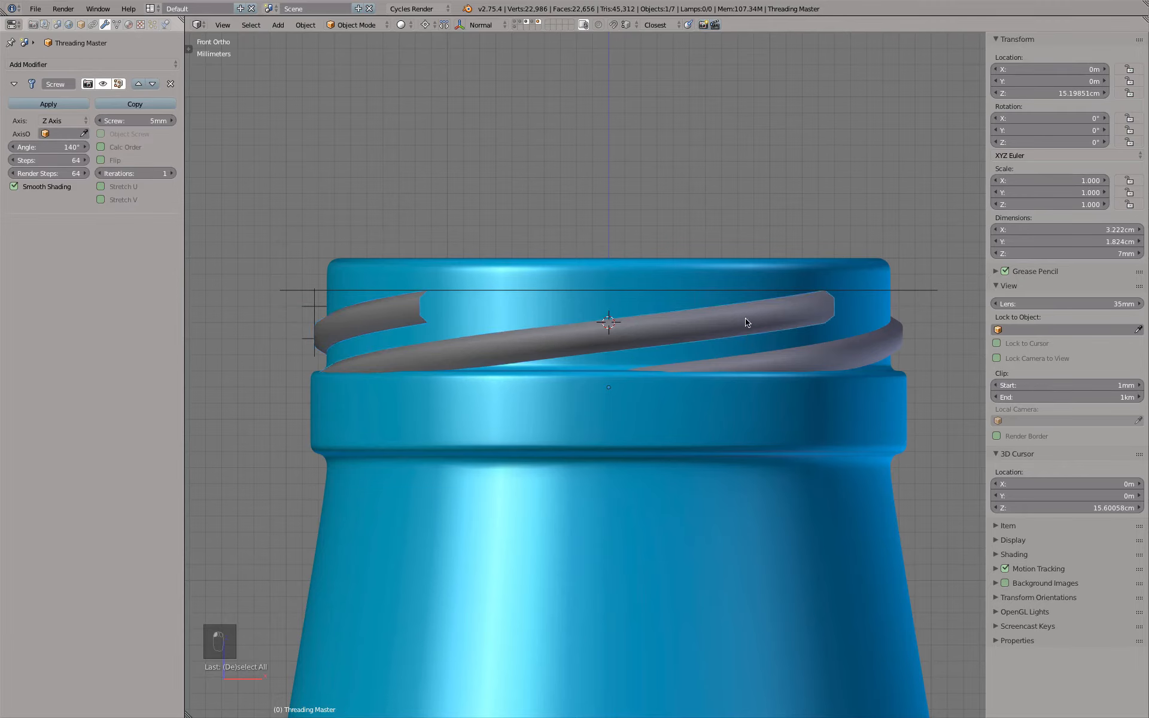
left_click(409, 313)
left_click(681, 329, "shift")
left_click(896, 337, "shift")
left_click(914, 289, "shift")
left_click(314, 303, "shift")
middle_click_drag(314, 302, 616, 390)
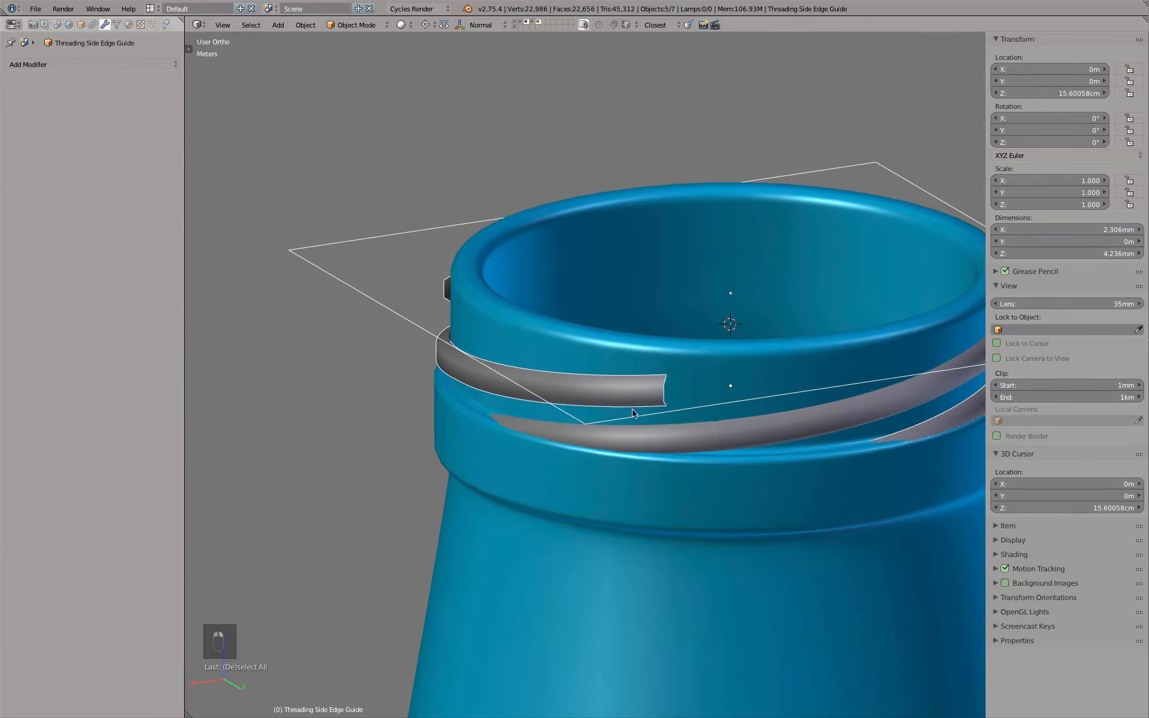
left_click(802, 428, "shift")
key("m")
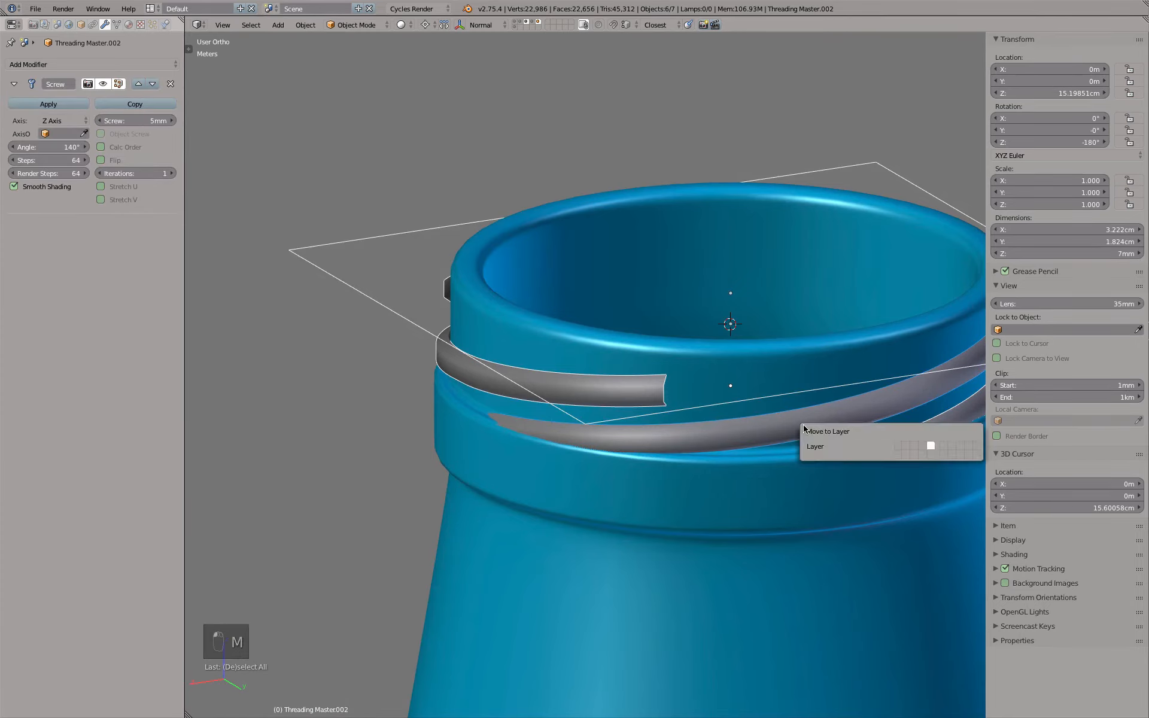
left_click(932, 450)
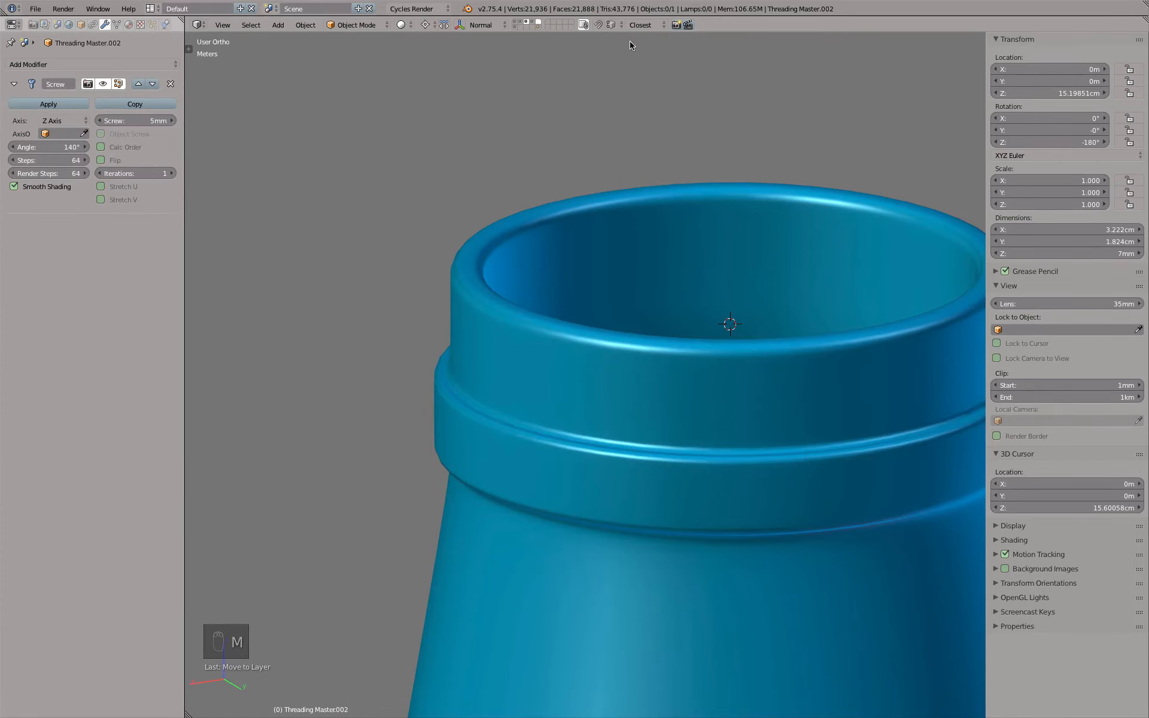
- Show layer 15, select only the Threading Side and Top Edge Guides and move them back to layer 5
left_click(537, 27)
middle_click_drag(534, 103, 641, 240)
right_click(314, 303)
right_click(344, 222, "shift")
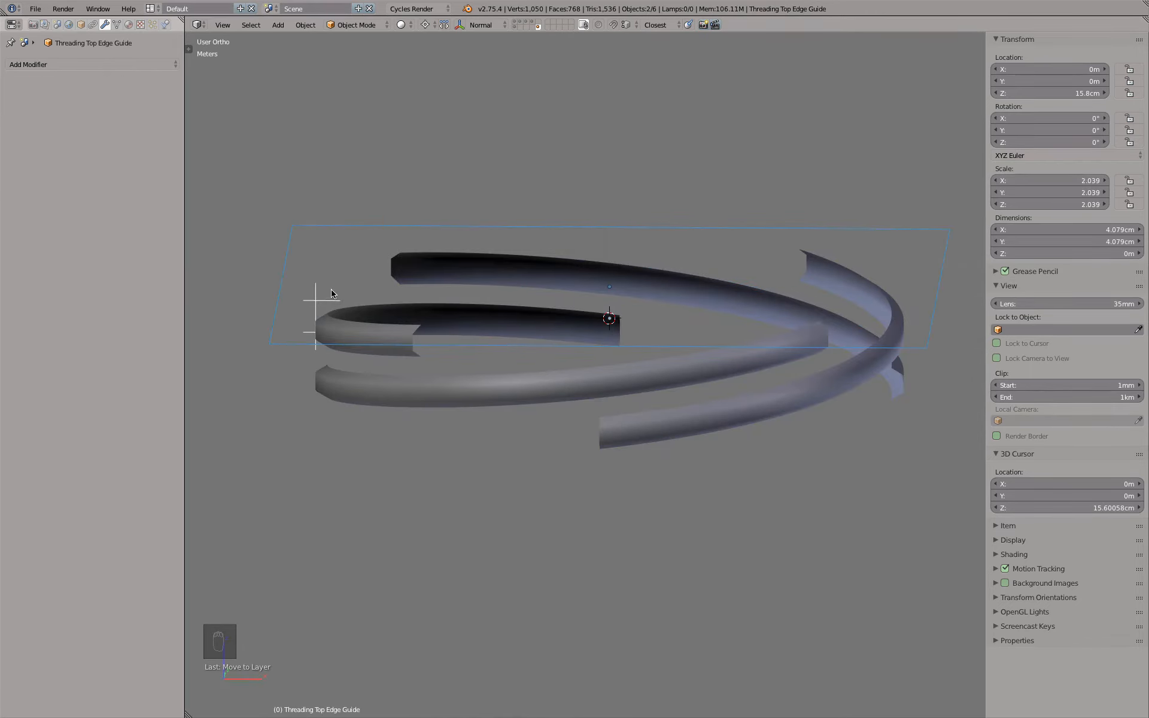
key("m")
left_click(462, 316)
- Duplicate the Threading Master segment in place, move the copy to layer 5 and display that layer
right_click(371, 332)
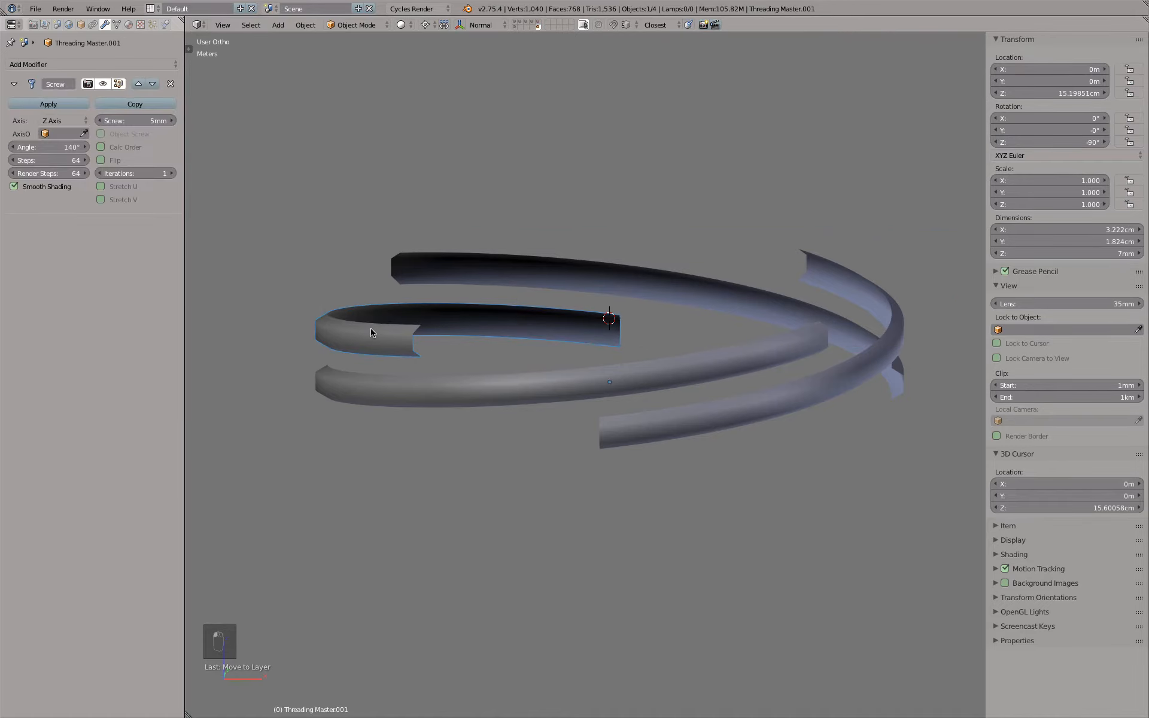
right_click(378, 392)
key("shift+d")
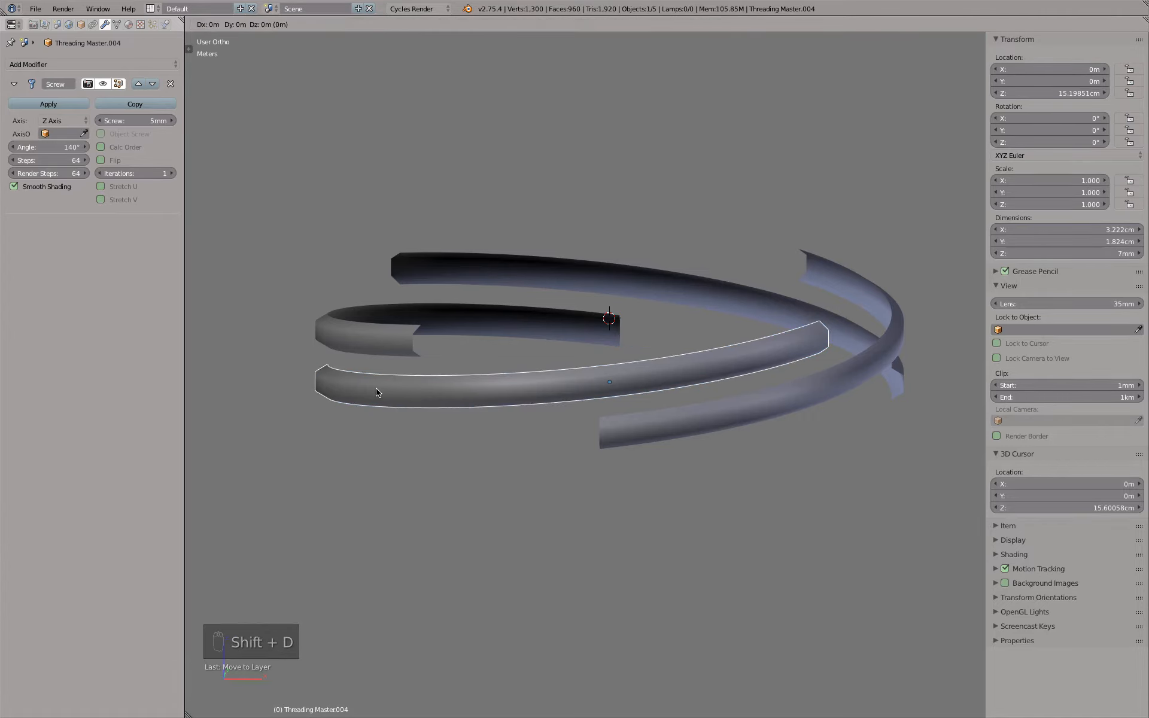
right_click(377, 392)
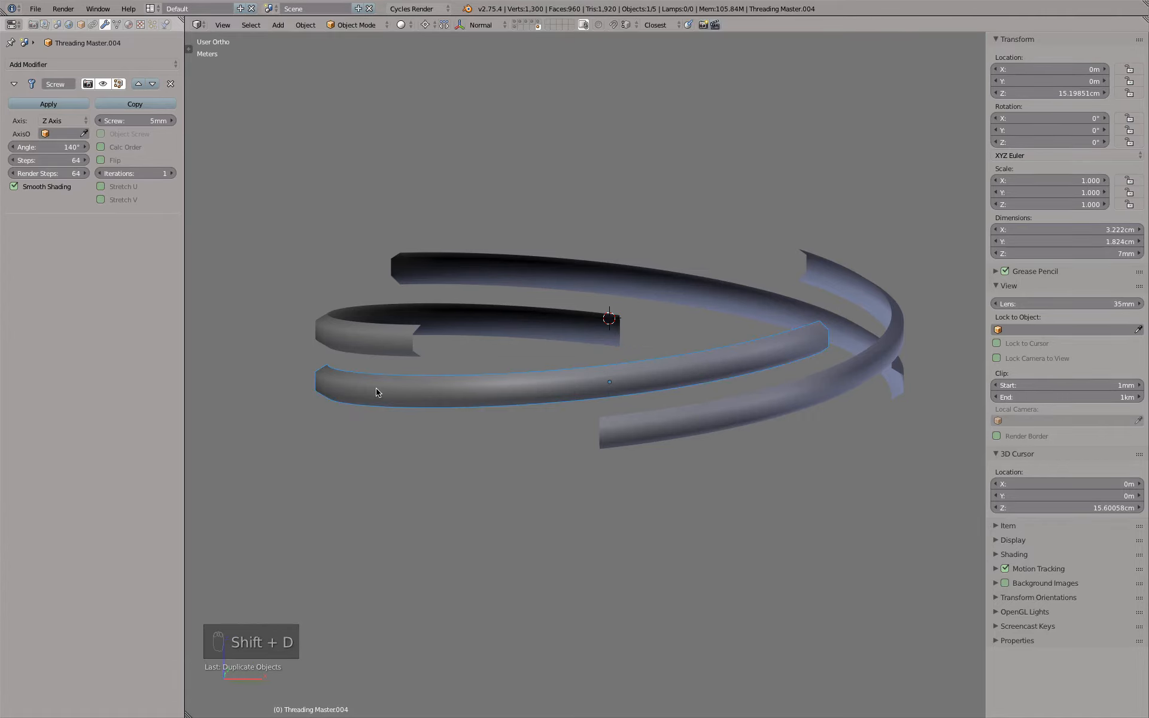
key("m")
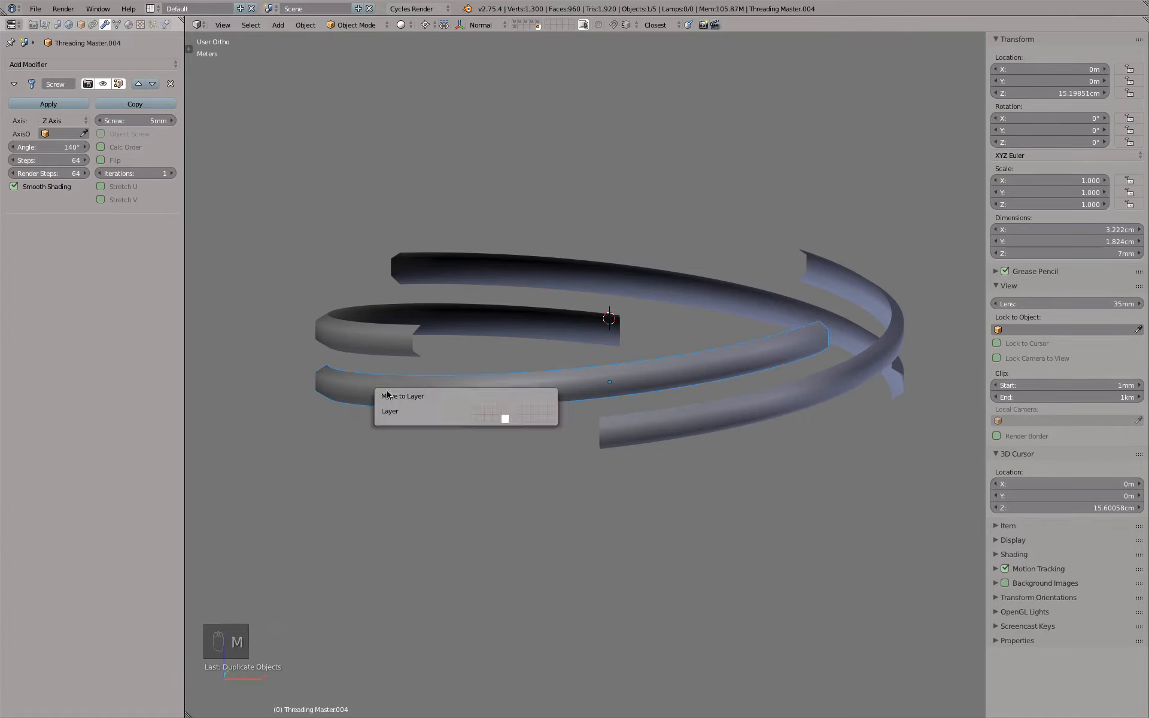
left_click(506, 409)
left_click(538, 22)
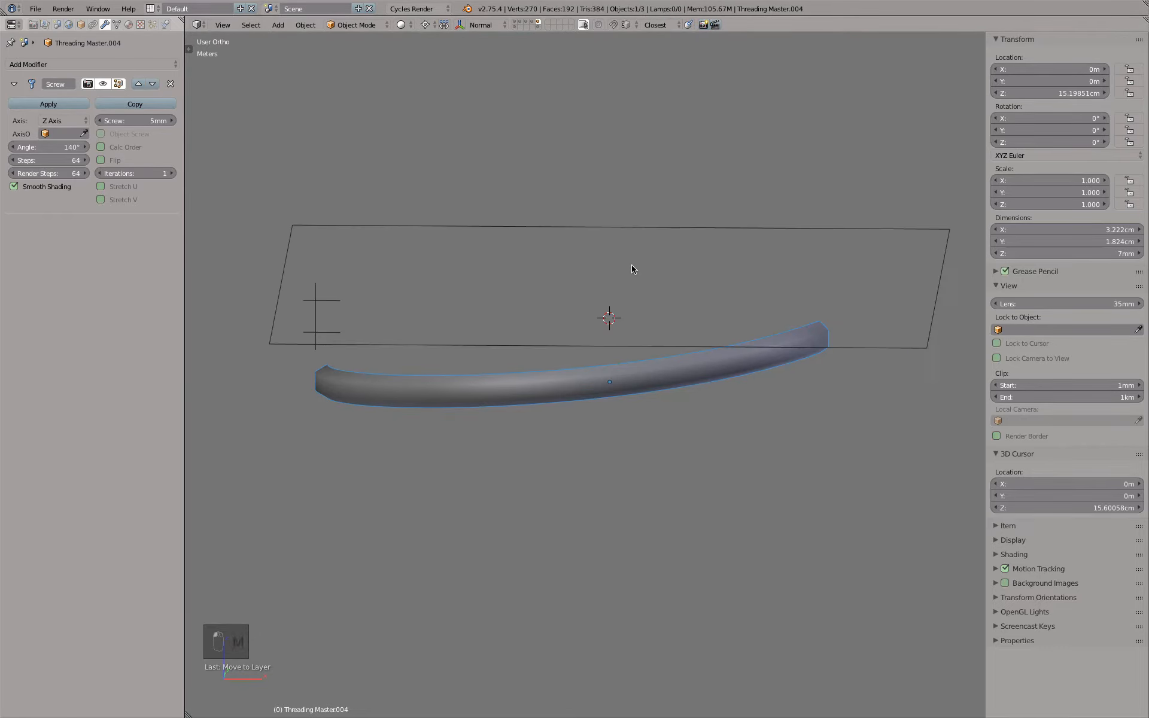
- Rename the duplicated thread segment as Threading Master Sculpted
key("KP_1")
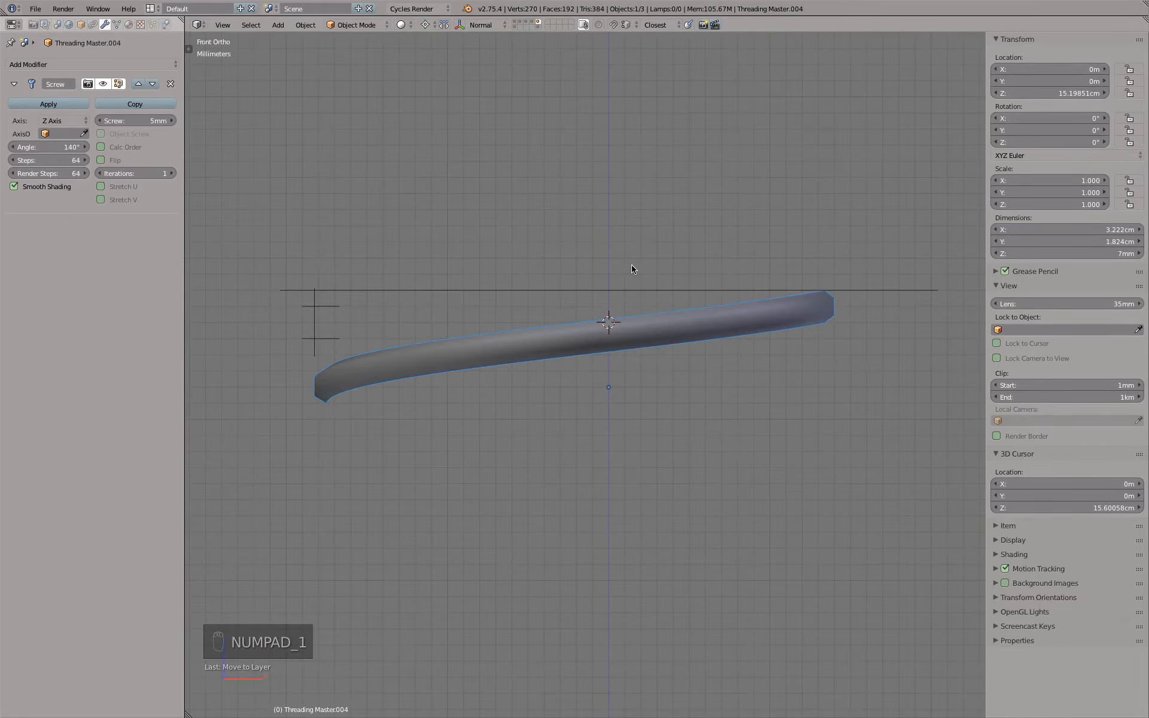
left_click(82, 25)
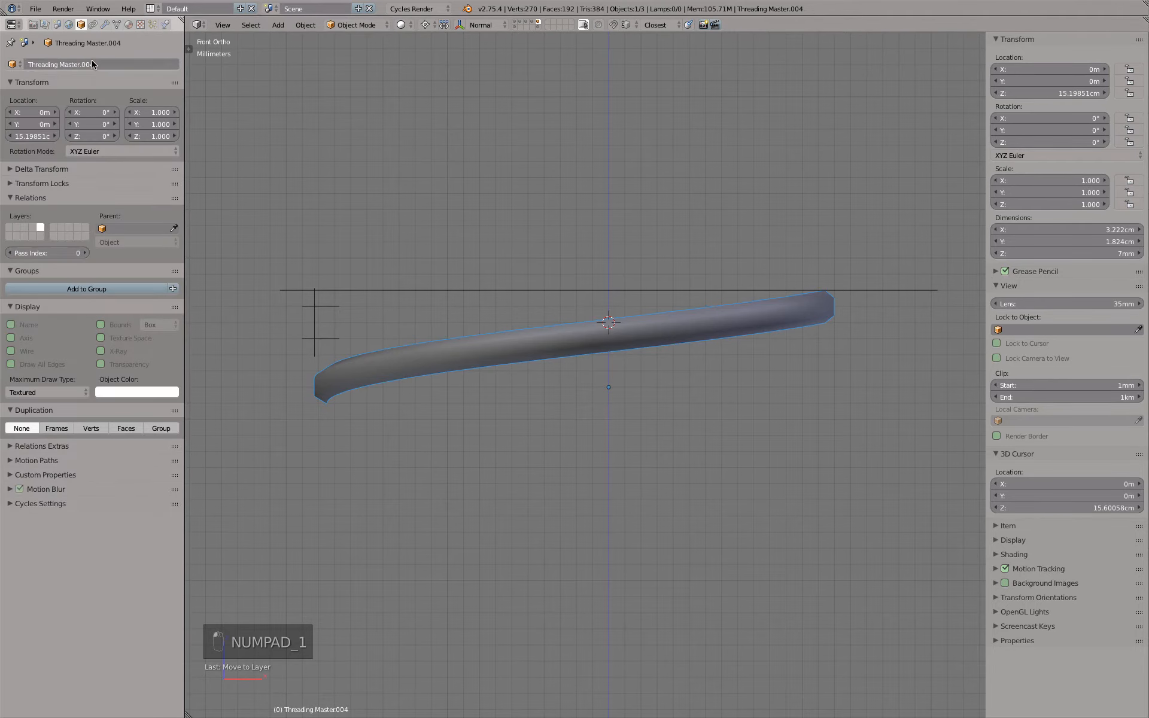
left_click(92, 62)
left_click(94, 64)
left_click_drag(81, 65, 168, 77)
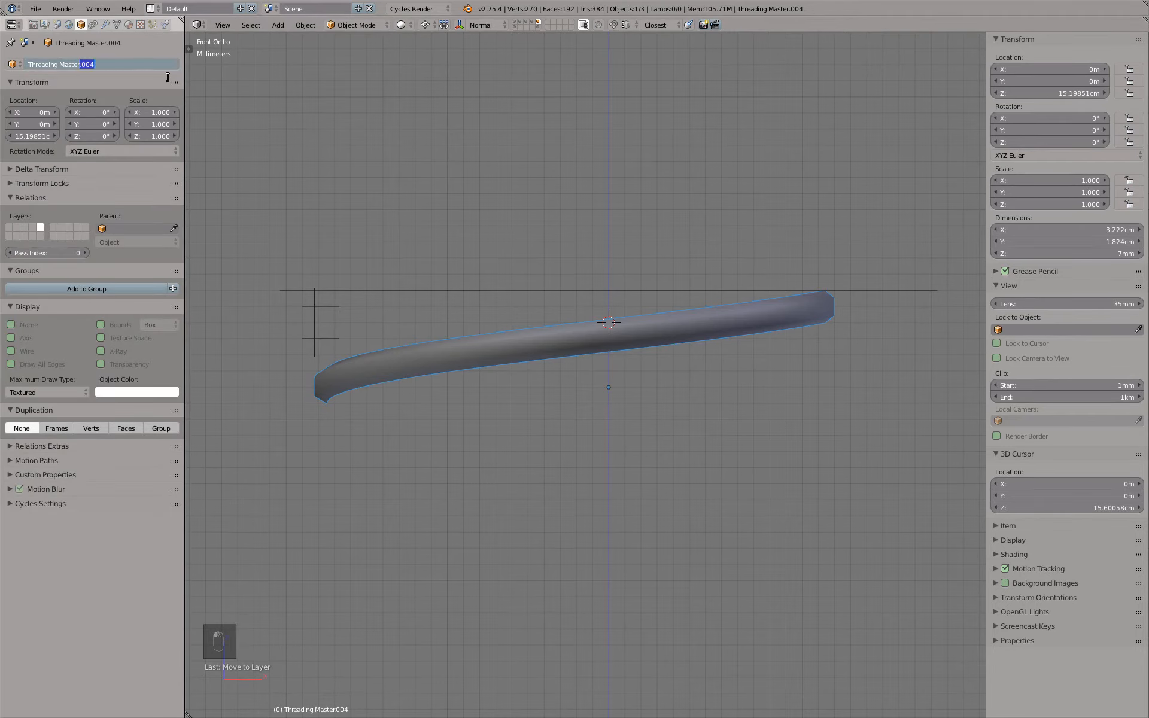
type("5")
key("Return")
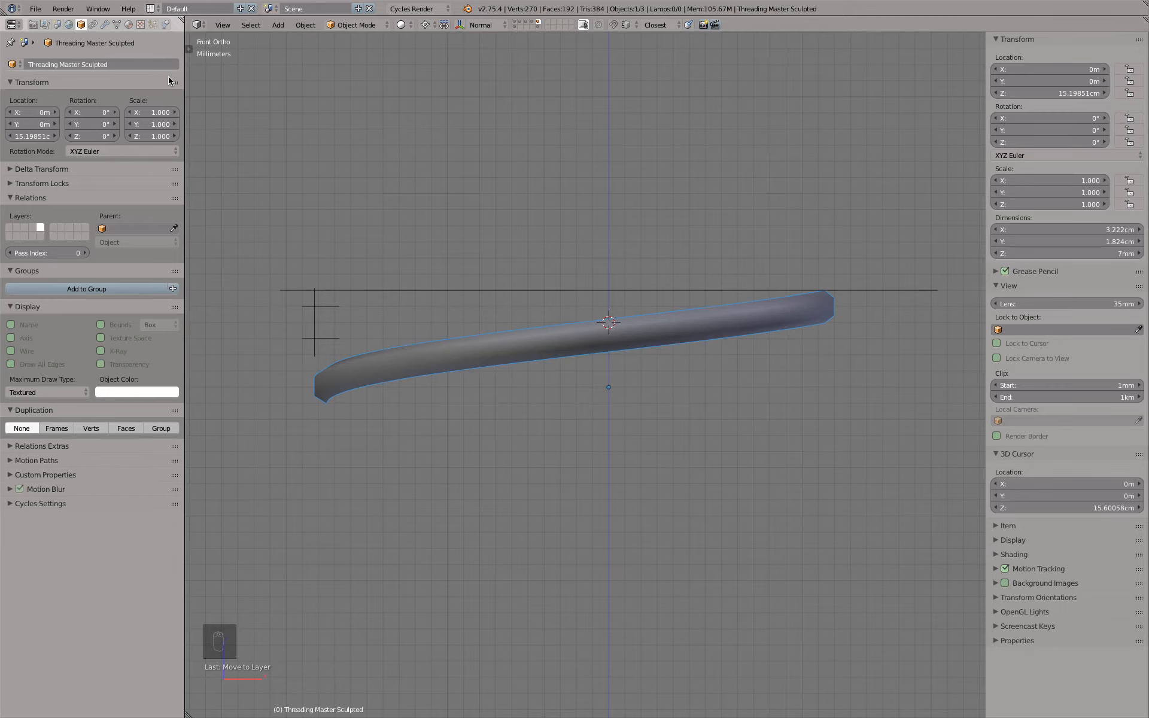
- Add a Subdivision Surface modifier to the sculpted thread segment and set its viewport subdivisions to 2
mouse_move(544, 334)
middle_mouse_down()
mouse_move(411, 354)
mouse_move(654, 350)
mouse_move(562, 360)
mouse_move(559, 340)
mouse_move(541, 344)
middle_mouse_up()
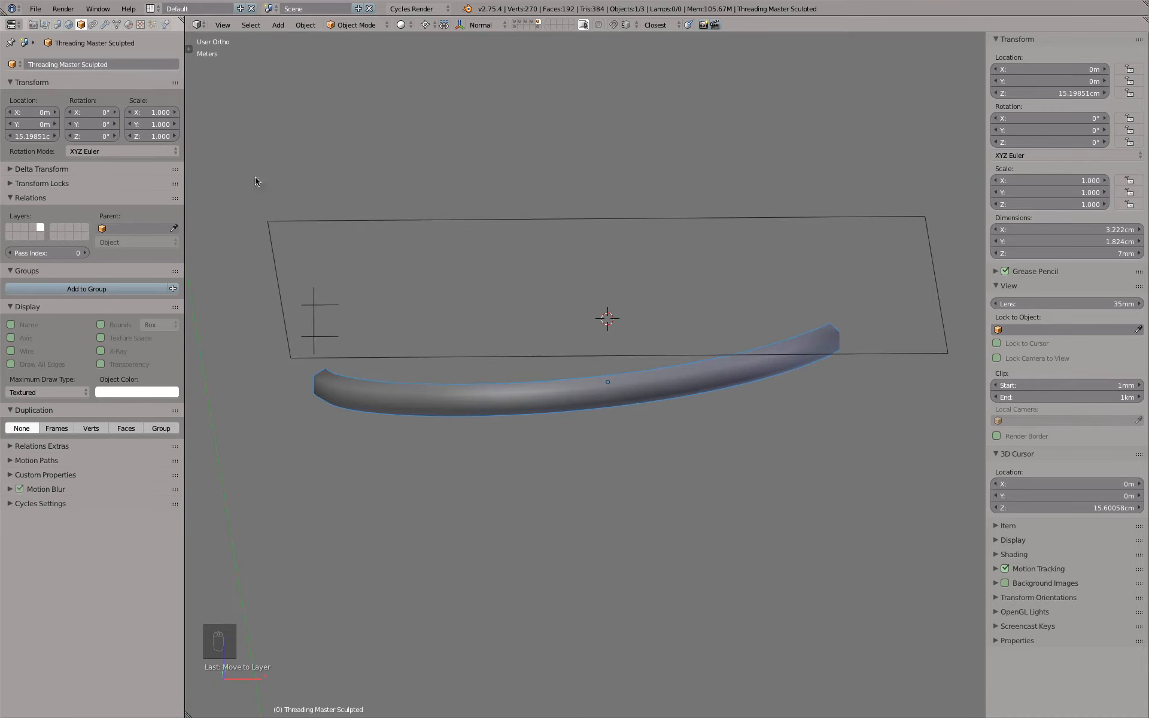
left_click(104, 25)
left_click(95, 65)
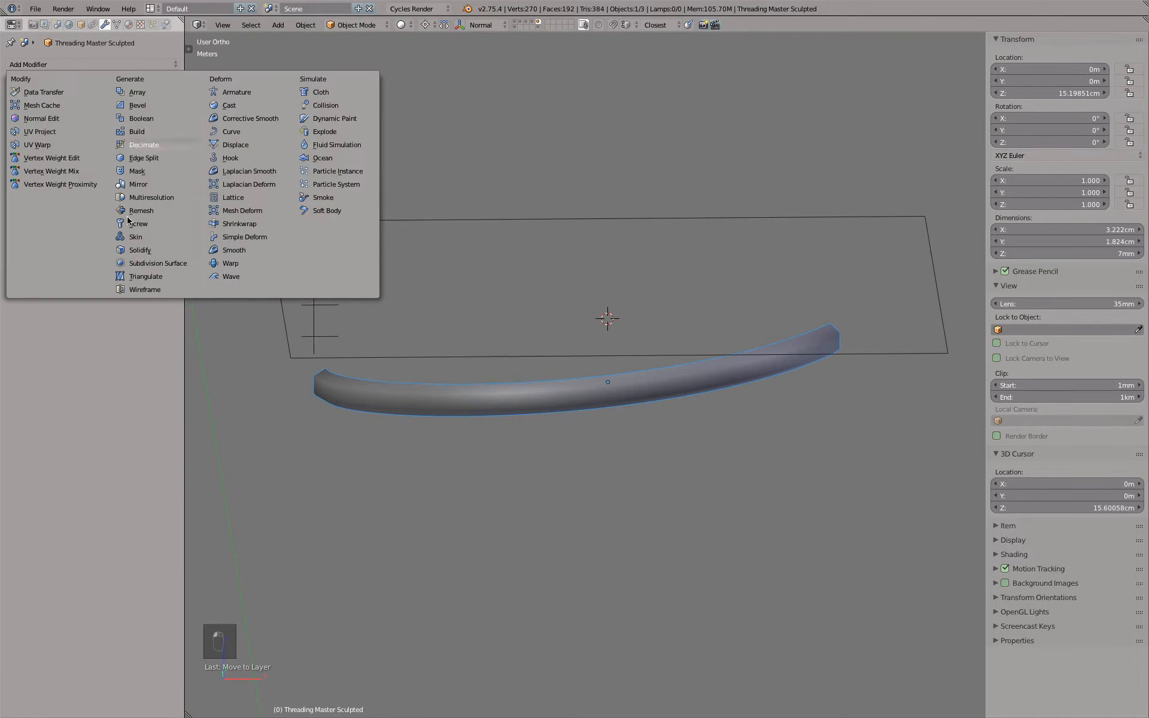
left_click(156, 265)
scroll(386, 368, "up", 3)
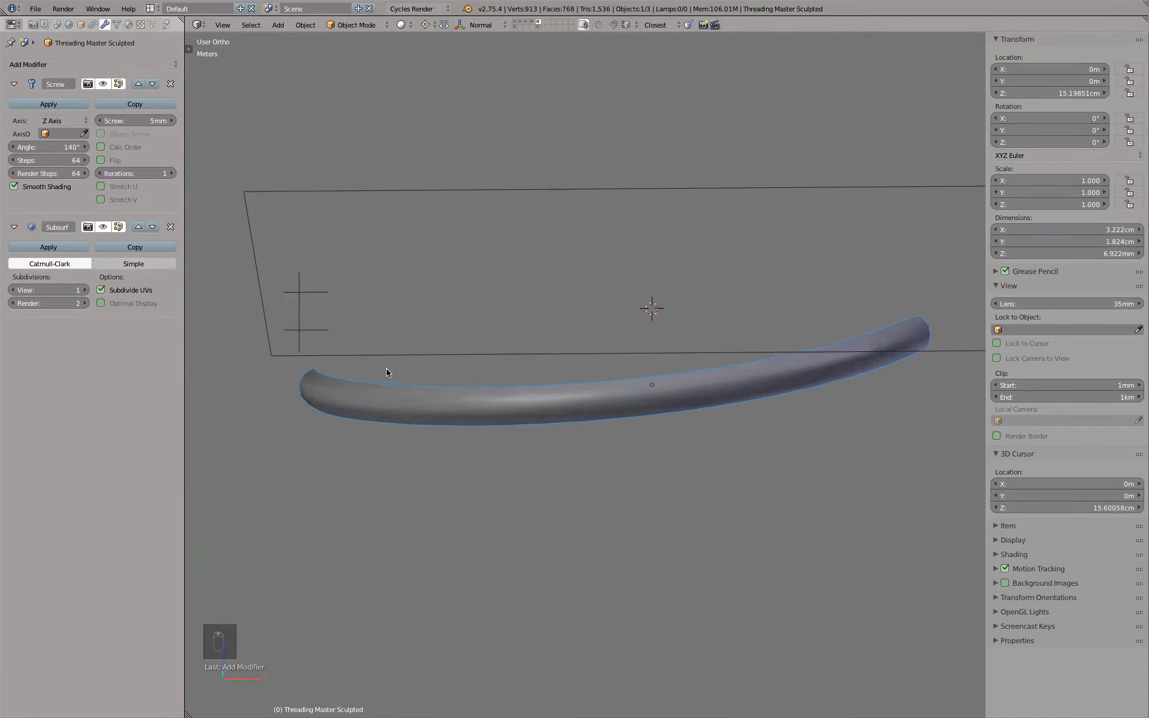
key("KP_1")
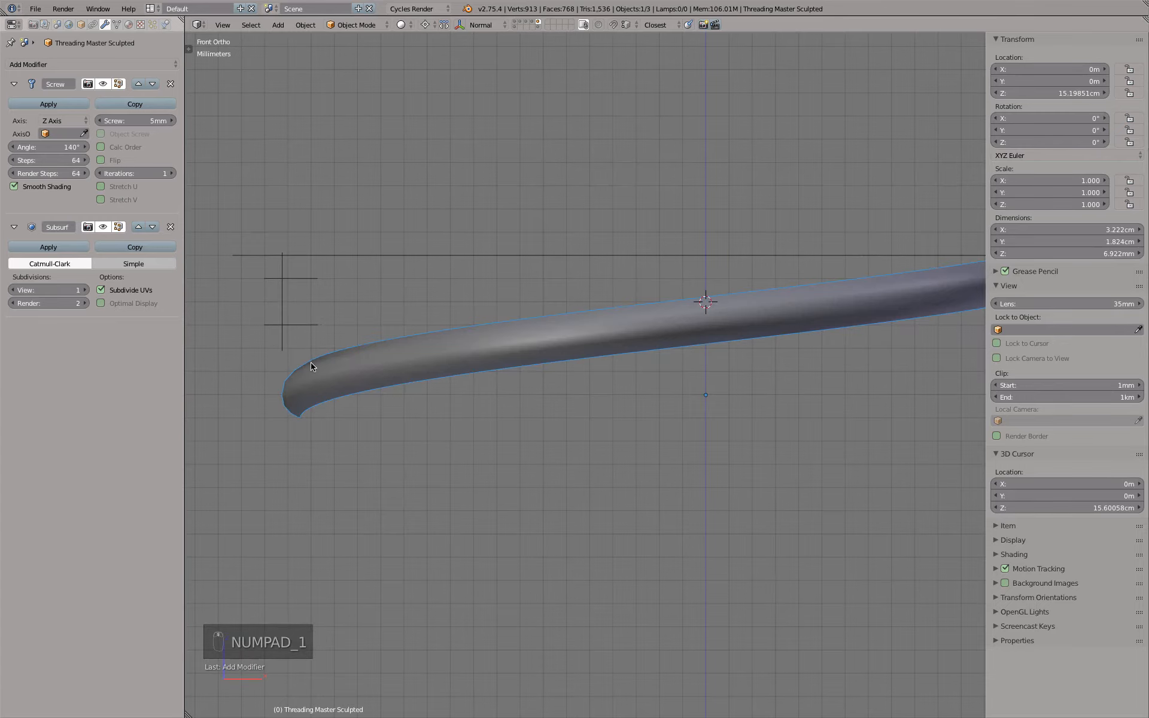
left_click(85, 290)
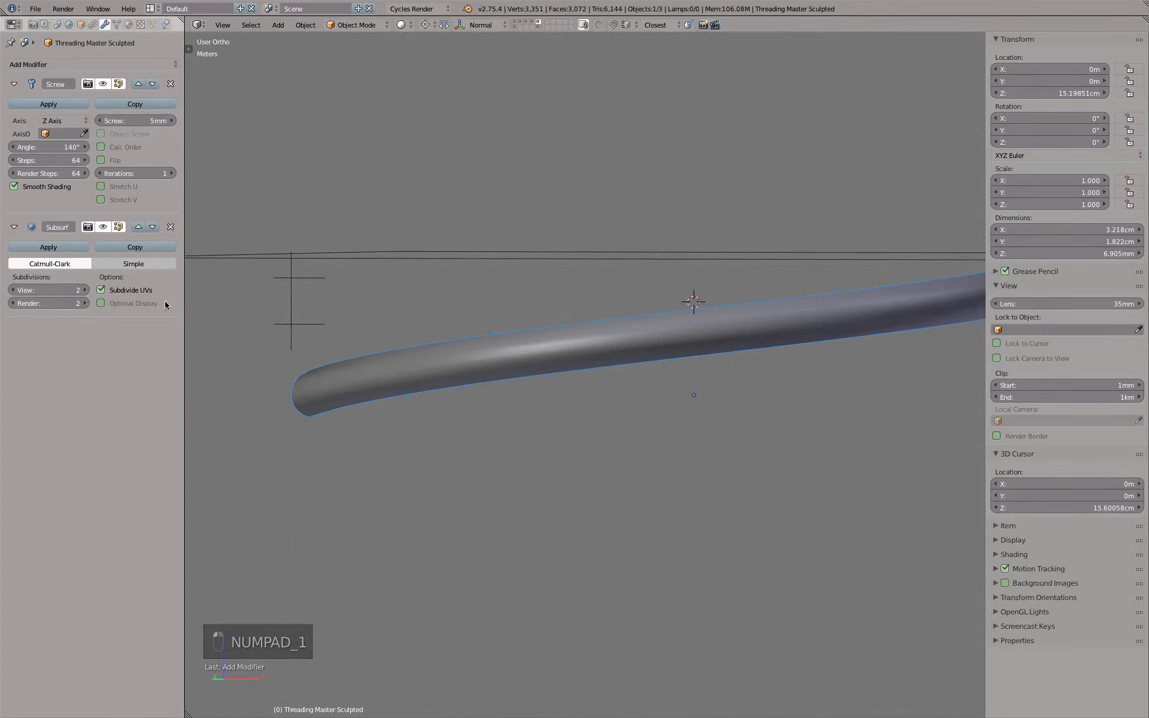
mouse_move(376, 339)
middle_mouse_down()
mouse_move(346, 348)
mouse_move(363, 346)
middle_mouse_up()
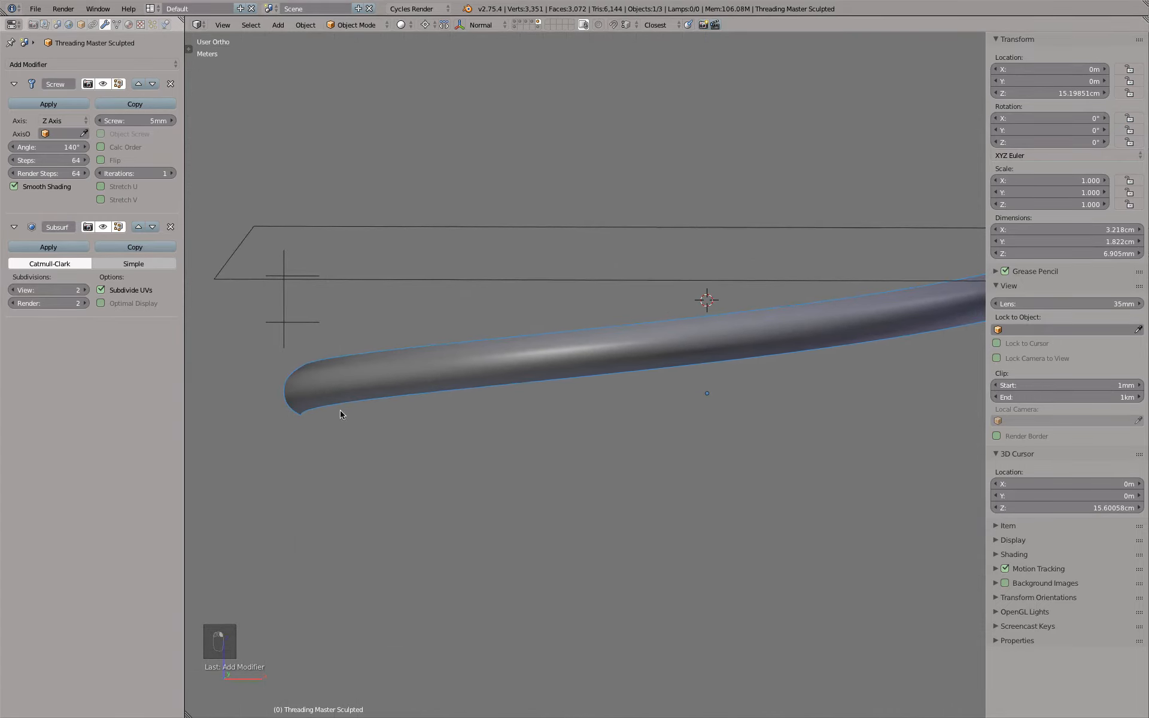
- Scale the outer edge of the thread profile down along the global Z axis to narrow its crest
key("Tab")
scroll(278, 391, "up", 1)
scroll(280, 390, "up", 4)
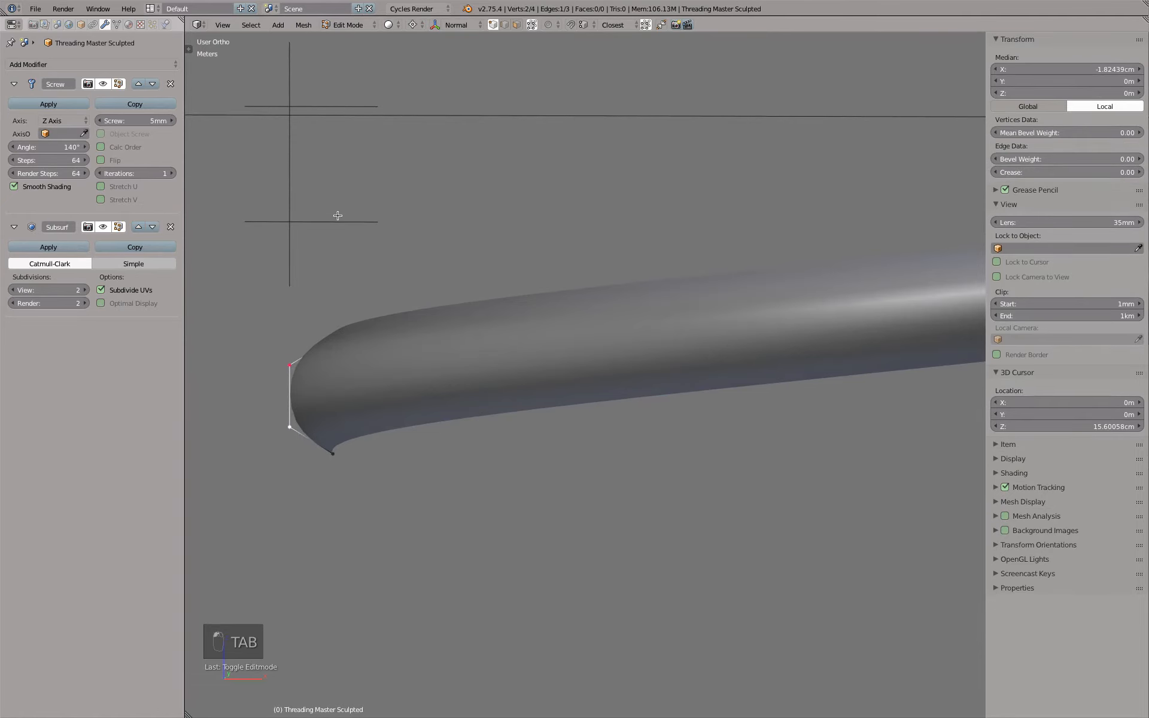
key("KP_1")
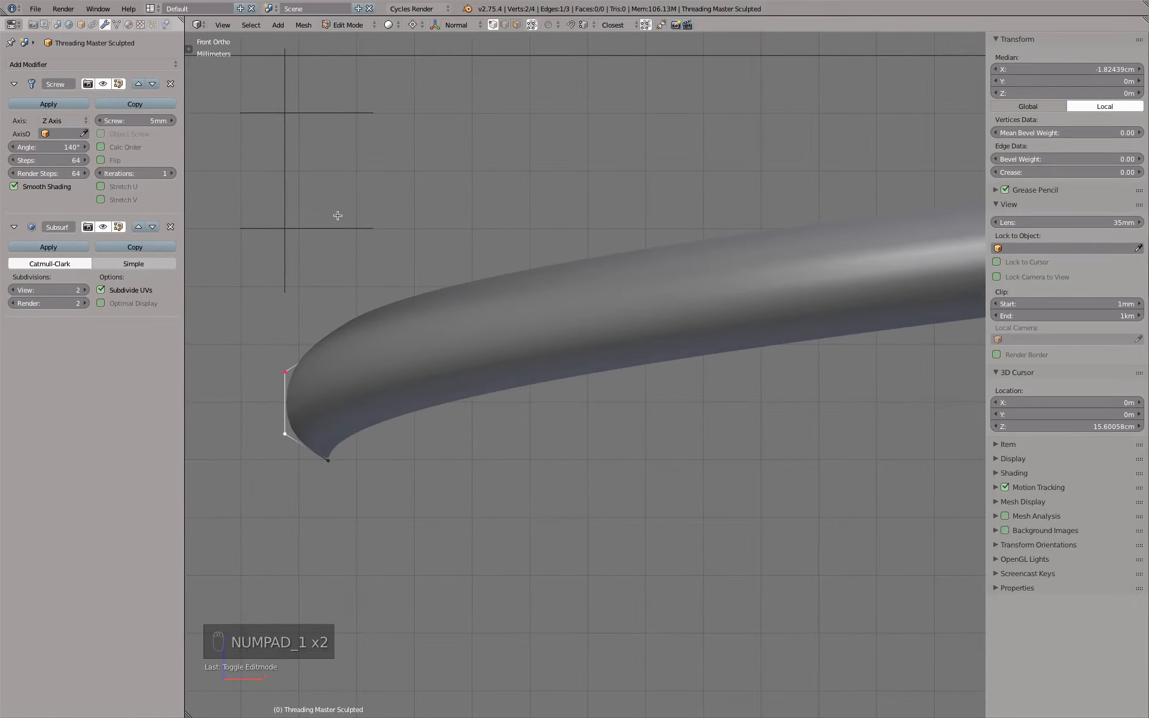
key("s")
key("comma")
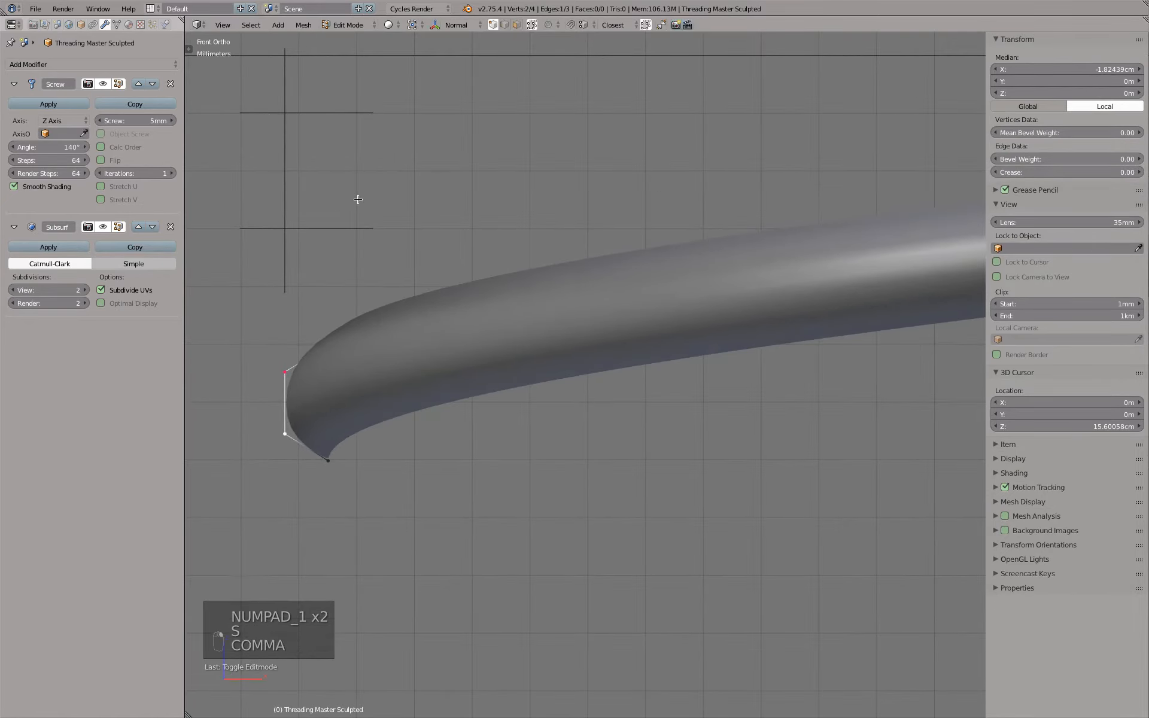
key("s")
key("z")
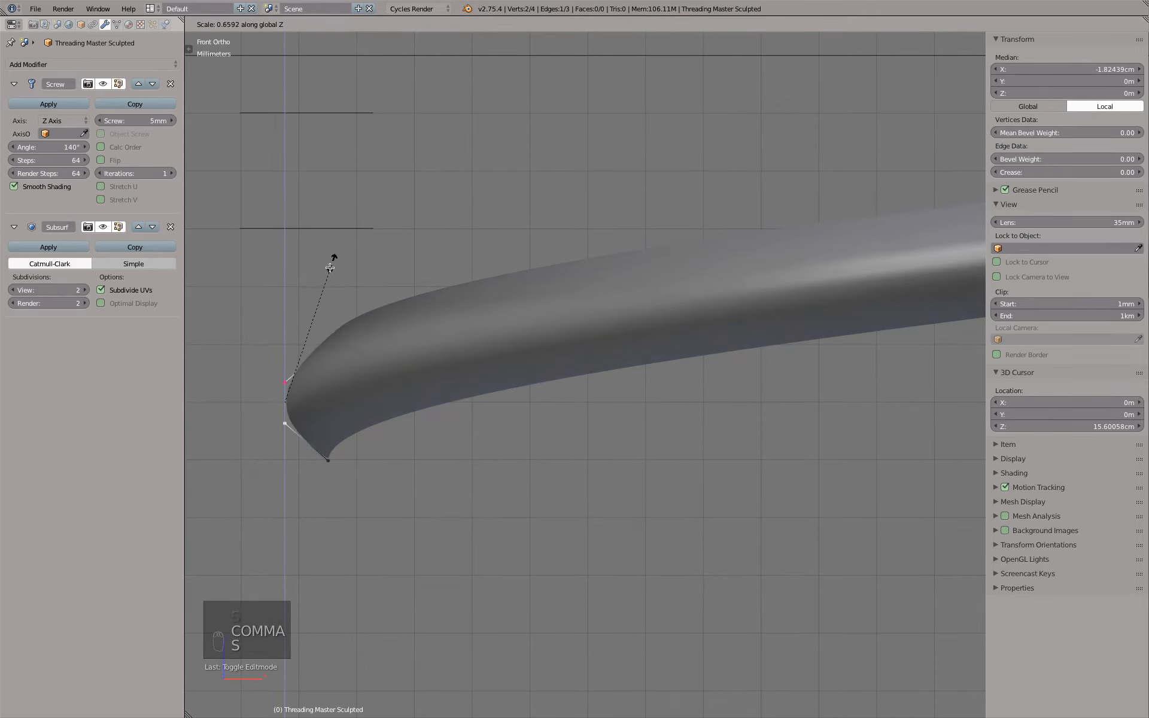
left_click(317, 294)
scroll(333, 307, "down", 4)
key("Tab")
- Compare the thread's shape before and after the scaling by undoing and restoring the change
mouse_move(378, 304)
middle_mouse_down()
mouse_move(290, 313)
mouse_move(404, 304)
middle_mouse_up()
key("ctrl+z")
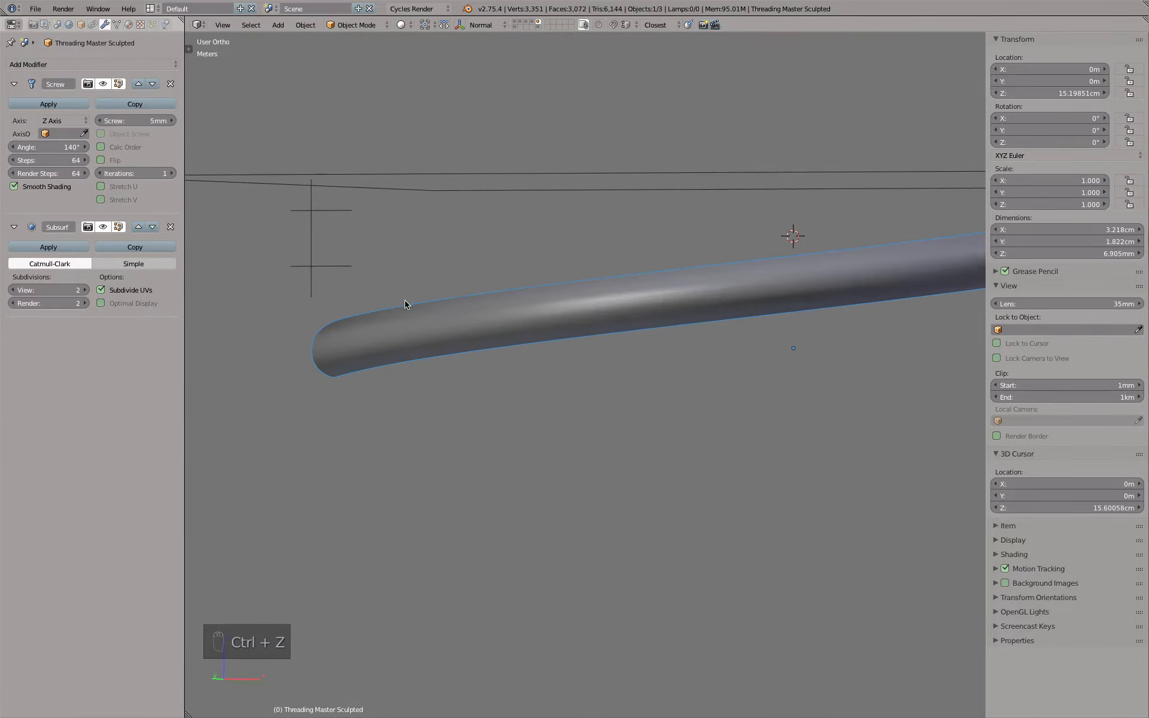
key("ctrl+shift+z")
key("KP_1")
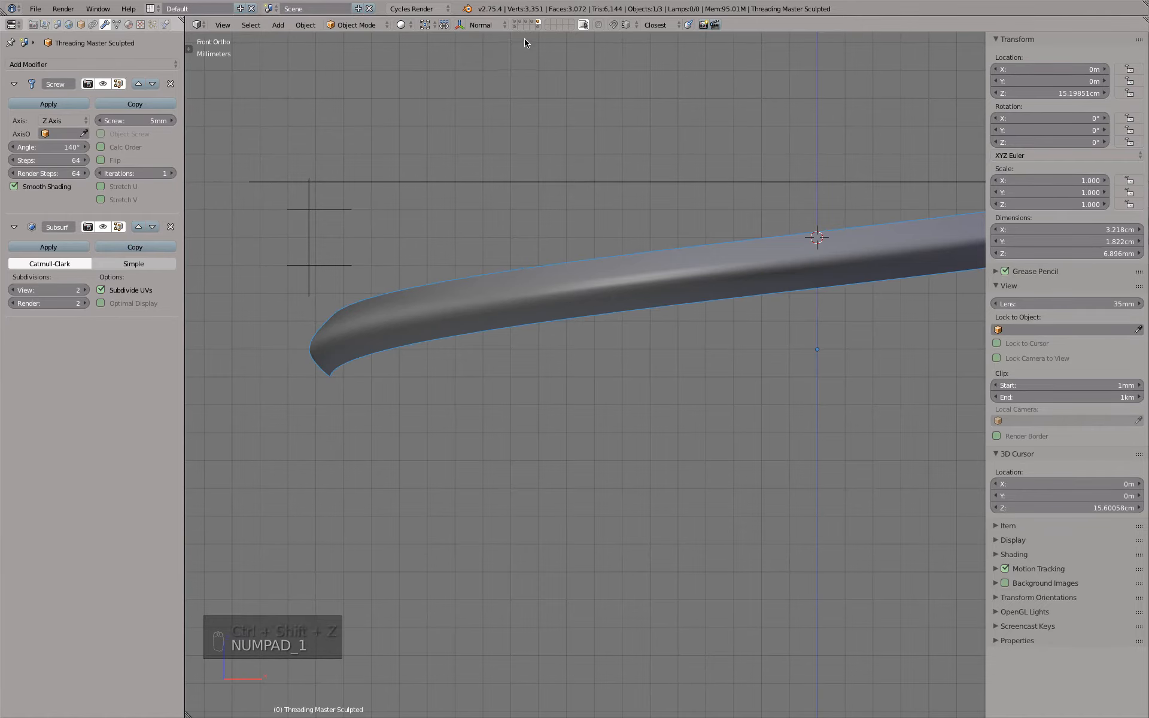
- Display the bottle's layer together with the thread and examine how the thread sits around the neck
left_click(527, 23, "shift")
middle_click_drag(522, 63, 567, 233)
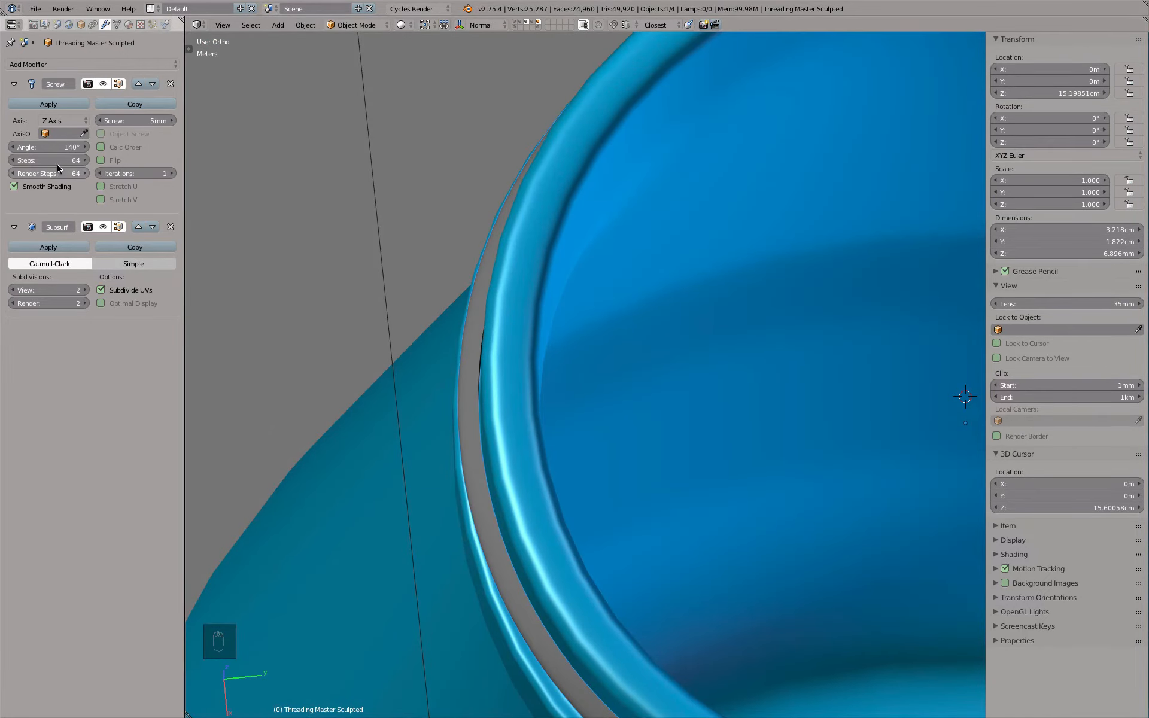
scroll(426, 252, "down", 5)
key("KP_7")
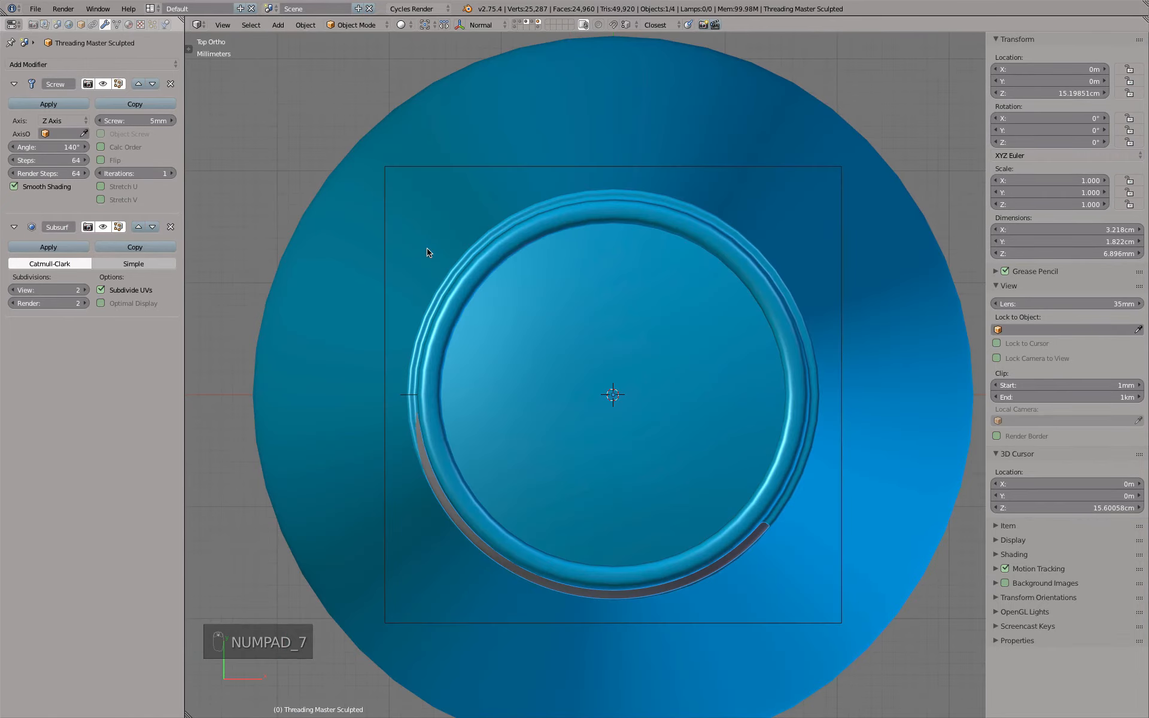
scroll(440, 400, "up", 3)
key("z")
key("z")
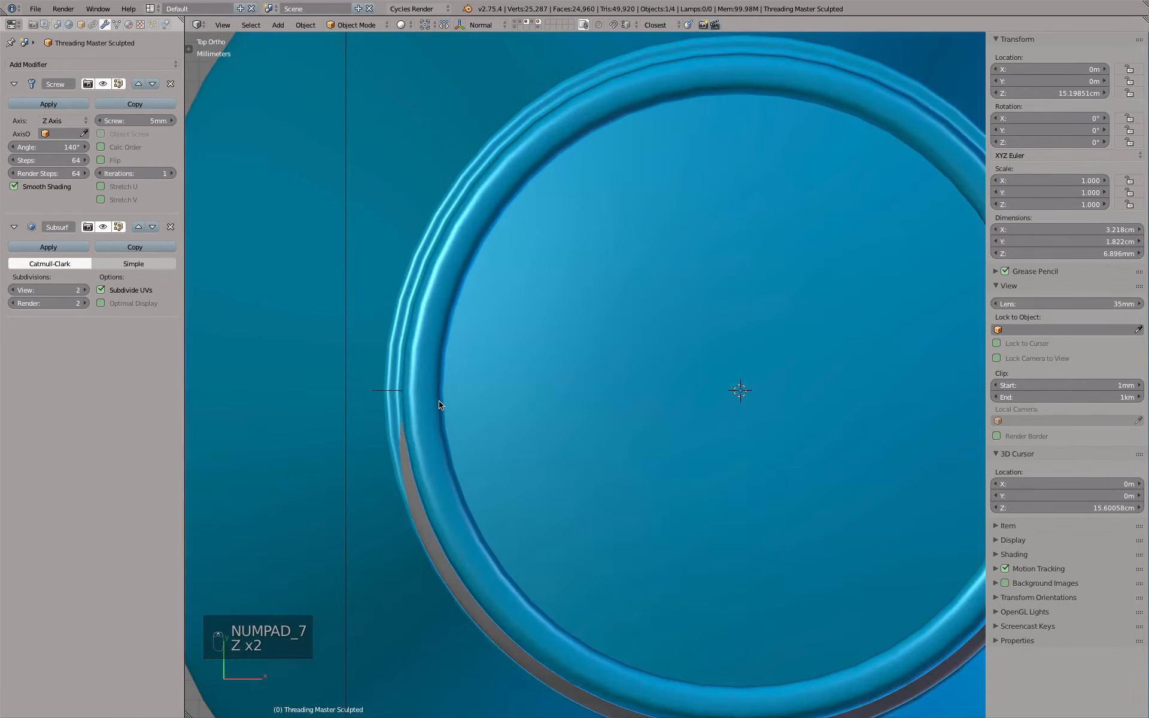
scroll(440, 399, "down", 3)
middle_click_drag(445, 404, 436, 318)
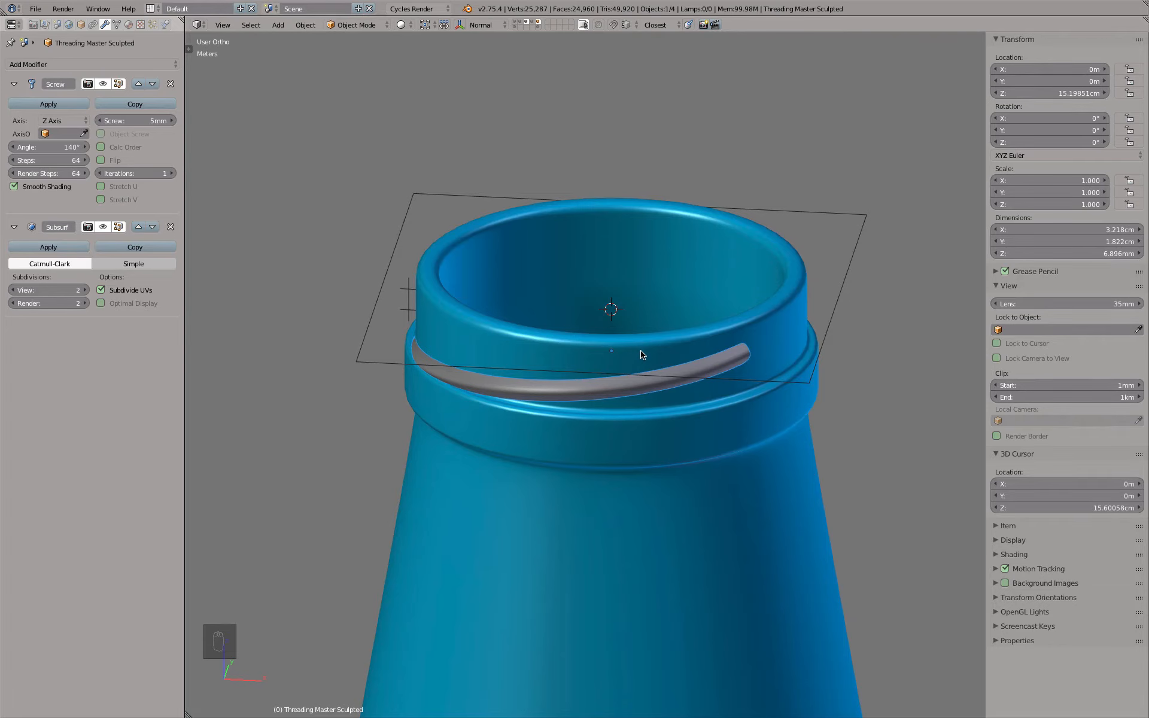
- Switch the display to wireframe and select all vertices of the thread profile in its mesh
key("Tab")
key("z")
key("a")
key("a")
key("a")
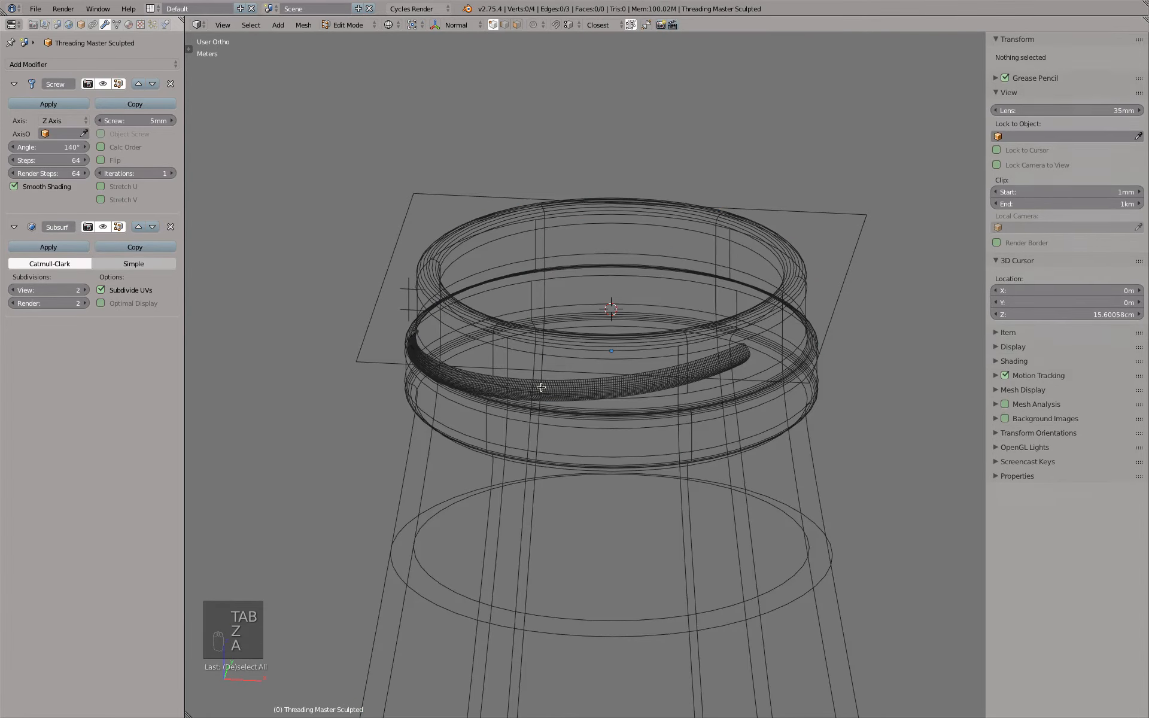
middle_click_drag(459, 366, 499, 362)
key("Tab")
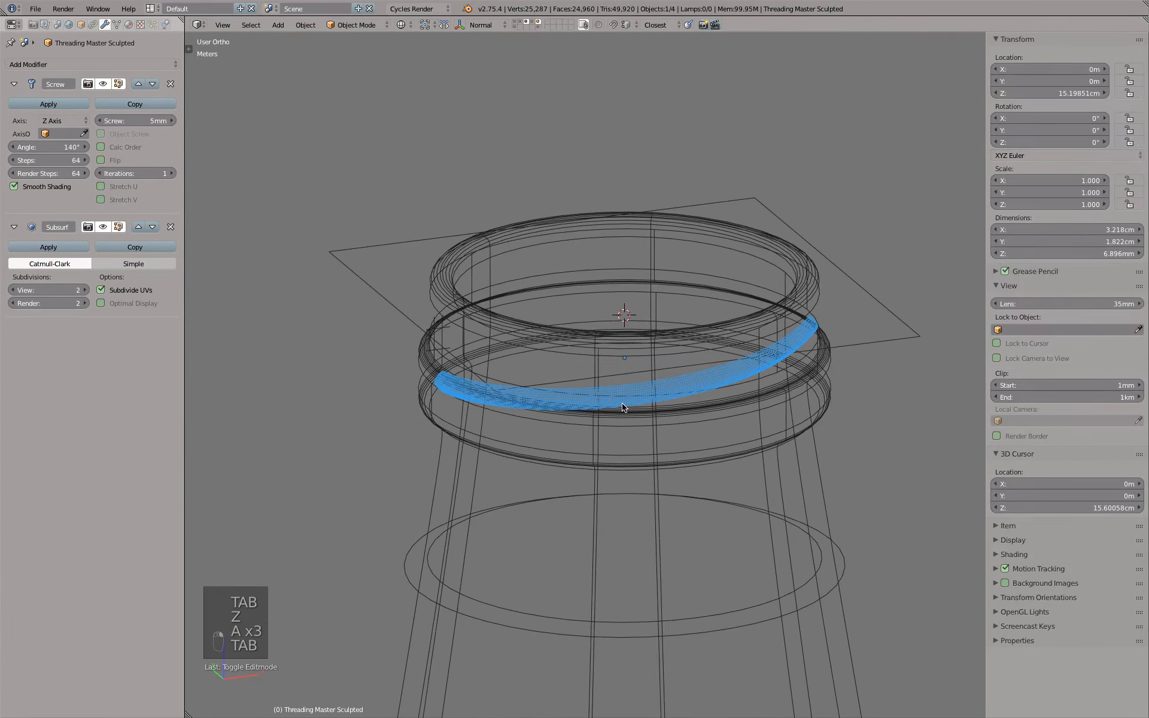
- Try applying the Screw modifier at 64 steps, inspect the resulting mesh, and undo the application
left_click(49, 104)
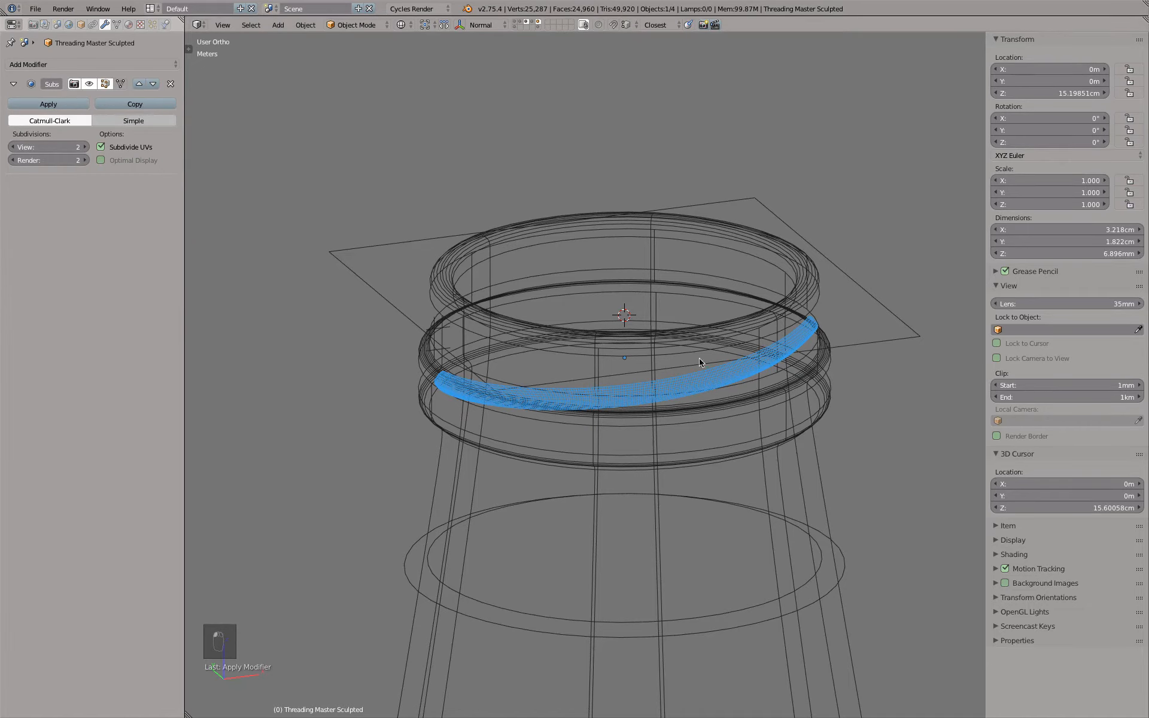
key("Tab")
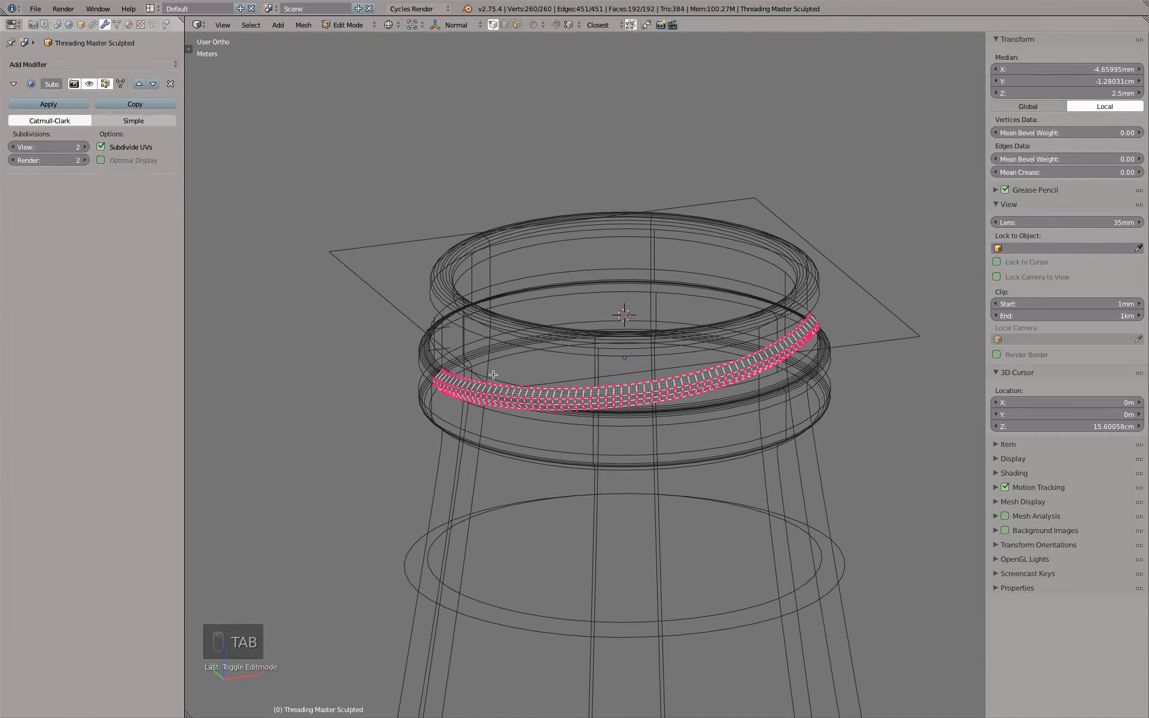
key("Tab")
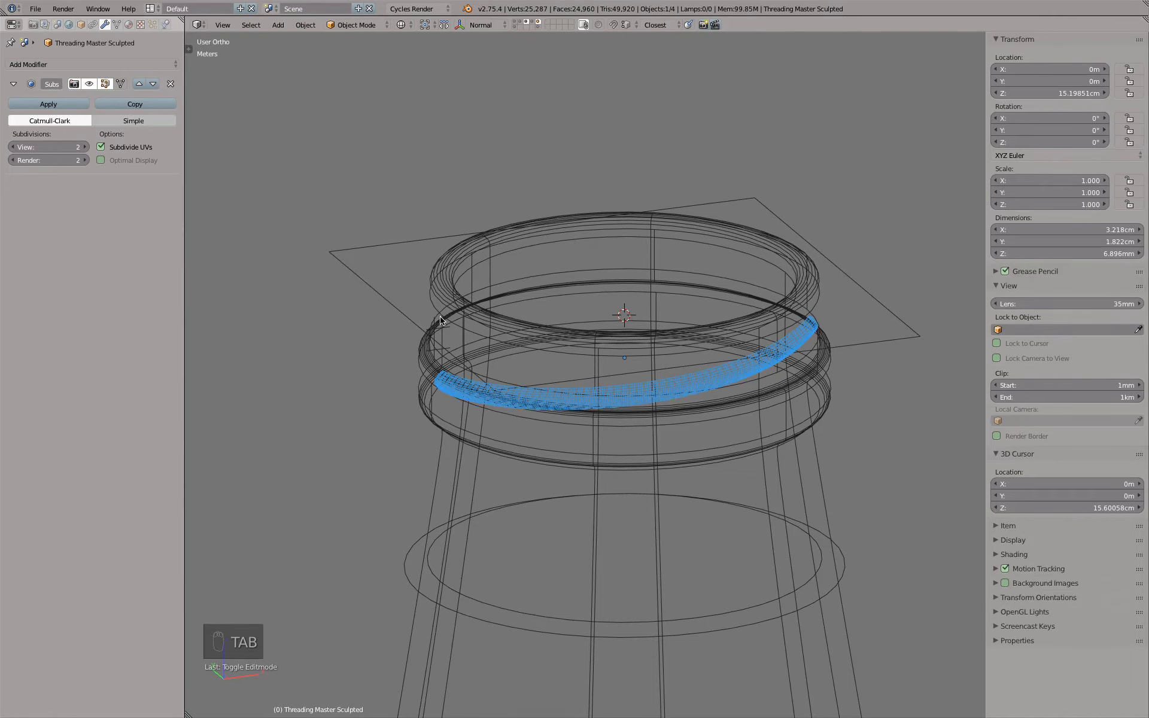
key("super+z")
key("super+z")
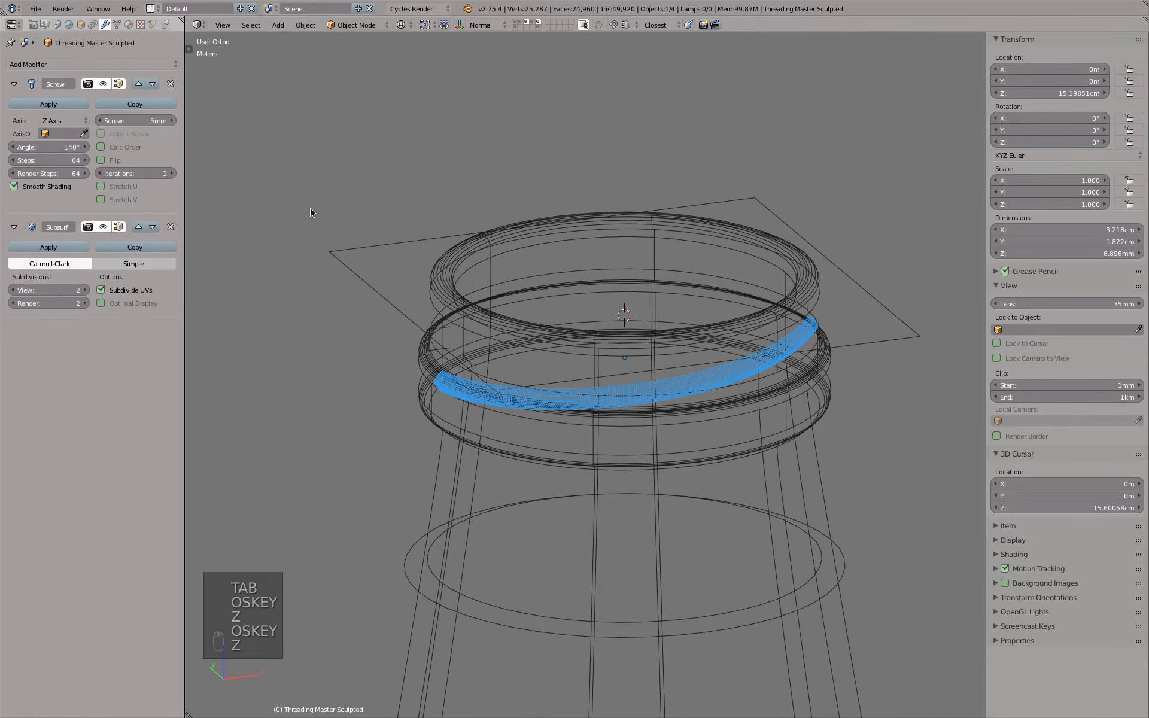
- Set the Screw modifier's Steps and Render Steps to 4
left_click_drag(30, 163, 30, 175)
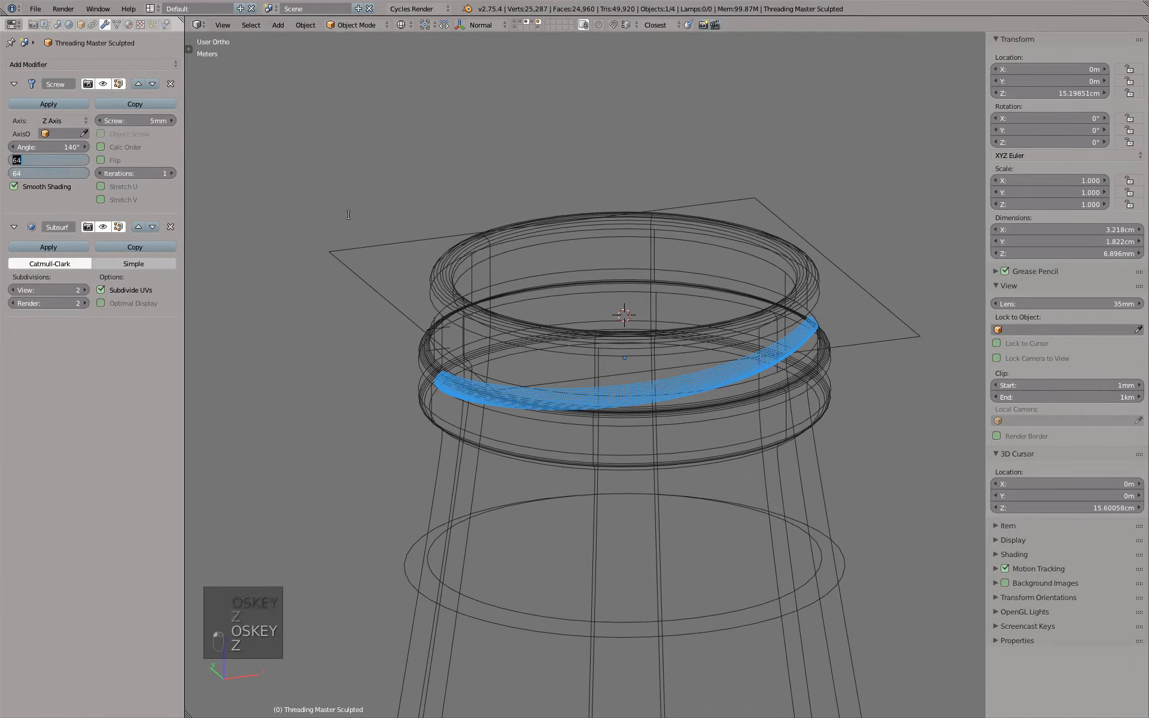
type("4")
key("Return")
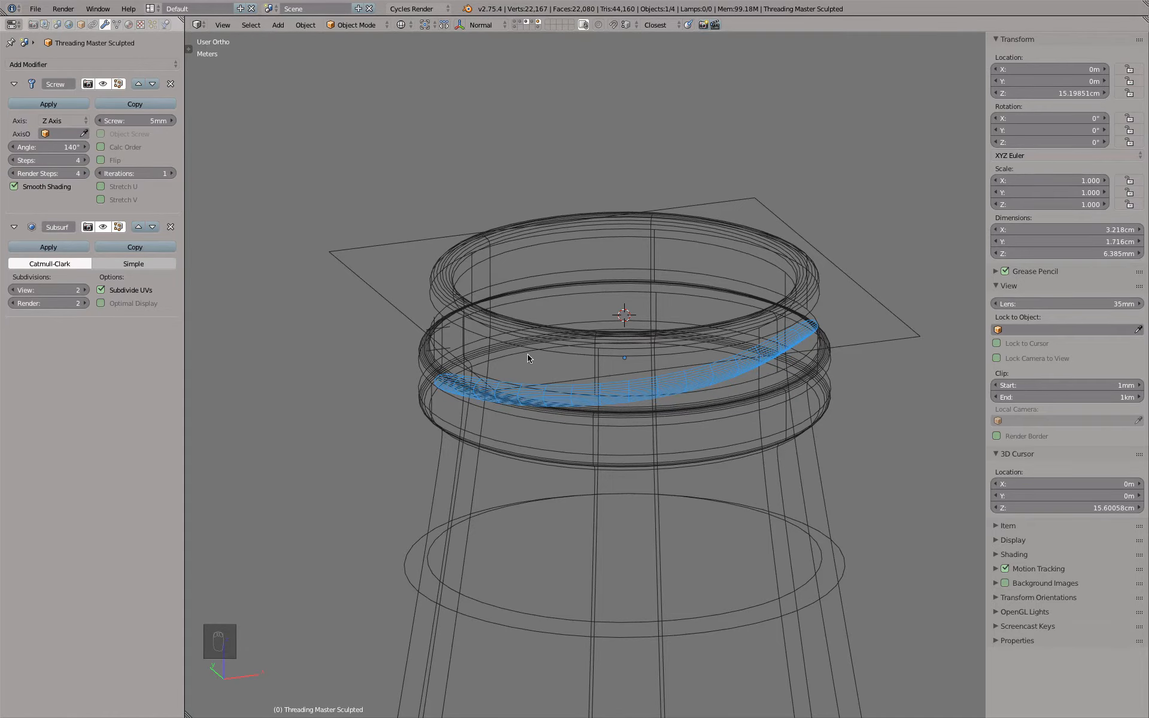
key("Tab")
key("Tab")
- Try applying the Screw modifier at 4 steps, inspect the coarse mesh, and undo the application
left_click(49, 104)
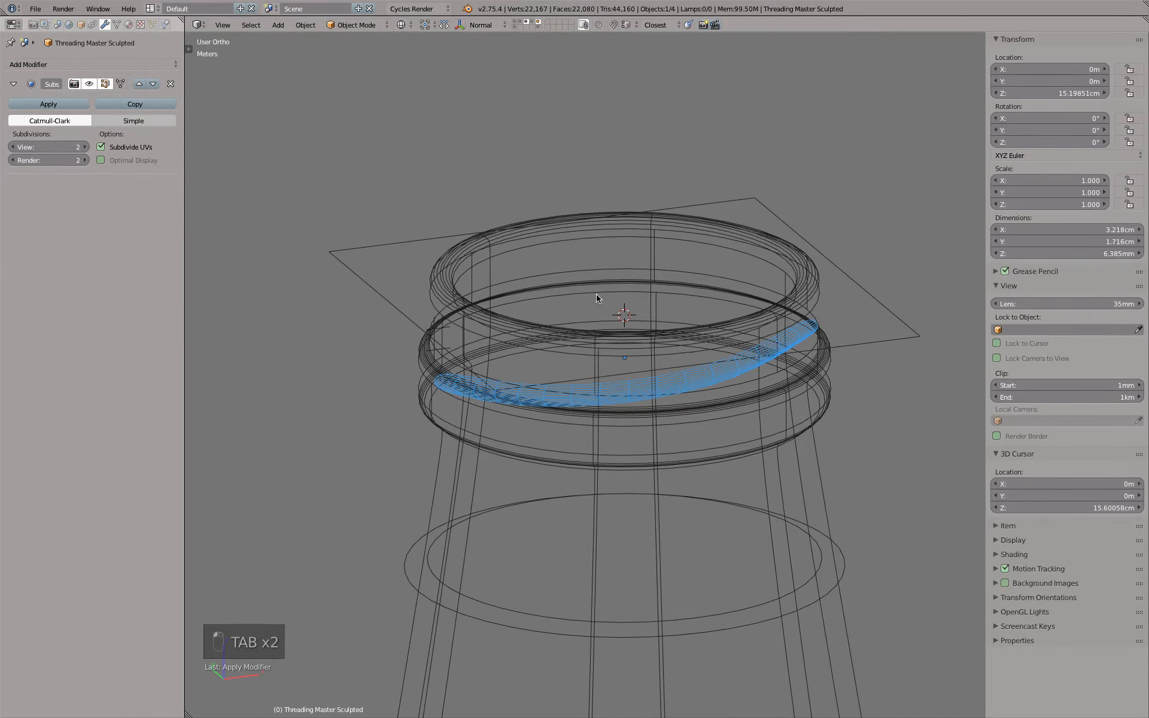
key("Tab")
middle_click_drag(628, 298, 565, 346)
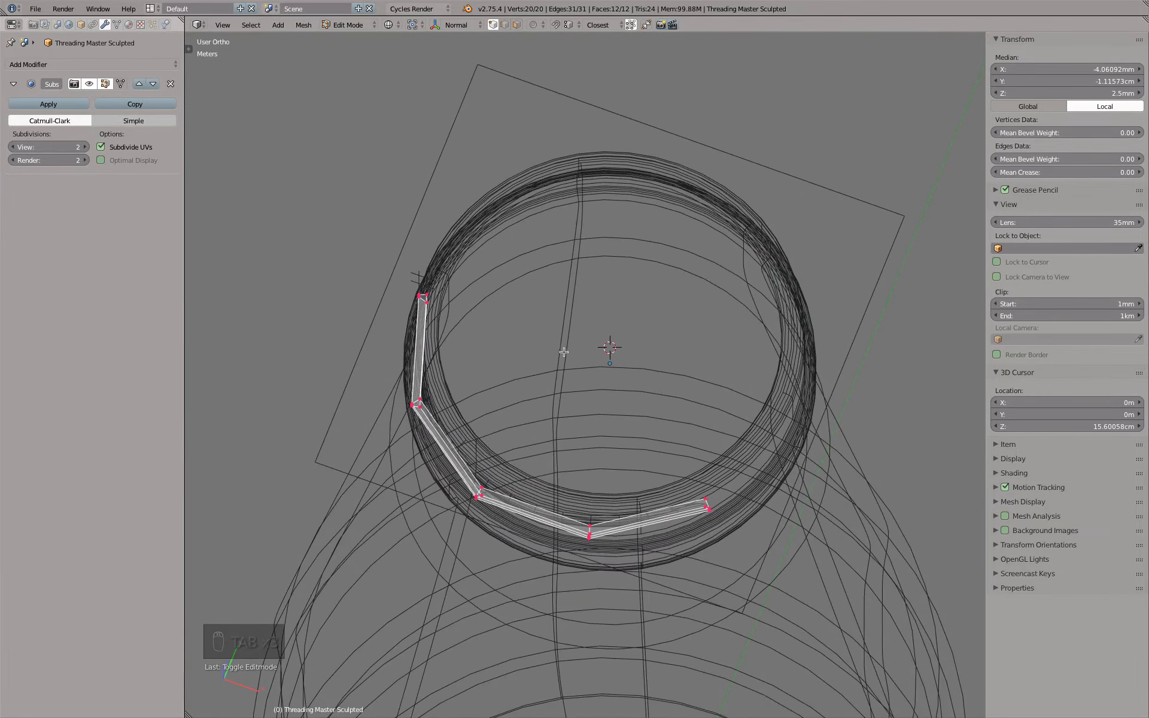
key("Tab")
key("super+z")
key("super+z")
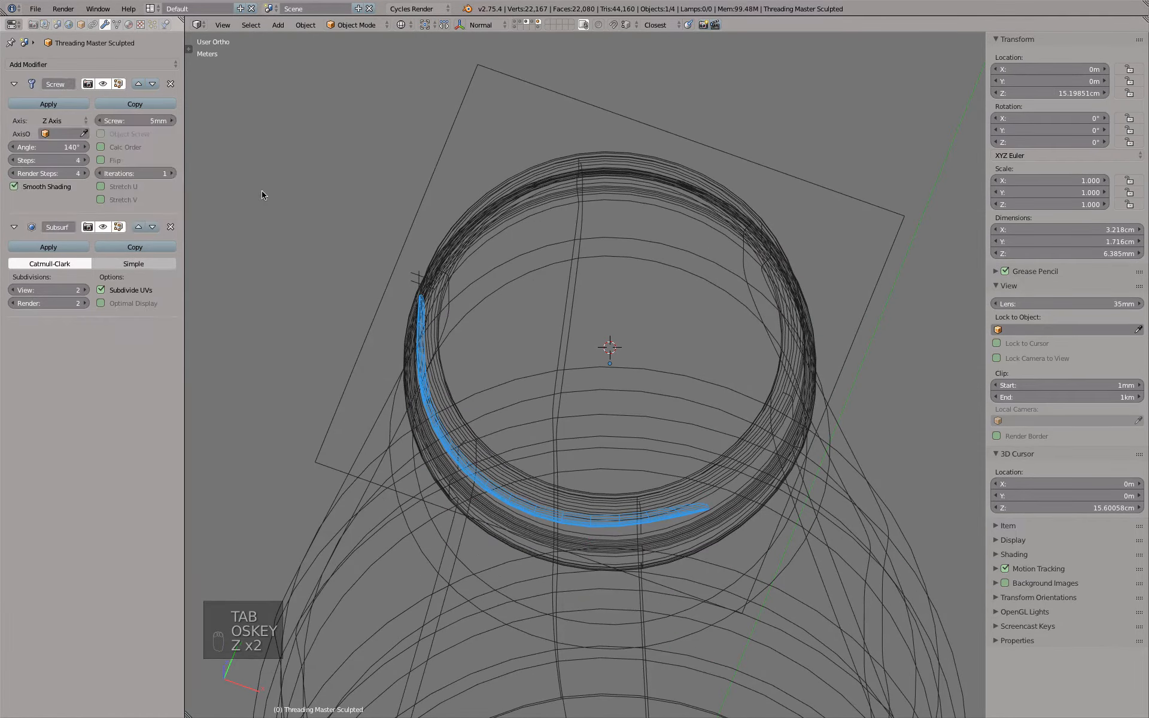
- Set the Screw modifier's Steps and Render Steps to 8 and check the thread on the neck in solid display
left_click_drag(25, 176, 29, 160)
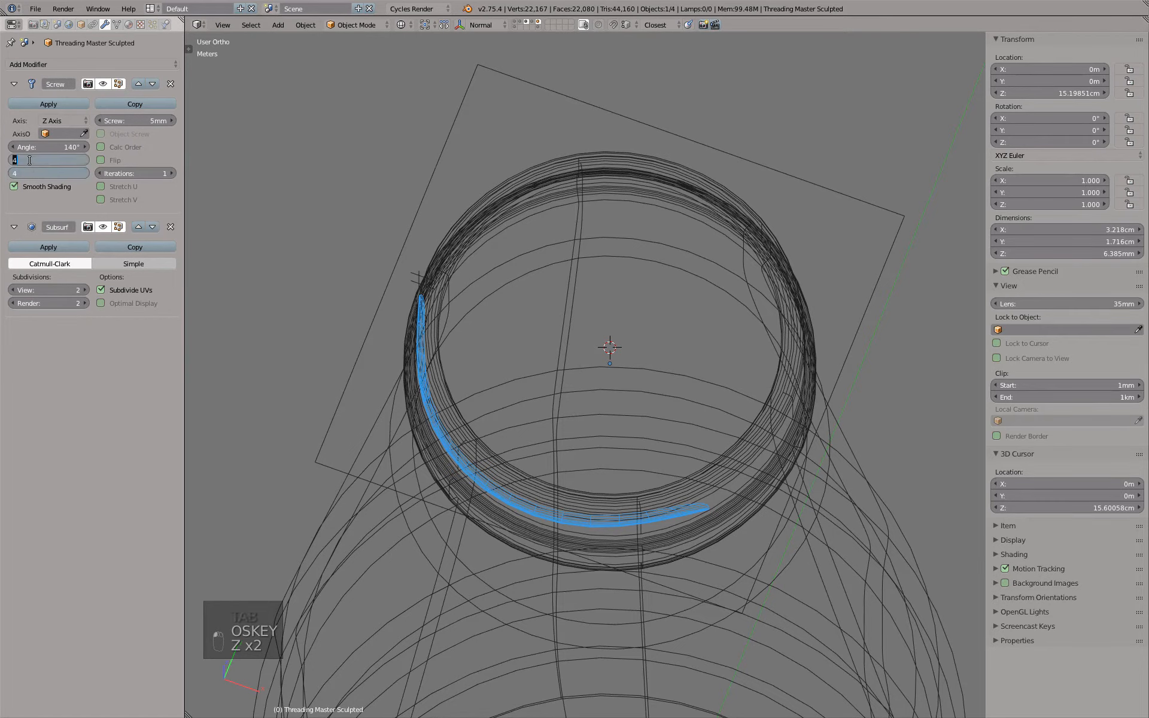
type("8")
key("Return")
key("z")
middle_click_drag(438, 320, 443, 311)
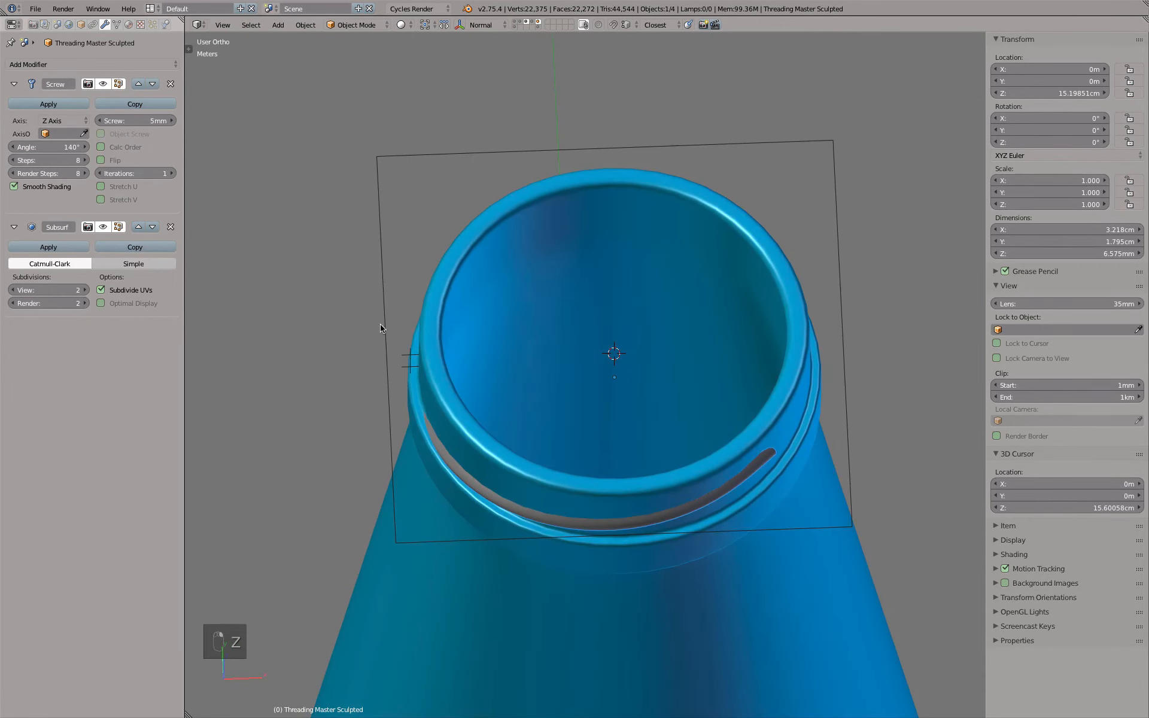
- Try 2 for the Screw modifier's Steps and Render Steps in wireframe and return both values to 8
key("z")
mouse_move(58, 161)
left_mouse_down()
mouse_move(59, 173)
mouse_move(56, 161)
left_mouse_up()
type("2")
key("Return")
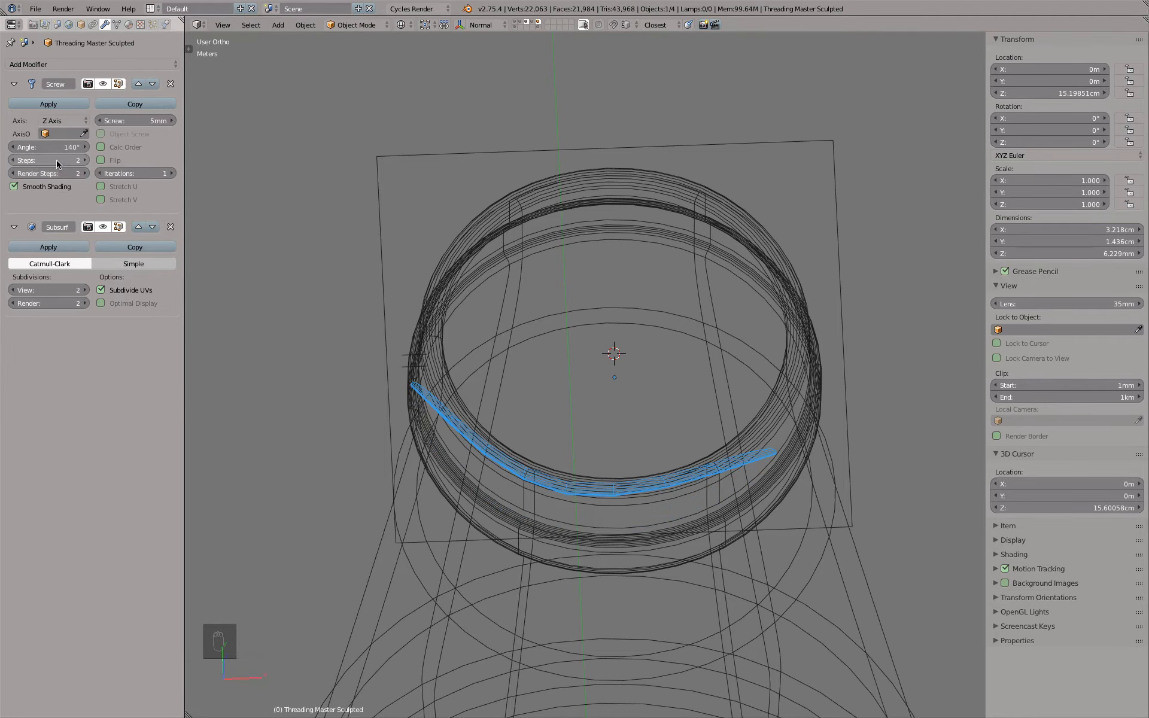
type("8")
key("Return")
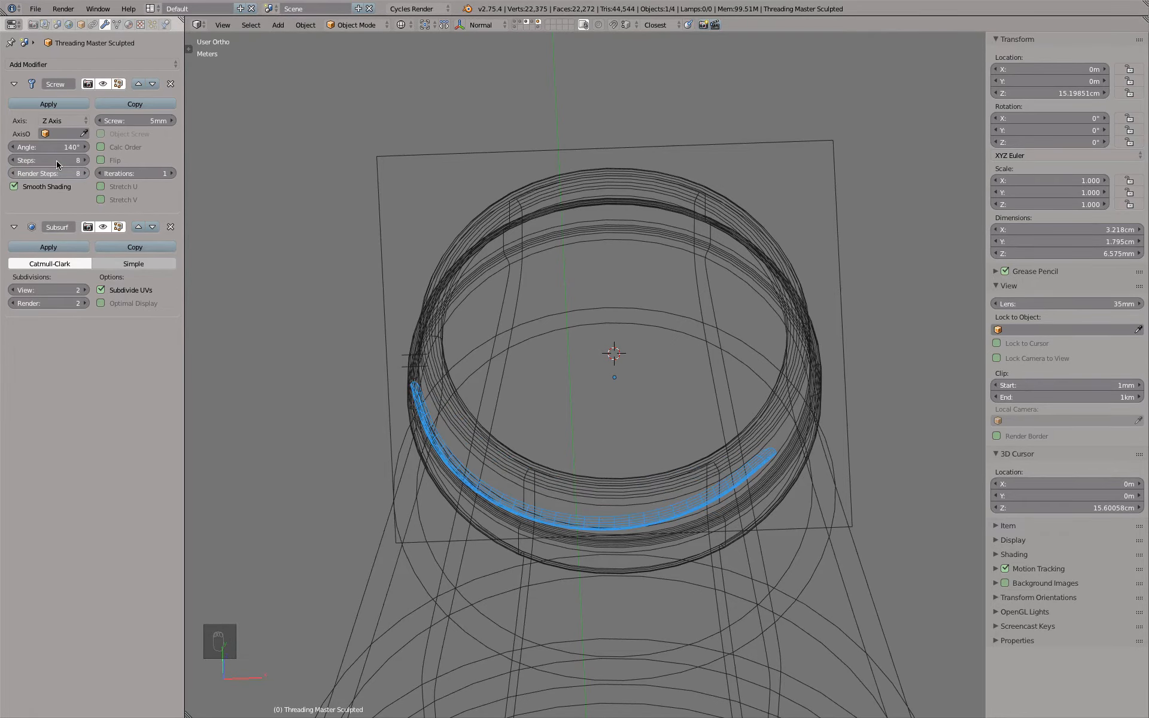
- Try applying the Screw modifier at 8 steps, inspect the resulting thread mesh, and undo the application
middle_click_drag(523, 377, 533, 393)
key("KP_7")
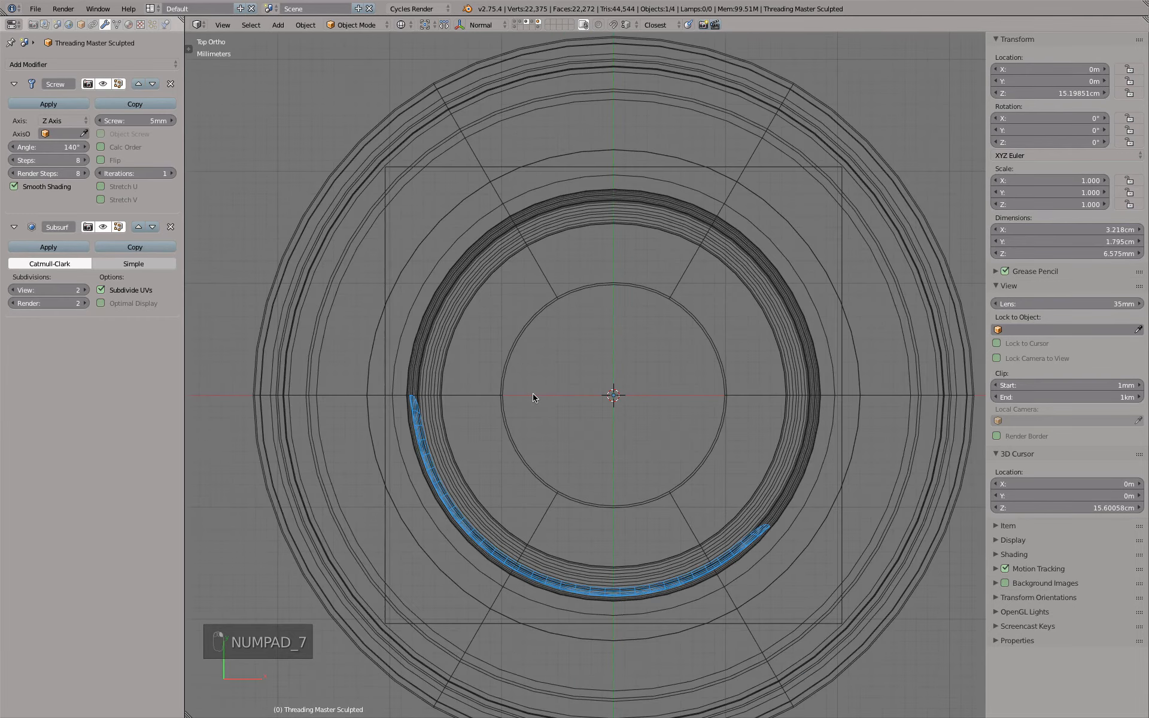
key("z")
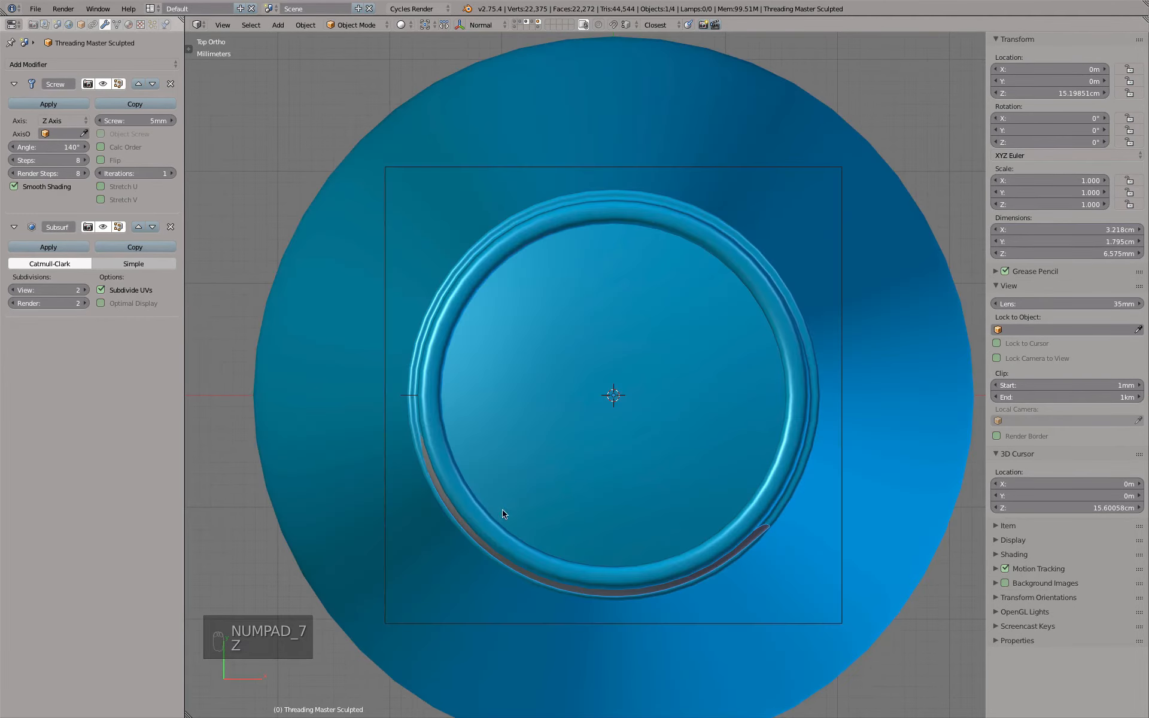
mouse_move(505, 526)
middle_mouse_down()
mouse_move(546, 385)
mouse_move(410, 388)
mouse_move(411, 377)
mouse_move(450, 401)
middle_mouse_up()
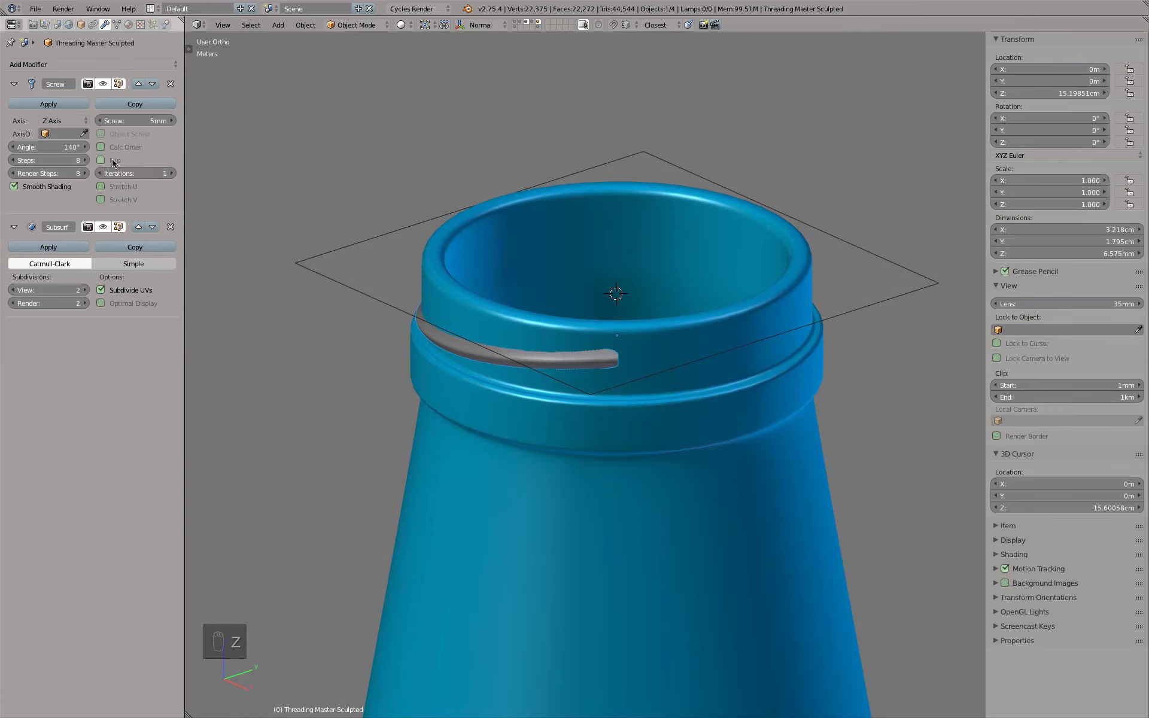
left_click(49, 104)
key("Tab")
middle_click_drag(419, 277, 454, 261)
key("Tab")
key("super+z")
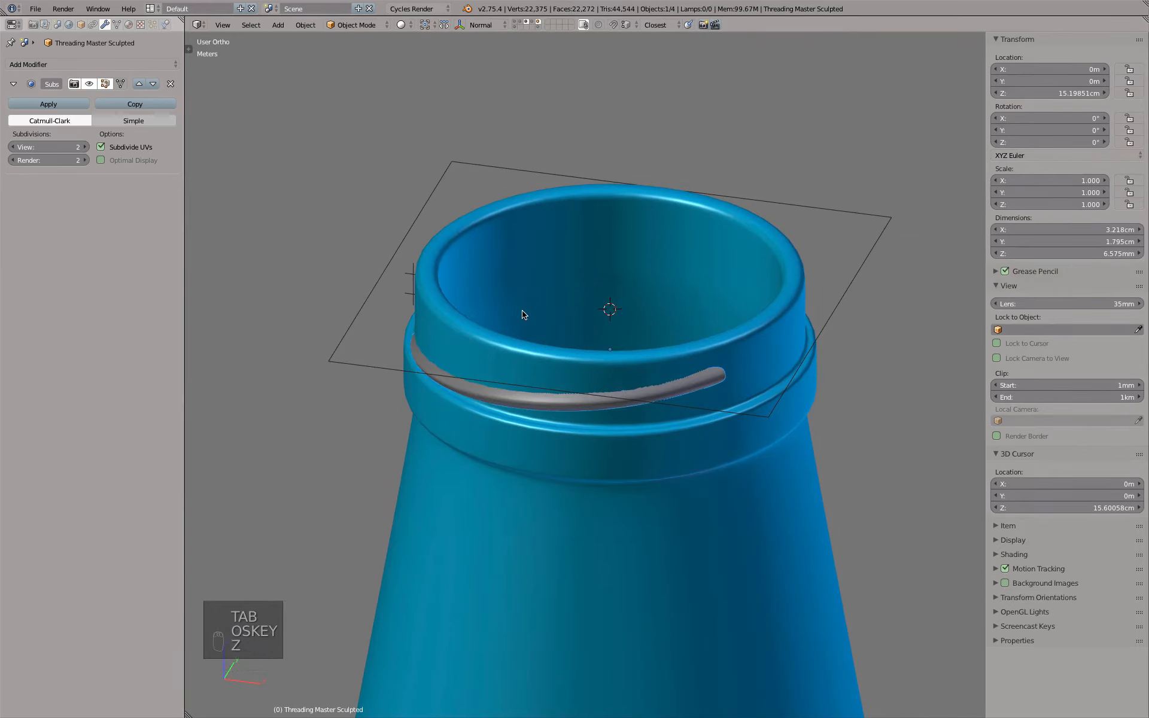
key("super+z")
- Examine the thread's profile on the neck from the front and side in solid and wireframe, comparing it with Subsurf hidden and shown
middle_click_drag(544, 302, 723, 339)
key("KP_1")
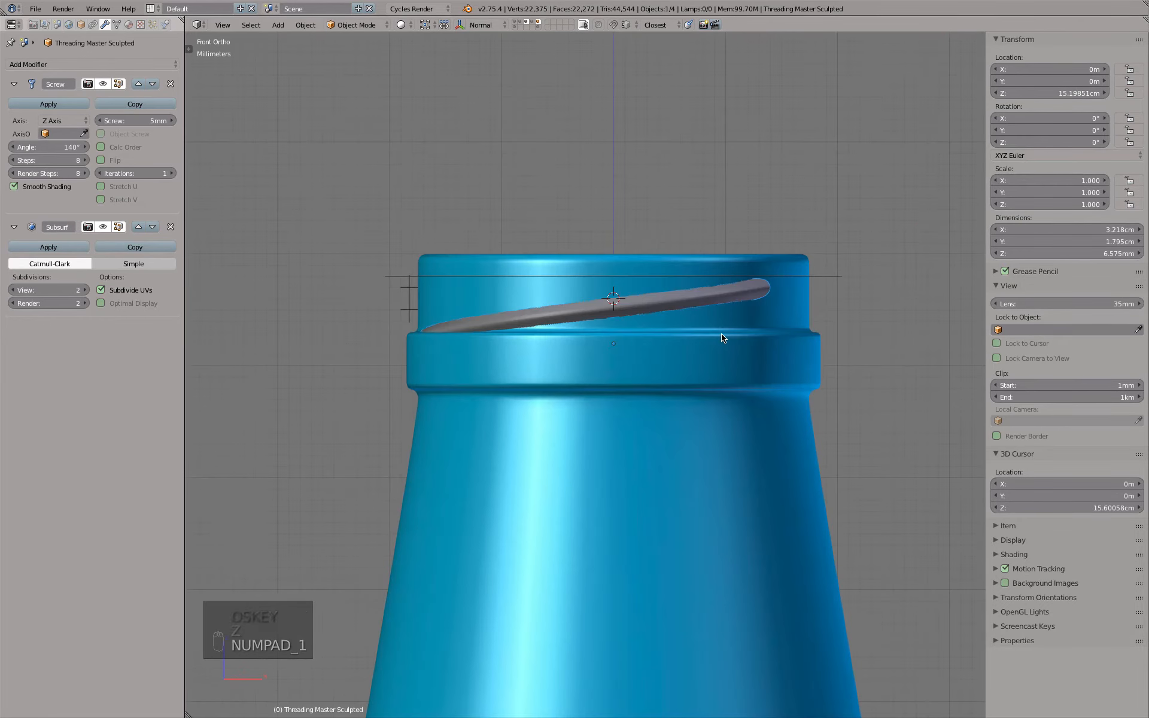
key("KP_3")
scroll(545, 264, "up", 4)
key("z")
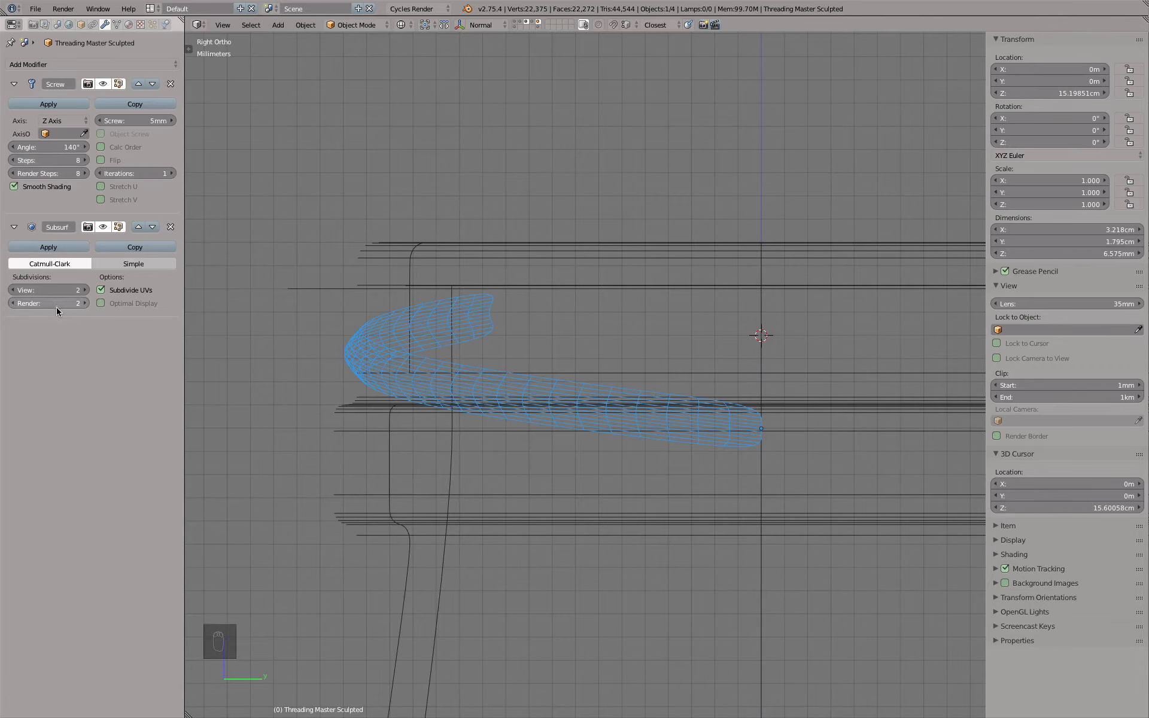
left_click(104, 225)
left_click(104, 227)
key("z")
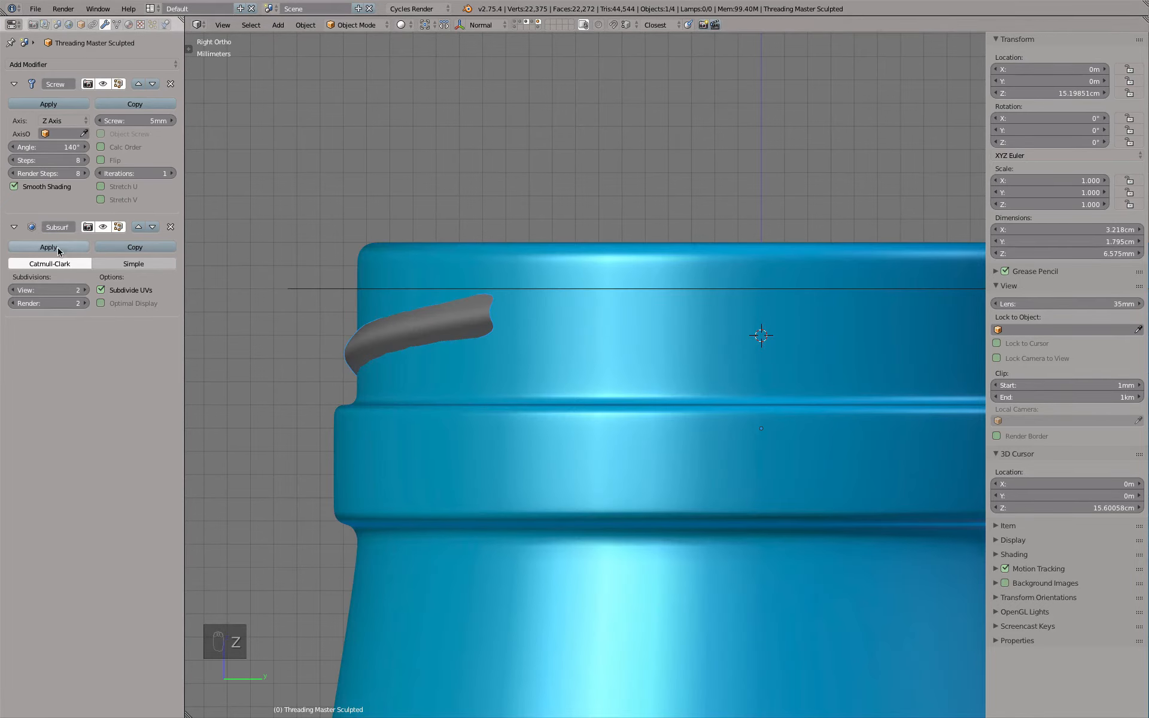
scroll(548, 288, "down", 2)
scroll(431, 346, "up", 5)
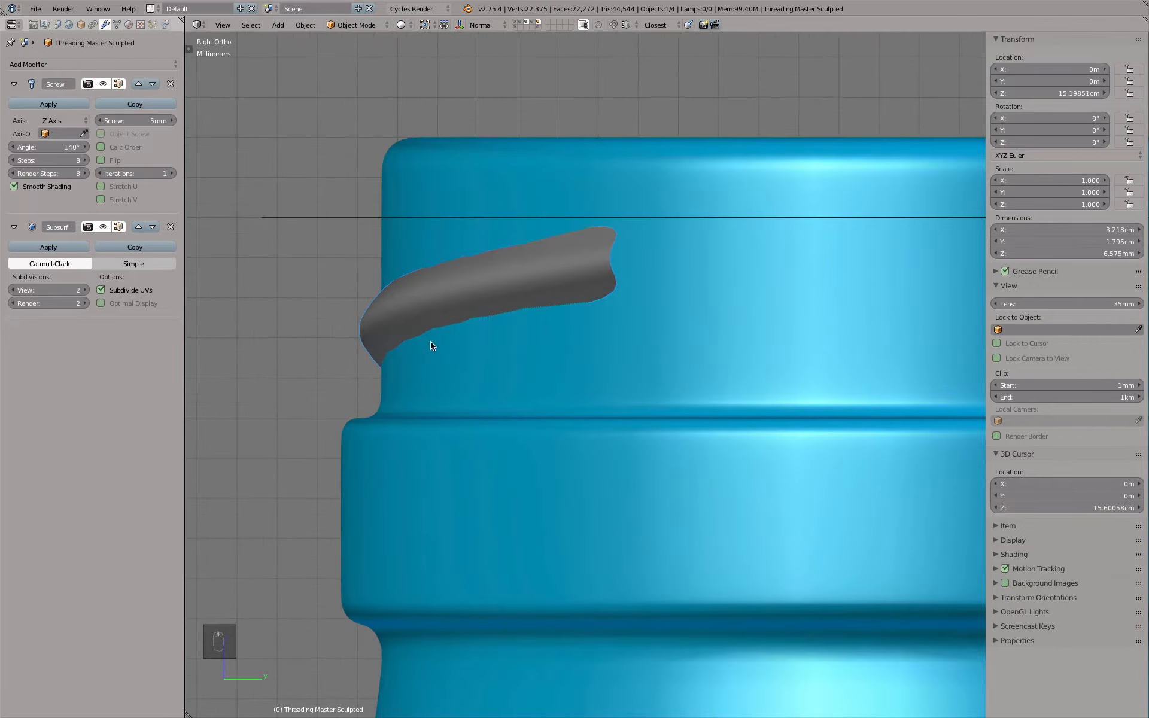
scroll(530, 315, "down", 3)
middle_click_drag(530, 316, 603, 319)
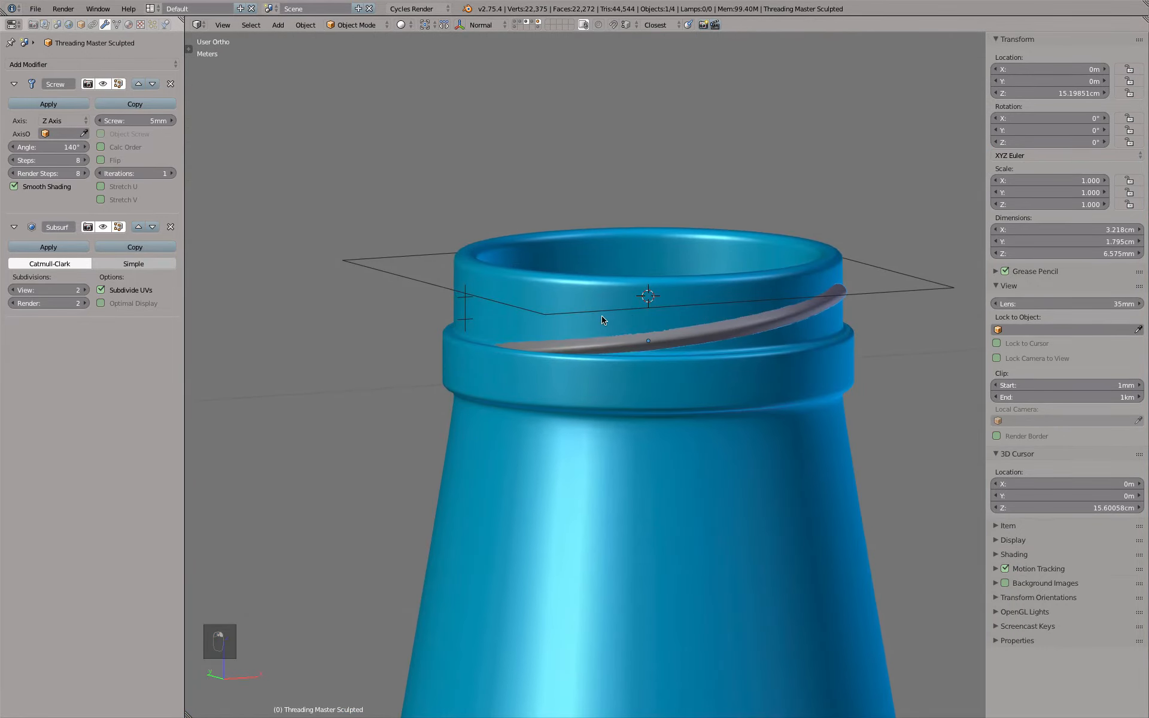
key("KP_7")
middle_click_drag(545, 361, 492, 317)
- Rotate the Threading Side Edge Guide about 78° around Z in top view so it stands partway along the thread
right_click(463, 322)
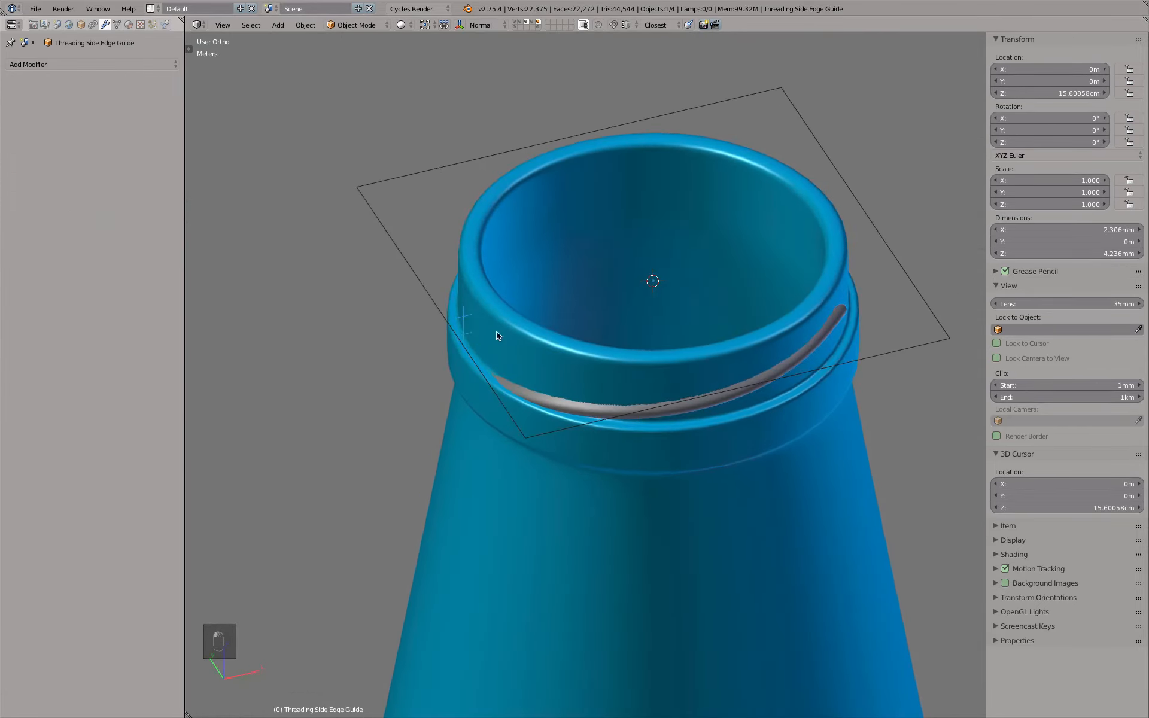
key("z")
key("KP_7")
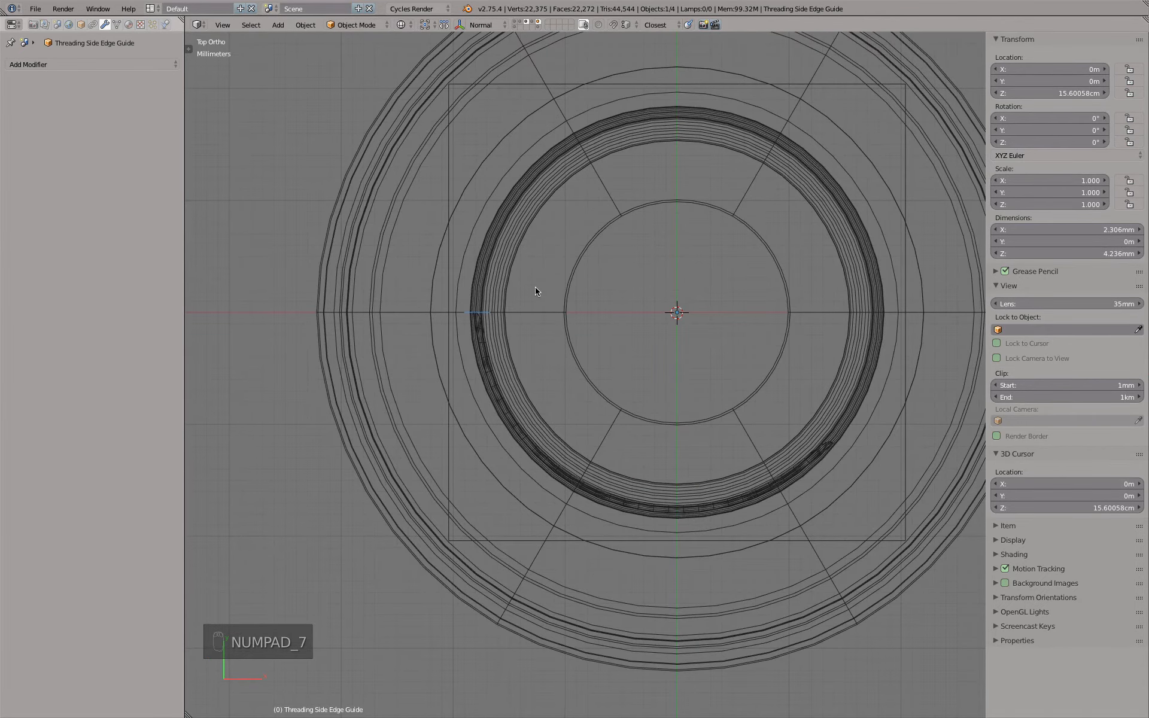
middle_click_drag(539, 290, 554, 254)
key("z")
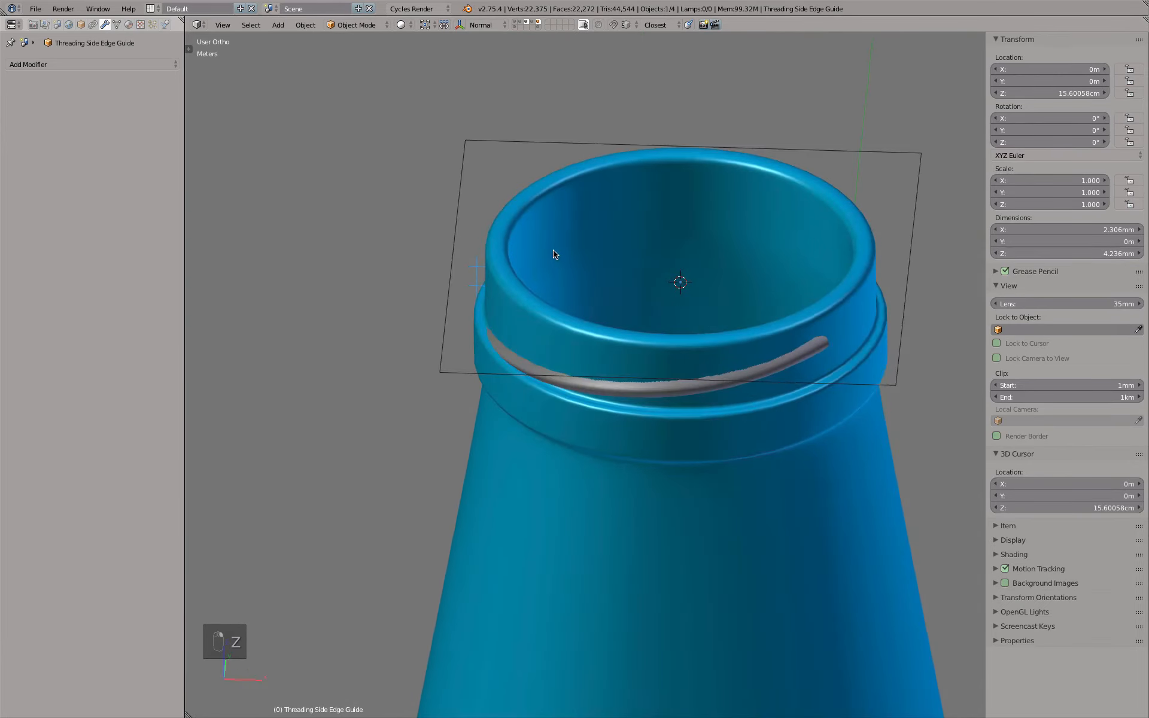
key("KP_7")
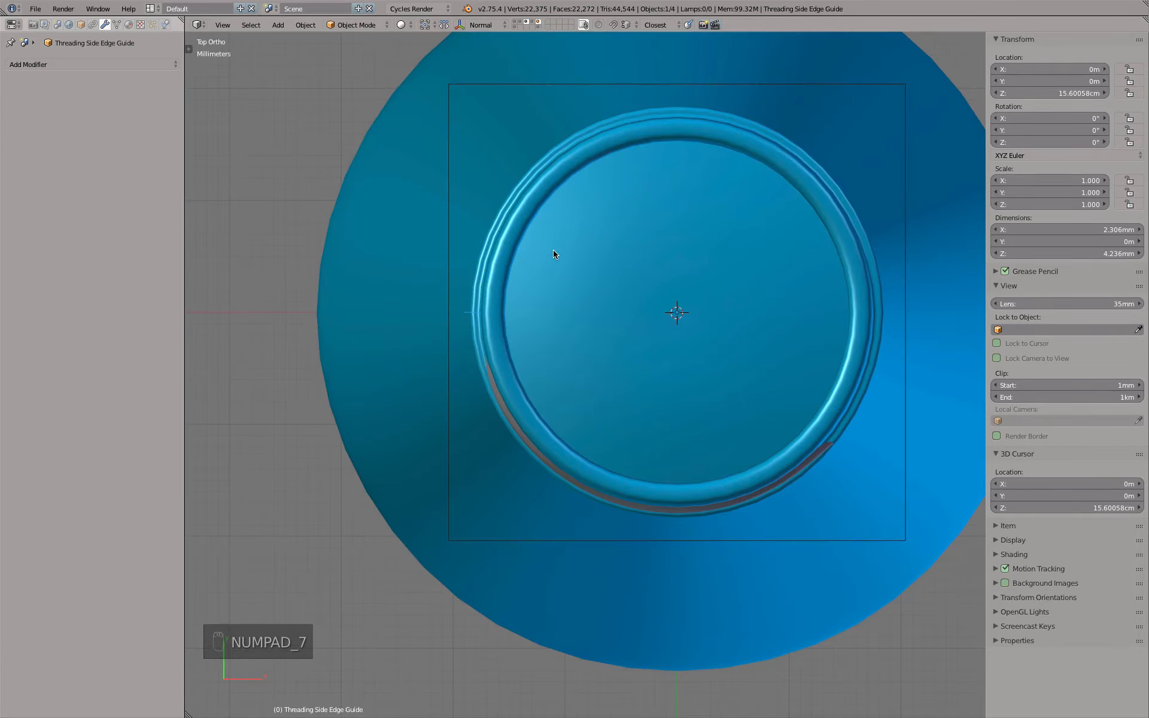
key("comma")
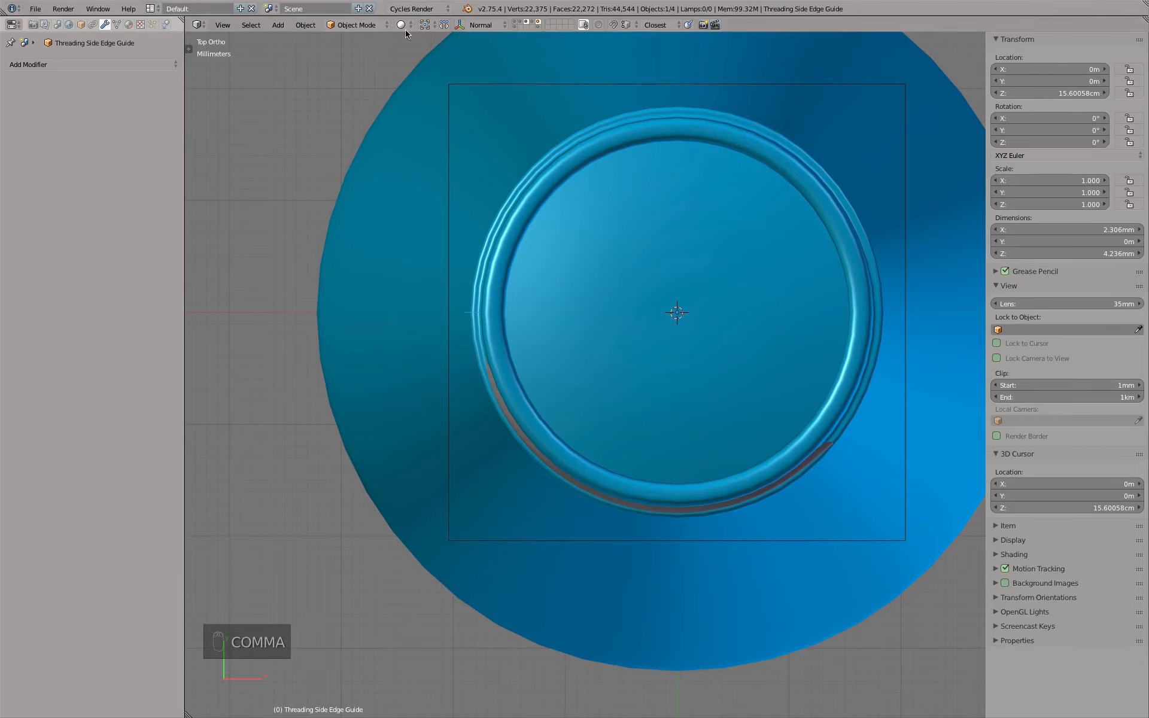
left_click(425, 24)
key("r")
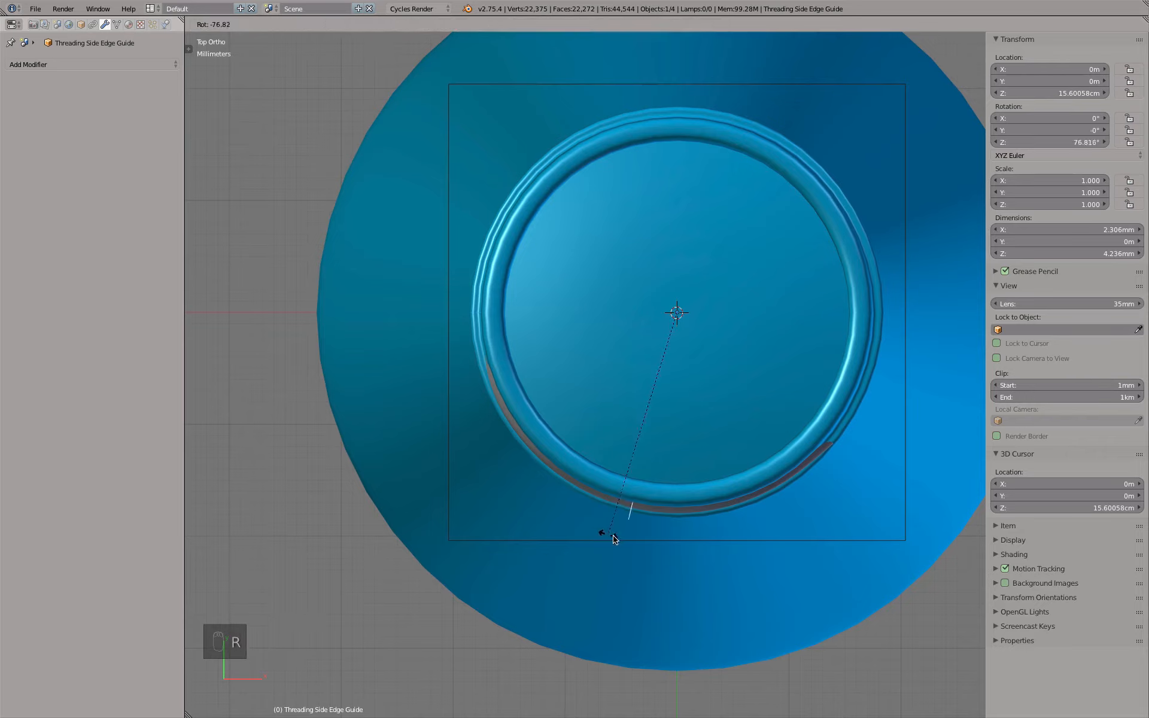
left_click(620, 537)
- Compare the thread's cross-section with the rotated edge guide in a level close-up side view
middle_click_drag(653, 526, 532, 405)
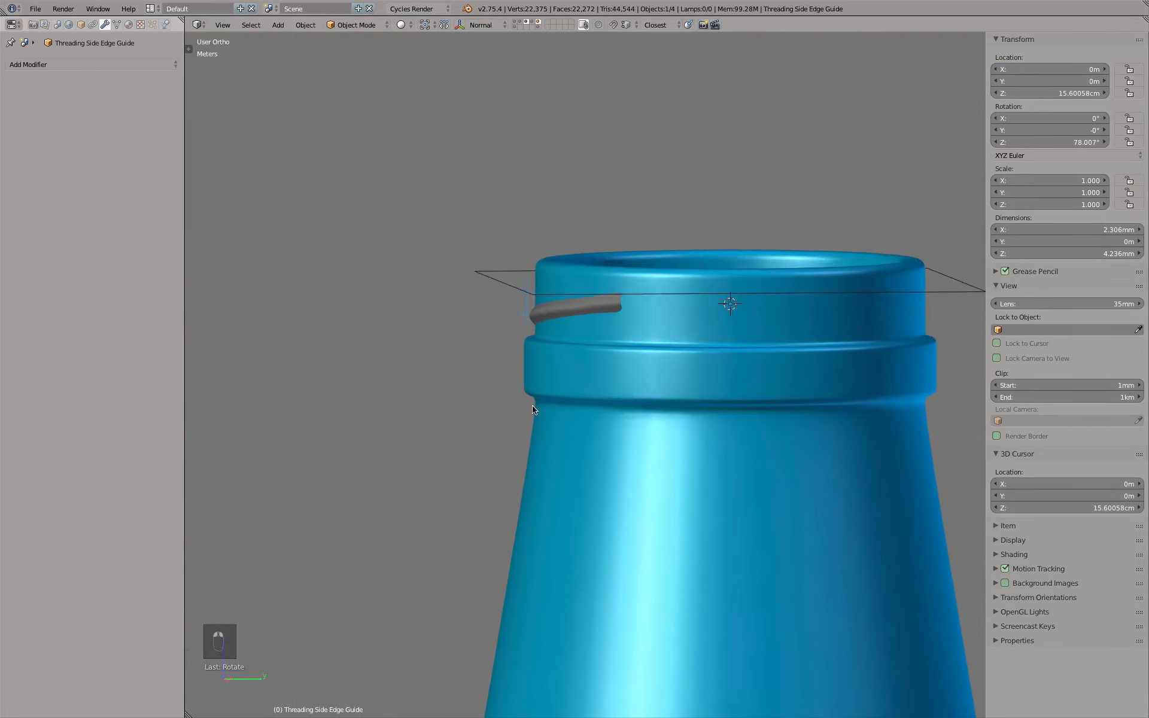
scroll(547, 327, "up", 5)
middle_click_drag(547, 327, 549, 316)
key("KP_1")
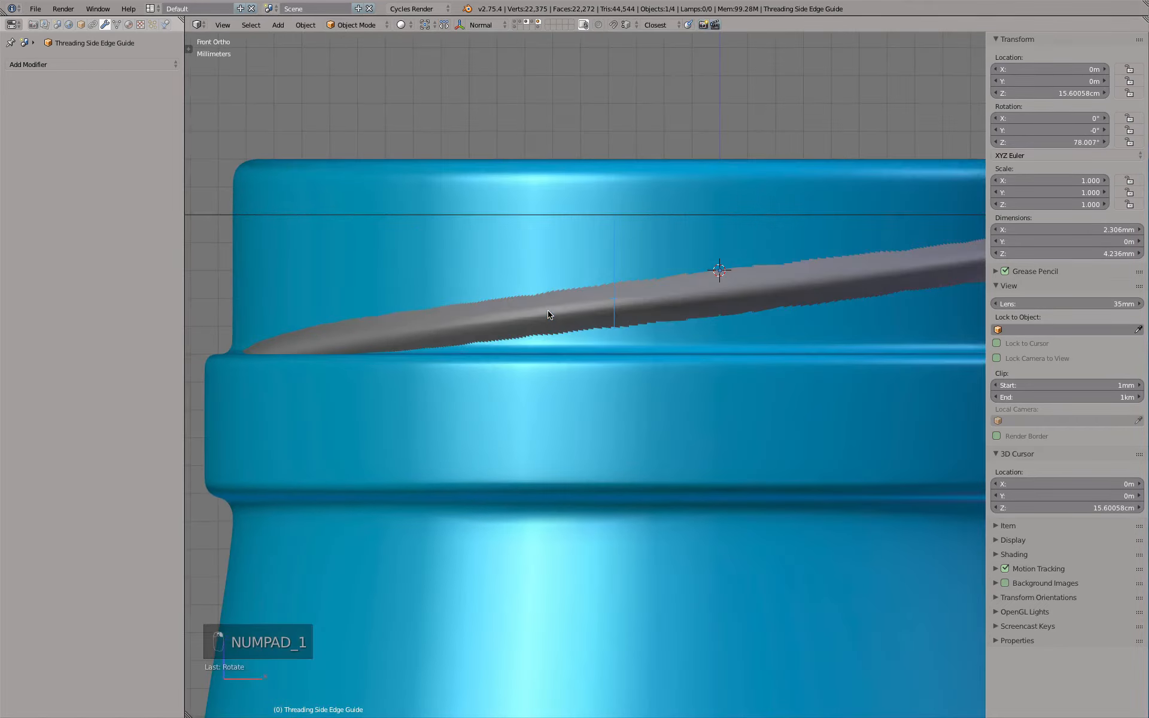
key("KP_6")
key("KP_6")
key("KP_6")
key("KP_6")
key("KP_6")
key("KP_6")
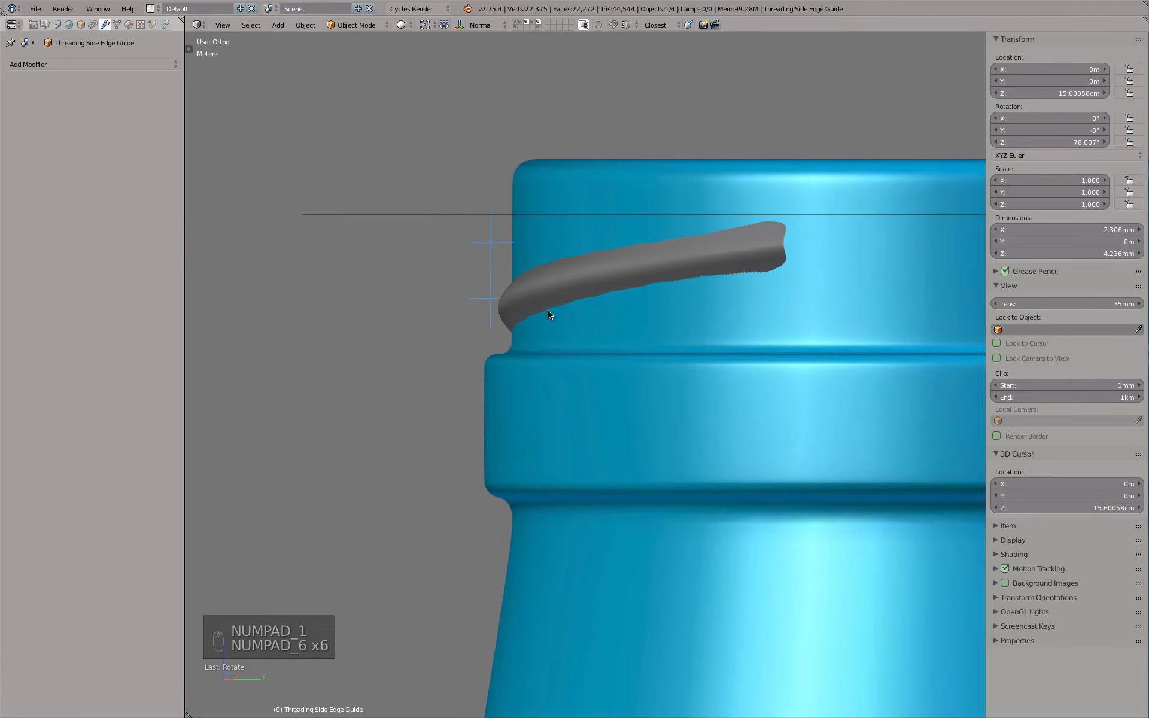
- Enter Edit Mode on Threading Master Sculpted and select the profile's two inner end vertices
right_click(523, 296)
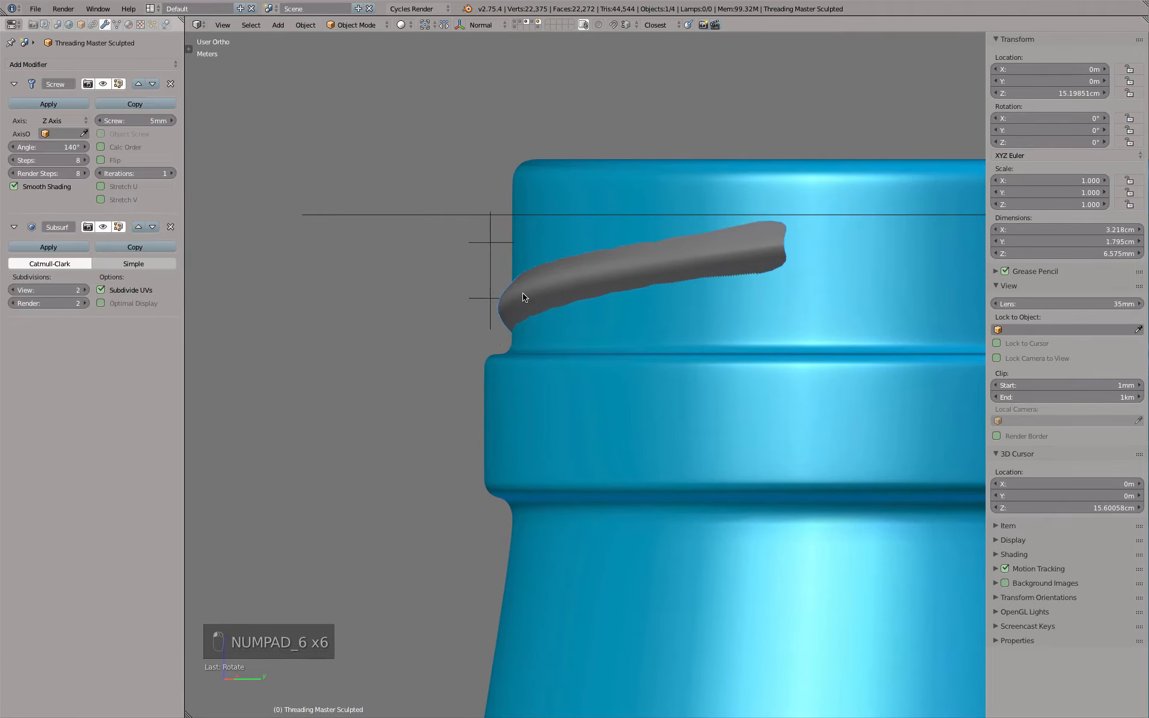
key("Tab")
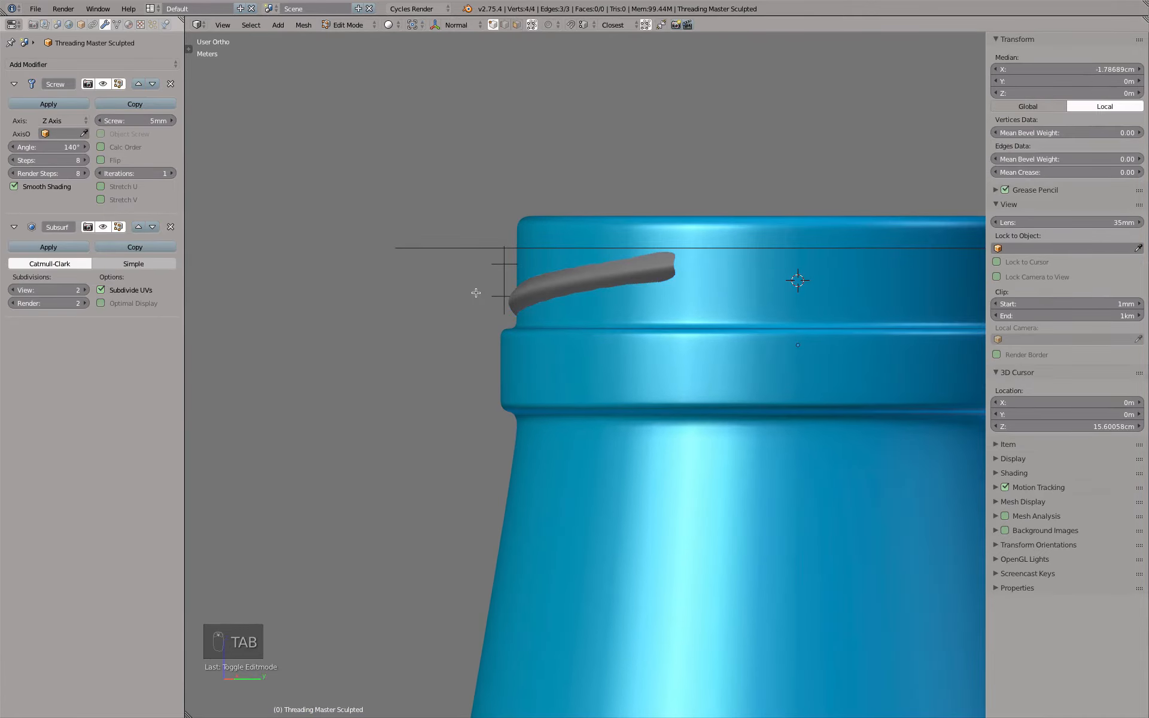
middle_click_drag(414, 288, 547, 318)
key("z")
right_click(375, 314)
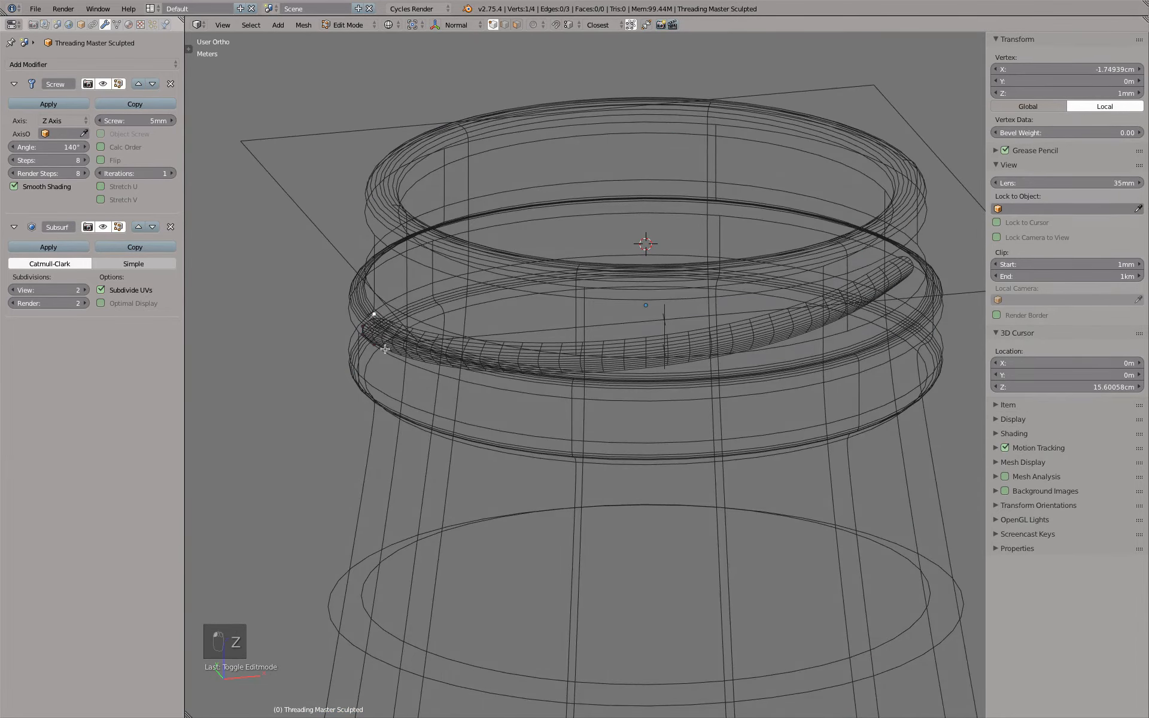
right_click(374, 344, "shift")
key("z")
- Try clipping the view to a small region around the thread and edge guide, and clear the clipping
middle_click_drag(465, 259, 514, 309)
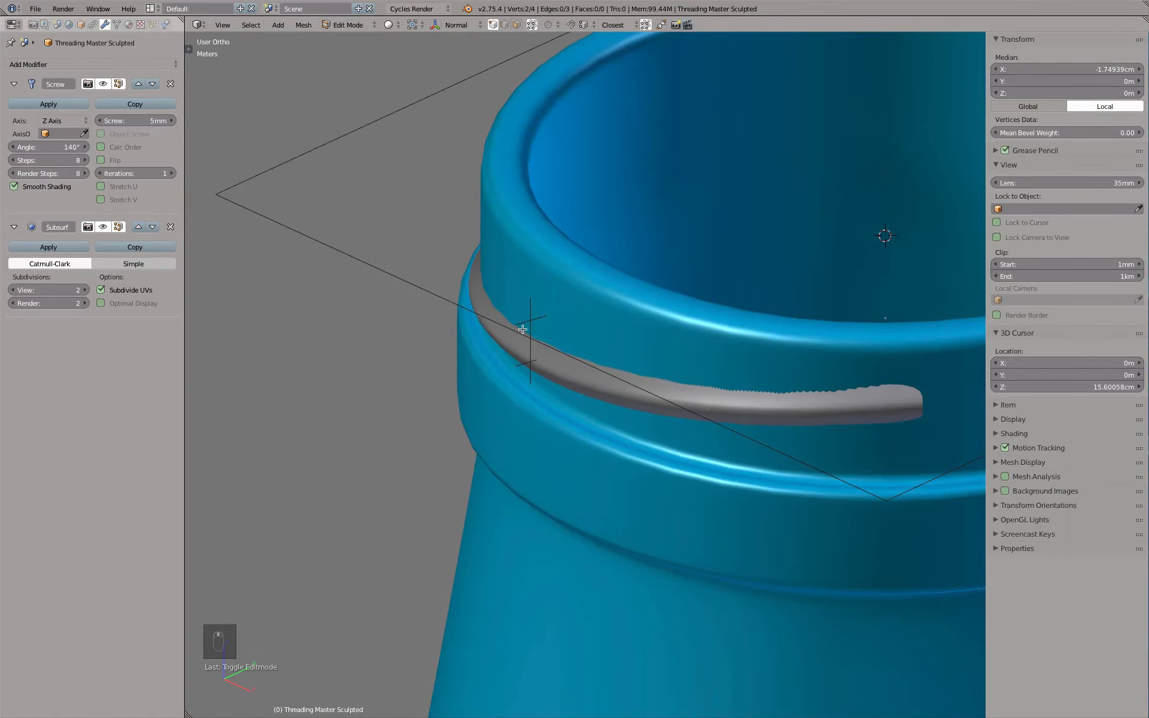
key("alt+b")
left_click_drag(532, 301, 602, 466)
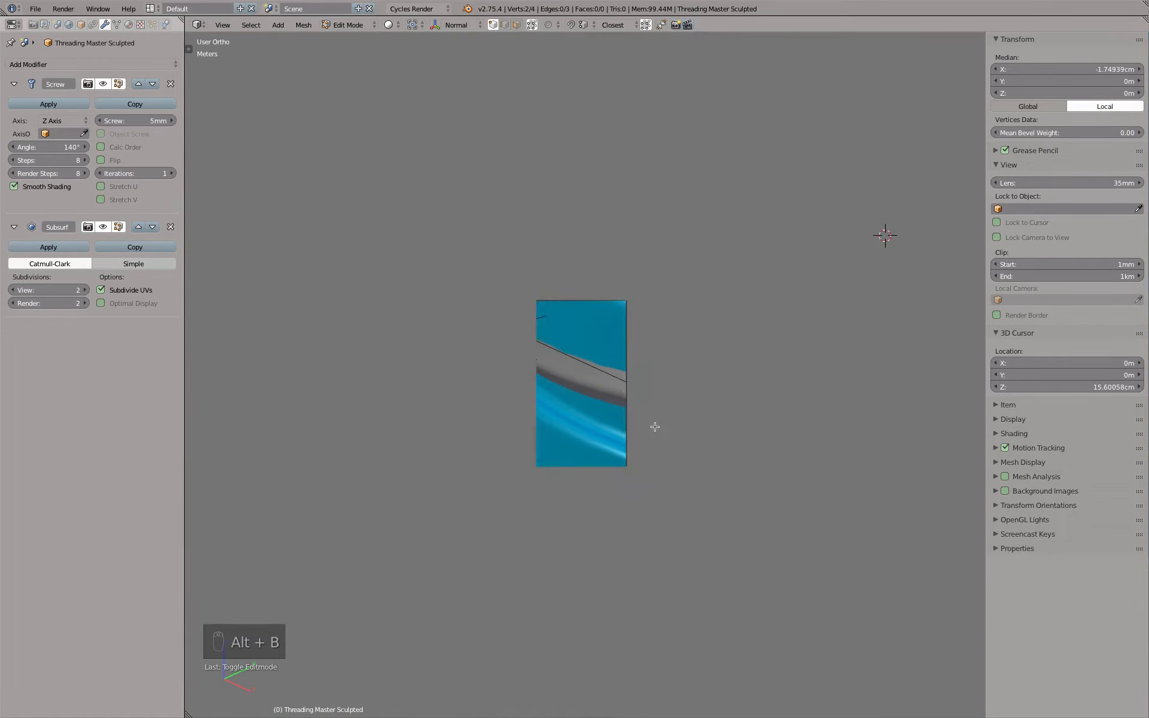
middle_click_drag(654, 426, 497, 76)
key("alt+b")
- Enable the 3D manipulator in Global orientation and move the two inner profile vertices inward along X to a median of about -1.714 cm
key("z")
left_click(412, 24)
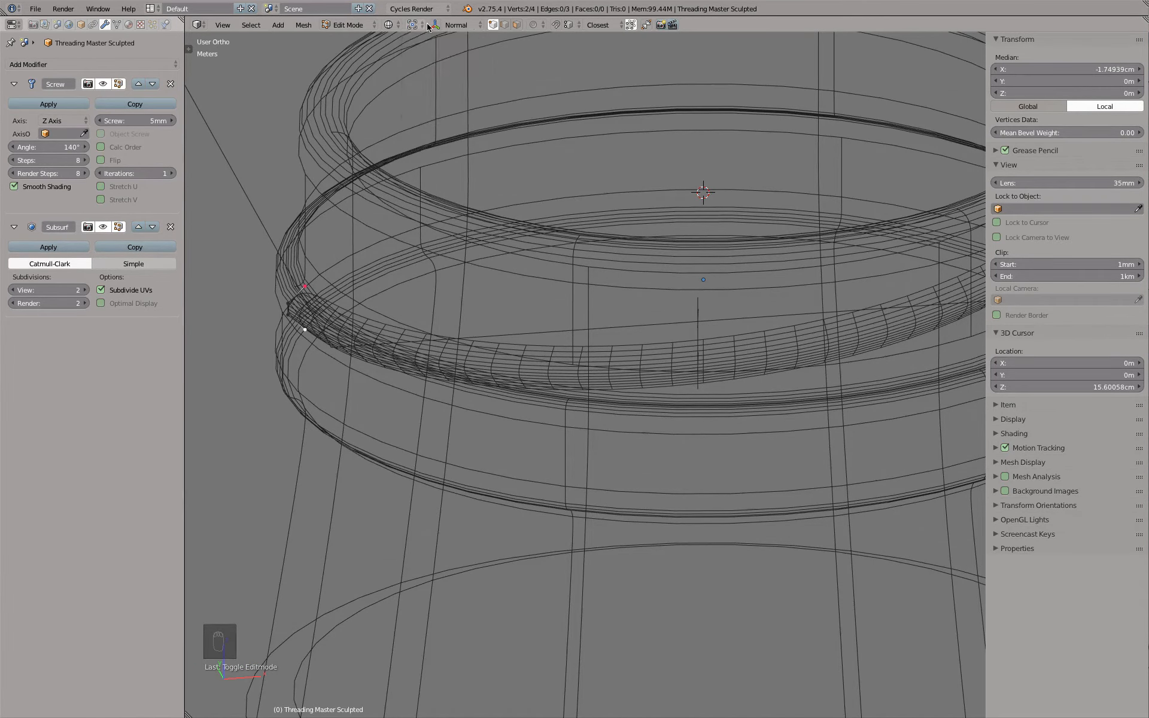
left_click(435, 24)
left_click(495, 25)
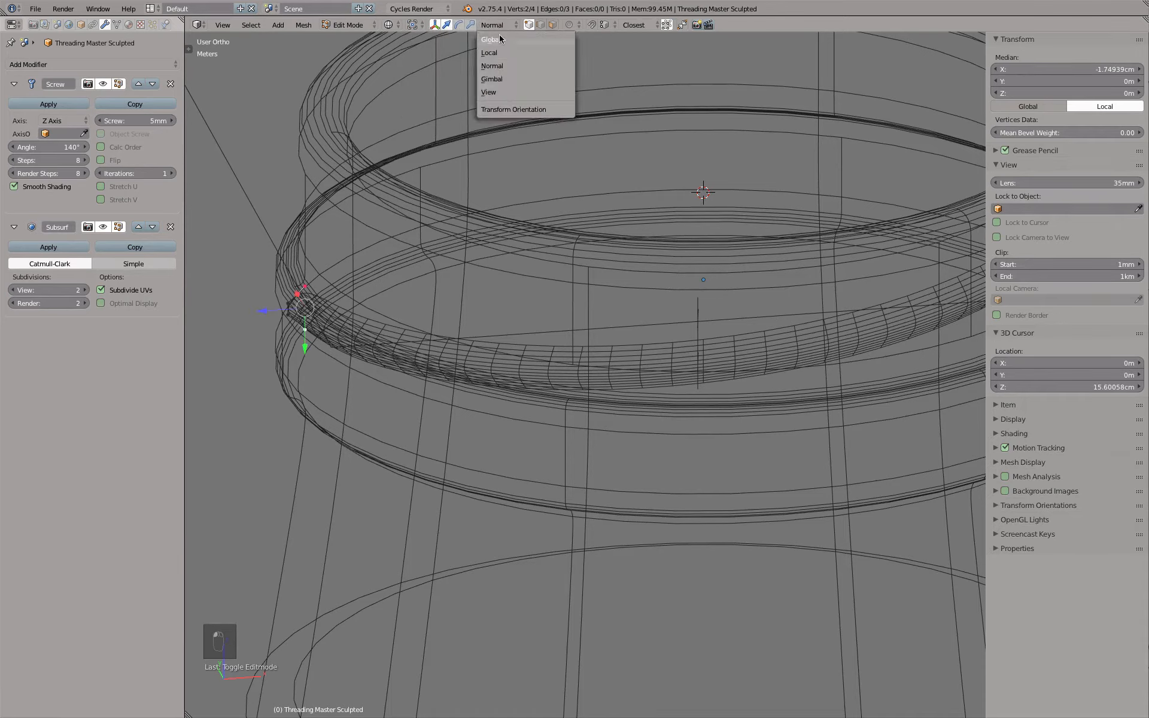
left_click(473, 107)
left_click_drag(346, 304, 354, 300)
- Check the adjusted thread profile against the edge guide and neck wall in a close-up solid side view
scroll(354, 300, "down", 3)
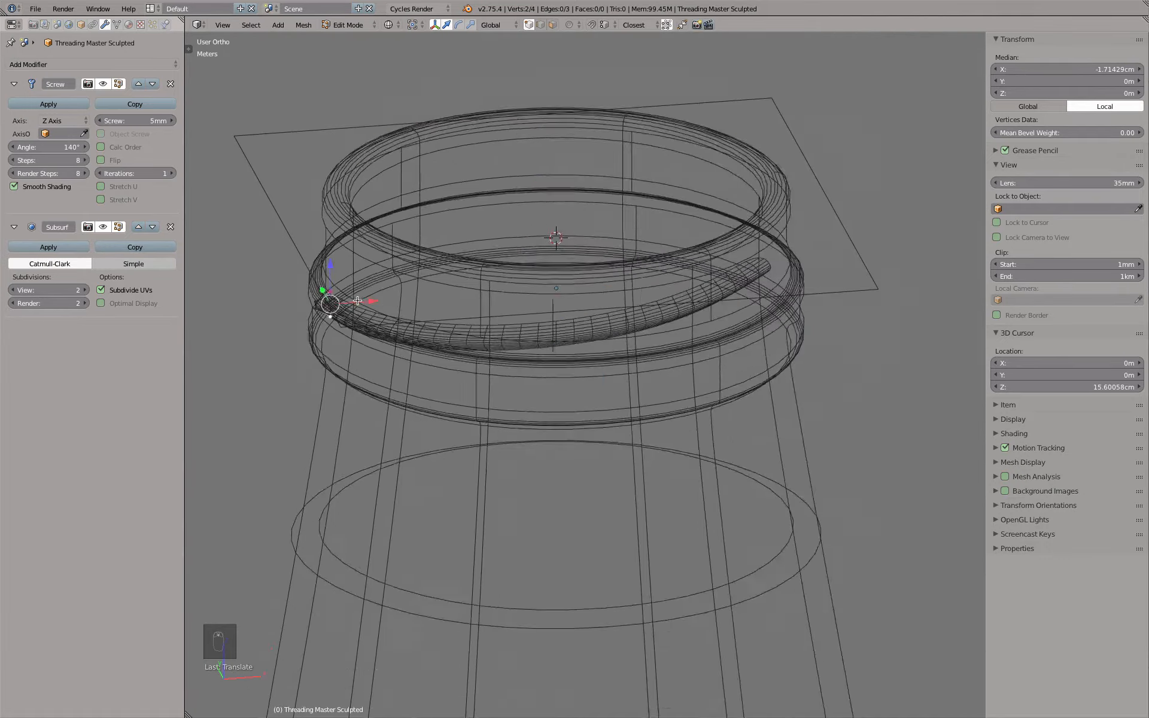
key("z")
scroll(502, 309, "up", 5)
scroll(649, 307, "up", 3)
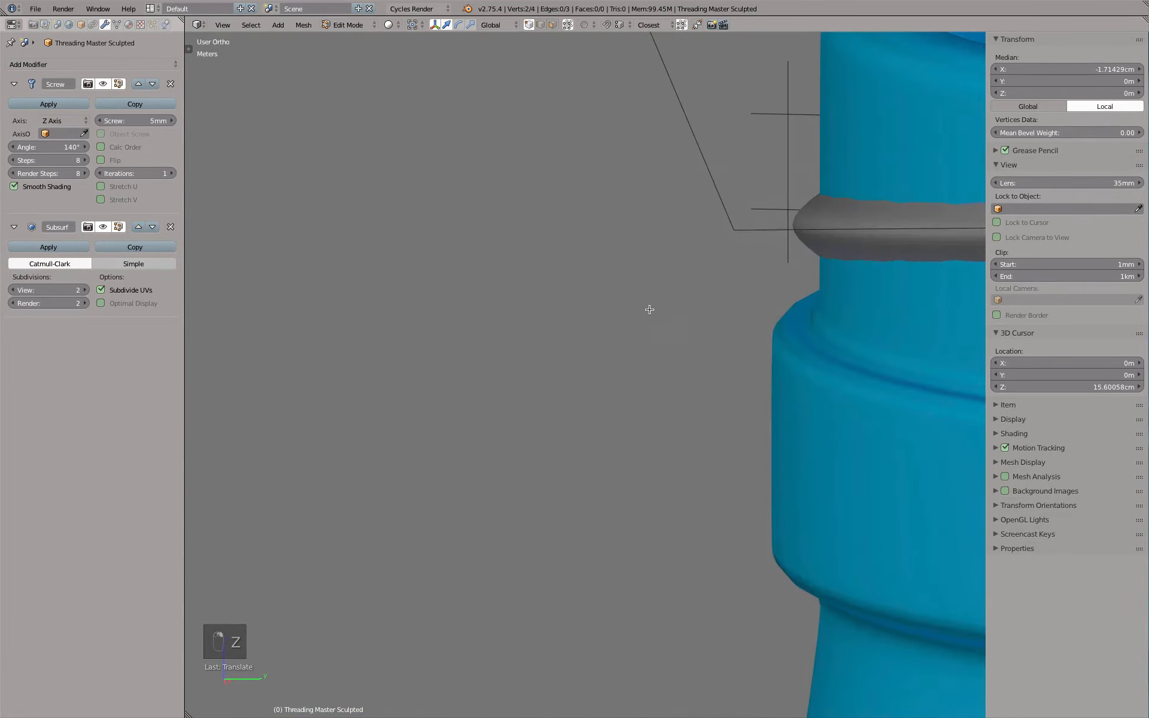
key("KP_1")
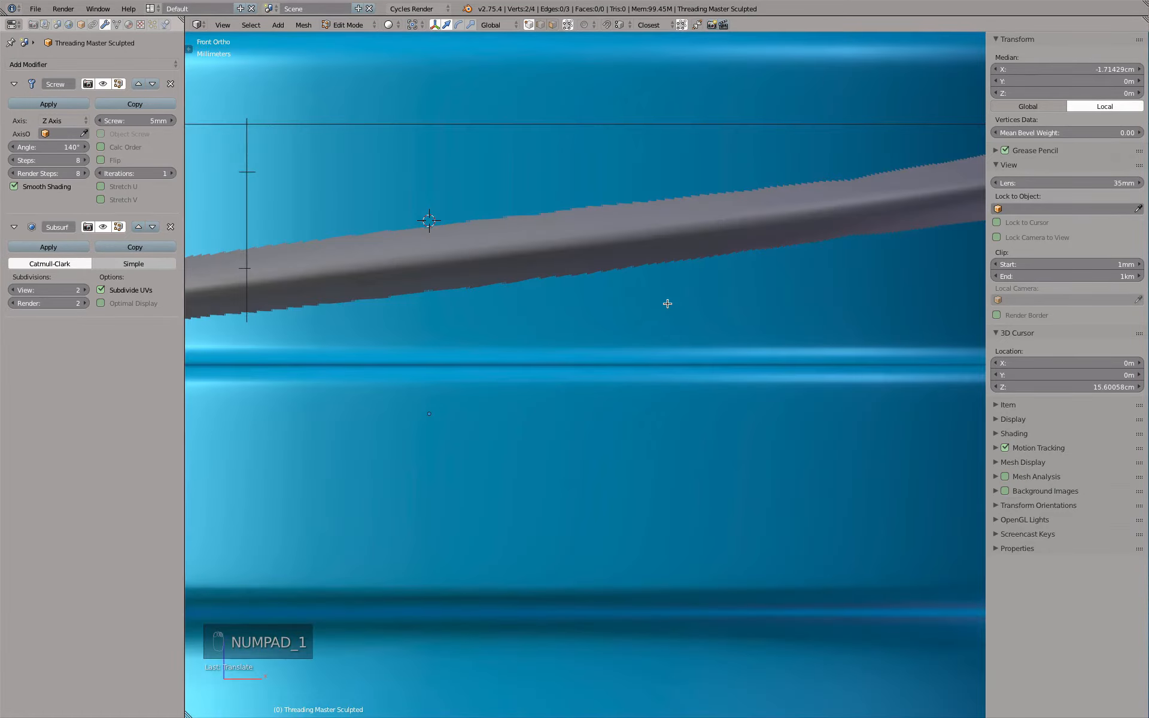
key("KP_6")
key("KP_6")
key("KP_6")
key("KP_6")
key("KP_6")
key("KP_6")
key("KP_6")
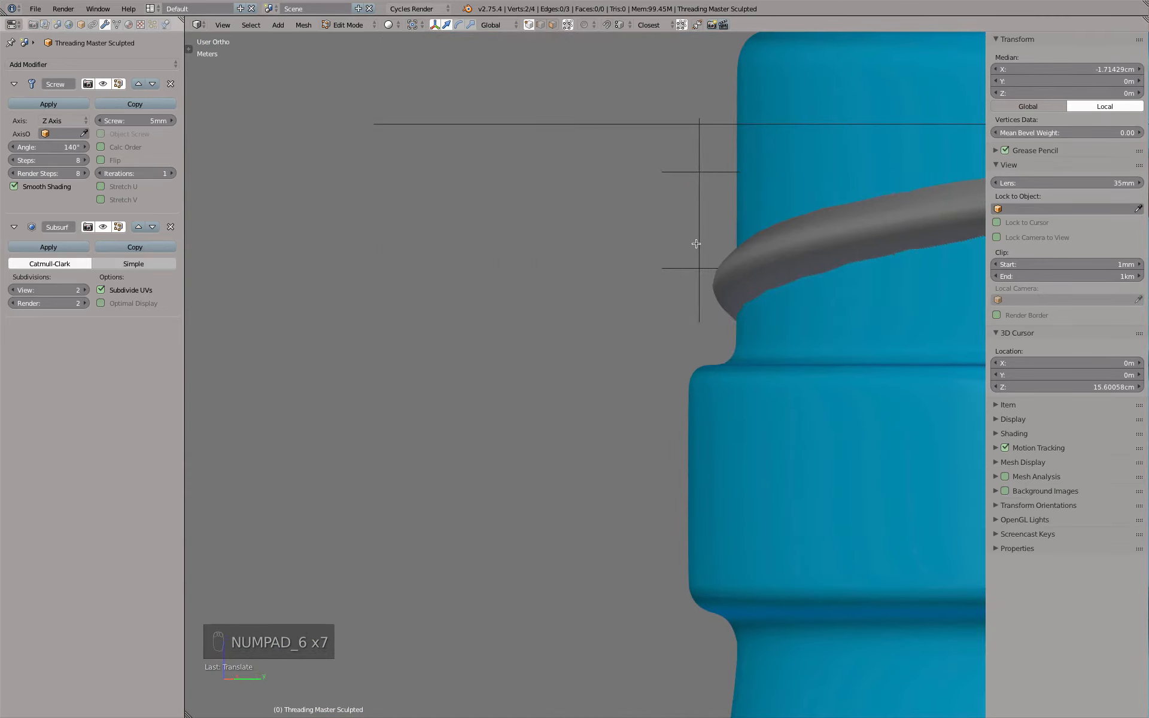
- Select the thread profile's two outer vertices and move them outward along X to a median of about -1.845 cm
scroll(644, 336, "down", 8)
middle_click_drag(641, 294, 785, 318)
scroll(396, 323, "up", 4)
key("z")
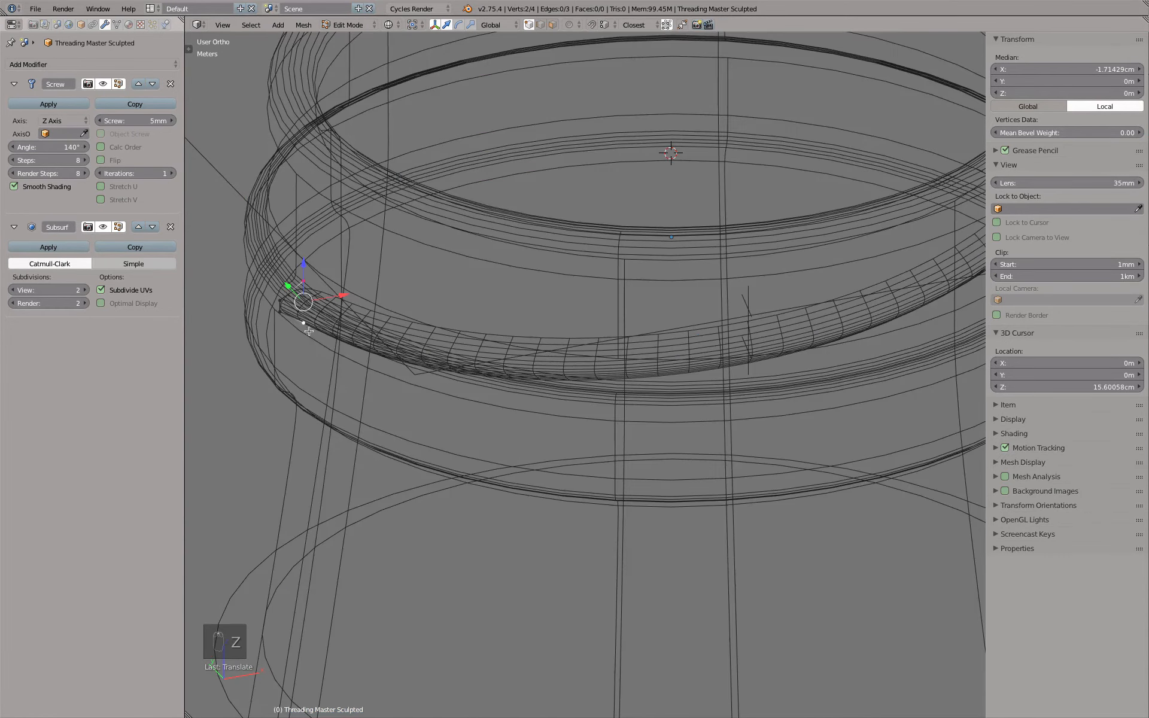
right_click(273, 299)
right_click(276, 327, "shift")
scroll(352, 327, "down", 4)
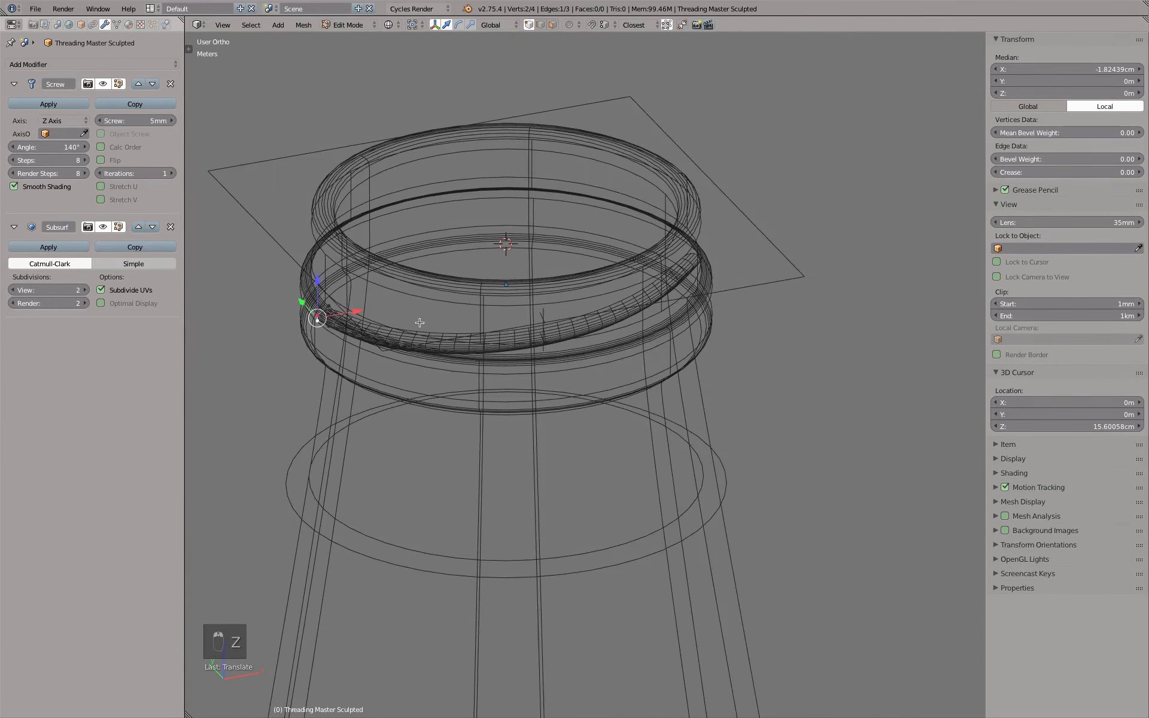
middle_click_drag(420, 322, 457, 340)
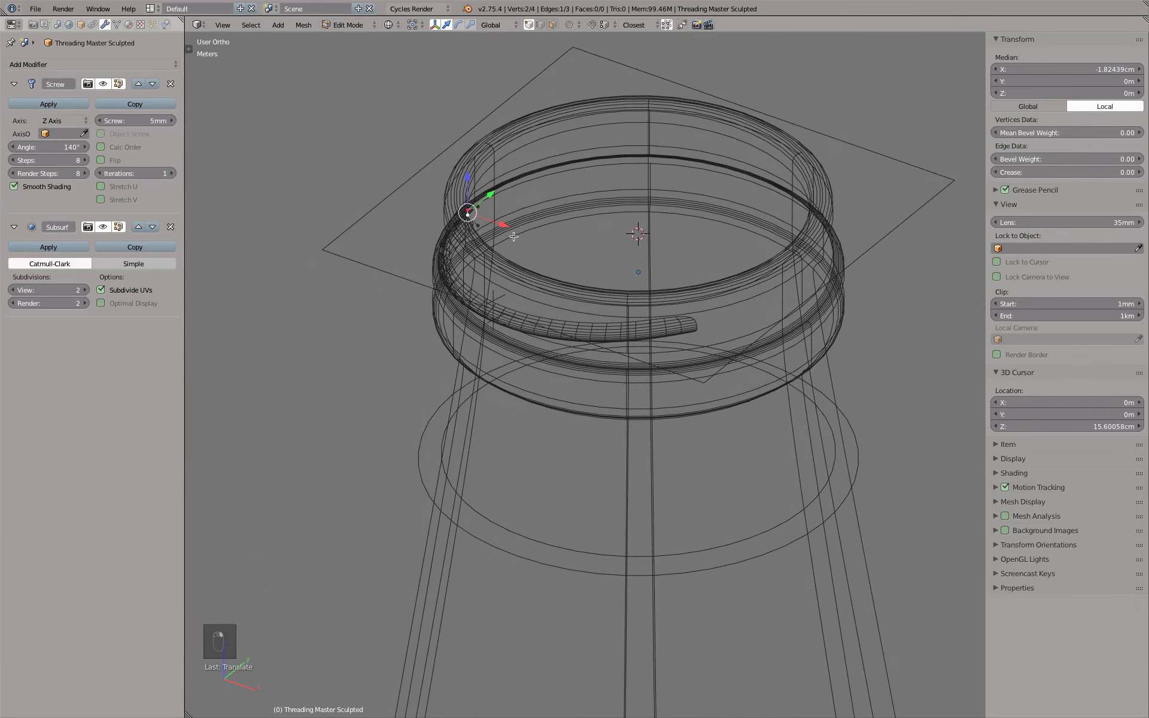
scroll(514, 297, "up", 6)
key("z")
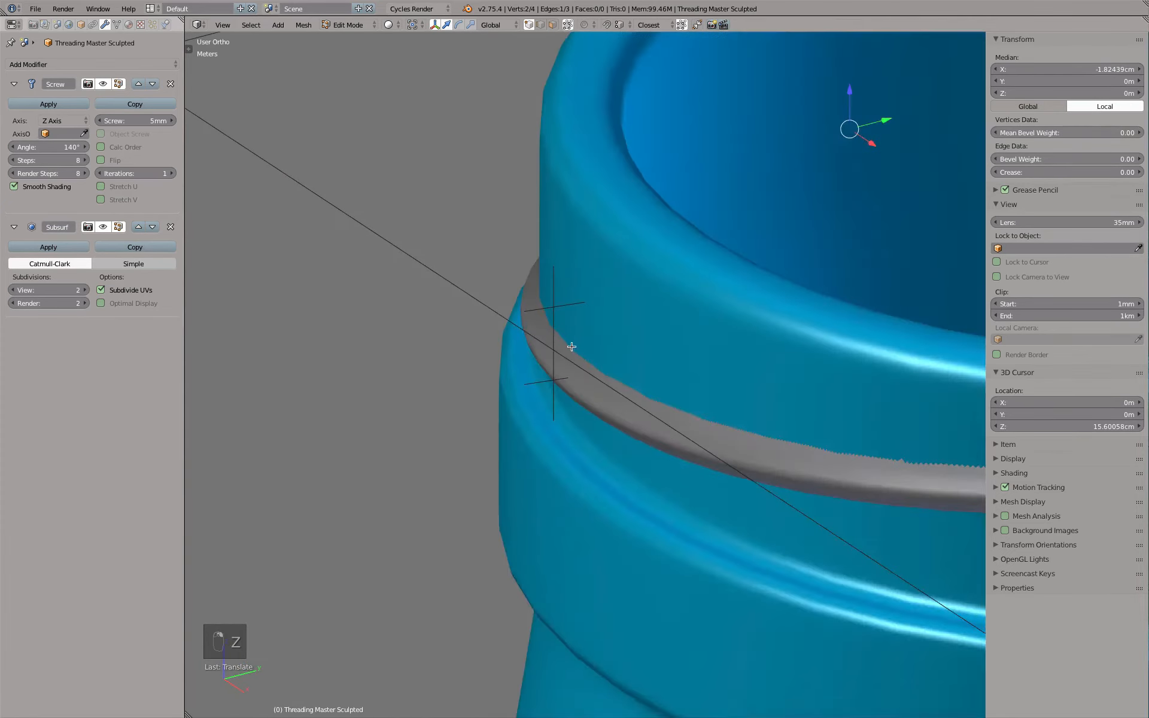
mouse_move(564, 341)
middle_mouse_down()
mouse_move(605, 415)
mouse_move(578, 358)
middle_mouse_up()
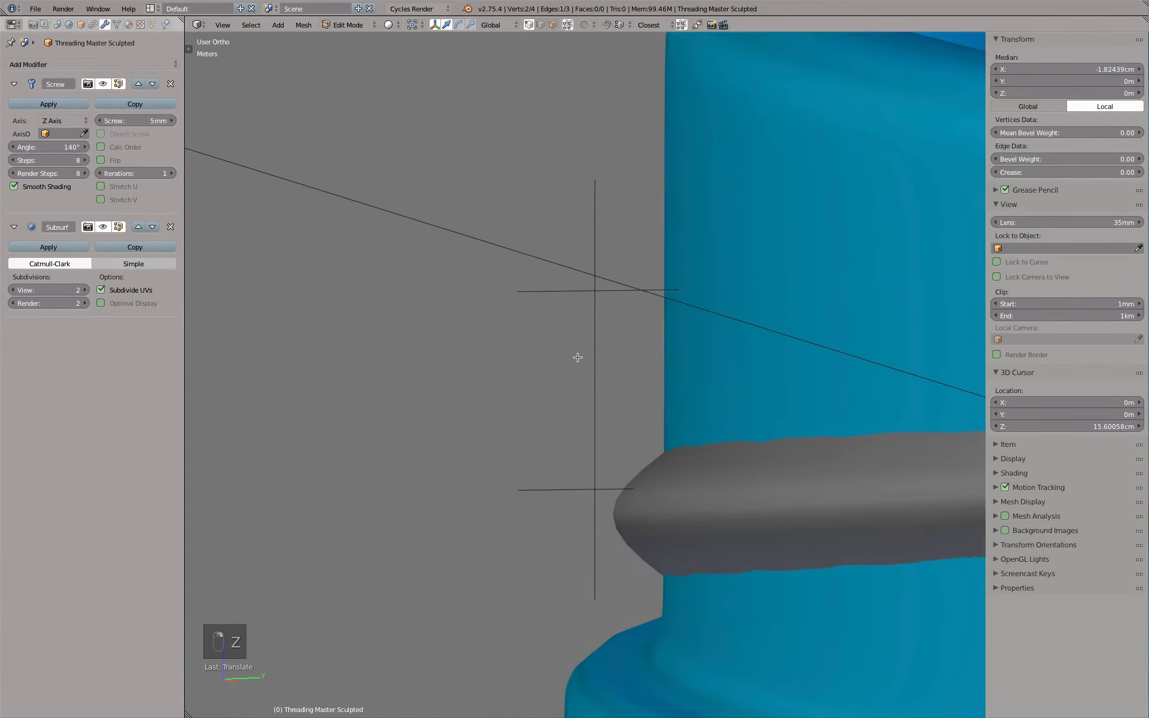
key("g")
key("x")
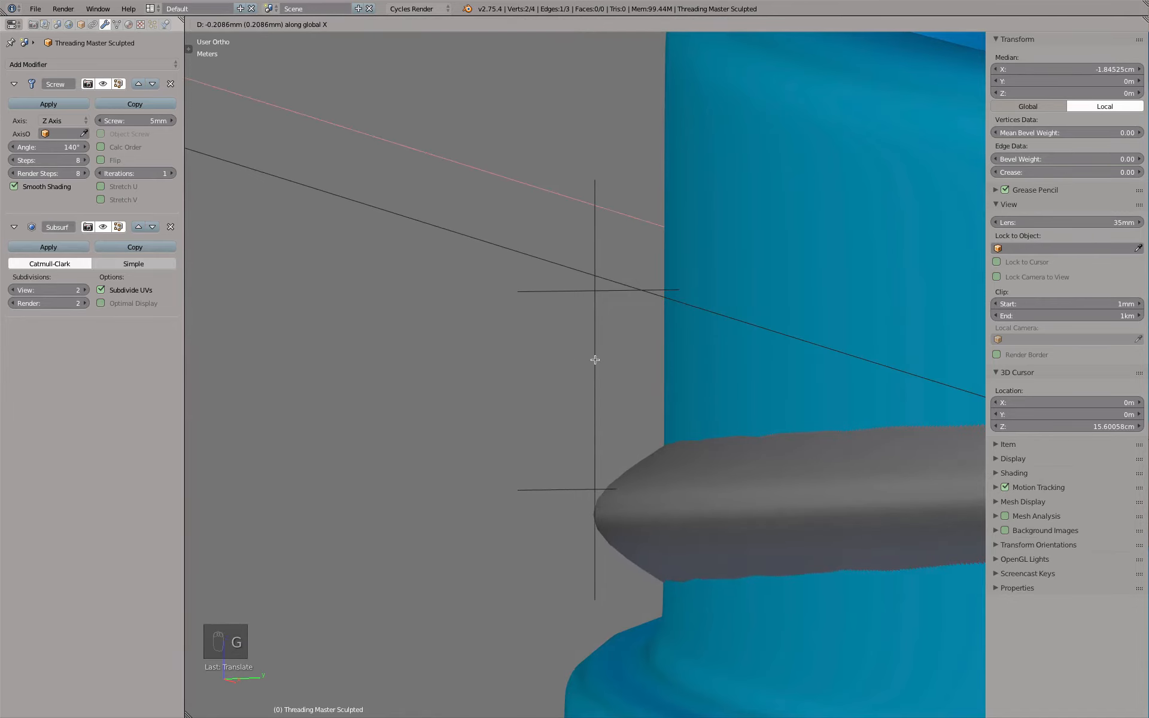
left_click(596, 361)
middle_click_drag(596, 361, 595, 365)
- Move the two outer profile vertices further outward along X to a median of about -1.855 cm, aligning them with the edge guide
key("KP_1")
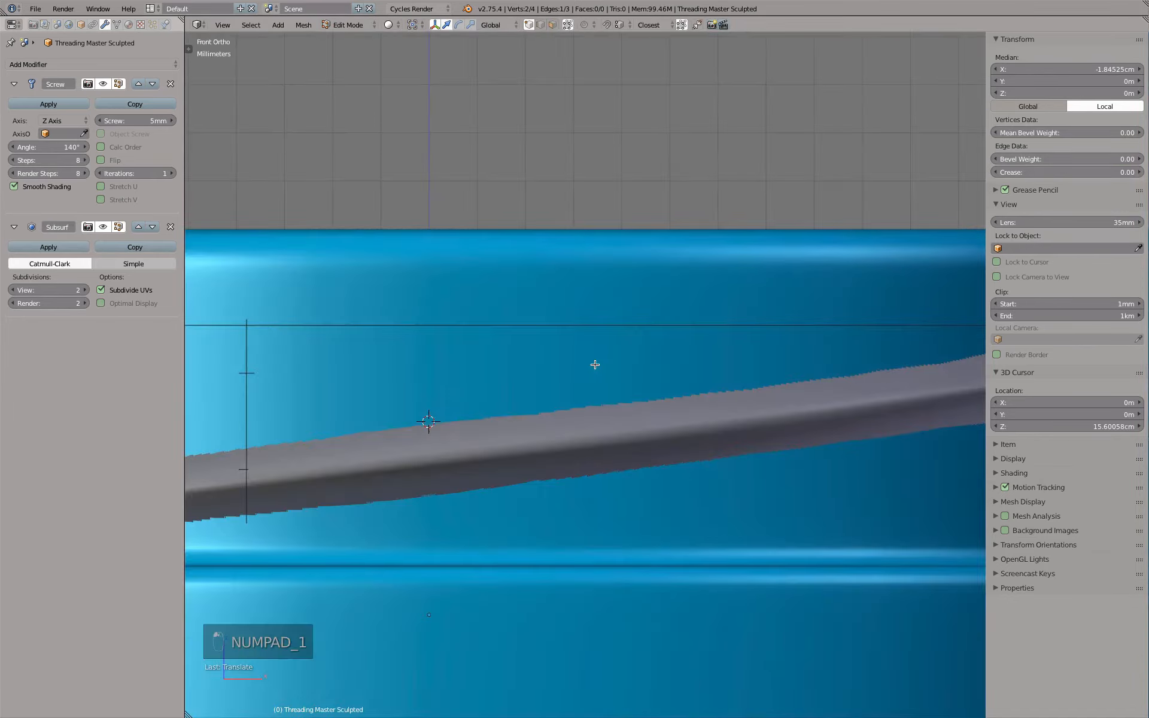
key("KP_6")
key("KP_6")
key("KP_6")
key("KP_6")
key("KP_6")
key("KP_6")
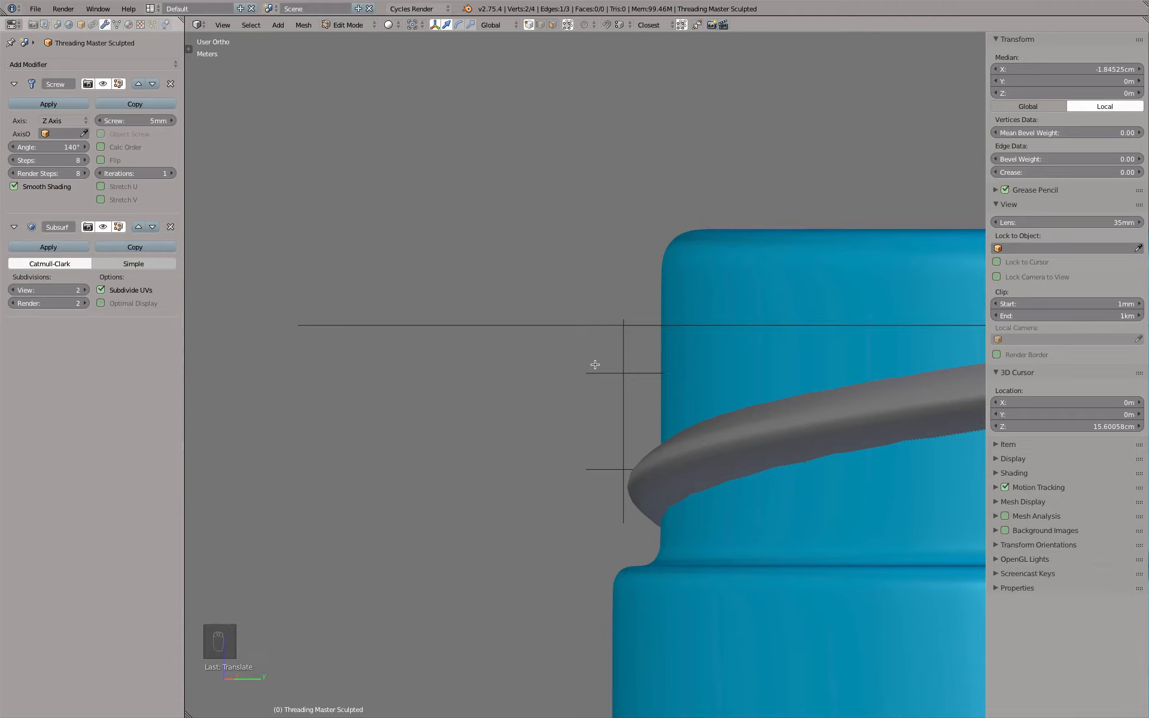
key("g")
key("x")
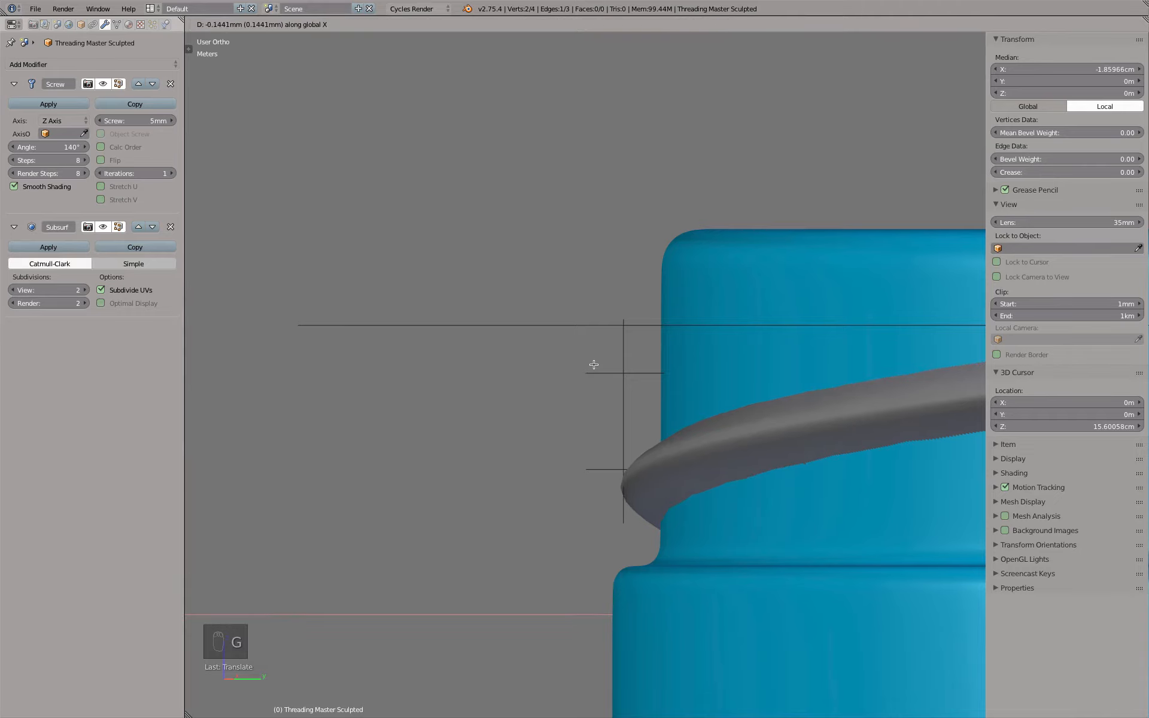
left_click(594, 365)
- Return to Object Mode and set the Z rotation of Threading Side Edge Guide to 0°
middle_click_drag(593, 365, 780, 413)
scroll(707, 418, "down", 3)
middle_click_drag(615, 422, 755, 364, "shift")
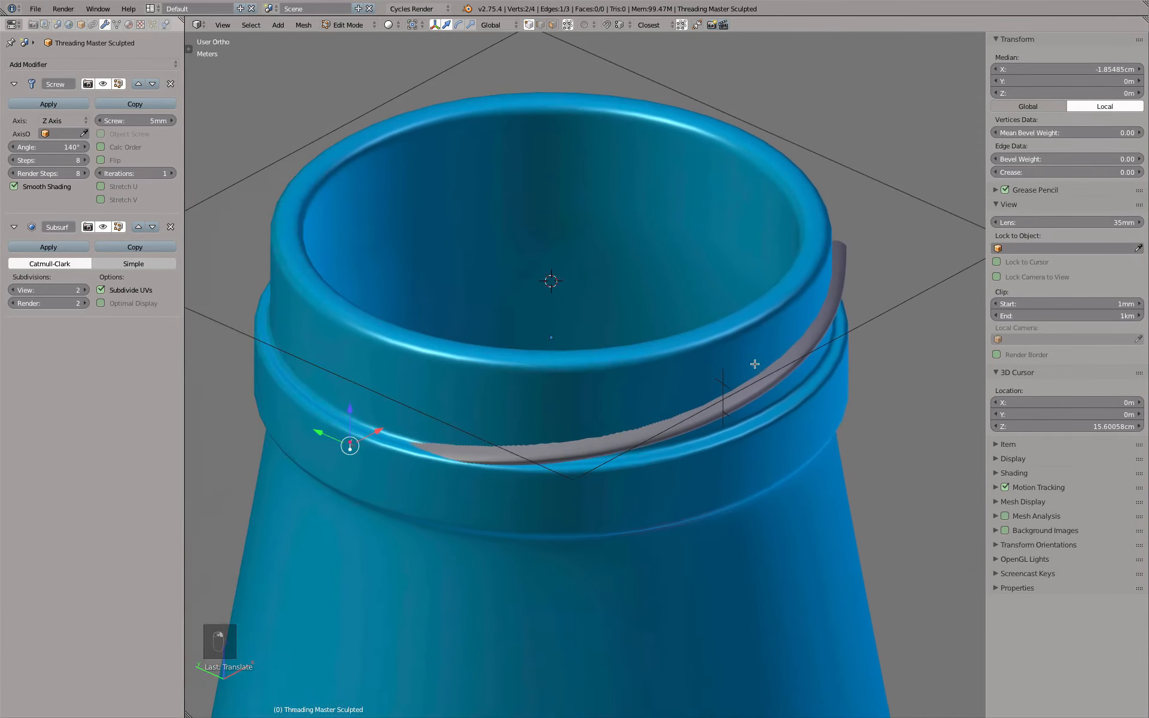
key("Tab")
right_click(722, 388)
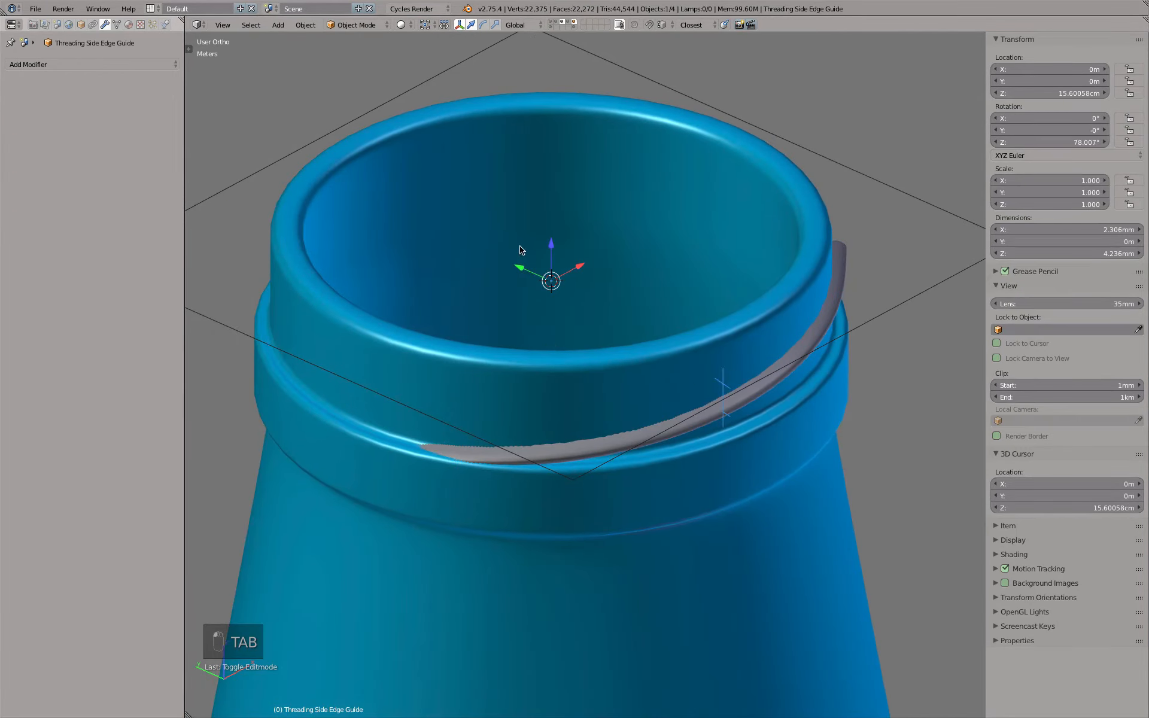
left_click(1065, 141)
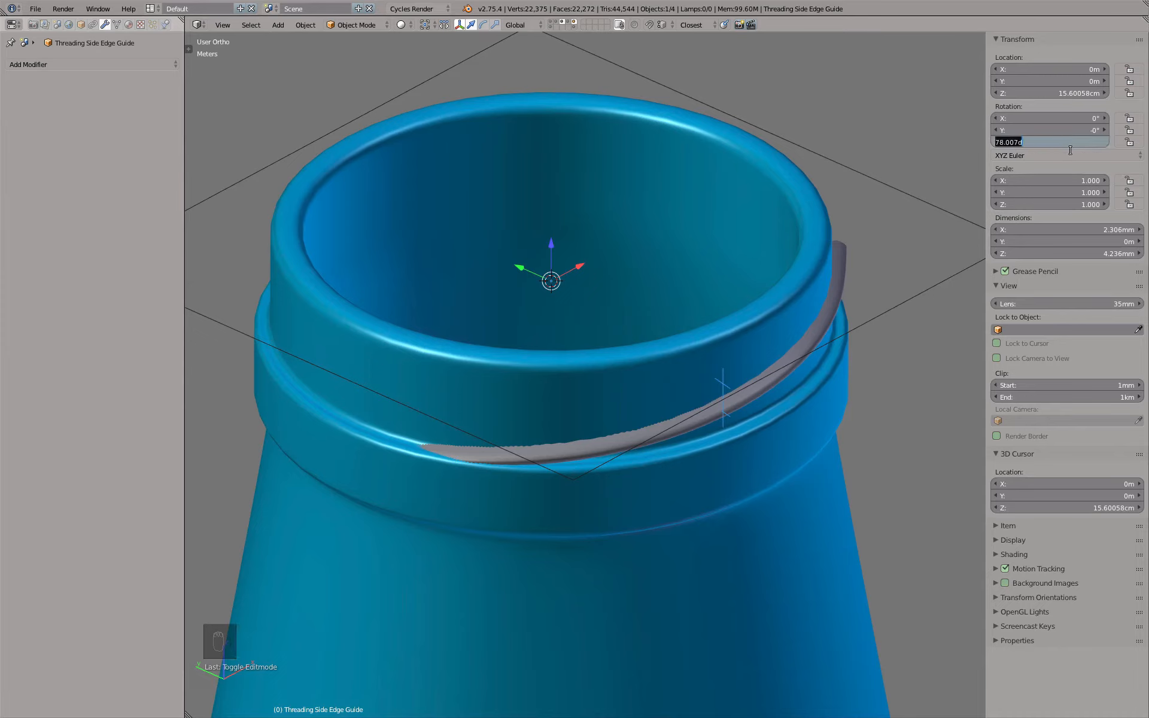
type("0")
key("Return")
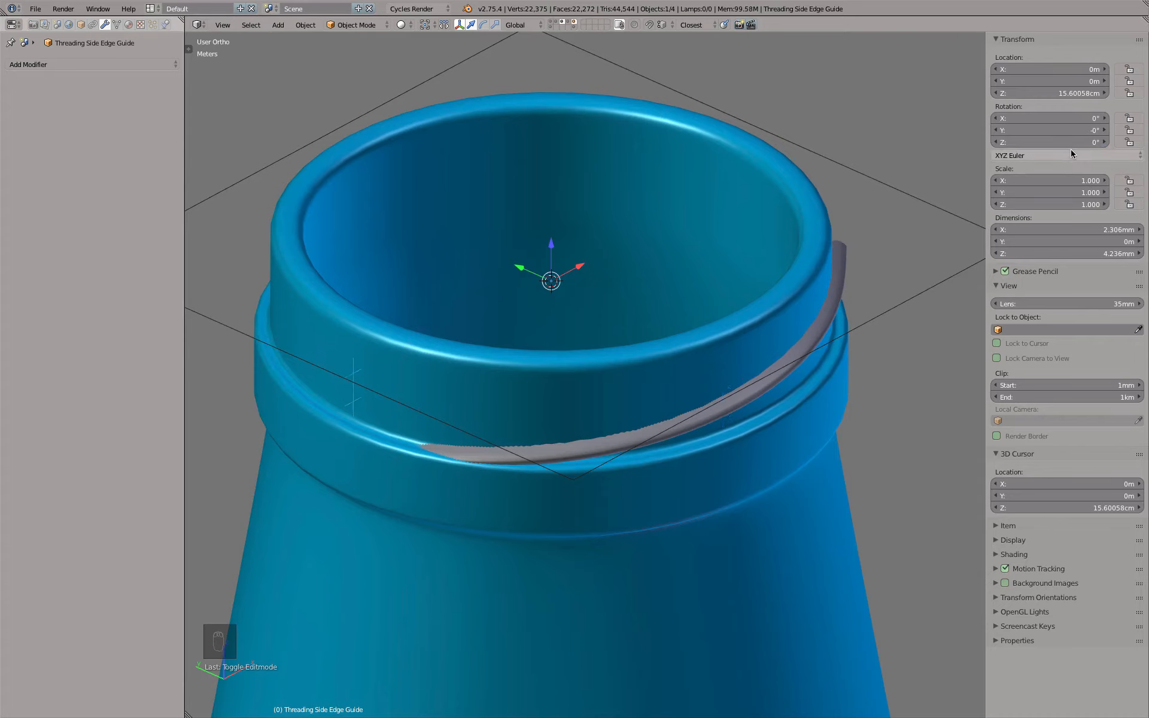
- Add a Screw modifier to the side edge guide with 640 steps for both viewport and render
left_click(129, 66)
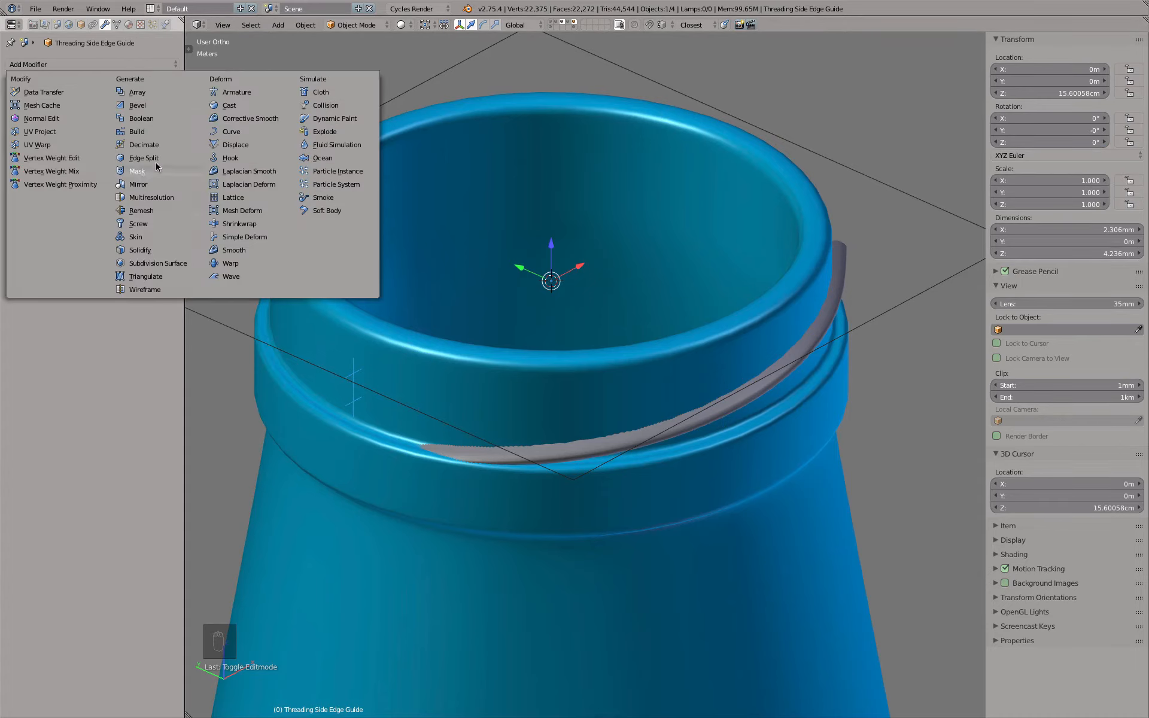
left_click(145, 225)
left_click_drag(49, 160, 49, 173)
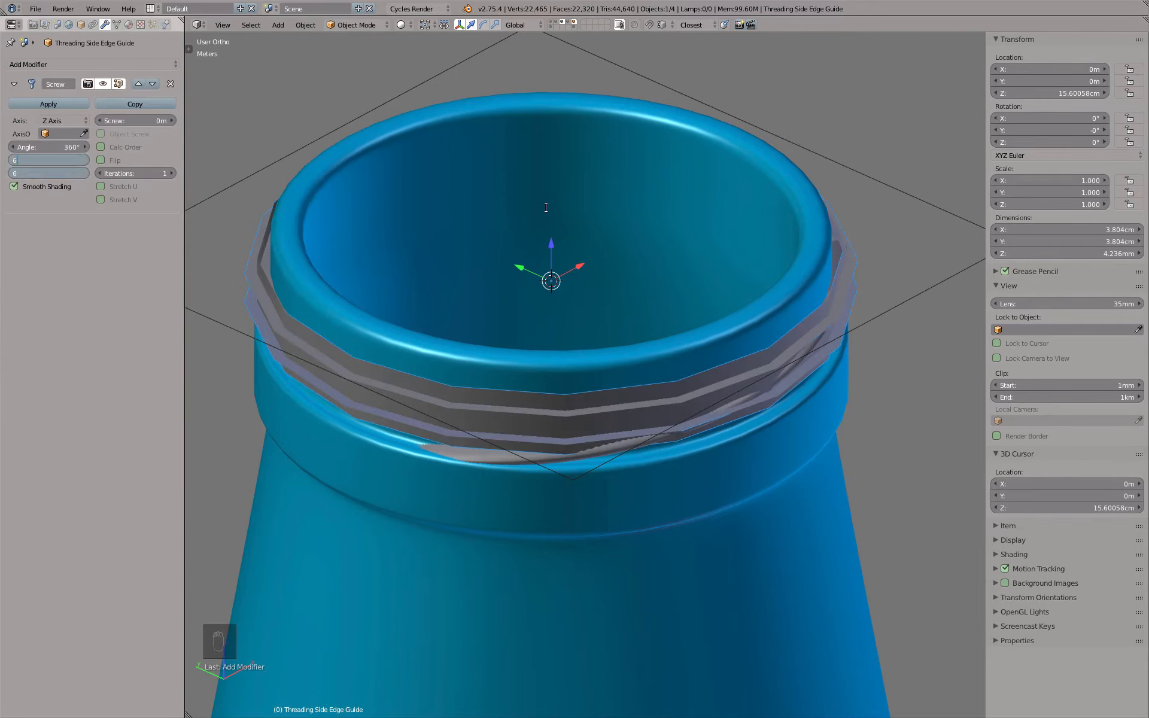
type("640")
key("Return")
- Assign the existing Boolean material to Threading Master Sculpted
mouse_move(685, 297)
middle_mouse_down()
mouse_move(659, 341)
mouse_move(508, 331)
mouse_move(572, 325)
mouse_move(536, 388)
mouse_move(597, 387)
middle_mouse_up()
right_click(519, 397)
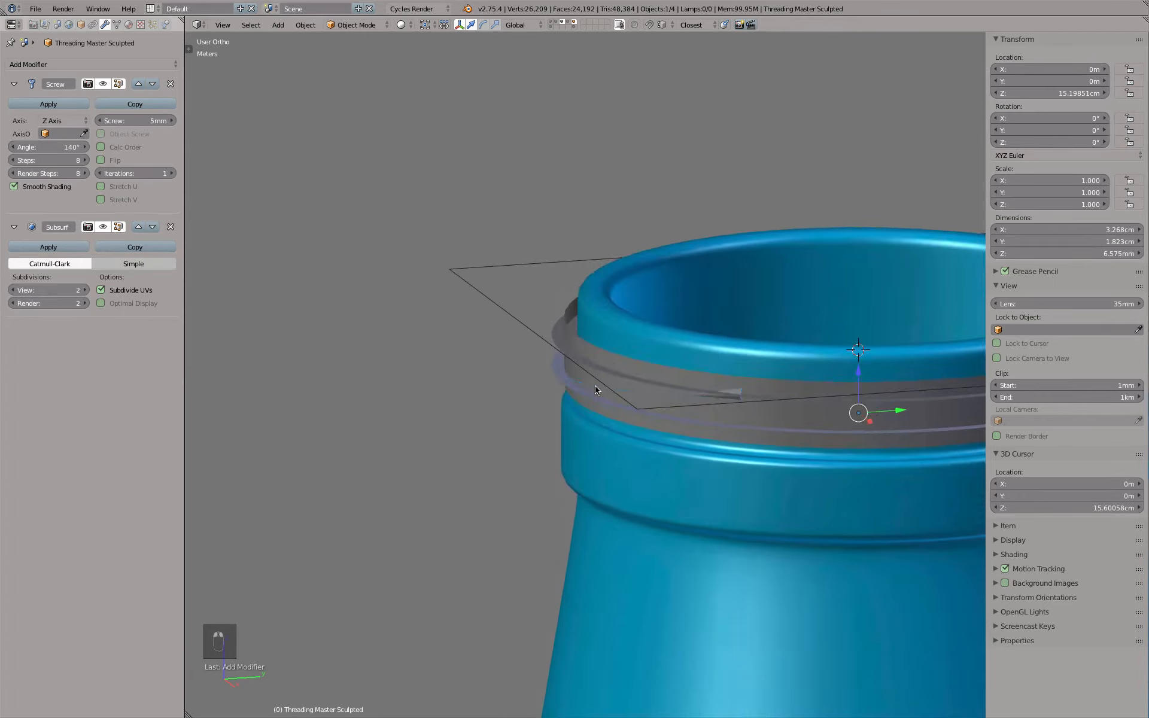
scroll(597, 386, "up", 7)
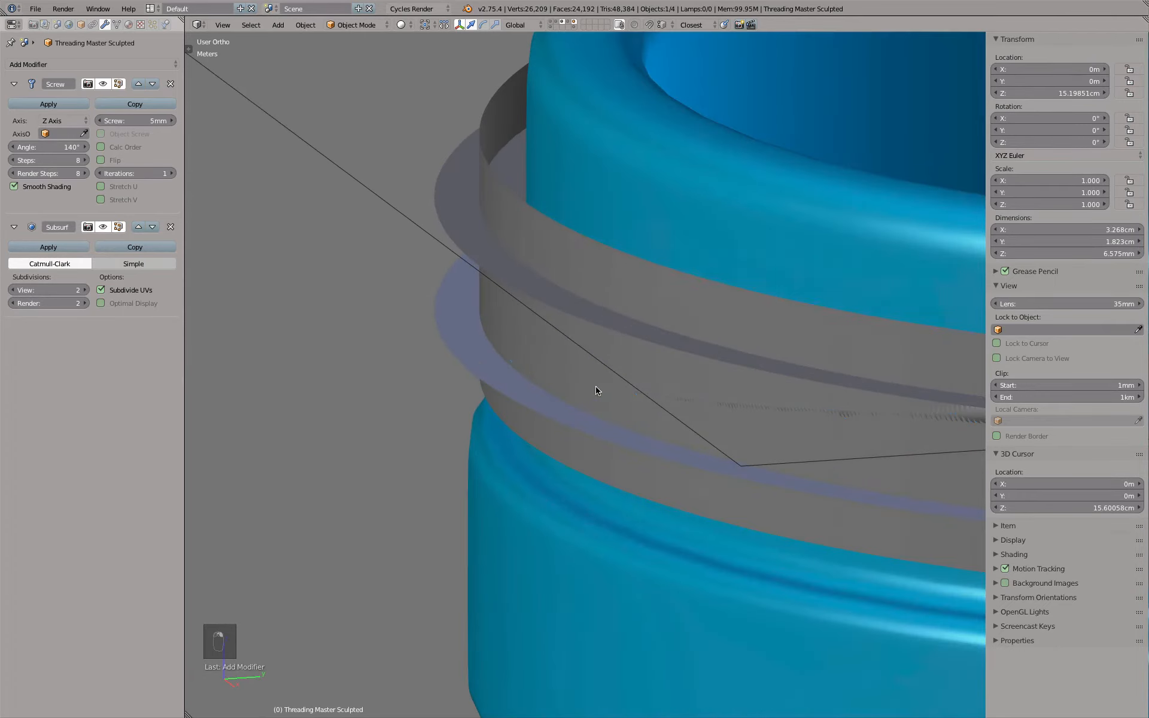
left_click(128, 25)
left_click(13, 104)
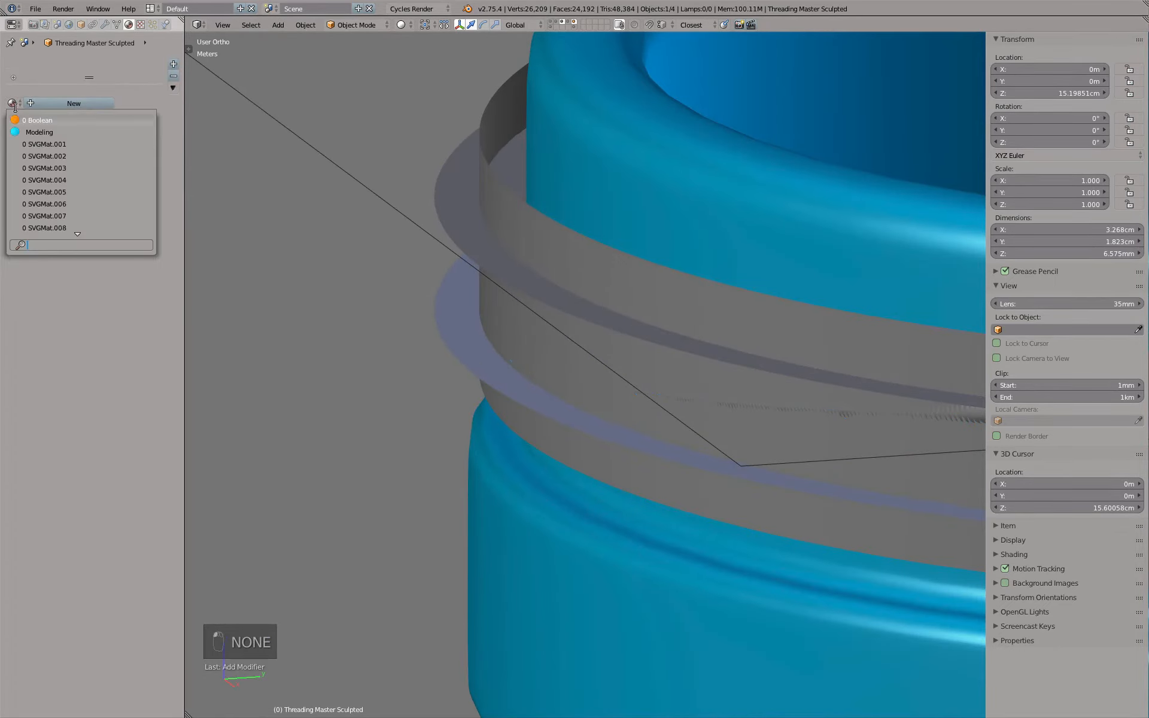
left_click(42, 120)
scroll(563, 202, "down", 2)
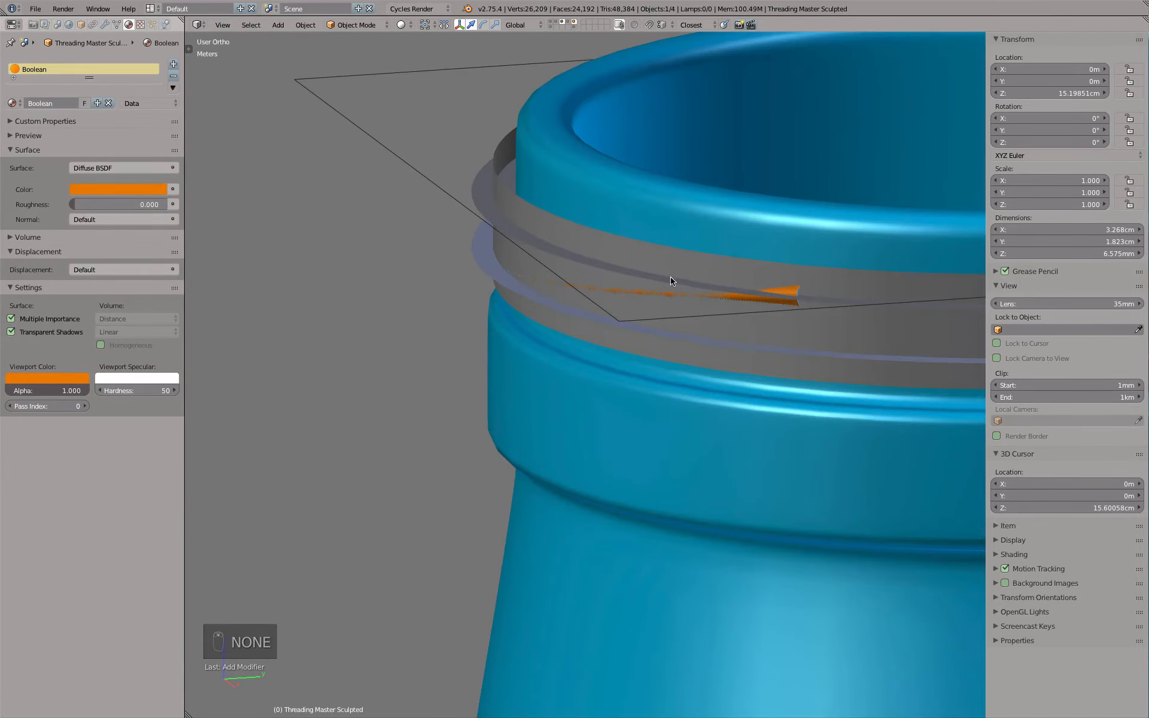
- Nudge the thread profile's outer vertices outward in Edit Mode, bringing the thread's X dimension to about 3.272 cm
scroll(677, 278, "down", 1)
key("KP_5")
middle_click_drag(648, 276, 781, 298)
key("Tab")
scroll(534, 301, "up", 3)
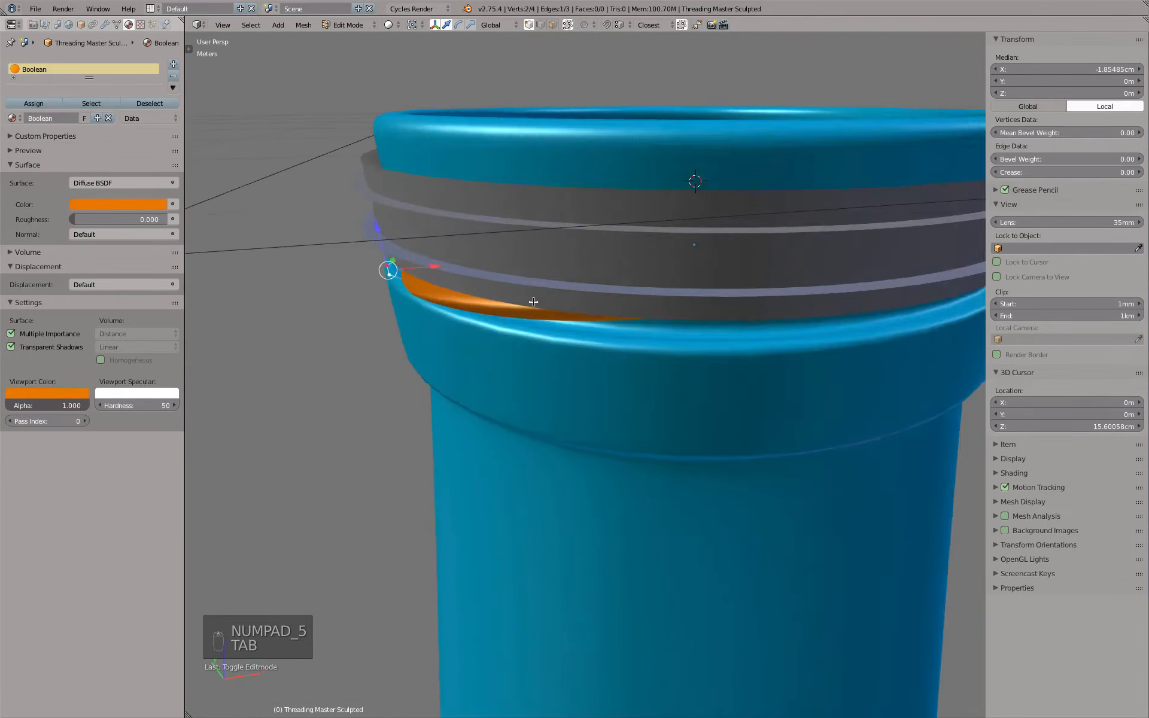
scroll(533, 301, "down", 2)
mouse_move(476, 276)
left_mouse_down()
mouse_move(459, 286)
mouse_move(476, 282)
left_mouse_up()
key("Tab")
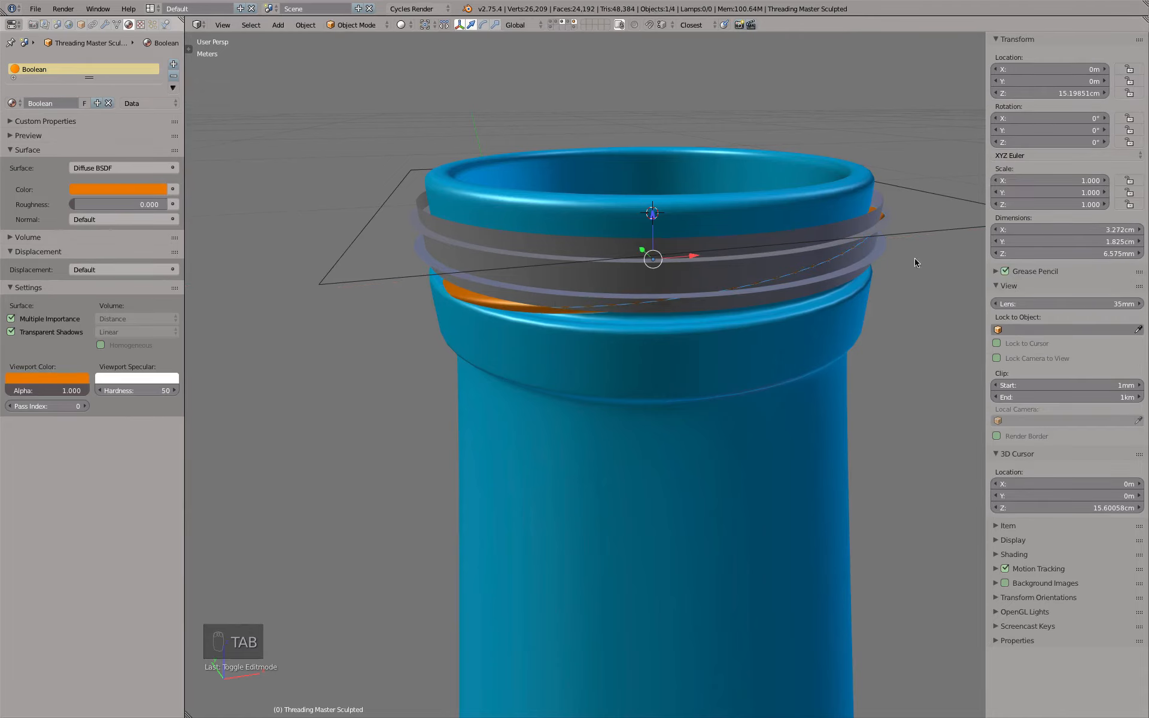
- Select Threading Side Edge Guide and remove its Screw modifier
right_click(892, 243)
right_click(883, 262)
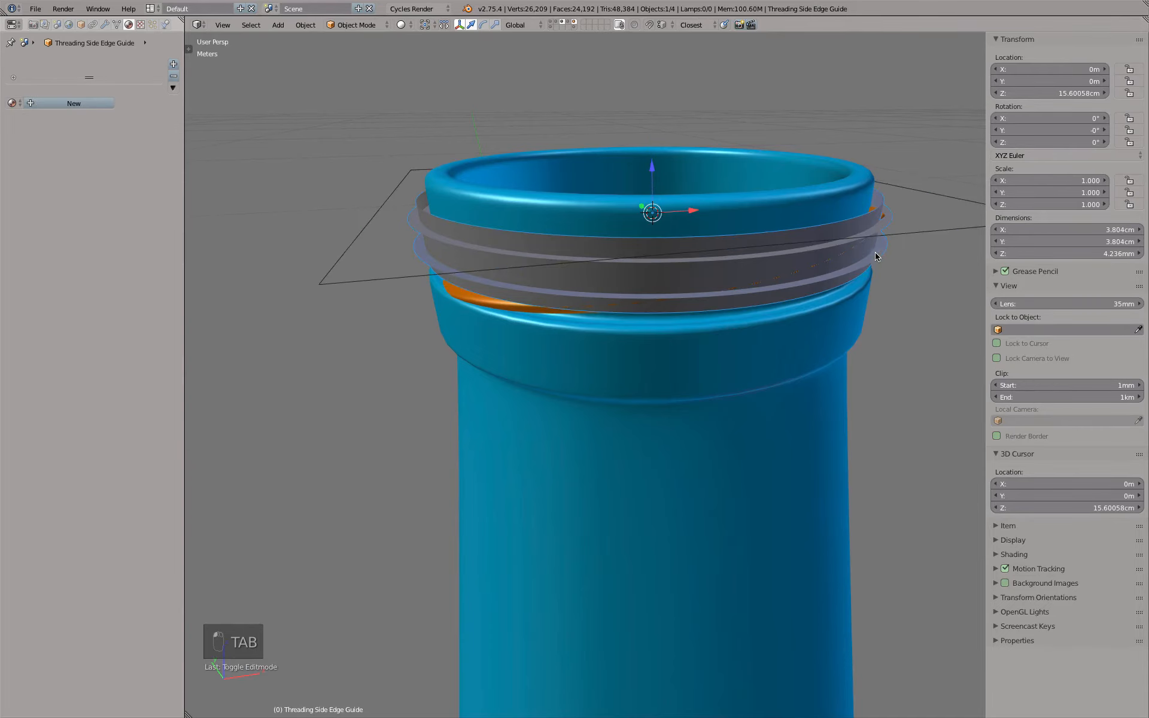
left_click(106, 25)
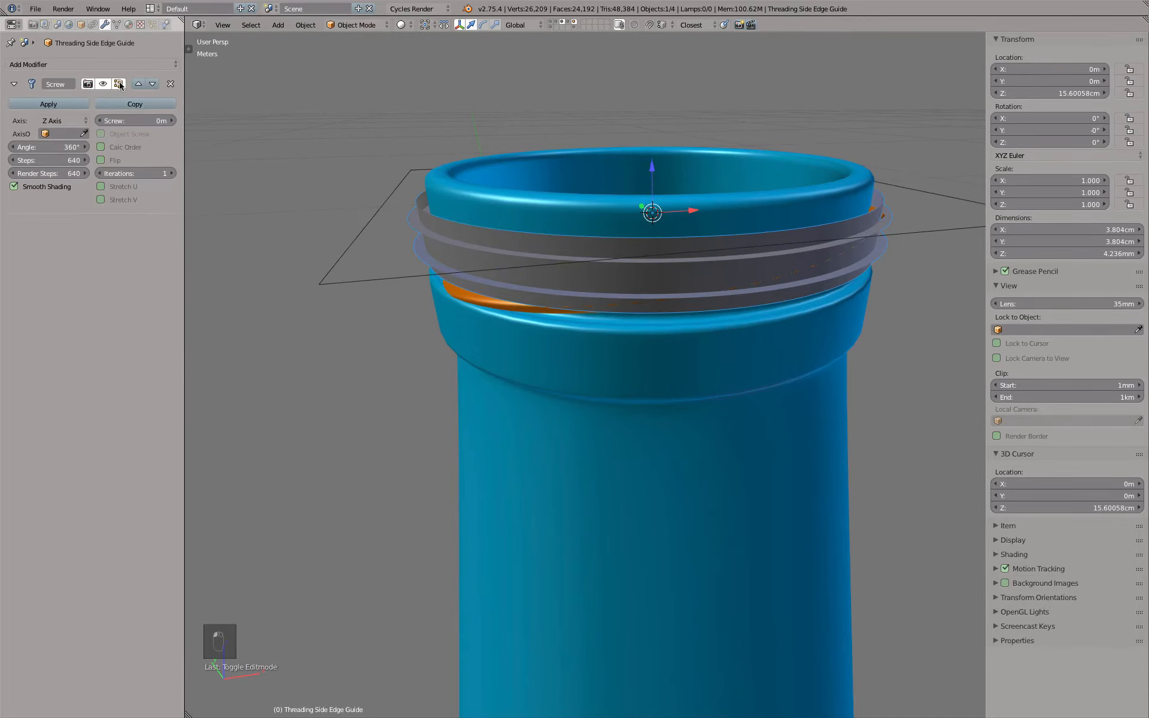
left_click(171, 84)
- Examine the orange thread's fit around the bottle neck from above and at an angle in orthographic view
middle_click_drag(517, 286, 538, 360)
scroll(388, 277, "down", 5)
key("KP_5")
key("KP_1")
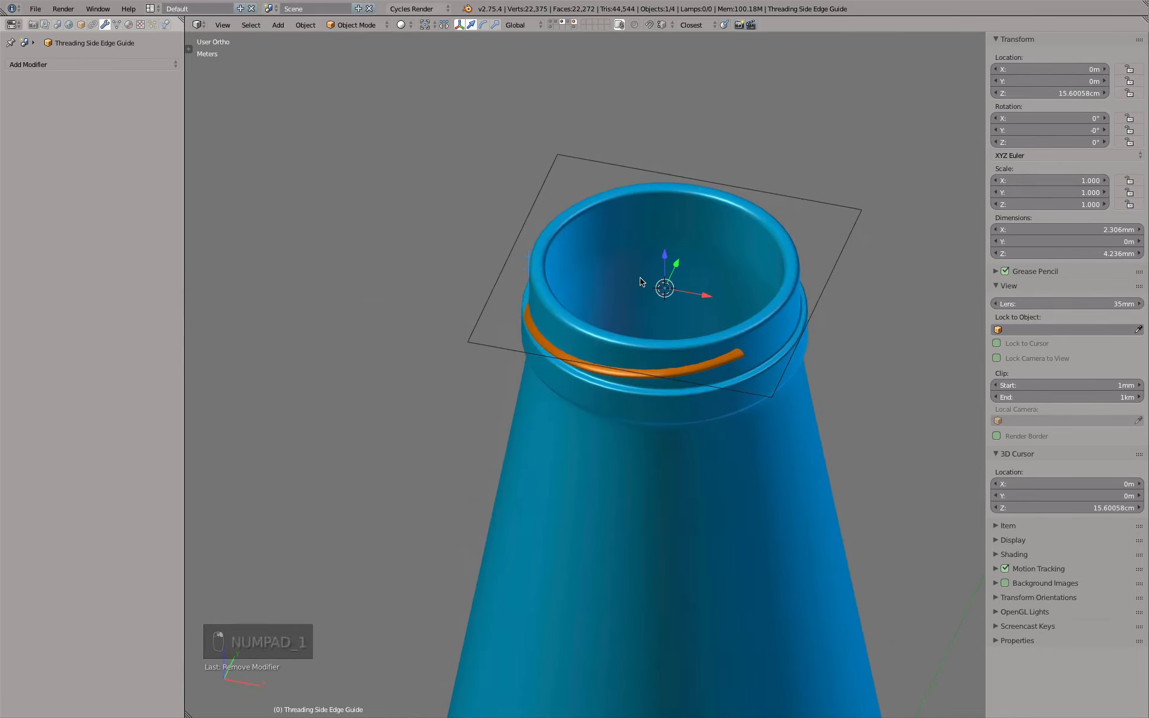
key("KP_7")
scroll(701, 440, "up", 3)
key("z")
key("z")
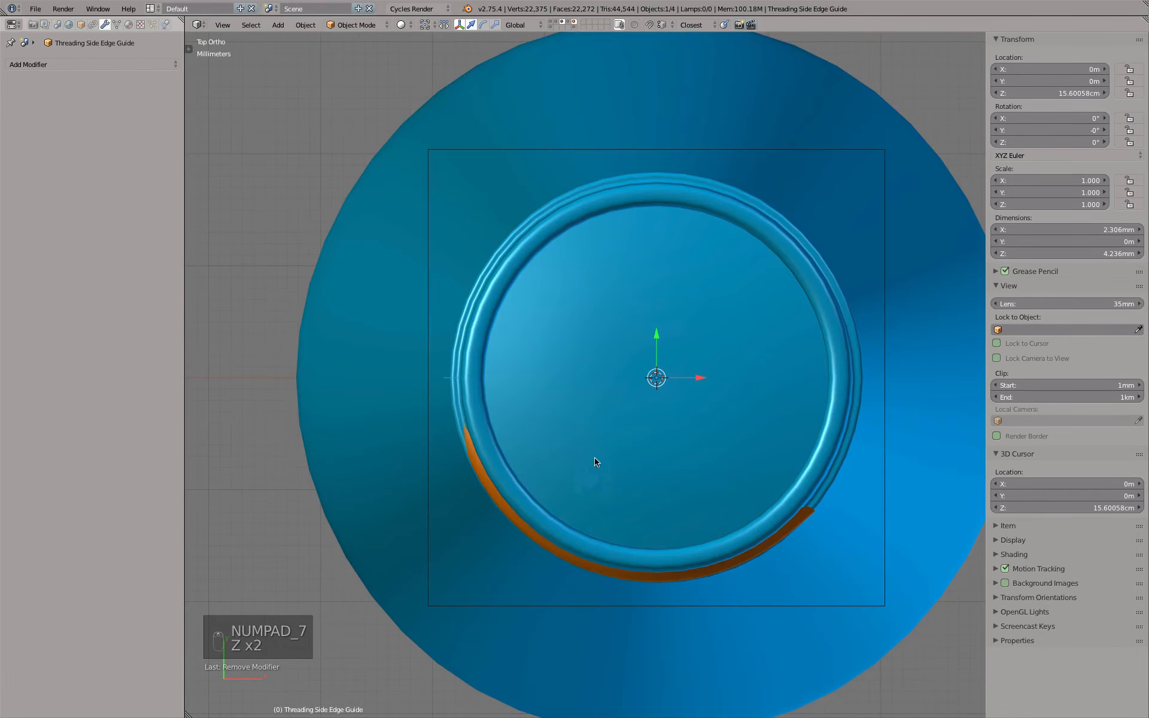
middle_click_drag(530, 471, 553, 374)
key("Tab")
key("Tab")
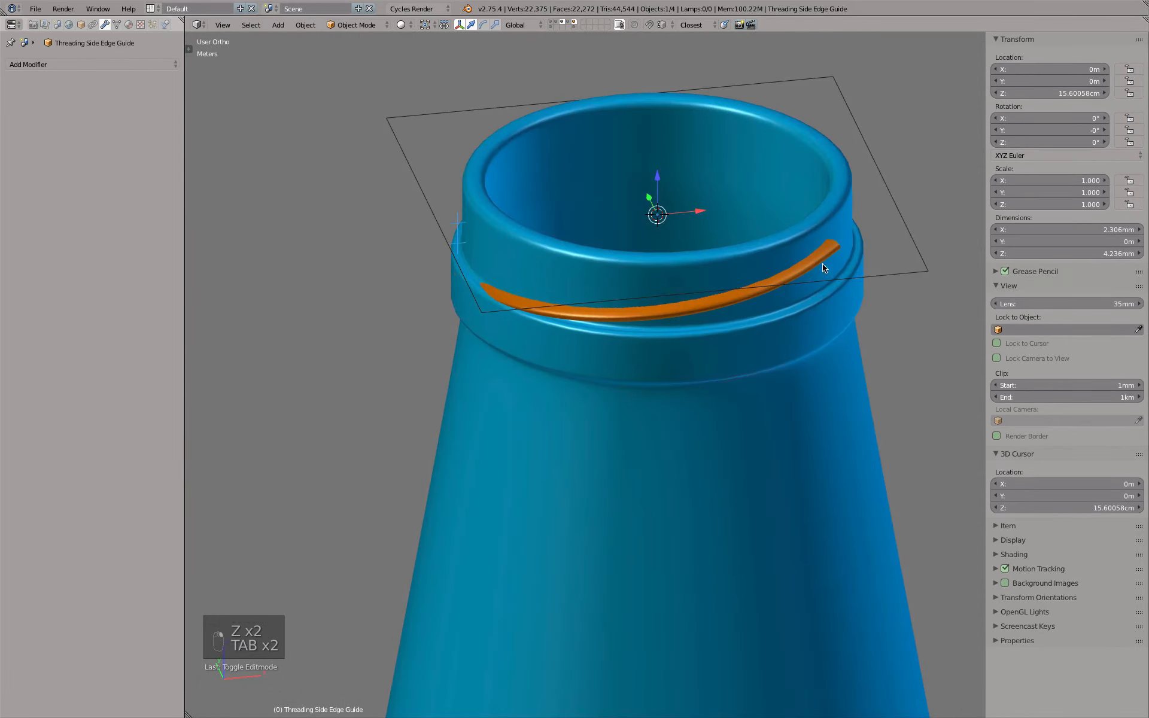
- Duplicate Threading Master Sculpted in place
right_click(832, 250)
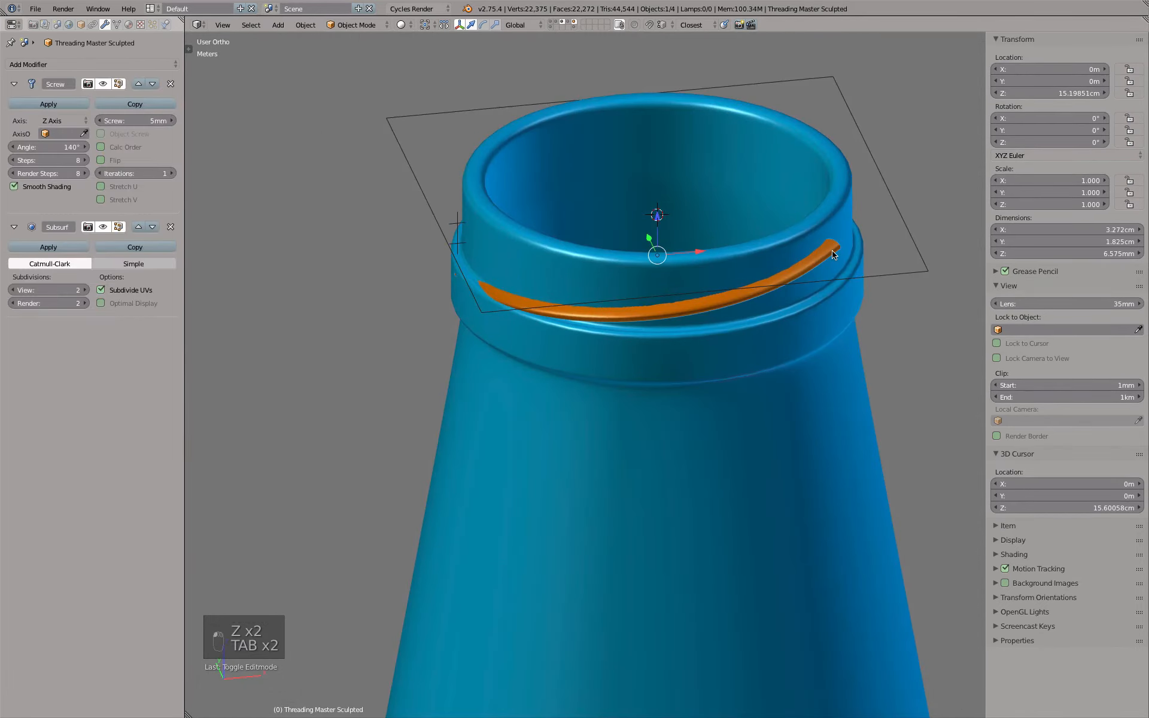
key("shift+d")
right_click(670, 105)
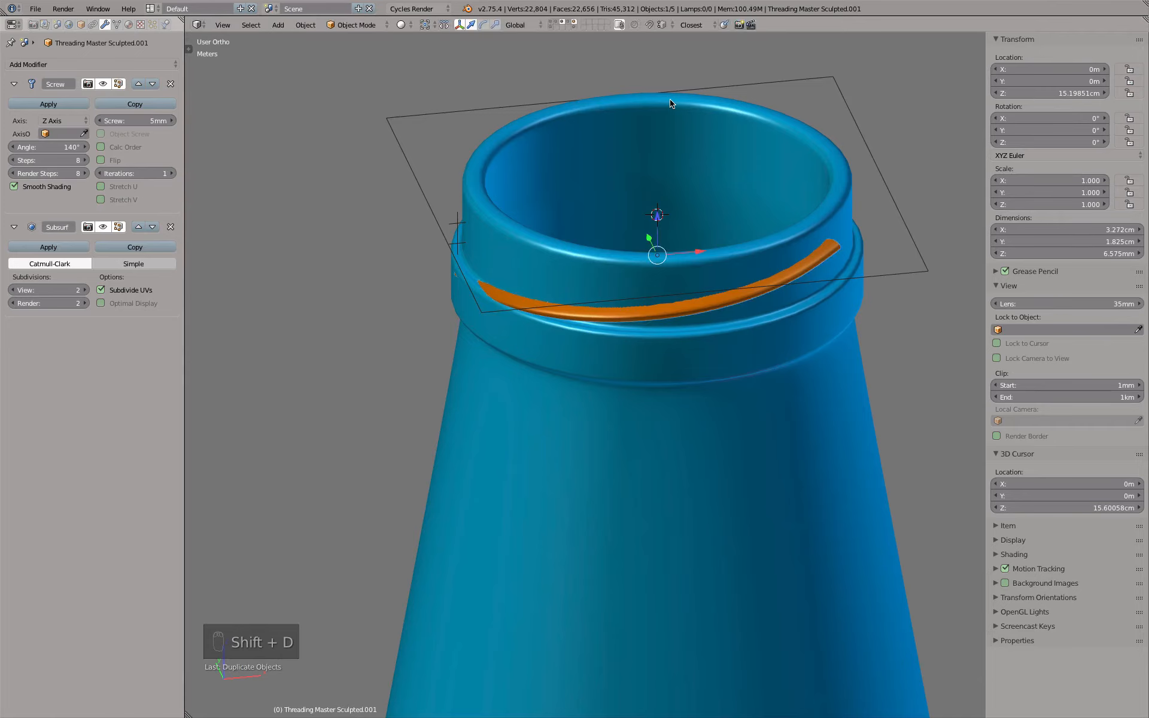
- Pick the original Threading Master Sculpted from the overlapping objects, move it to another layer, and select the remaining duplicate
left_click(838, 248)
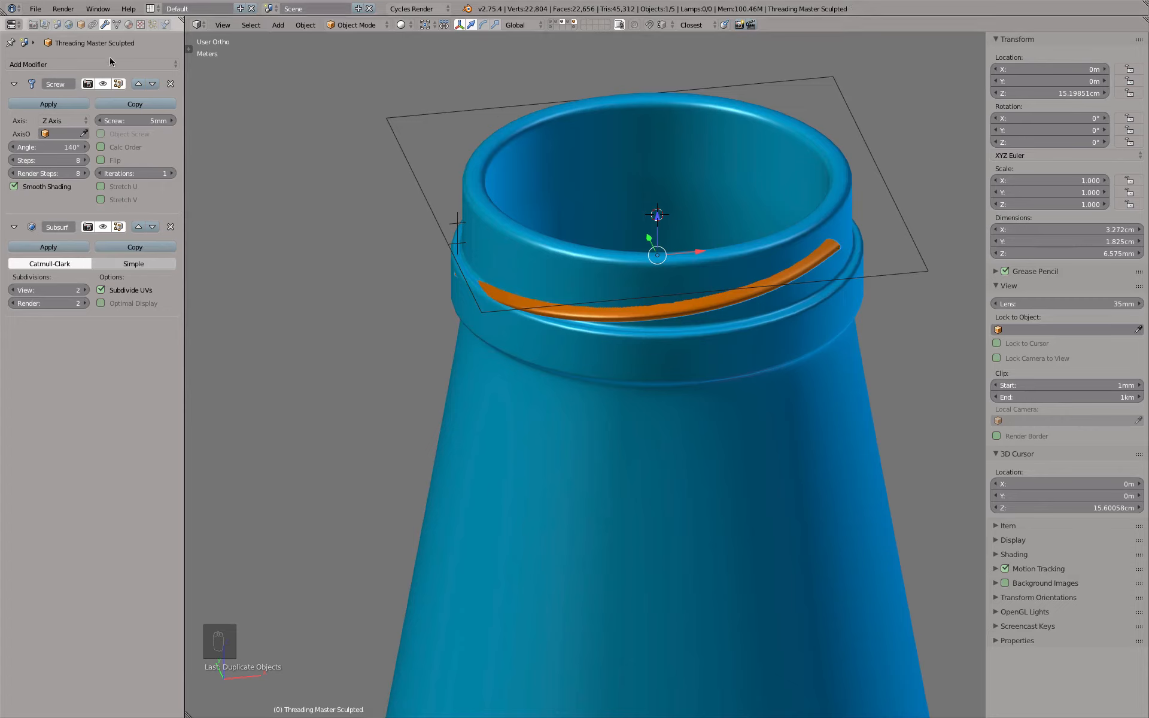
left_click(835, 248)
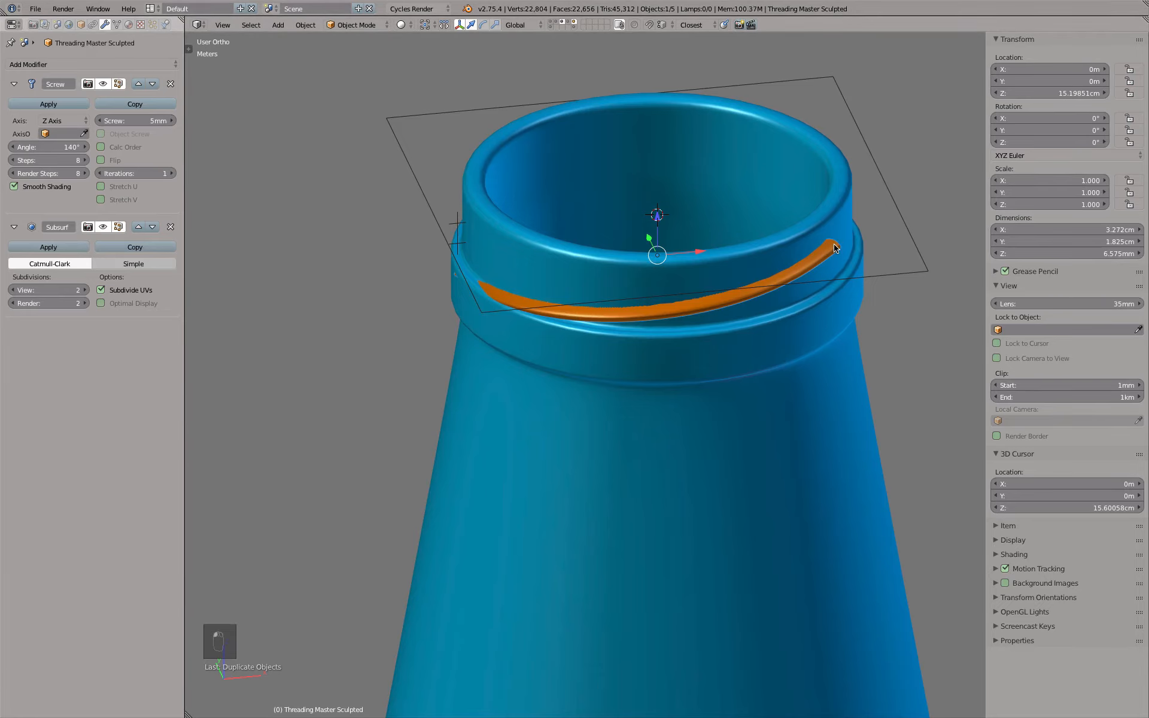
left_click(837, 249)
left_click(838, 249)
left_click(839, 249)
left_click(839, 249)
left_click(839, 252)
right_click(839, 251, "alt")
left_click(852, 249)
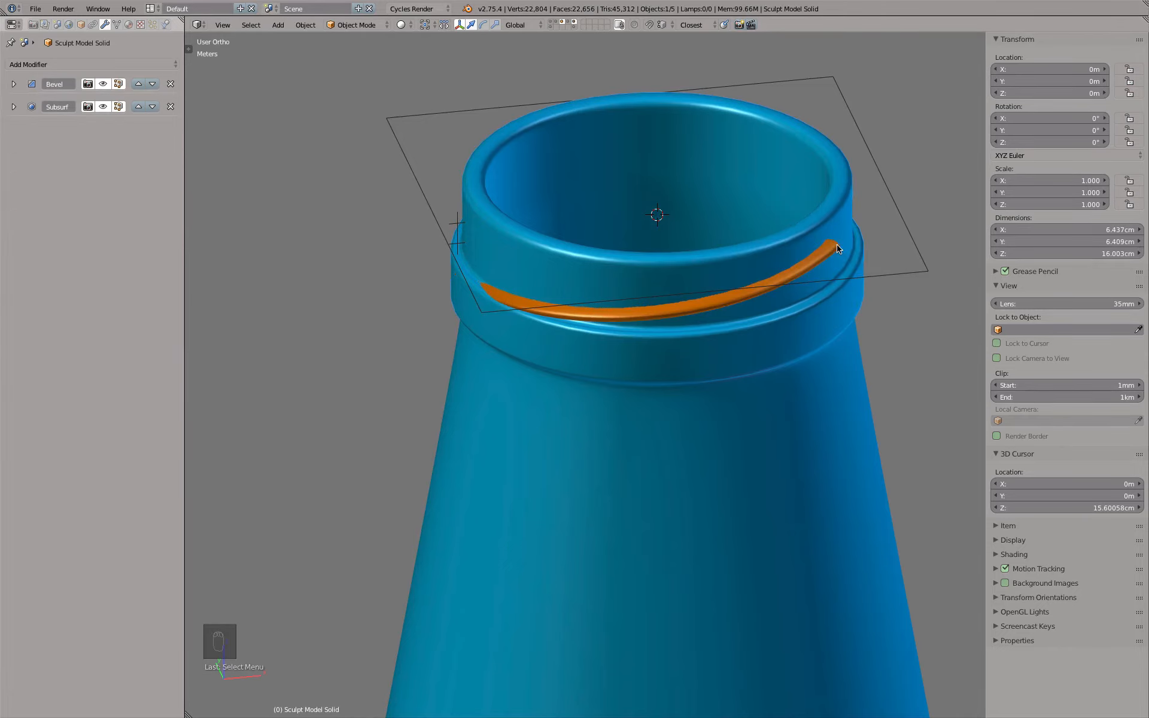
right_click(837, 245, "alt")
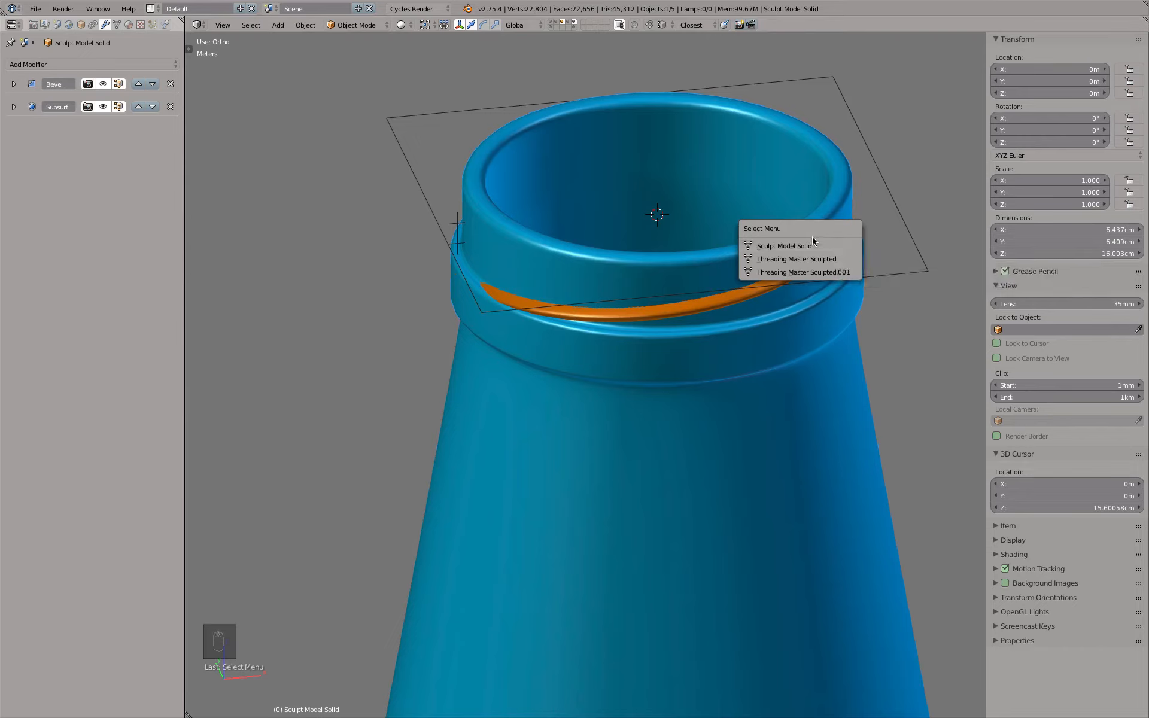
left_click(776, 259)
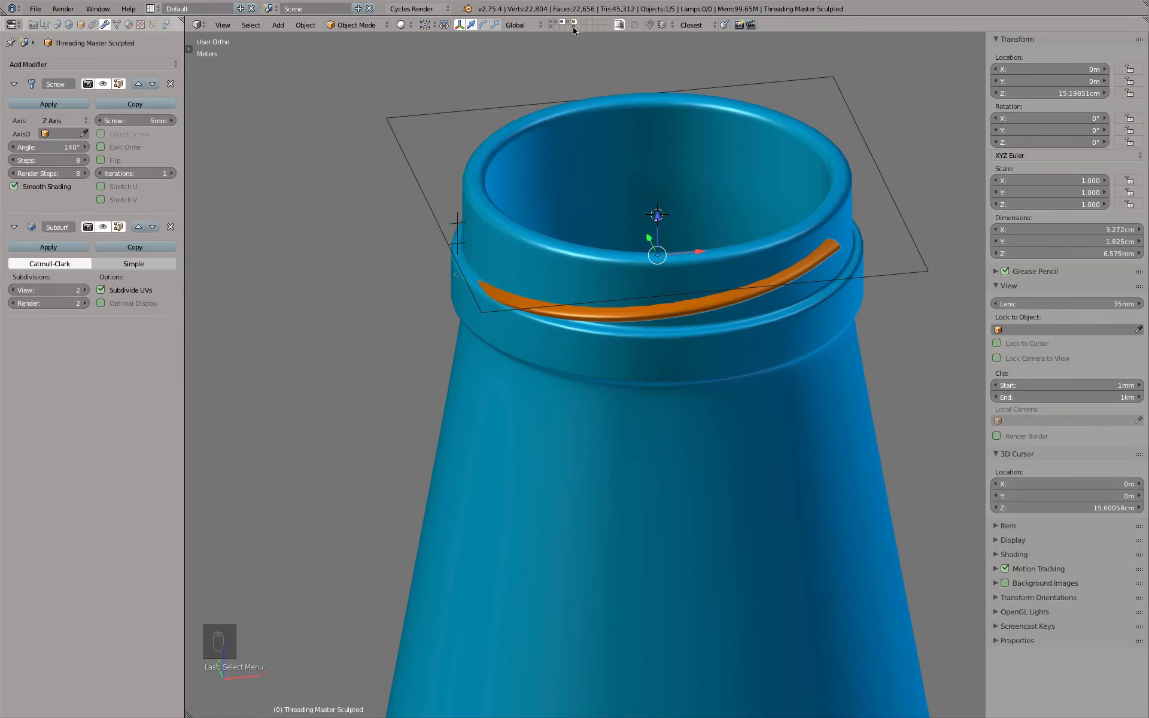
key("m")
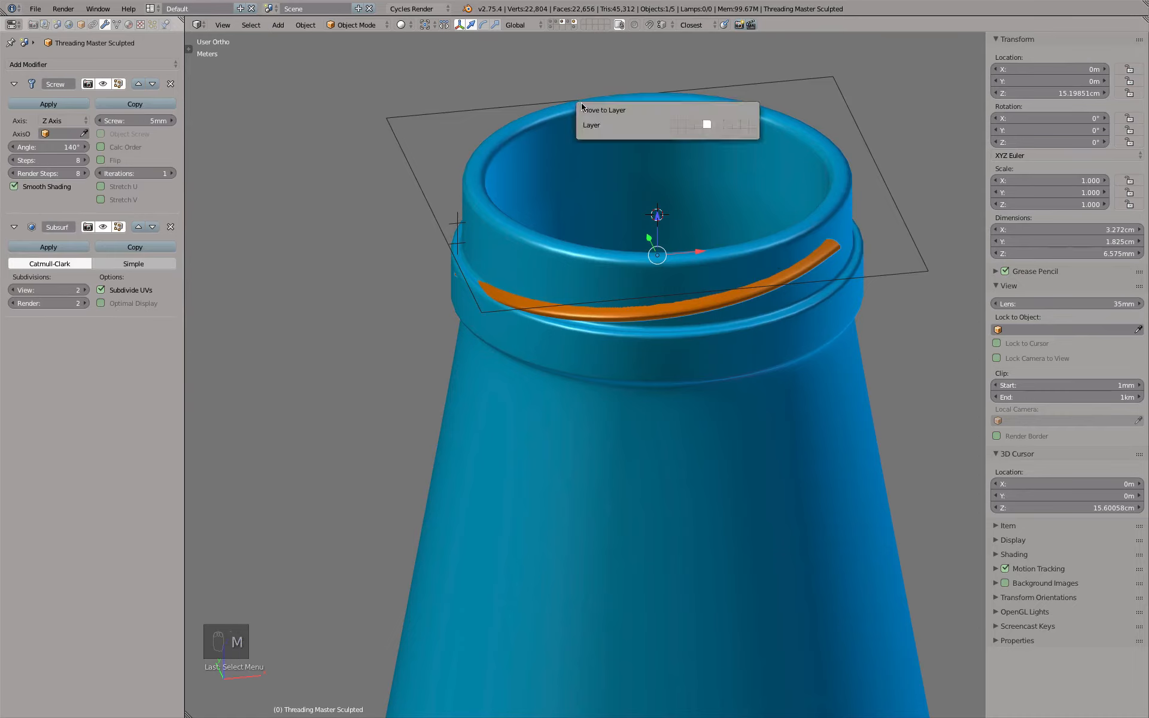
left_click(707, 132)
left_click(829, 261)
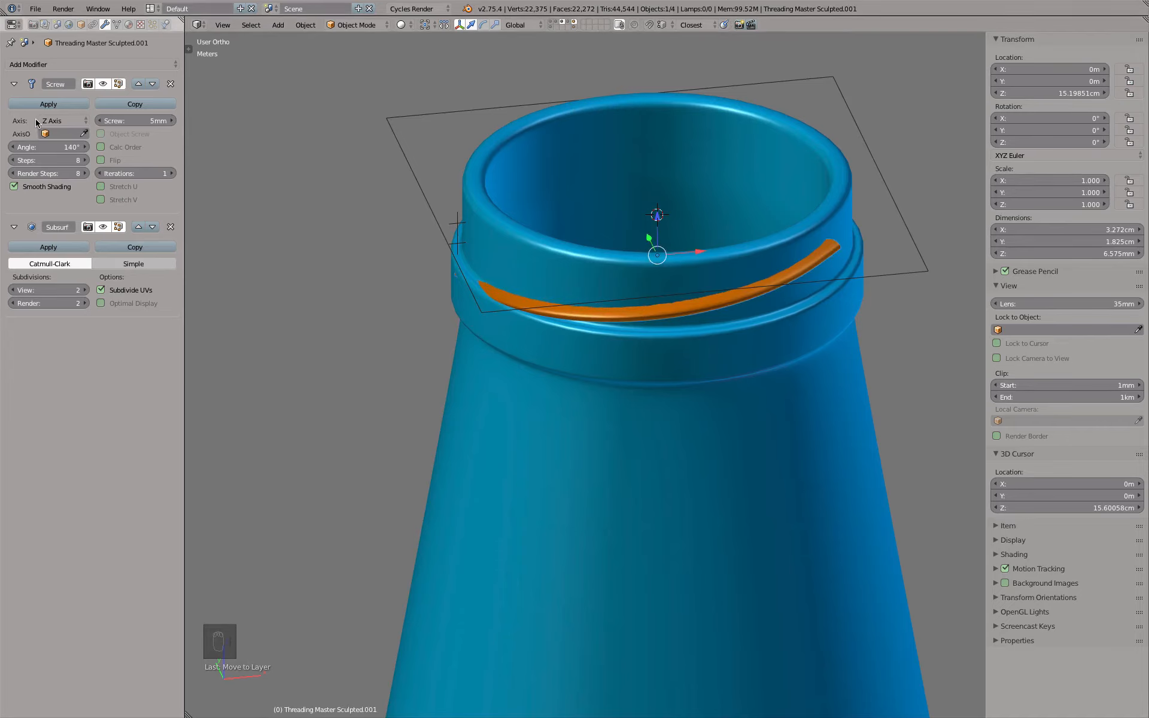
- Apply the Screw modifier on the duplicated thread
left_click(34, 100)
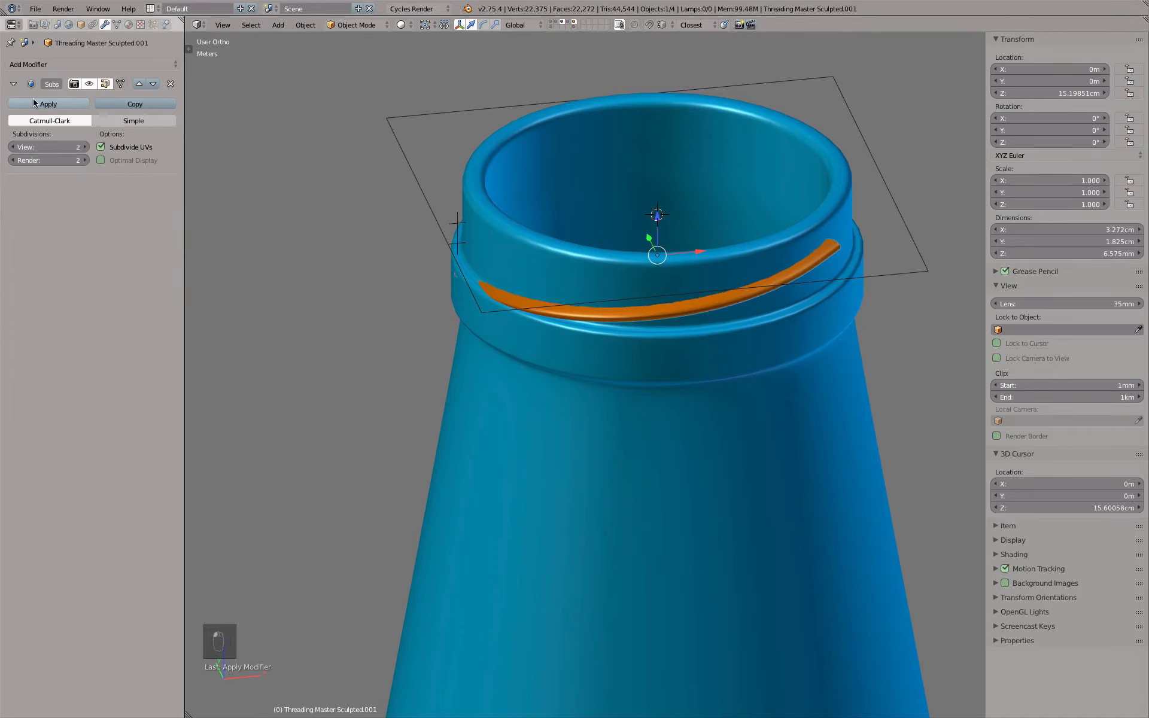
key("Tab")
middle_click_drag(858, 214, 844, 276)
key("Tab")
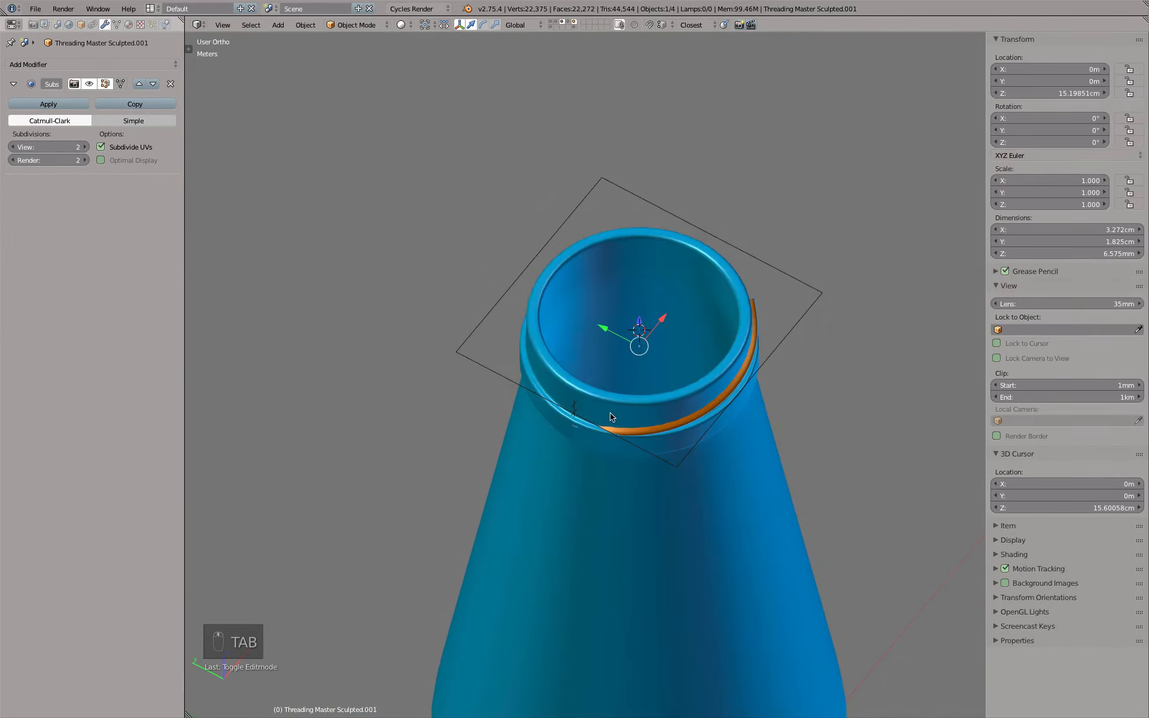
- Move the two outer vertices at the thread's lower end inward along X to about X -1.805 cm
key("Tab")
scroll(611, 417, "up", 10)
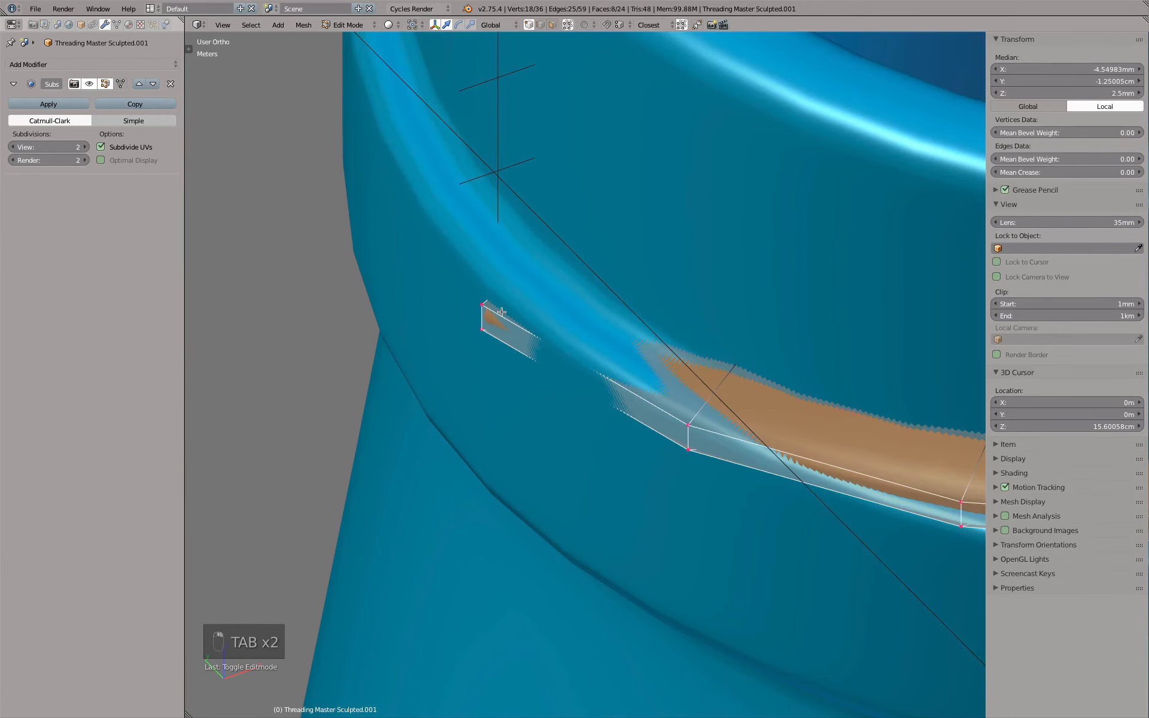
right_click(483, 306)
right_click(482, 331, "shift")
key("z")
left_click_drag(518, 303, 523, 303)
key("z")
key("Tab")
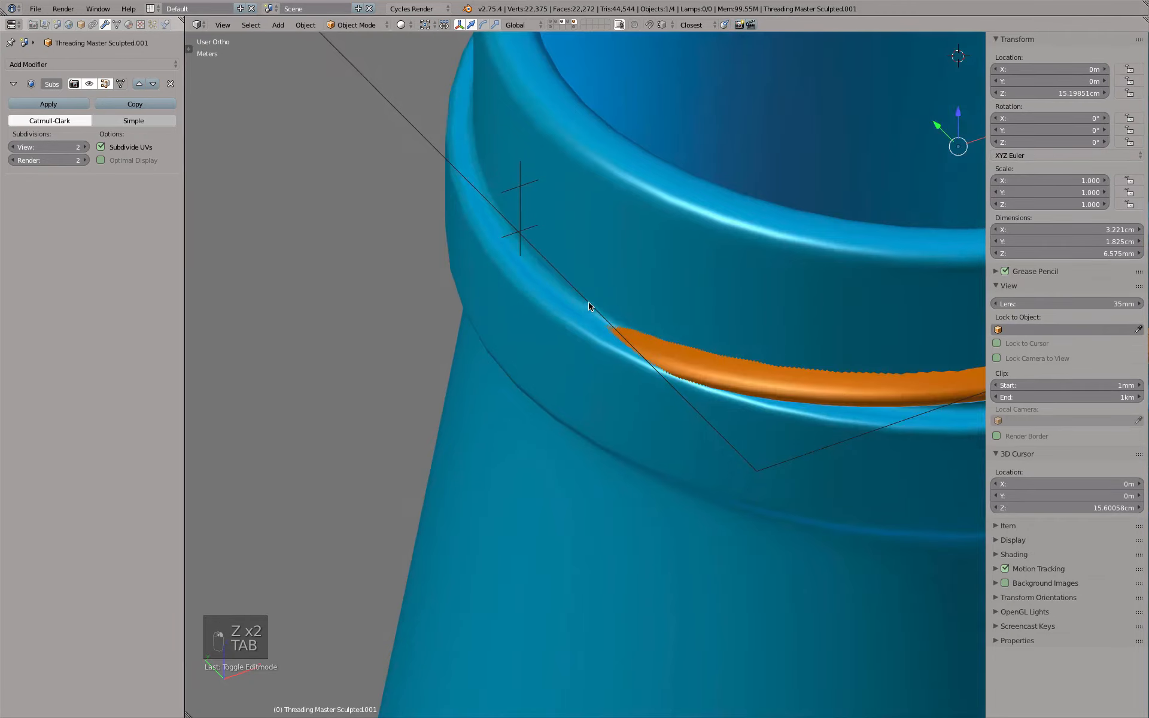
- Select the two outer vertices at the thread's upper end in wireframe
middle_click_drag(589, 302, 451, 307)
scroll(451, 398, "up", 3)
key("Tab")
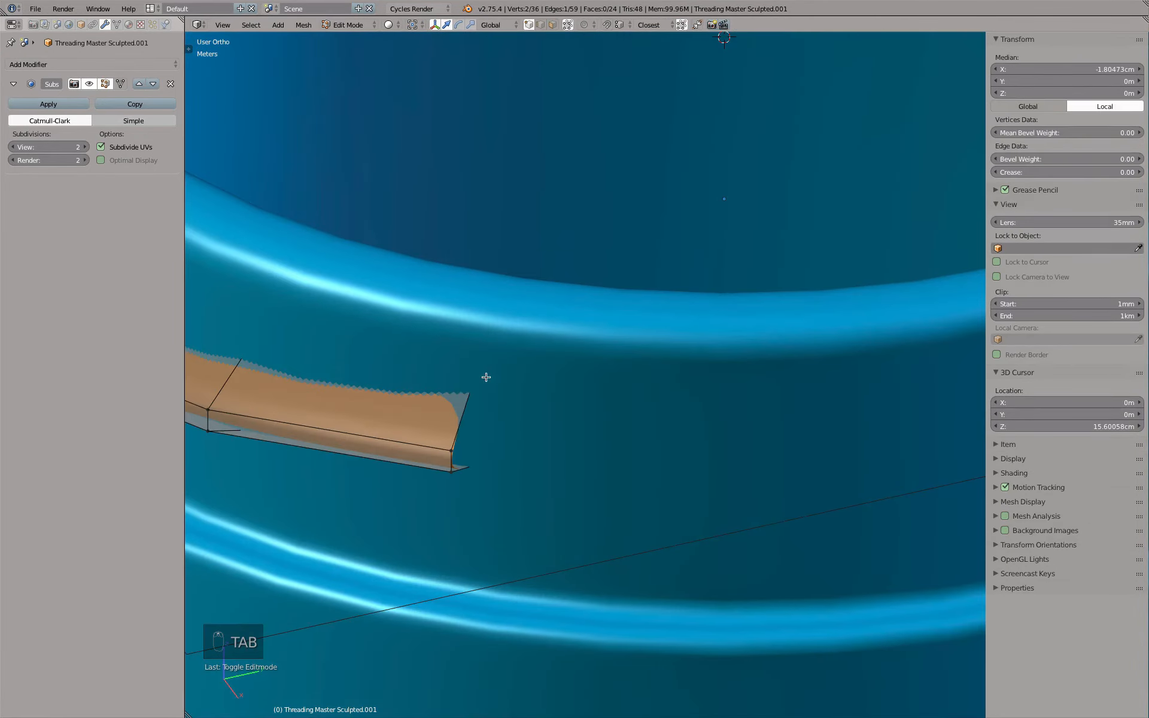
right_click(451, 450)
right_click(450, 478, "shift")
key("z")
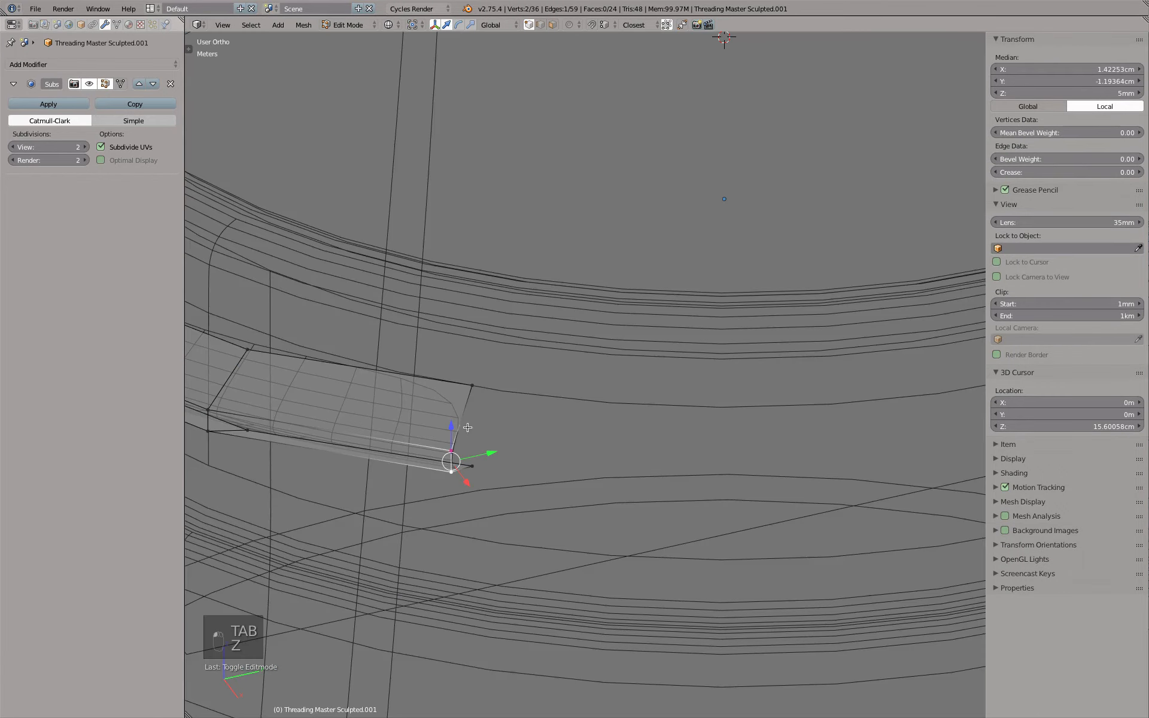
- Extend the selection to all four vertices of the thread's upper end, working from the top view
scroll(476, 423, "down", 6)
key("KP_7")
scroll(498, 414, "down", 2)
middle_click_drag(572, 421, 462, 175, "shift")
scroll(708, 349, "up", 7)
middle_click_drag(845, 465, 656, 388, "shift")
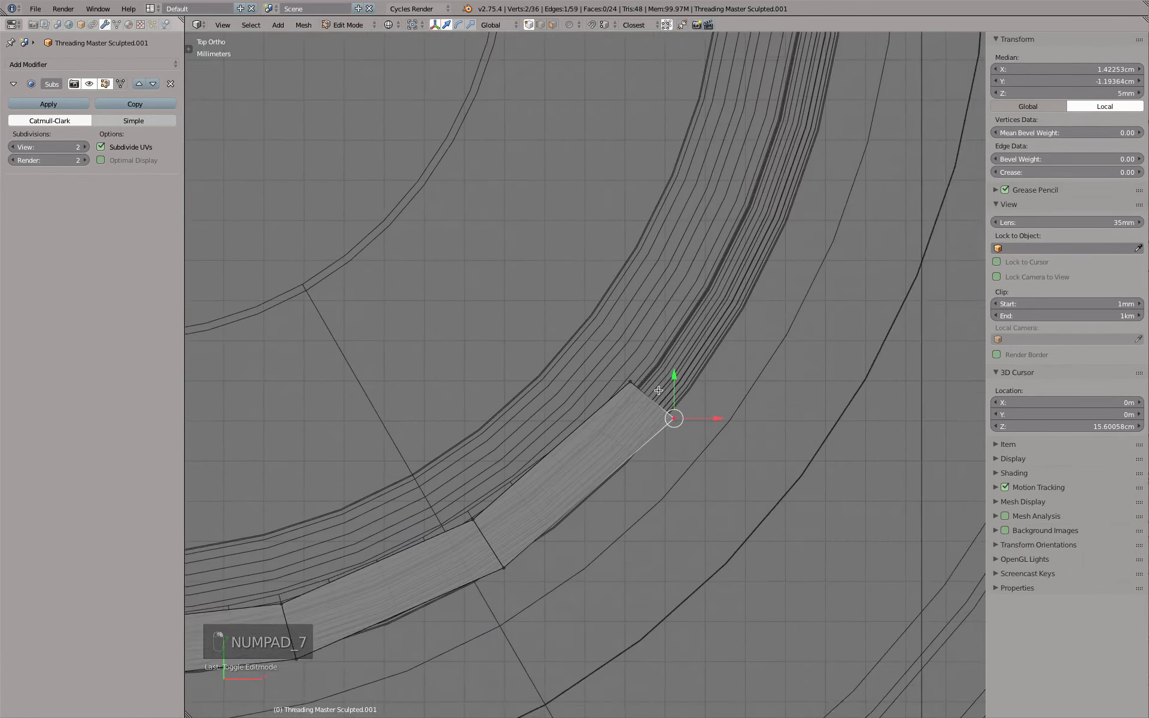
scroll(656, 388, "up", 5)
scroll(656, 387, "down", 5)
scroll(656, 388, "up", 1)
scroll(656, 389, "down", 2)
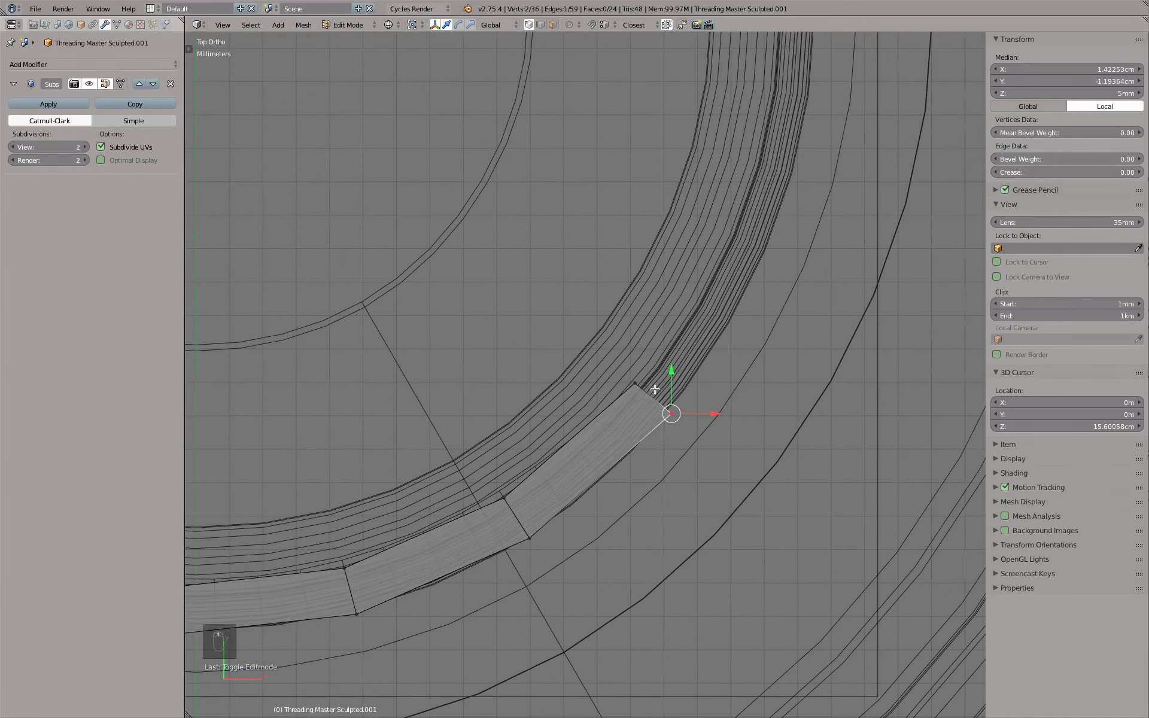
key("b")
left_click_drag(614, 349, 695, 428)
scroll(693, 428, "down", 5)
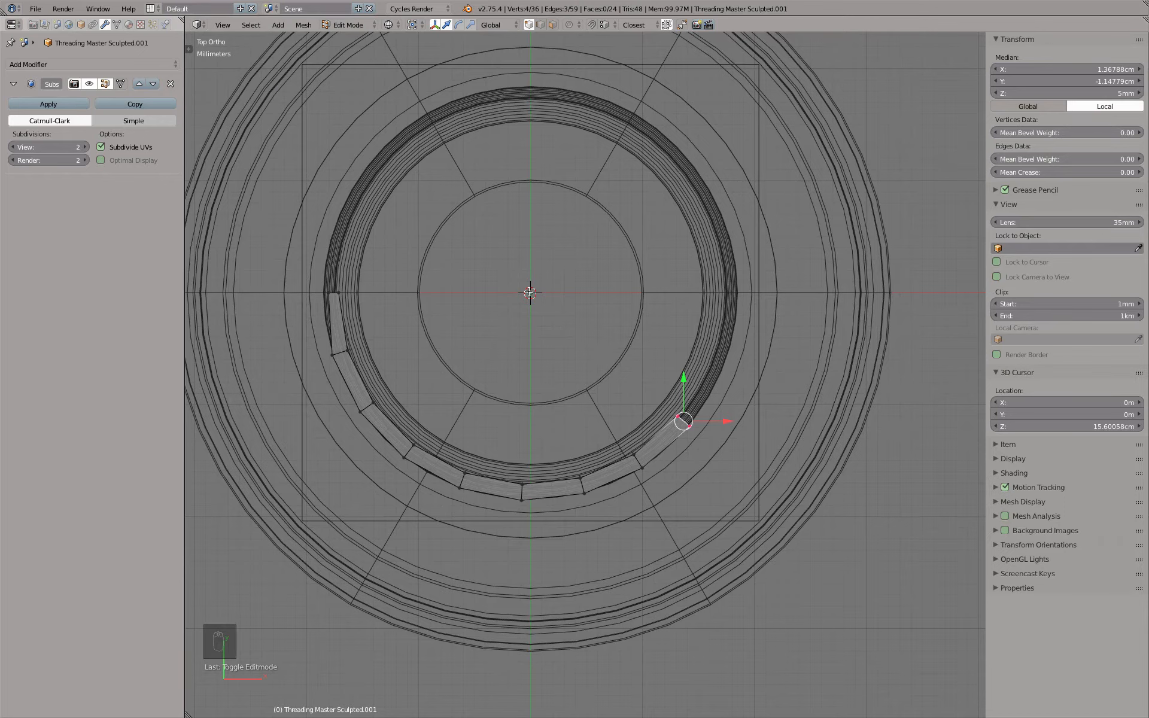
- Set the pivot point to 3D Cursor and scale the four end vertices inward to about 0.93, excluding Z
left_click(419, 25)
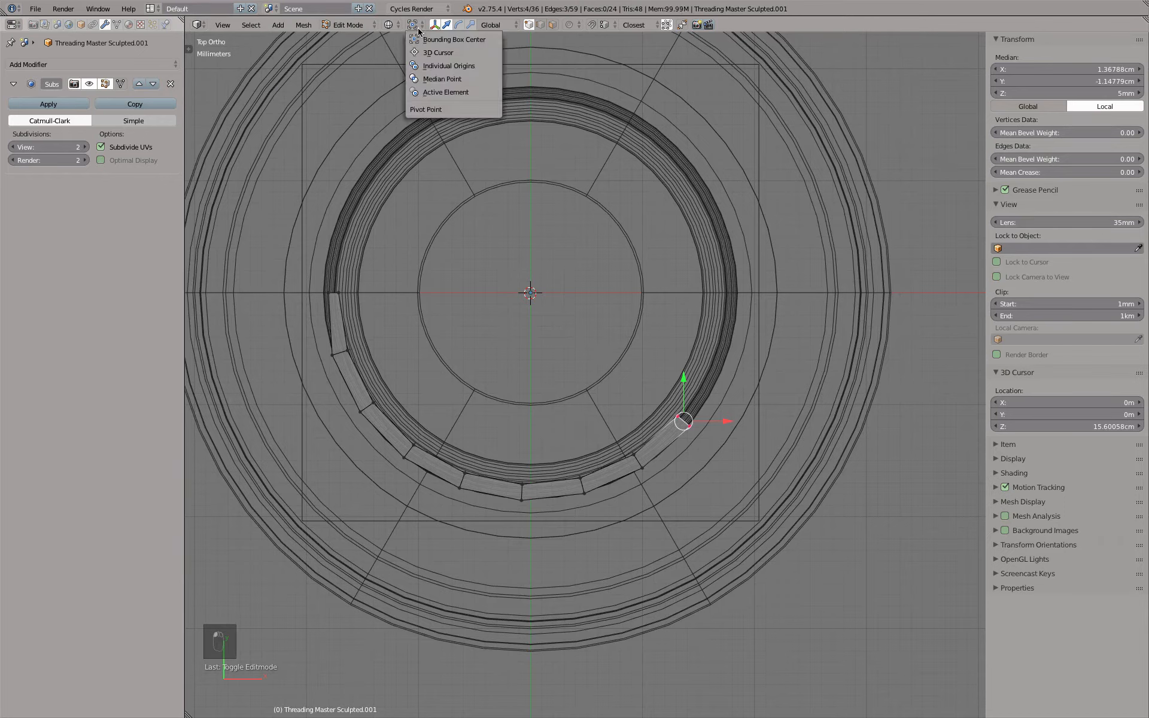
left_click(431, 56)
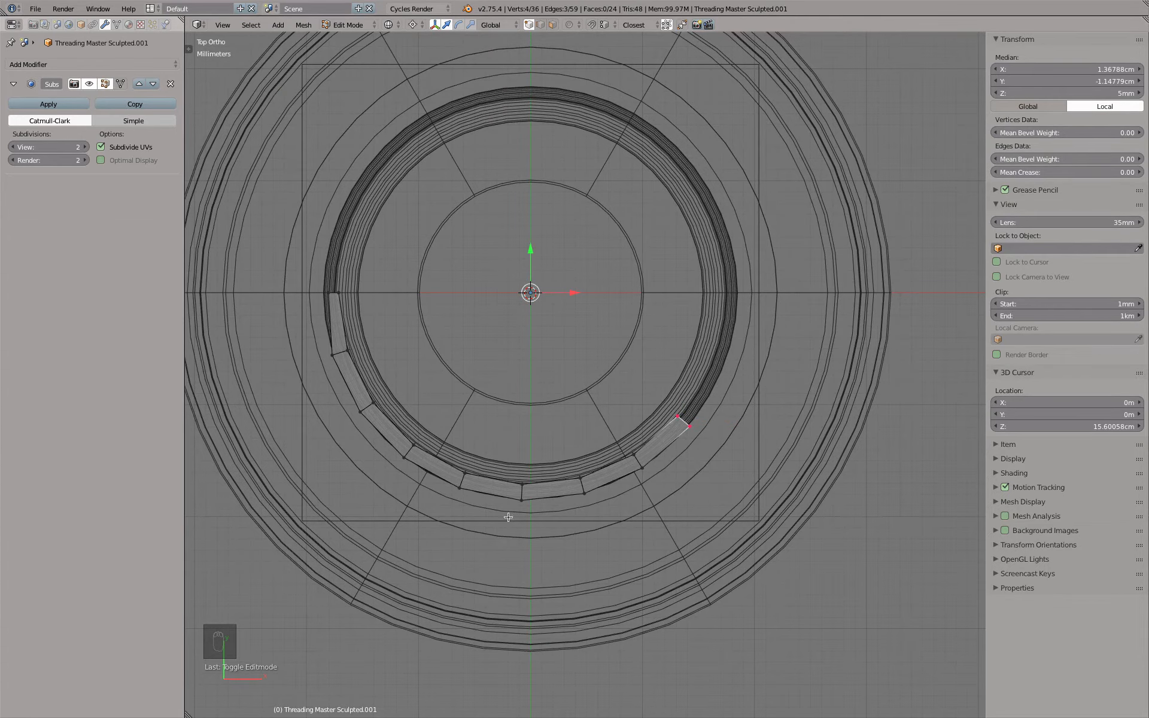
middle_click_drag(752, 380, 666, 372)
scroll(665, 371, "up", 2)
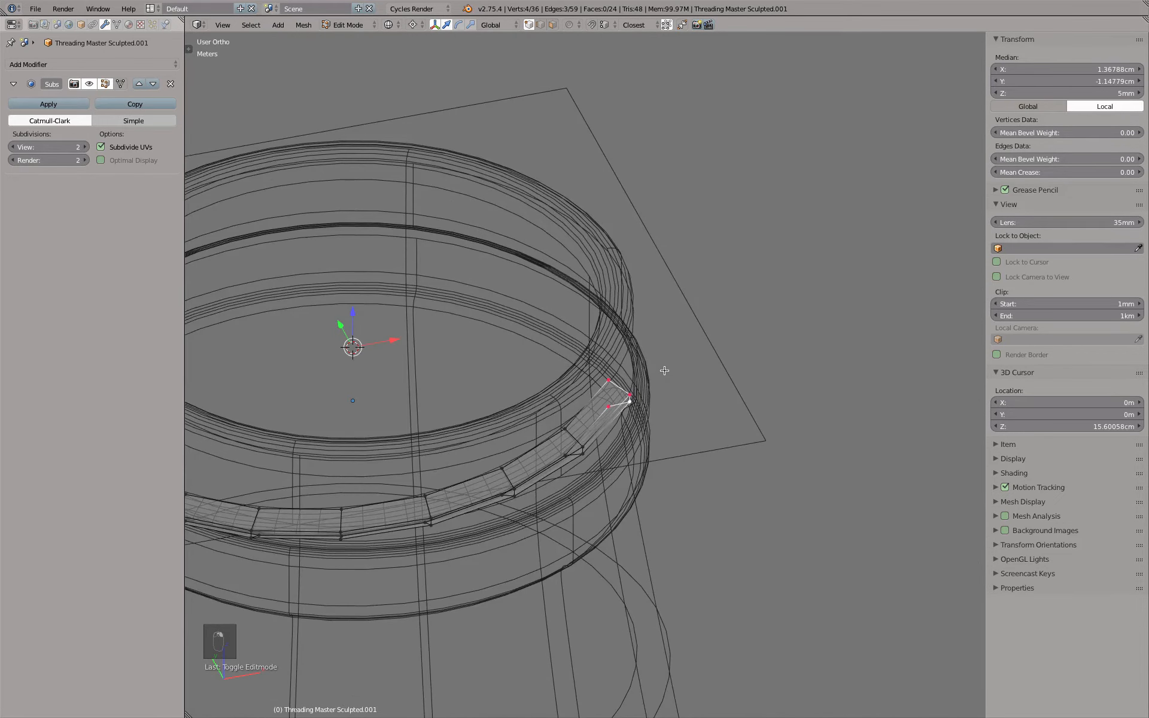
key("s")
key("shift+z")
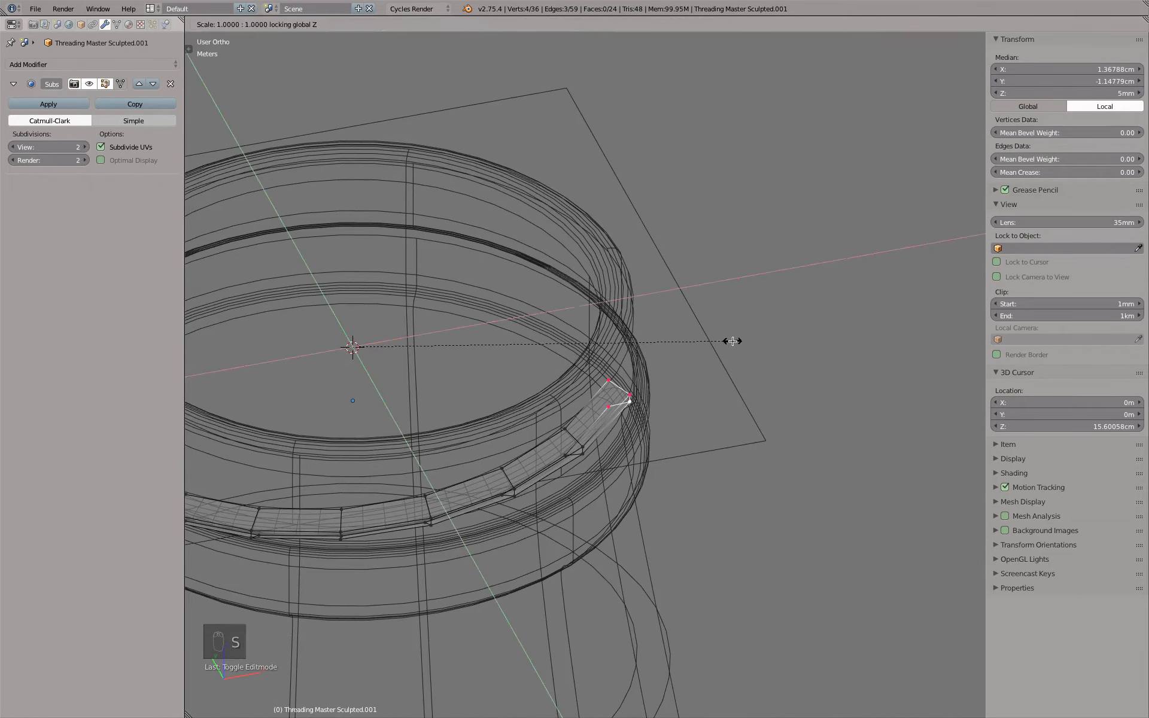
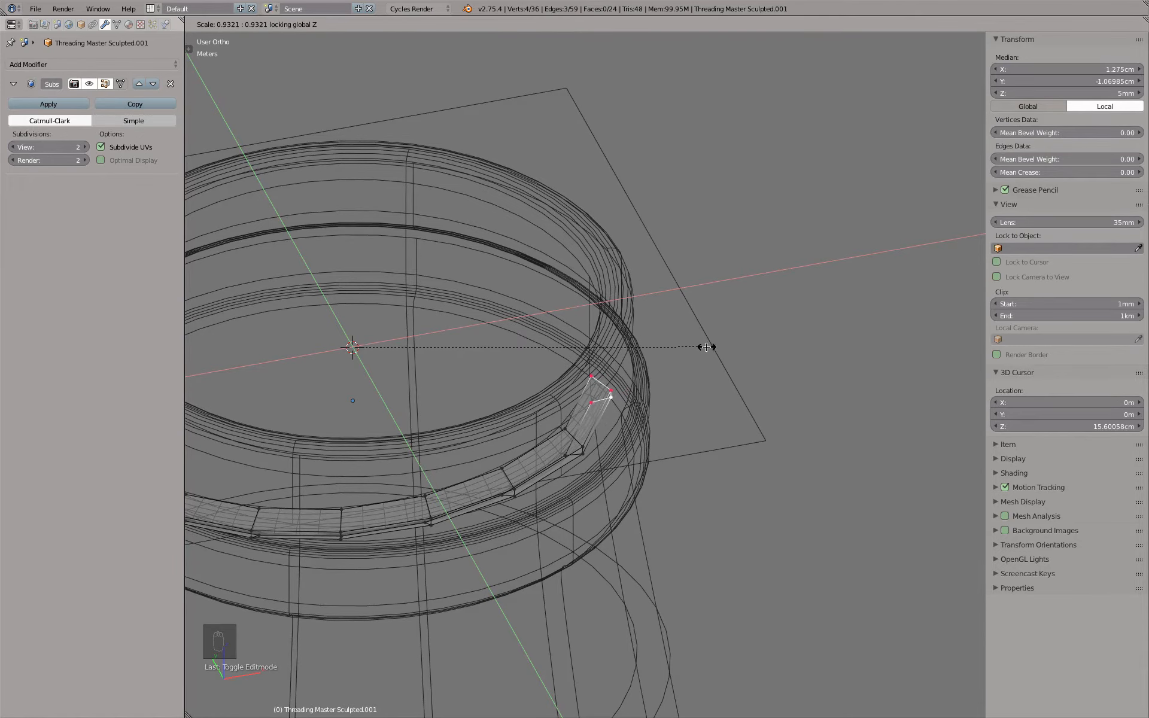
left_click(706, 348)
key("z")
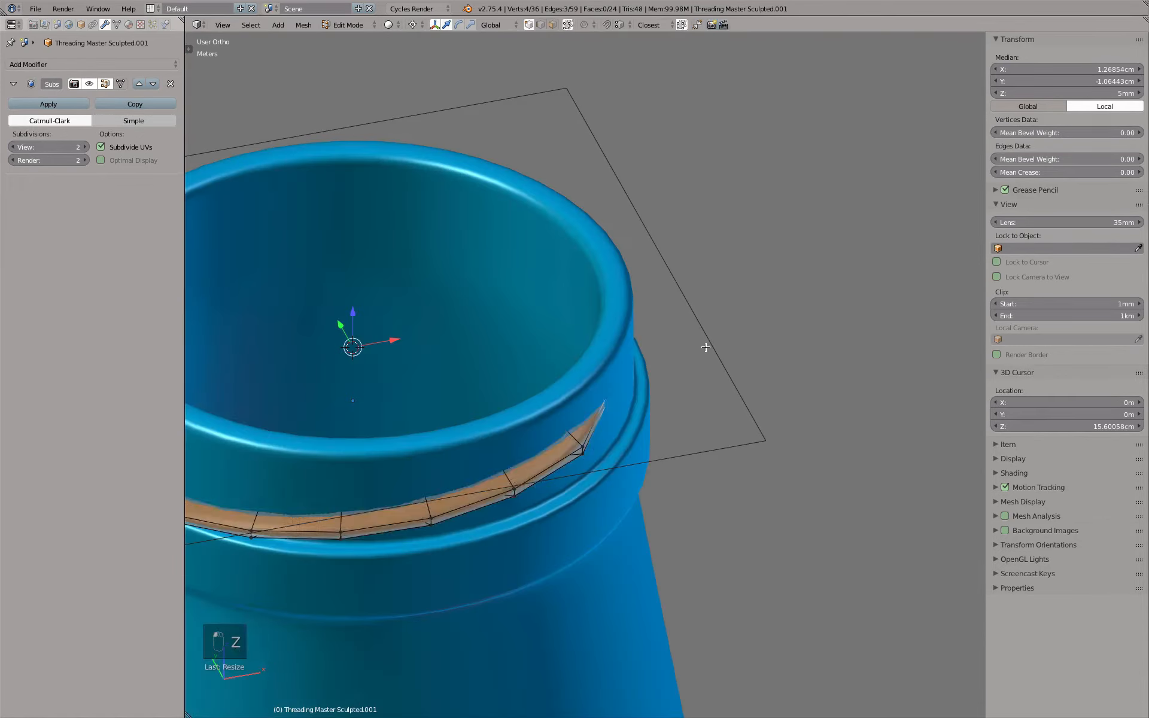
- Examine how the thread's tapered upper end meets the bottle neck wall from above and at an angle
key("Tab")
key("KP_7")
key("z")
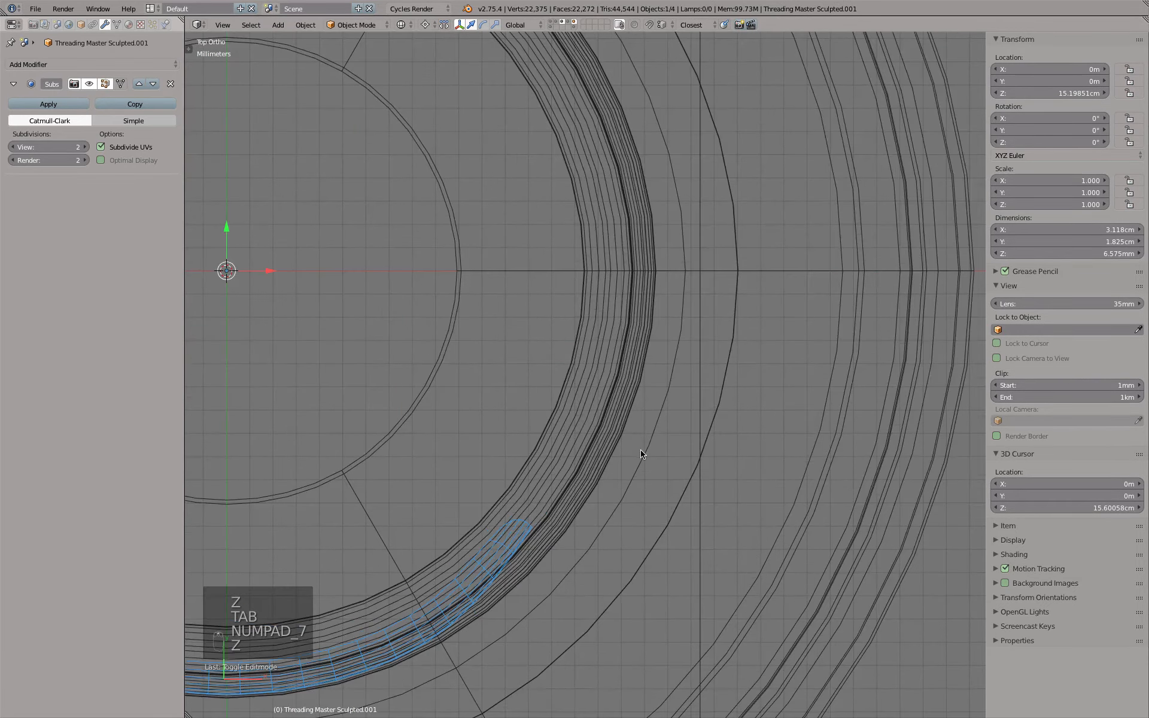
key("z")
scroll(633, 479, "down", 3)
mouse_move(633, 497)
middle_mouse_down()
mouse_move(528, 449)
mouse_move(495, 416)
mouse_move(501, 375)
mouse_move(598, 353)
mouse_move(765, 377)
mouse_move(684, 402)
mouse_move(623, 454)
mouse_move(588, 448)
mouse_move(530, 381)
middle_mouse_up()
- Clip the view to a section of the neck, inspect how the thread penetrates its wall, and clear the clipping
key("z")
key("alt+b")
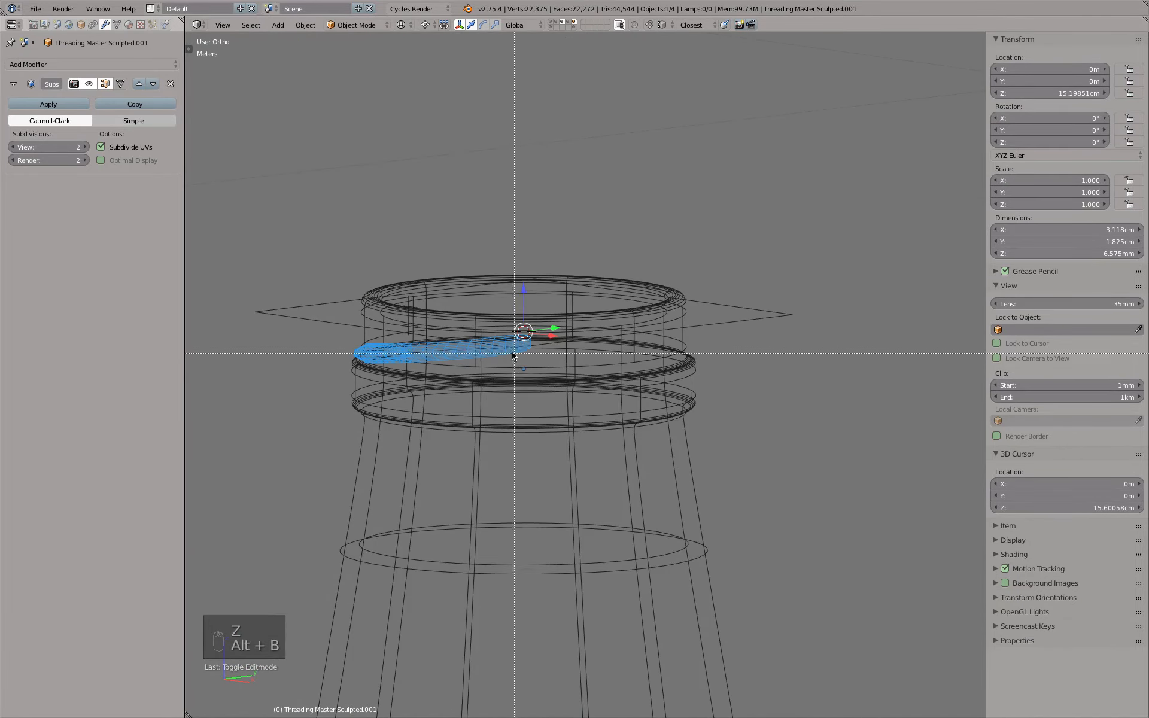
left_click_drag(465, 300, 551, 397)
mouse_move(550, 396)
middle_mouse_down()
mouse_move(520, 344)
mouse_move(767, 260)
mouse_move(826, 200)
middle_mouse_up()
key("z")
scroll(756, 309, "up", 5)
middle_click_drag(766, 277, 772, 272)
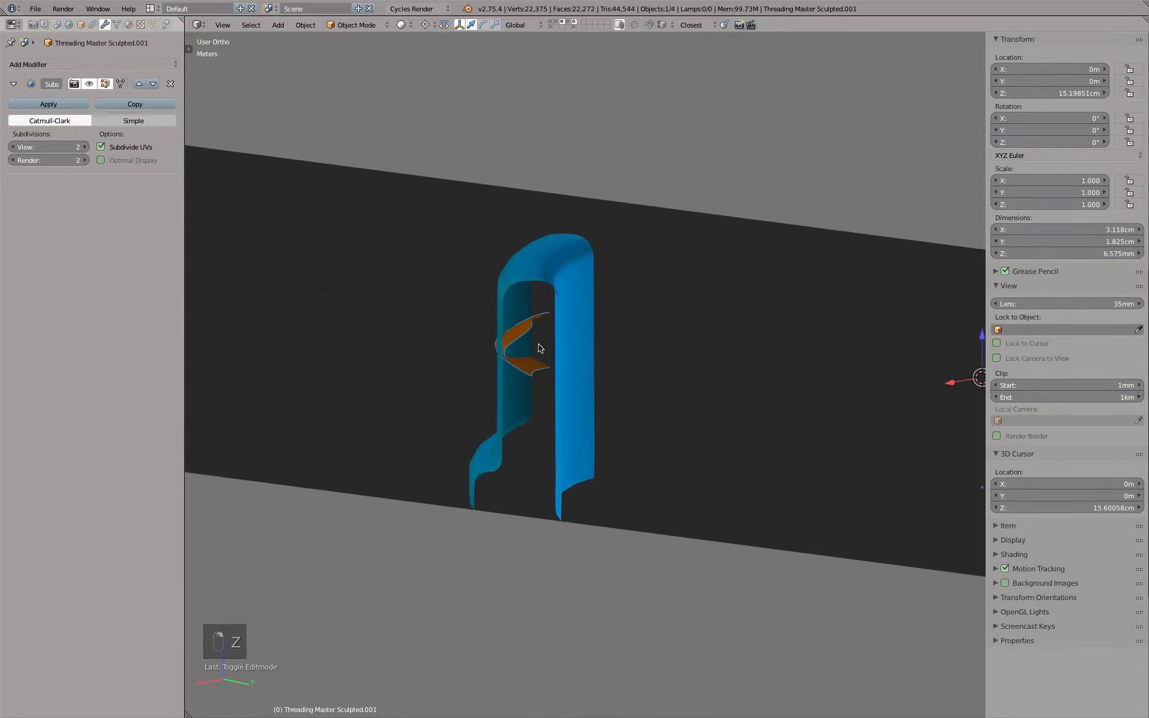
scroll(543, 342, "up", 5)
middle_click_drag(552, 342, 594, 277)
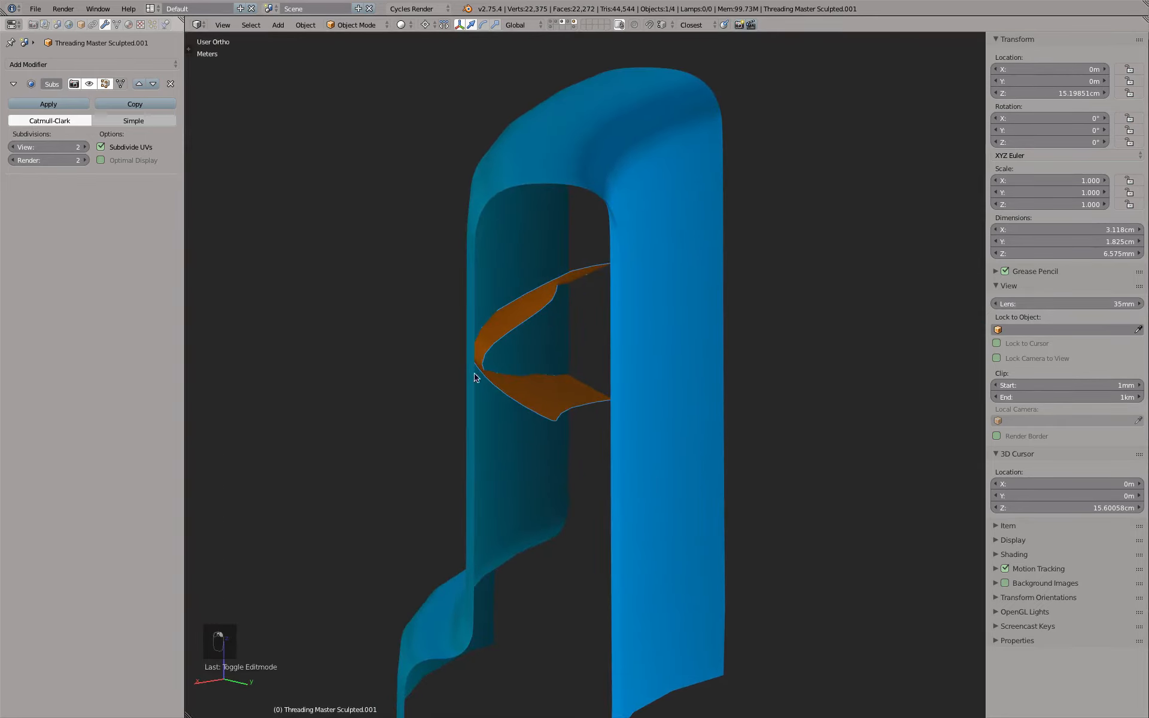
scroll(548, 414, "down", 6)
mouse_move(545, 409)
middle_mouse_down()
mouse_move(559, 419)
mouse_move(553, 394)
middle_mouse_up()
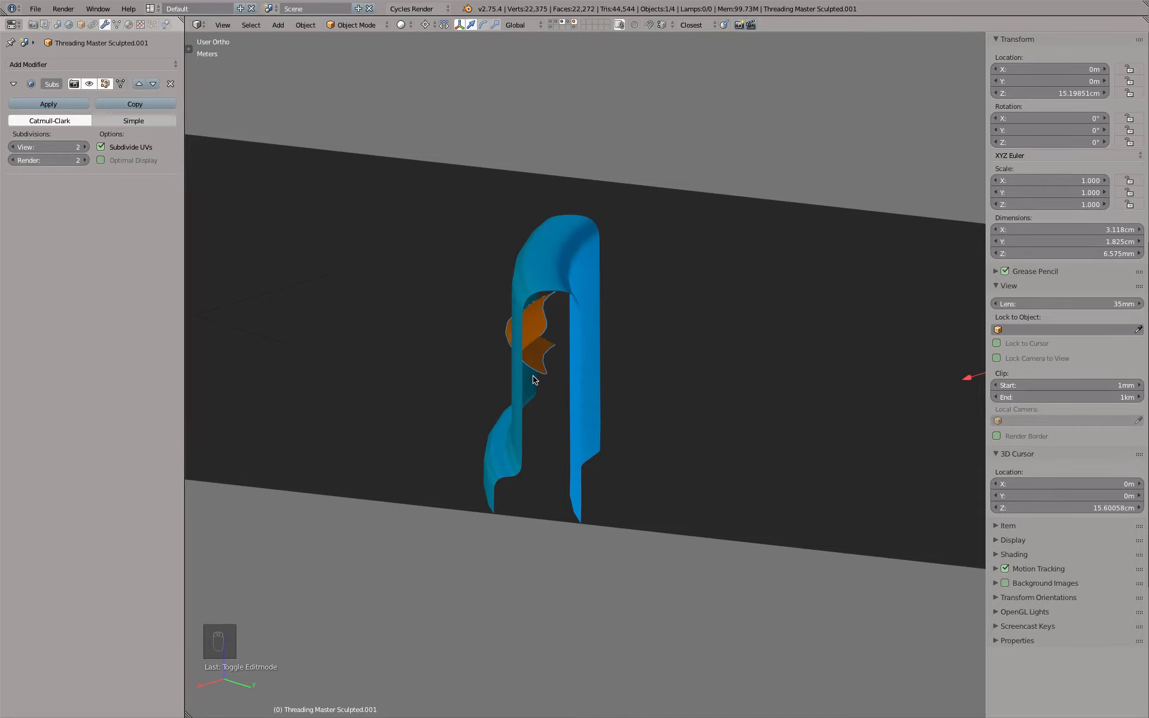
mouse_move(534, 380)
middle_mouse_down()
mouse_move(477, 387)
mouse_move(523, 389)
middle_mouse_up()
key("alt+b")
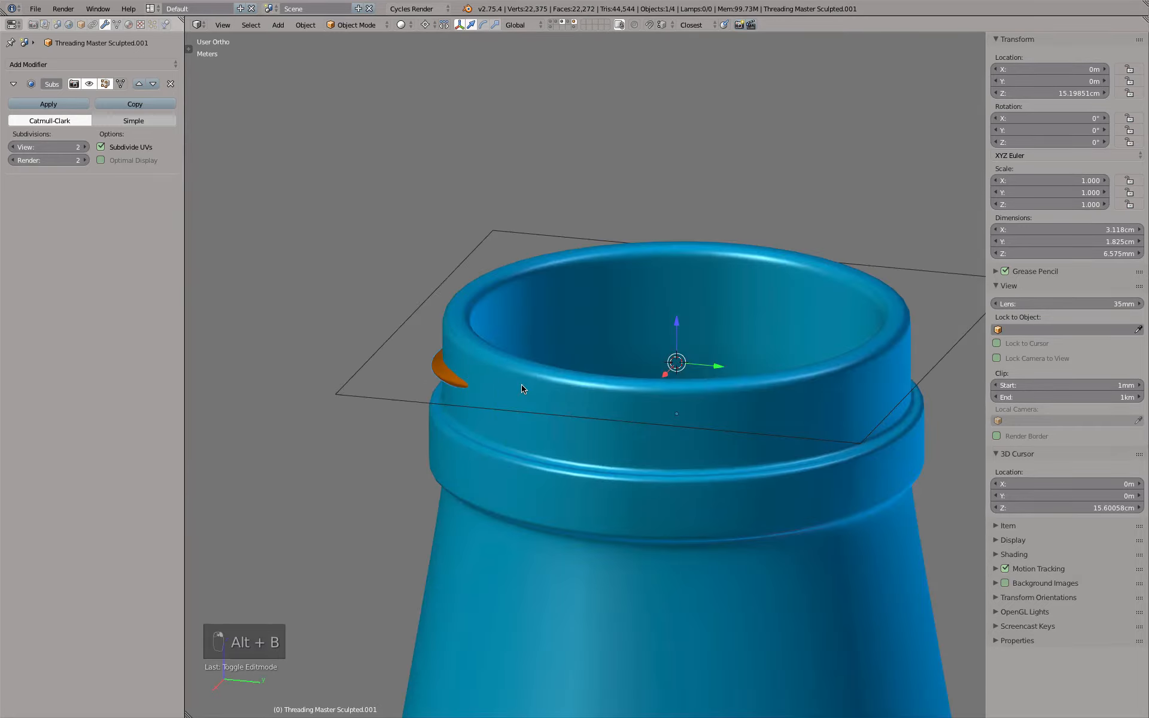
- Make three linked duplicates of the thread in top view, rotating each a further 90° around the 3D cursor
key("KP_1")
key("KP_7")
key("z")
scroll(539, 437, "down", 4)
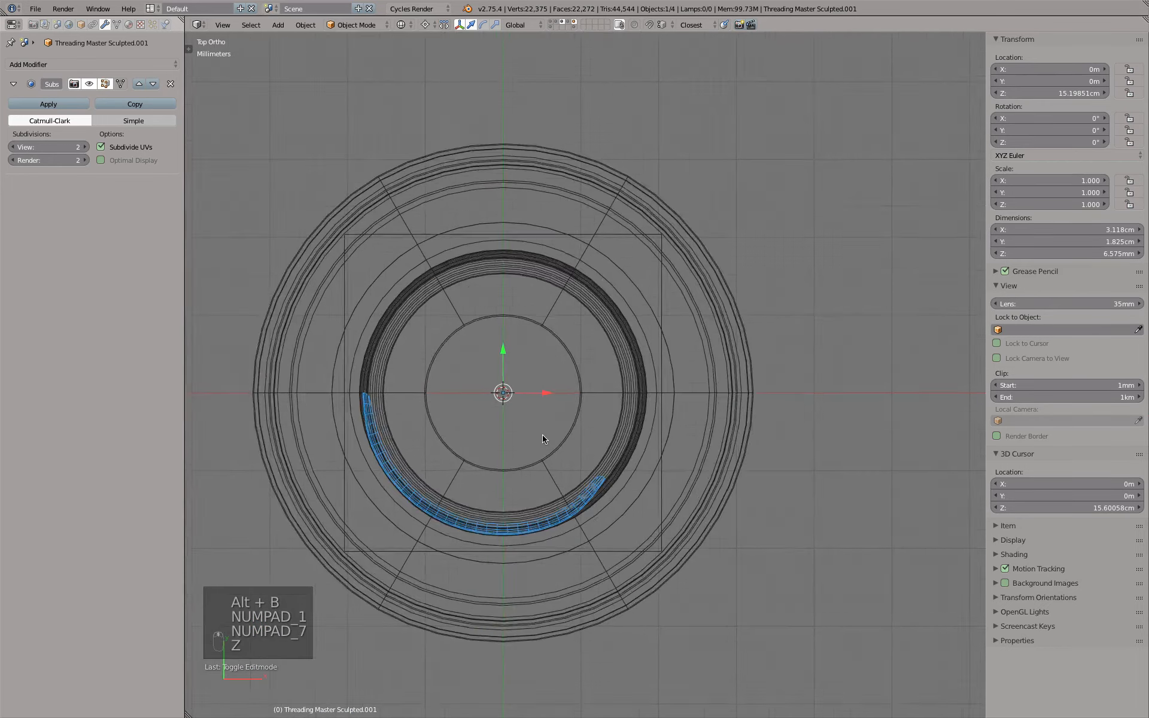
scroll(543, 439, "up", 2)
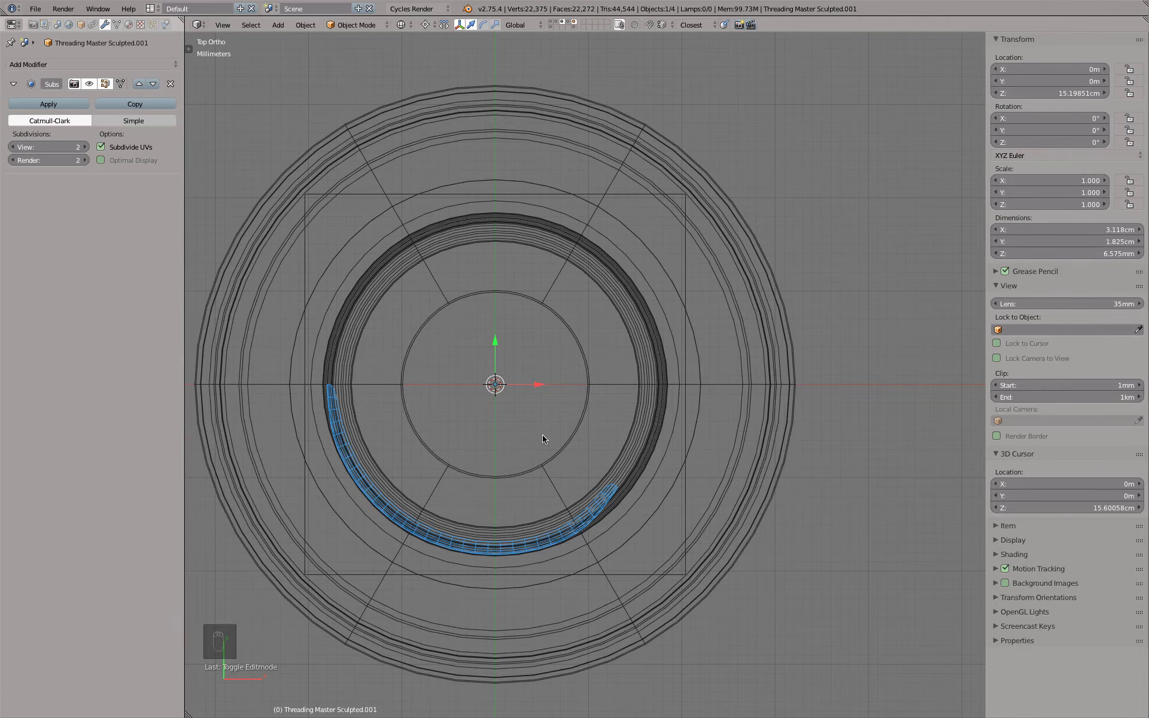
key("alt+d")
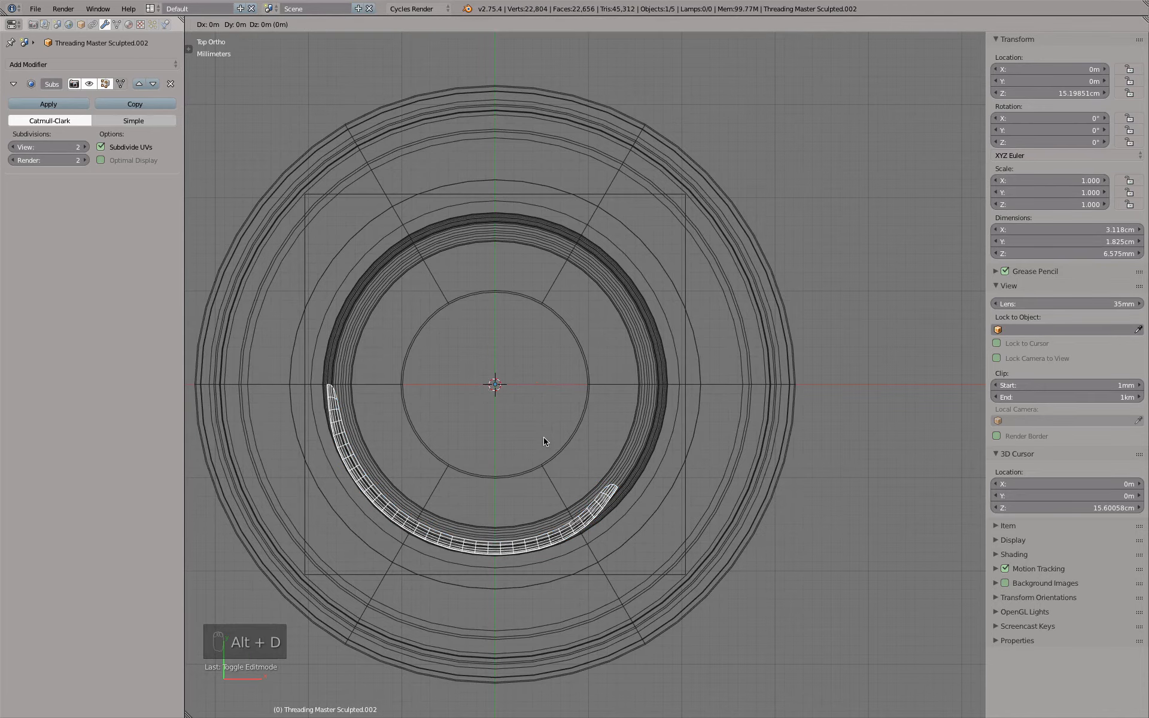
type("r90")
key("Return")
key("alt+d")
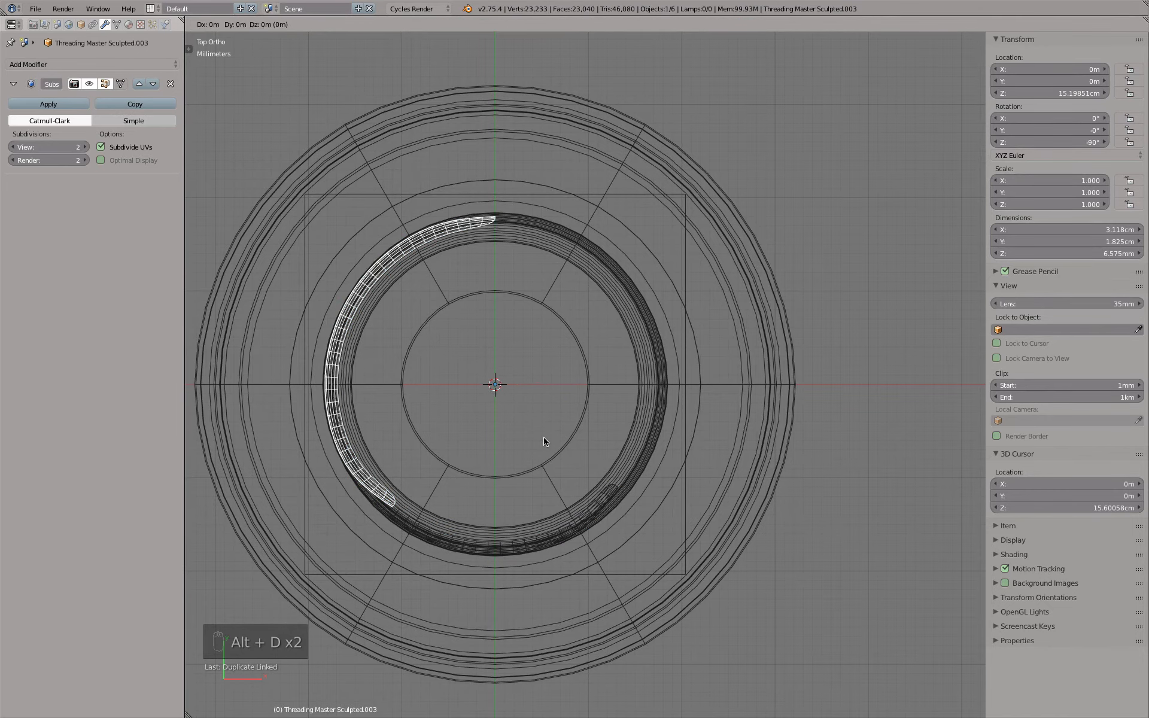
type("r90")
key("Return")
key("alt+d")
type("r90")
key("Return")
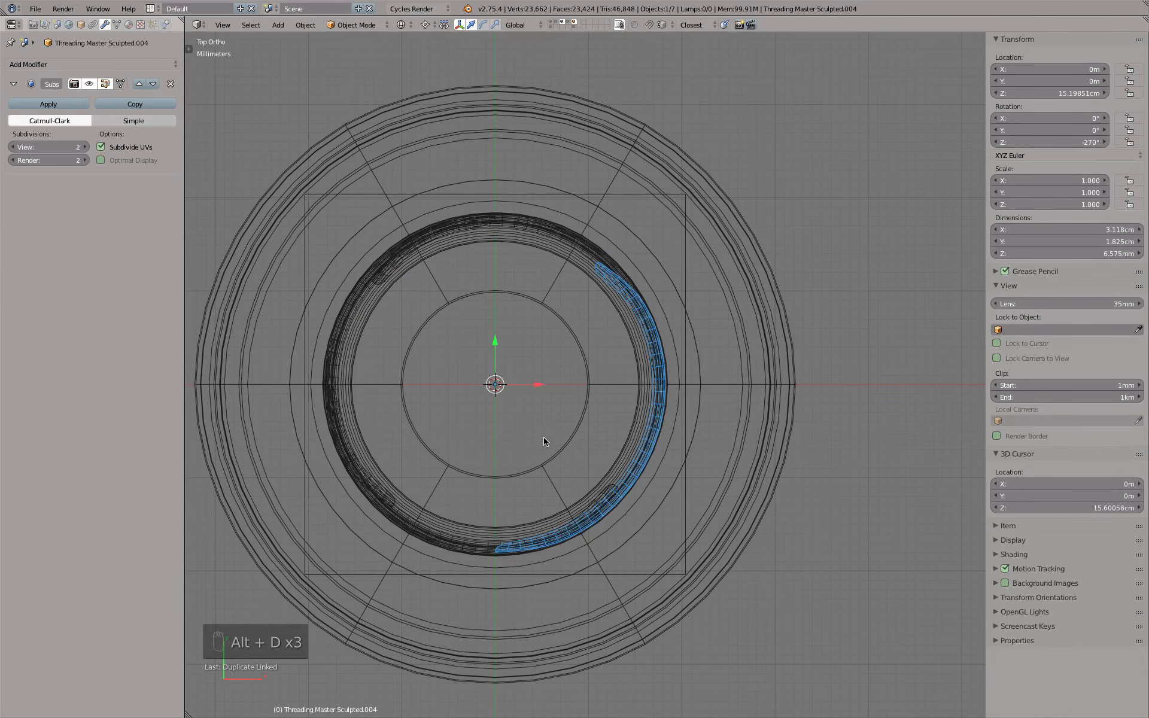
- Delete the three rotated linked duplicates of the thread
key("z")
mouse_move(542, 441)
middle_mouse_down()
mouse_move(568, 294)
mouse_move(579, 326)
middle_mouse_up()
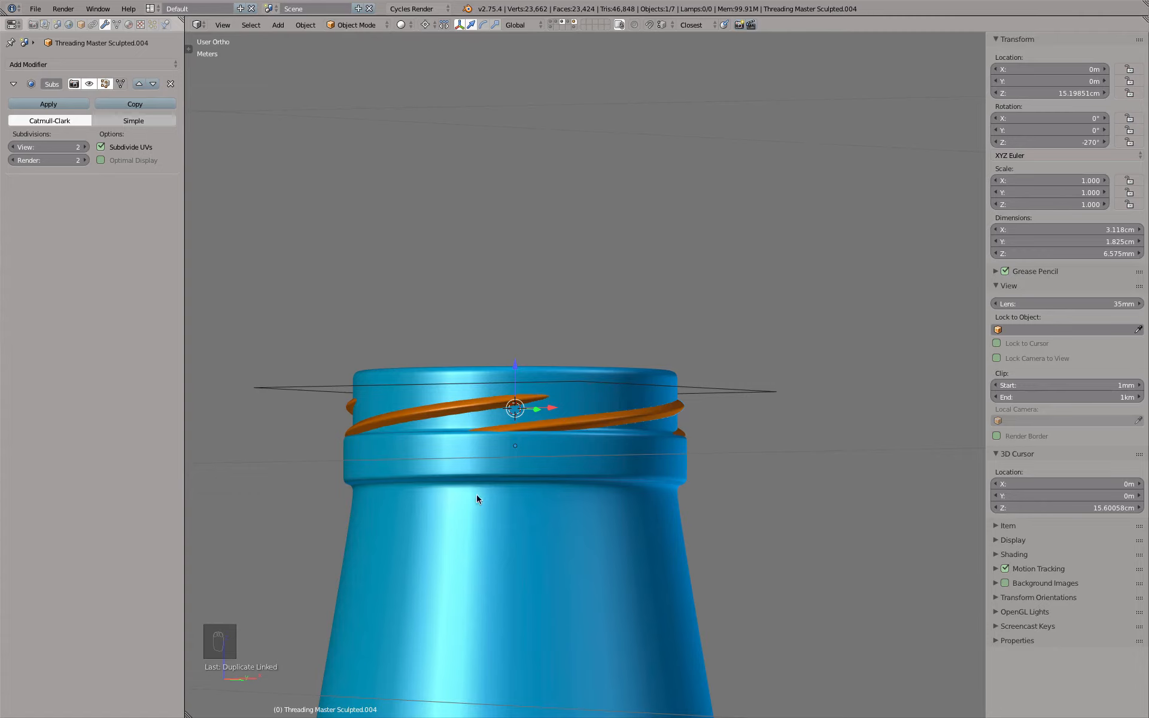
middle_click_drag(480, 411, 472, 337)
key("z")
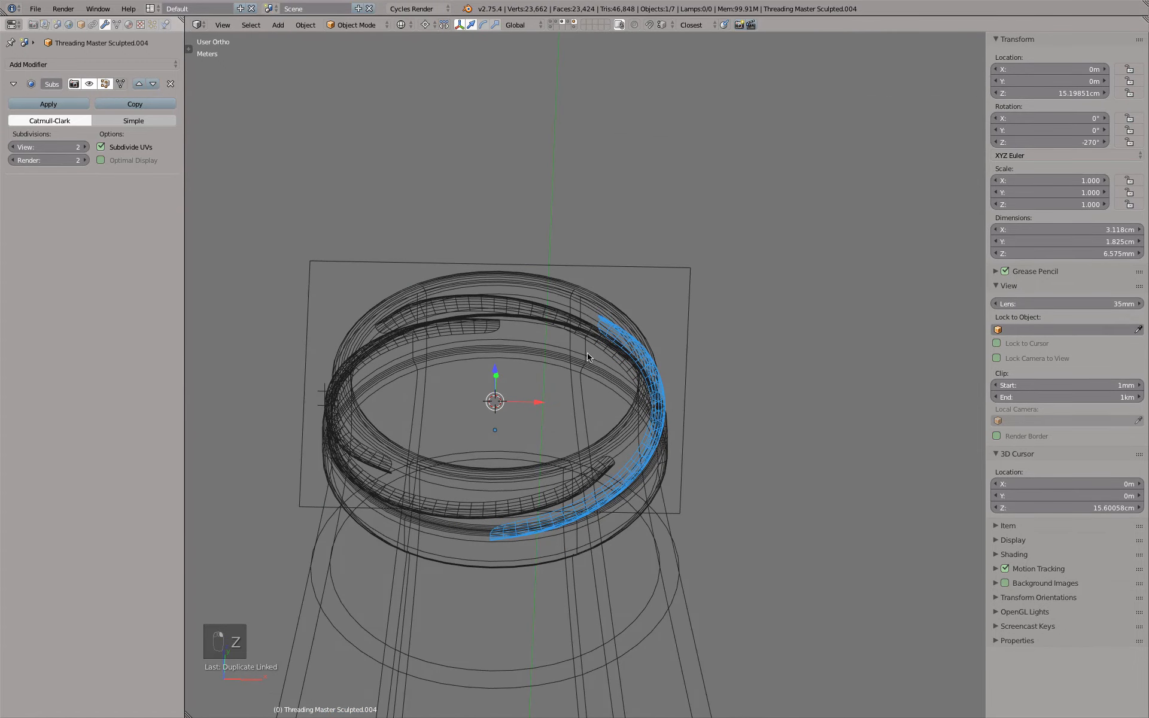
right_click(491, 328, "shift")
right_click(488, 308, "shift")
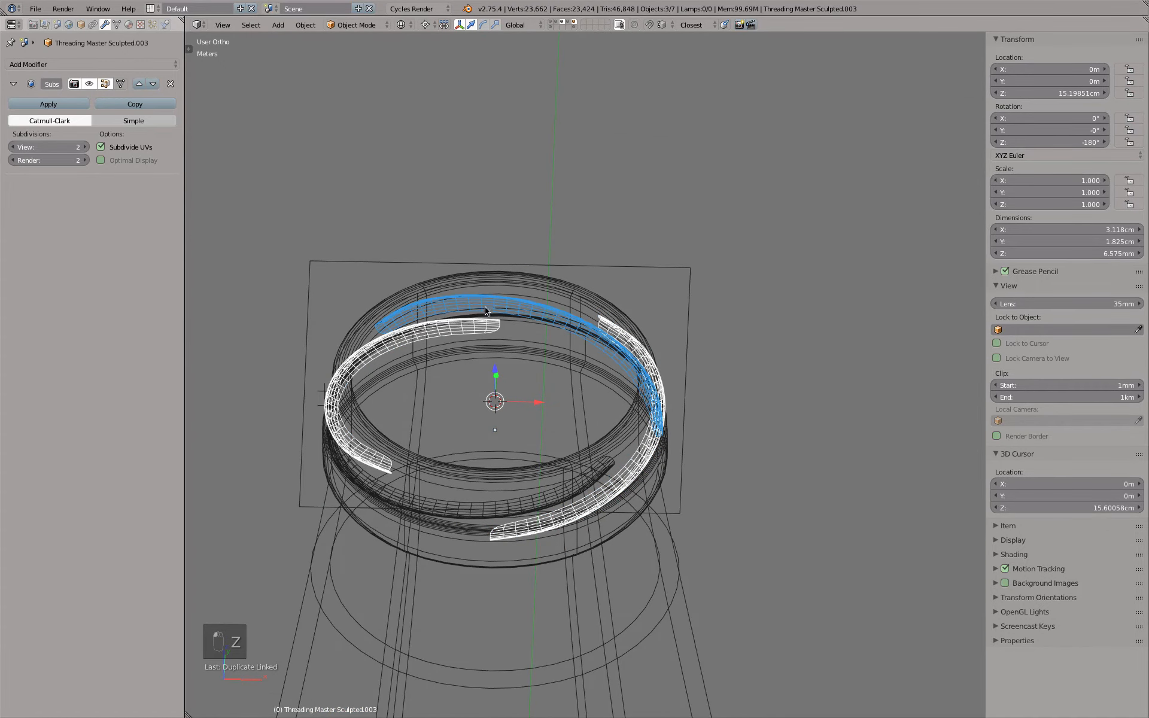
mouse_move(528, 409)
middle_mouse_down()
mouse_move(551, 394)
mouse_move(515, 452)
middle_mouse_up()
key("x")
left_click(514, 454)
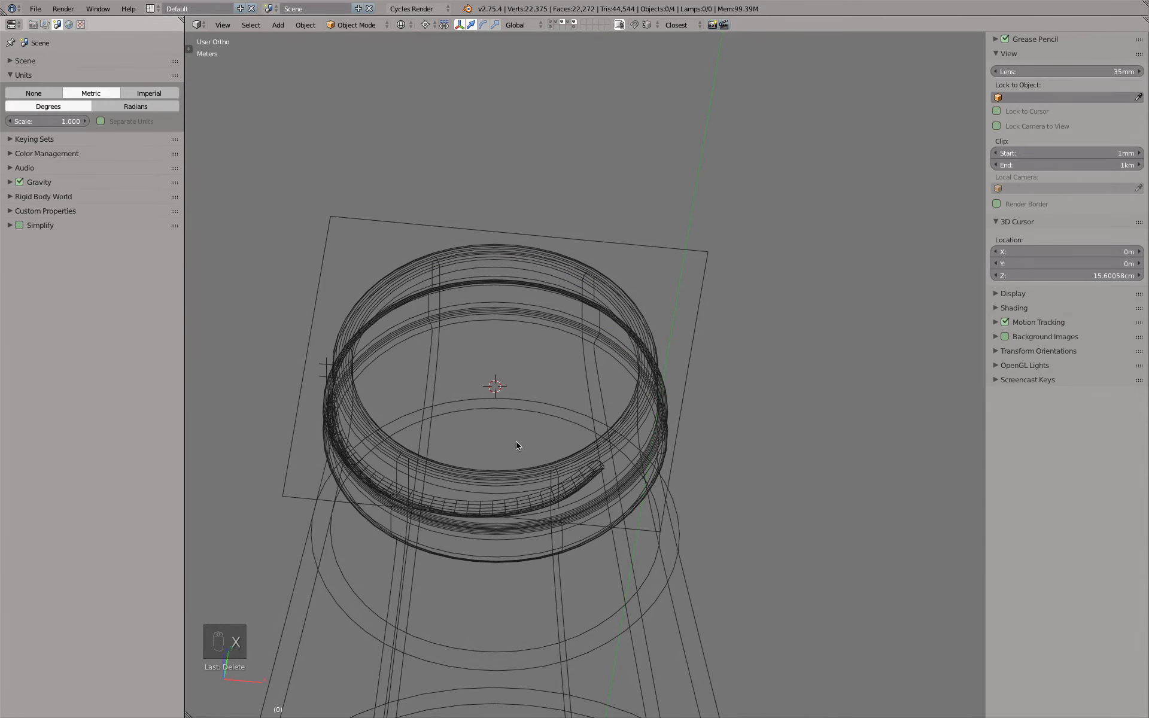
- Select the remaining thread on the neck and snap the 3D cursor to its origin
right_click(479, 503)
key("KP_7")
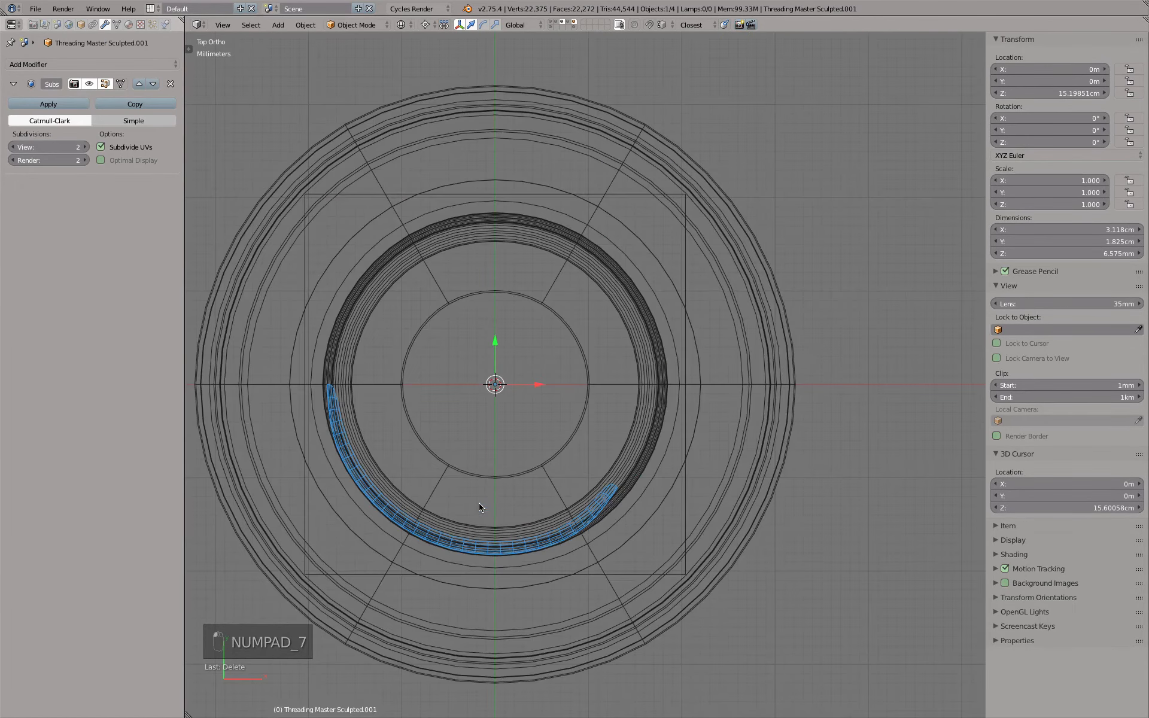
key("KP_1")
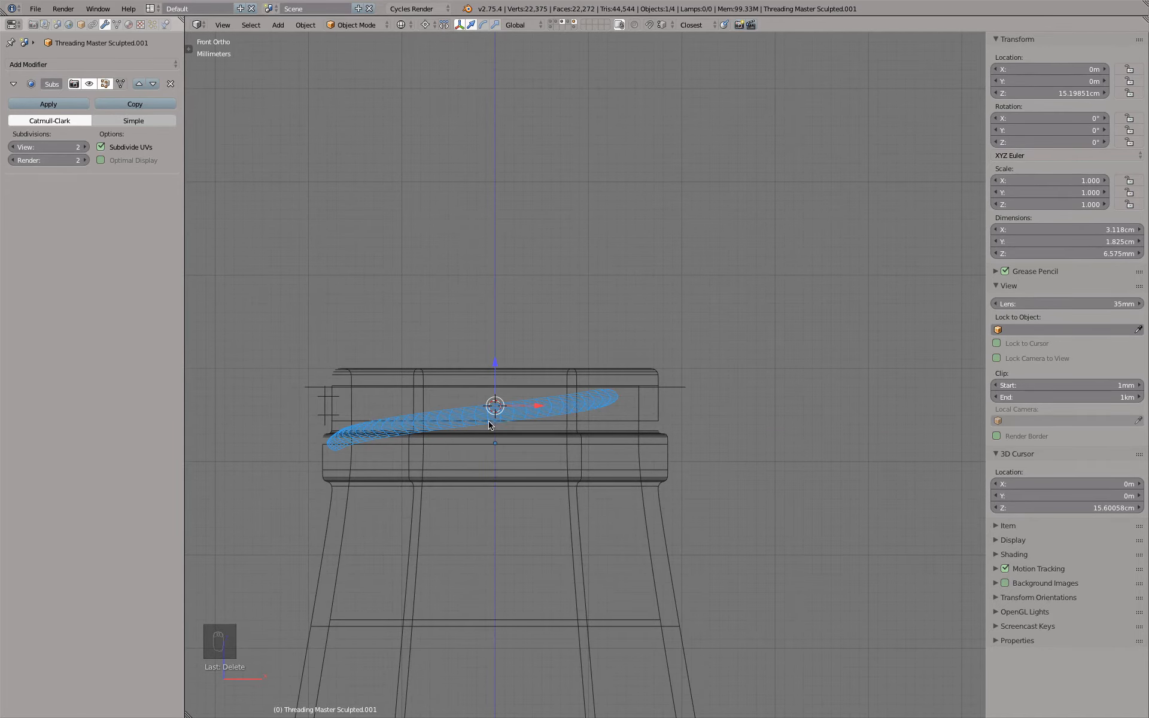
key("shift+s")
left_click(520, 461)
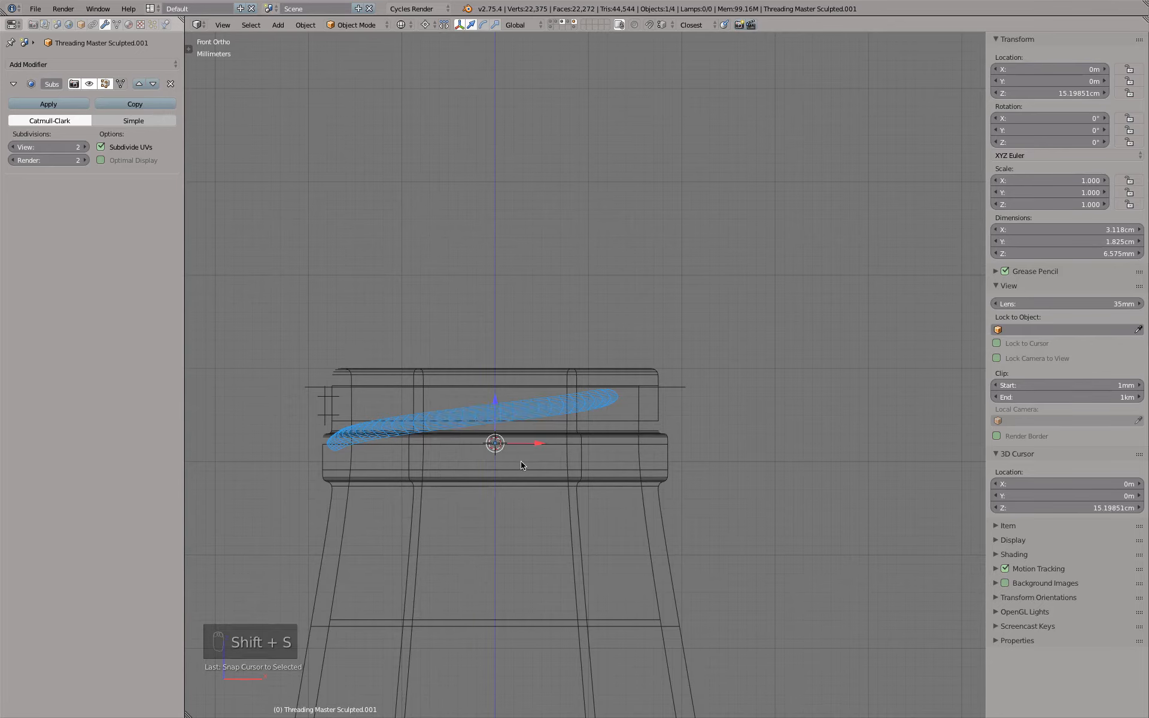
- Add a Single Arrow empty at the 3D cursor and set its display size to 2 cm
key("shift+a")
mouse_move(521, 464)
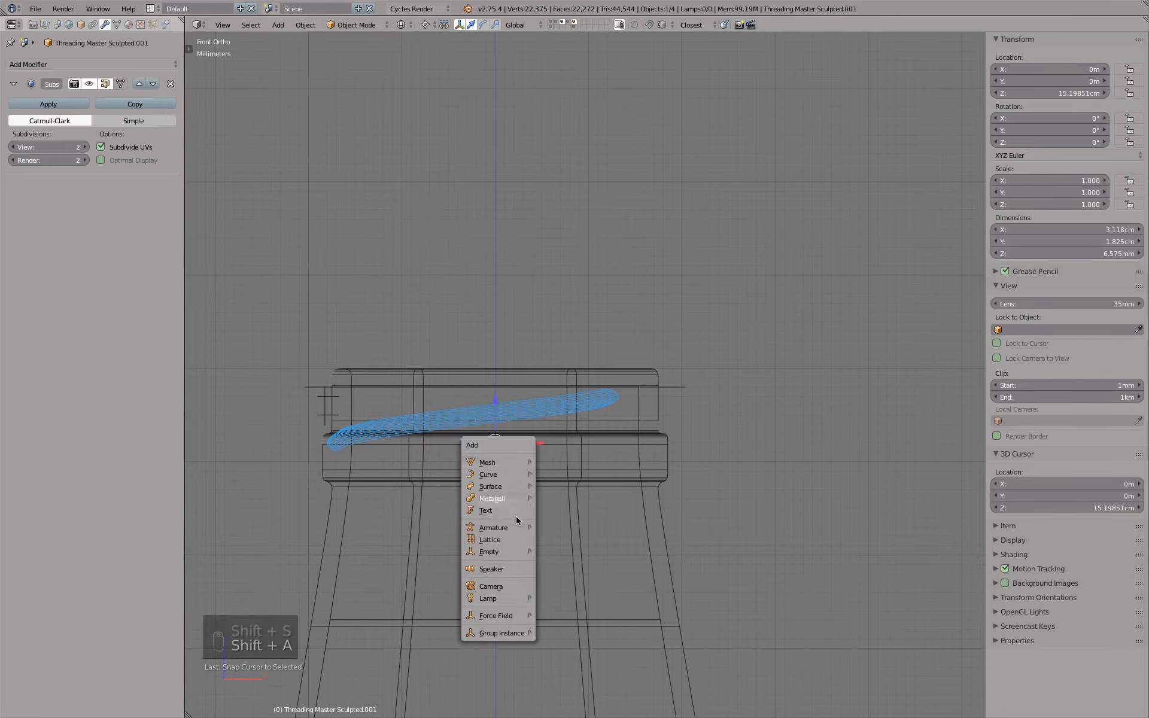
mouse_move(510, 551)
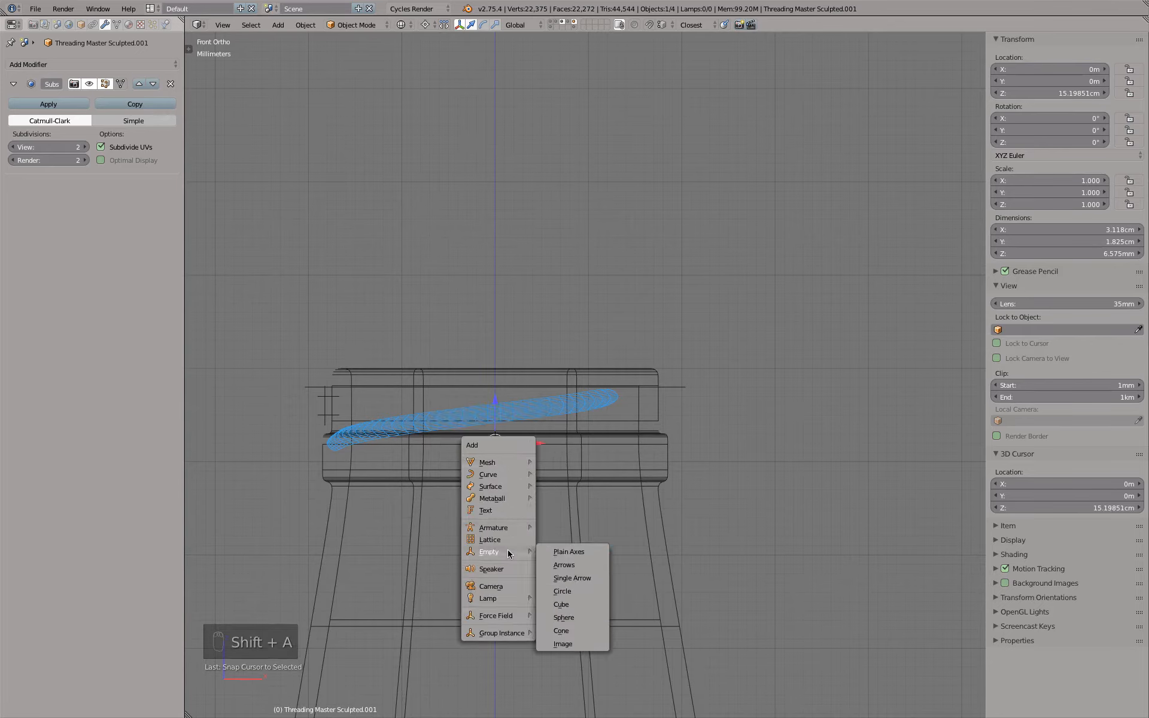
left_click(588, 577)
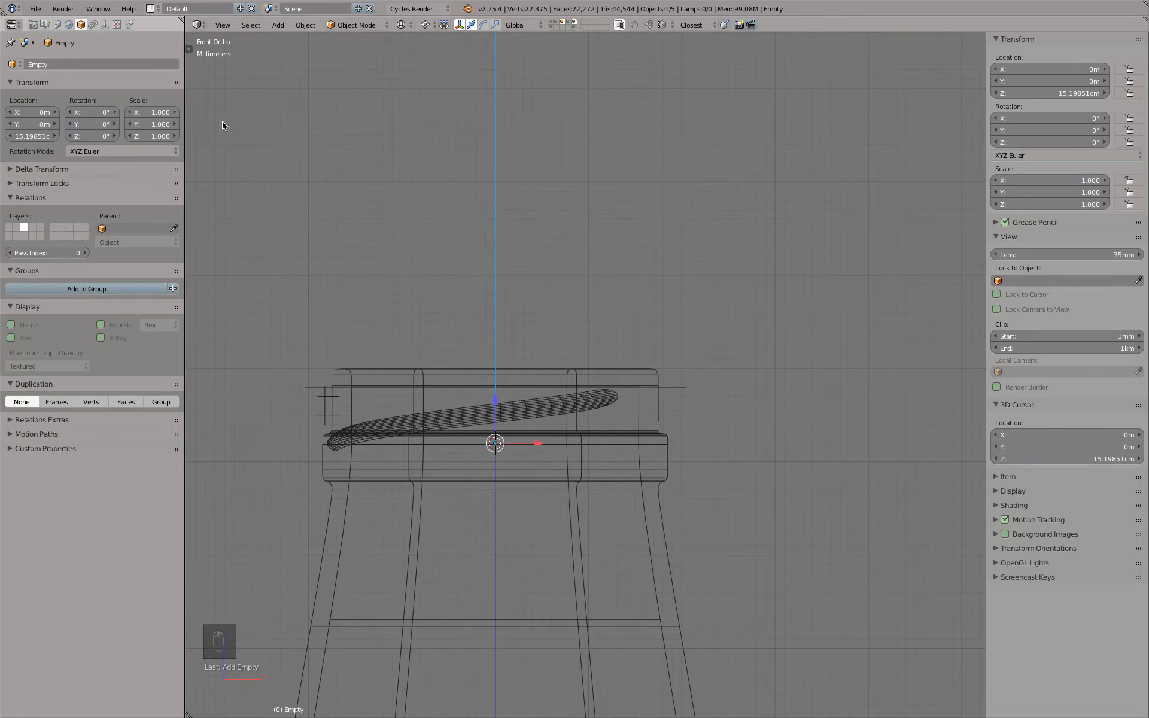
left_click(105, 24)
left_click(141, 96)
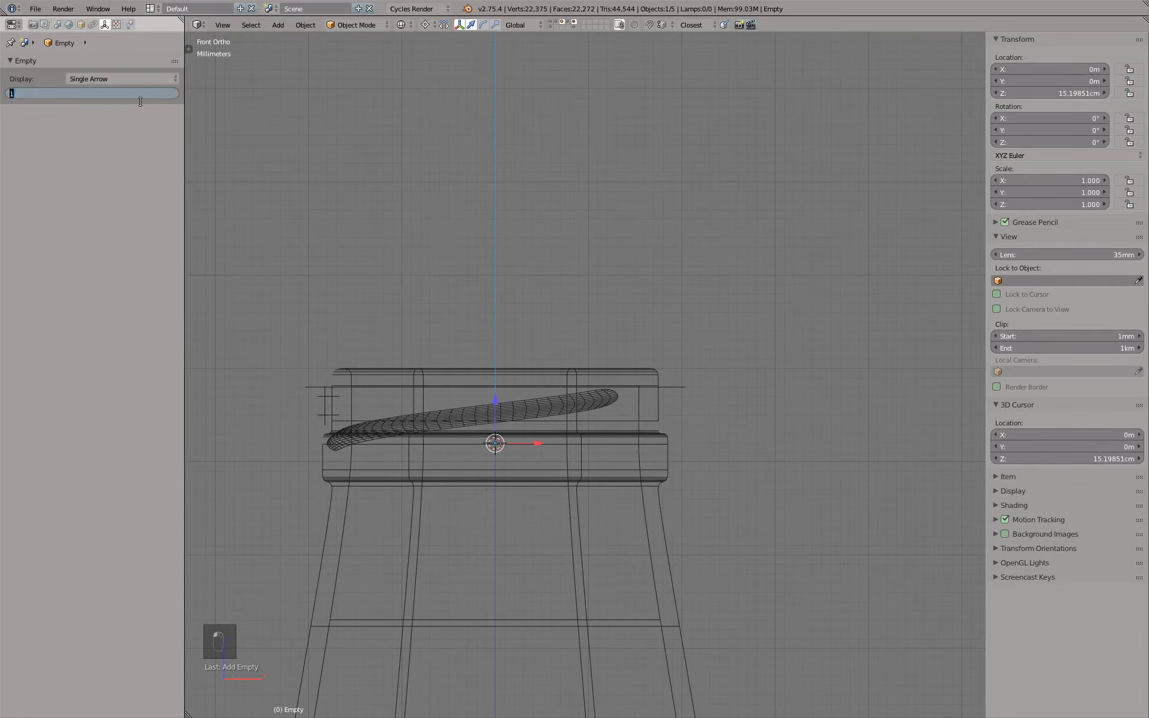
key("Return")
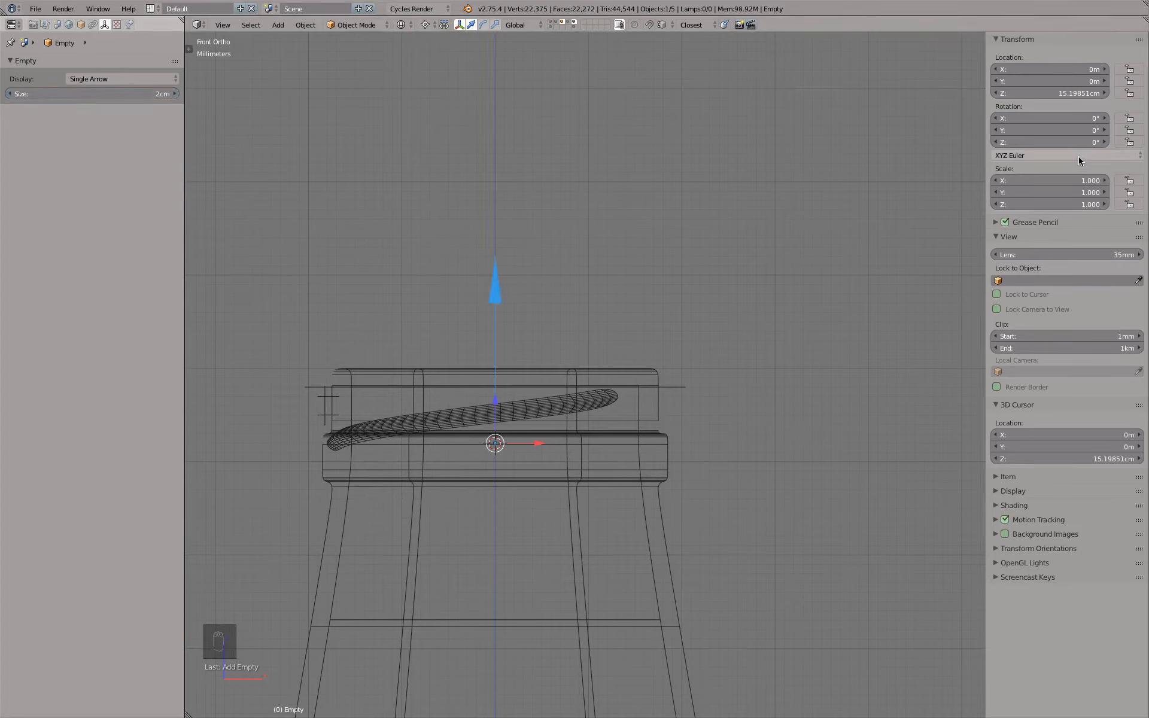
- Set the empty's Z rotation to 360/4 degrees and check it in top view
left_click(1044, 144)
type("360/4")
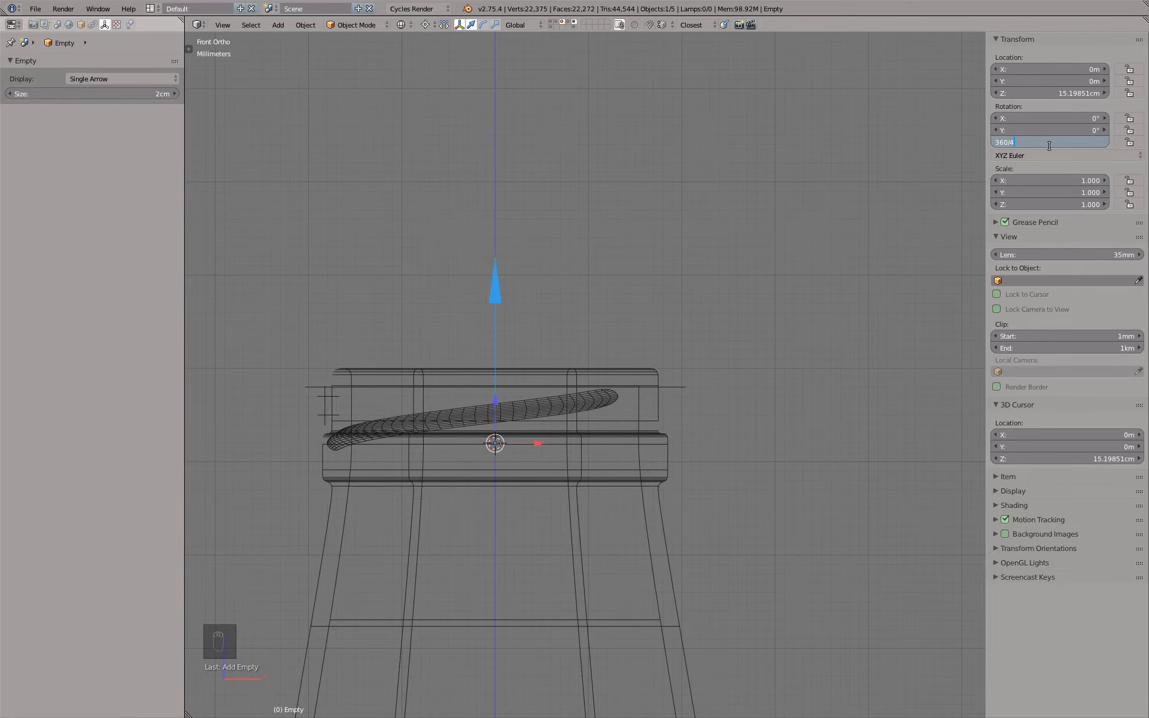
key("Return")
key("KP_7")
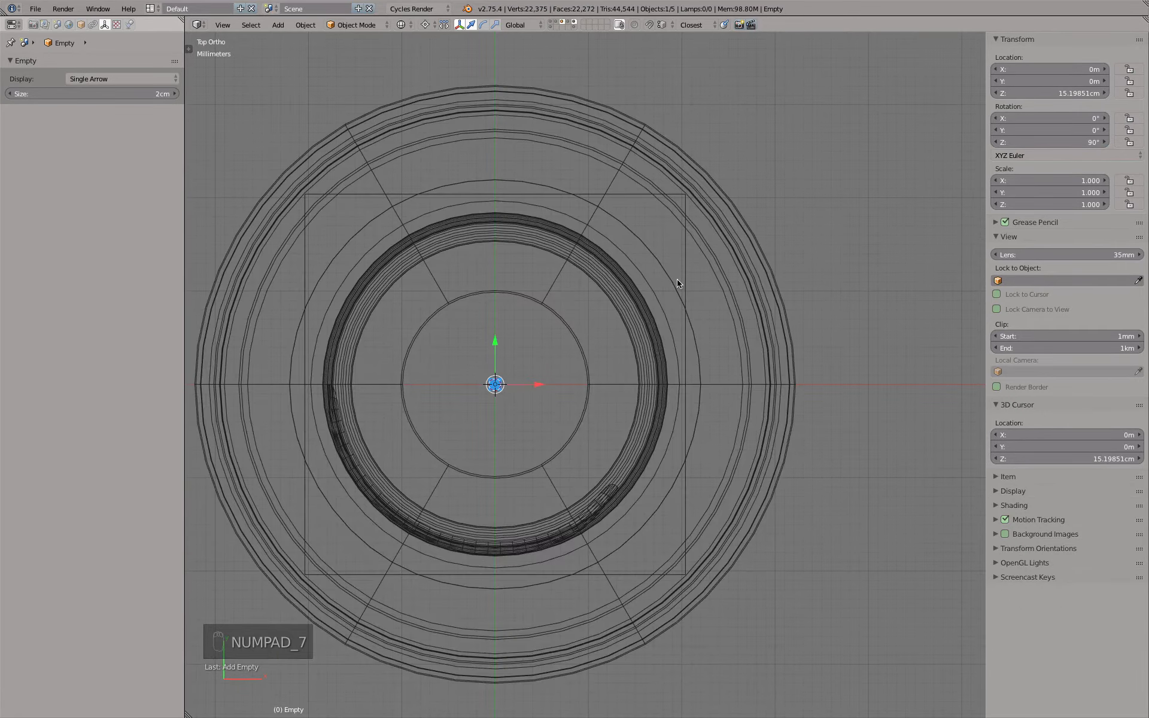
scroll(543, 342, "up", 6)
scroll(543, 342, "down", 5)
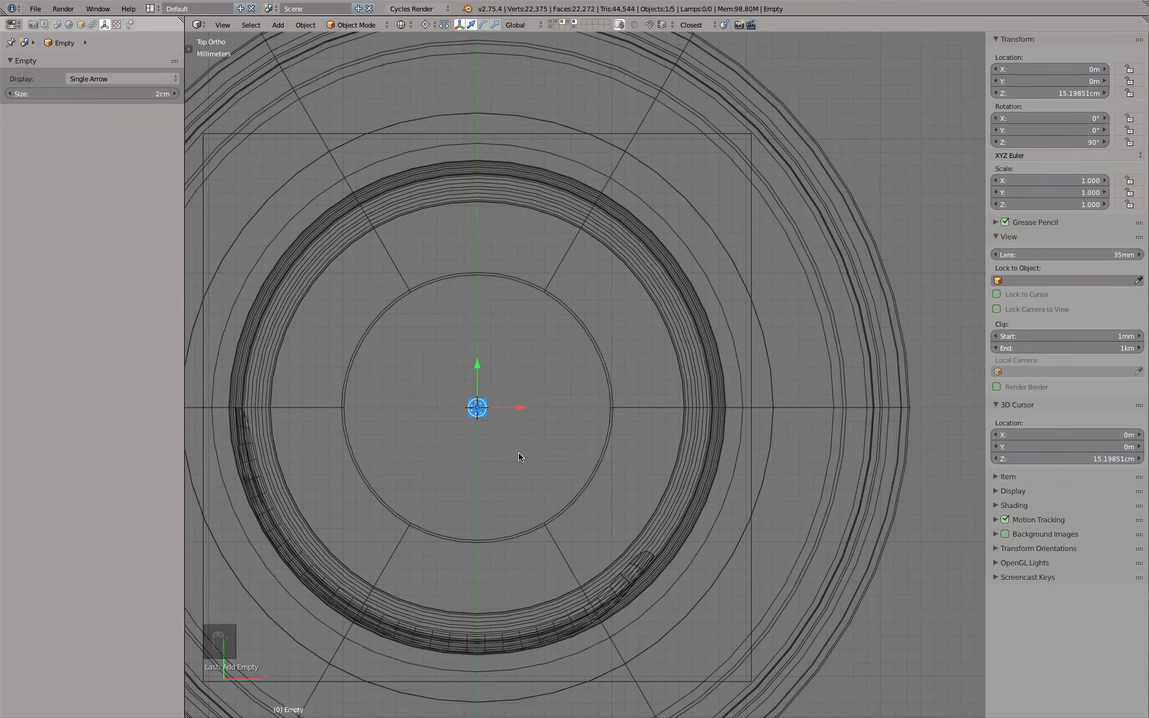
- Select the thread on the neck and add an Array modifier to it in solid shading
right_click(629, 579)
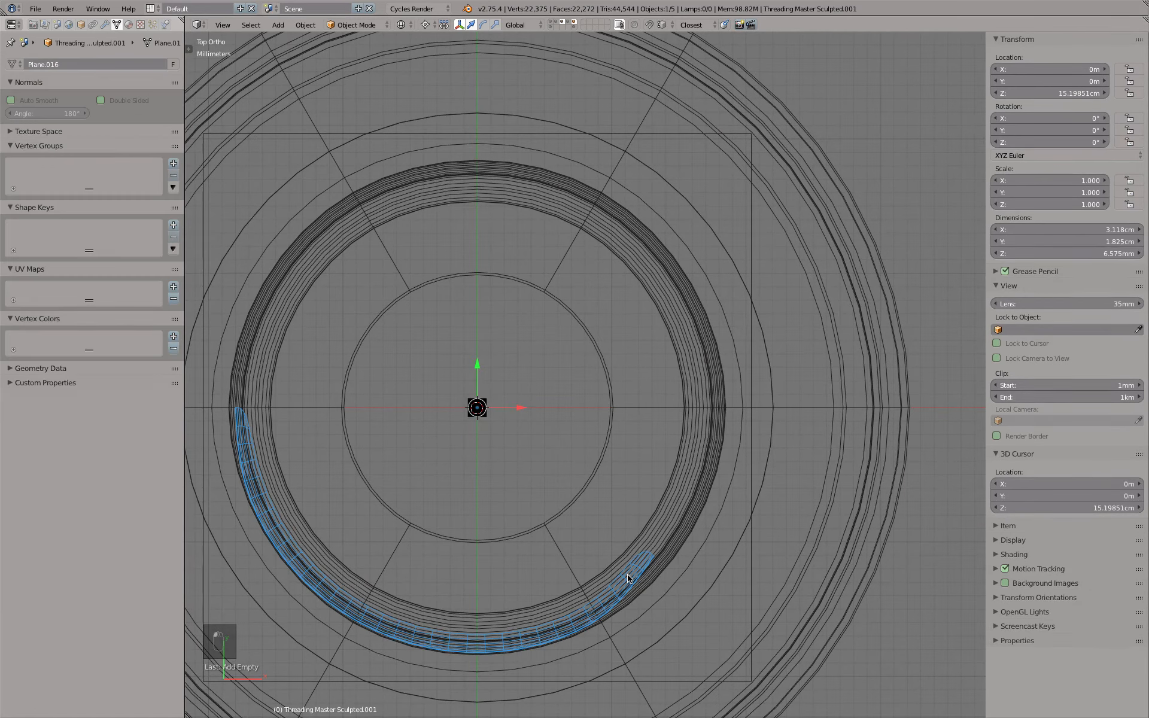
middle_click_drag(554, 511, 536, 392)
key("z")
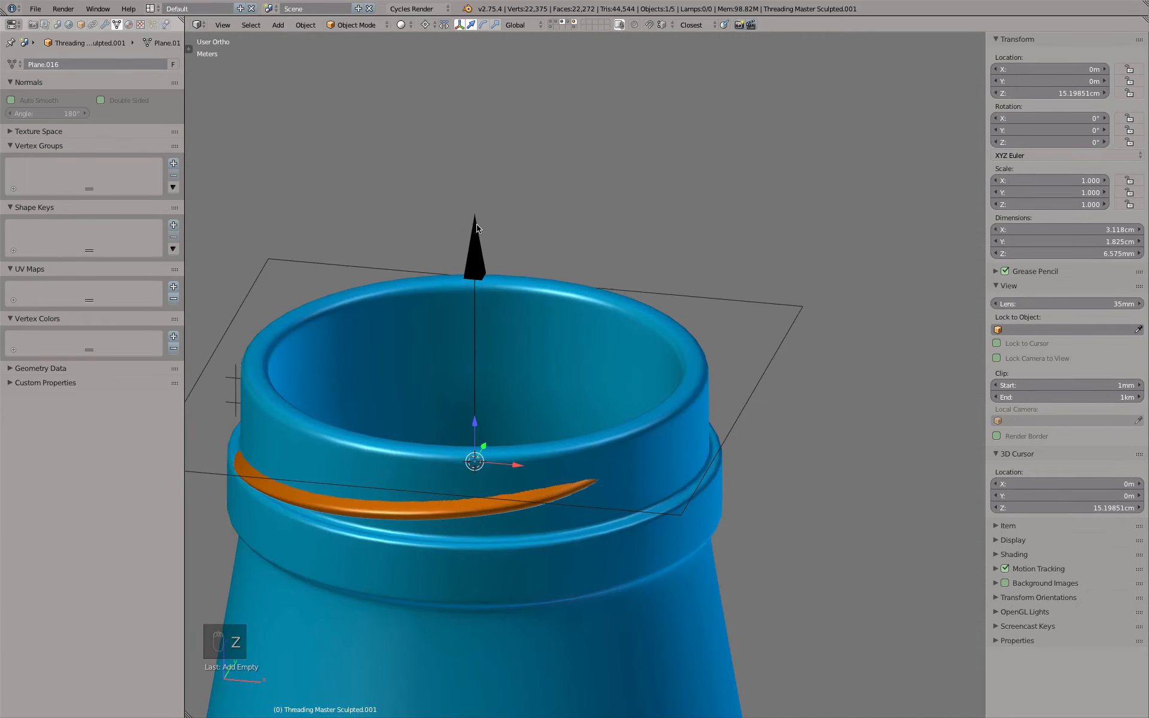
left_click(106, 25)
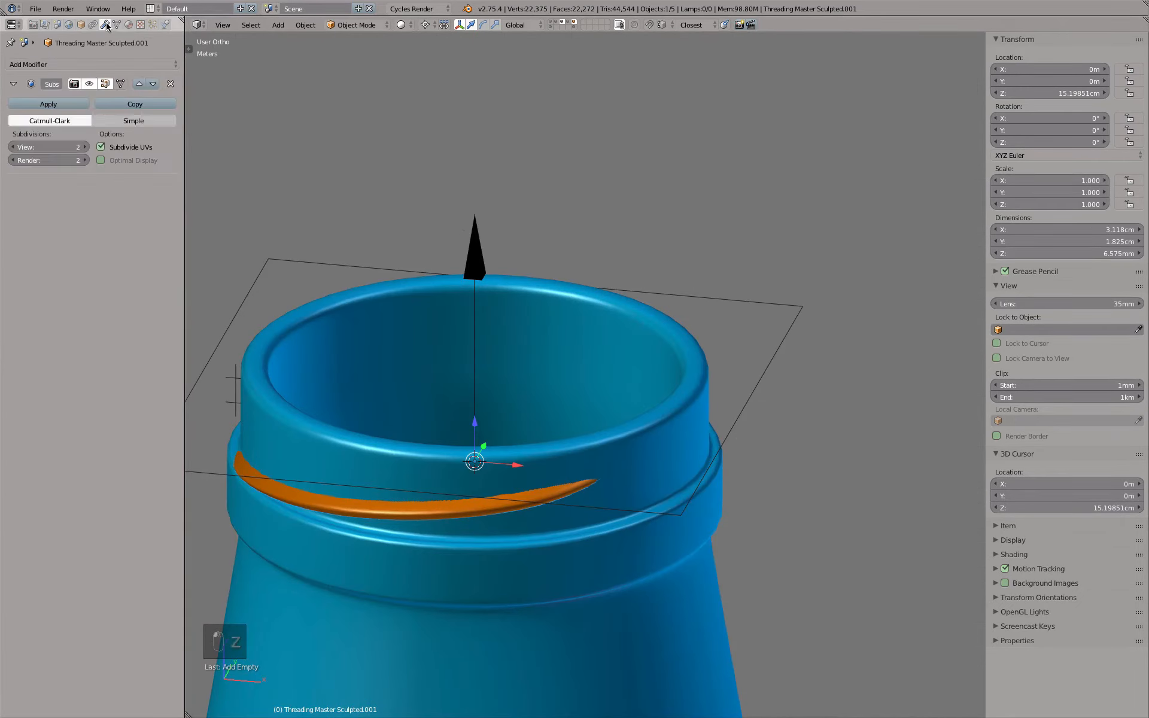
left_click(103, 64)
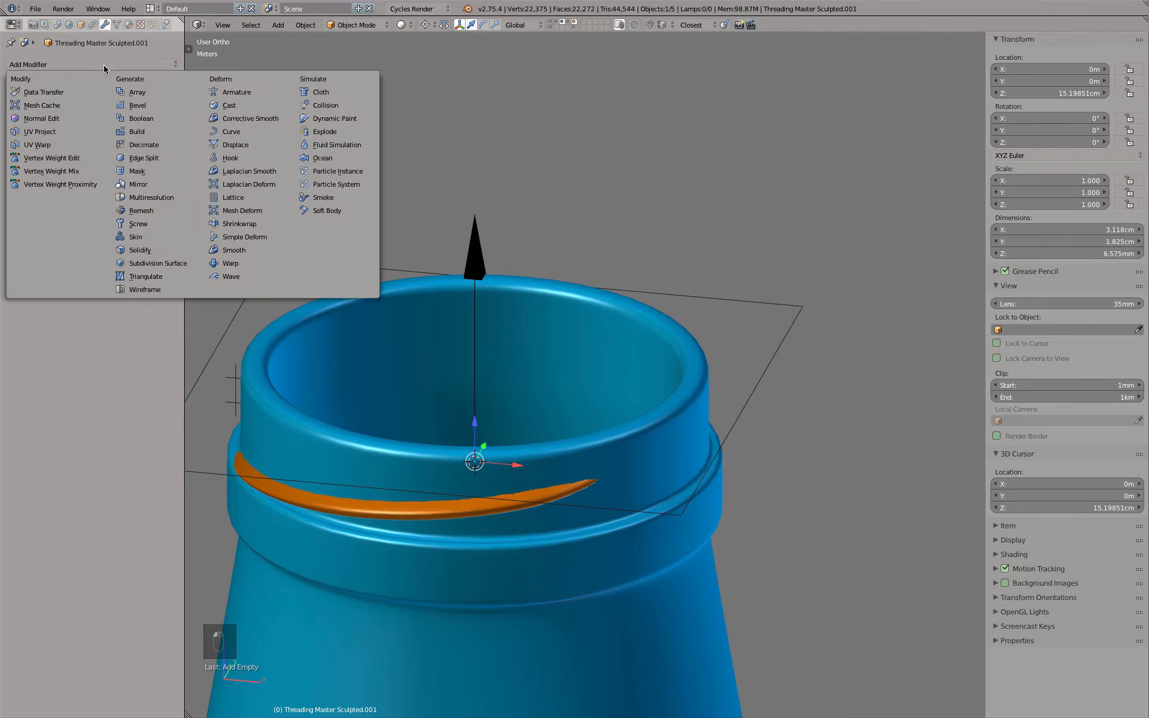
left_click(152, 93)
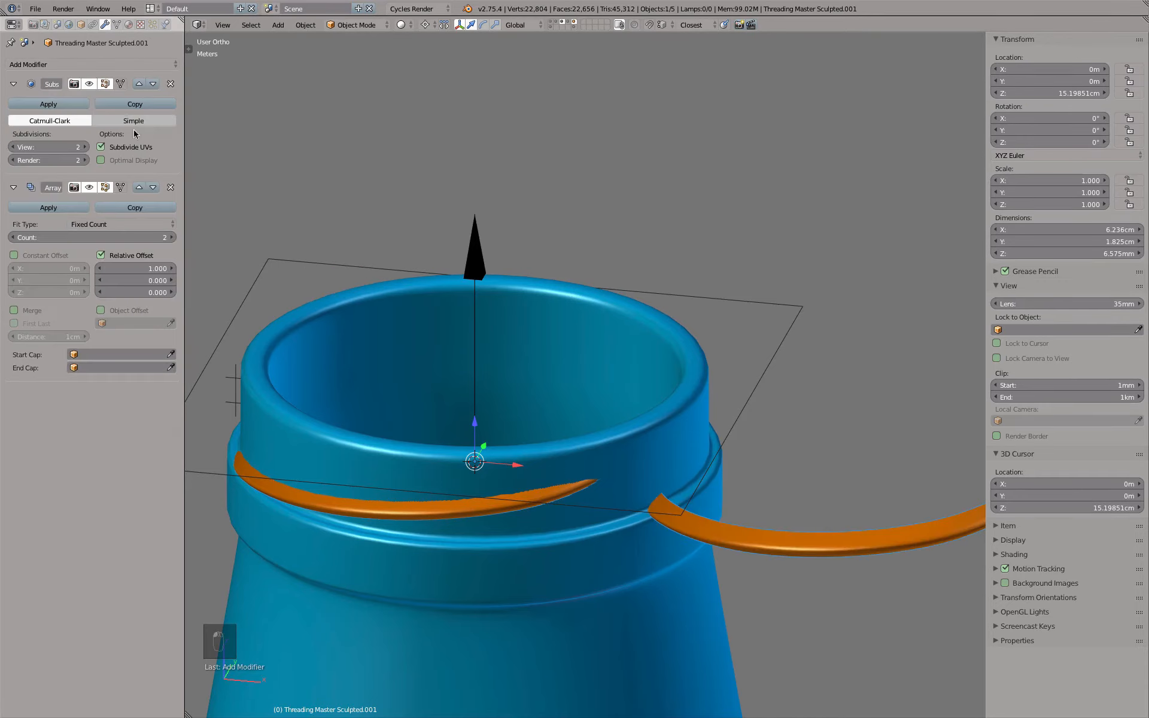
- Set the thread's array to a count of 4, replacing the relative offset with an object offset that uses the arrow empty
left_click(101, 256)
left_click(173, 238)
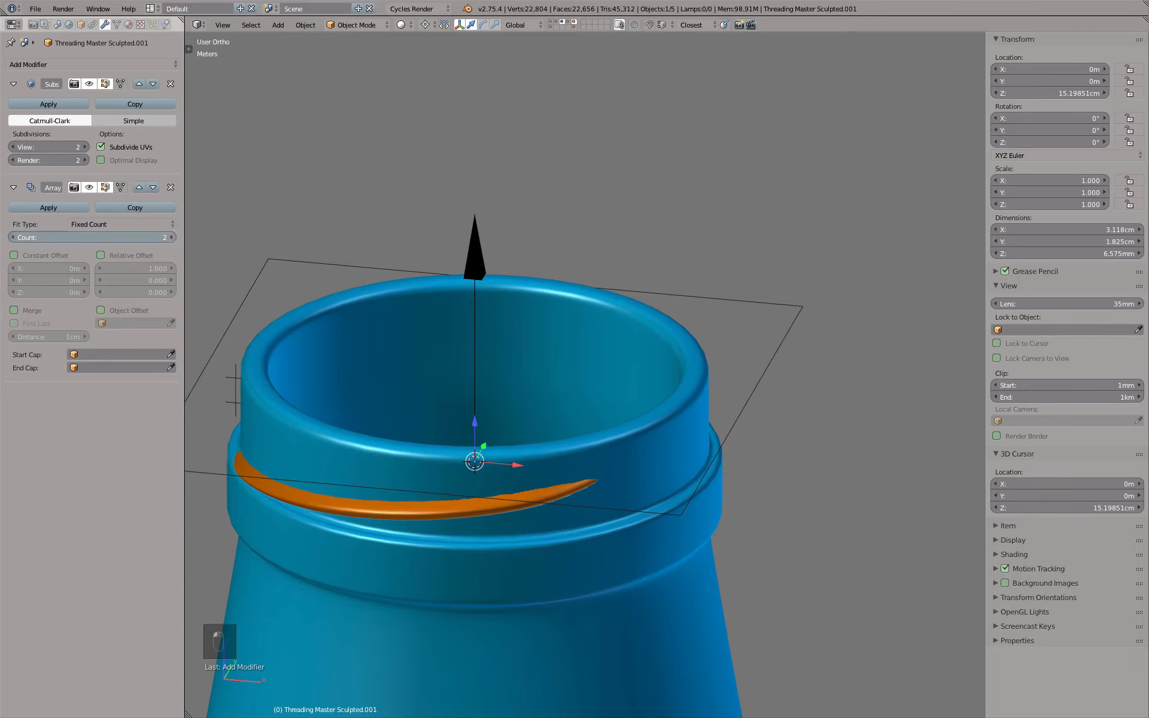
left_click(172, 238)
left_click(100, 310)
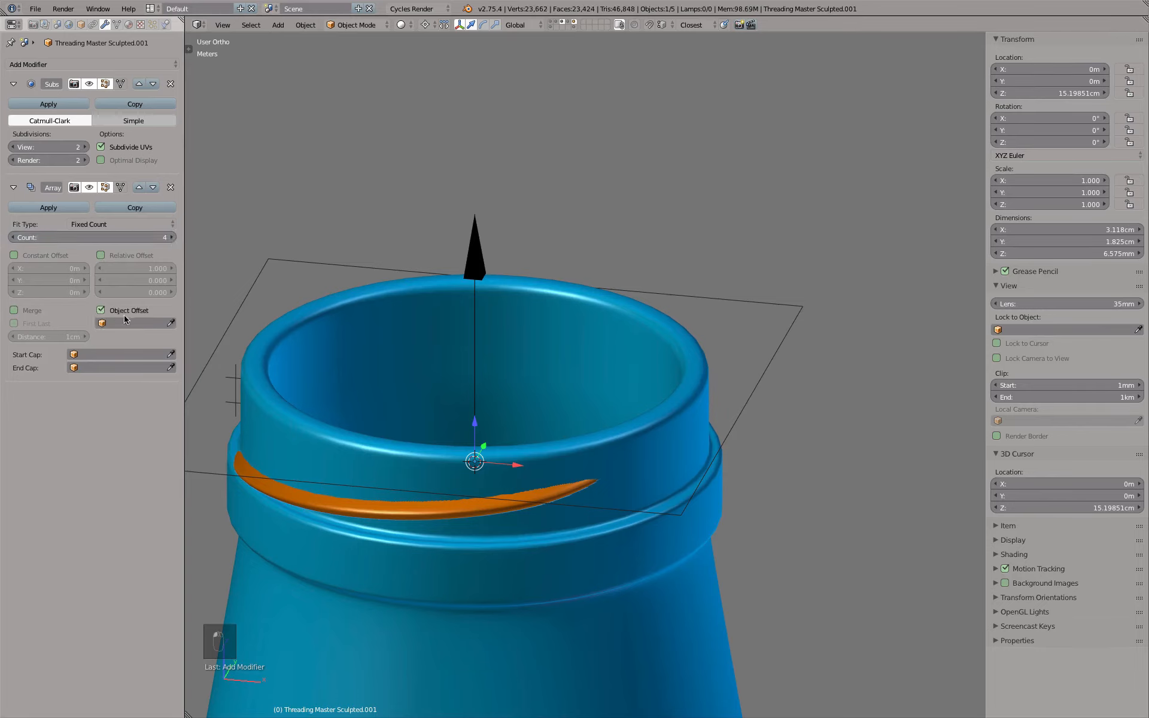
left_click(172, 324)
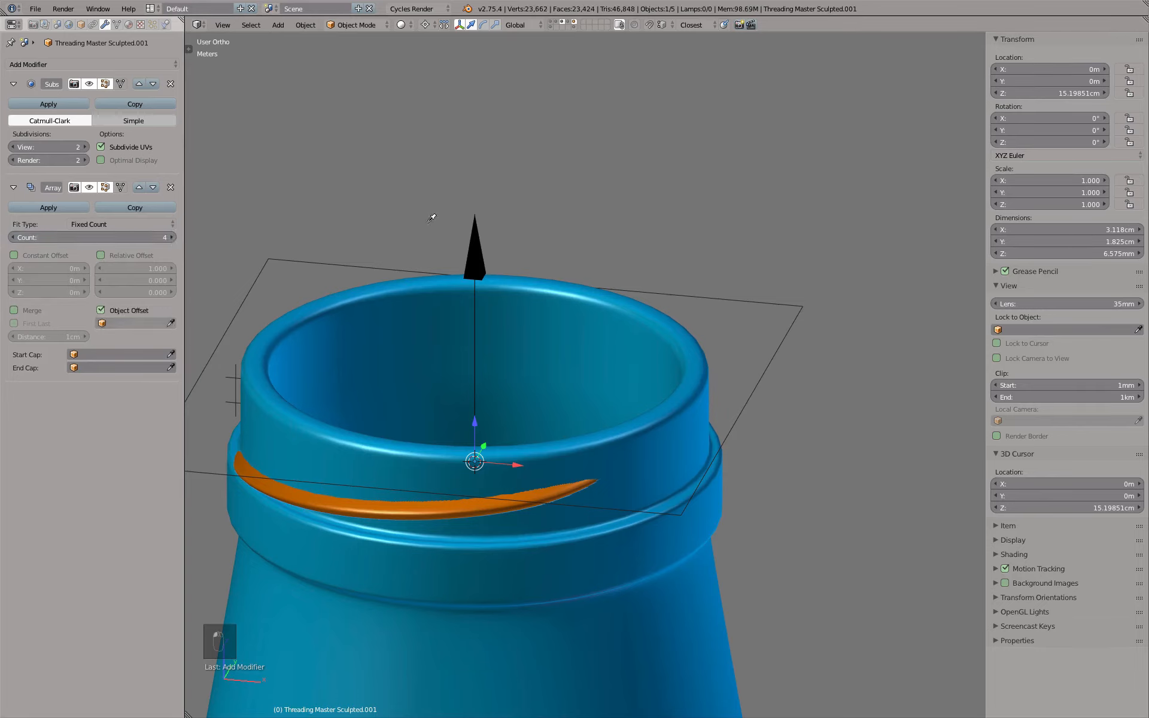
left_click(473, 249)
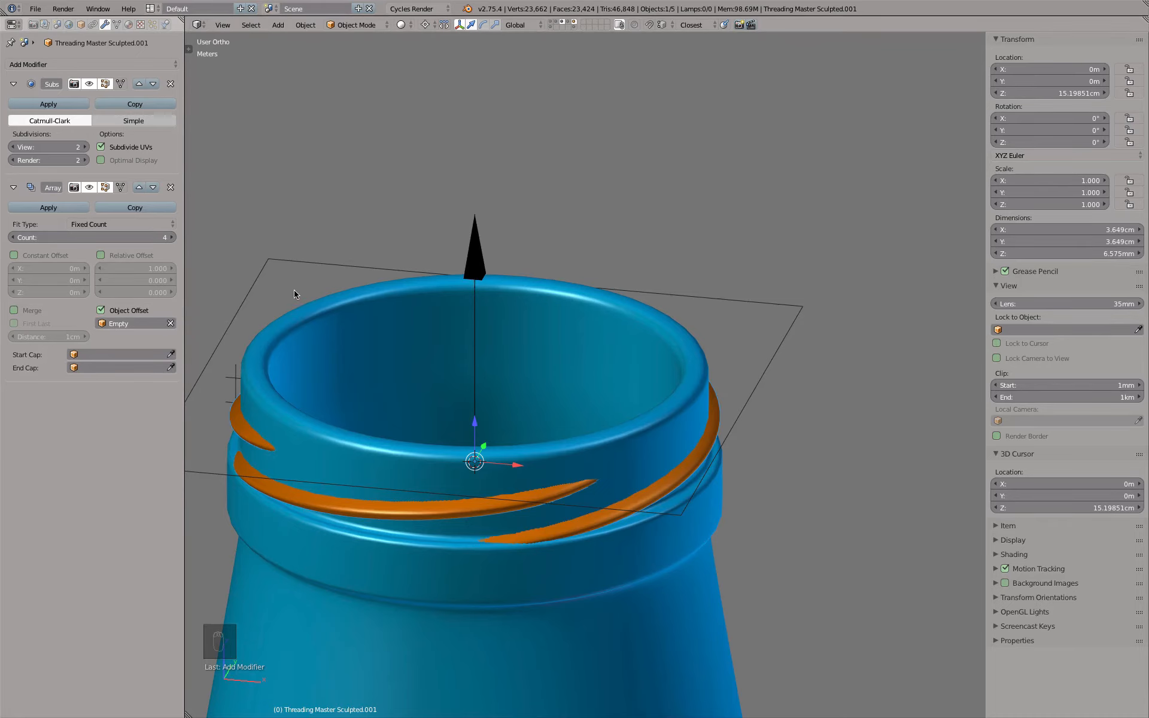
- Rename the arrow empty as Empty Array Threading
right_click(479, 241)
double_click(79, 64)
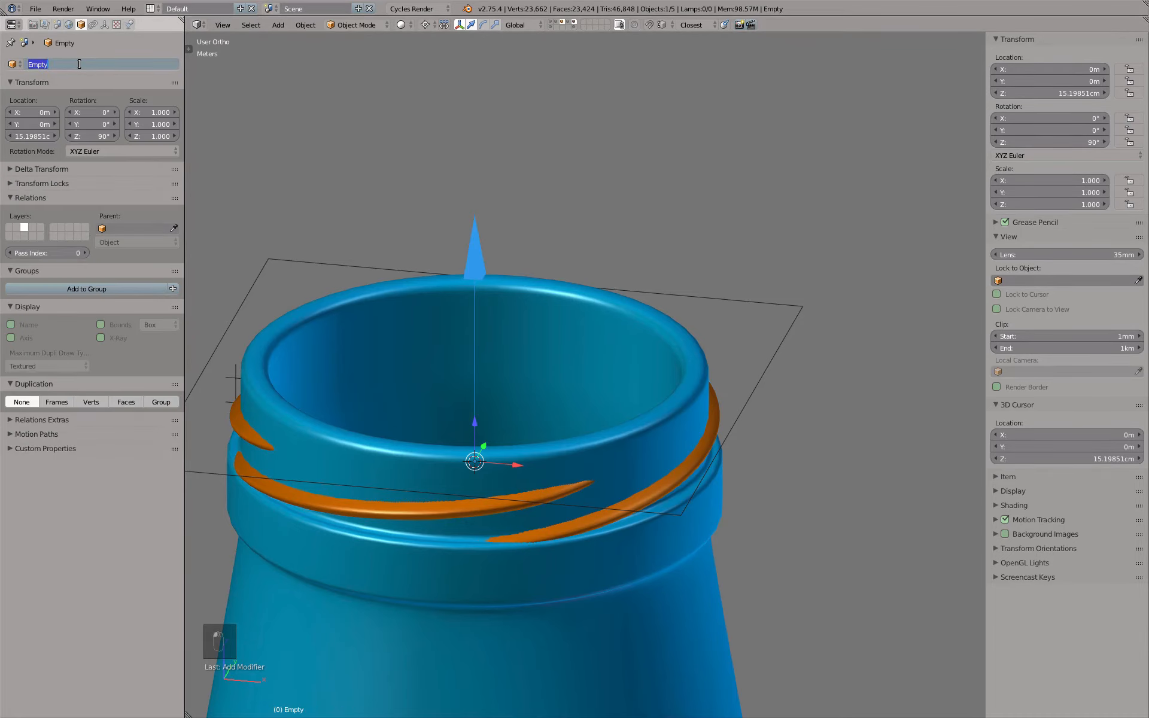
left_click(79, 64)
type("Array Threading")
key("Return")
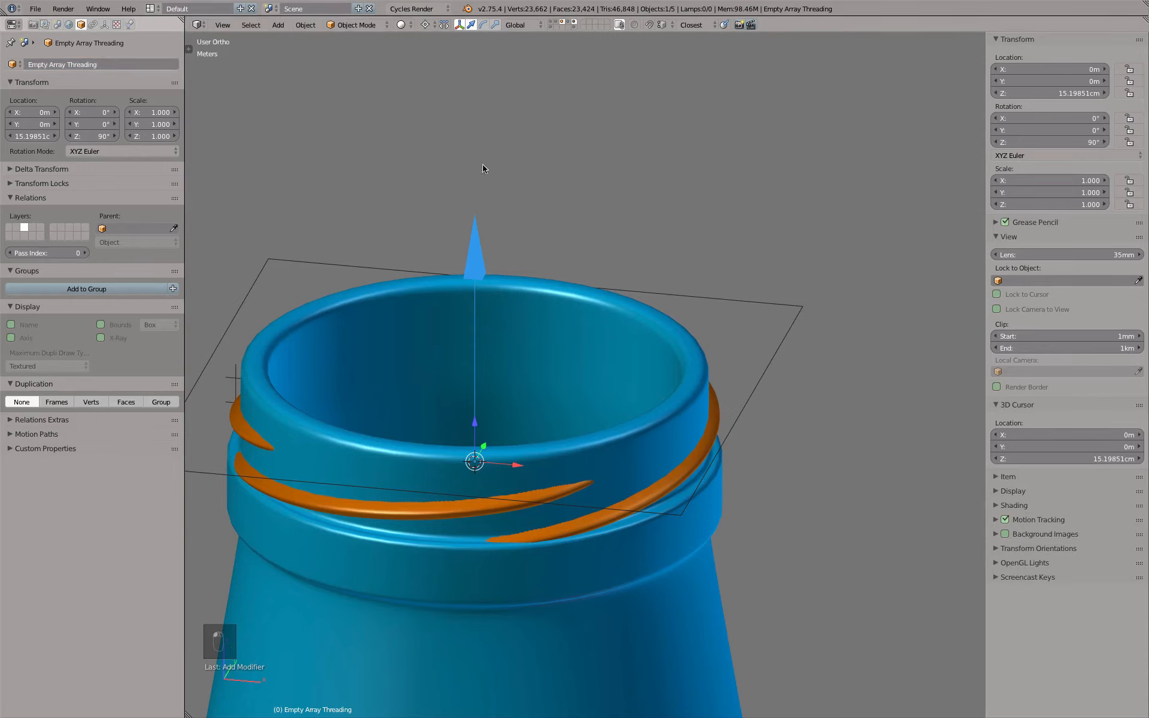
- Rename the arrayed thread object as Threading Master Sculpted Final
right_click(405, 516)
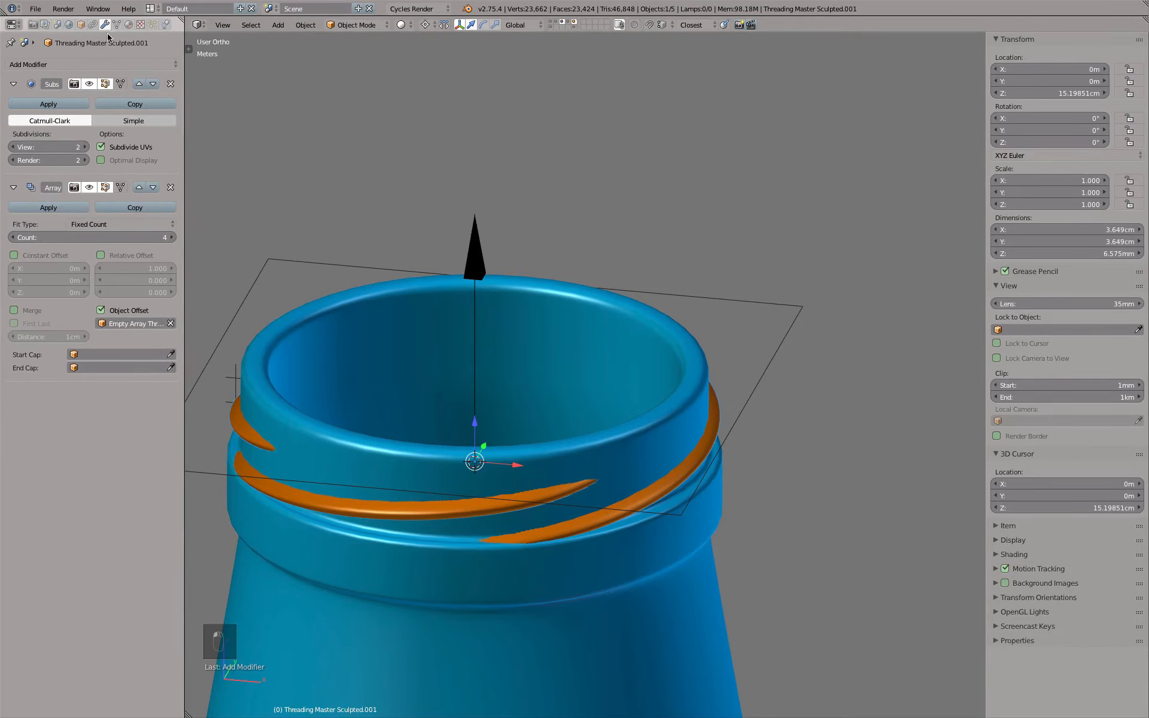
left_click(81, 26)
left_click(102, 67)
left_click(112, 66)
left_click_drag(108, 67, 174, 70)
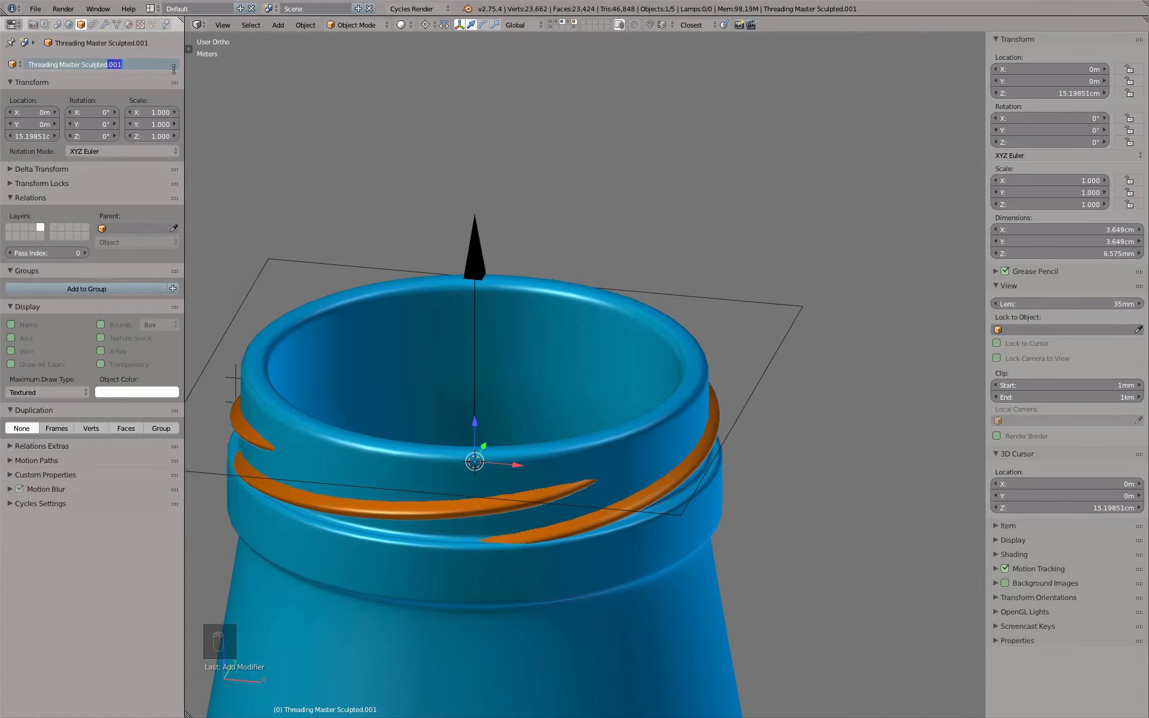
key("BackSpace")
key("Return")
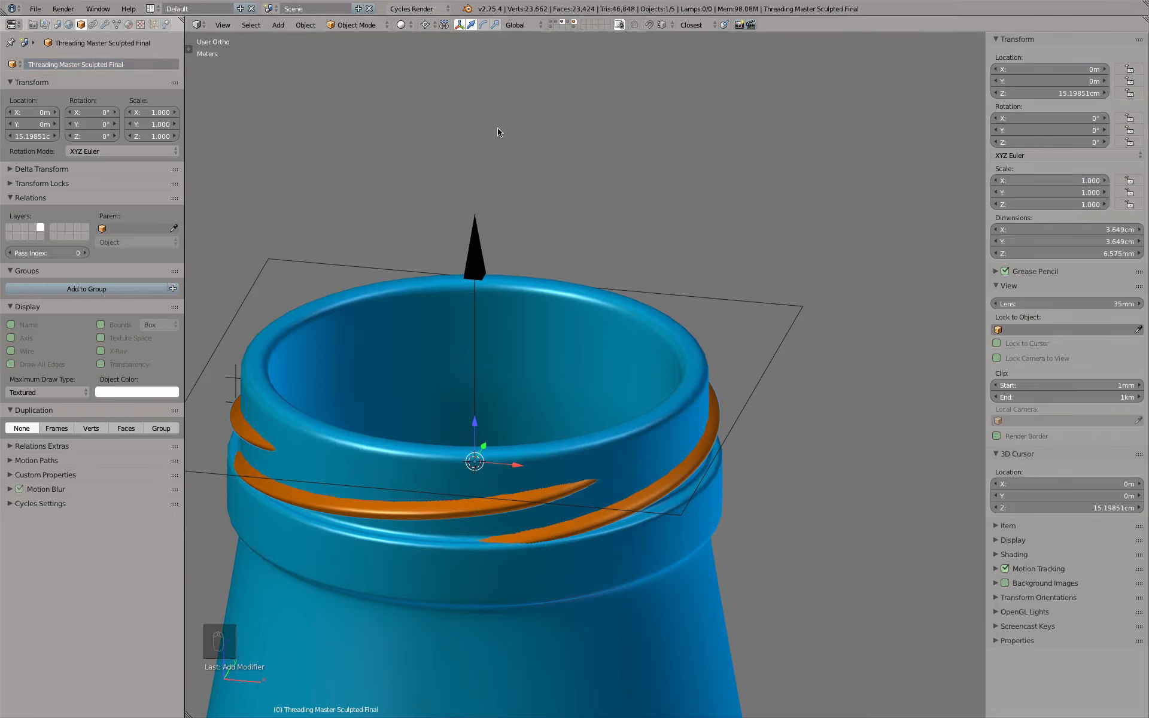
- Show only the bottle's layer and add a Boolean modifier to the Sculpt Model Solid bottle
left_click(561, 22)
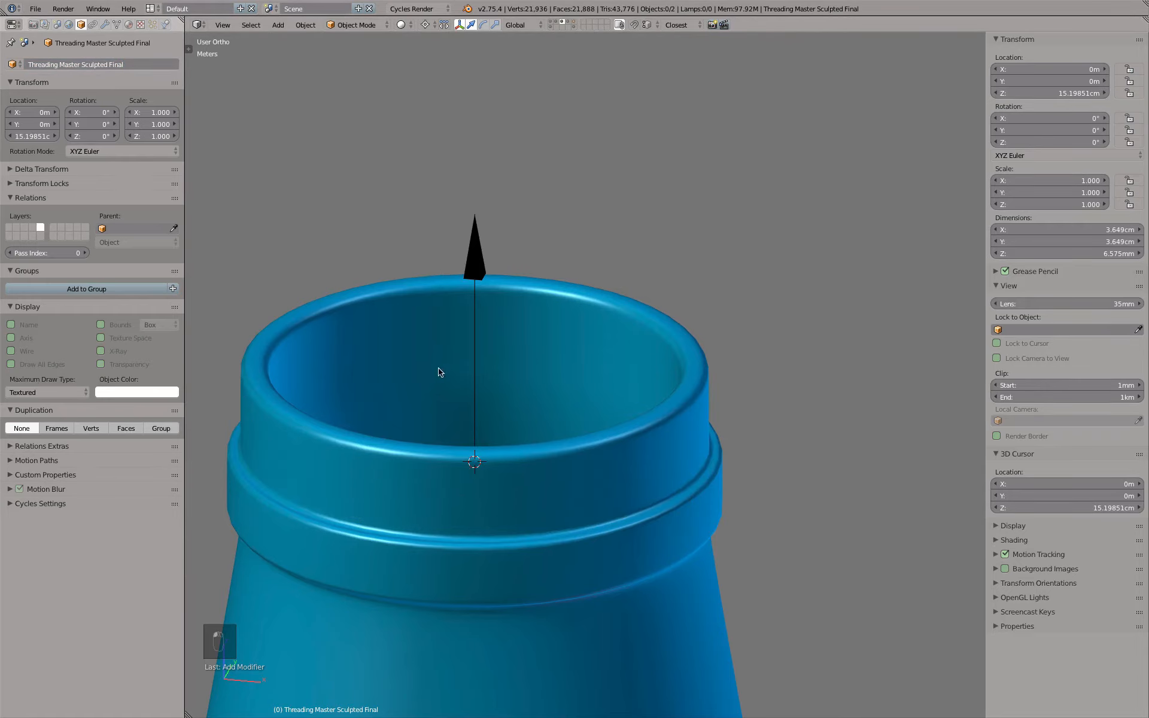
left_click(394, 301)
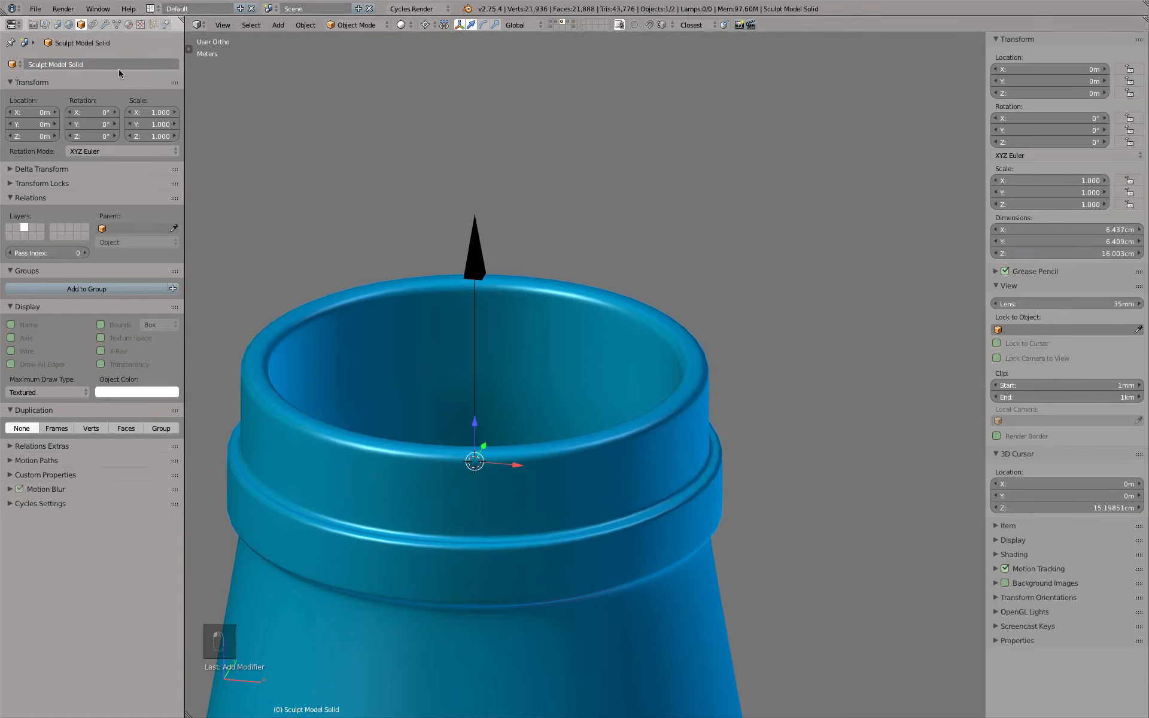
left_click(105, 25)
left_click(79, 64)
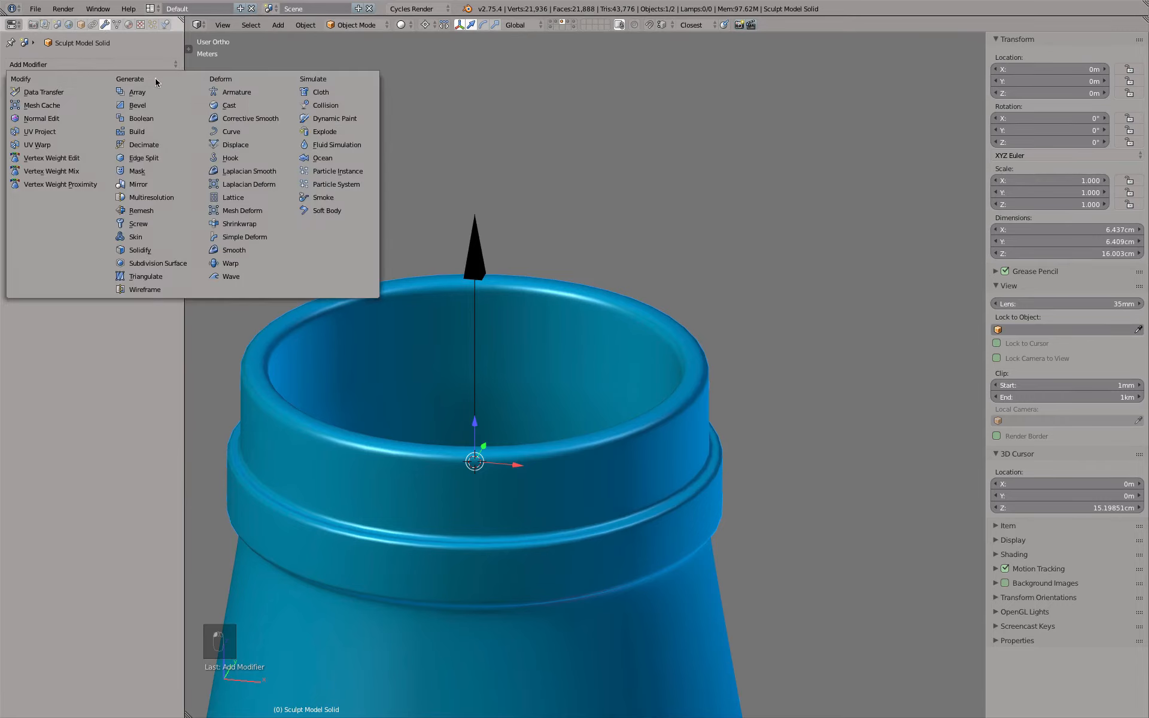
left_click(159, 120)
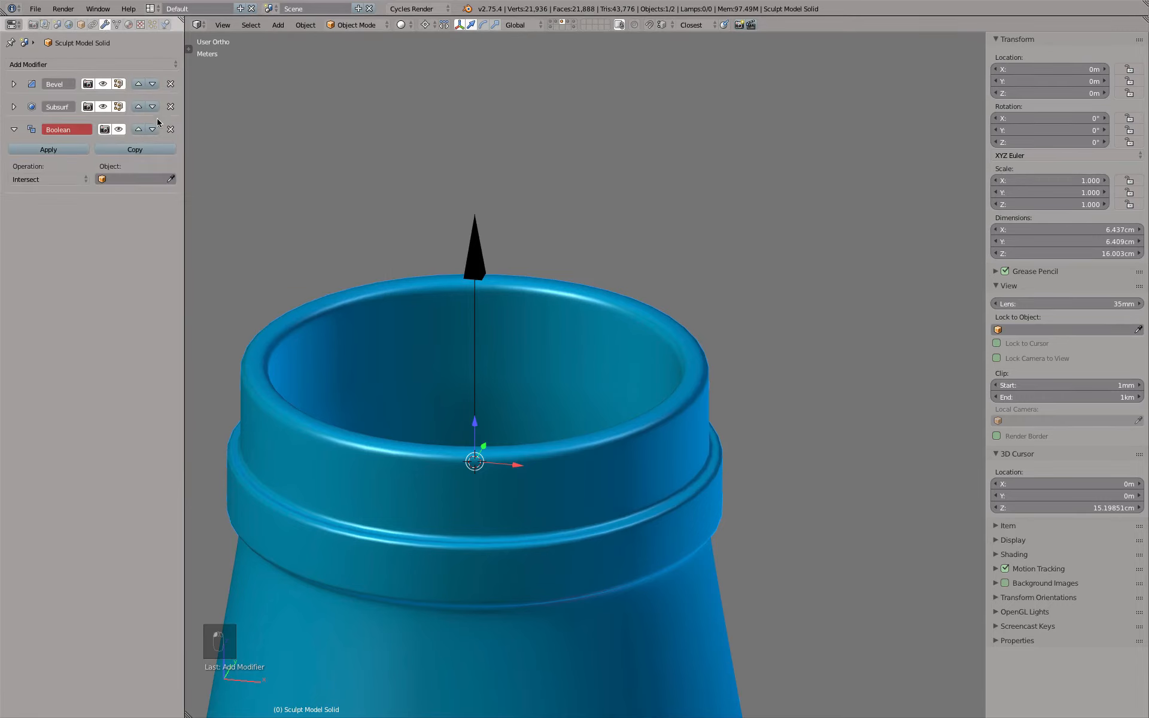
- Set the bottle's Boolean modifier to Union with the object Threading Master Sculpted Final
left_click(56, 179)
left_click(61, 152)
left_click(125, 179)
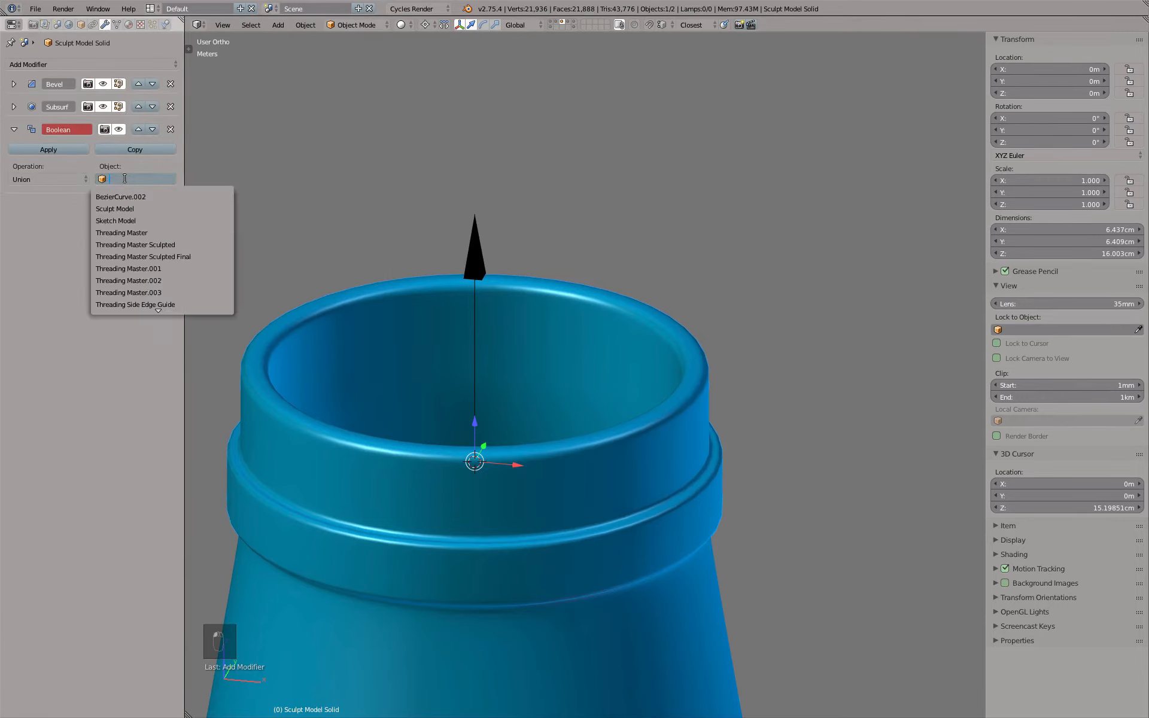
type("thre")
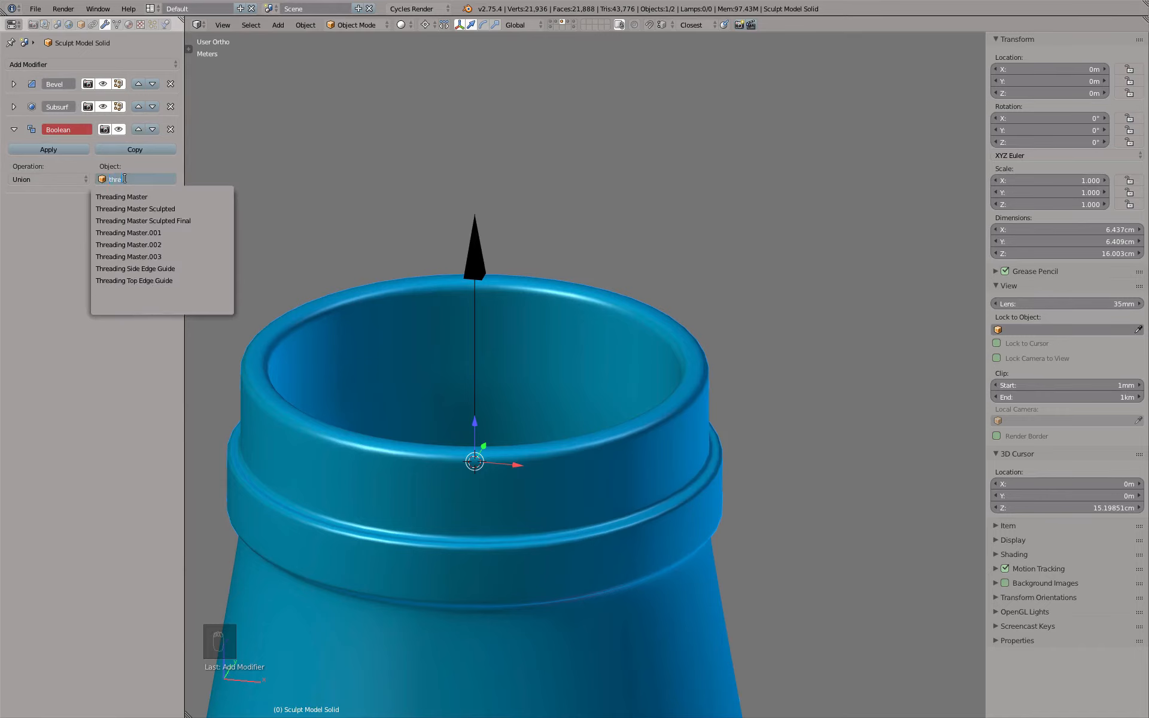
key("Down")
key("Down")
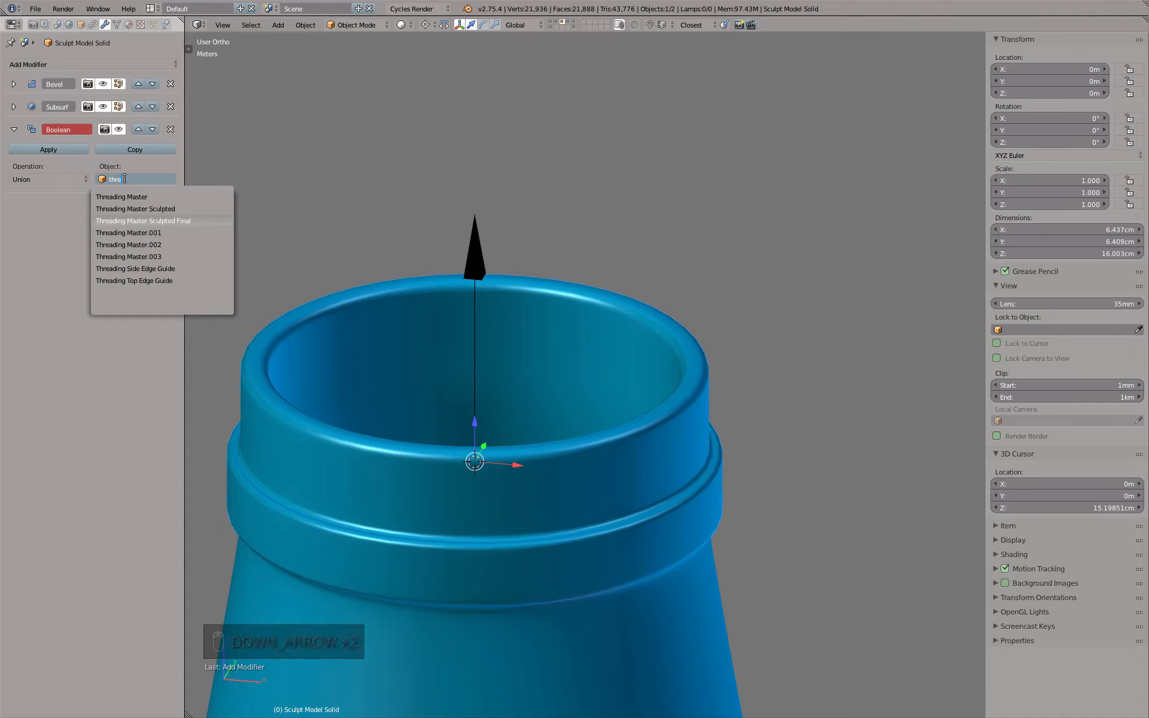
key("Return")
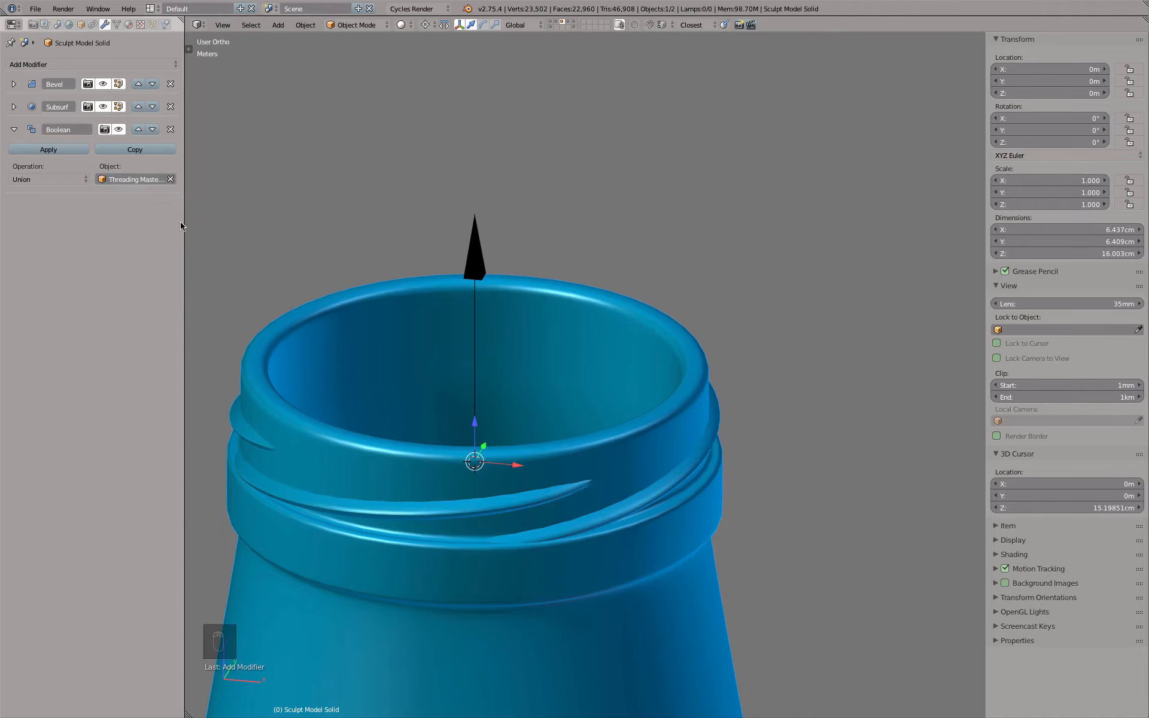
- Move the Empty Array Threading object to the thread's layer and inspect the threaded neck
right_click(478, 248)
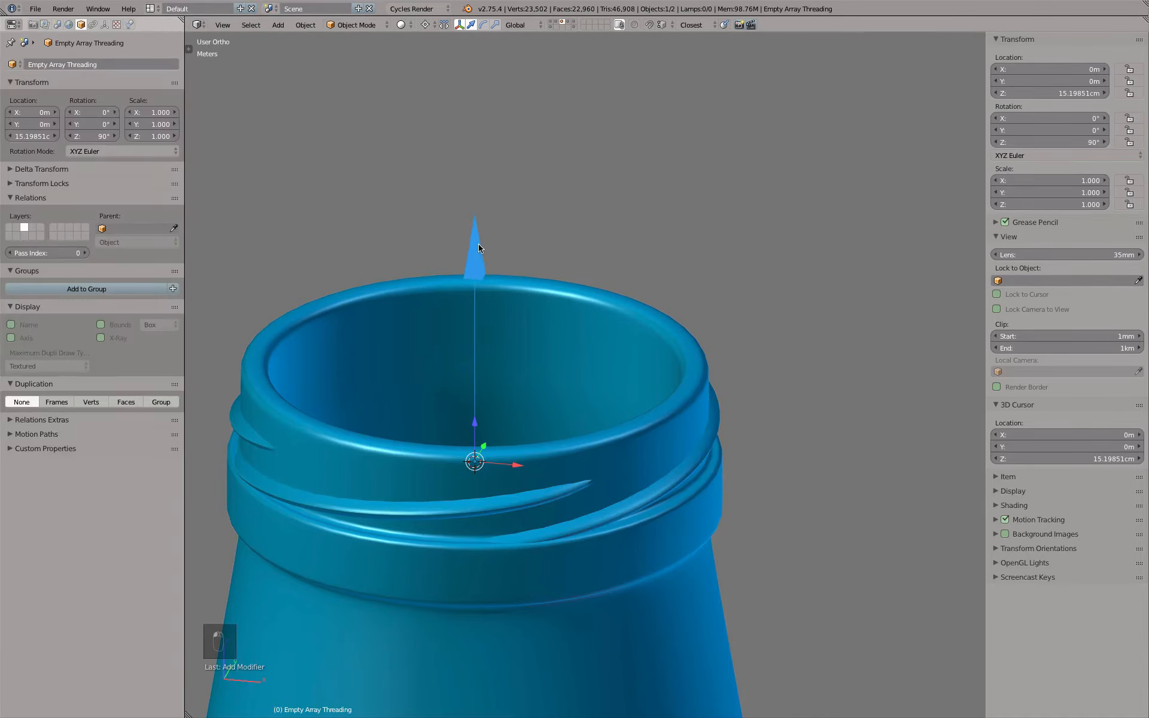
key("m")
left_click(608, 266)
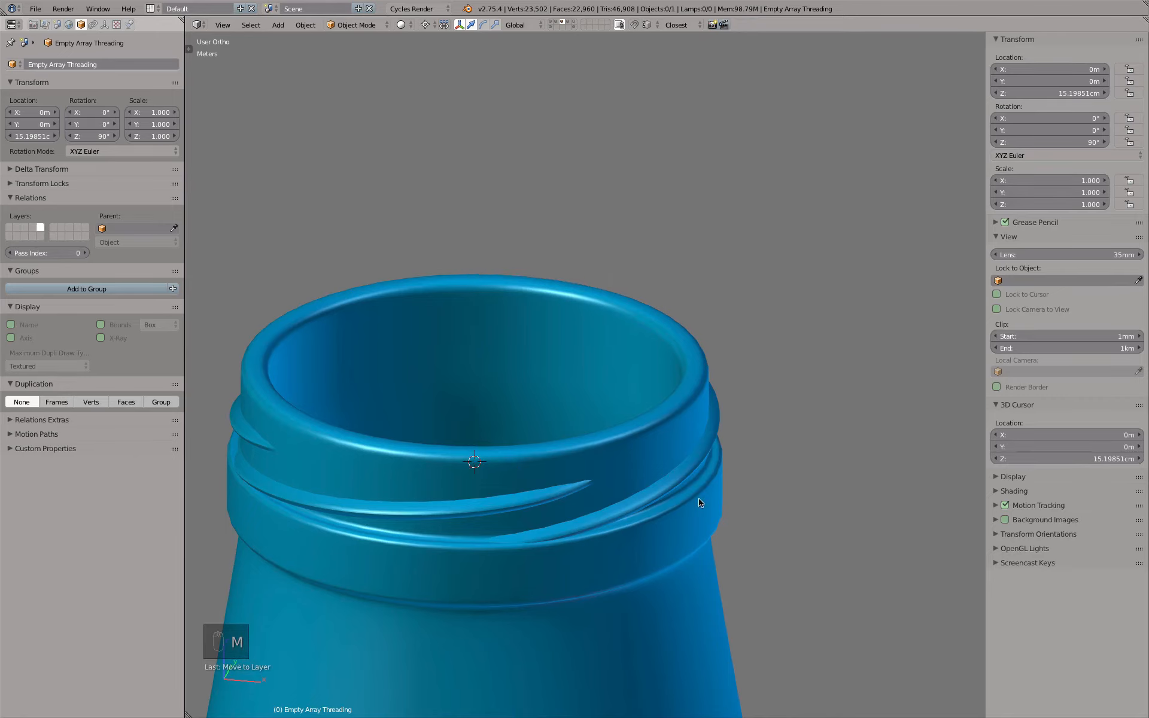
scroll(766, 374, "down", 4)
middle_click_drag(766, 374, 680, 380)
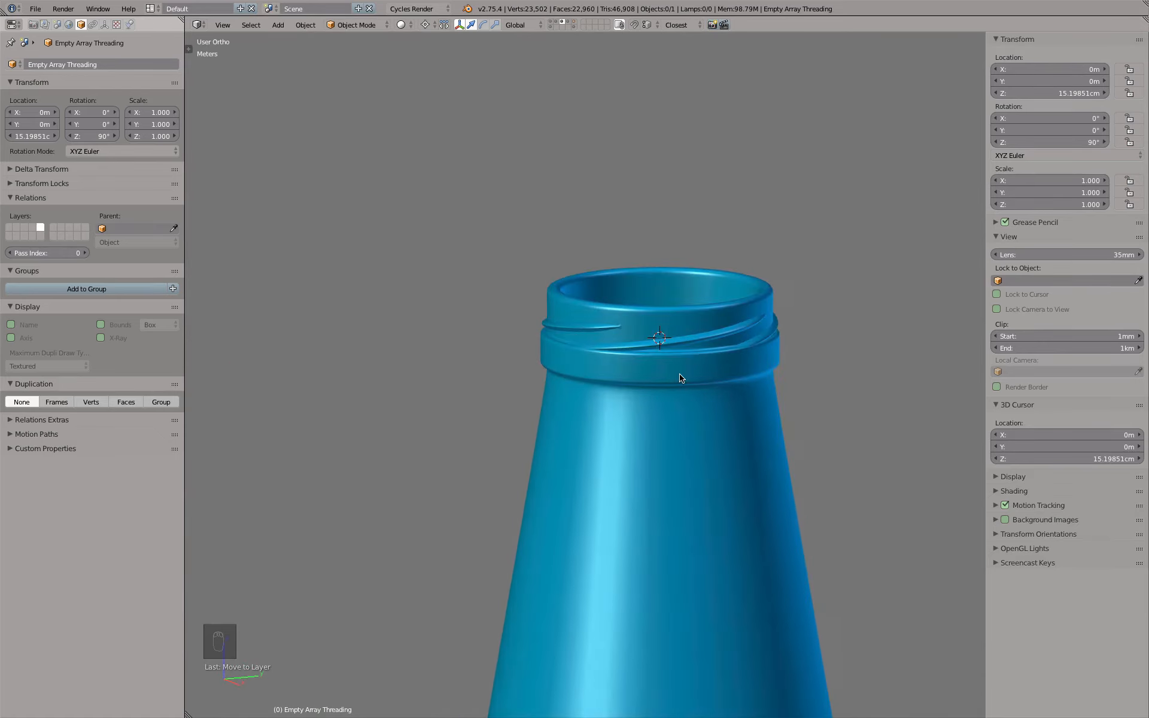
- Examine the Threading Master Sculpted Final object's mesh on its own layer, then show the bottle's layer again
left_click(574, 22)
right_click(618, 355)
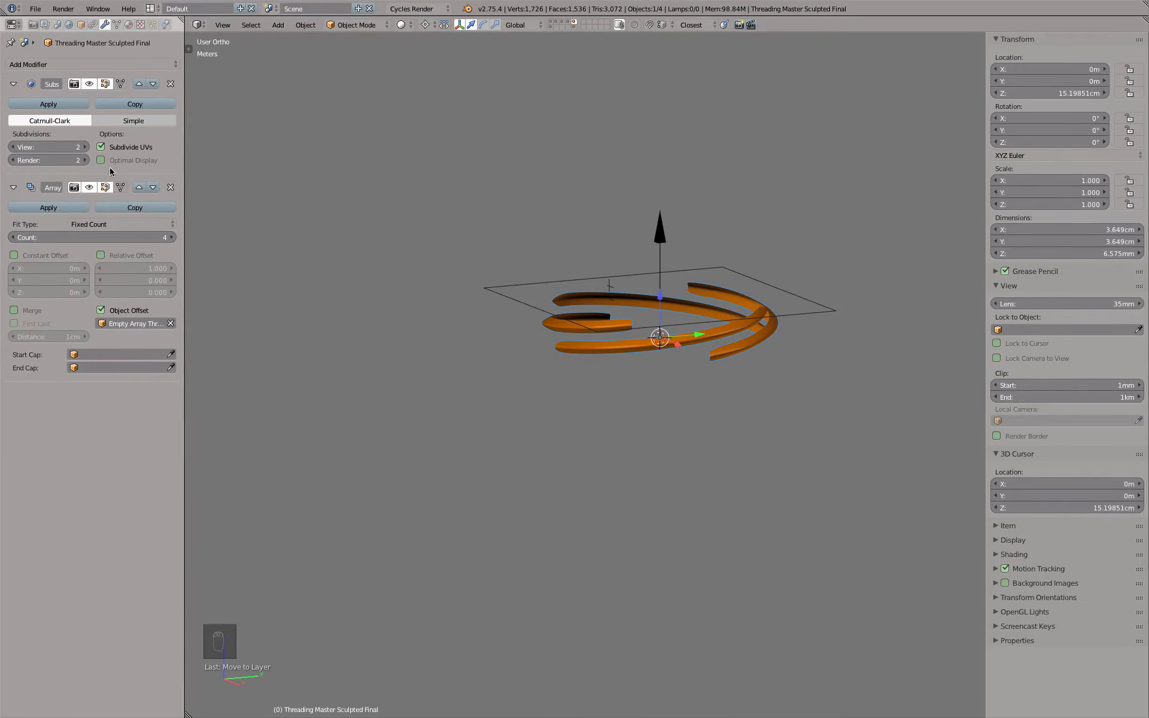
key("Tab")
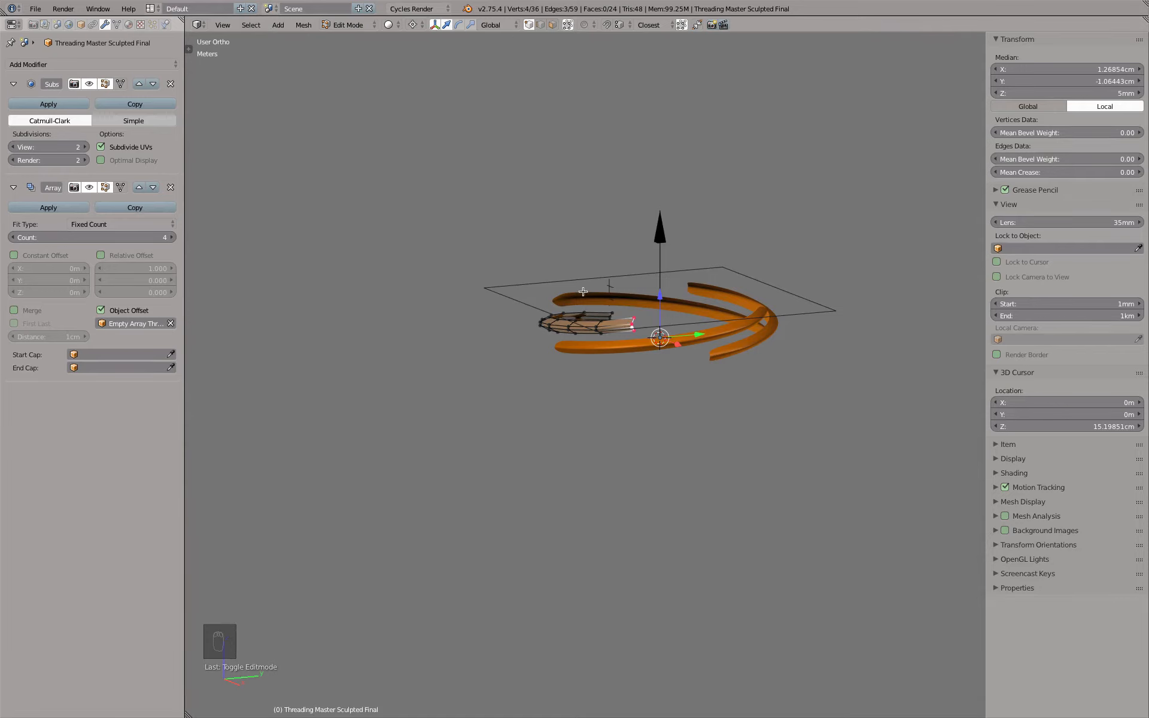
key("Tab")
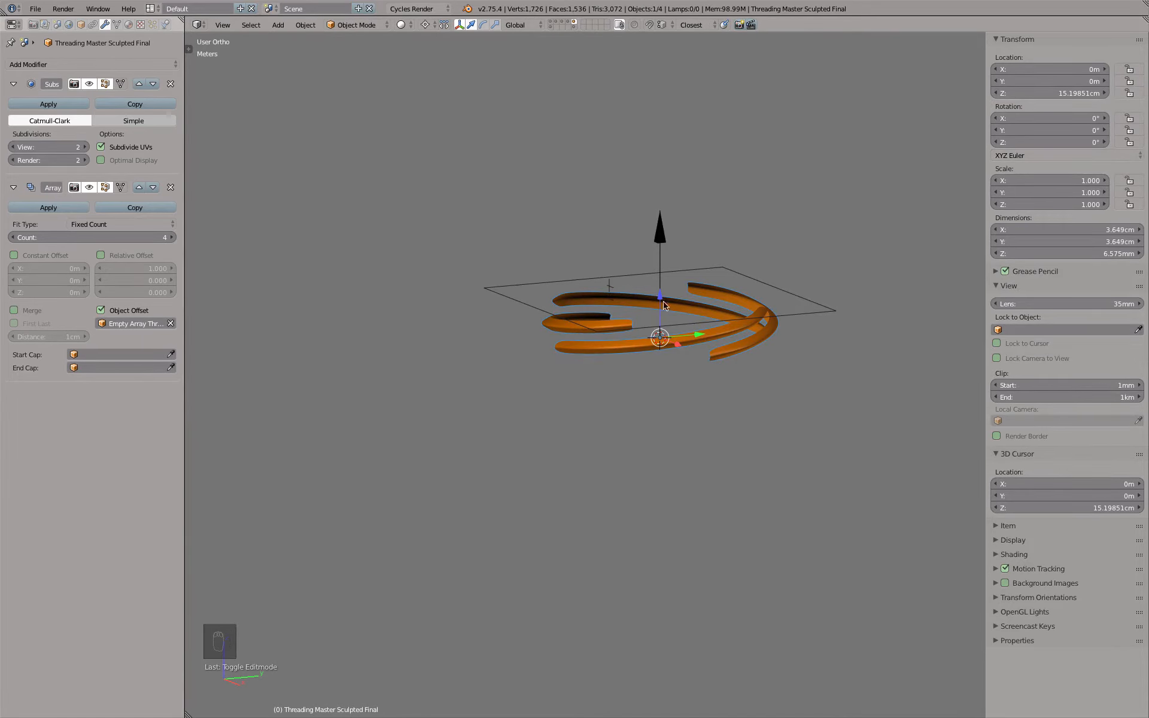
left_click(565, 24)
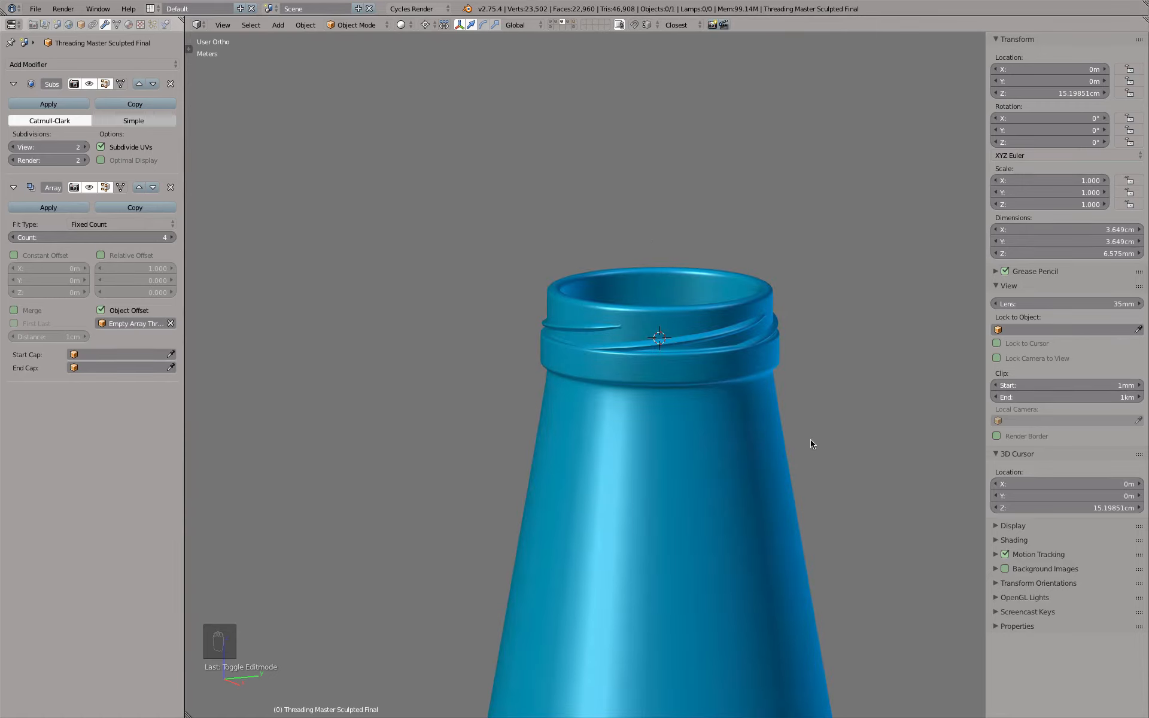
- Examine the threading joined to the bottle's neck up close in front view
middle_click_drag(811, 440, 575, 431)
scroll(630, 365, "up", 2)
key("KP_1")
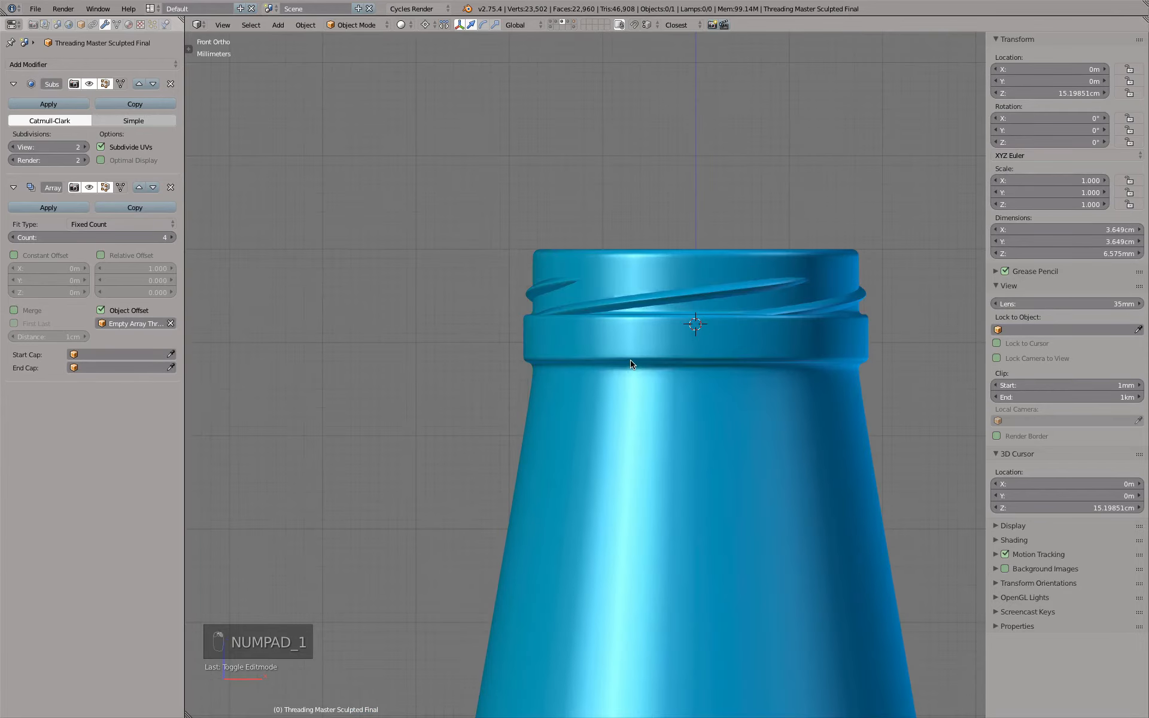
scroll(654, 367, "up", 3)
scroll(653, 369, "down", 1)
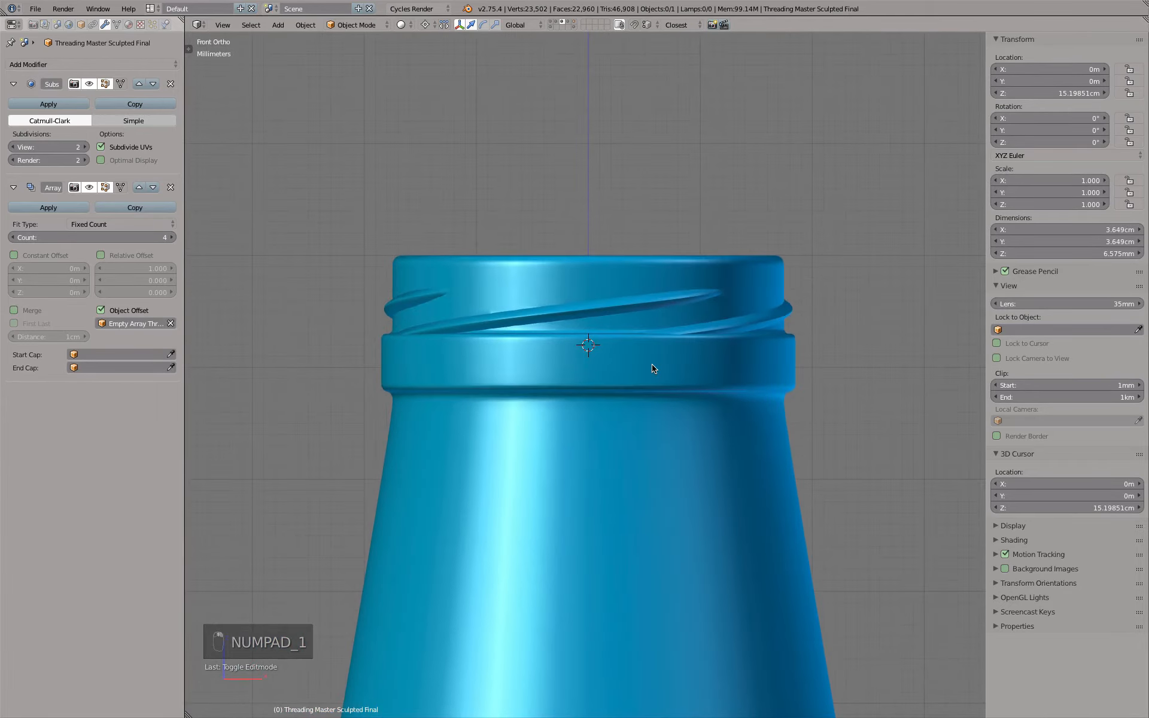
key("shift+super")
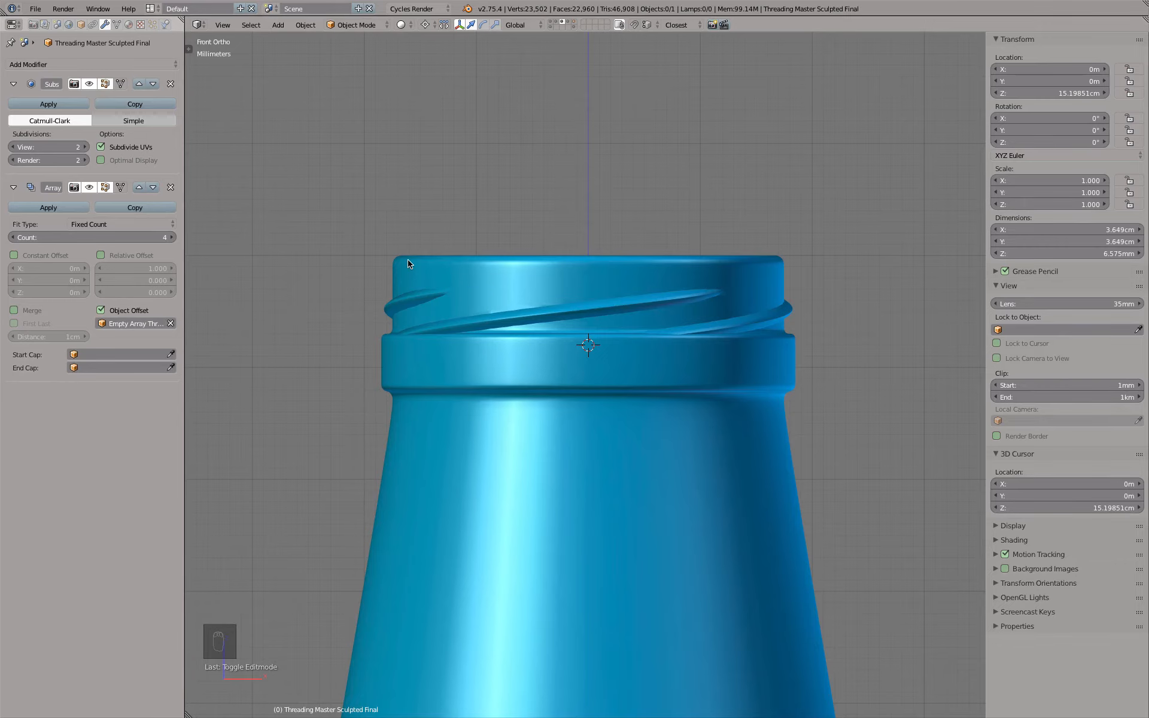
- Clip the view to a section of the threaded neck to inspect its wall profile, then remove the clipping and show the lid's layer
key("alt+b")
left_click_drag(462, 243, 592, 344)
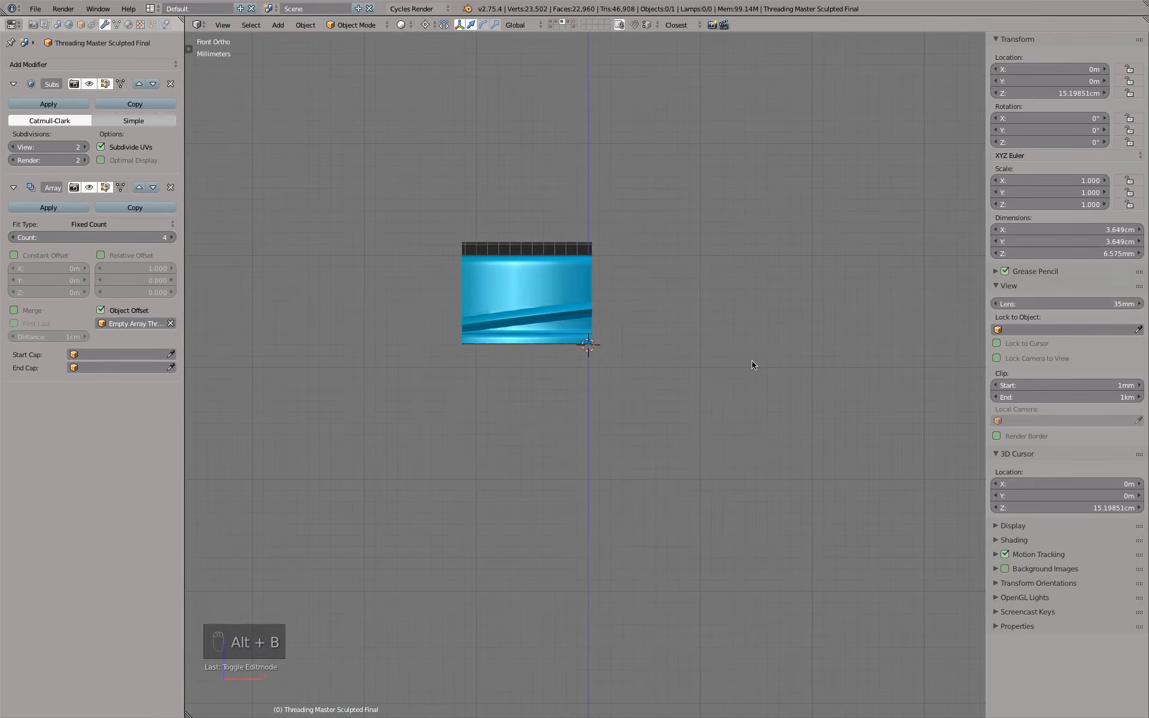
middle_click_drag(723, 352, 685, 381)
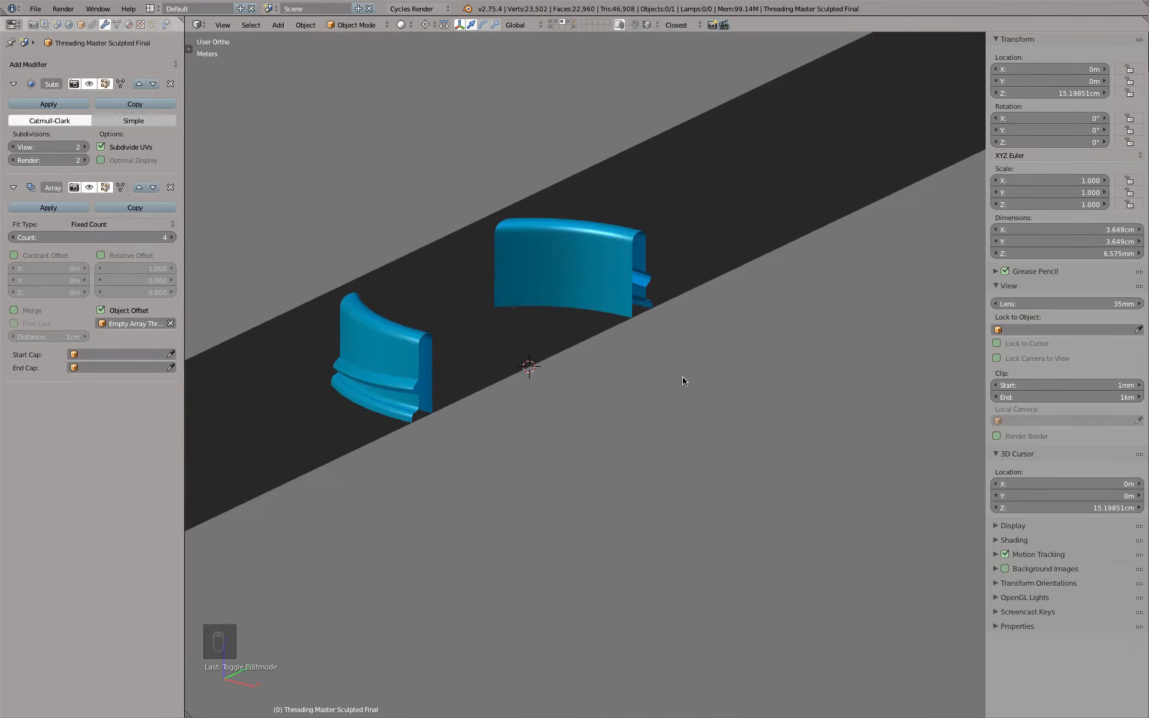
key("alt+b")
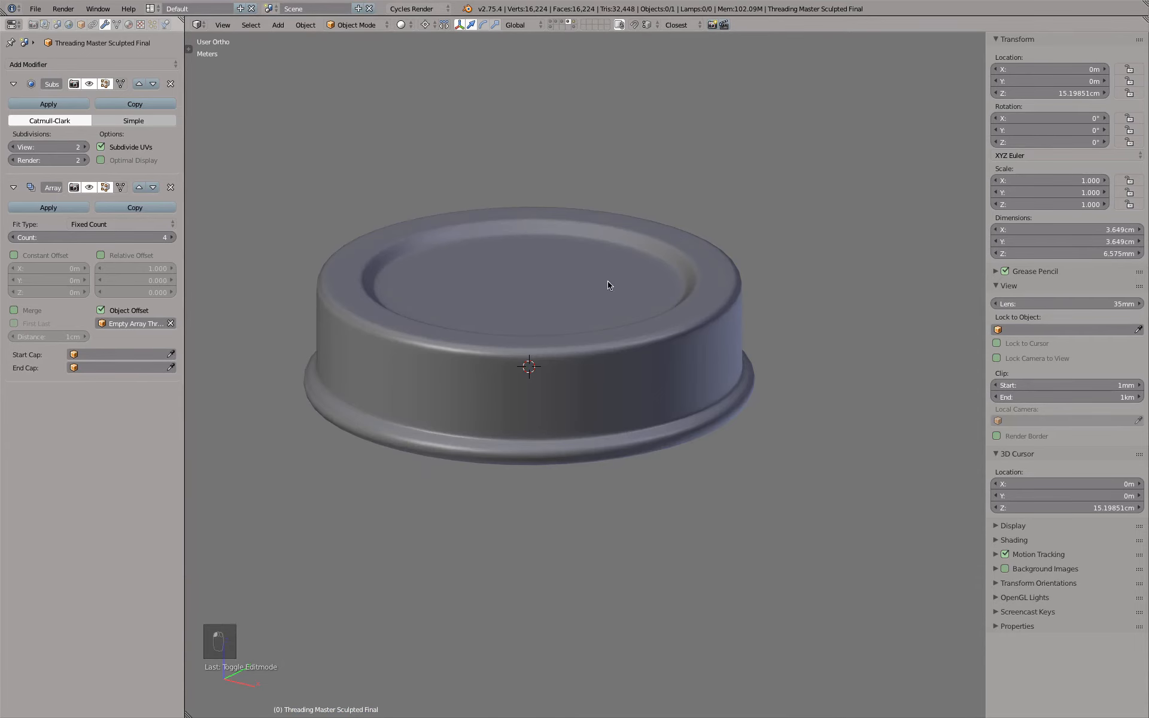
- Add a cube at the lid's centre, working in a wireframe top view
right_click(671, 297)
key("KP_7")
key("z")
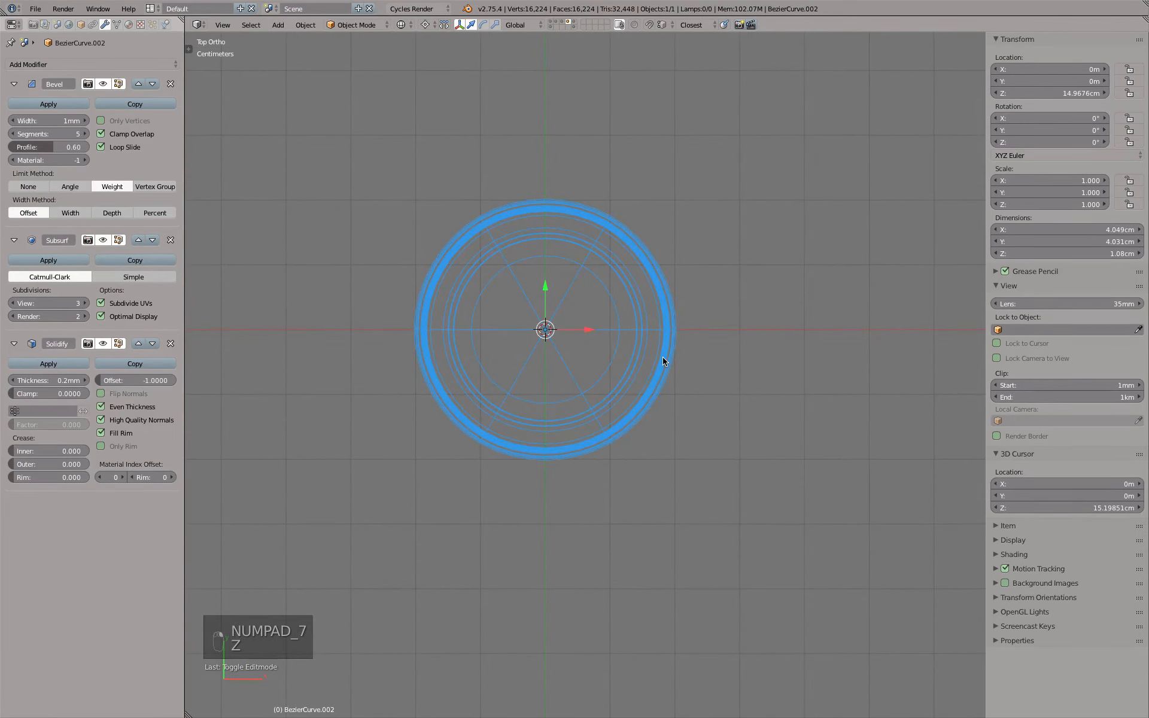
key("shift+a")
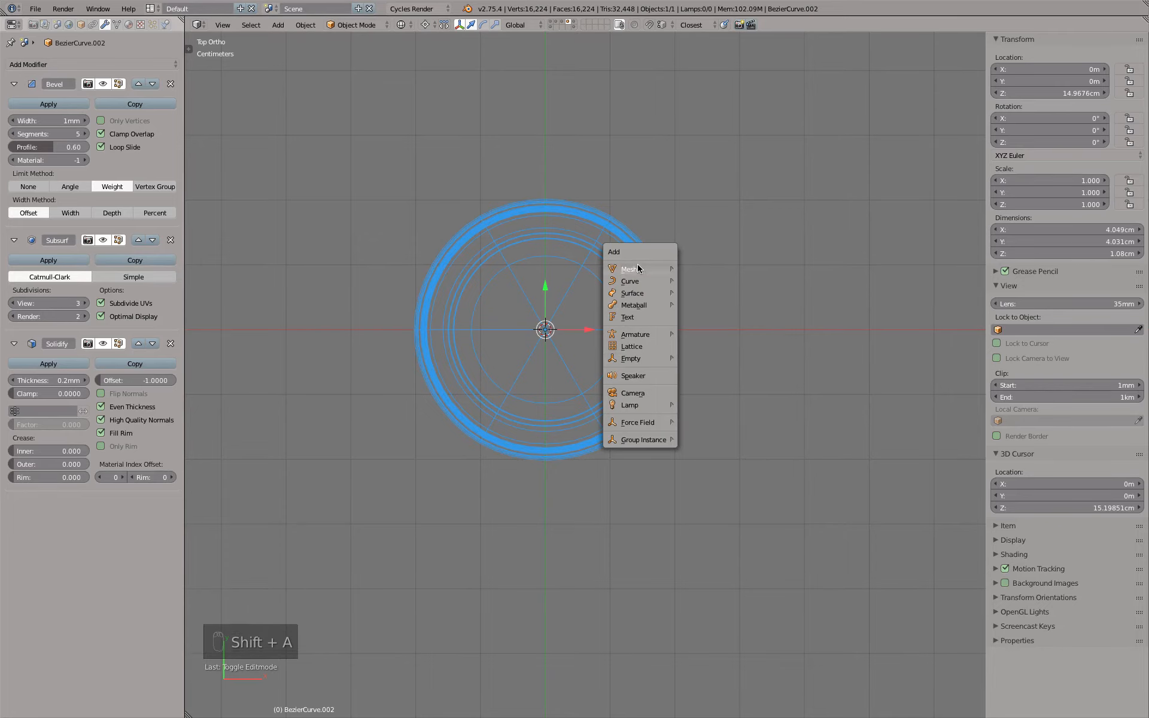
mouse_move(638, 269)
left_click(705, 278)
- Scale the cube's mesh to about 4.9 cm wide so it surrounds the whole lid
key("Tab")
key("s")
left_click(649, 316)
key("s")
left_click(618, 314)
key("s")
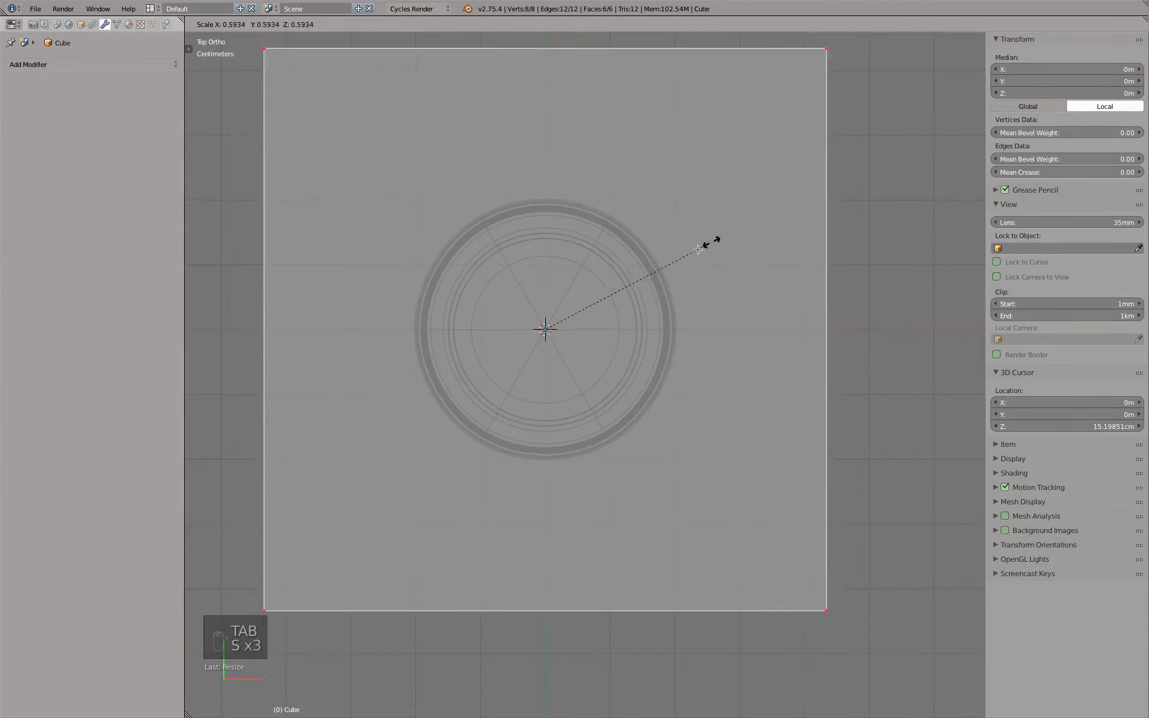
left_click(640, 284)
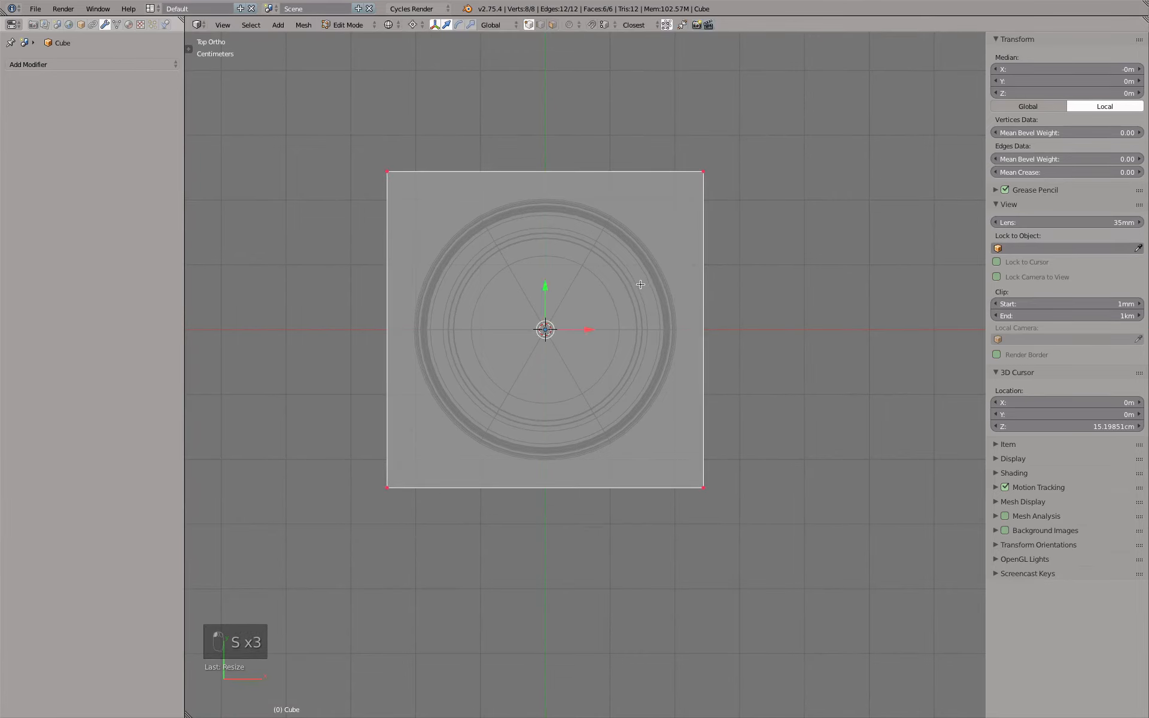
- Reduce the cube's height to about 2 cm by flattening it along Z and raising its bottom face towards the lid's underside
key("KP_3")
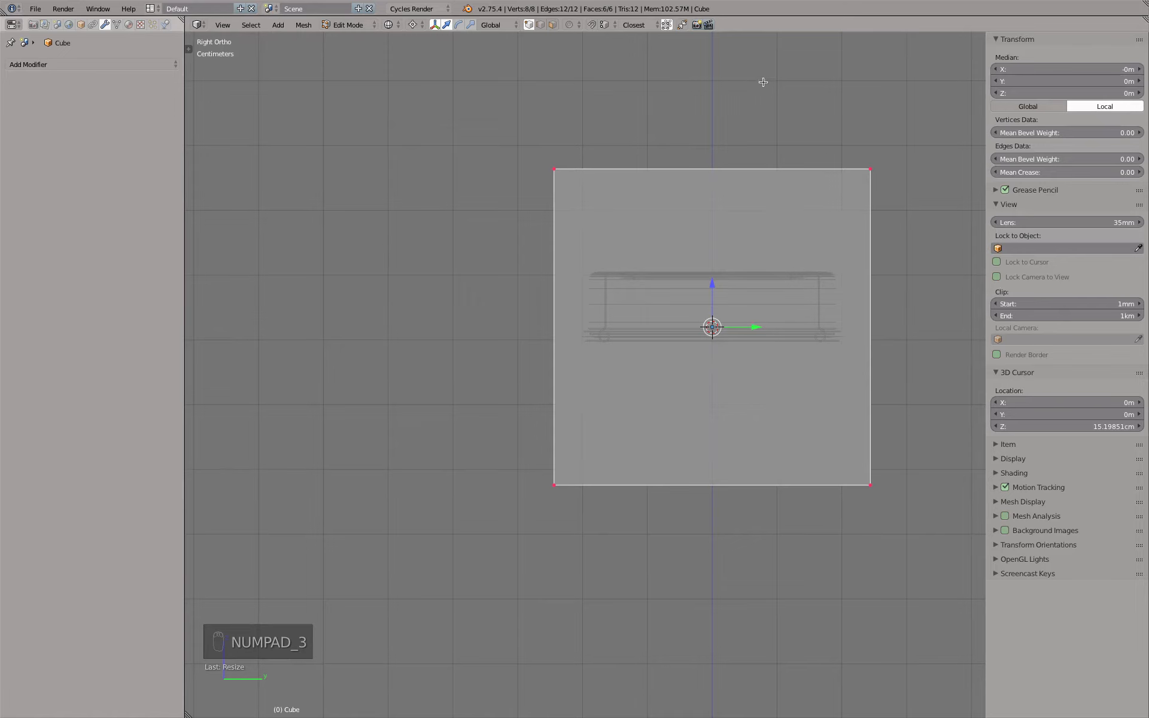
key("s")
left_click(724, 191)
key("a")
key("b")
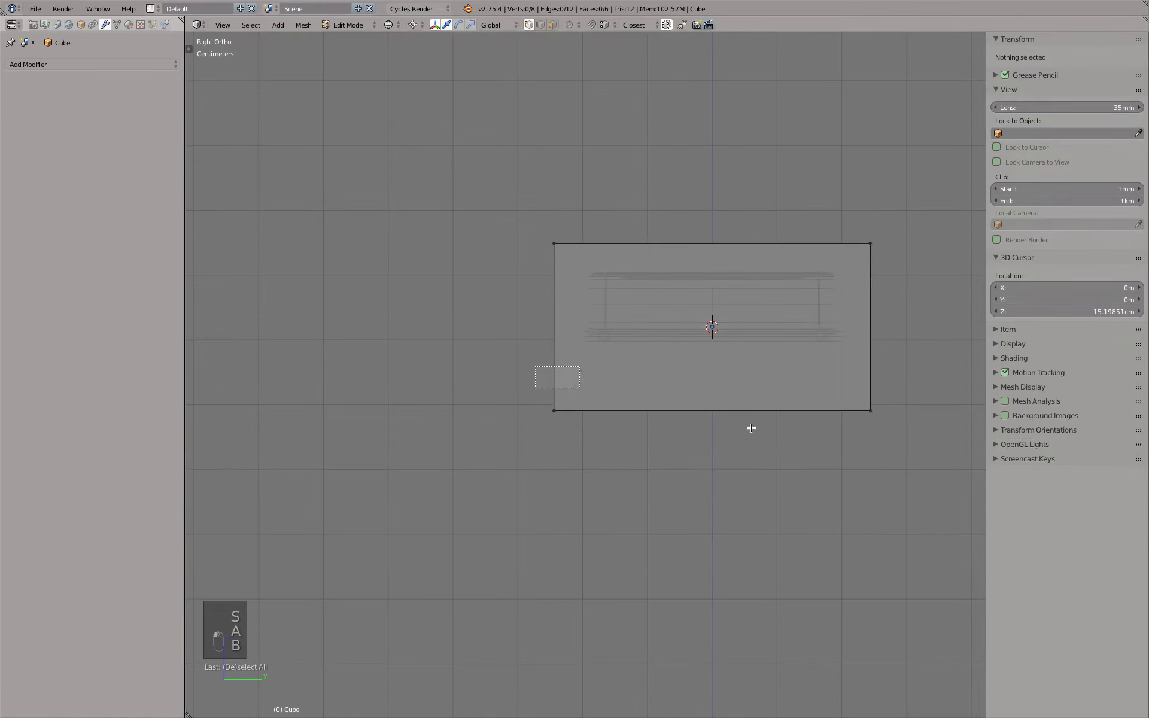
left_click_drag(751, 428, 884, 452)
left_click_drag(711, 282, 716, 245)
- Move the cube's +Y face back towards the lid's centre and scale it to 0 along Y so it lies on the centre plane
key("a")
key("b")
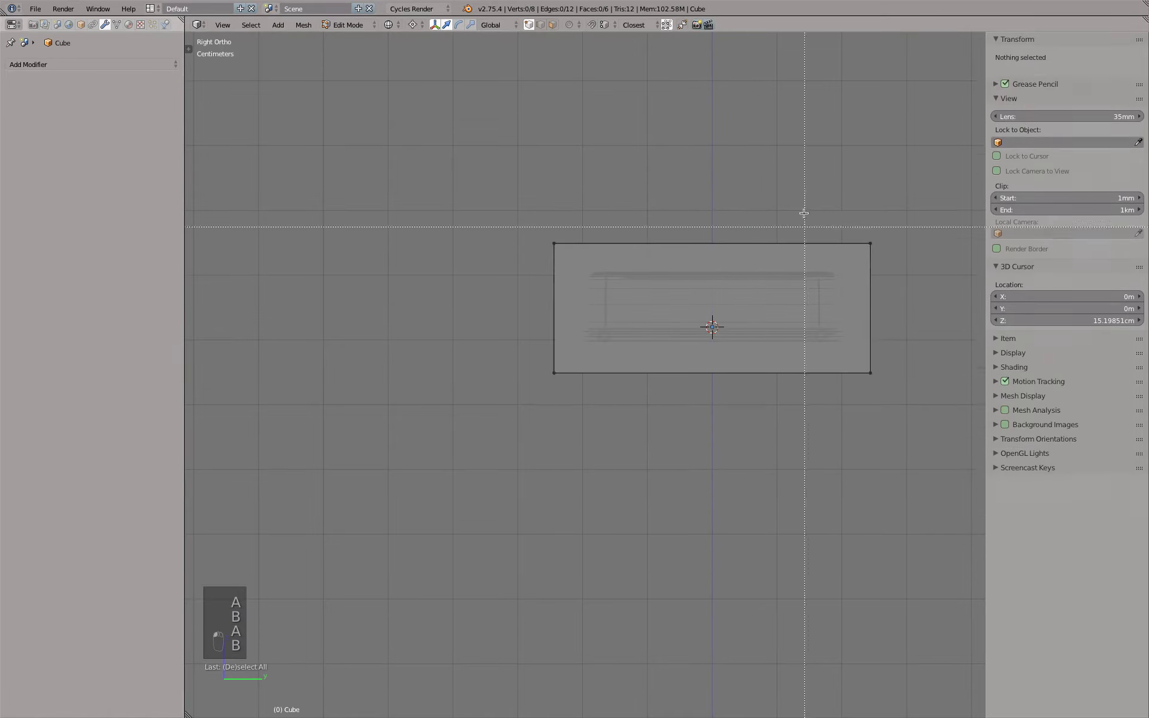
left_click_drag(807, 188, 919, 494)
left_click_drag(755, 327, 587, 337)
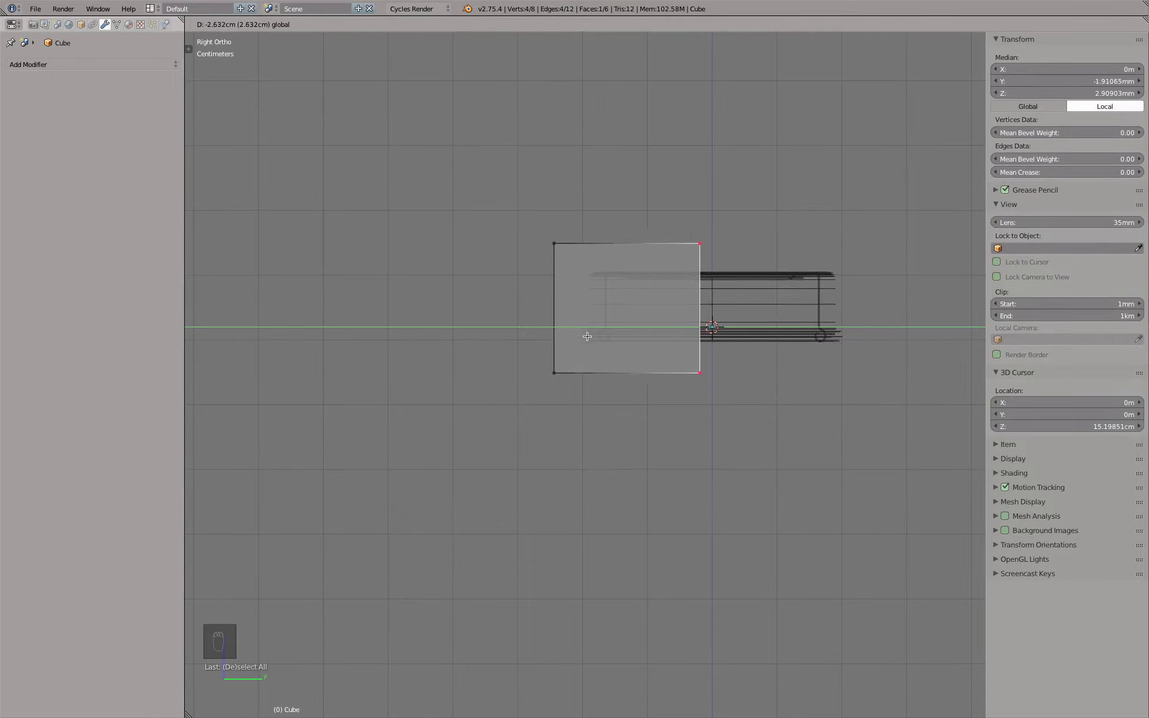
left_click_drag(588, 337, 587, 337)
scroll(759, 321, "up", 5)
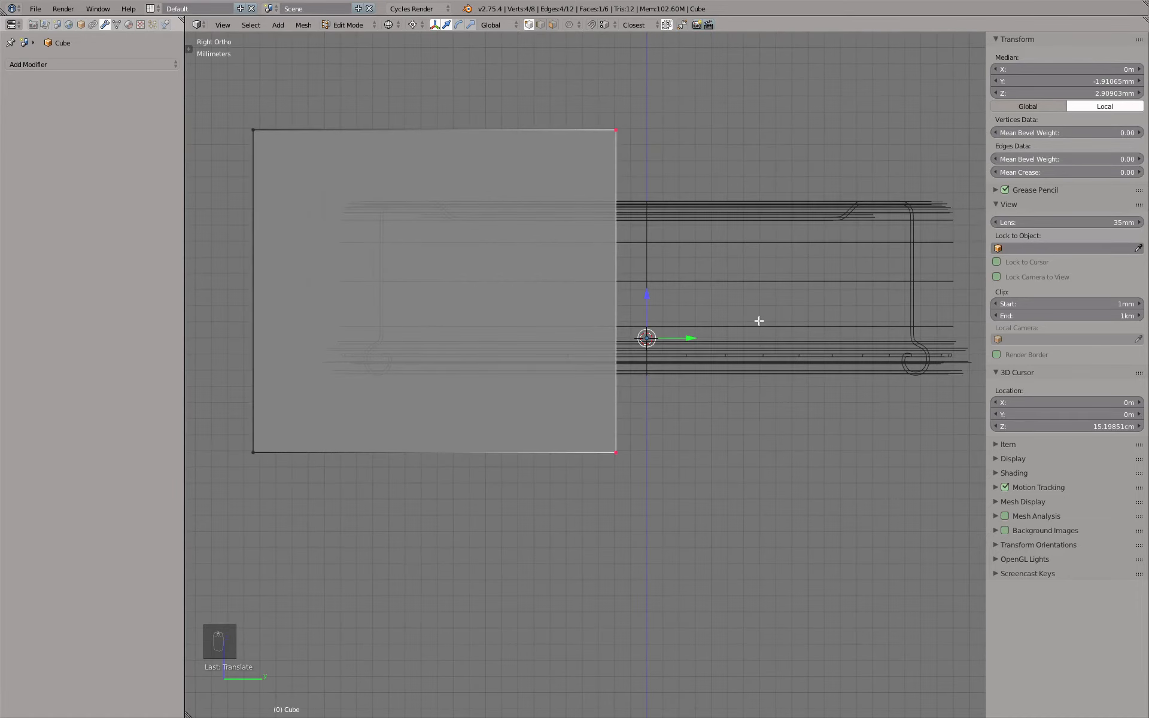
key("s")
key("y")
key("0")
key("Return")
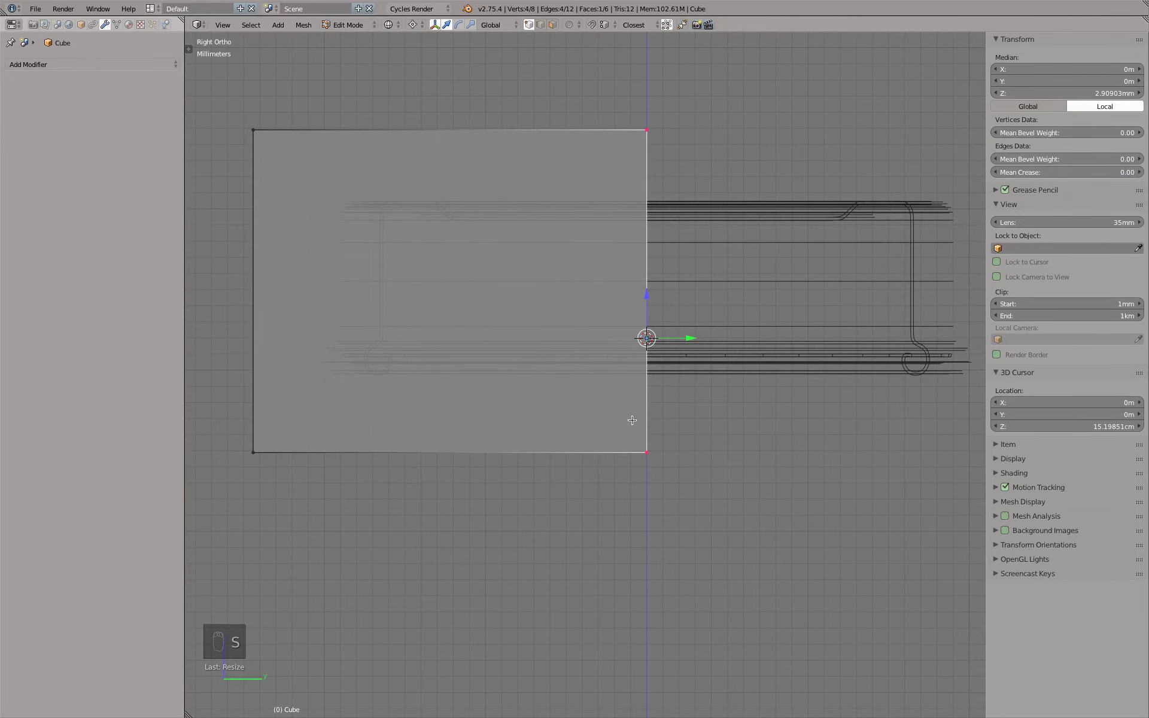
- Return to Object Mode and select the cube covering half of the lid in top view
scroll(640, 506, "down", 4)
key("Tab")
key("KP_7")
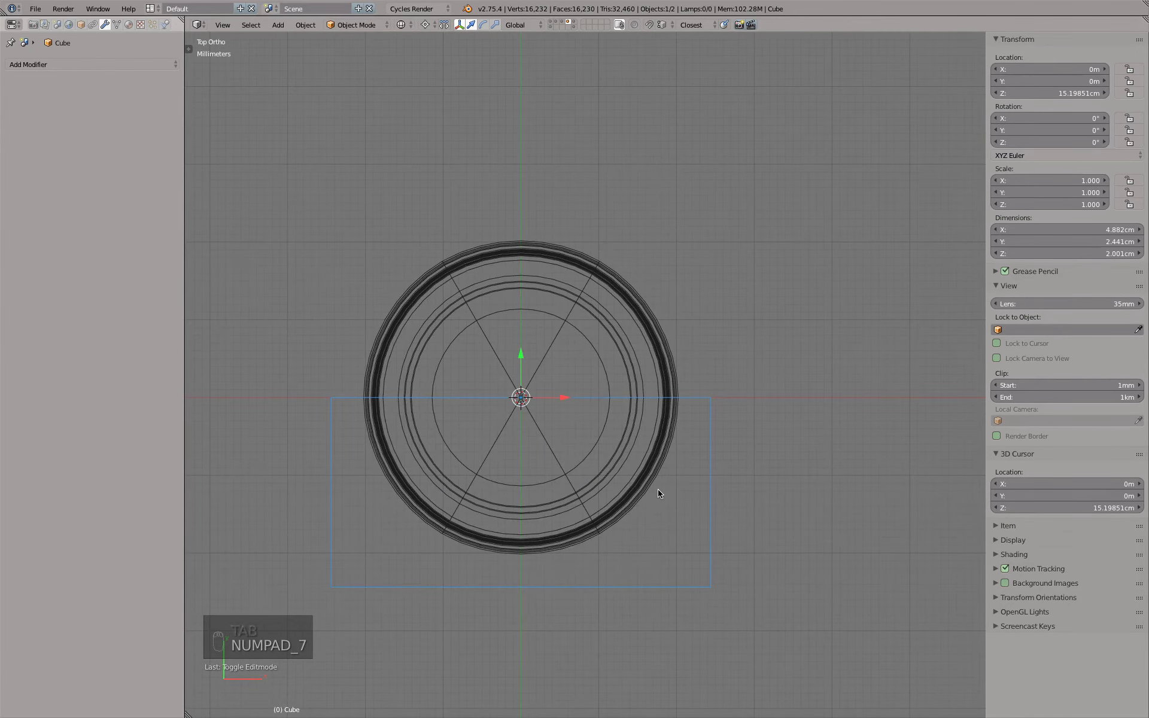
right_click(652, 340)
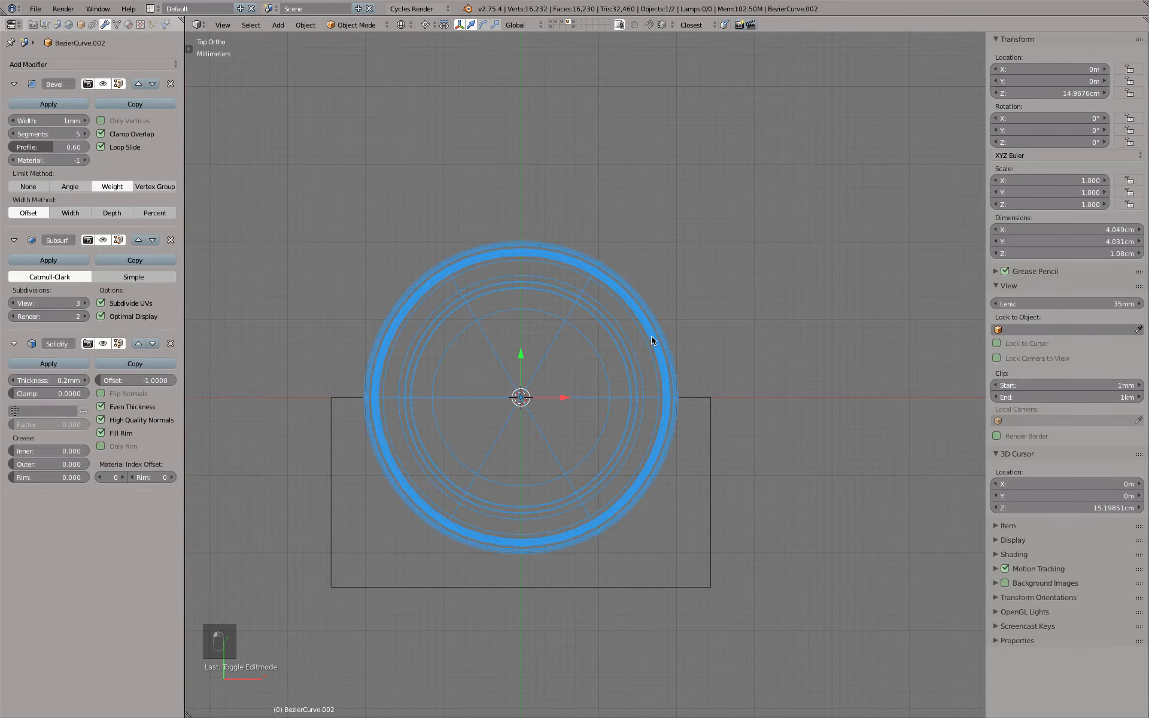
right_click(339, 398)
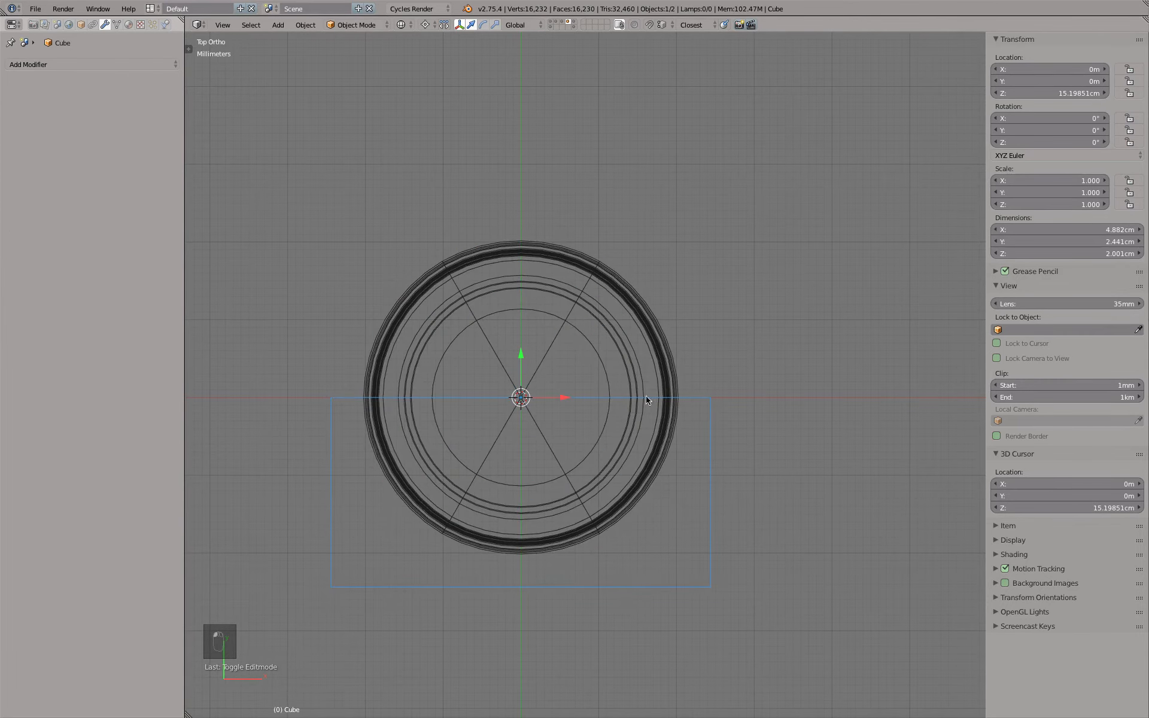
- Move the cutting box slightly along negative Y to about -0.92 mm, past the cap's centre line
right_click(380, 402)
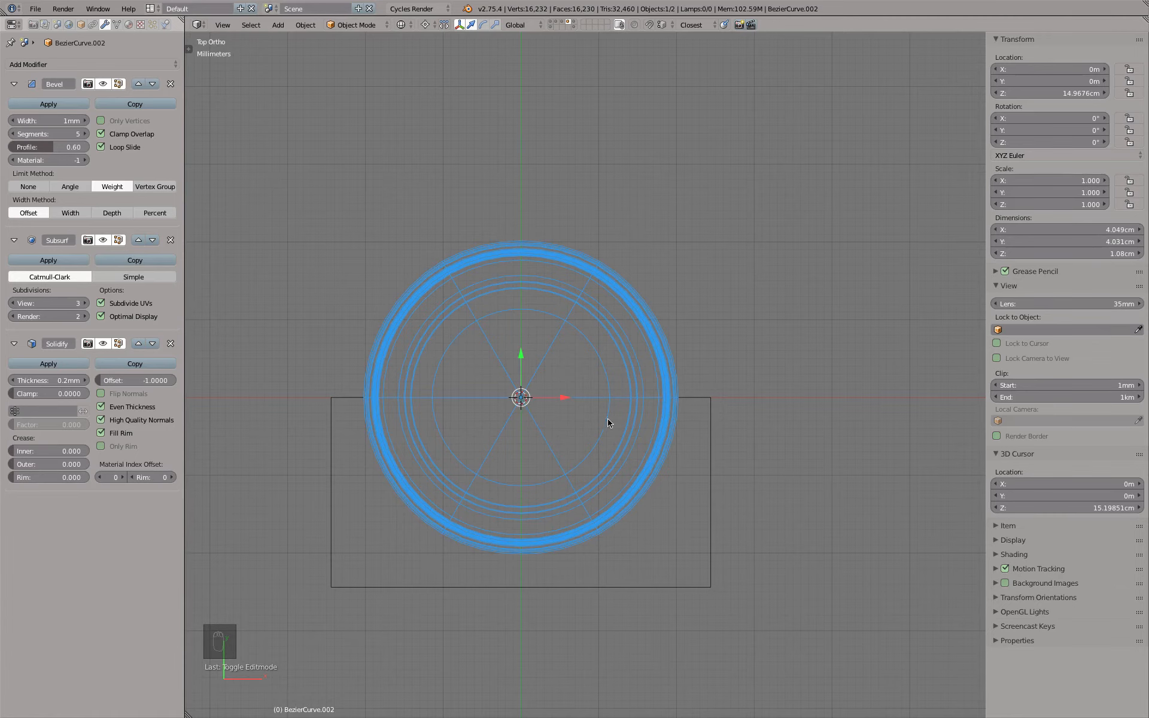
right_click(711, 406)
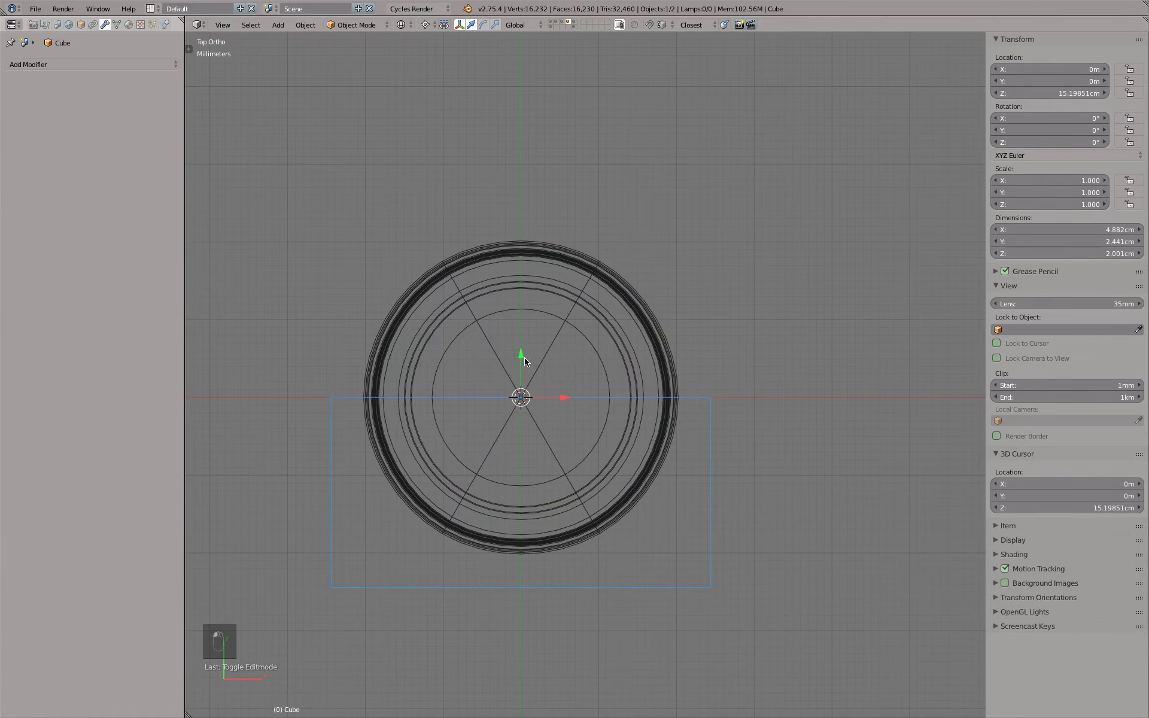
left_click_drag(521, 356, 521, 364)
middle_click_drag(731, 395, 617, 268)
key("z")
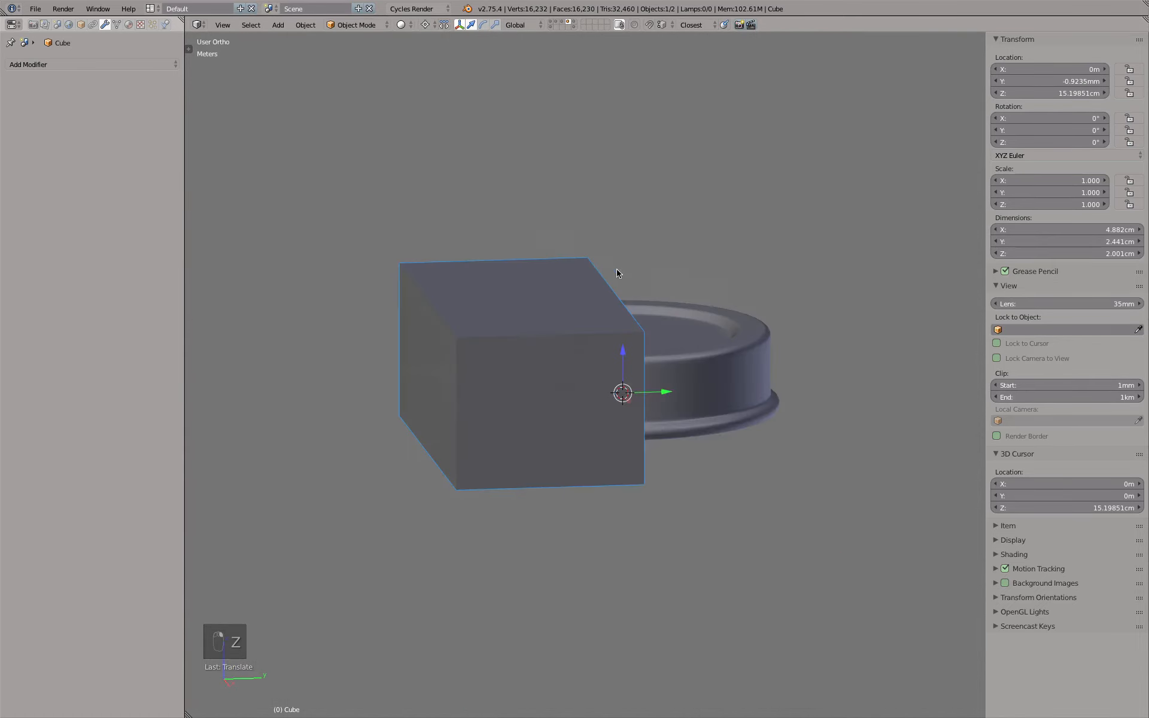
- Duplicate the cutting box twice, placing the copies at about X 7.57 cm, Z 19.04 cm and X 7.69 cm, Z 21.62 cm
middle_click_drag(712, 239, 657, 330, "shift")
scroll(667, 259, "down", 3)
key("KP_1")
key("z")
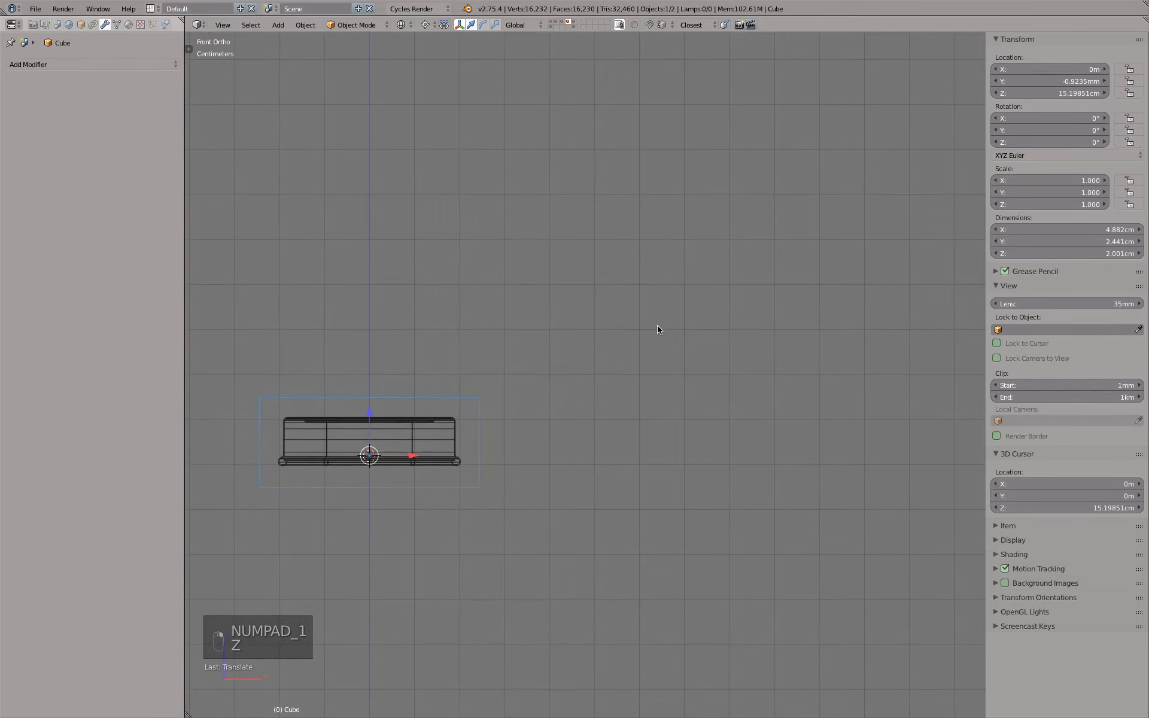
key("shift+d")
left_click(765, 316)
key("shift+d")
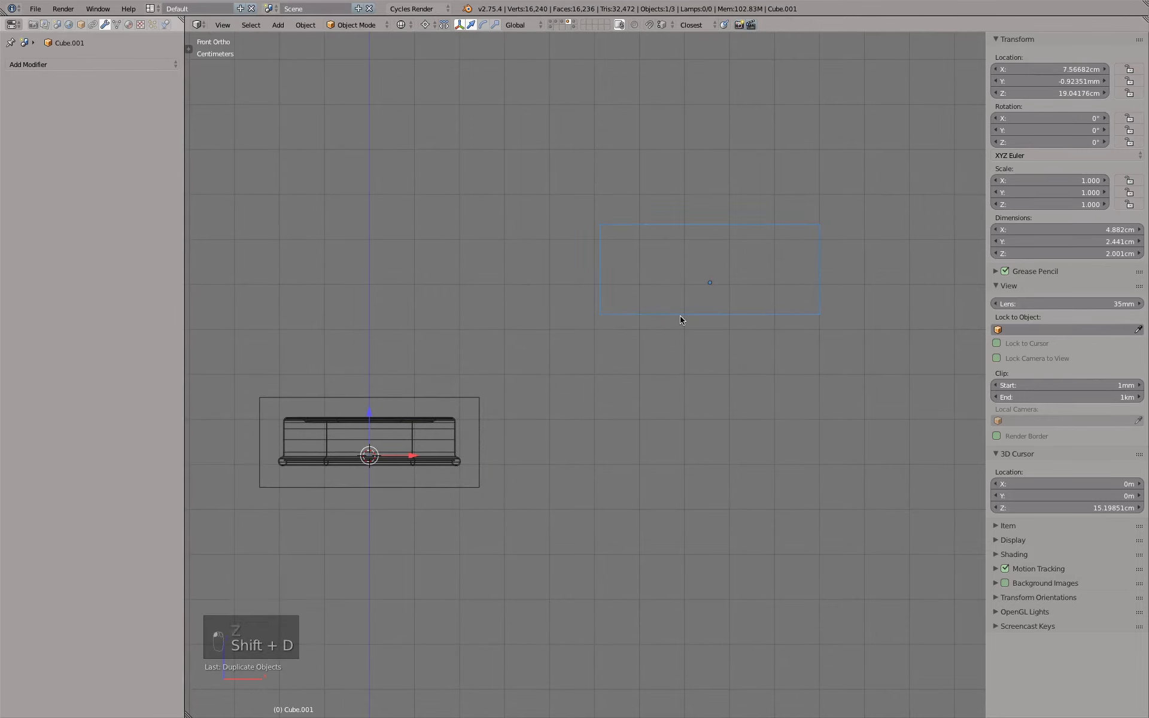
left_click(688, 200)
- Scale the upper copy's mesh along X to a width of about 1.9 cm
key("Tab")
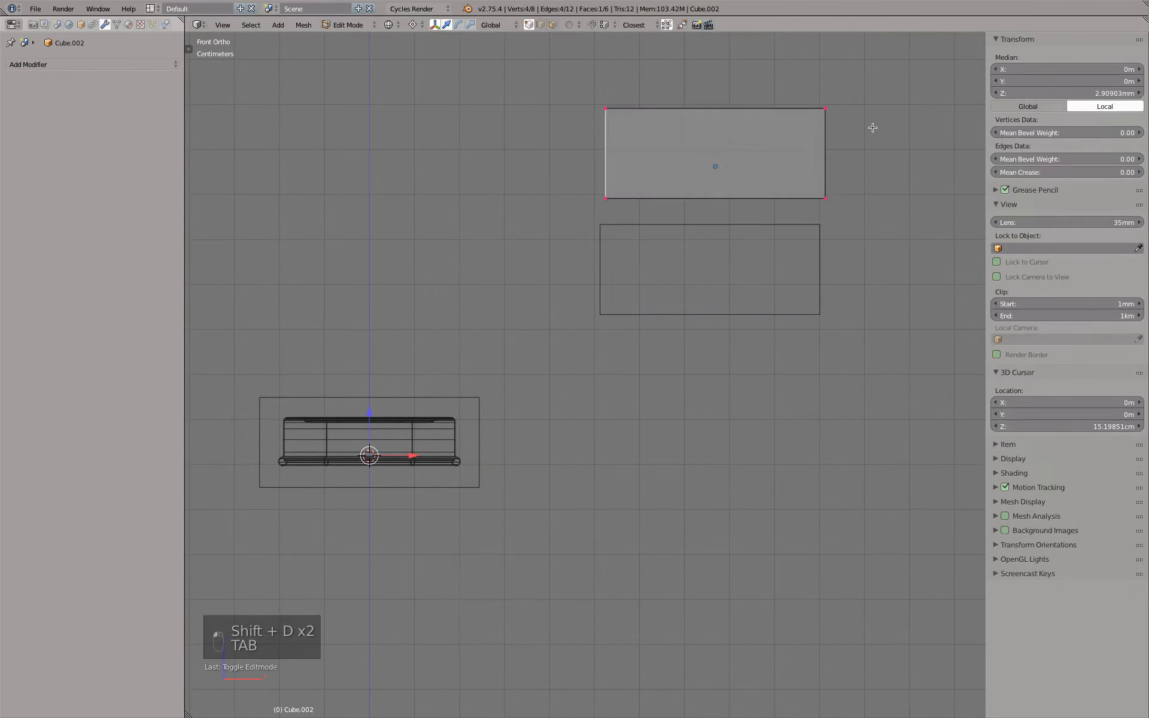
key("a")
key("a")
key("a")
key("a")
key("s")
right_click(778, 154)
key("comma")
key("s")
left_click(722, 144)
key("Tab")
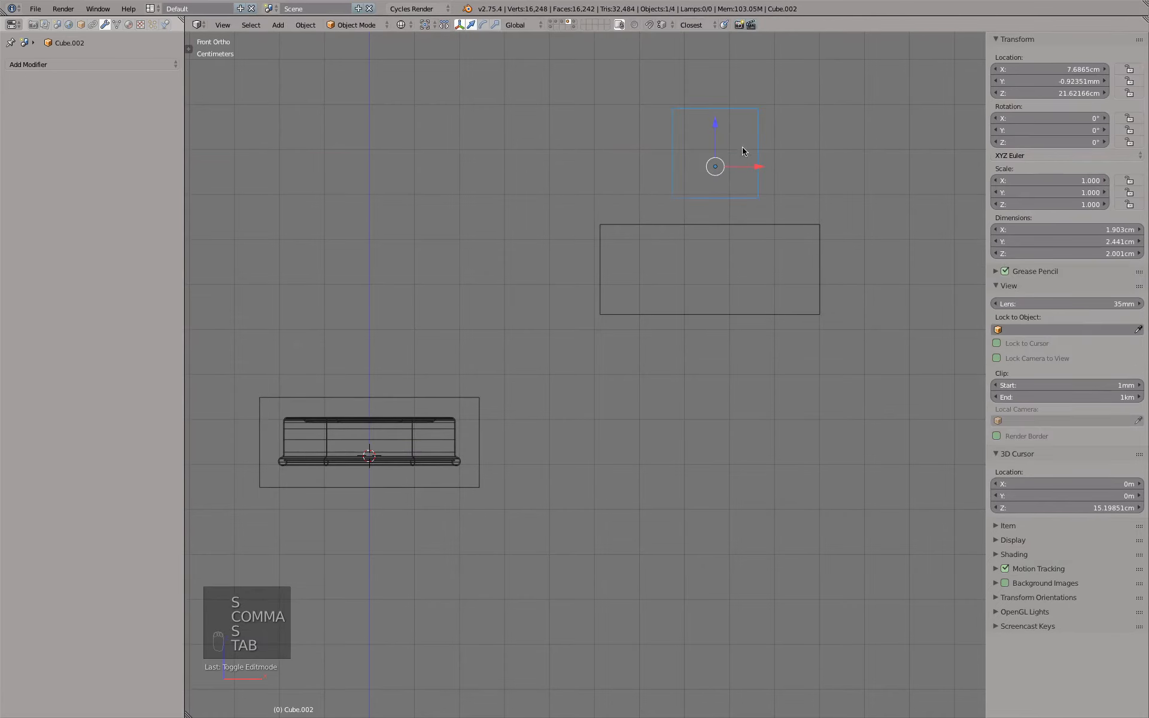
- Lower the upper copy along Z to about 21.04 cm so its base sits flush on the lower copy's top face
scroll(807, 200, "up", 2)
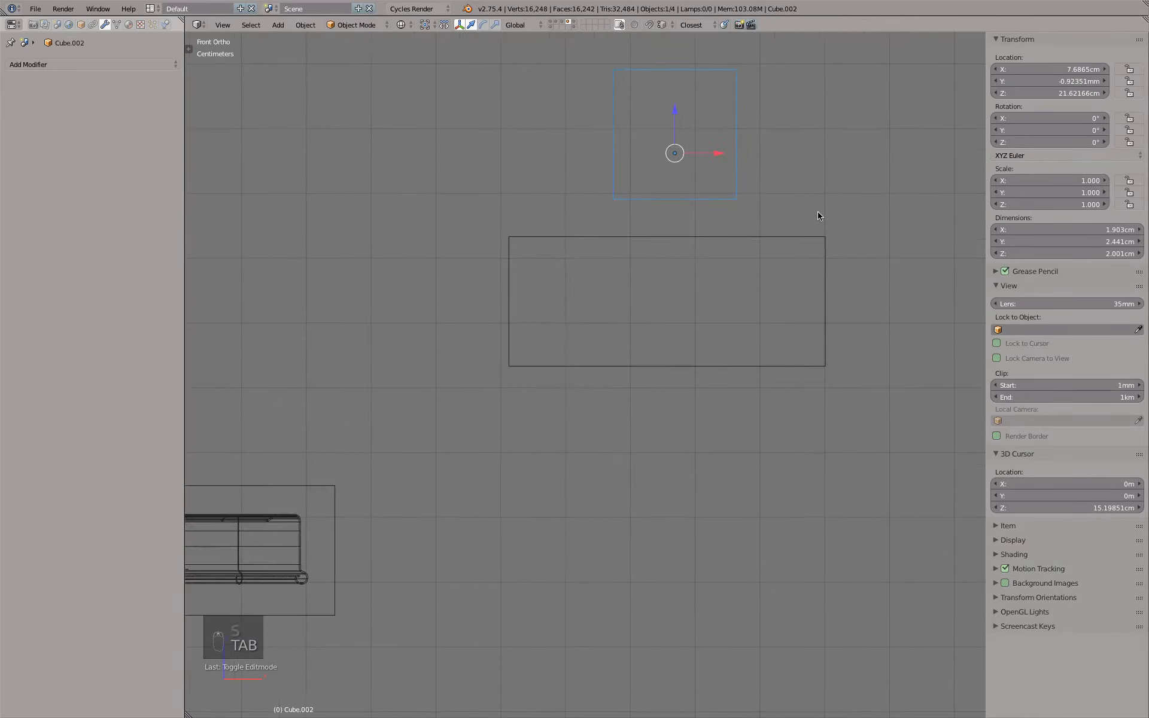
key("g")
left_click(824, 239)
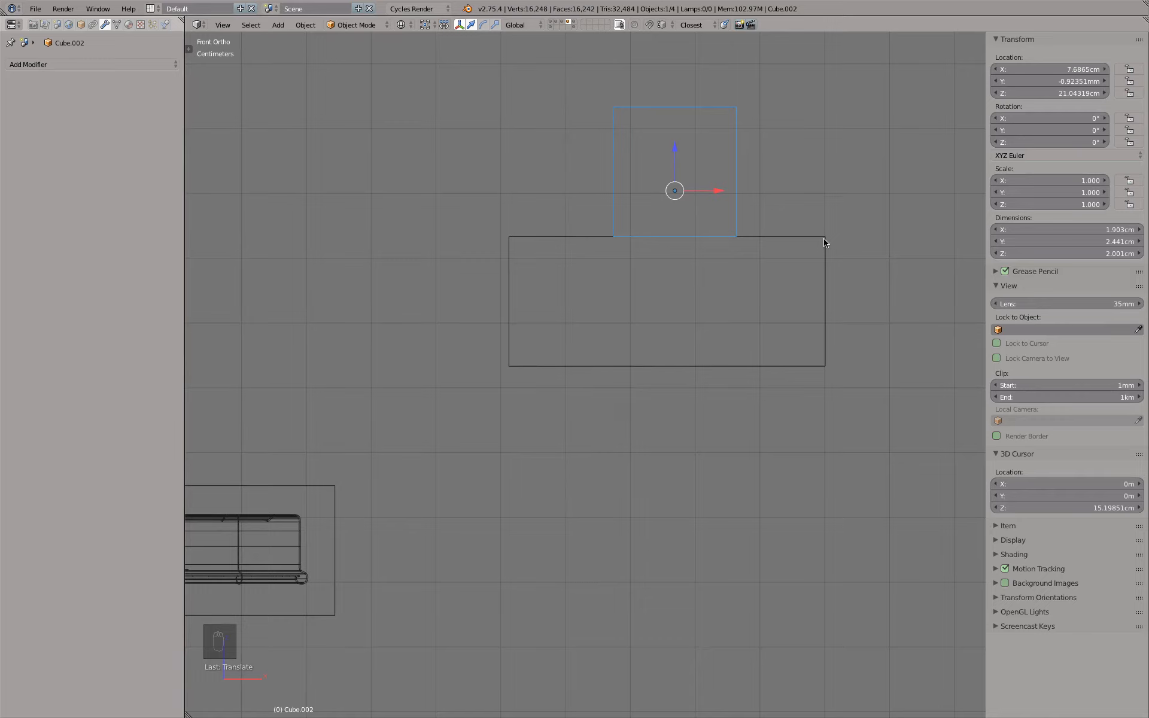
middle_click_drag(811, 199, 742, 252)
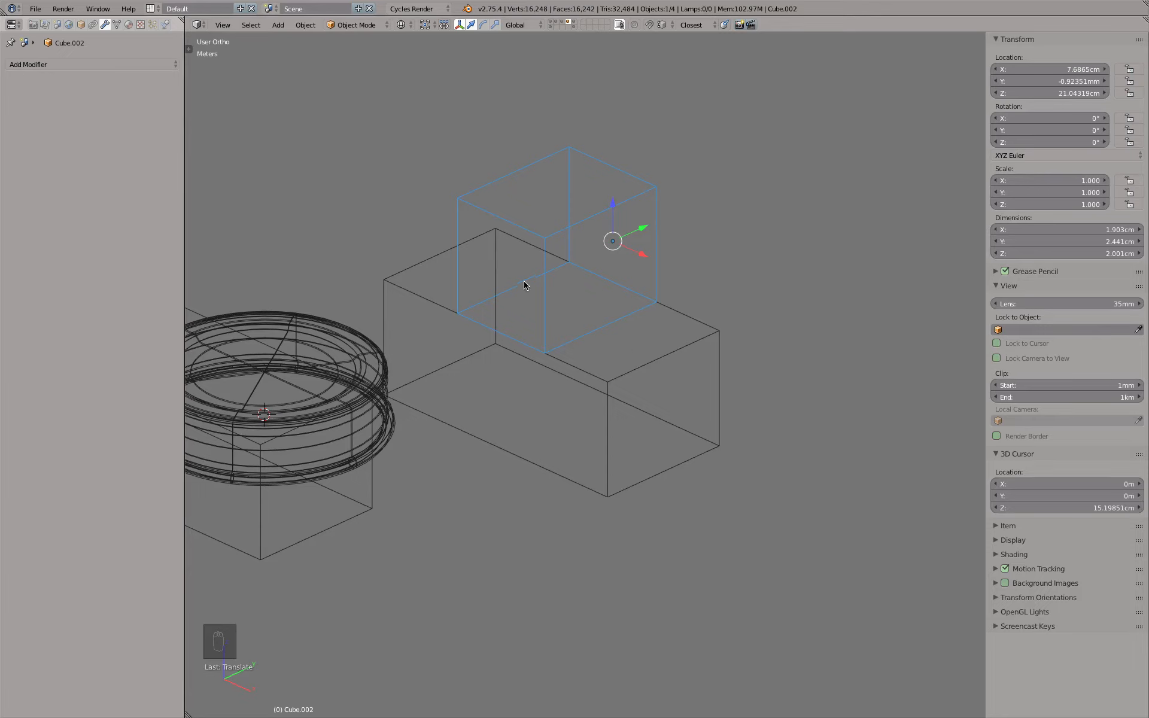
- Switch to face selection and examine the lower copy's top face where the two boxes share a plane
key("Tab")
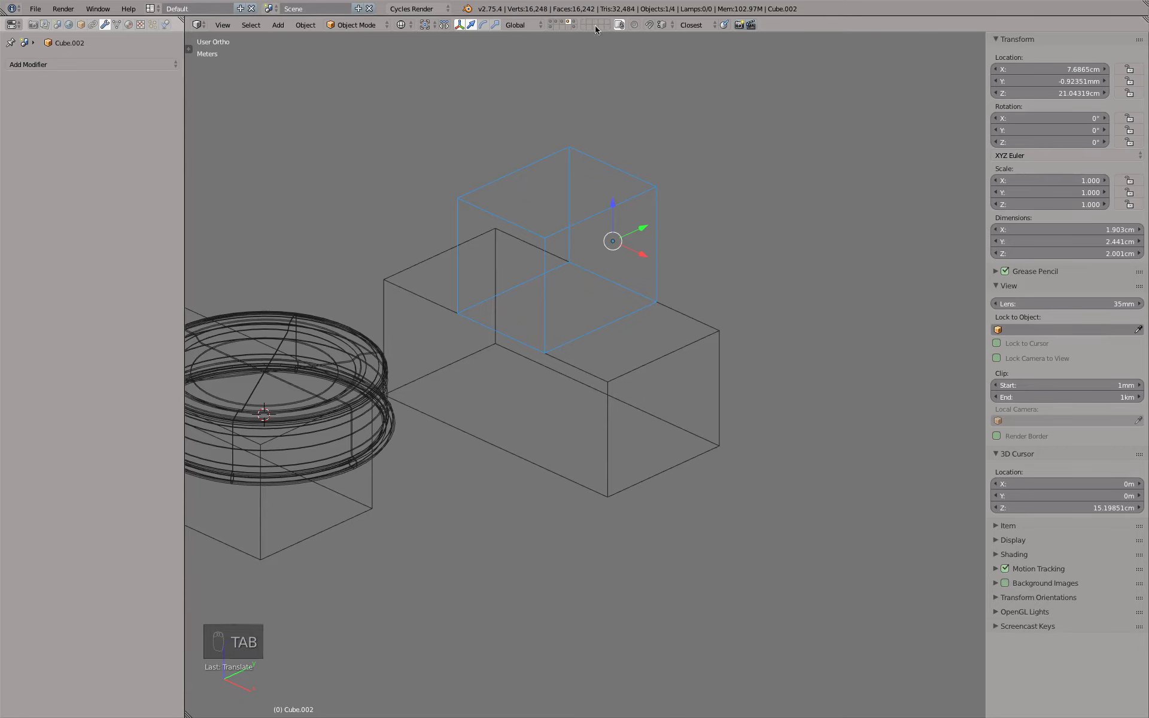
key("Tab")
left_click(553, 28)
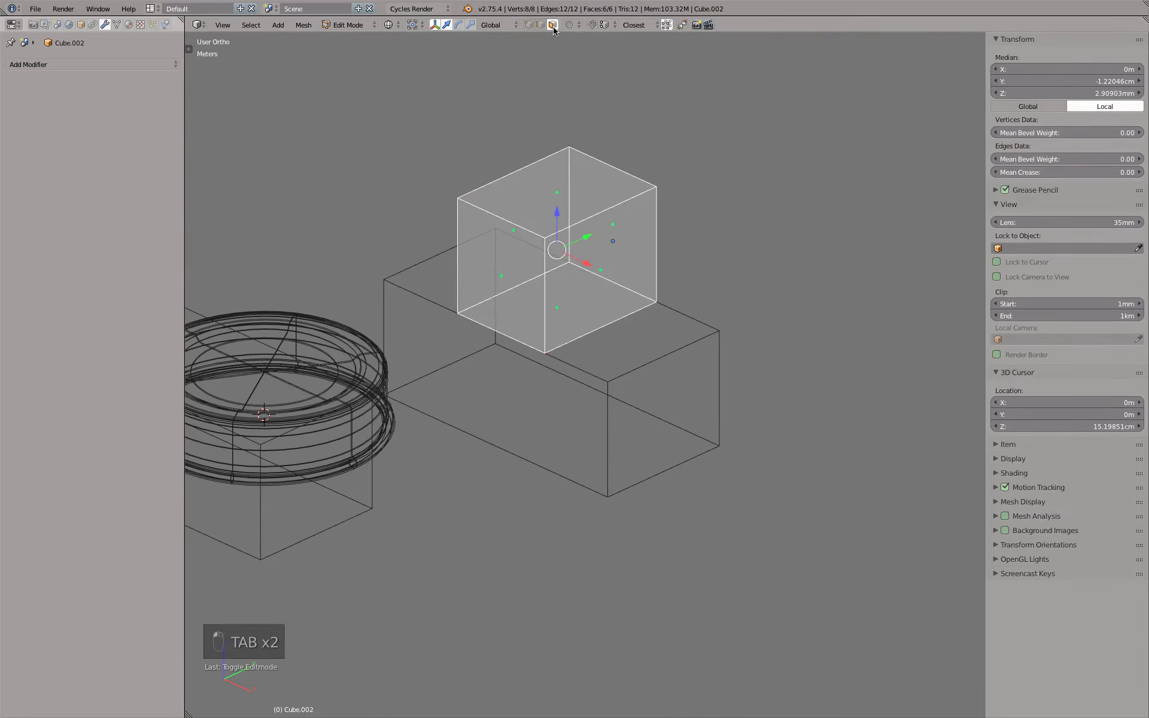
key("a")
key("Tab")
right_click(669, 351)
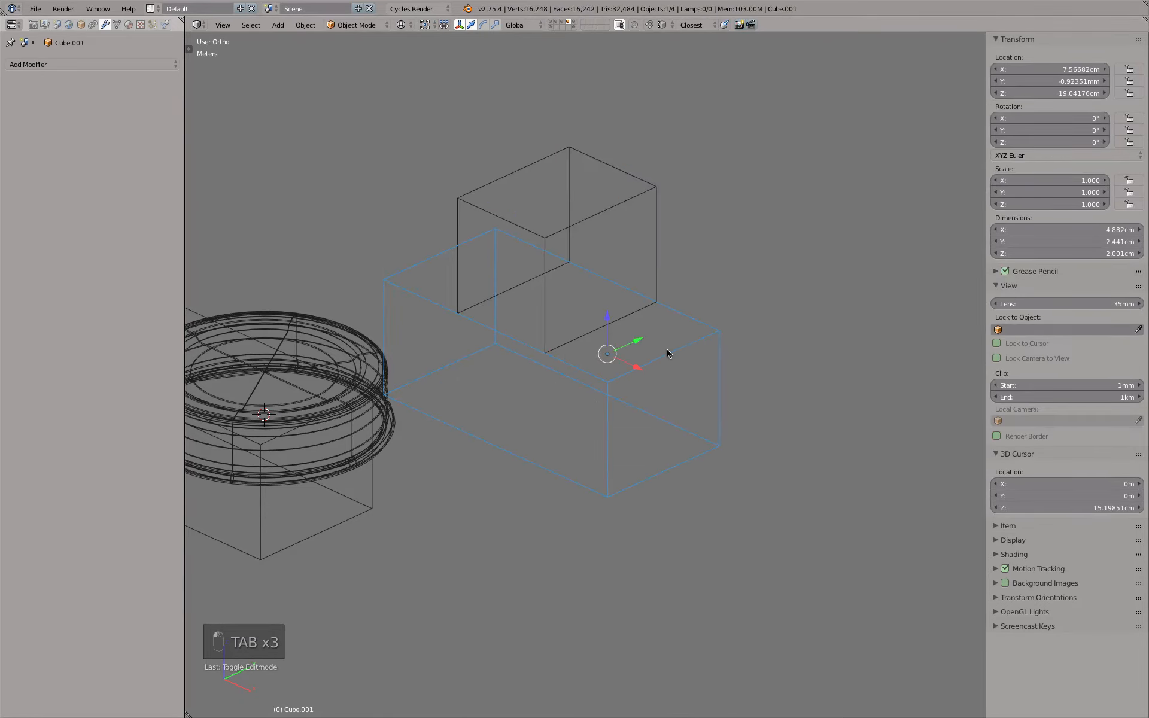
key("Tab")
right_click(659, 312)
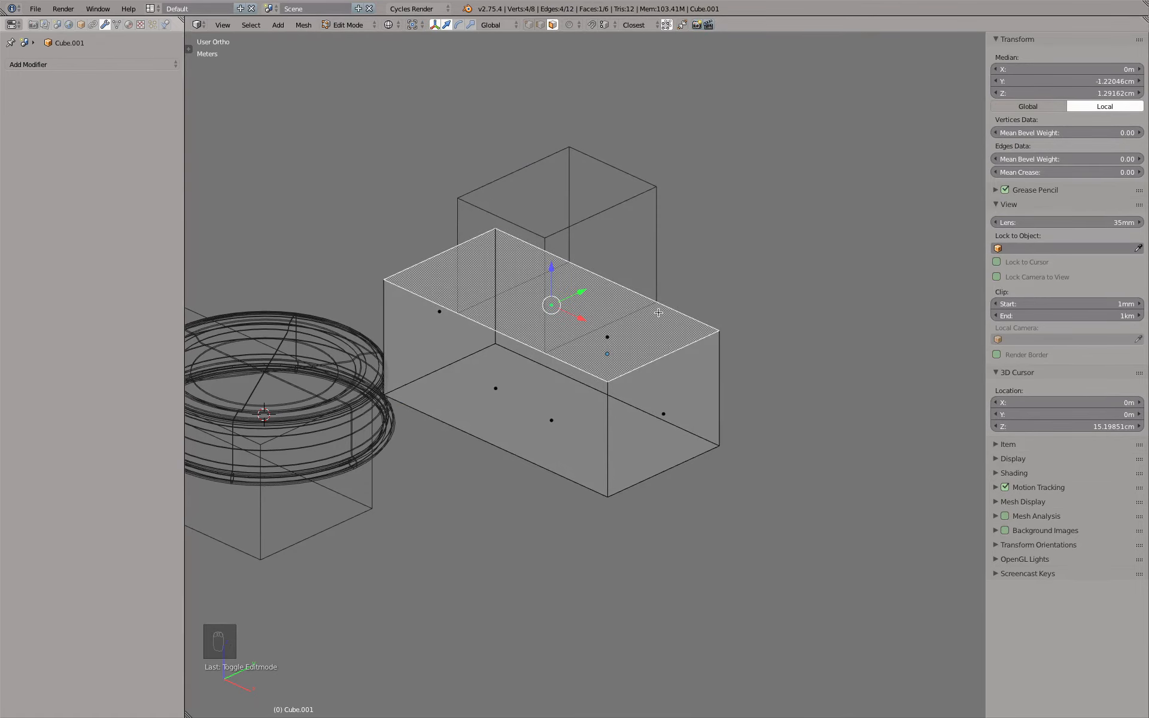
key("Tab")
right_click(661, 240)
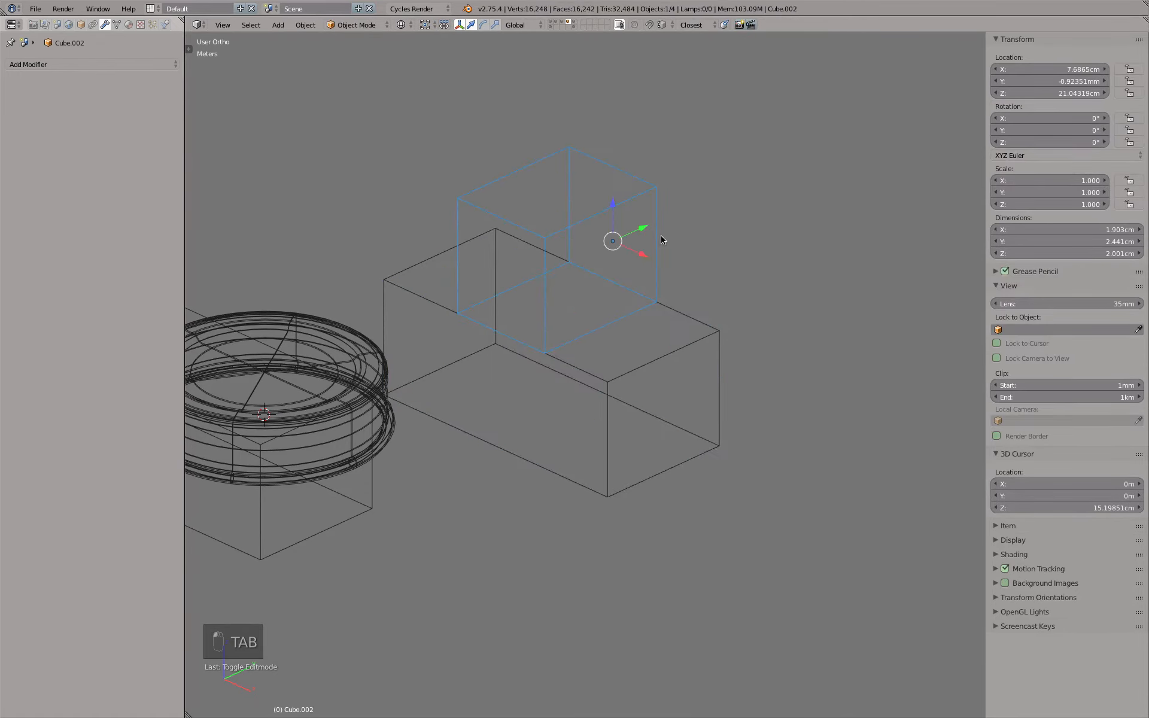
- Scale the upper copy's whole mesh along Y to a depth of about 1.74 cm
key("Tab")
key("a")
key("a")
key("a")
key("a")
key("a")
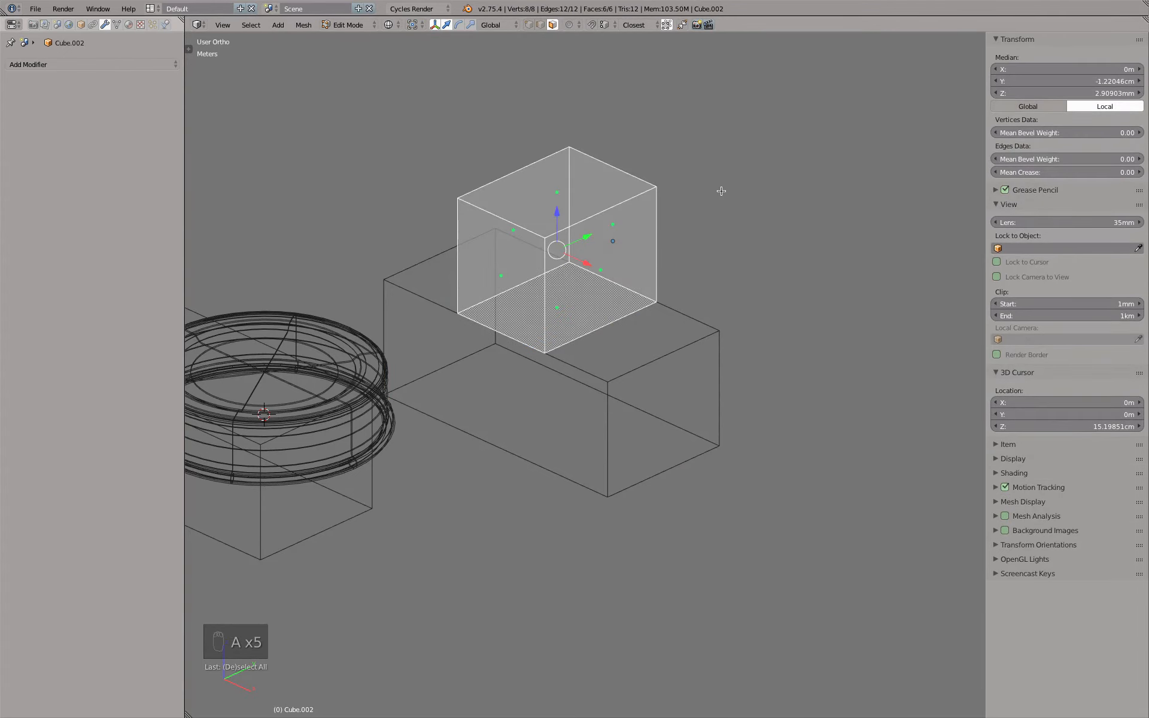
key("s")
left_click(674, 213)
key("Tab")
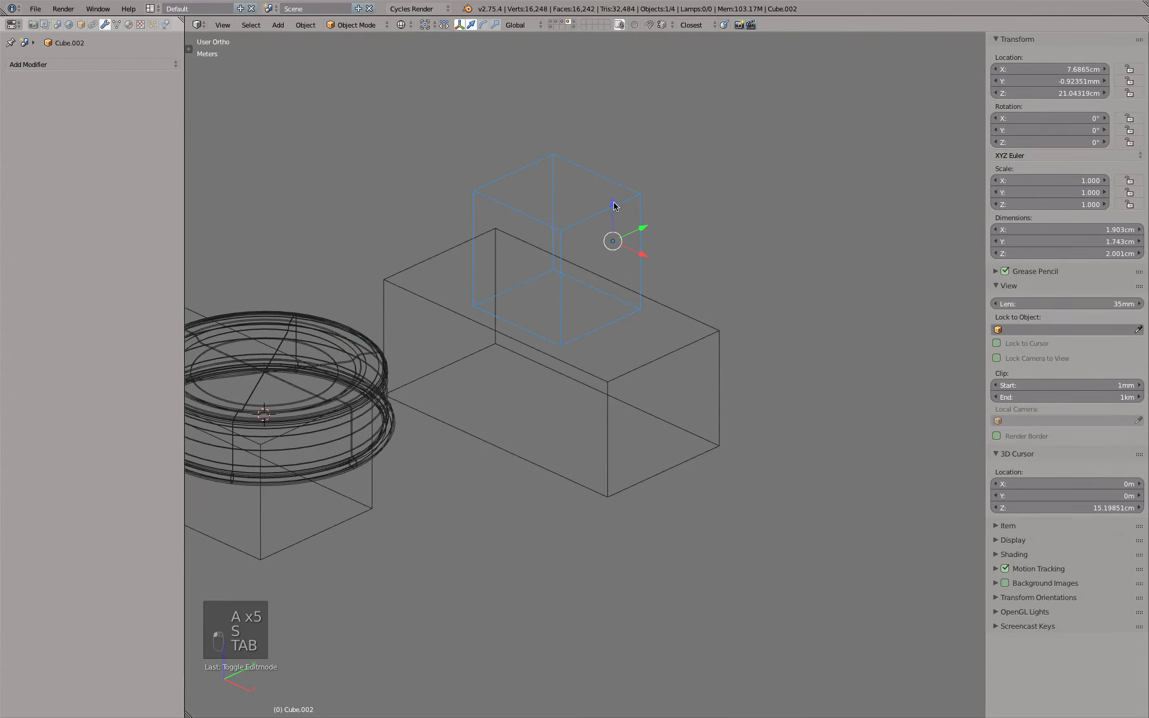
- Lower the upper copy along Z to about 20.73 cm so it penetrates the lower copy
left_click_drag(614, 205, 615, 223)
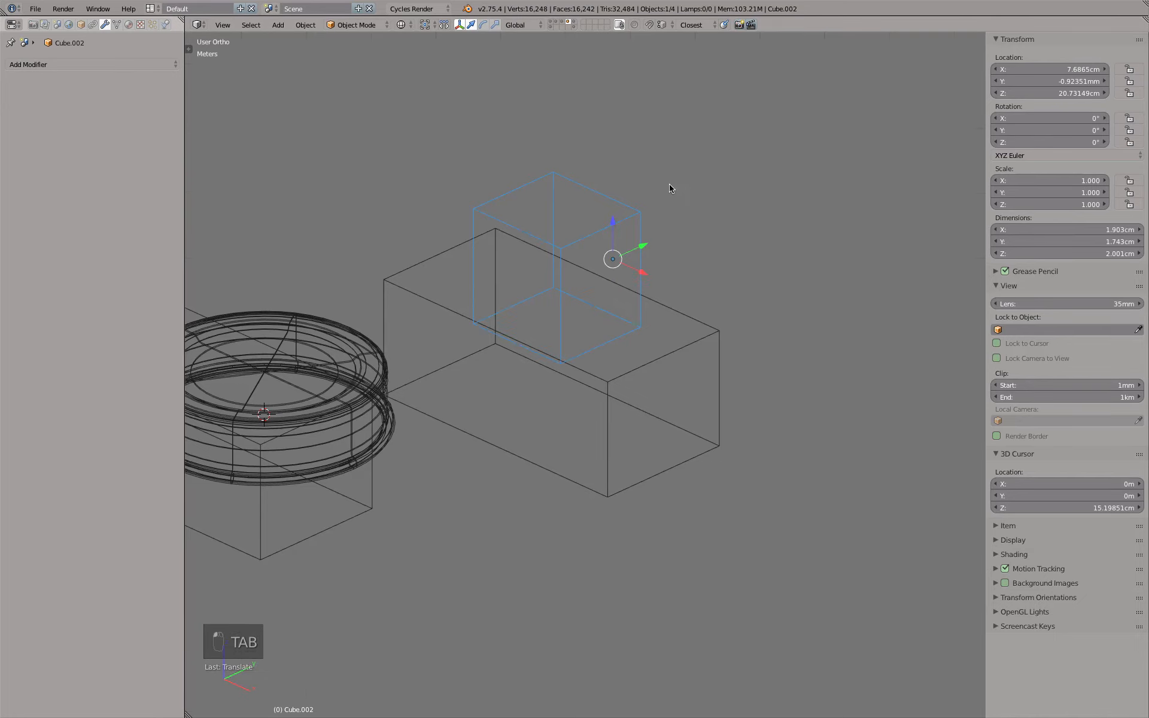
key("KP_1")
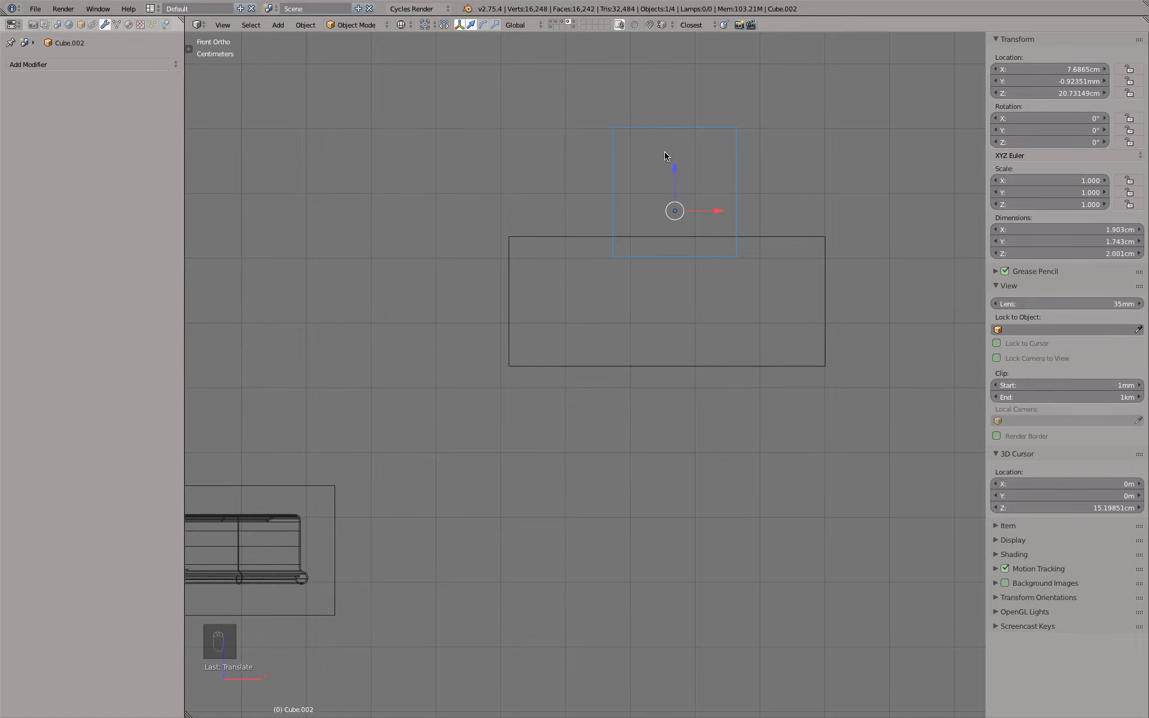
middle_click_drag(654, 232, 616, 266)
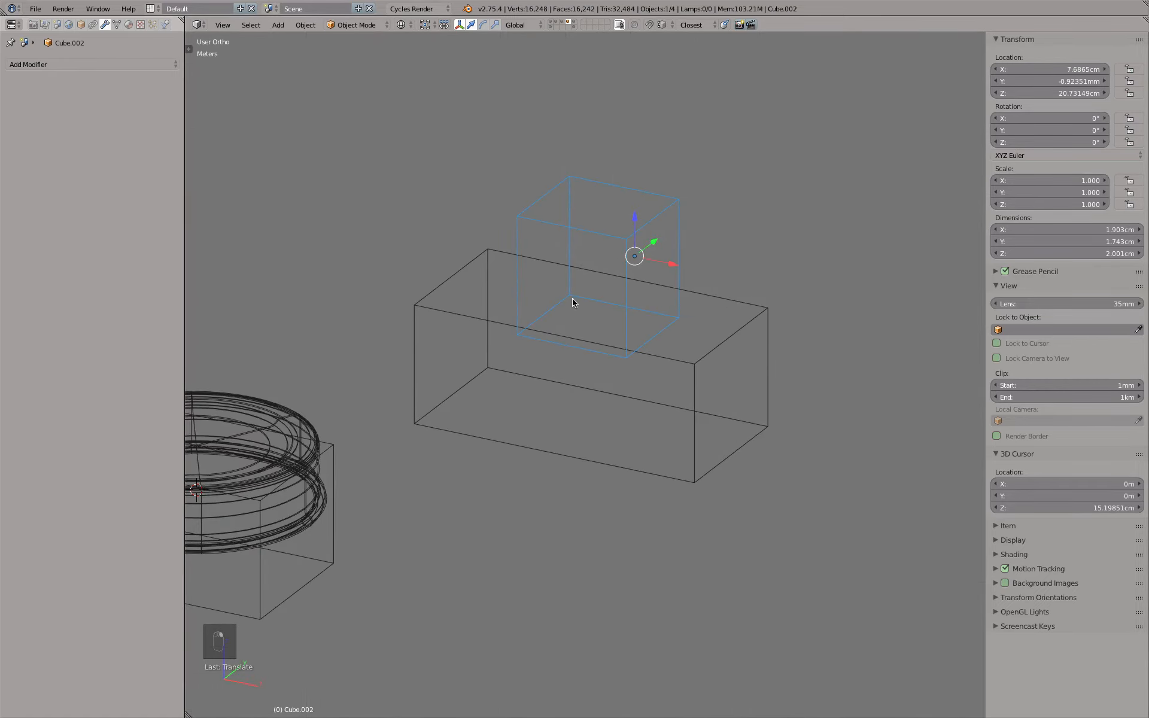
- Sketch the intersection outline and the submerged edges of the upper box with Grease Pencil strokes
key("d")
mouse_move(569, 277)
left_mouse_down()
mouse_move(523, 312)
mouse_move(628, 335)
mouse_move(663, 288)
mouse_move(570, 277)
left_mouse_up()
key("d")
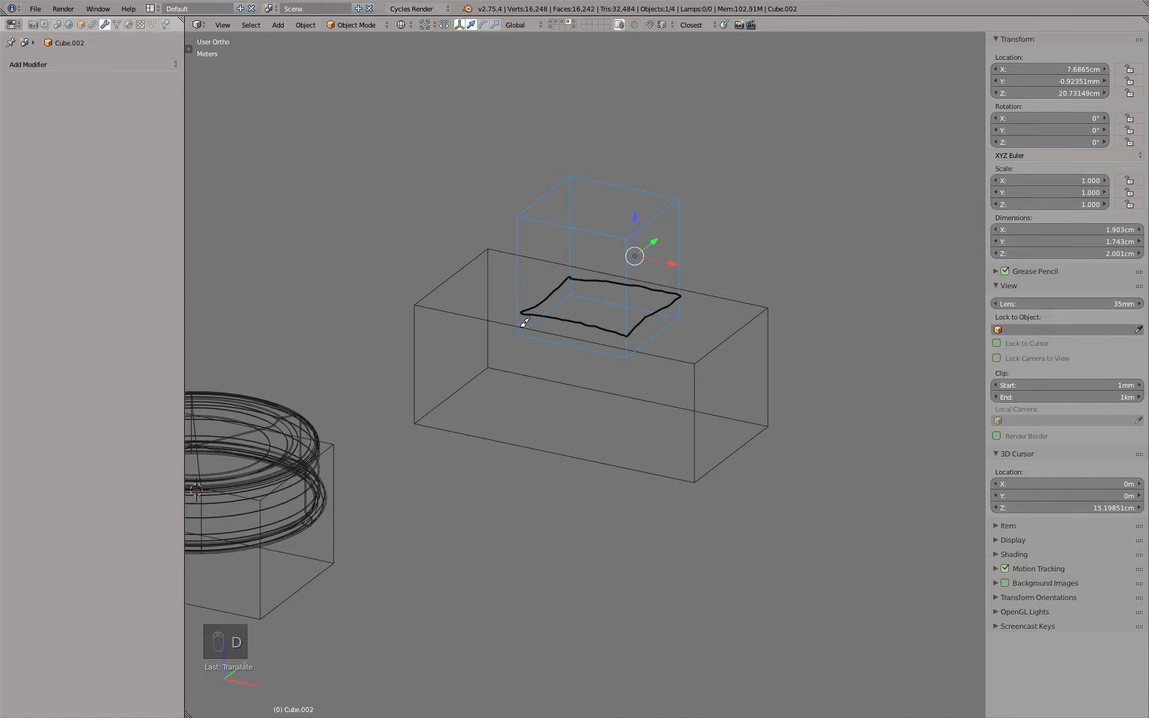
mouse_move(521, 326)
left_mouse_down()
mouse_move(634, 338)
mouse_move(665, 304)
mouse_move(572, 307)
left_mouse_up()
key("d")
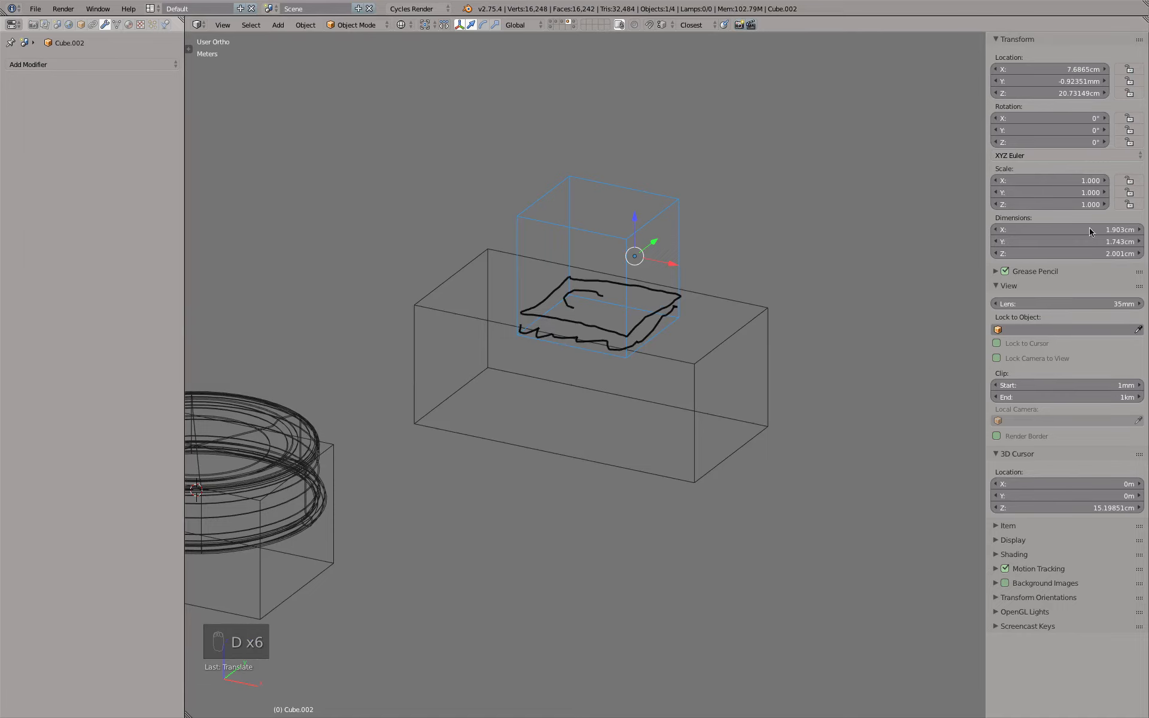
- Hide the Grease Pencil strokes and delete both demonstration box copies
left_click(1006, 271)
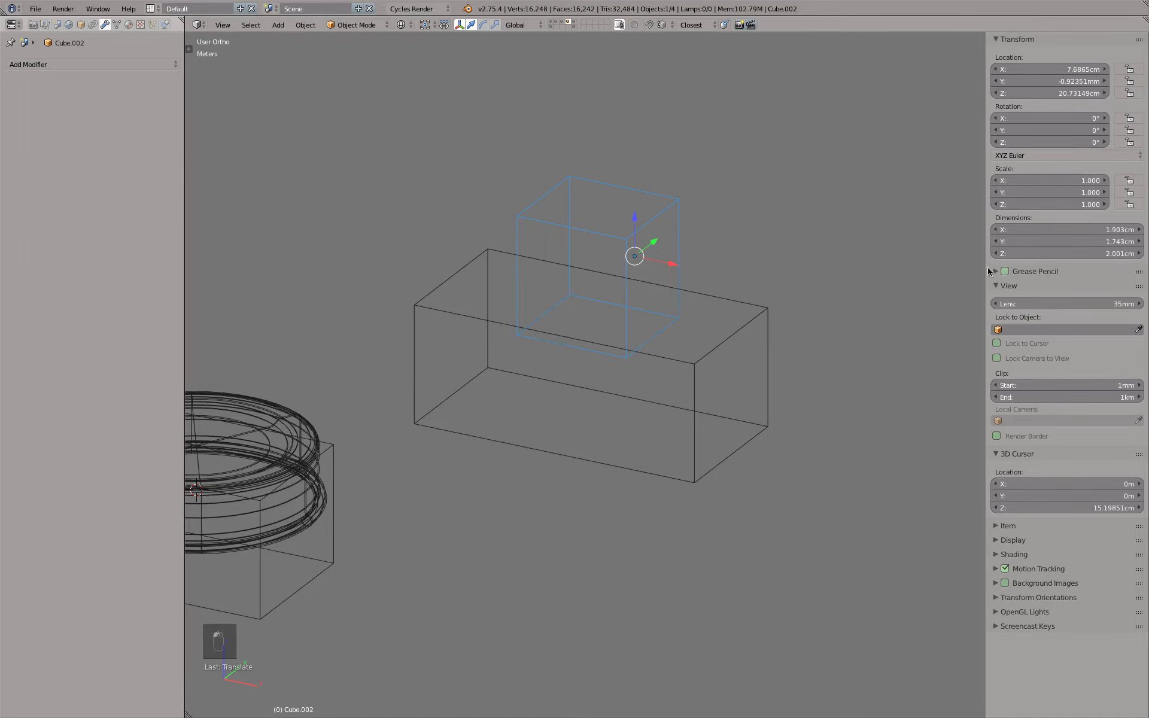
right_click(747, 339, "shift")
key("x")
left_click(748, 314)
- Assign the existing Boolean material to the cutting box, with the viewport in solid shading
key("KP_1")
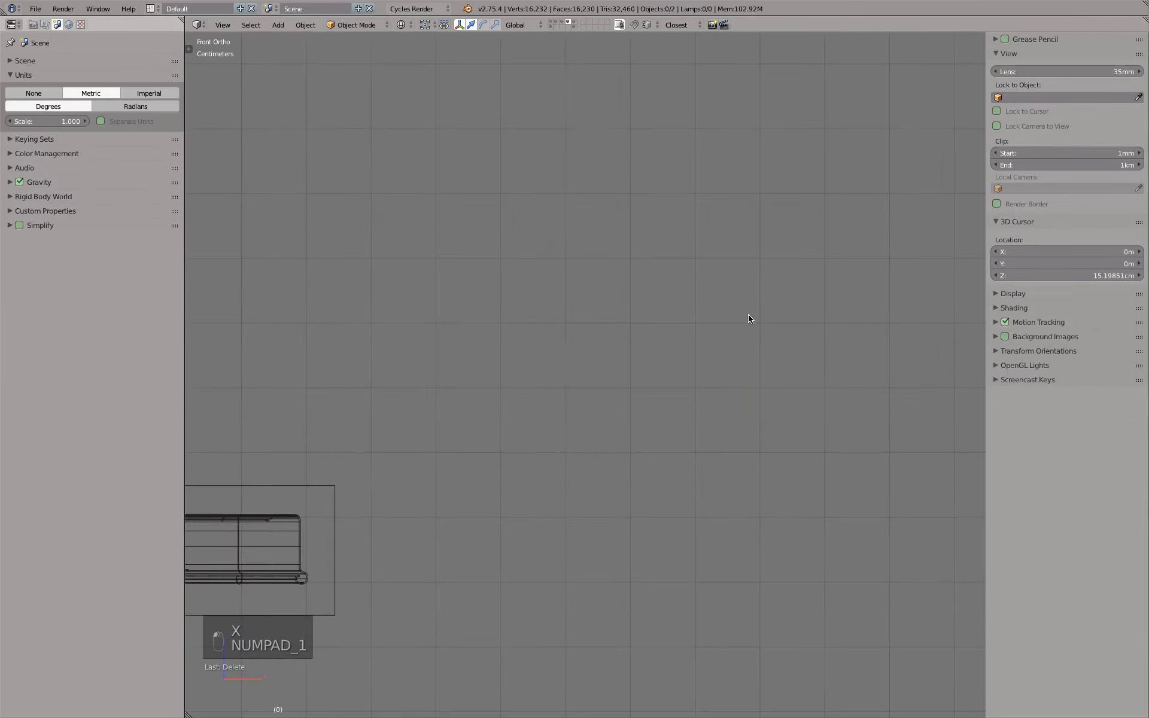
mouse_move(644, 365)
middle_mouse_down("shift")
mouse_move(846, 134)
mouse_move(690, 223)
mouse_move(715, 376)
mouse_move(692, 186)
middle_mouse_up("shift")
key("z")
right_click(694, 225)
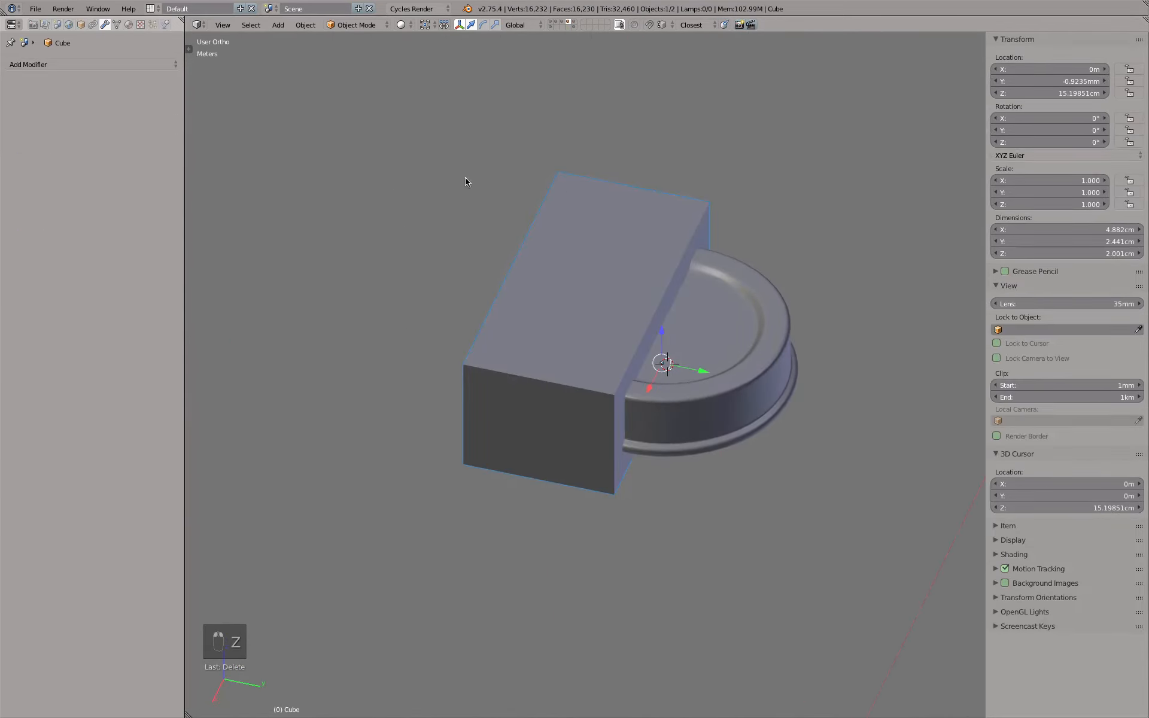
left_click(128, 24)
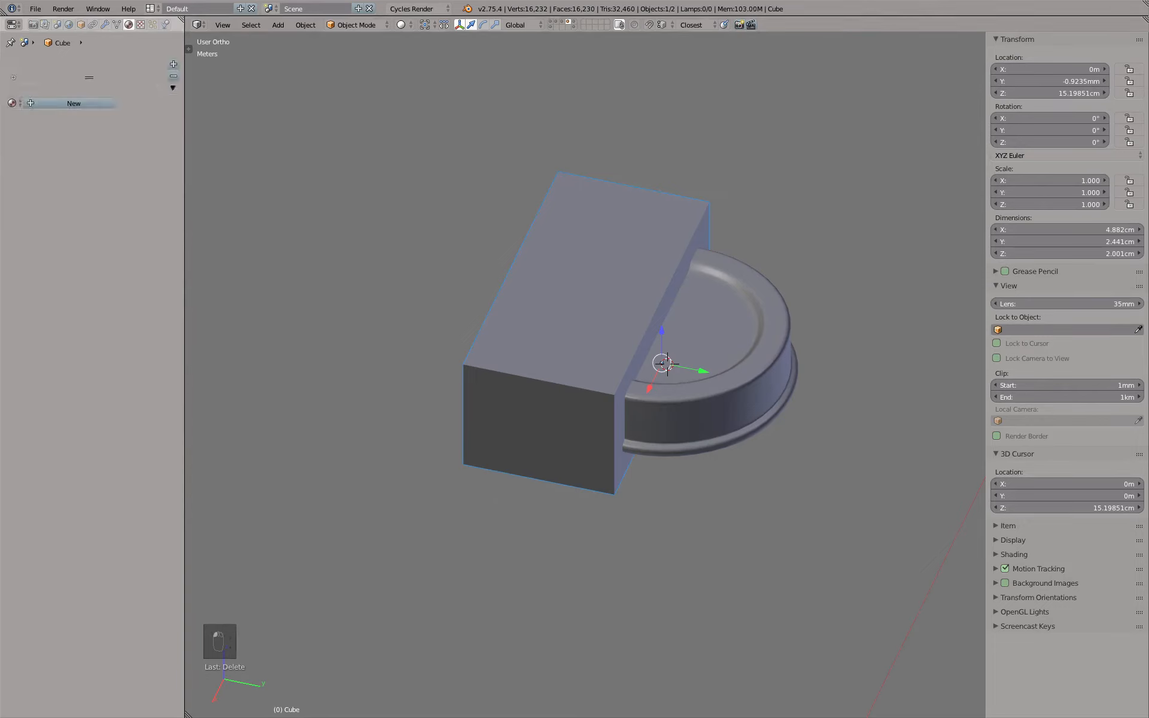
left_click(13, 103)
left_click(23, 120)
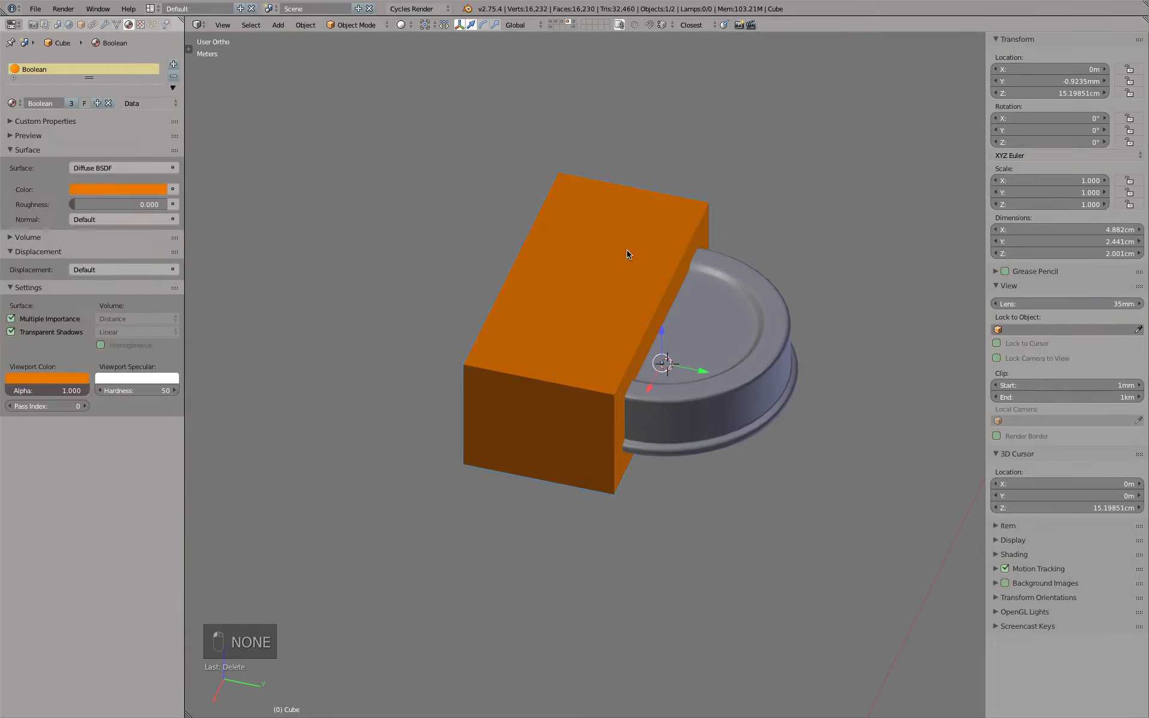
- Assign the existing Modeling material to the round cap
right_click(703, 278)
left_click(14, 104)
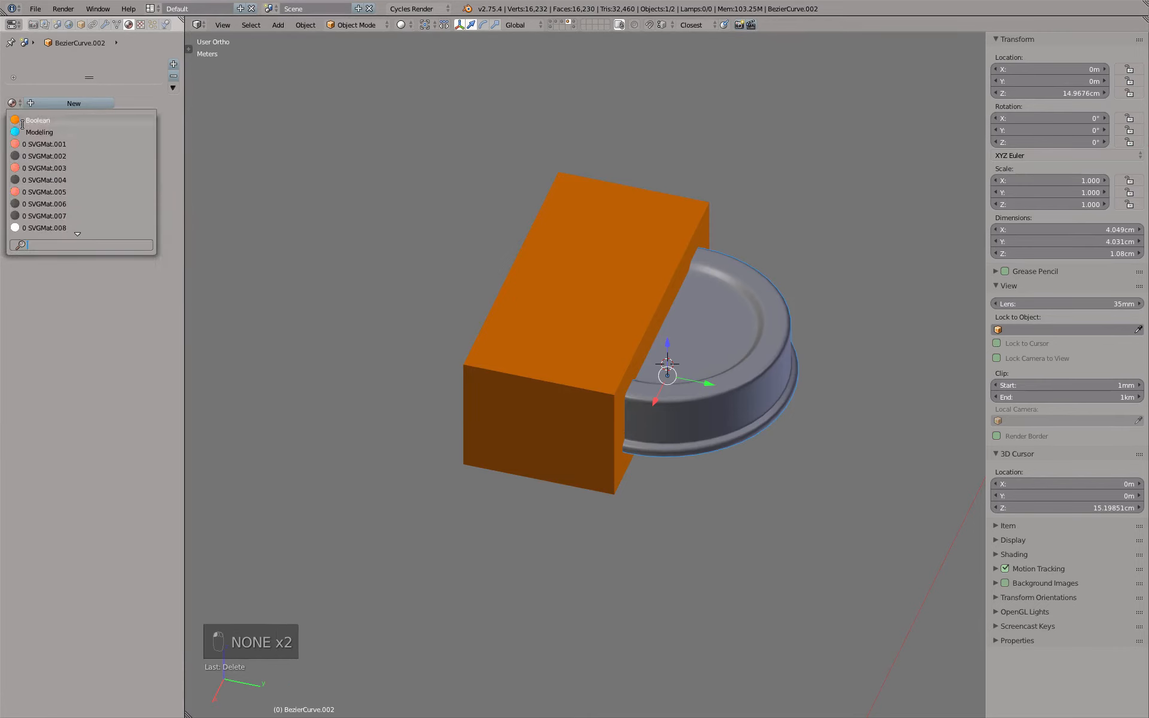
left_click(27, 130)
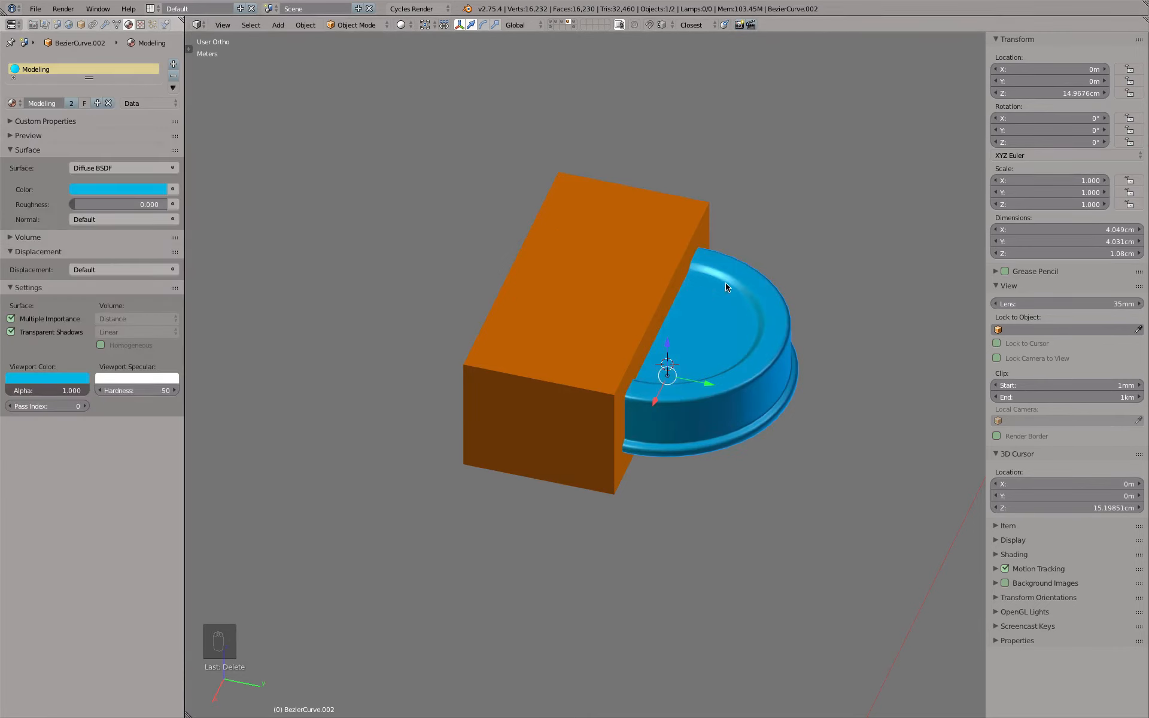
- Rename the cutting box object as Cap Boolean Cut Section and return to a solid perspective of the model
key("KP_7")
key("z")
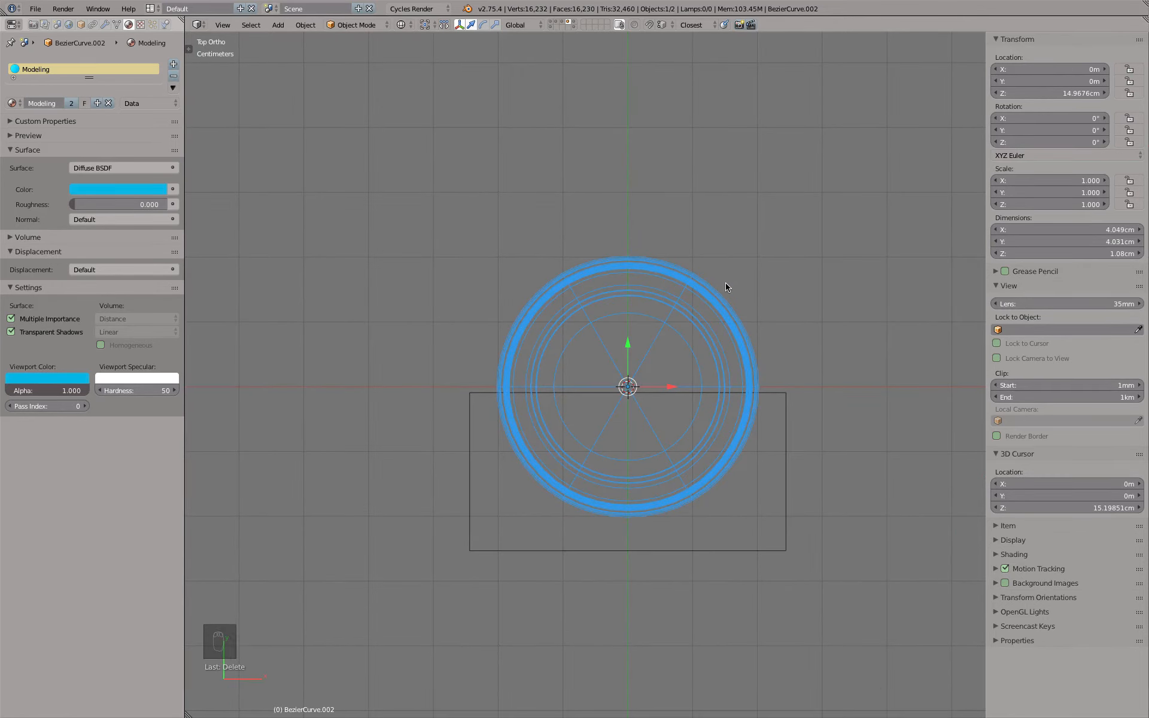
right_click(786, 409)
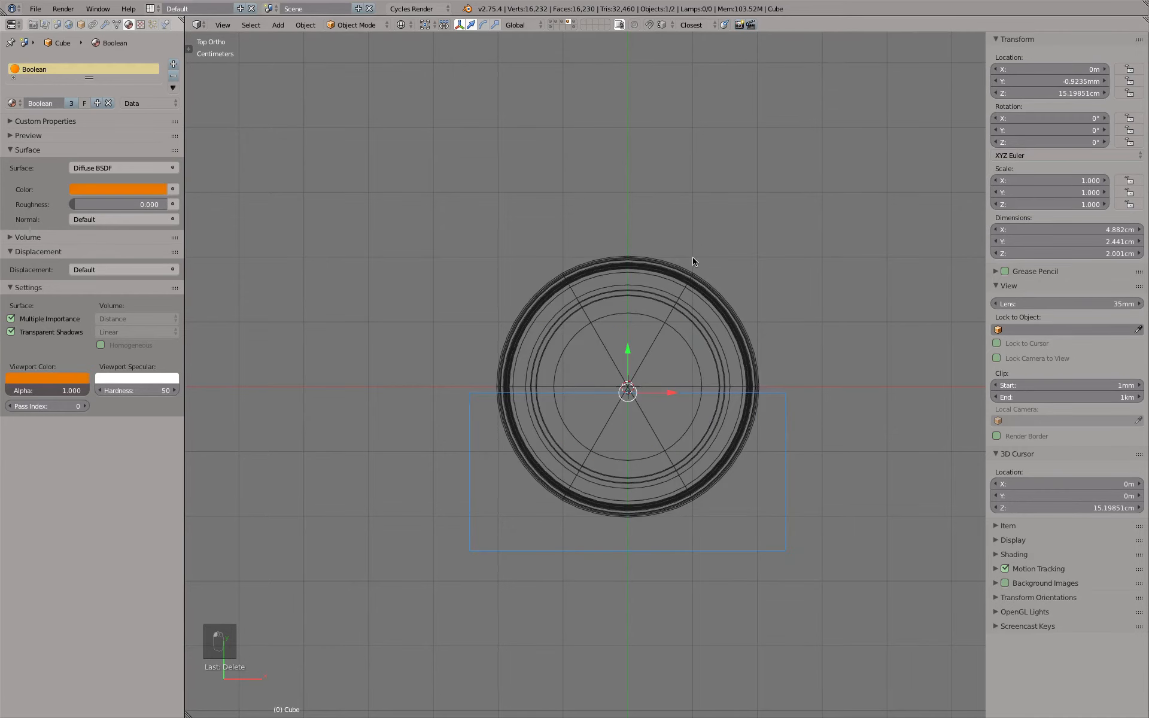
left_click(81, 25)
left_click(86, 64)
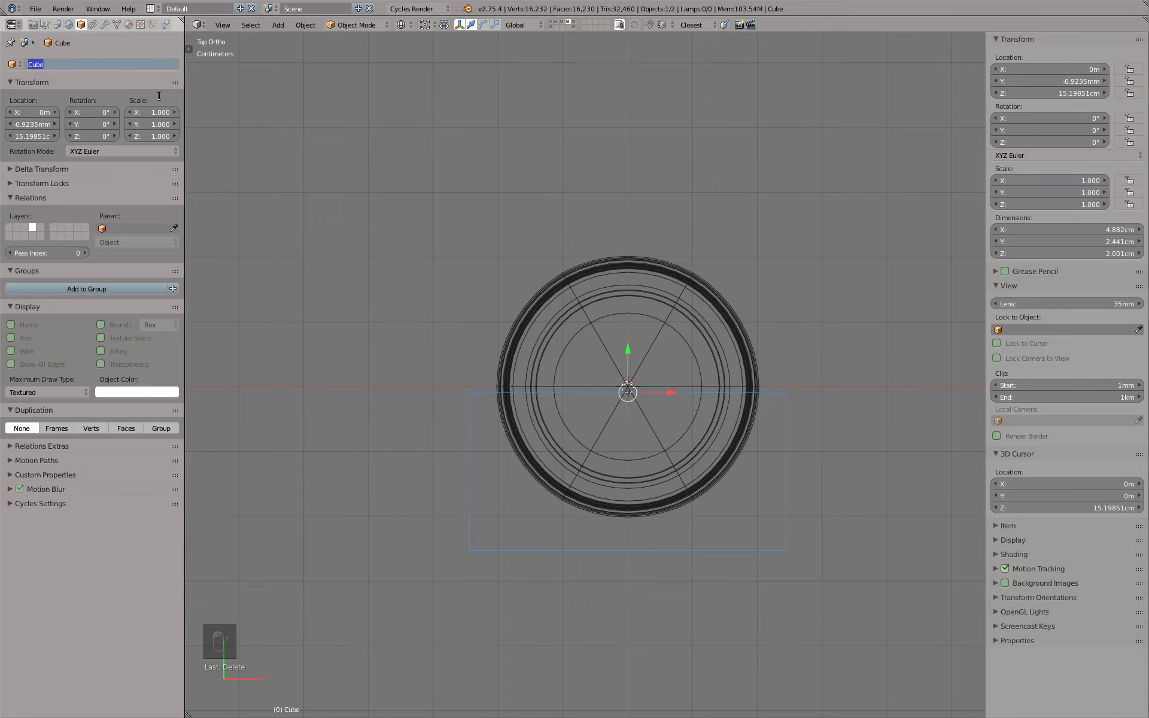
type("Cap Boole")
key("BackSpace")
key("BackSpace")
key("BackSpace")
type("lean Cut Sec")
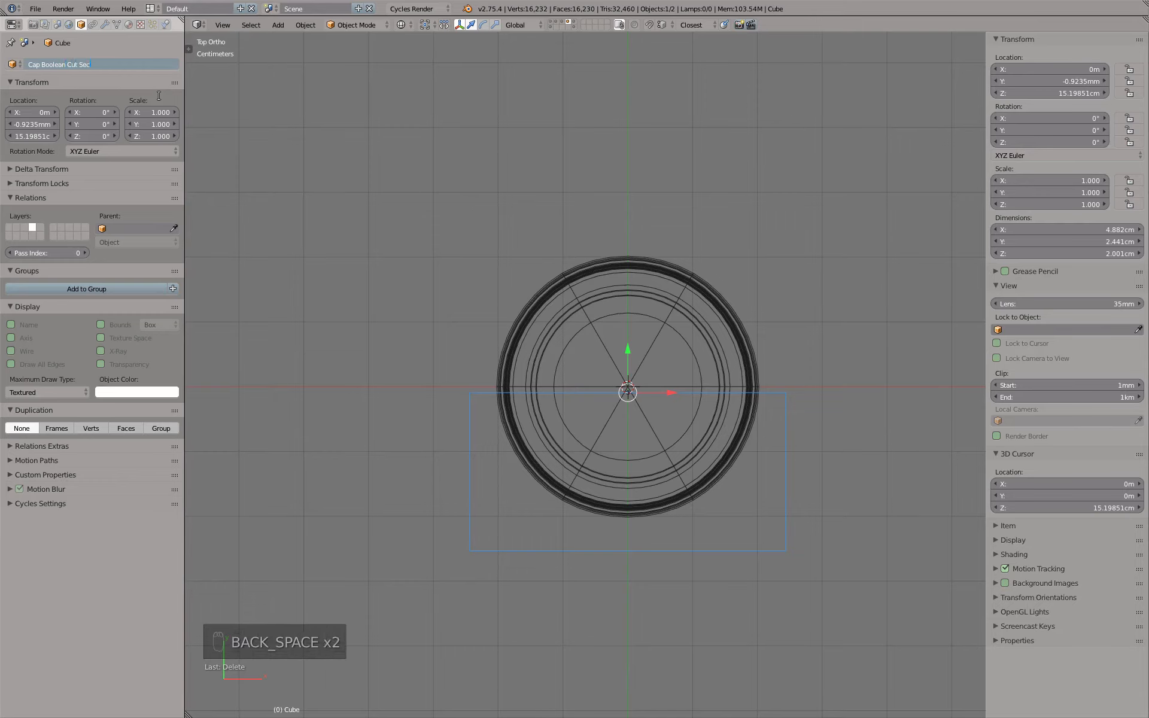
type("tion")
key("Return")
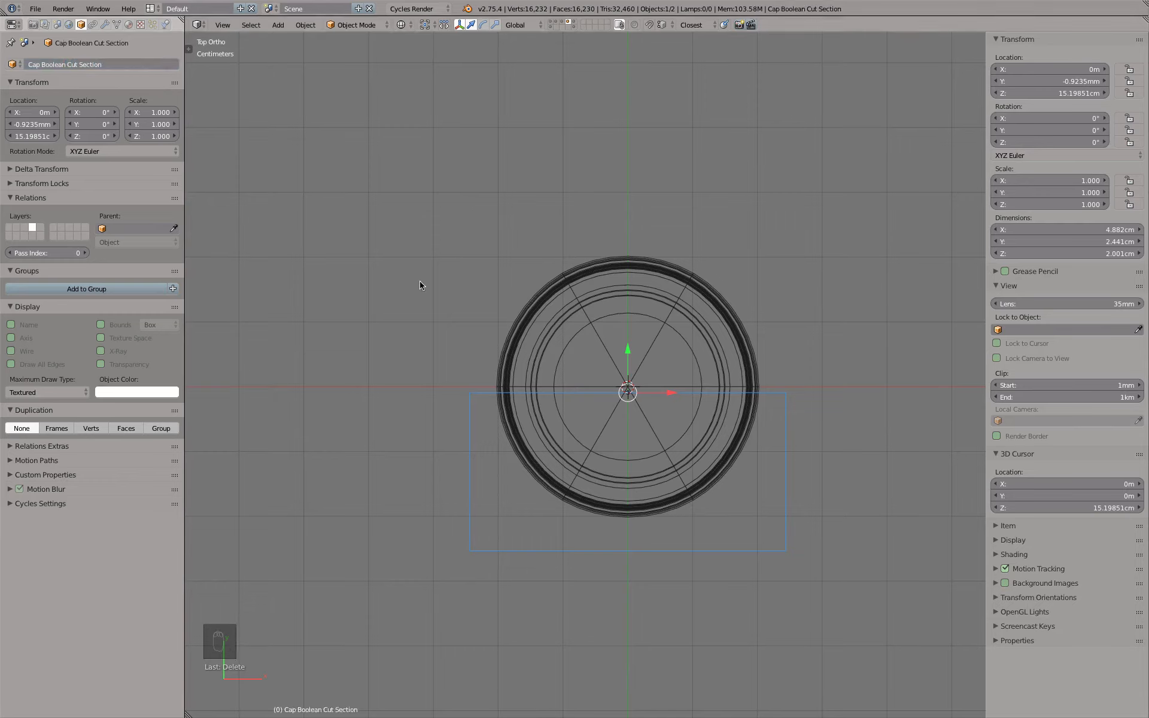
mouse_move(623, 329)
middle_mouse_down()
mouse_move(534, 225)
mouse_move(569, 249)
middle_mouse_up()
key("z")
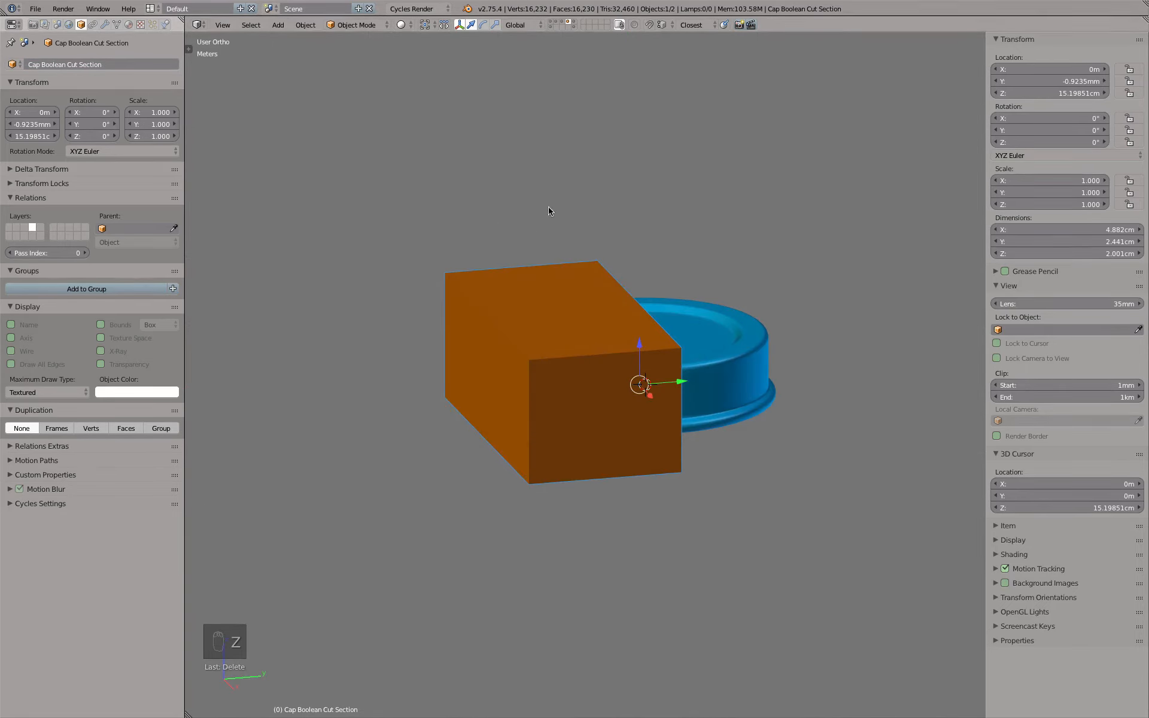
- Move the cutting box to the layer directly below the cap's layer
key("m")
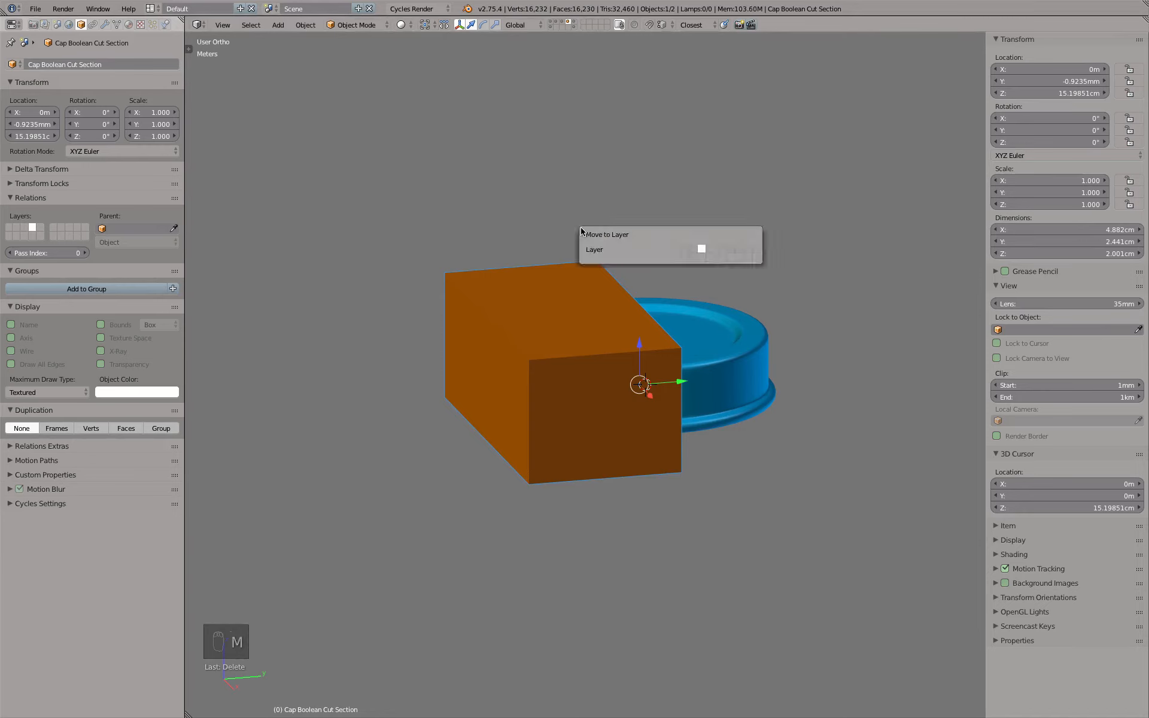
left_click(699, 256)
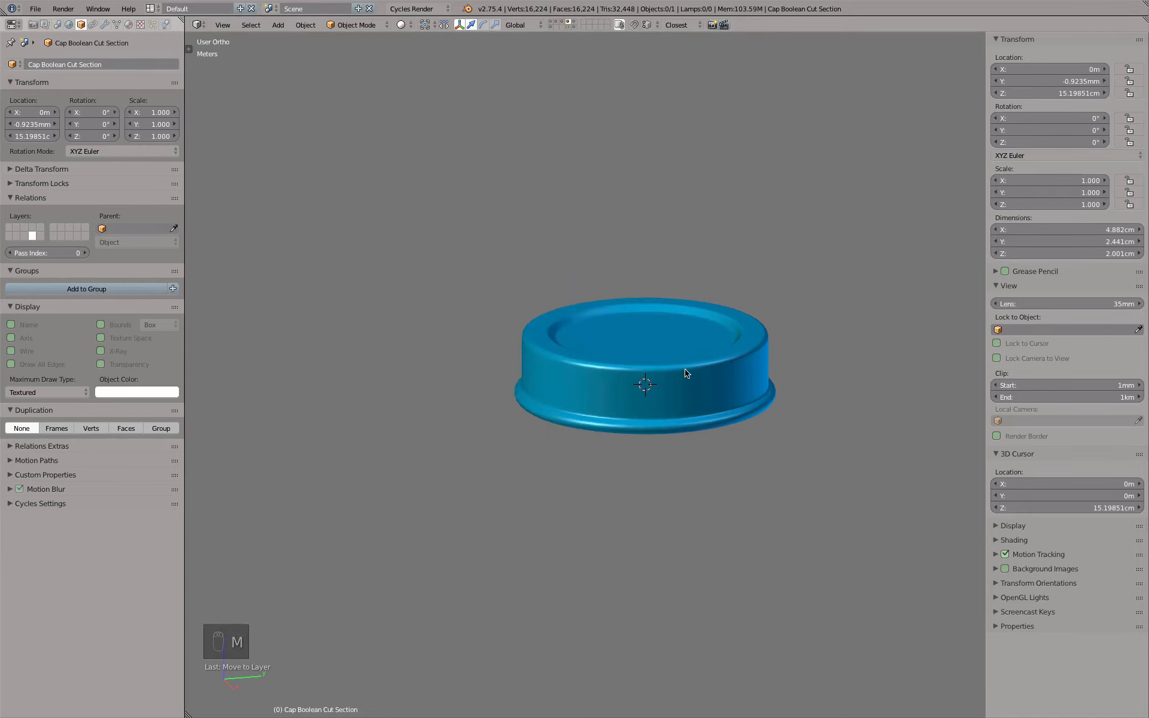
- Collapse the cap's existing modifiers and add a Boolean modifier beneath Solidify
right_click(688, 374)
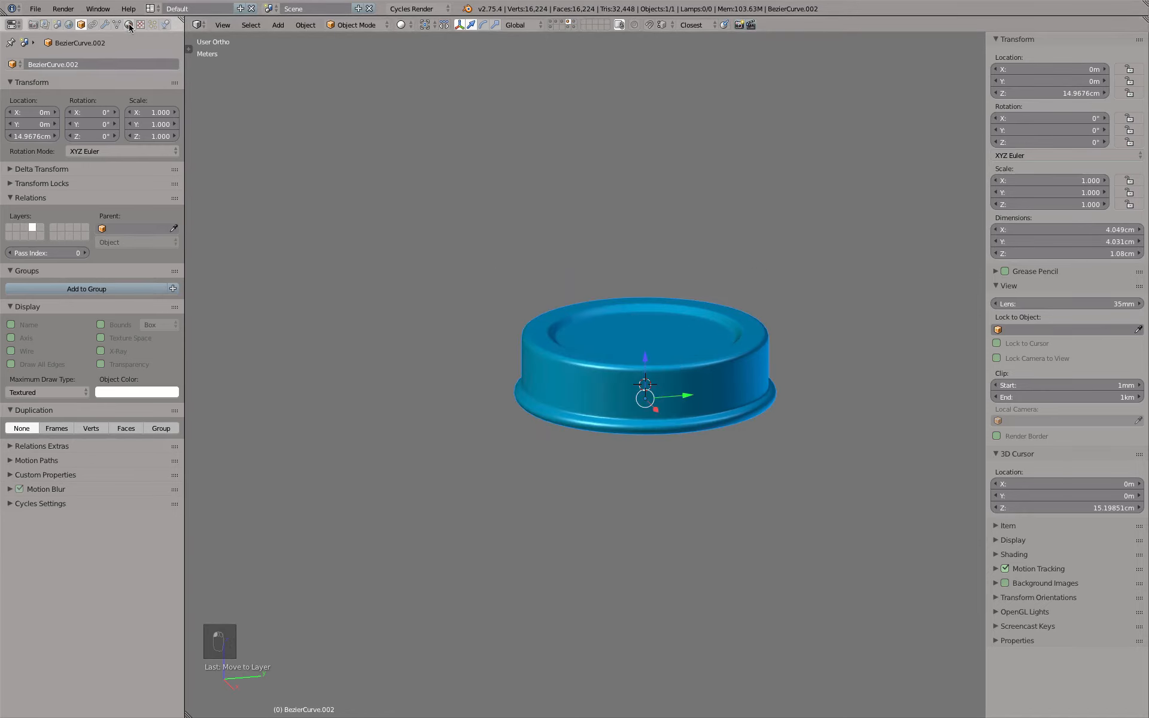
left_click(105, 25)
left_click(14, 84)
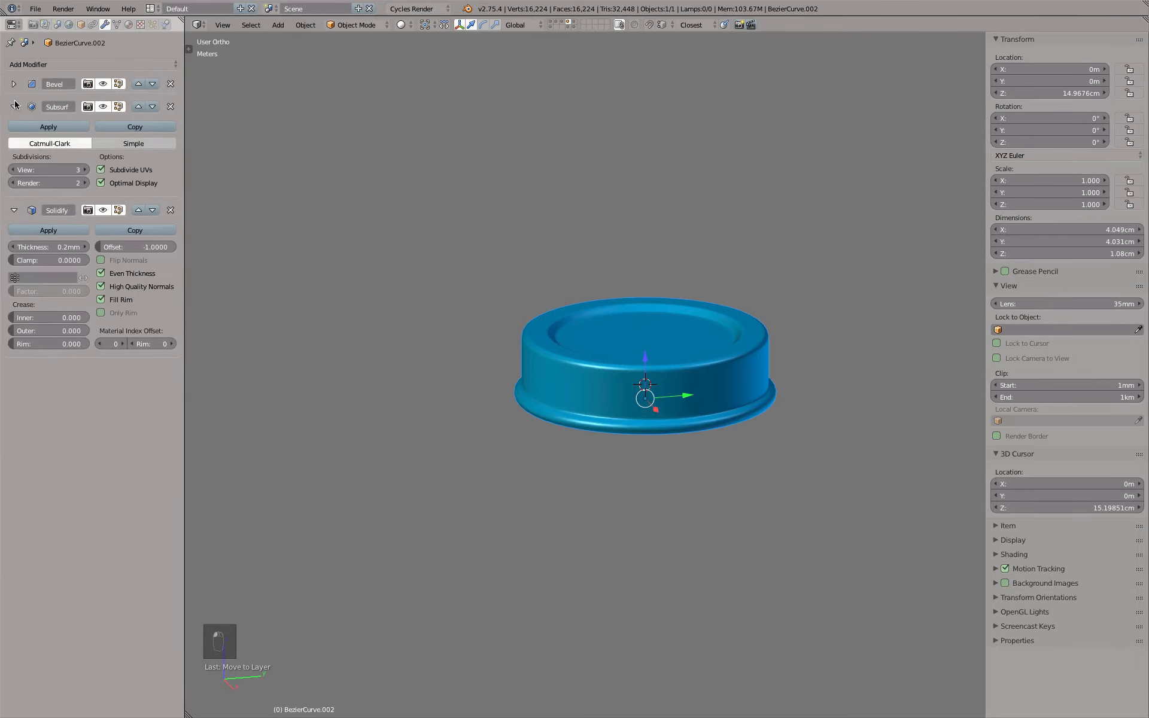
left_click(14, 107)
left_click(13, 130)
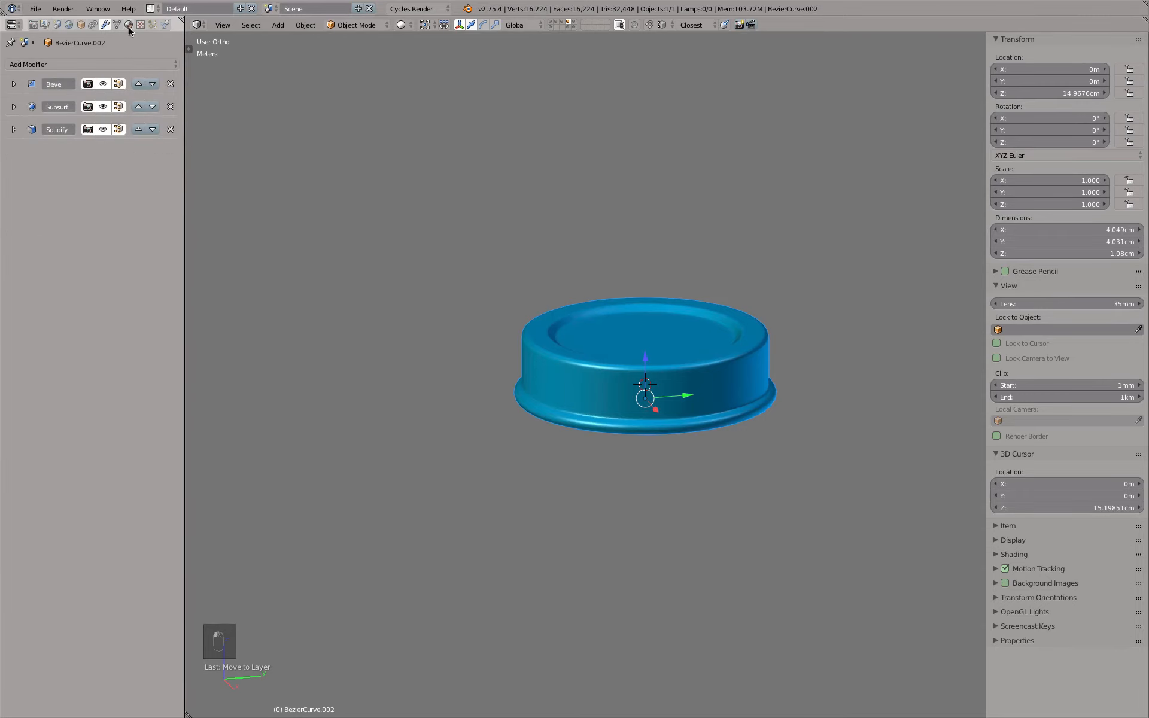
left_click(114, 64)
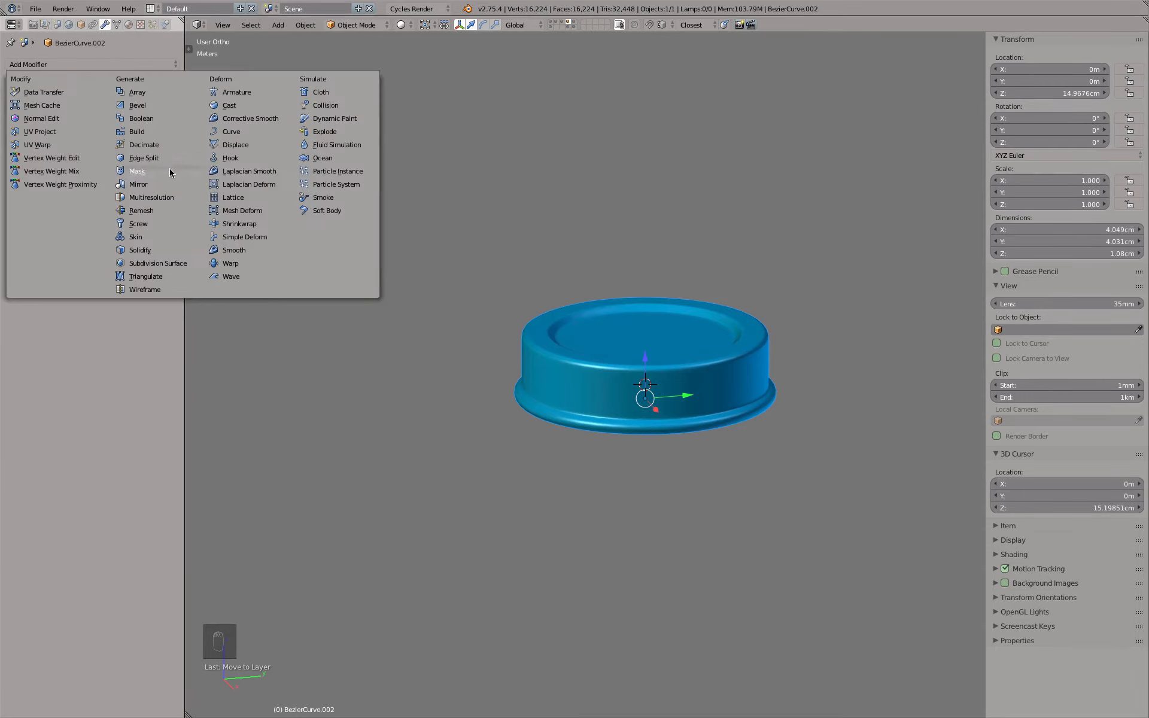
left_click(164, 119)
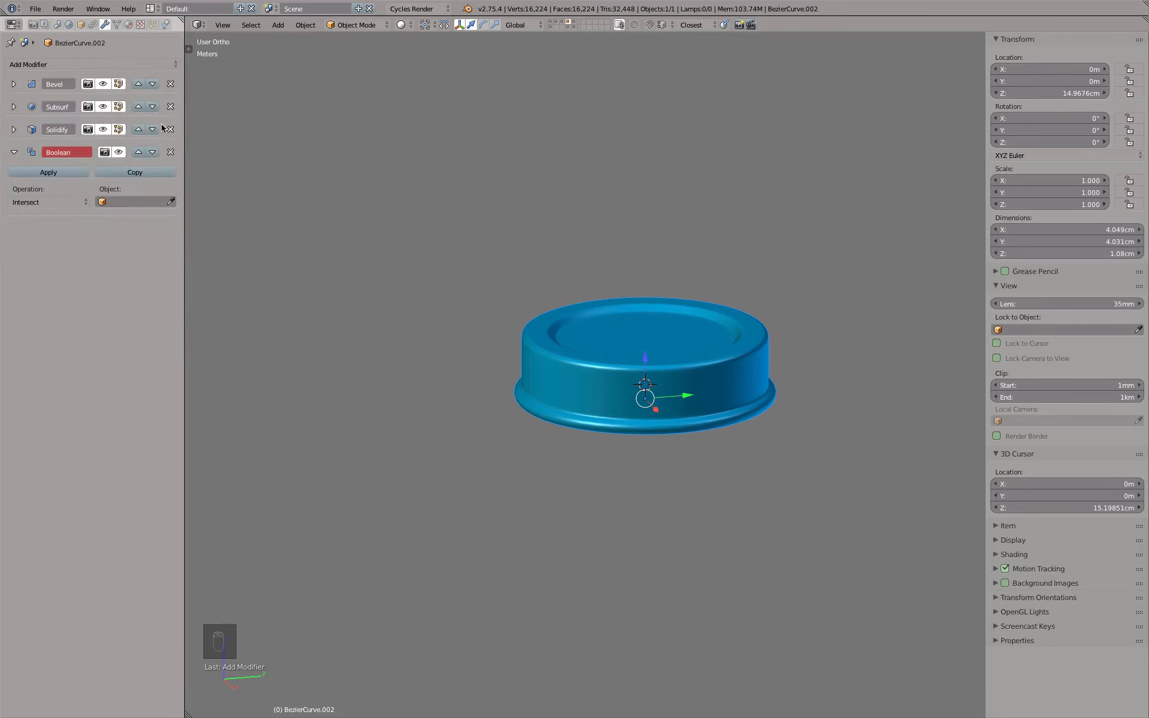
- Set the cap's Boolean modifier to Difference with Cap Boolean Cut Section as the cutting object
left_click(14, 107)
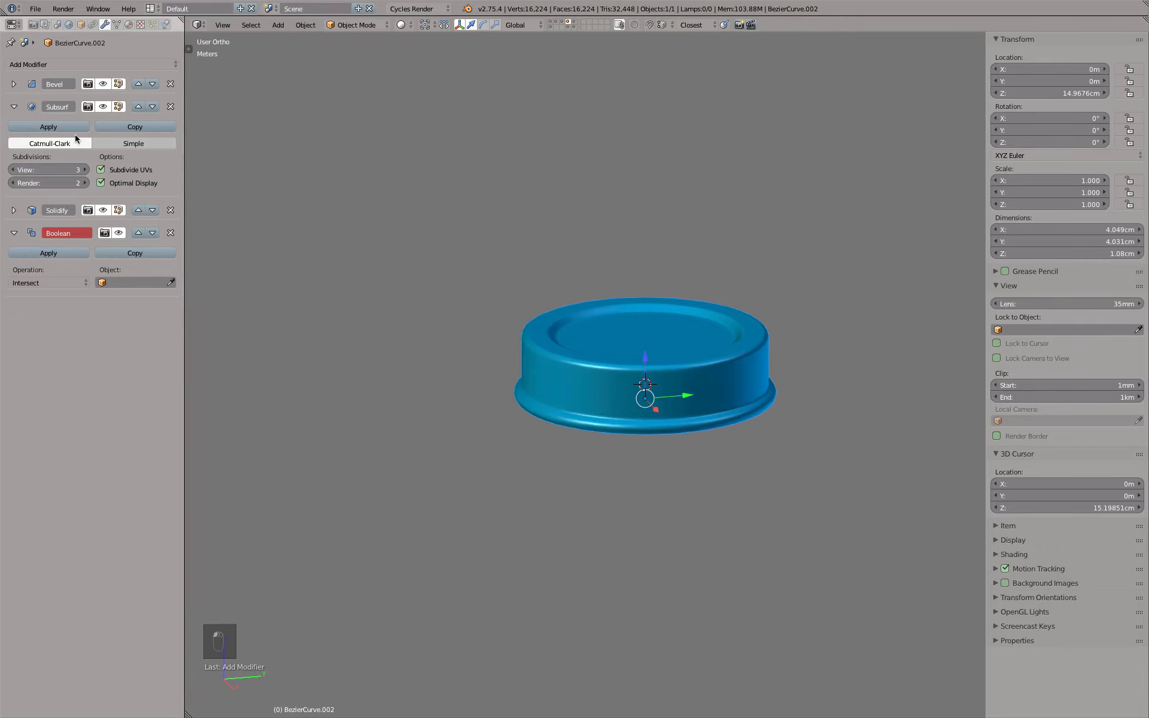
left_click(14, 108)
left_click(52, 202)
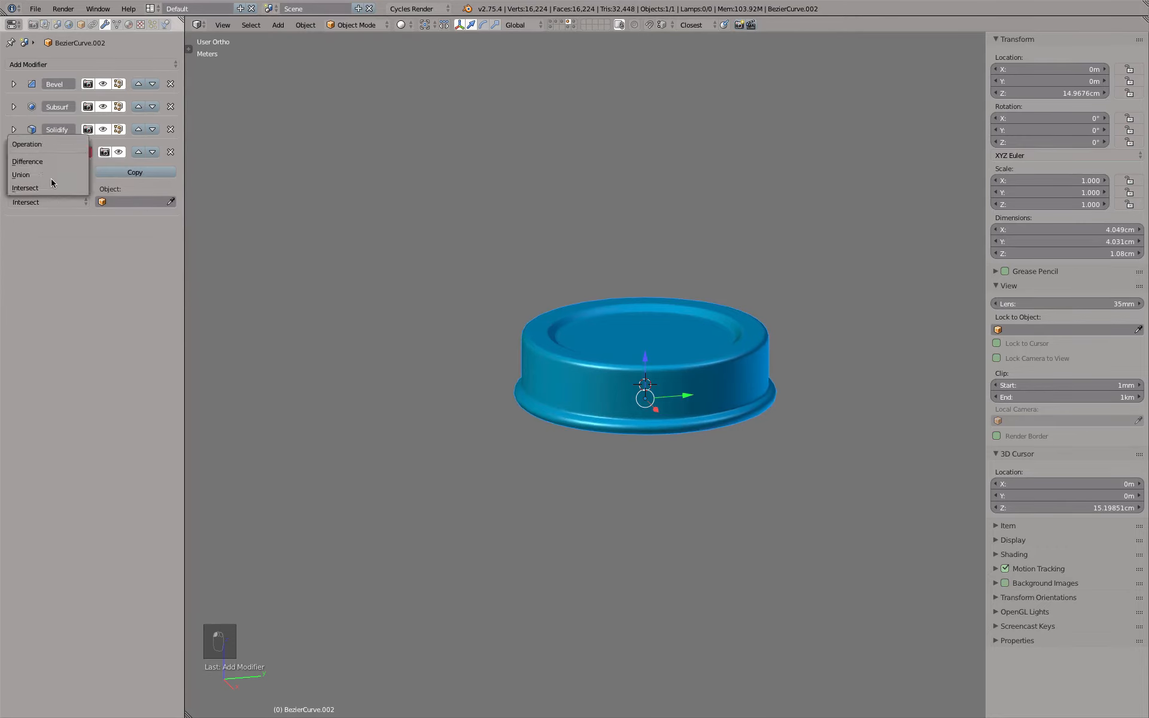
left_click(52, 170)
left_click(121, 202)
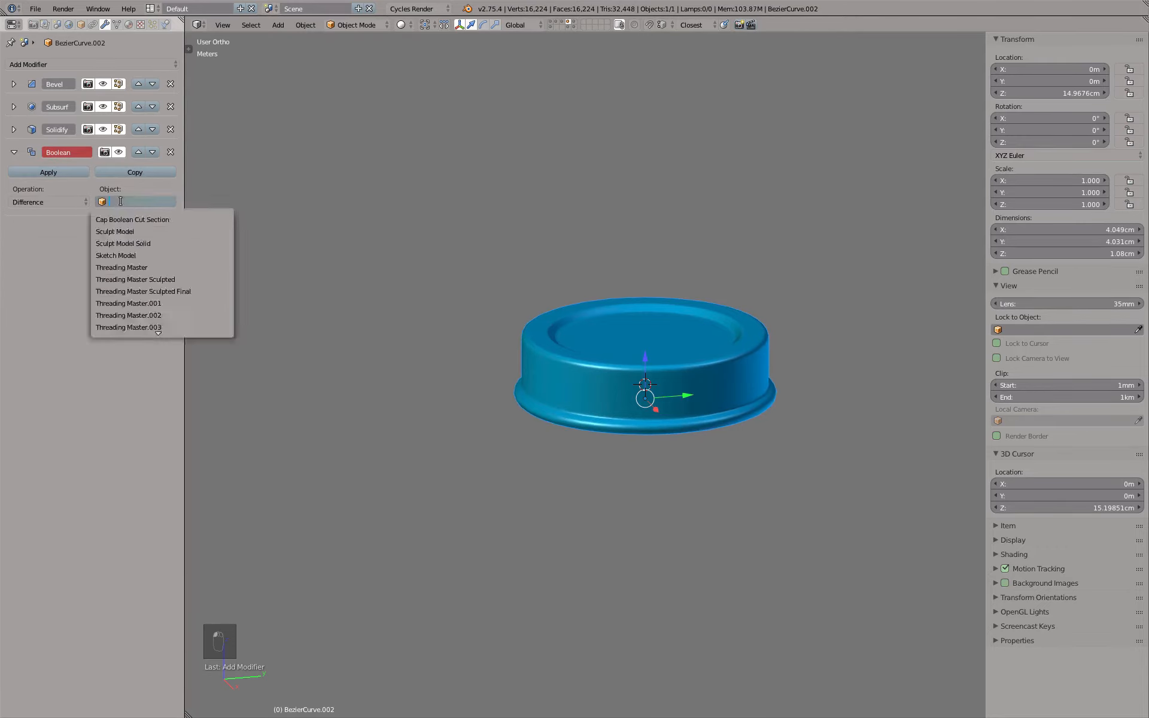
type("cut")
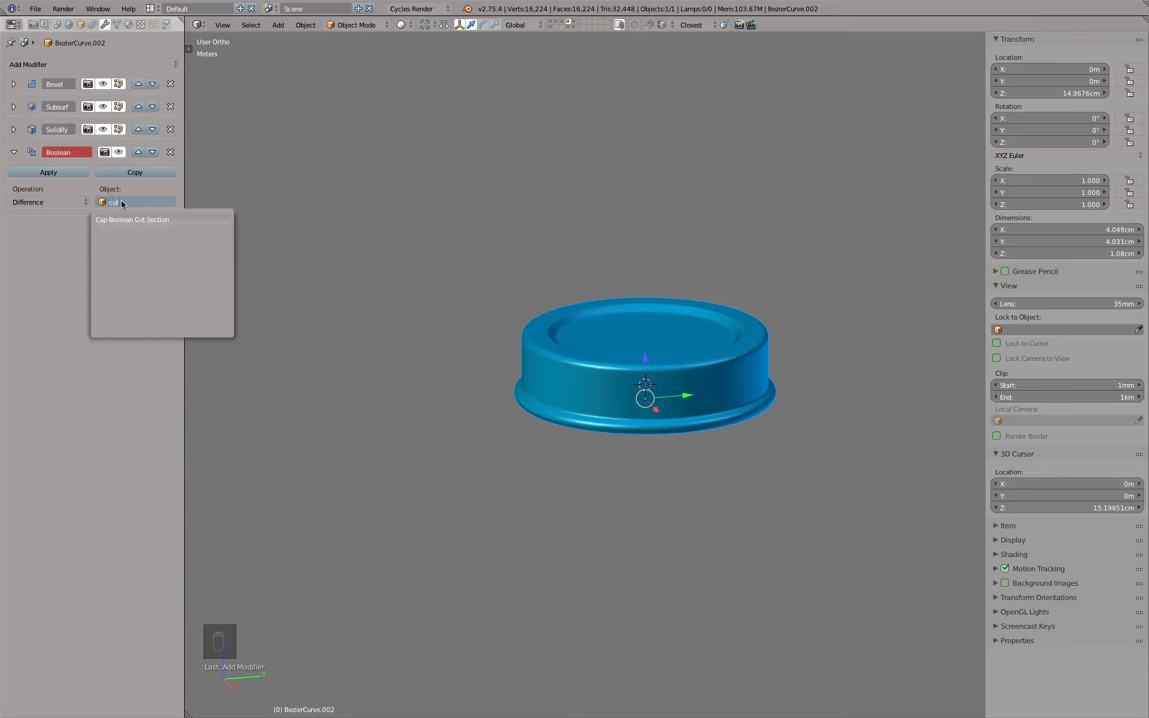
key("Return")
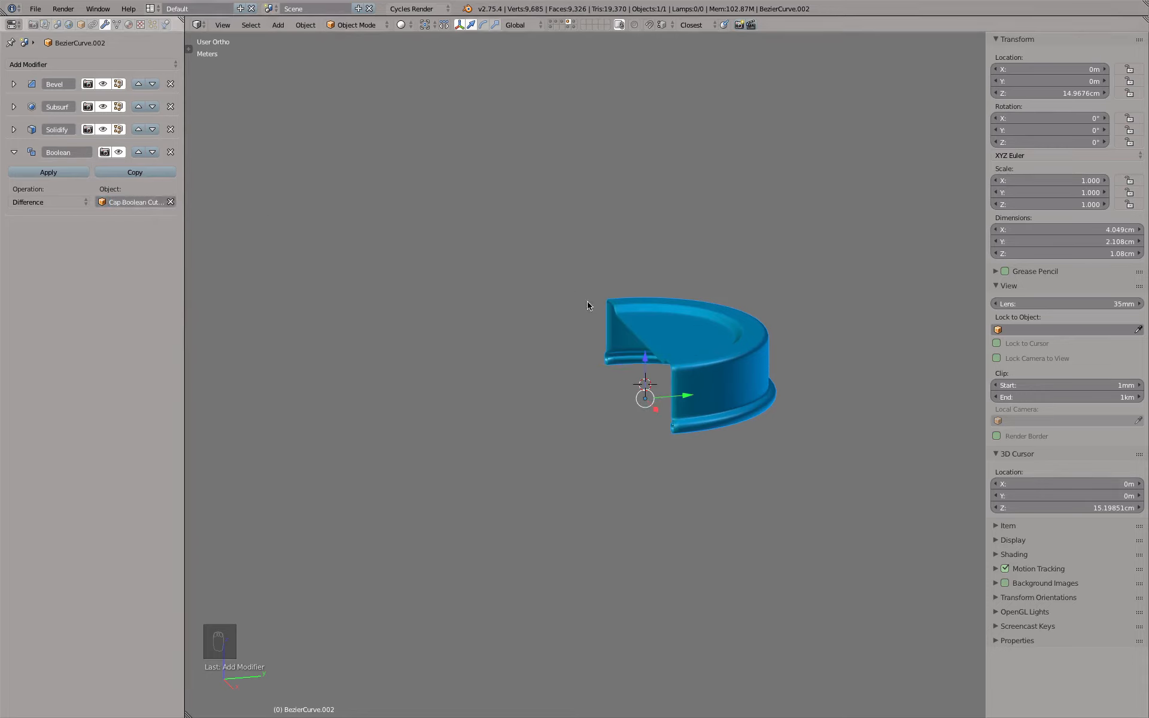
scroll(649, 329, "up", 3)
middle_click_drag(649, 329, 624, 365)
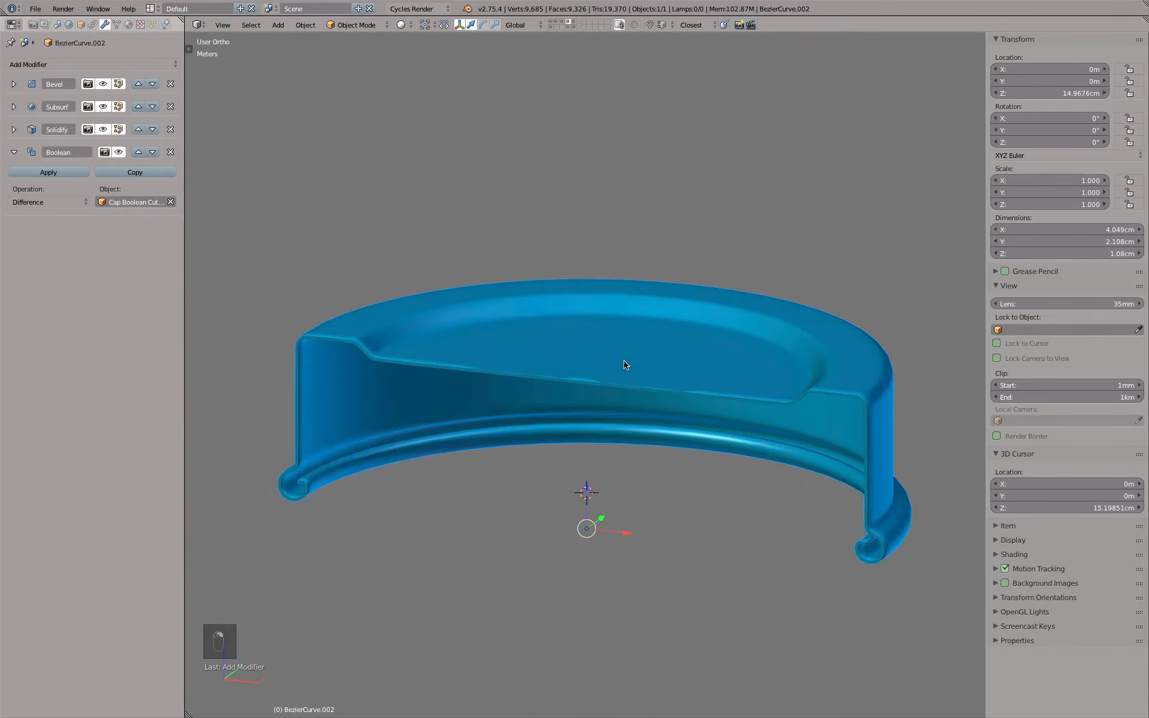
- Add a second material slot to the cap and assign the existing Boolean material to it
left_click(130, 25)
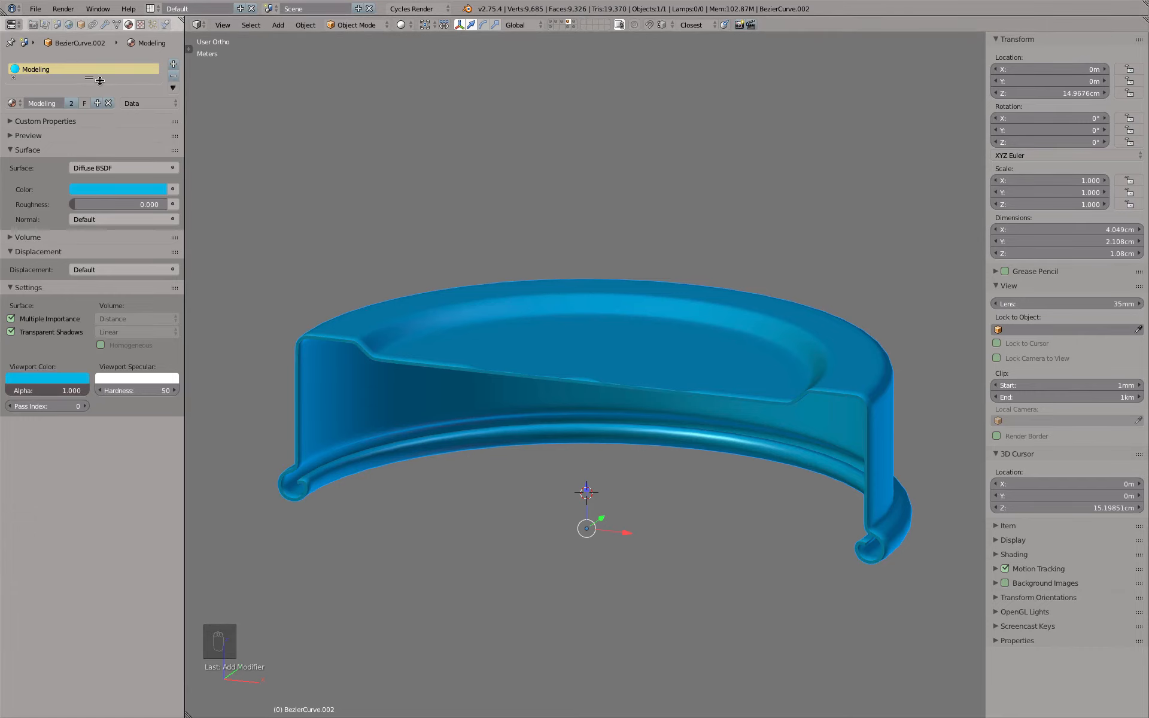
left_click_drag(91, 78, 95, 113)
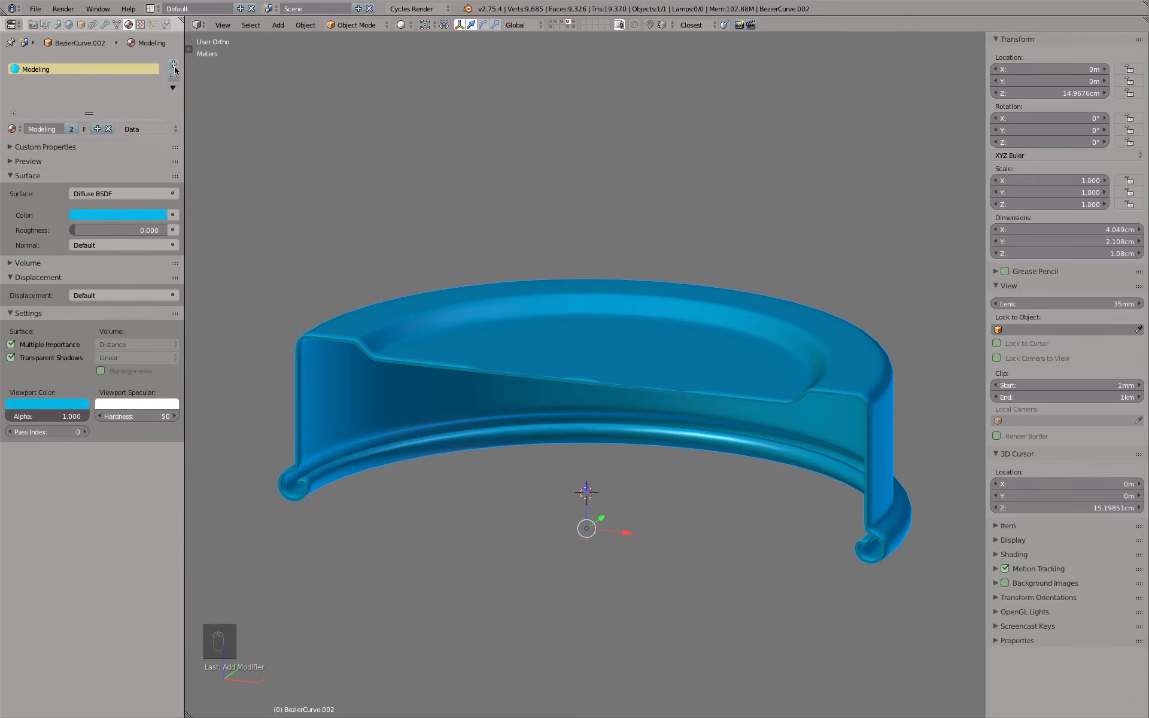
left_click(174, 65)
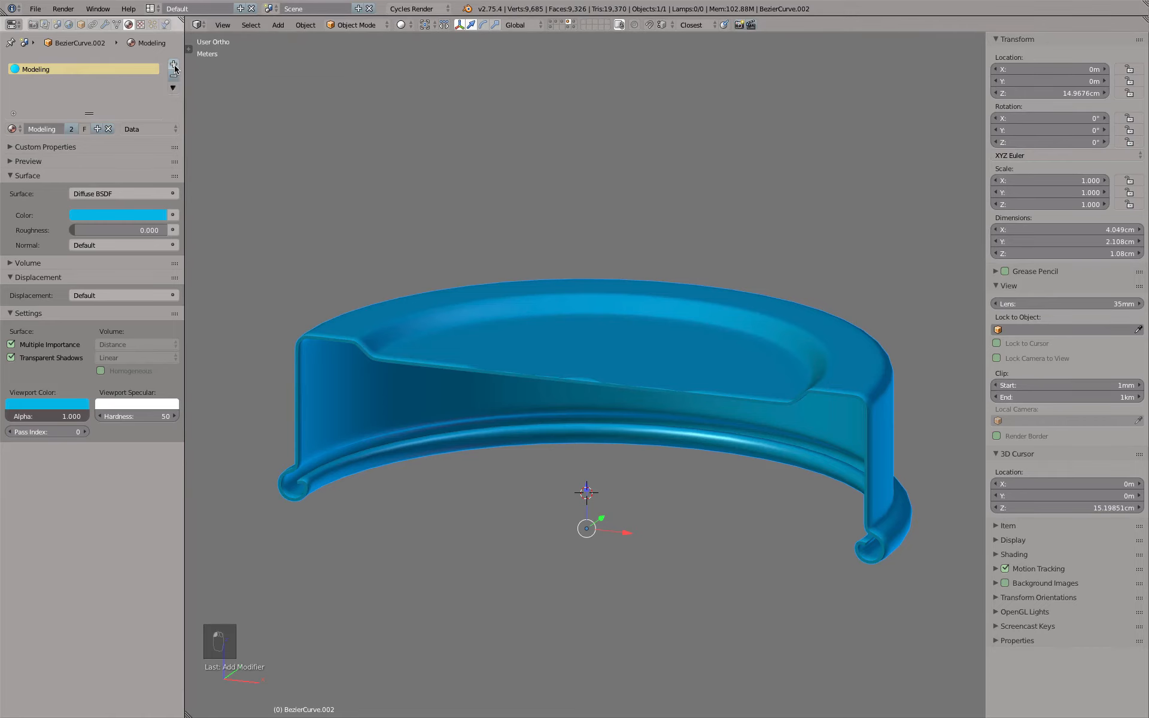
left_click(12, 131)
left_click(27, 147)
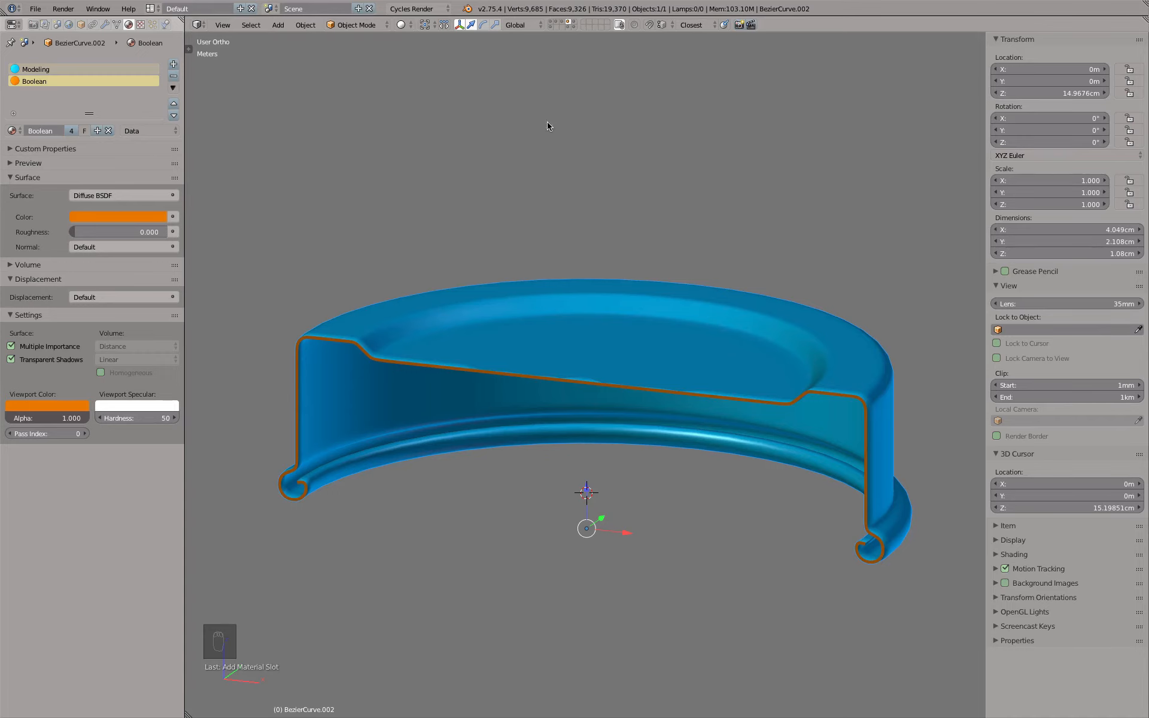
- Check the material assigned to the cutting box on its own layer, and return to the cap's layer
left_click(569, 27)
right_click(414, 316)
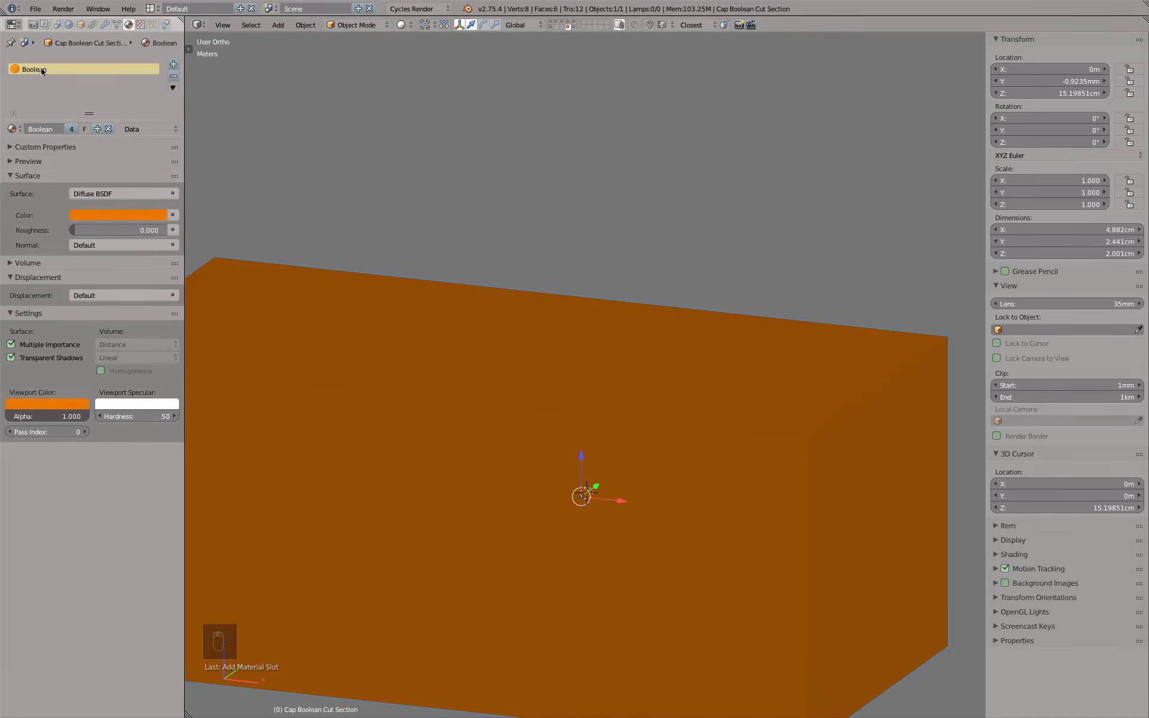
left_click(570, 24)
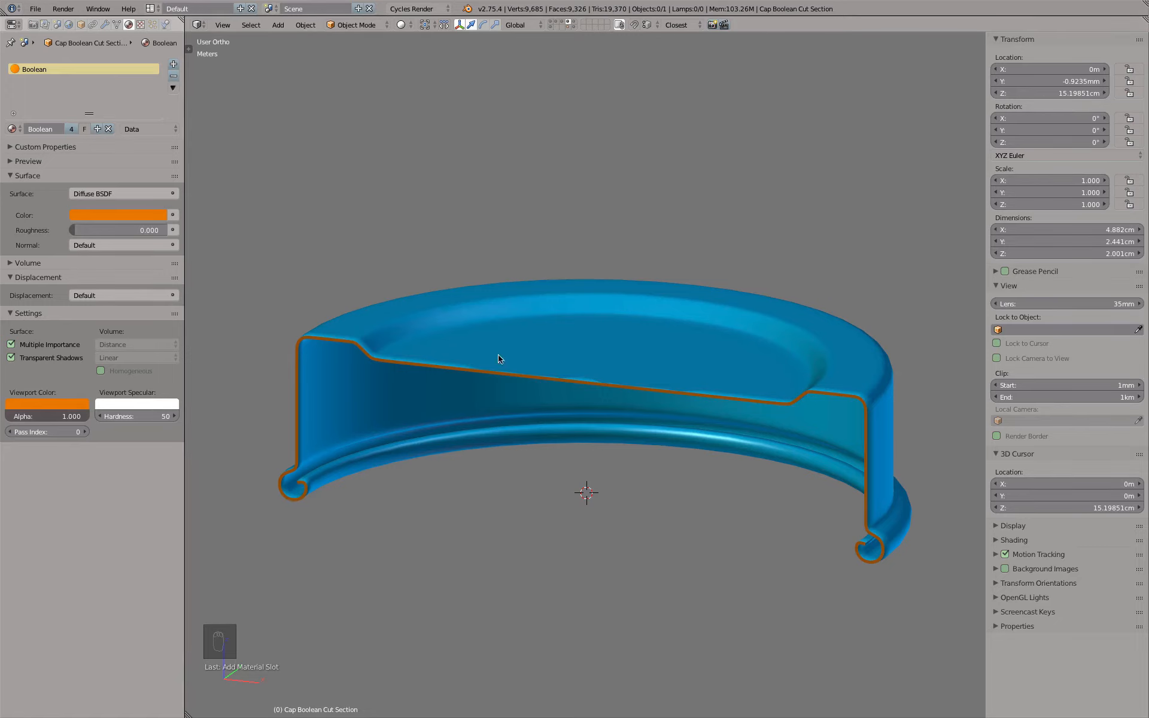
left_click(569, 28)
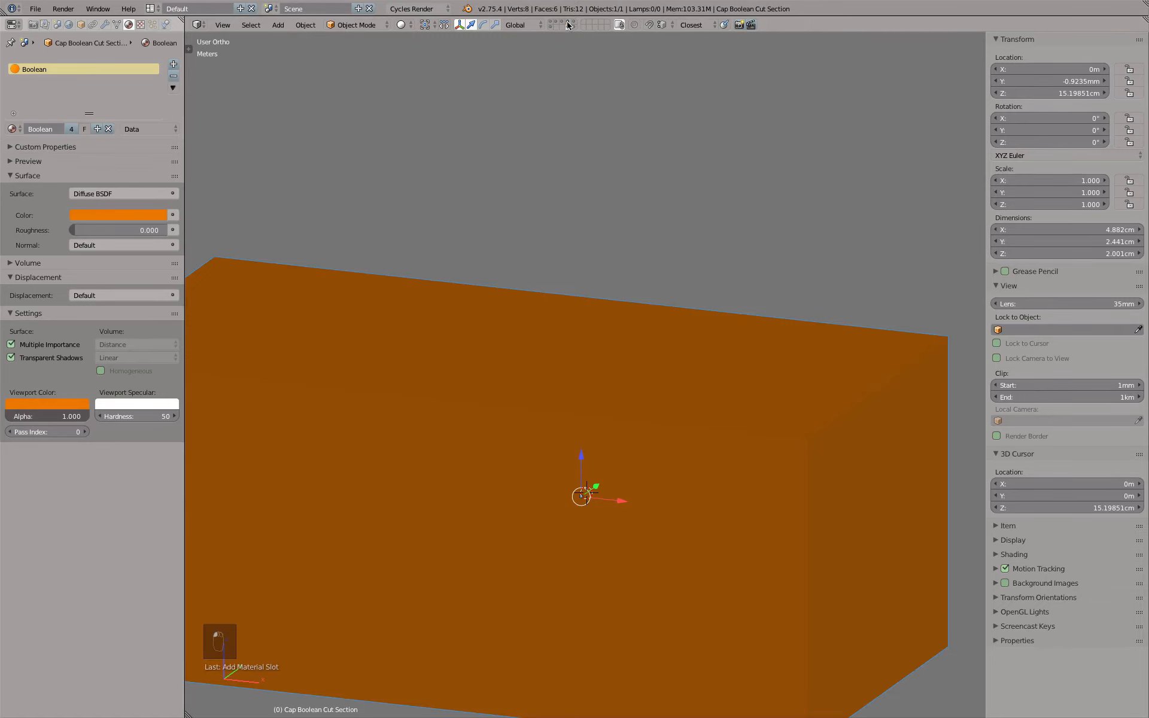
left_click(568, 22)
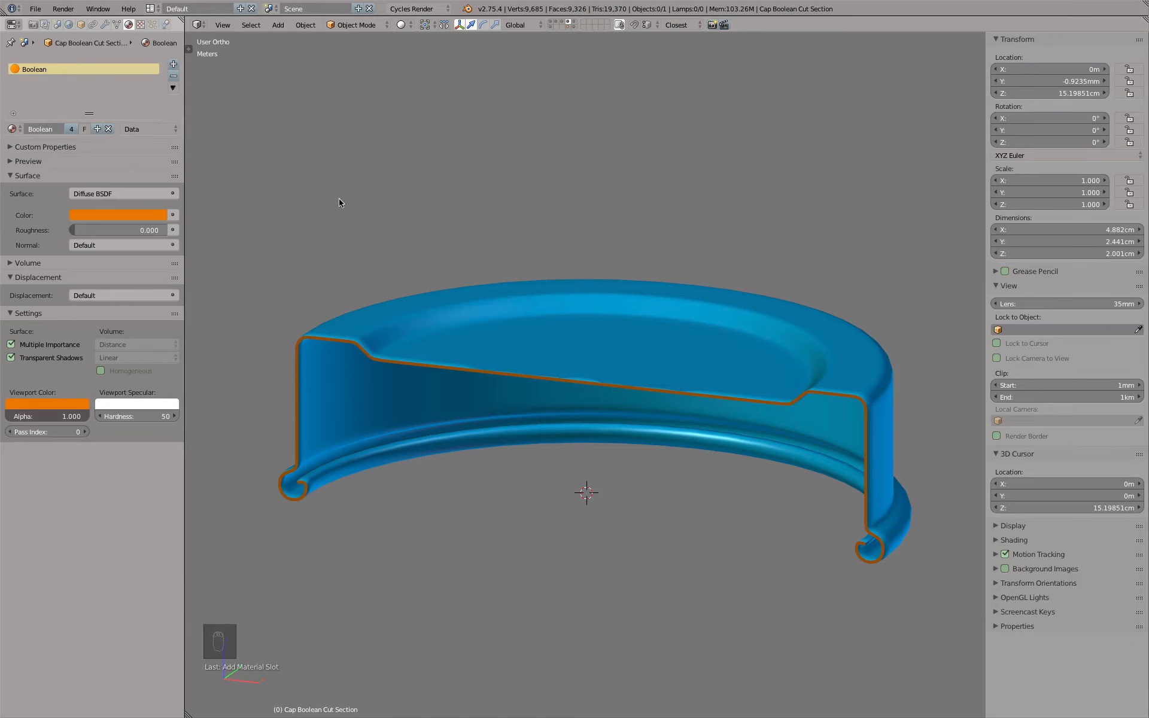
- Enable Auto Smooth on the cutting box's mesh with an angle of 50 degrees
left_click(116, 24)
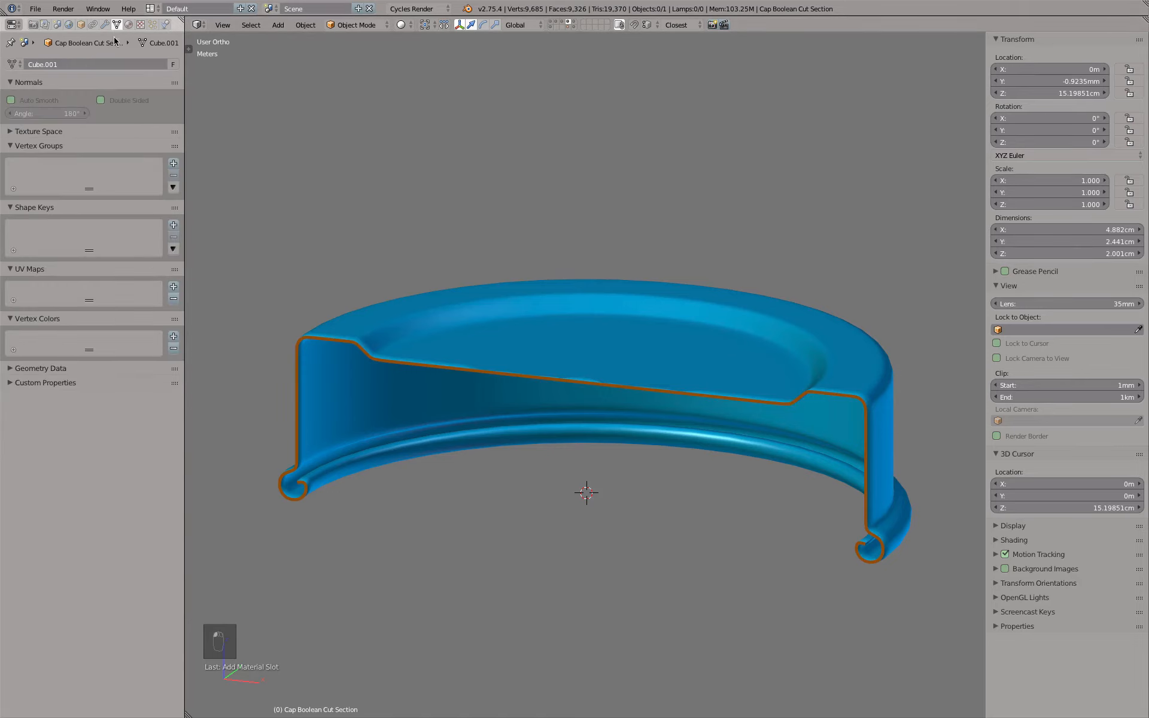
left_click(11, 100)
left_click(54, 113)
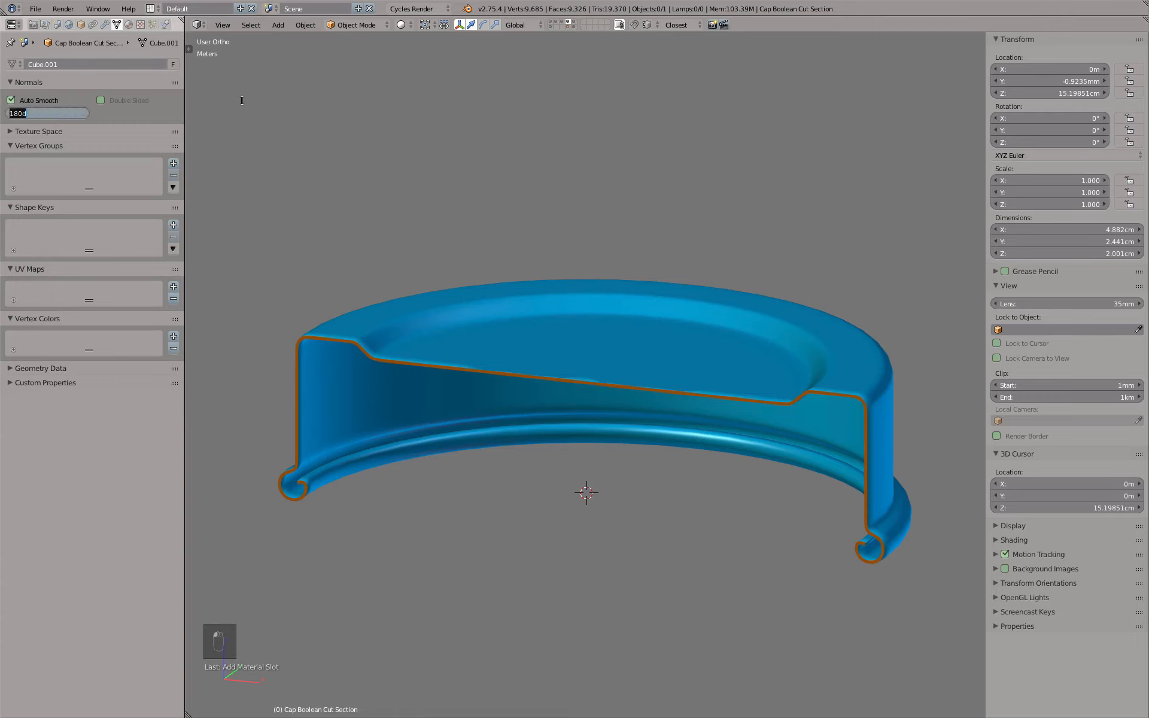
type("50")
key("Return")
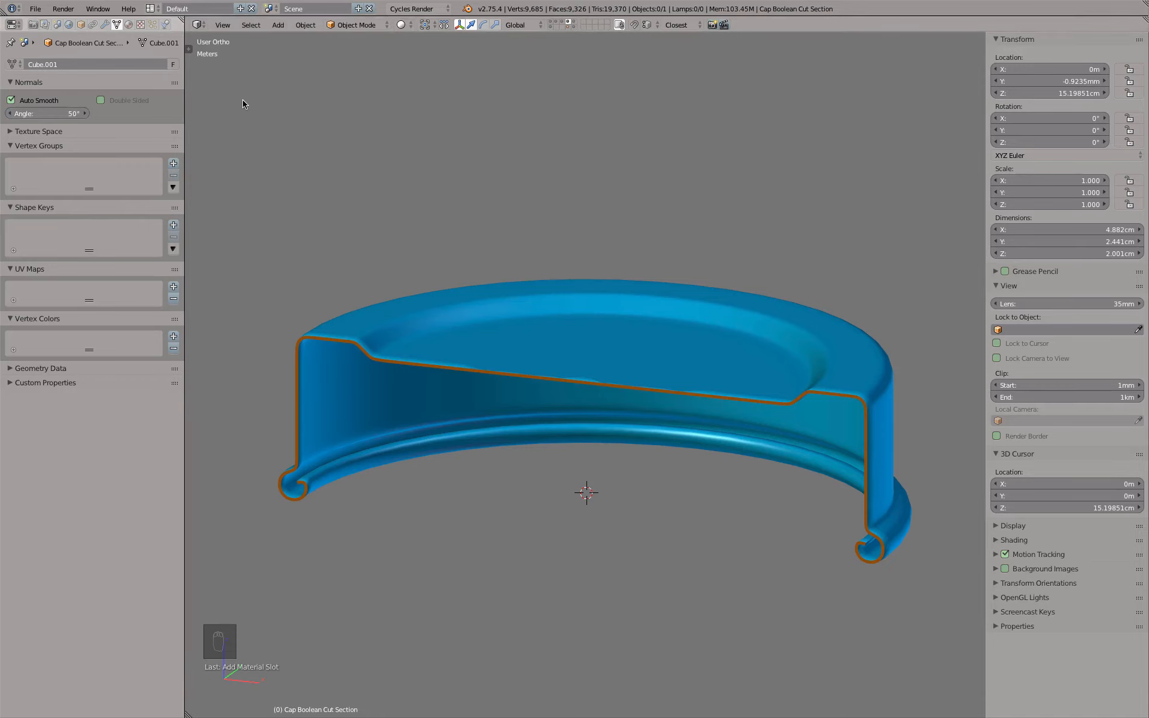
- Set the cutting box's Auto Smooth angle to 30 degrees and inspect the shading along the cap's cut edge
left_click(52, 114)
type("30")
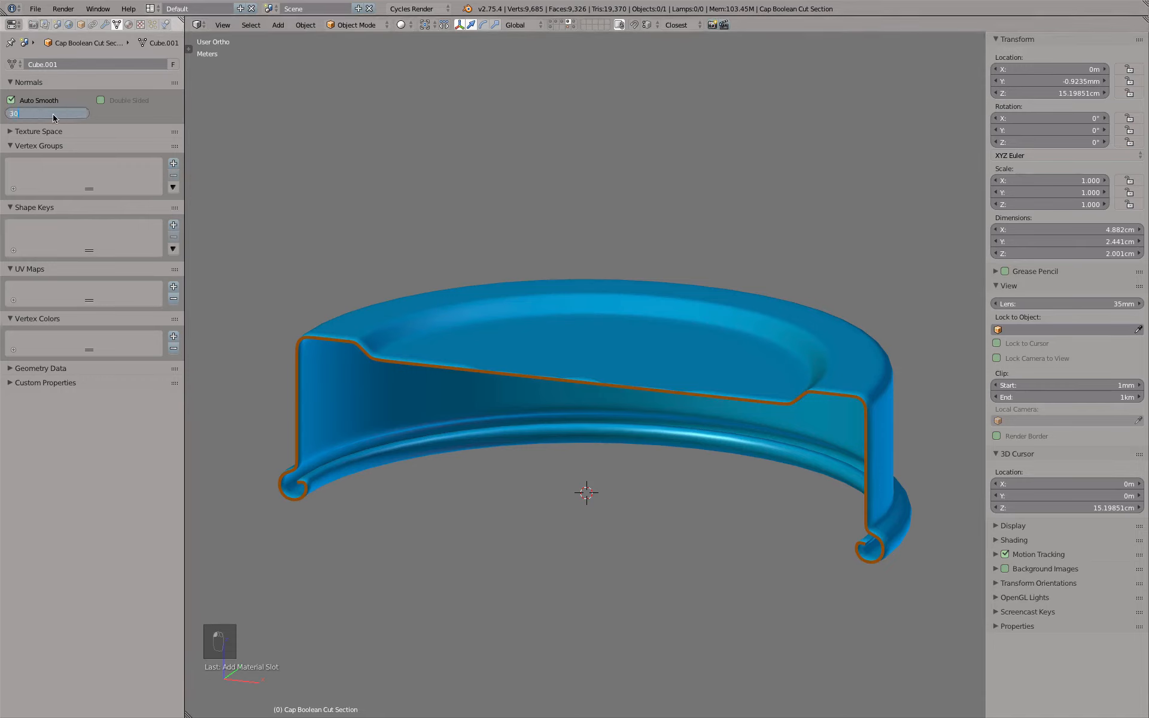
key("Return")
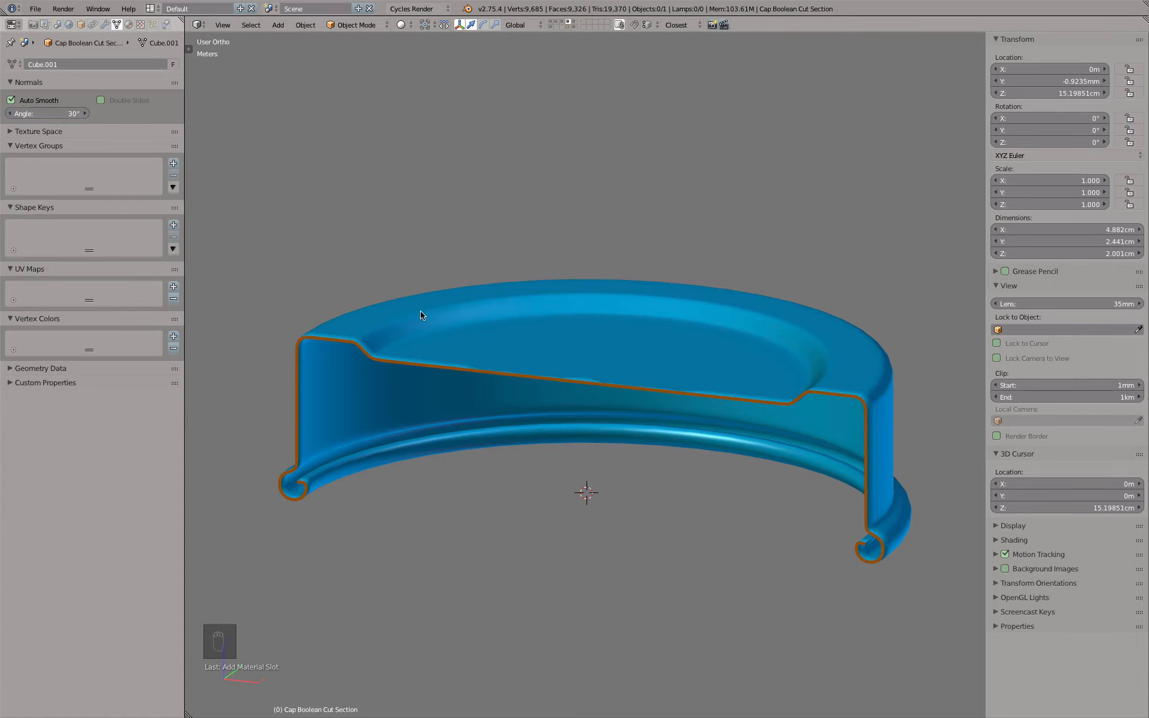
scroll(813, 414, "up", 6)
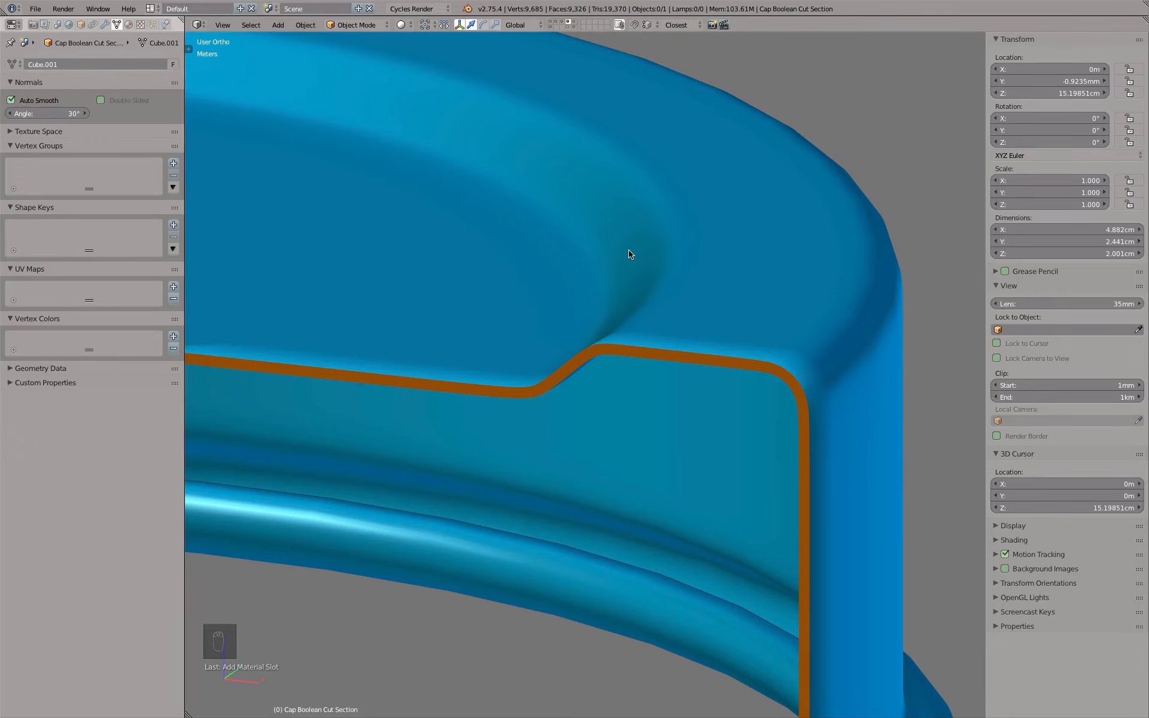
scroll(629, 254, "down", 6)
- Switch the cutting box's Auto Smooth off and on again, and set its angle to 15 degrees
left_click(32, 103)
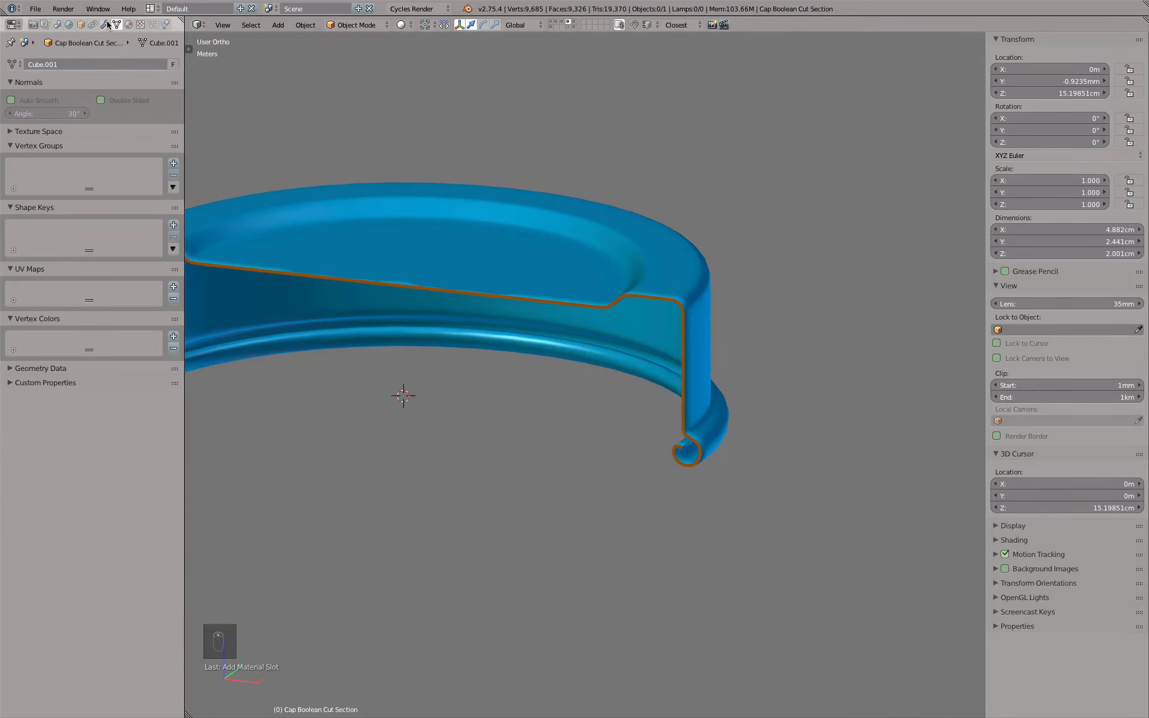
left_click(37, 101)
left_click(40, 113)
type("15")
key("Return")
scroll(515, 288, "down", 4)
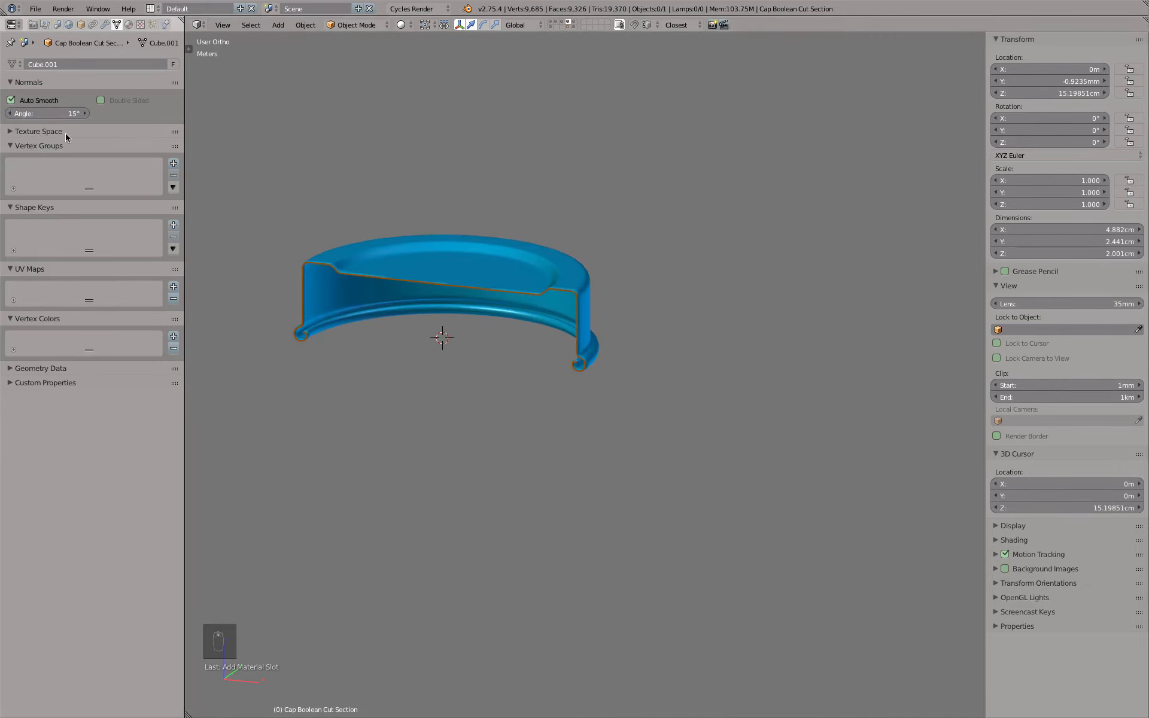
- Set the cutting box's Auto Smooth angle to 10 degrees and inspect the shading of the sectioned cap
left_click(57, 113)
type("10")
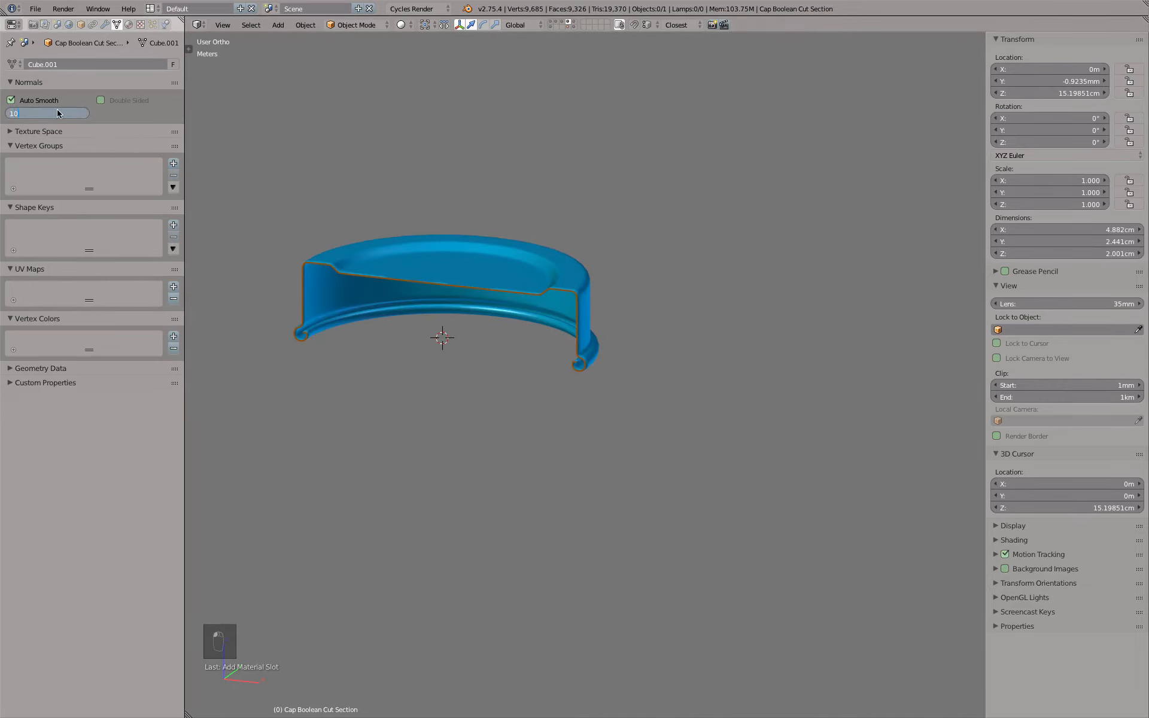
key("Return")
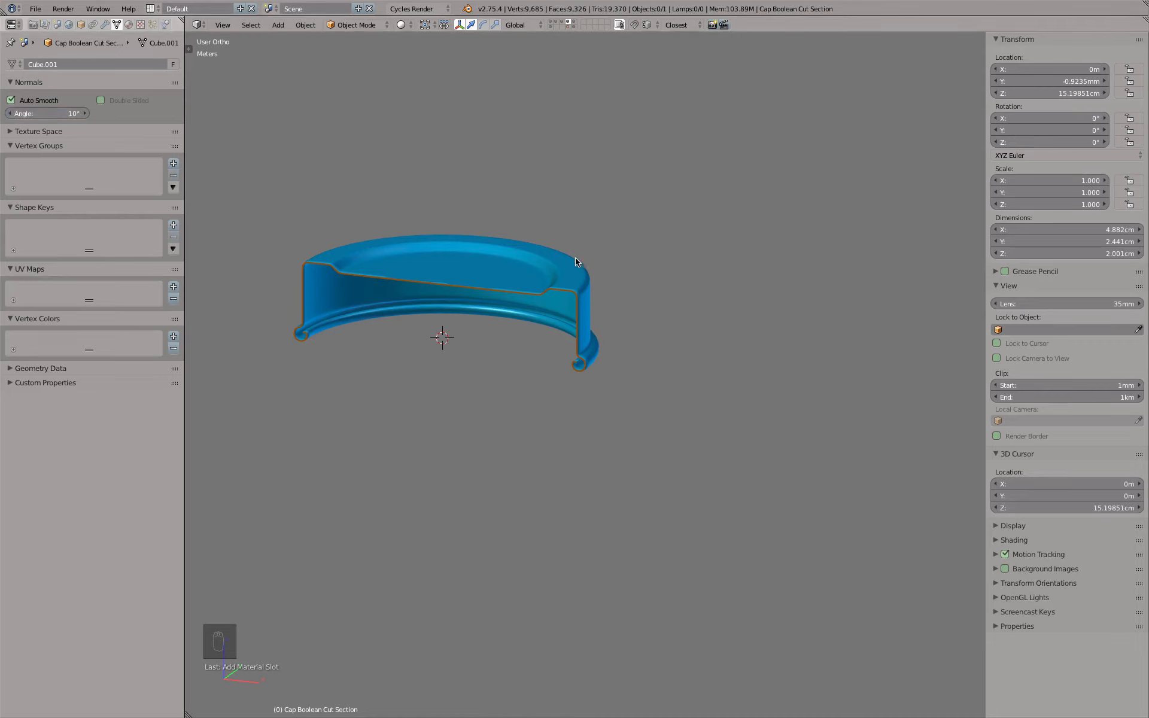
scroll(571, 300, "up", 4)
scroll(570, 297, "up", 2)
scroll(570, 297, "down", 6)
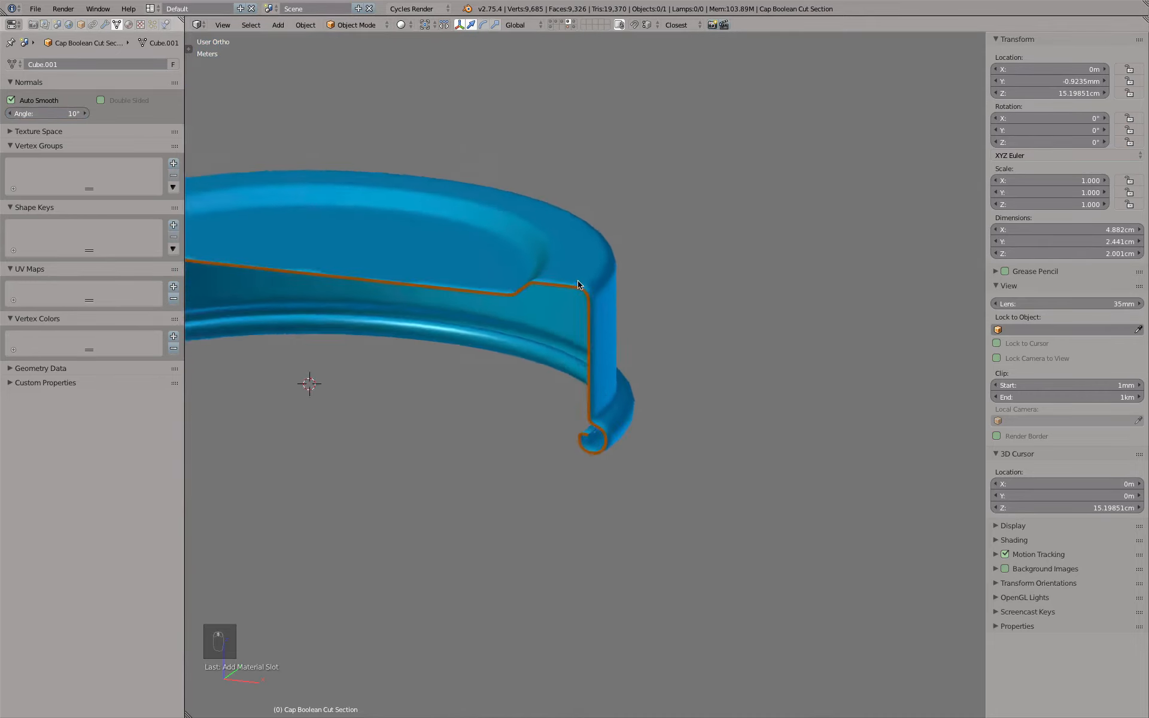
middle_click_drag(606, 294, 672, 321)
scroll(659, 180, "up", 4)
scroll(562, 276, "down", 2)
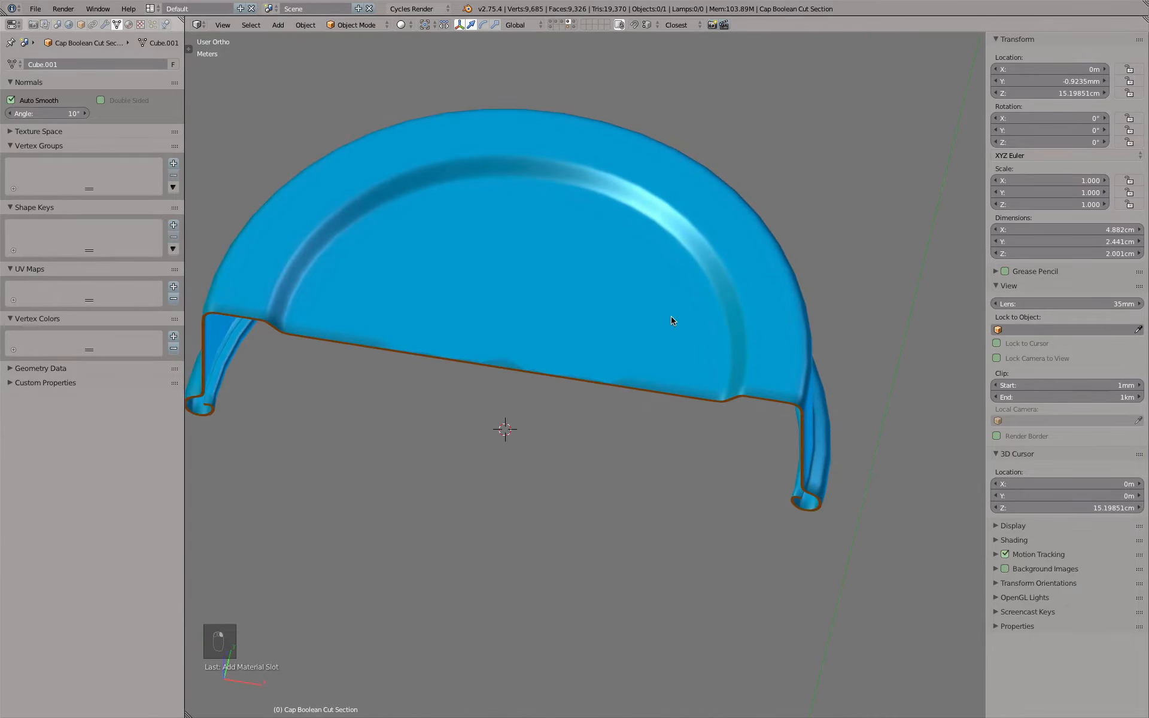
- Show the threaded bottle's layer together with the sectioned cap and view both straight from the front
left_click(567, 24, "shift")
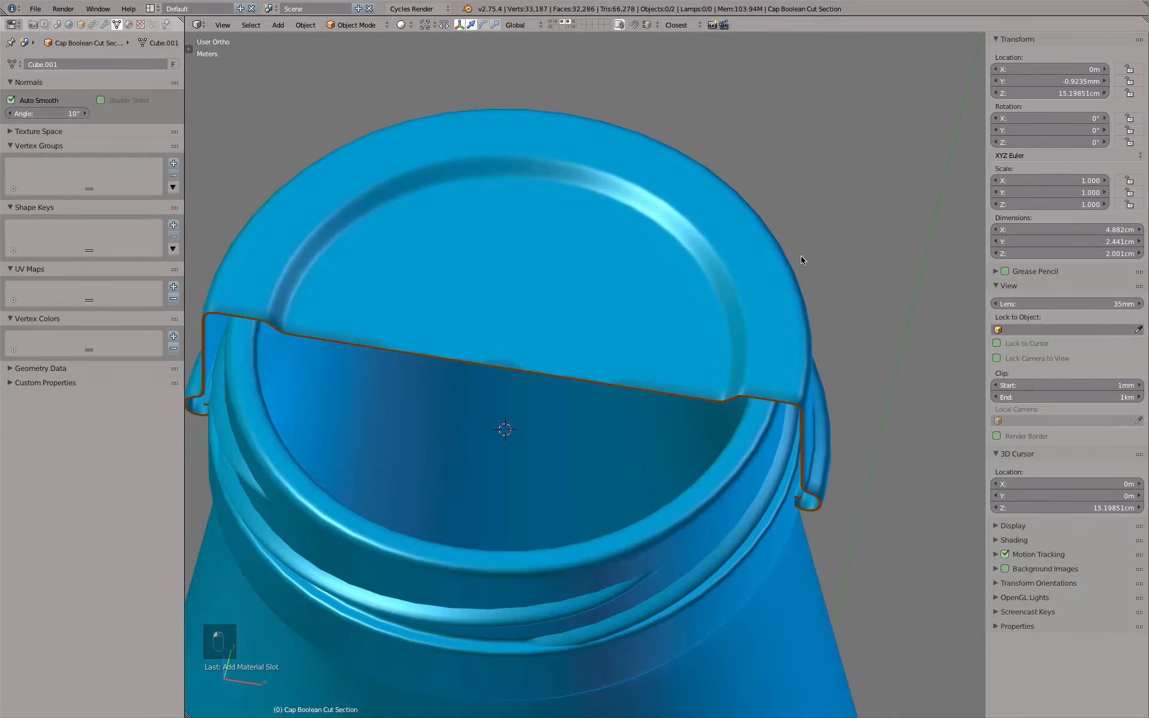
key("KP_1")
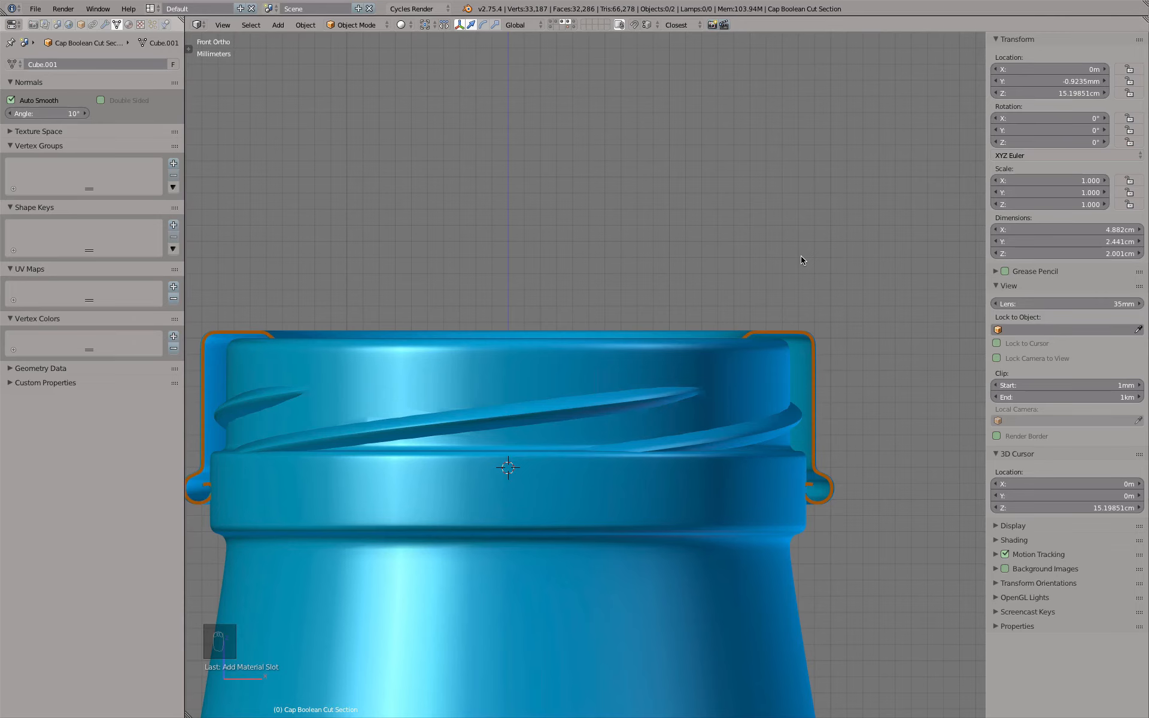
- Compare the cap's curled lower rim with the bottle neck in close-up and wireframe, and open the cap's mesh for editing
middle_click_drag(417, 399, 674, 297, "shift")
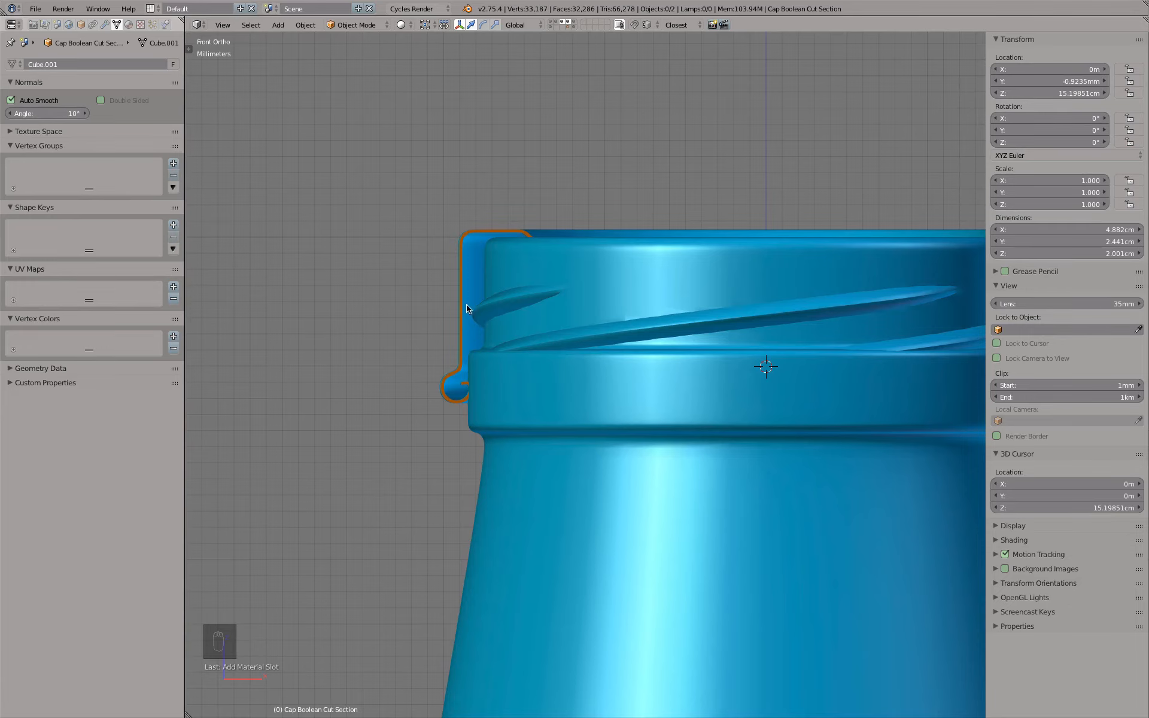
scroll(479, 389, "up", 10)
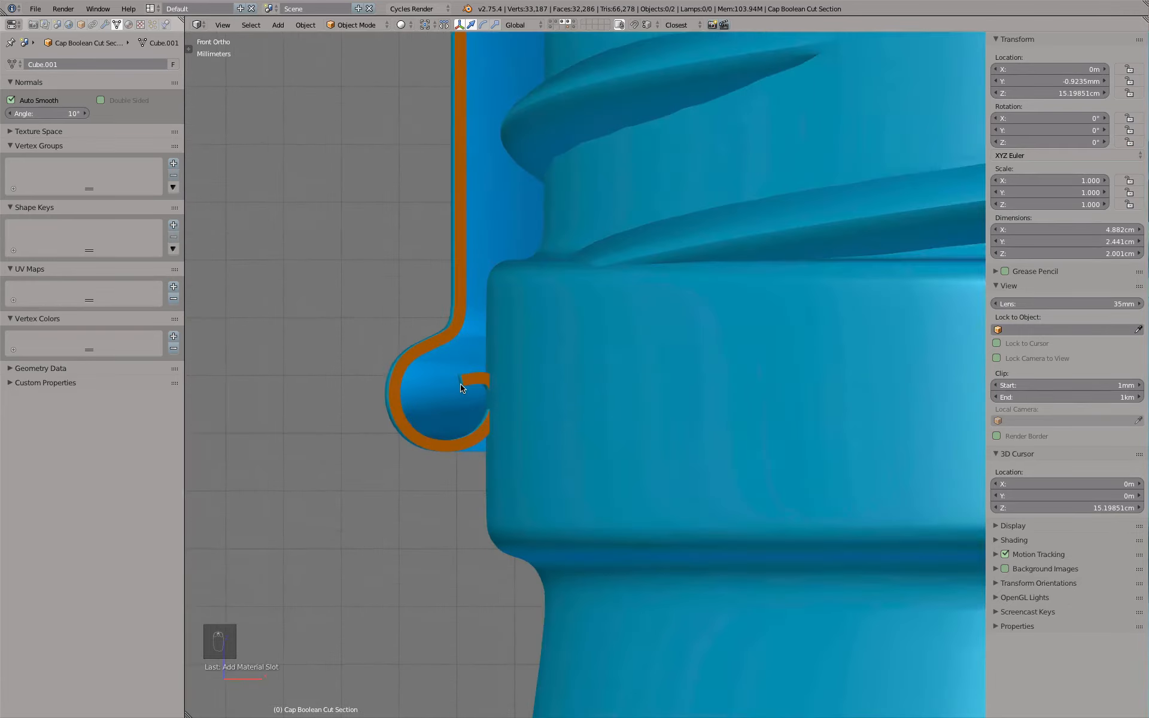
scroll(464, 386, "down", 4)
key("z")
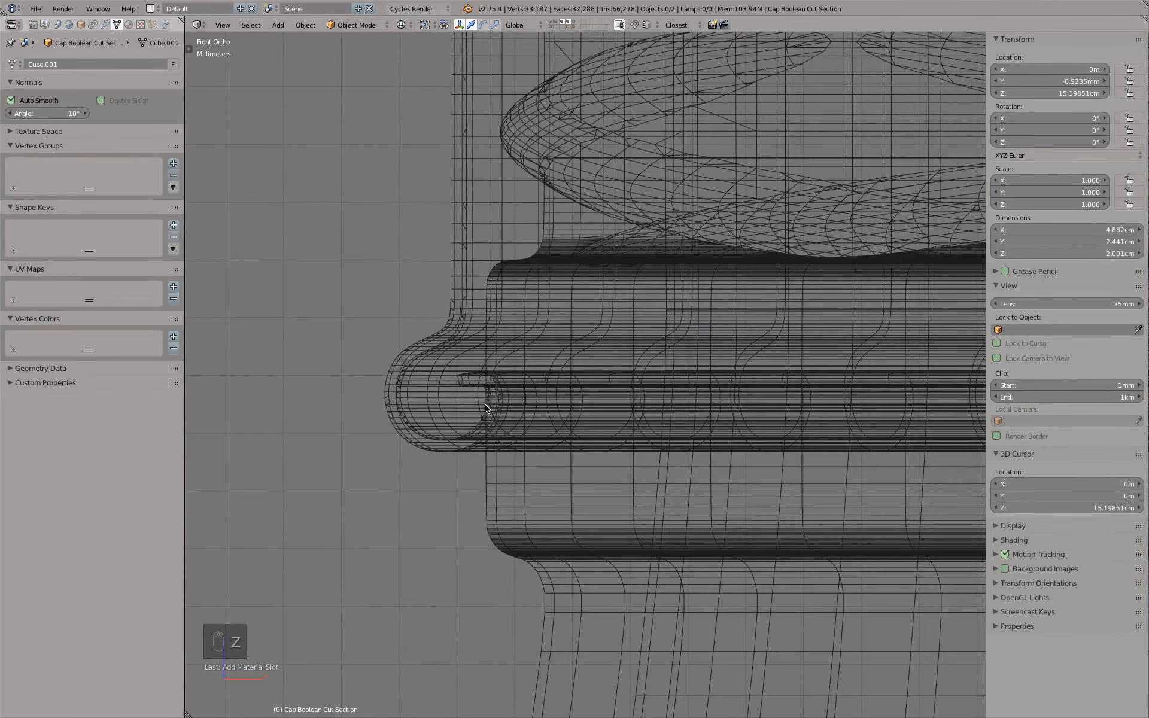
right_click(437, 446)
key("z")
key("Tab")
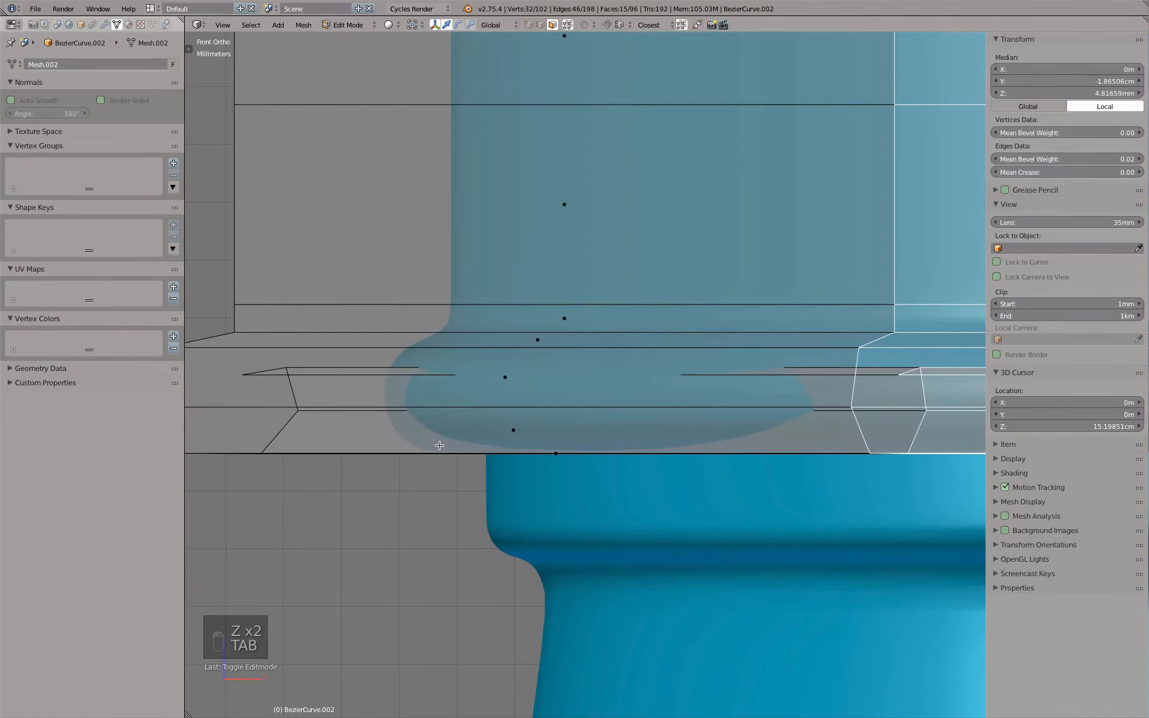
- Turn off the Bevel modifier's viewport display and apply the Subsurf modifier to the cap's editing cage
left_click(105, 24)
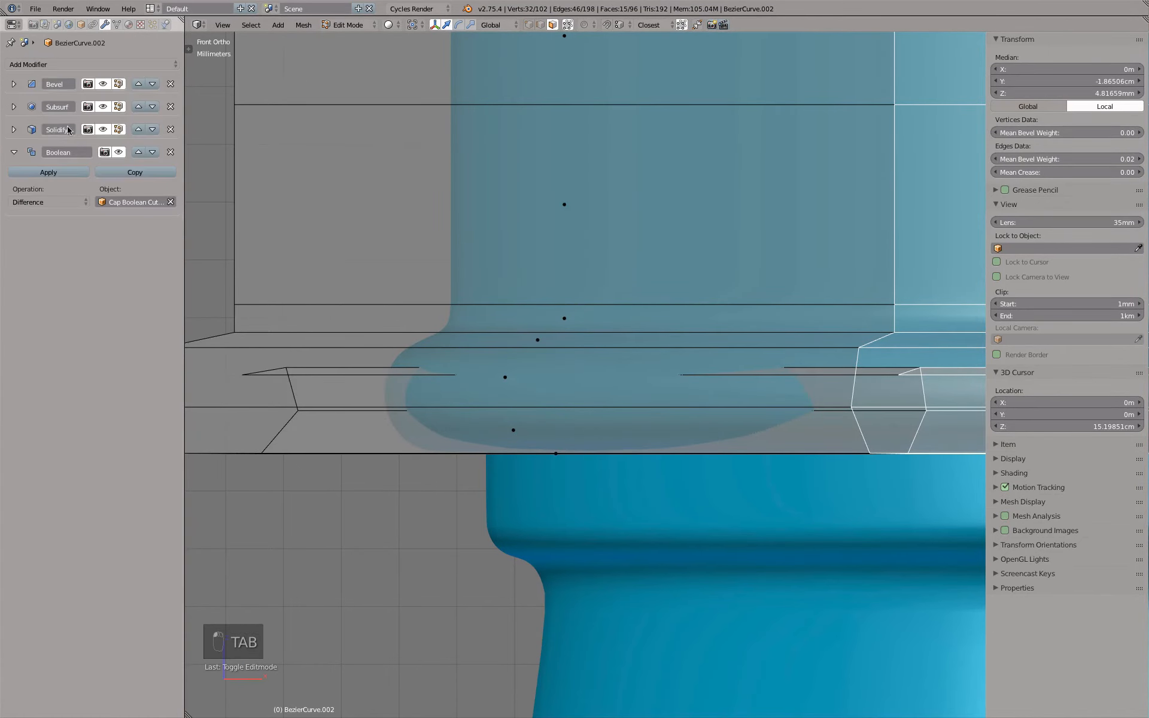
left_click(119, 129)
left_click(119, 106)
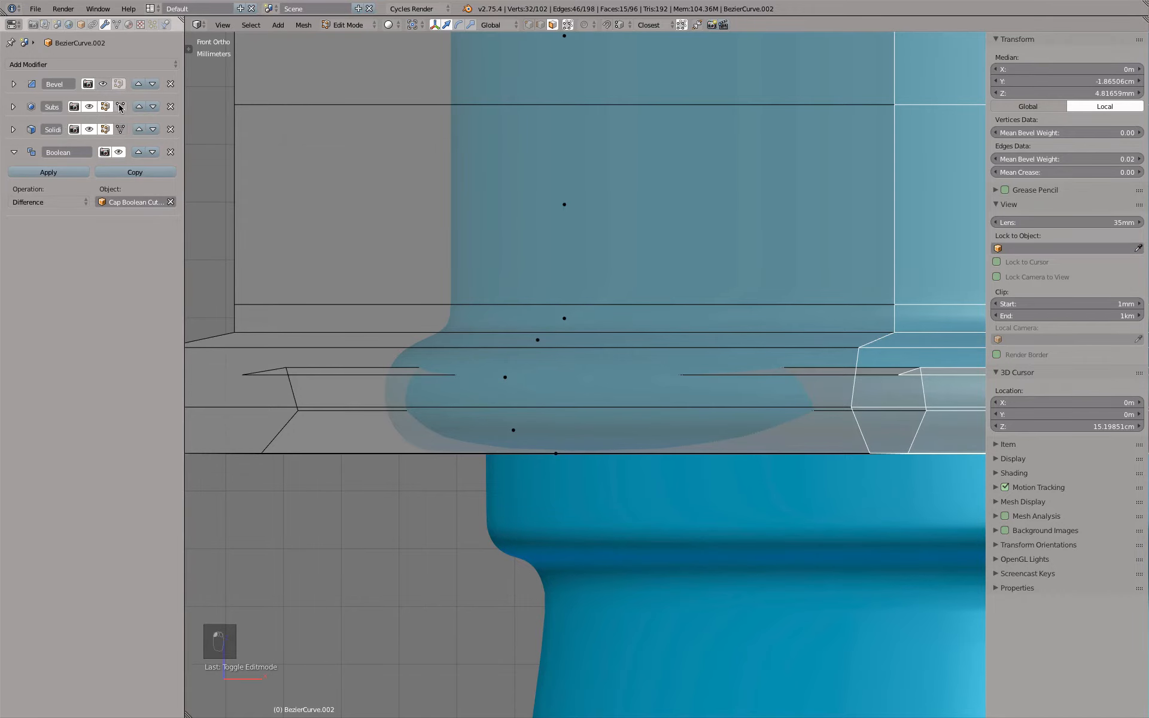
scroll(553, 163, "down", 4)
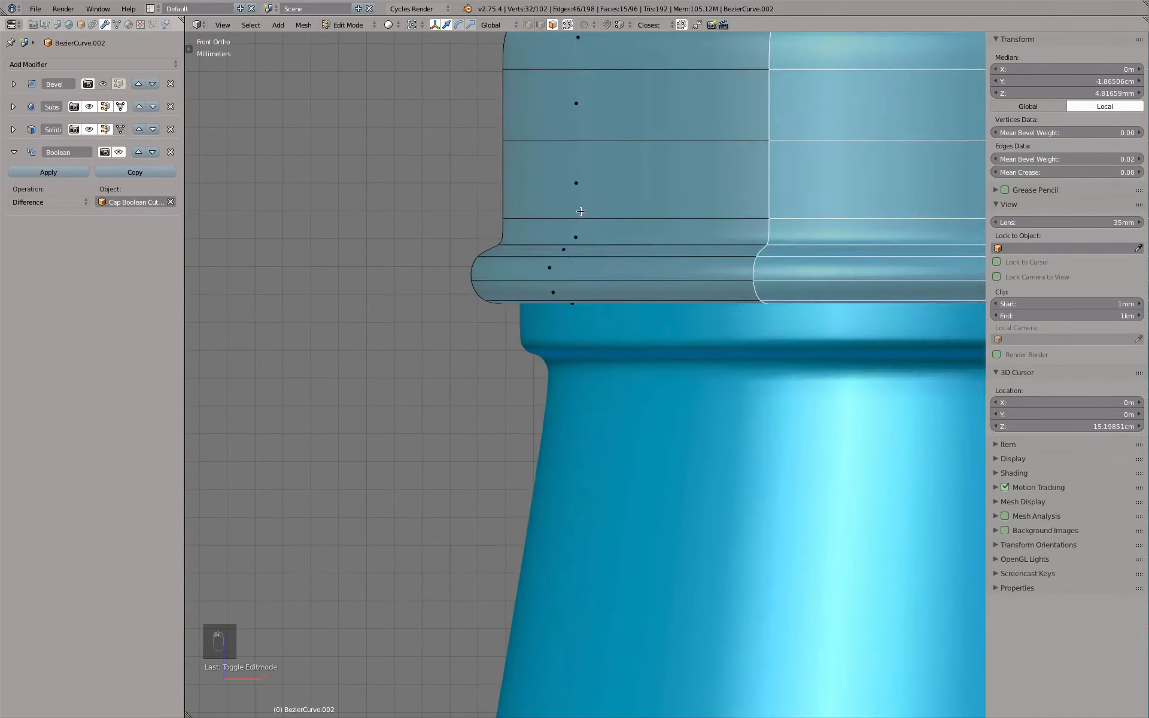
- Select the three innermost edge loops at the end of the cap's rim curl
key("z")
middle_click_drag(653, 244, 640, 275)
scroll(551, 301, "up", 6)
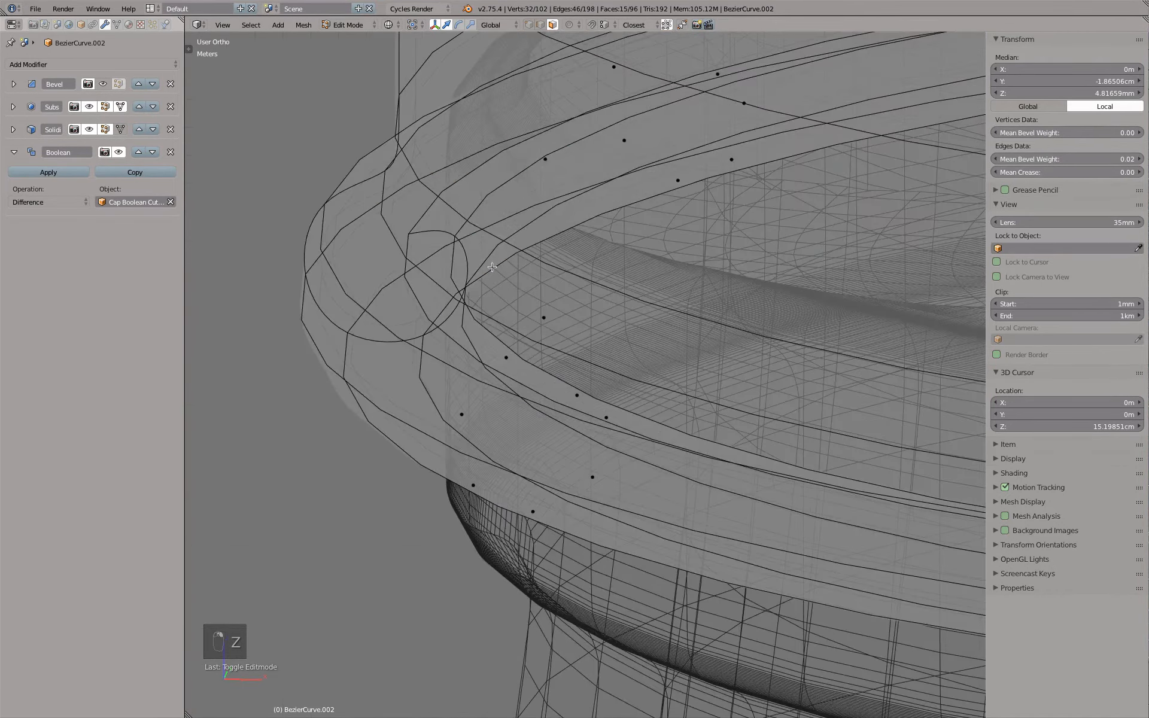
left_click(541, 24)
right_click(419, 216, "alt")
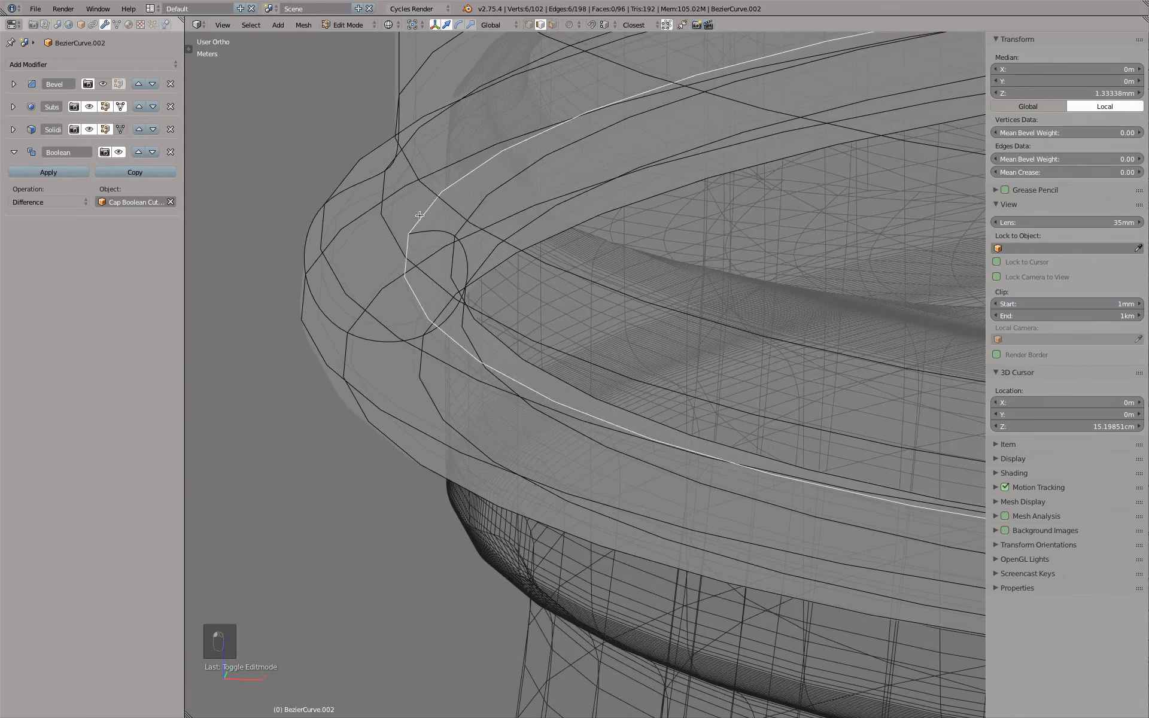
right_click(500, 188, "alt+shift")
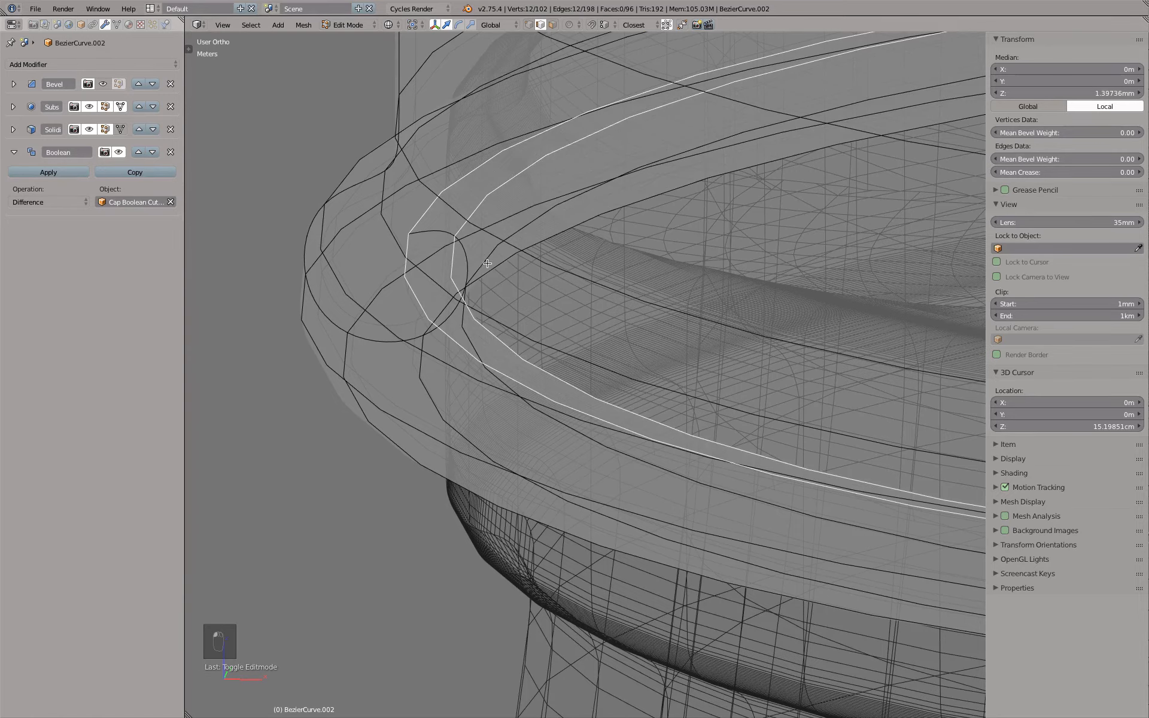
right_click(488, 256, "alt+shift")
middle_click_drag(535, 283, 599, 329)
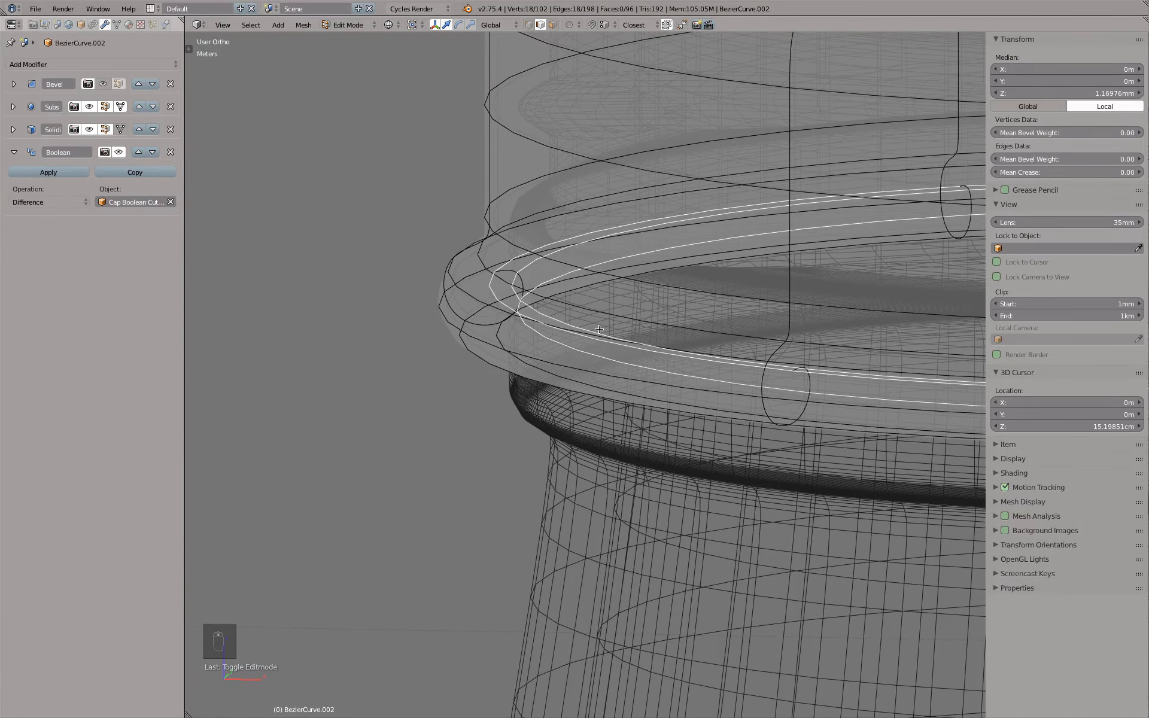
- Clip the view to a thin slice through the side of cap and bottle neck, and show the rim curl's profile in solid shading
key("KP_7")
scroll(605, 335, "down", 5)
scroll(611, 340, "up", 2)
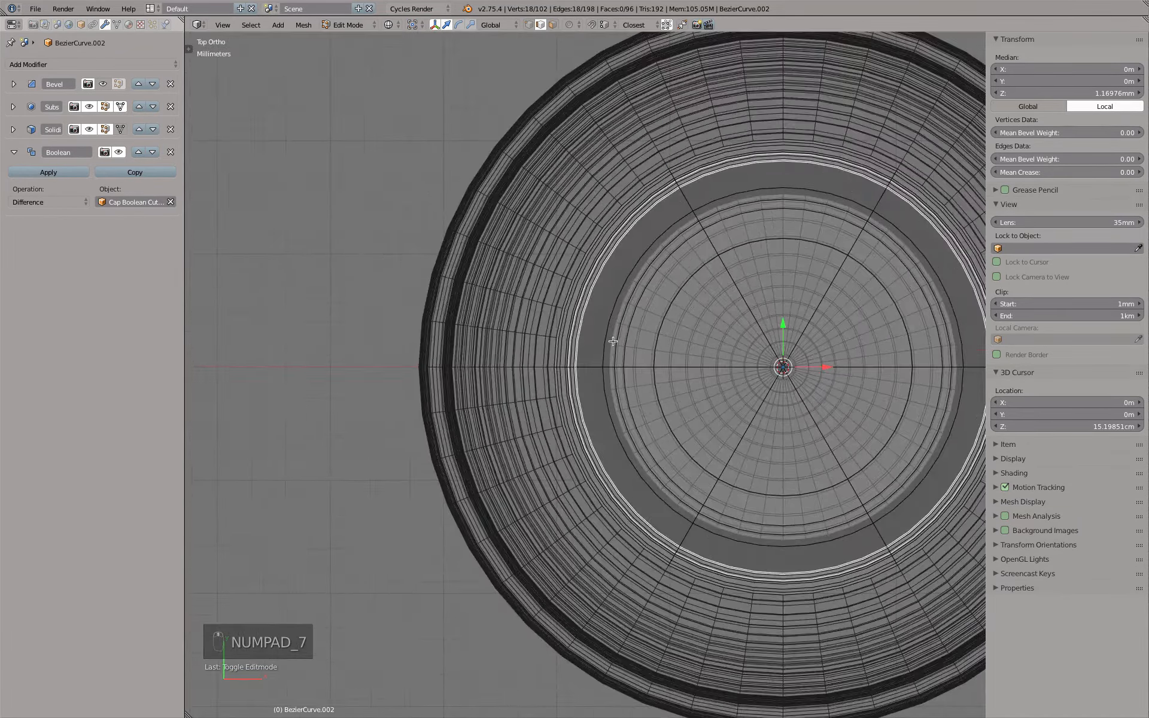
scroll(613, 342, "down", 1)
key("alt+b")
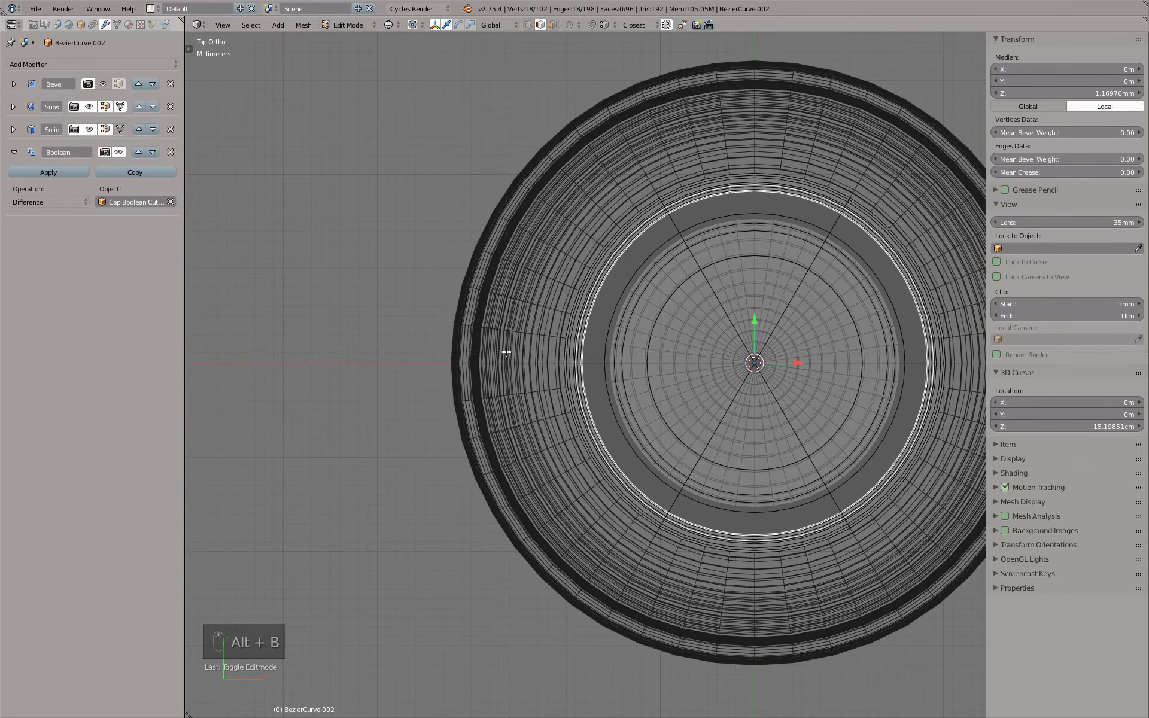
left_click_drag(507, 351, 716, 385)
middle_click_drag(672, 400, 656, 298)
scroll(620, 341, "up", 6)
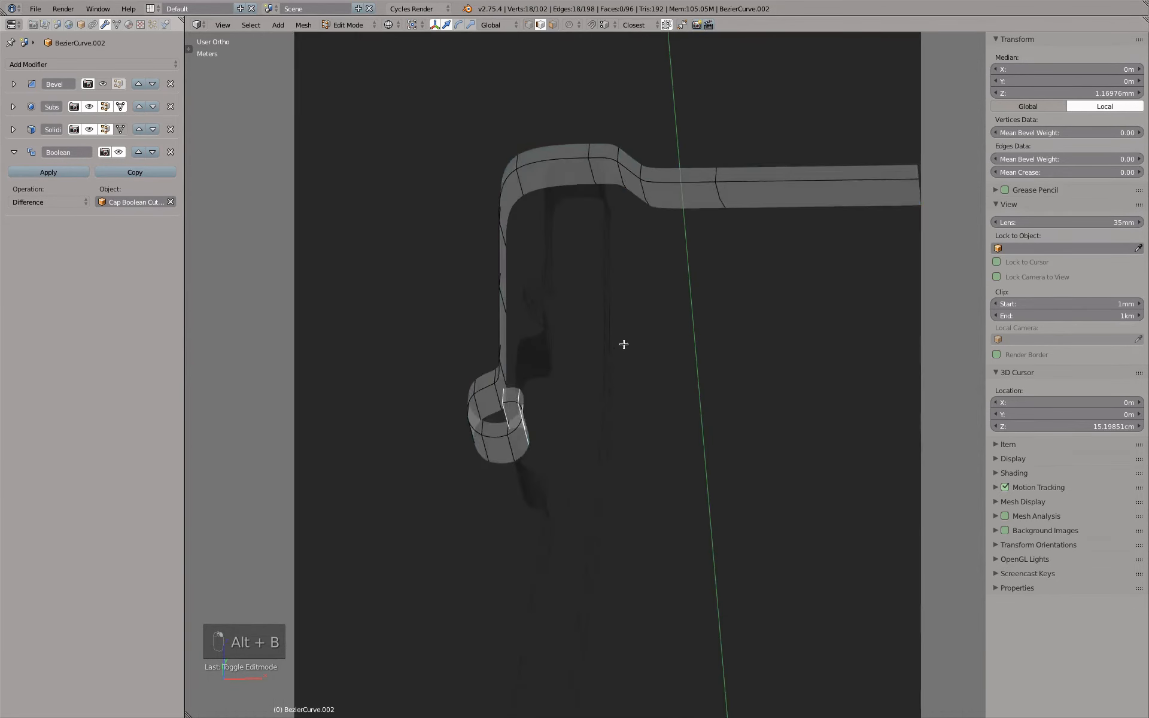
key("z")
middle_click_drag(606, 381, 573, 359)
scroll(530, 419, "up", 4)
mouse_move(529, 419)
middle_mouse_down()
mouse_move(569, 379)
mouse_move(531, 394)
mouse_move(540, 410)
middle_mouse_up()
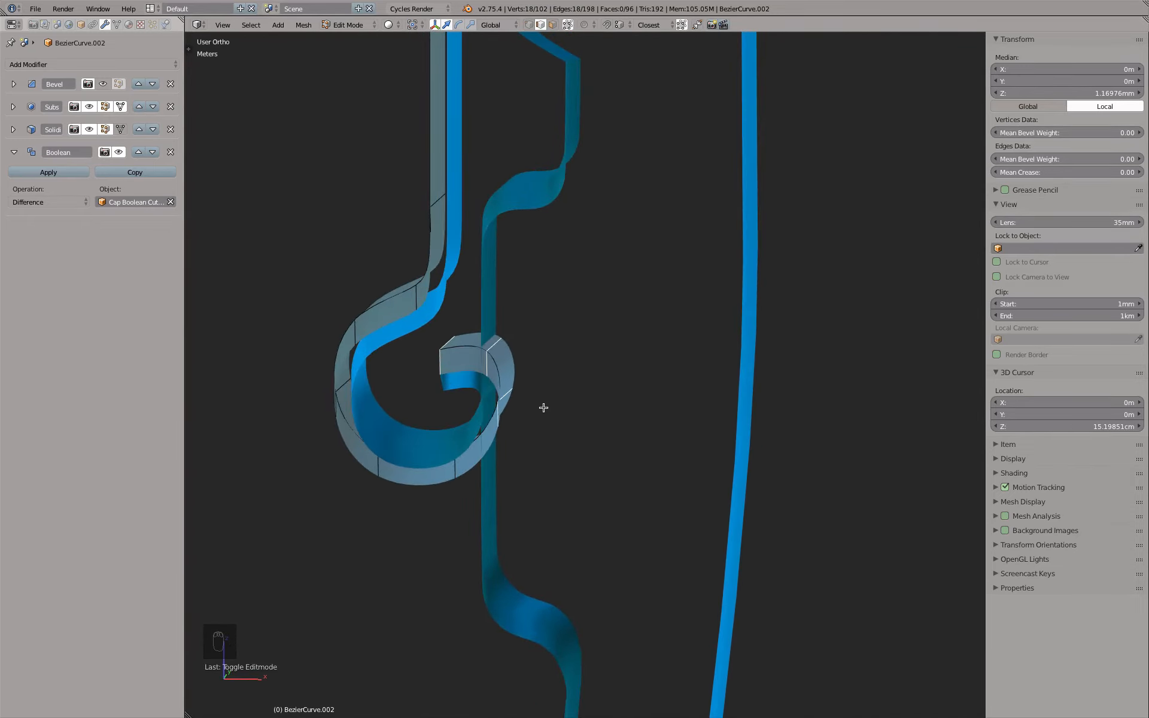
- Scale the selected rim loops outward by about 1.014 in X and Y only, clear of the bottle neck
key("s")
key("shift+z")
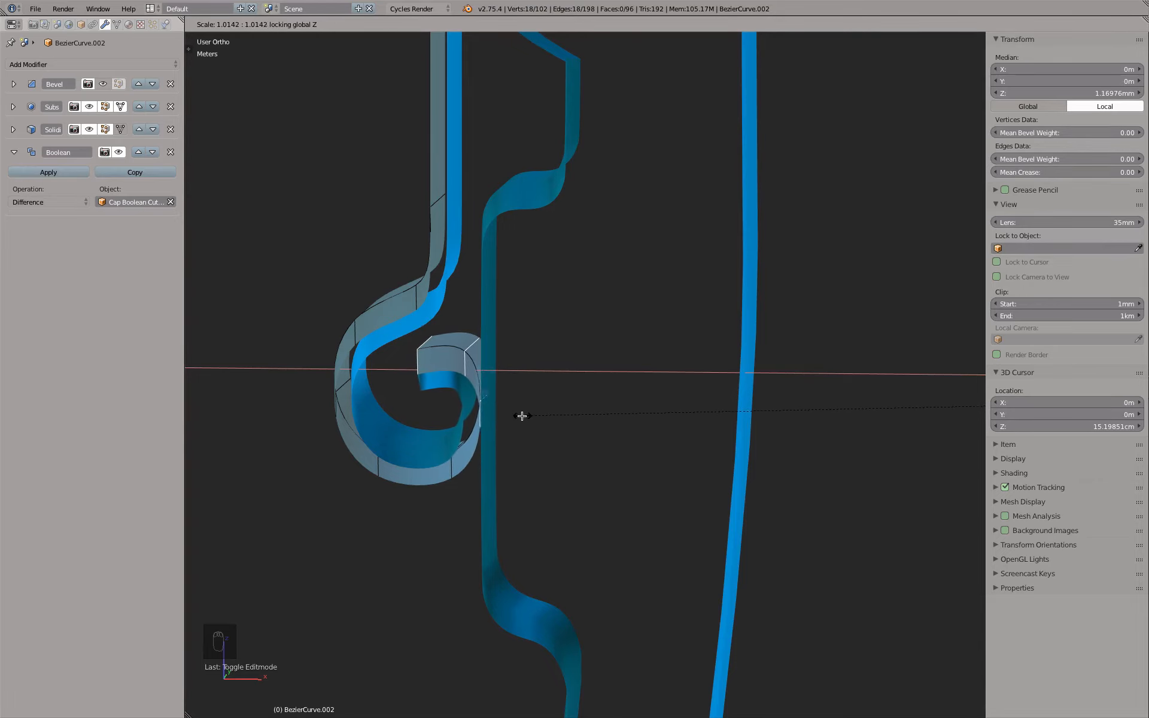
left_click(520, 416)
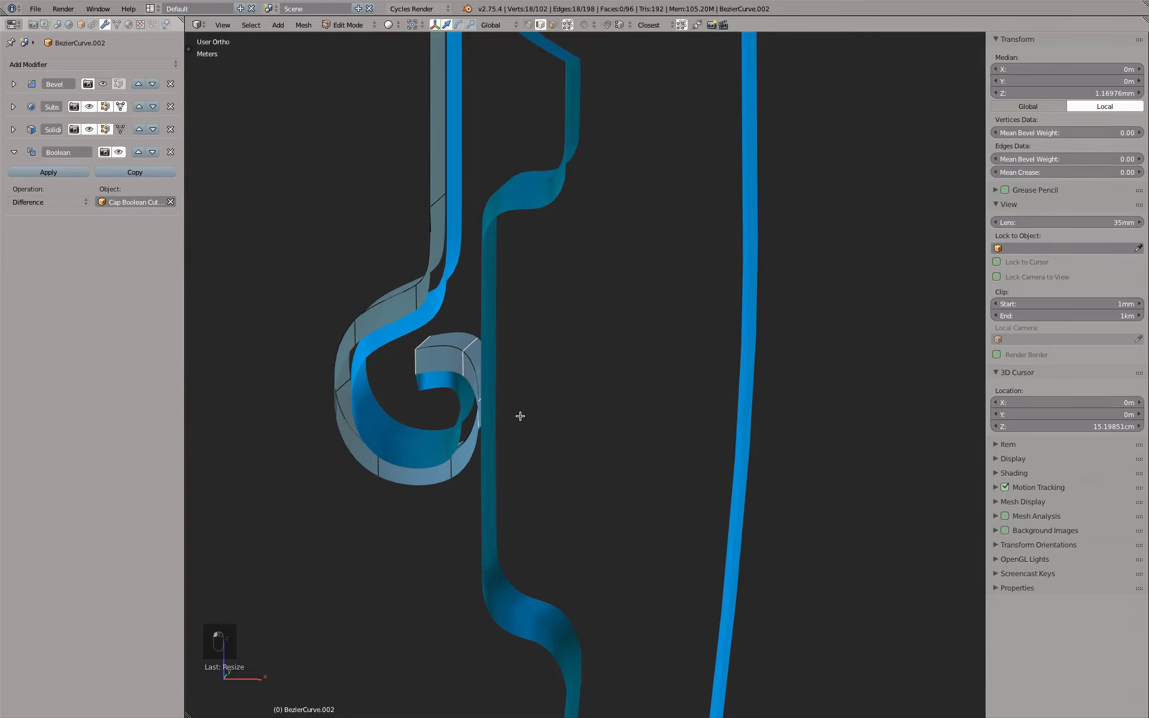
- Select the whole edge loop at the underside of the rim curl and scale it slightly outward in X and Y only
right_click(451, 468)
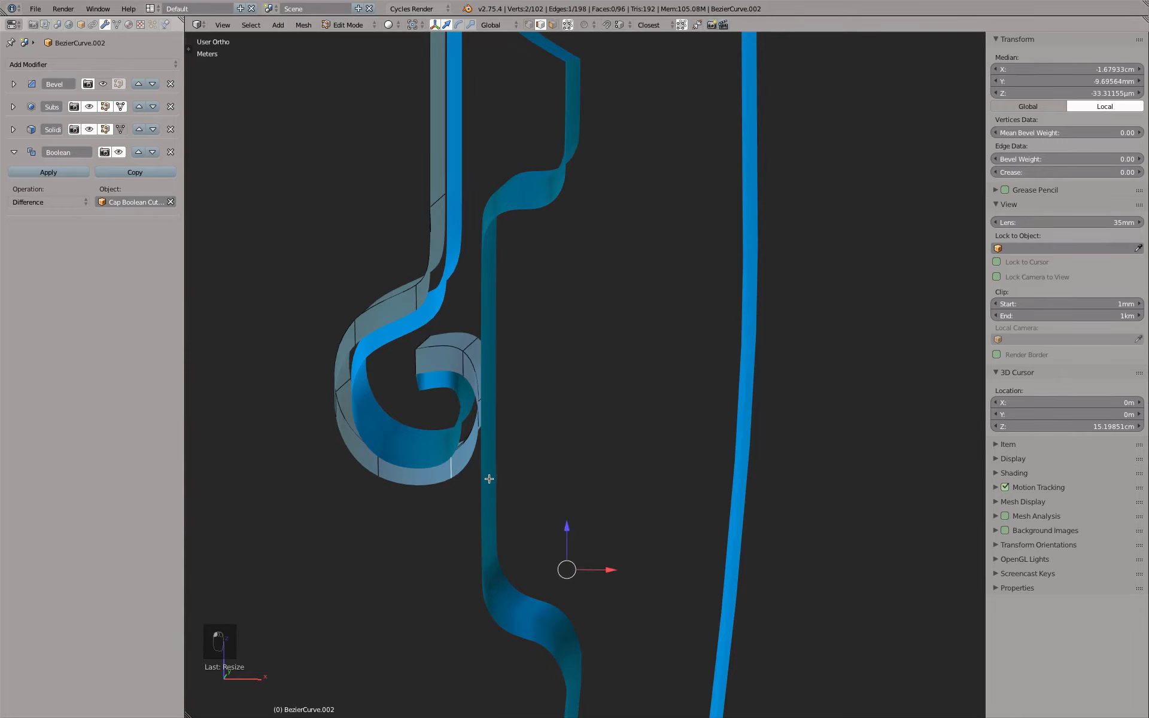
scroll(454, 469, "down", 1)
middle_click_drag(461, 465, 458, 470)
left_click(250, 24)
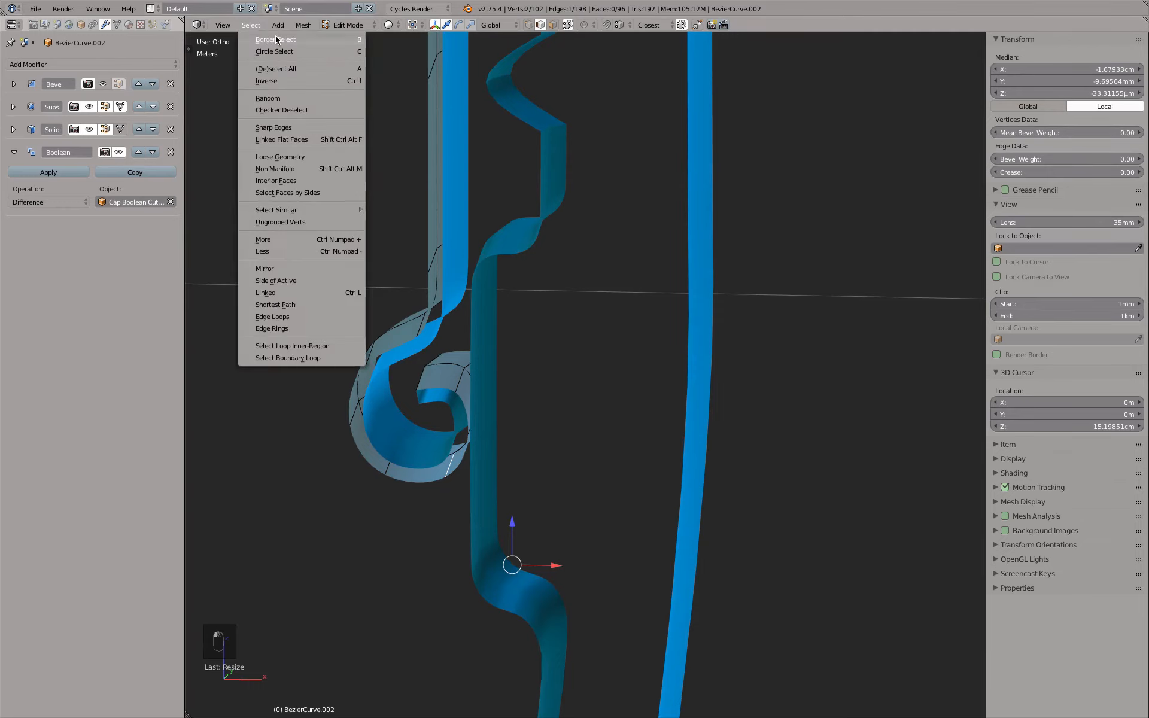
left_click(296, 315)
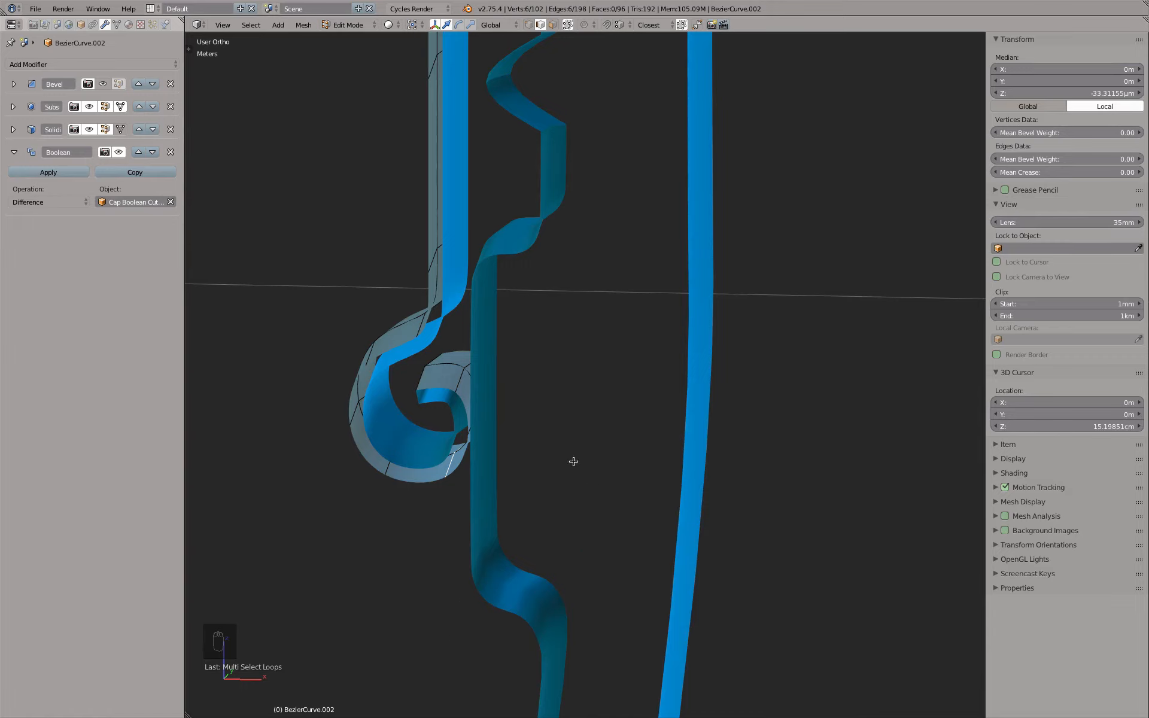
key("s")
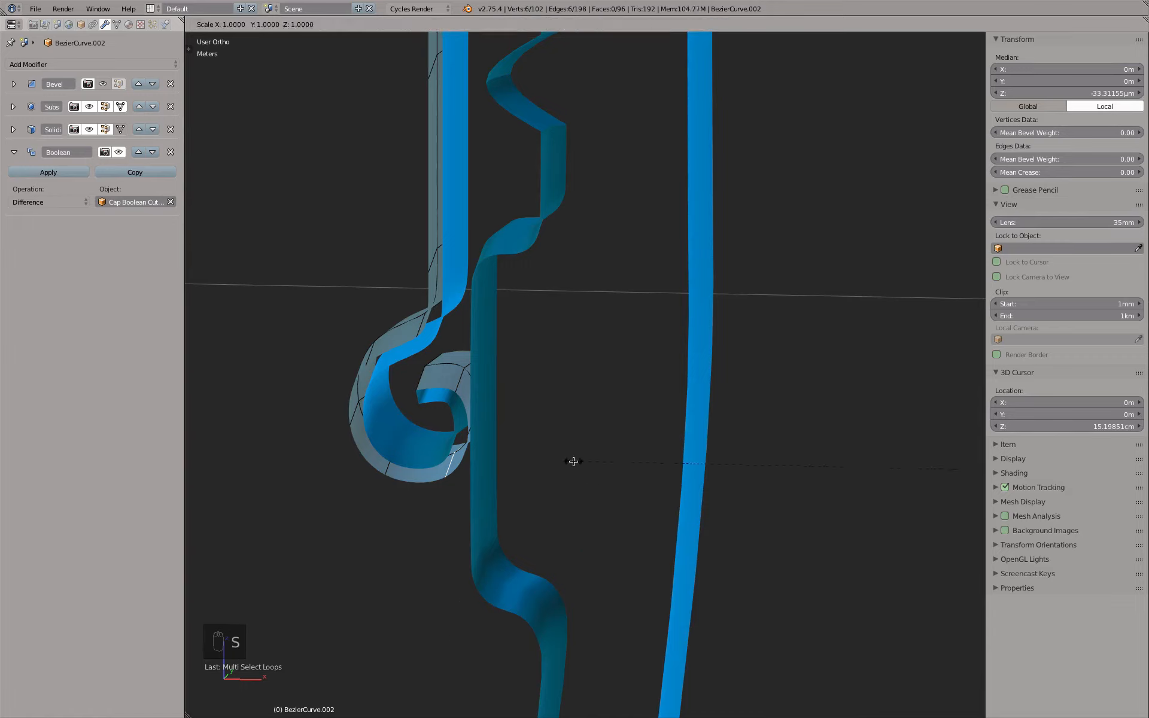
key("shift+z")
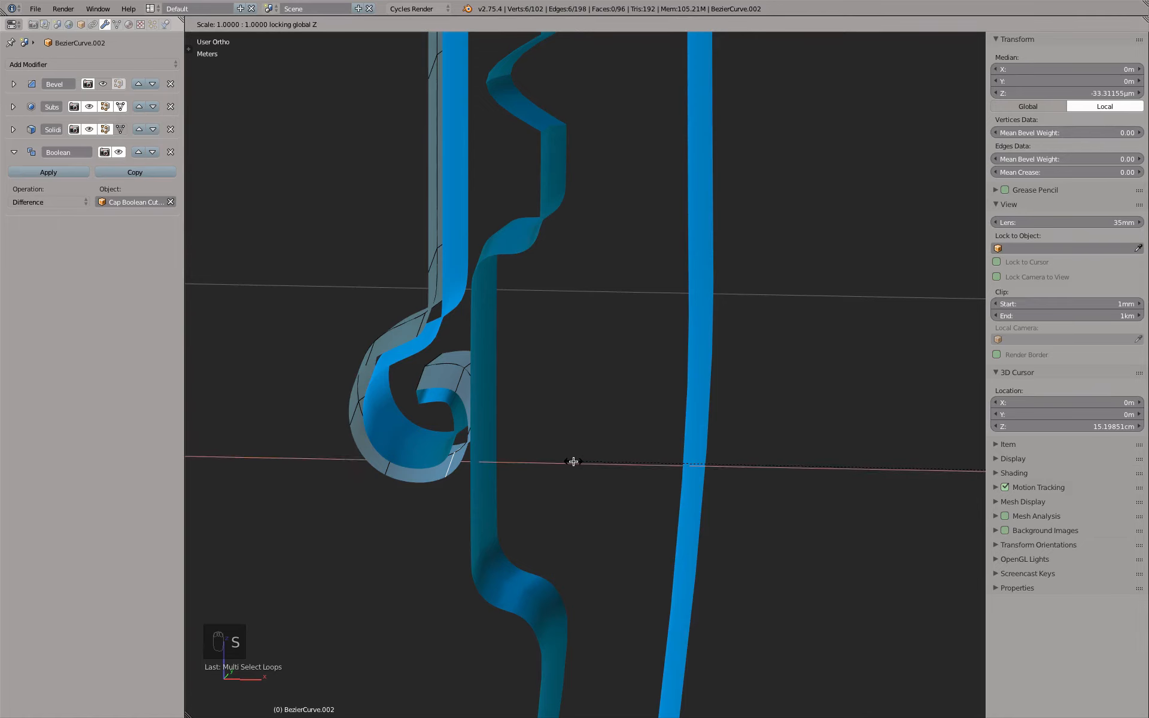
left_click(567, 463)
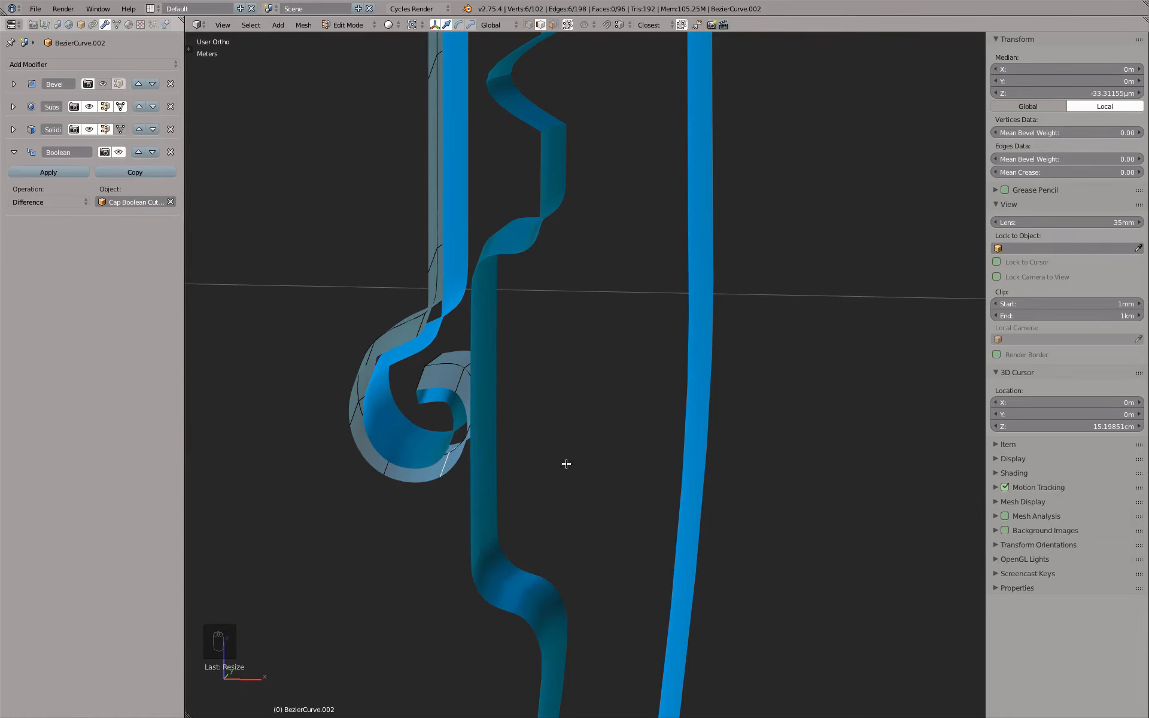
- Check the clearance between rim curl and bottle neck from the front, and remove the view clipping
middle_click_drag(565, 464, 553, 454)
key("KP_1")
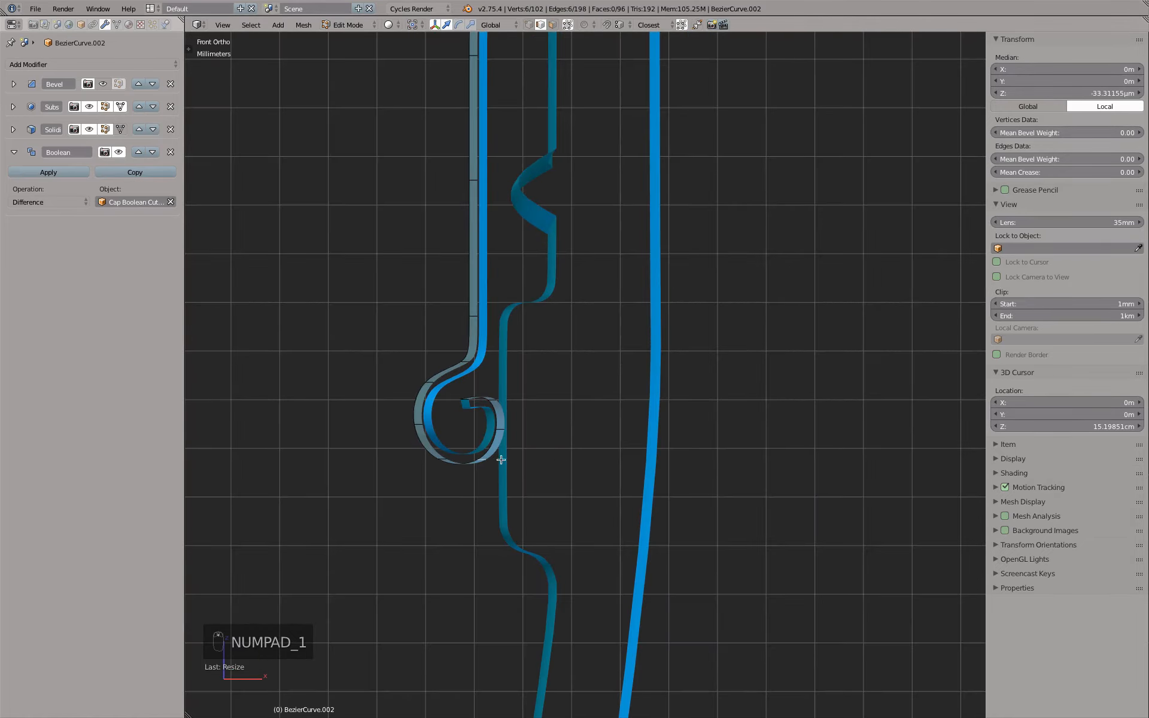
scroll(471, 298, "up", 2)
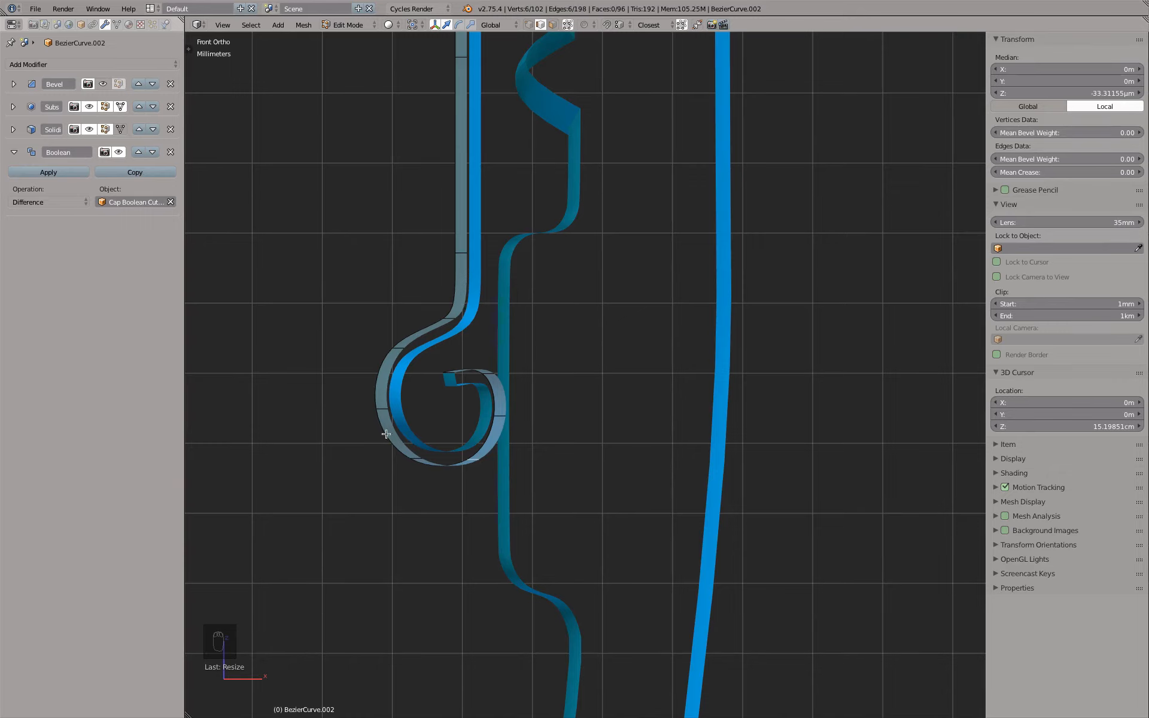
middle_click_drag(473, 381, 497, 369)
key("alt+b")
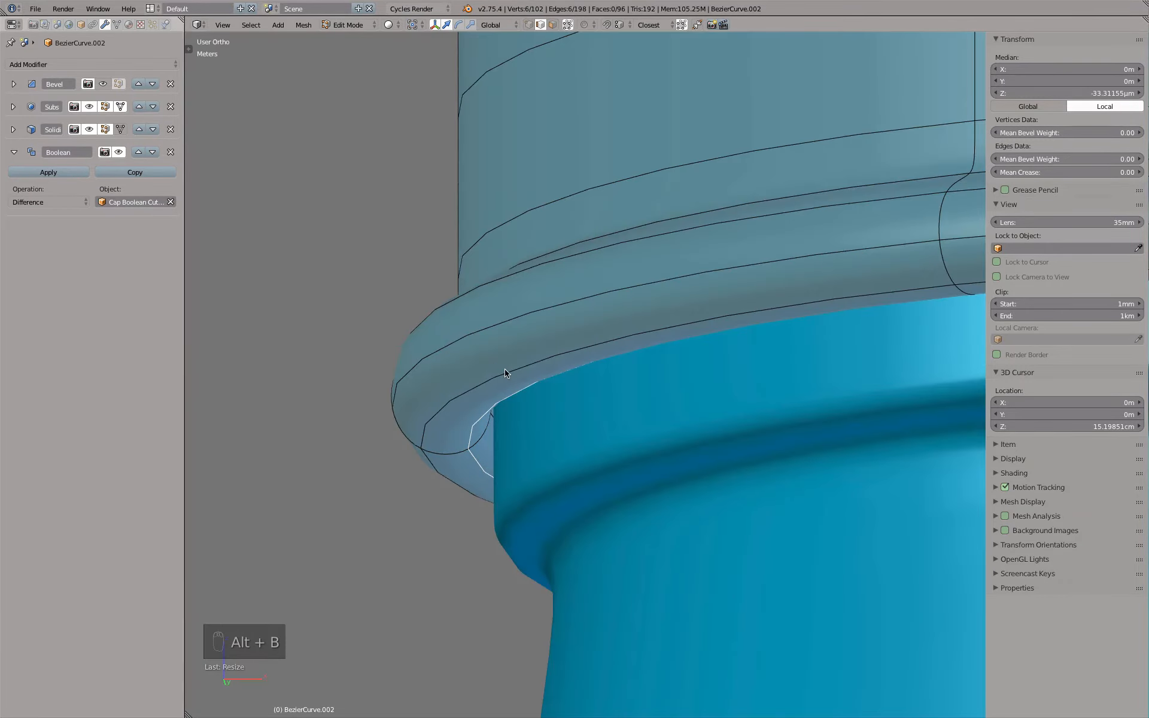
- Finish editing the cap mesh and turn off its Boolean modifier's viewport display to show the full cap
key("Tab")
scroll(501, 366, "down", 6)
middle_click_drag(540, 290, 359, 233)
key("z")
scroll(670, 330, "down", 3)
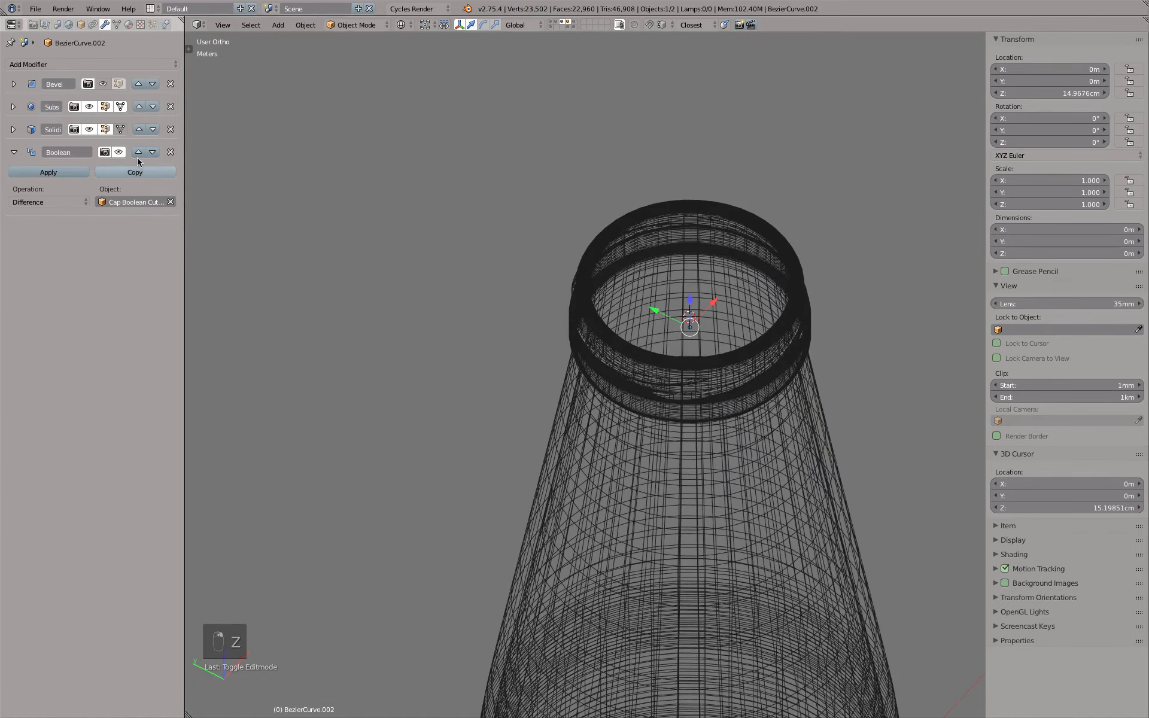
left_click(123, 151)
key("z")
scroll(646, 246, "up", 5)
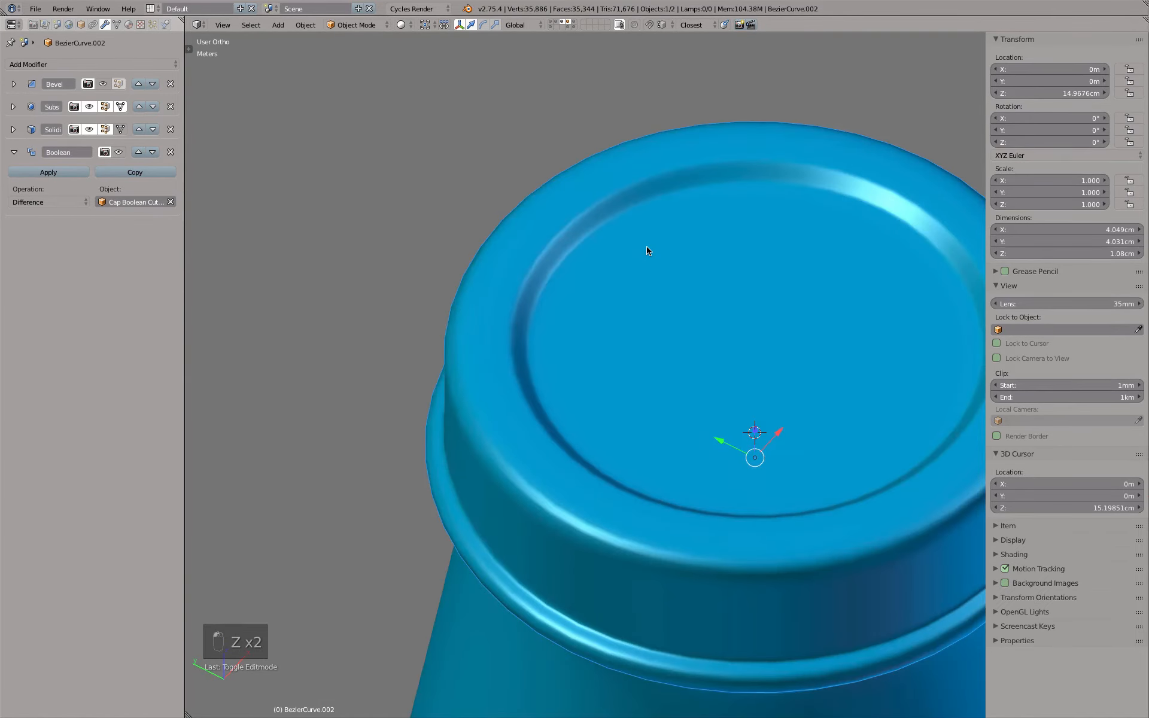
- Show only the cap's layer and inspect the cap's underside in solid shading
key("KP_7")
key("z")
scroll(646, 250, "down", 4)
scroll(658, 284, "up", 3)
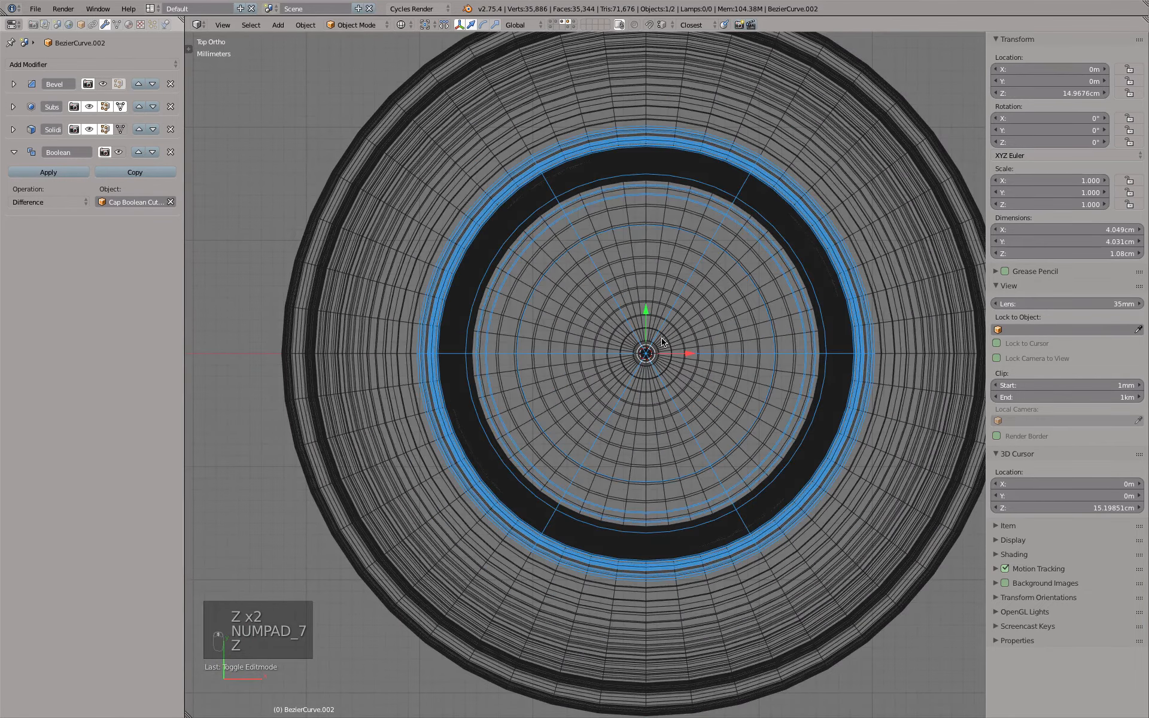
left_click(571, 21)
middle_click_drag(605, 350, 602, 262)
key("z")
scroll(564, 394, "up", 1)
middle_click_drag(563, 394, 577, 205)
key("Tab")
key("Tab")
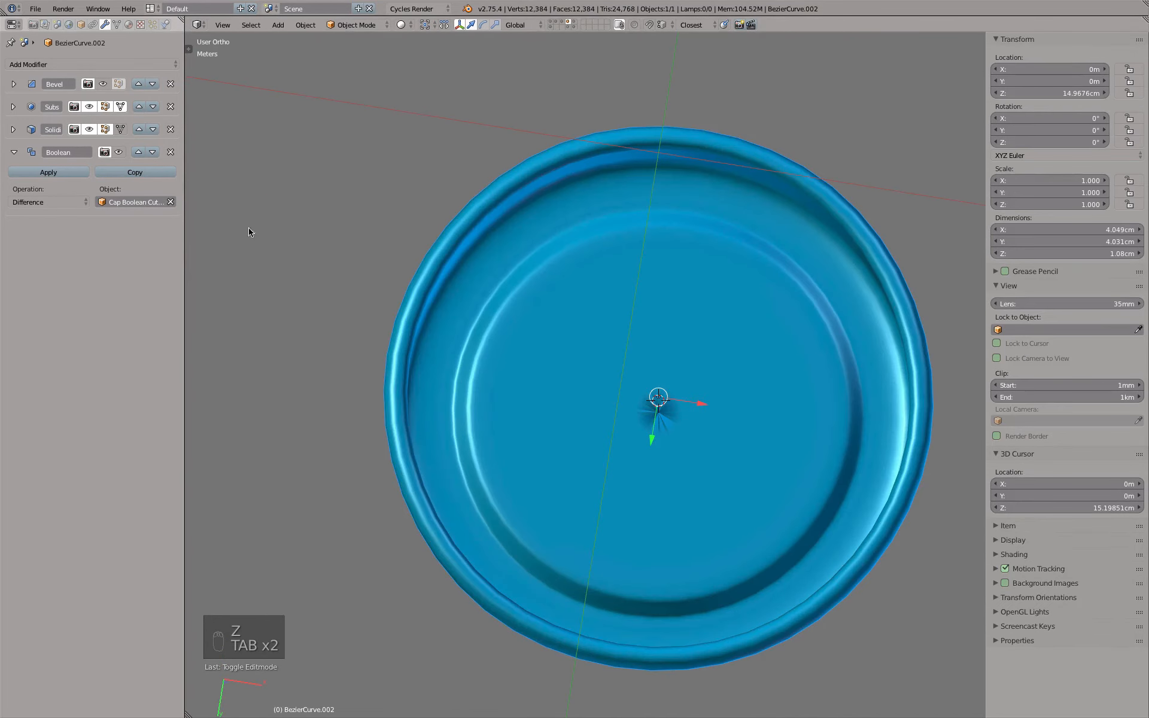
- Switch the cap's Boolean viewport display on and off again, and view the uncut cap from the side
left_click(119, 152)
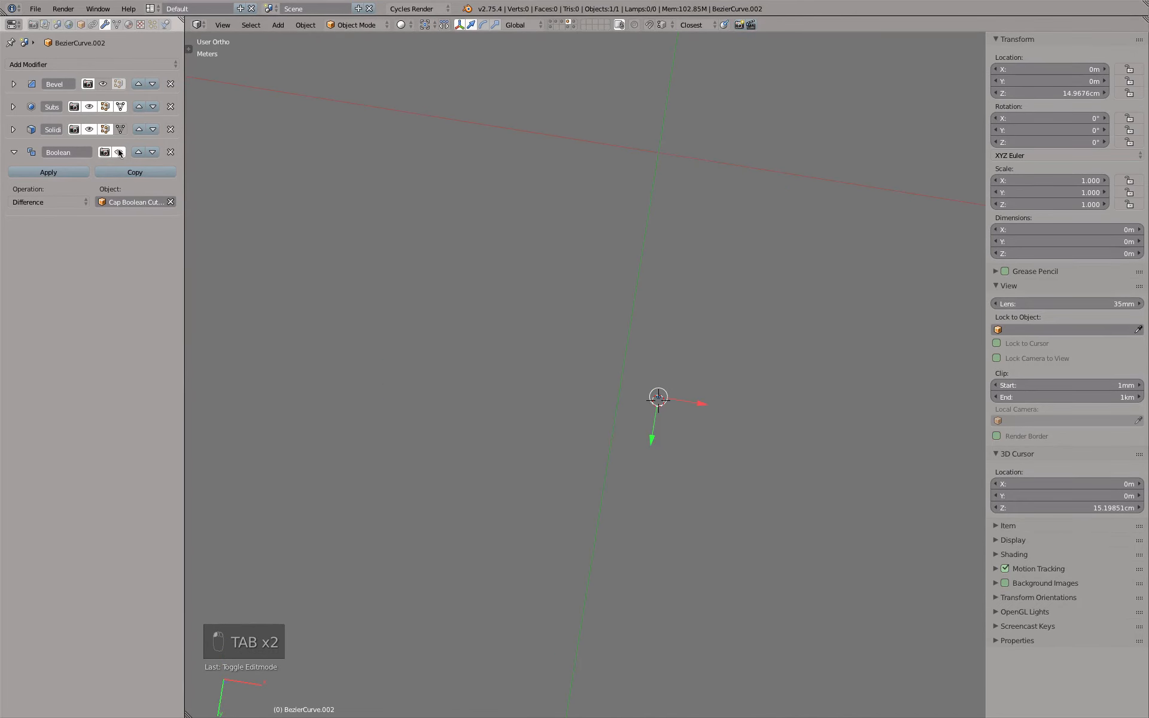
left_click(119, 152)
middle_click_drag(528, 169, 542, 81)
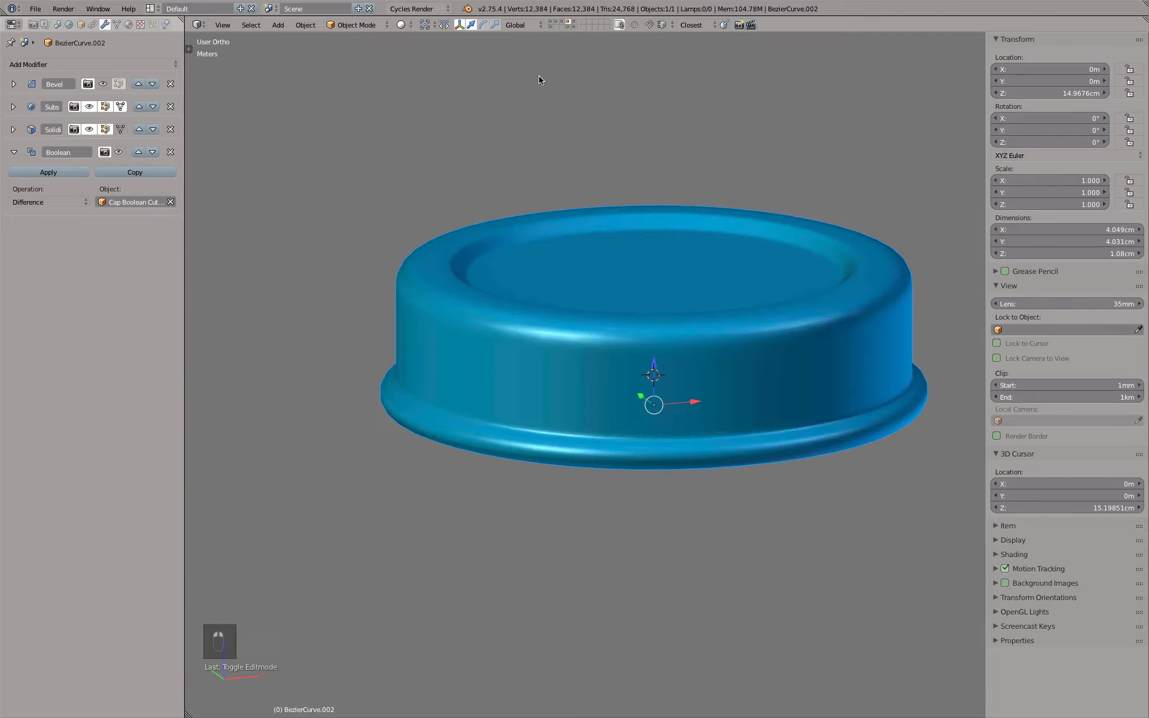
- Show the cutting box's layer too, shift the box slightly along negative Y, and turn the cap's Boolean viewport display back on
left_click(569, 28, "shift")
middle_click_drag(664, 90, 687, 97)
right_click(745, 86)
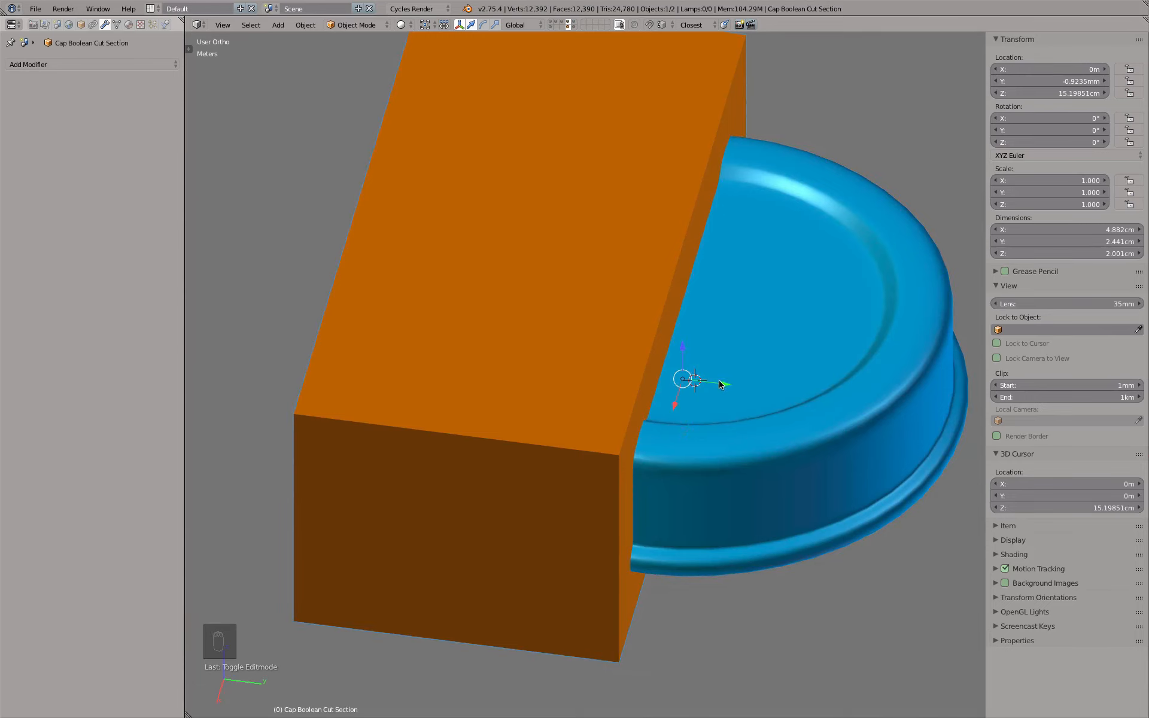
left_click_drag(725, 385, 710, 380)
right_click(811, 206)
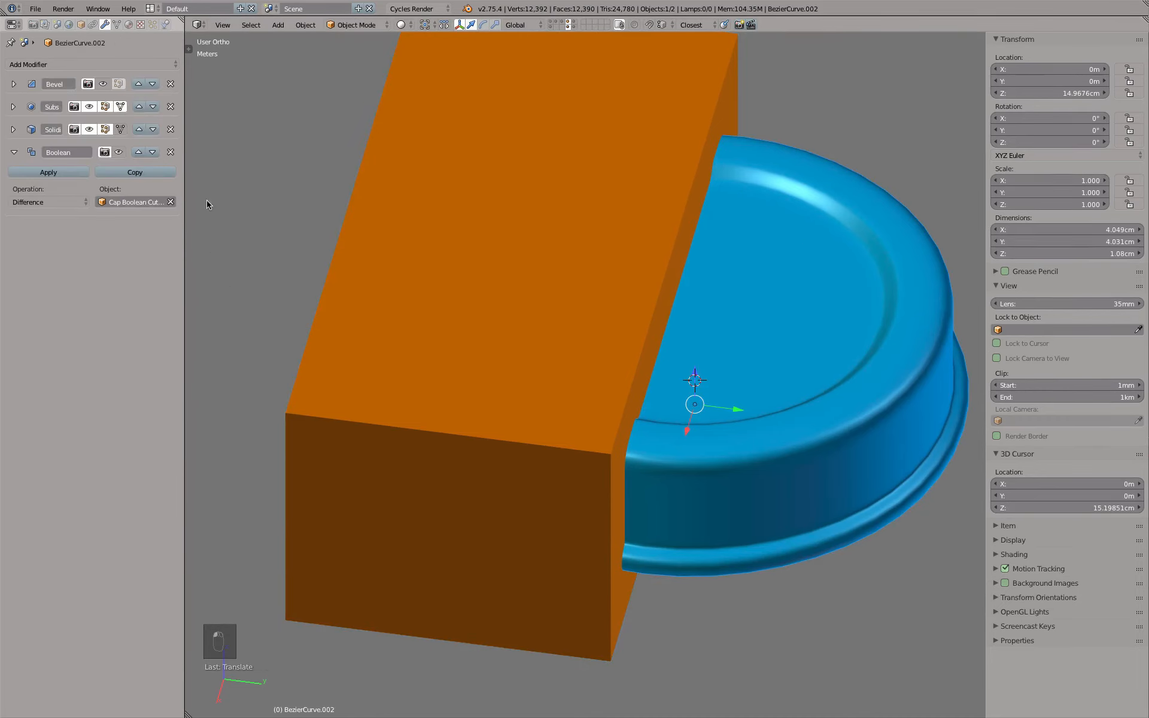
left_click(119, 153)
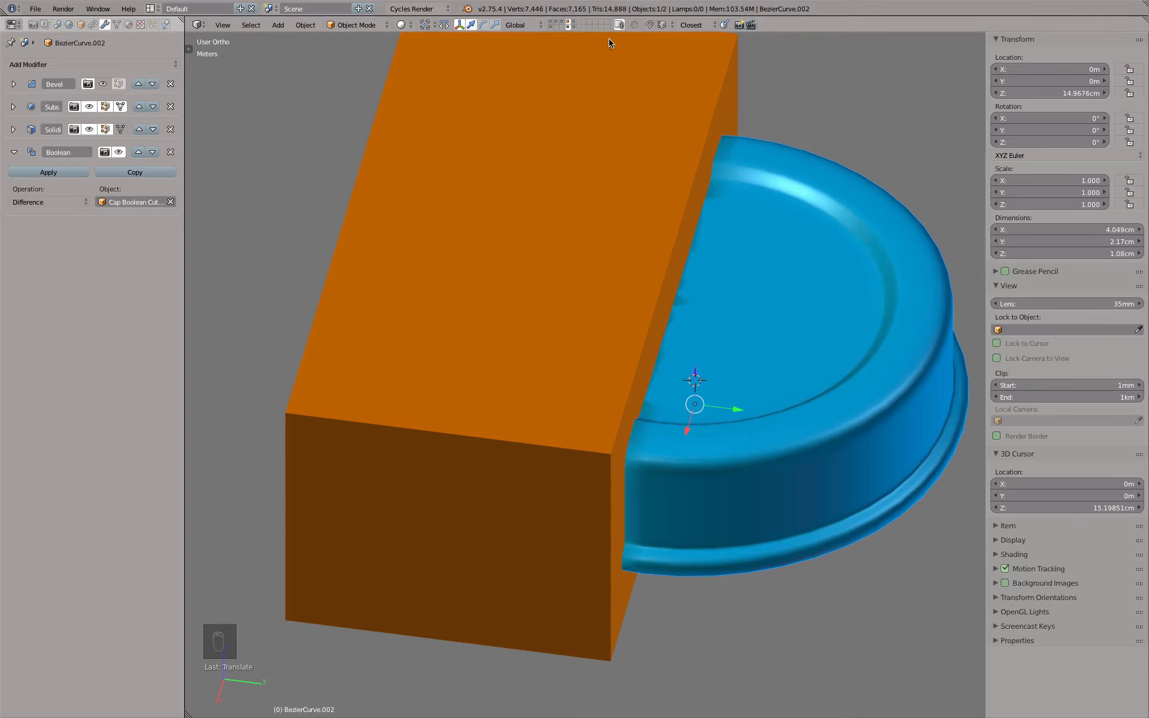
- Hide the cutting box's layer so only the cap is shown, and view its cut profile from the front
left_click(567, 22)
middle_click_drag(477, 391, 641, 441)
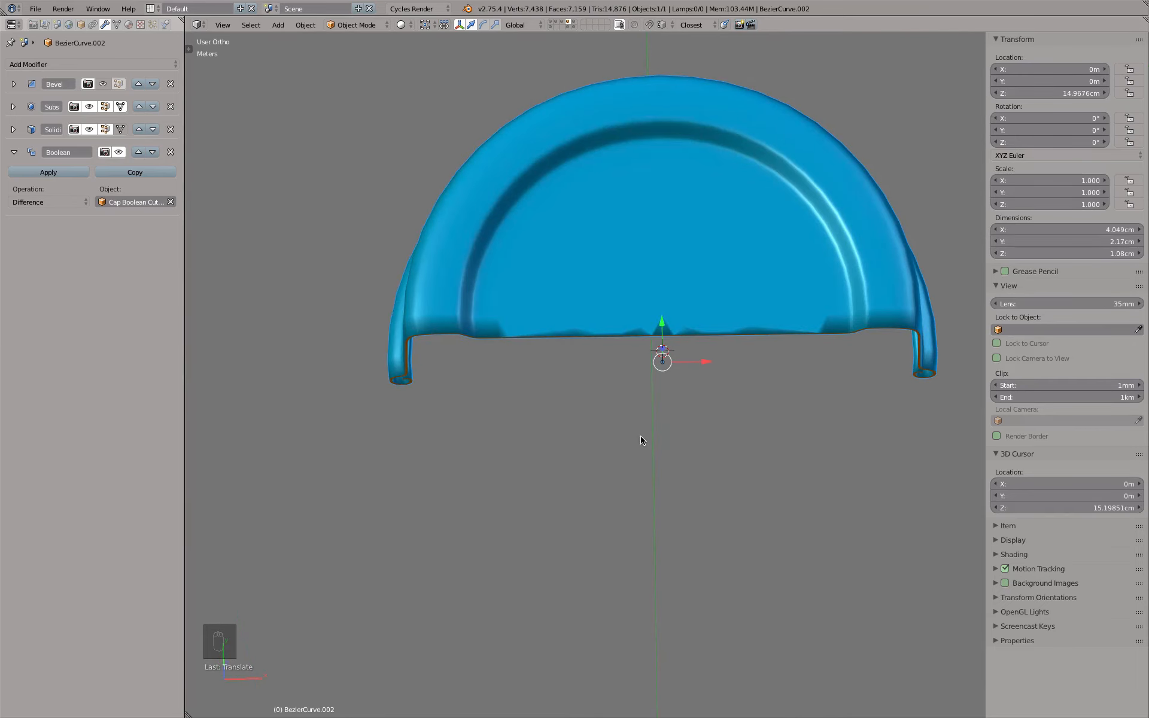
key("KP_7")
key("KP_1")
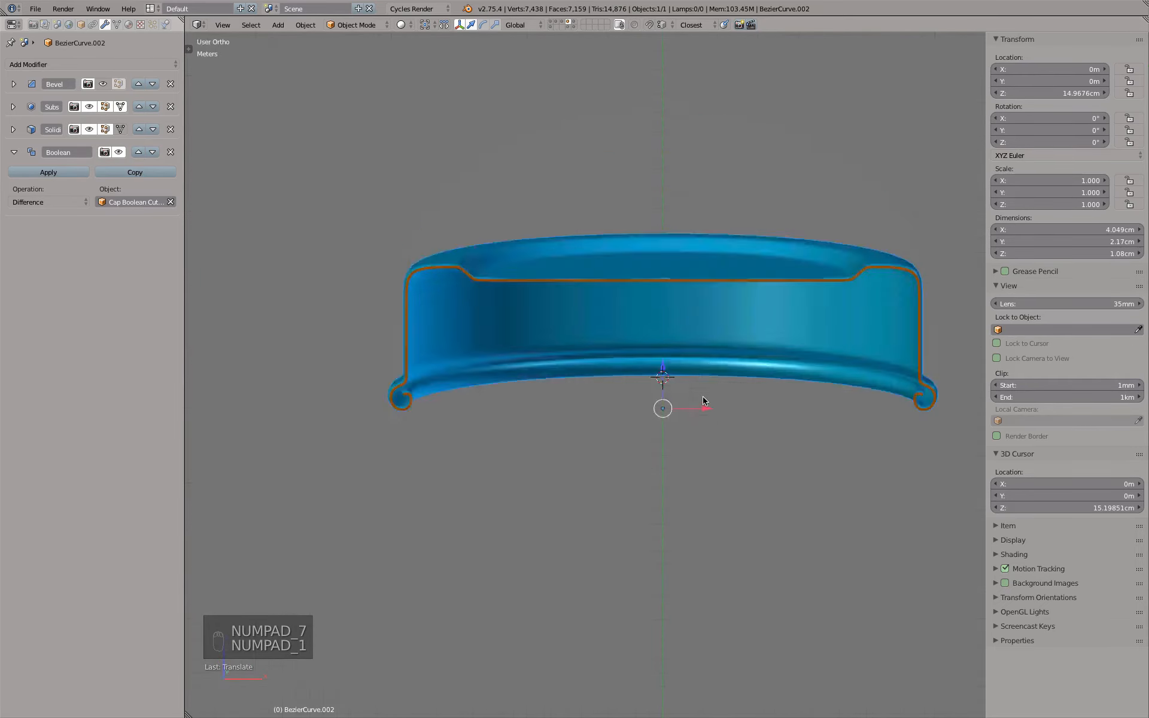
scroll(542, 137, "up", 3)
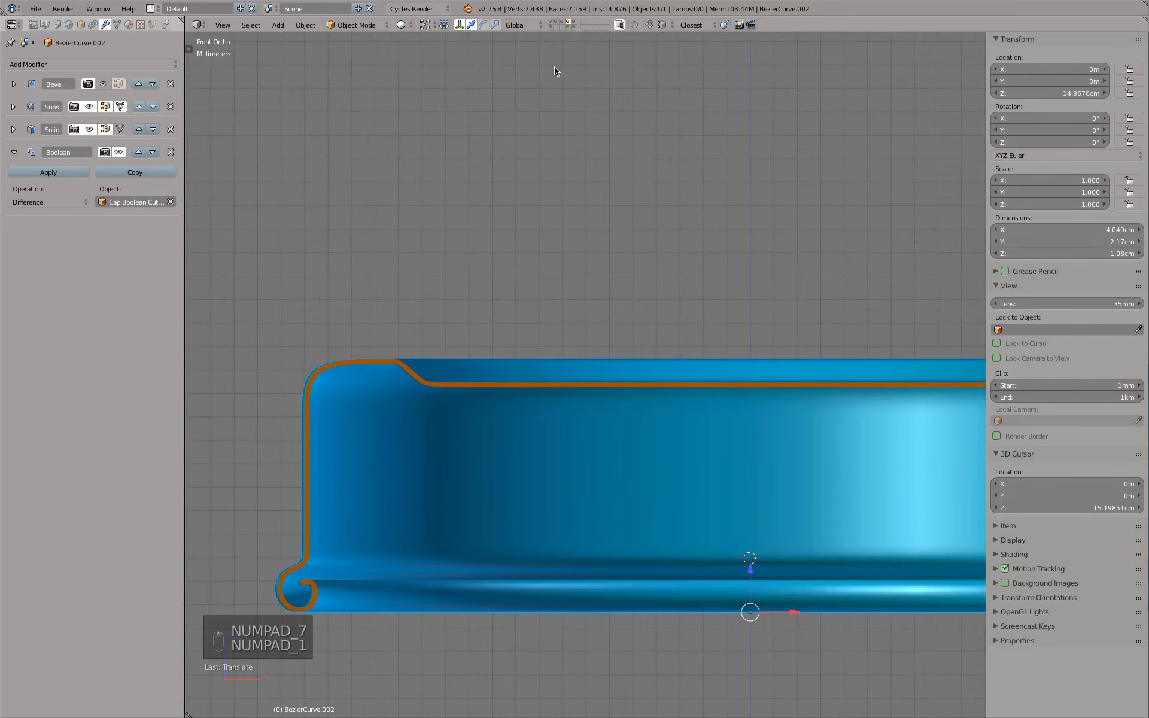
- Show the threaded bottle's layer too and examine the gap between the cap's inner top and the bottle rim
left_click(561, 21, "shift")
scroll(569, 186, "down", 3)
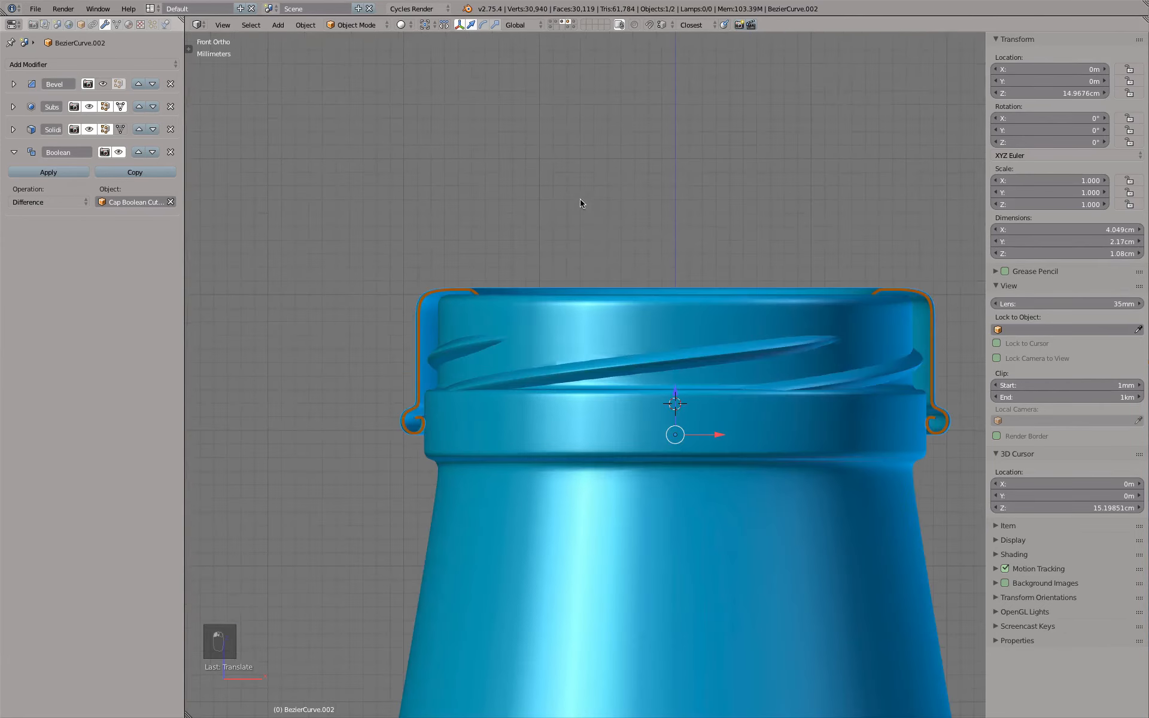
middle_click_drag(616, 254, 578, 192, "shift")
scroll(477, 234, "up", 2)
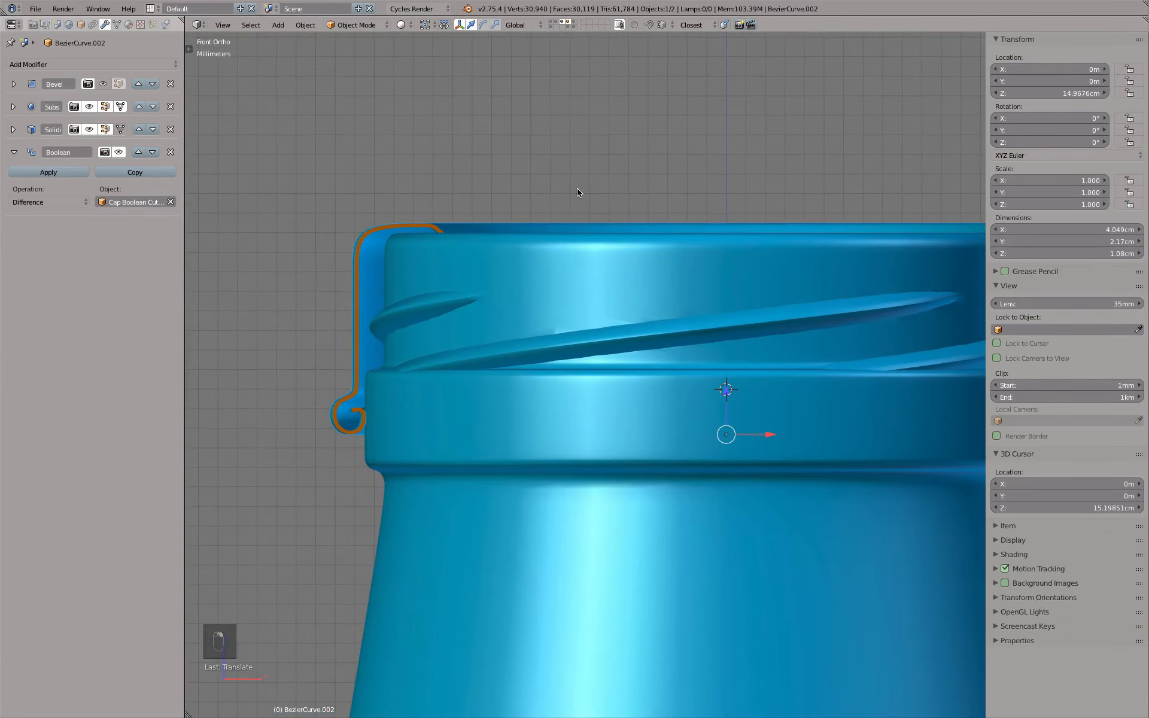
scroll(368, 257, "up", 6)
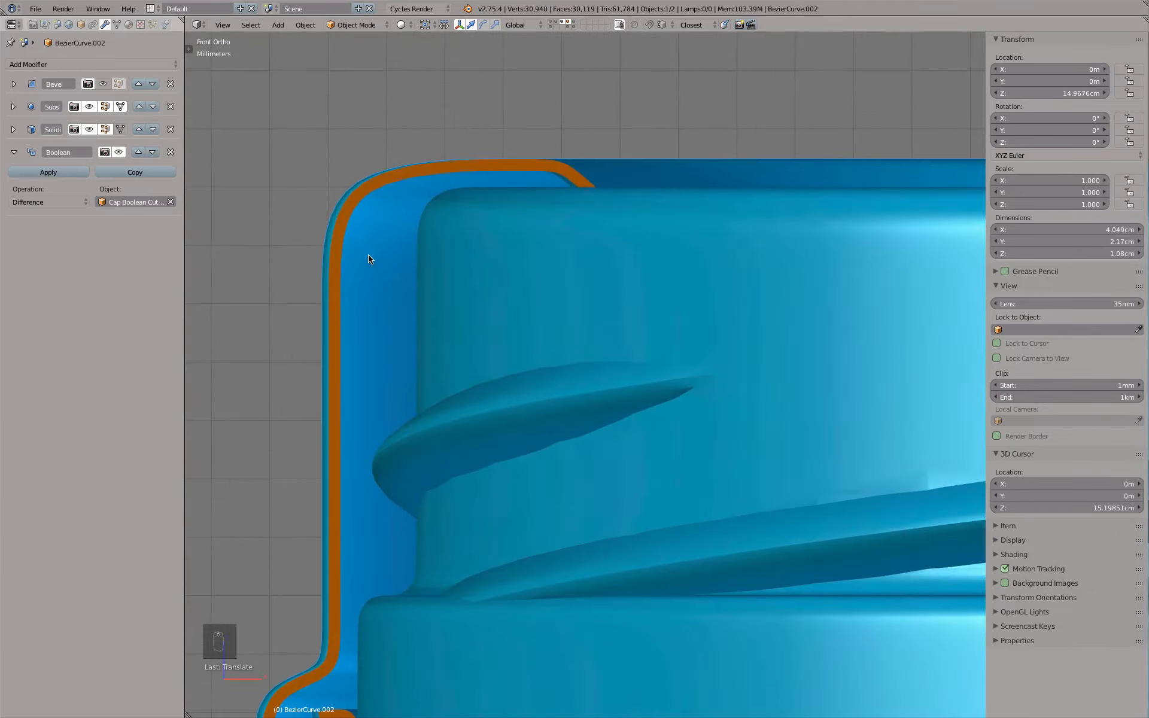
scroll(488, 193, "up", 3)
middle_click_drag(506, 190, 569, 291, "shift")
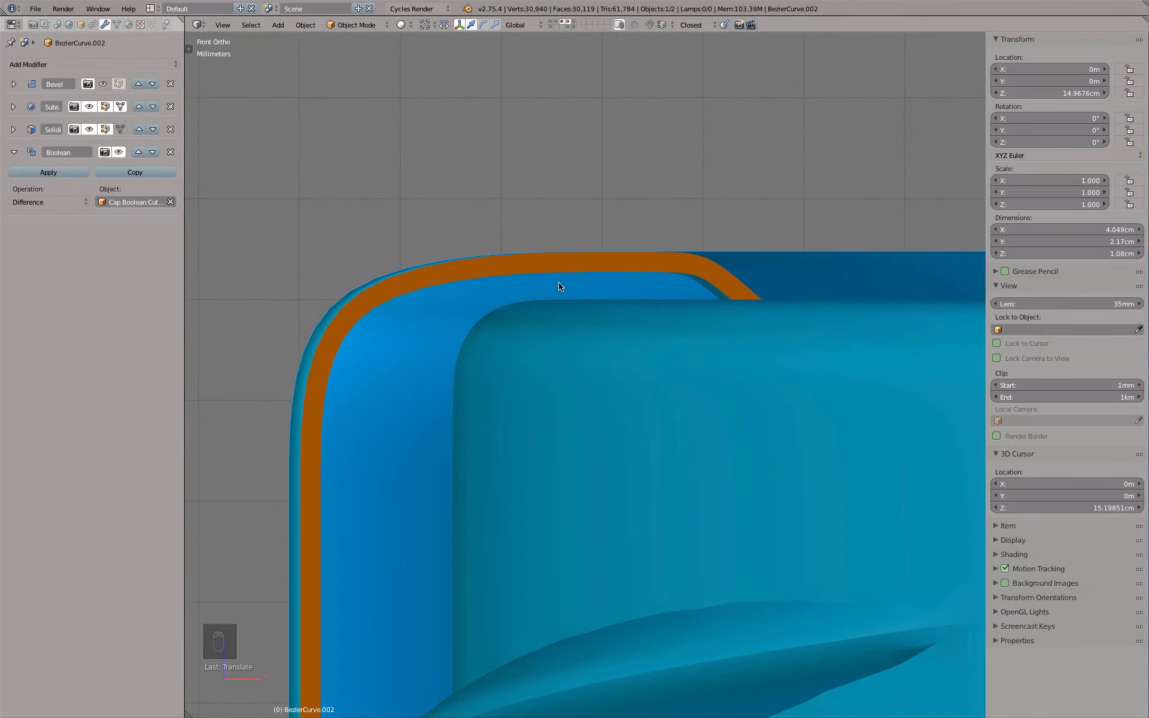
scroll(560, 285, "down", 4)
scroll(562, 286, "up", 6)
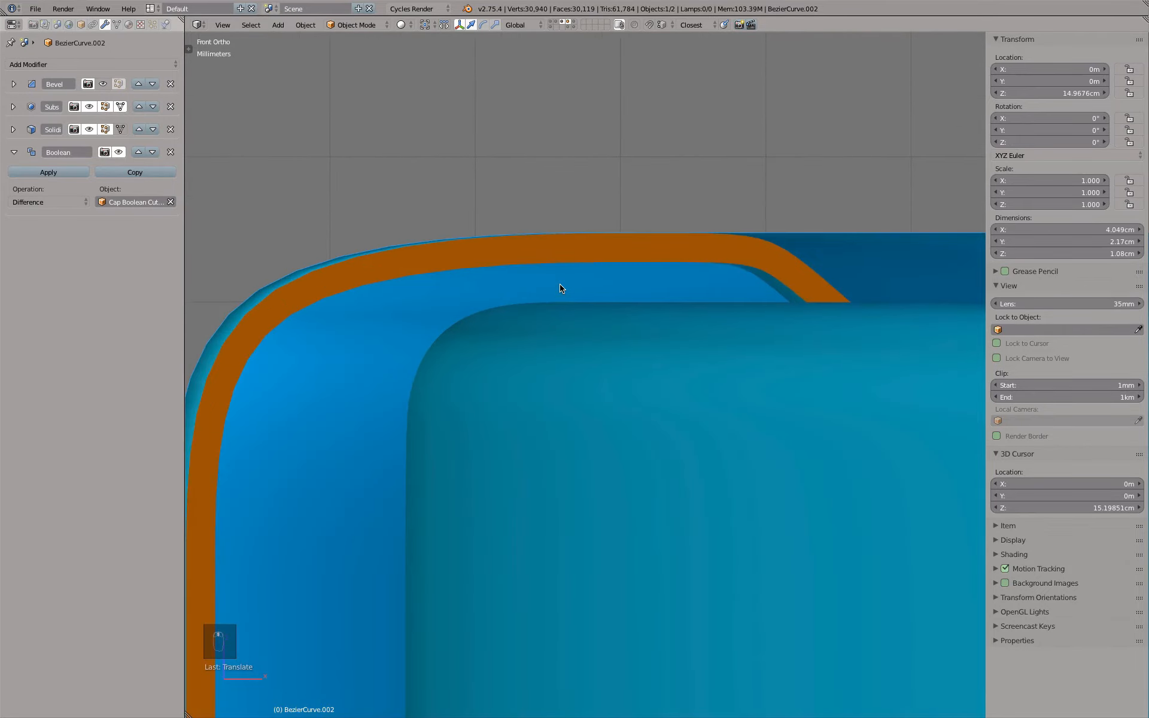
- Measure the vertical gap between the cap's inner top surface and the bottle rim with the Ruler/Protractor
left_click(189, 49)
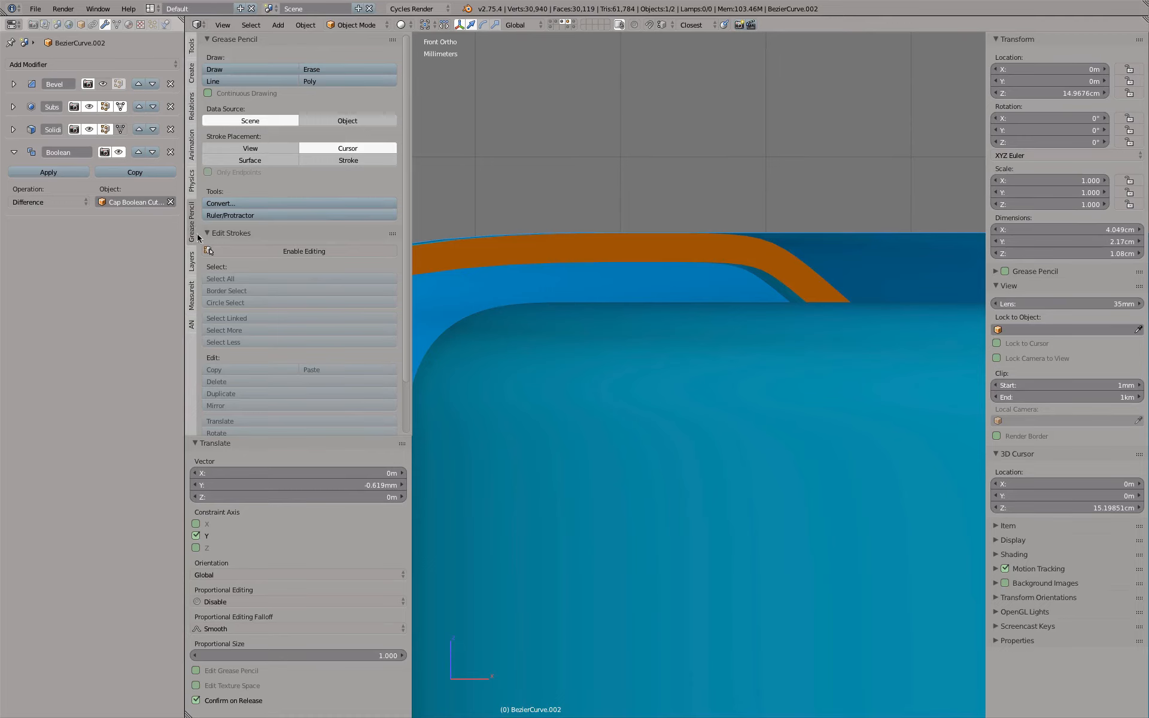
left_click(232, 216)
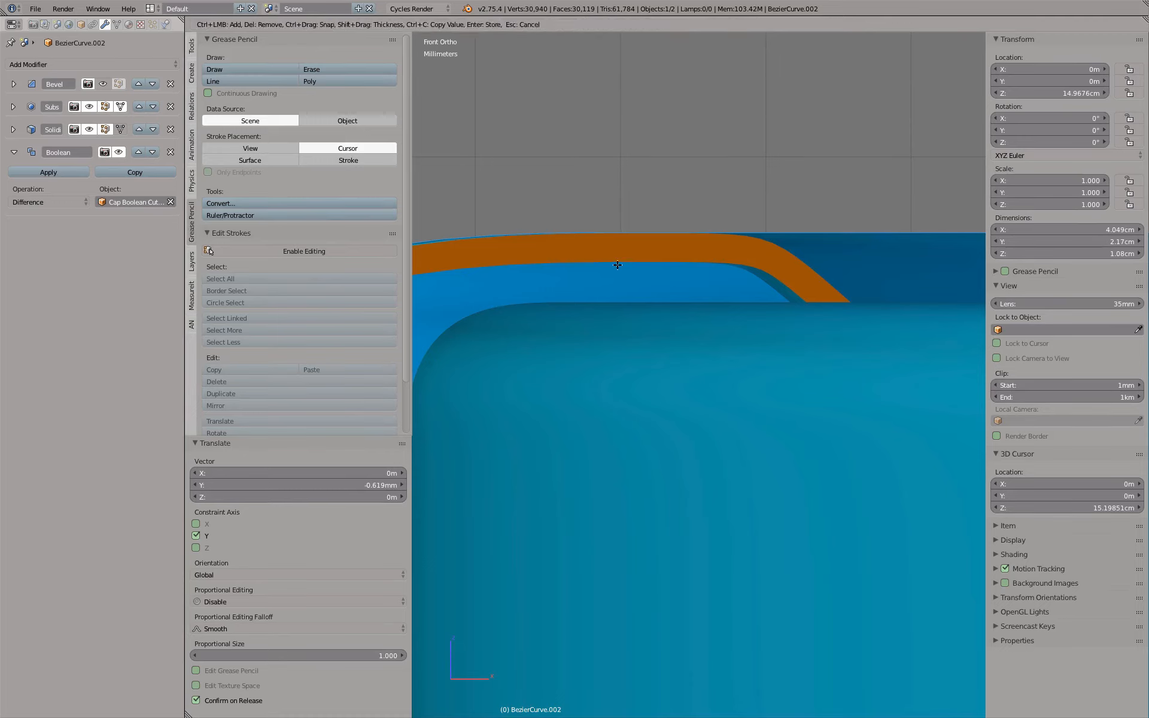
left_click_drag(617, 262, 619, 303)
scroll(629, 139, "down", 5)
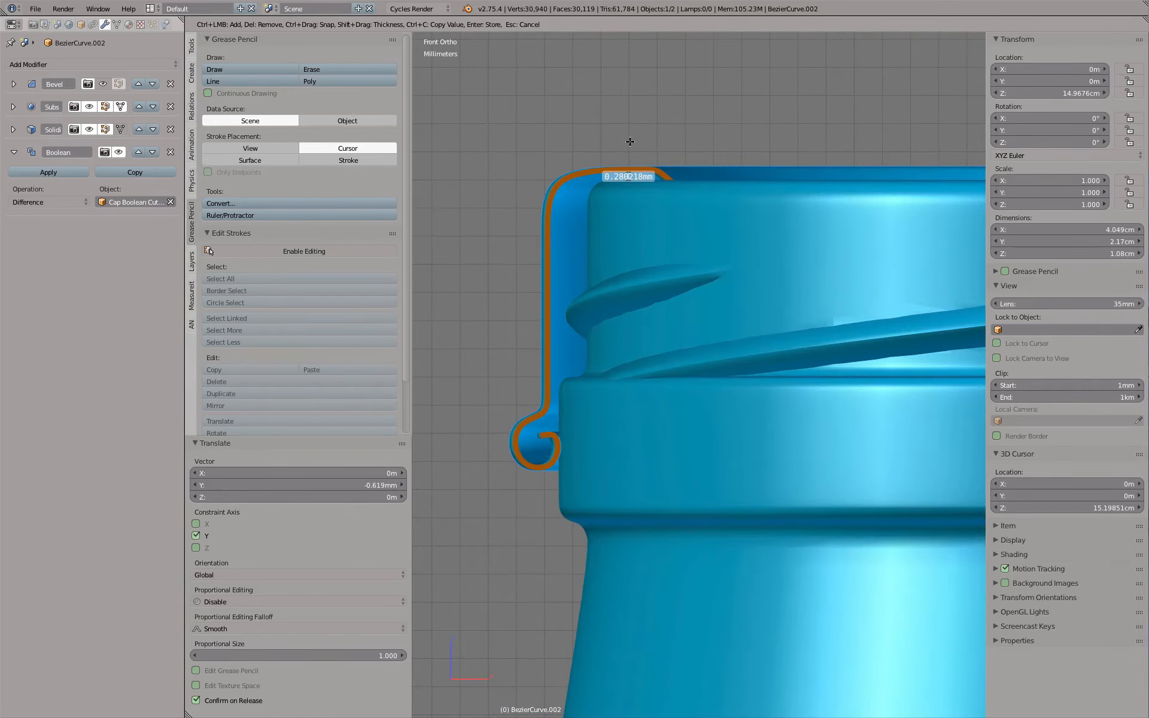
key("Escape")
key("t")
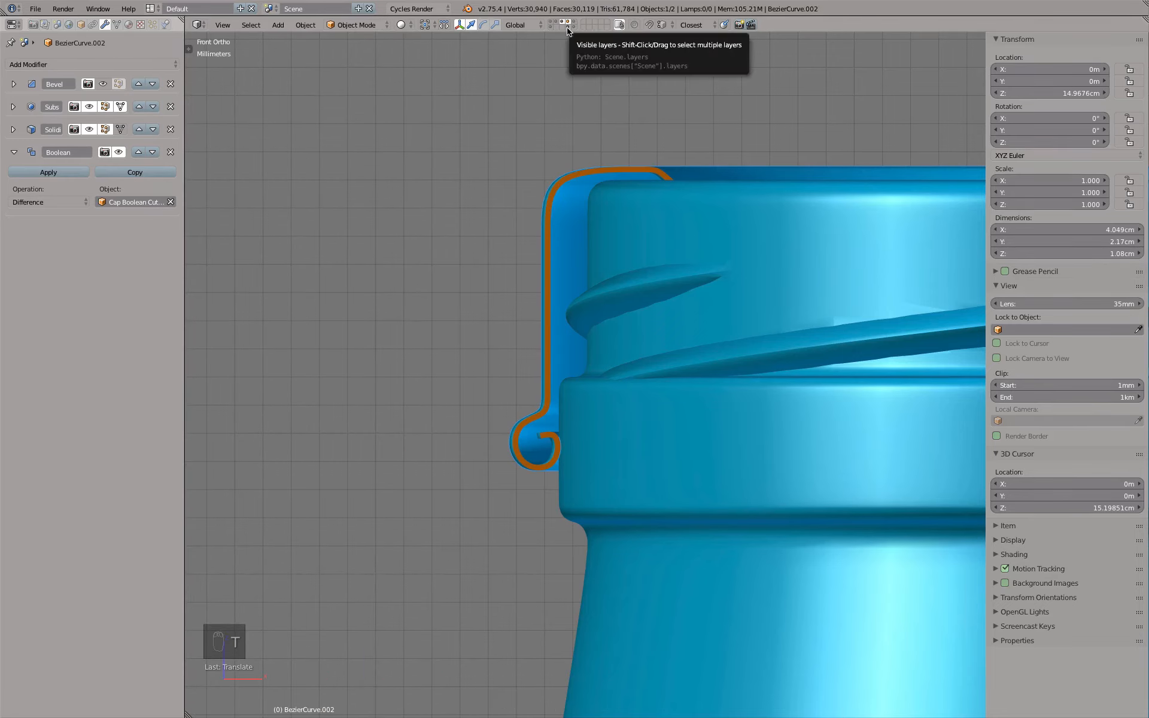
- Show only the cap, cutting box and guide layers in wireframe, and turn off the cap's Boolean viewport display
left_click(567, 28)
left_click(551, 28, "shift")
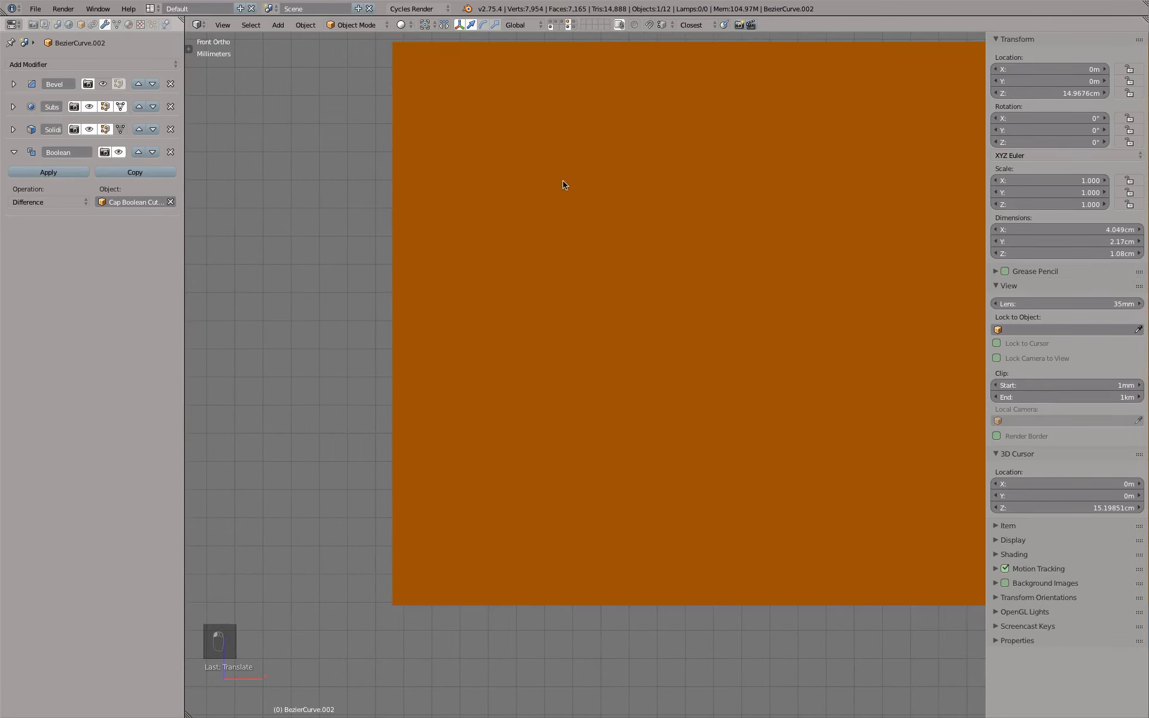
scroll(566, 185, "down", 8)
key("z")
scroll(578, 193, "down", 1)
middle_click_drag(620, 197, 539, 259, "shift")
scroll(536, 258, "up", 4)
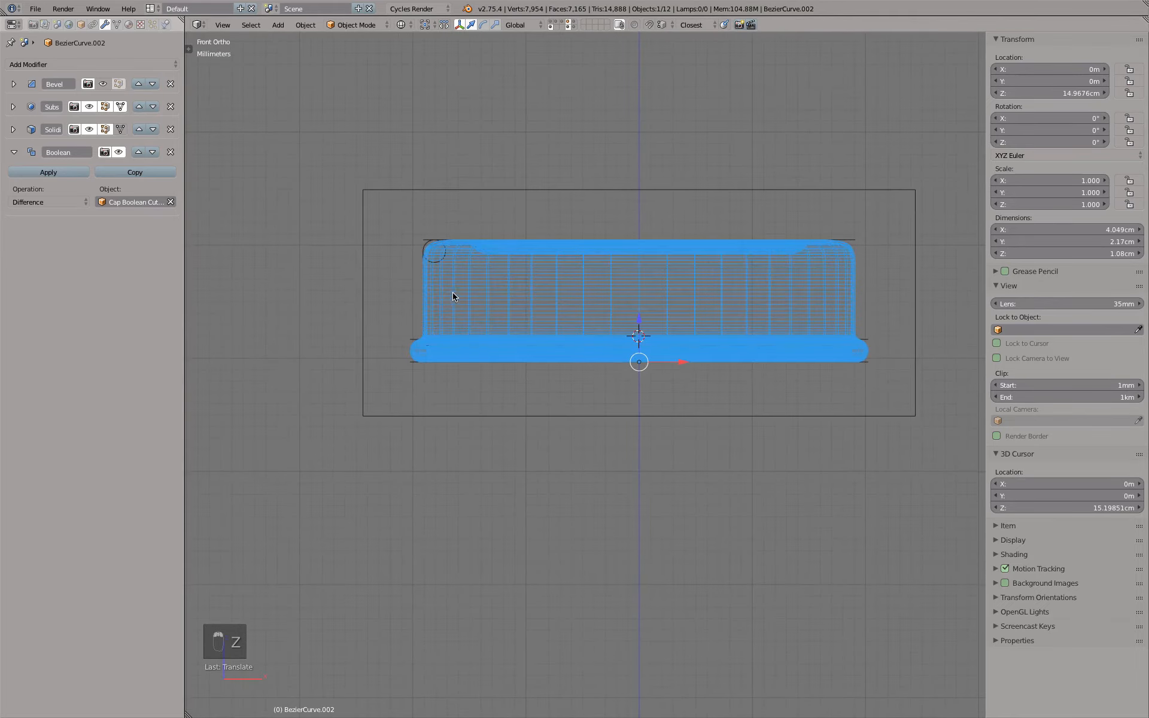
left_click(120, 154)
- Select the cap, its guides and the cutting box, pivot around the 3D cursor, and move them 0.75 mm up along Z
key("b")
left_click_drag(312, 133, 441, 221)
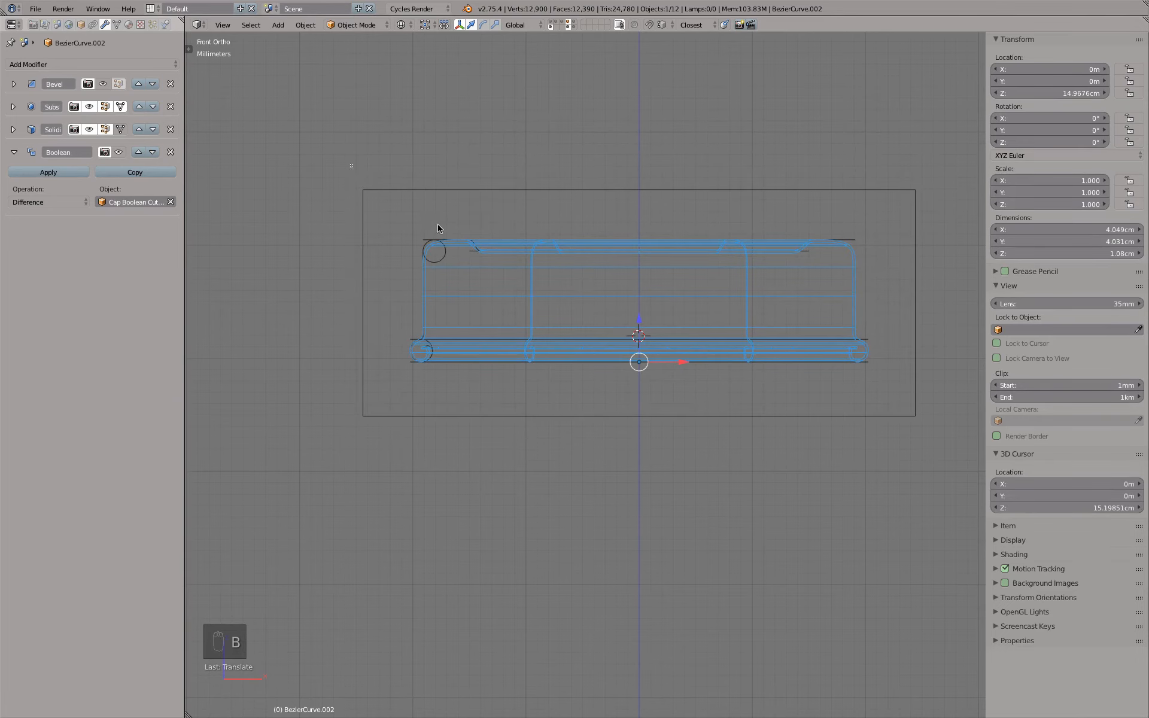
left_click_drag(352, 166, 864, 390)
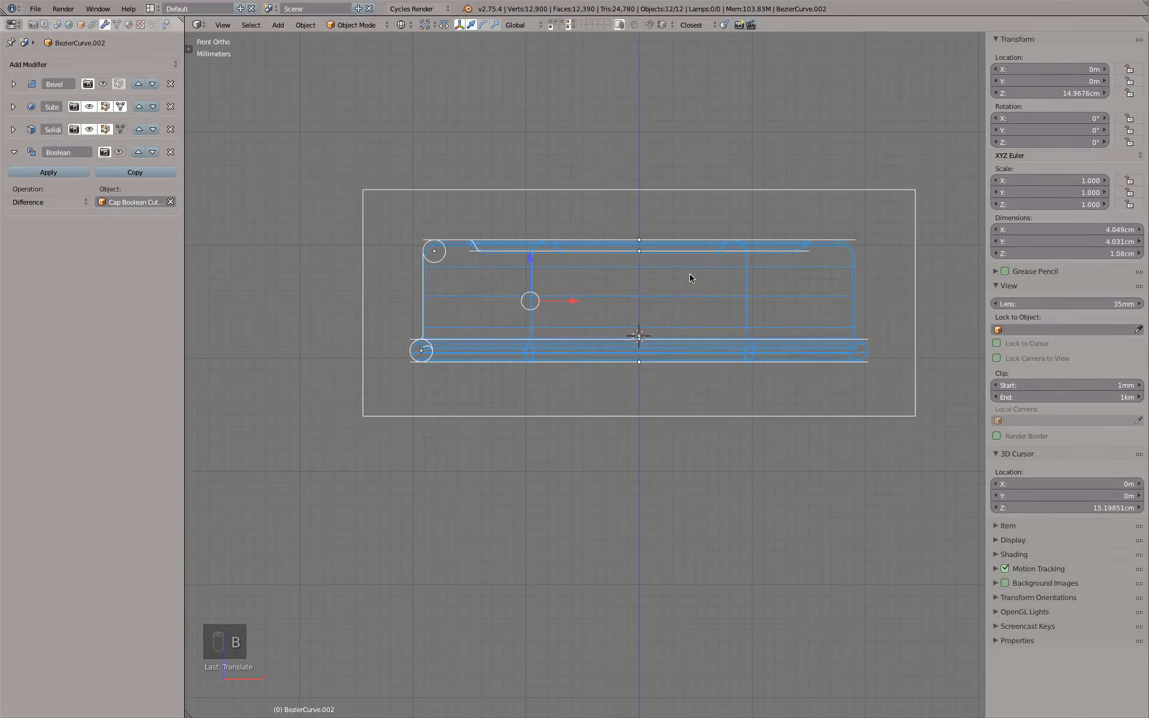
key("period")
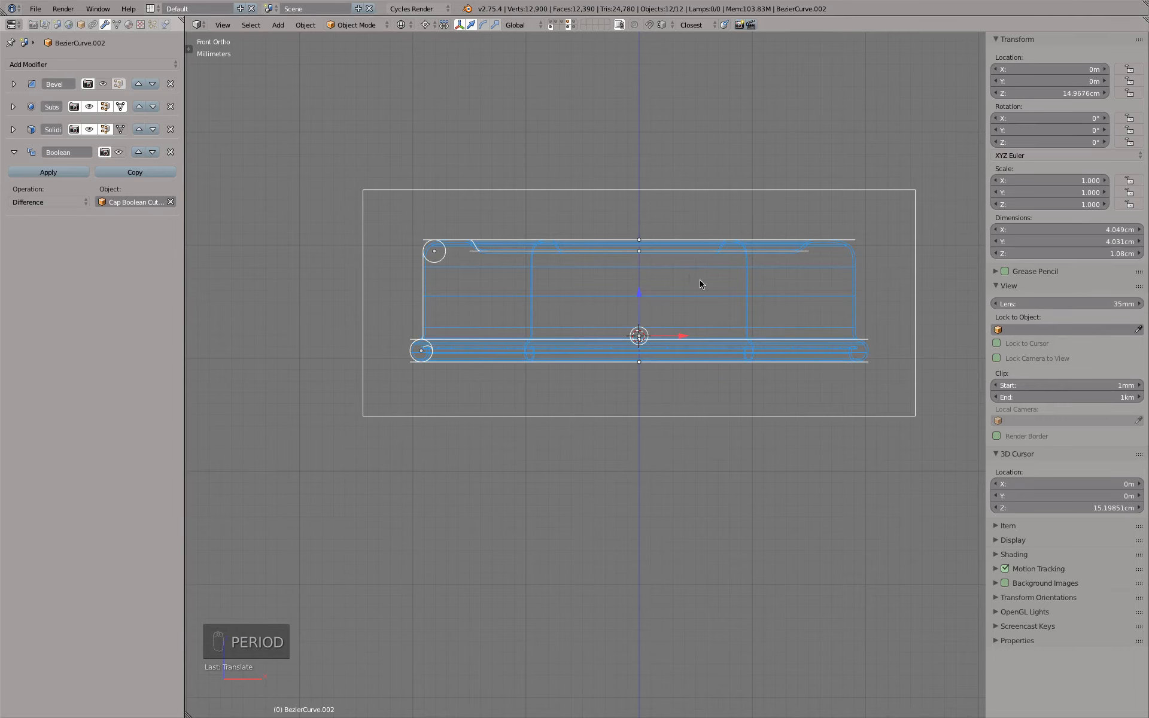
key("g")
key("z")
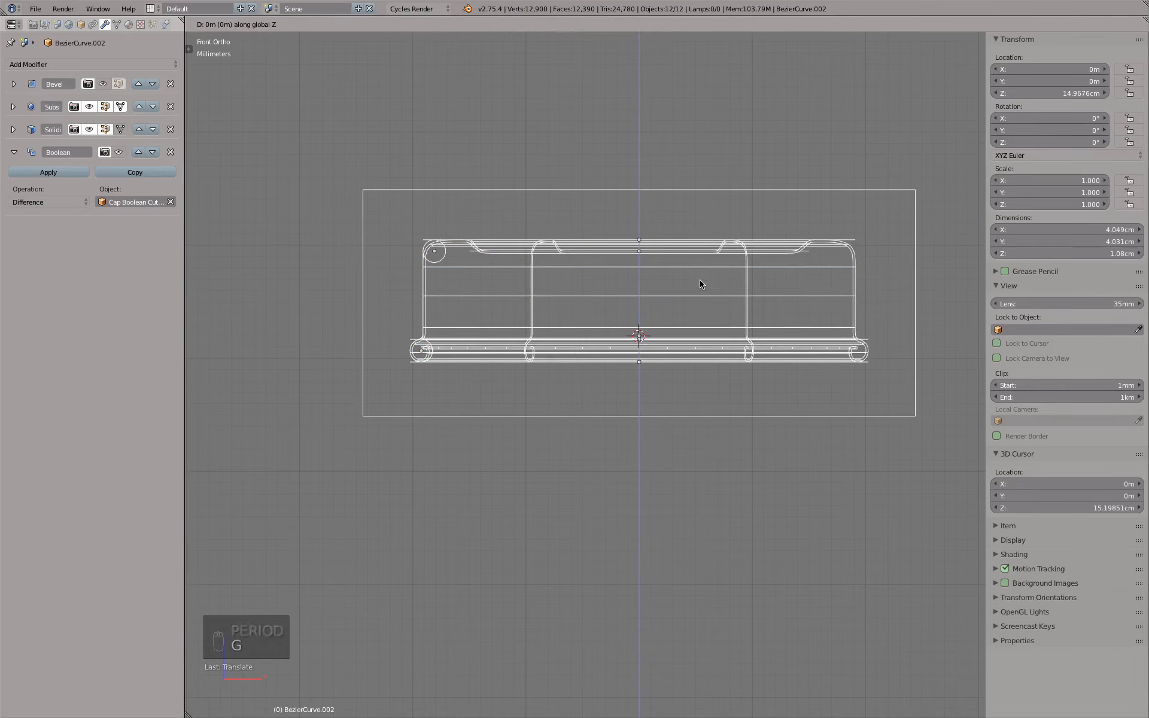
key("period")
type("0007")
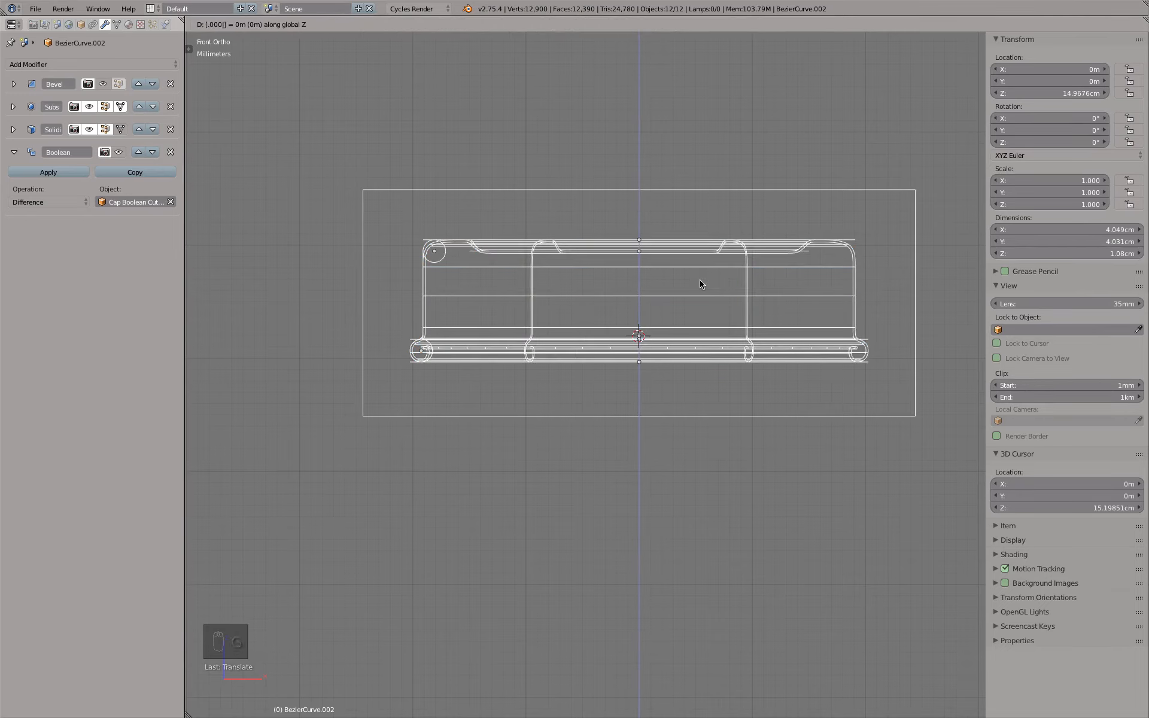
type("5")
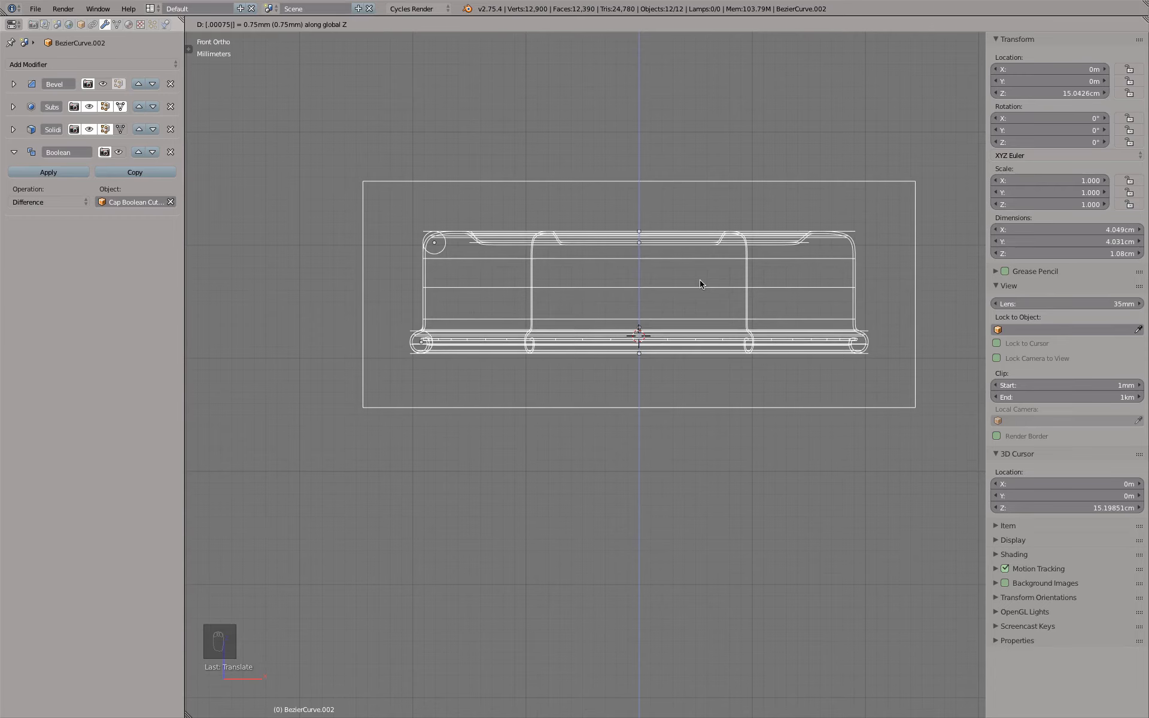
key("Return")
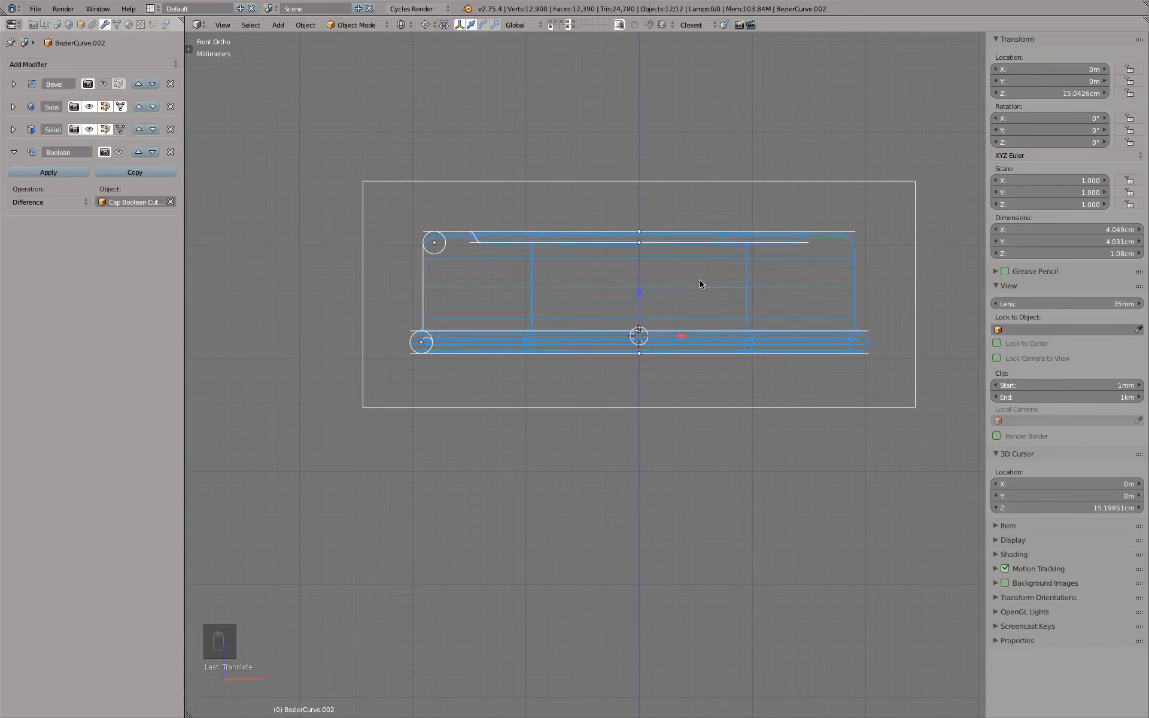
- Select the cap alone and turn on the viewport display of its Boolean and Bevel modifiers
right_click(534, 276)
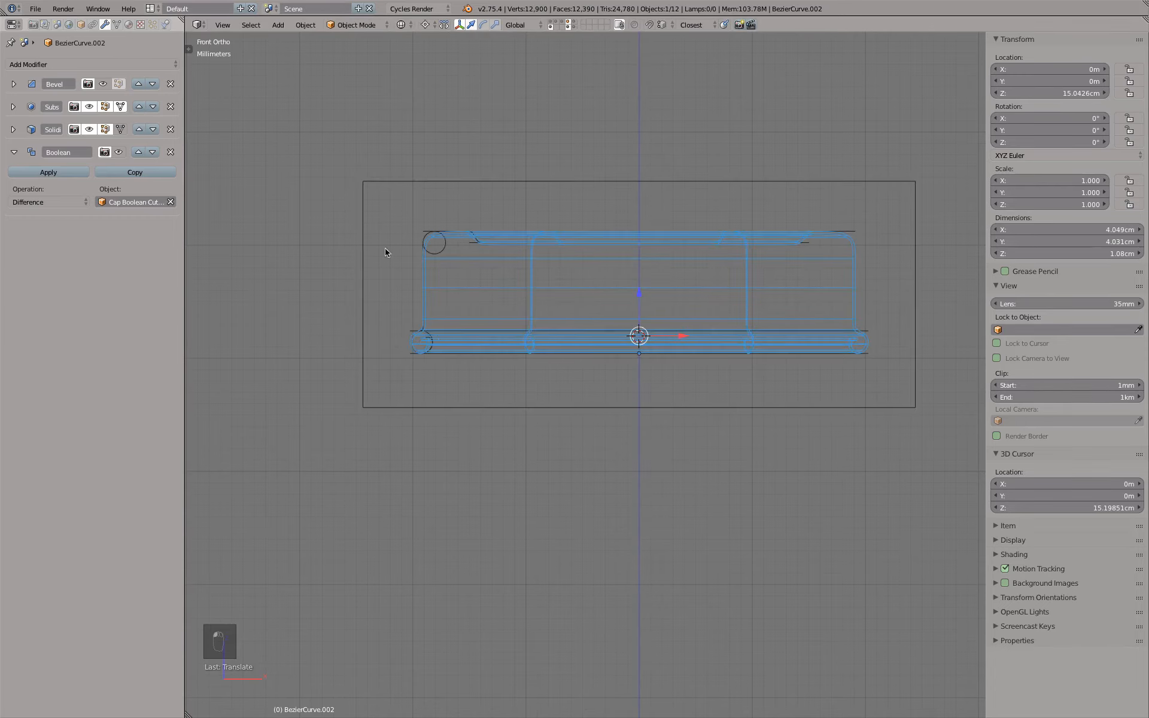
left_click(119, 152)
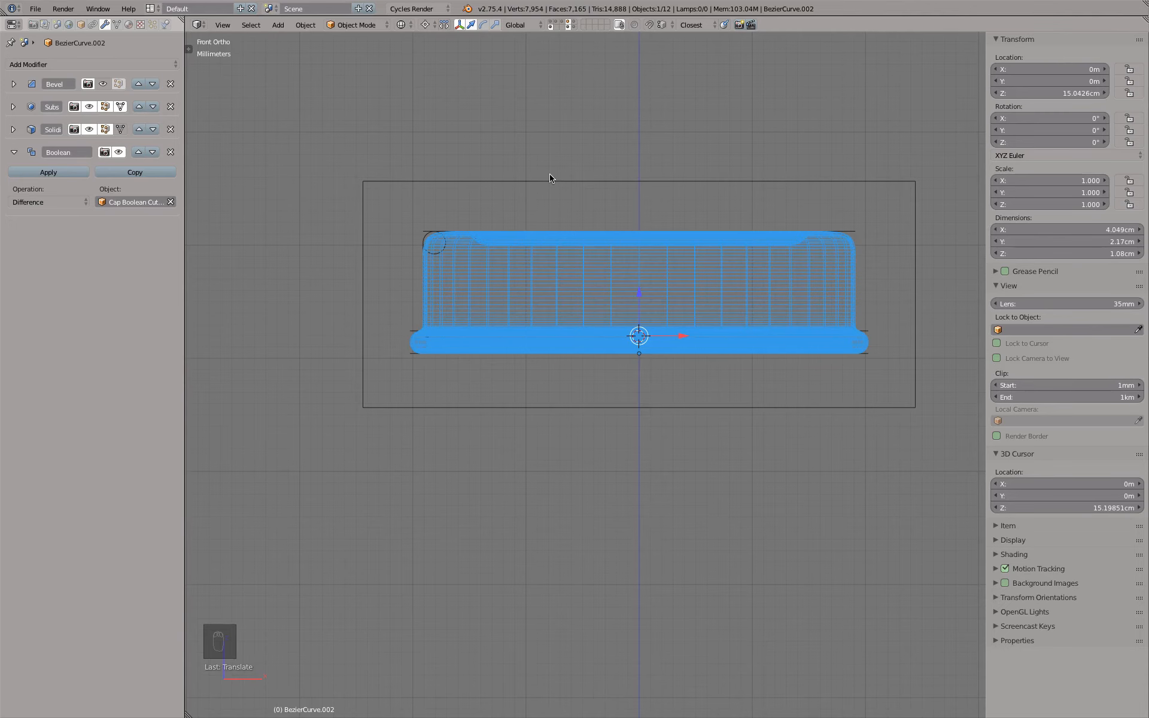
scroll(423, 238, "up", 7)
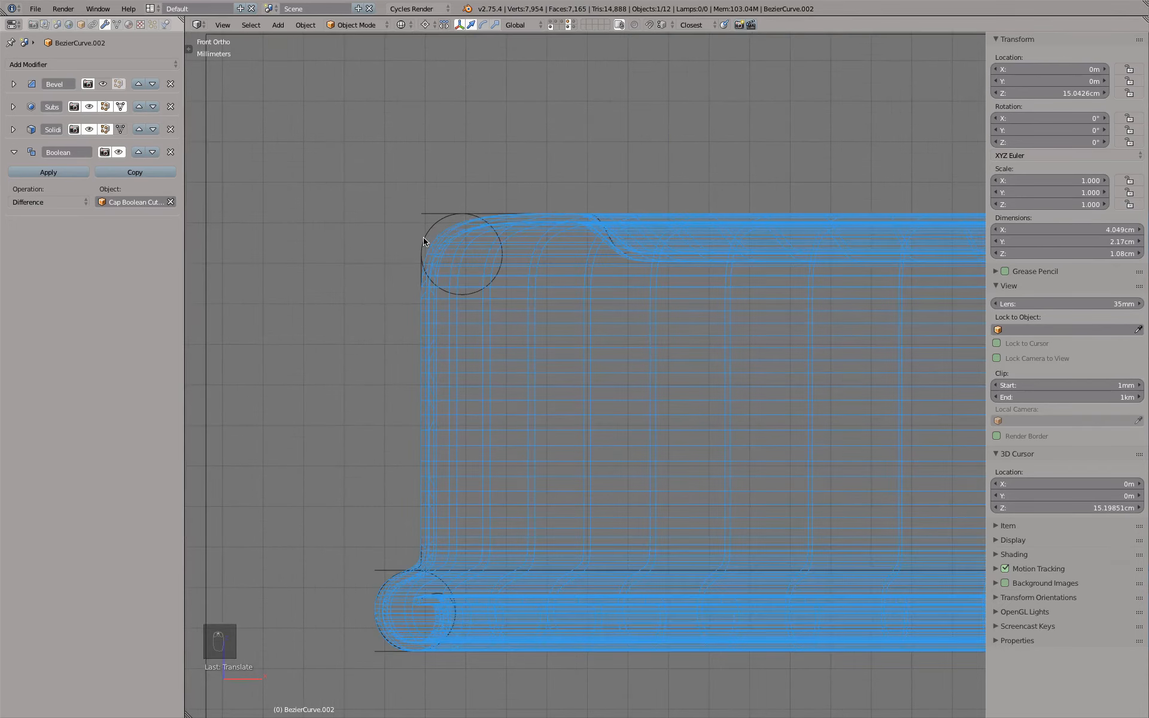
scroll(423, 239, "down", 4)
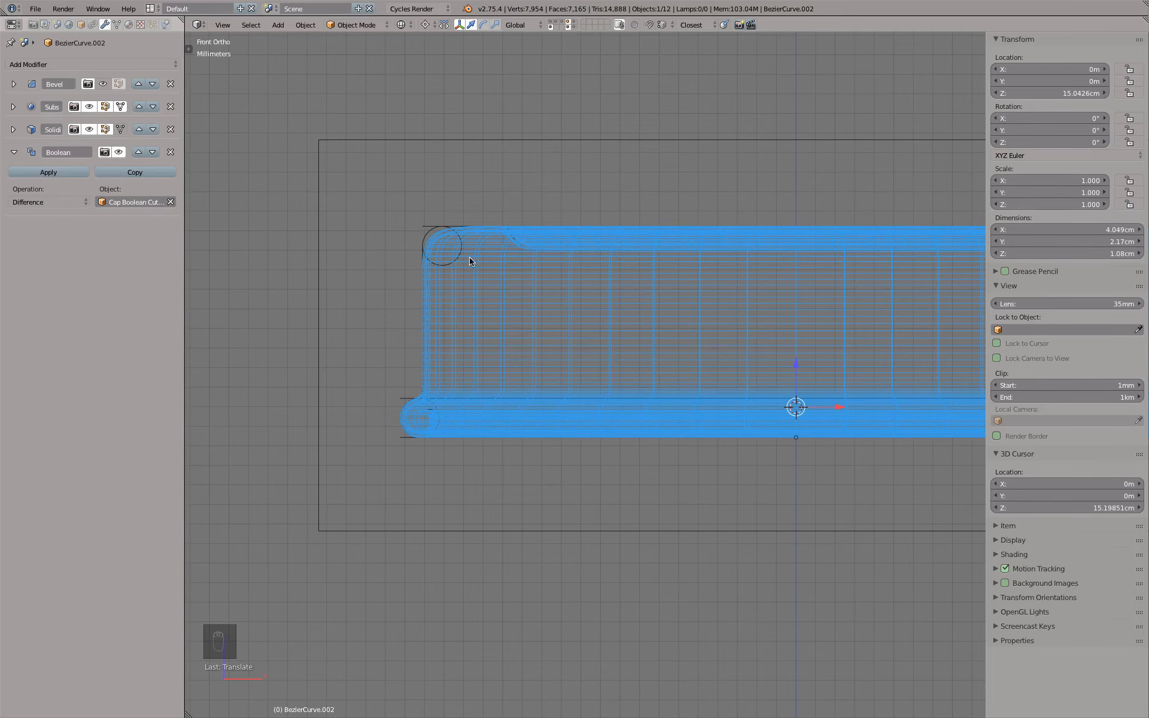
left_click(103, 83)
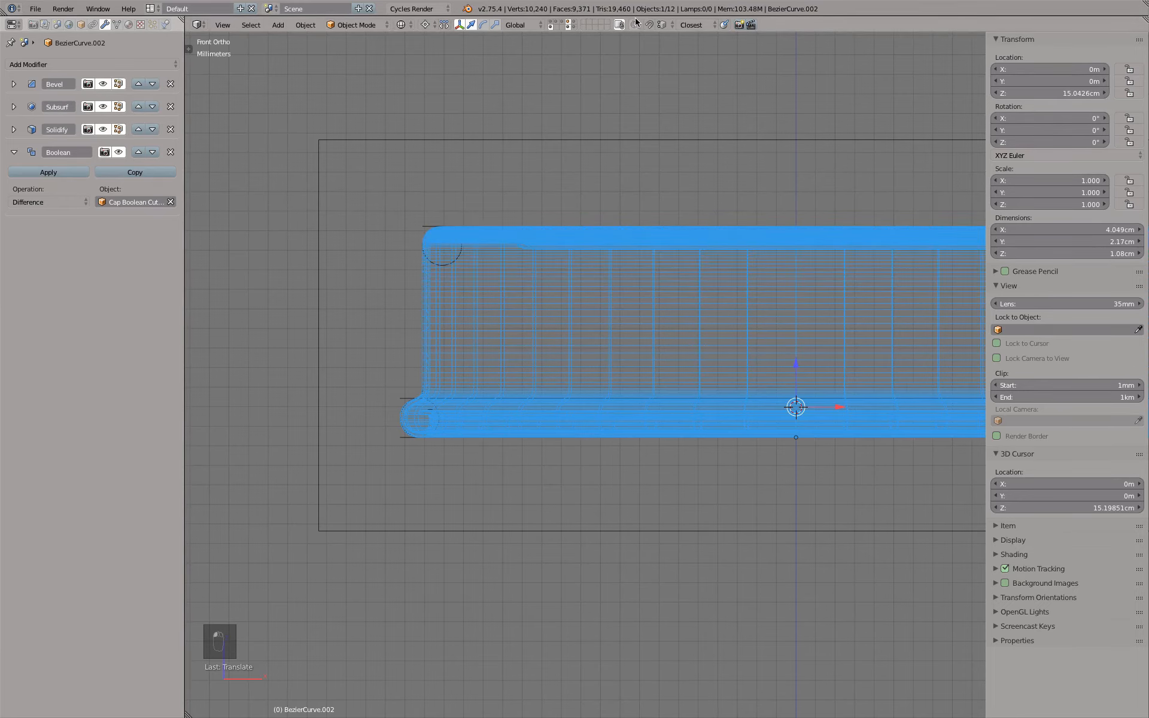
- Show only the cap and the threaded bottle in solid shading, framing the gap at the bottle rim
left_click(569, 25)
key("z")
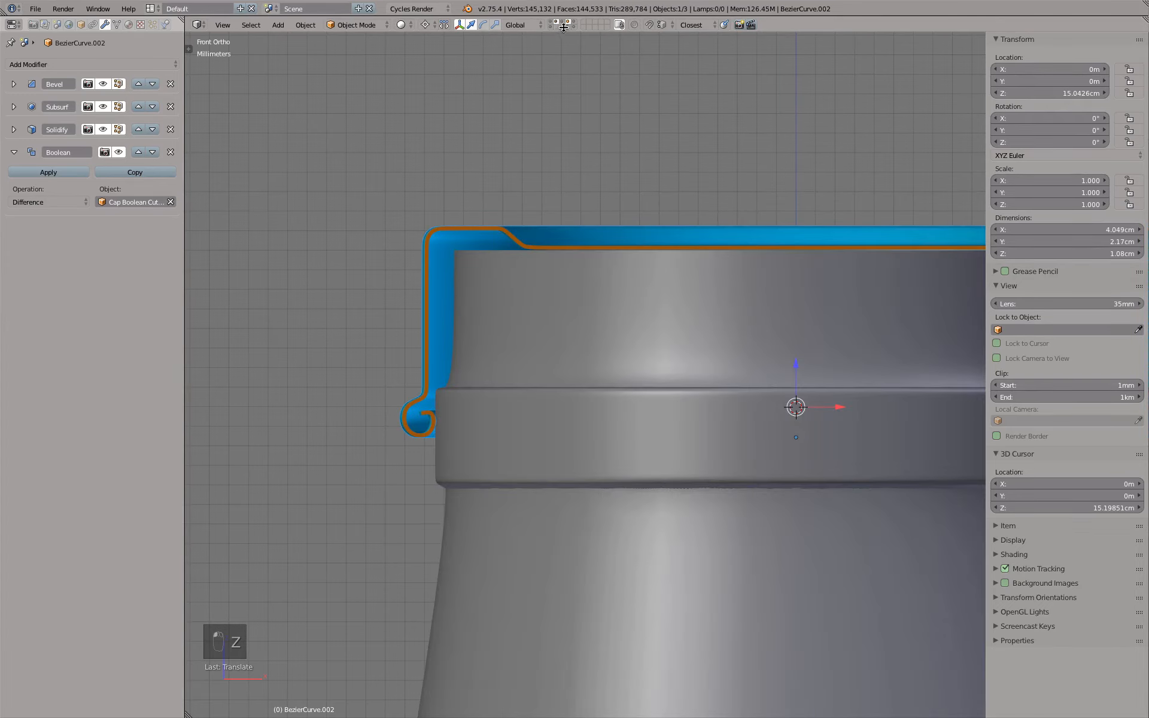
left_click(557, 22, "shift")
left_click(563, 22, "shift")
scroll(487, 172, "up", 5)
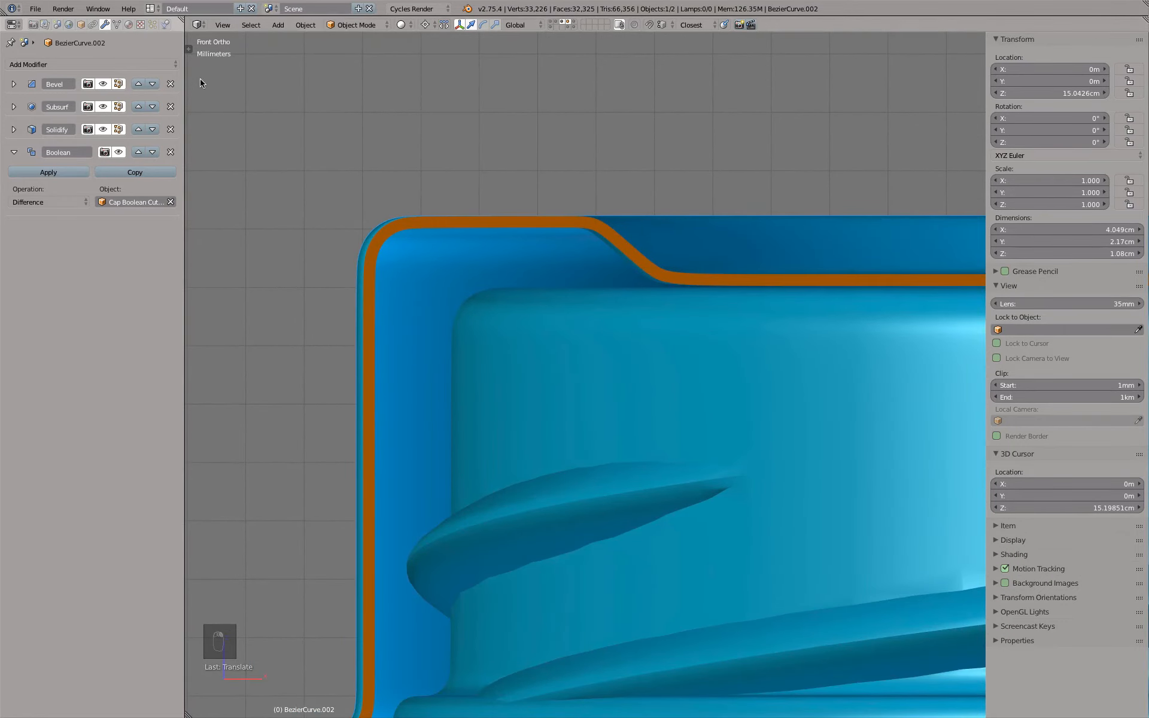
- Measure the new vertical gap between the raised cap's inner top and the bottle rim with the Ruler/Protractor
left_click(190, 51)
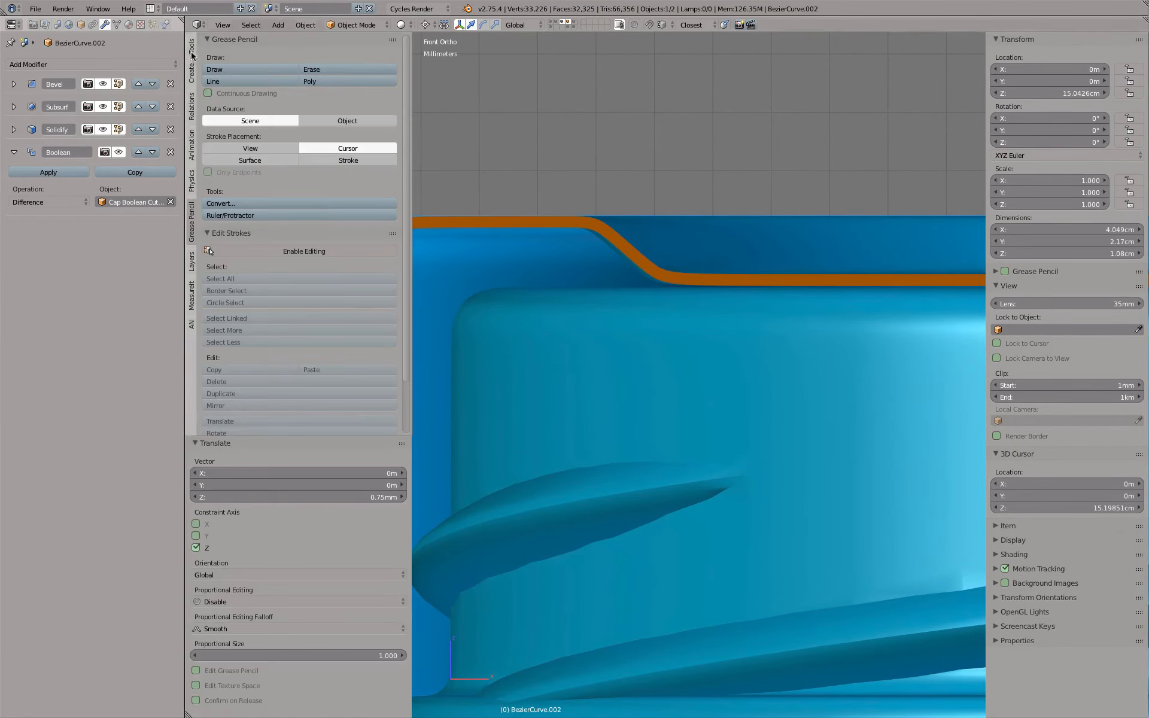
left_click(231, 215)
left_click_drag(529, 228, 525, 284)
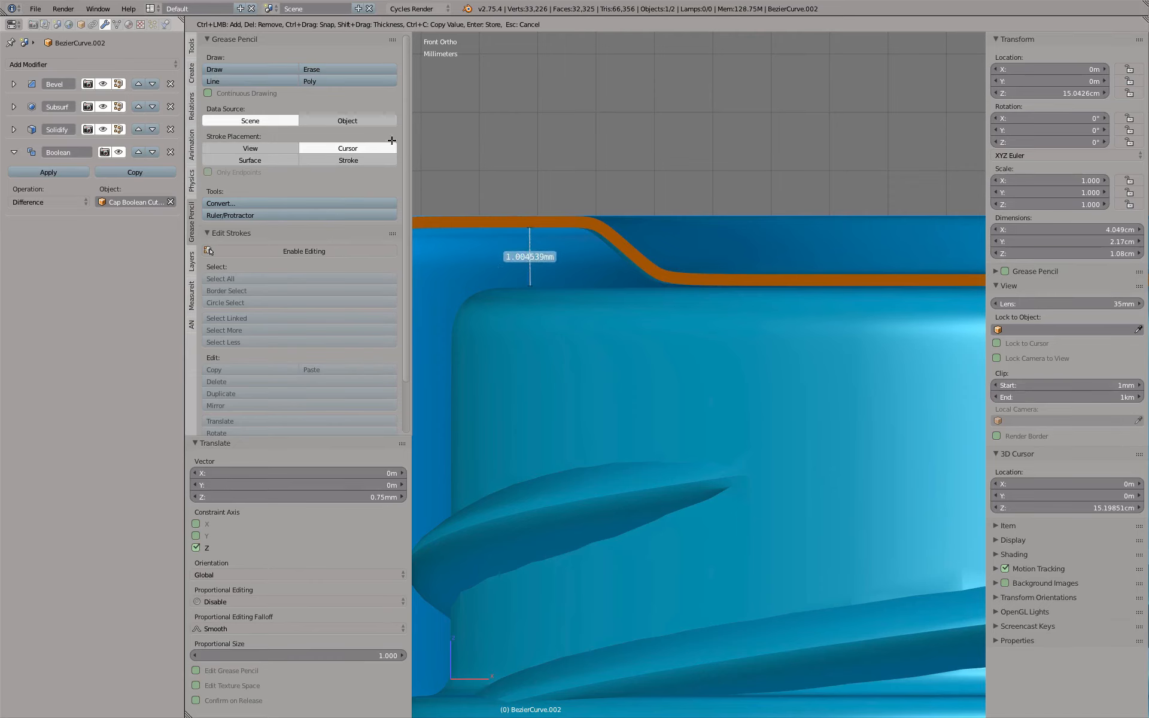
key("Escape")
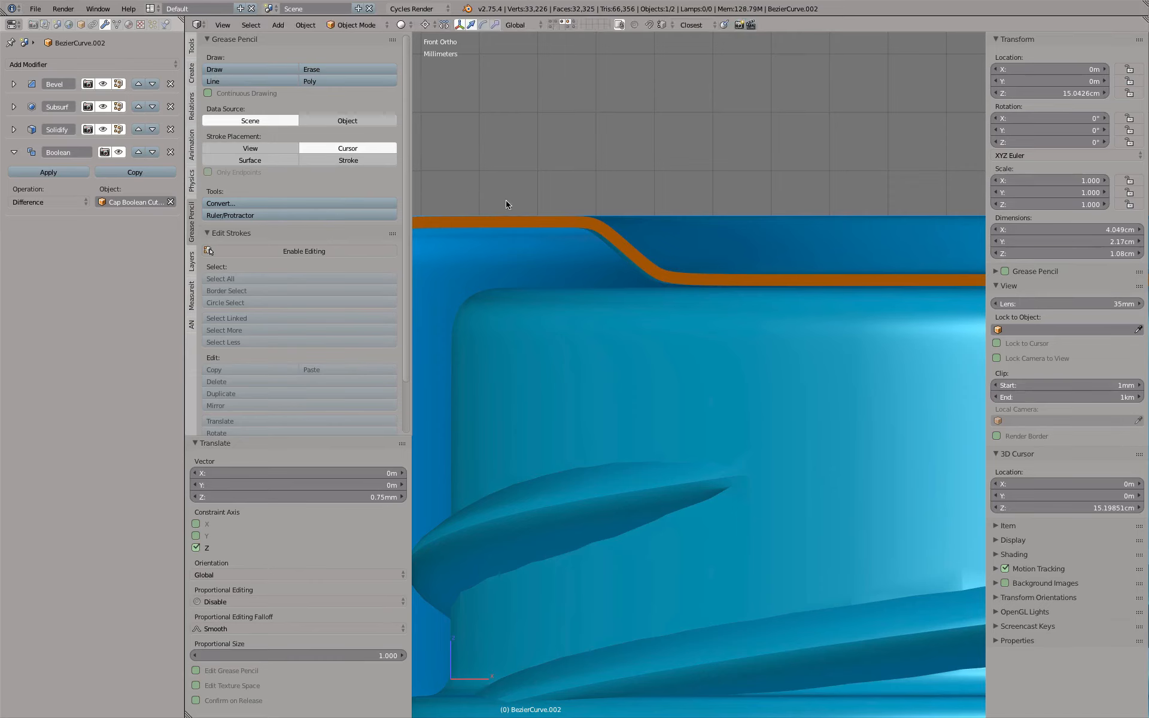
key("t")
- Frame the whole bottle neck with the cap and save over the existing blend file
scroll(657, 283, "down", 2)
scroll(658, 281, "down", 3)
middle_click_drag(657, 280, 520, 245, "shift")
key("ctrl+s")
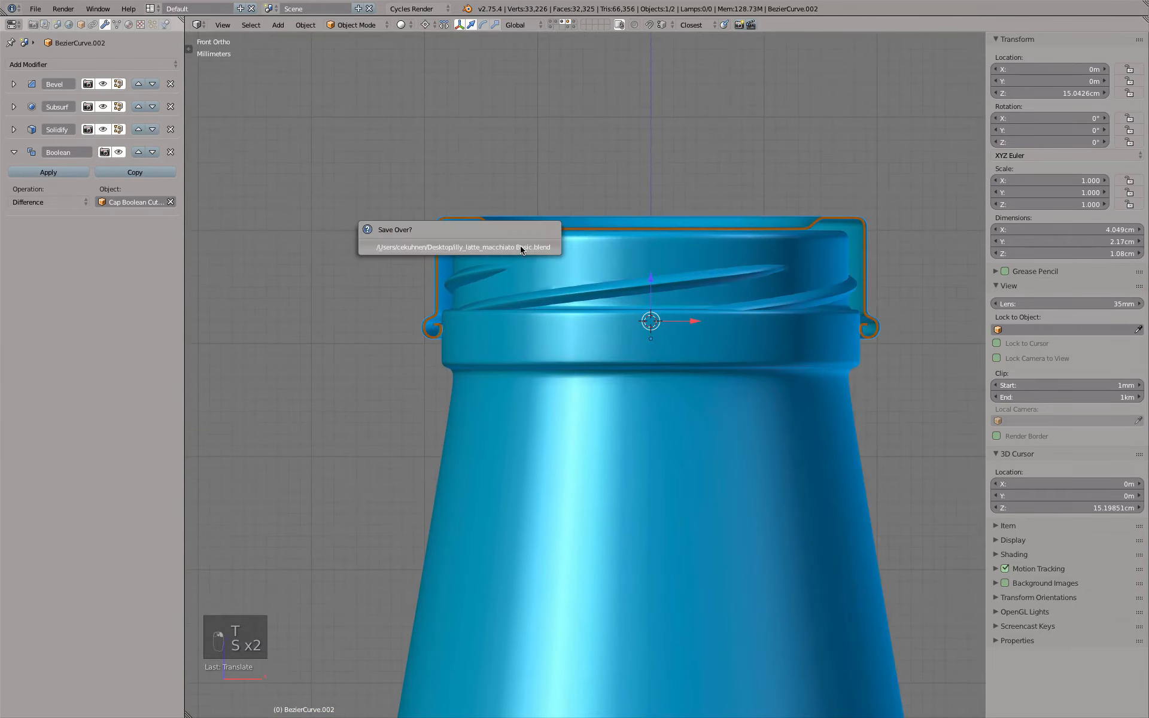
left_click(520, 247)
middle_click_drag(613, 230, 602, 227, "shift")
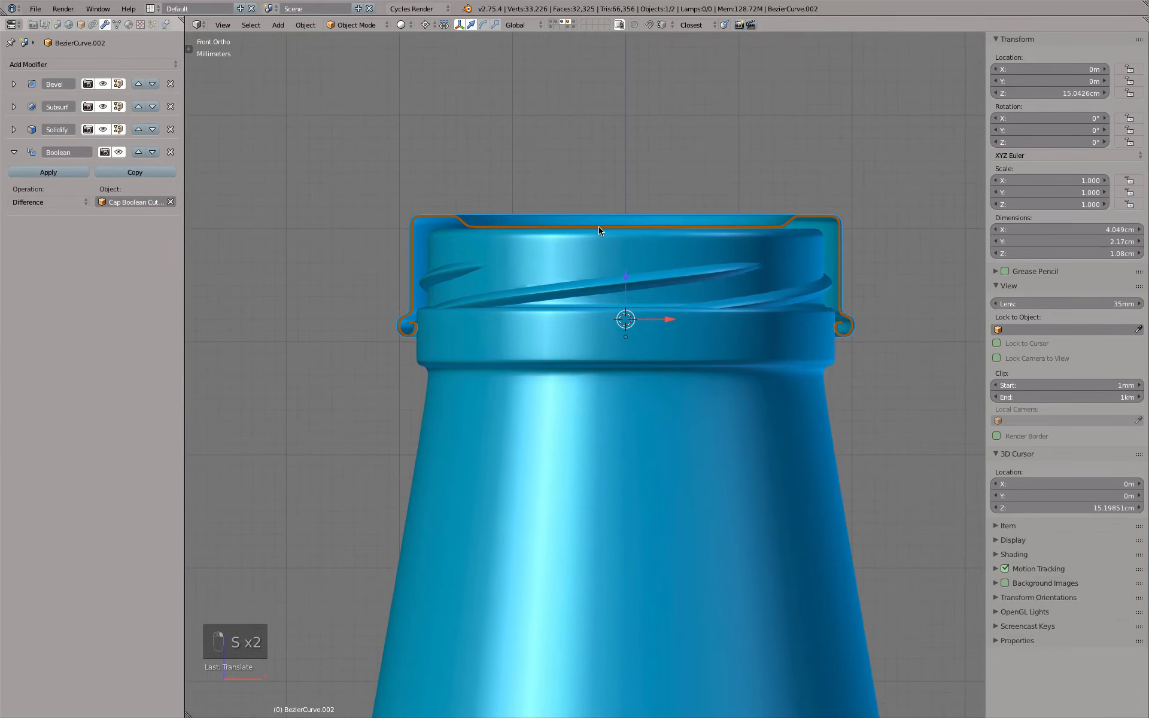
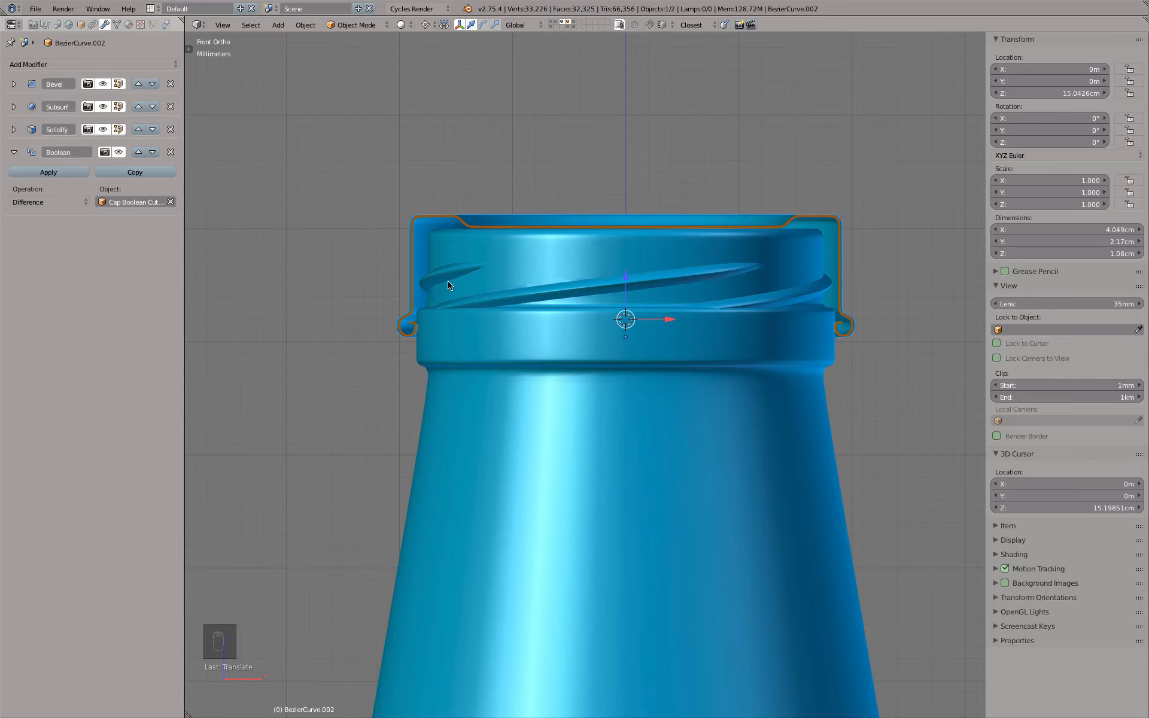
scroll(448, 282, "up", 4)
scroll(452, 266, "down", 2)
middle_click_drag(520, 252, 459, 265, "shift")
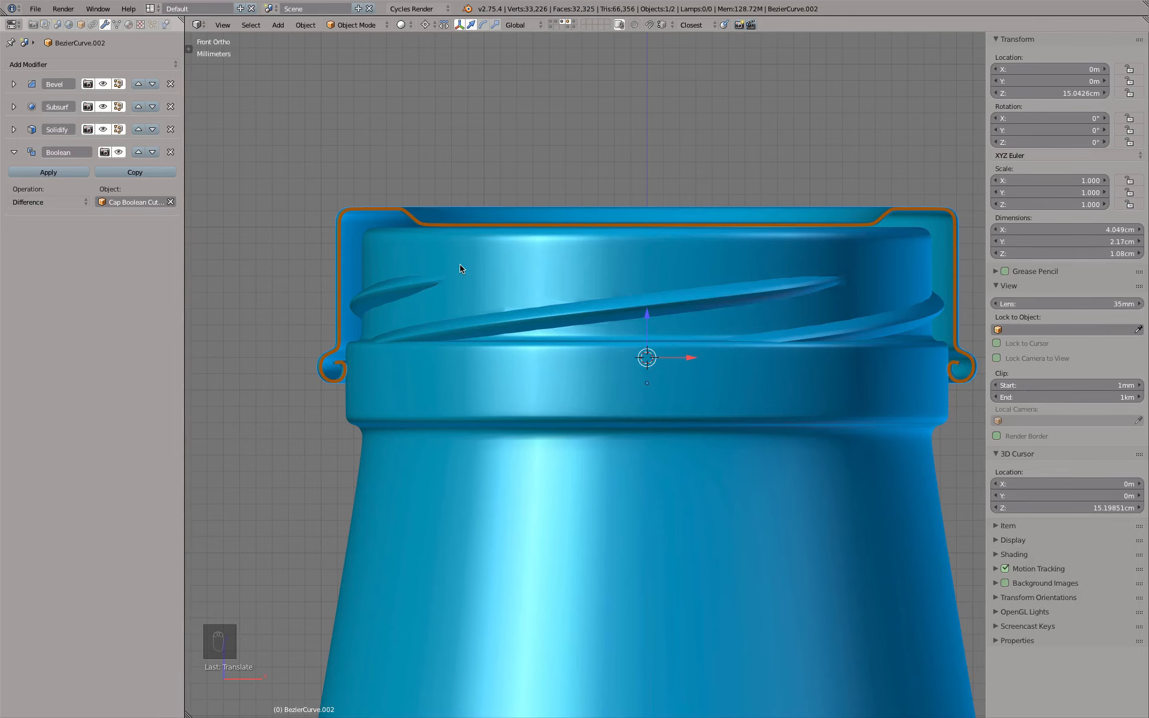
- Add a mesh plane at the 3D cursor and rotate its geometry 90° about the X axis to face the front view
scroll(409, 242, "up", 2)
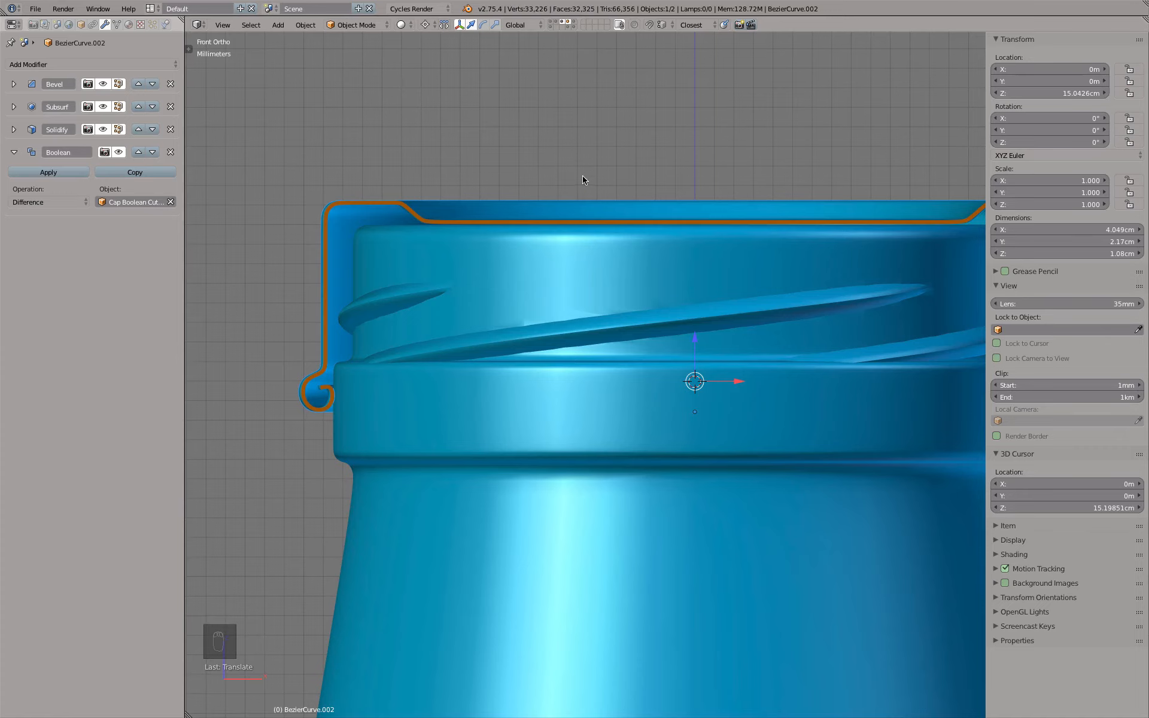
key("shift+a")
mouse_move(590, 179)
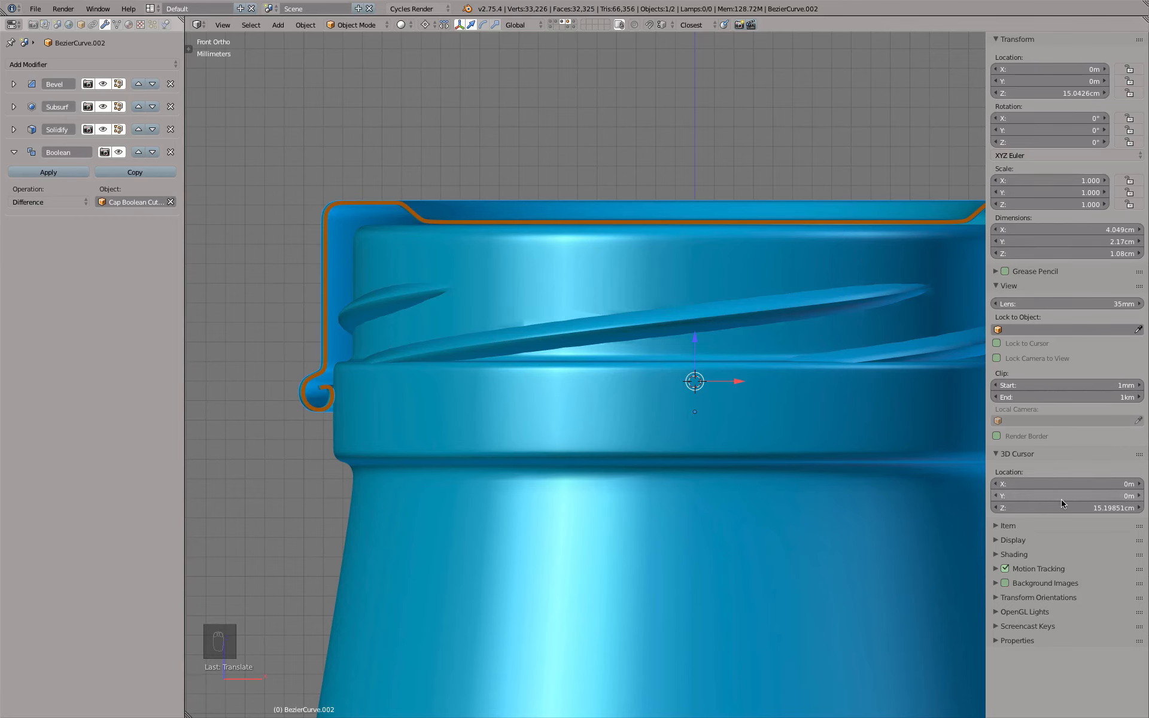
key("shift+a")
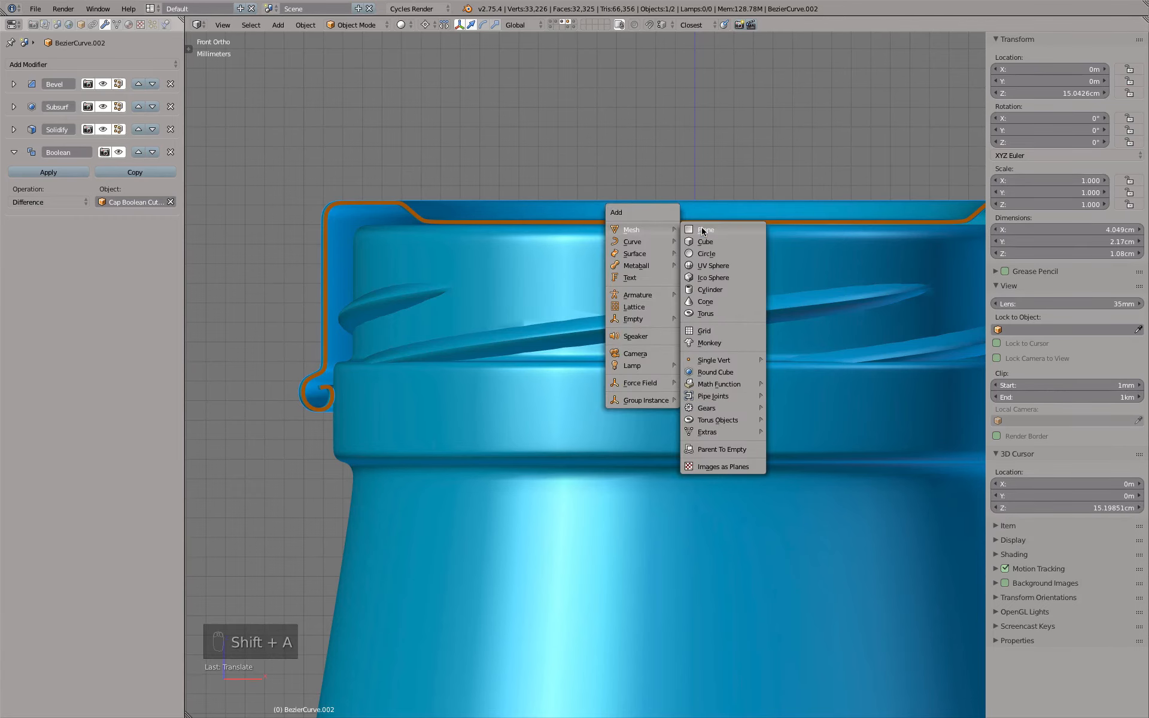
left_click(686, 234)
key("z")
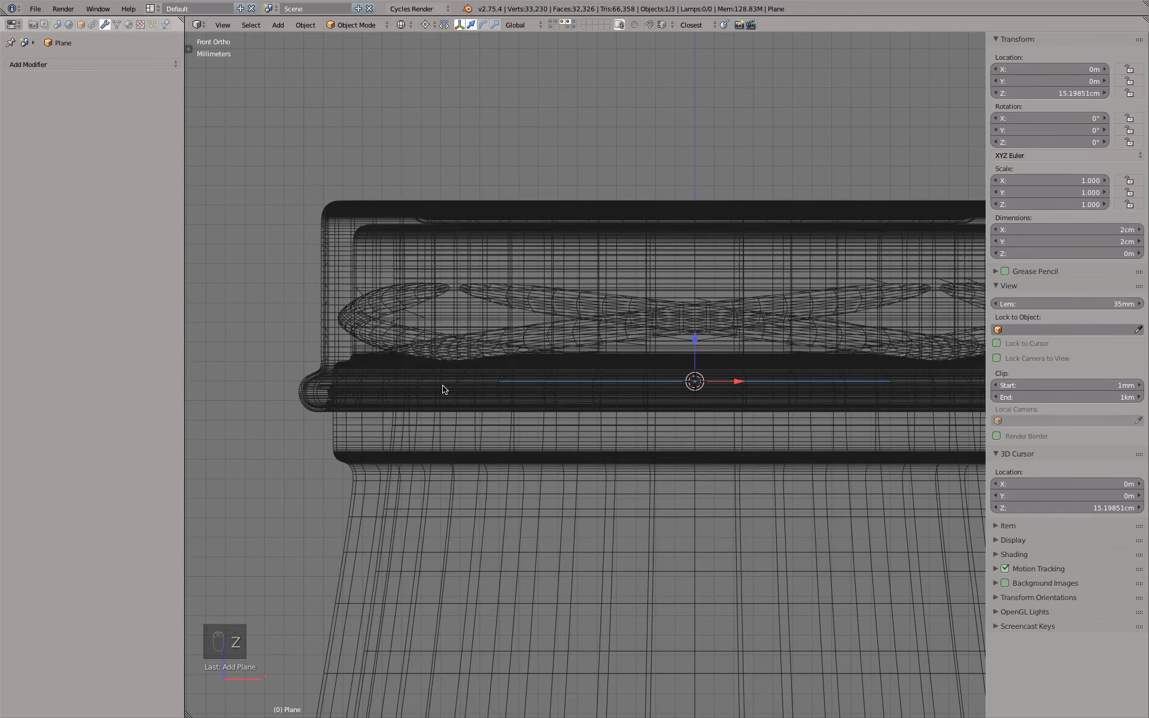
key("Tab")
type("r")
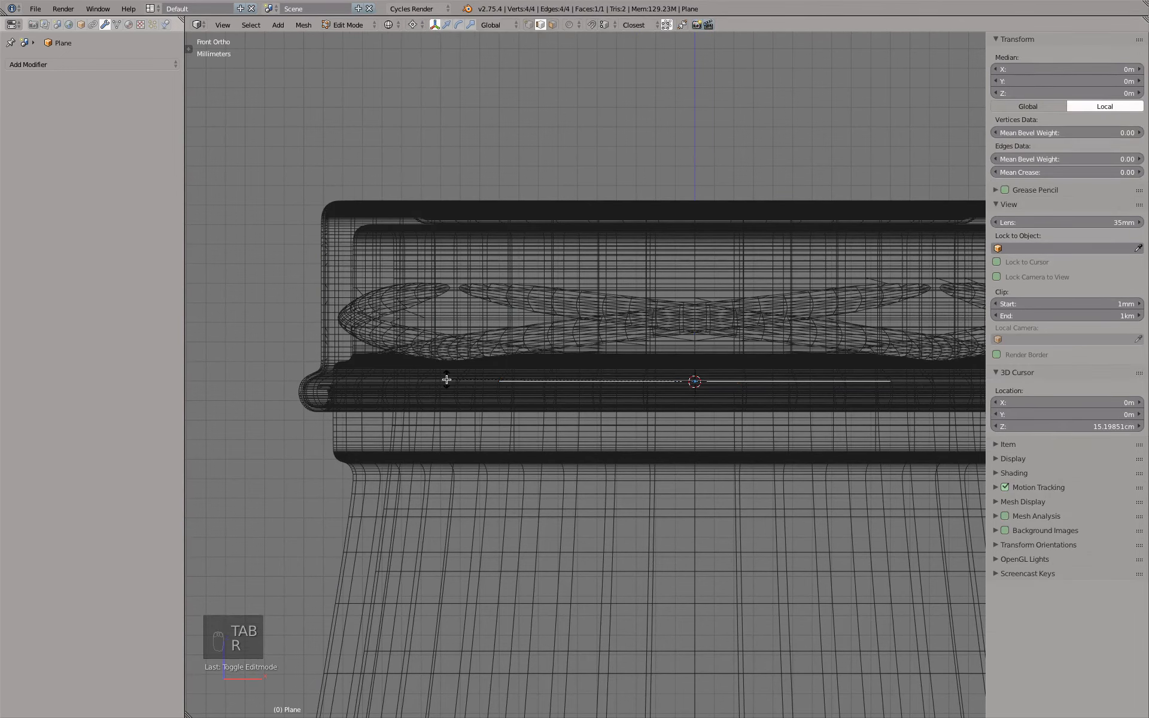
type("x90")
key("Return")
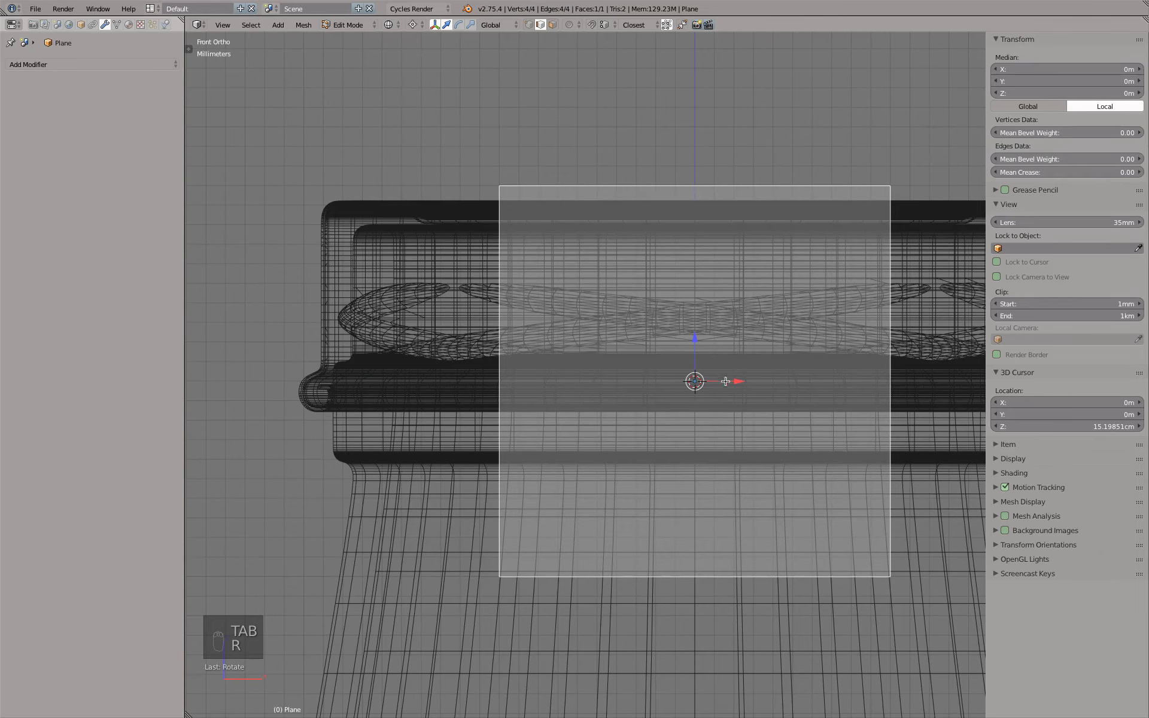
- Fit the plane as a narrow strip between the cap's side wall and the bottle neck, with its lower edge just above the collar
key("z")
left_click_drag(738, 381, 561, 388)
right_click(737, 232)
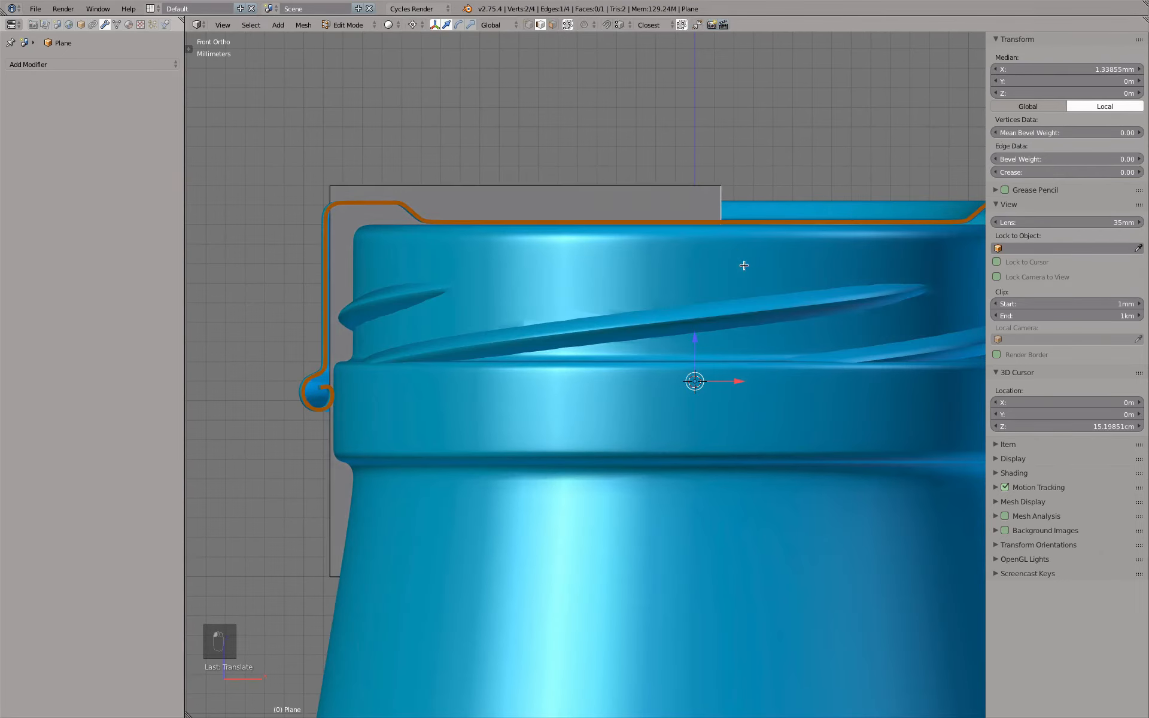
left_click_drag(736, 381, 368, 354)
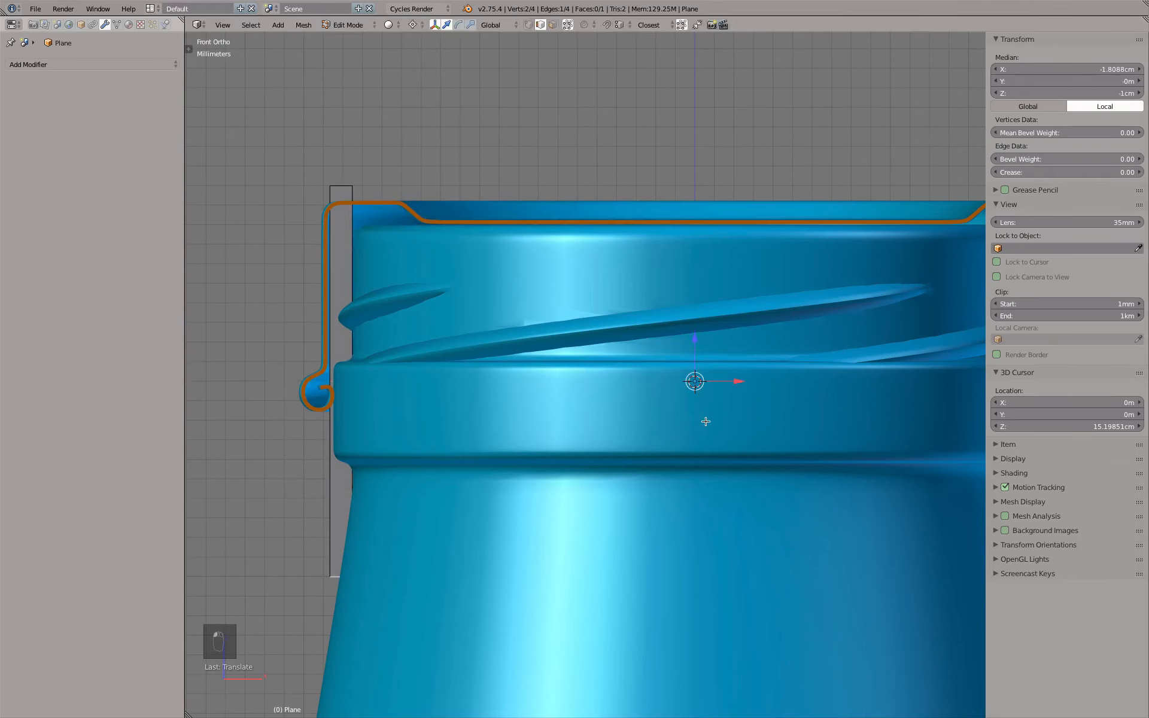
left_click_drag(691, 339, 710, 116)
scroll(302, 282, "up", 5)
scroll(303, 282, "up", 1)
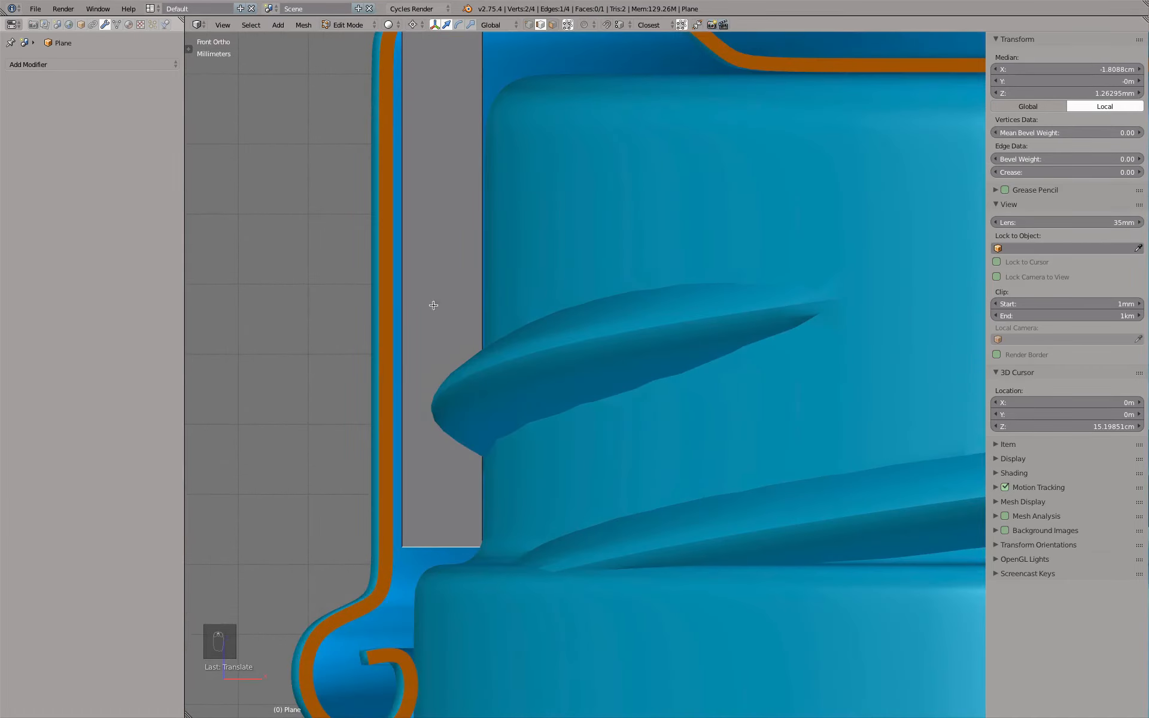
- Shift the strip's neck-side edge along X to about -1.755 cm, slightly away from the bottle neck
right_click(402, 282)
scroll(393, 284, "up", 1)
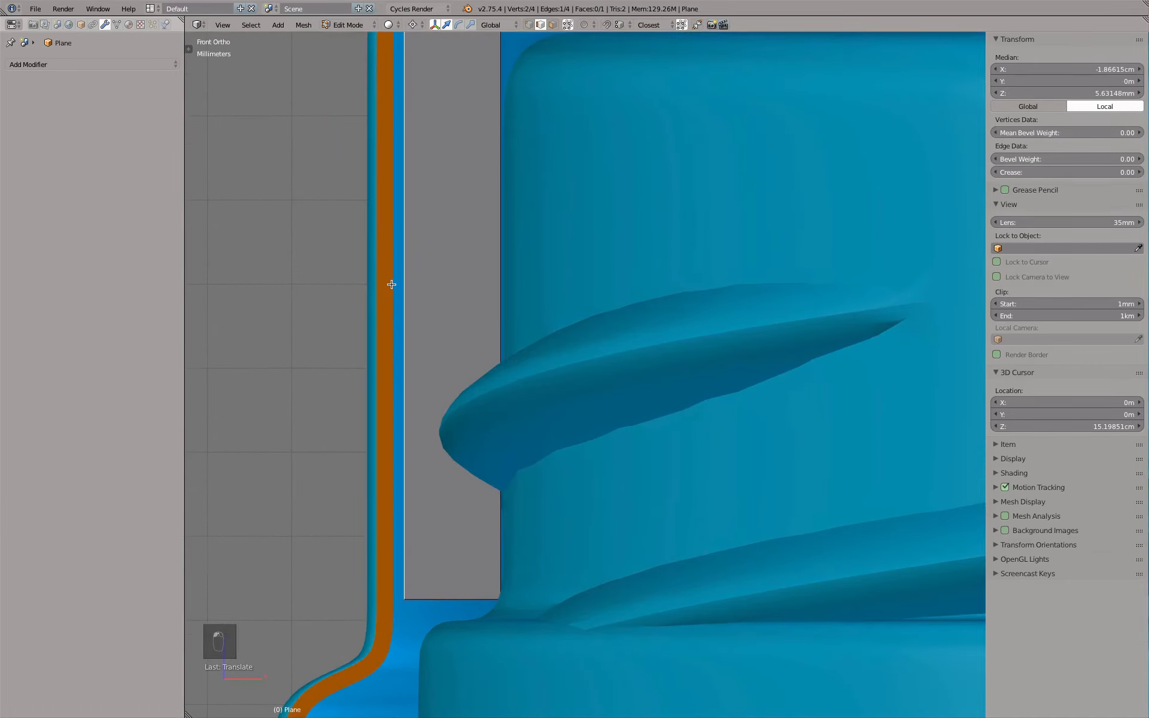
scroll(397, 245, "down", 6)
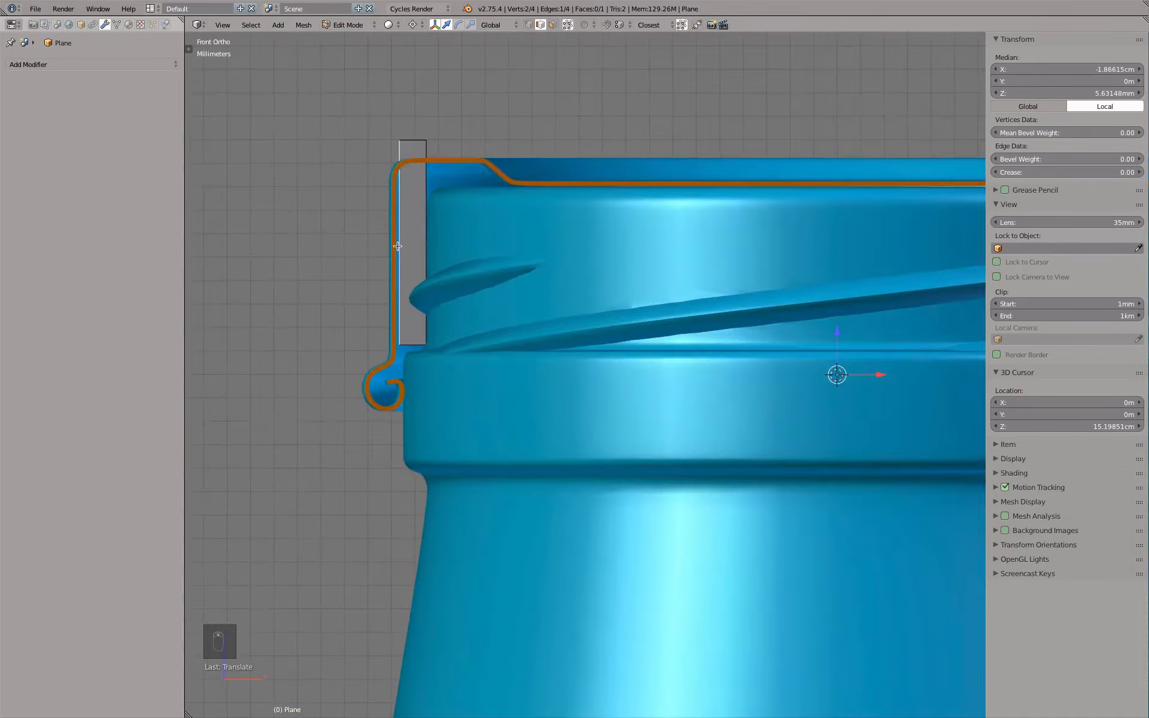
scroll(398, 246, "up", 3)
scroll(398, 246, "up", 4)
scroll(407, 246, "down", 5)
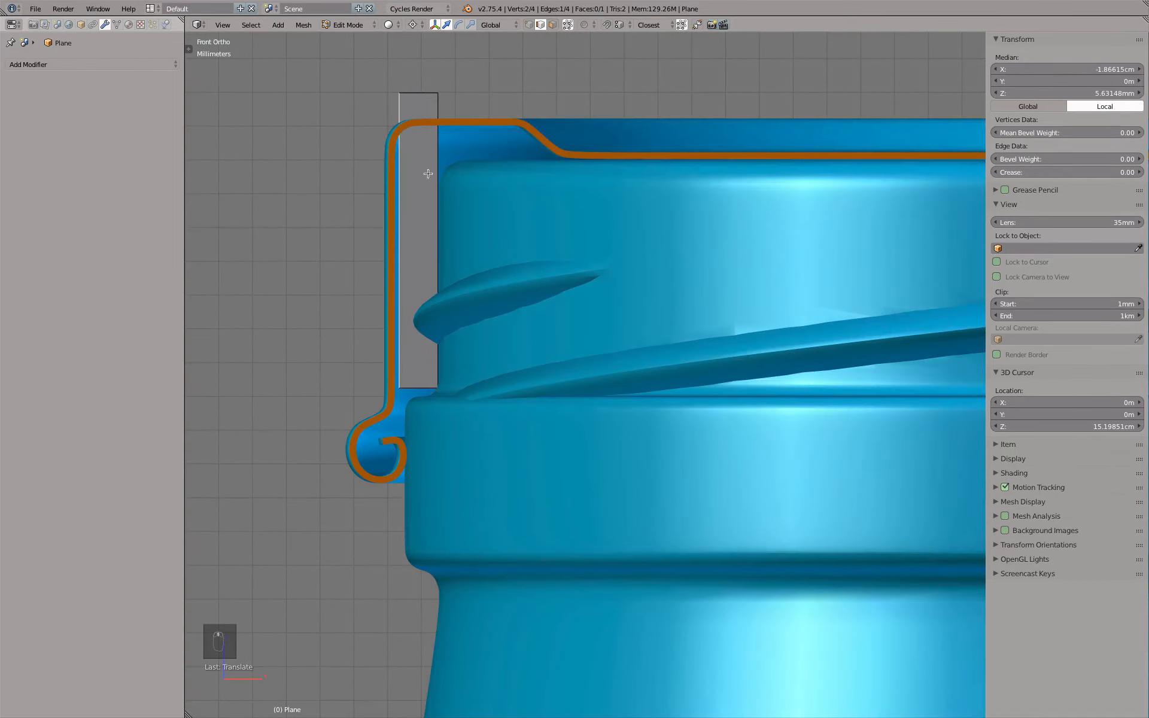
scroll(419, 248, "up", 3)
right_click(423, 248)
scroll(422, 250, "up", 3)
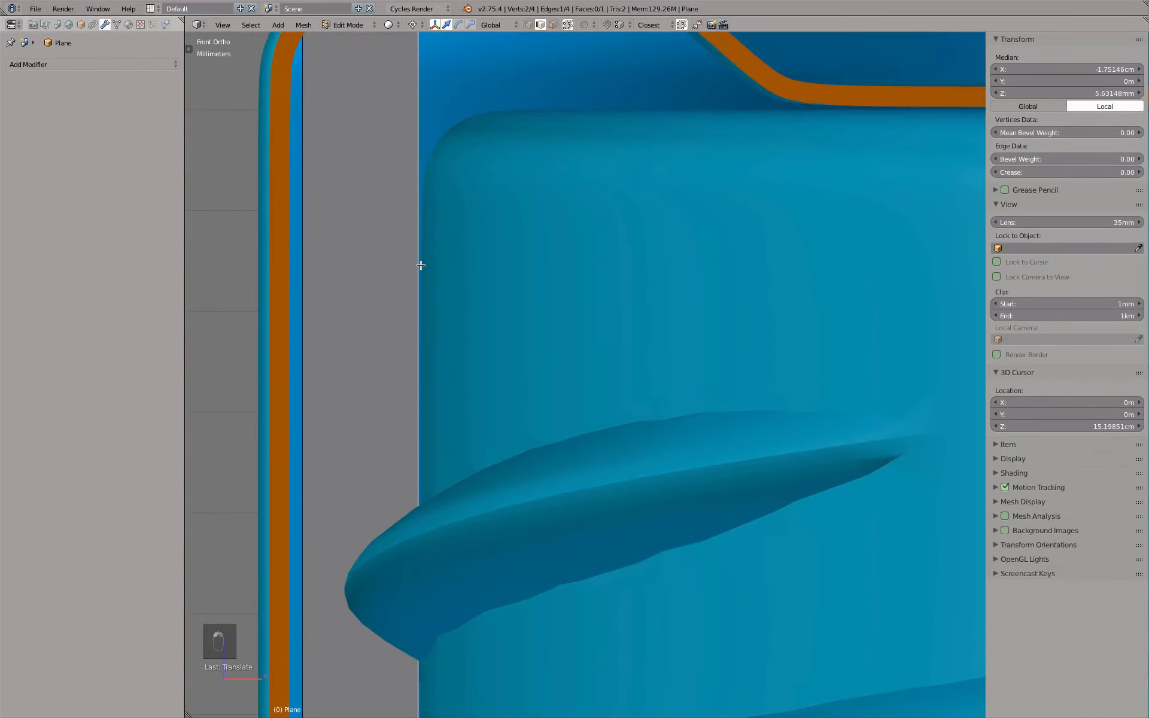
scroll(421, 240, "up", 3)
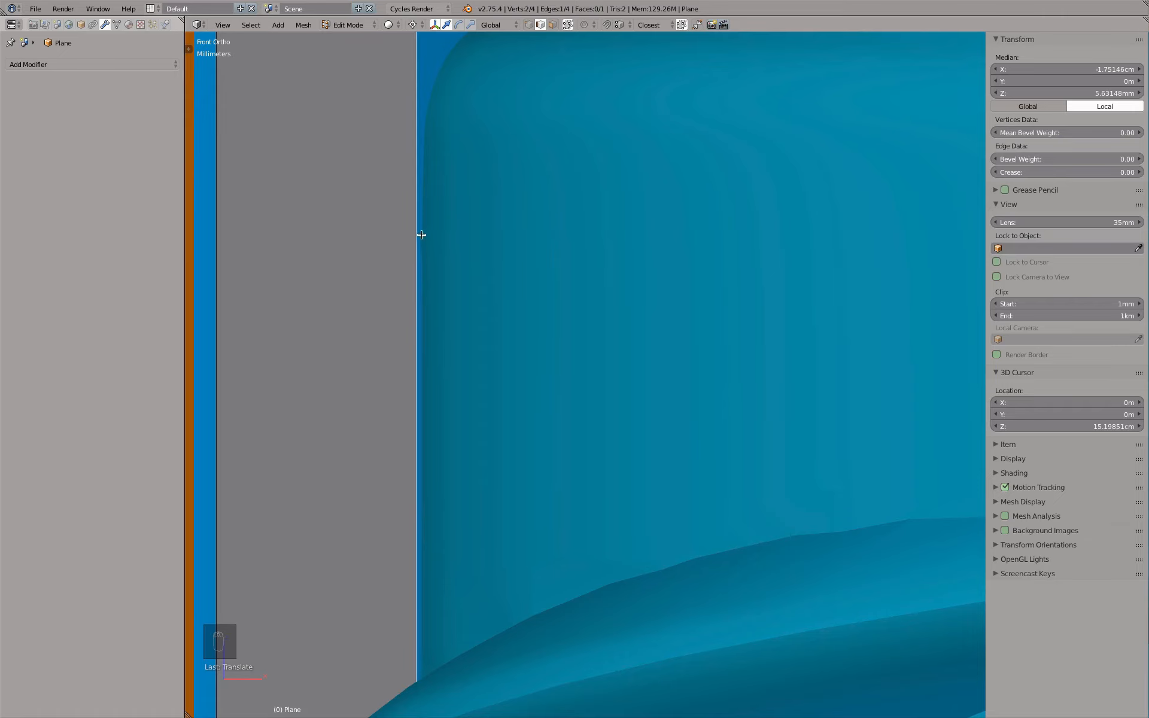
key("g")
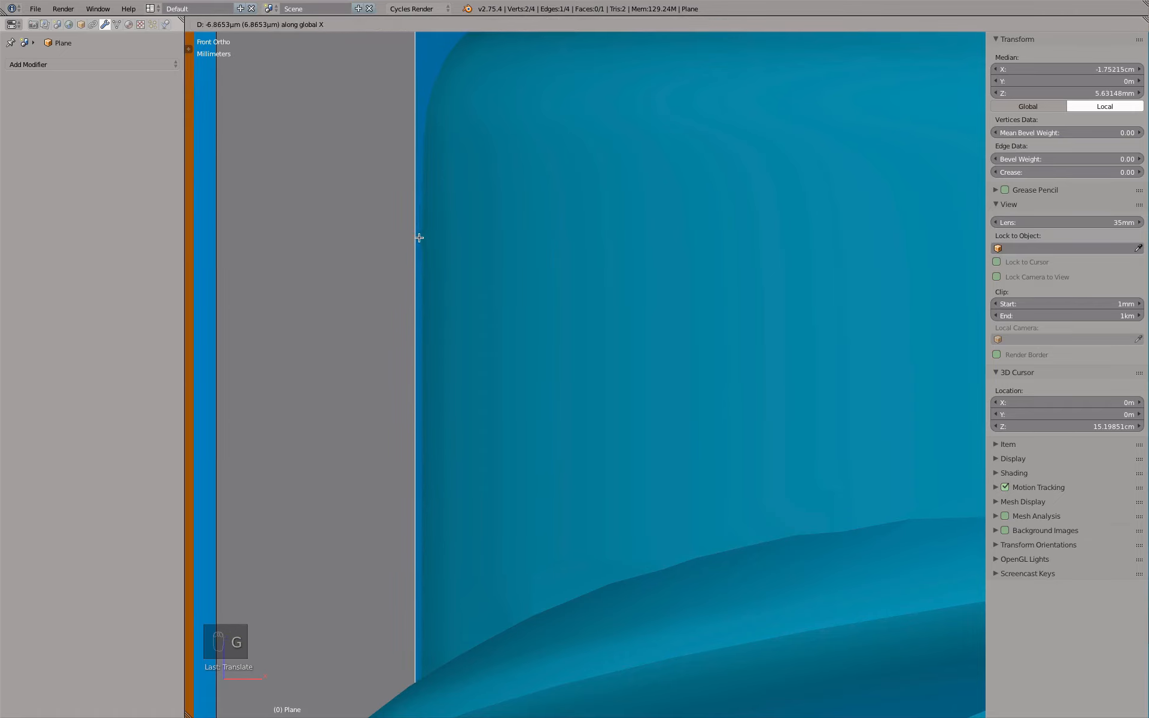
left_click(415, 240)
scroll(413, 233, "down", 6)
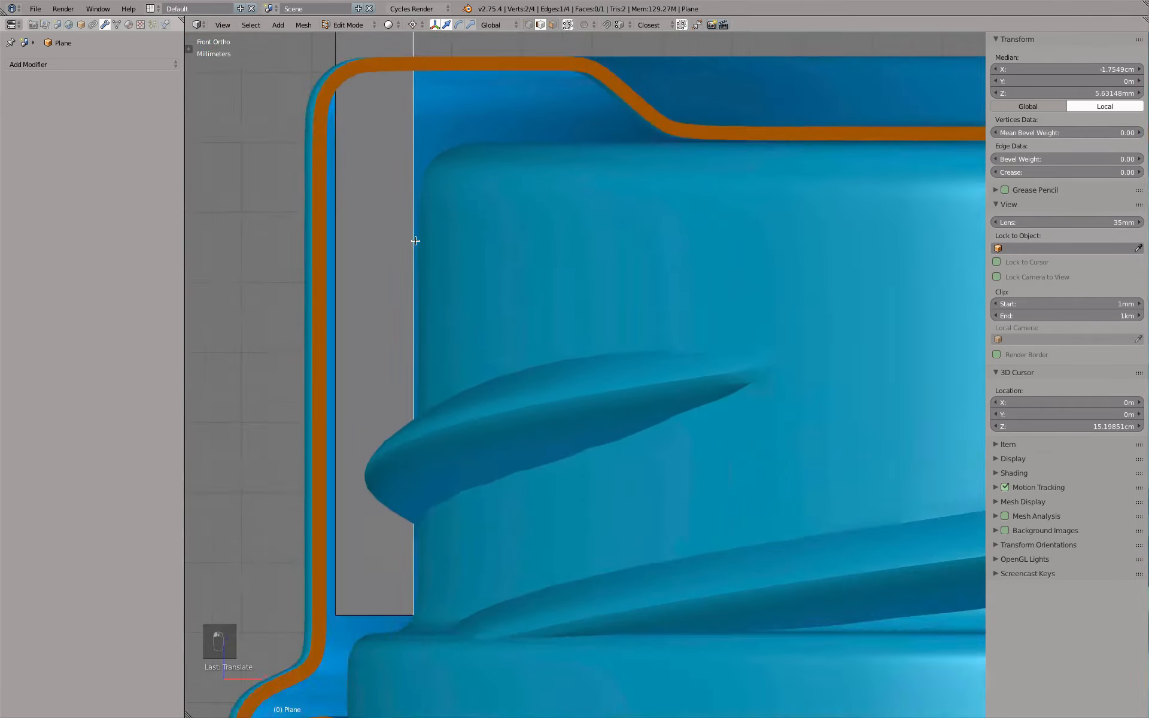
- Lower the strip's upper edge to the underside of the cap top, at a local Z of about 9.04 mm
right_click(394, 96)
scroll(394, 95, "up", 3)
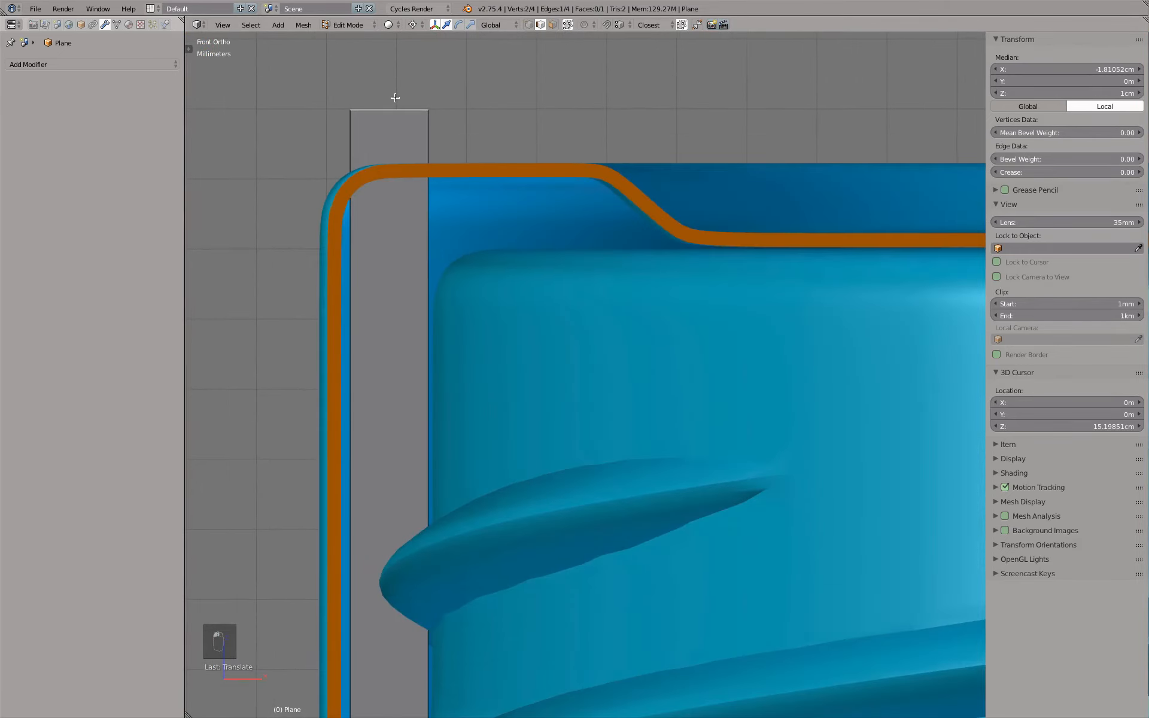
key("g")
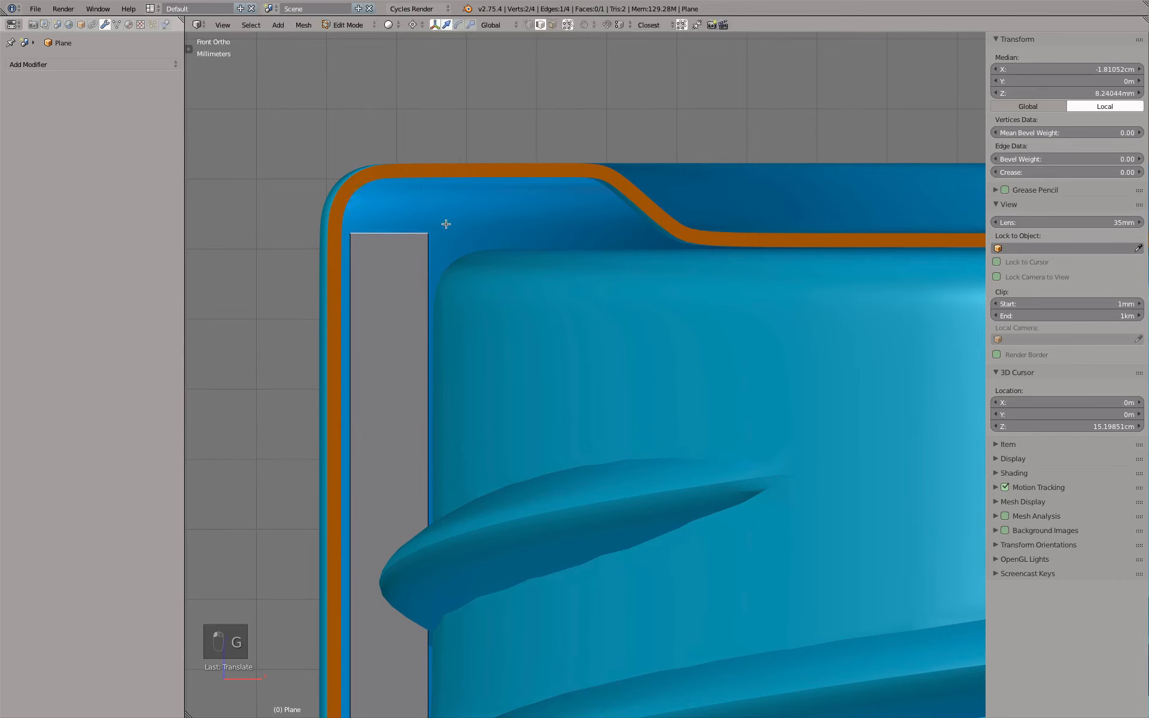
key("g")
left_click(446, 176)
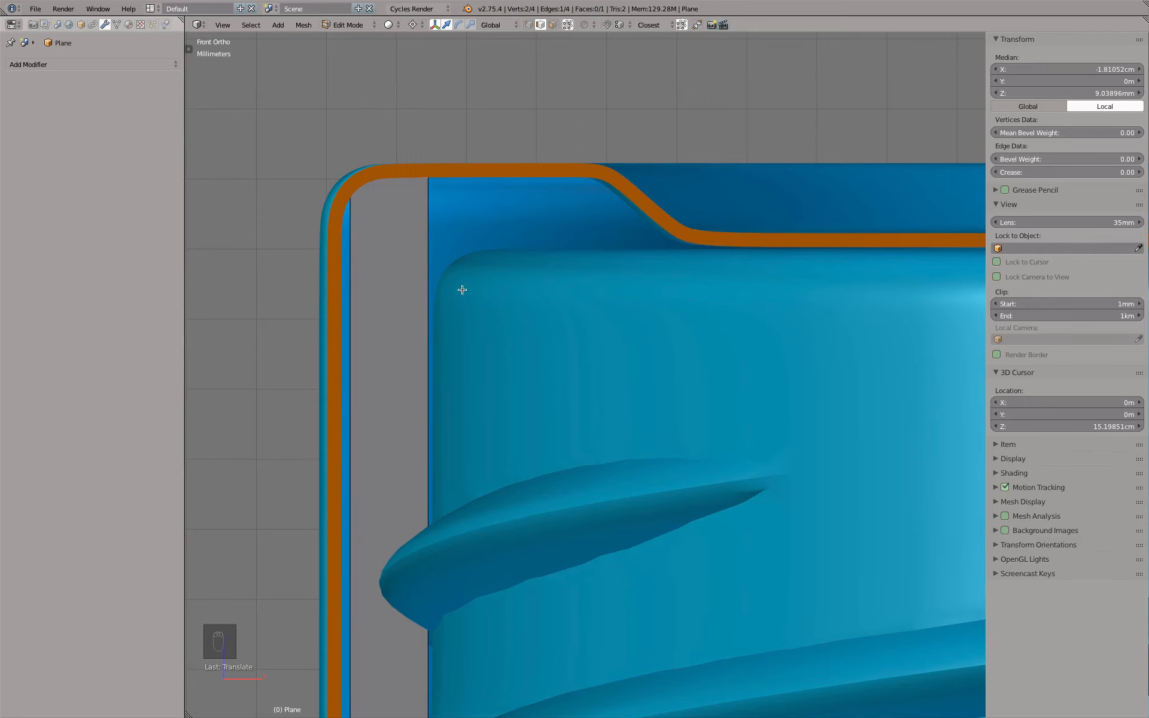
key("g")
left_click(460, 408)
key("g")
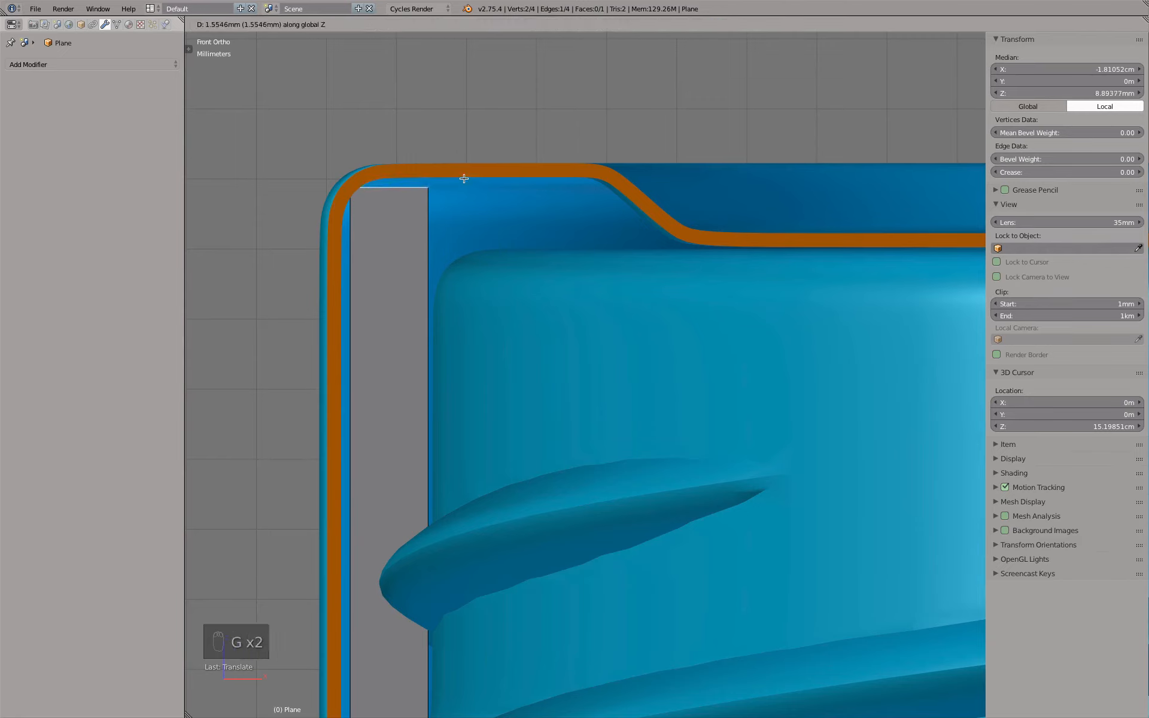
left_click(518, 182)
scroll(500, 231, "down", 4)
scroll(498, 244, "up", 5)
scroll(498, 248, "down", 2)
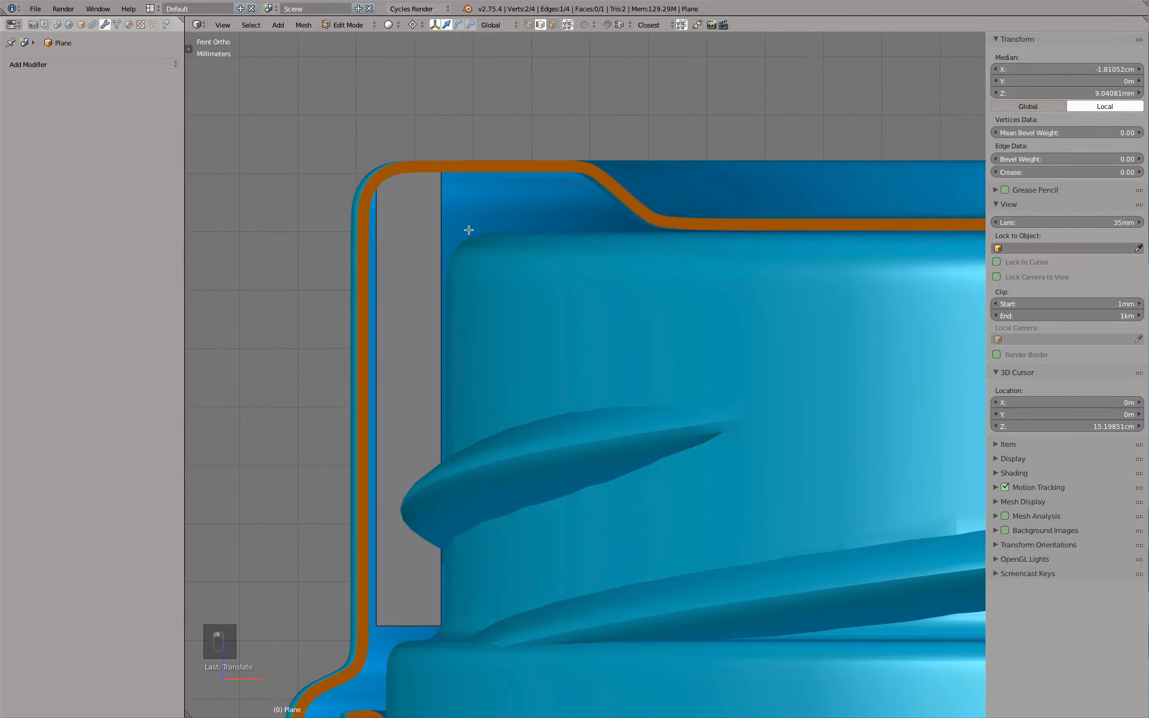
- Subdivide the strip's neck-side edge and raise the new middle vertex along Z by about 2.85 mm to the bottle rim level
key("z")
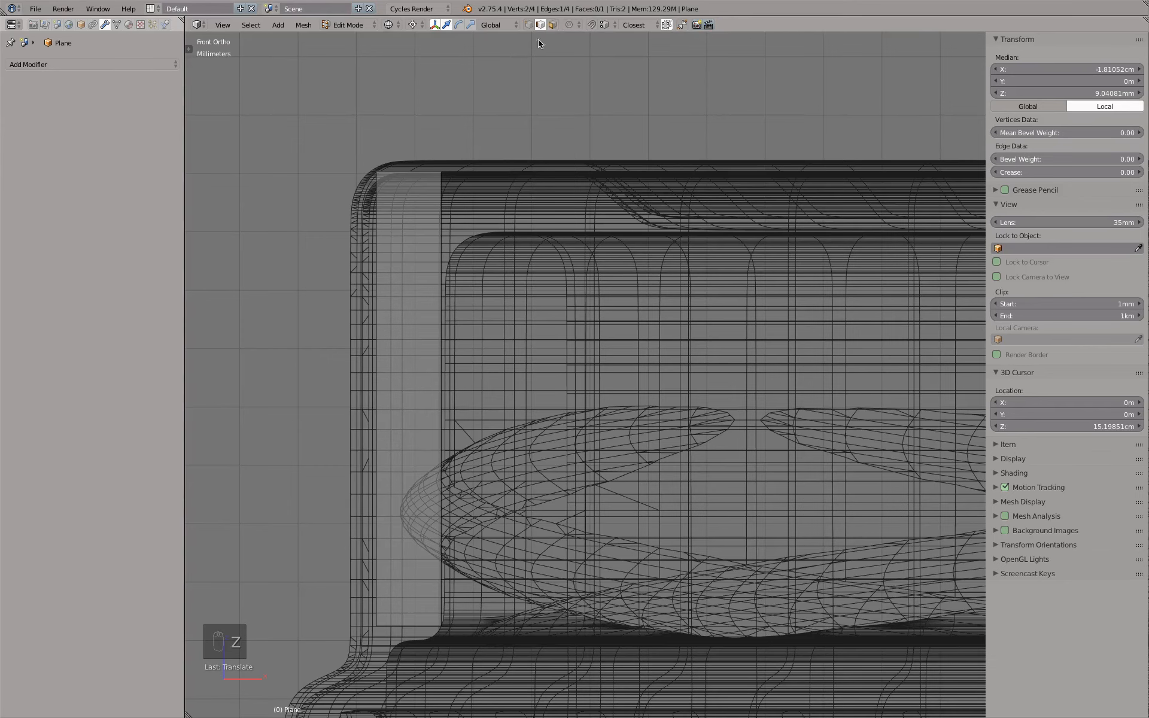
key("z")
right_click(509, 261)
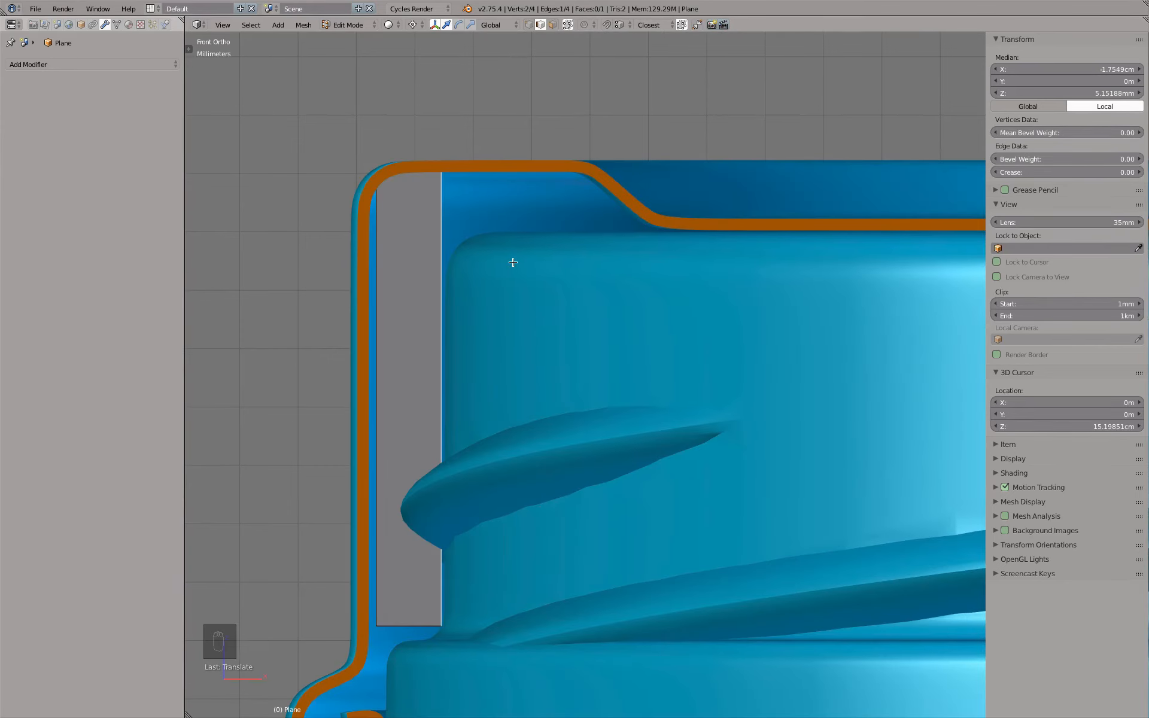
key("w")
left_click(513, 263)
left_click(529, 25)
right_click(453, 393)
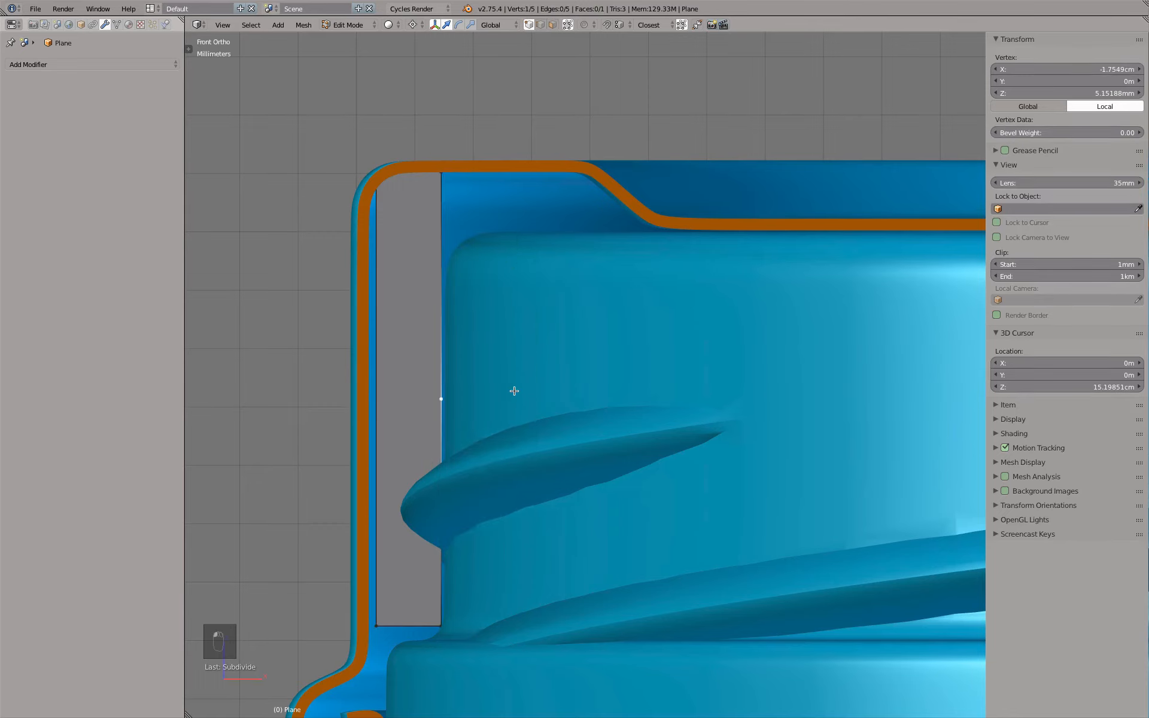
key("g")
key("z")
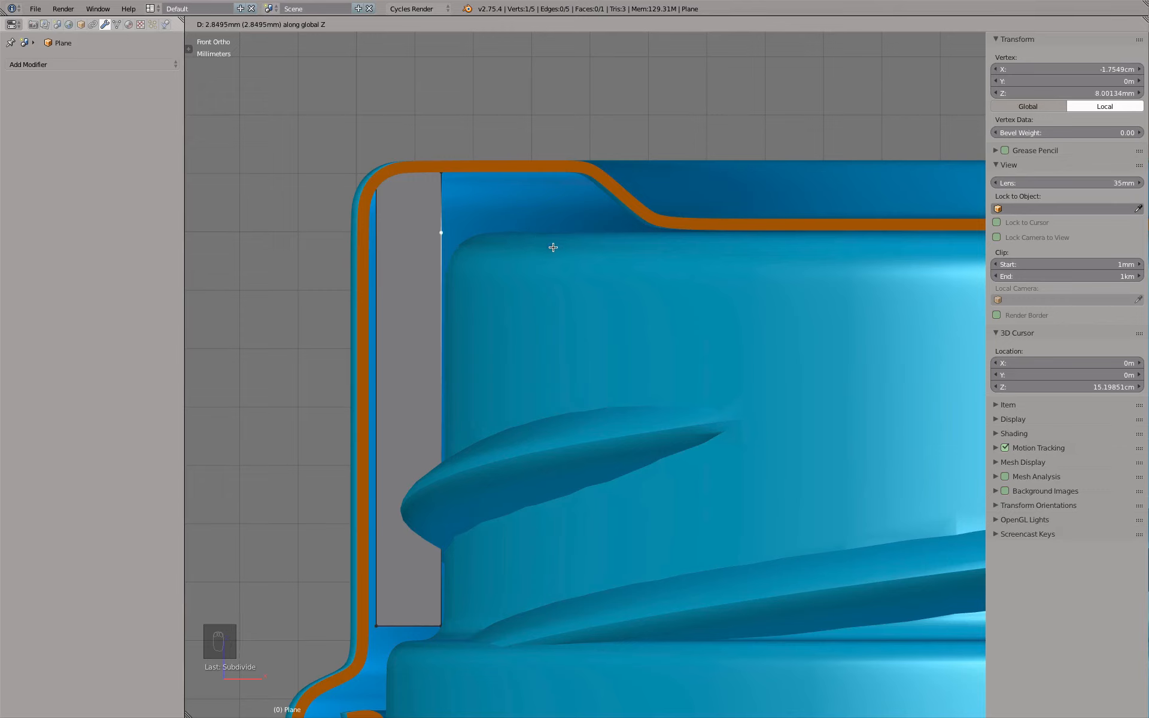
left_click(554, 246)
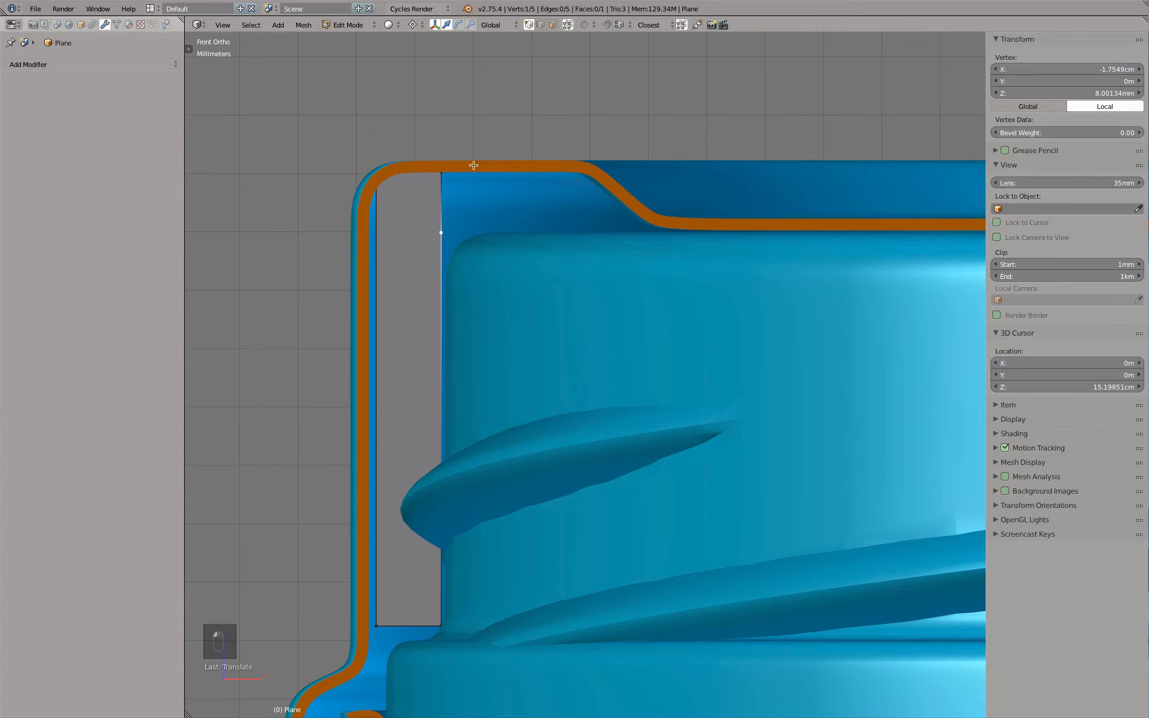
- Extrude the short edge segment above the rim about 2.22 mm along X, inward under the cap top
right_click(442, 174, "shift")
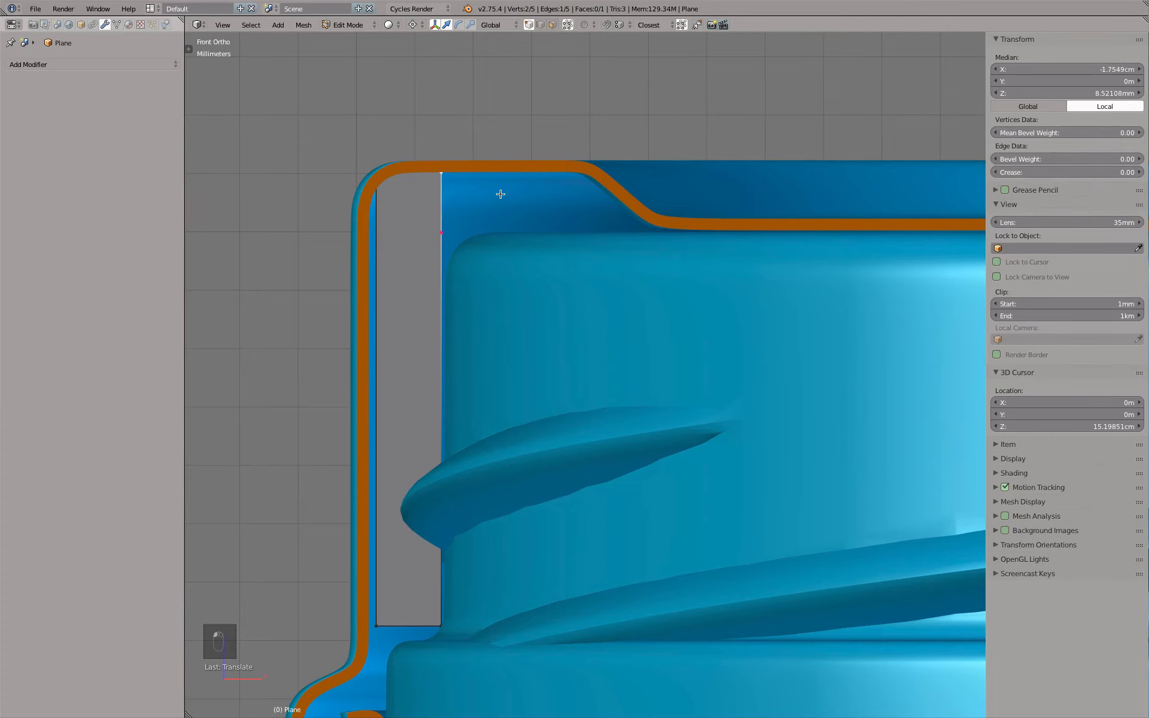
key("e")
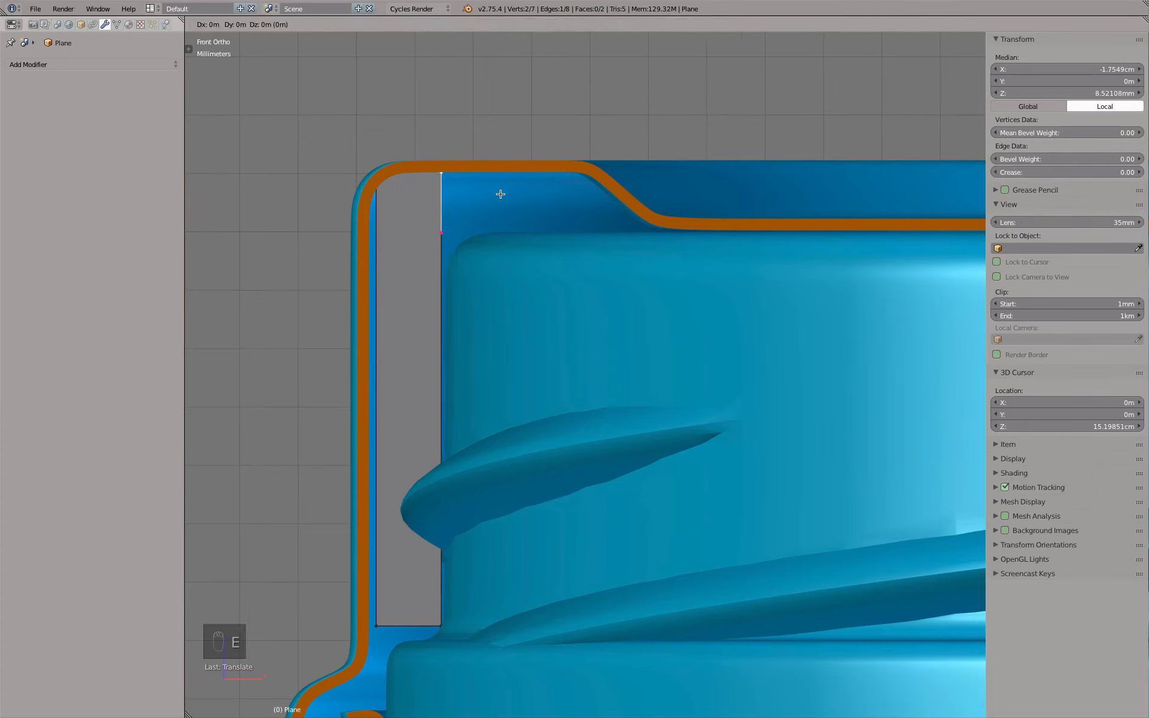
key("x")
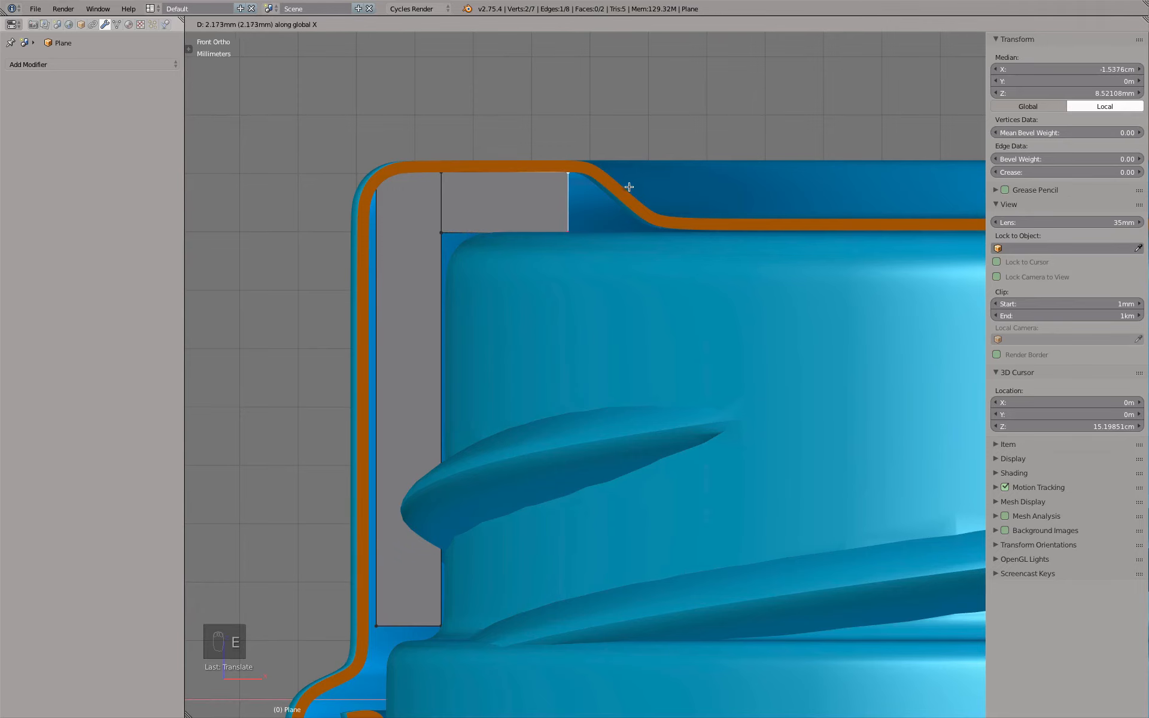
left_click(623, 185)
- Delete the edge shared by the strip and its extruded section to reduce the mesh to an L-shaped outline
scroll(445, 212, "up", 1)
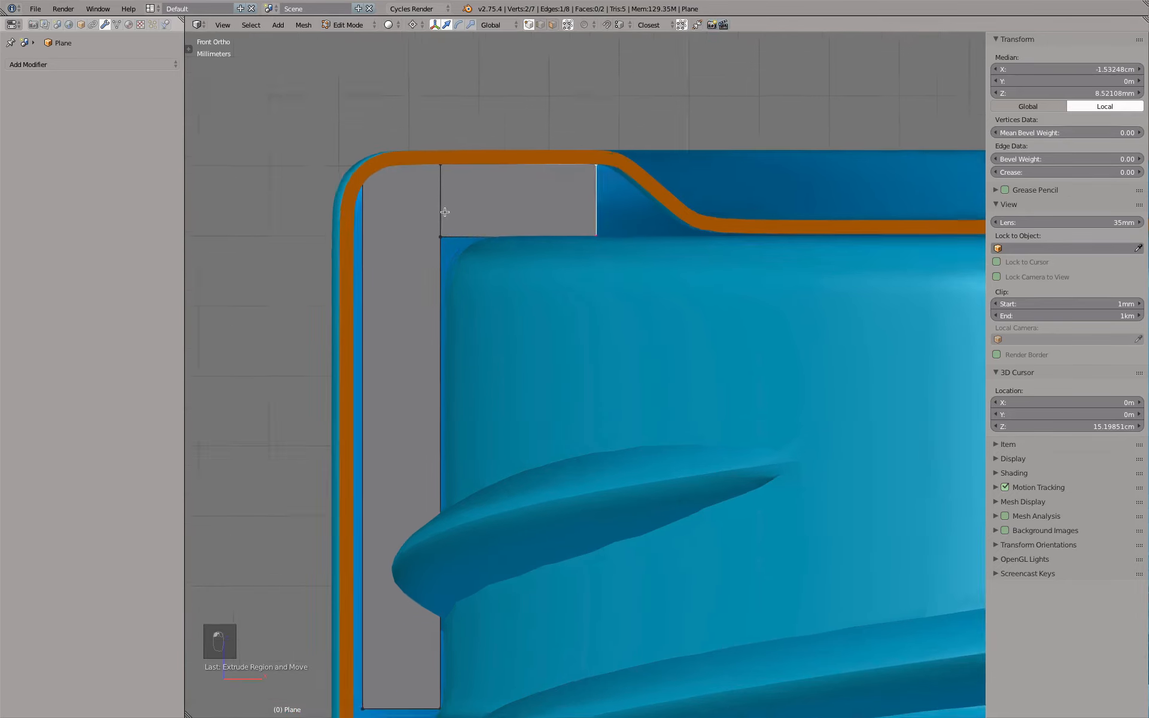
scroll(444, 212, "up", 1)
right_click(441, 211)
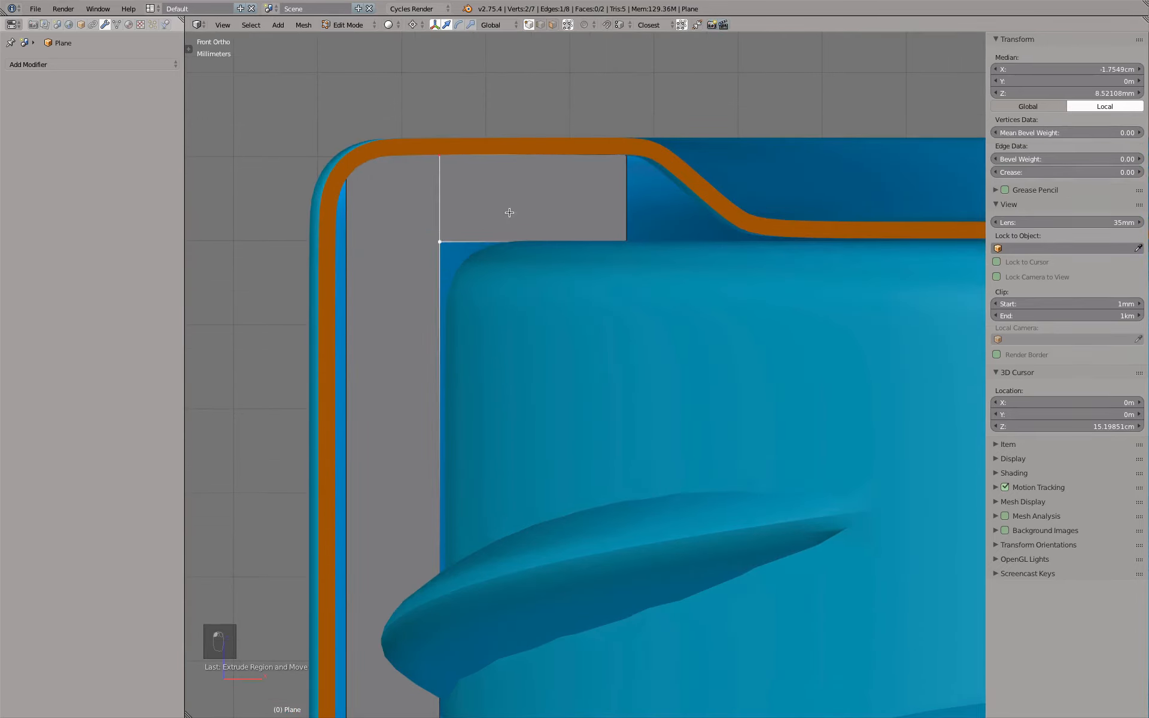
key("x")
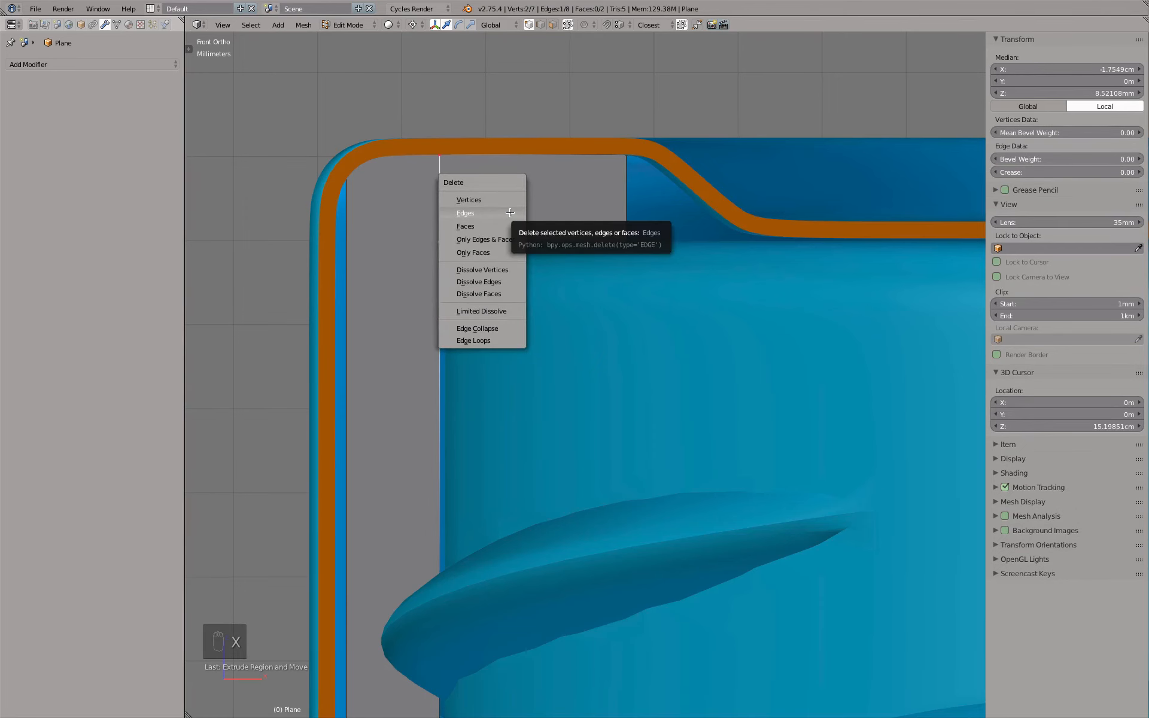
left_click(510, 213)
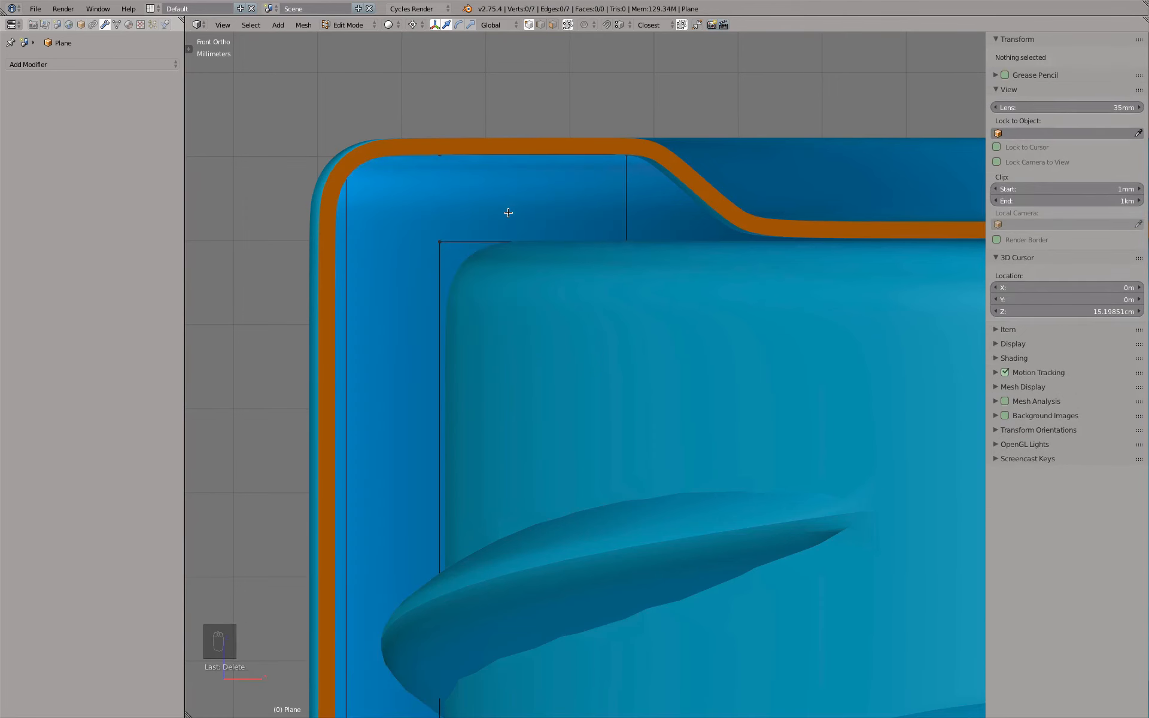
key("z")
key("z")
scroll(475, 190, "down", 3)
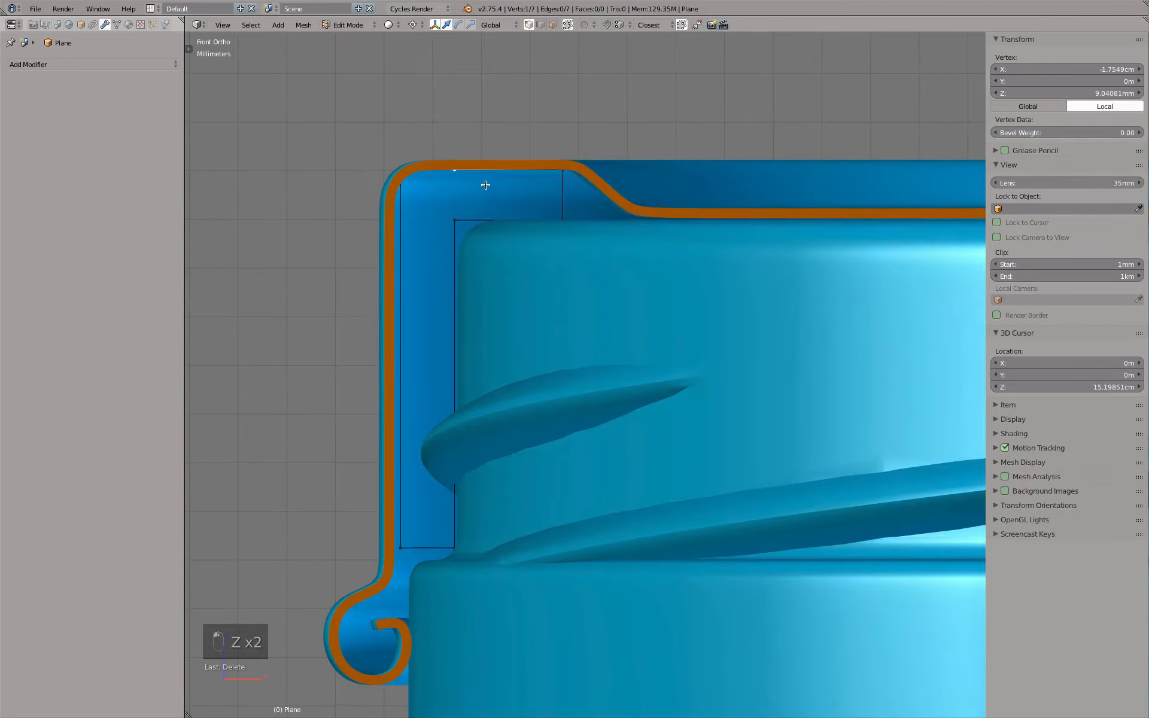
mouse_move(485, 185)
middle_mouse_down()
mouse_move(498, 206)
mouse_move(513, 204)
middle_mouse_up()
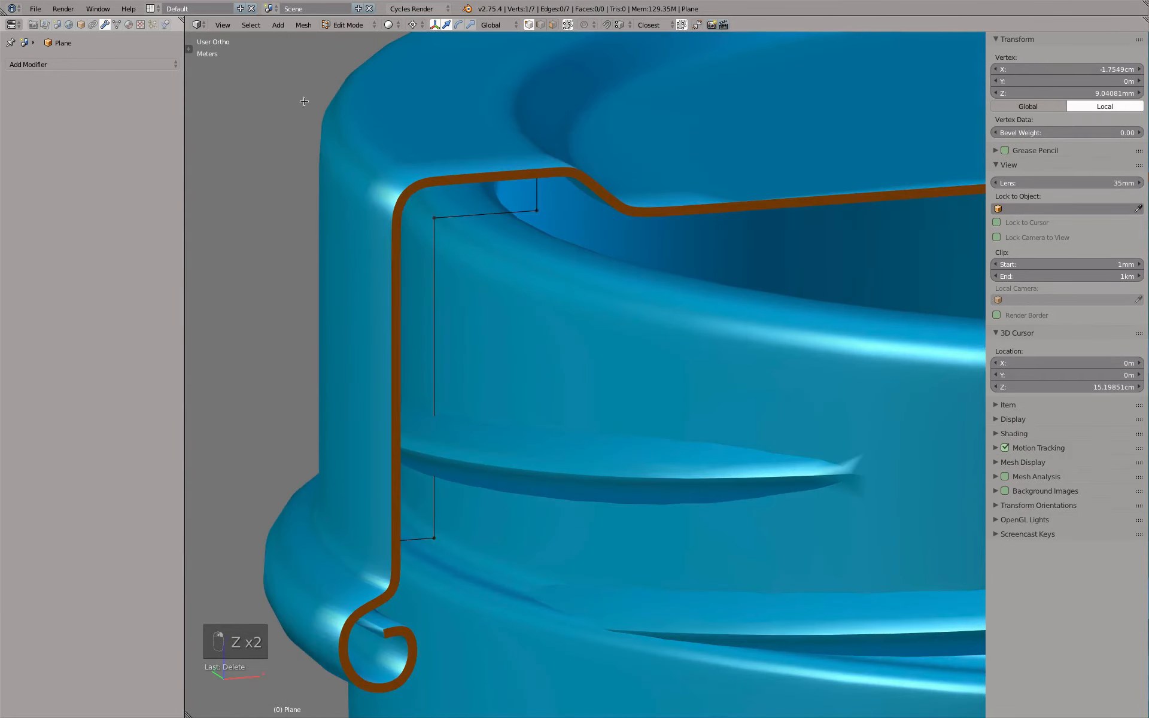
- Turn on X-Ray display for the profile and dissolve the extra middle vertex on its top edge
left_click(81, 25)
left_click(107, 352)
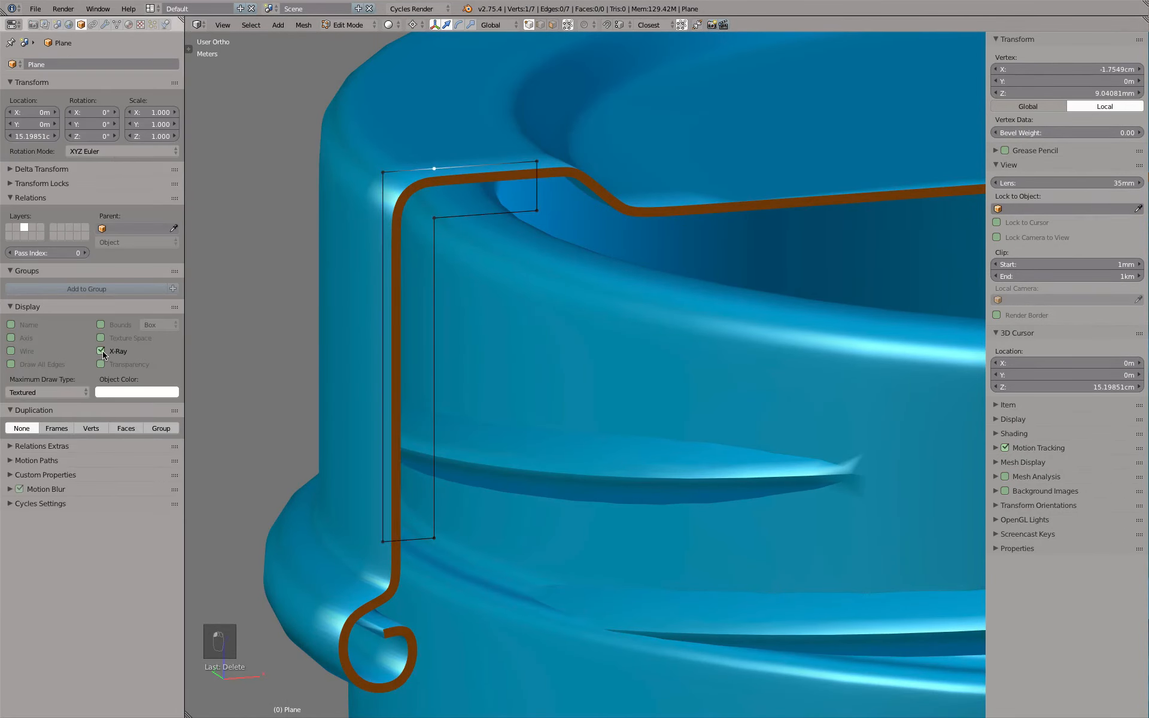
key("x")
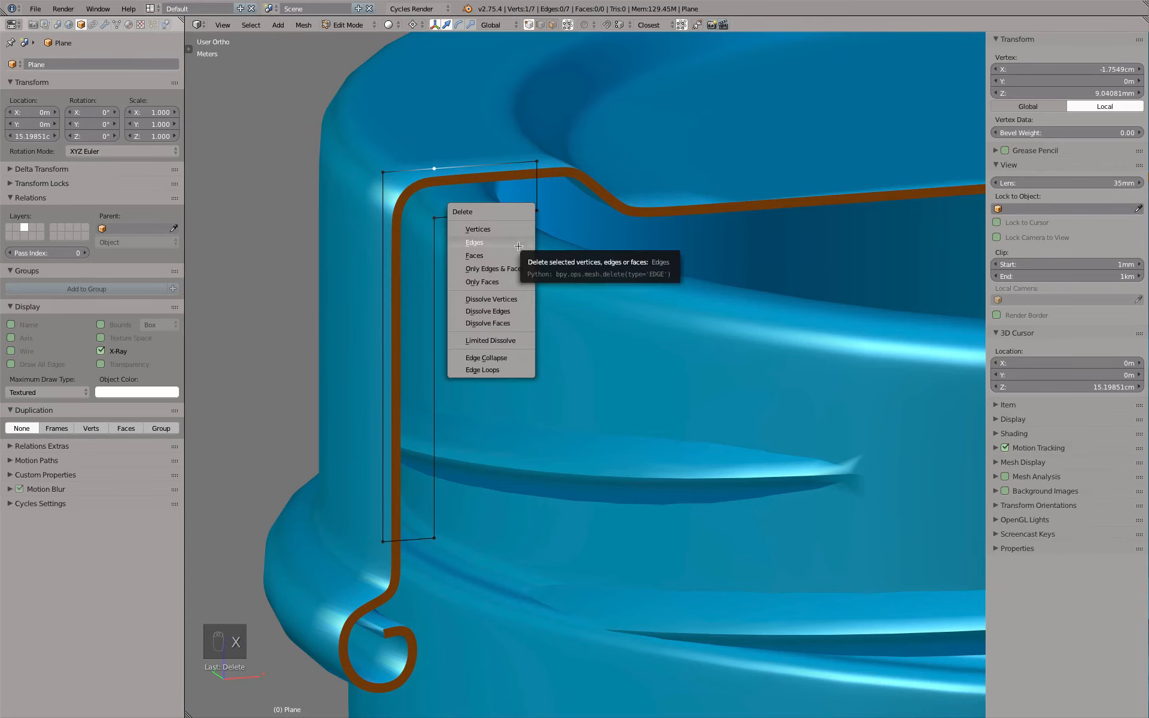
left_click(510, 299)
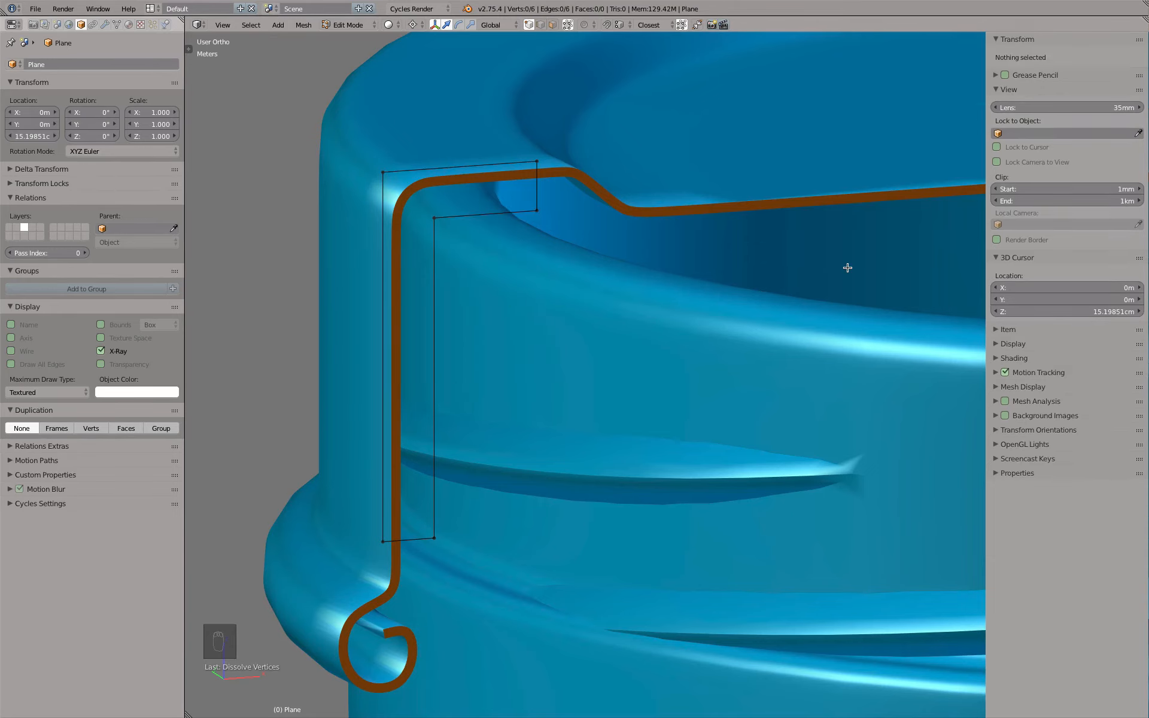
- Move the lower vertex of the profile's inward end along X so the end edge slants like the cap's bend
key("KP_1")
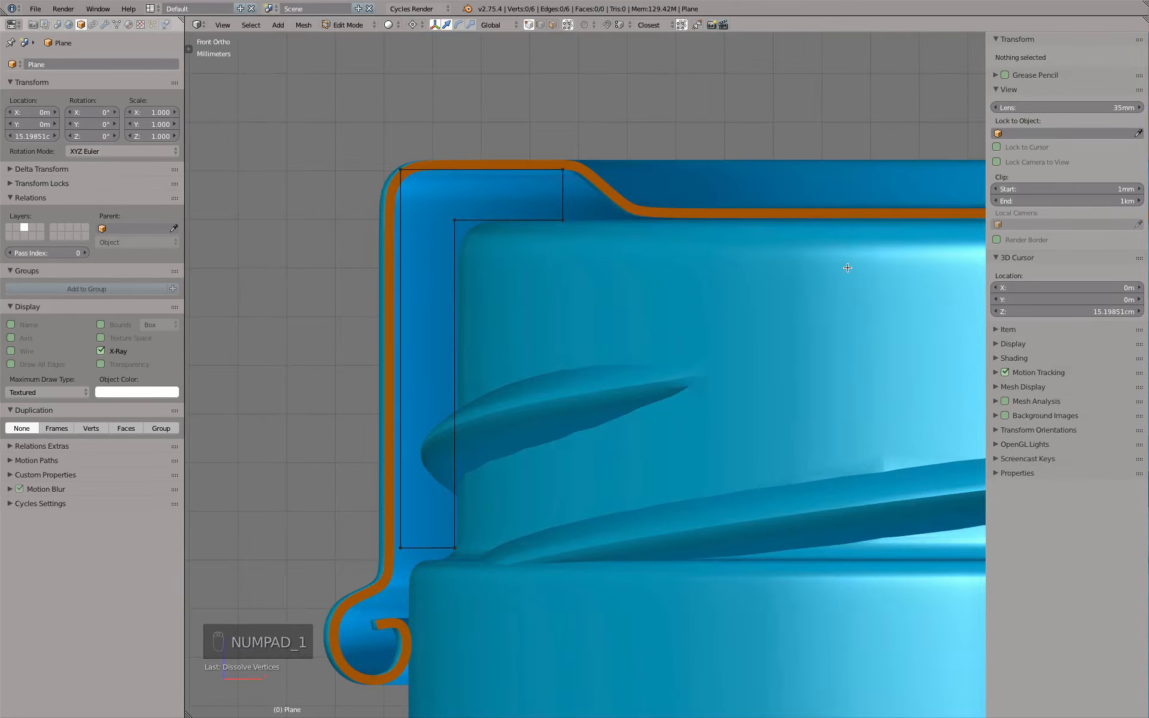
scroll(607, 213, "up", 3)
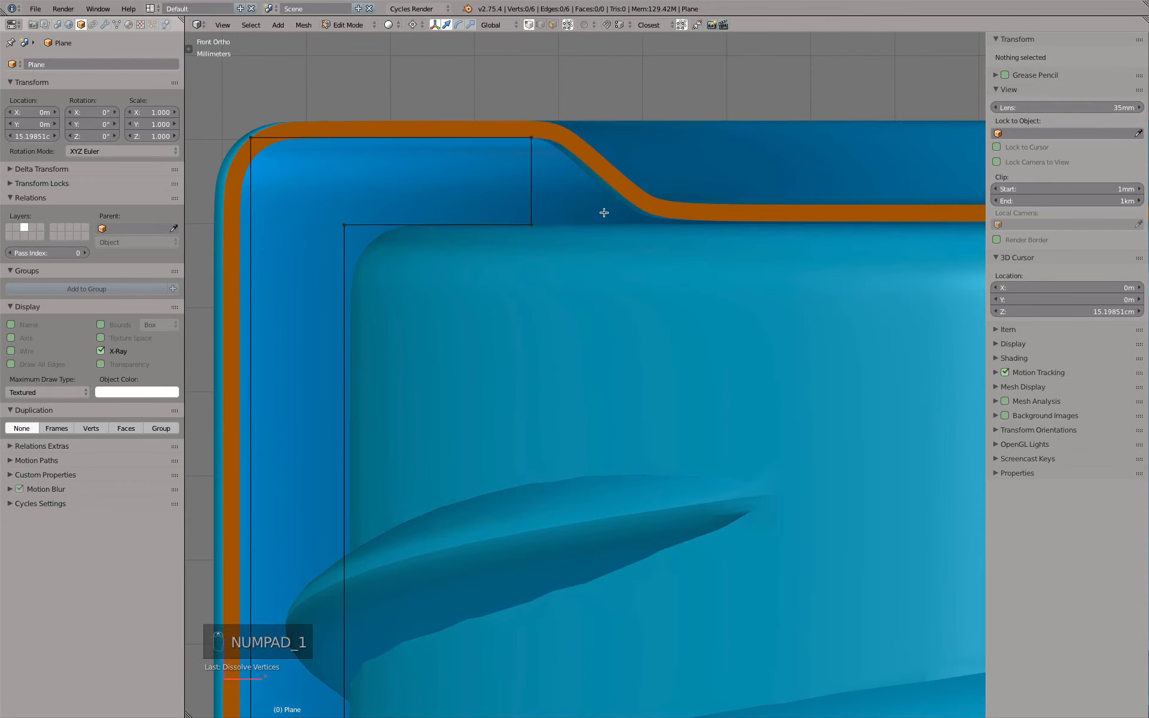
right_click(541, 138)
right_click(536, 231, "shift")
right_click(555, 216)
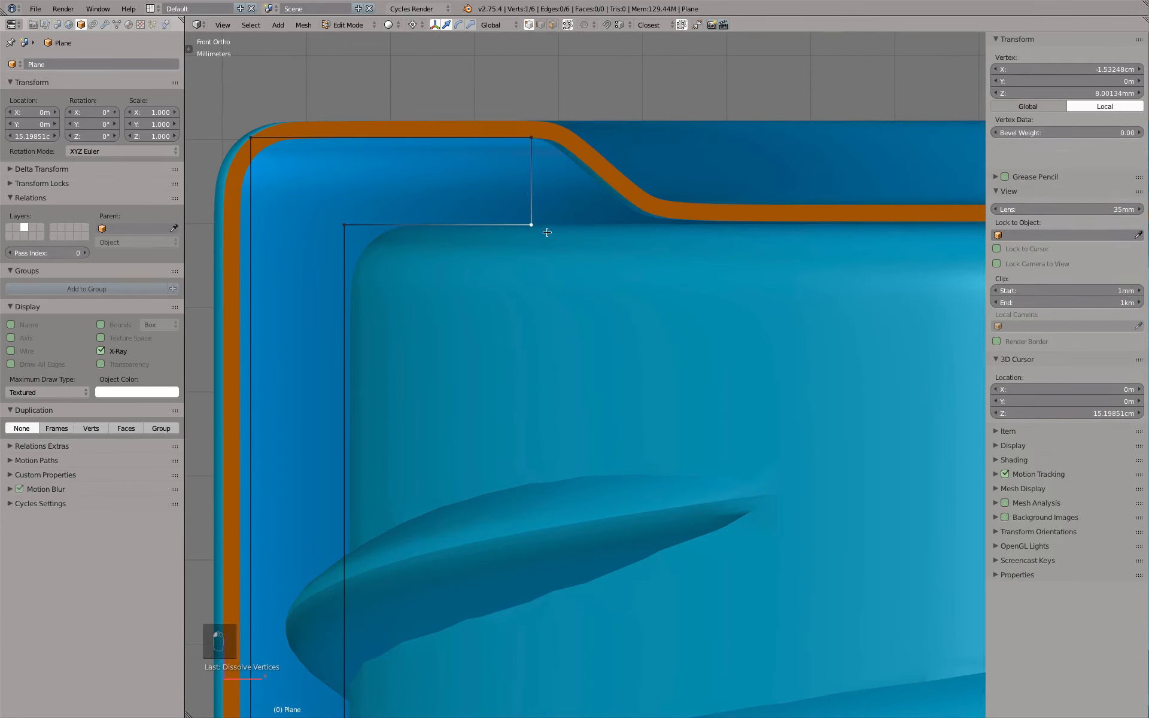
key("g")
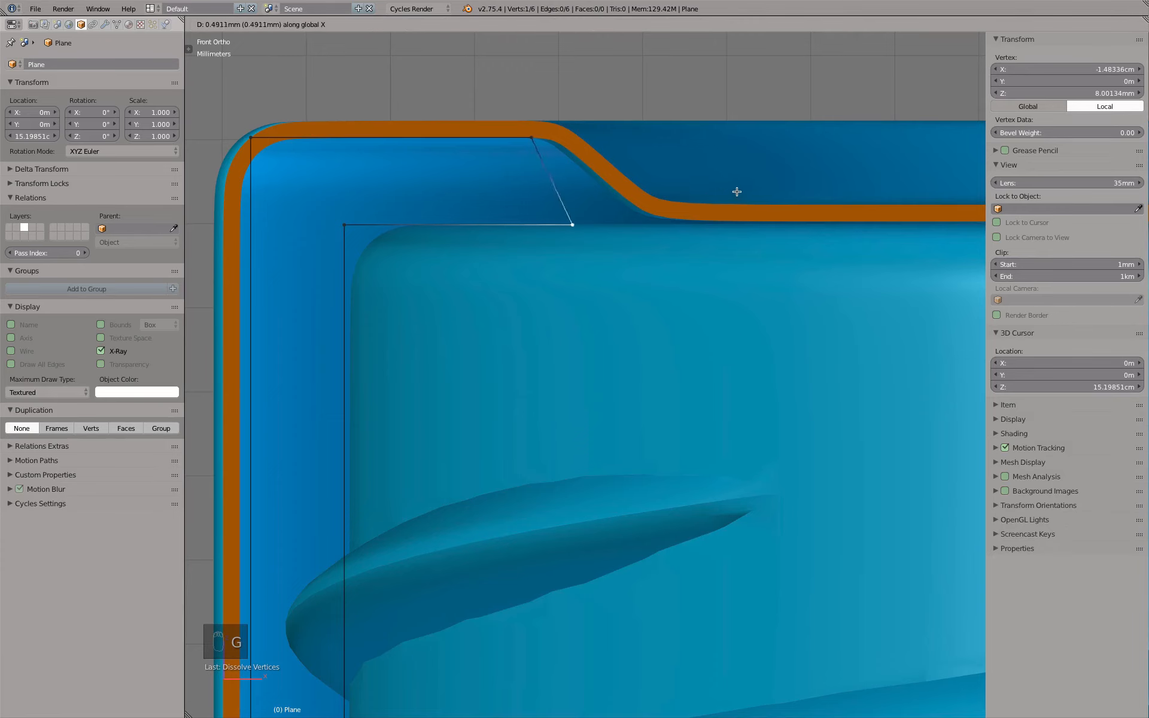
left_click(788, 191)
- Move the slanted end edge inward along X to a median X of about -1.456 cm, close to the cap's sloped underside
right_click(537, 127, "shift")
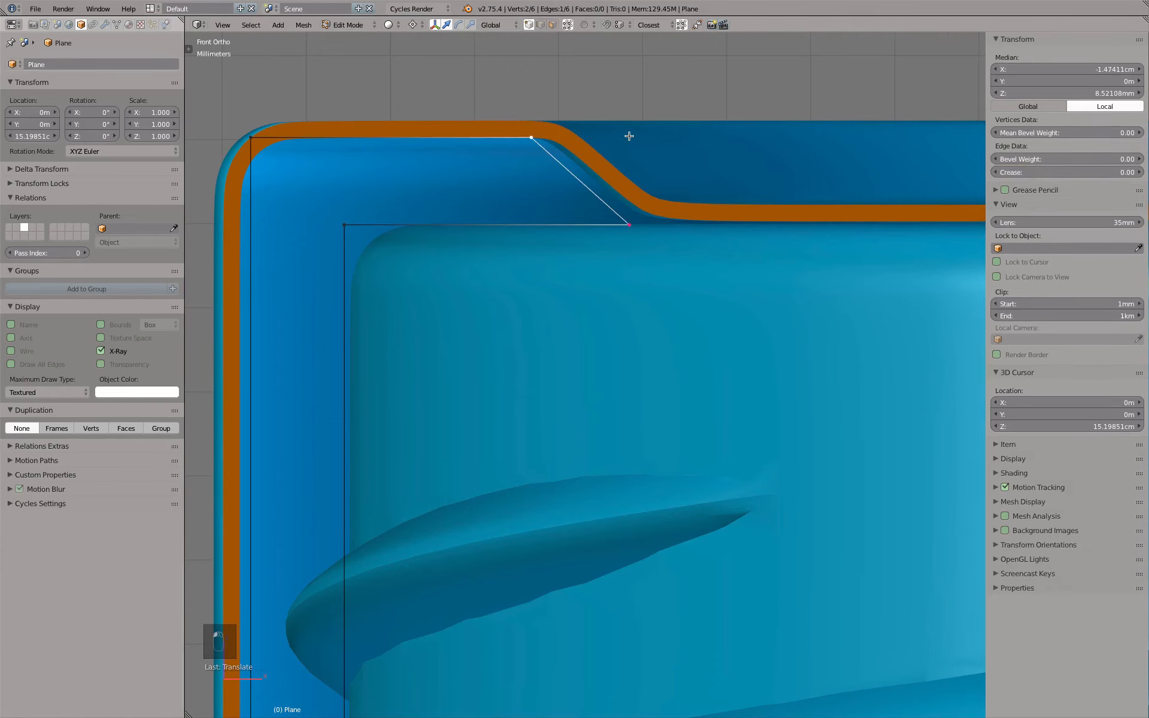
scroll(629, 136, "up", 1)
key("g")
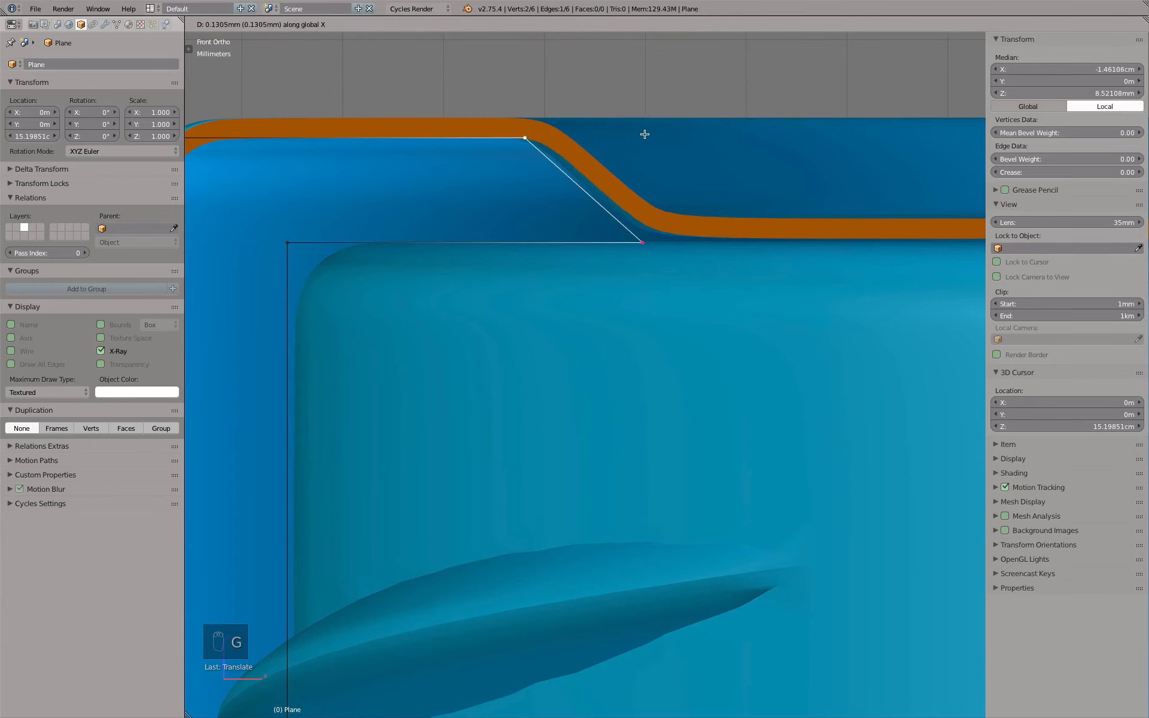
left_click(644, 132)
scroll(644, 133, "up", 5)
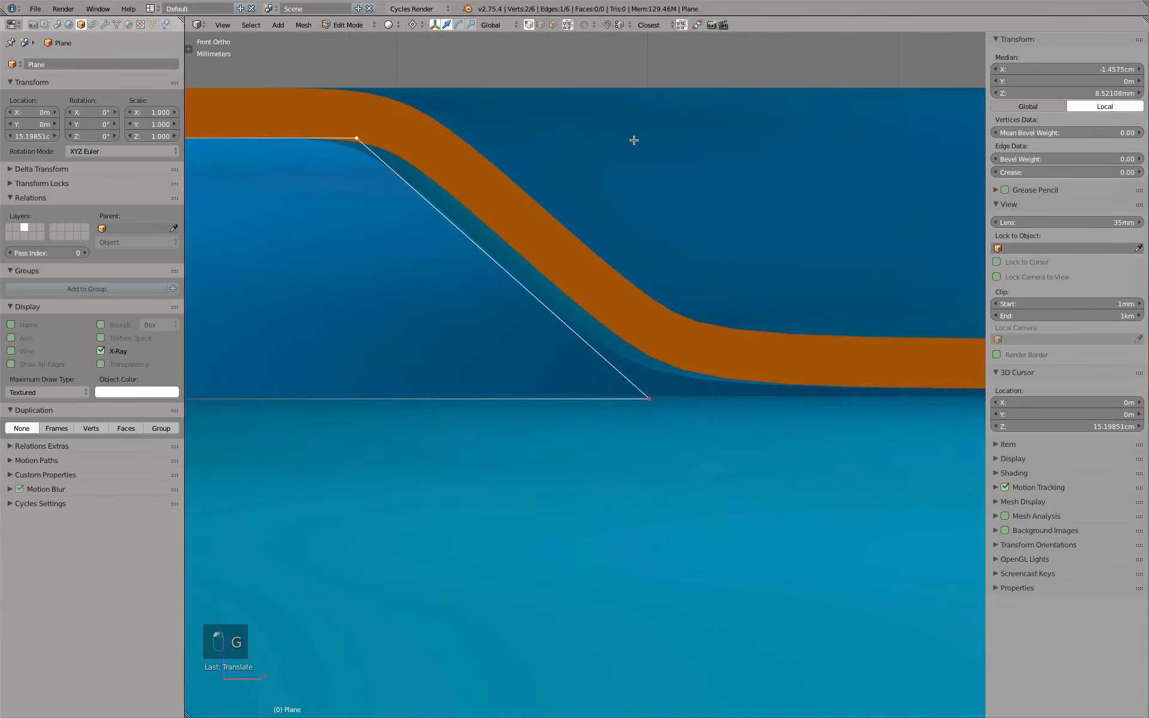
scroll(633, 140, "up", 1)
key("g")
left_click(639, 138)
scroll(584, 136, "down", 4)
scroll(547, 138, "up", 2)
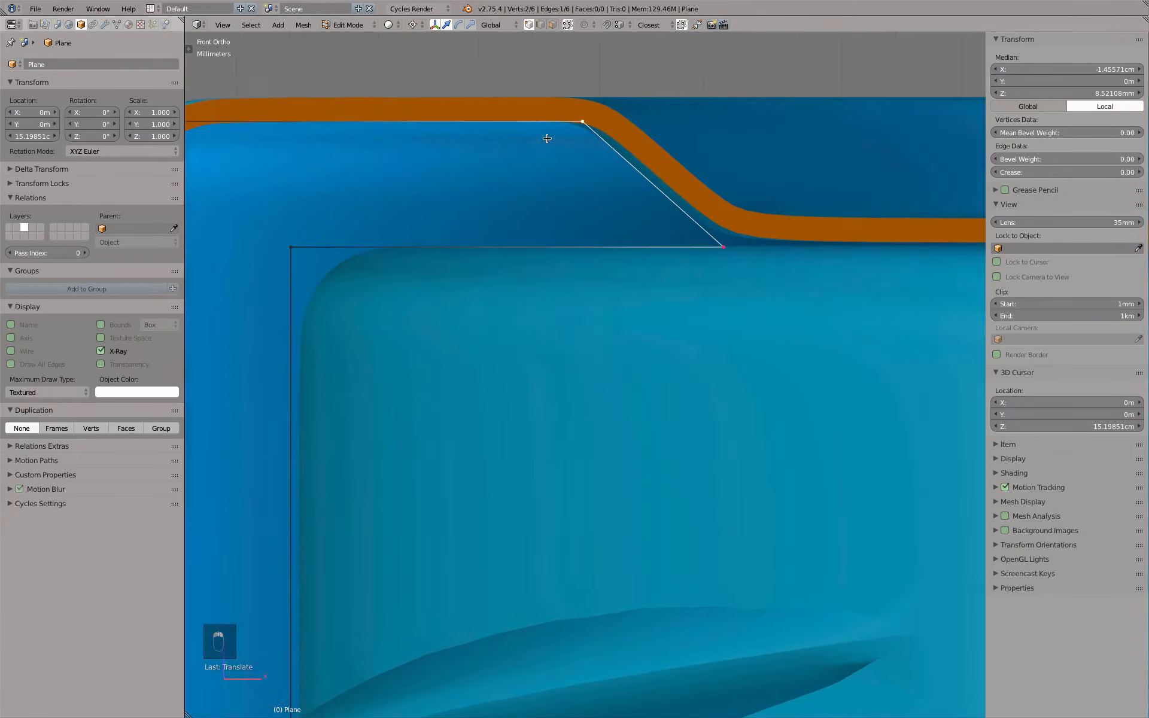
scroll(547, 138, "down", 3)
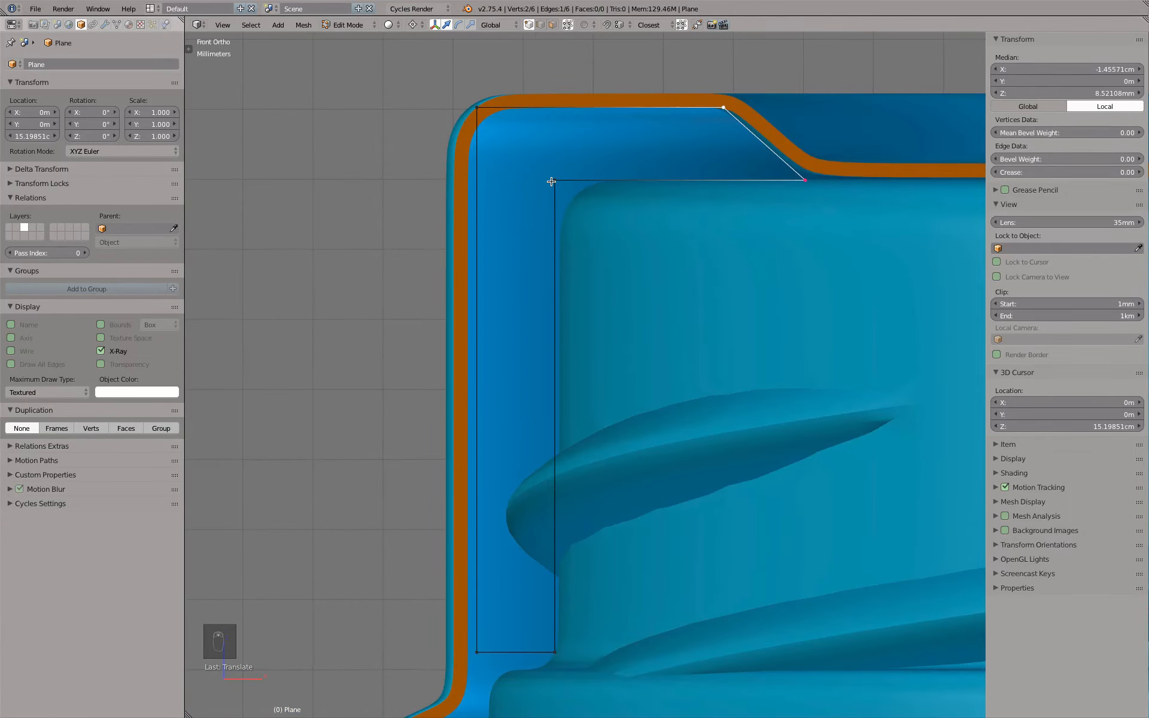
scroll(551, 182, "down", 1)
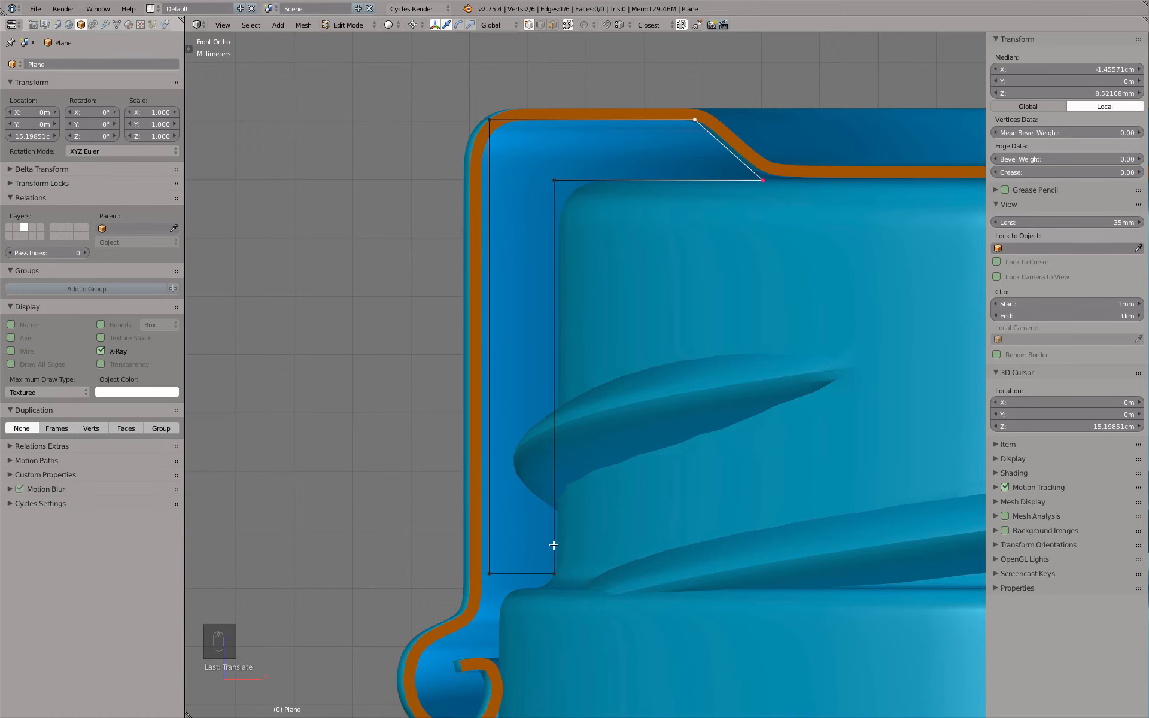
- Move the profile's outer vertical edge about 0.24 mm outward along X, into the cap wall
right_click(554, 573)
middle_click_drag(562, 283, 550, 368)
right_click(509, 199)
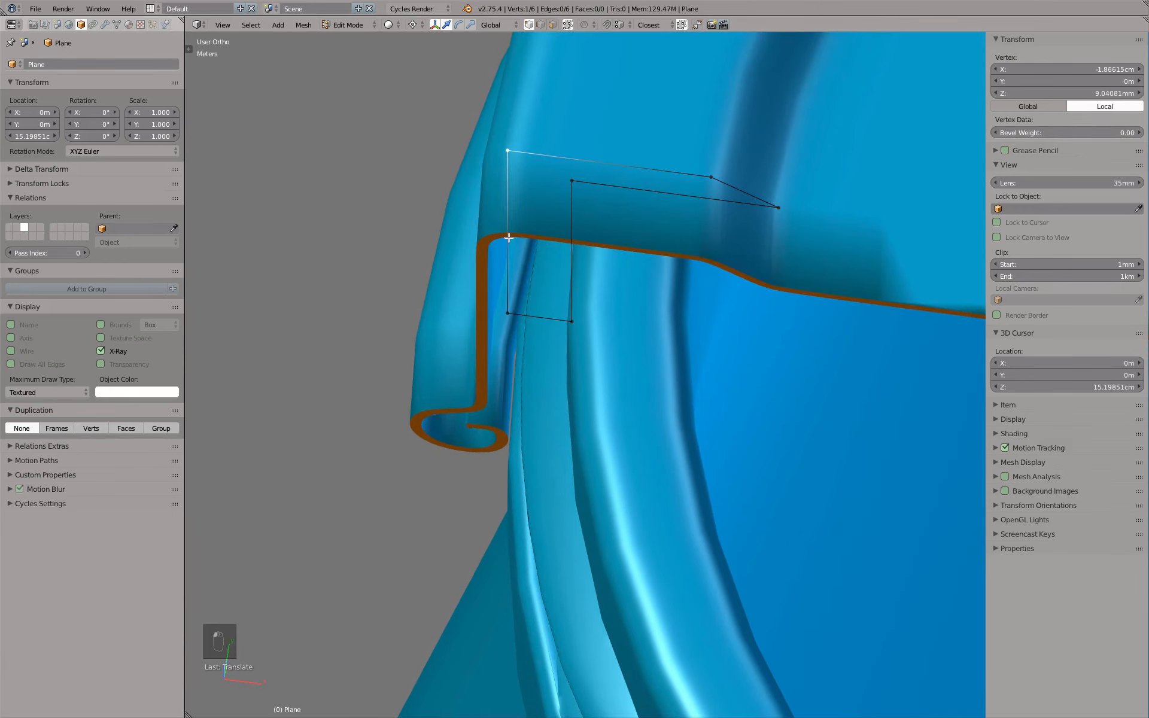
right_click(499, 313, "shift")
scroll(499, 314, "up", 3)
key("g")
key("x")
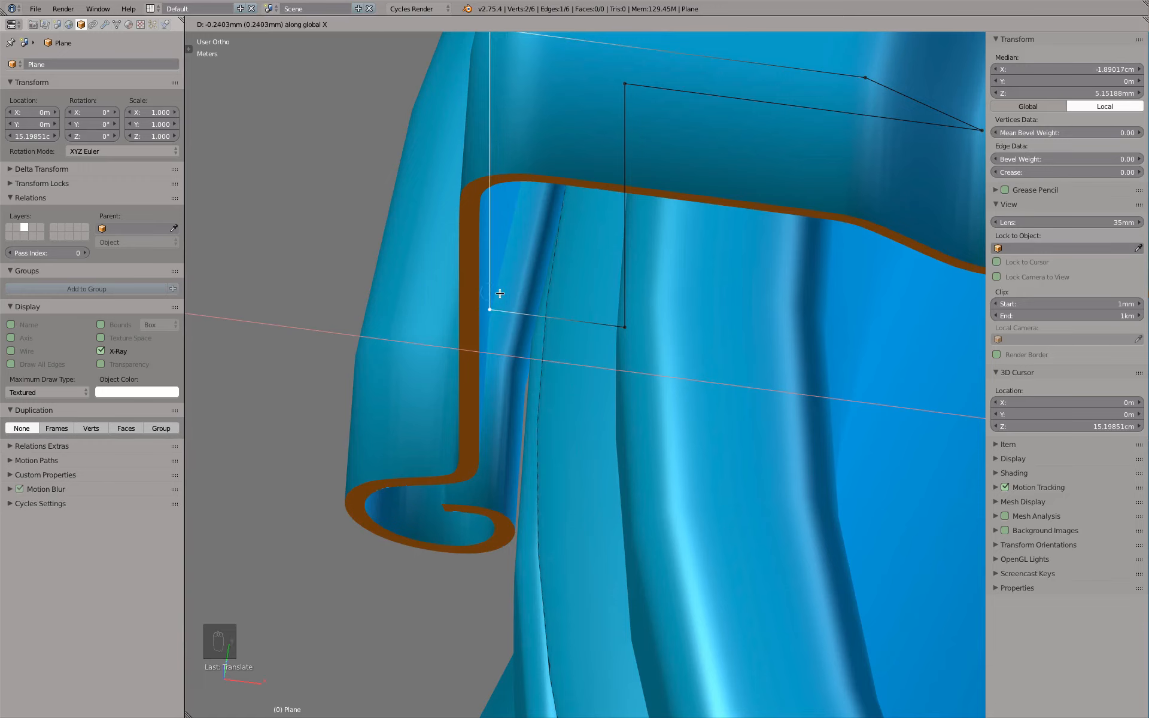
- Clip the view to a small region around the outer edge and inspect its position in the cap wall in wireframe
key("KP_7")
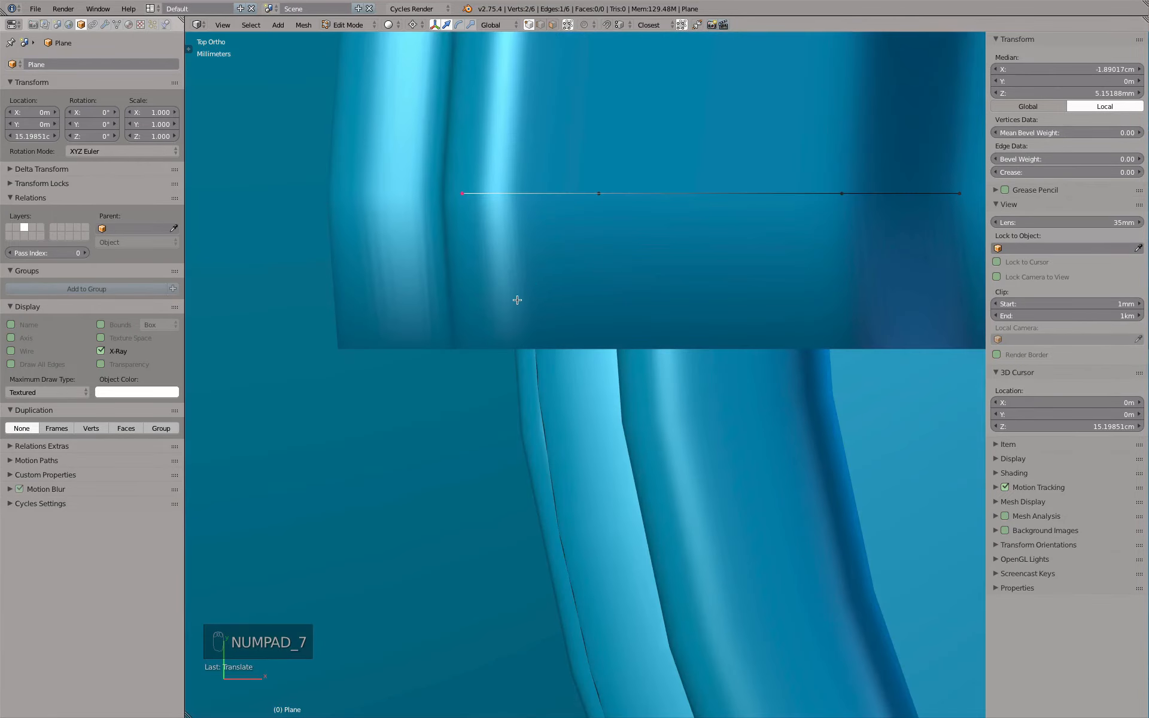
key("alt+b")
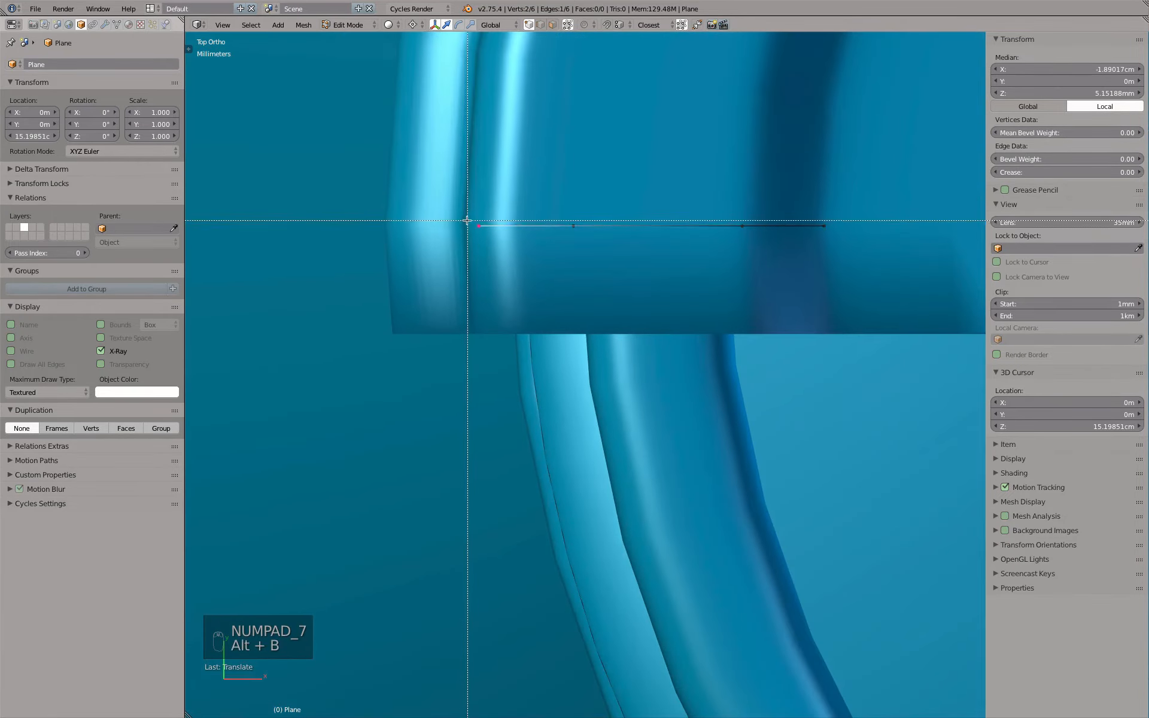
left_click_drag(464, 221, 517, 233)
middle_click_drag(504, 258, 537, 292)
key("KP_1")
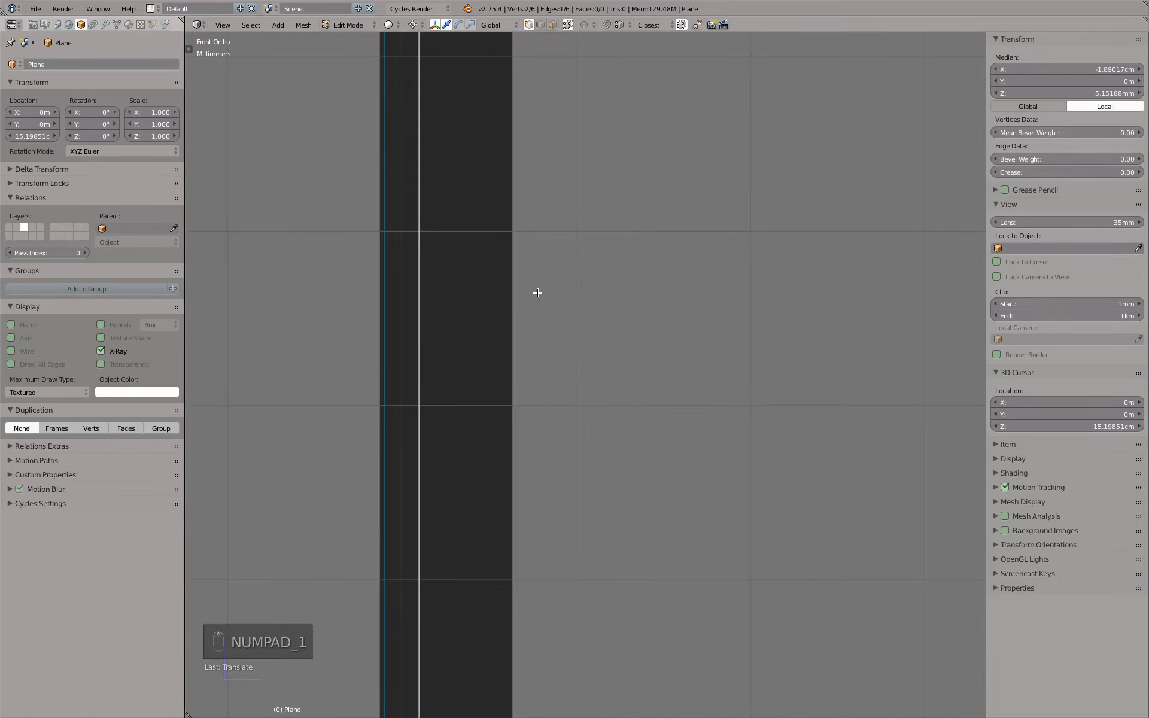
middle_click_drag(519, 553, 596, 442)
key("z")
scroll(596, 443, "up", 6)
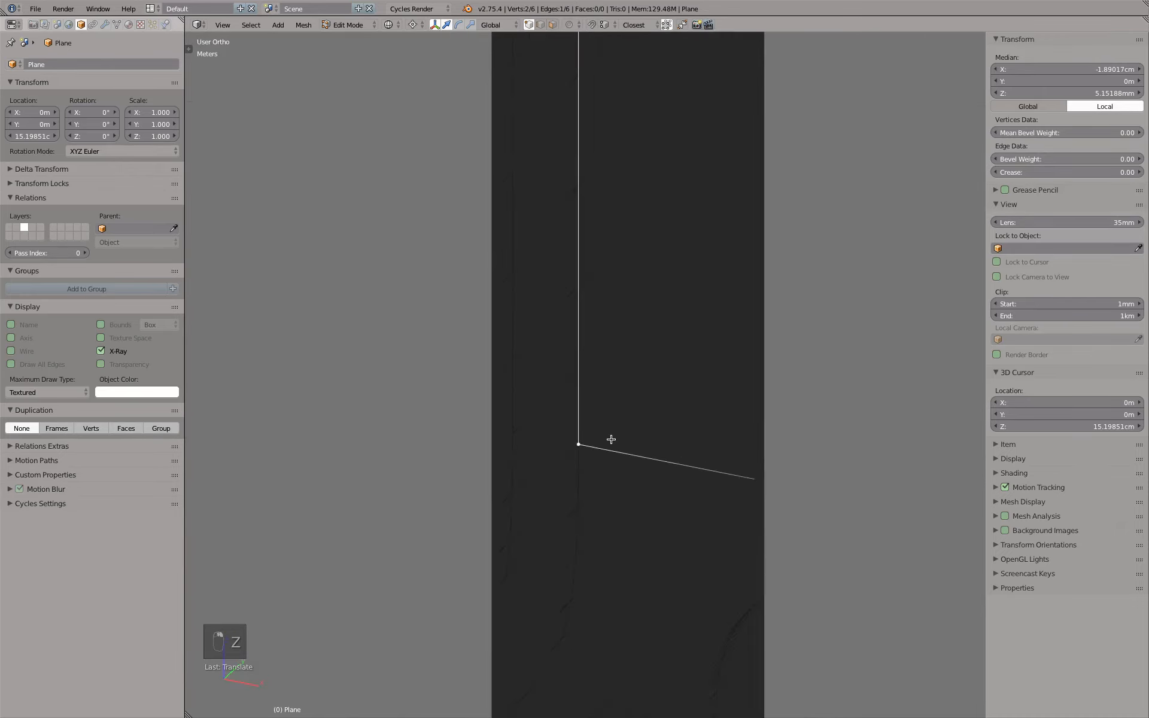
- Try the outer edge further inward along X, and return it about 0.26 mm to a median X of about -1.890 cm
key("g")
left_click(624, 436)
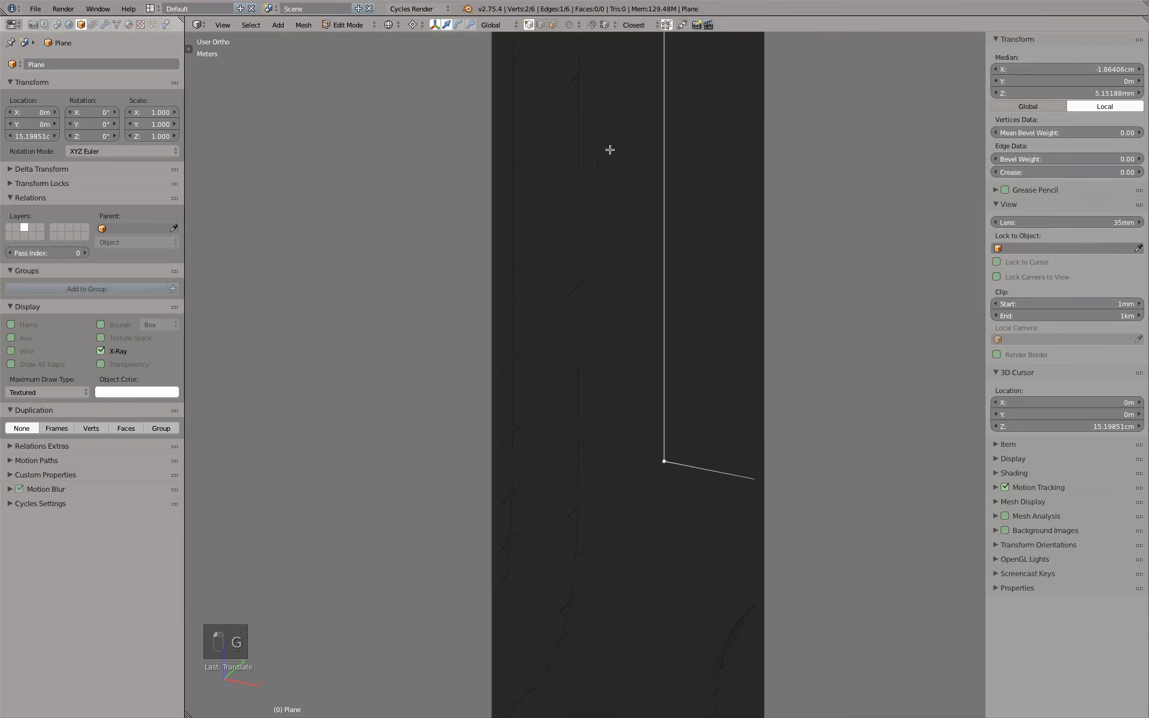
key("z")
key("z")
key("z")
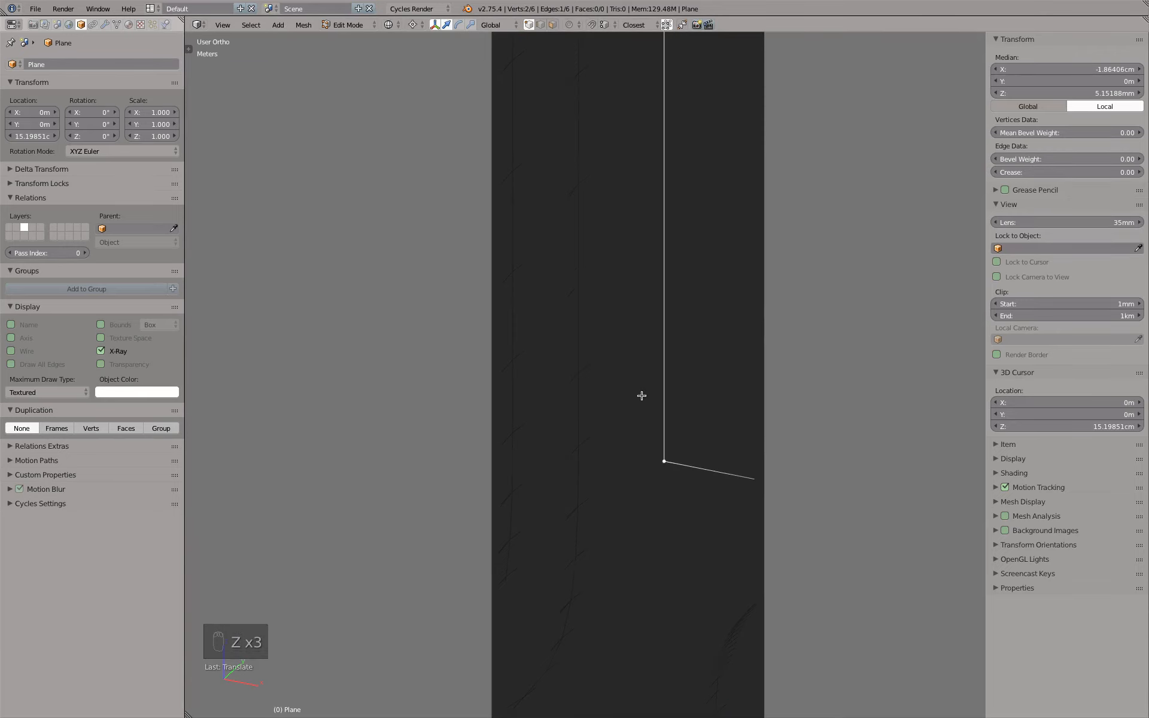
key("g")
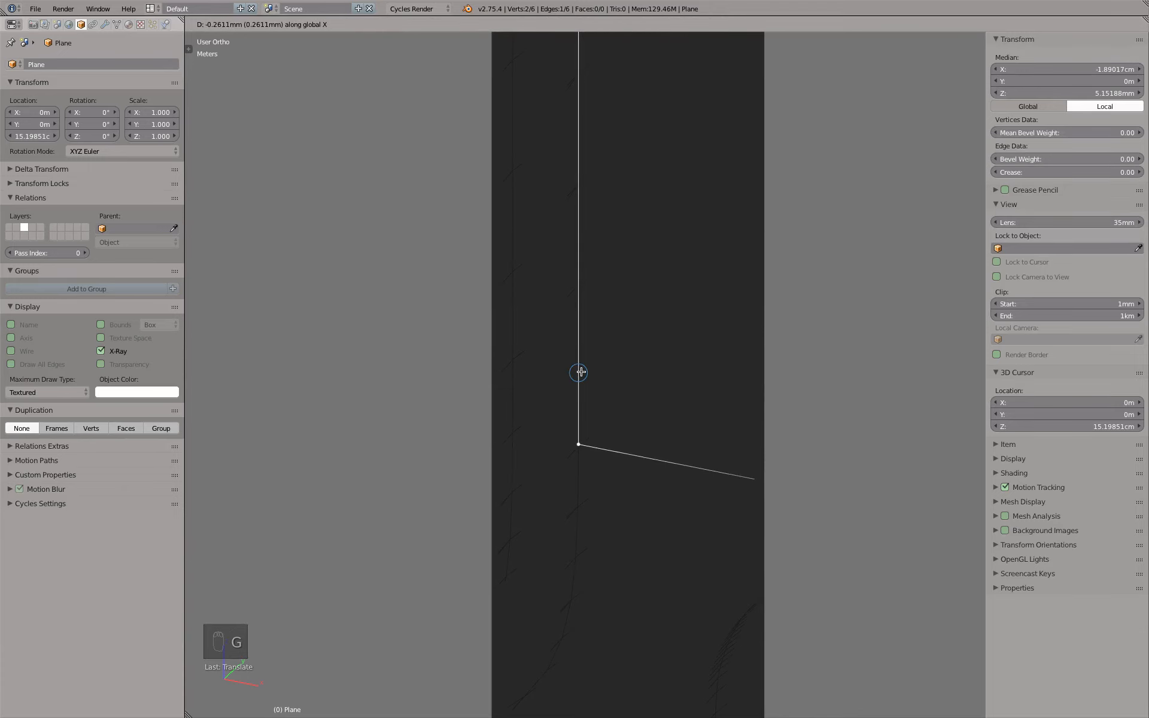
left_click(581, 372)
- Restore solid shading, clear the view clipping and return to the front view
scroll(581, 373, "down", 4)
key("z")
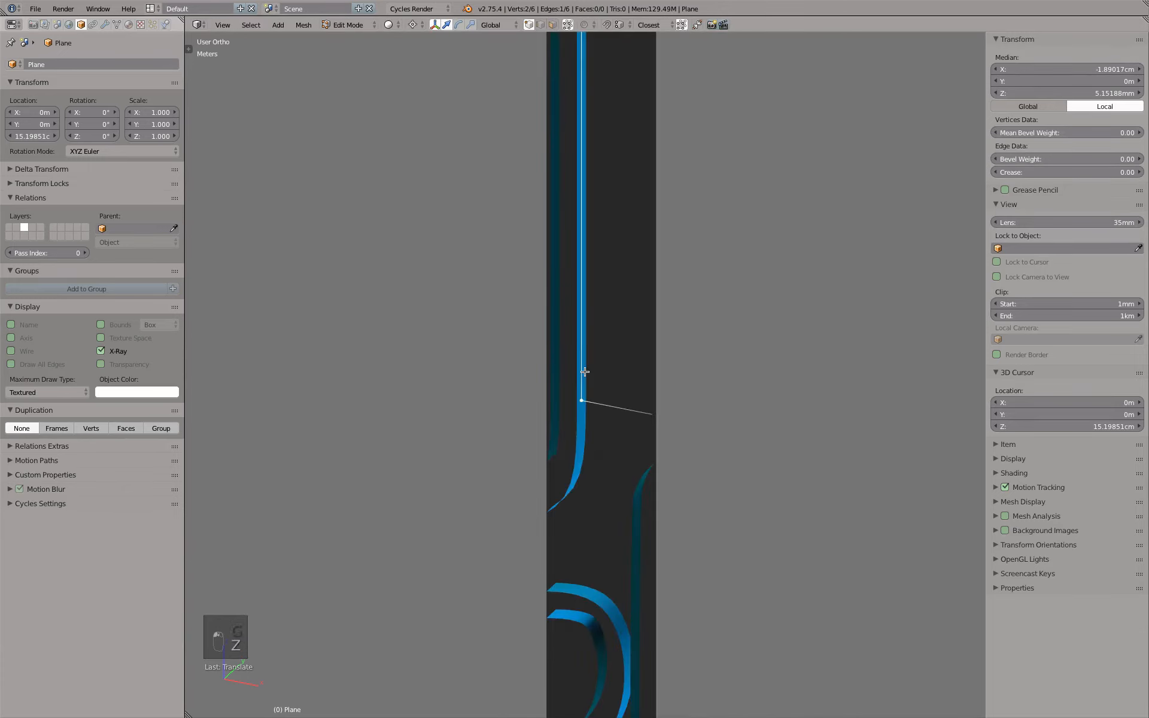
key("alt+b")
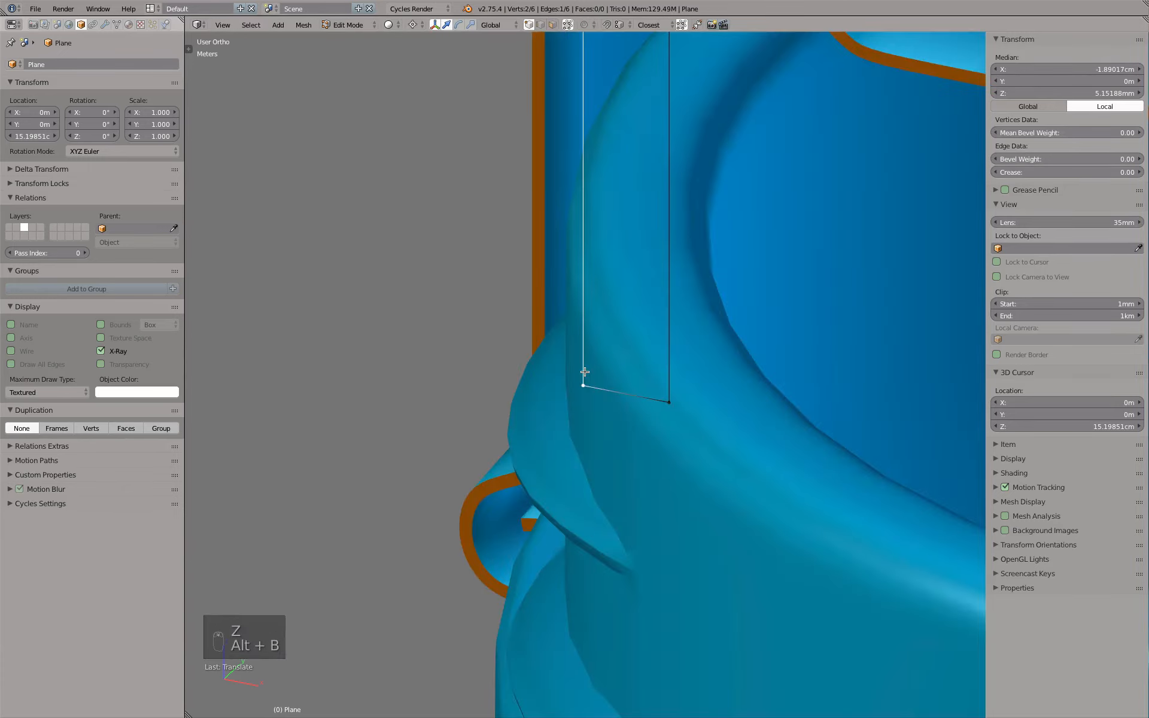
key("KP_1")
- Nudge the slanted edge's lower vertex slightly inward and its upper vertex slightly outward along X to fit the cap's bend
scroll(564, 338, "up", 3)
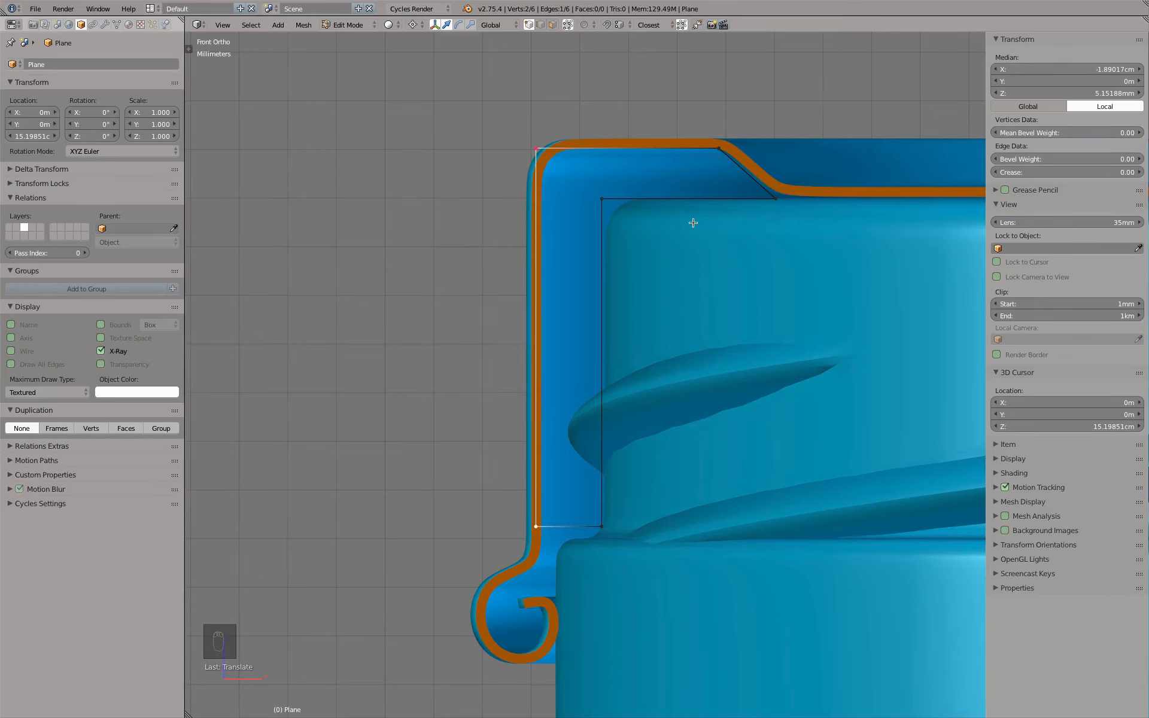
scroll(672, 246, "up", 5)
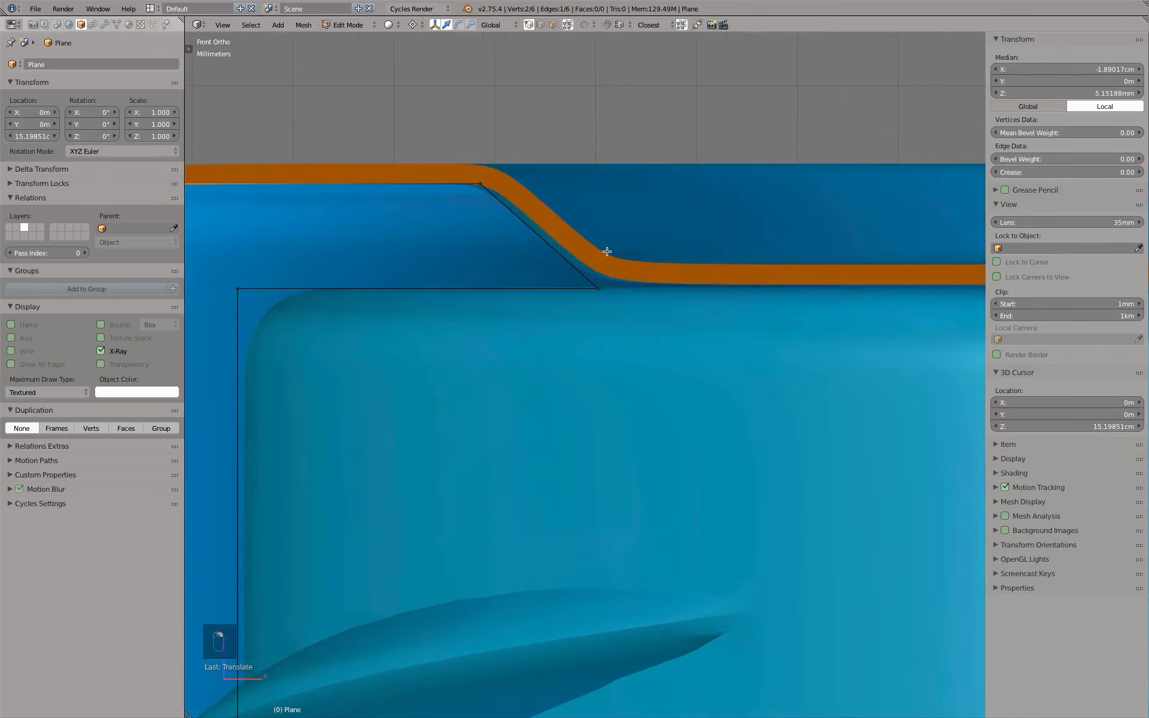
scroll(607, 251, "up", 3)
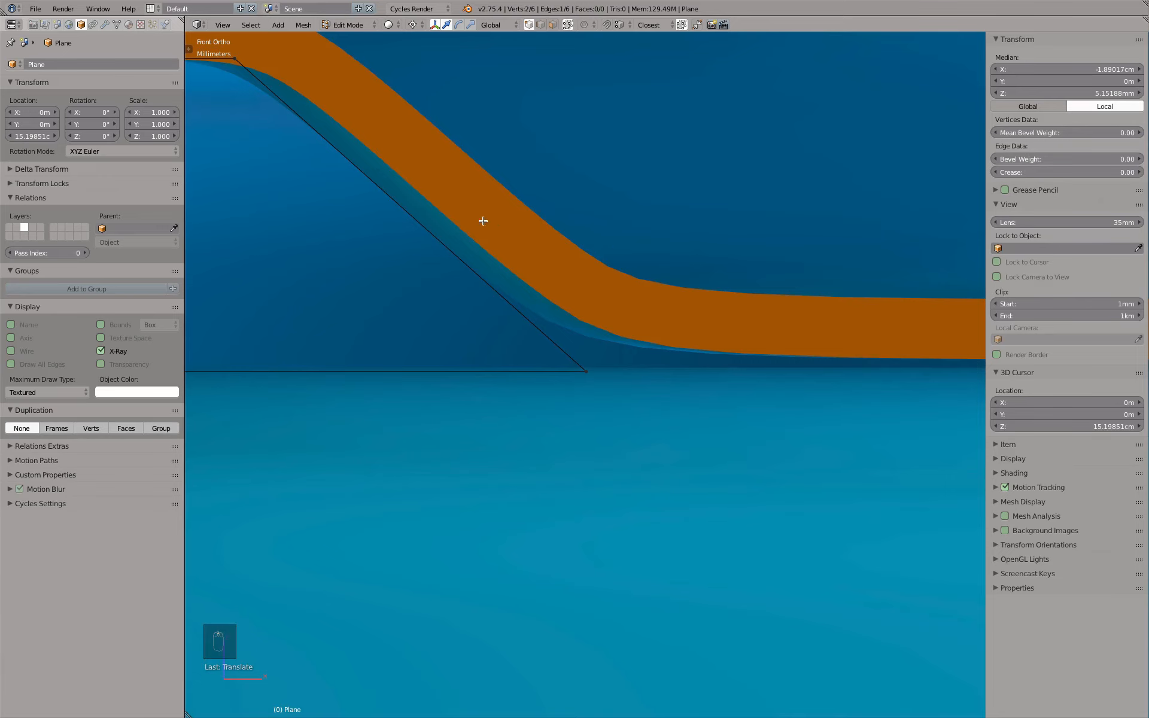
middle_click_drag(451, 204, 603, 324, "shift")
right_click(470, 241)
right_click(745, 482)
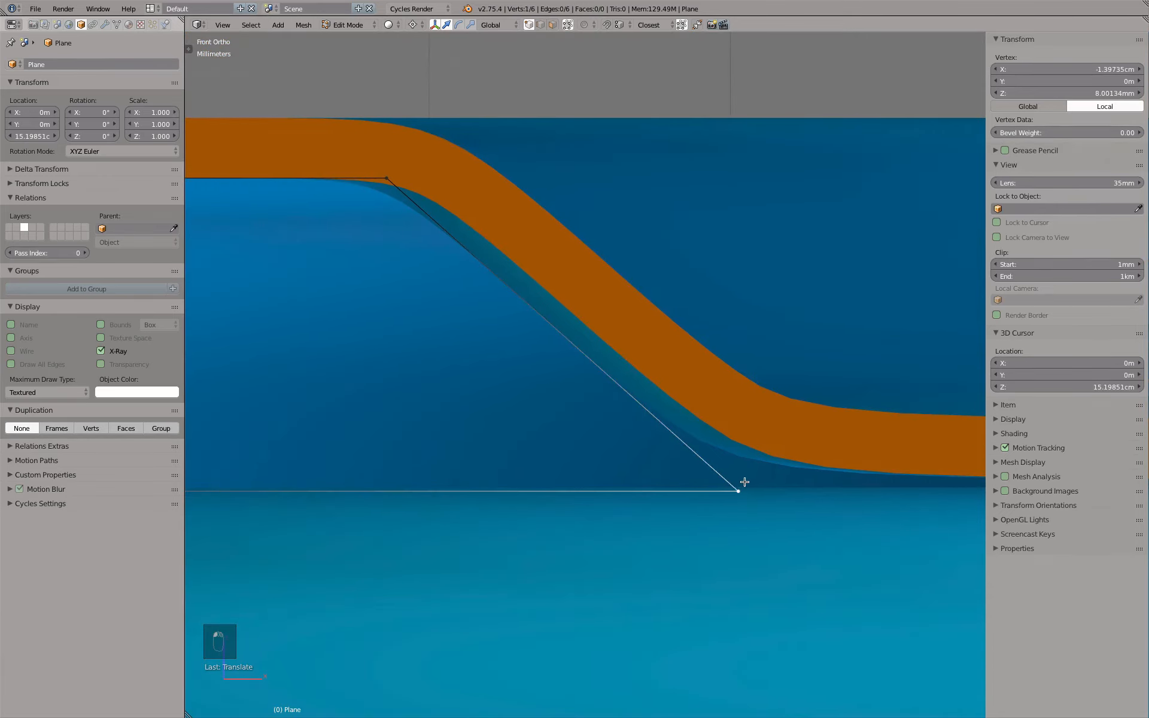
key("g")
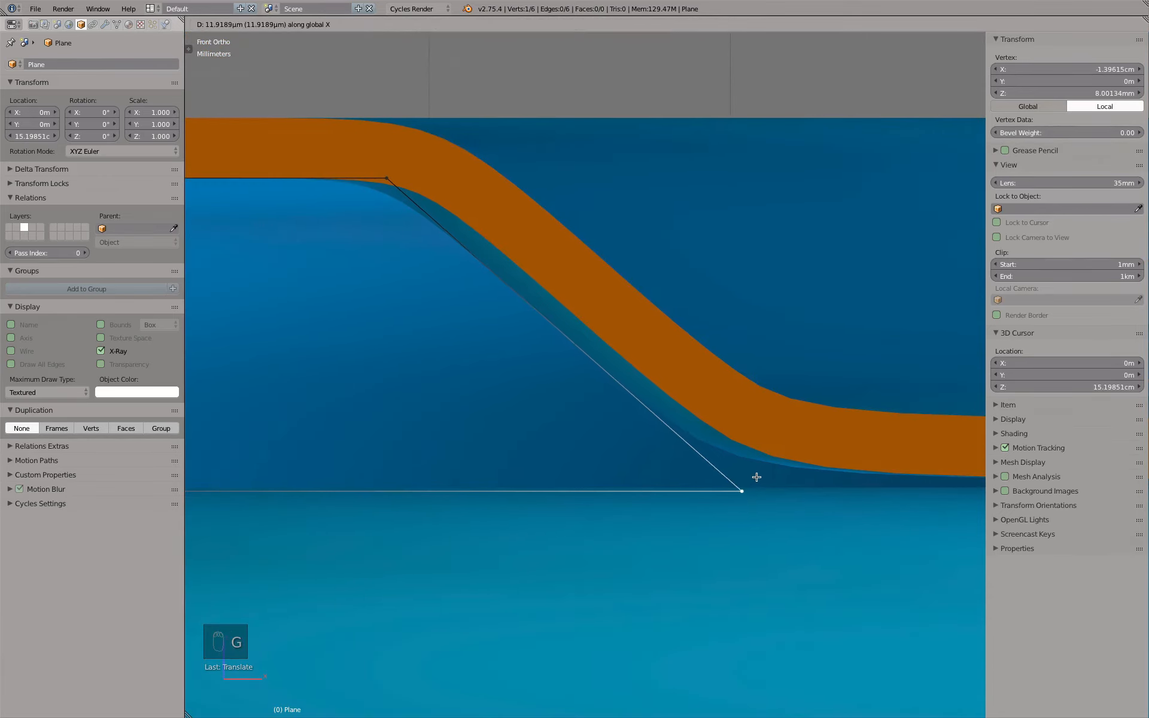
left_click(758, 478)
right_click(399, 174)
key("g")
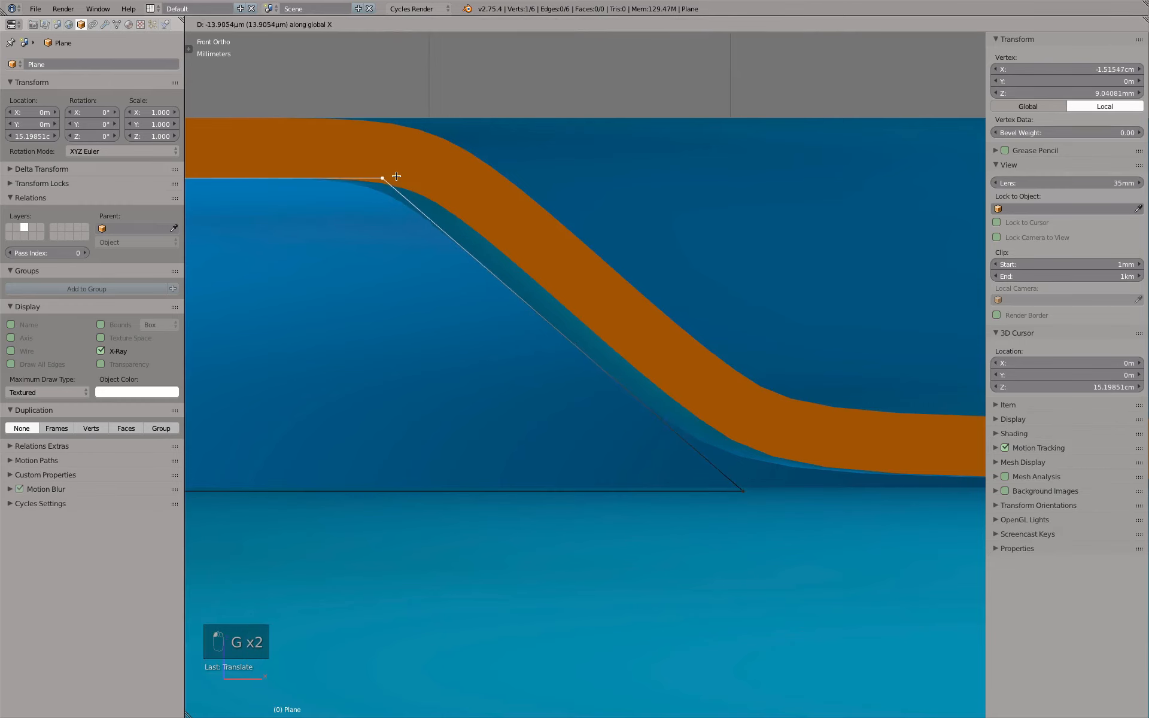
left_click(400, 176)
- Raise the profile's horizontal edge above the bottle rim about 0.011 mm along Z, to a local Z of about 8.013 mm
scroll(461, 323, "down", 4)
middle_click_drag(497, 359, 779, 262, "shift")
right_click(408, 350)
right_click(943, 334, "shift")
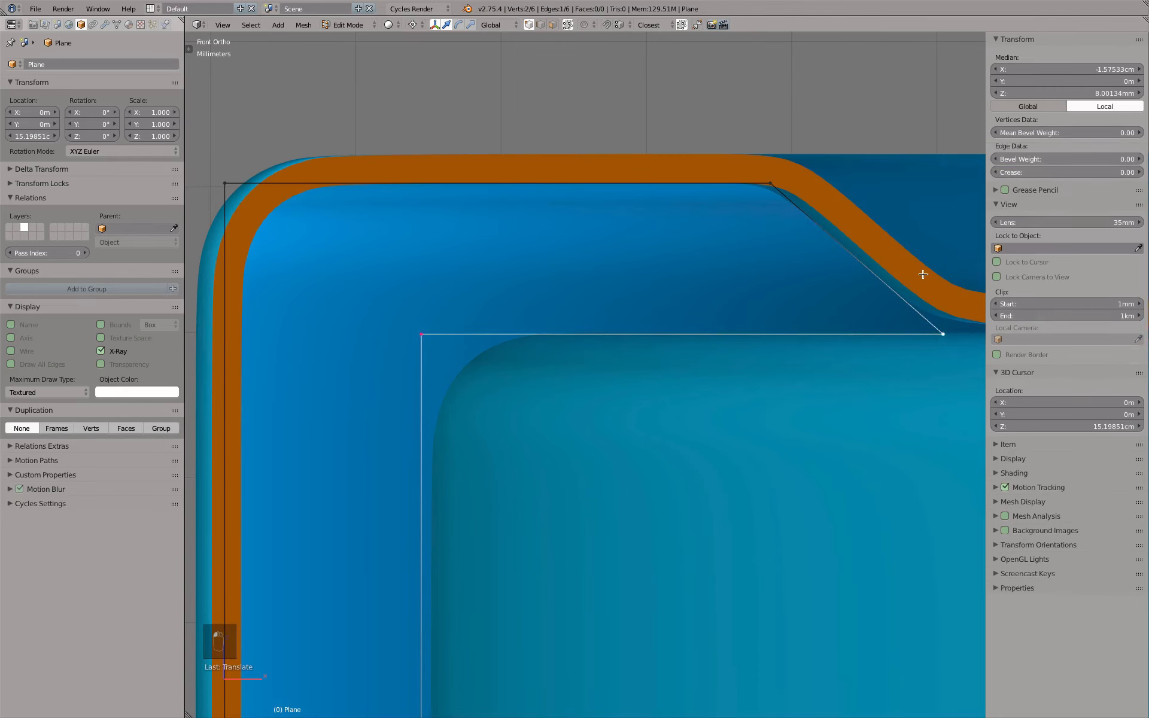
scroll(922, 280, "up", 2)
key("g")
key("z")
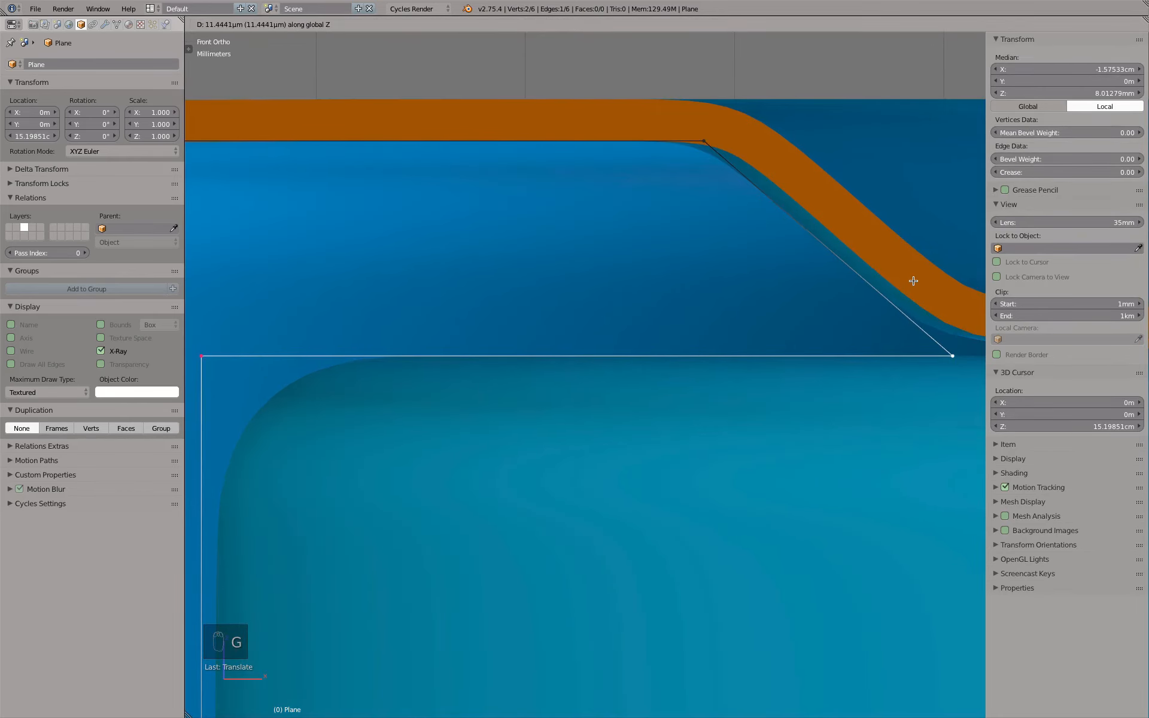
left_click(913, 281)
scroll(836, 330, "down", 3)
scroll(836, 330, "down", 3)
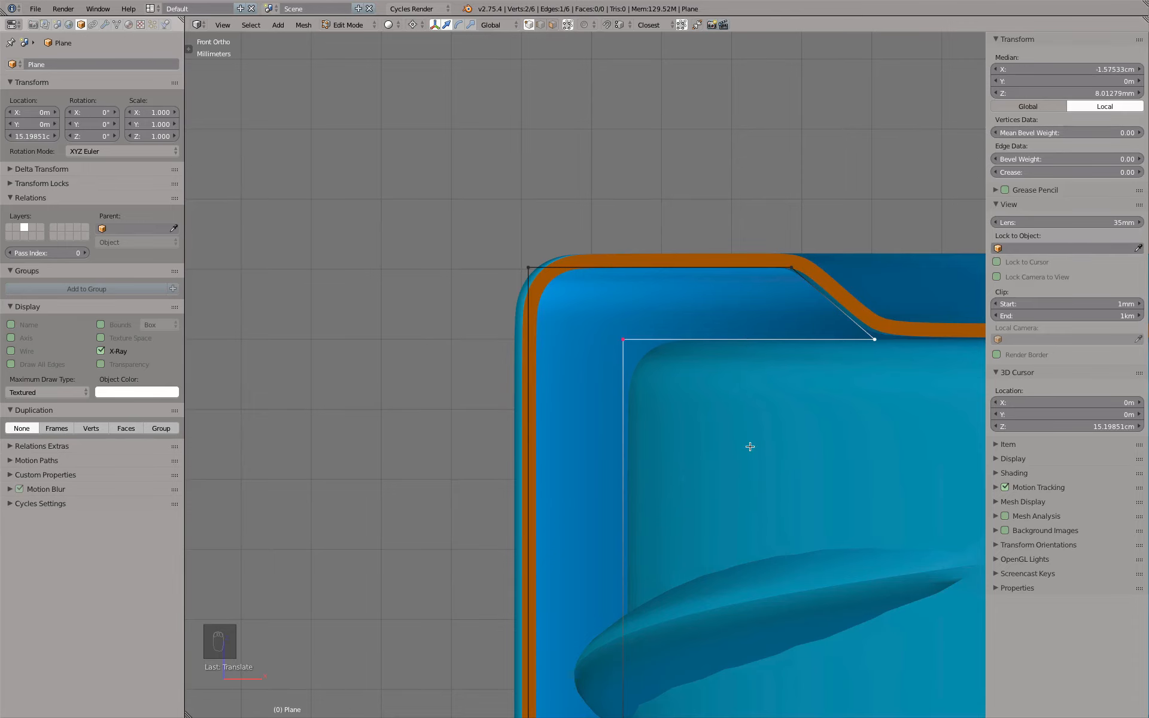
scroll(750, 446, "down", 2)
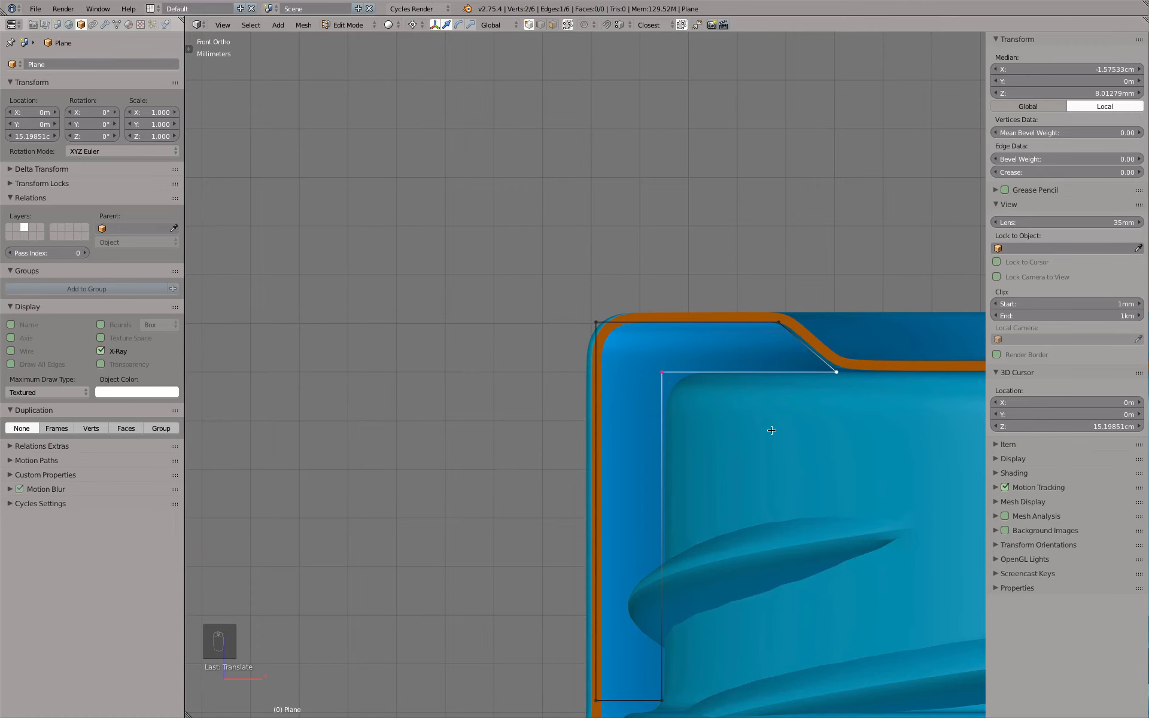
middle_click_drag(772, 430, 784, 417)
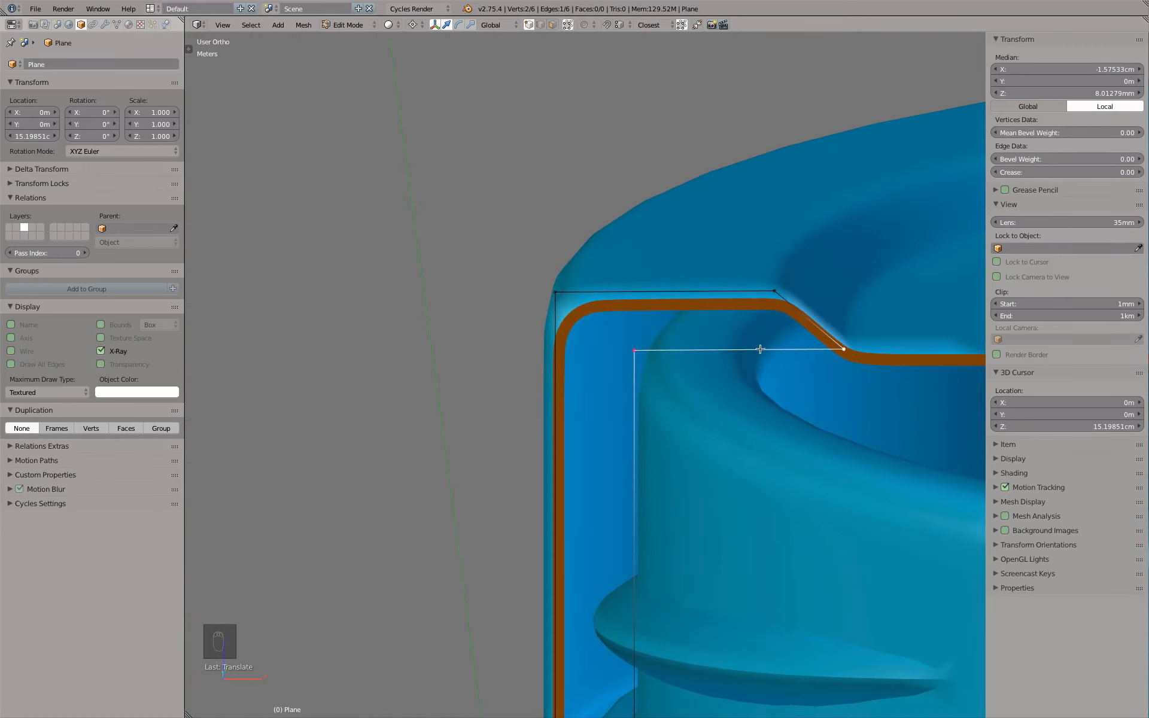
- Move the slanted edge's lower vertex outward about 1.343 mm along X, to a local X of about -1.530 cm
middle_click_drag(841, 349, 823, 372)
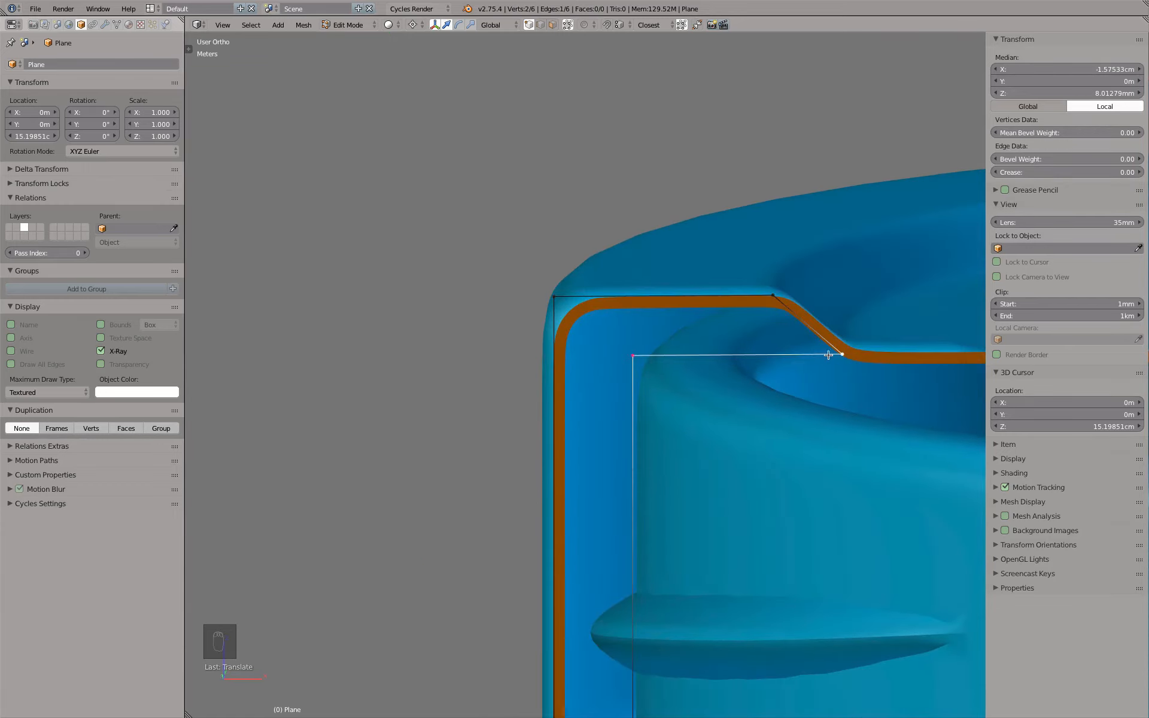
middle_click_drag(812, 354, 842, 359)
right_click(845, 359)
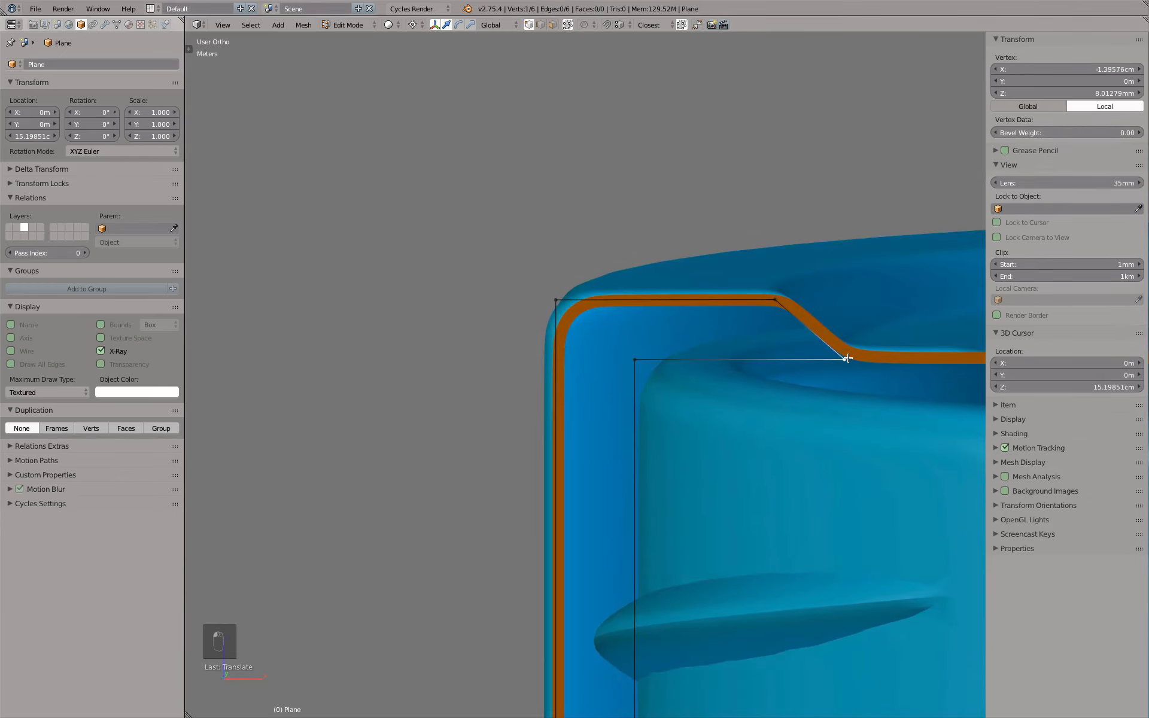
key("g")
key("x")
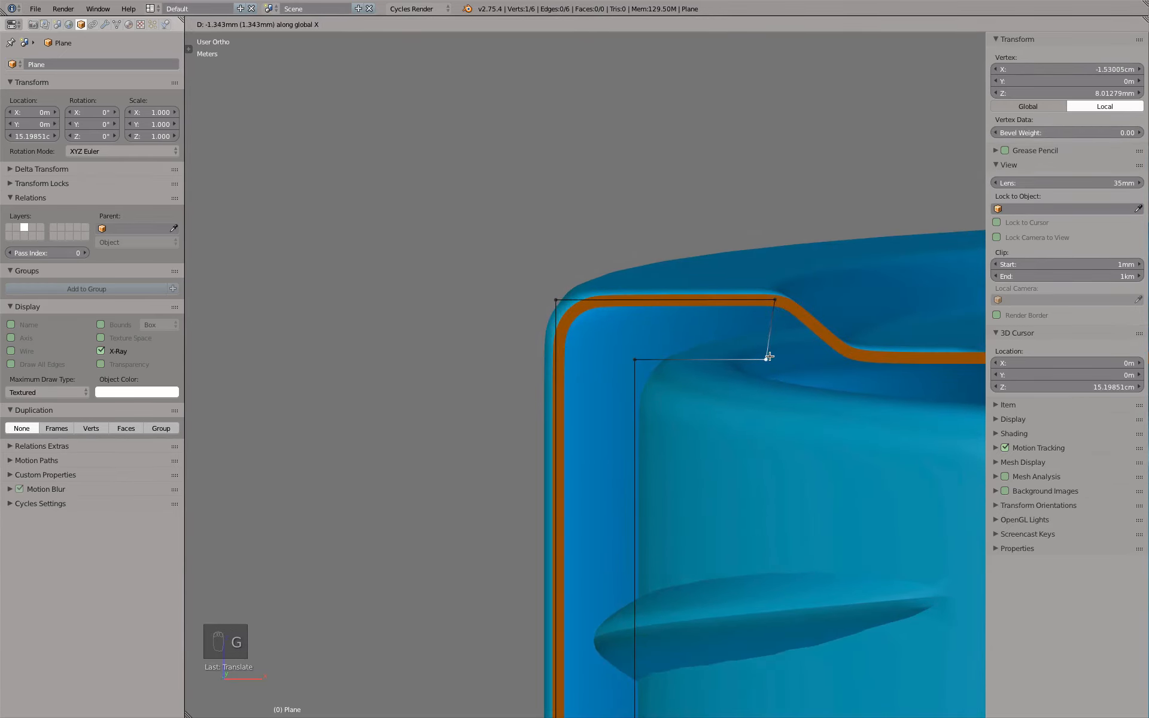
left_click(770, 357)
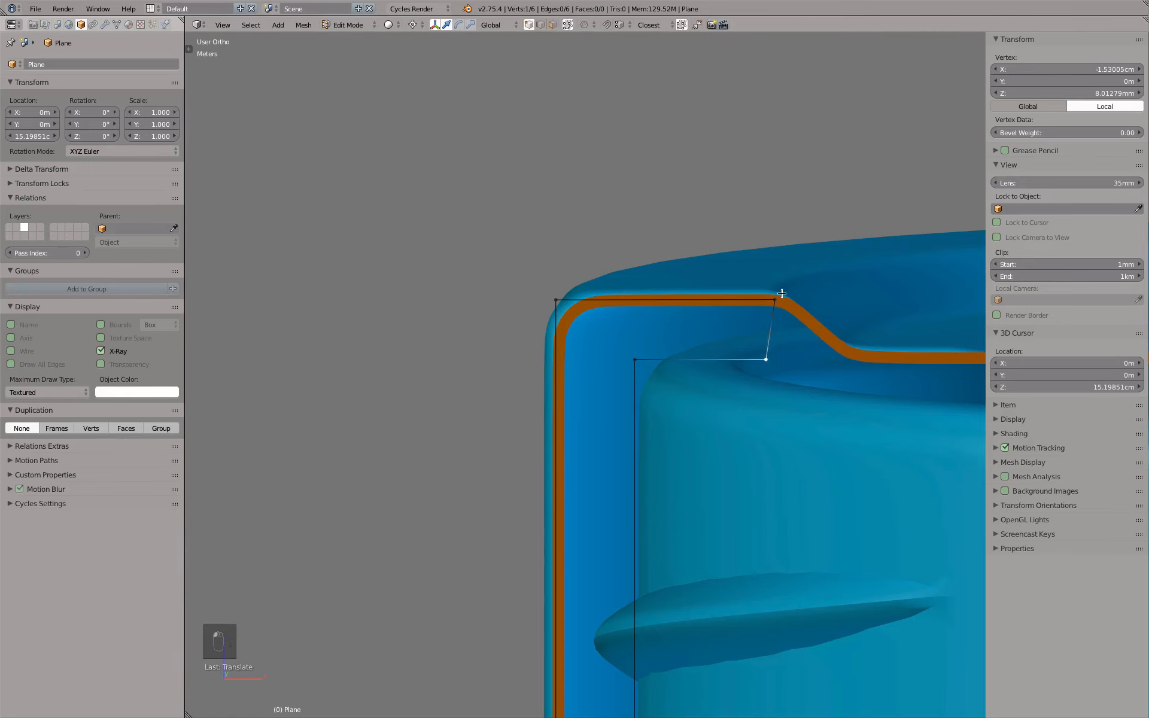
- Shift the profile's whole inner end edge outward about 0.236 mm along X, to a median X of about -1.546 cm
right_click(774, 299, "shift")
key("g")
key("x")
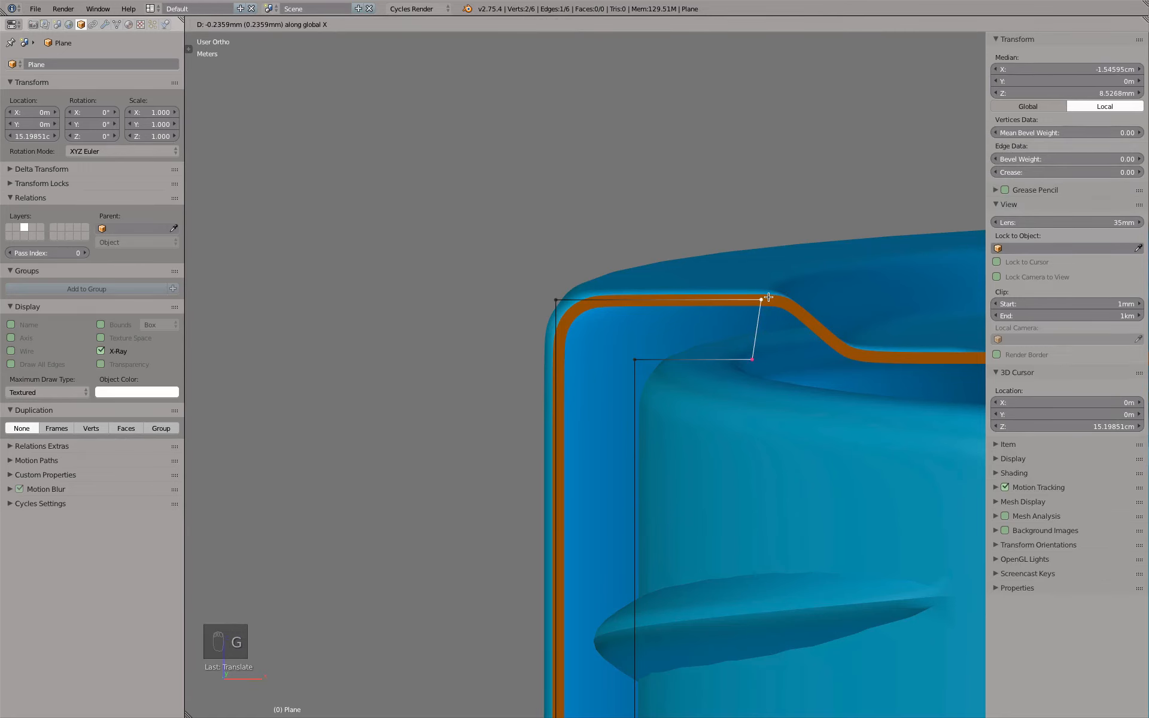
left_click(769, 297)
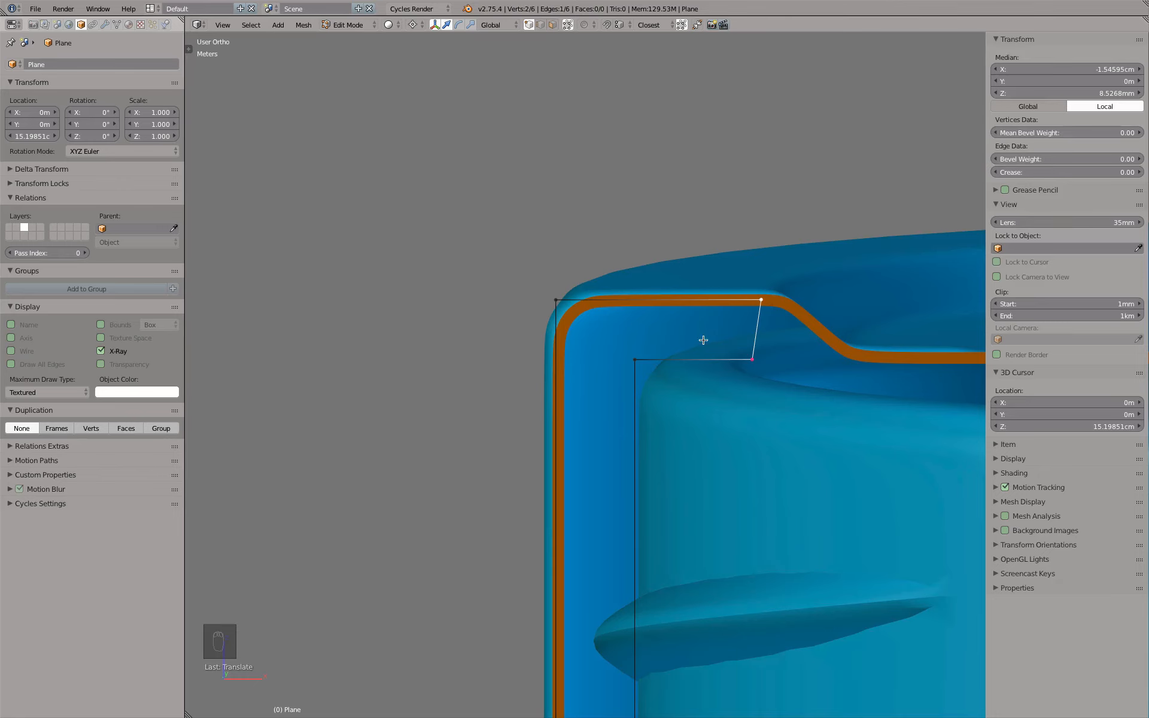
- In front view, move the end edge's lower vertex along X to line up vertically with its upper vertex
key("KP_1")
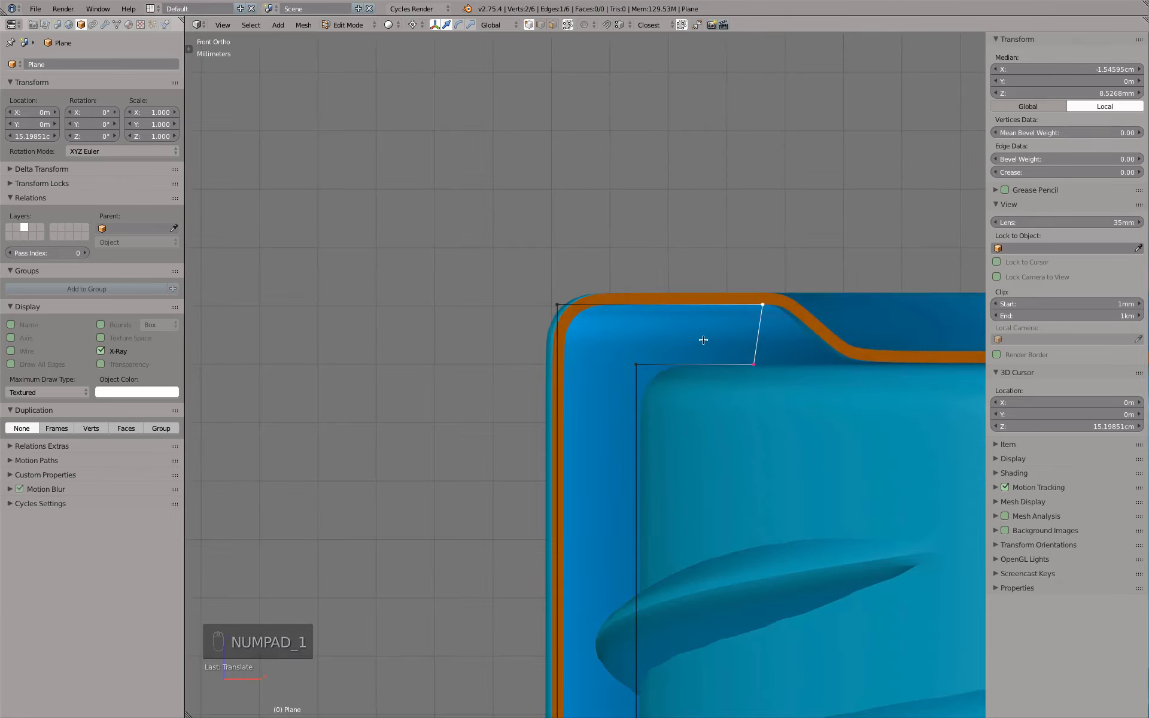
right_click(786, 313)
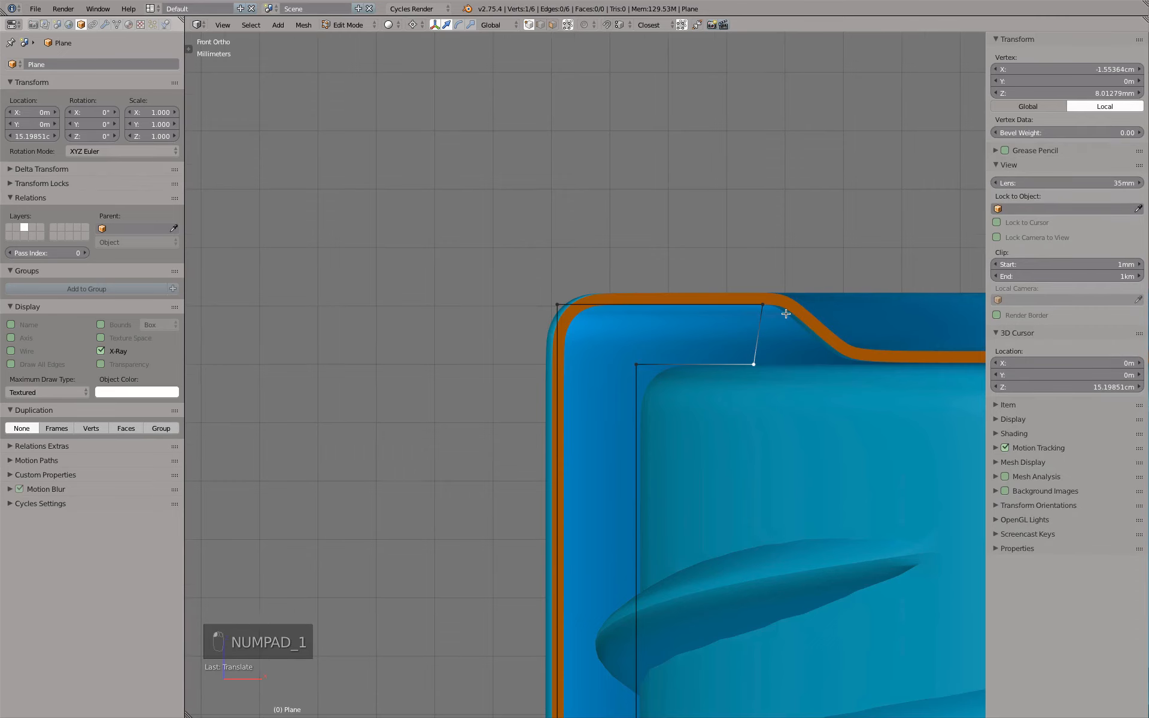
scroll(786, 313, "up", 1)
key("g")
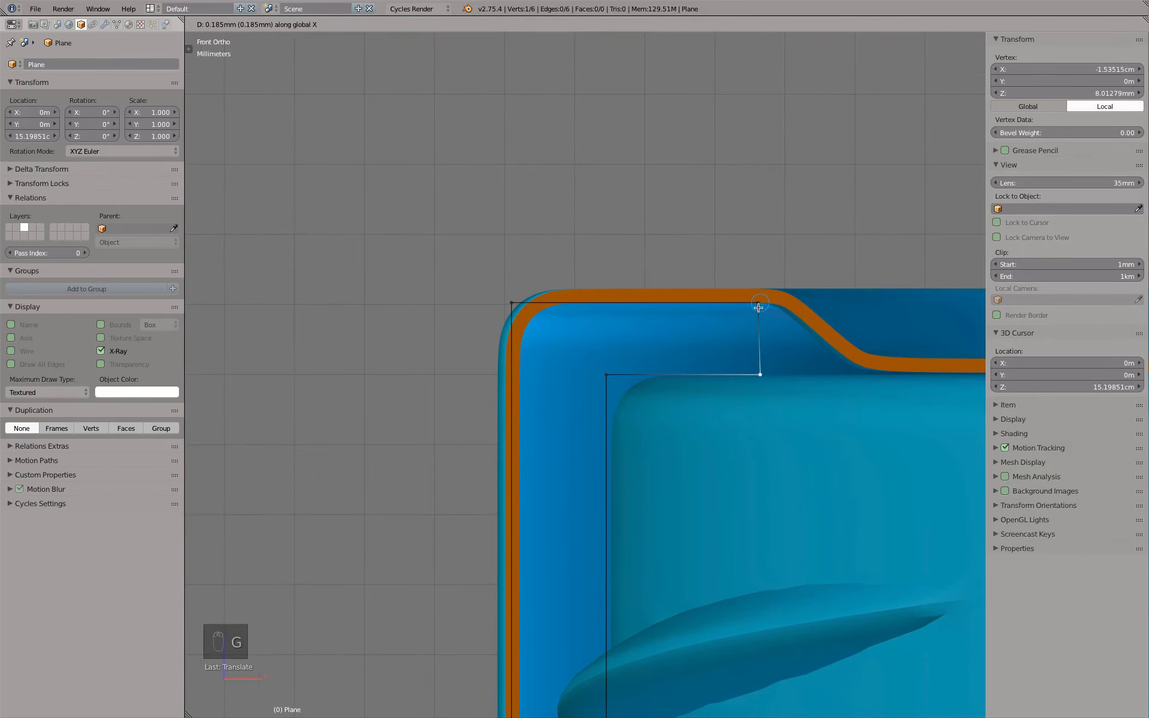
left_click(759, 310)
- Select both vertices of the end edge and move it slightly inward along X, to a median X of about -1.534 cm
right_click(761, 316, "shift")
key("comma")
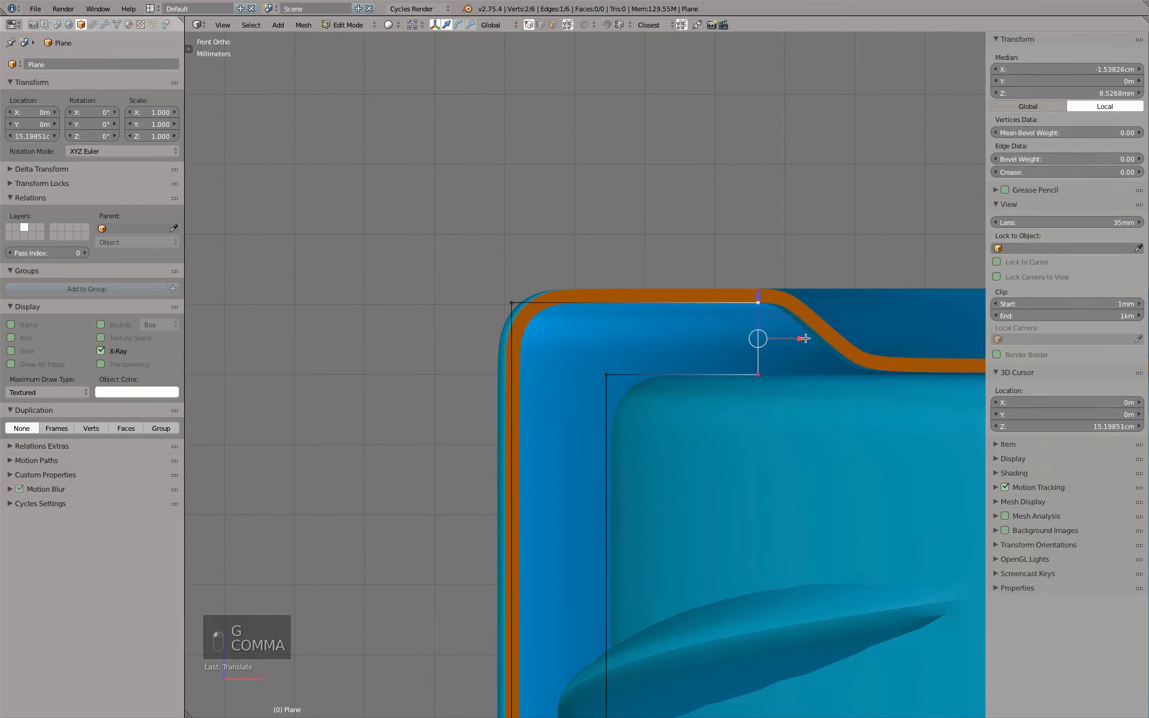
key("s")
left_click(806, 339)
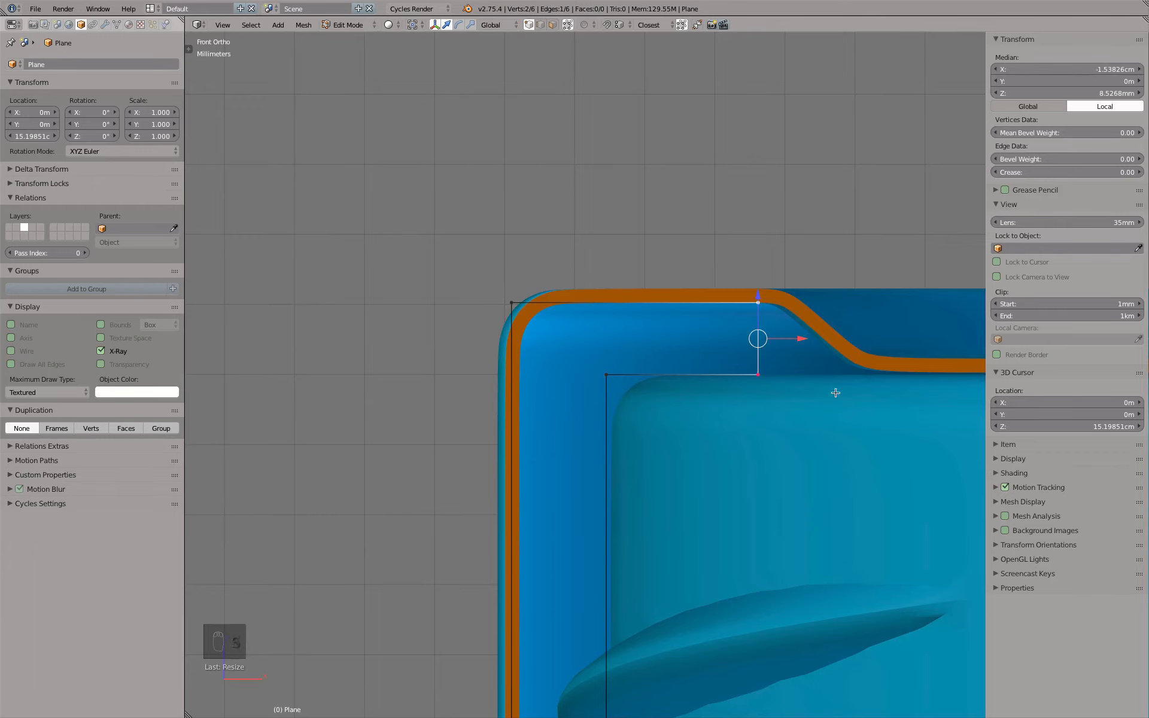
left_click_drag(806, 341, 710, 336)
scroll(675, 326, "down", 2)
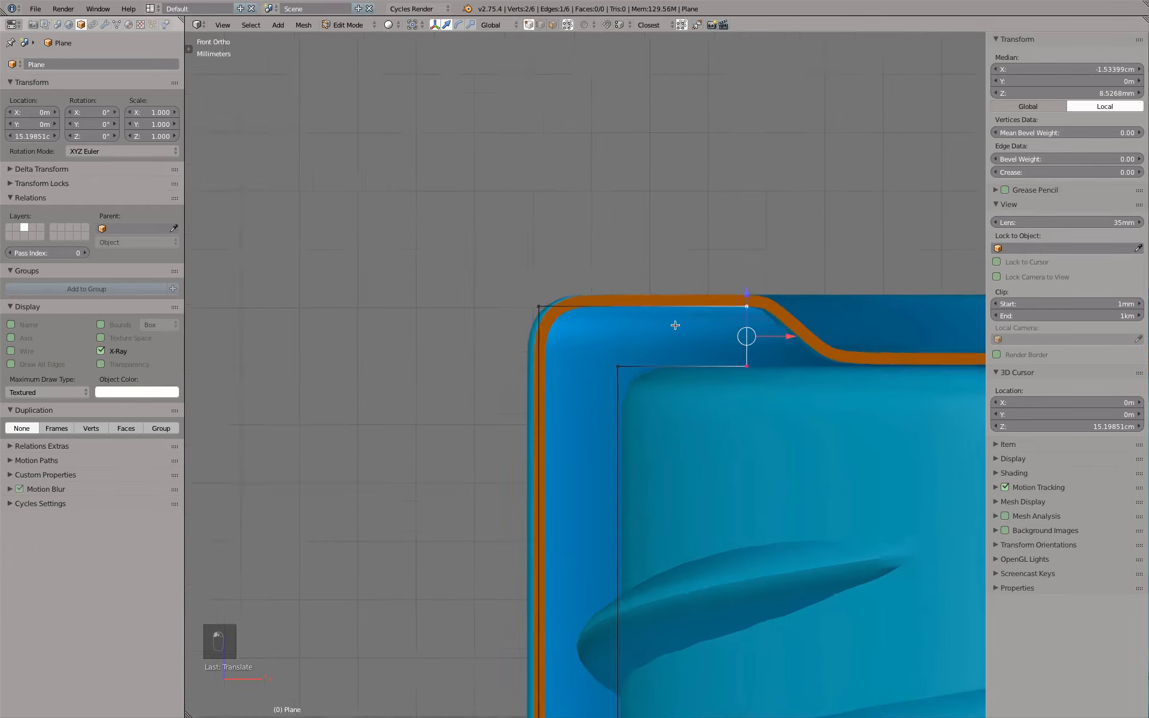
middle_click_drag(657, 428, 662, 451)
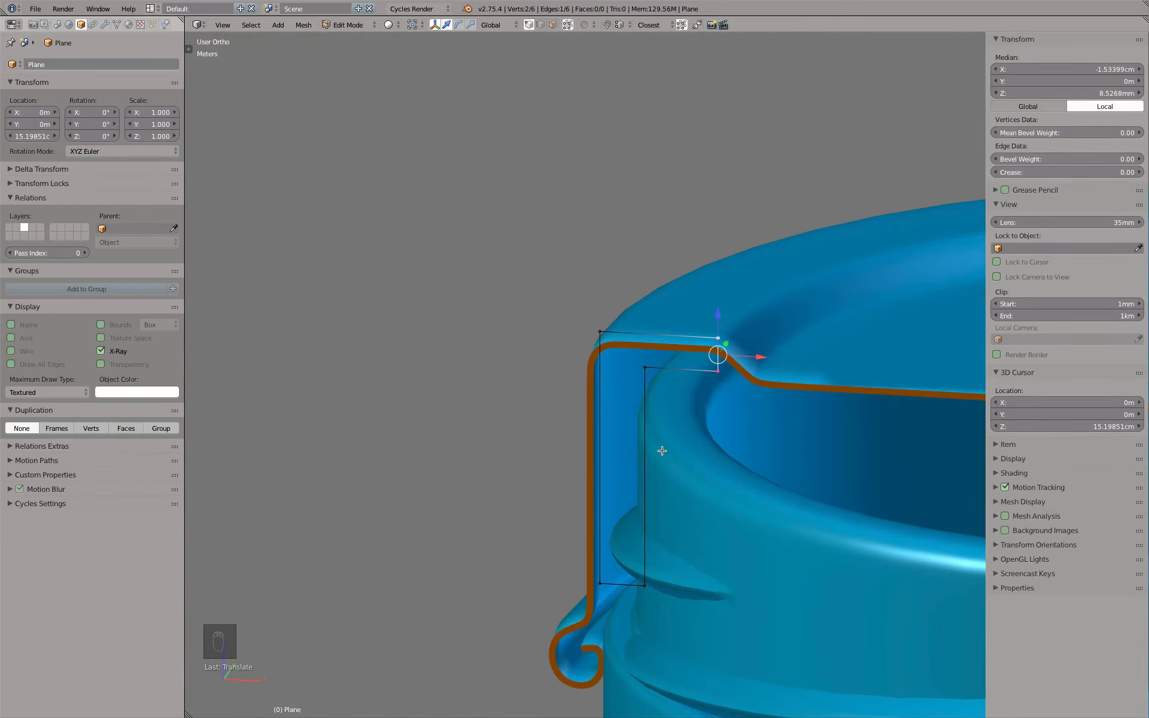
key("KP_1")
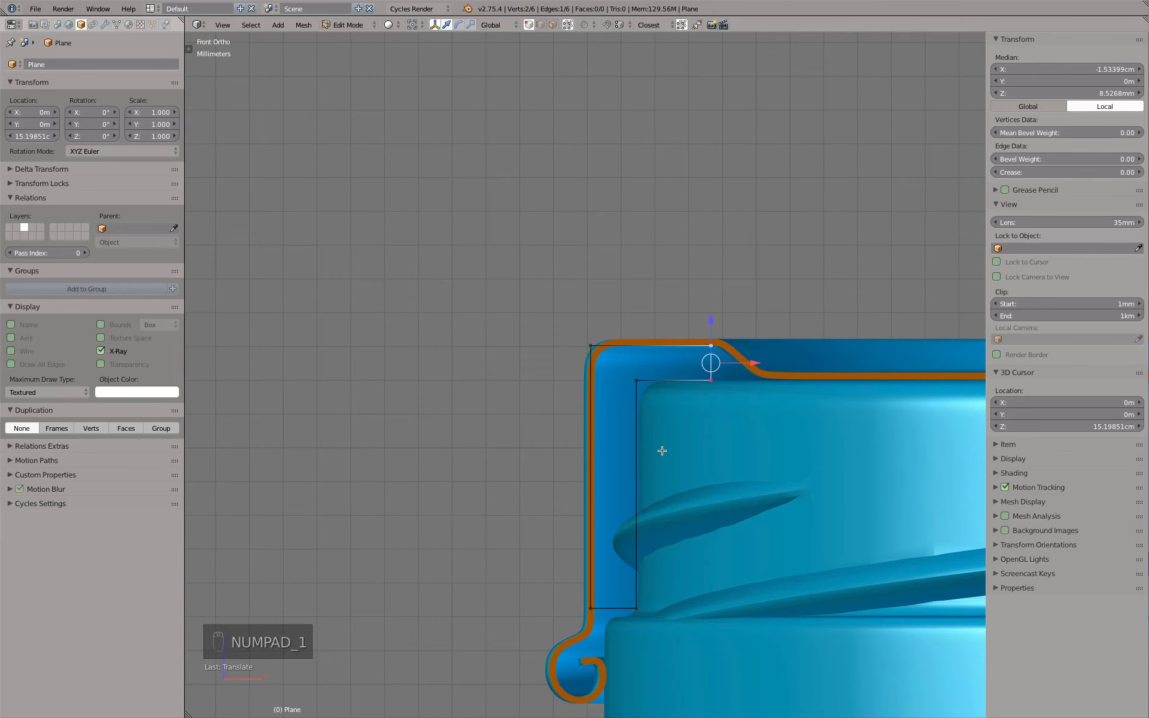
- Leave mesh editing, move the profile object to layer 11, and show the cap's layer alongside it
key("Tab")
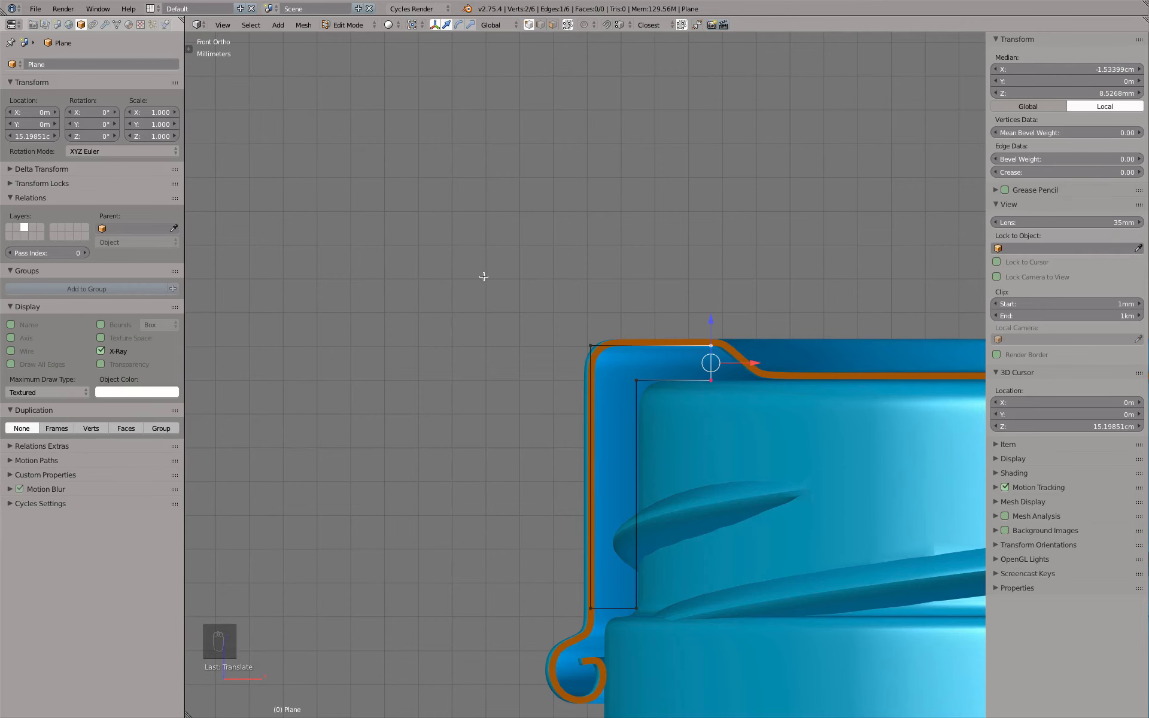
scroll(482, 275, "down", 2)
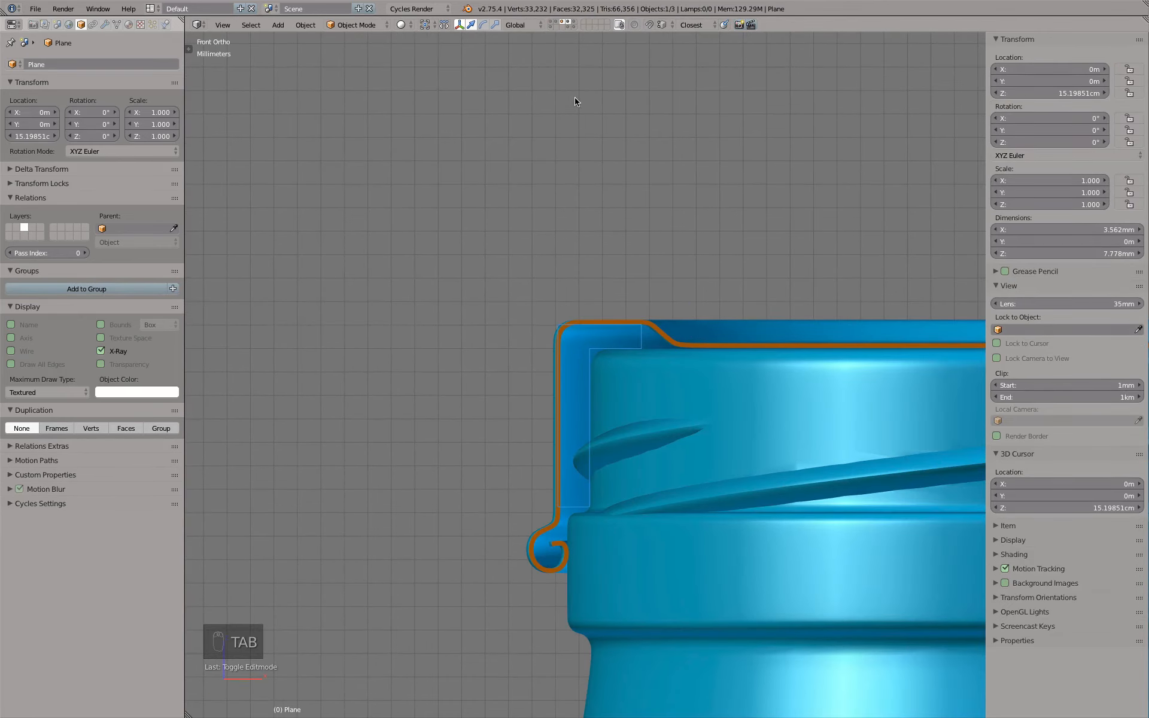
key("m")
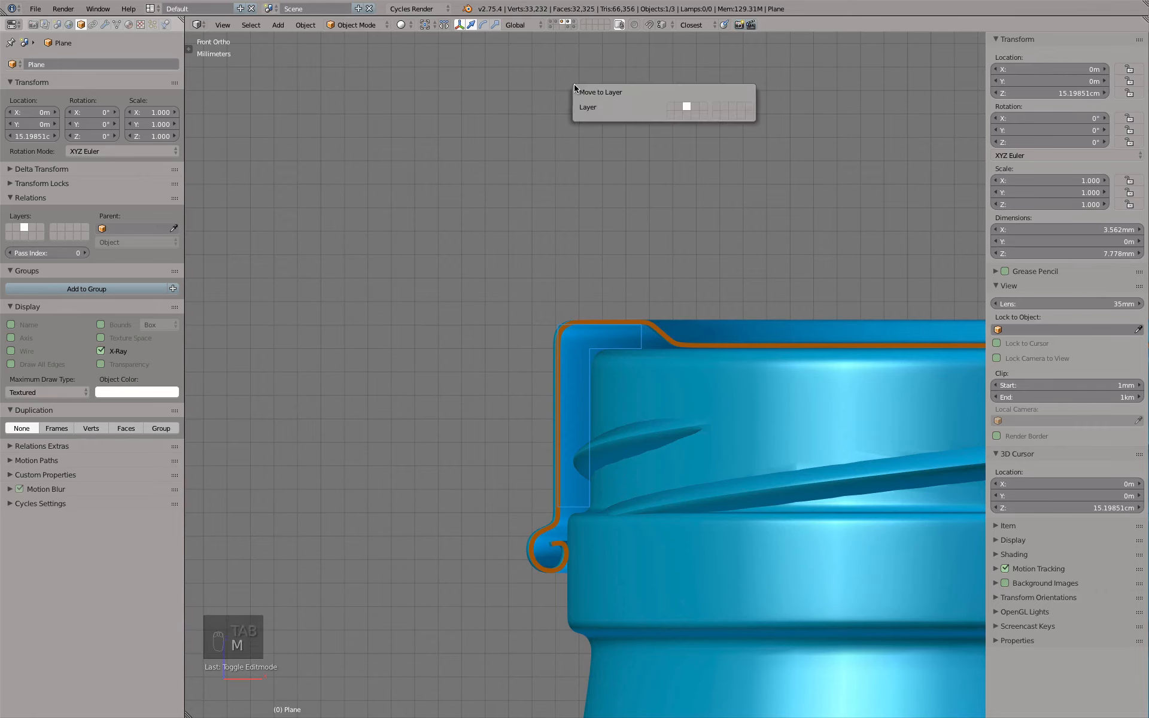
left_click(671, 116)
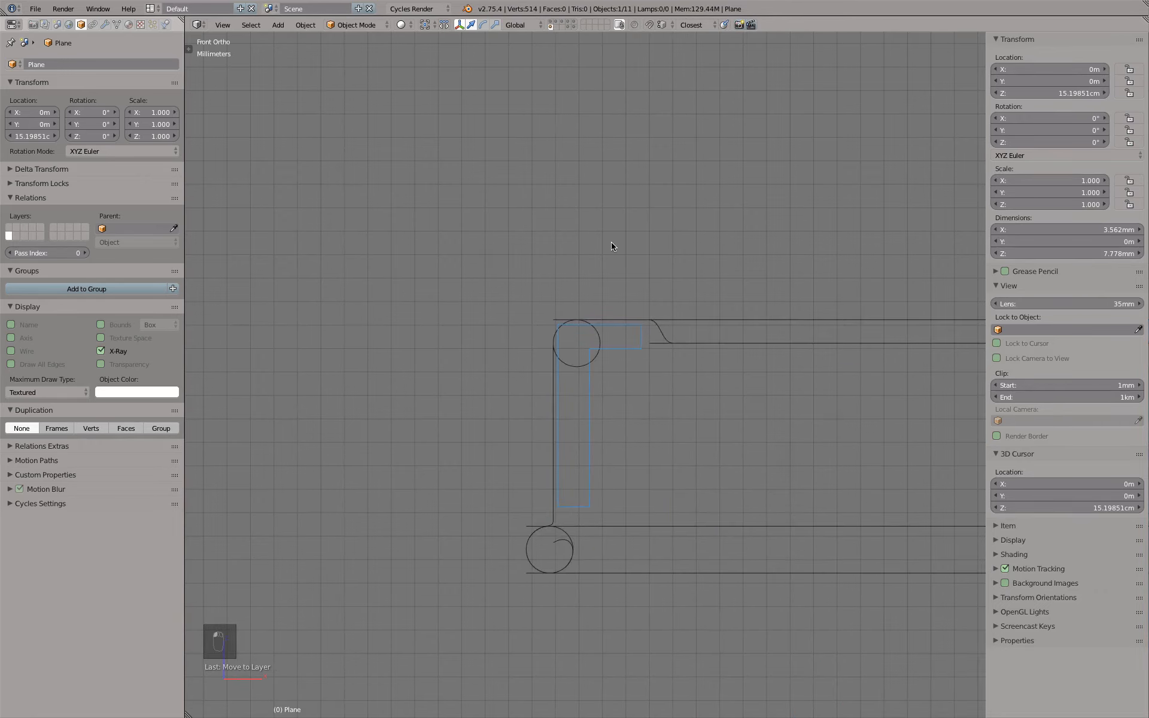
left_click(569, 25, "shift")
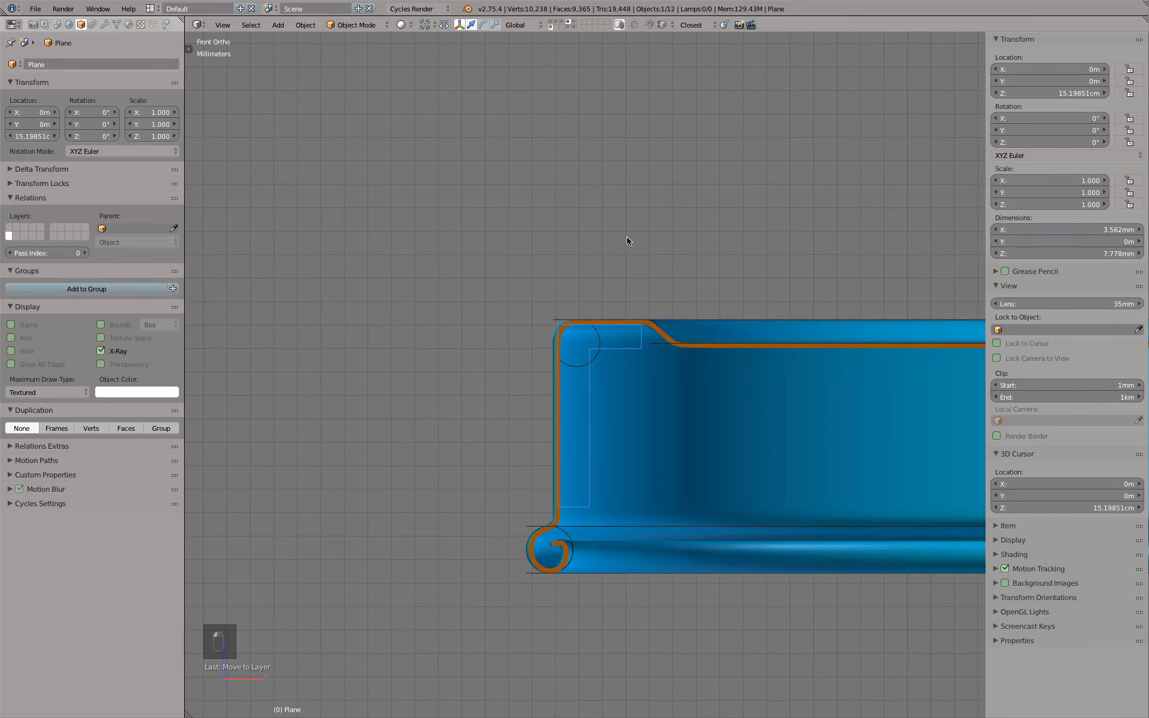
- Add a Screw modifier to the profile with 6 steps and 6 render steps
scroll(626, 401, "up", 3)
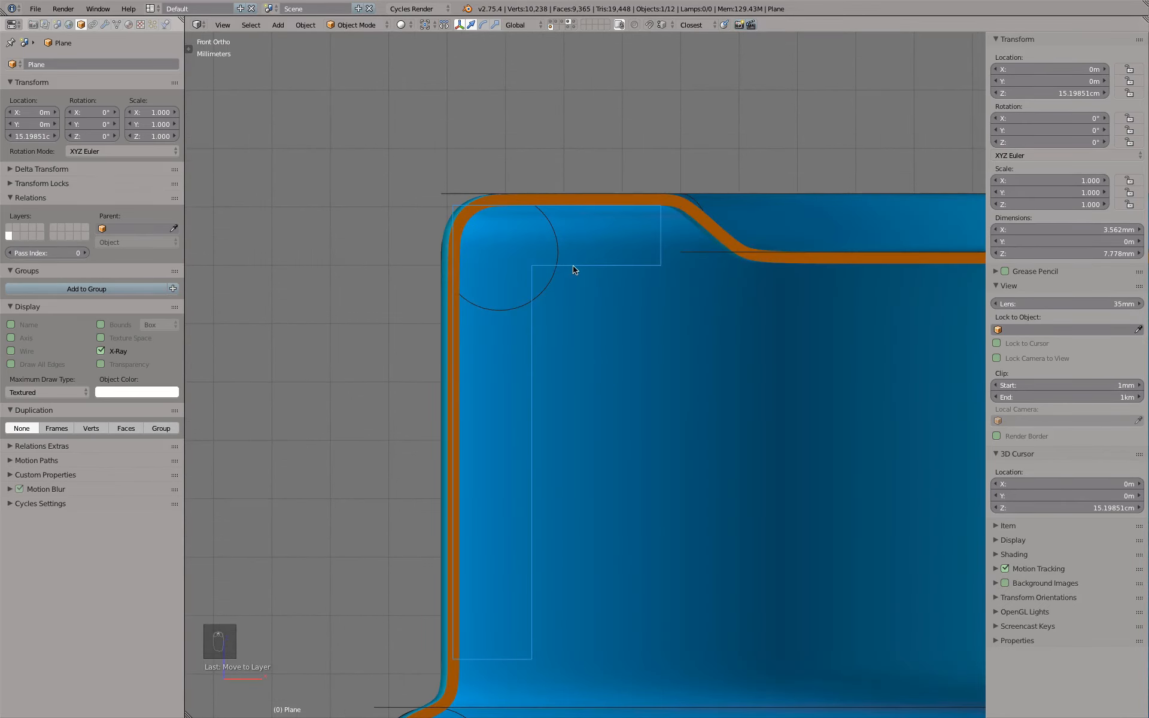
left_click(105, 25)
left_click(93, 65)
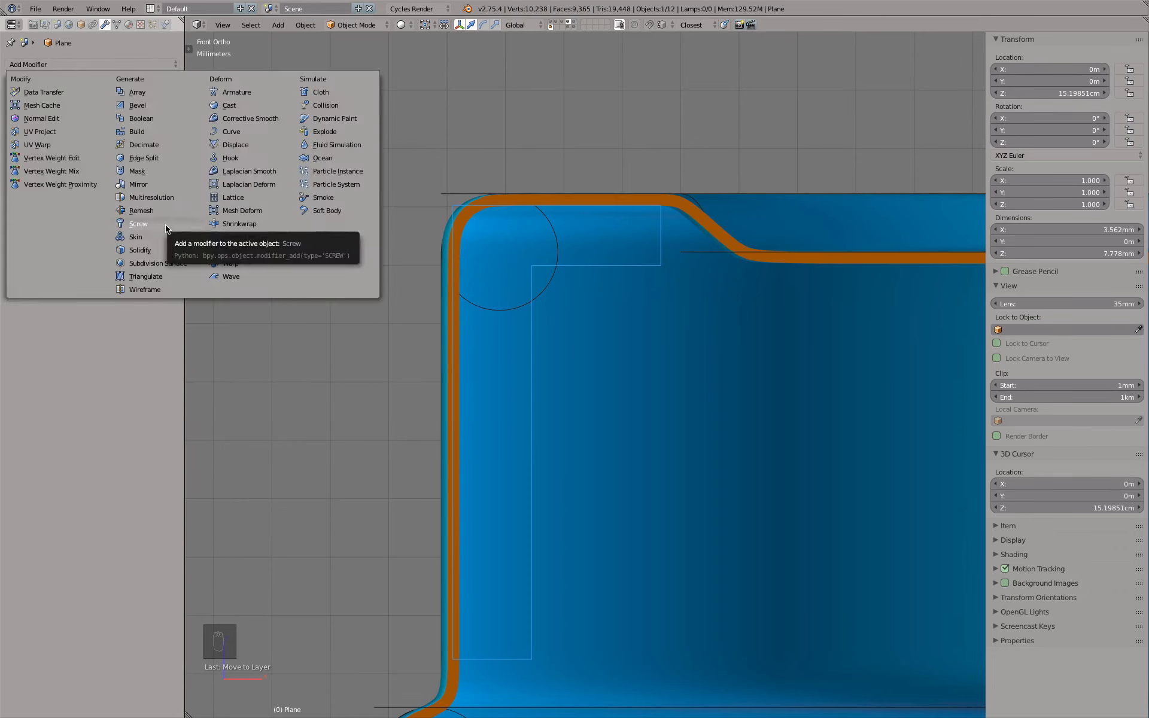
left_click(138, 224)
scroll(518, 225, "down", 10)
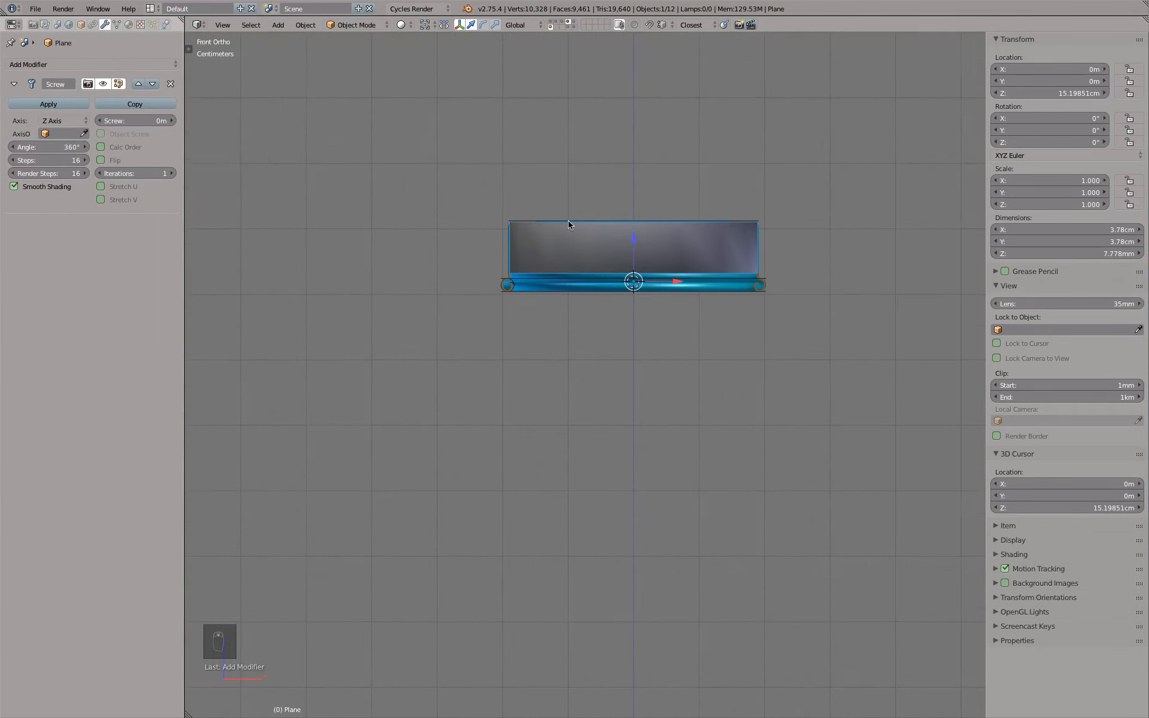
middle_click_drag(659, 203, 631, 217)
left_click_drag(62, 160, 62, 173)
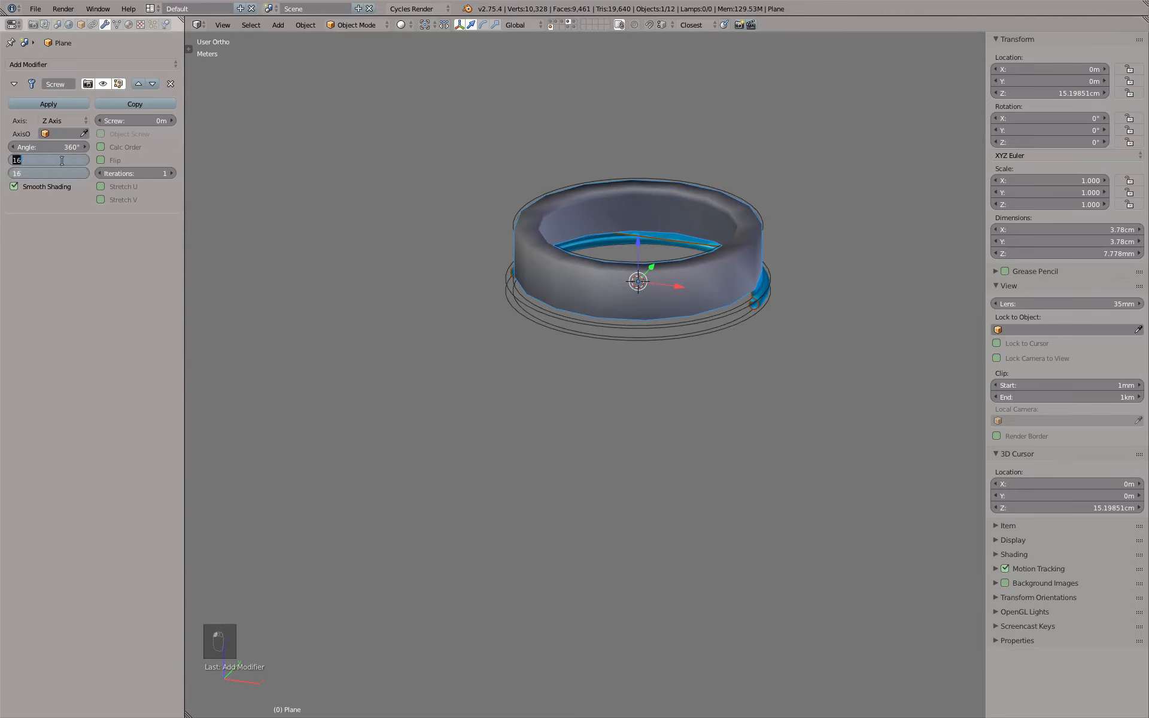
type("6")
key("Return")
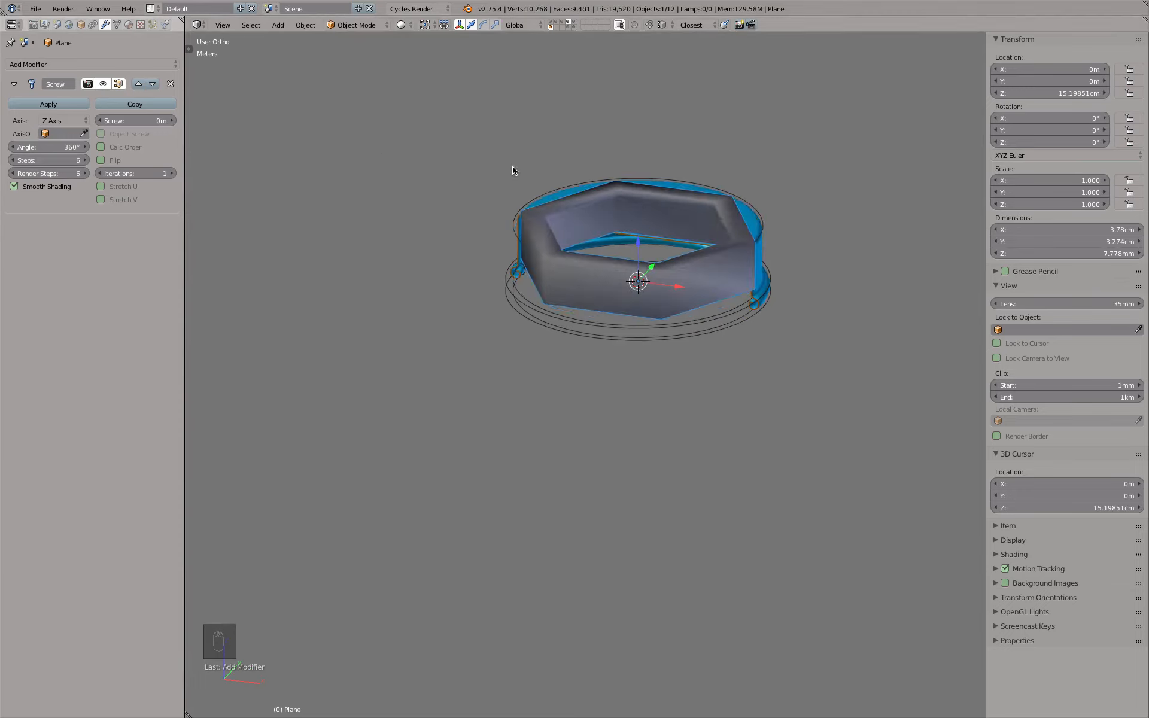
- Duplicate the revolved ring in place, move the copy to the cap's layer 4, and display only that layer
key("shift+d")
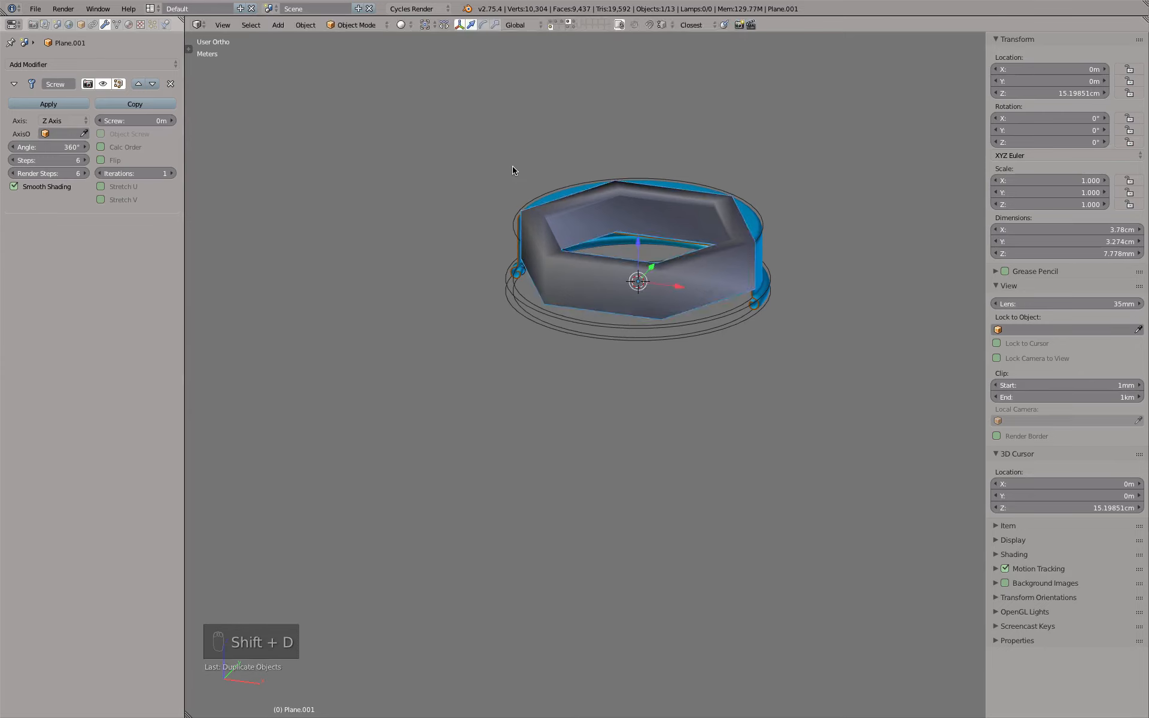
key("m")
left_click(632, 188)
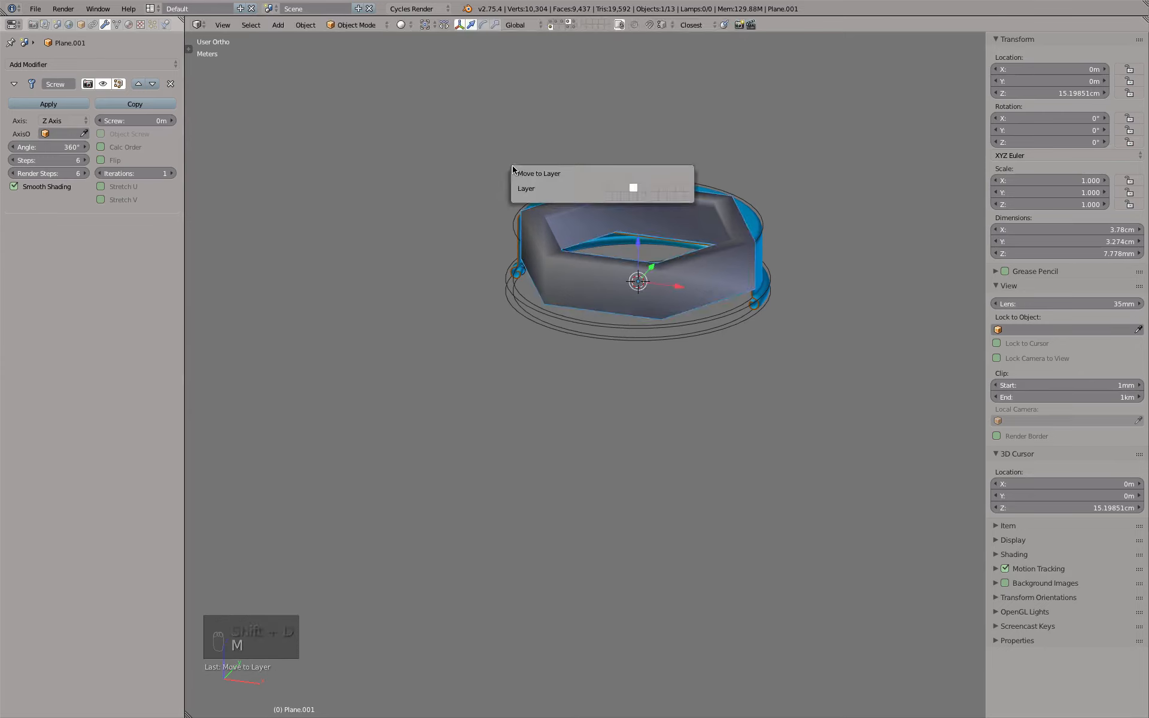
left_click(572, 24)
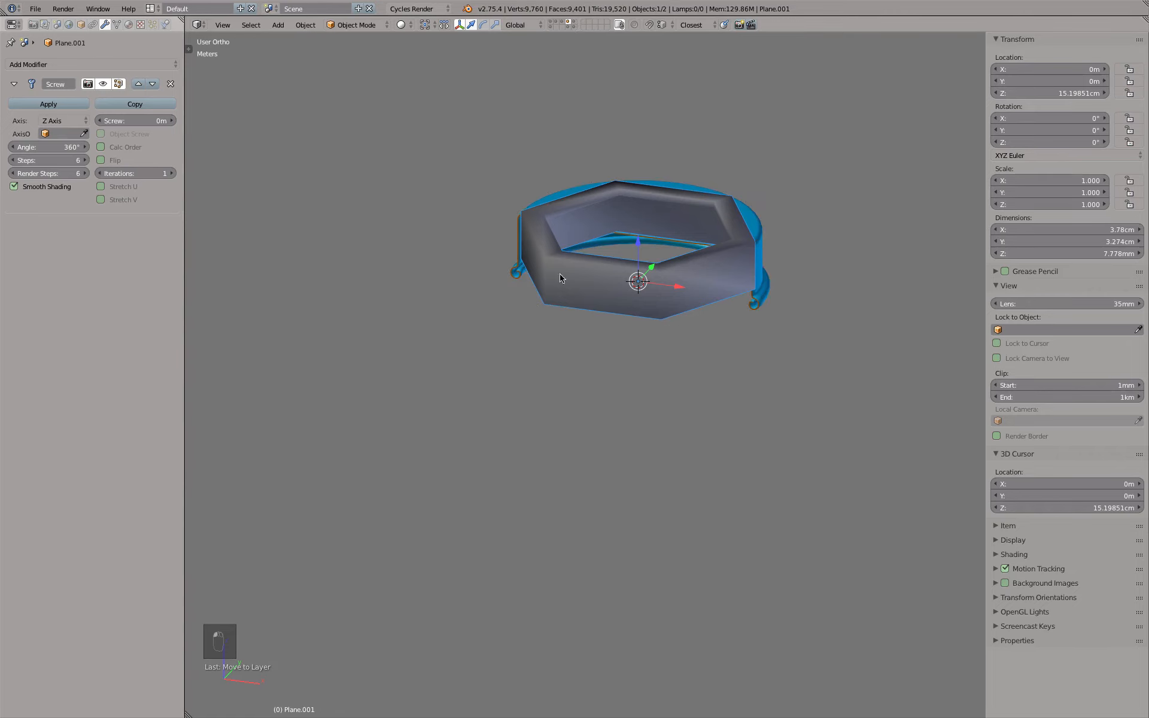
- Apply the copy's Screw modifier and add a Subdivision Surface modifier with 3 view subdivisions
left_click(48, 104)
left_click(97, 65)
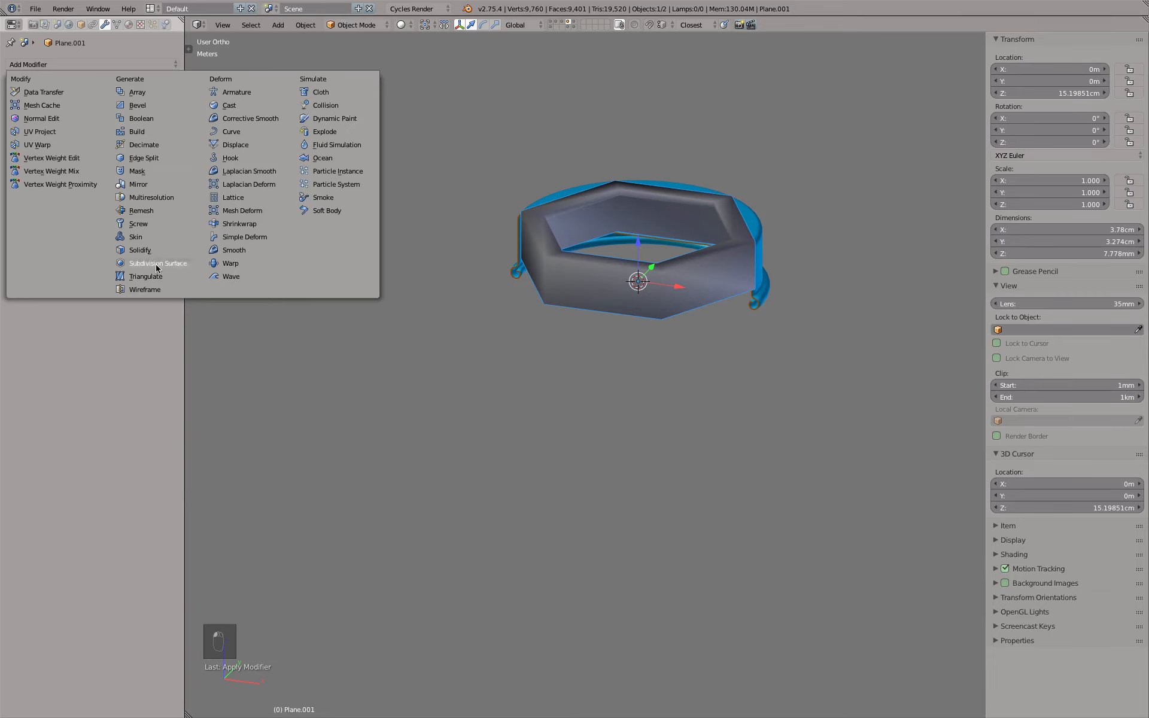
left_click(157, 264)
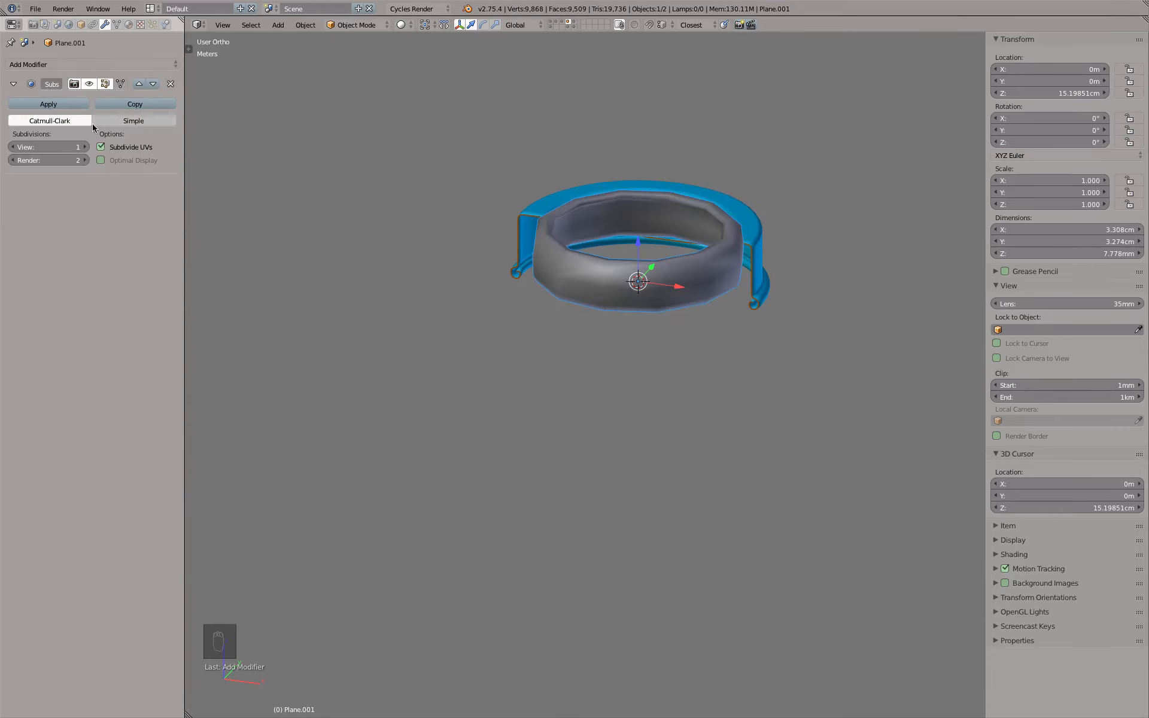
left_click(83, 147)
left_click(84, 148)
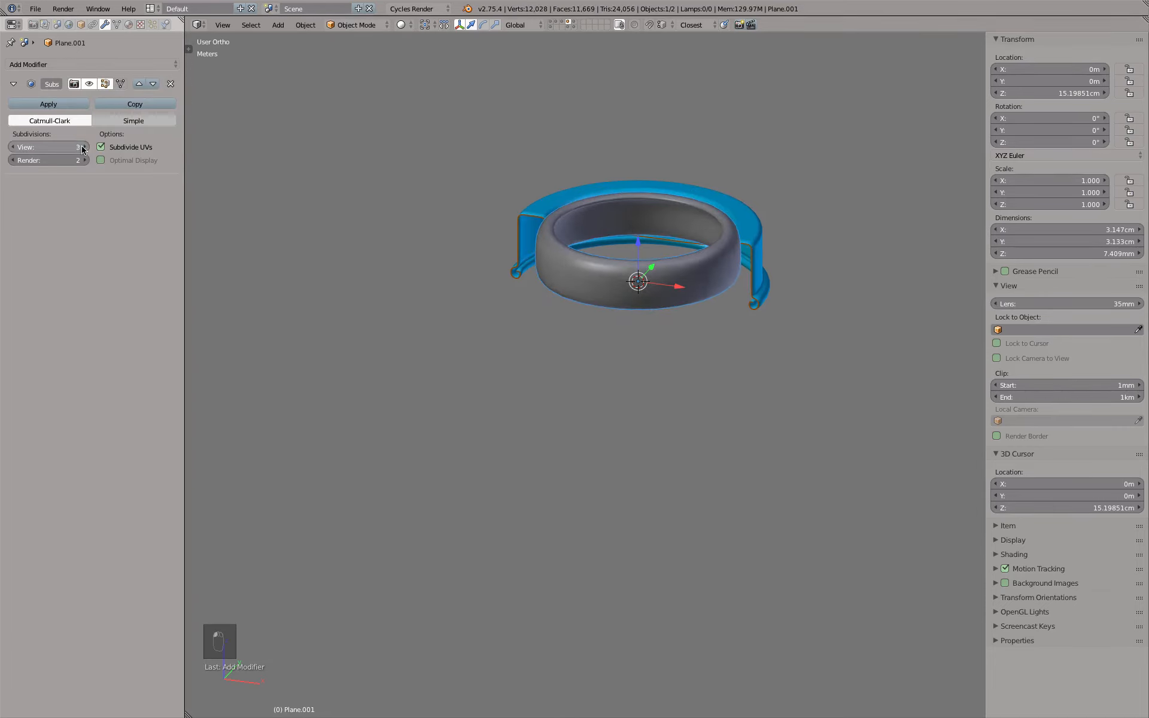
- Select the ring's upper outer edge loop in edge mode and set its mean bevel weight to 1.00
key("KP_1")
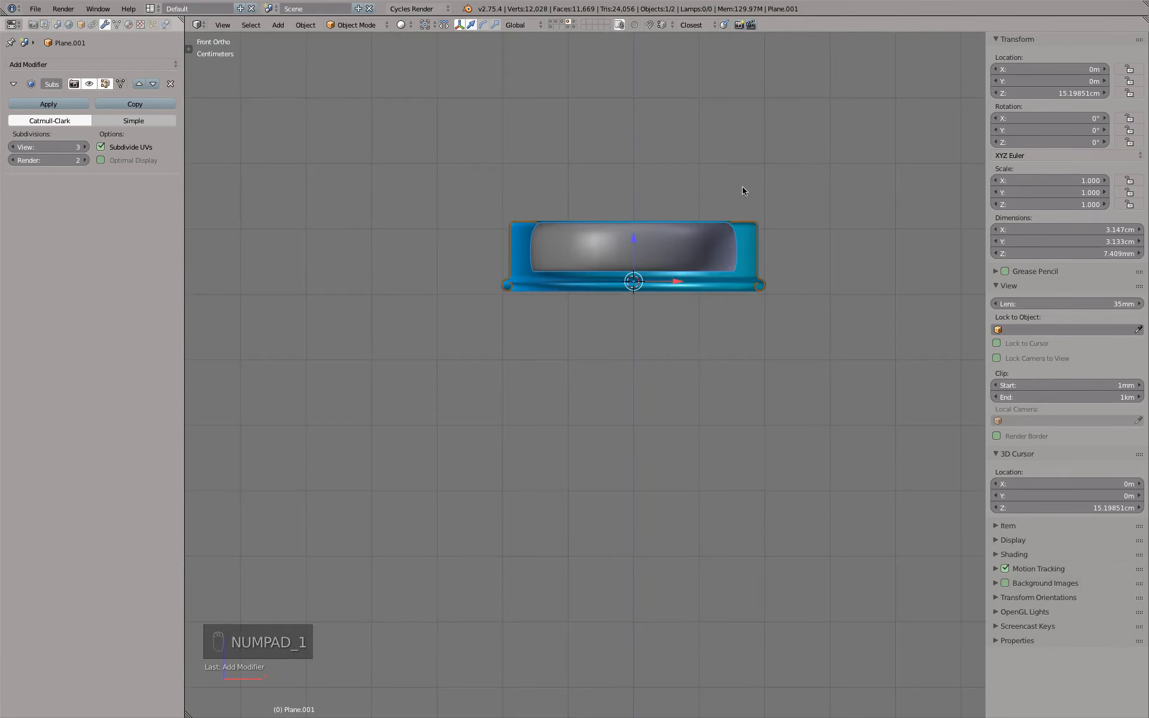
scroll(616, 213, "up", 7)
key("Tab")
middle_click_drag(390, 220, 579, 188, "shift")
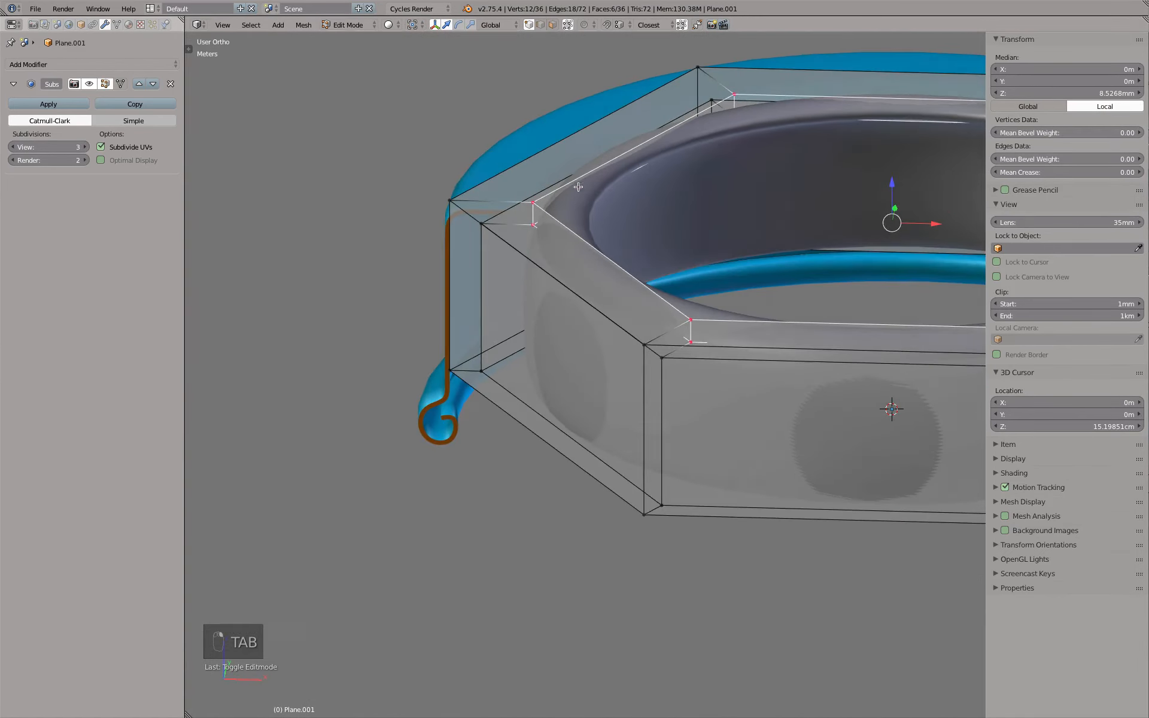
left_click(541, 25)
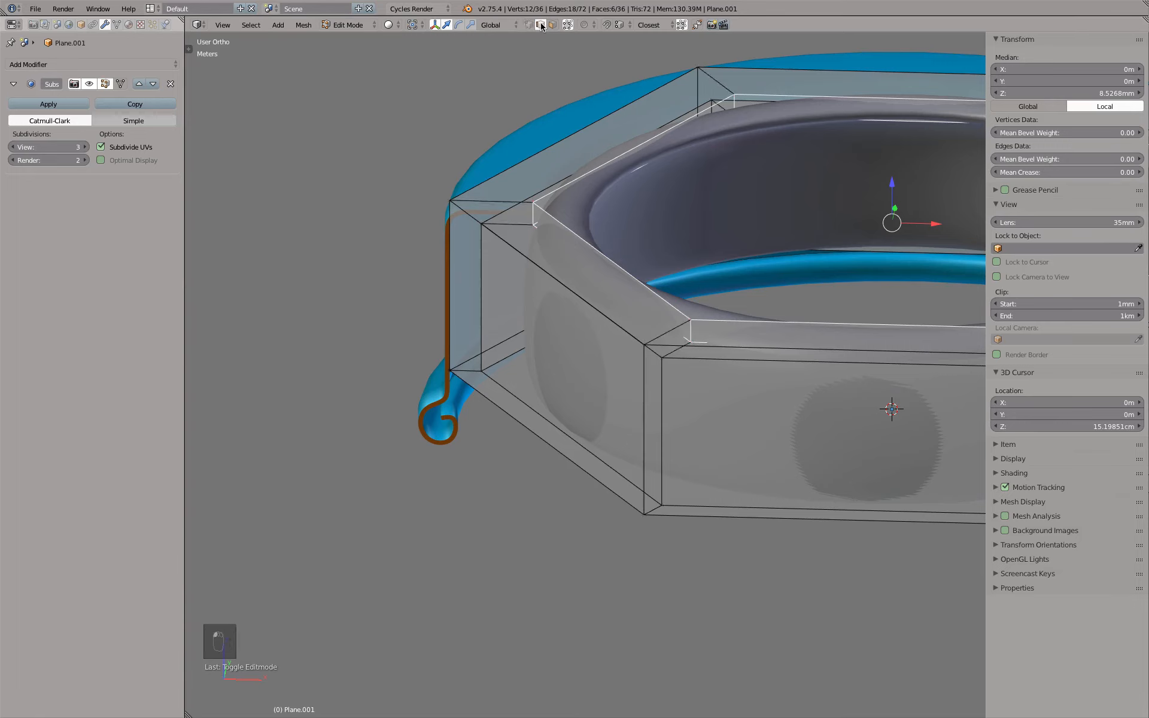
right_click(515, 167, "alt")
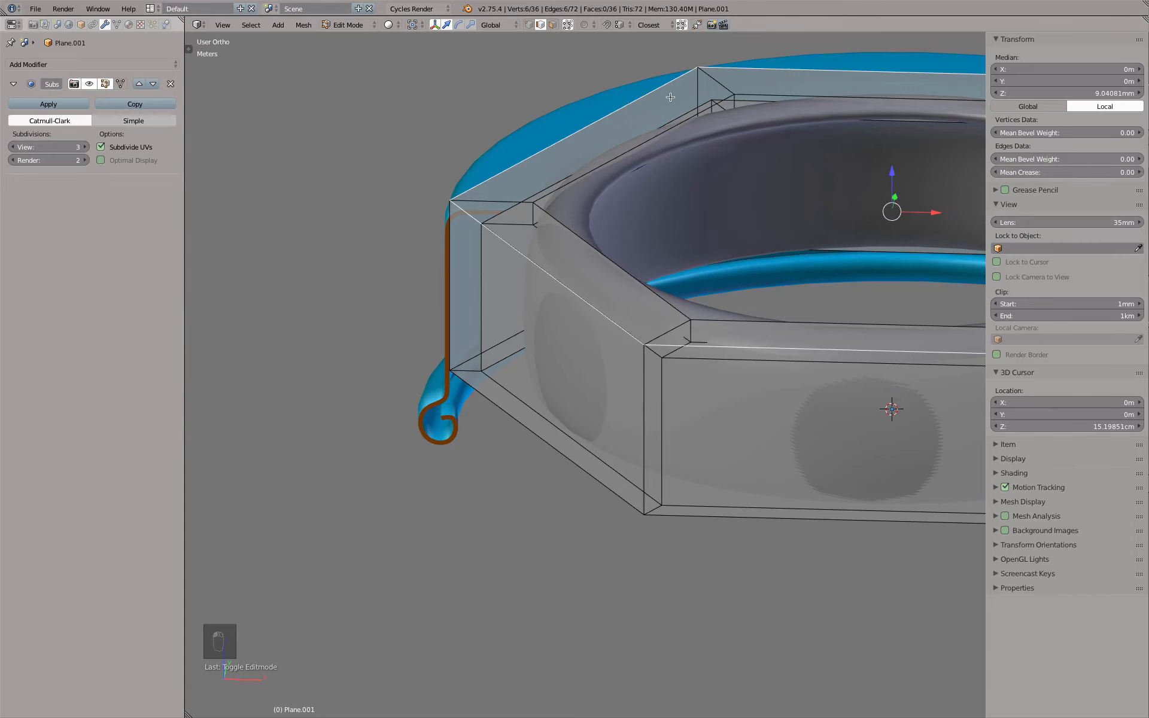
left_click_drag(1005, 159, 1077, 159)
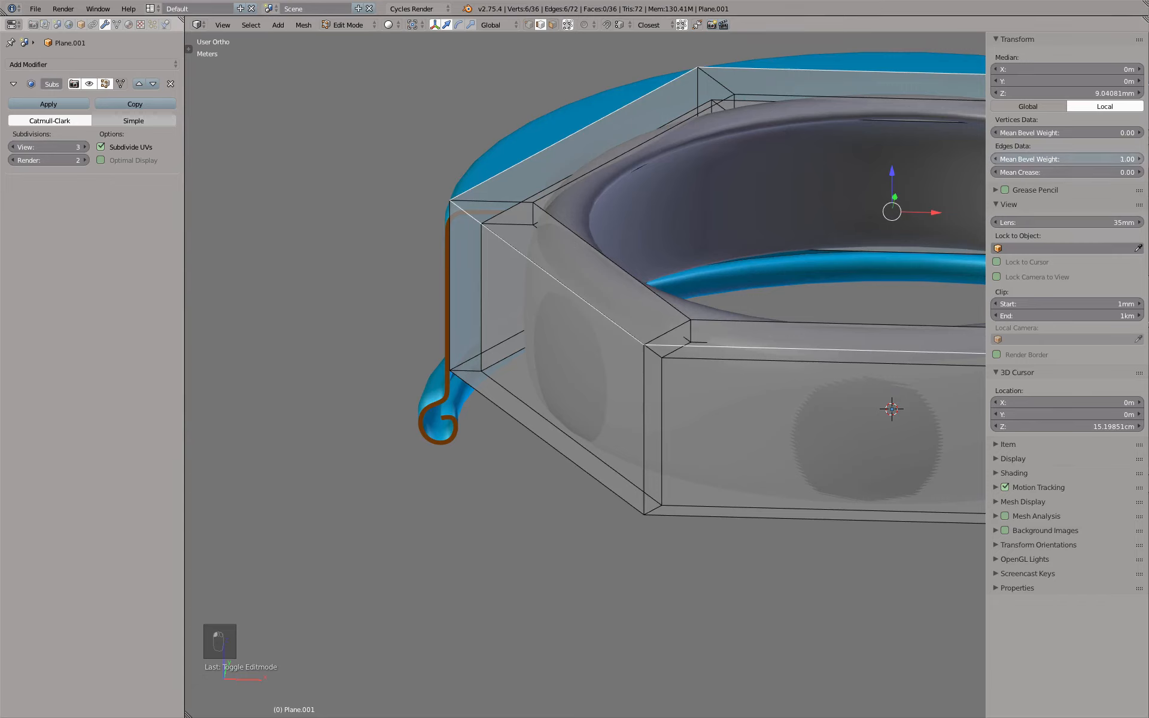
- Set the mean crease to 1.00 on the ring's upper inner, bottom outer and bottom inner edge loops
right_click(593, 173, "alt")
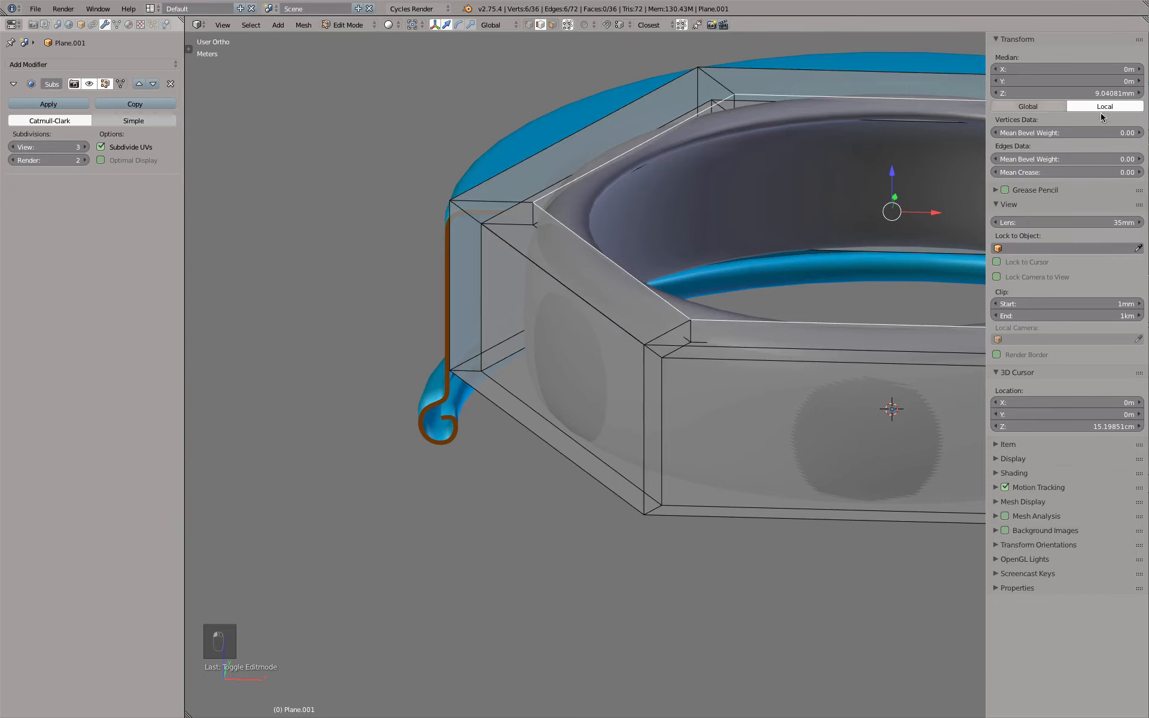
left_click_drag(1007, 173, 1072, 173)
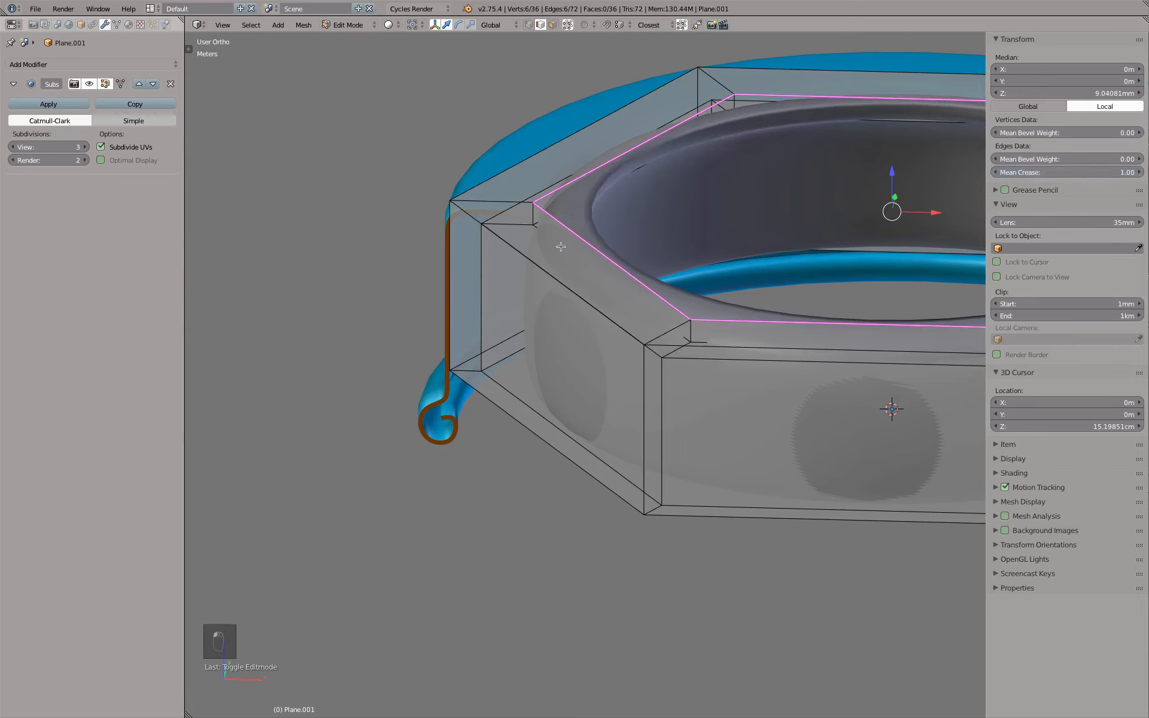
key("ctrl+z")
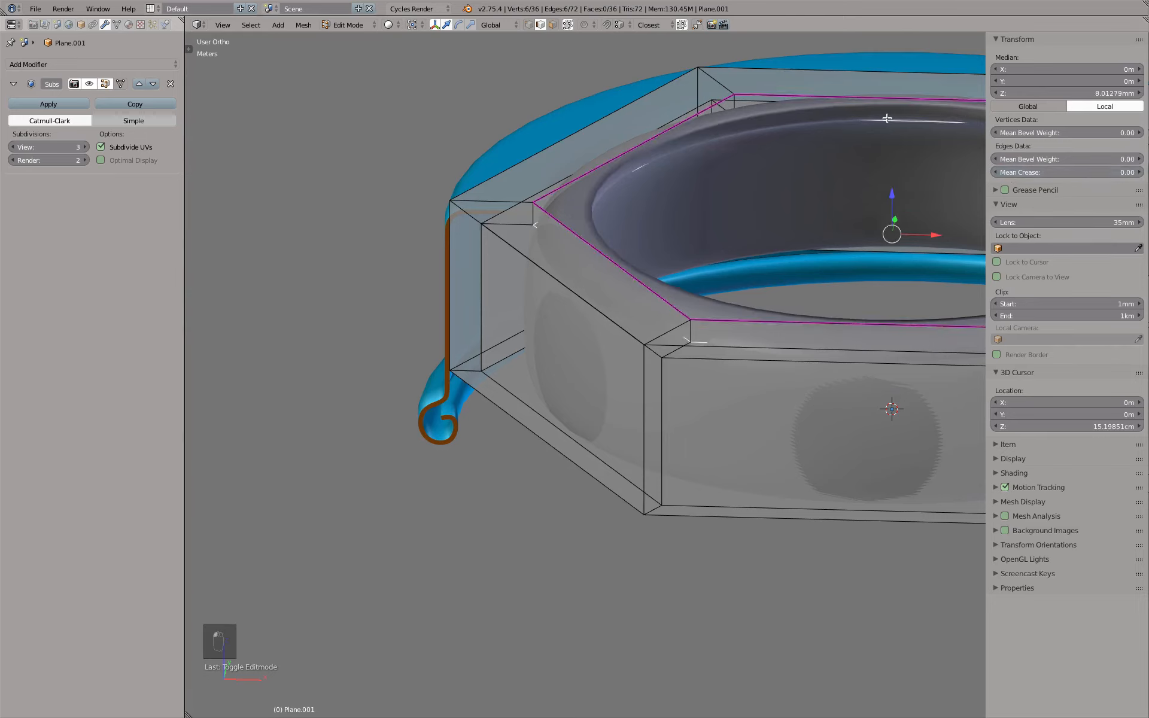
left_click_drag(1041, 162, 1108, 163)
right_click(521, 420, "alt")
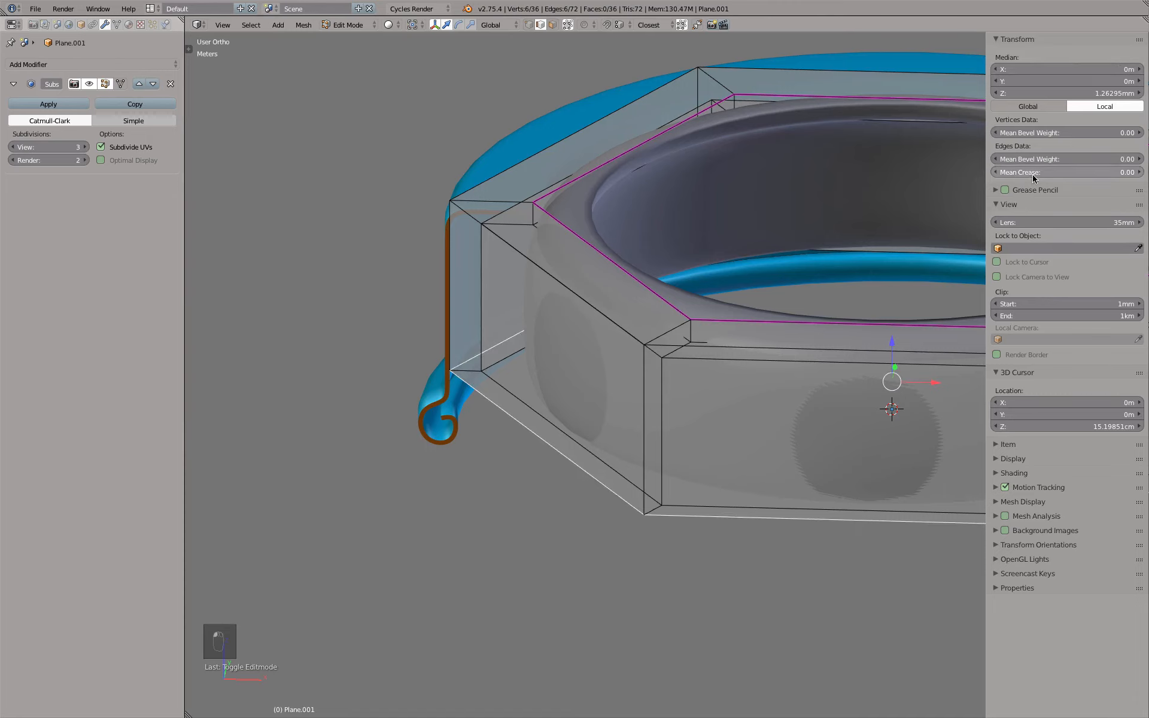
left_click_drag(1041, 171, 1107, 172)
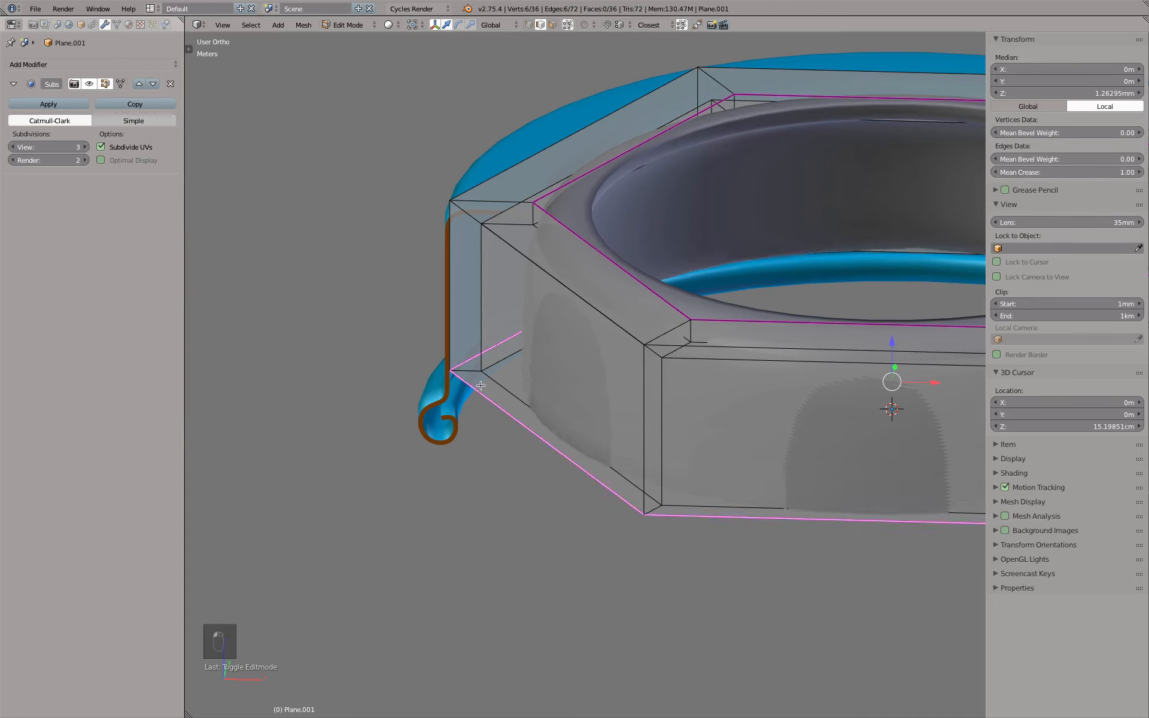
right_click(889, 256, "alt")
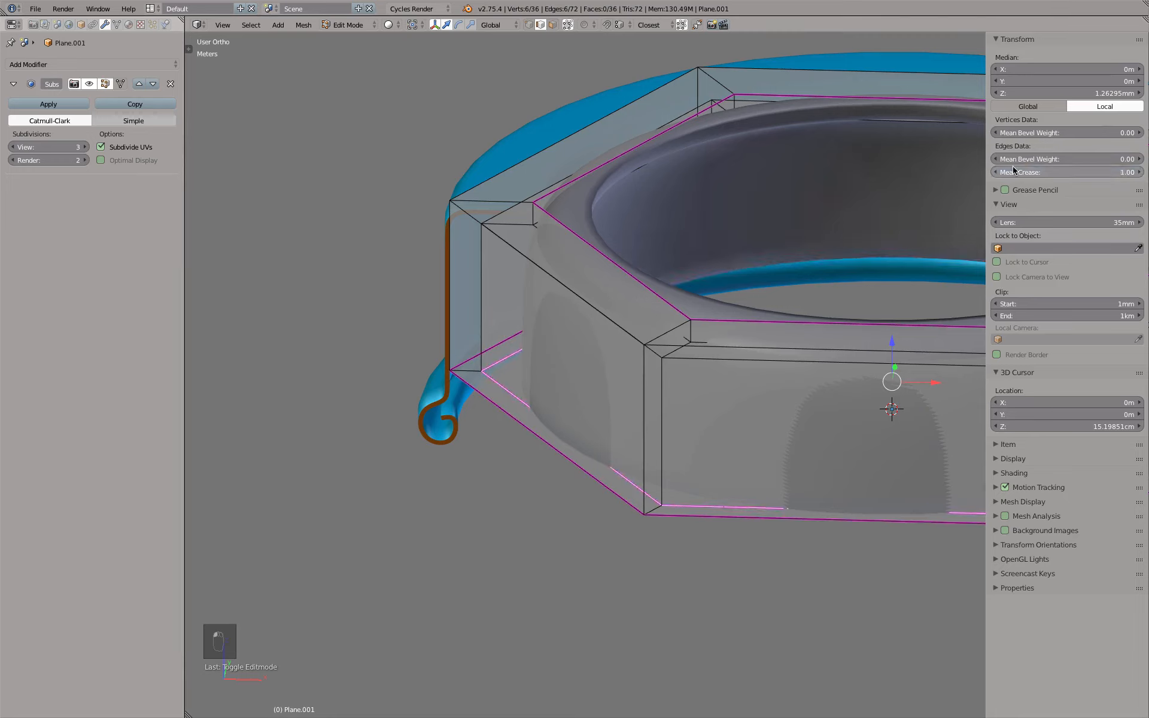
- Examine the ring's inner corner loop in wireframe and the smoothed ring's profile against the cap in front and angled views
key("z")
mouse_move(610, 232)
middle_mouse_down()
mouse_move(621, 190)
mouse_move(642, 199)
middle_mouse_up()
right_click(525, 237, "alt")
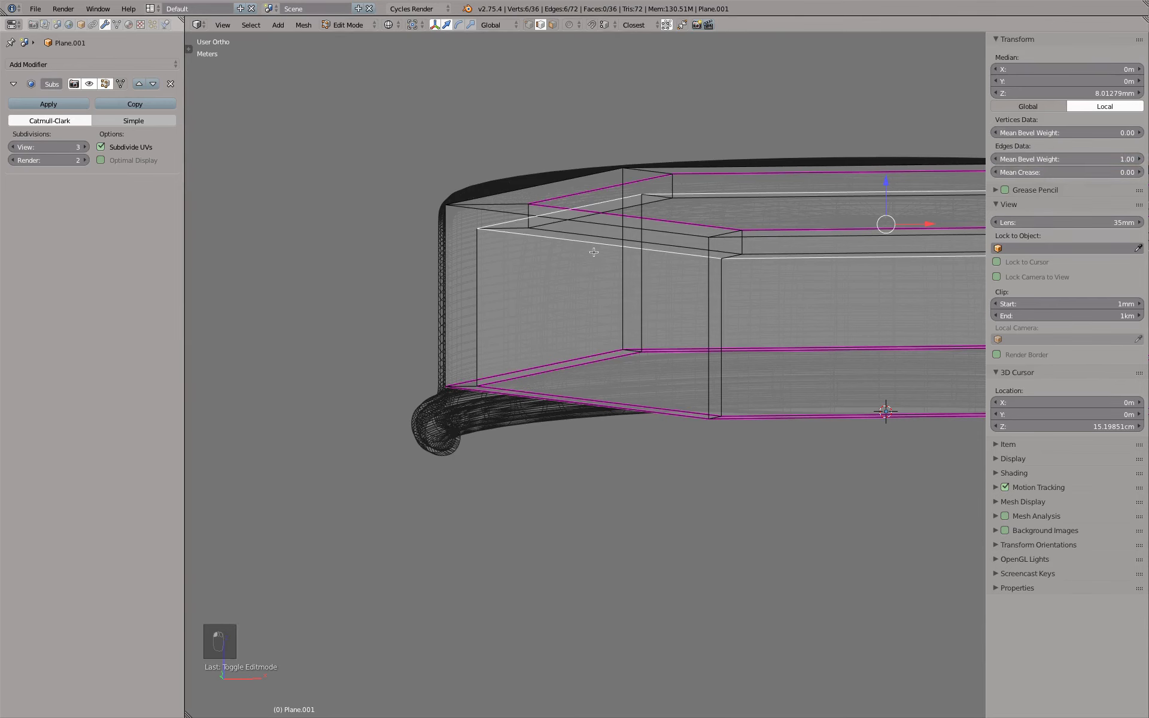
key("Tab")
key("KP_1")
key("z")
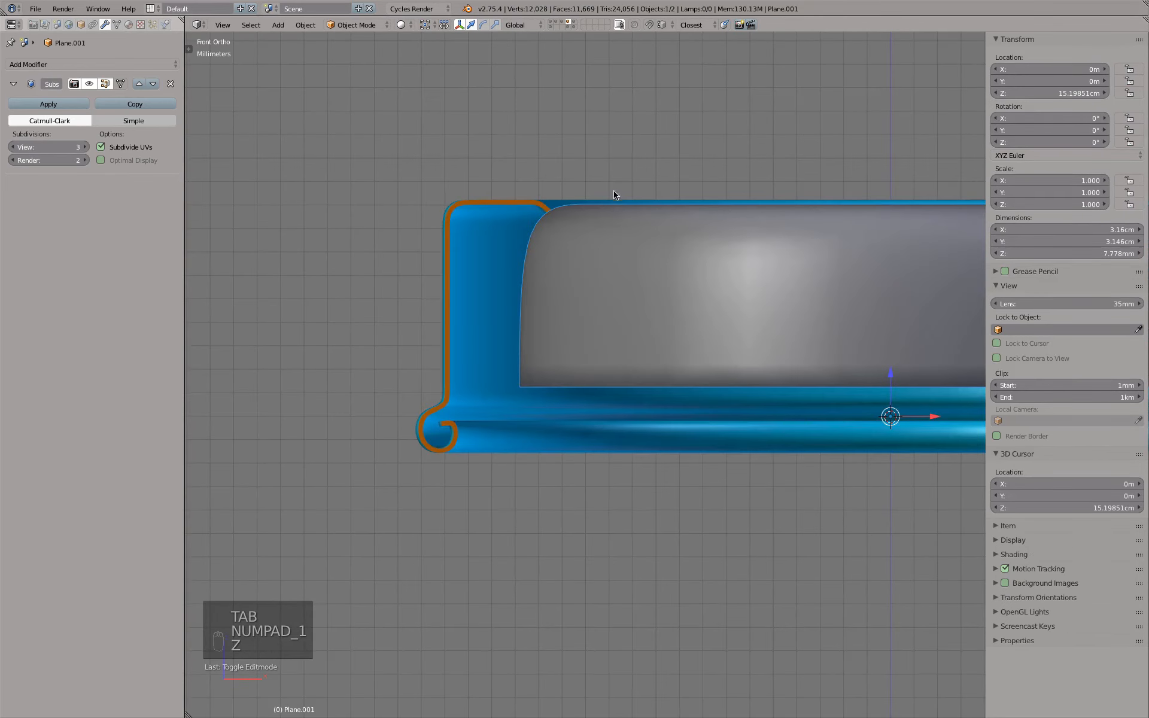
mouse_move(613, 190)
middle_mouse_down()
mouse_move(618, 140)
mouse_move(580, 197)
middle_mouse_up()
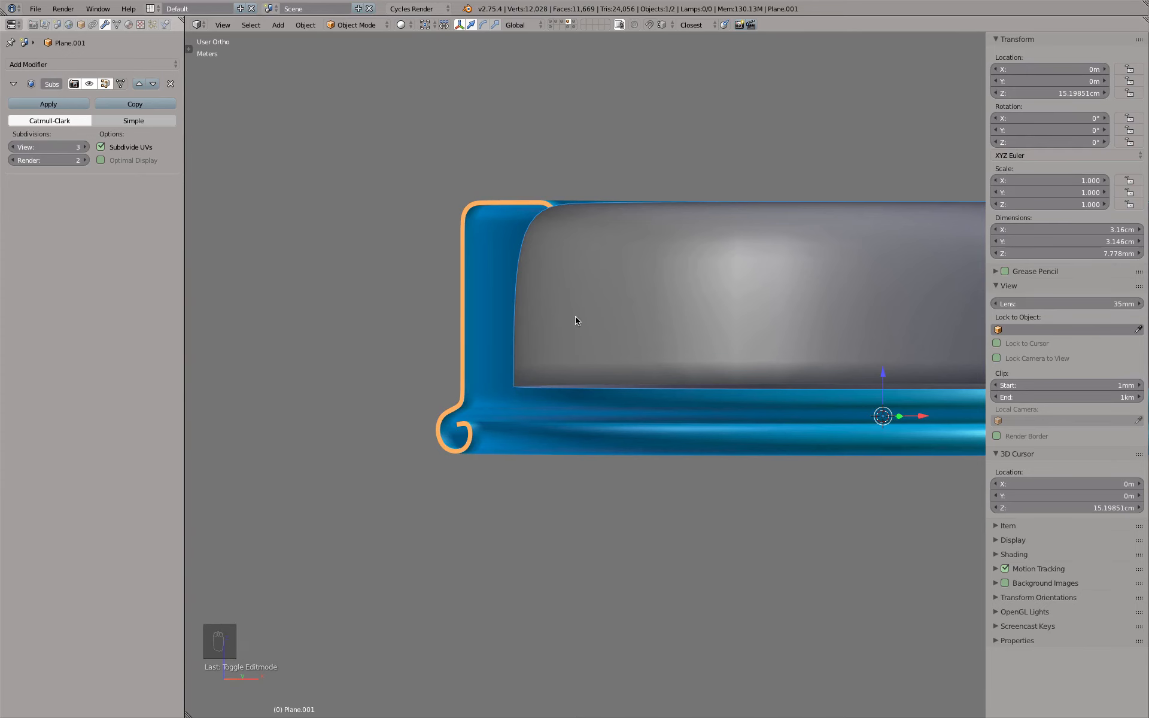
key("KP_1")
key("KP_7")
key("KP_1")
key("Tab")
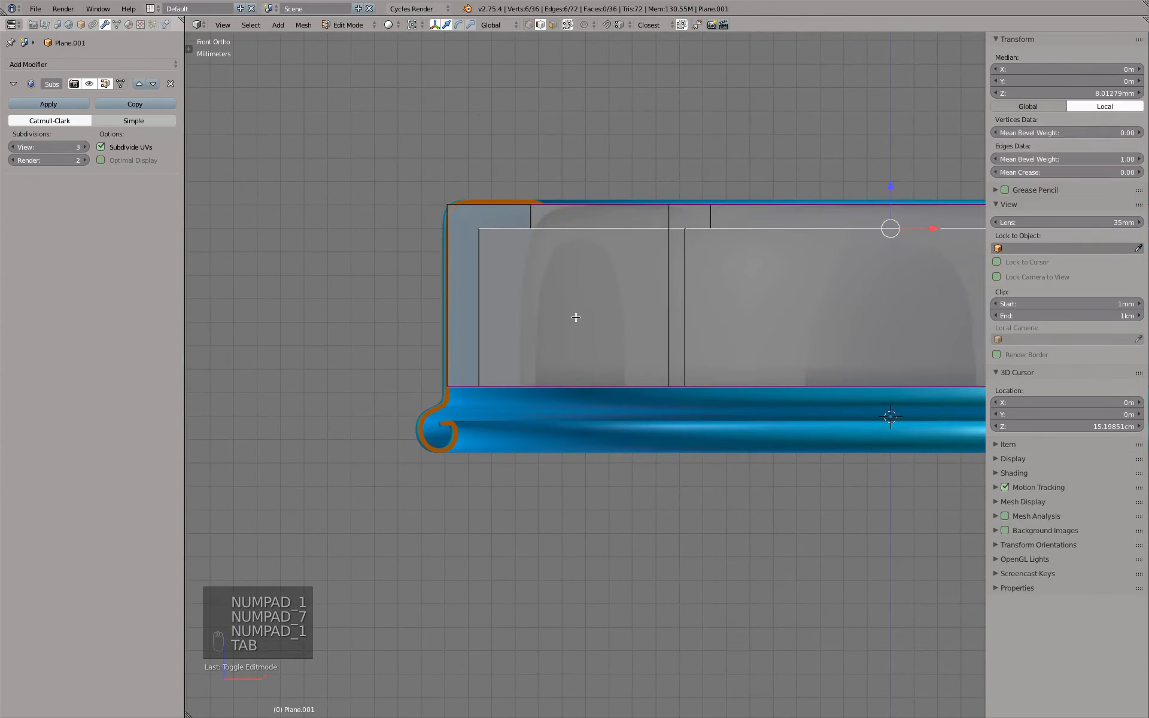
middle_click_drag(643, 223, 576, 196)
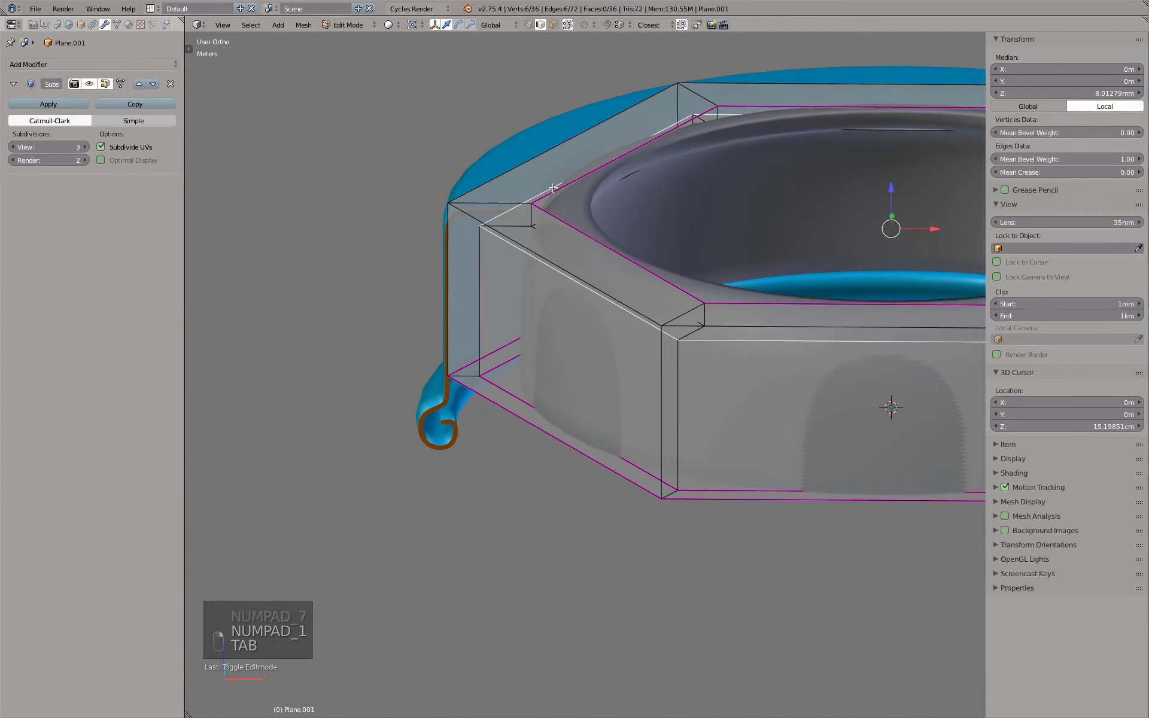
- Set the mean crease of the ring's upper outer edge loop to 1.00 and leave edit mode
right_click(493, 179, "alt")
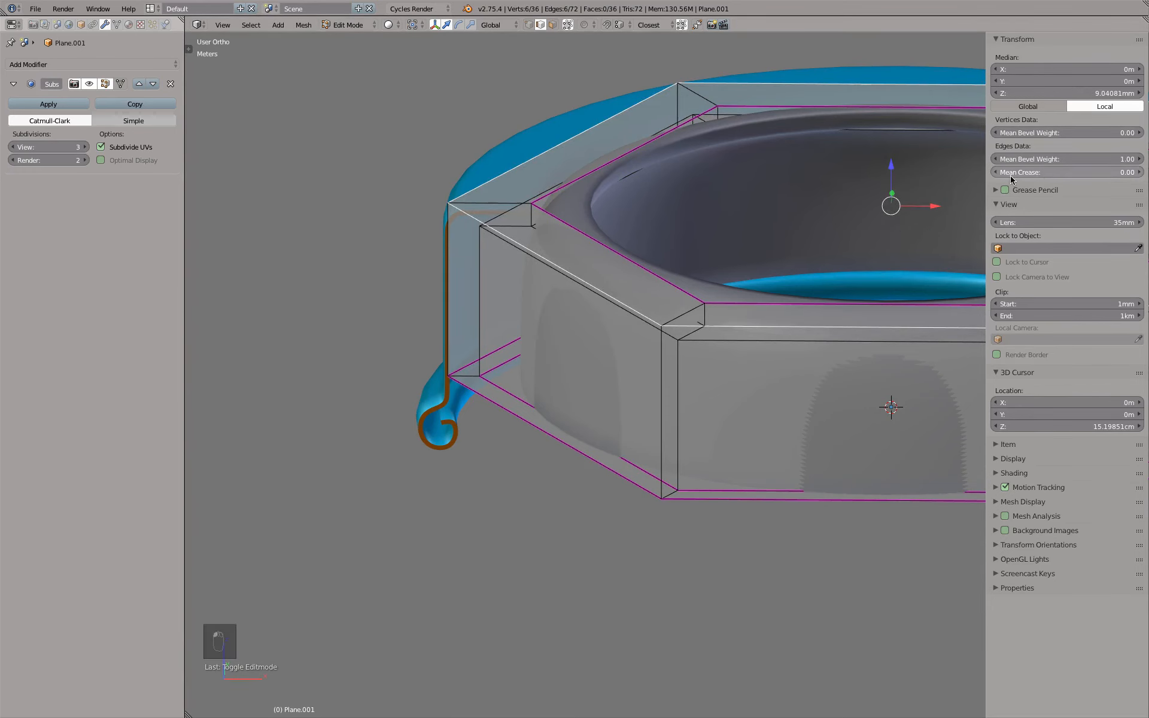
left_click_drag(1012, 173, 1072, 174)
key("Tab")
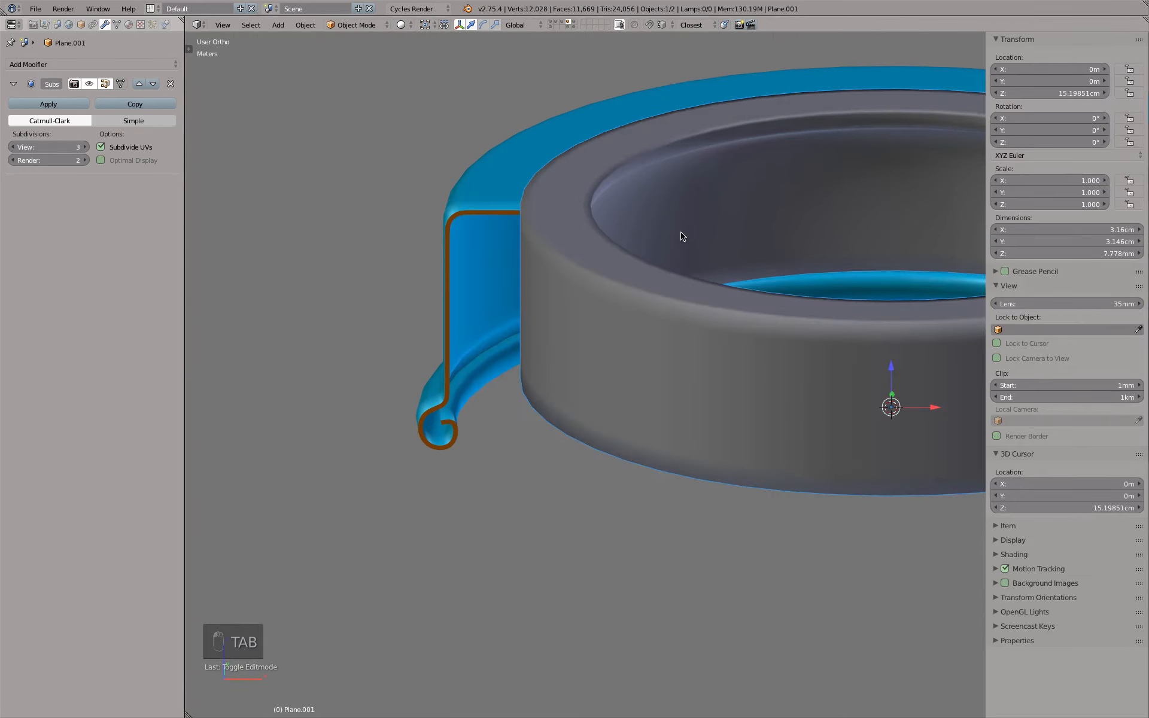
- Select the ring's entire mesh in edit mode and make the Subdivision Surface modifier adjust the edit cage
key("KP_1")
key("Tab")
middle_click_drag(681, 233, 515, 276)
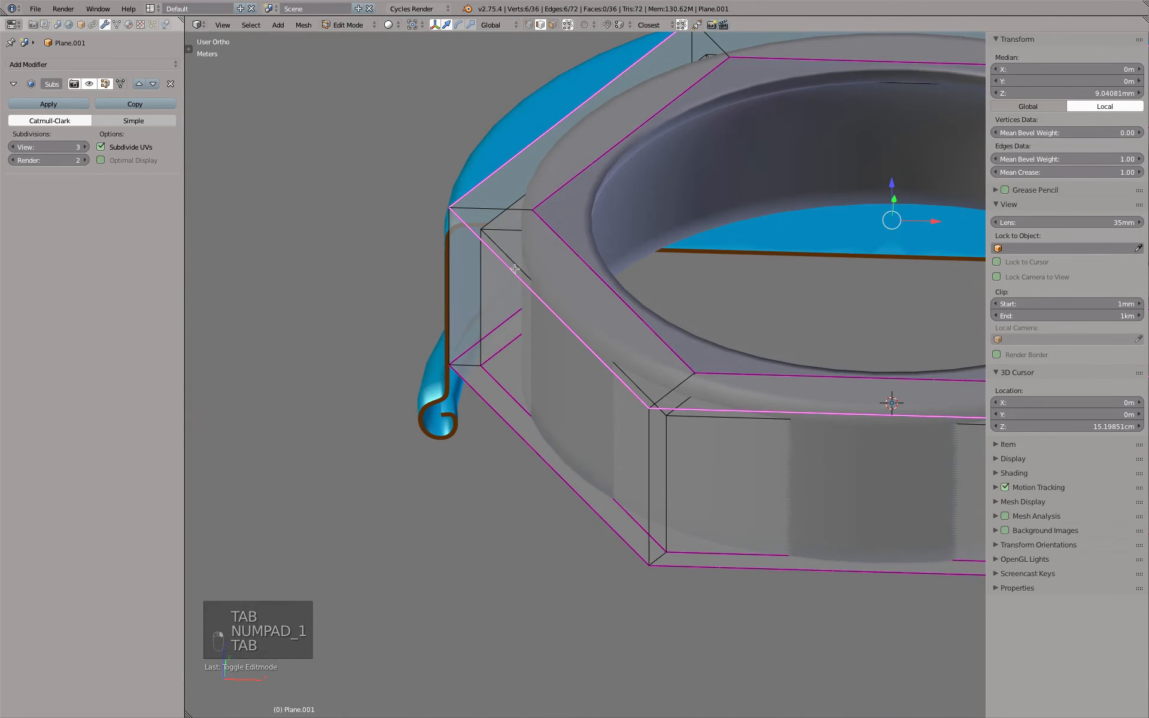
key("a")
key("a")
key("a")
key("a")
key("KP_1")
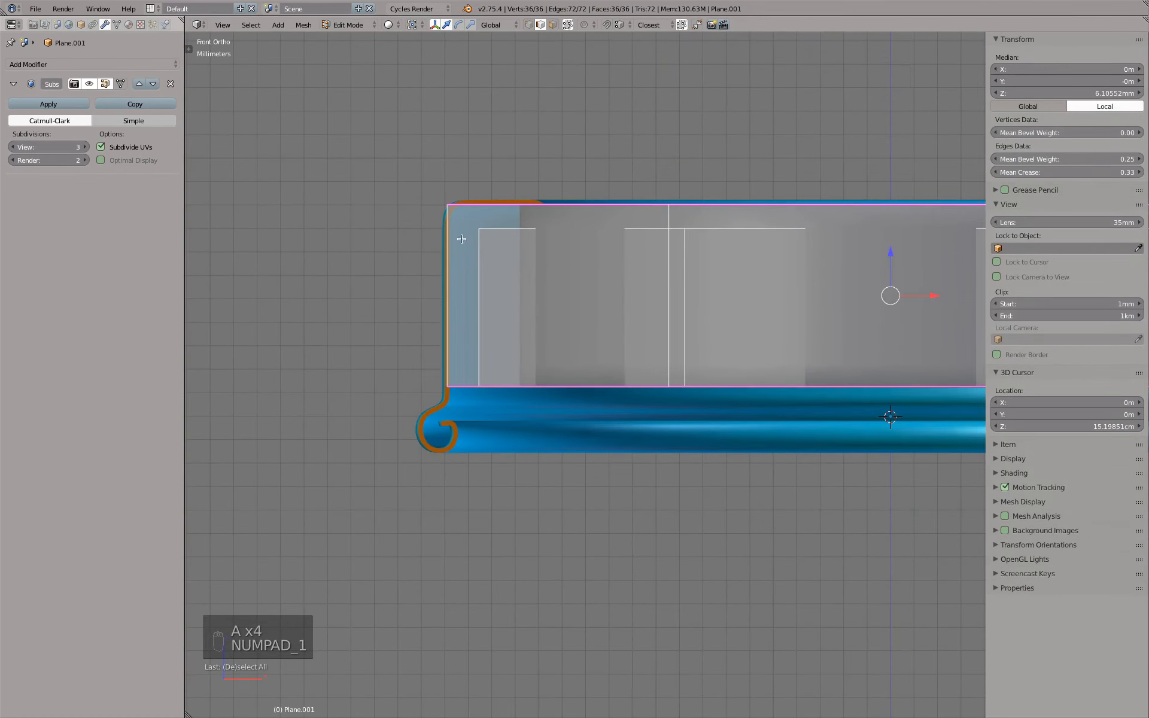
left_click(120, 85)
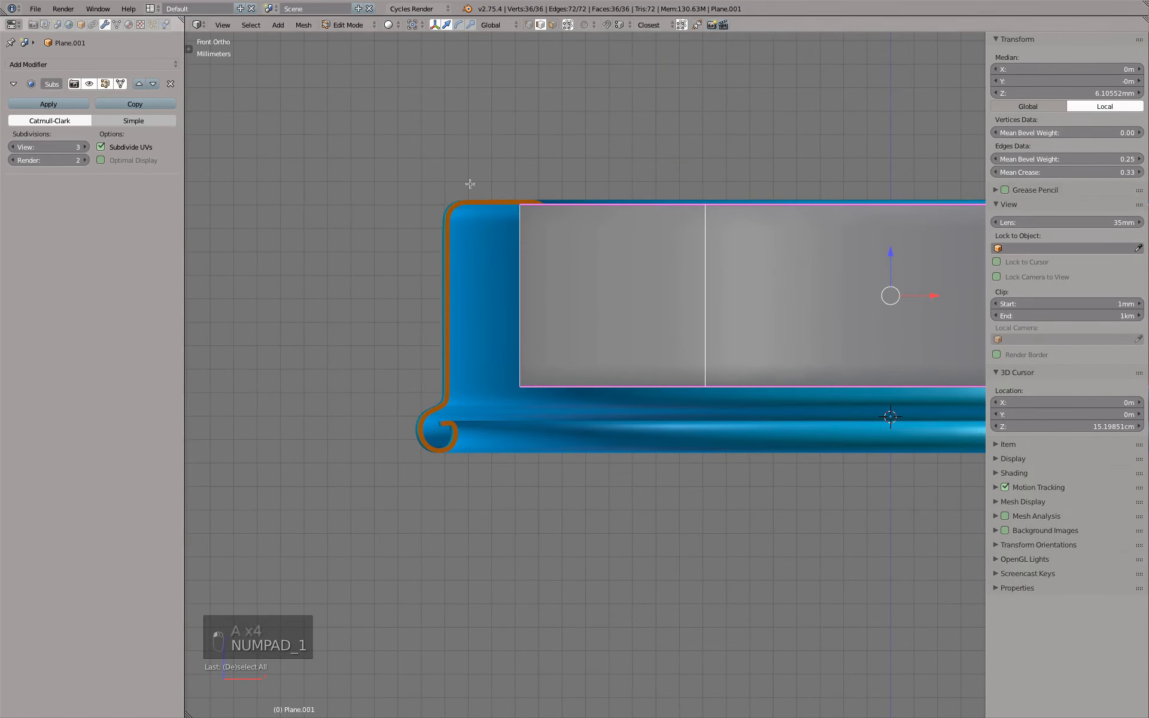
- Scale the ring by about 1.19 in X and Y only, widening it towards the cap's inner wall
scroll(470, 184, "up", 1)
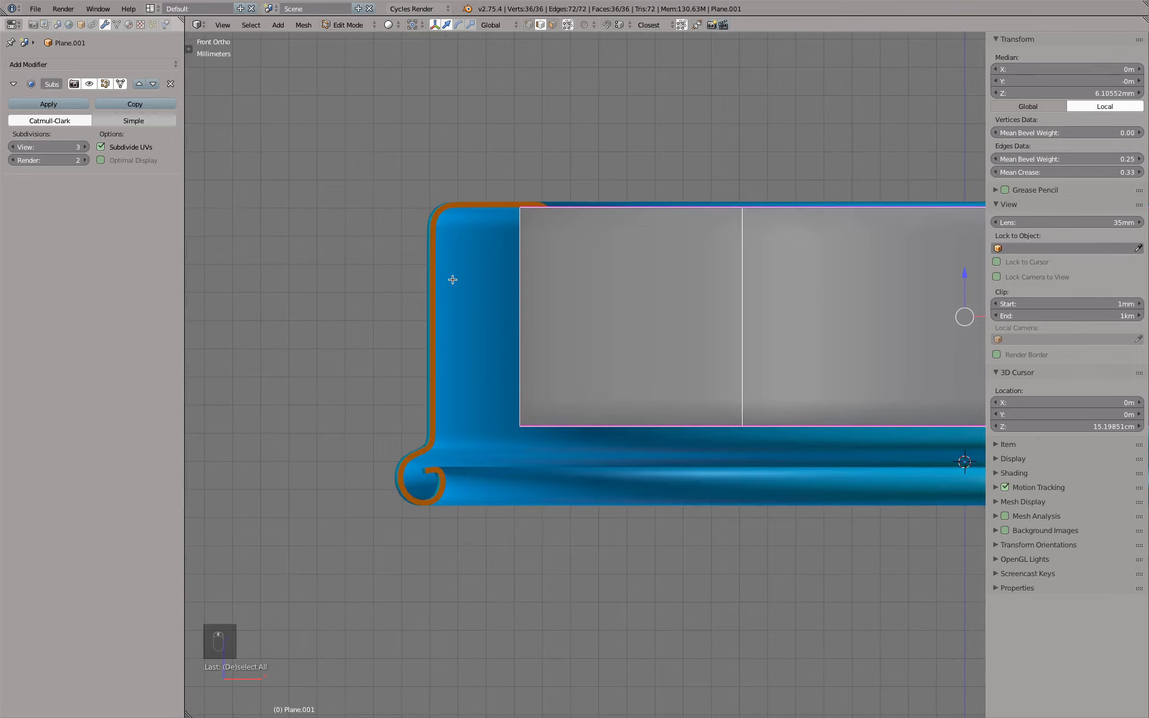
key("s")
key("shift+z")
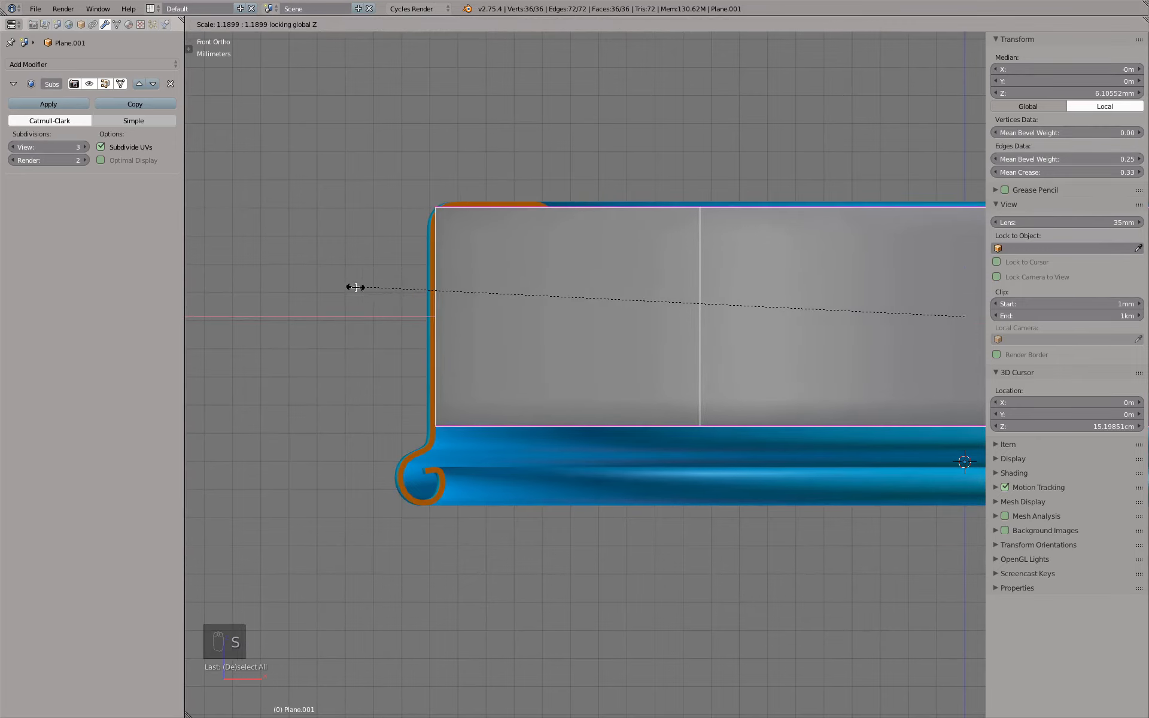
left_click(397, 331)
scroll(397, 331, "up", 1)
- Clip the view to a thin strip across one side of the ring and examine its cross-section beside the cap wall
key("KP_7")
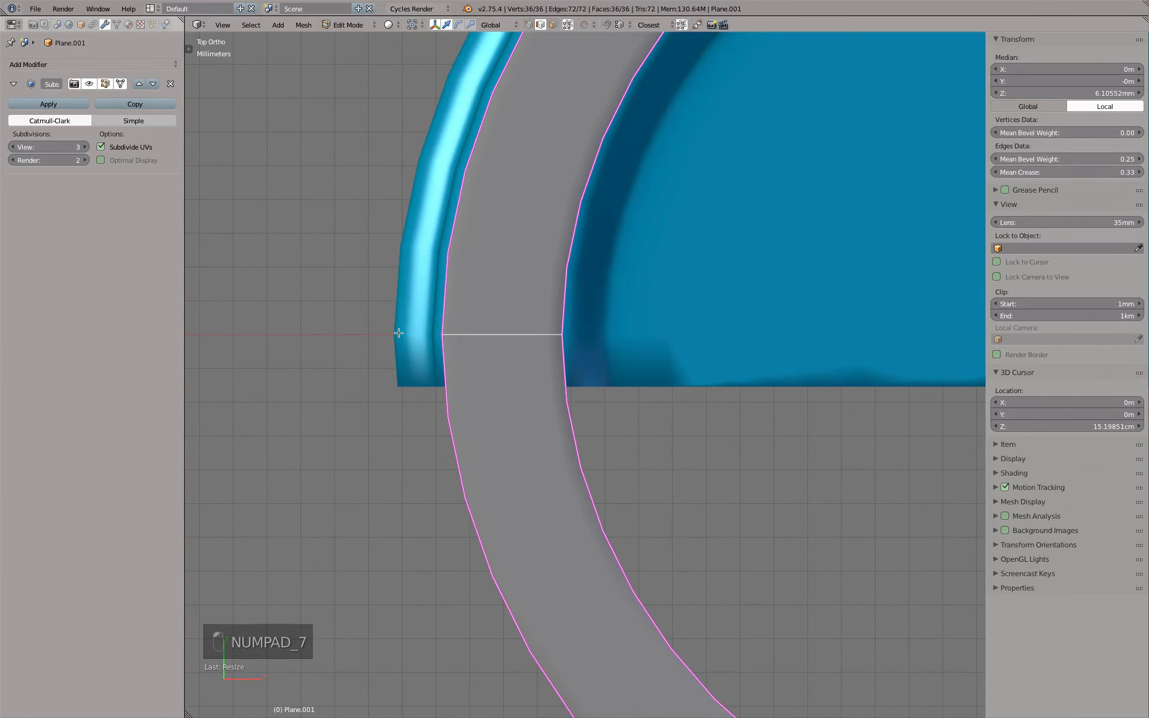
key("alt+b")
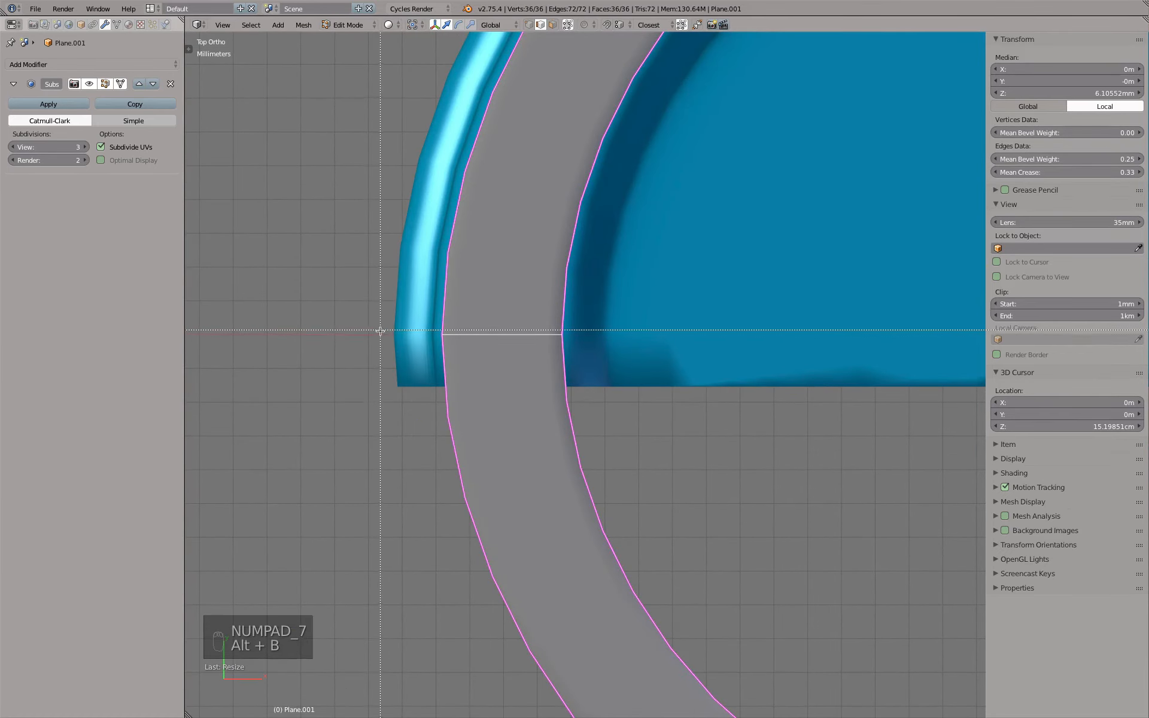
left_click_drag(370, 329, 591, 343)
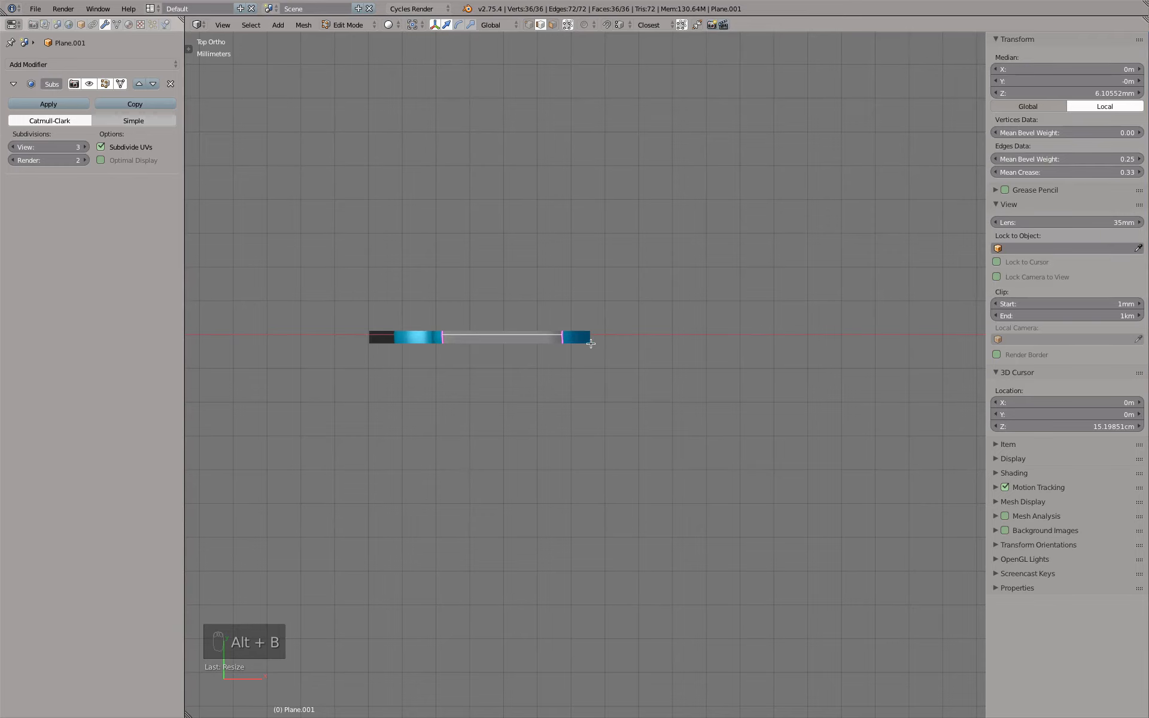
key("KP_1")
scroll(463, 397, "up", 6)
middle_click_drag(456, 399, 446, 456)
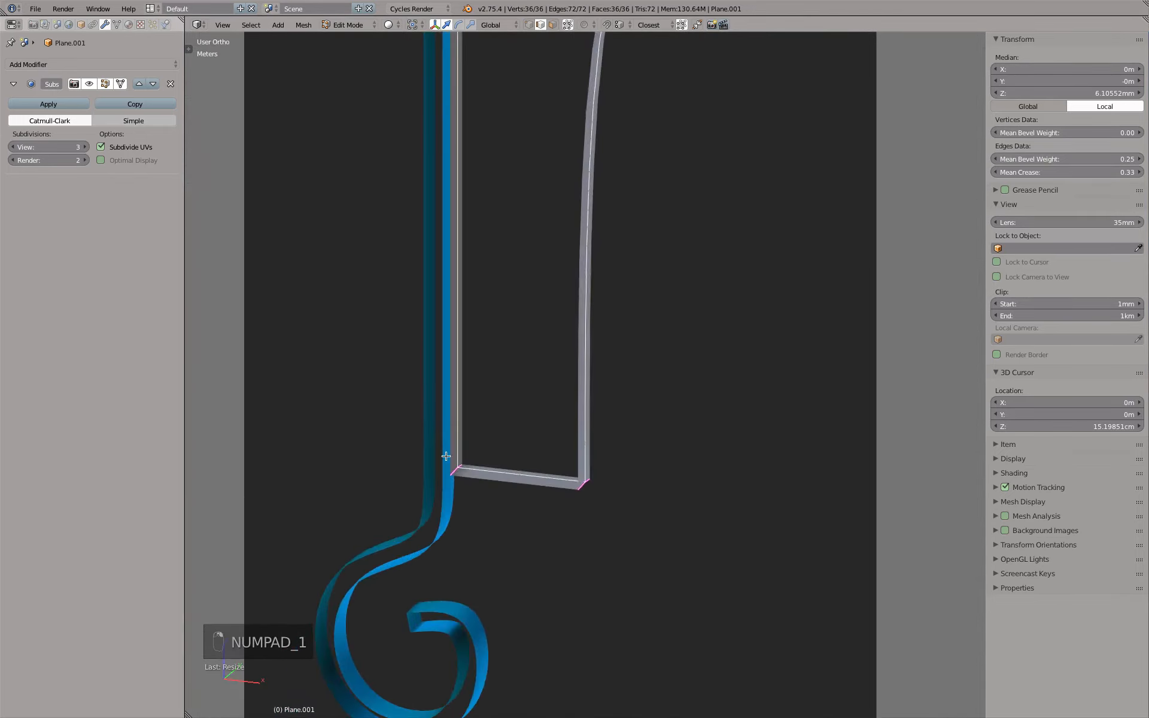
- In wireframe, scale the ring outward by about 1.0025 in X and Y only to close the gap to the cap
key("z")
scroll(446, 456, "up", 4)
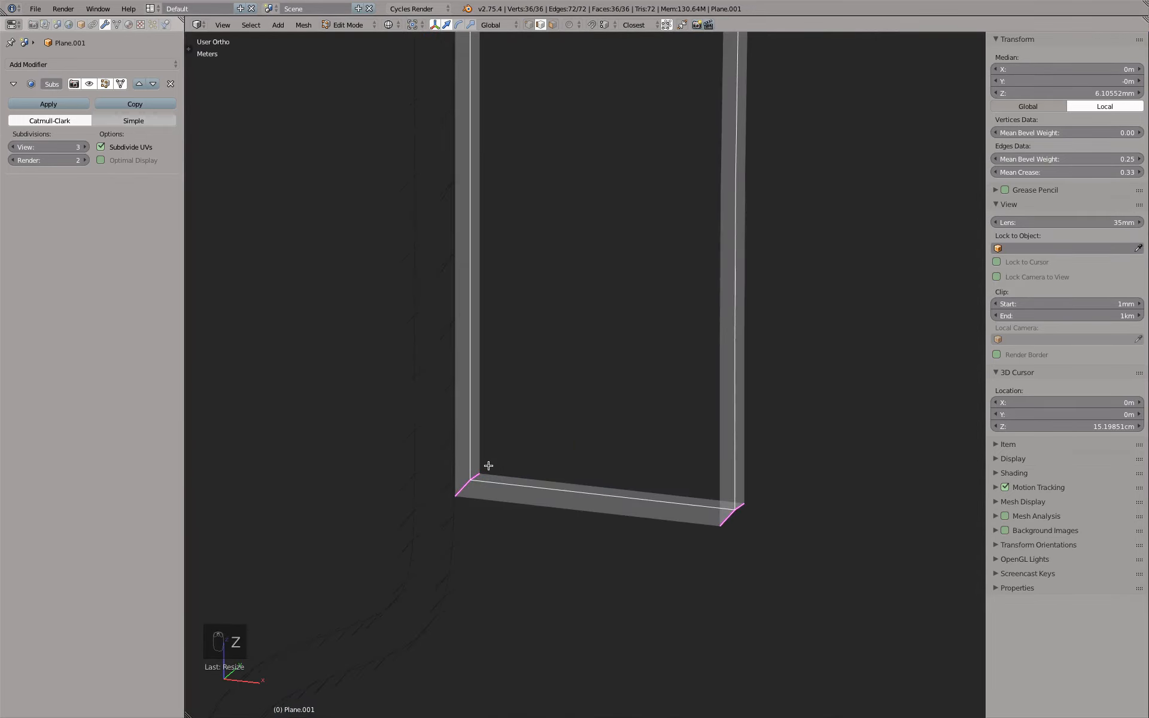
key("s")
key("shift+z")
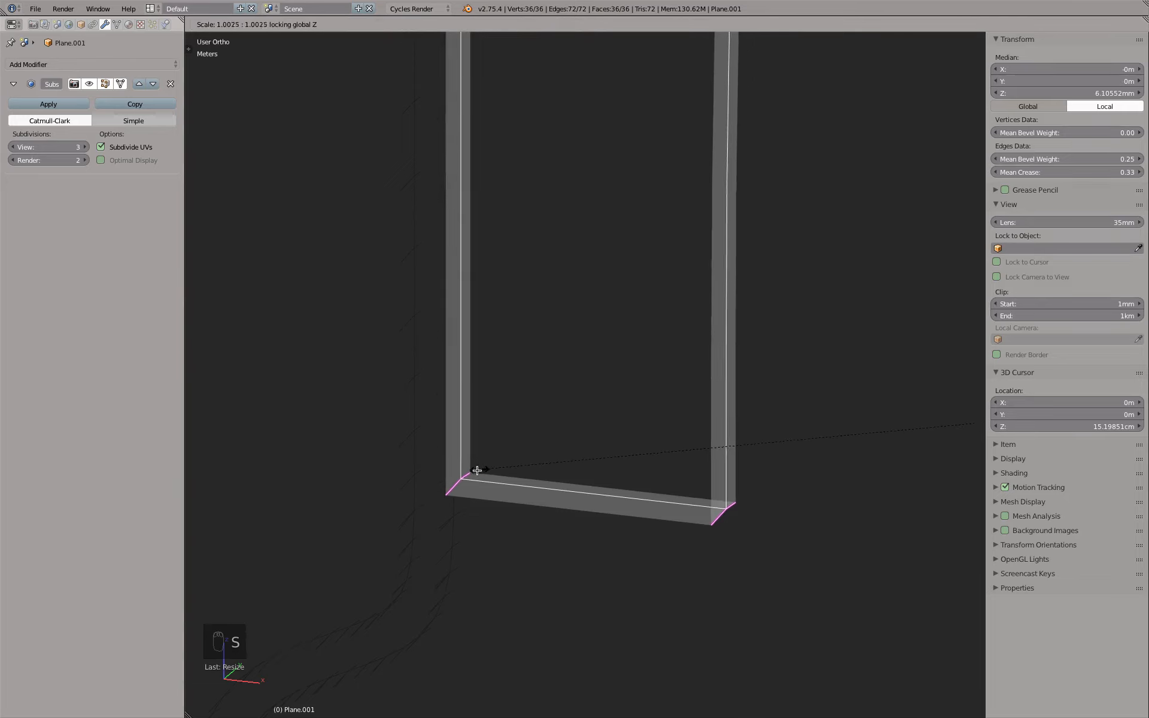
left_click(474, 487)
- Fine-tune the ring's fit from the front by scaling it about 1.0005 in X and Y only
key("KP_1")
middle_click_drag(322, 650, 567, 455, "shift")
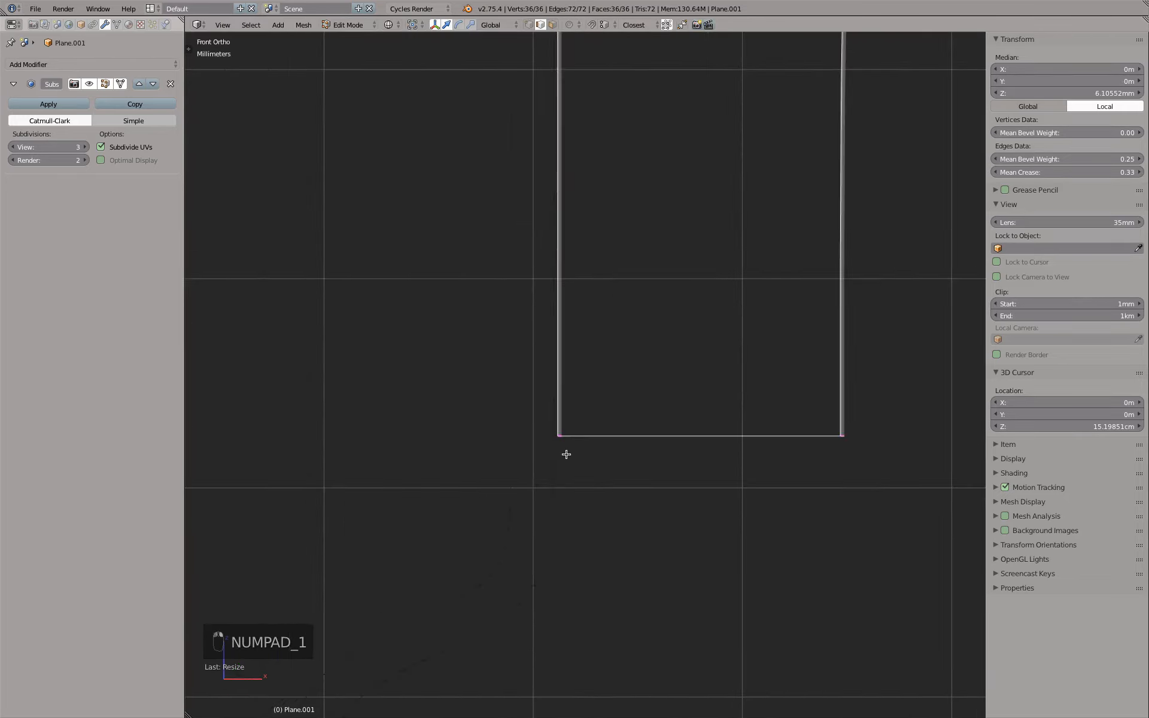
scroll(567, 454, "up", 6)
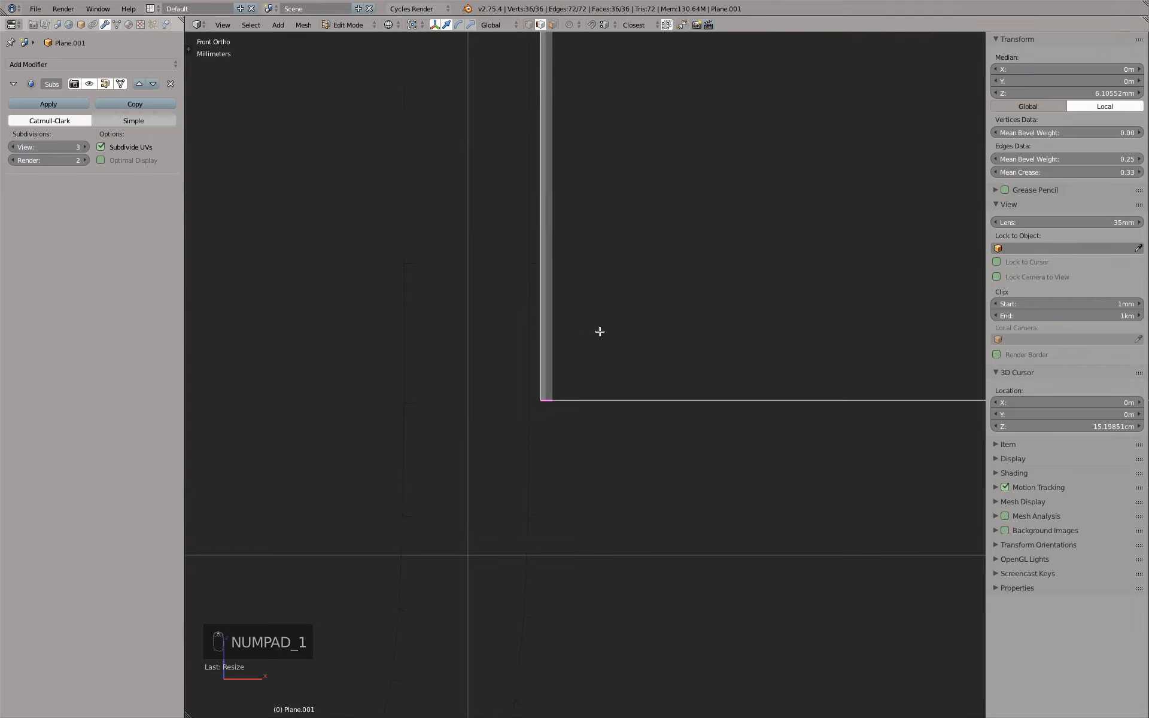
key("s")
key("shift+z")
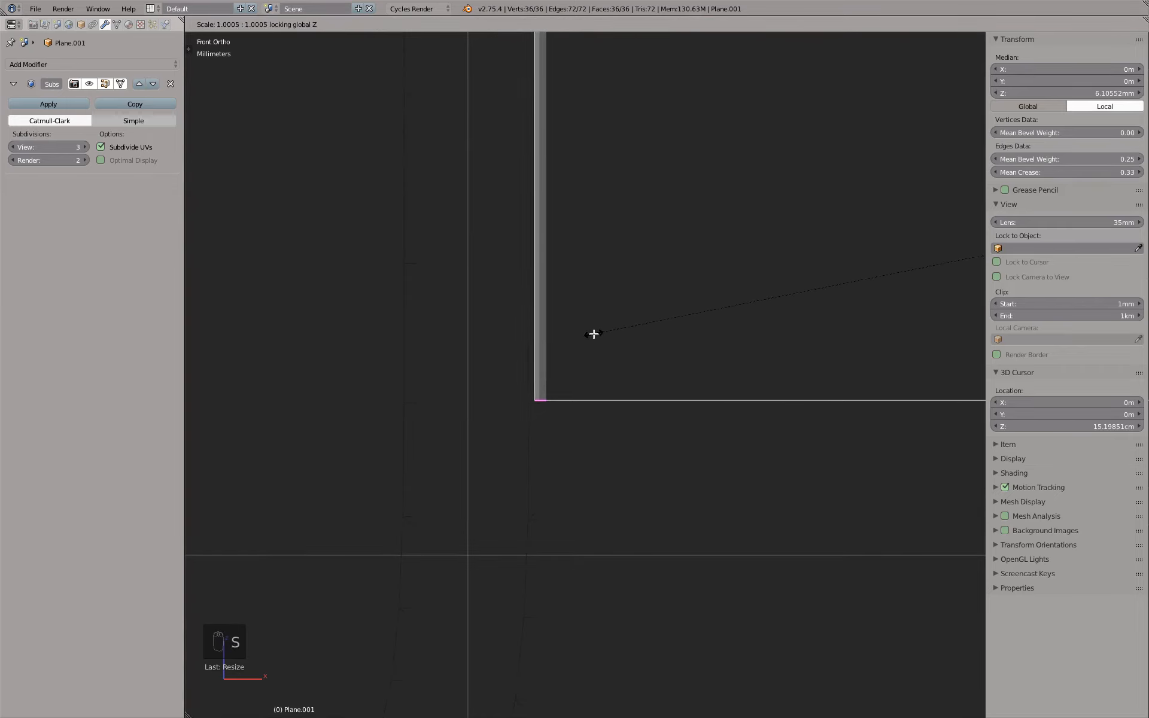
left_click(590, 314)
- Check the ring's upper corner against the cap's rounded edge in solid shading and remove the view clipping
scroll(593, 285, "down", 11)
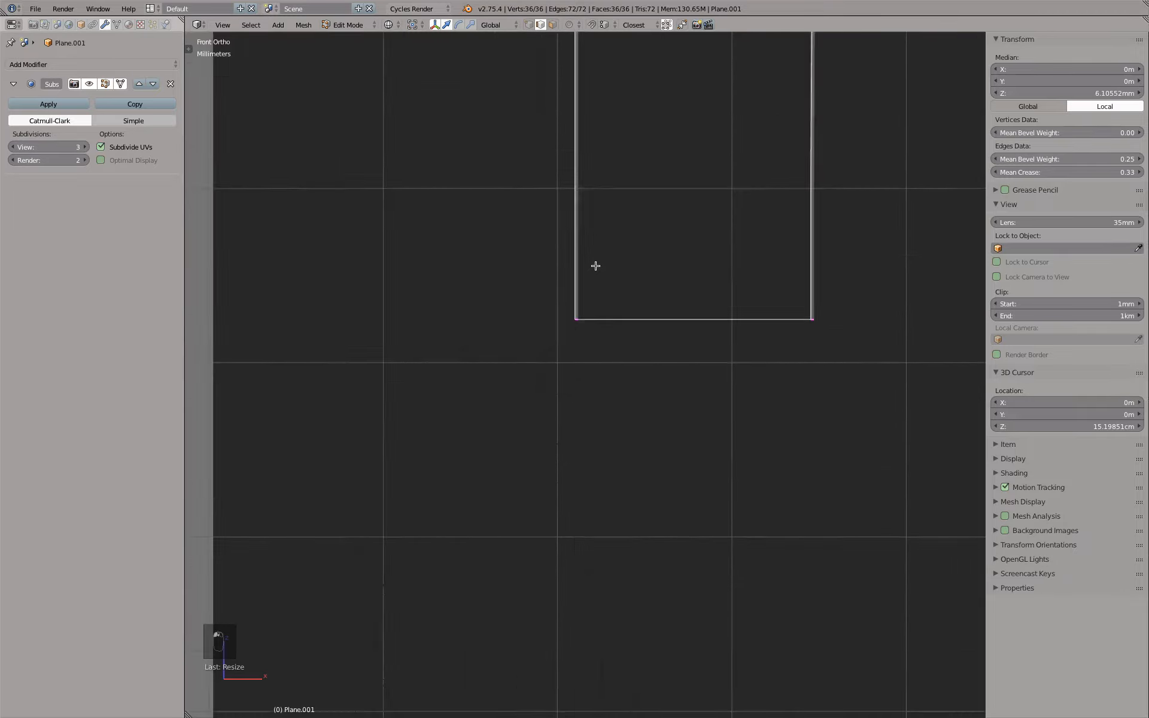
middle_click_drag(598, 217, 549, 494, "shift")
key("z")
scroll(607, 270, "down", 1)
middle_click_drag(620, 179, 603, 342, "shift")
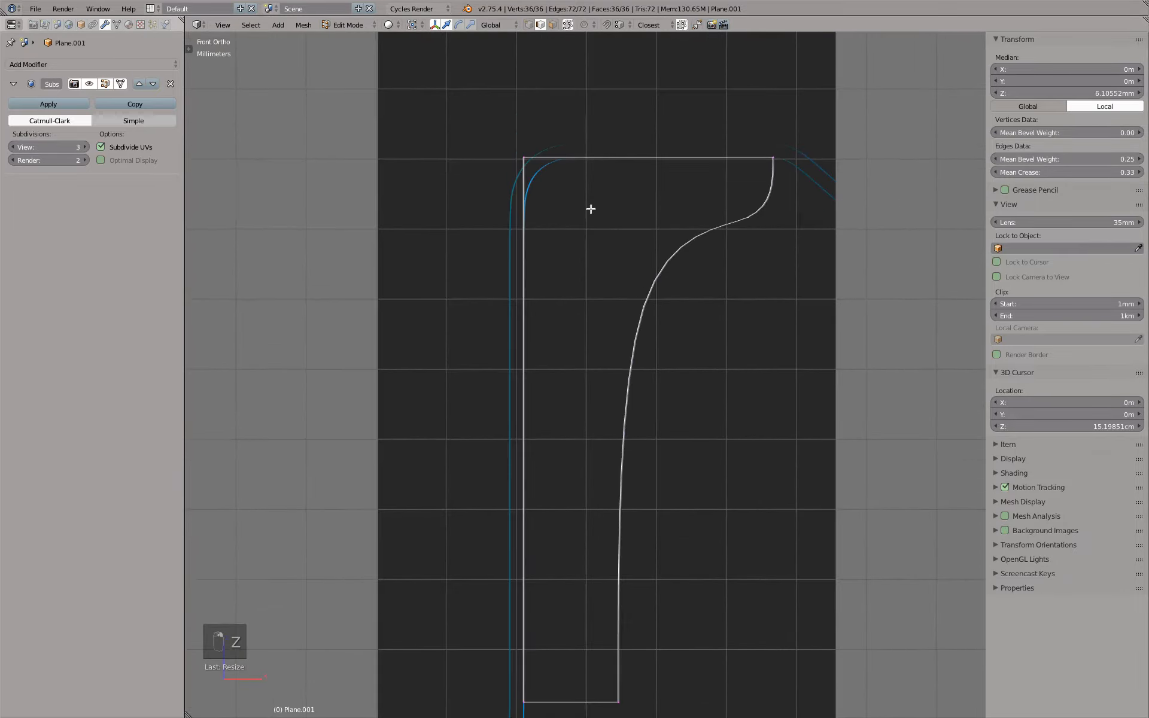
middle_click_drag(591, 209, 604, 243)
key("alt+b")
scroll(598, 229, "down", 3)
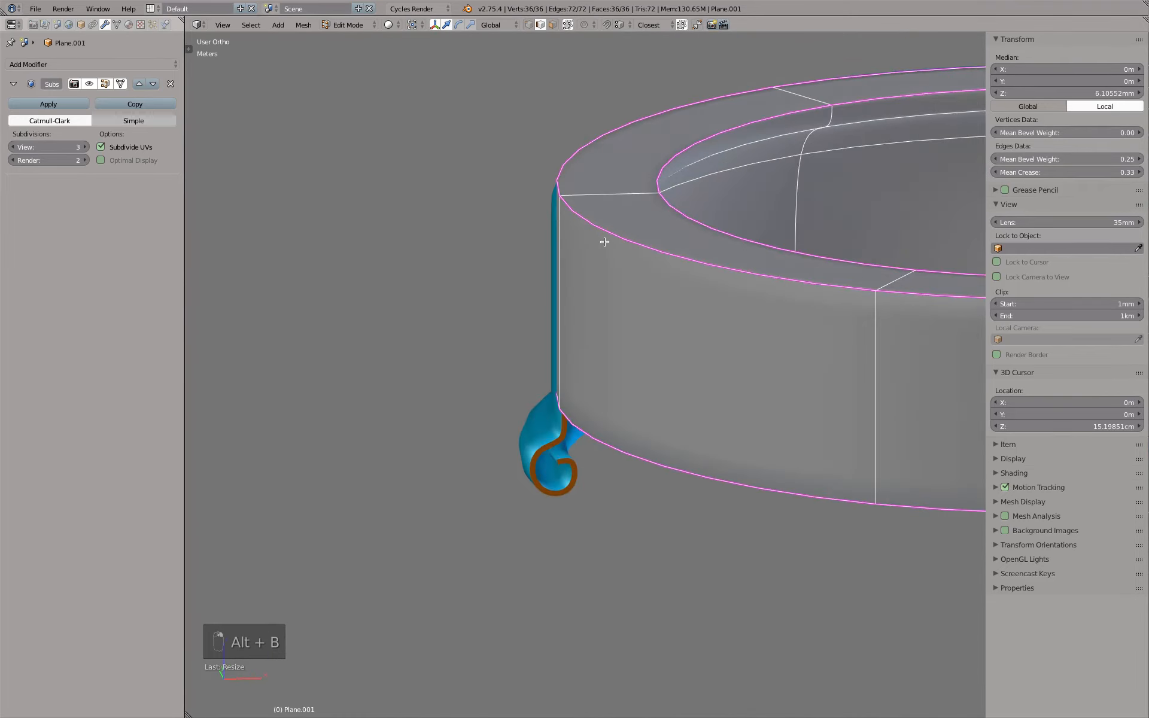
- Set the mean crease of the ring's upper outer edge loop to 0.00 and leave edit mode
right_click(598, 231, "alt")
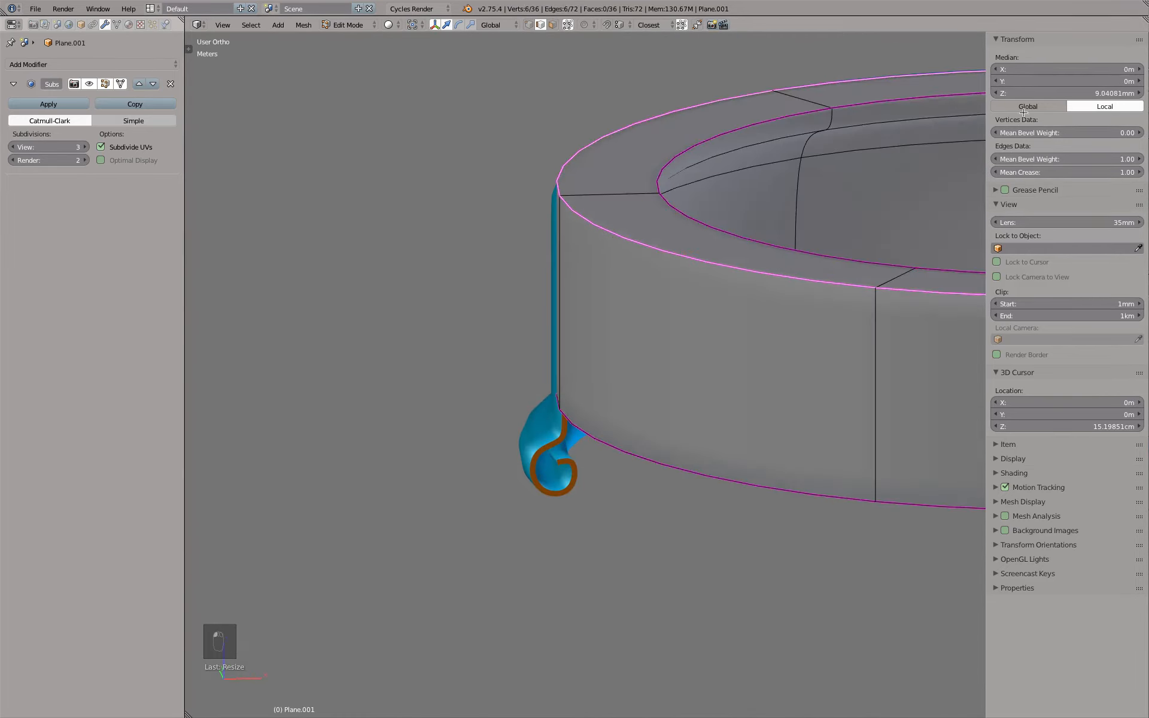
left_click_drag(1053, 173, 1012, 172)
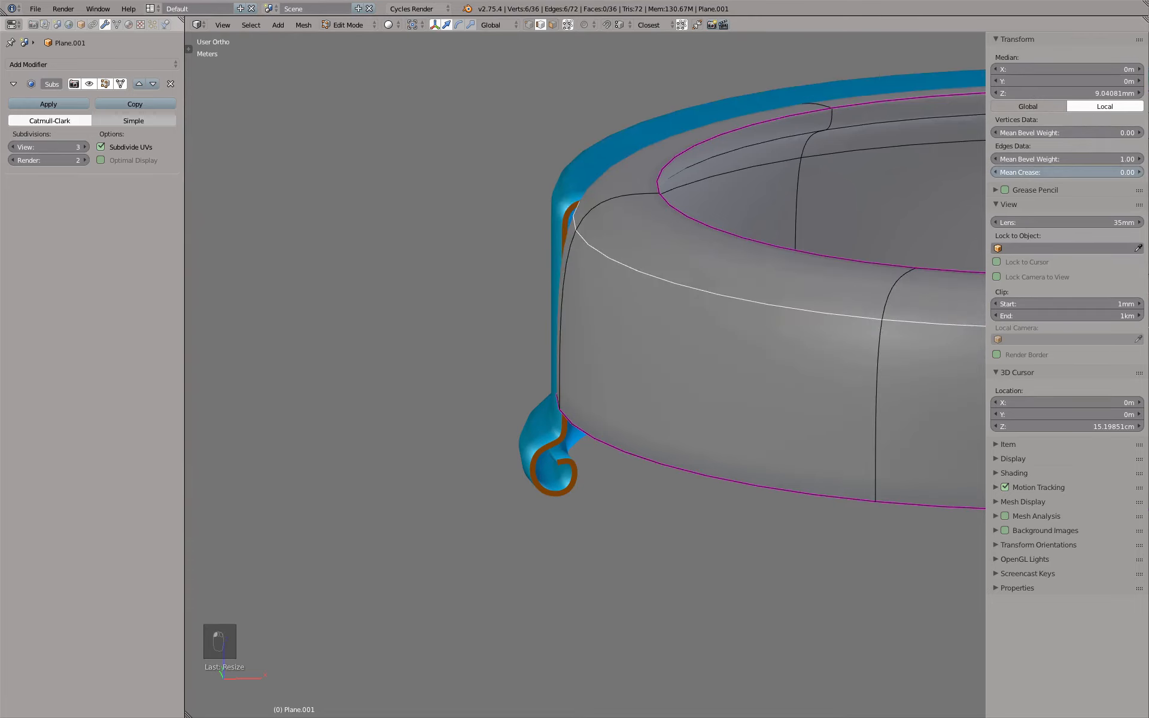
key("Tab")
- Turn off X-Ray display for the ring and reopen its modifier settings
middle_click_drag(576, 318, 546, 317)
left_click(82, 24)
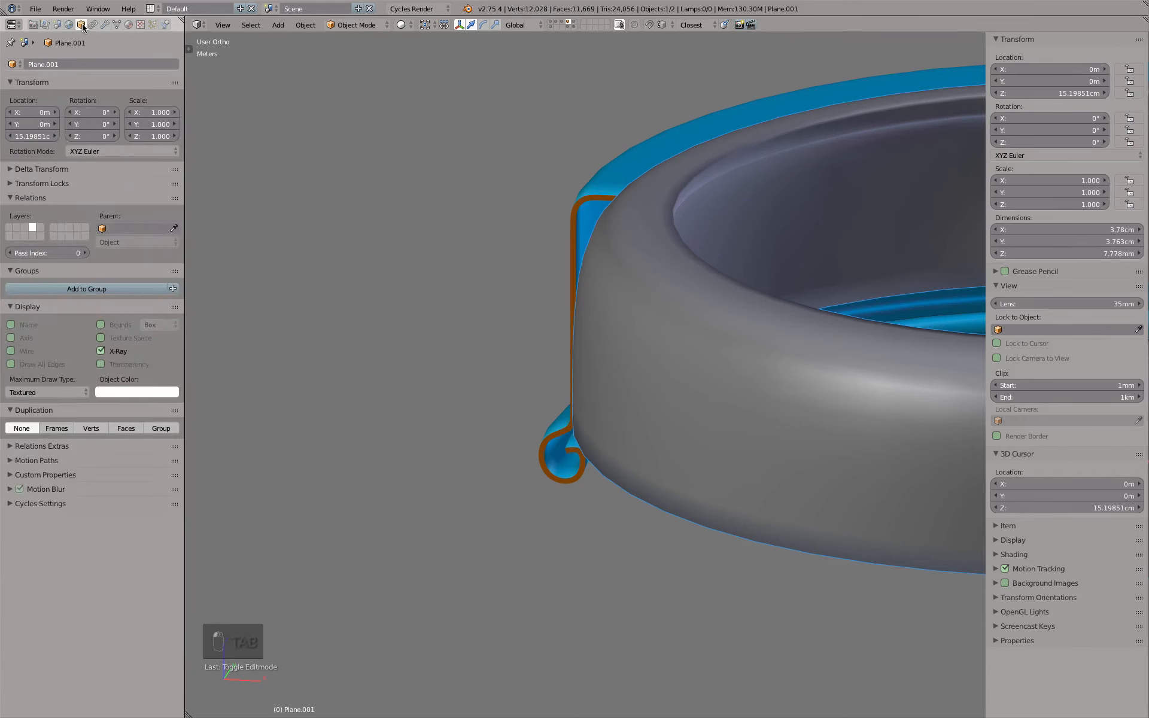
left_click(132, 355)
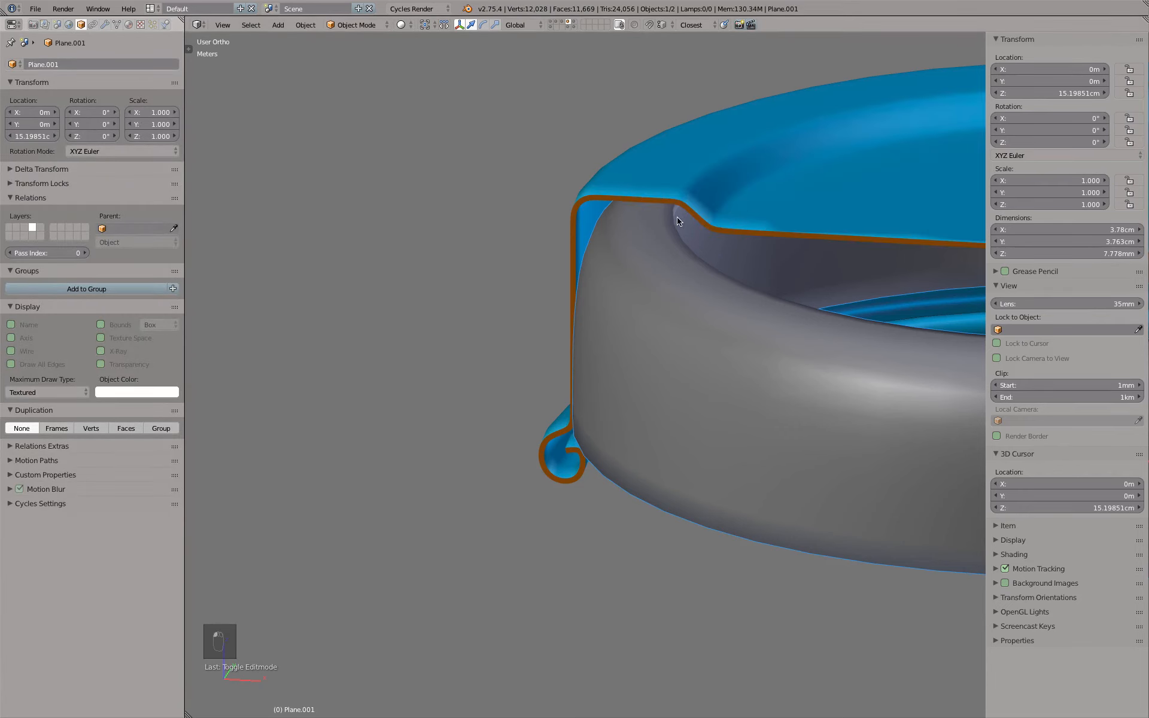
mouse_move(660, 263)
middle_mouse_down()
mouse_move(682, 252)
mouse_move(706, 213)
mouse_move(654, 246)
mouse_move(662, 250)
middle_mouse_up()
left_click(105, 25)
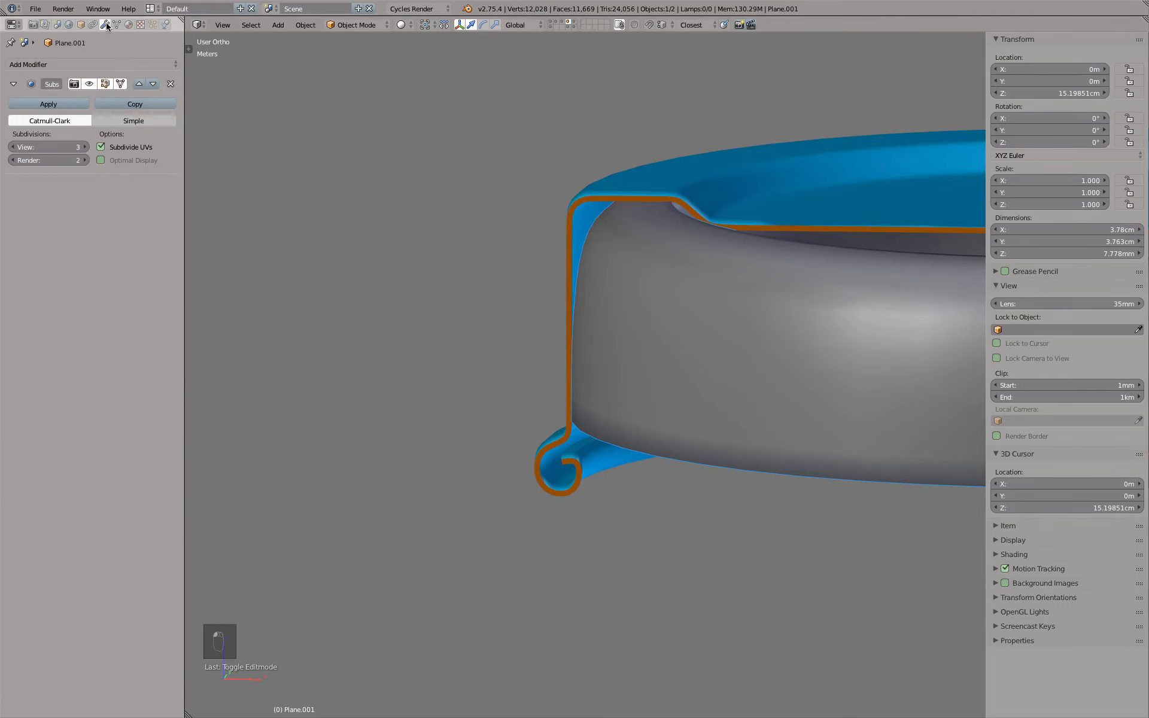
- Add a Bevel modifier to the liner ring, place it above the Subdivision Surface modifier and limit it by Weight
left_click(11, 84)
left_click(70, 62)
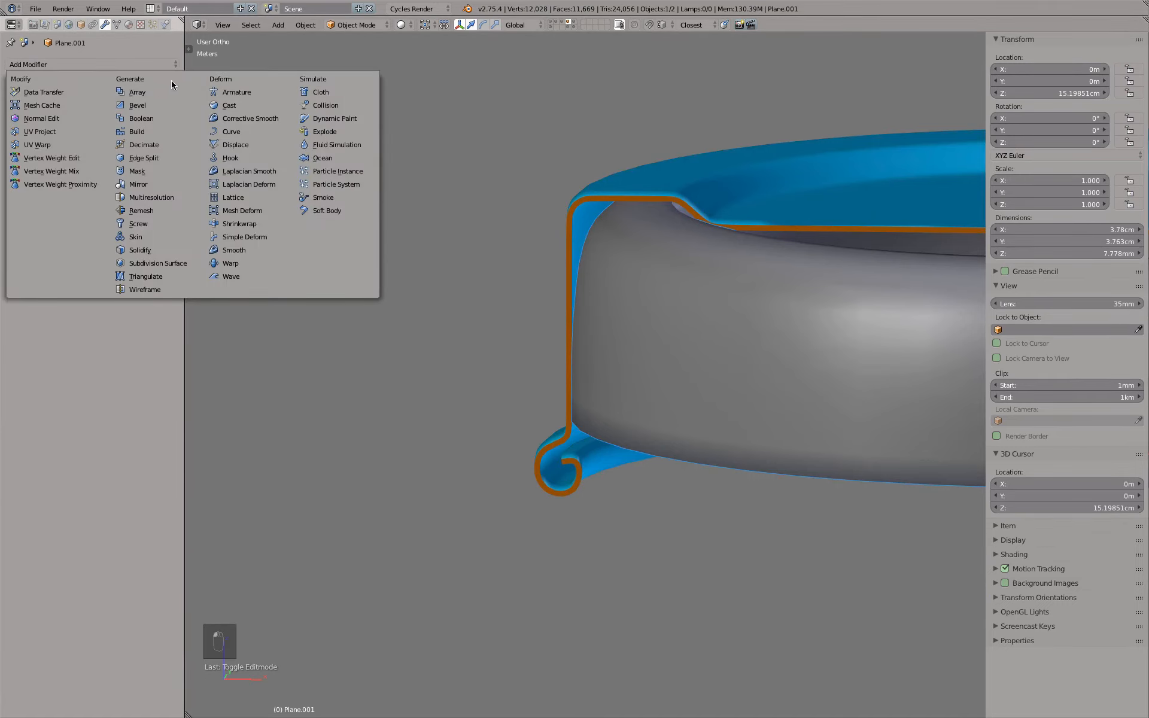
left_click(160, 106)
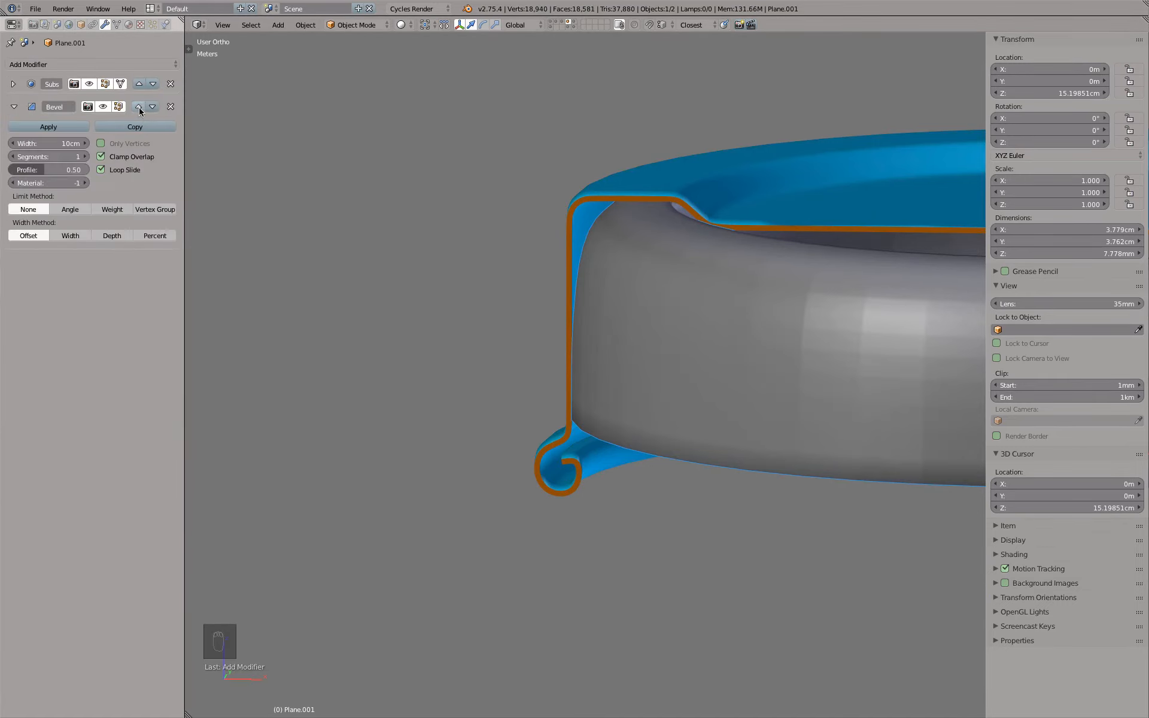
left_click(139, 107)
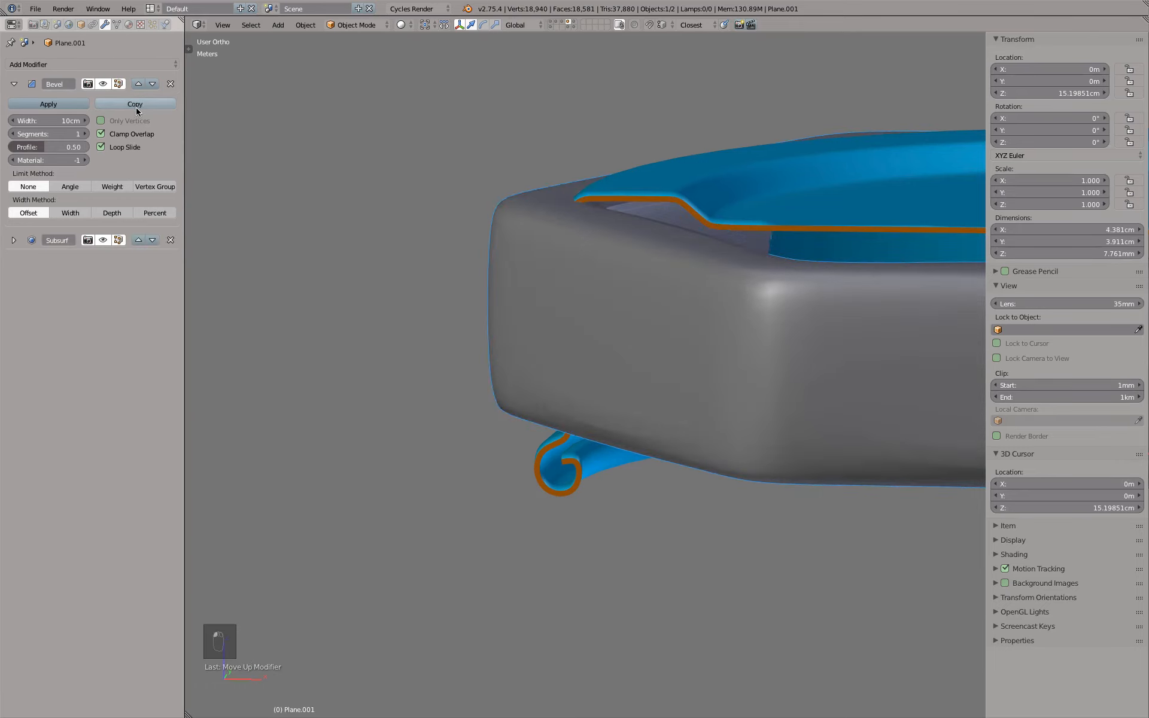
left_click(111, 187)
- Match the ring's bevel to the cap's Bevel modifier with a width of 1 mm and 5 segments
right_click(634, 178)
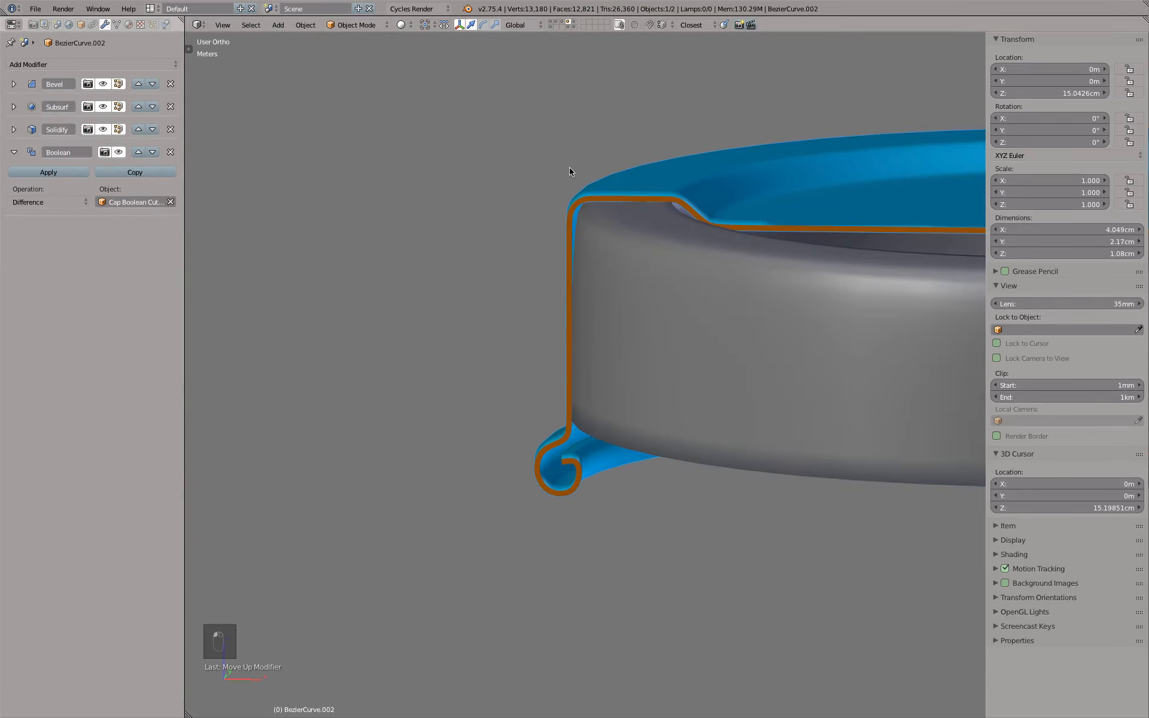
left_click(14, 84)
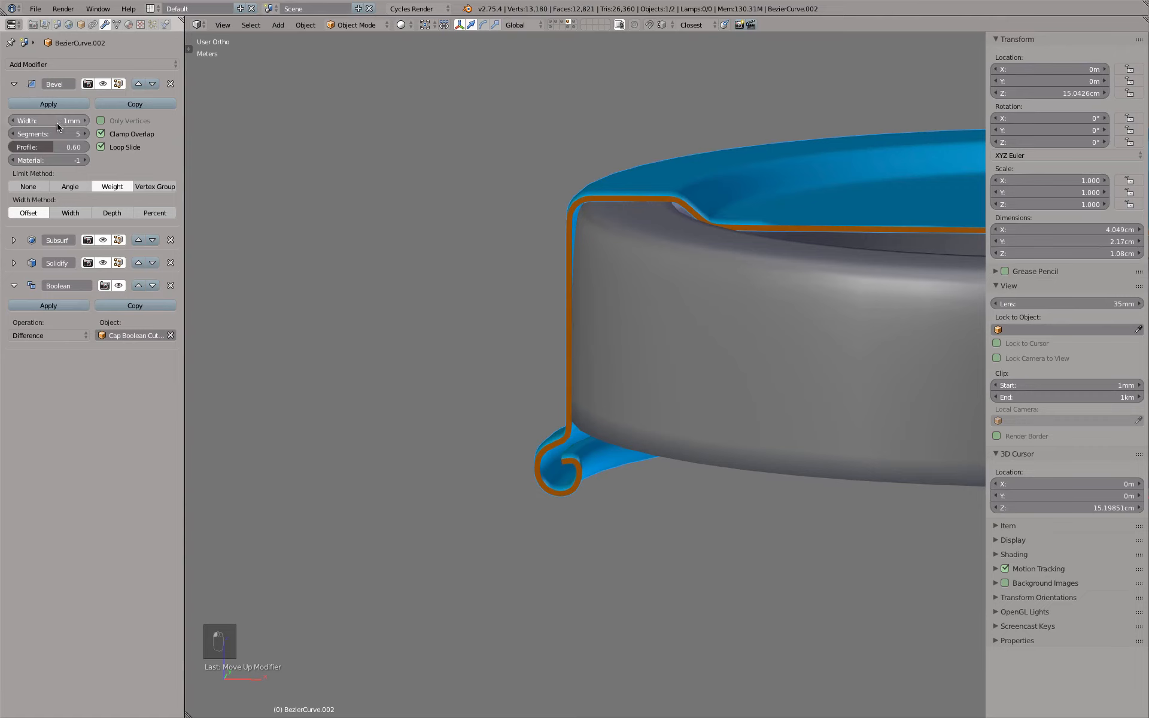
right_click(604, 221)
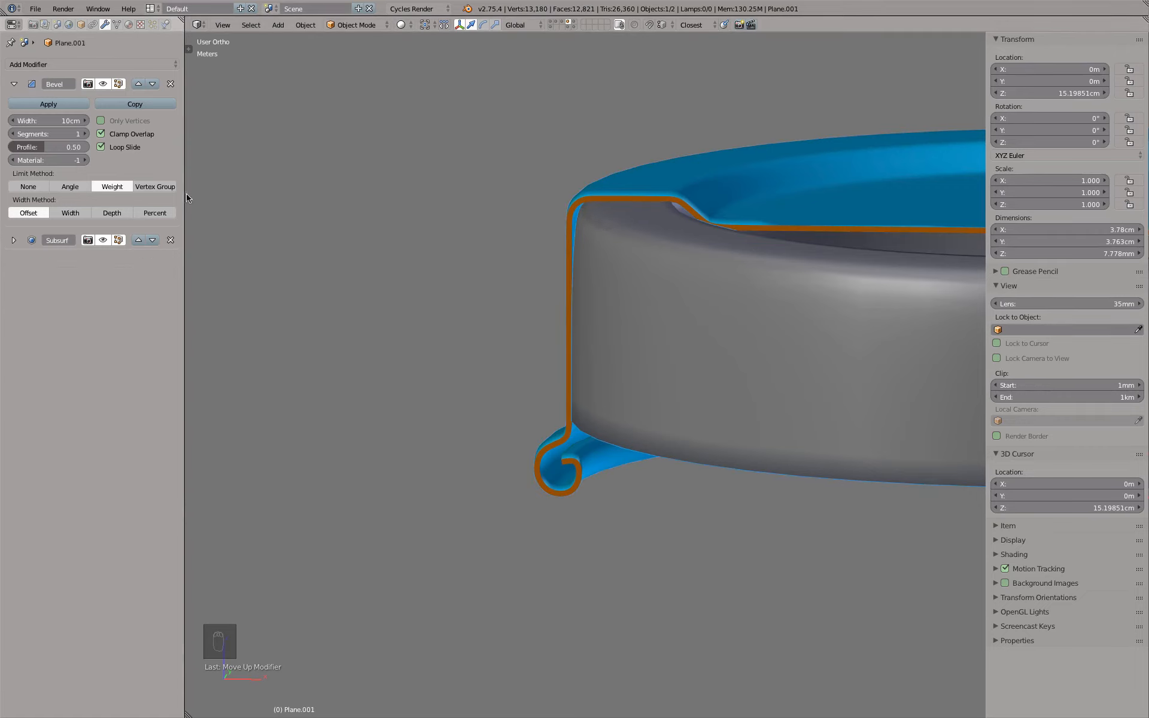
left_click(57, 121)
type("1mm")
key("Return")
right_click(601, 177)
right_click(654, 227)
left_click(40, 134)
type("5")
key("Return")
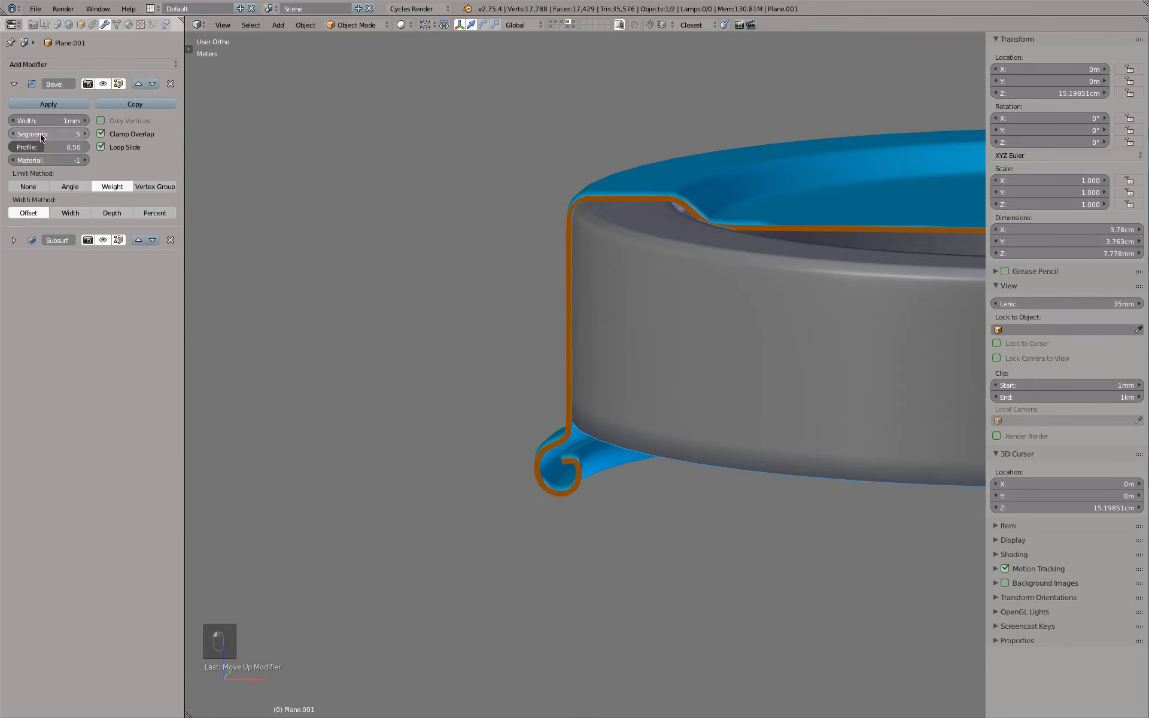
- Clip the view from above to a thin slice through the cap wall and ring to expose their cross-section
key("KP_1")
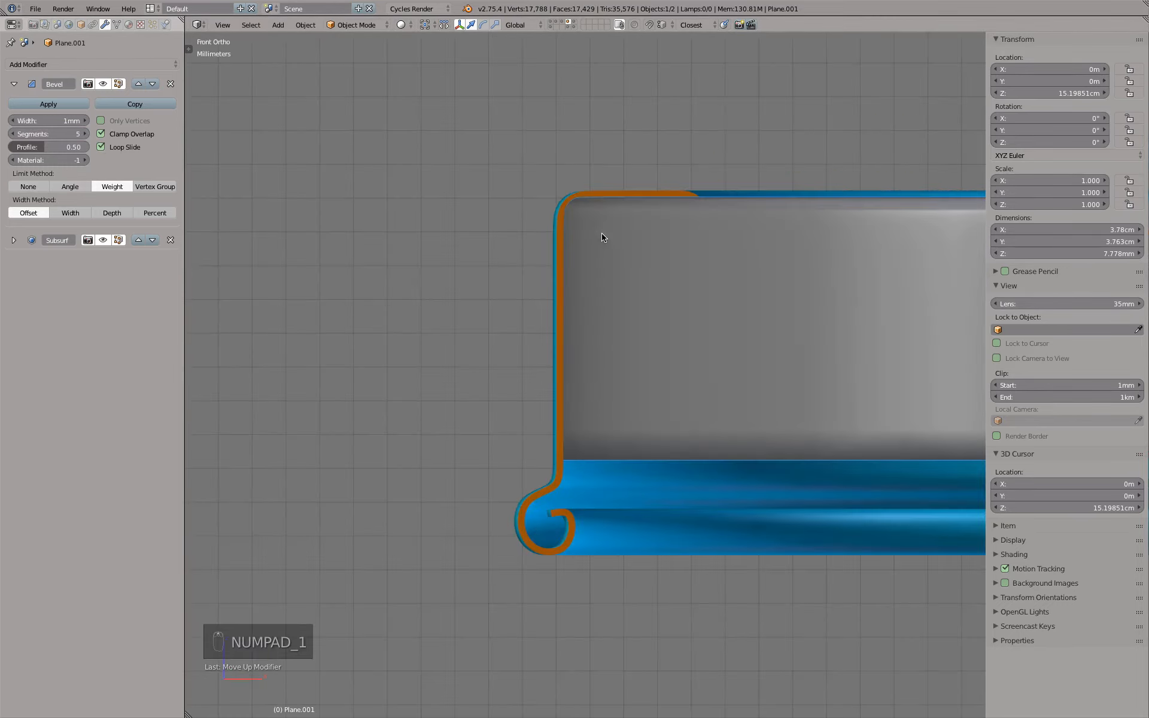
key("KP_7")
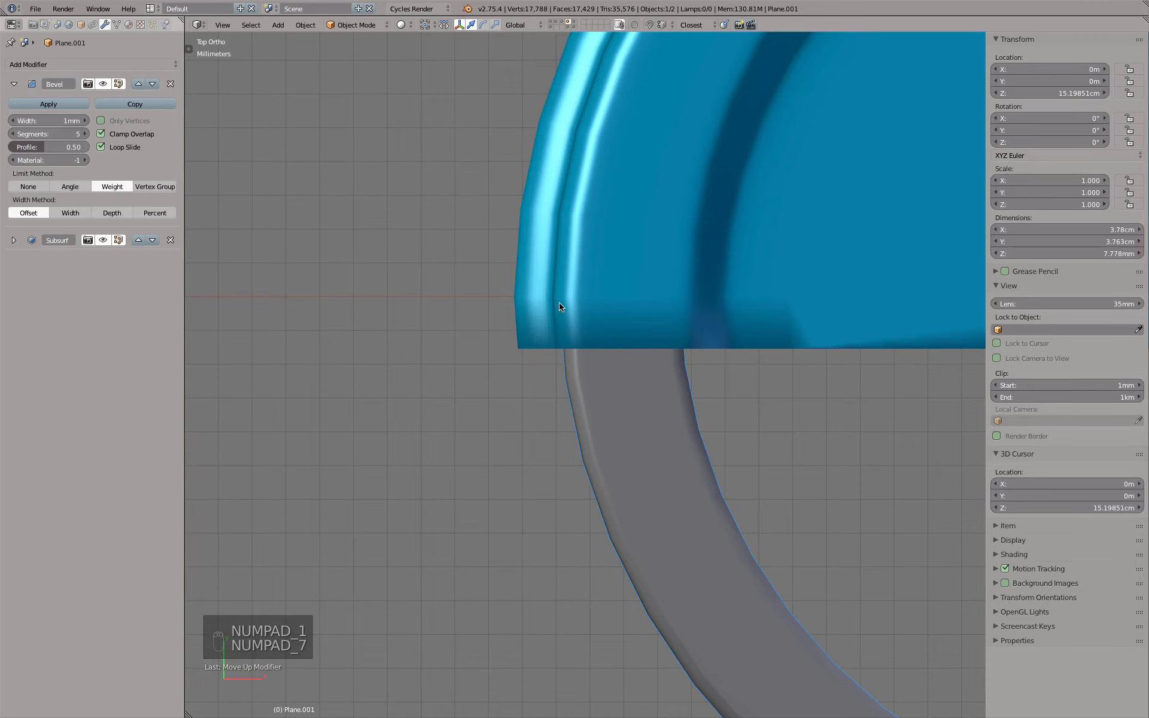
key("alt+b")
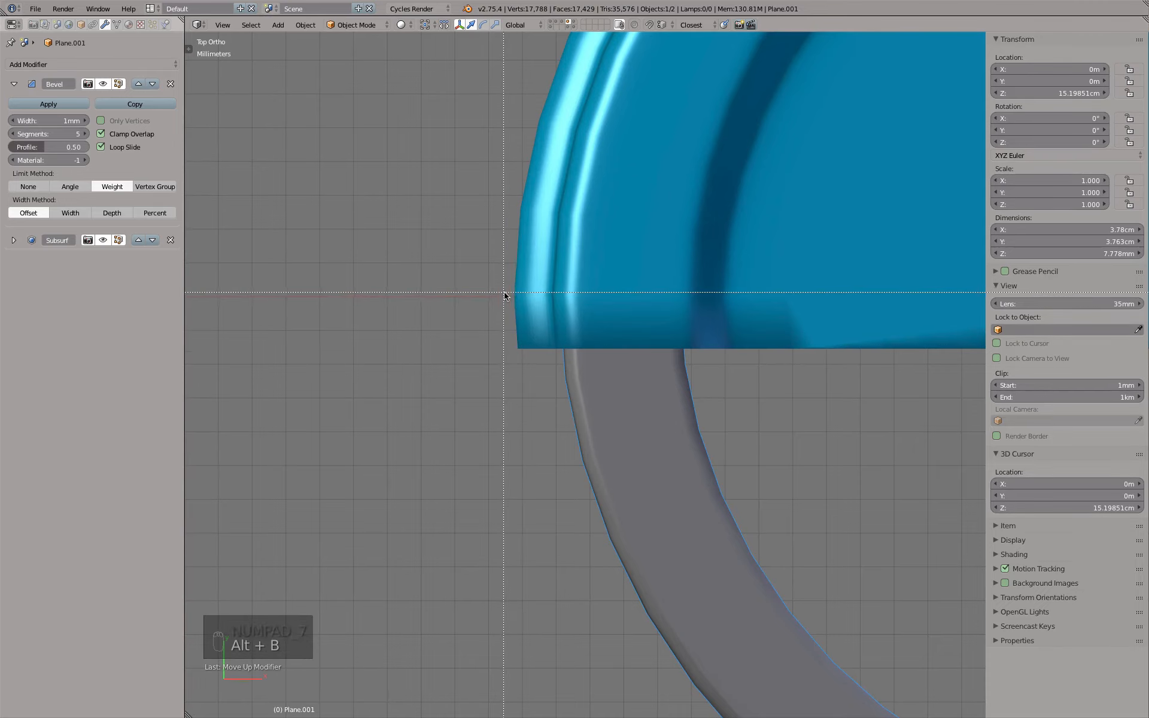
left_click_drag(504, 293, 707, 302)
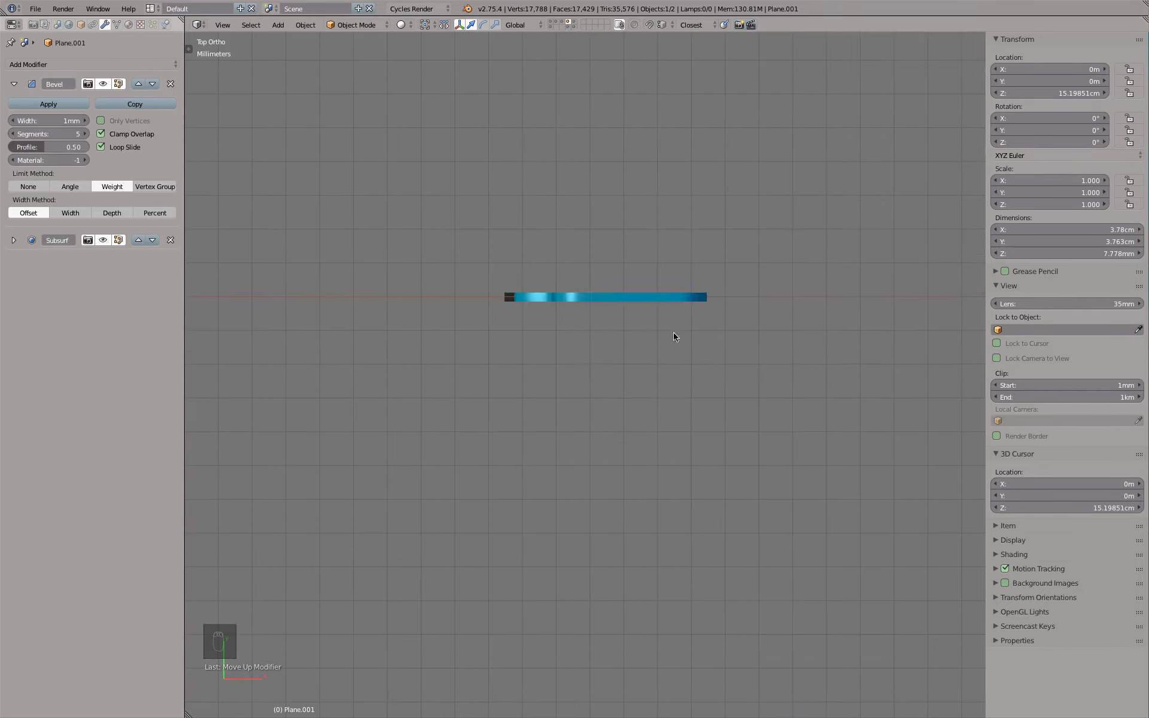
middle_click_drag(673, 336, 614, 203)
scroll(608, 214, "up", 6)
- Set the ring's bevel profile to 0.60 to match the cap's Bevel modifier
right_click(487, 133)
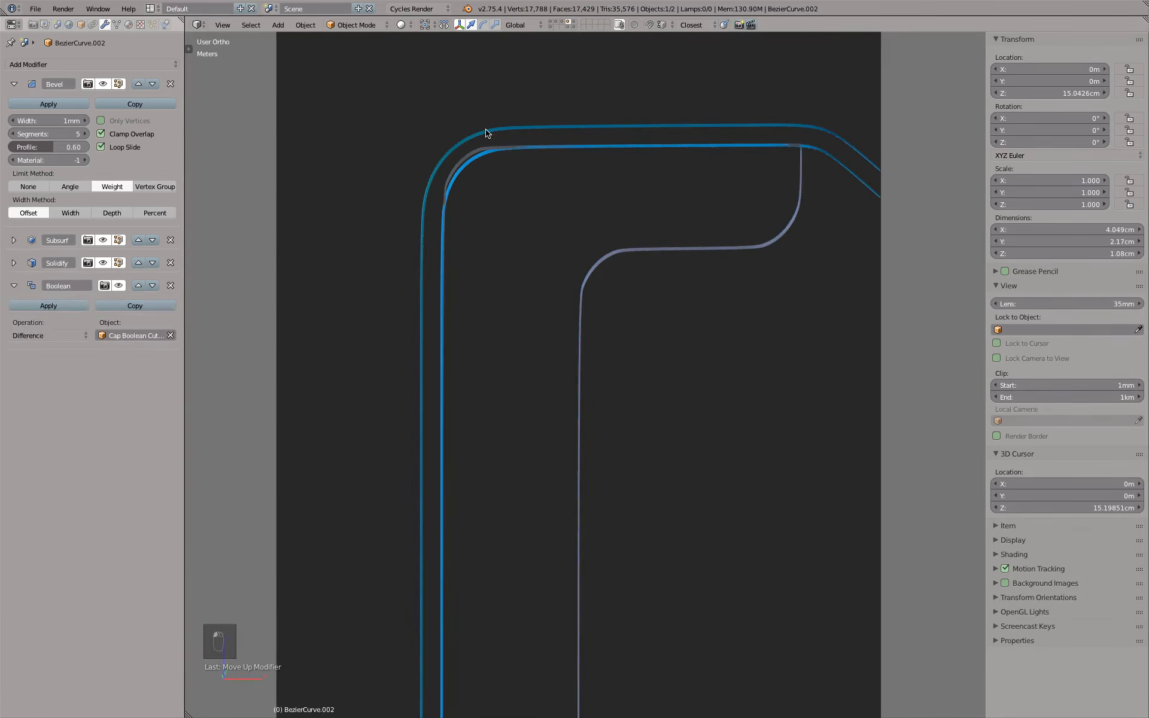
right_click(606, 256)
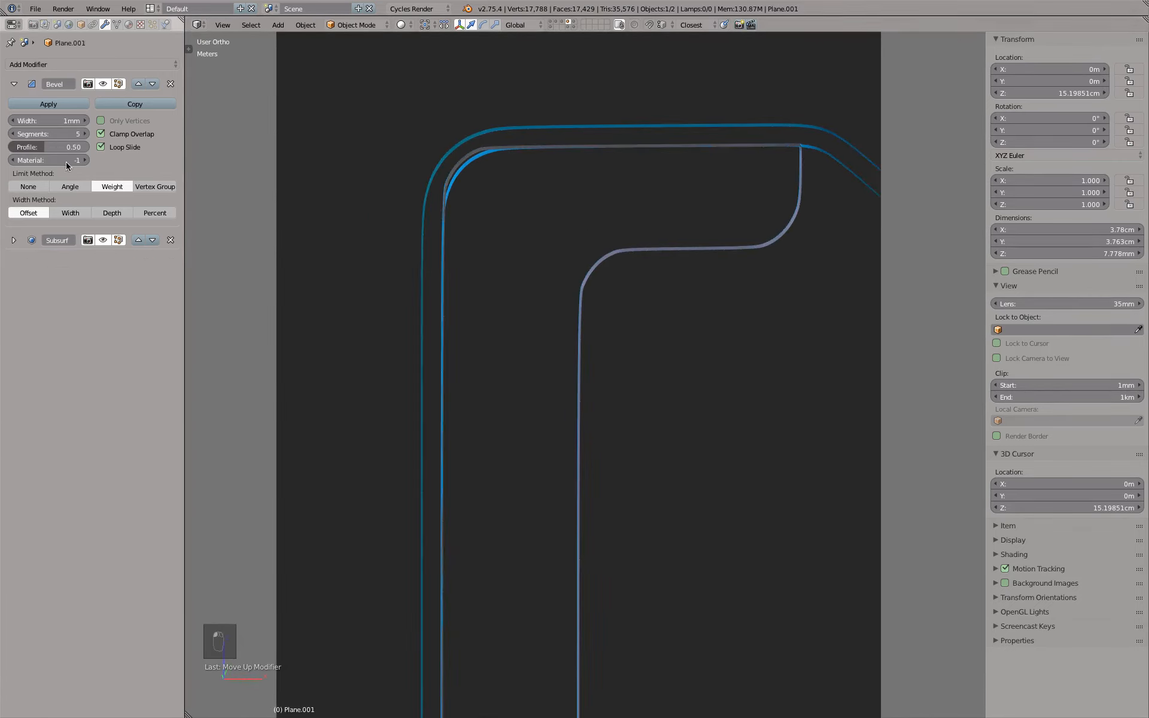
left_click(51, 150)
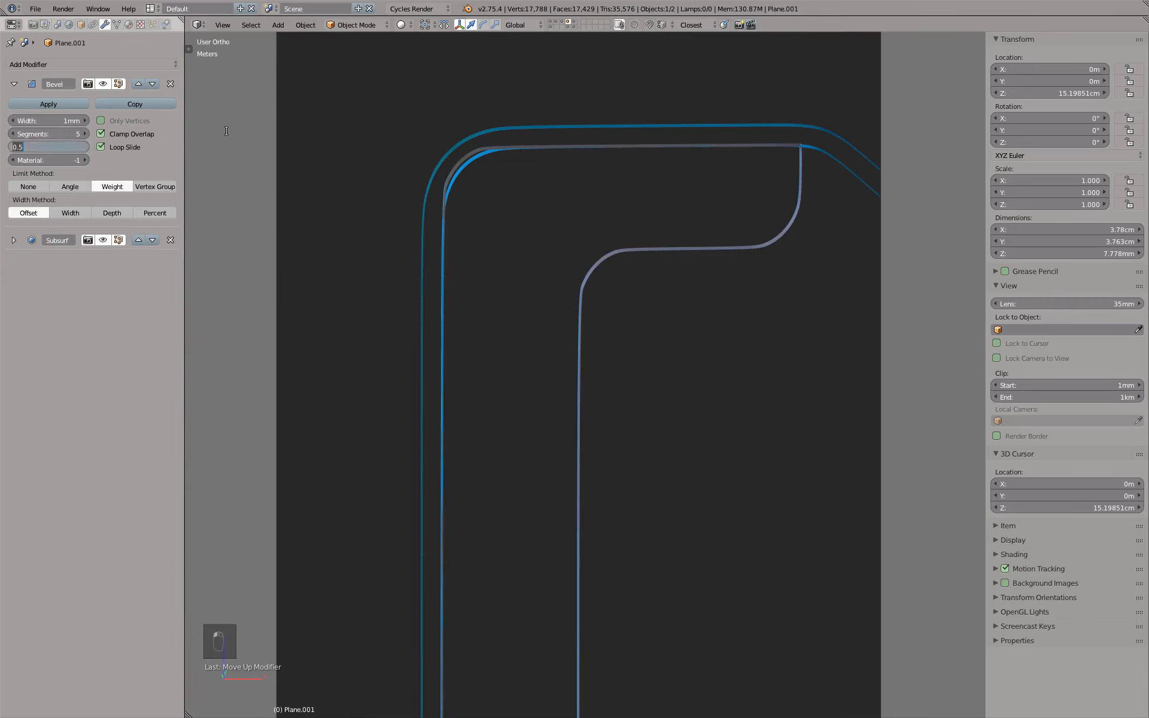
type("0.6")
key("Return")
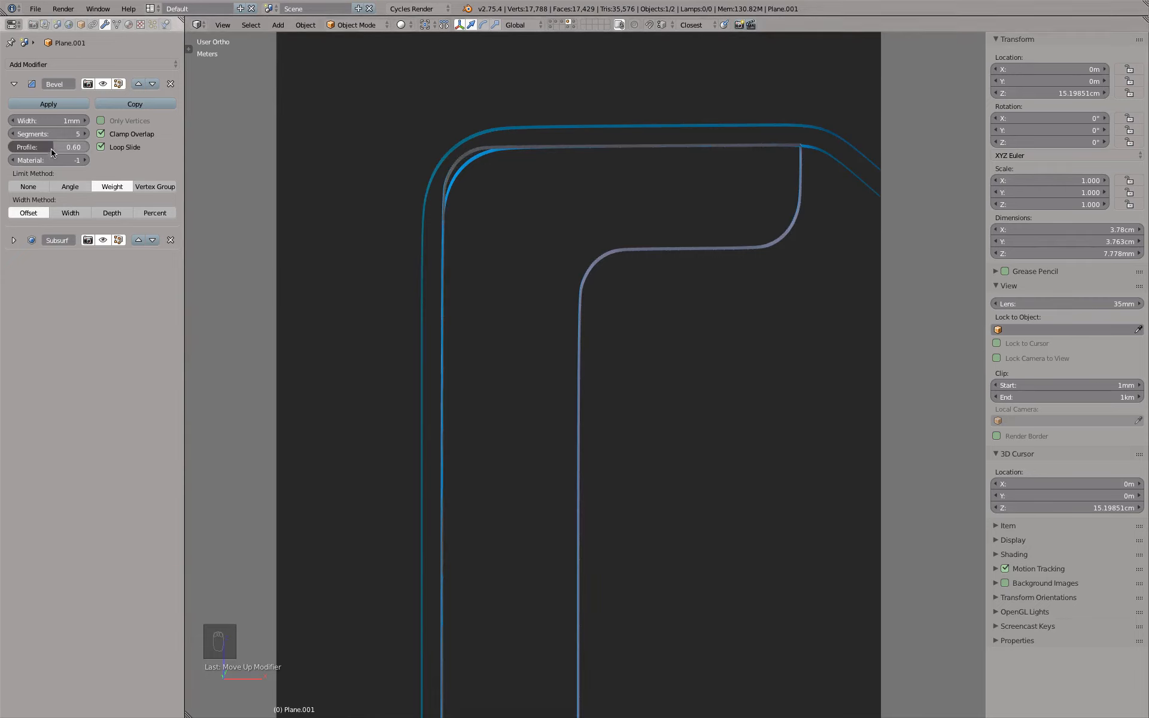
- Reduce the ring's bevel width to 0.9 mm and on to 0.8 mm, and turn off Clamp Overlap
left_click(52, 122)
type(".9mm")
key("Return")
left_click(52, 123)
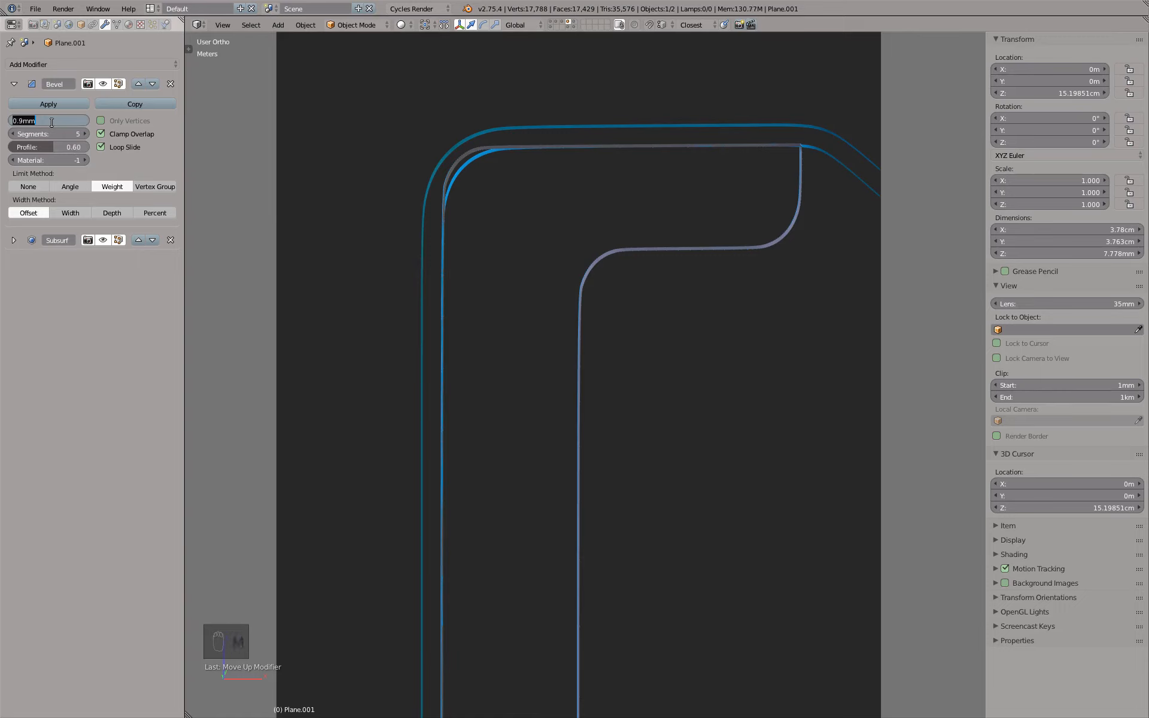
key("BackSpace")
type(".8mm")
left_click(135, 136)
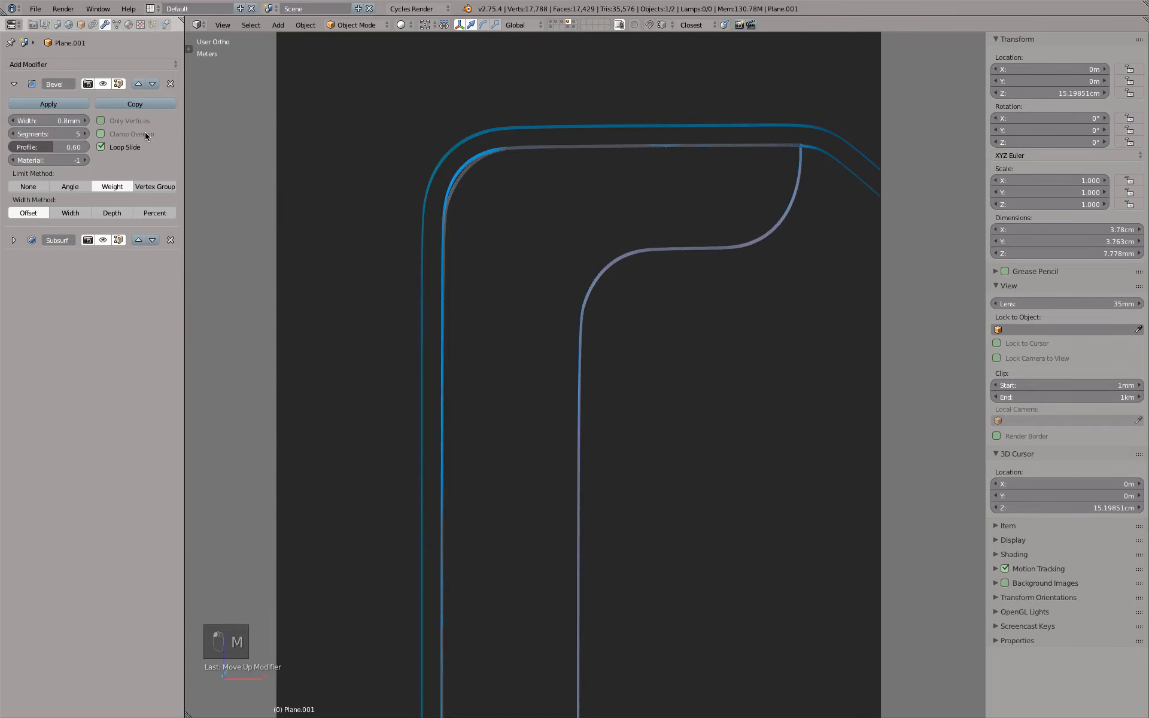
- Try bevel widths of 0.9 mm and 1 mm on the ring without overlap clamping
left_click(58, 120)
type(".9mm")
key("Return")
left_click(59, 120)
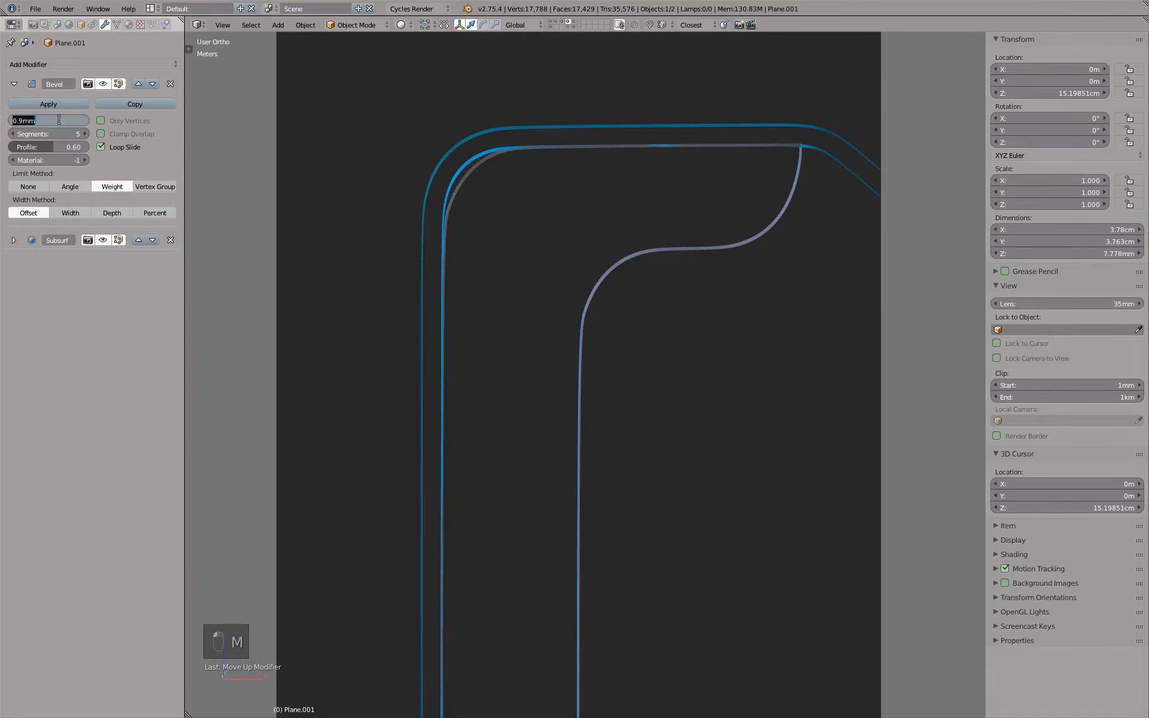
type("1mm")
key("Return")
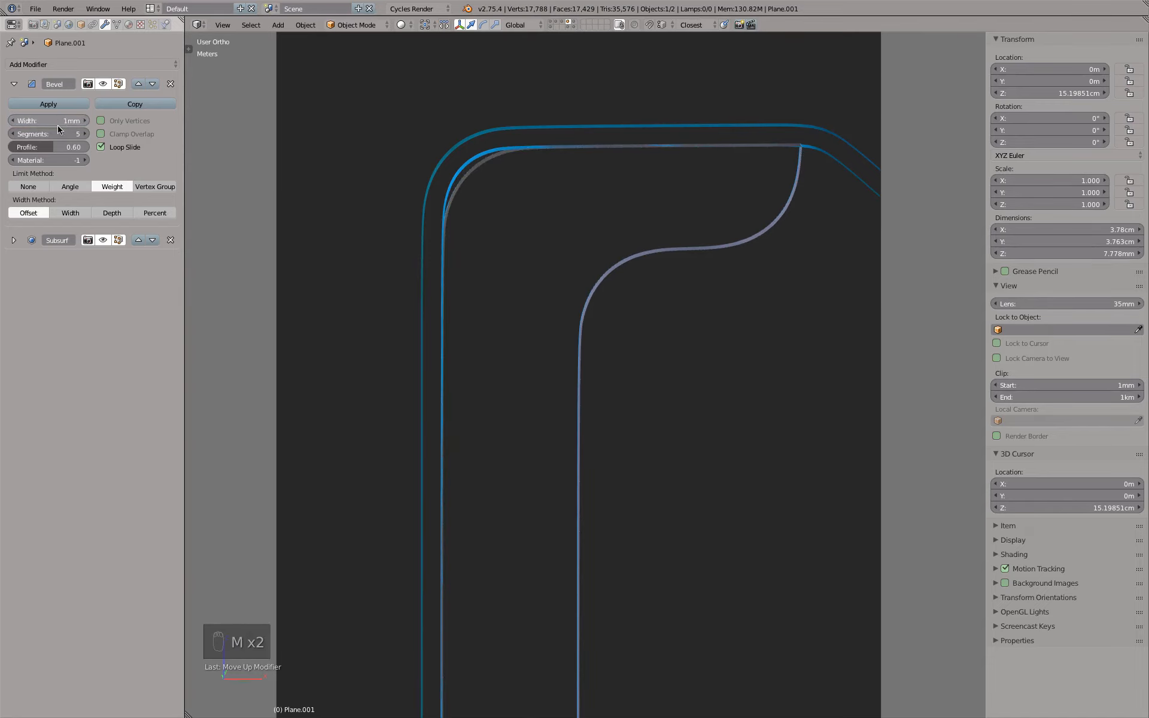
middle_click_drag(354, 186, 348, 183)
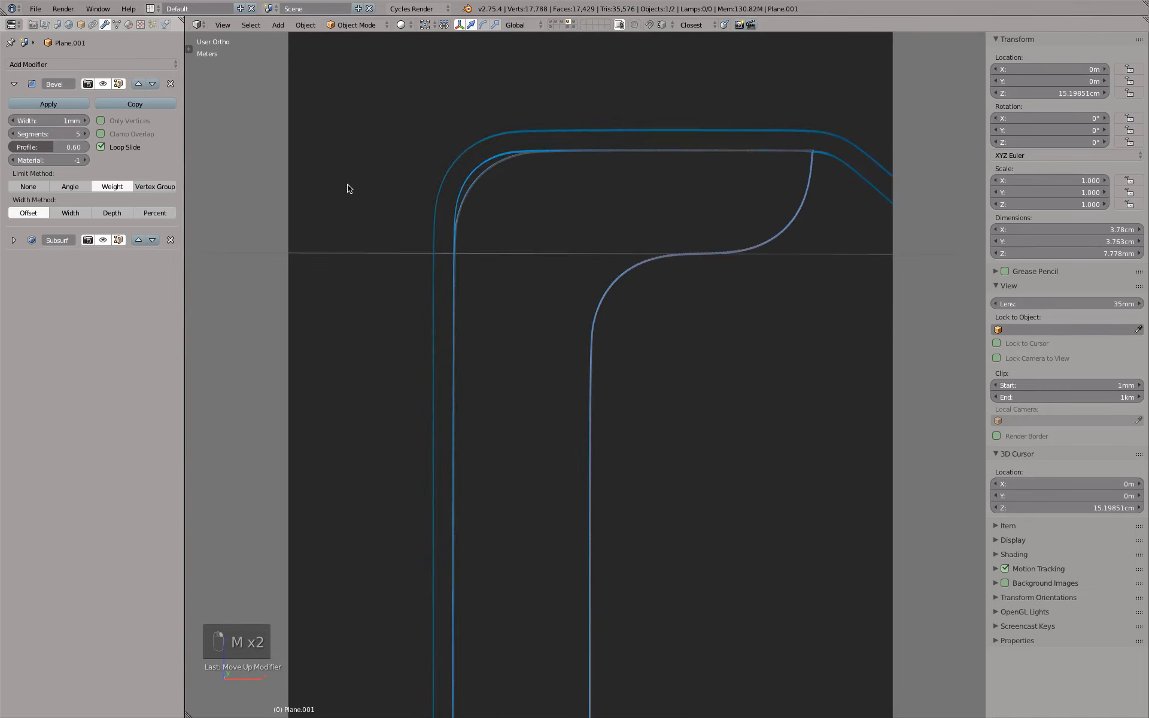
- Set the ring's bevel width to 0.7 mm
left_click(48, 120)
key("BackSpace")
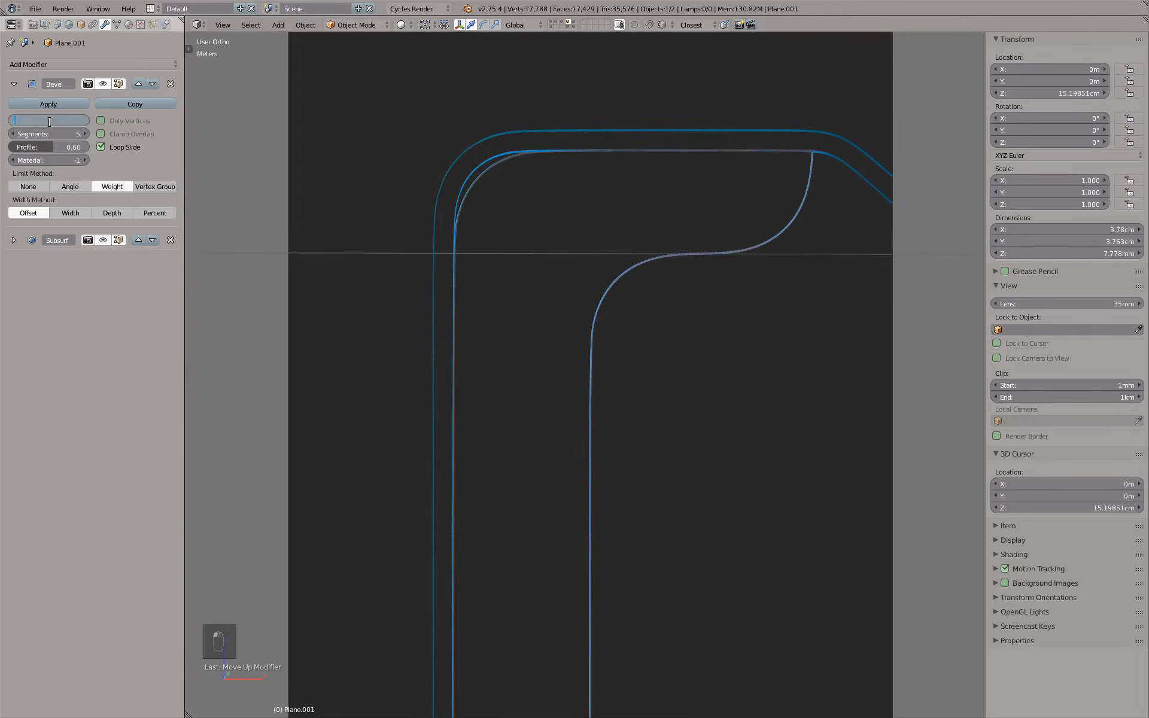
type(".7")
key("Return")
- Examine how closely the ring's rounded upper corner follows the inside of the cap in the clipped section
mouse_move(530, 202)
middle_mouse_down()
mouse_move(537, 195)
mouse_move(541, 212)
middle_mouse_up()
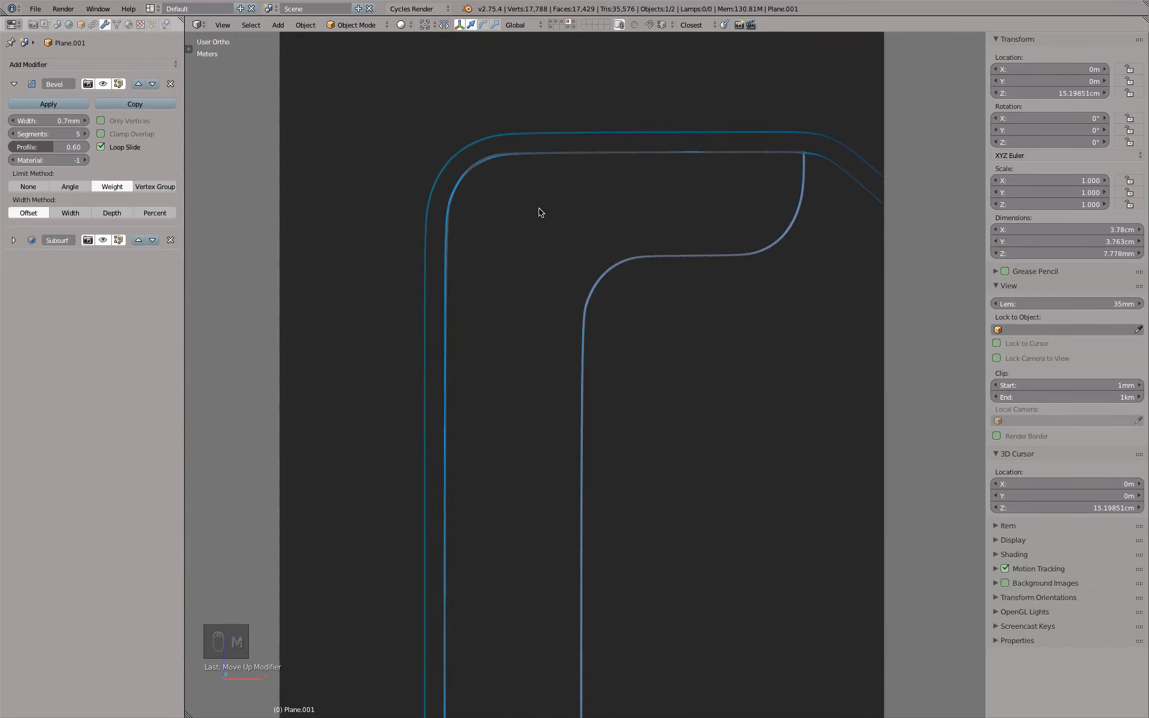
key("KP_1")
scroll(492, 173, "up", 6)
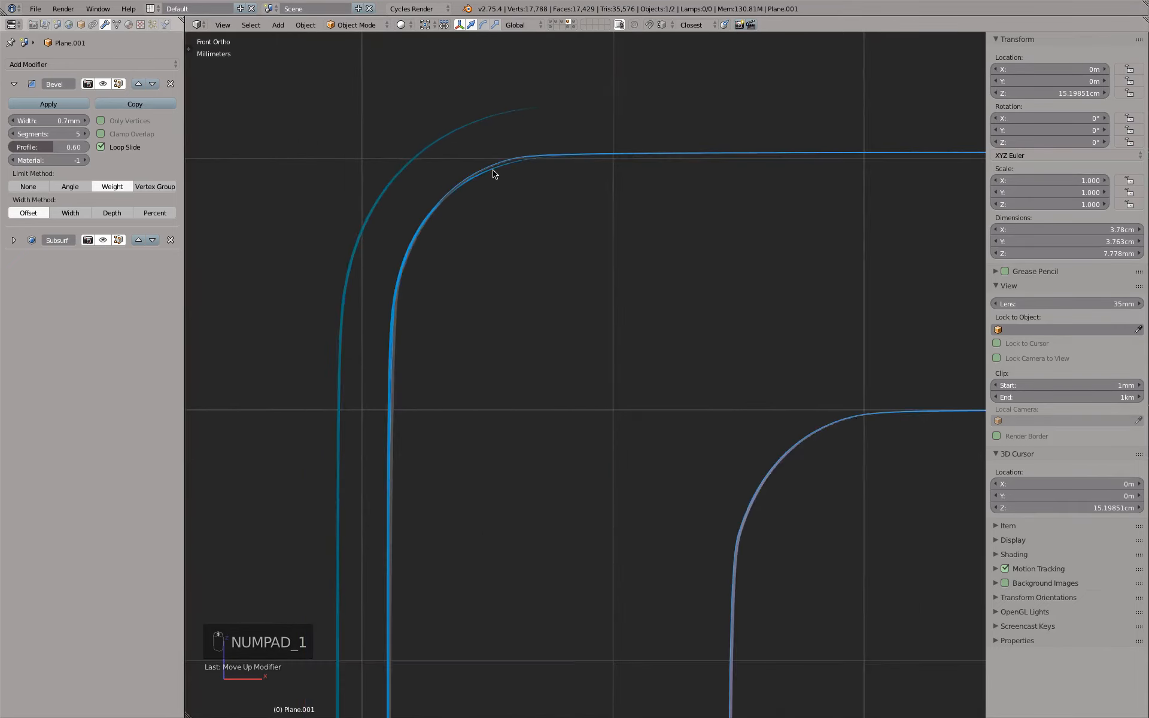
scroll(495, 174, "down", 8)
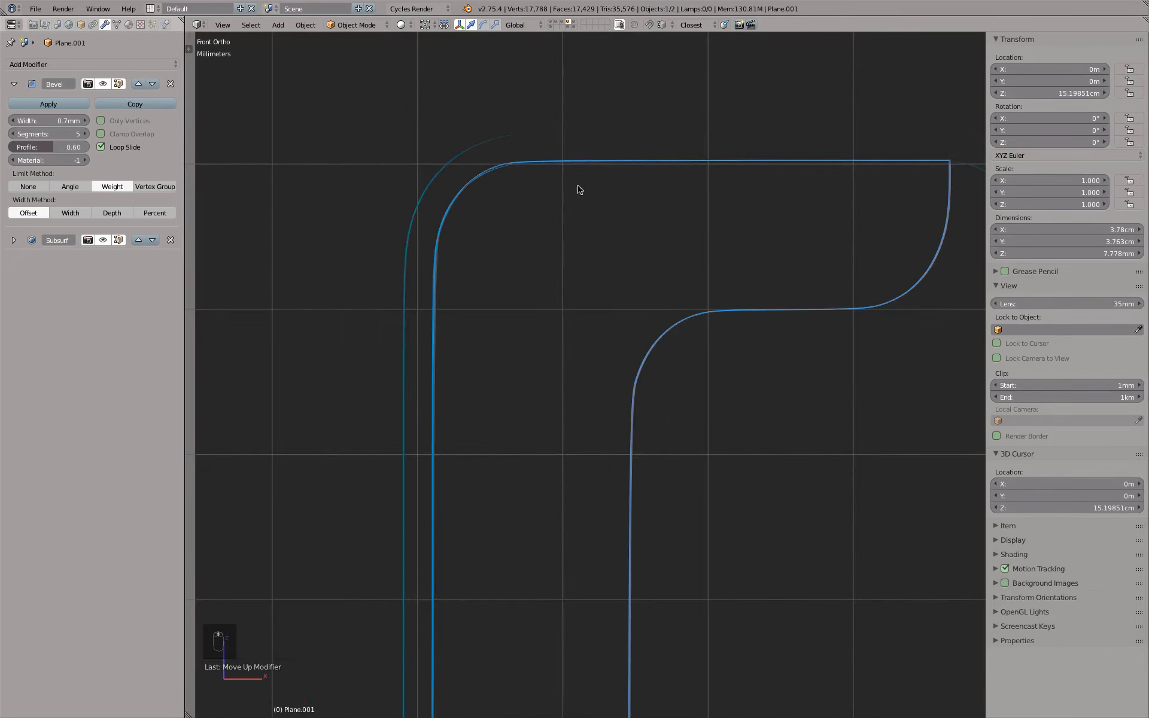
middle_click_drag(568, 187, 443, 216, "shift")
middle_click_drag(528, 222, 570, 244)
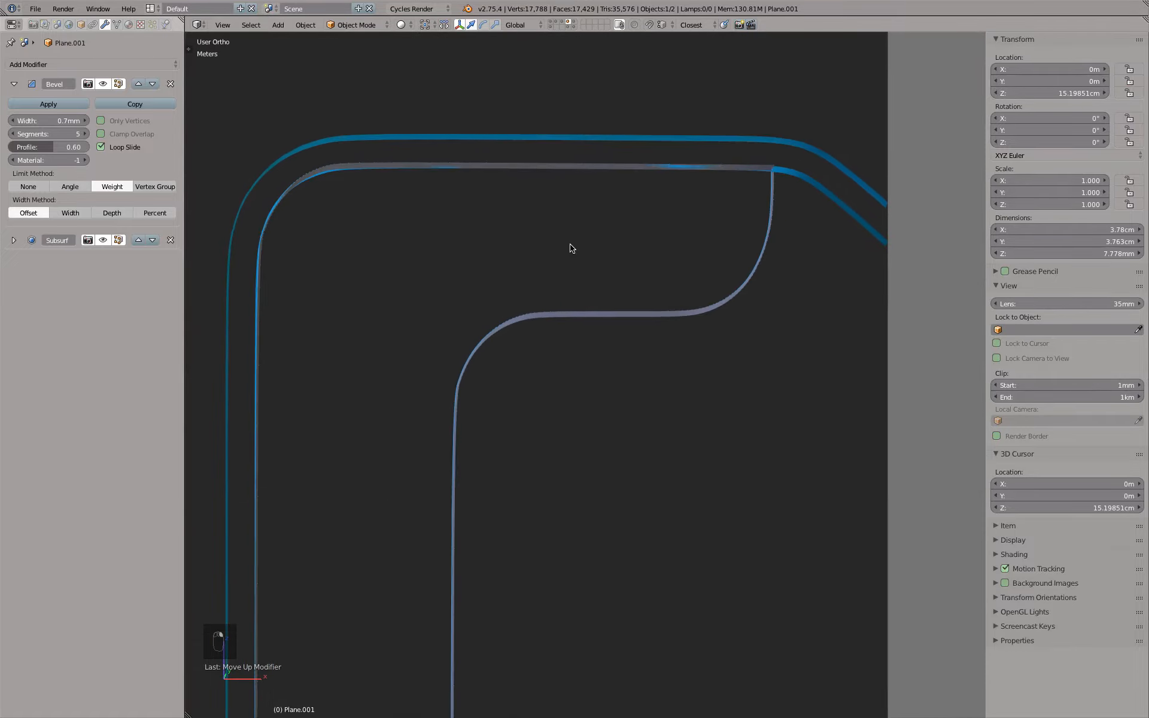
key("z")
scroll(571, 244, "down", 6)
key("z")
scroll(571, 247, "up", 4)
scroll(570, 249, "down", 3)
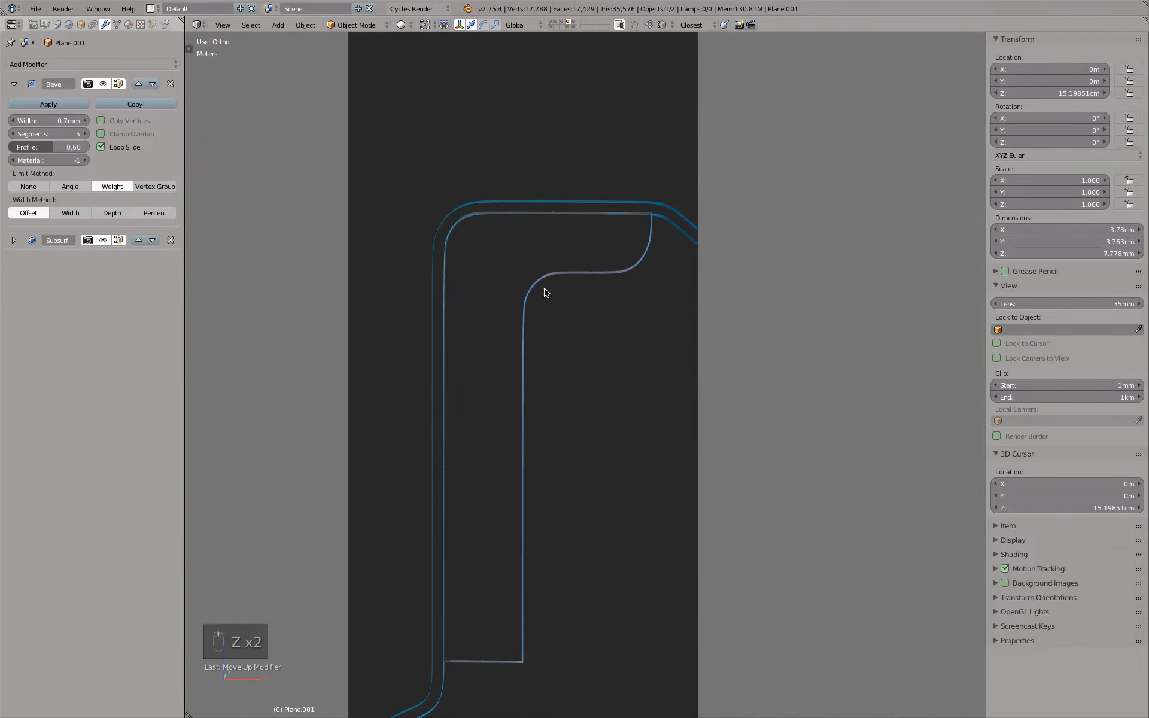
- Show the bottle's layer together with the cap and compare the bottle neck's rim with the ring in section
left_click(562, 27, "shift")
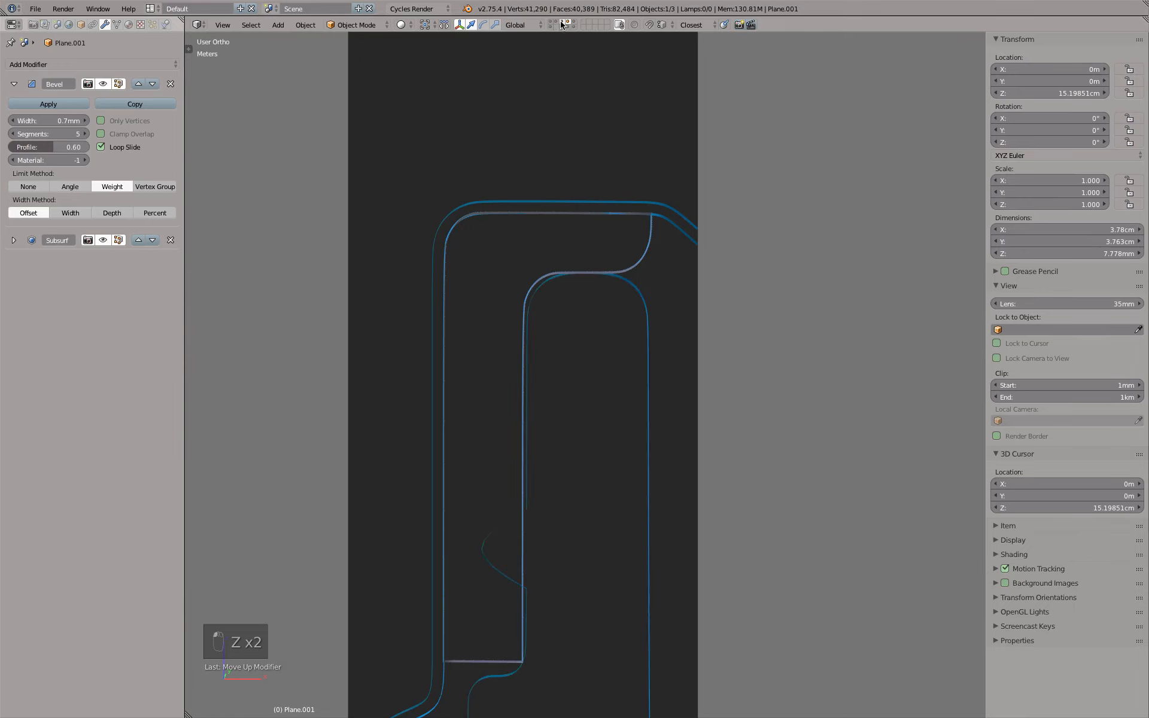
scroll(598, 325, "up", 4)
middle_click_drag(599, 312, 604, 279)
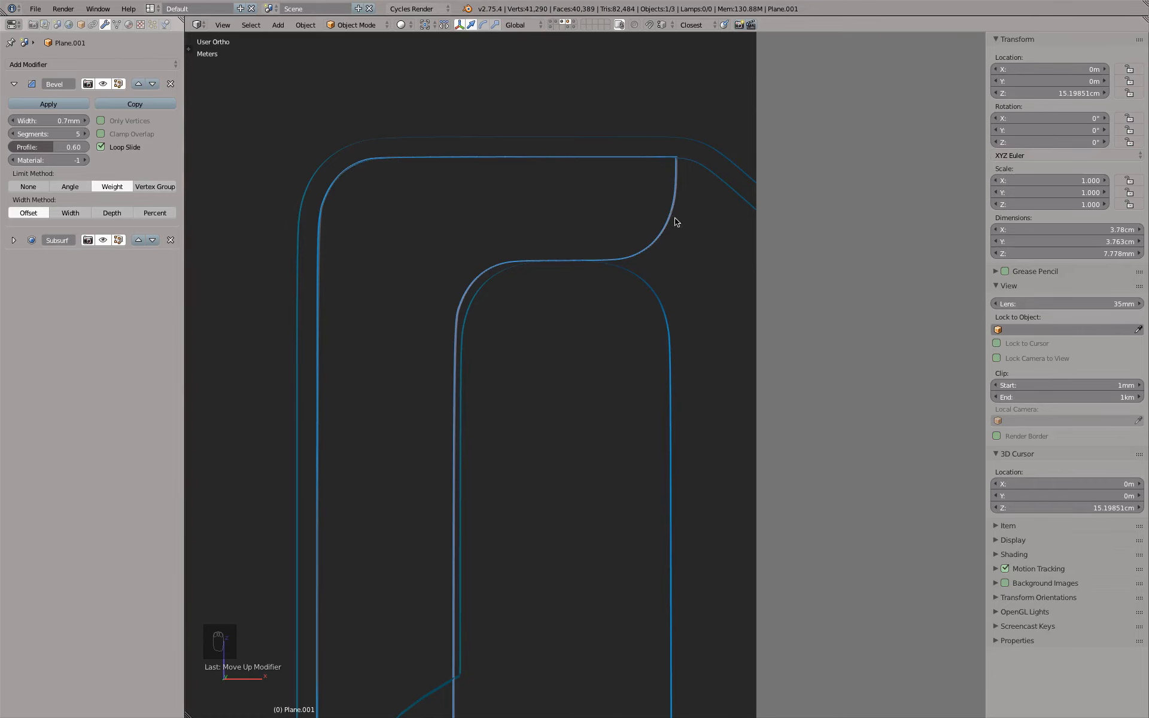
- In edit mode, set the mean bevel weight of the lower edge loop on the ring's inner lip to 0.50
key("Tab")
middle_click_drag(691, 277, 639, 298)
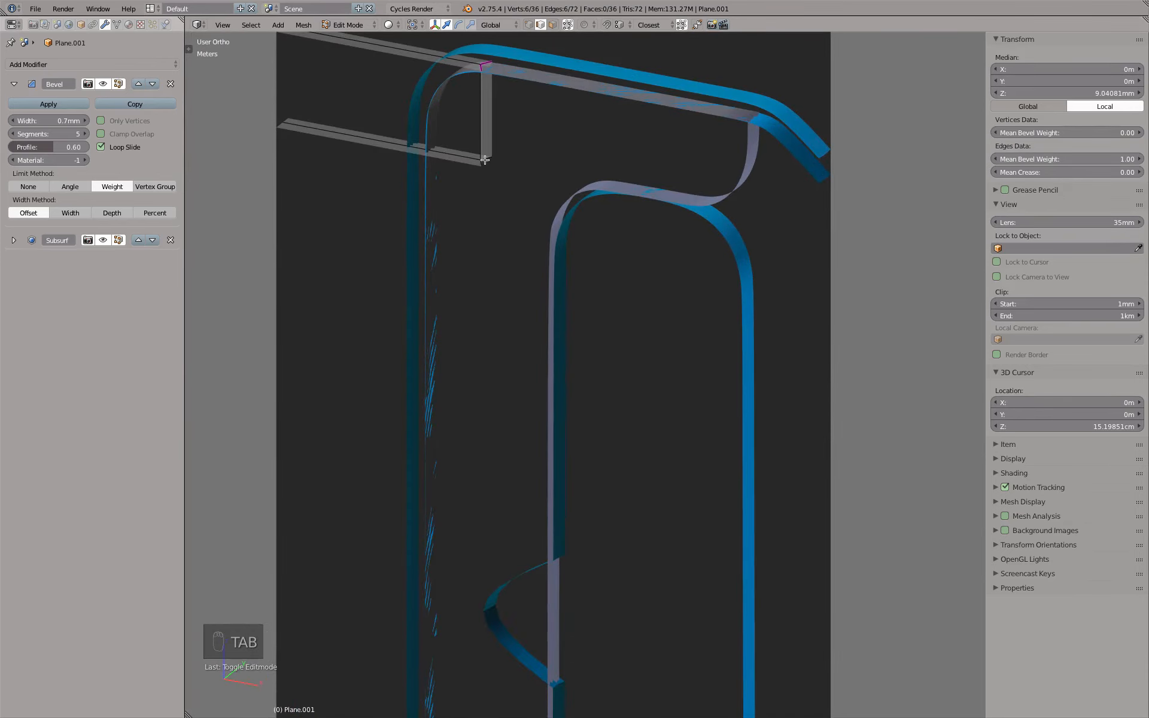
right_click(500, 171)
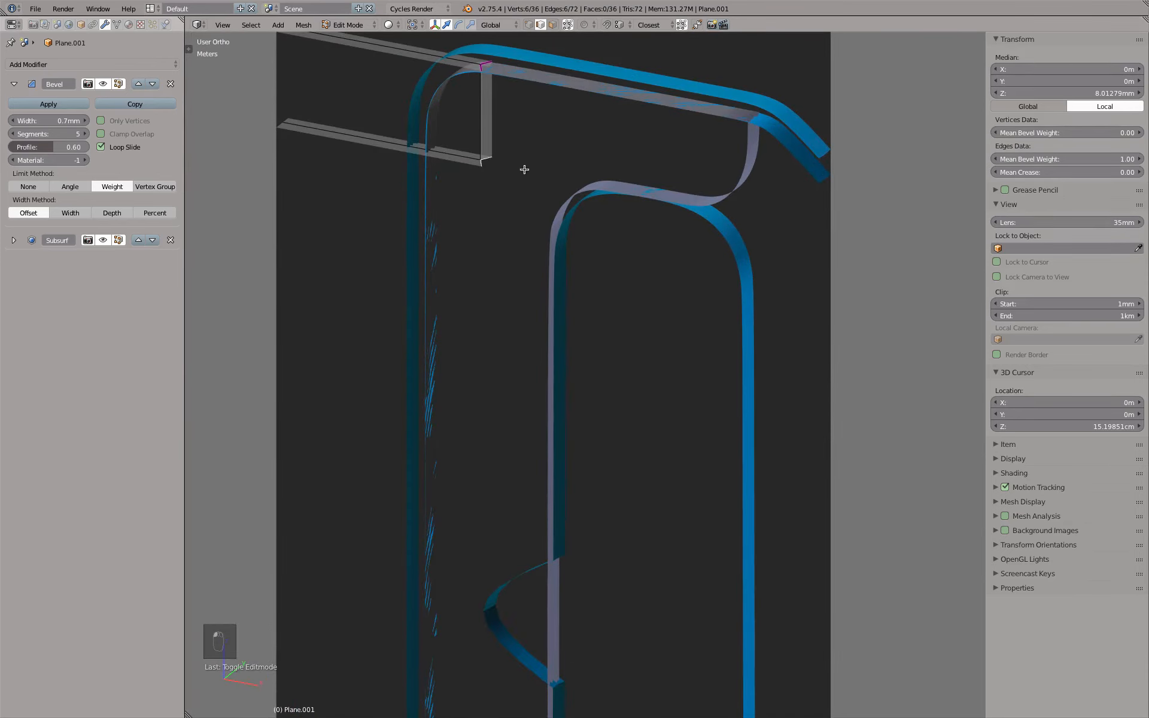
left_click(1037, 159)
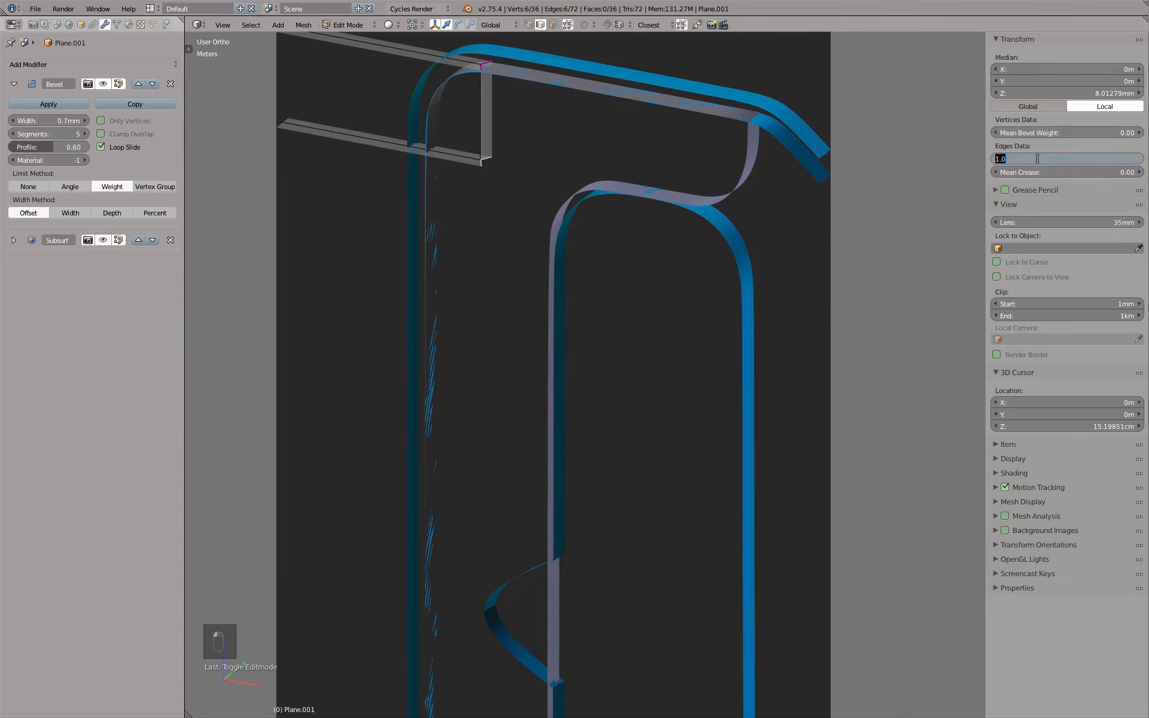
key("BackSpace")
type(".5")
key("Return")
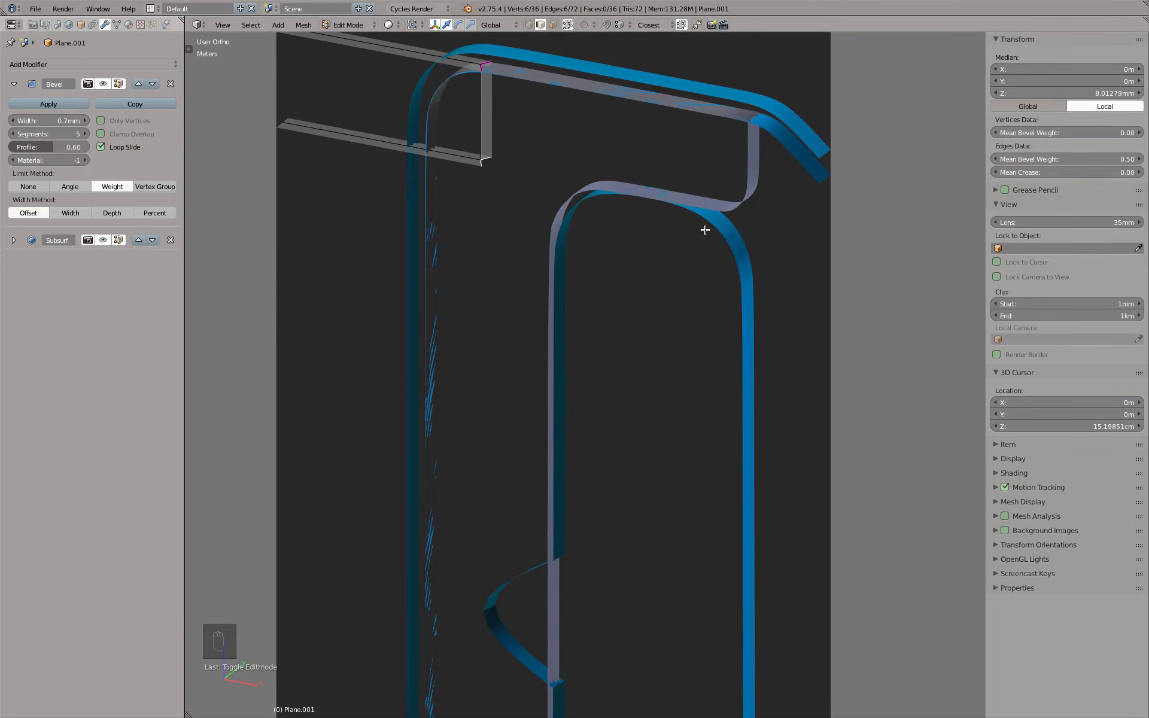
- Inspect the gap between the ring's inner corner and the bottle neck's rounded rim from the front and at an angle
key("KP_1")
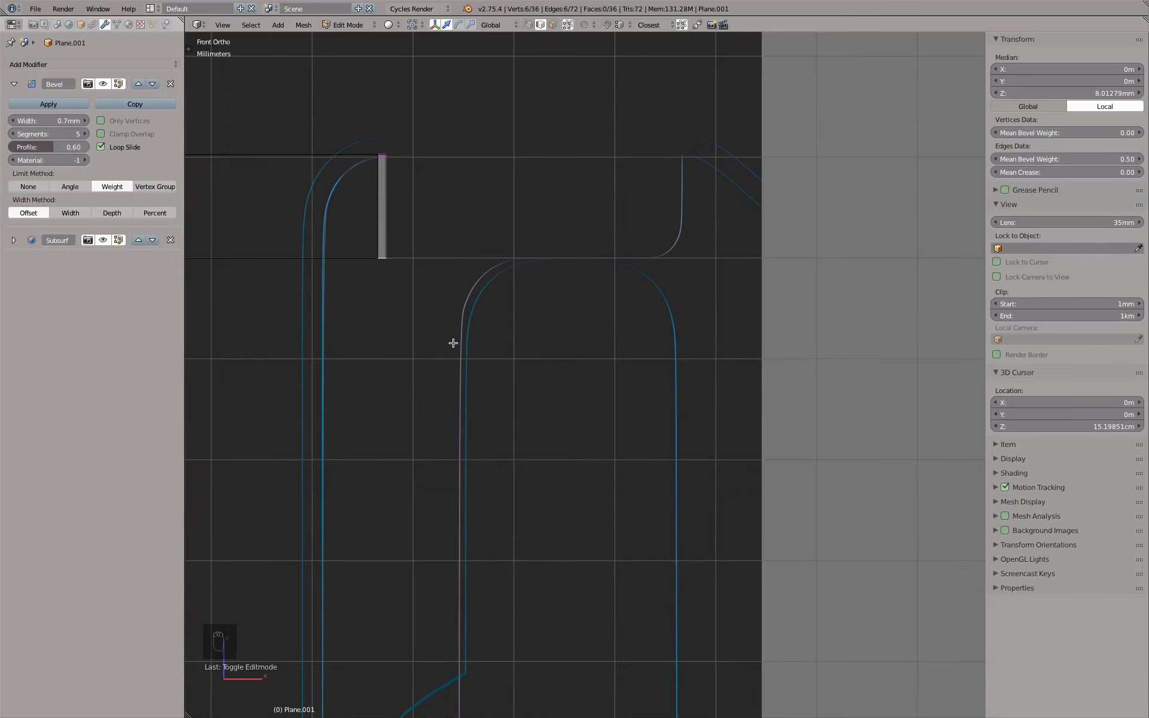
scroll(493, 375, "down", 4)
scroll(487, 354, "up", 6)
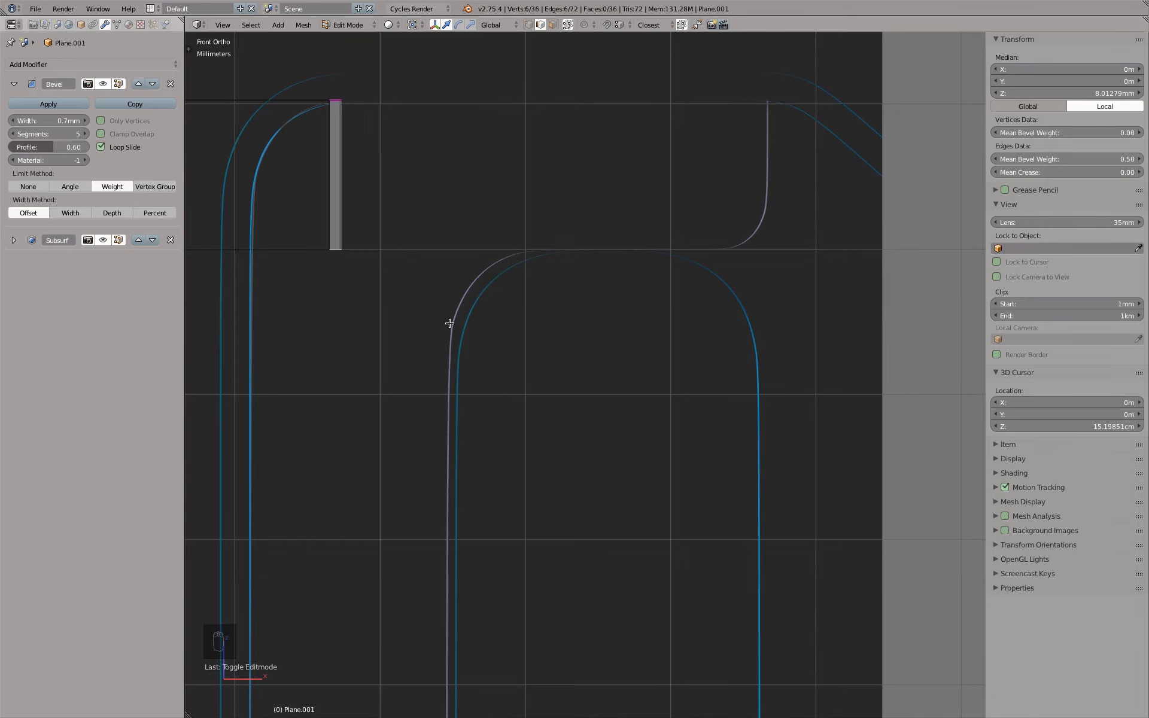
middle_click_drag(422, 312, 474, 320)
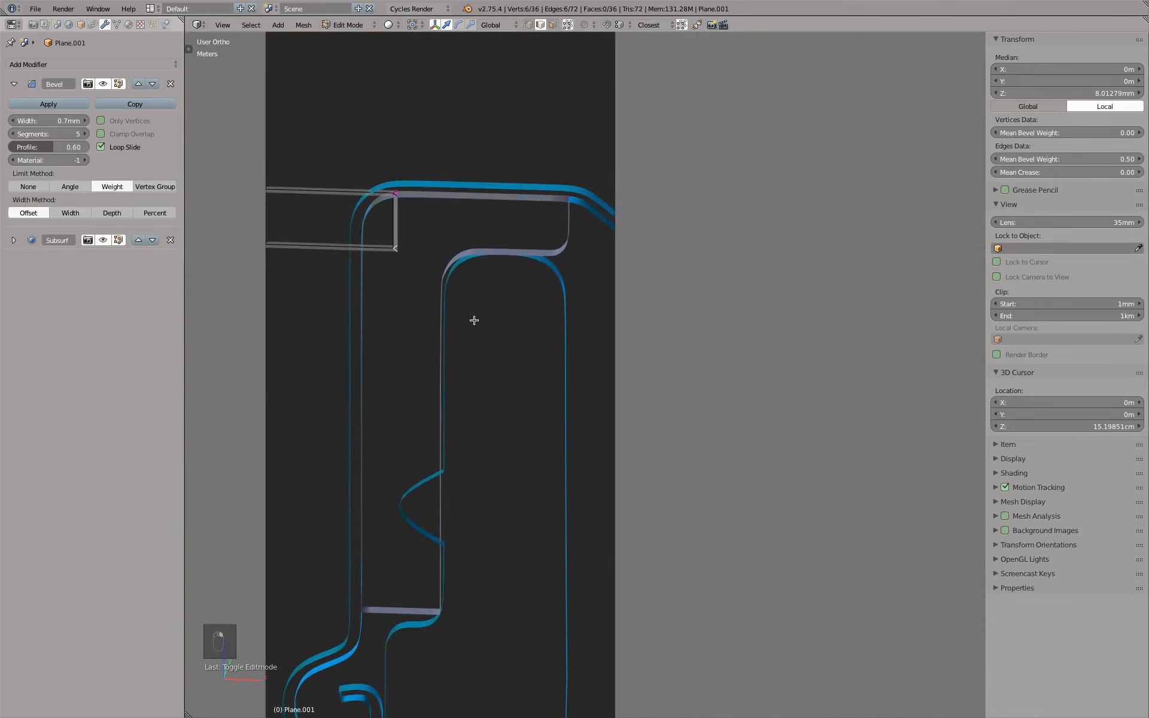
- Set the Bevel modifier's width to 1 mm and compare the ring's rounded corners with the cap and bottle neck
left_click(54, 121)
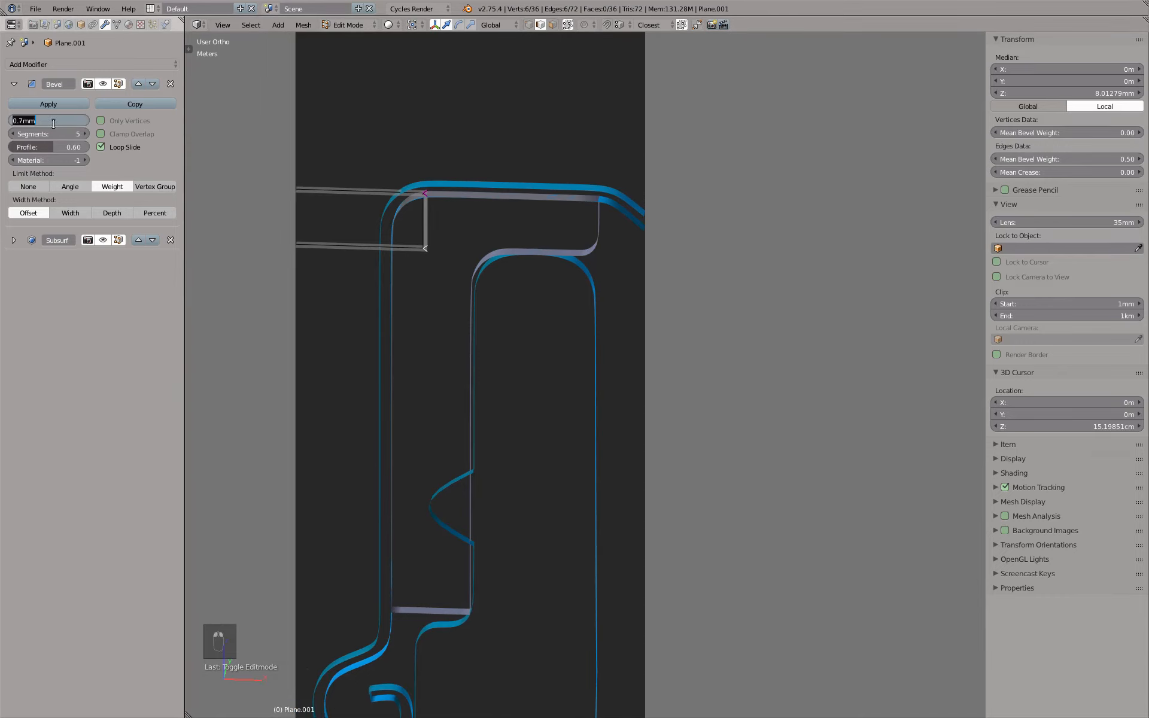
type("1mm")
key("Return")
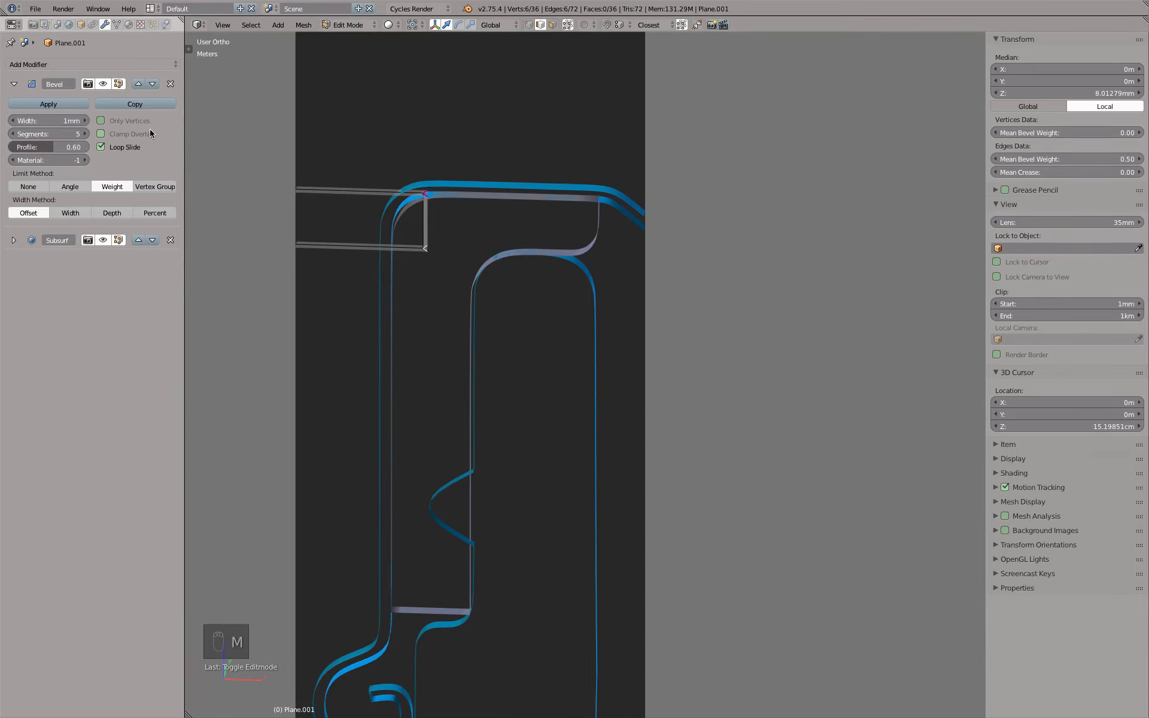
scroll(477, 264, "up", 4)
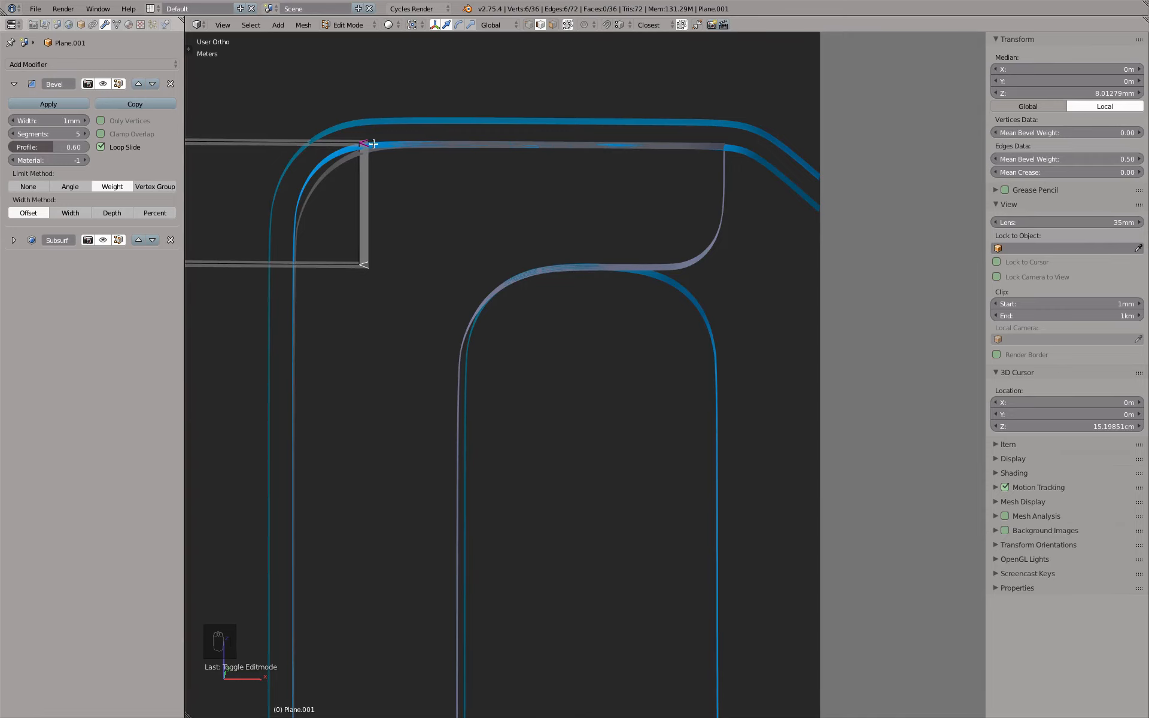
middle_click_drag(319, 210, 601, 211, "shift")
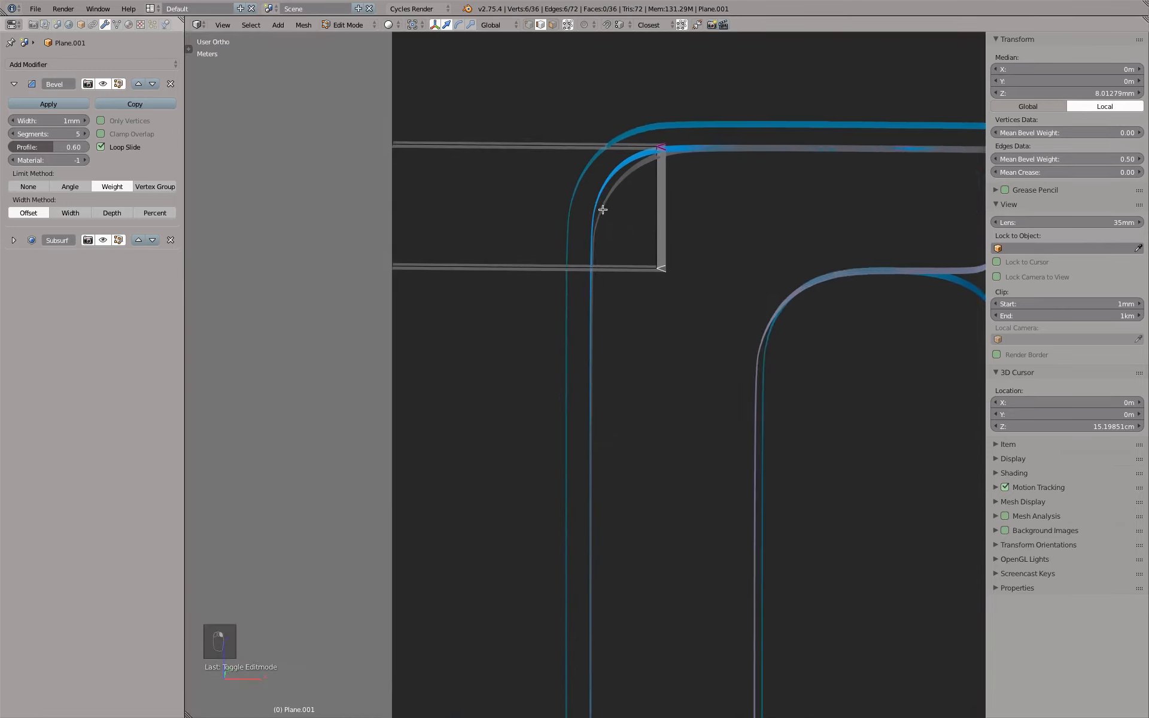
scroll(589, 206, "down", 4)
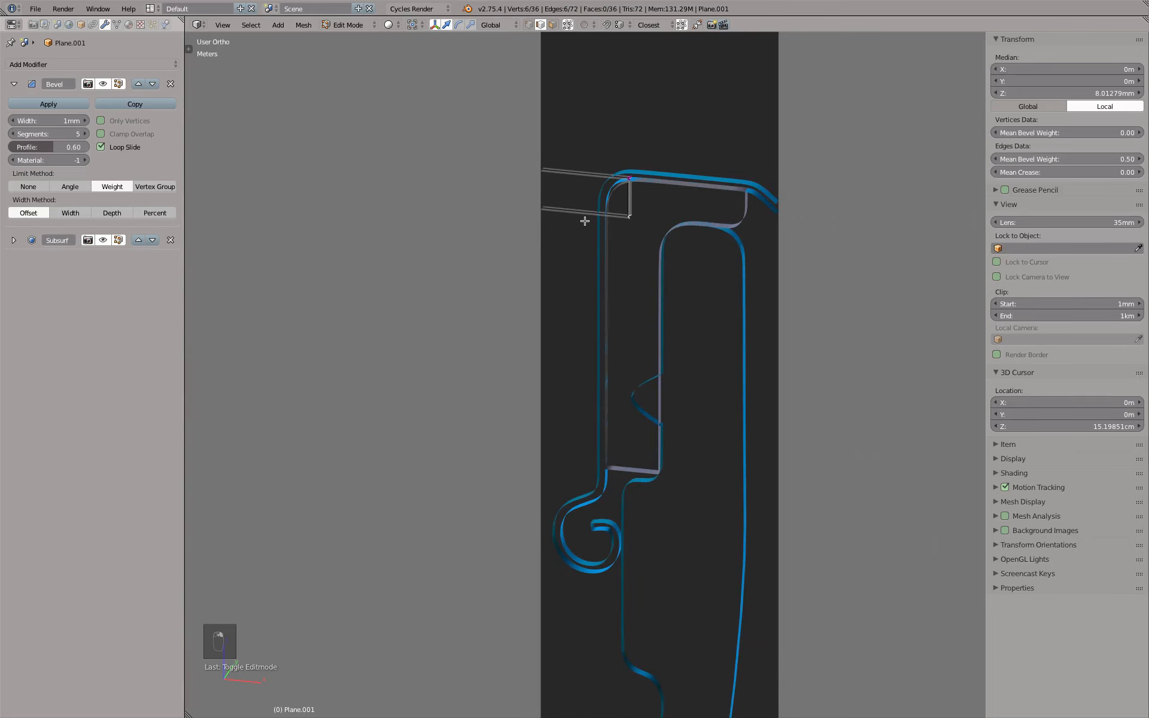
- Remove the view clipping, select the ring's upper outer edge loop, and clip the view again to a thin section through the rim
key("alt+b")
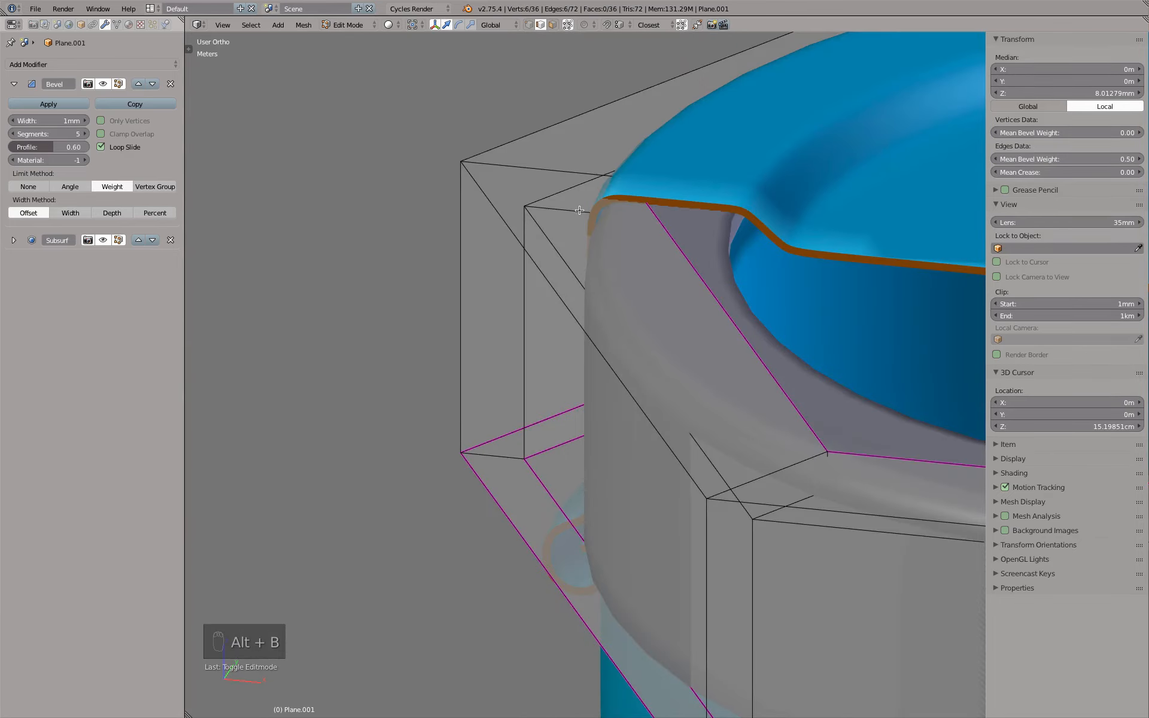
middle_click_drag(580, 210, 575, 201)
right_click(540, 148, "alt")
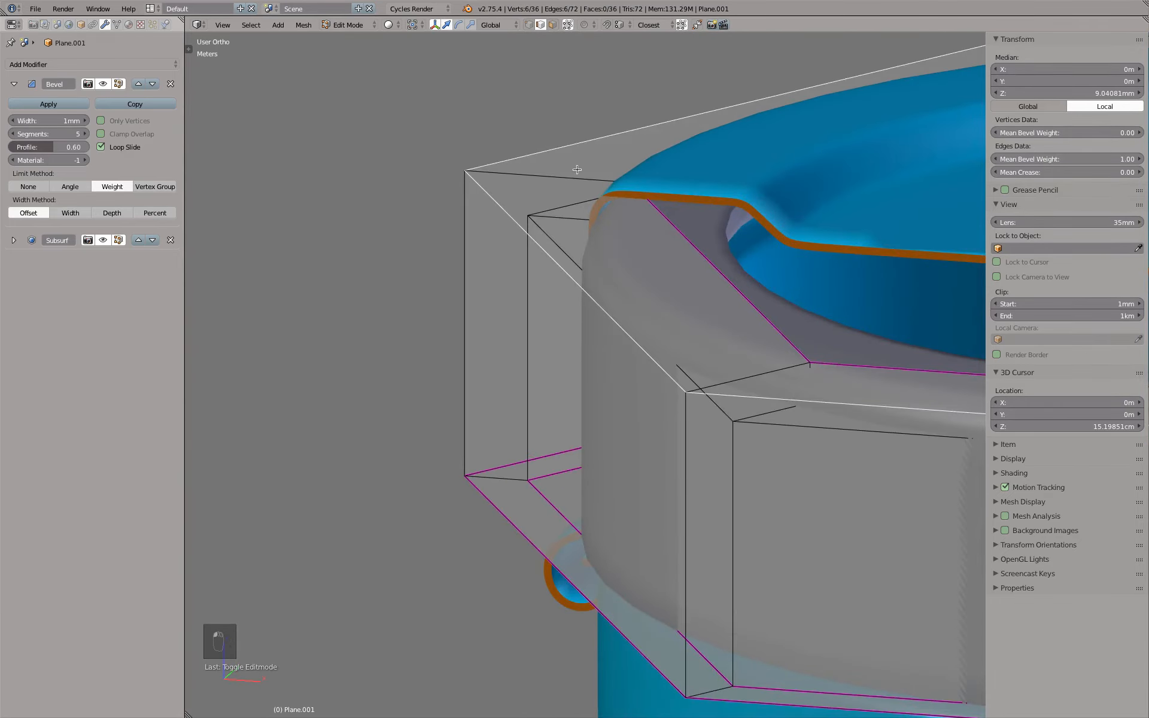
key("KP_7")
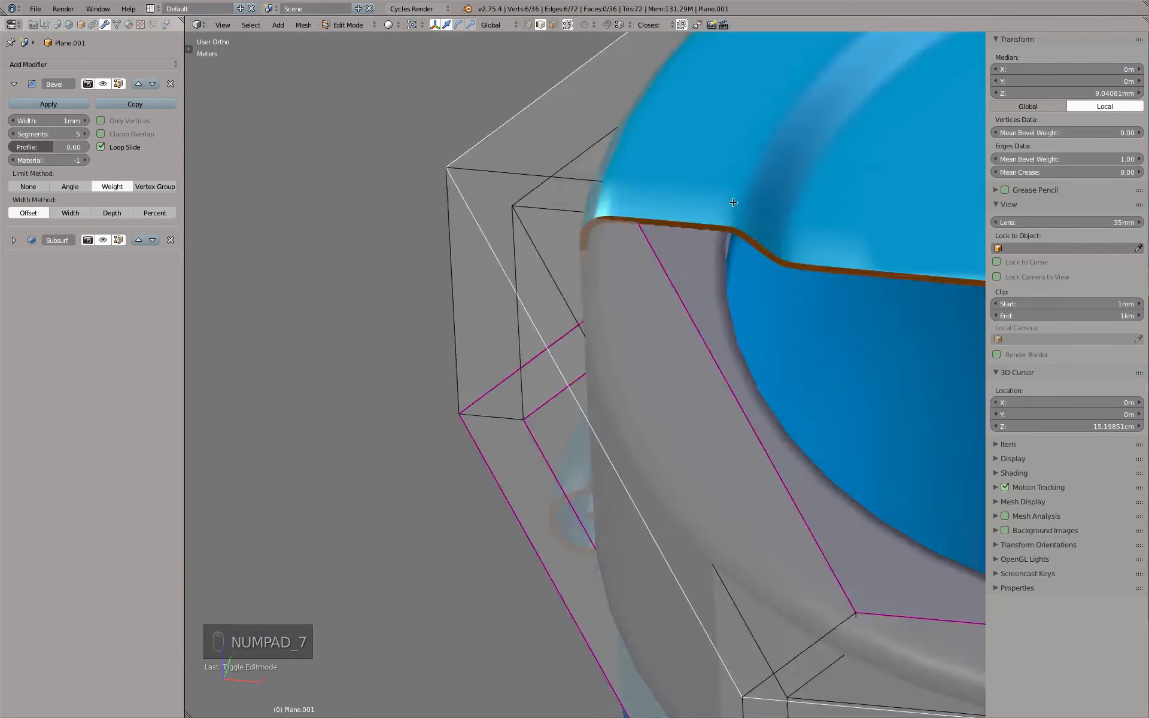
key("alt+b")
left_click_drag(495, 285, 763, 300)
key("KP_1")
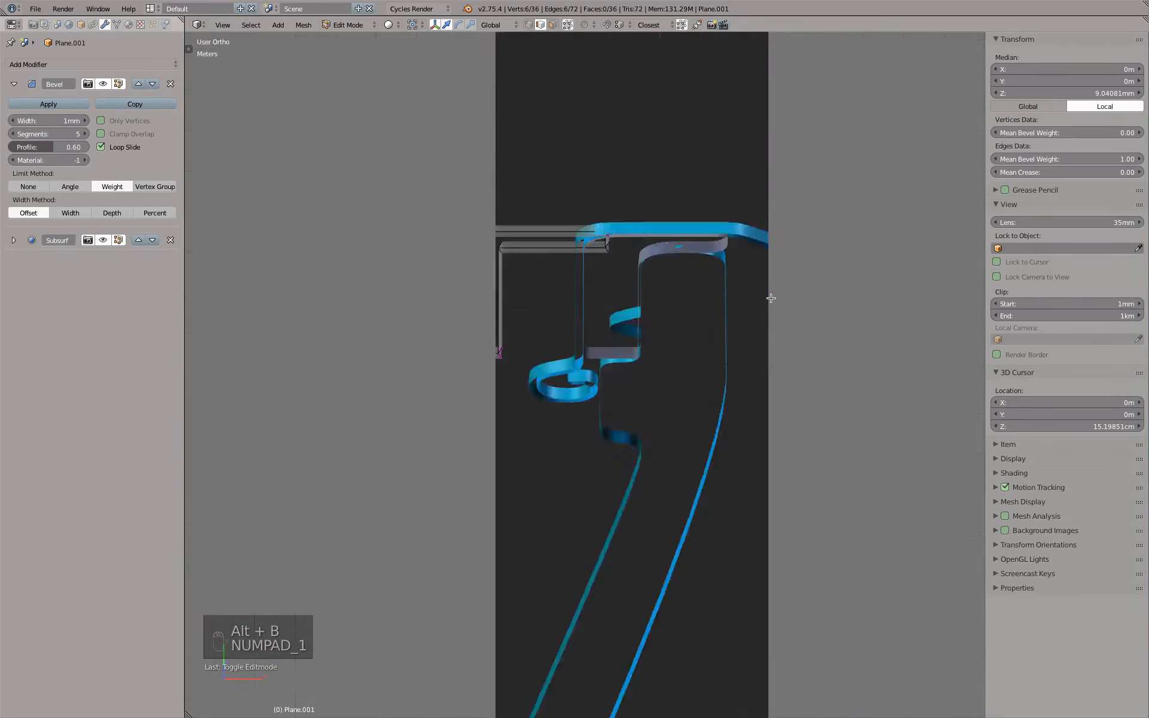
scroll(656, 141, "up", 3)
middle_click_drag(656, 140, 598, 206)
- Set the mean bevel weight of the selected upper outer edge loop to 0.75
left_click(1040, 157)
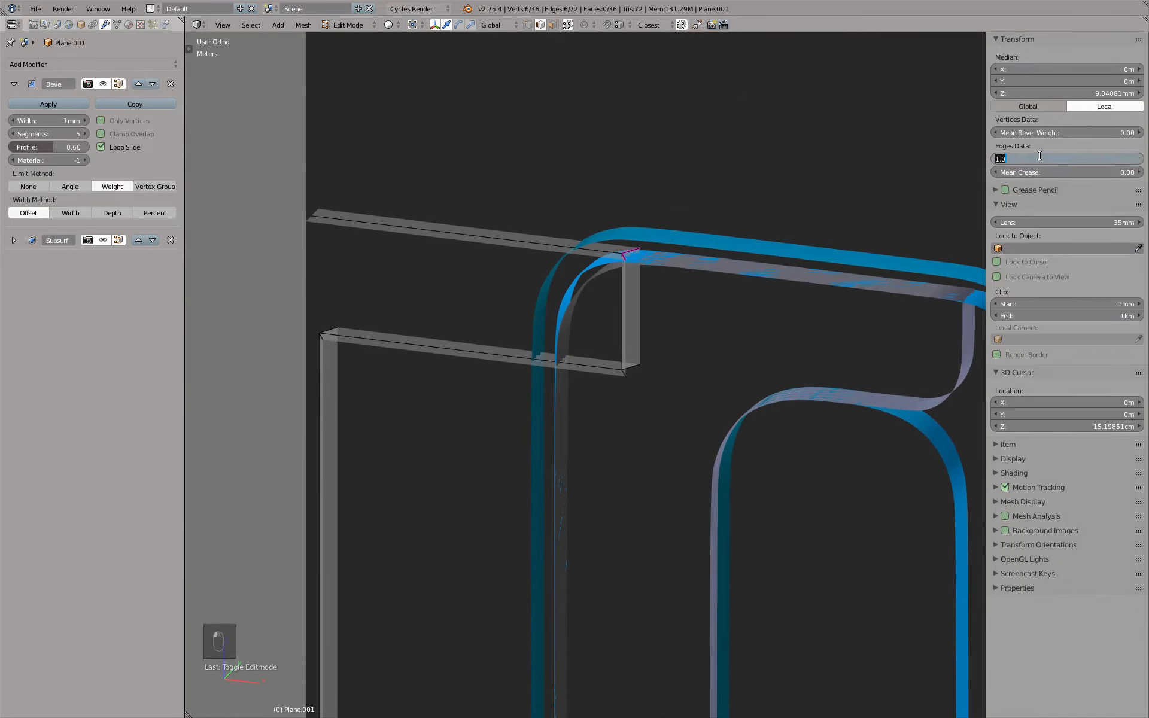
key("BackSpace")
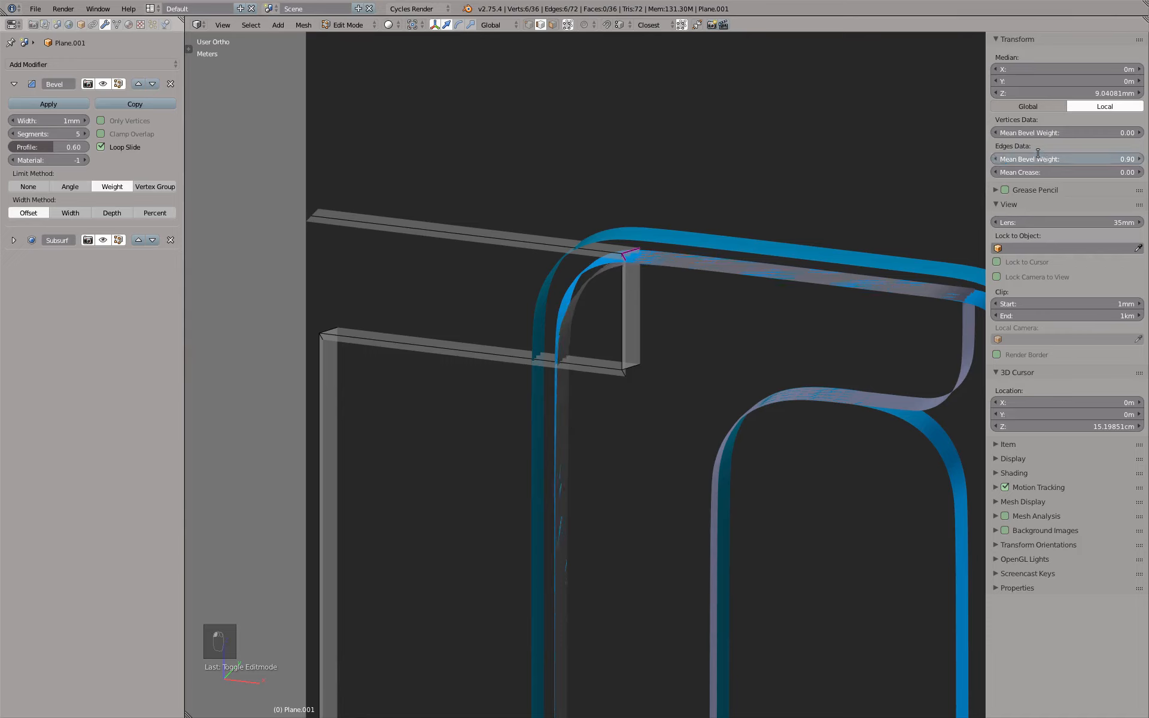
key("BackSpace")
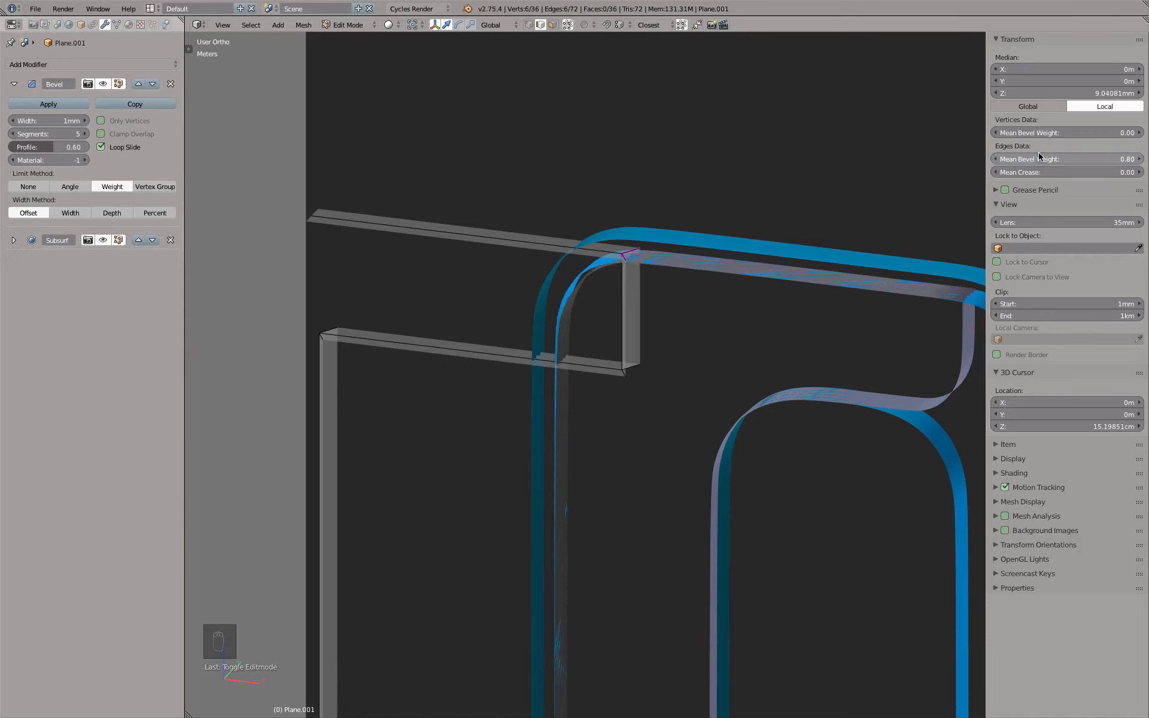
type("0.80.7")
key("Return")
left_click(1038, 156)
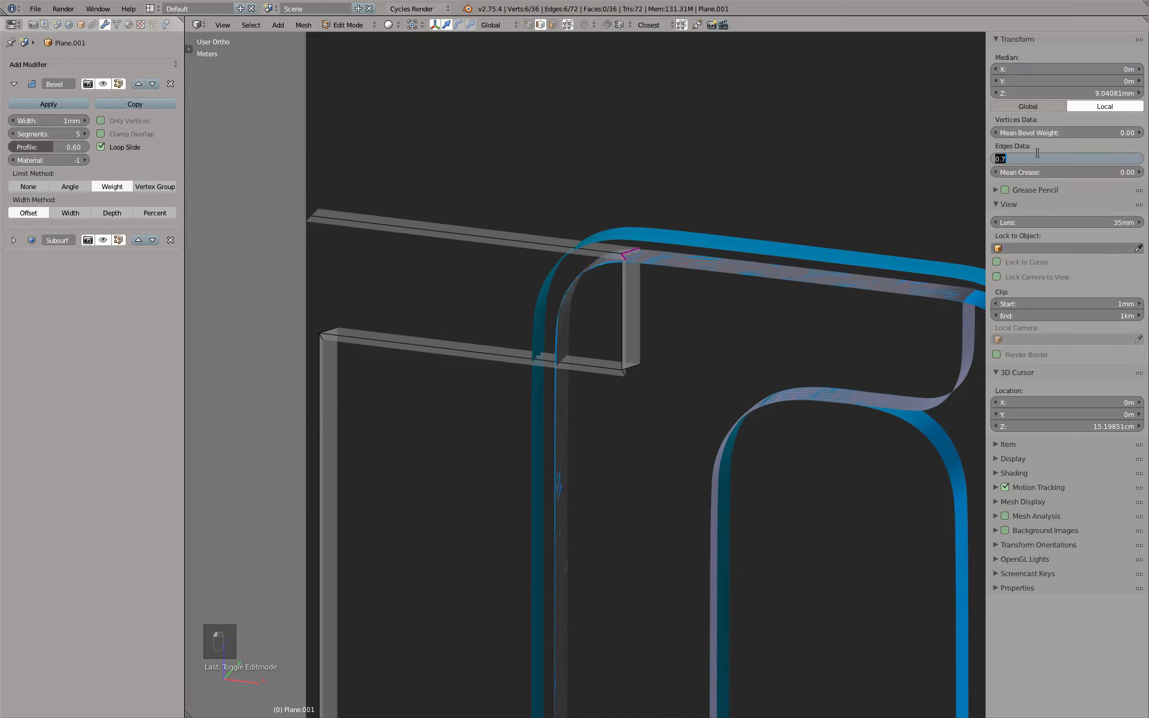
key("BackSpace")
key("Return")
scroll(744, 379, "down", 2)
middle_click_drag(744, 379, 686, 337)
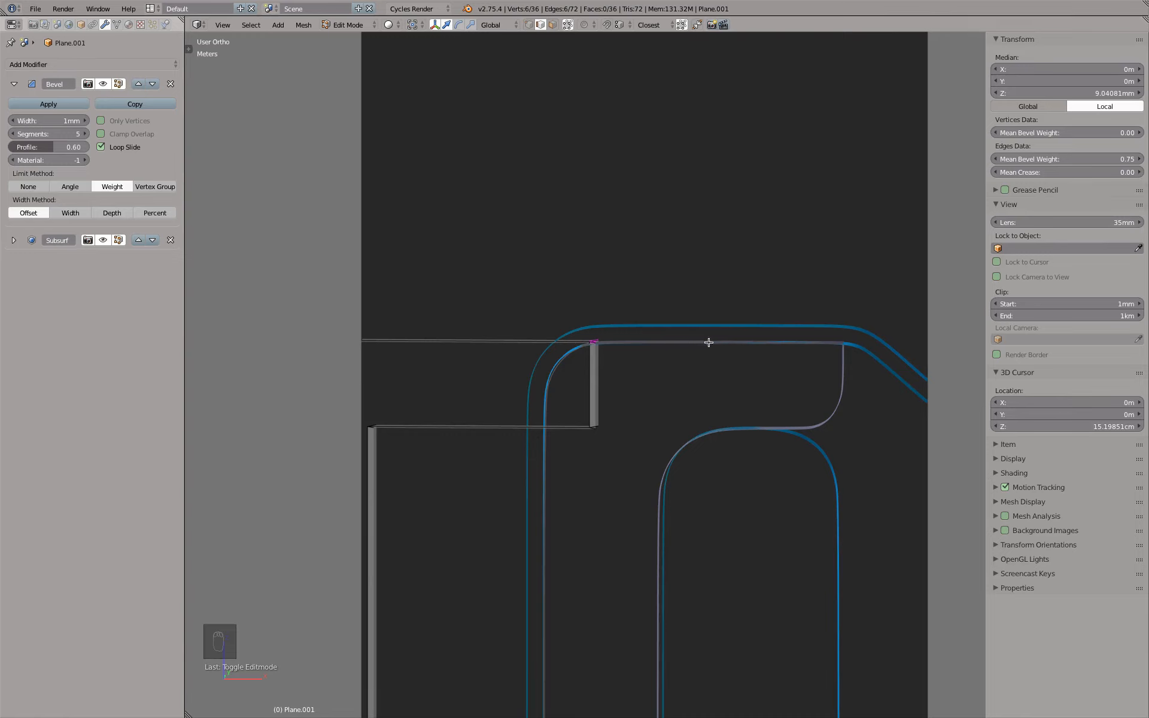
- Examine the ring's lower edge against the cap and bottle neck in section, then in object mode without clipping
scroll(598, 470, "down", 4)
middle_click_drag(598, 468, 616, 337, "shift")
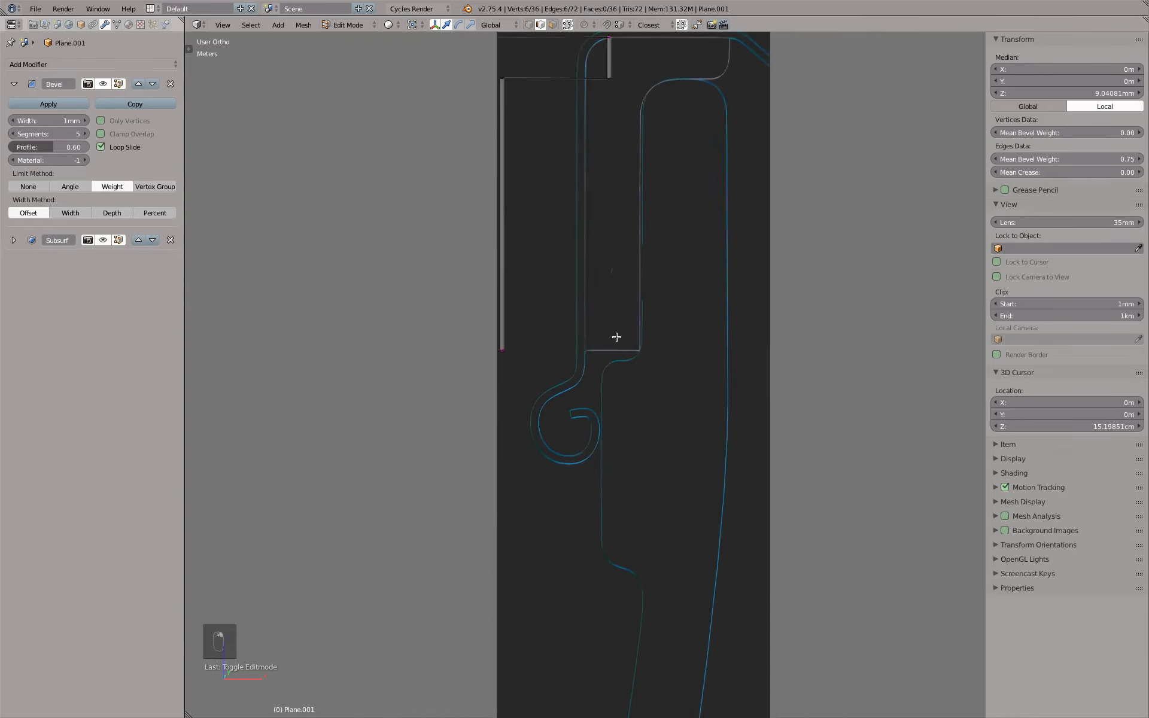
scroll(616, 337, "up", 5)
scroll(620, 337, "down", 2)
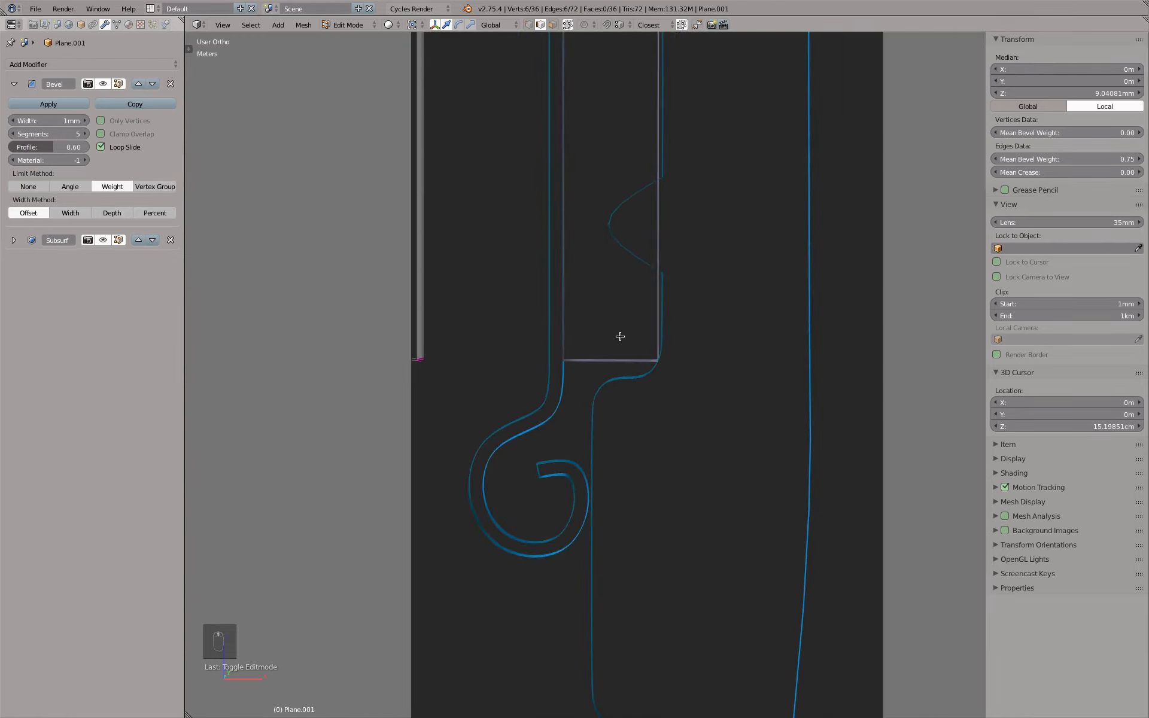
middle_click_drag(620, 337, 665, 338)
key("alt+b")
key("Tab")
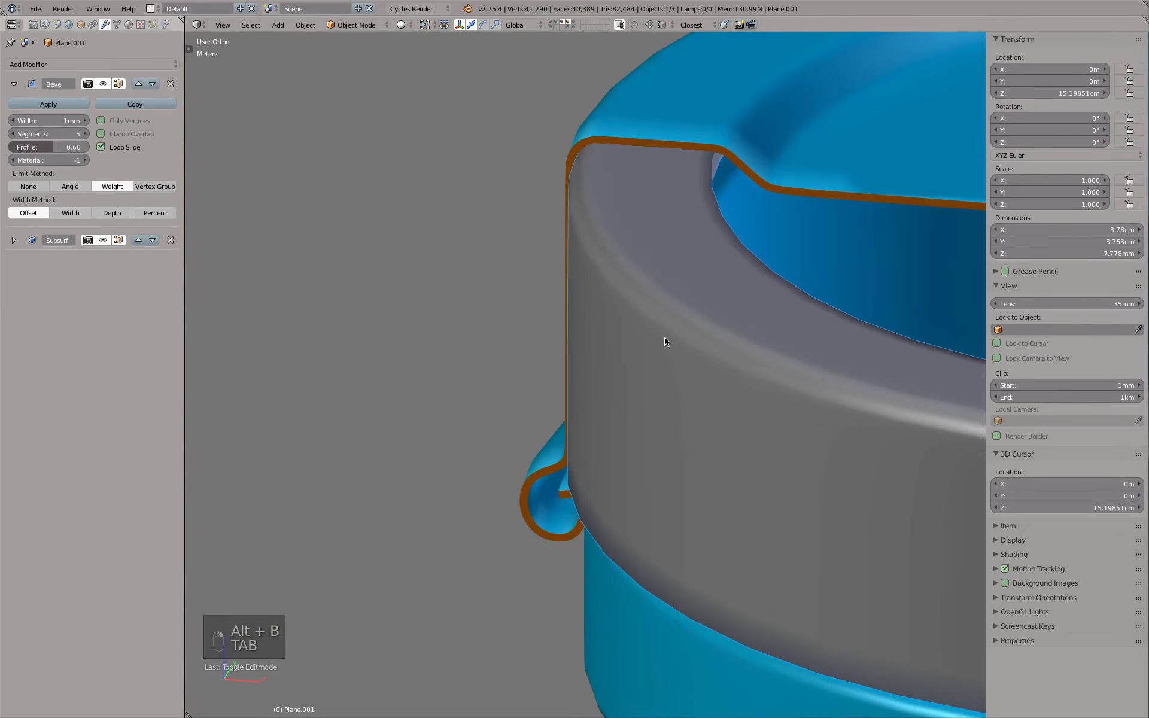
key("KP_1")
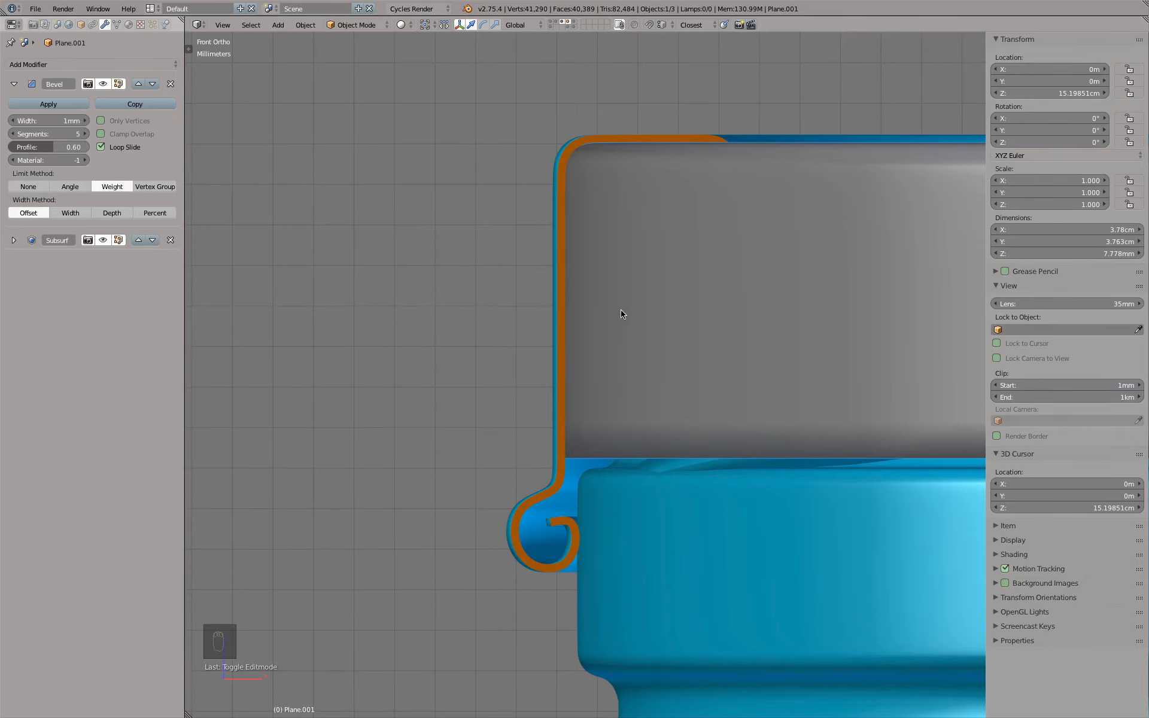
middle_click_drag(622, 314, 456, 495)
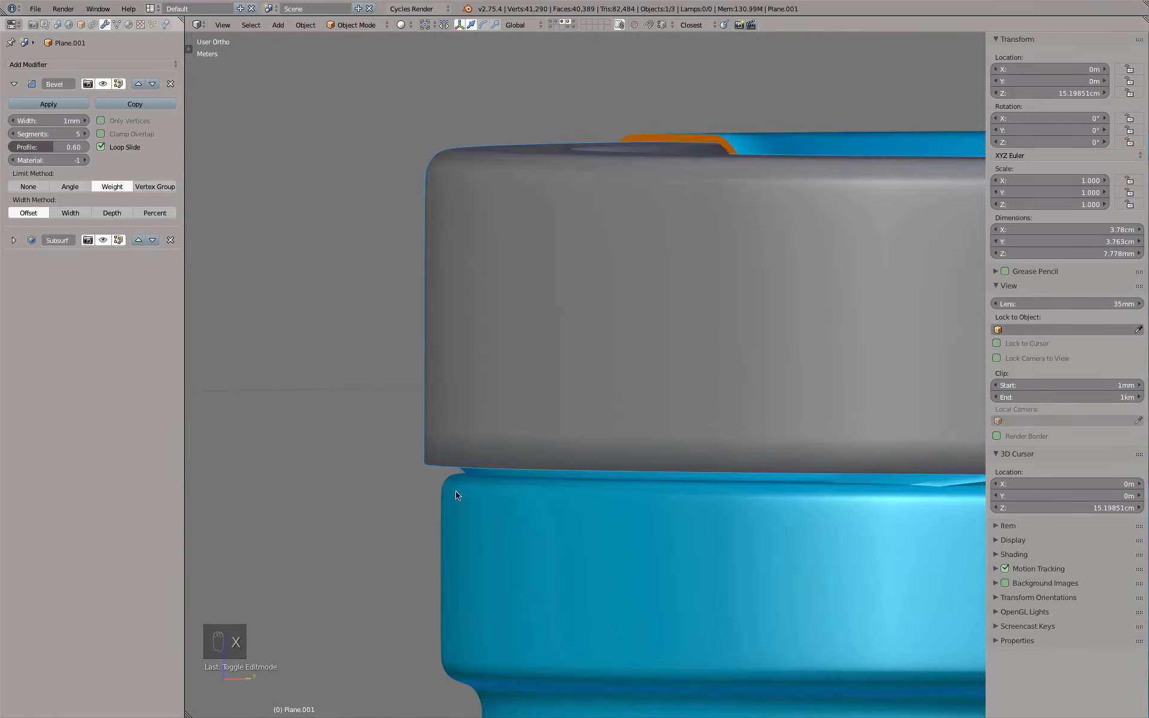
middle_click_drag(413, 424, 528, 476)
- In wireframe edit mode, set the mean crease of the ring's lower inner edge loop to 0, then return to solid object mode
key("z")
key("Tab")
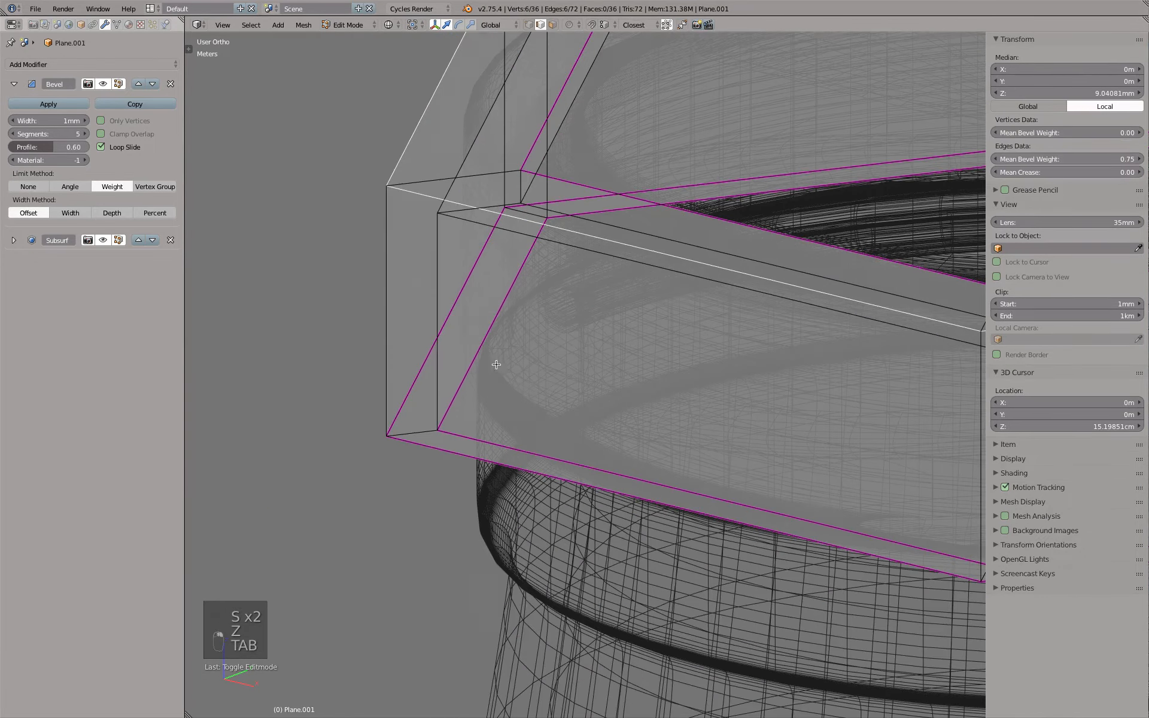
right_click(604, 231, "alt")
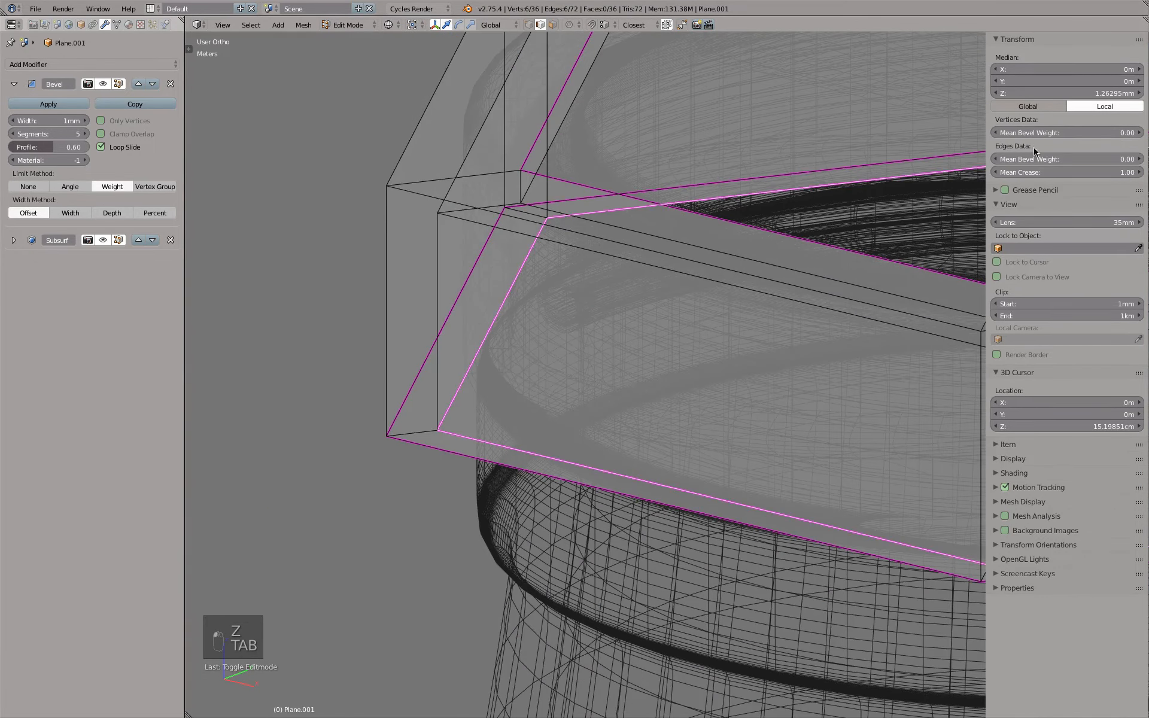
left_click_drag(1057, 172, 758, 174)
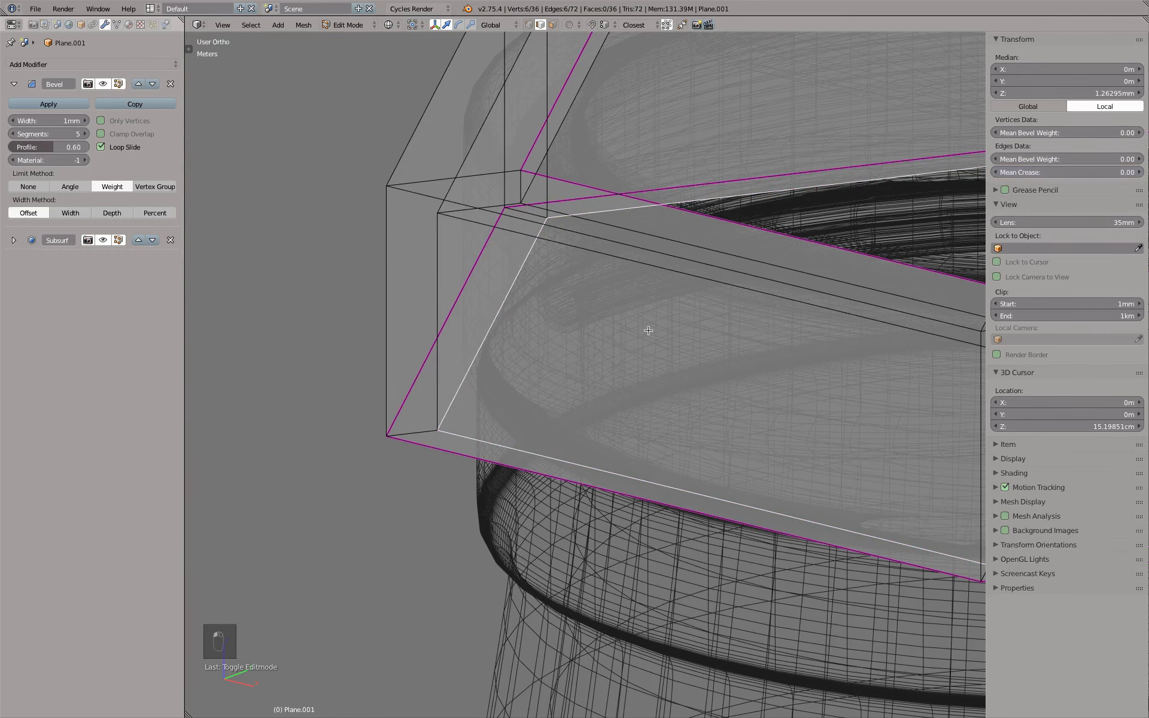
key("z")
key("Tab")
- Examine the ring's rounded lower inner corner against the bottle neck in a clipped section, then remove the clipping
scroll(545, 358, "down", 4)
scroll(560, 351, "up", 6)
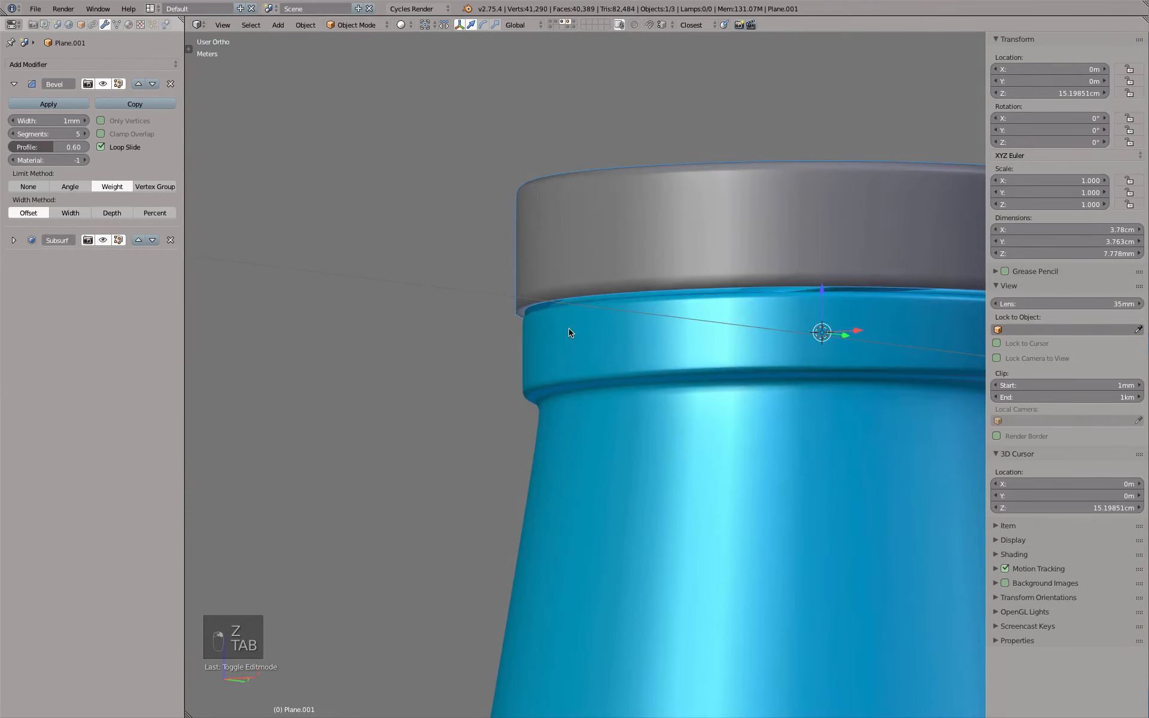
key("KP_7")
key("alt+b")
left_click_drag(443, 376, 659, 405)
middle_click_drag(669, 429, 656, 308)
scroll(547, 282, "up", 5)
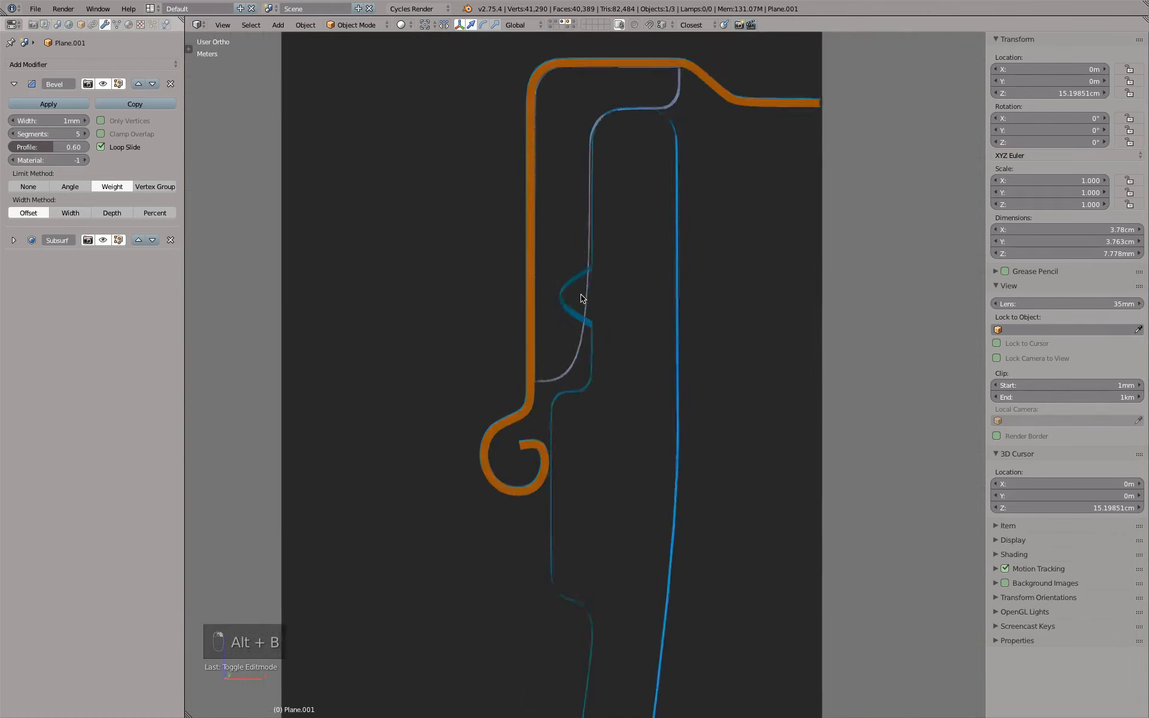
middle_click_drag(583, 298, 602, 152)
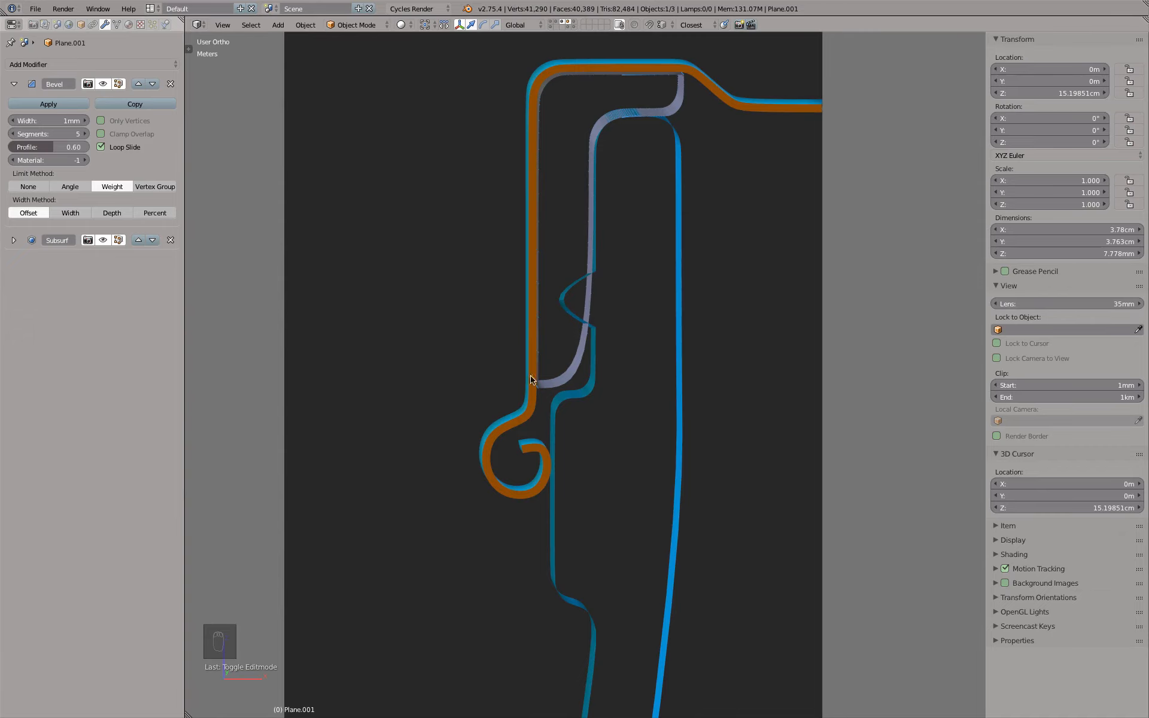
mouse_move(581, 377)
middle_mouse_down()
mouse_move(565, 346)
mouse_move(560, 383)
mouse_move(570, 384)
middle_mouse_up()
scroll(577, 359, "down", 5)
key("alt+b")
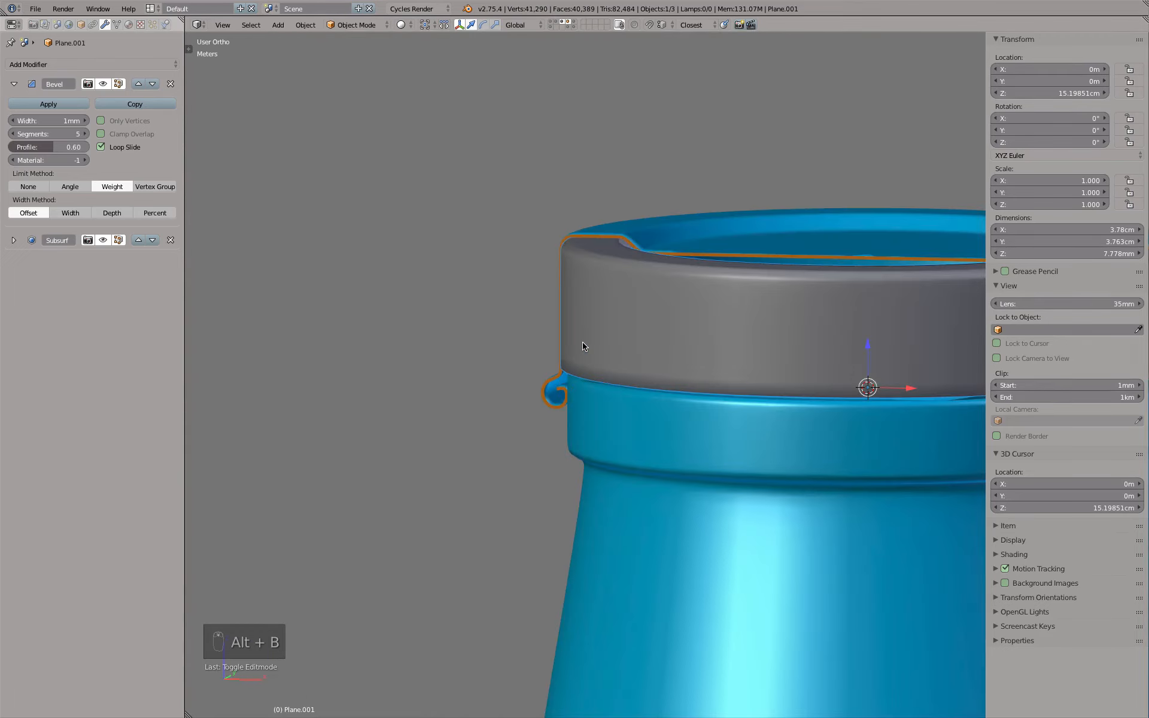
- Rename the liner ring object as Cap Insert
key("KP_7")
middle_click_drag(585, 346, 202, 177)
left_click(81, 24)
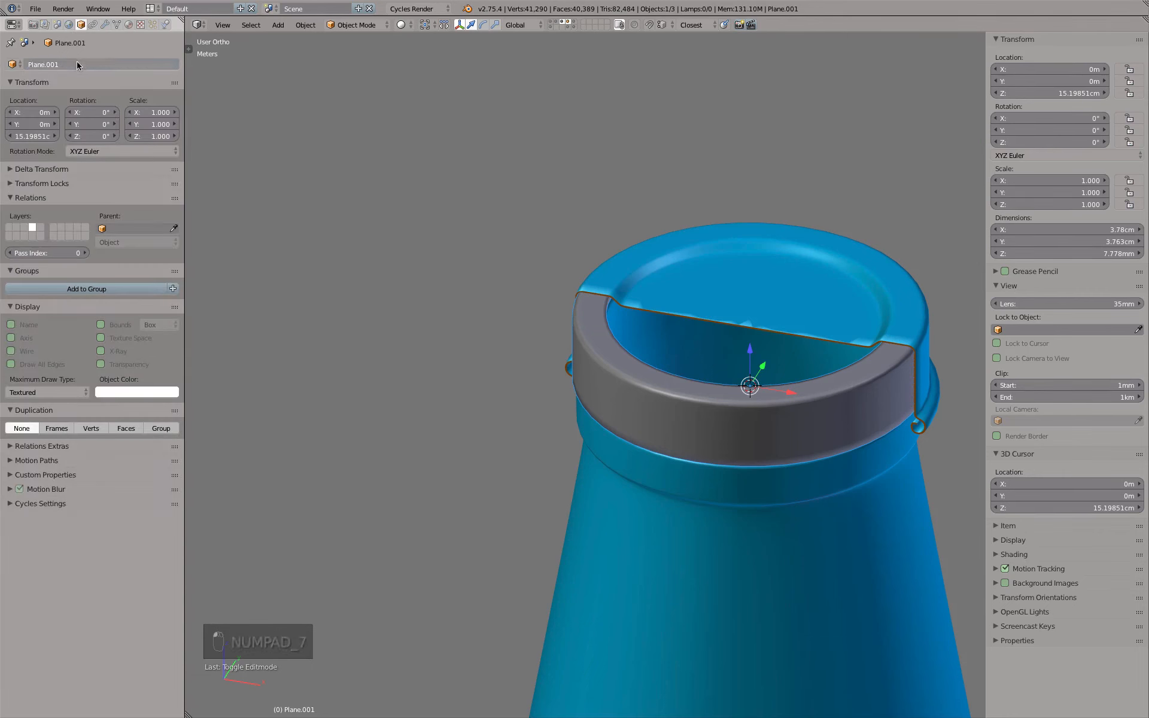
left_click(76, 62)
type("Cap Insert")
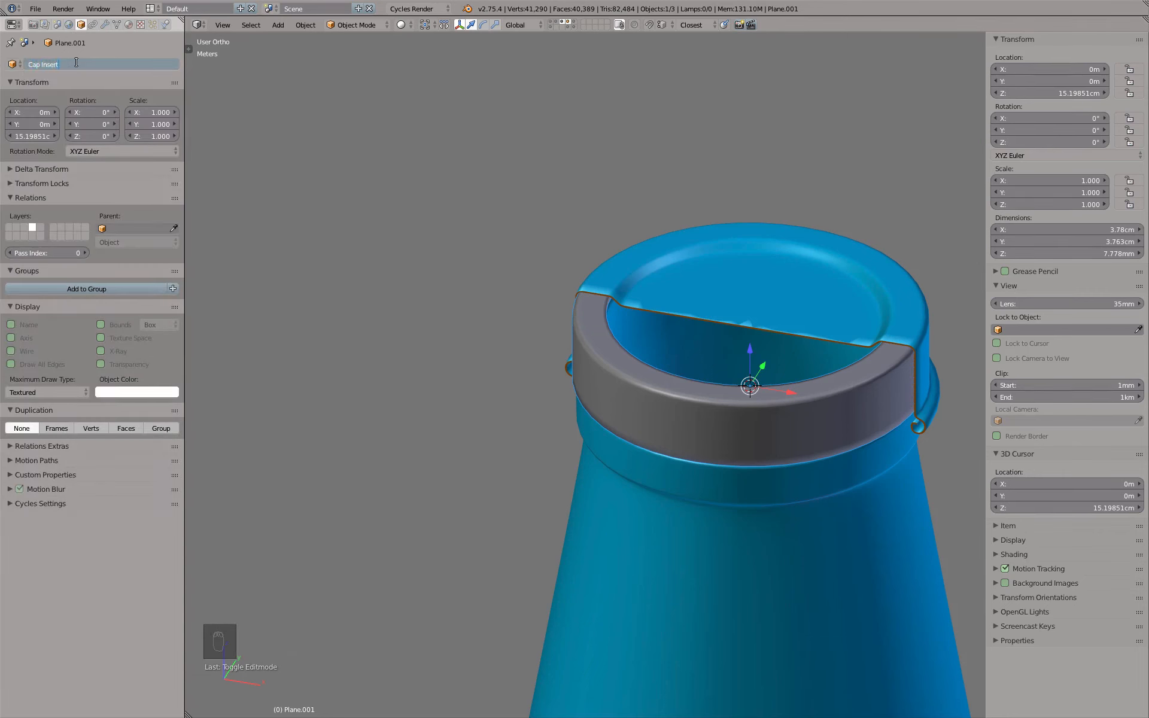
key("Return")
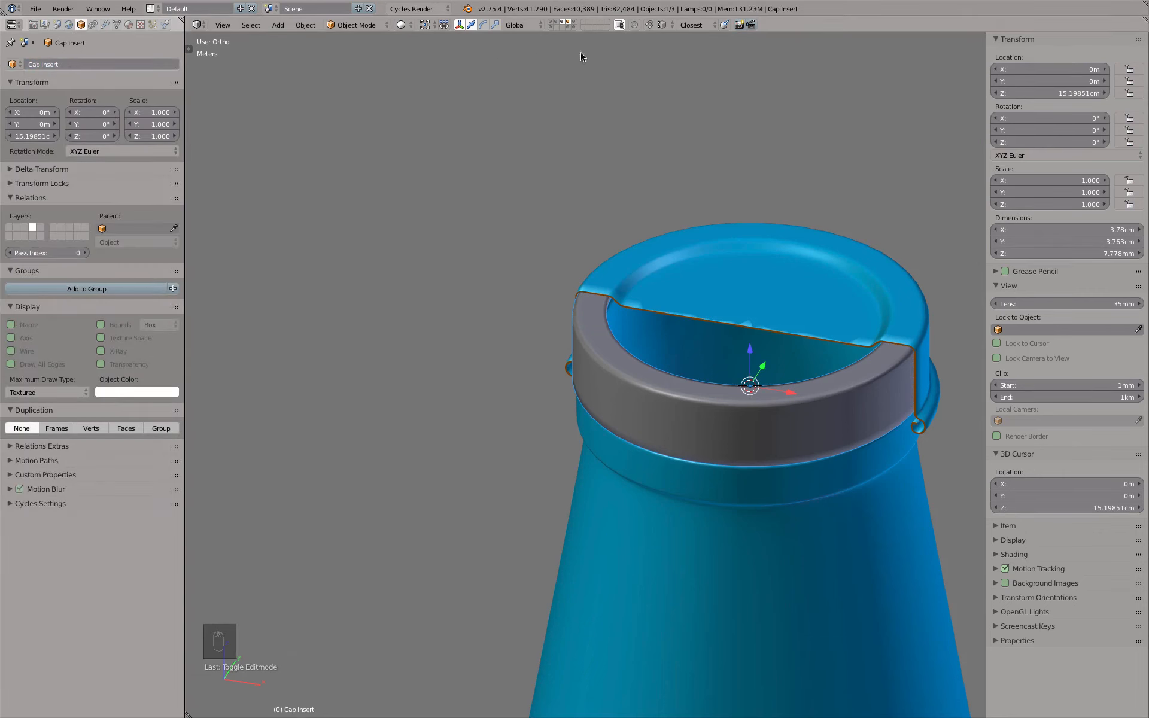
- Hide the bottle's layer, select the sculpted threading object on its own layer, and inspect it from below together with the cap and insert
left_click(569, 24)
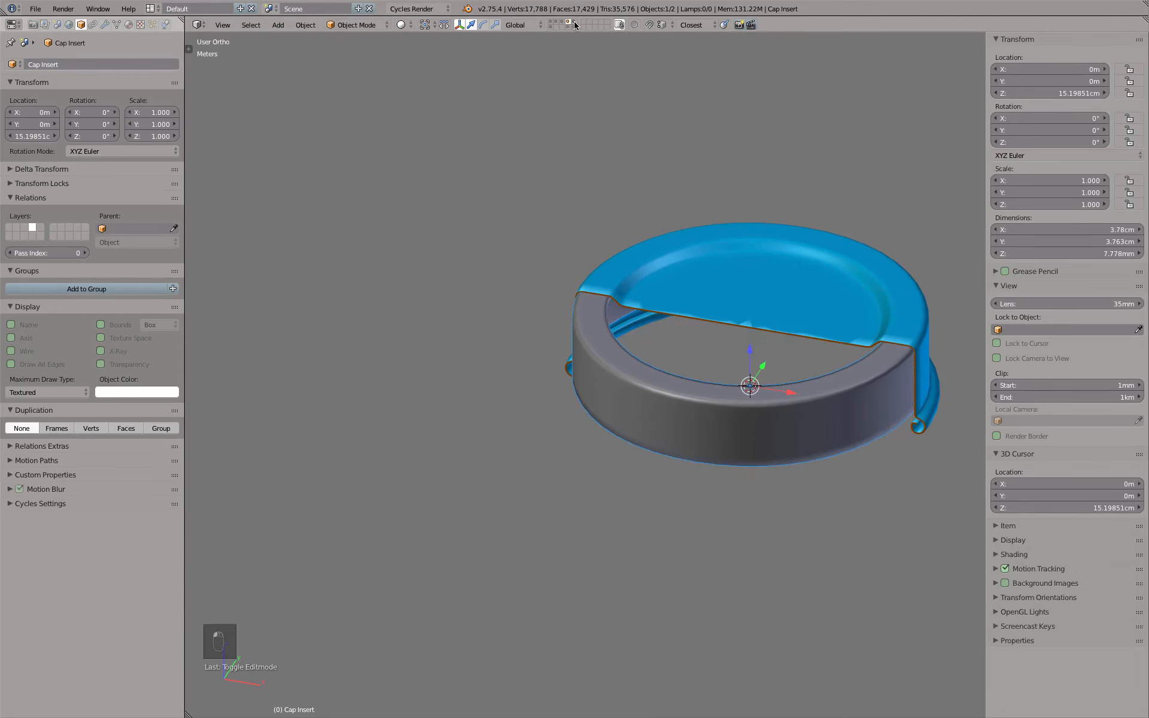
left_click(574, 24)
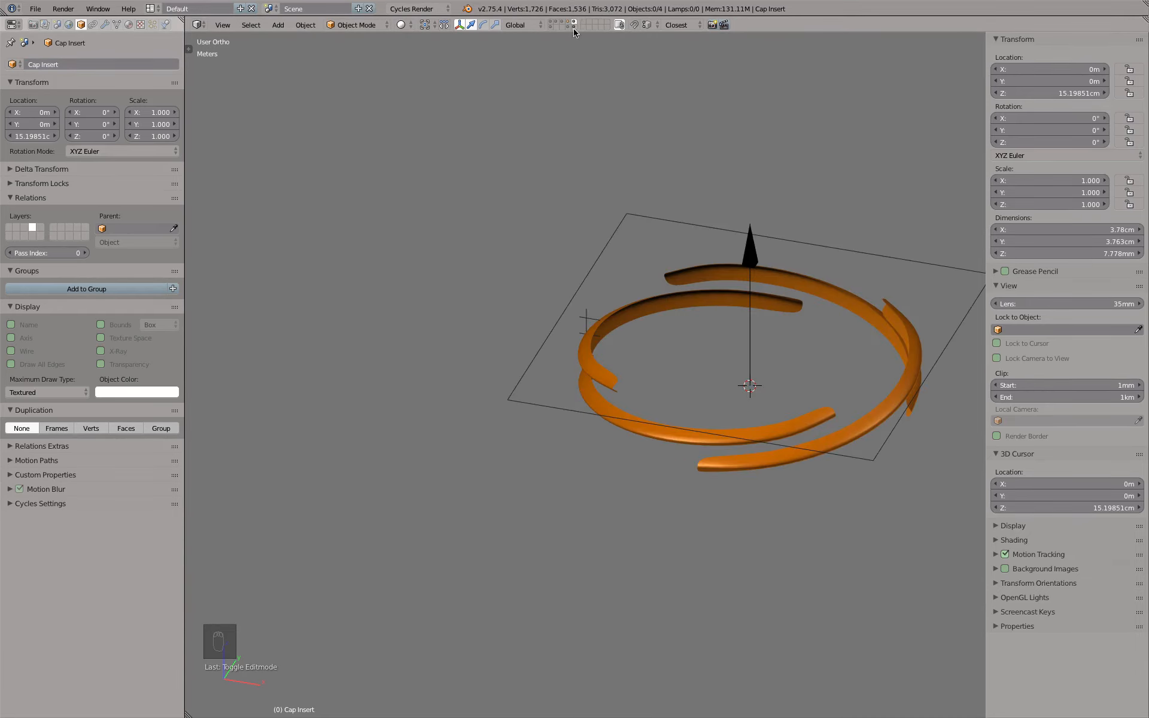
right_click(691, 277)
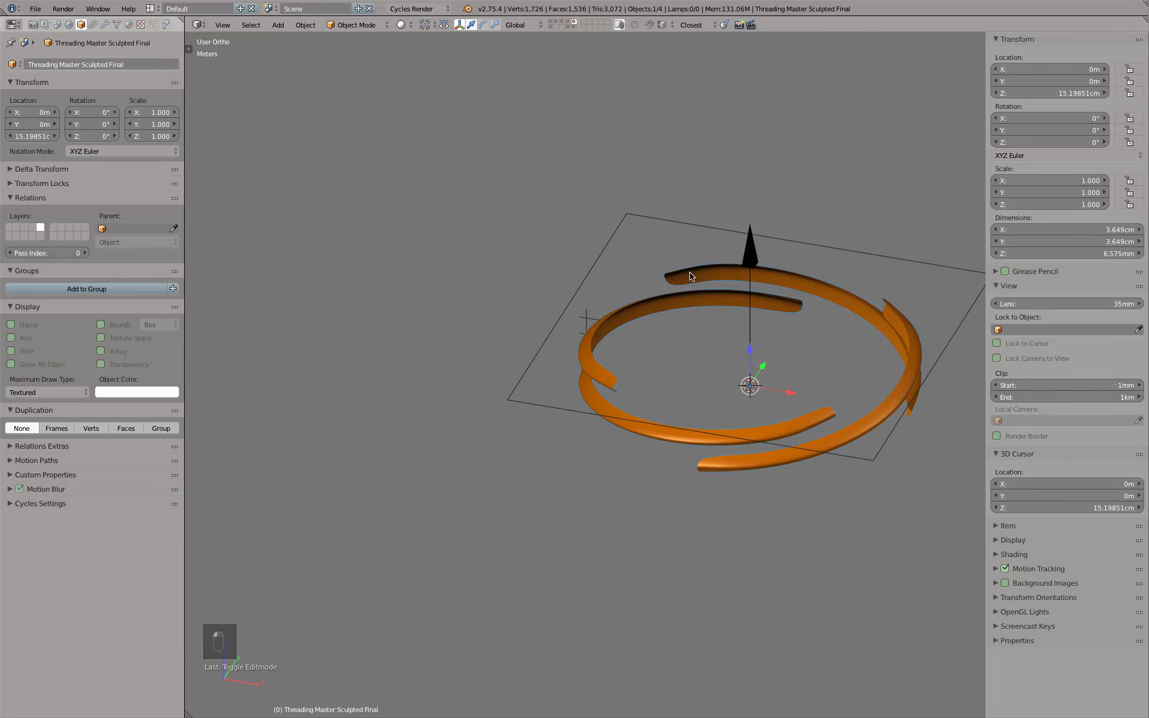
left_click(570, 24, "shift")
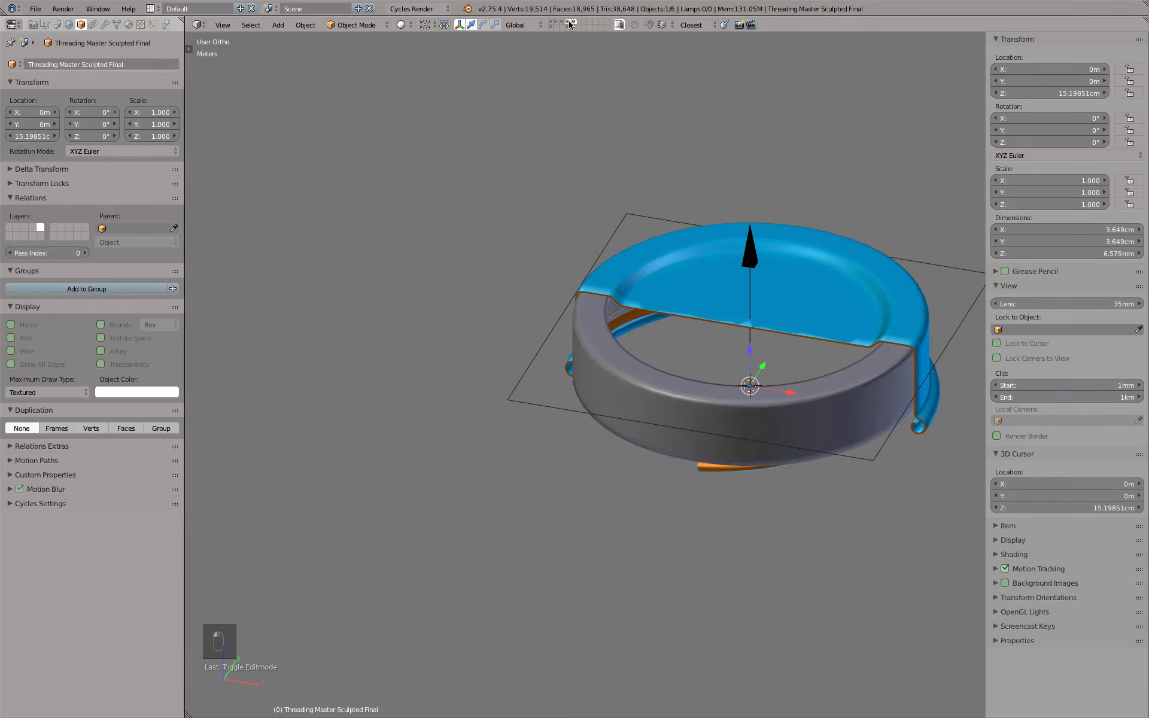
middle_click_drag(634, 168, 644, 217)
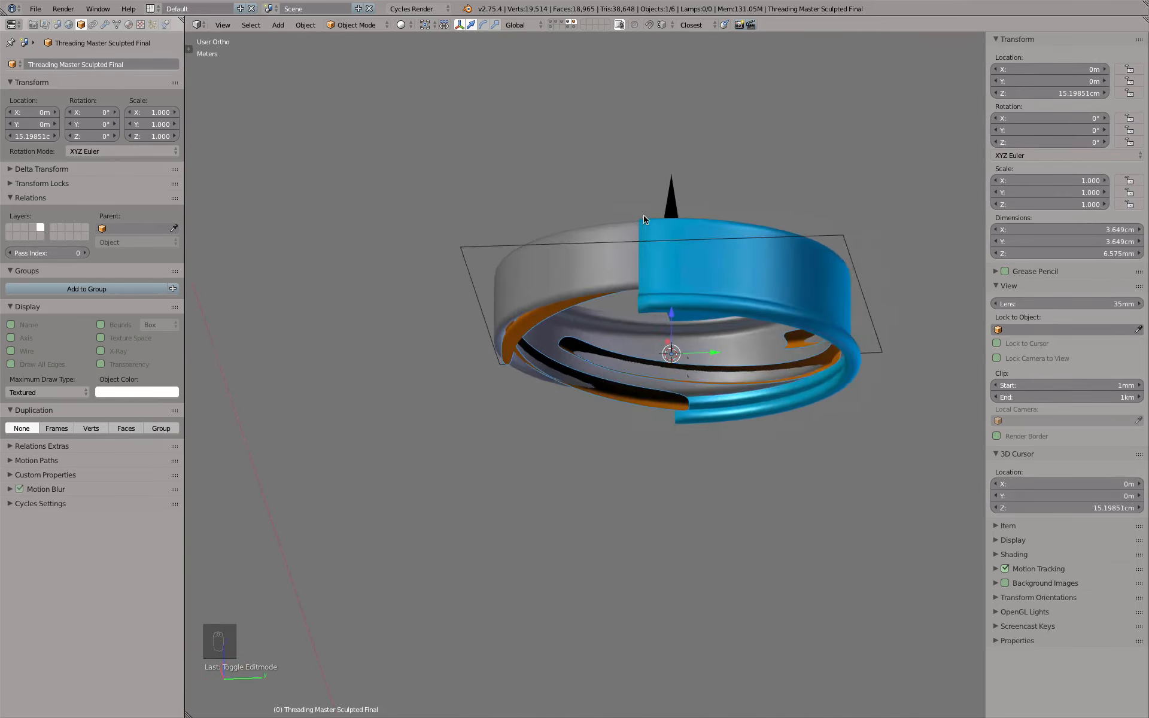
scroll(676, 301, "up", 6)
middle_click_drag(672, 412, 681, 268)
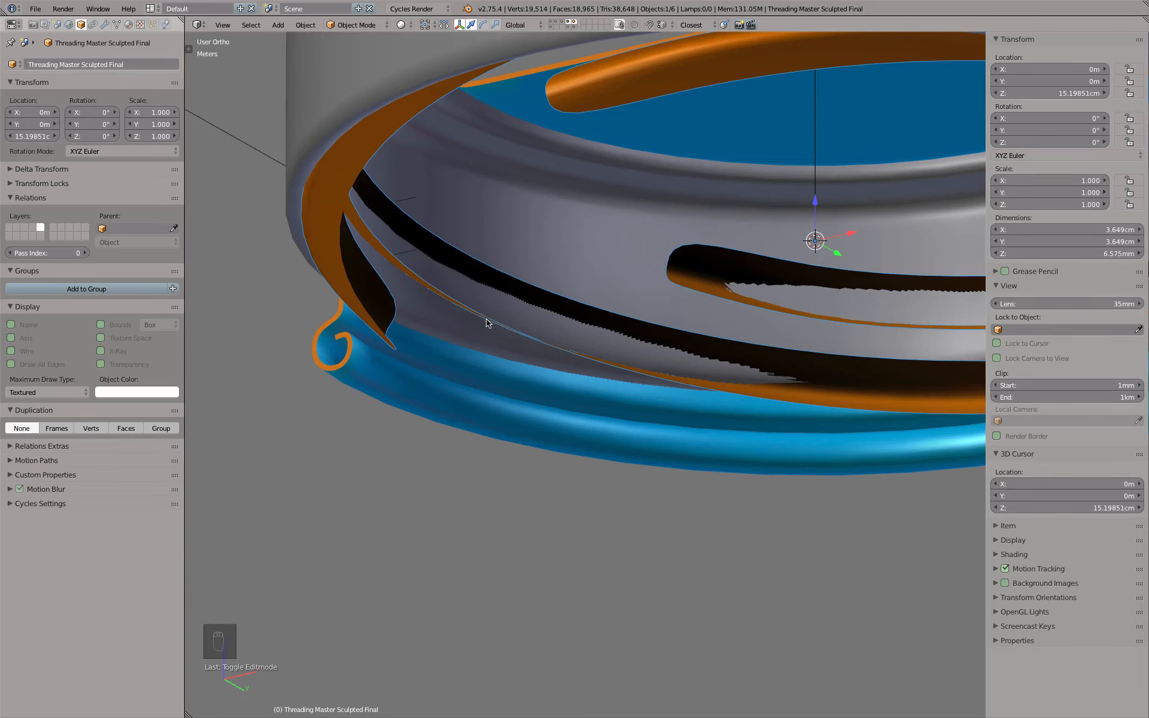
- Add a Boolean modifier to the Cap Insert after its Subsurf modifier and save over the current file
scroll(487, 323, "down", 4)
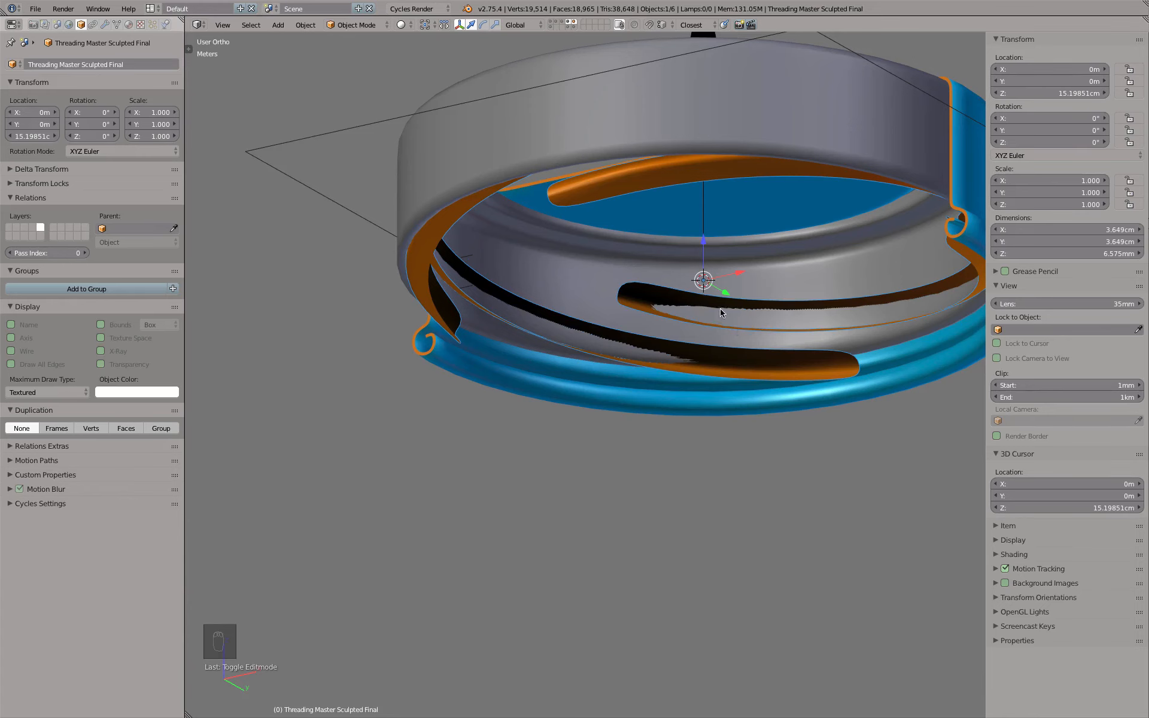
right_click(410, 136)
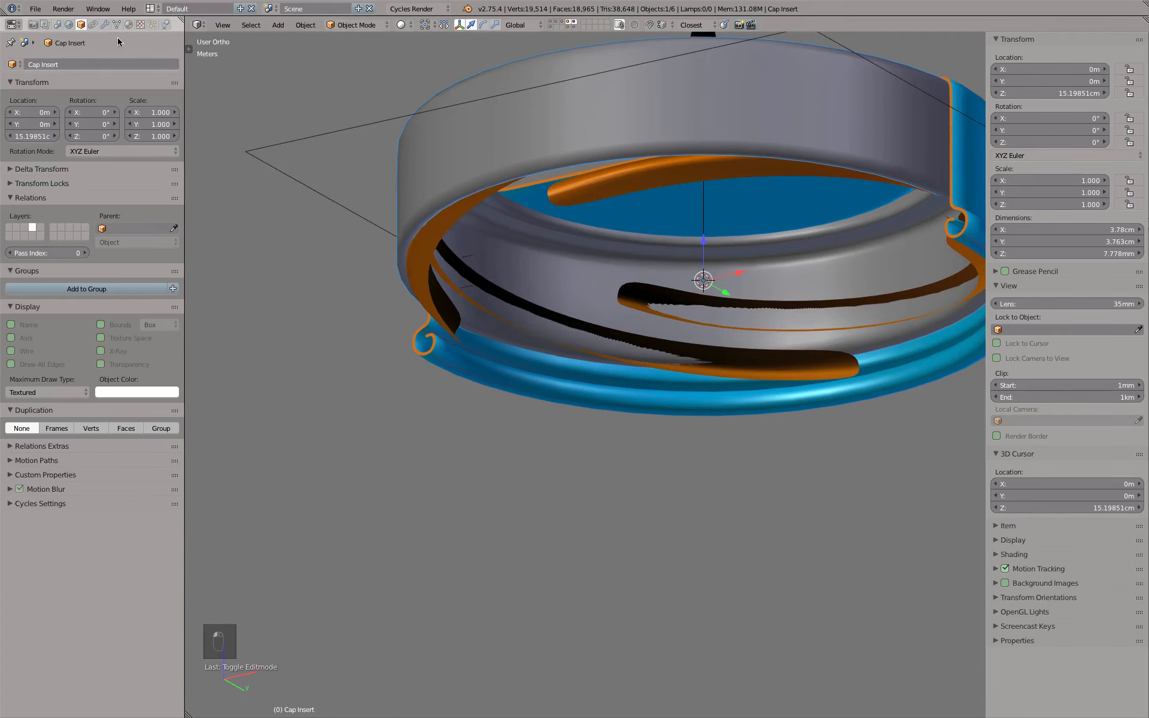
left_click(104, 25)
left_click(71, 64)
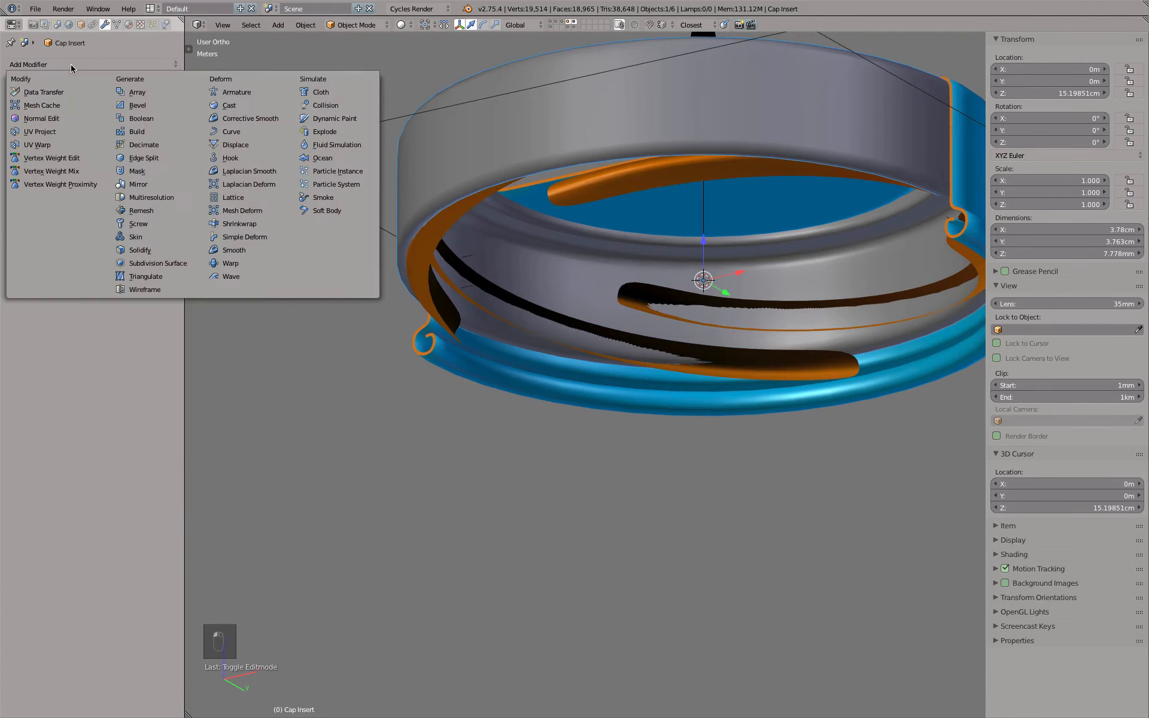
left_click(149, 119)
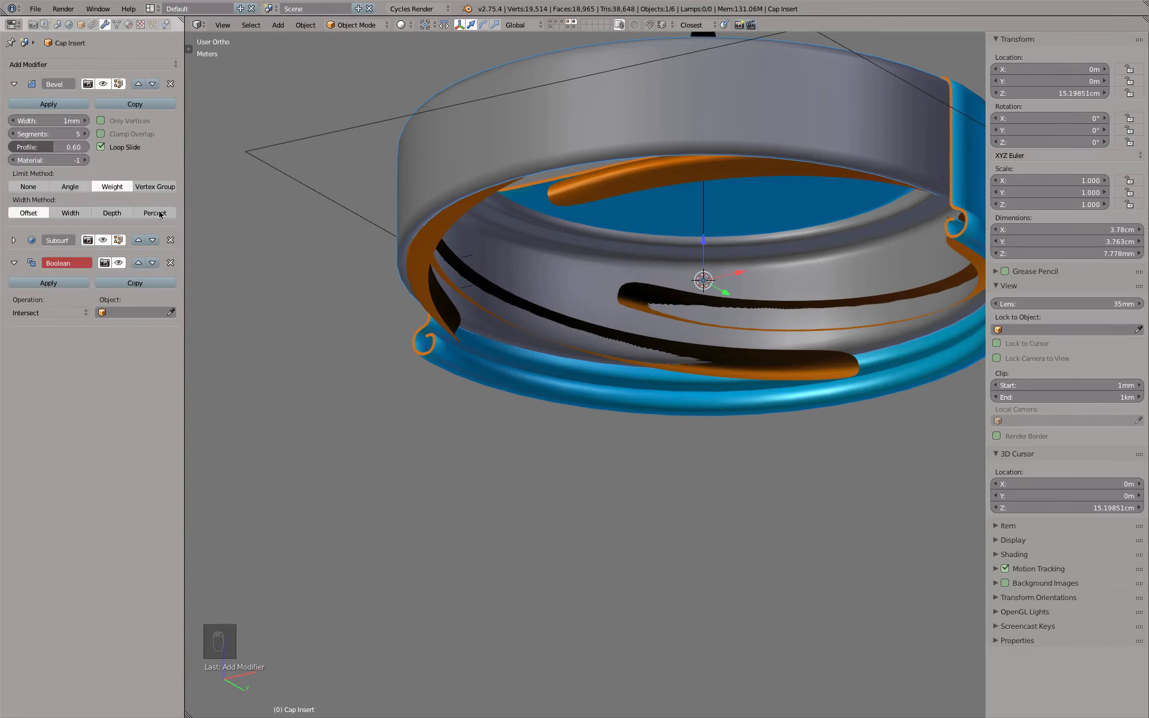
left_click(13, 242)
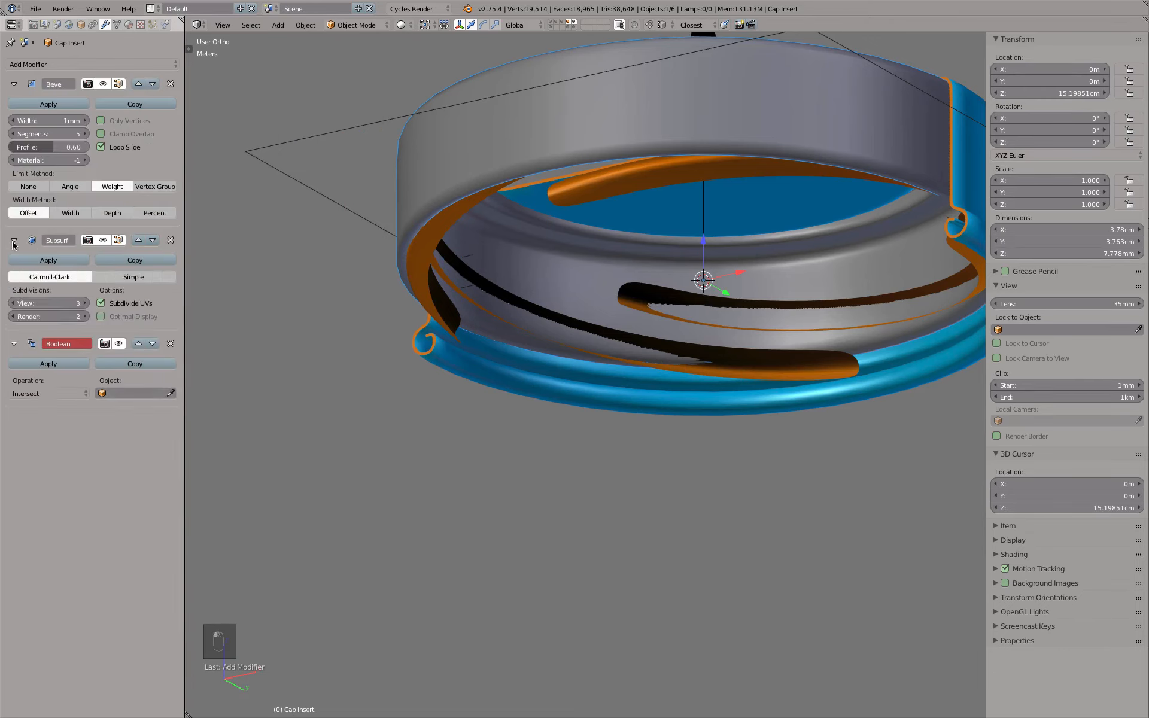
left_click(13, 241)
key("s")
key("s")
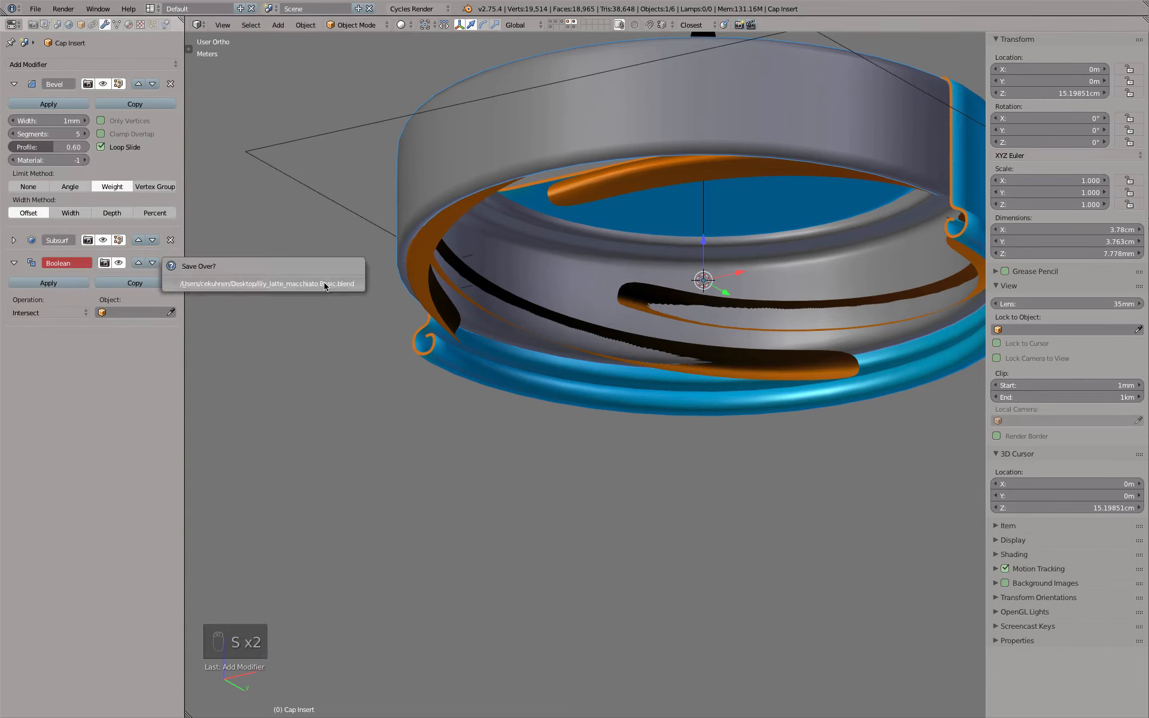
- Set the Cap Insert's Boolean operation to Difference with the sculpted threading object as the cutter
left_click(60, 311)
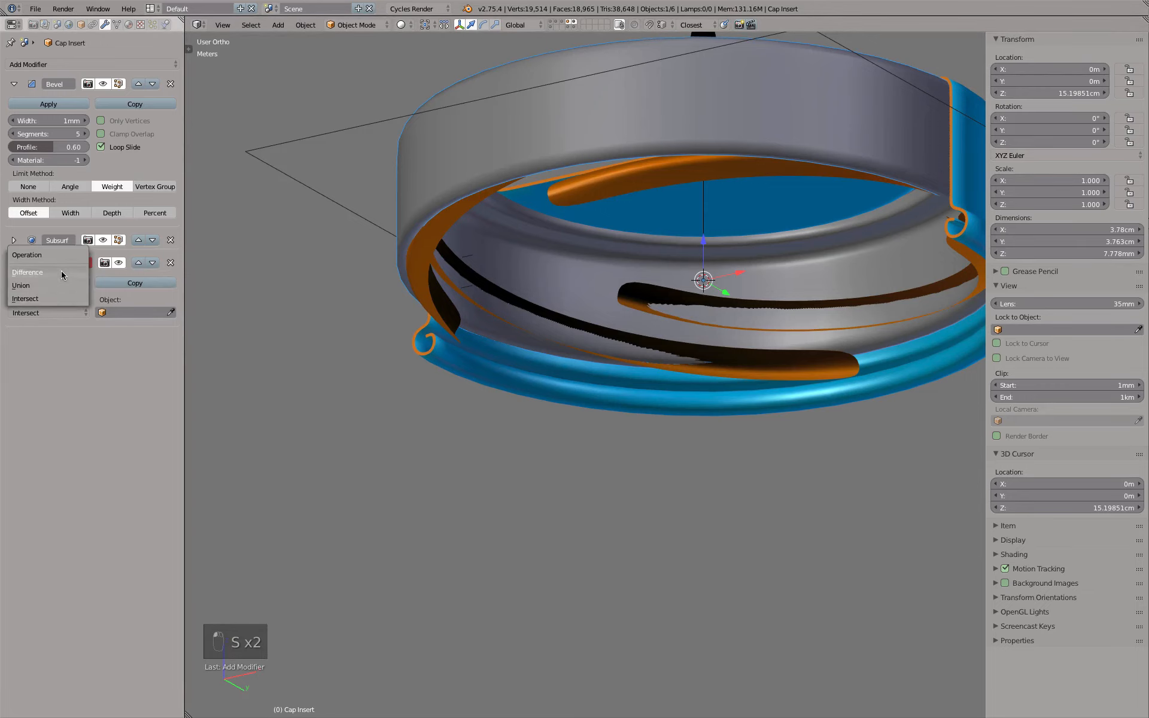
left_click(61, 271)
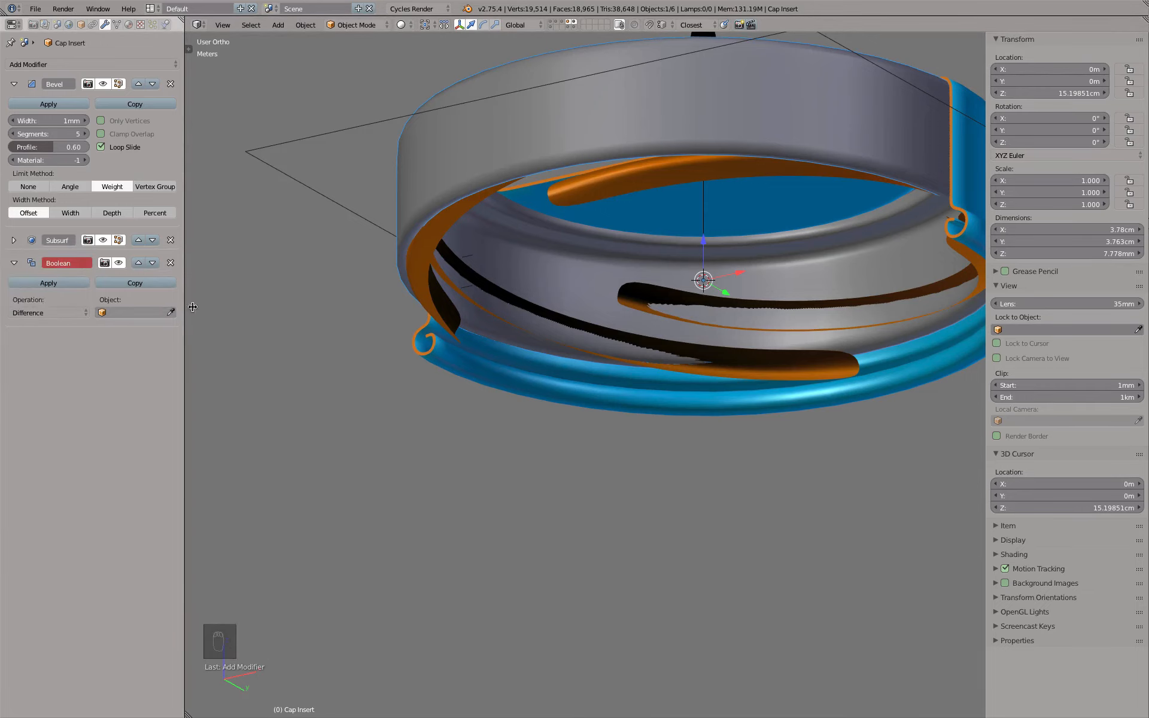
middle_click_drag(431, 305, 364, 323)
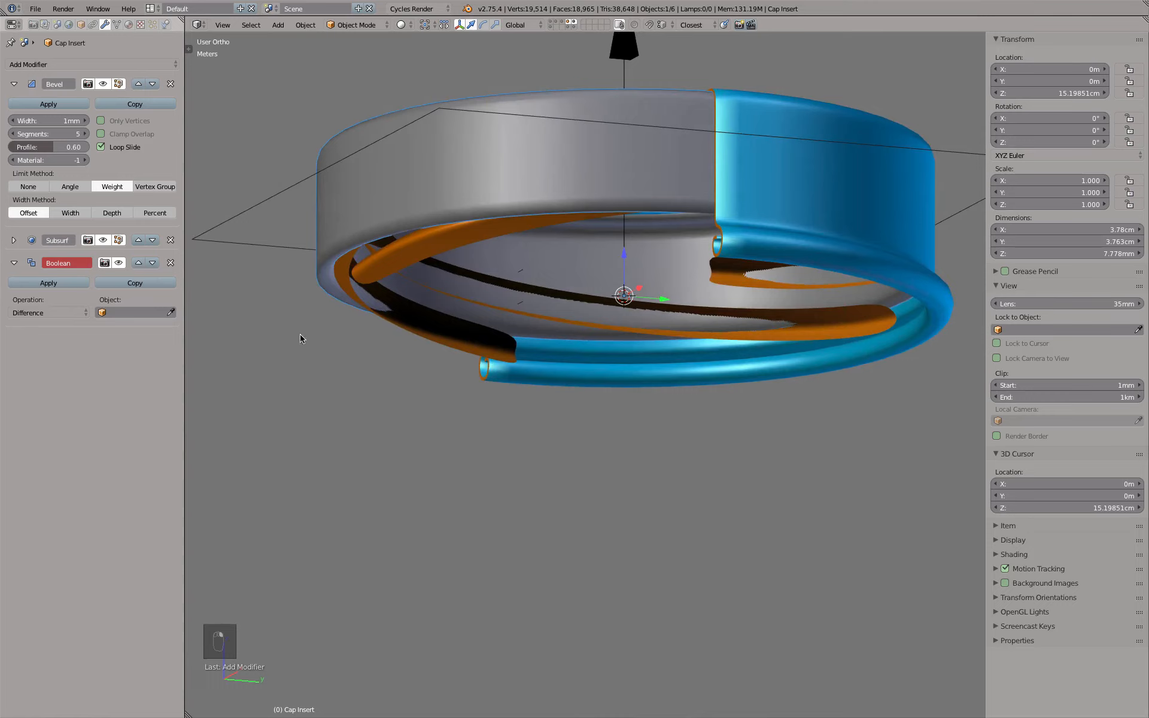
left_click(171, 312)
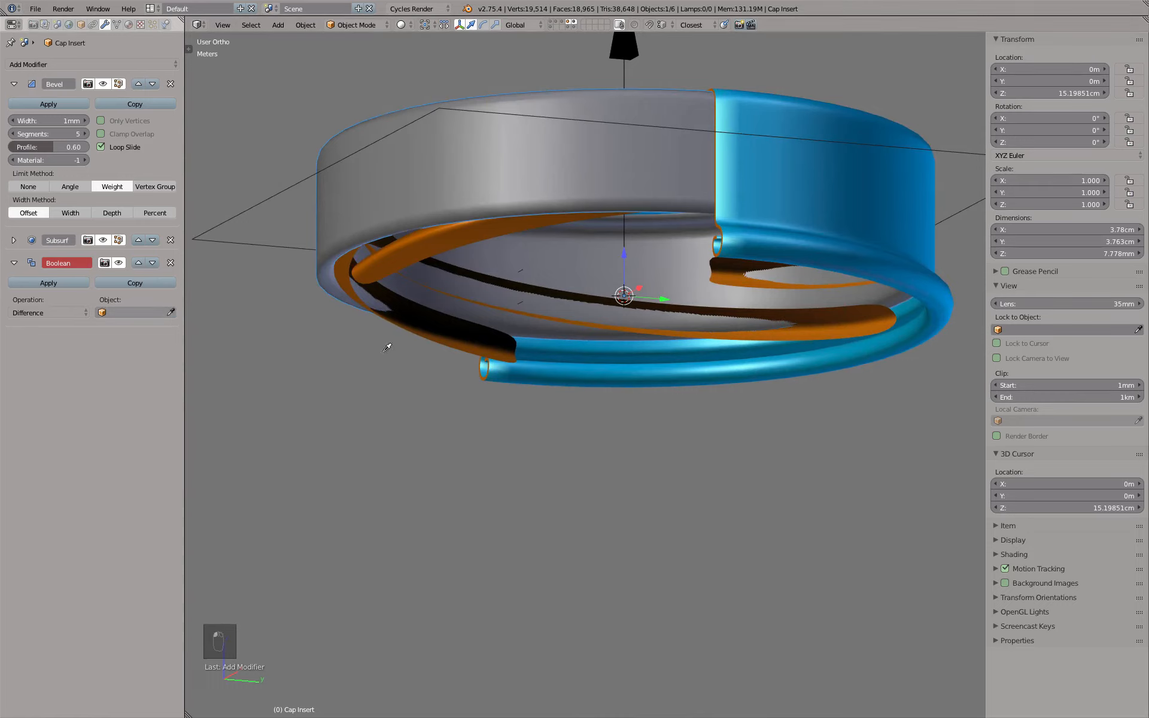
left_click(440, 114)
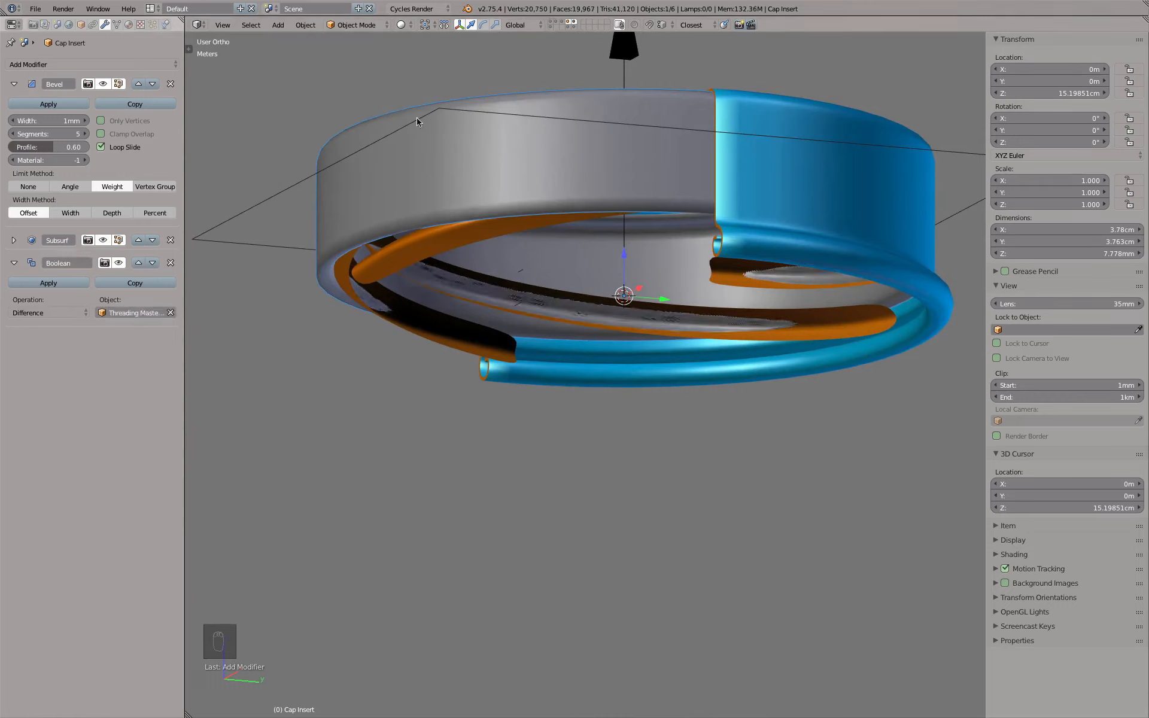
- Hide the threading object's layer and enable Auto Smooth on the Cap Insert with an angle of 50°
left_click(569, 22)
middle_click_drag(580, 220, 392, 232)
left_click(116, 24)
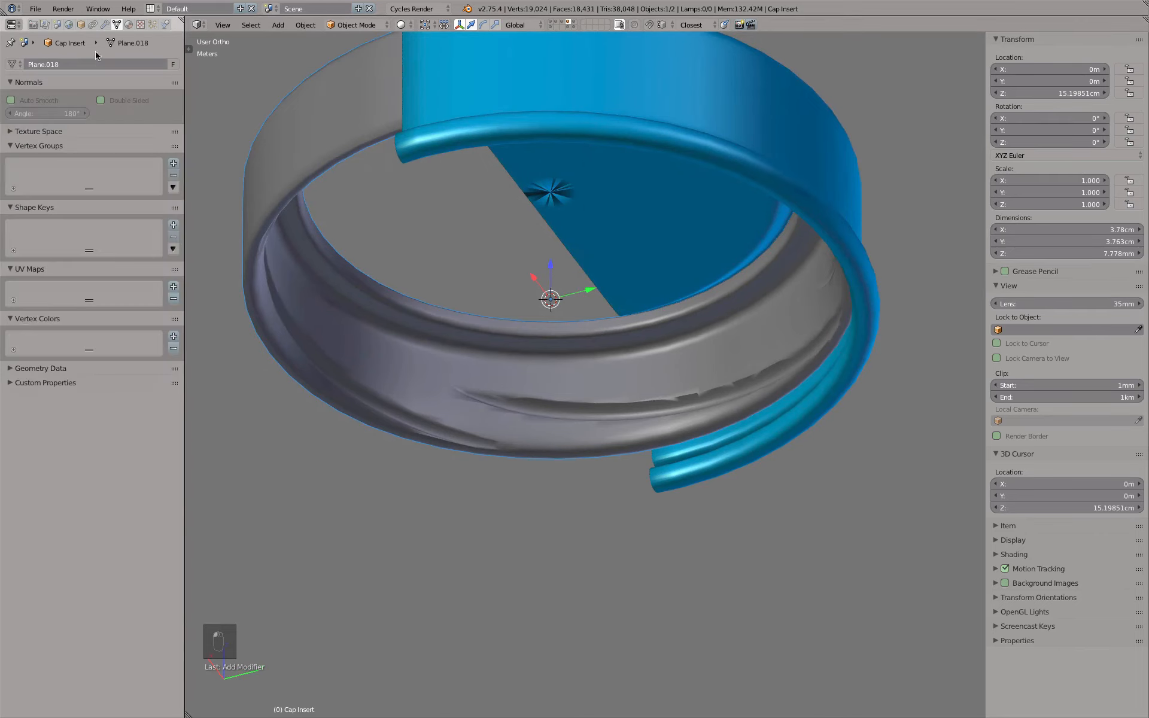
left_click(38, 100)
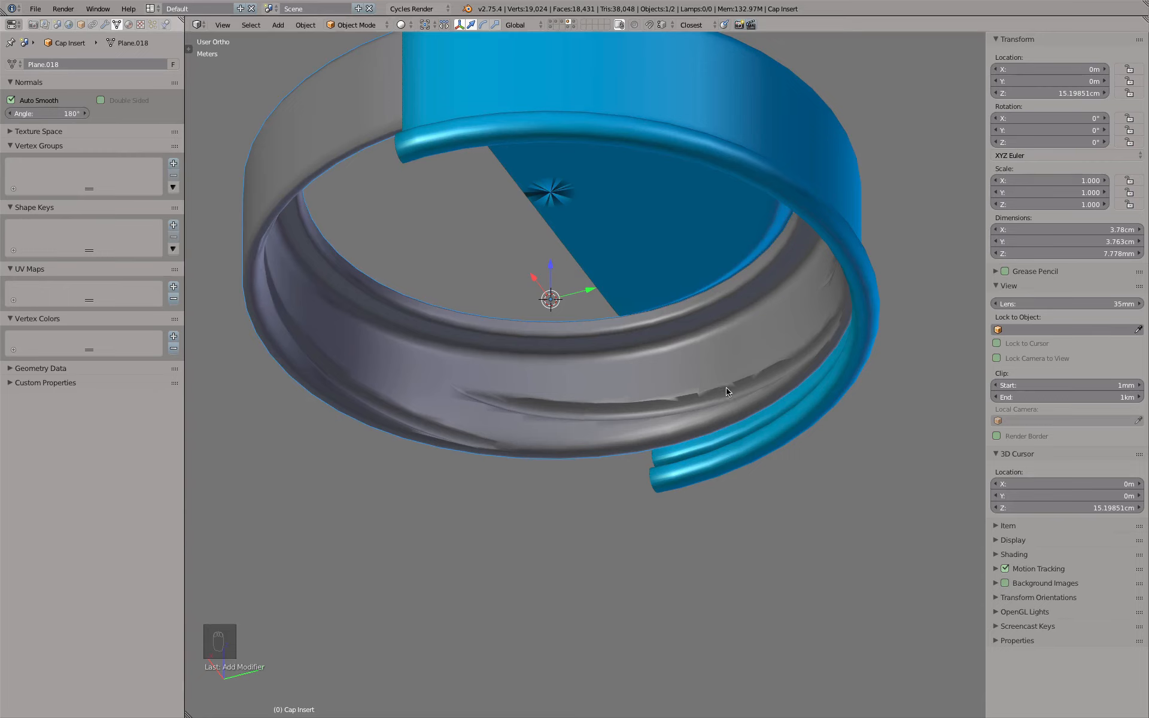
left_click(37, 113)
type("50")
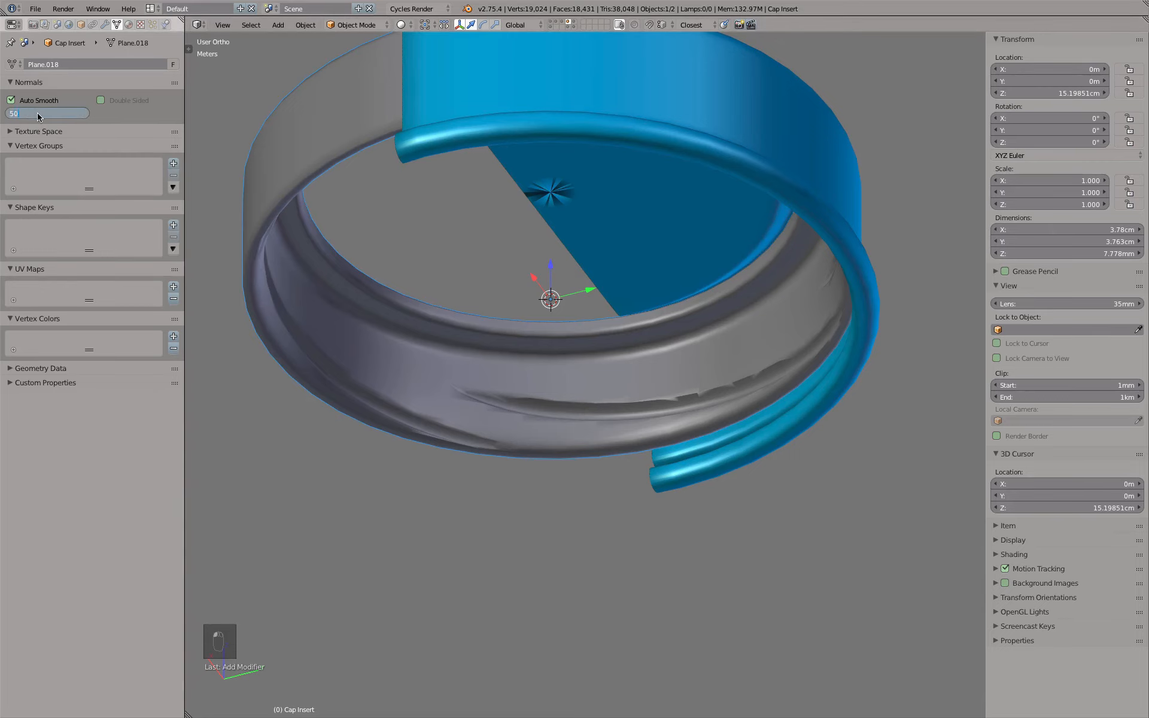
key("Return")
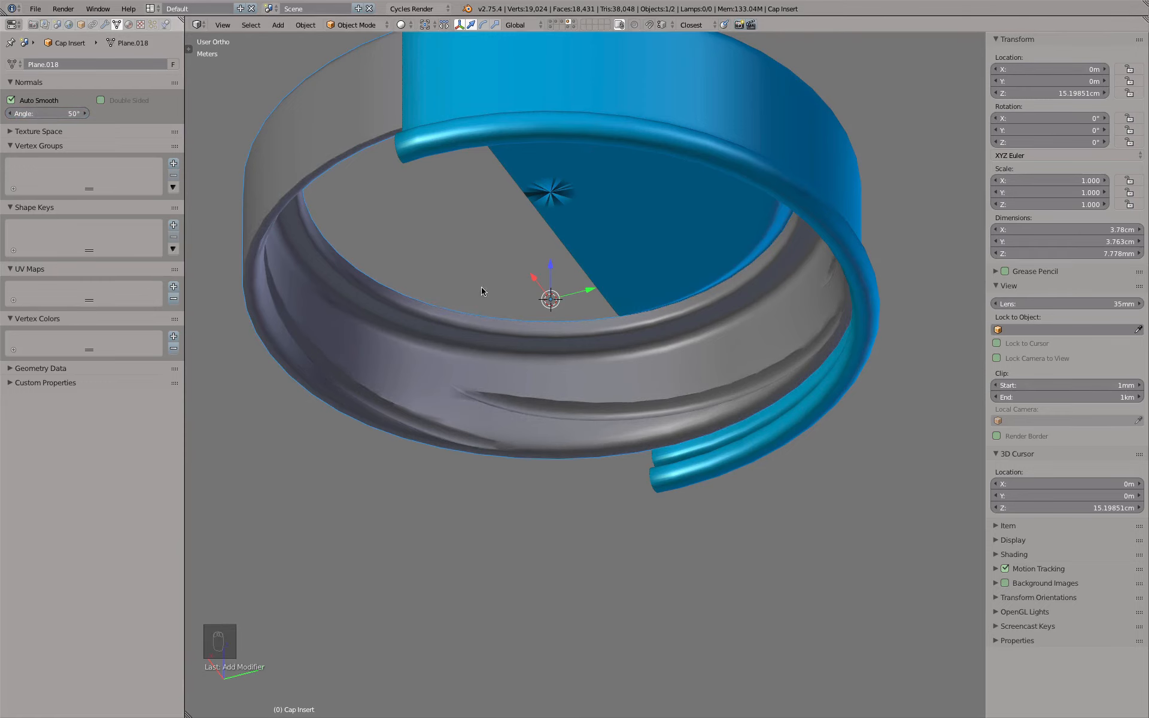
- Try a mean crease of 1 on the Cap Insert's lower inner edge loop and check the result in object mode
middle_click_drag(559, 373, 829, 246)
middle_click_drag(484, 450, 731, 335, "shift")
scroll(551, 323, "up", 4)
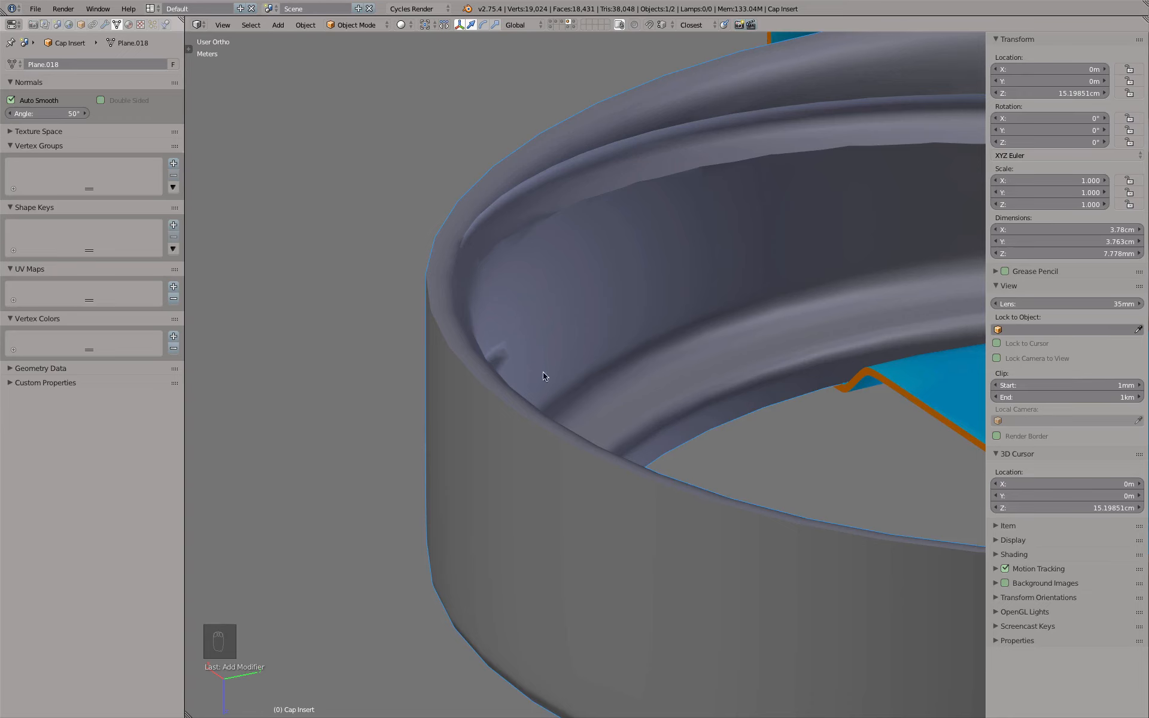
scroll(651, 222, "down", 5)
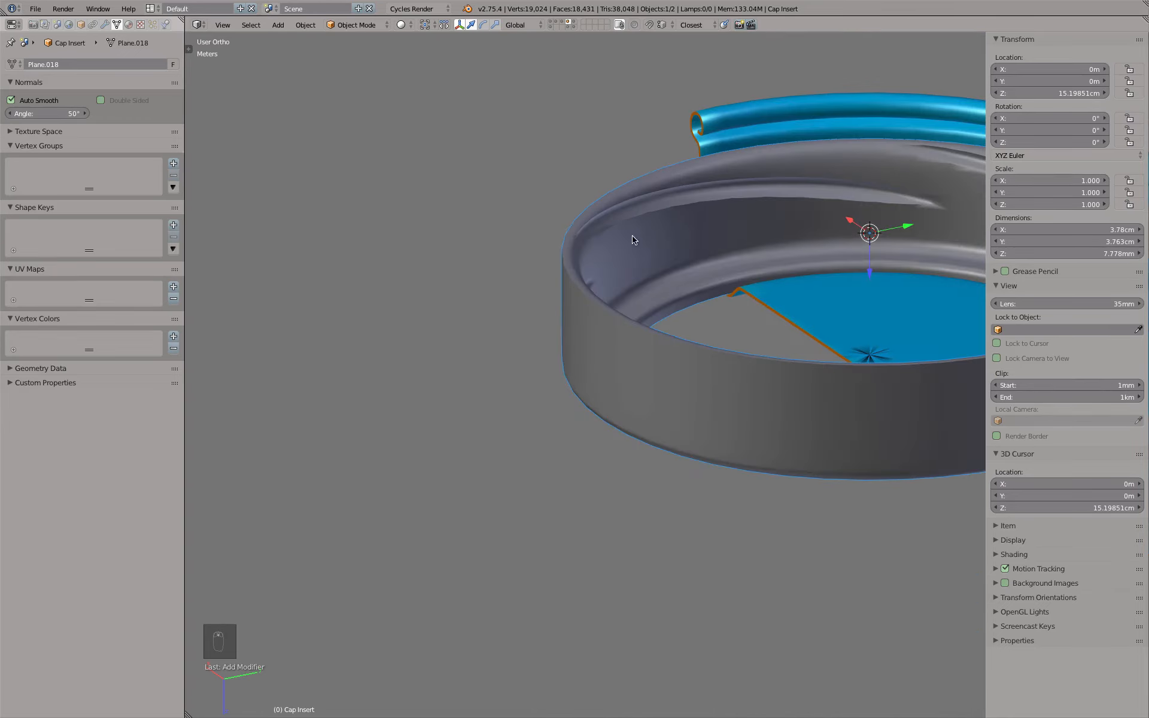
middle_click_drag(702, 219, 488, 314, "shift")
key("Tab")
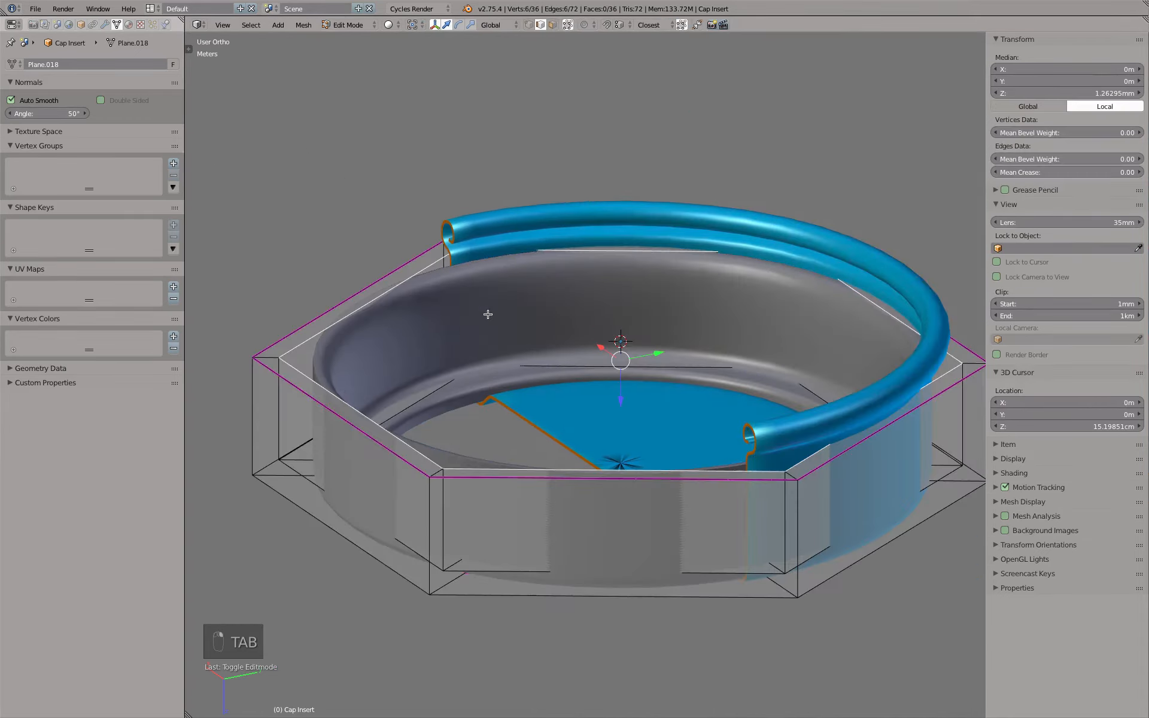
left_click(1058, 171)
type("1")
key("Return")
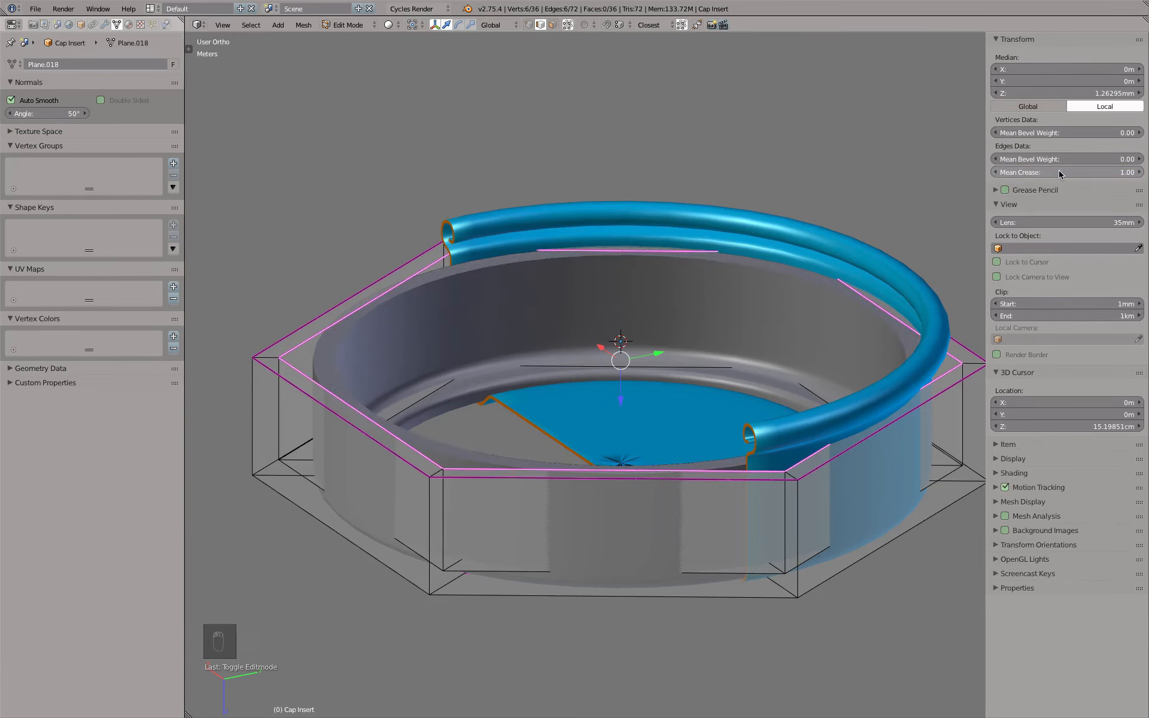
key("Tab")
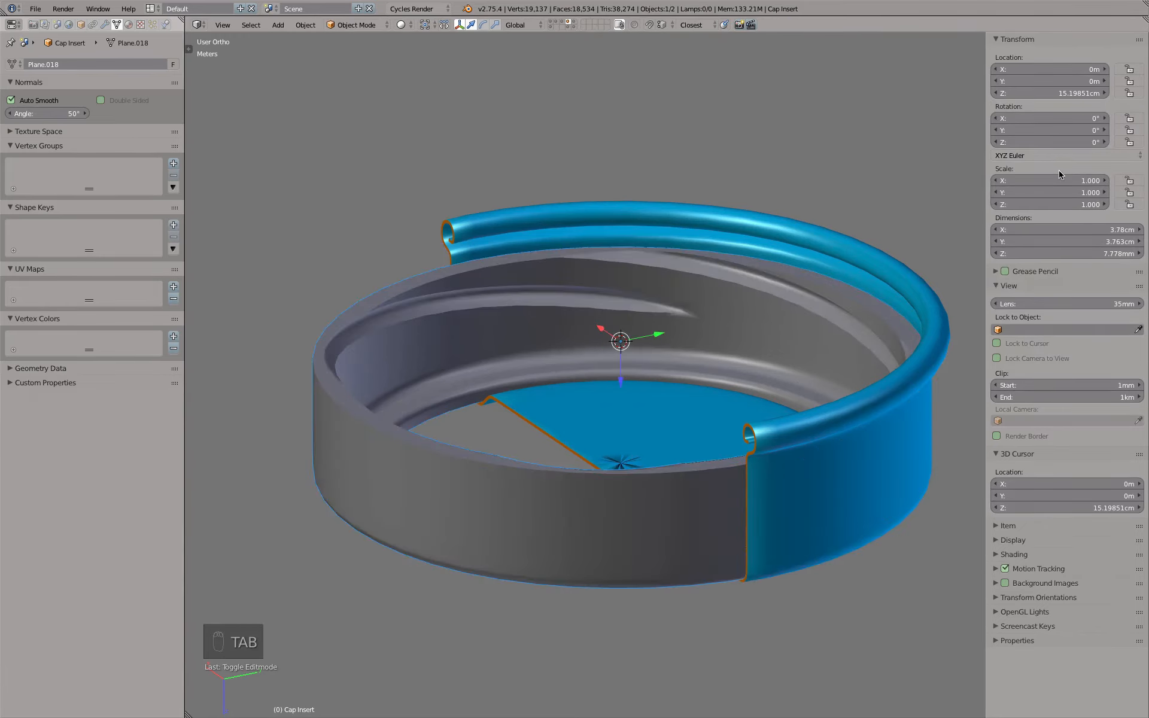
middle_click_drag(551, 389, 718, 349)
middle_click_drag(754, 346, 743, 394)
- Set the lower inner edge loop's mean crease back to 0 and inspect the cut thread grooves in object mode
key("Tab")
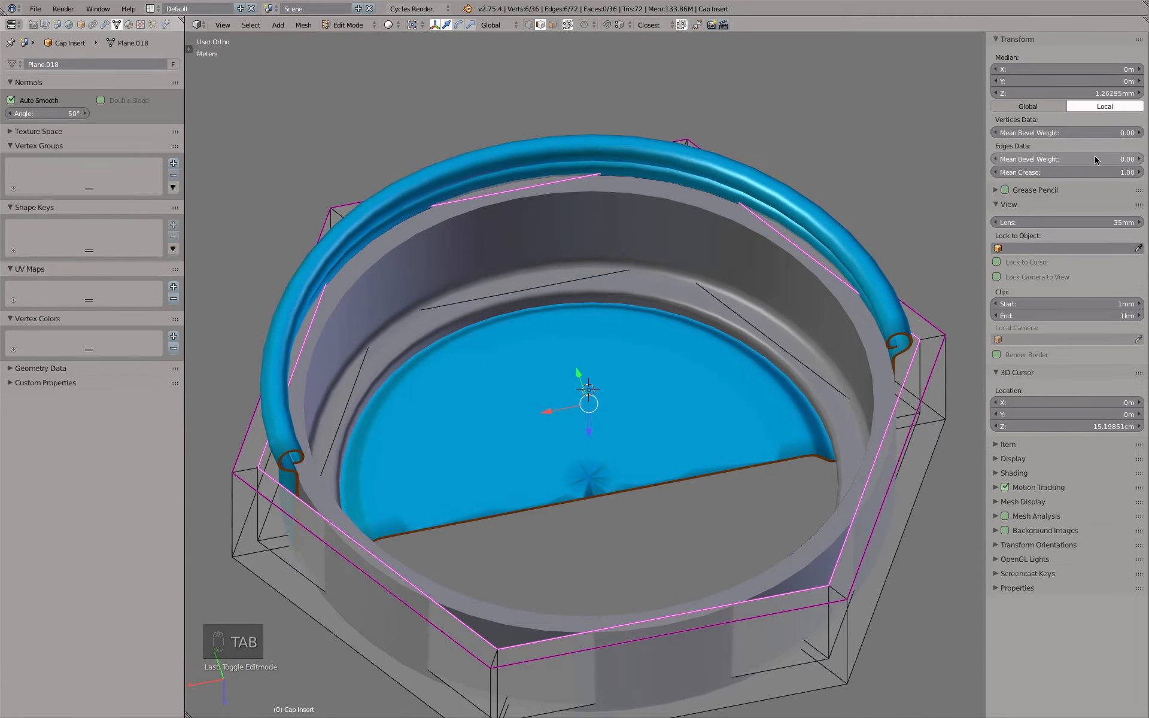
left_click_drag(1061, 172, 922, 173)
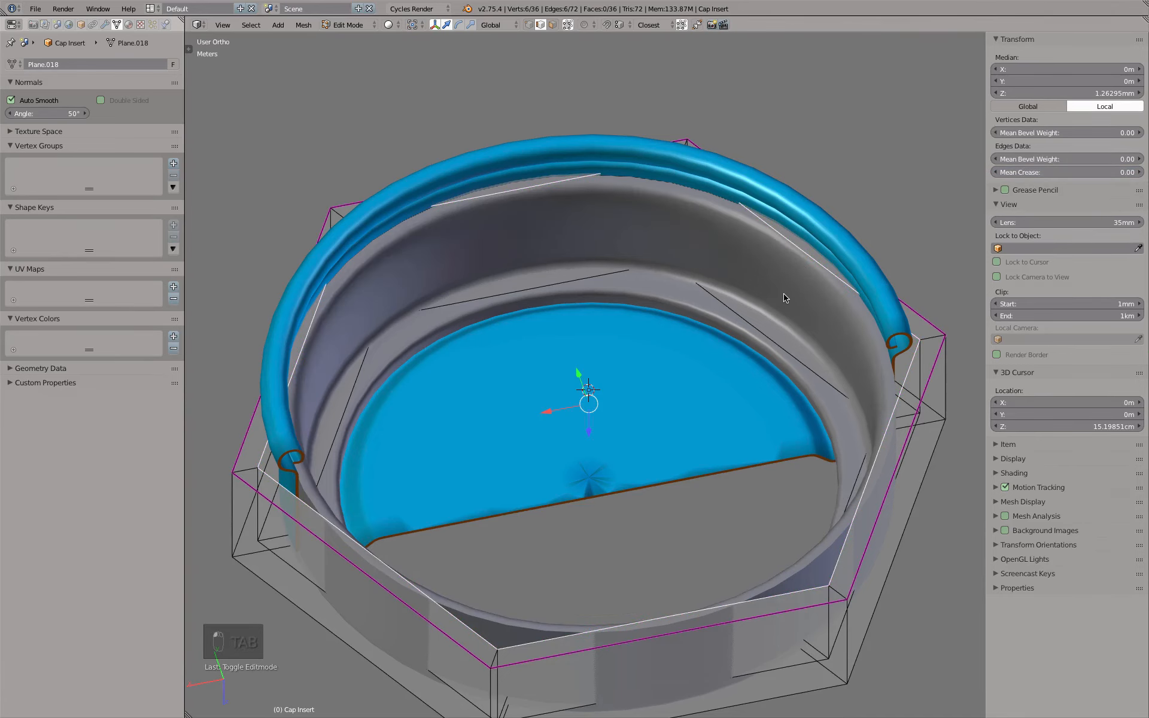
key("Tab")
middle_click_drag(782, 324, 772, 294)
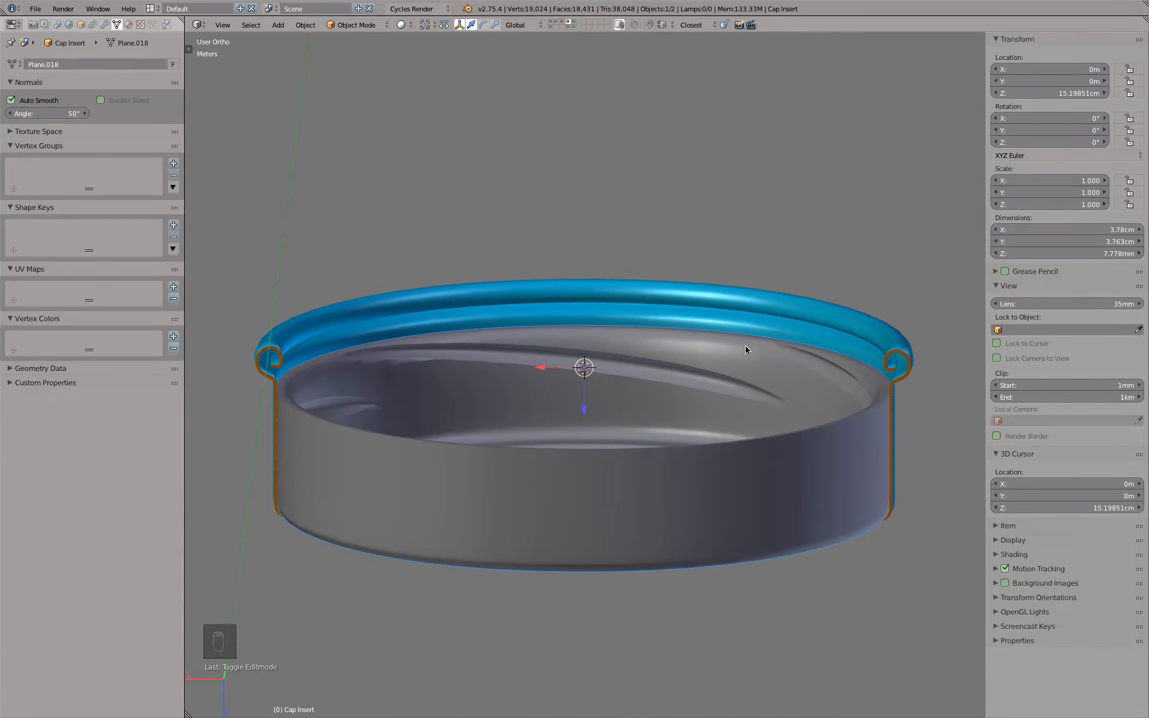
middle_click_drag(745, 350, 770, 271)
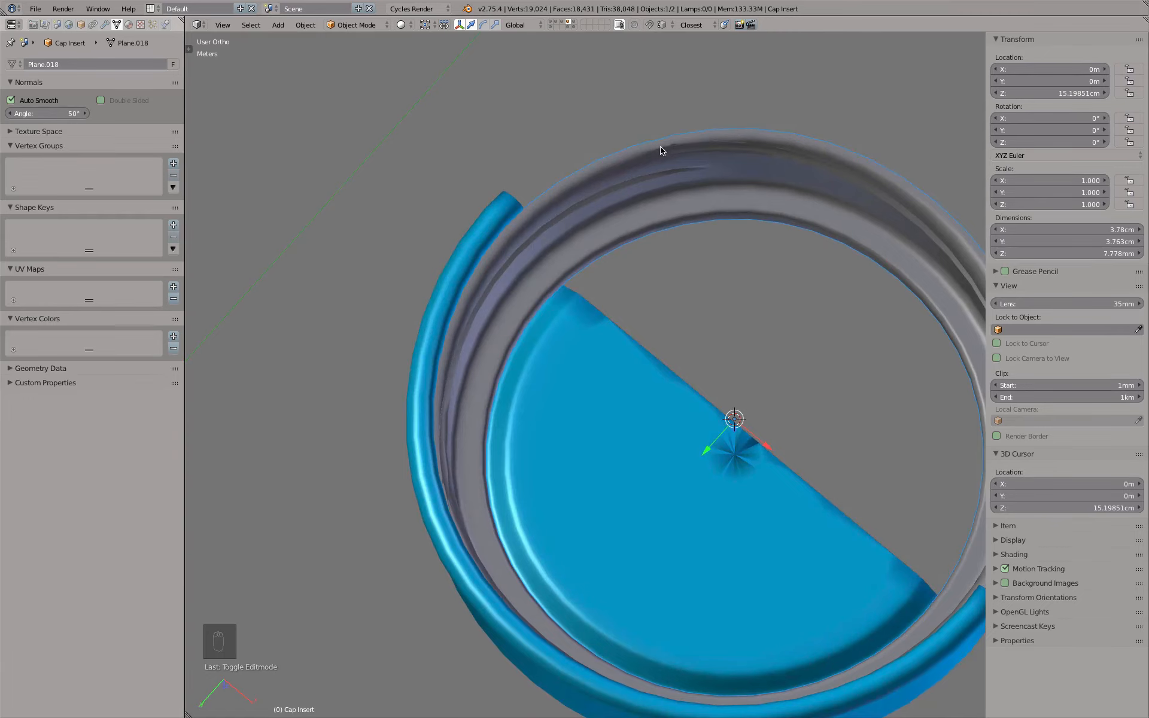
scroll(688, 300, "down", 3)
middle_click_drag(688, 299, 408, 228)
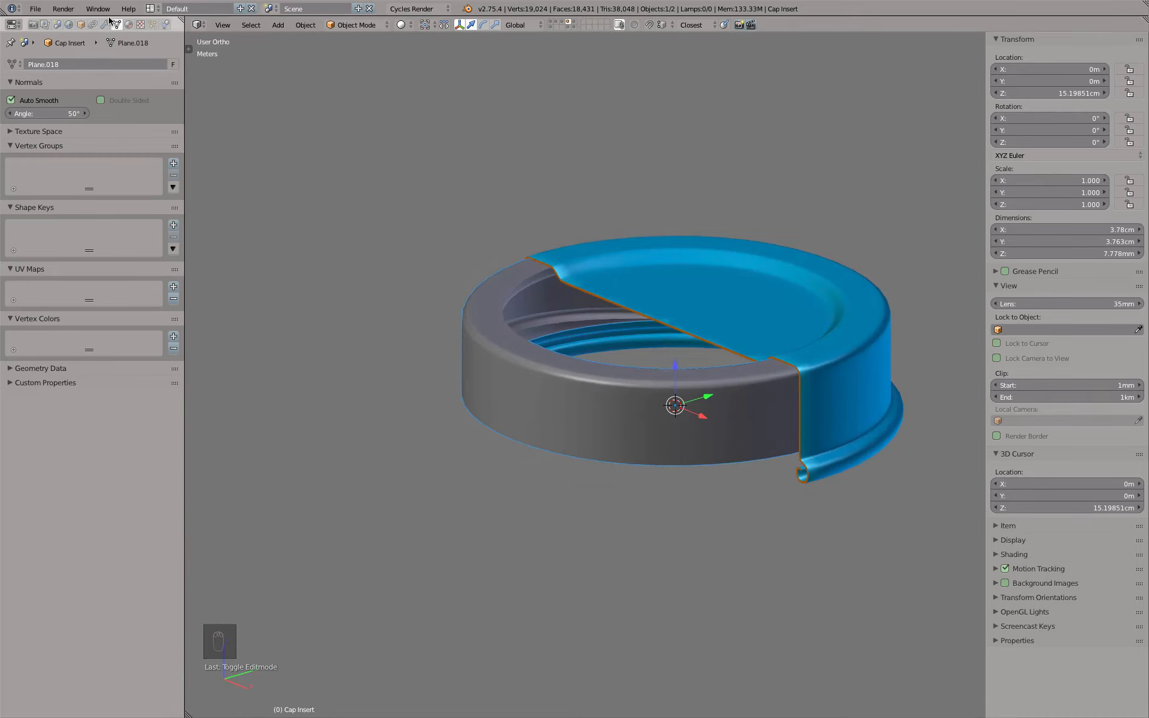
- Assign the existing Modeling material to the Cap Insert and save over the current file
left_click(129, 24)
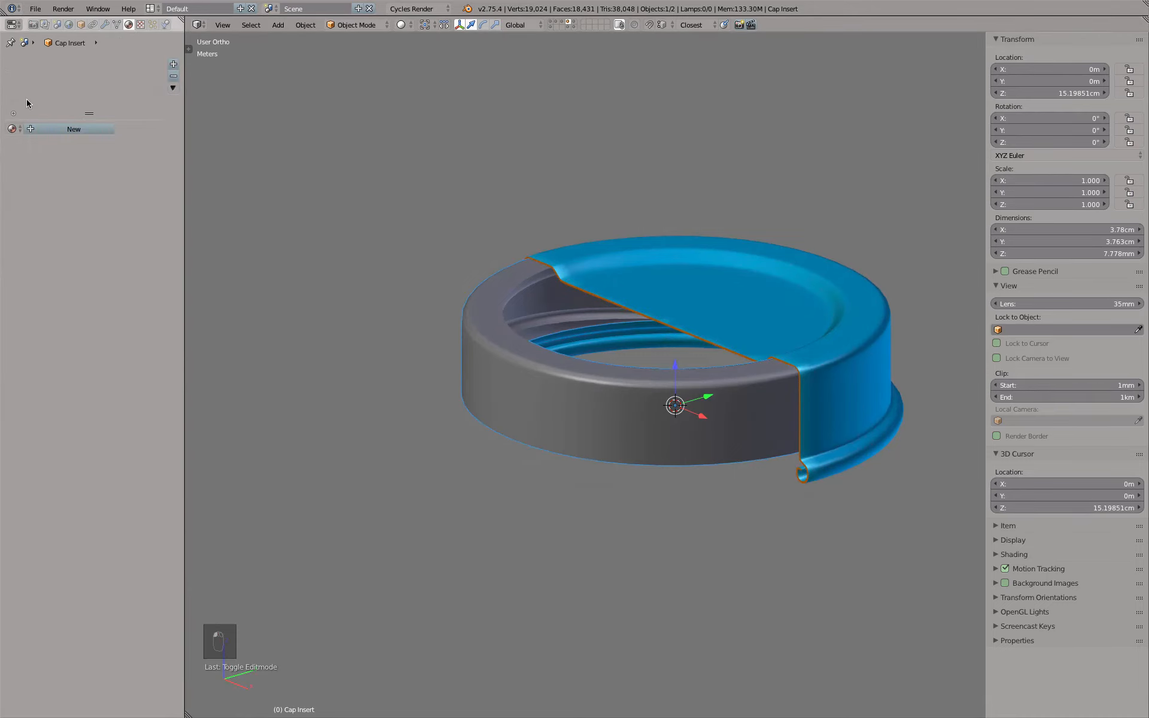
left_click(13, 129)
left_click(40, 159)
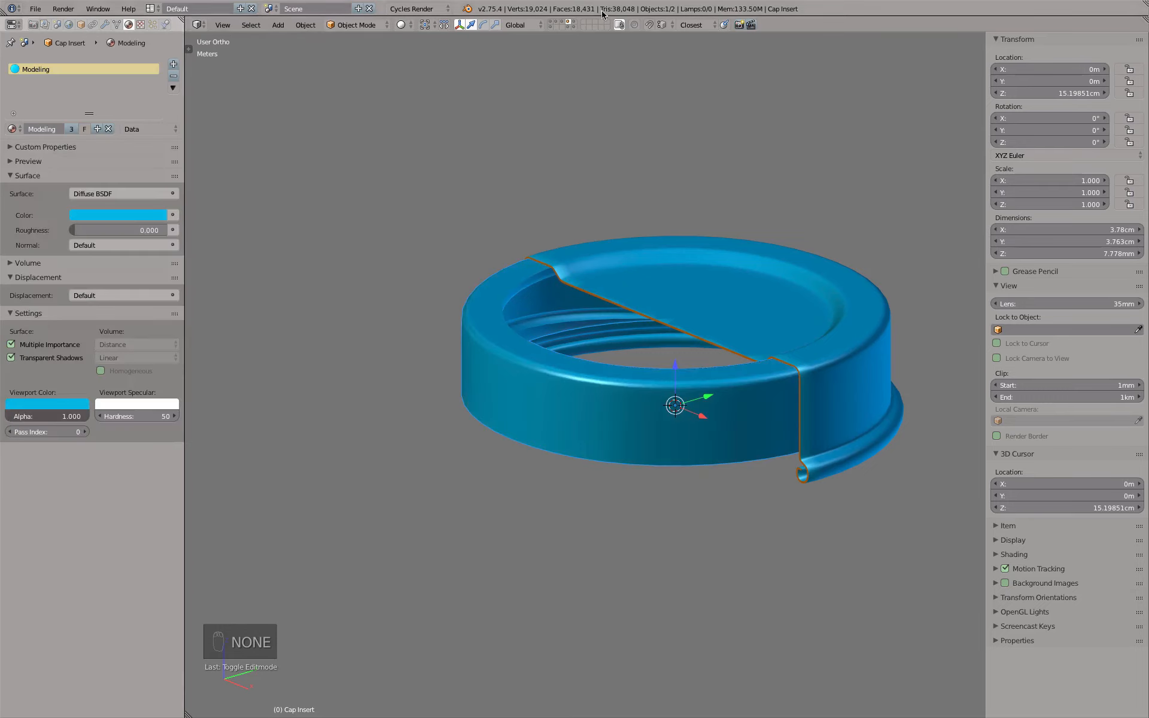
middle_click_drag(688, 182, 701, 205)
key("ctrl+s")
left_click(687, 212)
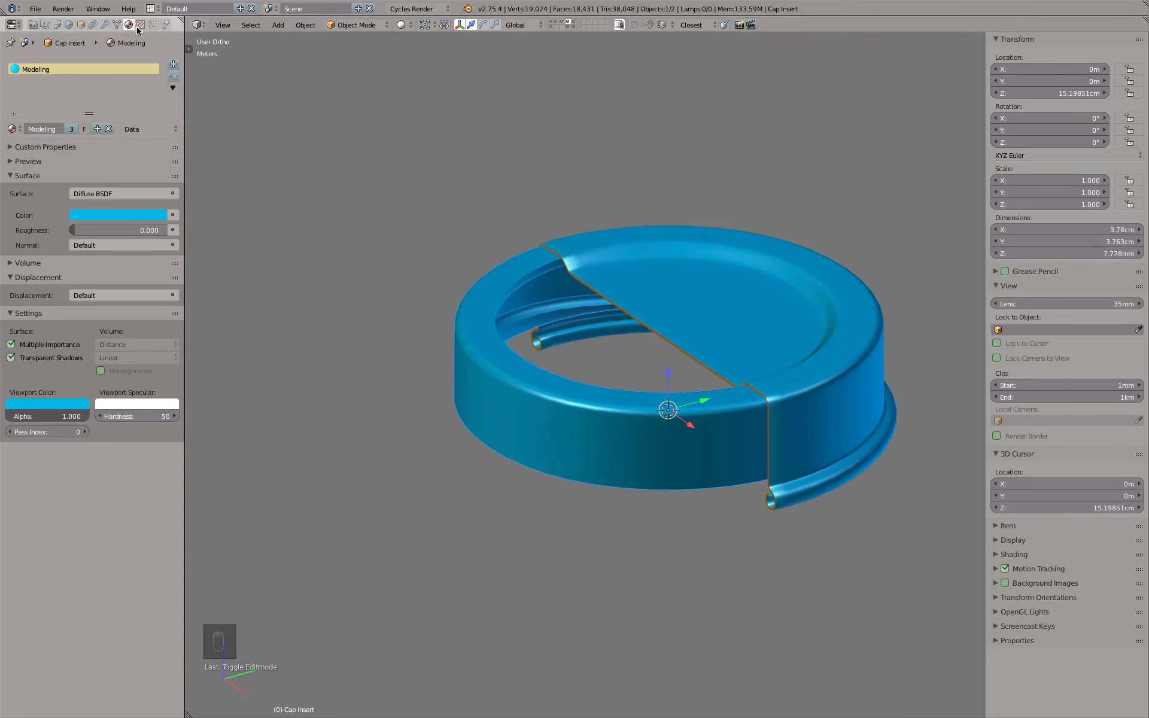
- Rename the Cap Insert's Boolean modifier as Threading
left_click(105, 25)
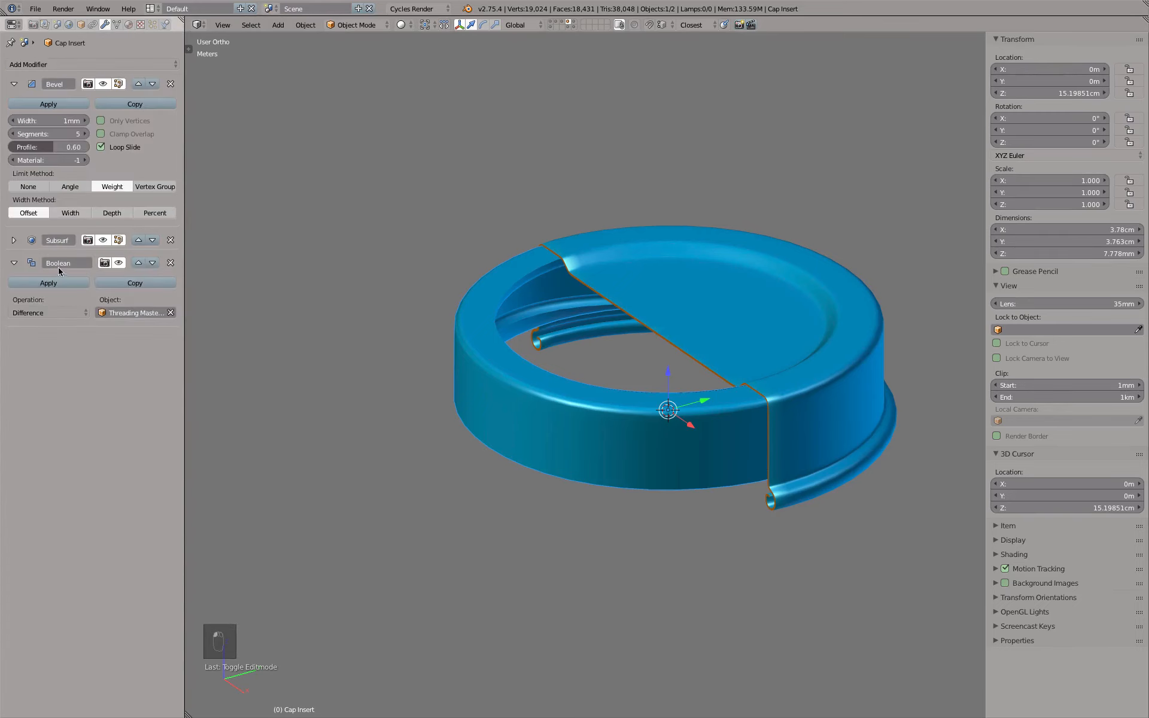
left_click(65, 264)
type("Threading")
- Add a second Boolean modifier to the Cap Insert and set its operation to Difference
left_click(96, 64)
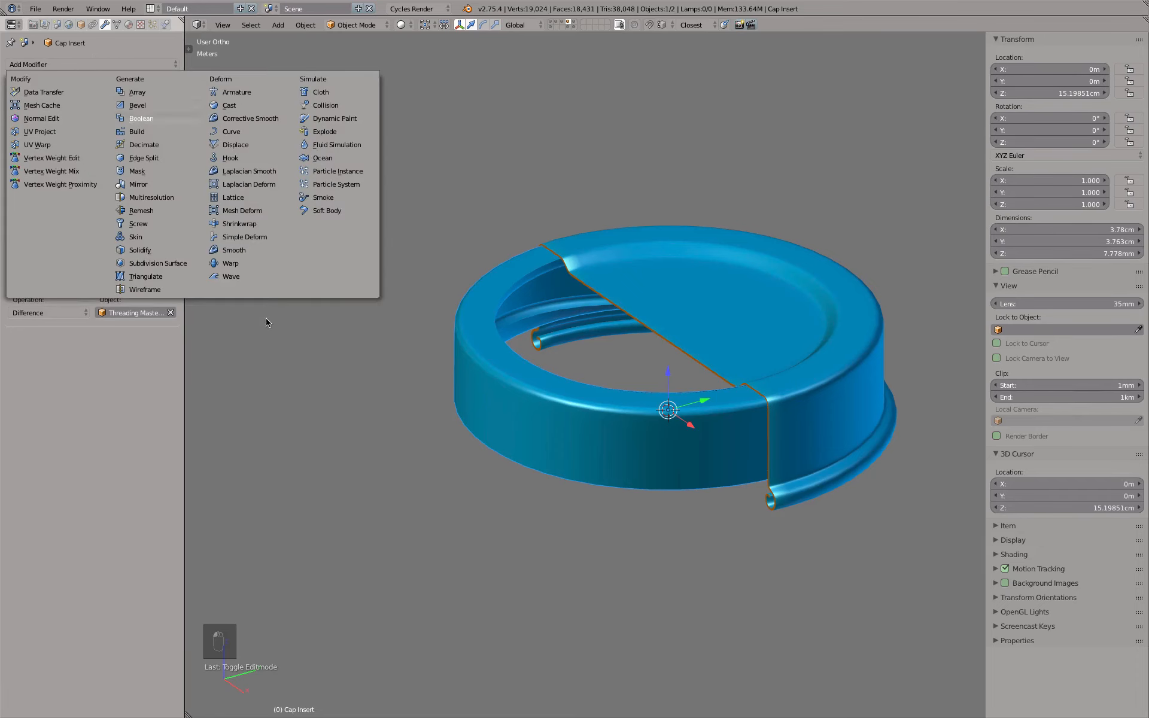
key("Return")
left_click(65, 389)
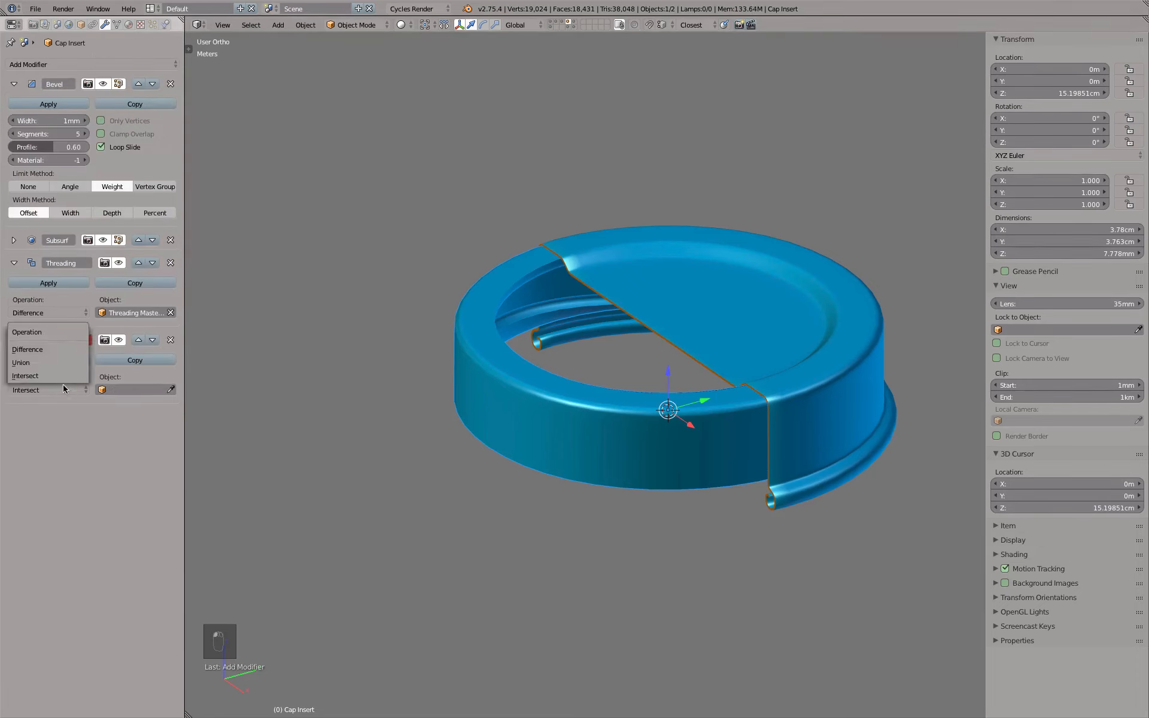
left_click(51, 349)
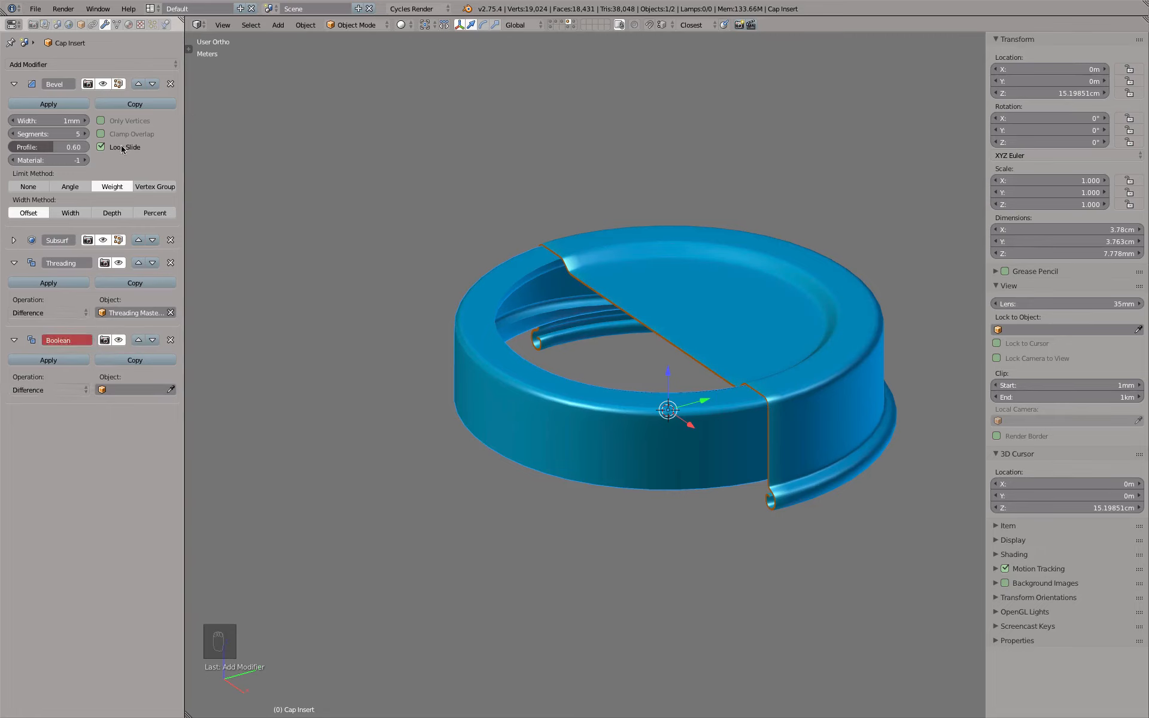
- Name the second Boolean modifier CutSection and use the Cap Boolean Cut Section object as its cutter
double_click(70, 340)
type("CutSection")
key("Return")
left_click(121, 386)
type("cut")
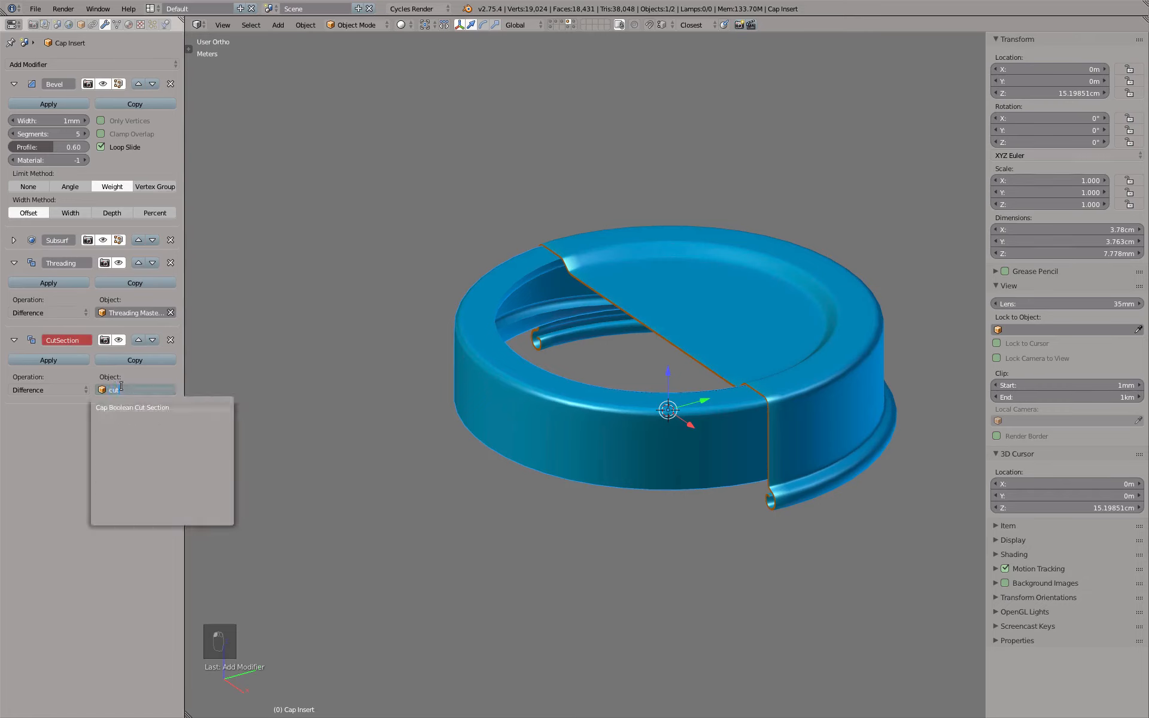
key("Return")
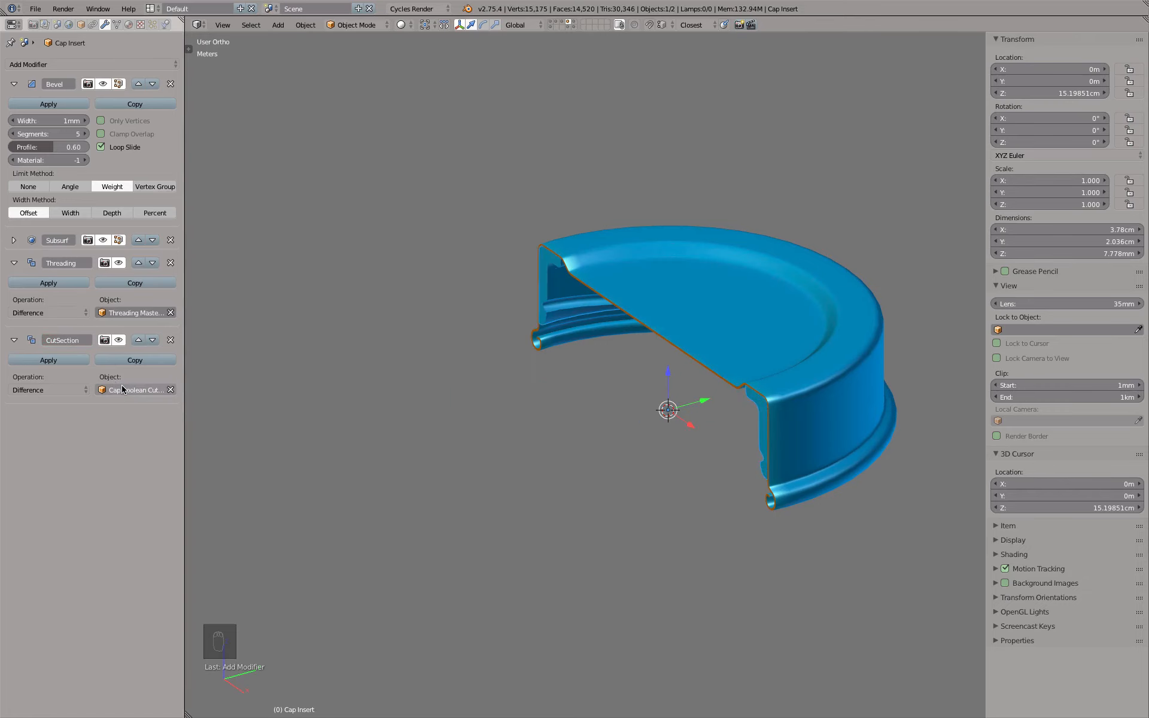
- Deselect everything, then add a second material slot to the Cap Insert and assign it the Boolean material
middle_click_drag(354, 397, 674, 349)
scroll(635, 324, "up", 4)
key("a")
scroll(638, 342, "down", 3)
left_click(128, 25)
left_click(173, 66)
left_click(12, 130)
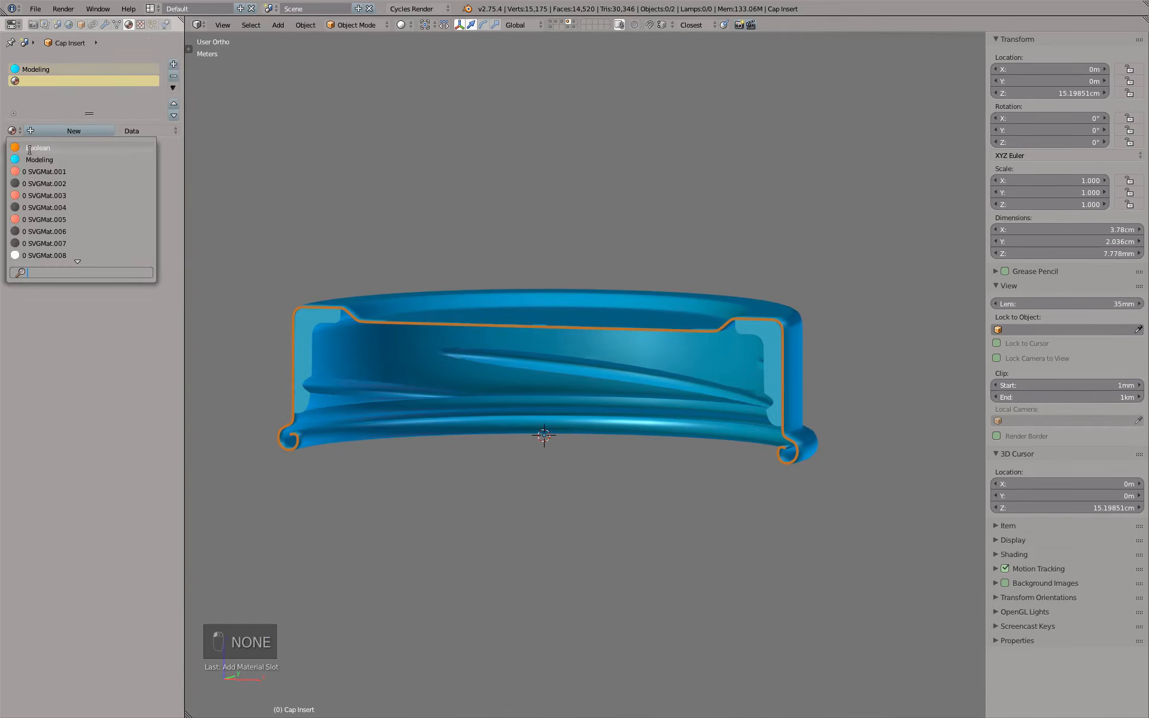
key("Return")
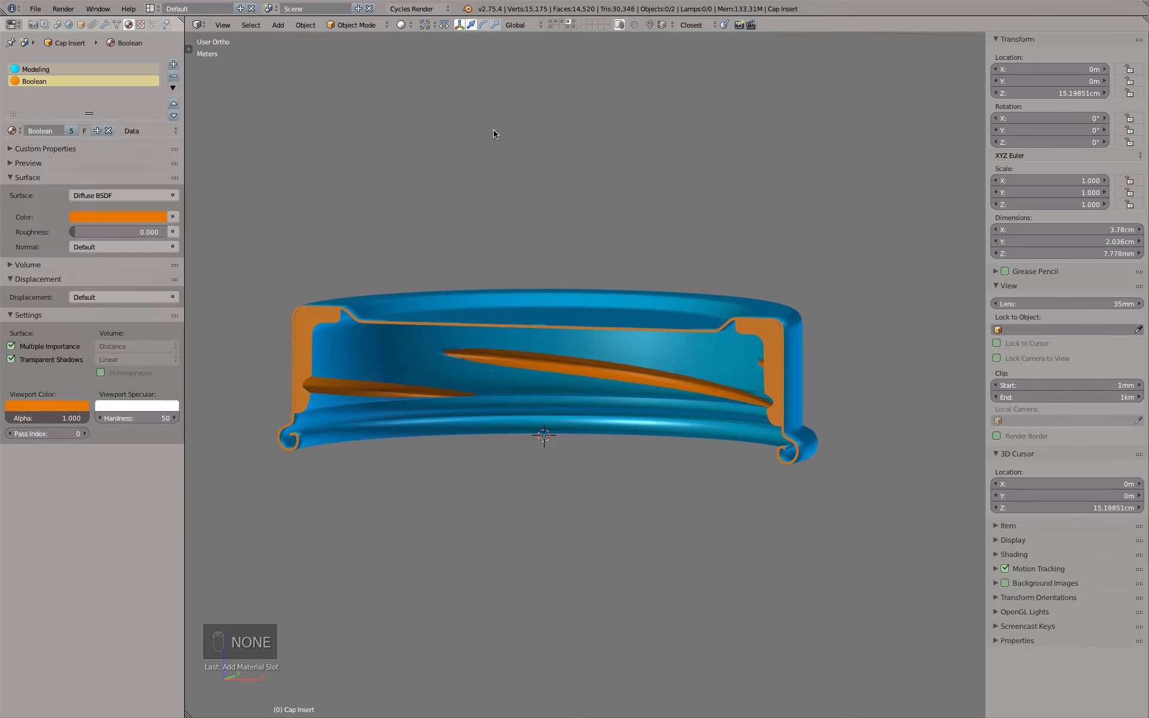
- Examine the sectioned cap and insert from a slightly raised front view
middle_click_drag(446, 347, 576, 311)
scroll(505, 355, "down", 1)
key("KP_1")
key("KP_8")
scroll(577, 314, "up", 2)
scroll(559, 334, "down", 1)
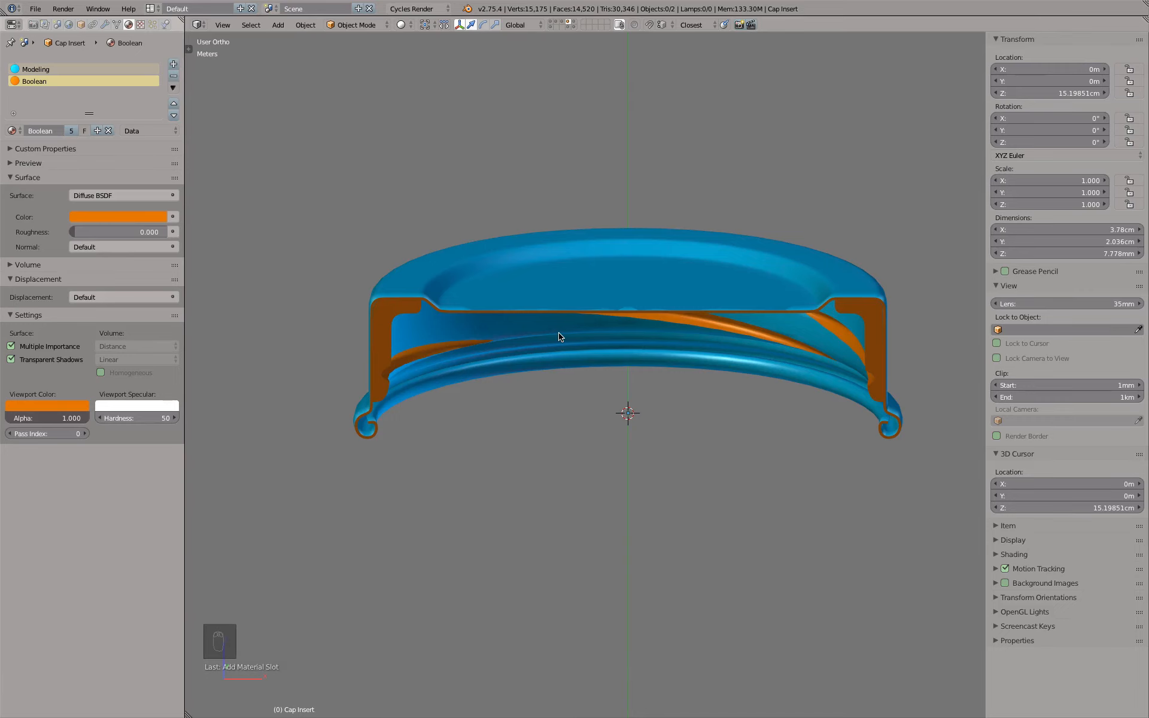
key("shift+super")
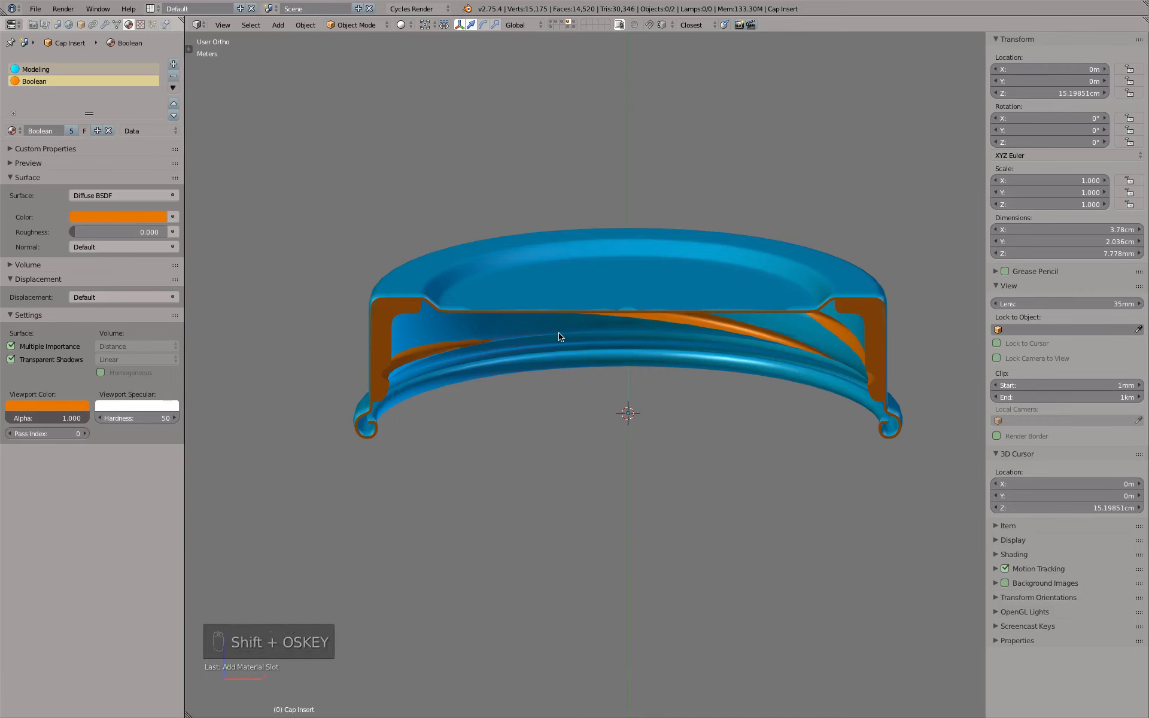